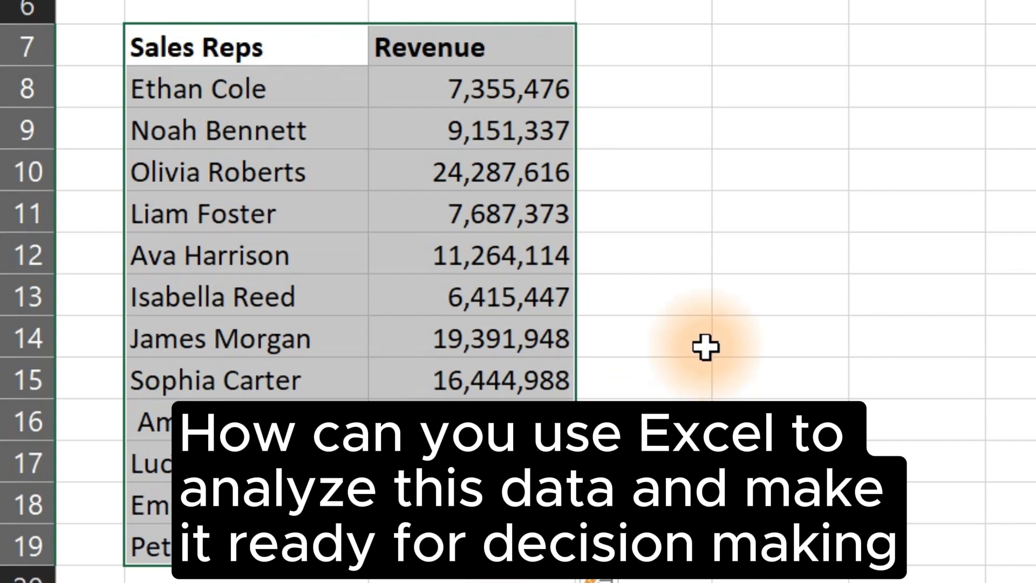
# - Paste the copied revenue column chart beside the sales table at cell E4 of the Data sheet
pyautogui.click(616, 4)
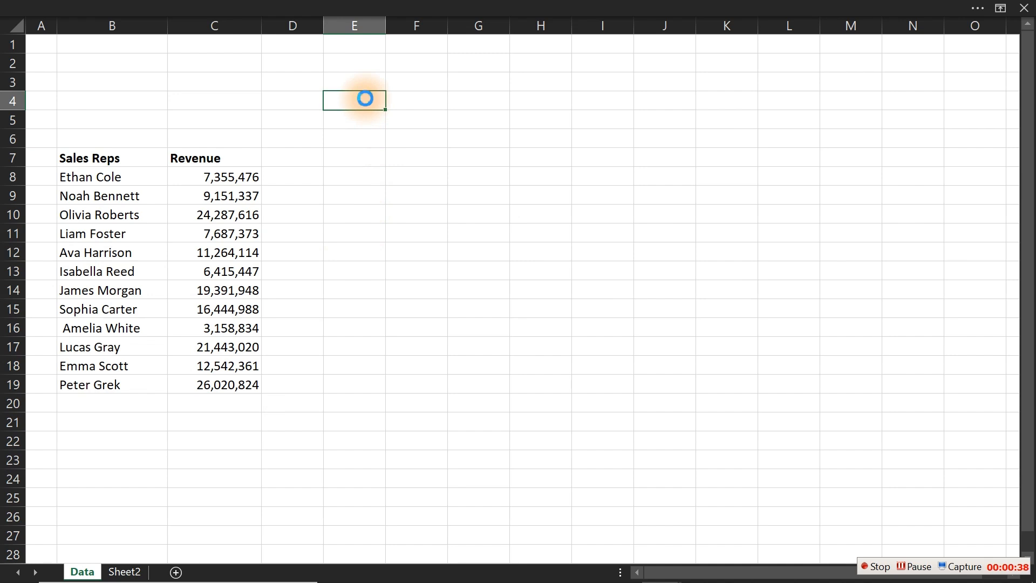
pyautogui.hotkey('ctrl', 'v')
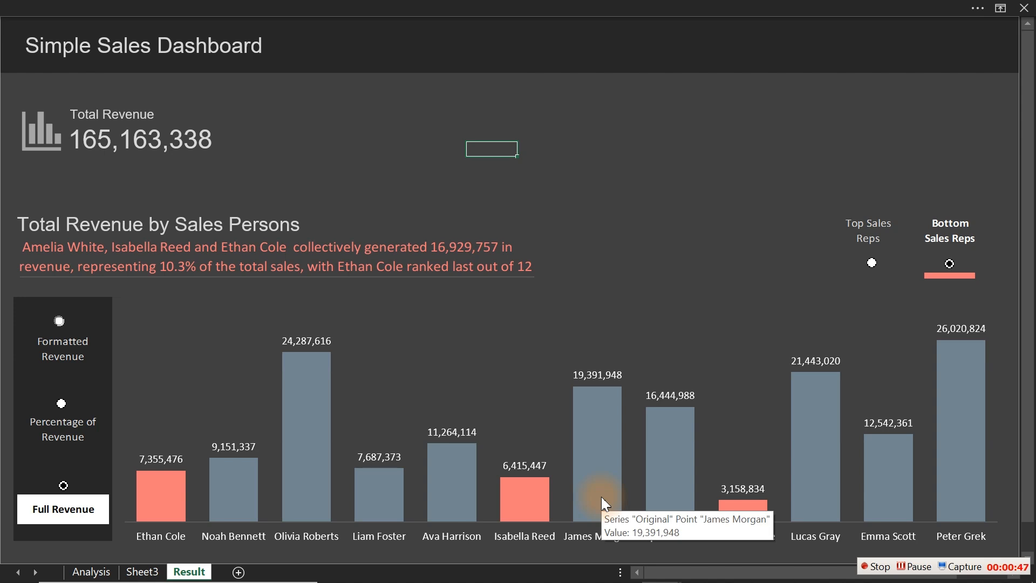
# - Compare the Top Sales Reps and Bottom Sales Reps views of the finished sales dashboard, ending on Top Sales Reps
pyautogui.click(734, 226)
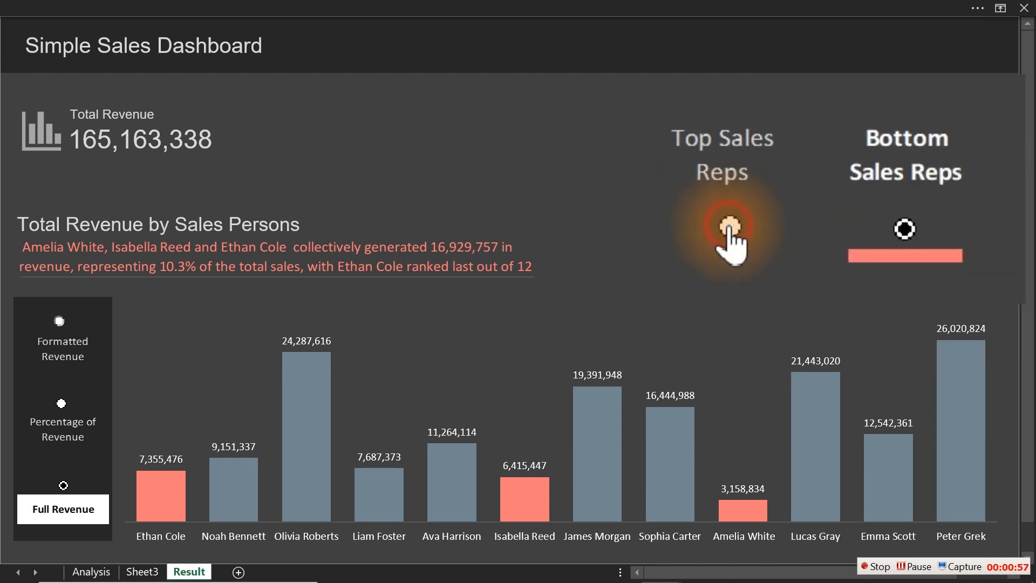
pyautogui.click(871, 263)
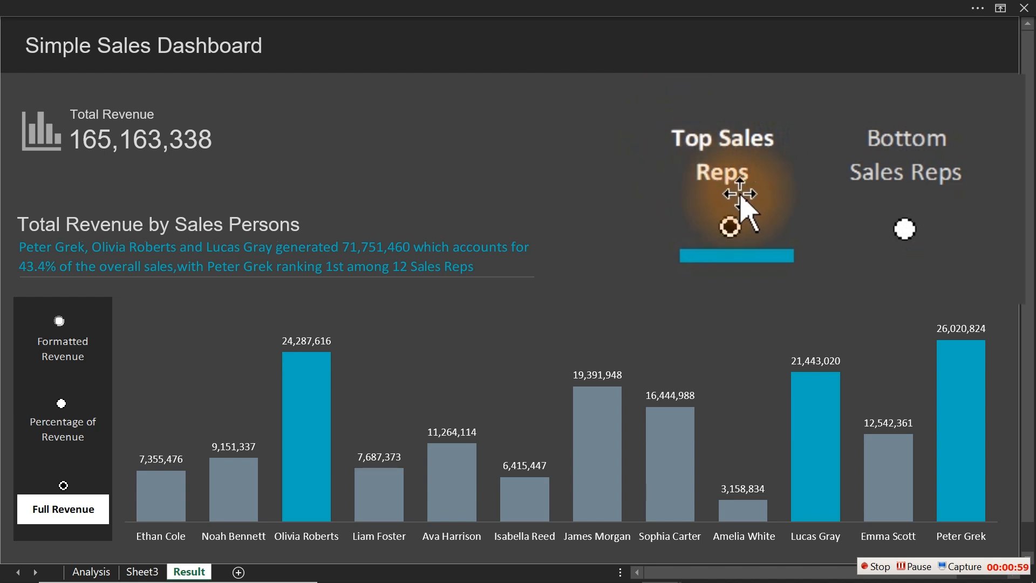
pyautogui.moveTo(827, 438)
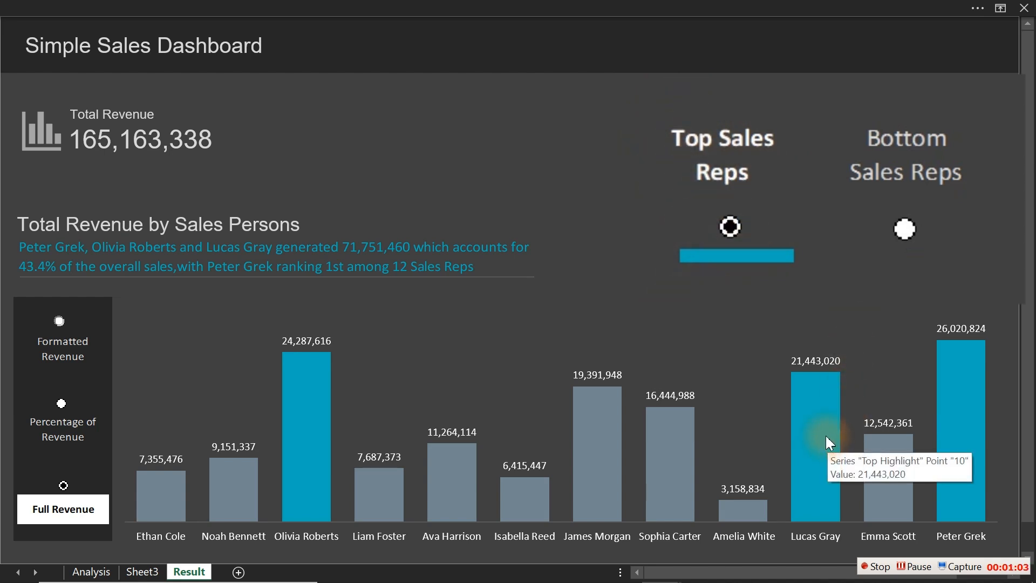
pyautogui.click(904, 231)
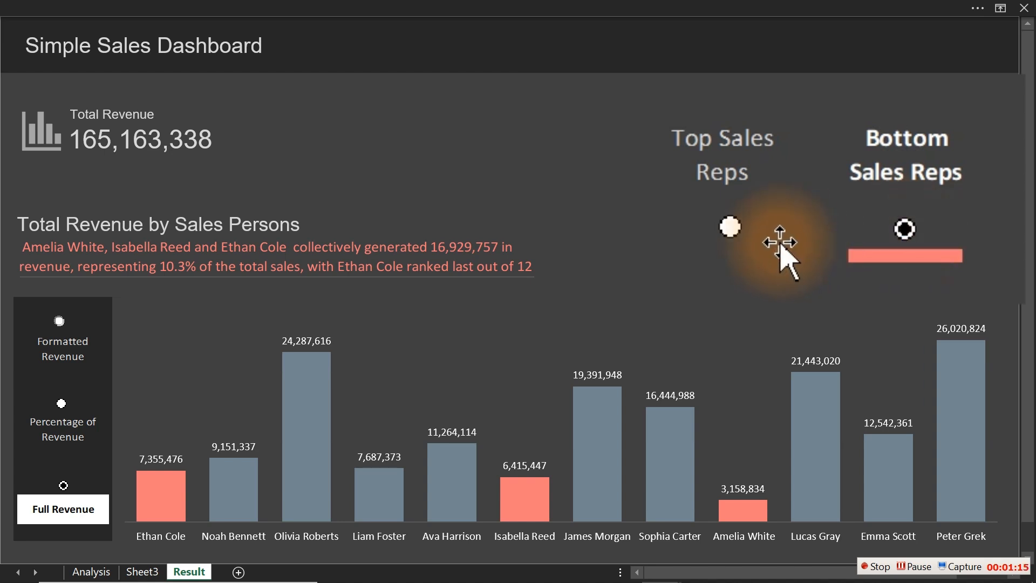
pyautogui.click(731, 231)
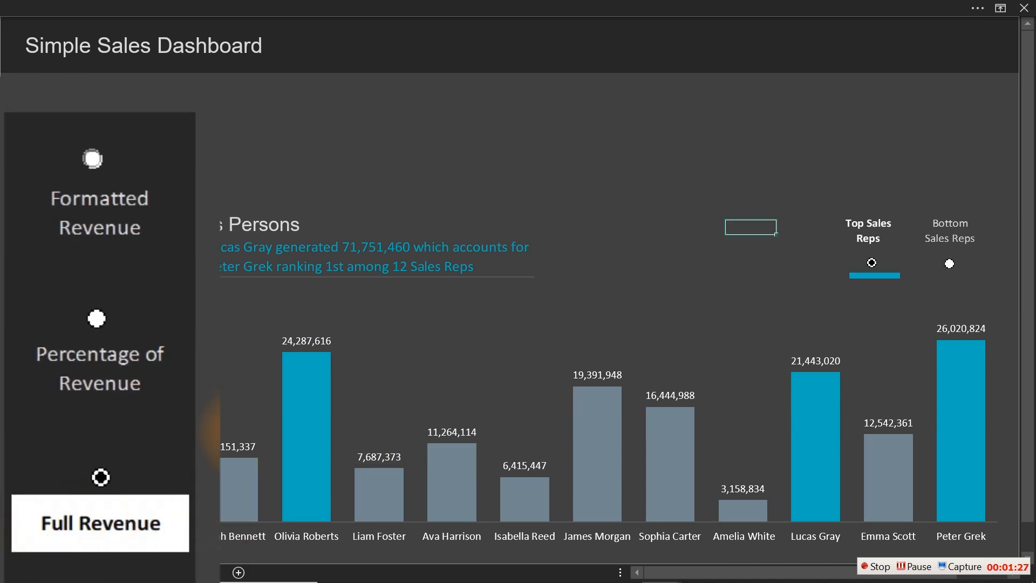
# - Try the dashboard's Formatted Revenue, Full Revenue and Percentage of Revenue labels, and view the percentages for Bottom Sales Reps
pyautogui.click(92, 162)
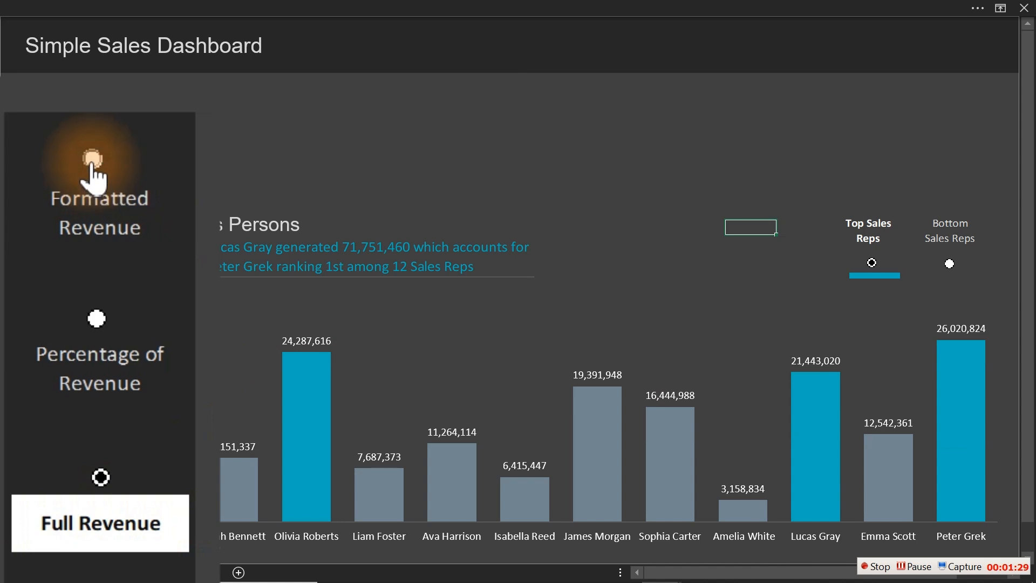
pyautogui.click(226, 340)
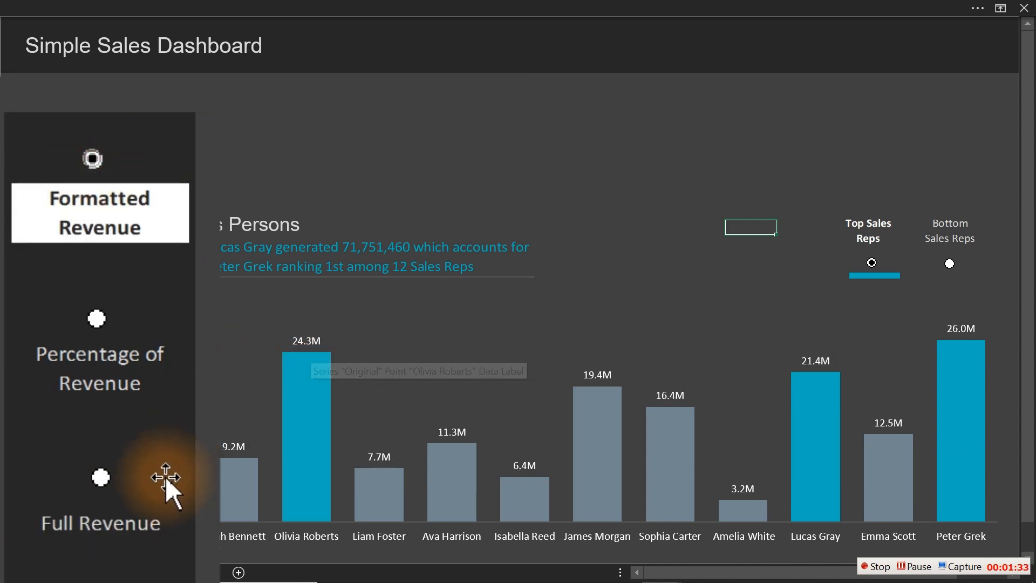
pyautogui.click(100, 478)
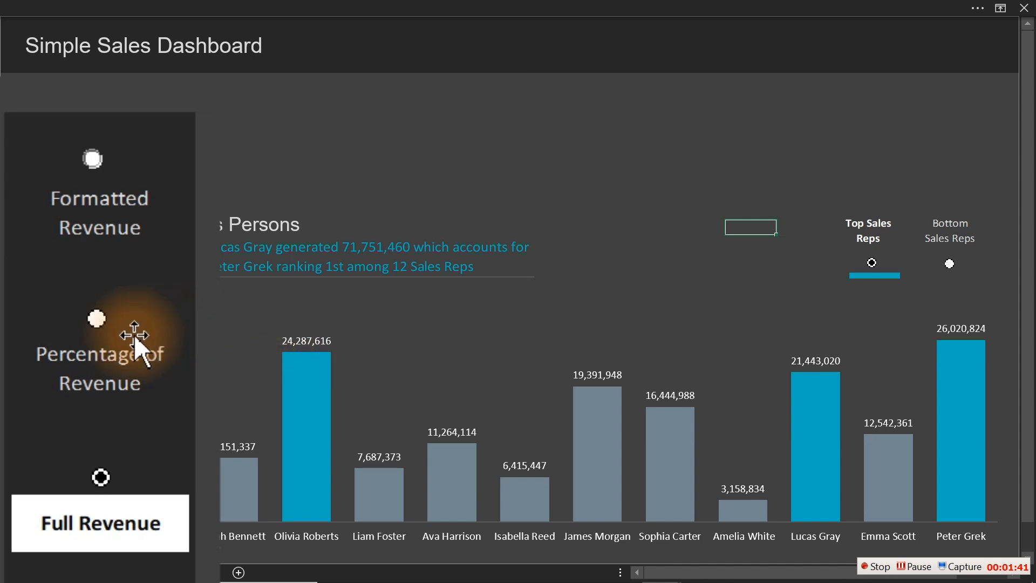
pyautogui.click(98, 318)
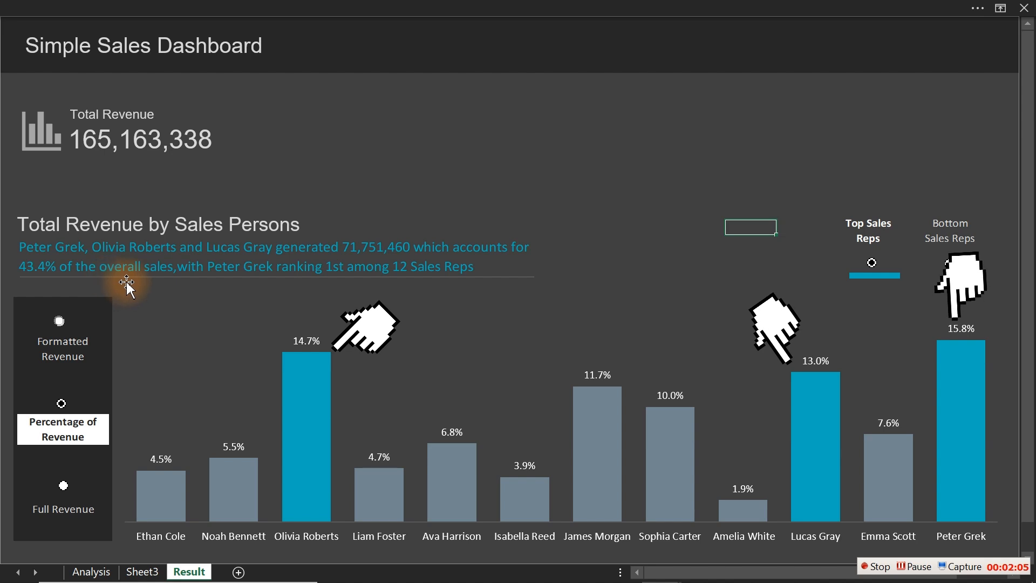
pyautogui.click(947, 264)
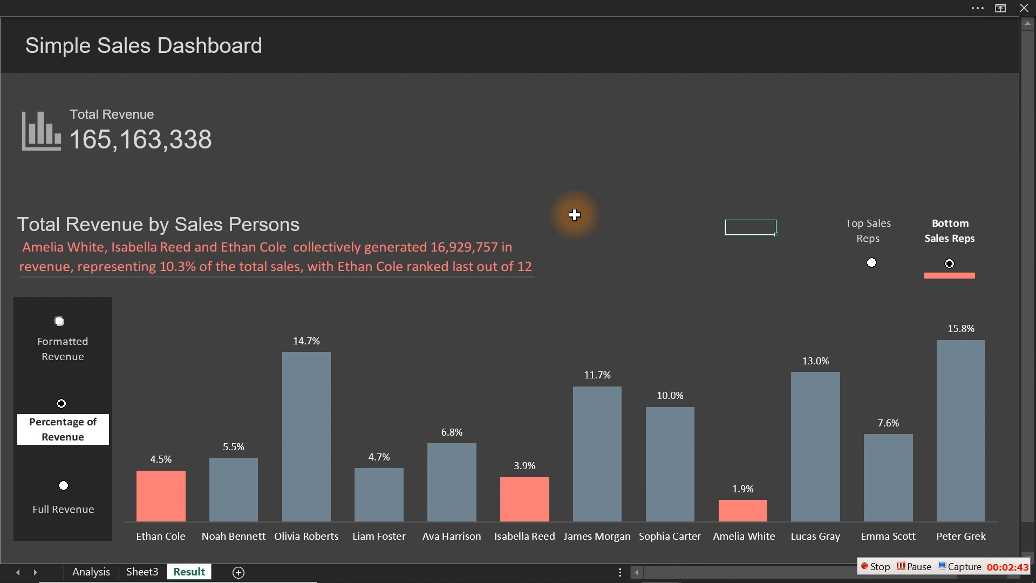
# - Switch to the YouTube Tutorial workbook and delete the Revenue by Sales Reps chart from the Data sheet
pyautogui.moveTo(664, 576)
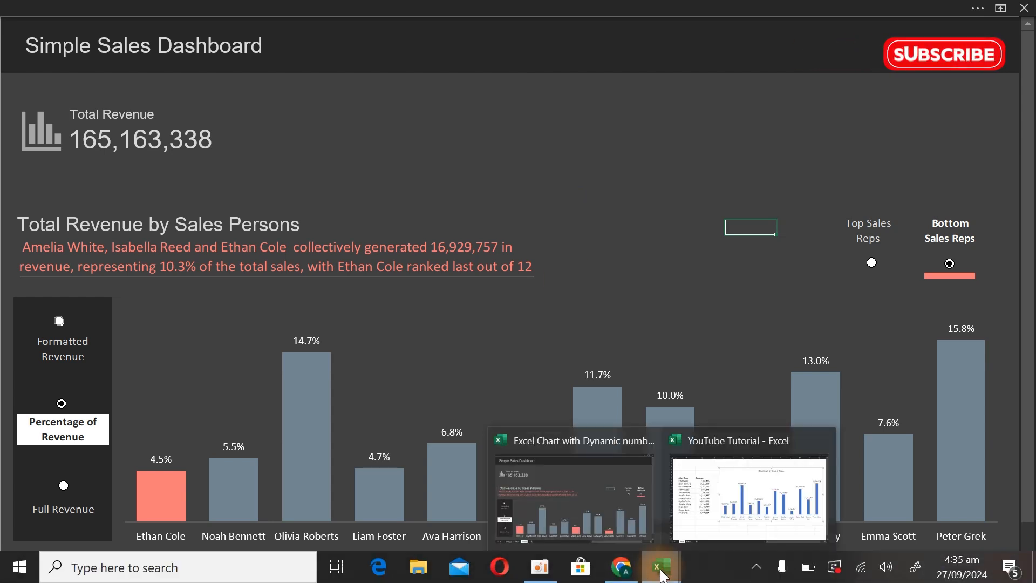
pyautogui.click(701, 491)
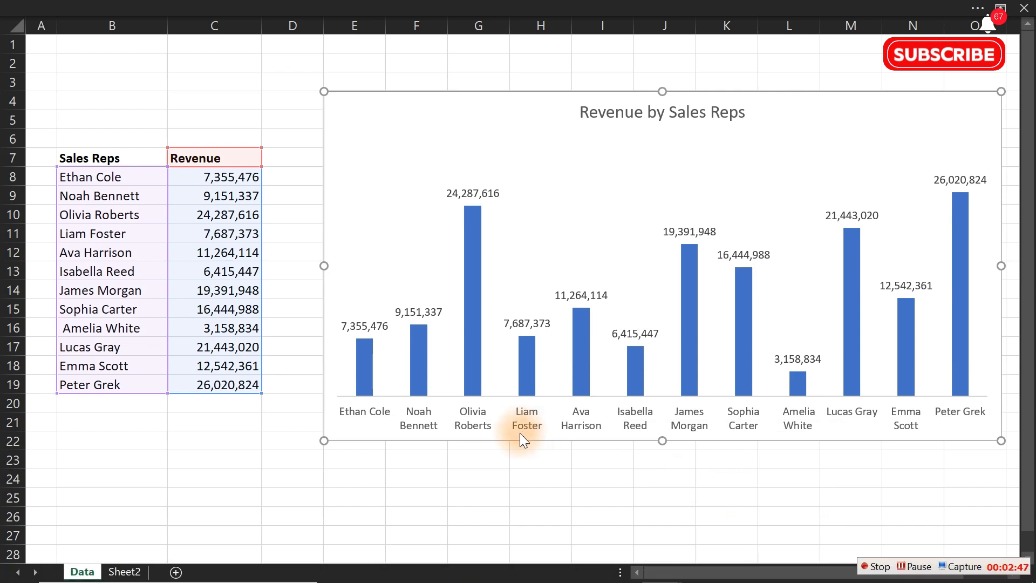
pyautogui.moveTo(511, 441)
pyautogui.mouseDown()
pyautogui.moveTo(520, 433)
pyautogui.moveTo(502, 442)
pyautogui.mouseUp()
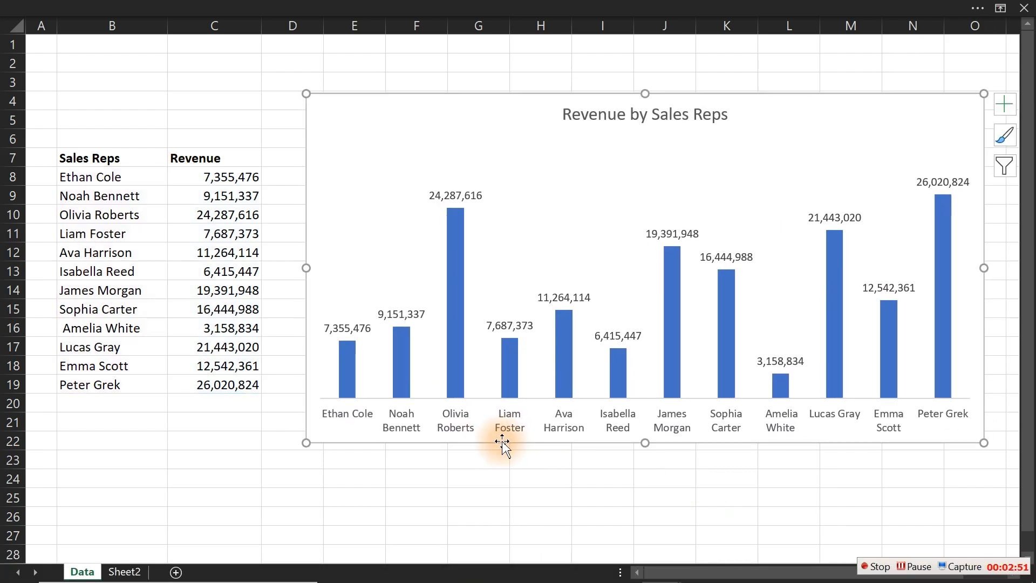
pyautogui.press('Delete')
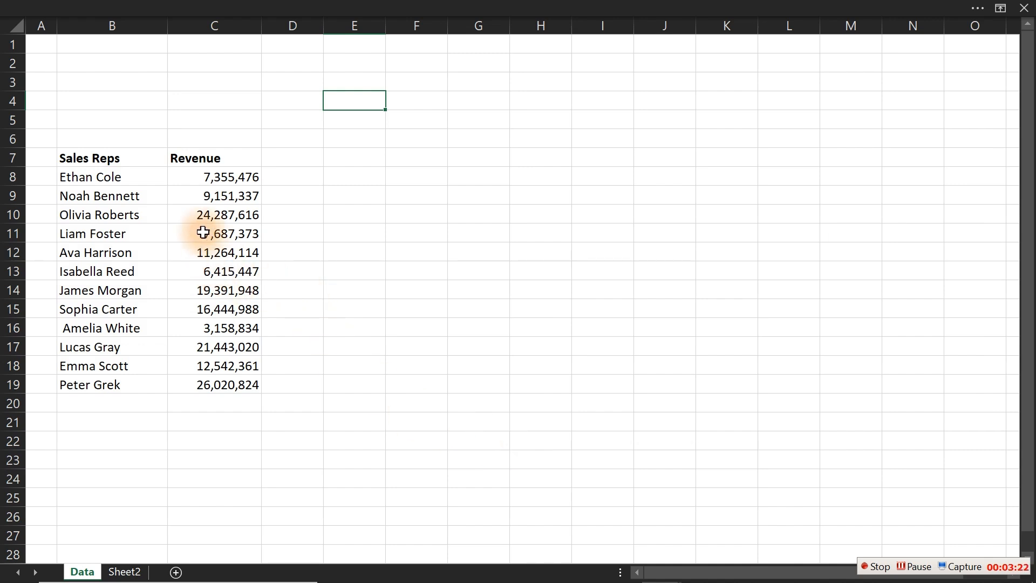
# - Enter the heading Label in cell D7, next to the Revenue heading
pyautogui.click(286, 157)
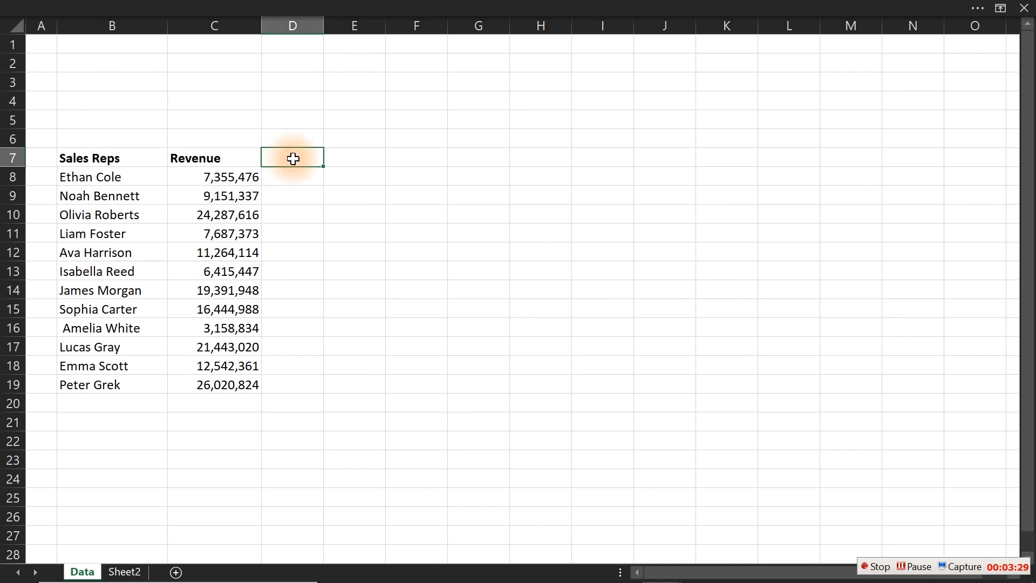
pyautogui.write('Label')
pyautogui.press('Return')
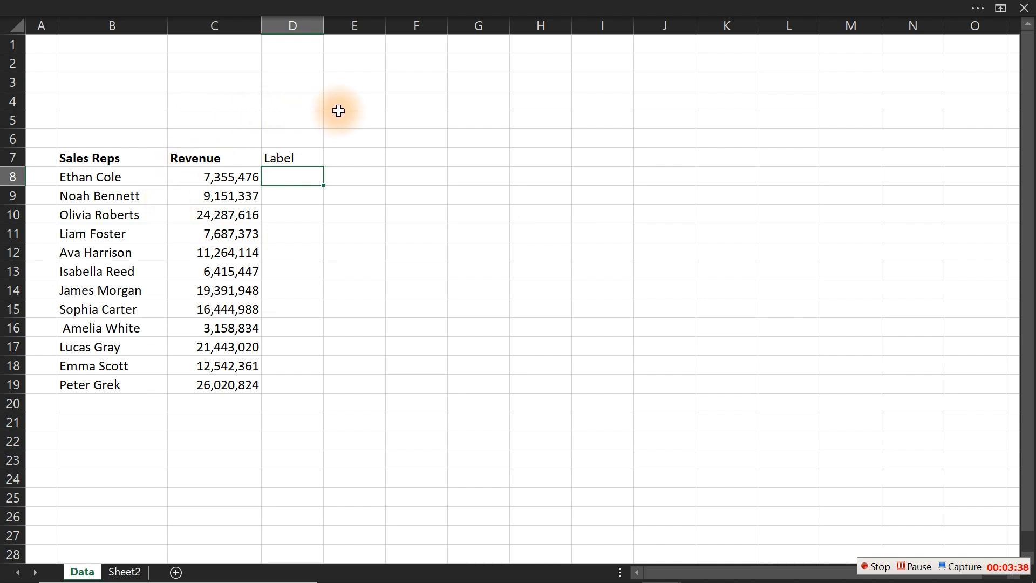
# - Insert a 2-D clustered column chart from the Sales Reps and Revenue data in B7:C19
pyautogui.moveTo(87, 159); pyautogui.dragTo(226, 381)
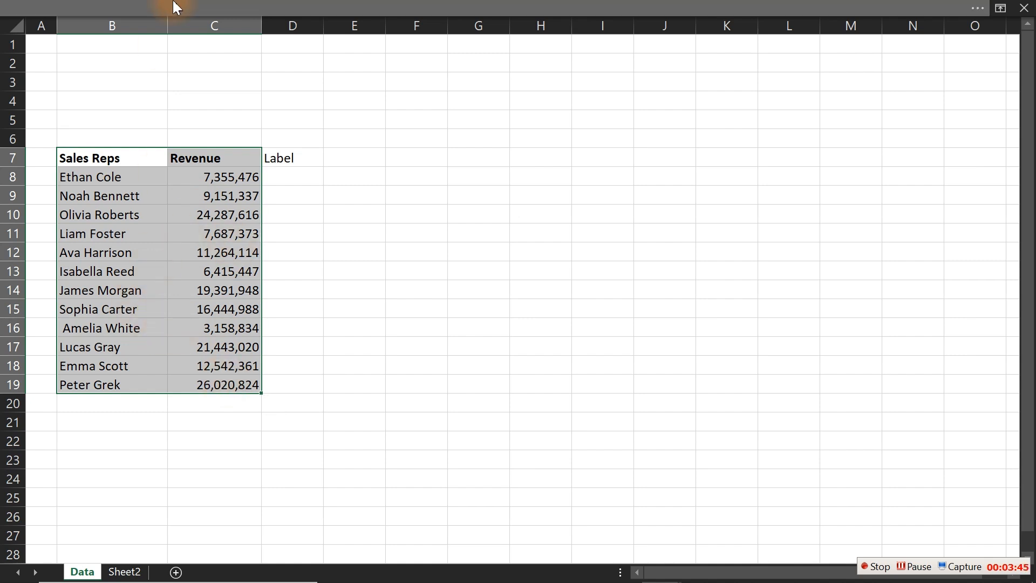
pyautogui.click(216, 6)
pyautogui.click(117, 35)
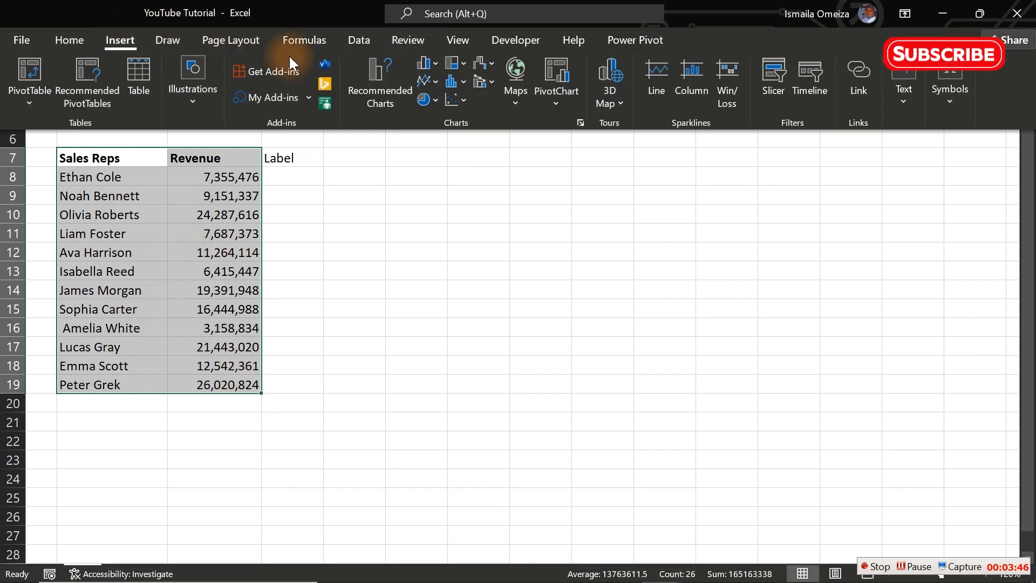
pyautogui.click(436, 64)
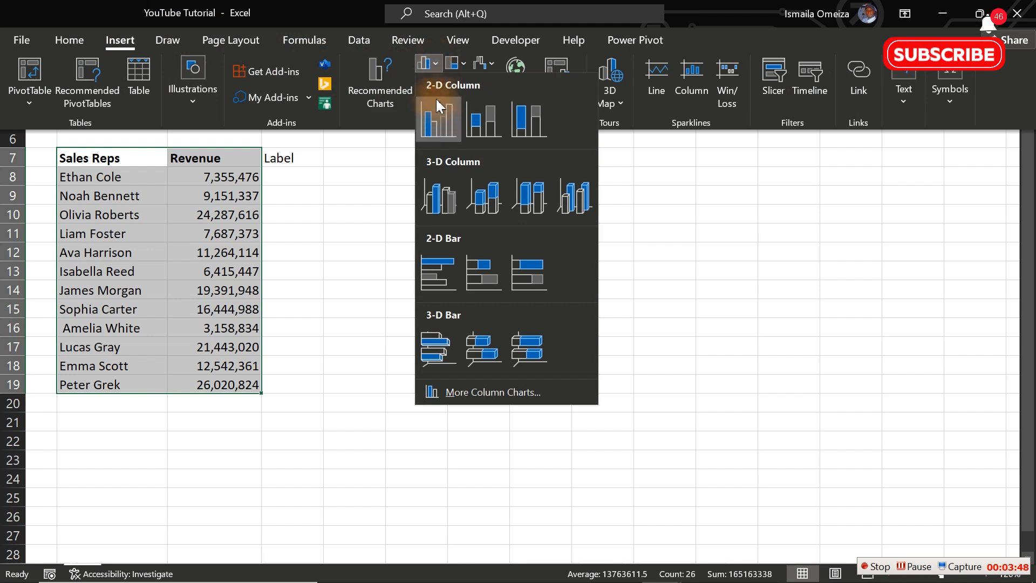
pyautogui.click(436, 119)
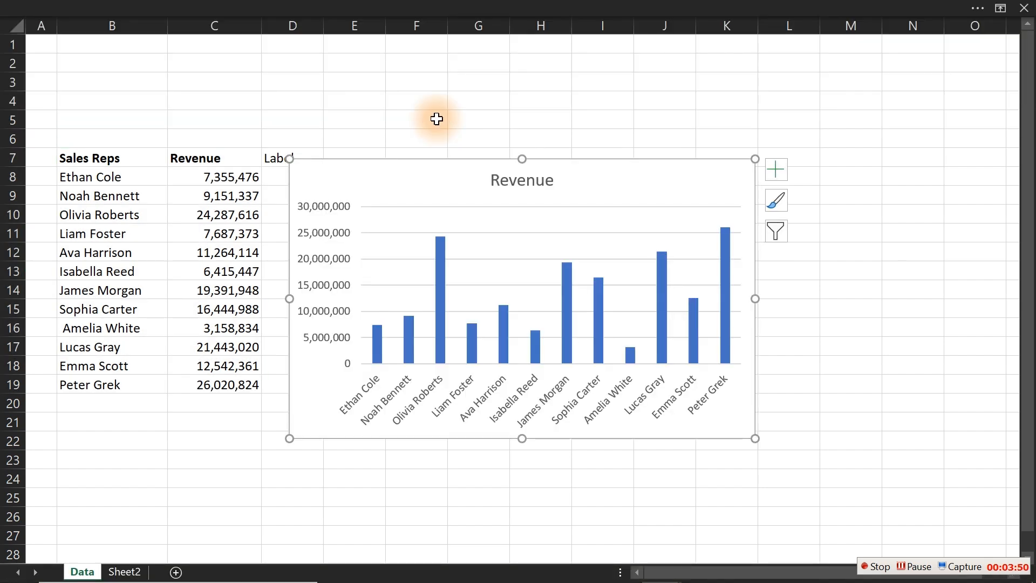
# - Remove the vertical axis, the gridlines and the Revenue title from the column chart
pyautogui.click(319, 232)
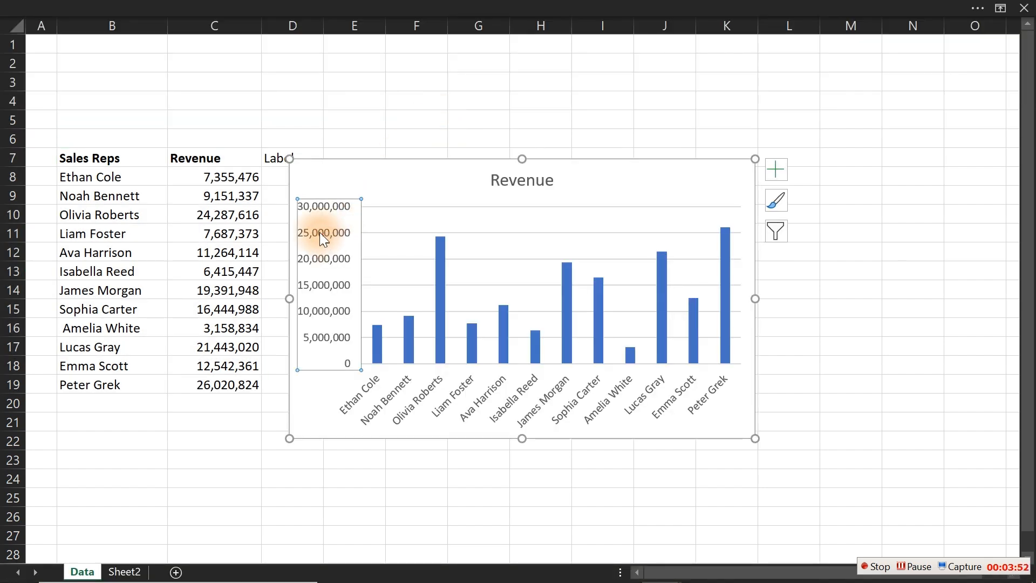
pyautogui.press('Delete')
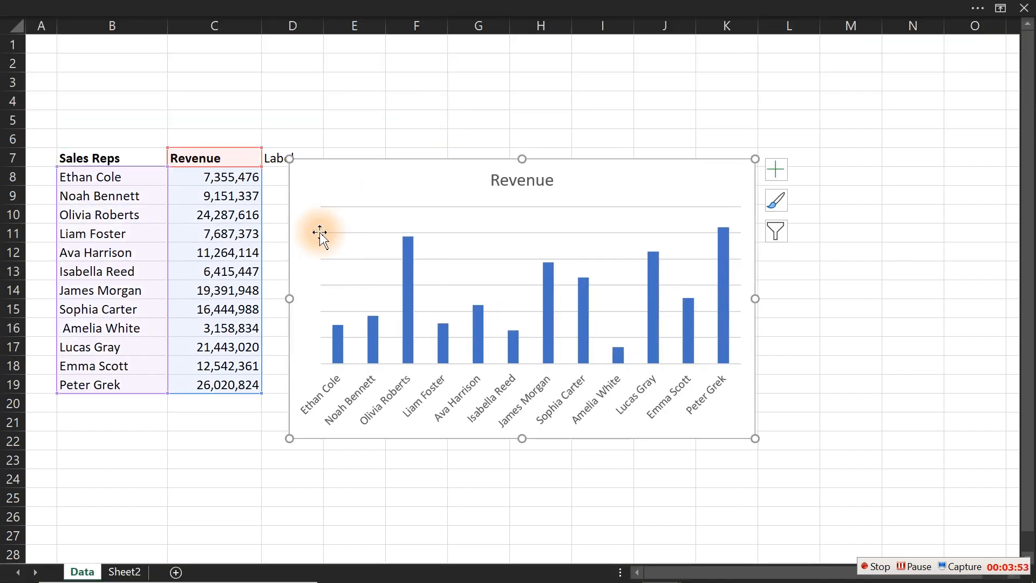
pyautogui.click(438, 259)
pyautogui.press('Delete')
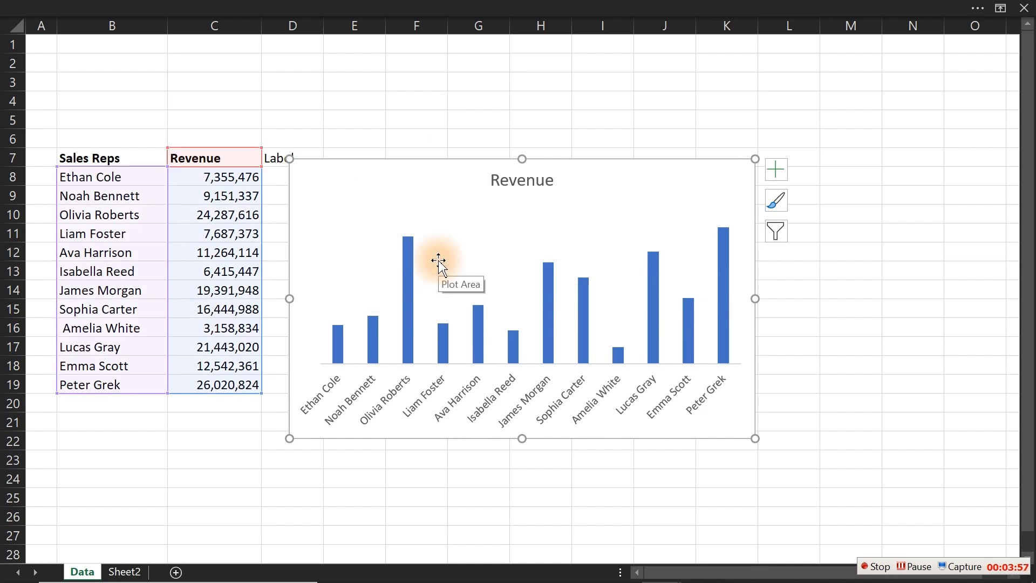
pyautogui.click(514, 185)
pyautogui.press('Delete')
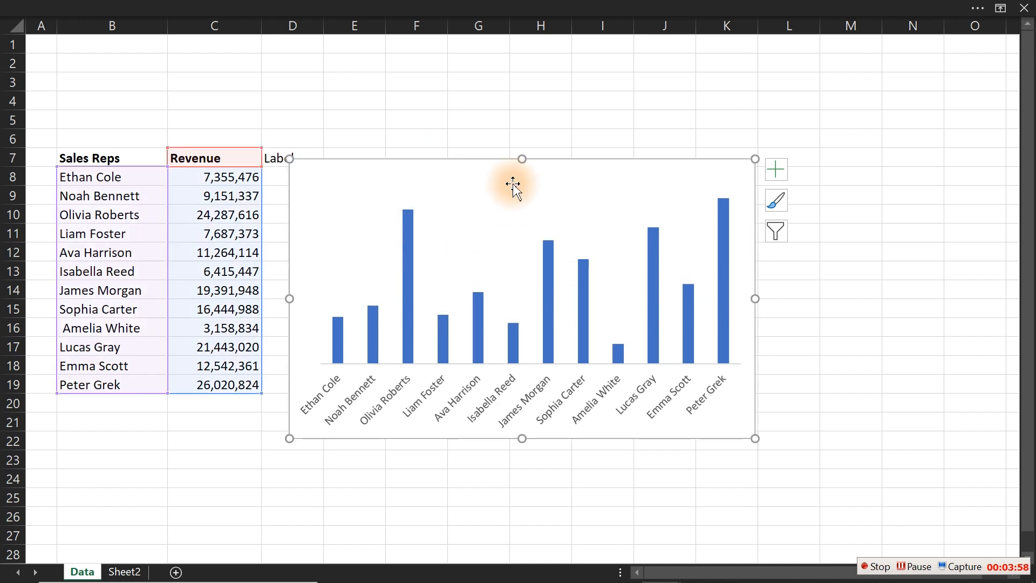
# - Widen the column chart until it reaches column N, and add data labels to its columns
pyautogui.moveTo(755, 299); pyautogui.dragTo(927, 309)
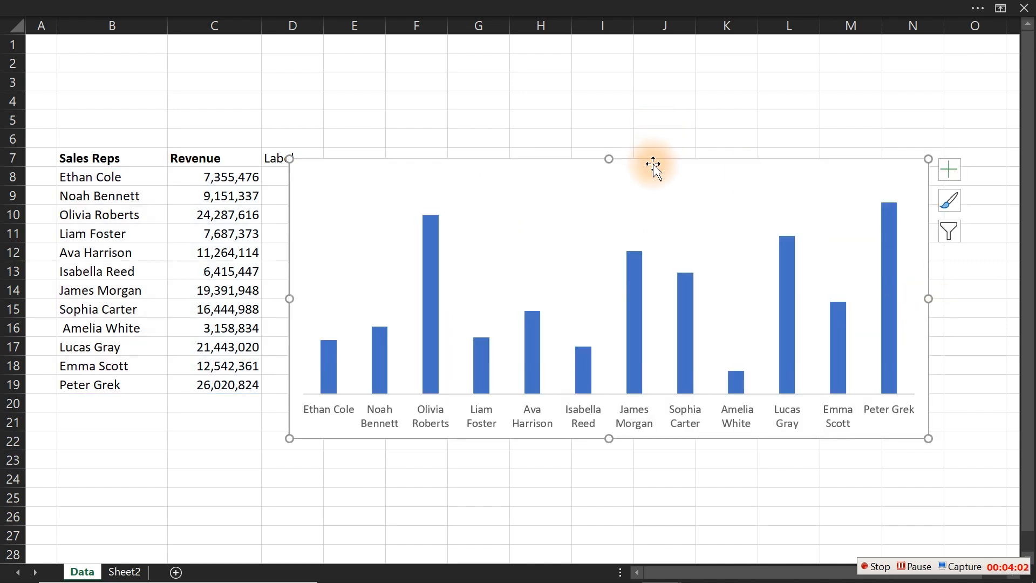
pyautogui.click(952, 173)
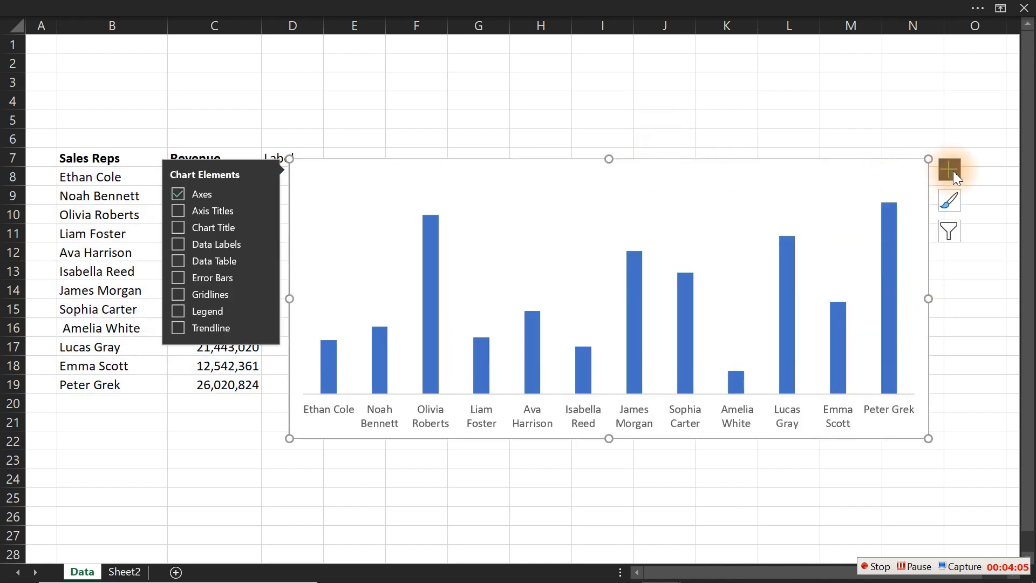
pyautogui.click(178, 244)
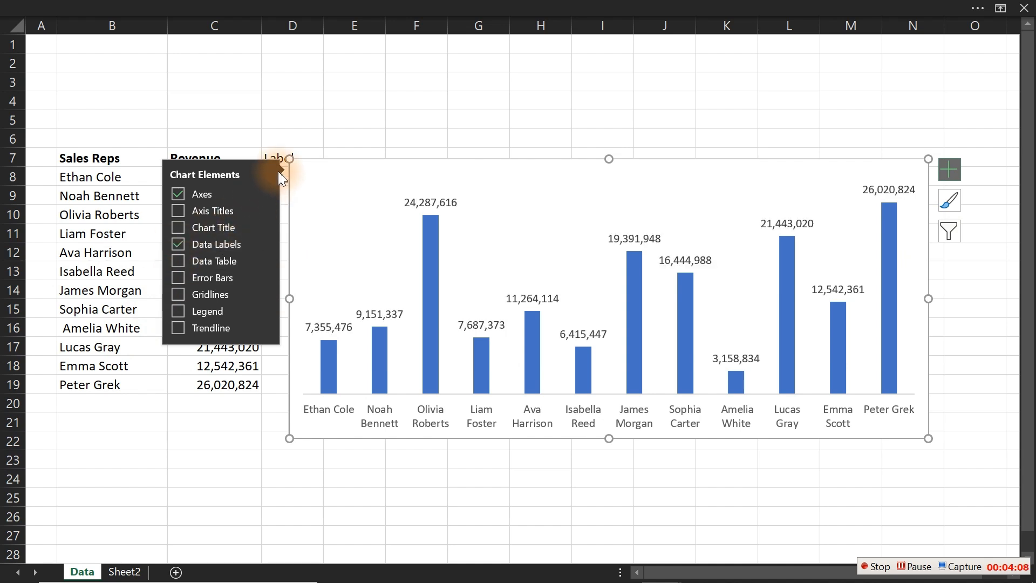
pyautogui.click(409, 122)
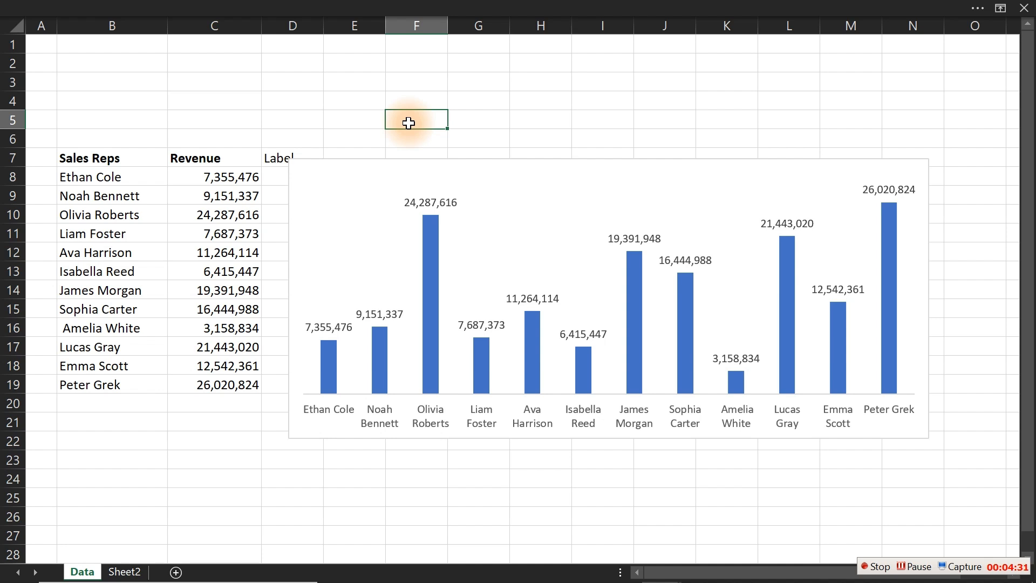
# - Move the chart down to about G22, clear of the table, and move the Label heading to E7 so D7 is free
pyautogui.moveTo(525, 158); pyautogui.dragTo(705, 434)
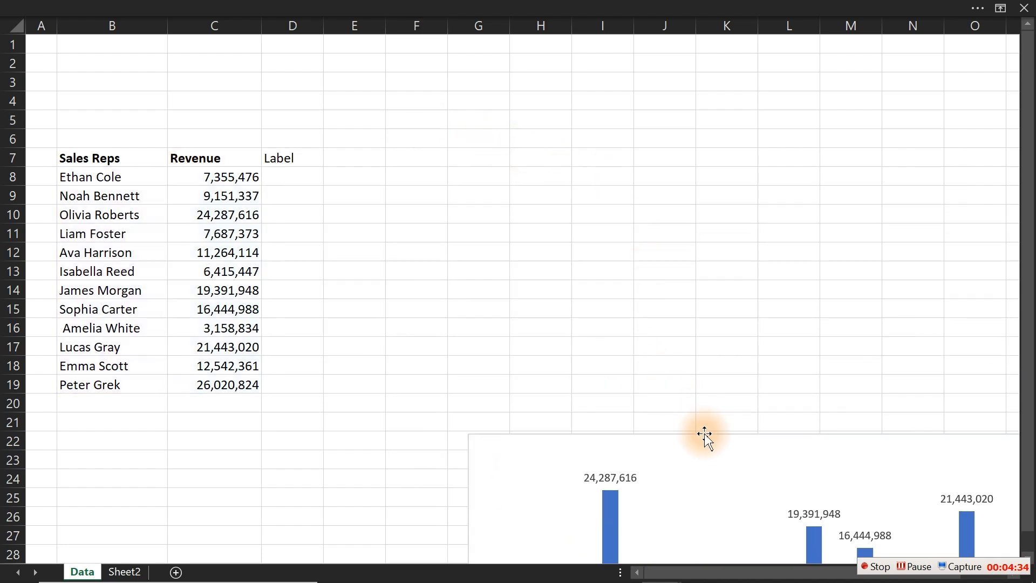
pyautogui.click(295, 177)
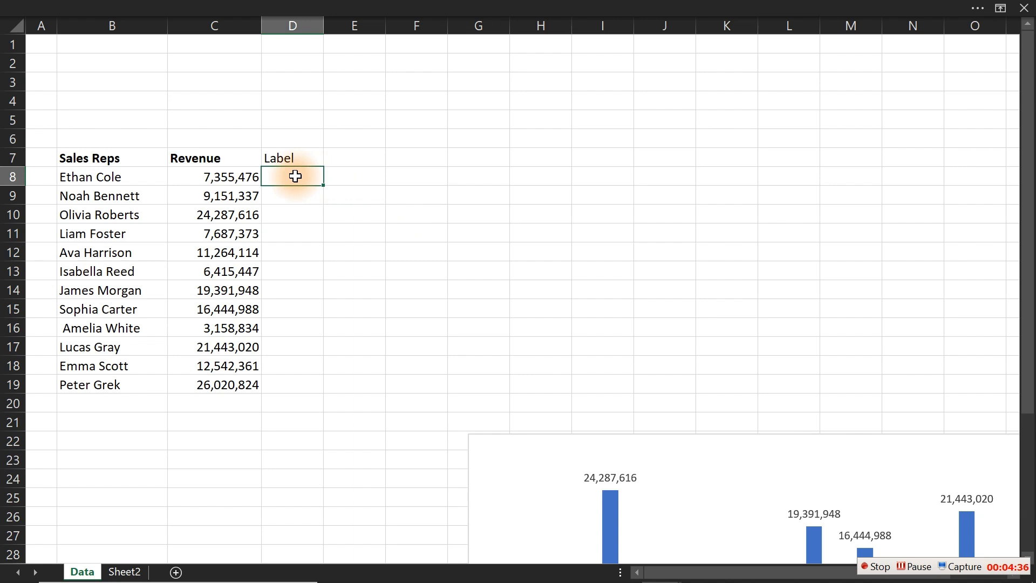
pyautogui.click(287, 157)
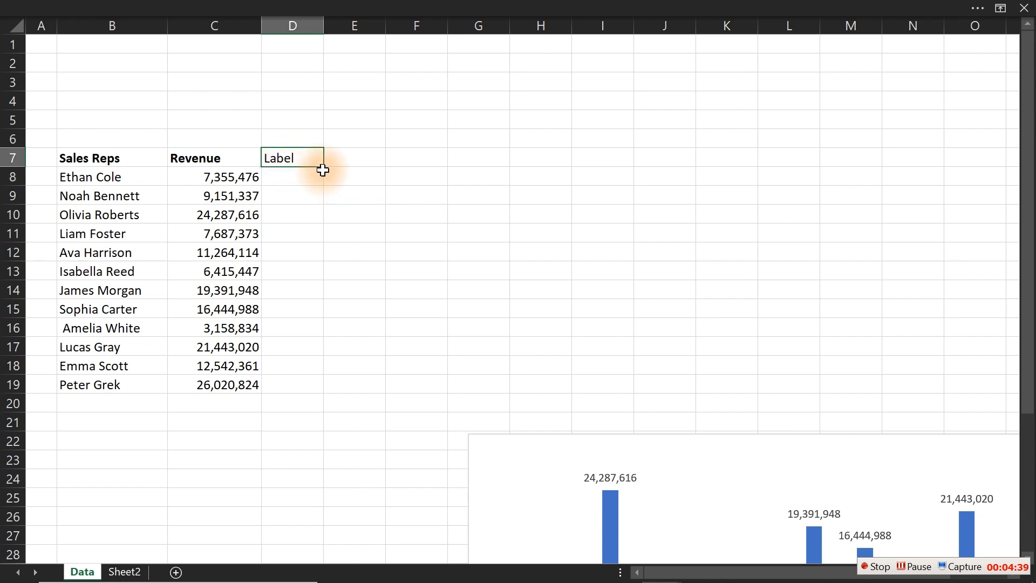
pyautogui.moveTo(308, 168); pyautogui.dragTo(355, 162)
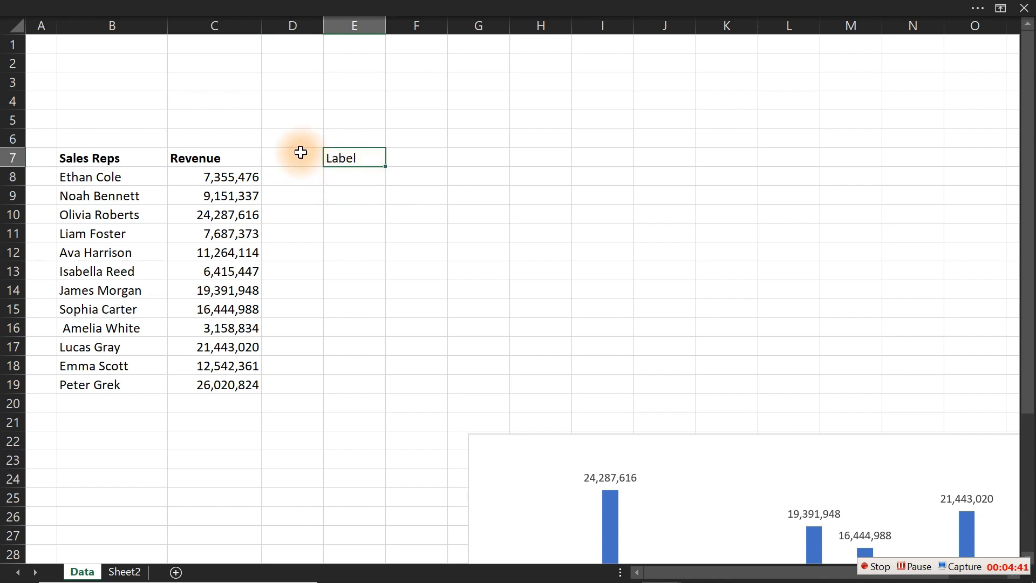
pyautogui.click(298, 155)
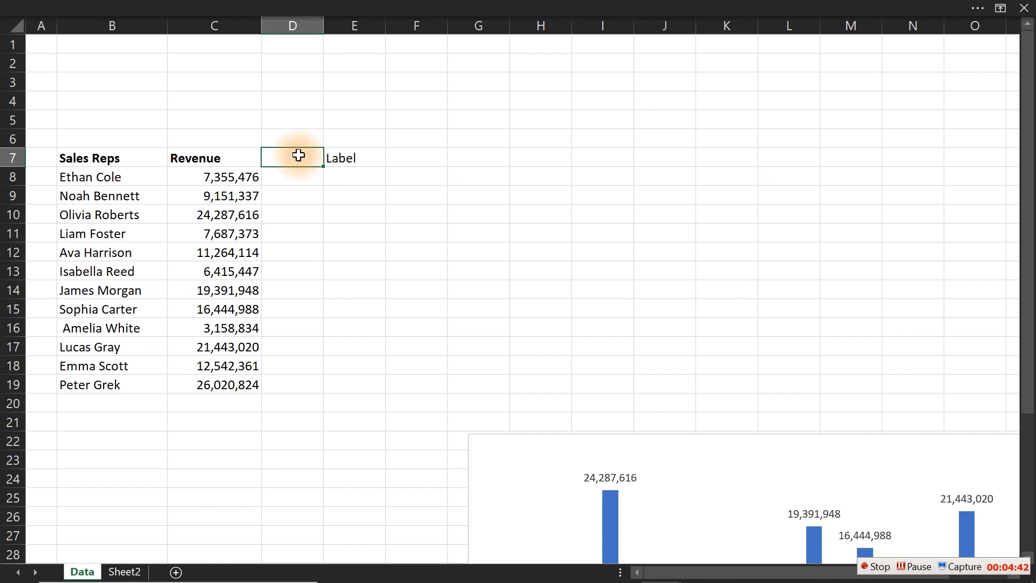
# - Enter the heading % Revenue in D7, fit column D to its text, and bold the headings in B7:E7
pyautogui.write('% Revenue')
pyautogui.press('Return')
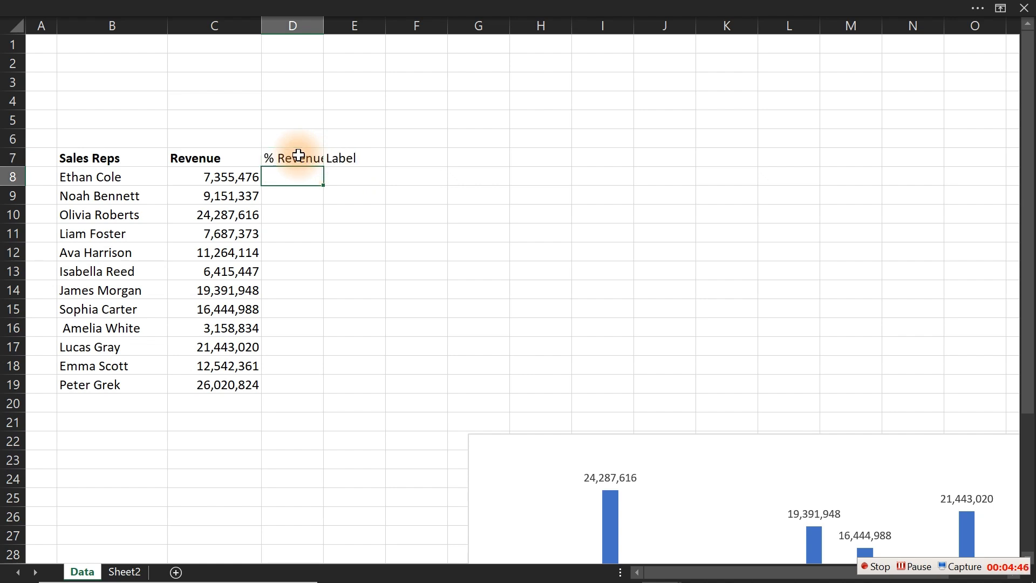
pyautogui.doubleClick(324, 25)
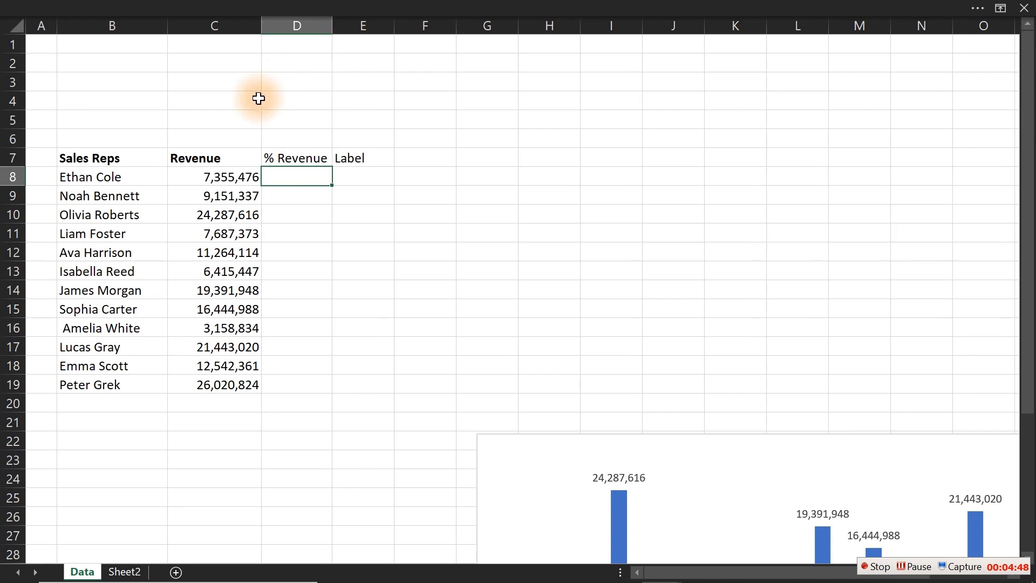
pyautogui.moveTo(104, 160); pyautogui.dragTo(388, 157)
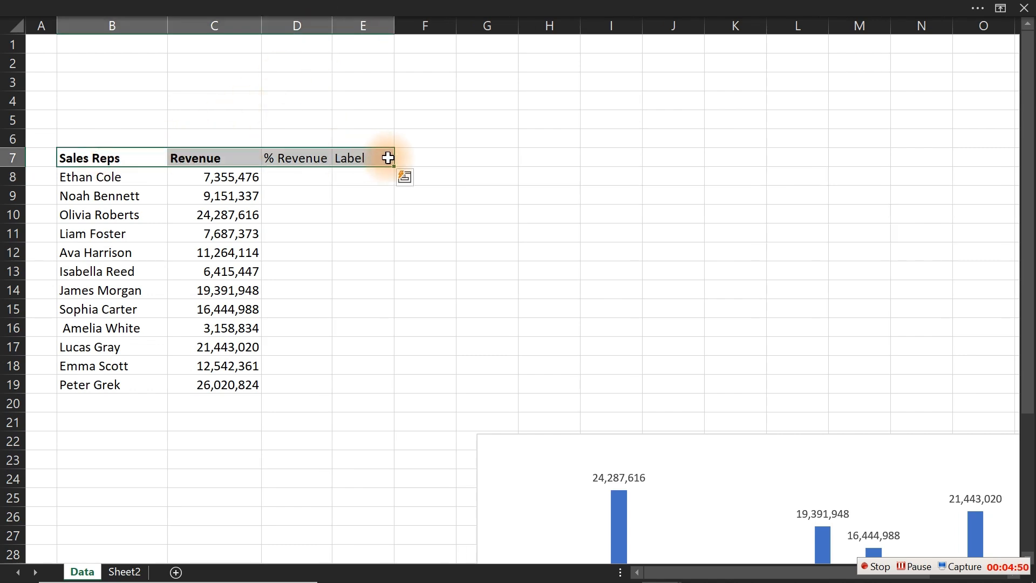
pyautogui.hotkey('ctrl', 'b')
pyautogui.hotkey('ctrl', 'b')
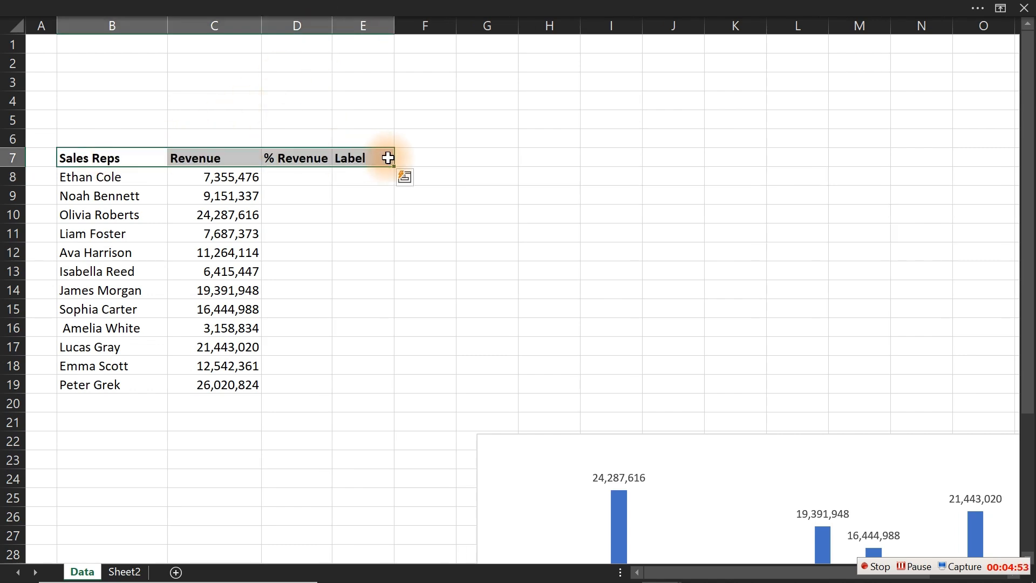
# - Calculate the first rep's revenue share in D8 with the formula =C8/SUM($C$8:$C$19)
pyautogui.click(293, 179)
pyautogui.write('=')
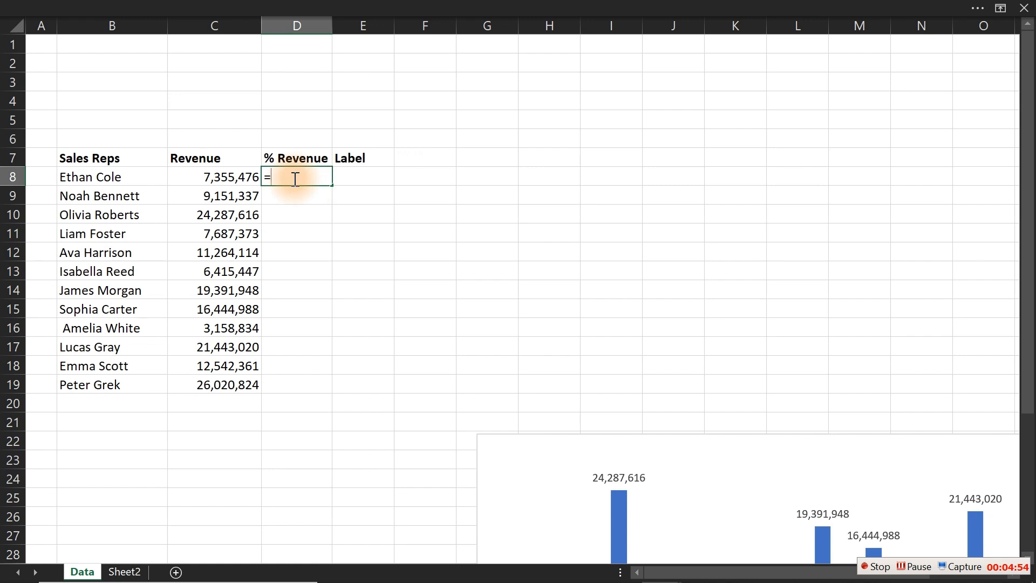
pyautogui.click(236, 183)
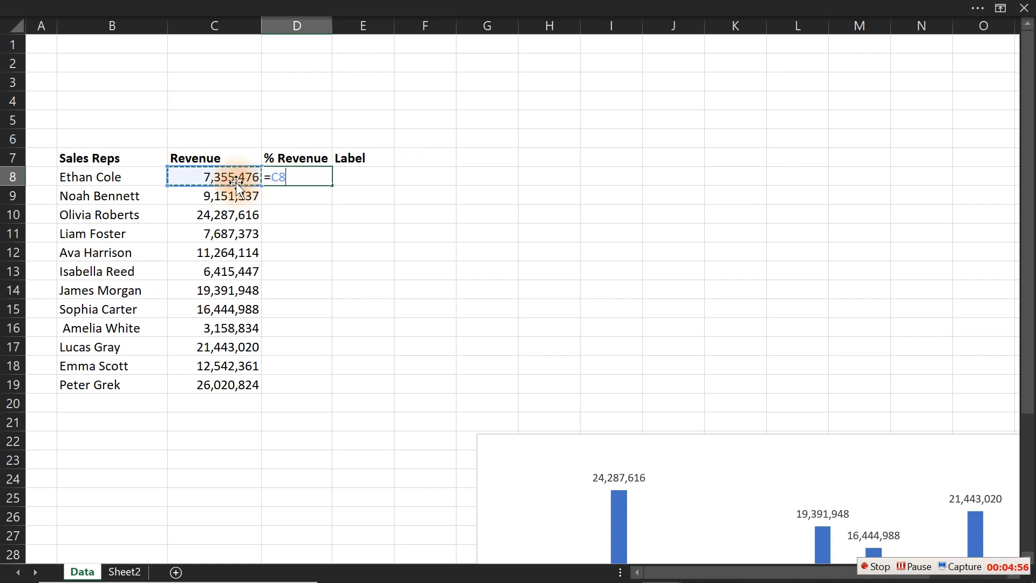
pyautogui.write('/sum')
pyautogui.press('Tab')
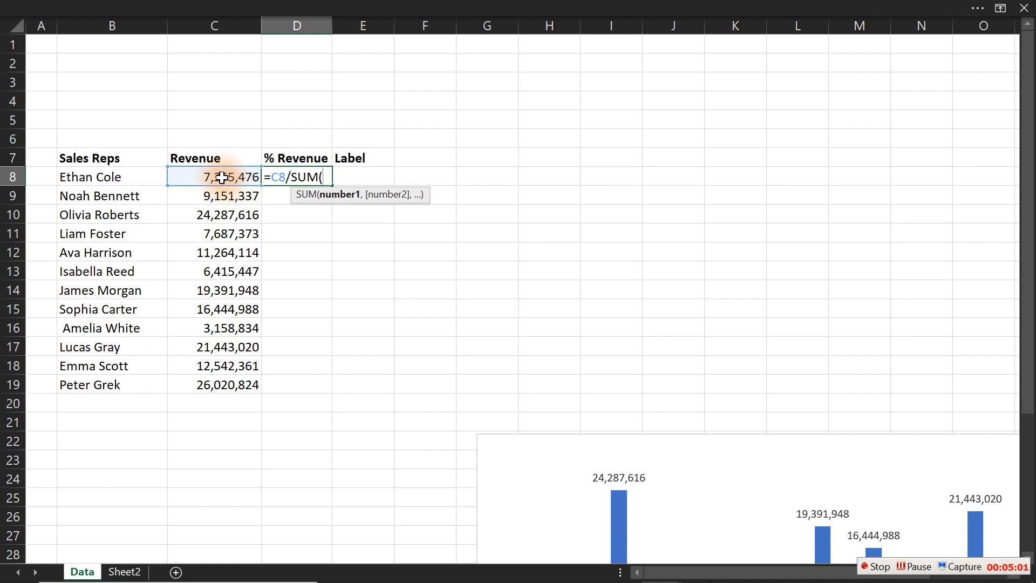
pyautogui.moveTo(222, 178); pyautogui.dragTo(221, 387)
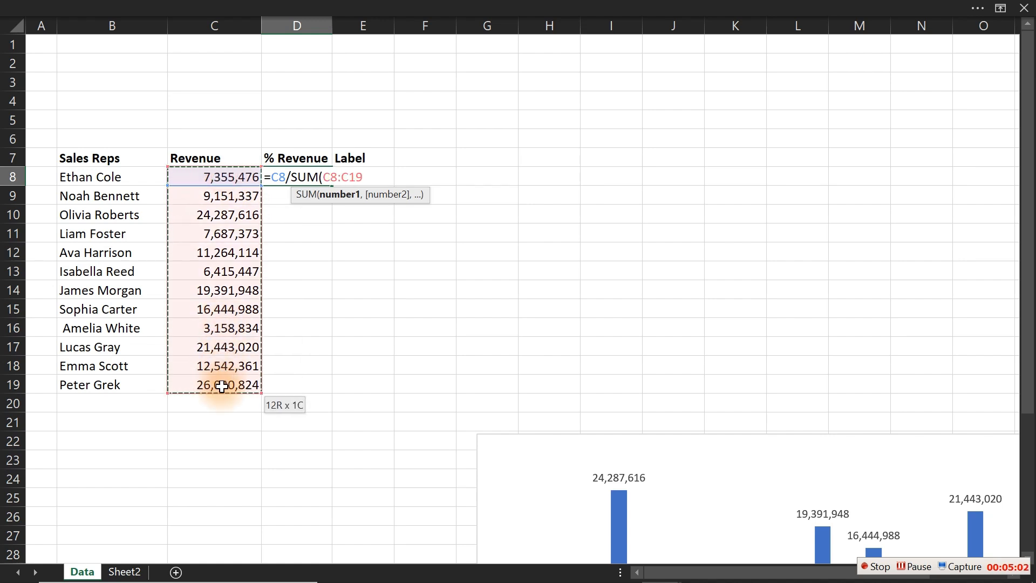
pyautogui.write(')')
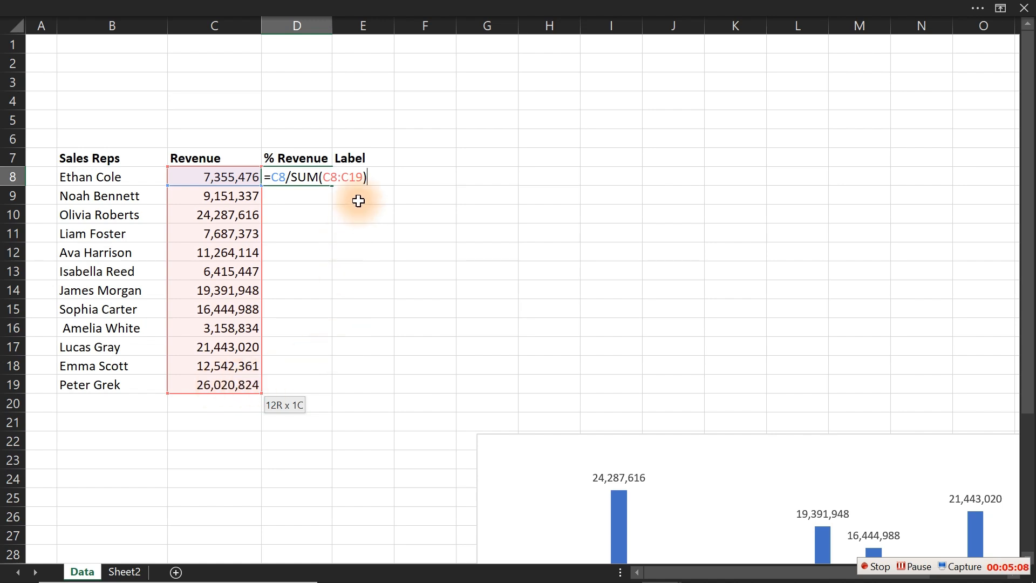
pyautogui.moveTo(364, 176); pyautogui.dragTo(325, 177)
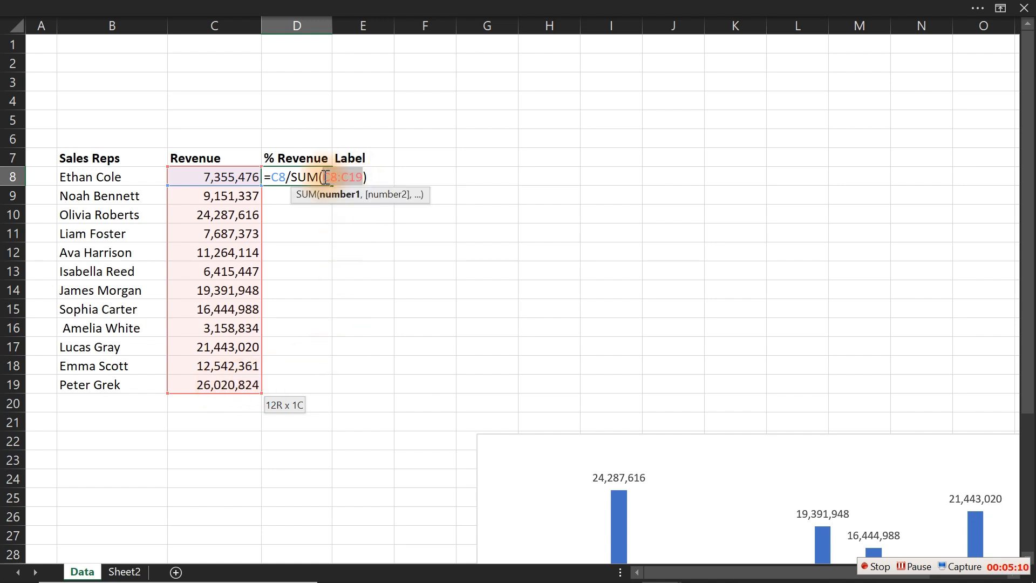
pyautogui.press('F4')
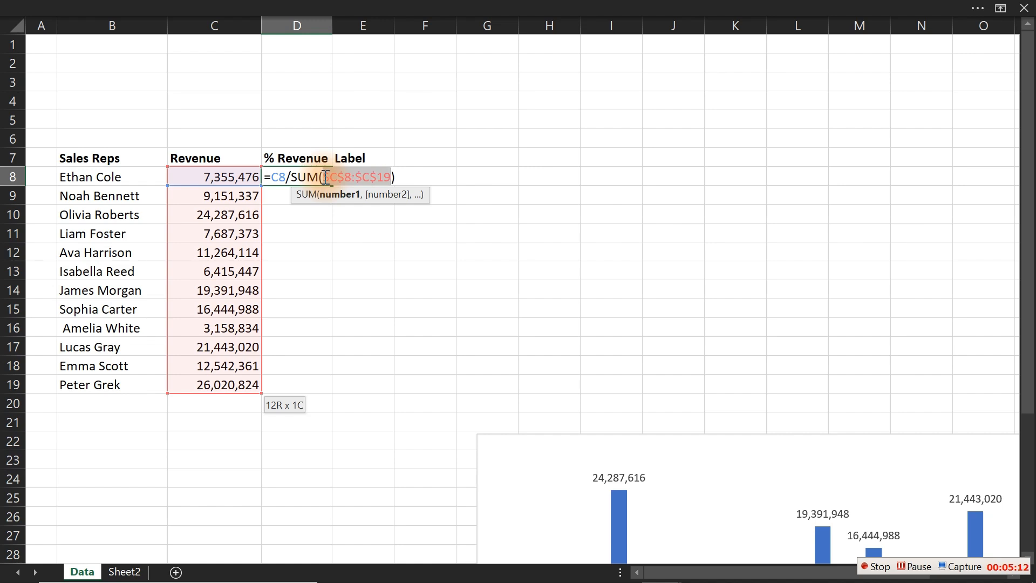
pyautogui.click(348, 180)
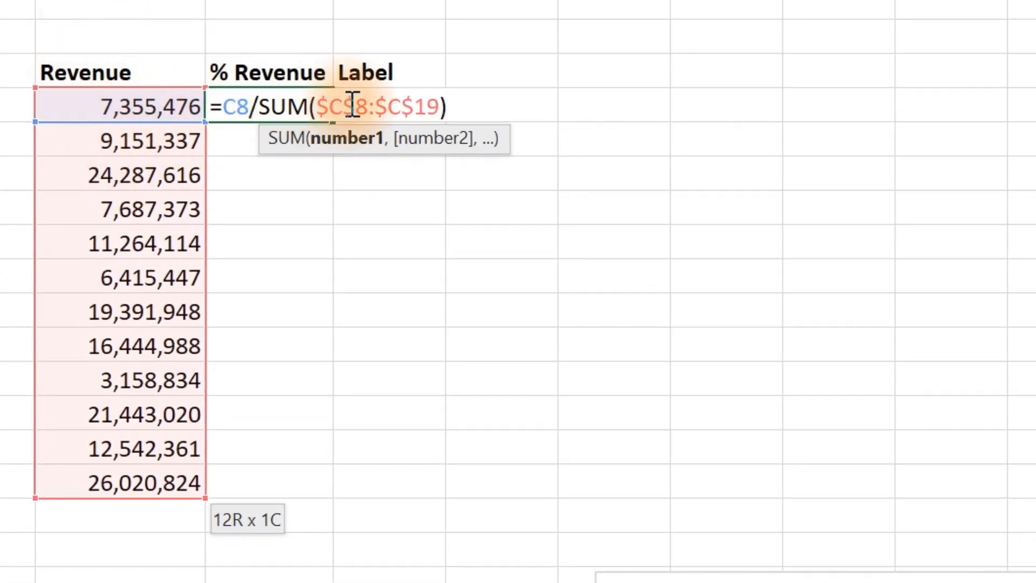
pyautogui.moveTo(355, 106); pyautogui.dragTo(342, 105)
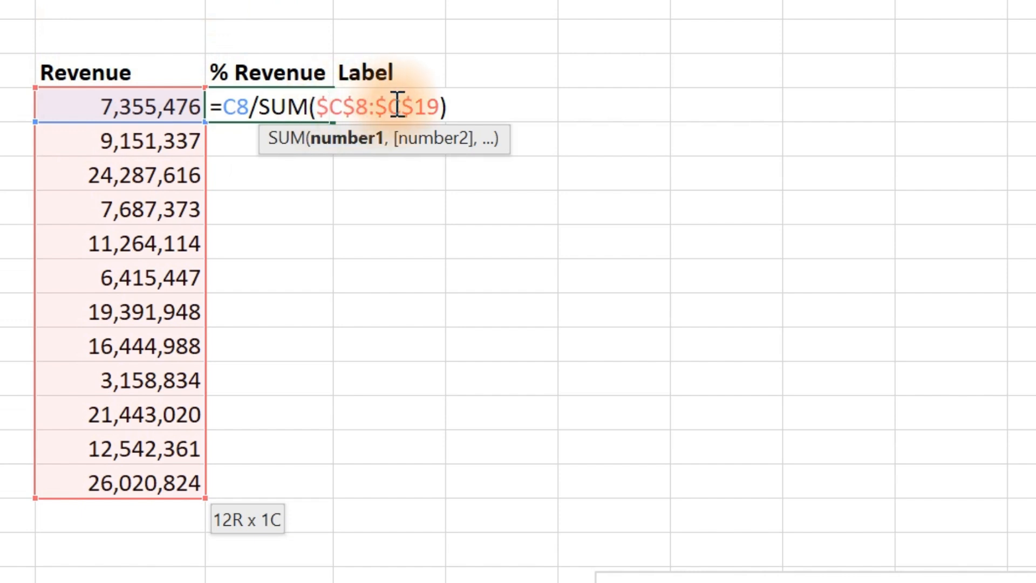
pyautogui.press('Return')
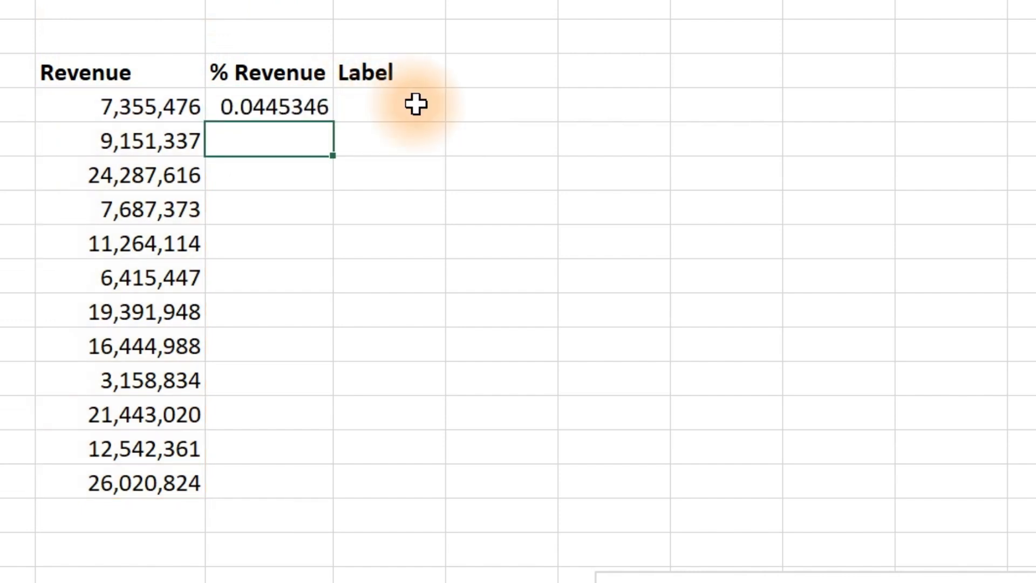
# - Fill the D8 formula down to D19 and format the results as Percentage with 2 decimal places
pyautogui.click(315, 109)
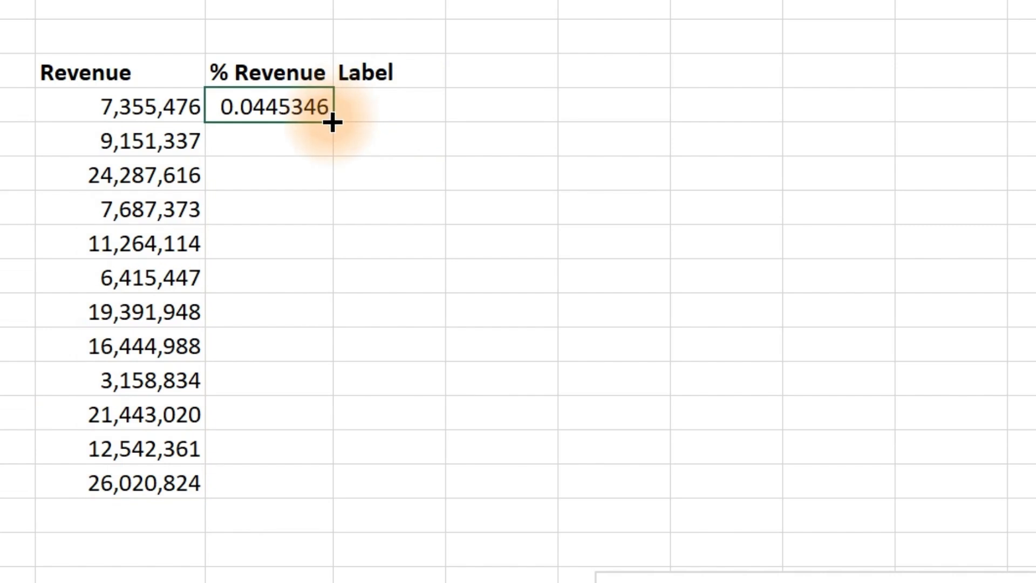
pyautogui.doubleClick(333, 121)
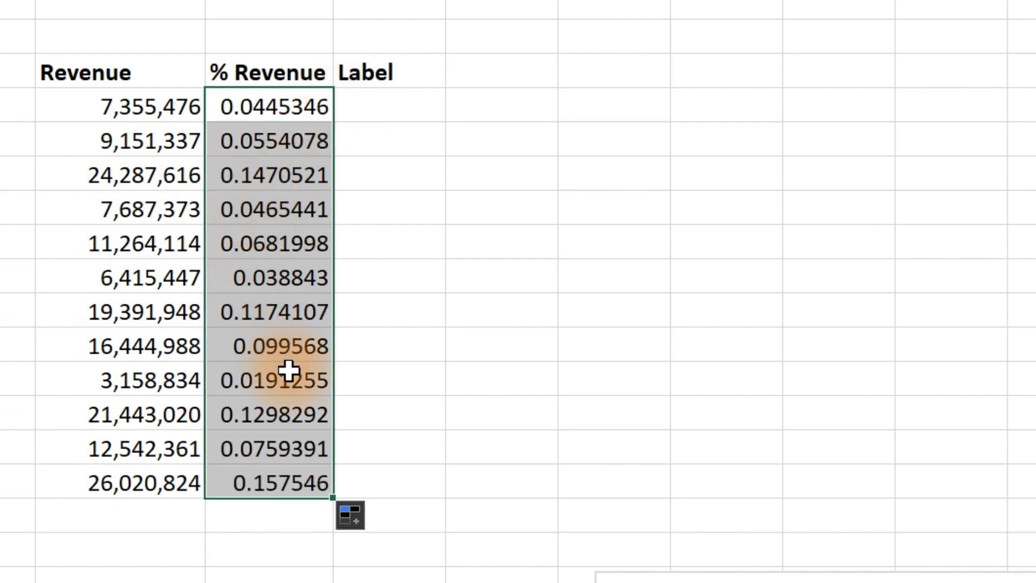
pyautogui.hotkey('ctrl', '1')
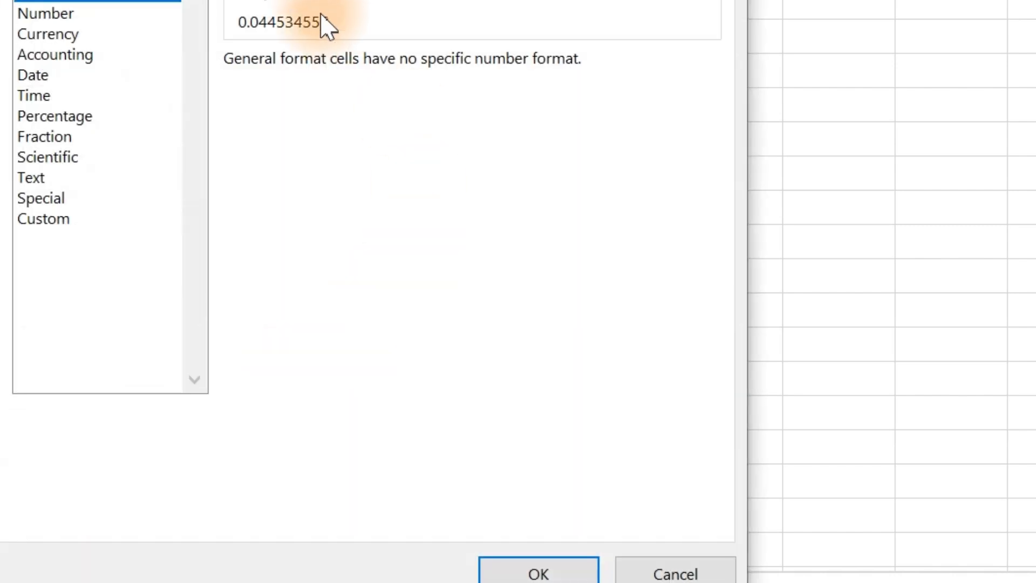
pyautogui.click(76, 120)
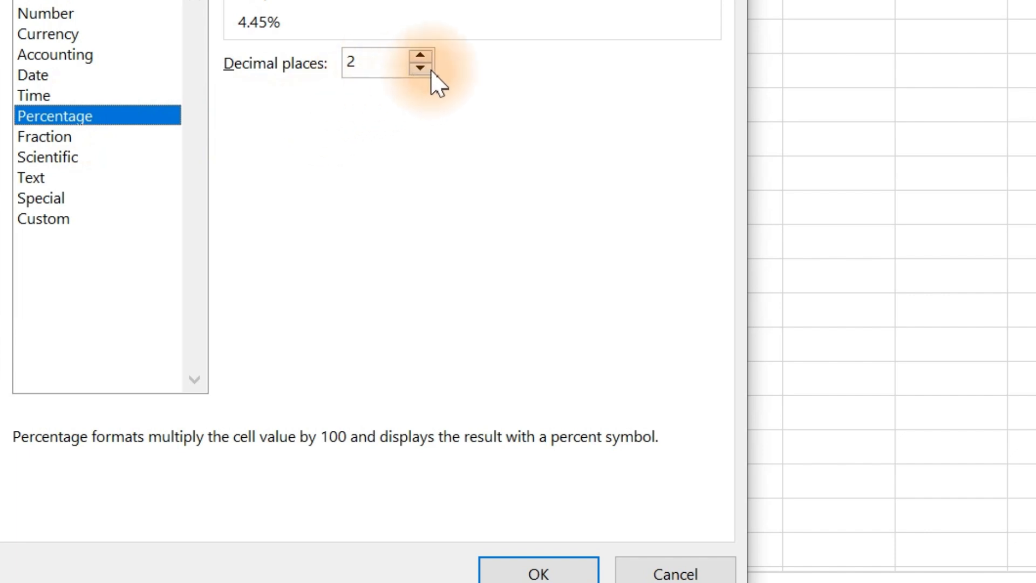
pyautogui.click(515, 570)
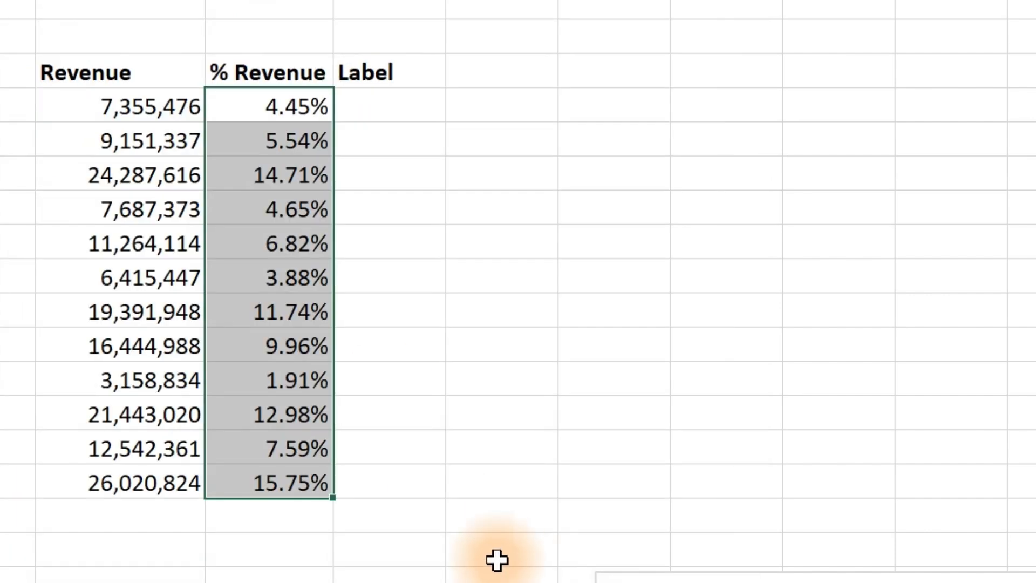
pyautogui.click(426, 429)
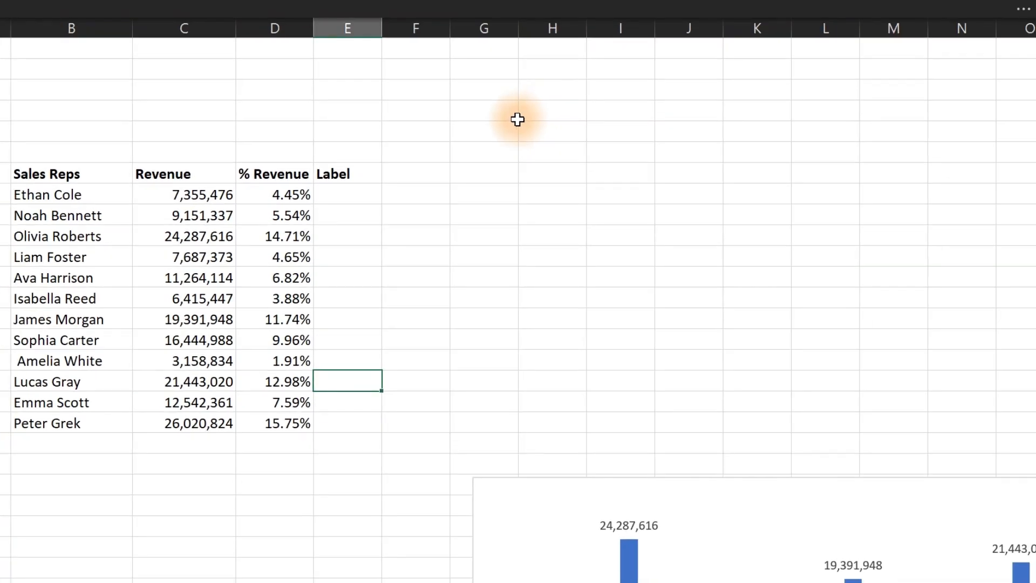
pyautogui.click(390, 135)
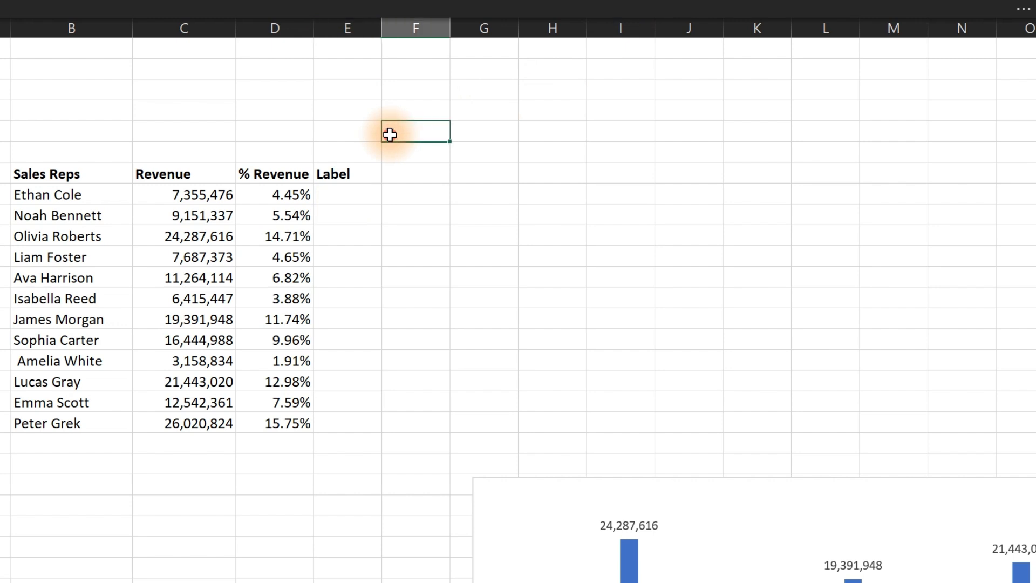
pyautogui.click(434, 7)
pyautogui.click(526, 51)
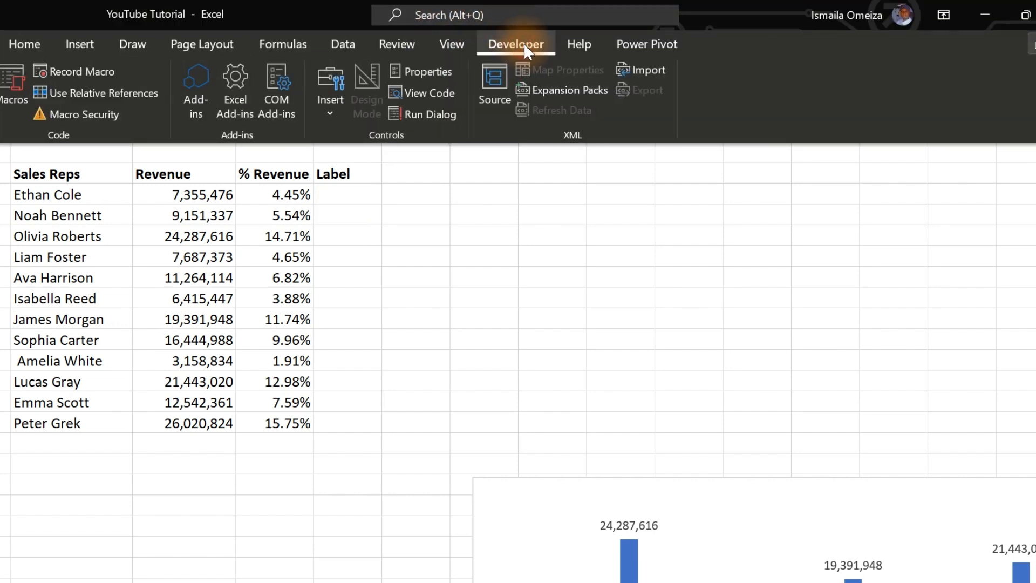
pyautogui.click(323, 121)
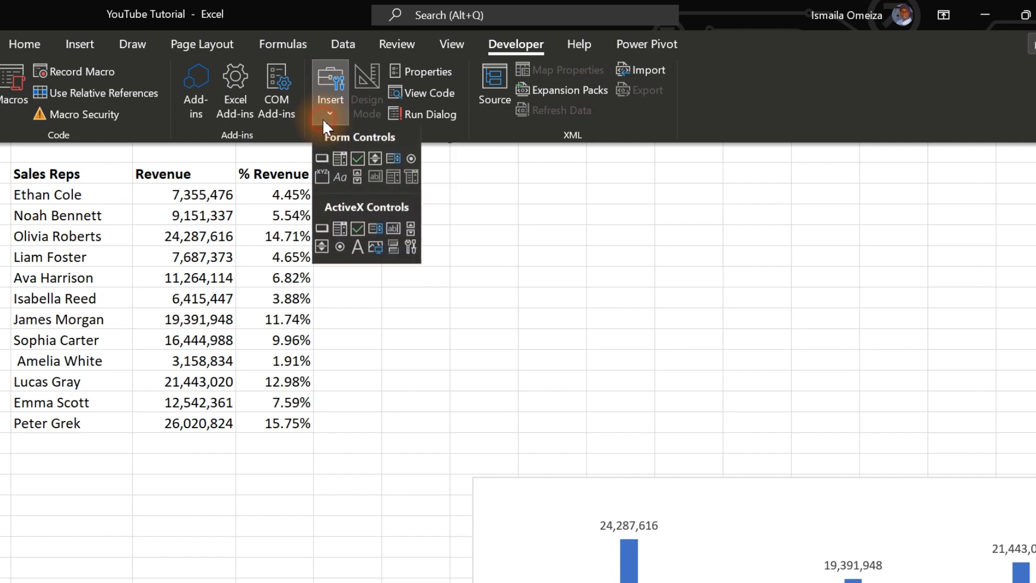
pyautogui.click(323, 121)
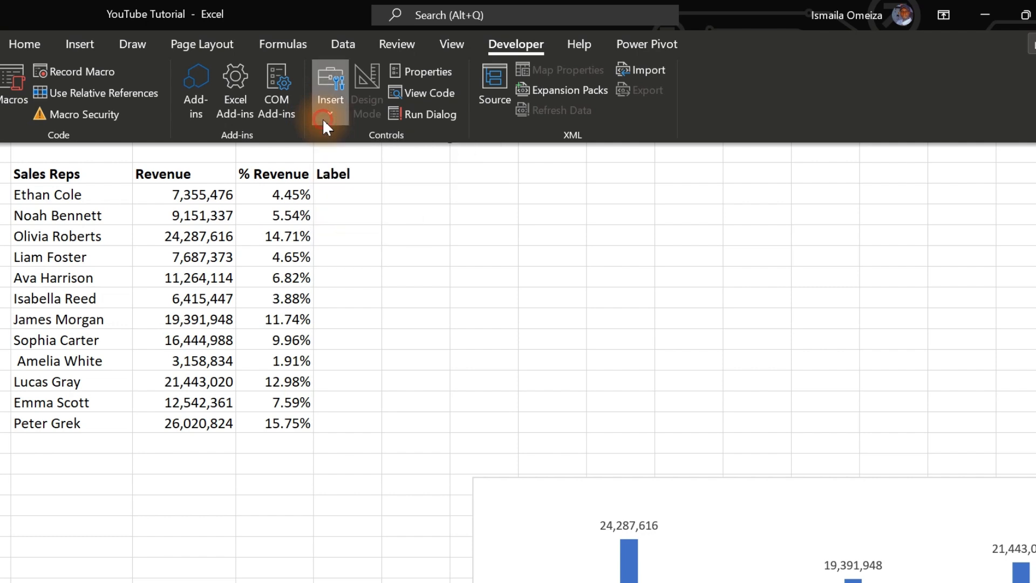
# - Check in the ribbon customization options that the Developer tab is enabled among the main tabs
pyautogui.rightClick(508, 48)
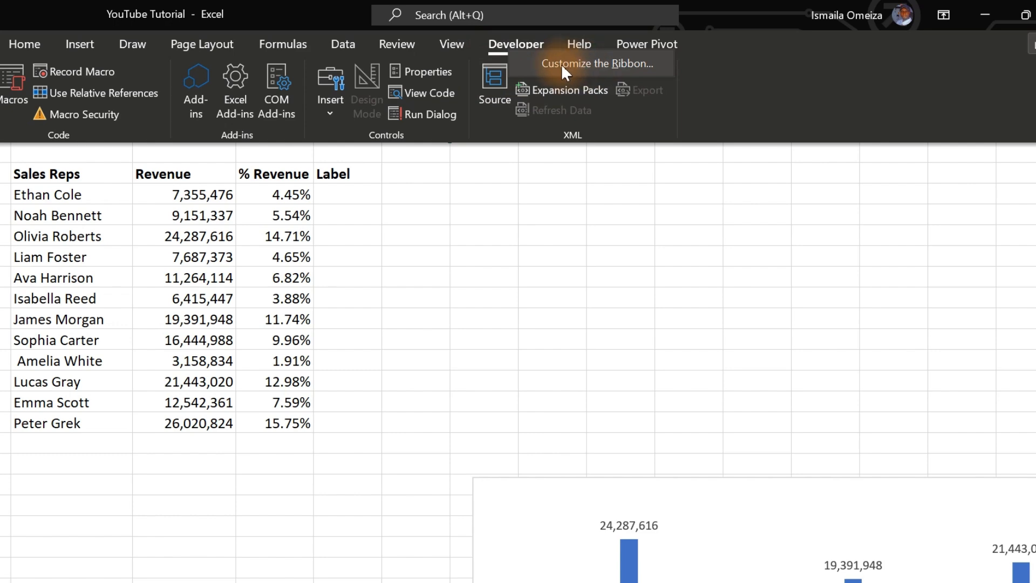
pyautogui.click(578, 65)
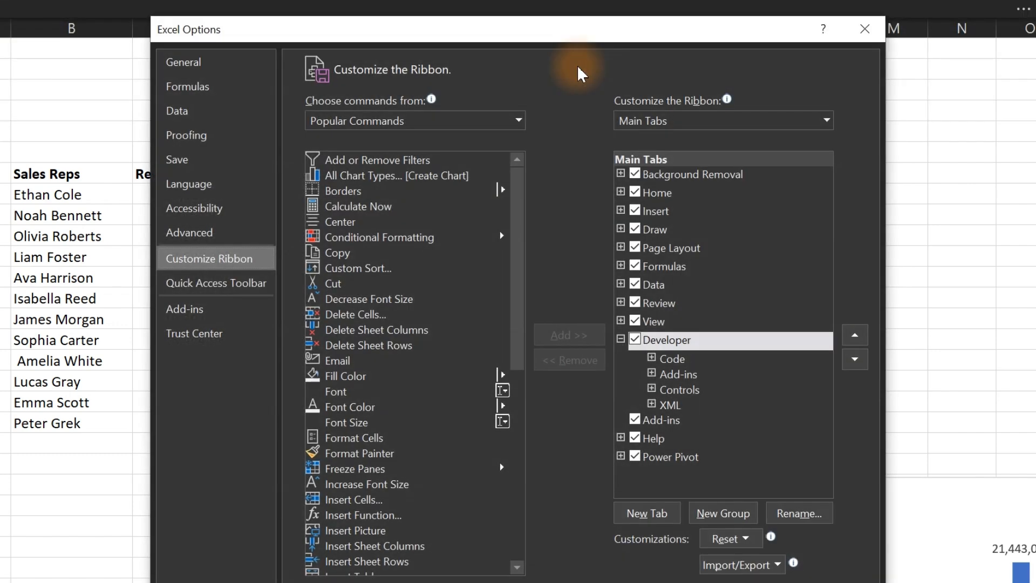
pyautogui.click(636, 345)
pyautogui.click(635, 341)
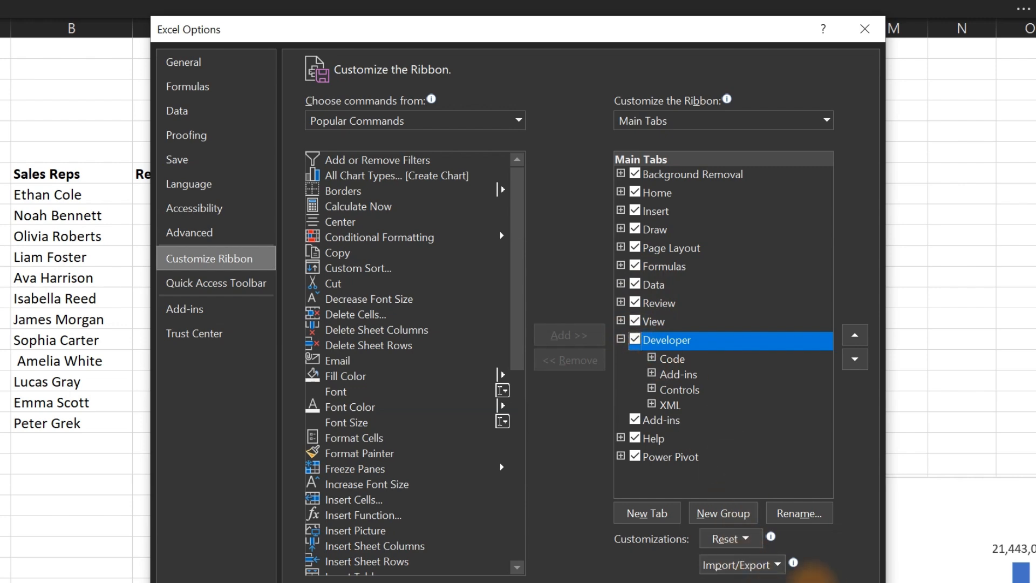
pyautogui.click(828, 576)
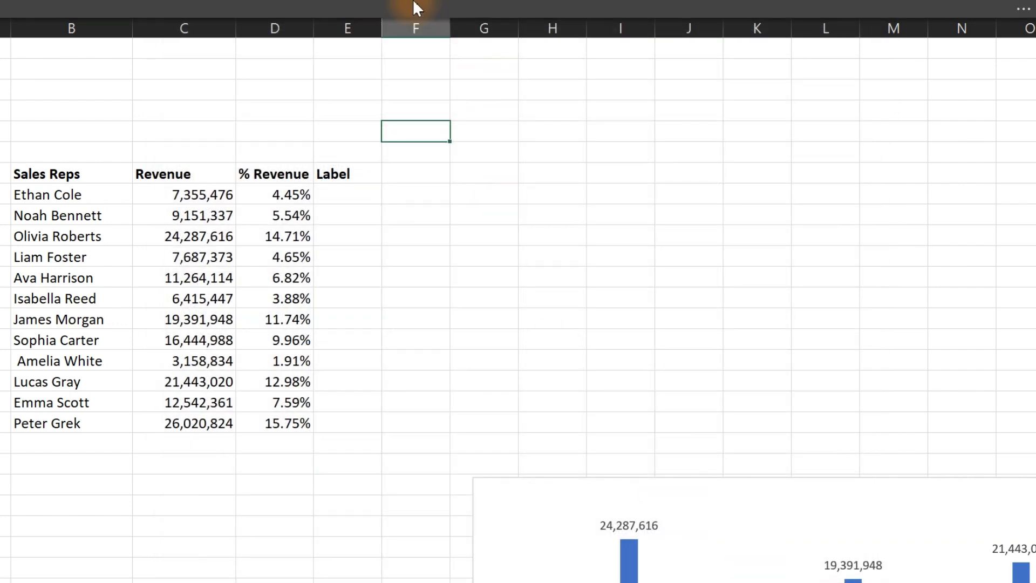
# - Draw an option button form control over cell C3, above the Revenue column
pyautogui.click(416, 8)
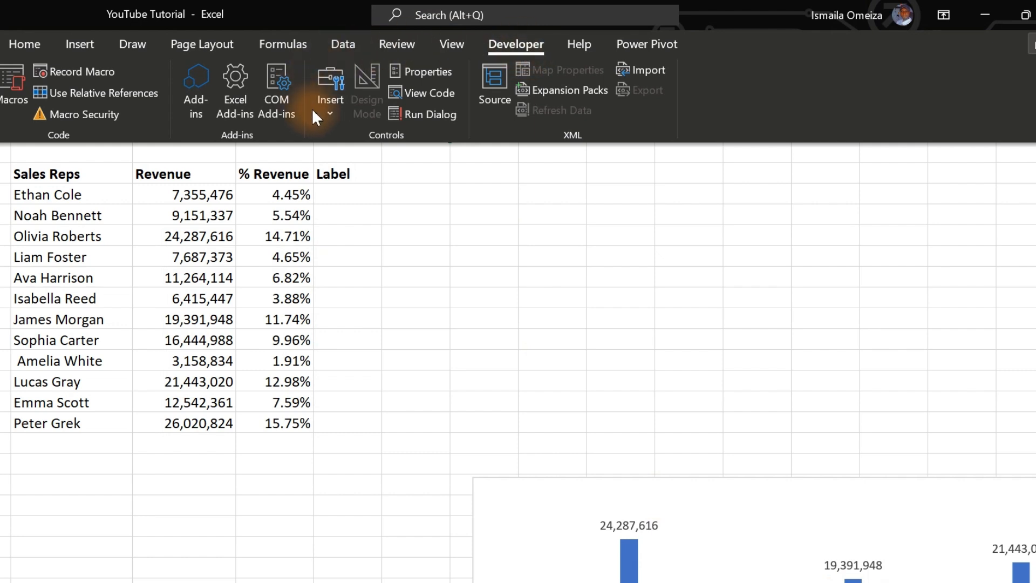
pyautogui.click(327, 114)
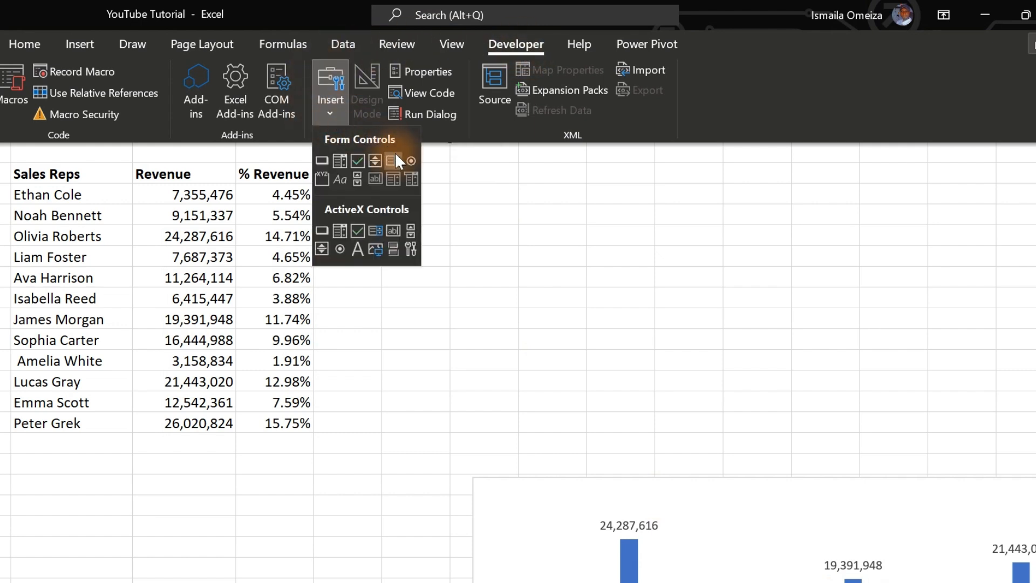
pyautogui.click(411, 161)
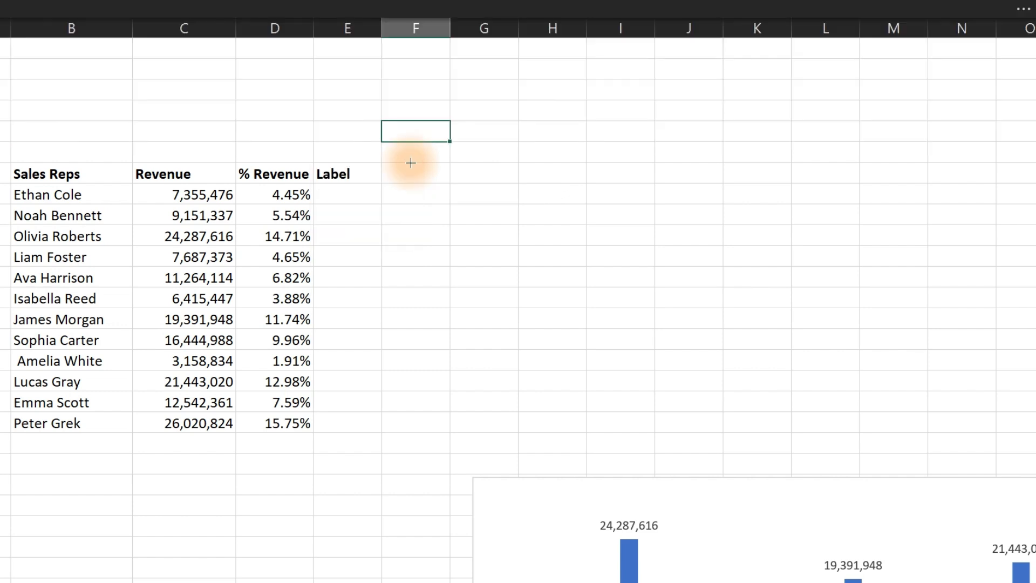
pyautogui.moveTo(411, 162)
pyautogui.mouseDown()
pyautogui.moveTo(510, 189)
pyautogui.moveTo(214, 111)
pyautogui.moveTo(261, 101)
pyautogui.moveTo(196, 102)
pyautogui.mouseUp()
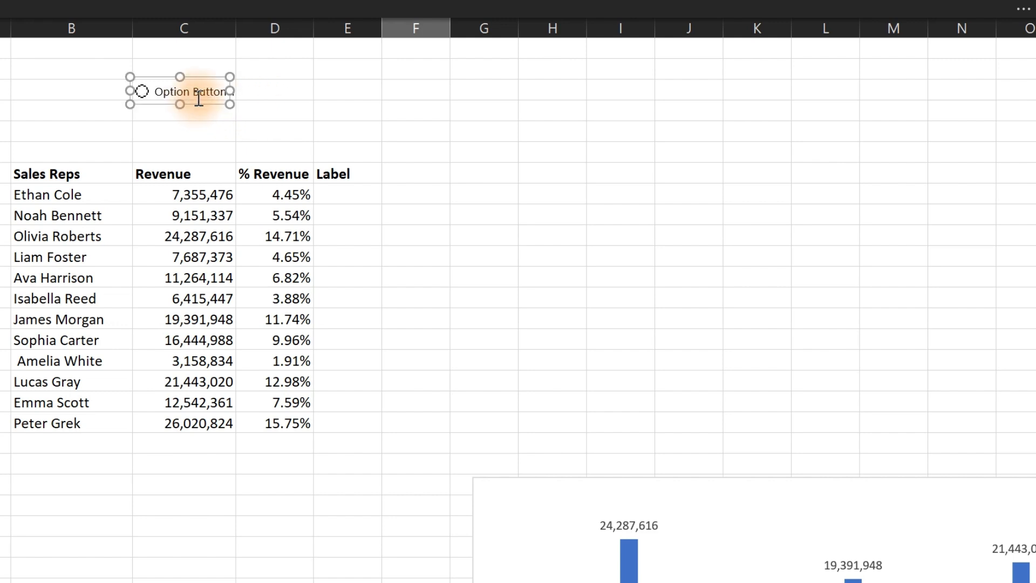
# - Replace the option button's caption with Formatted Revenue
pyautogui.click(200, 93)
pyautogui.hotkey('ctrl', 'a')
pyautogui.press('Delete')
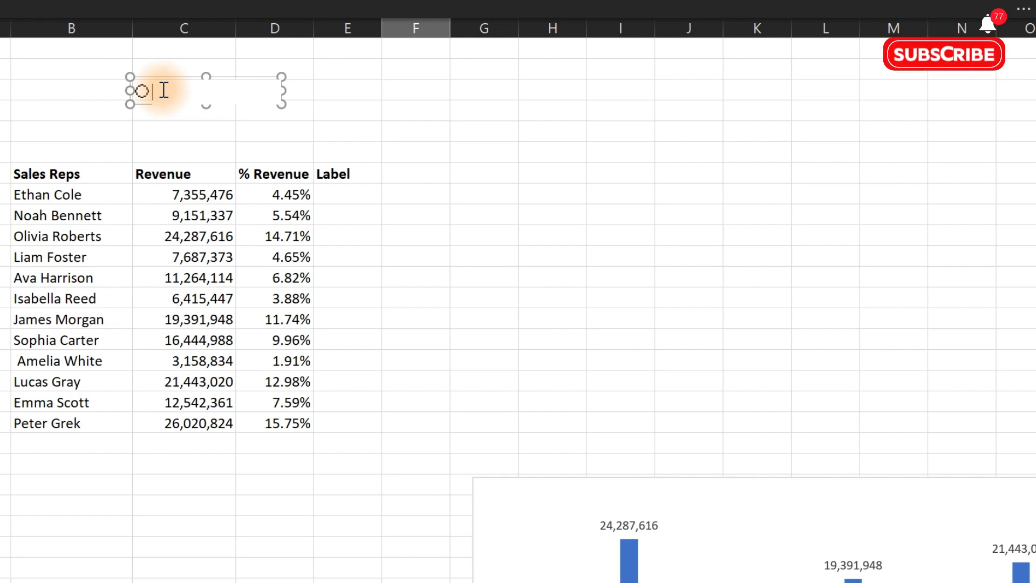
pyautogui.write('Forma')
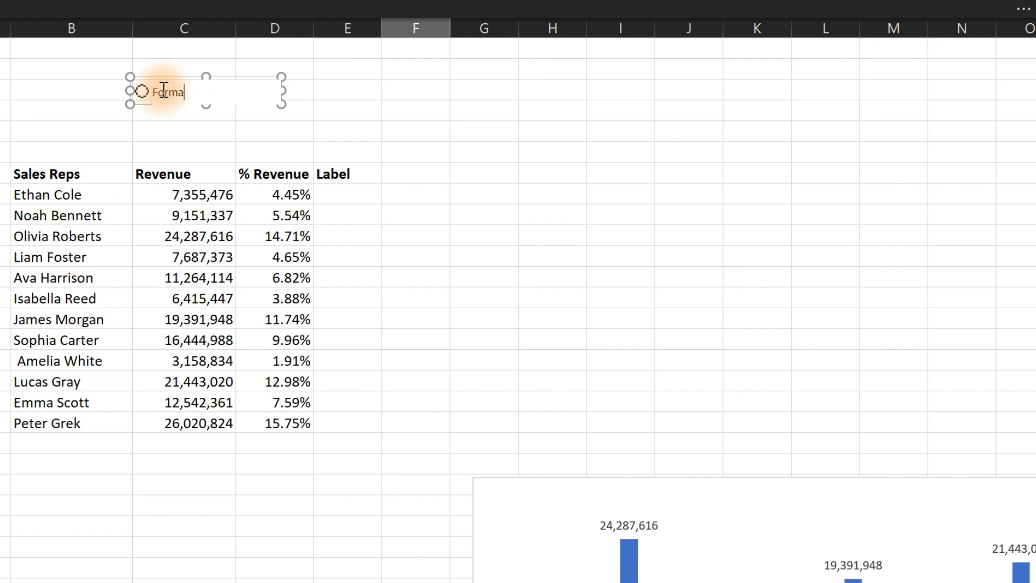
pyautogui.write('tted Revenue')
pyautogui.click(551, 69)
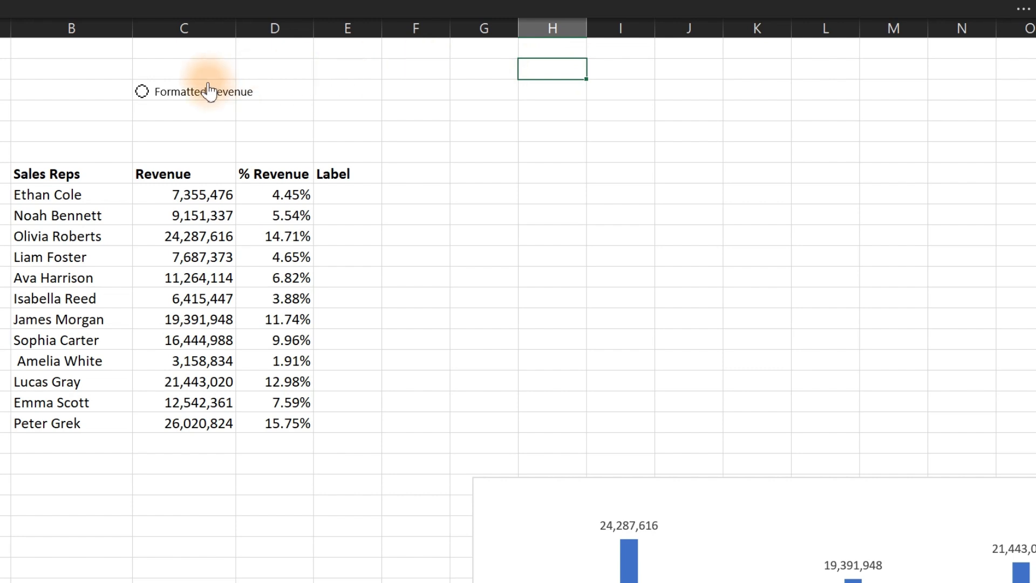
# - Duplicate the Formatted Revenue option button twice along row 3, captioning the copies Full Revenue and Percentage of Revenue
pyautogui.keyDown('ctrl'); pyautogui.click(202, 104); pyautogui.keyUp('ctrl')
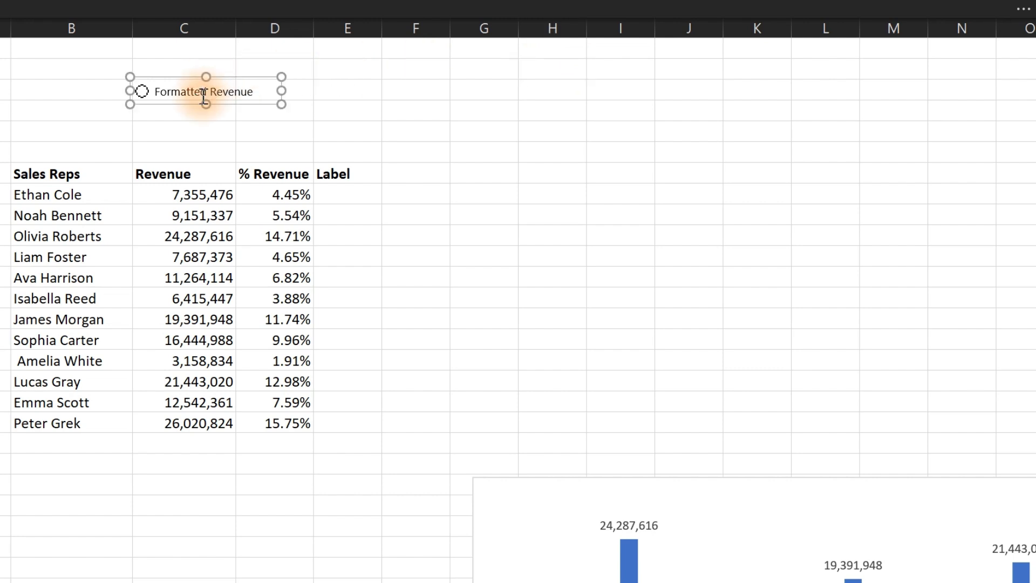
pyautogui.moveTo(236, 105); pyautogui.dragTo(419, 105)
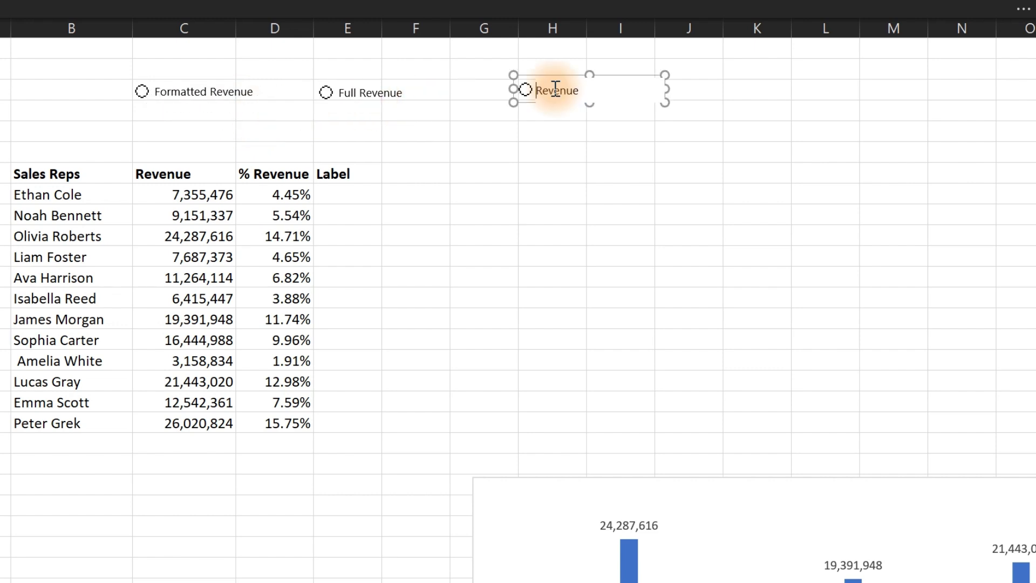
pyautogui.write('Percentage of')
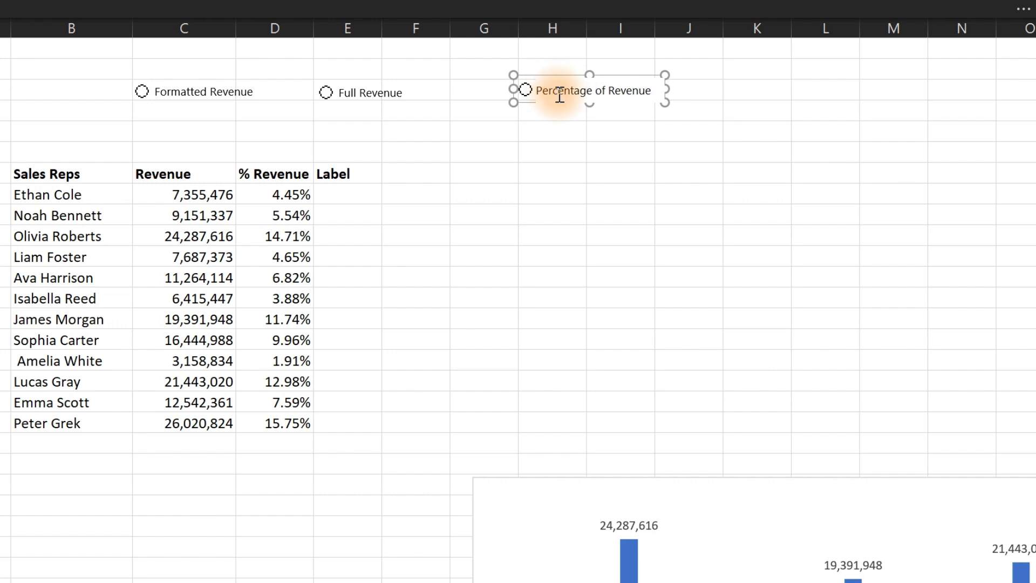
pyautogui.click(589, 178)
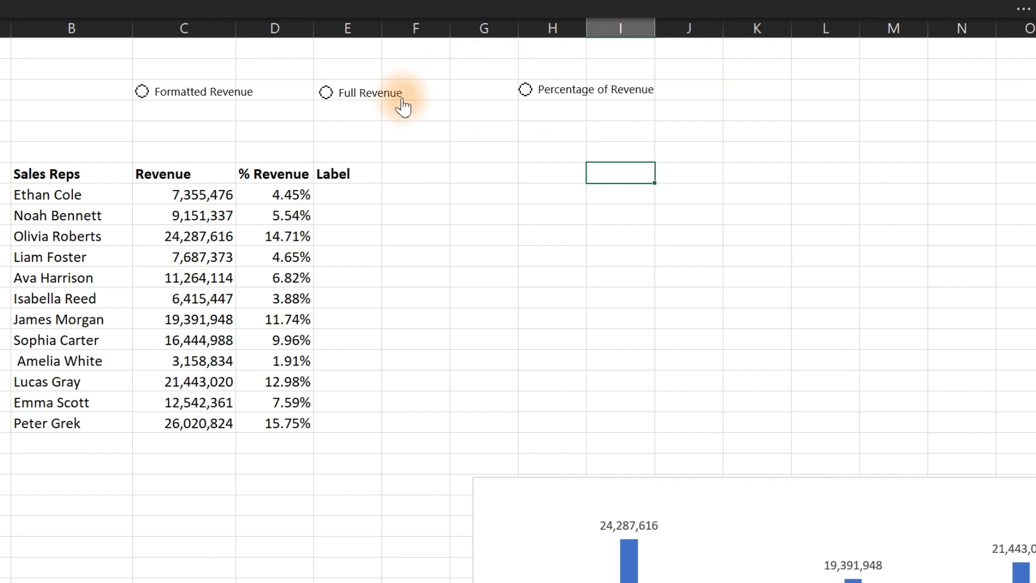
# - Format cell B5 with a red fill and a white, bold, italic font
pyautogui.click(50, 128)
pyautogui.click(125, 4)
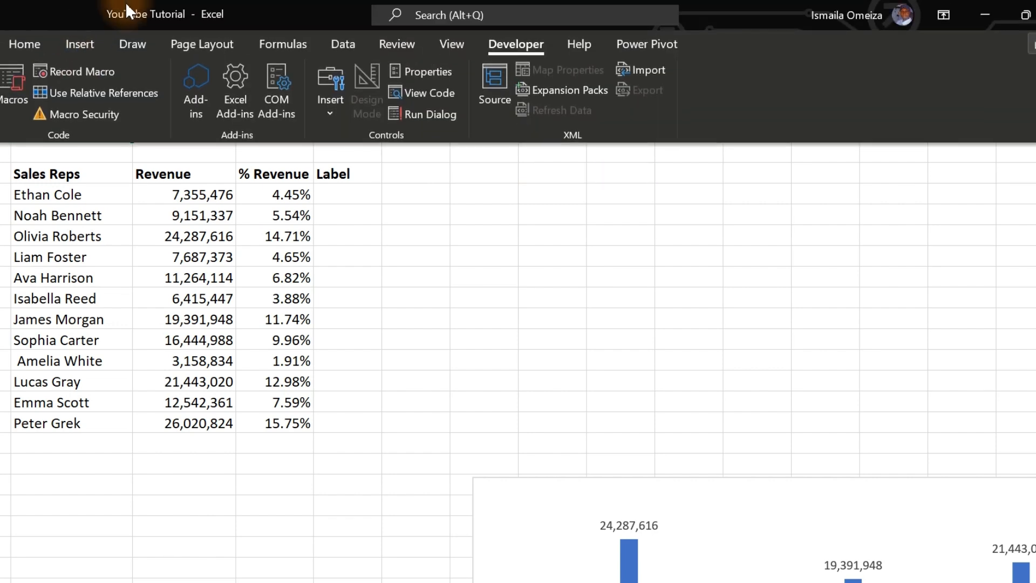
pyautogui.click(23, 44)
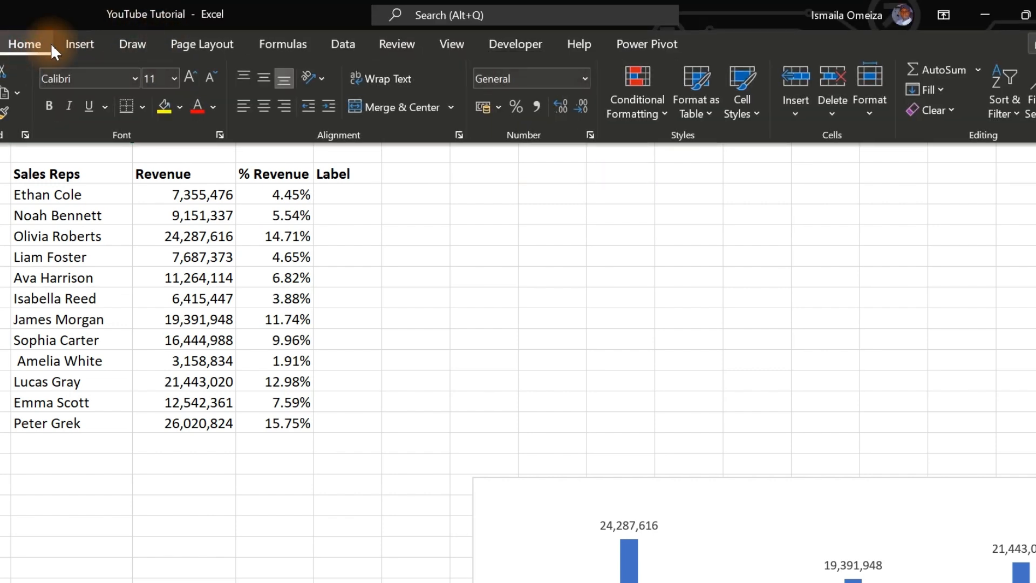
pyautogui.click(180, 106)
pyautogui.click(163, 273)
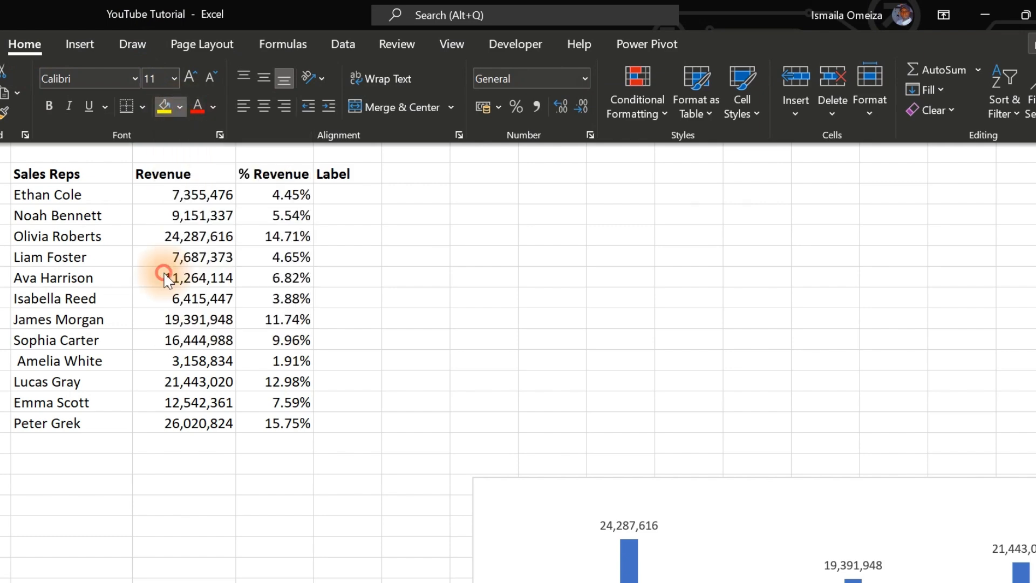
pyautogui.click(215, 108)
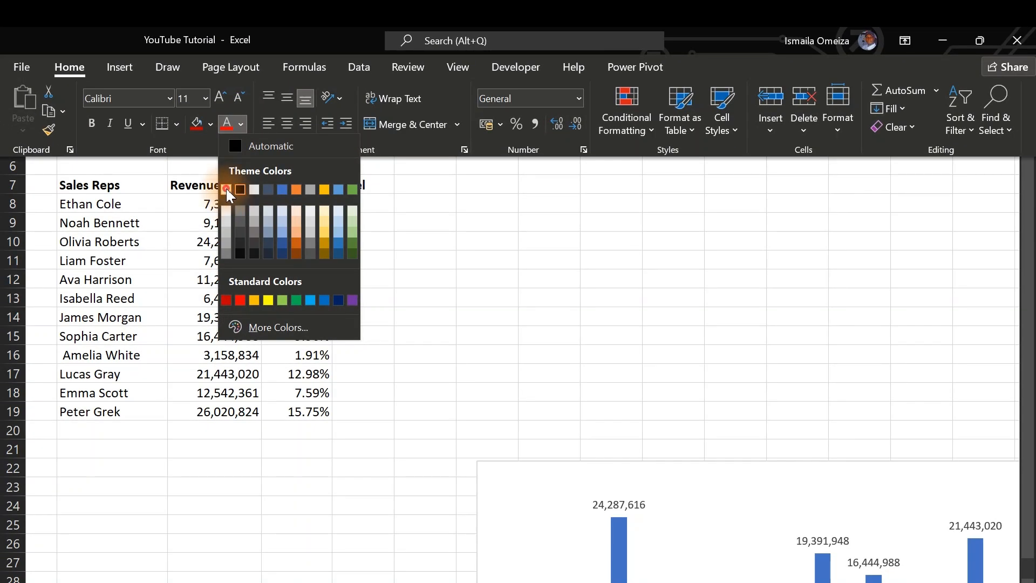
pyautogui.click(226, 189)
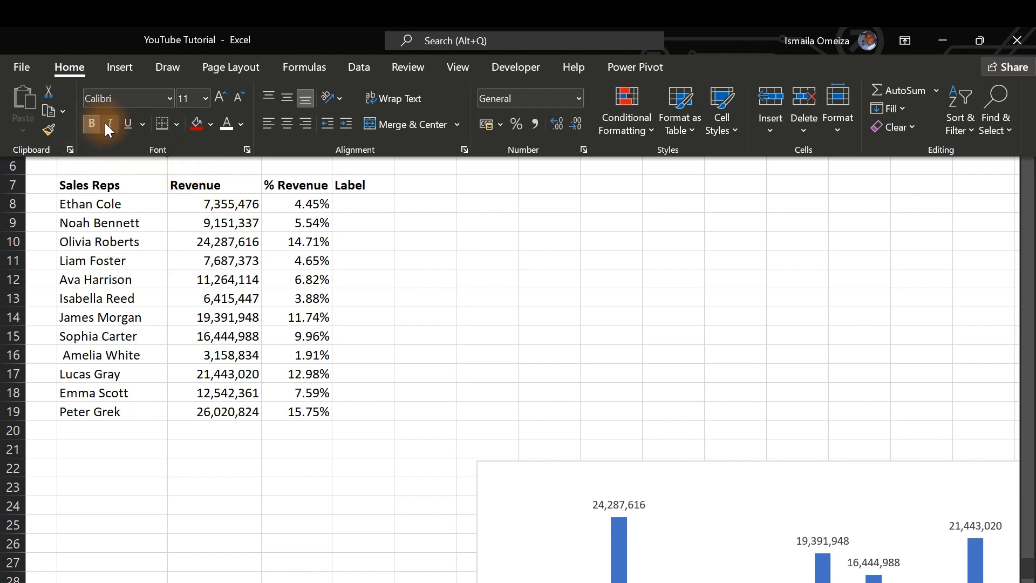
pyautogui.click(93, 147)
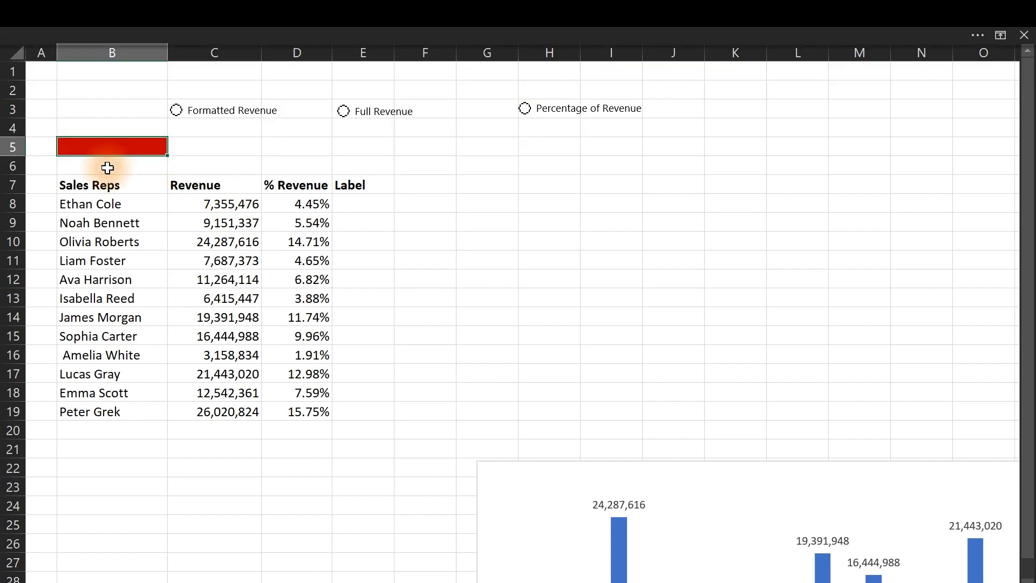
# - Set the Formatted Revenue option button's cell link to $B$5
pyautogui.keyDown('ctrl'); pyautogui.click(174, 110); pyautogui.keyUp('ctrl')
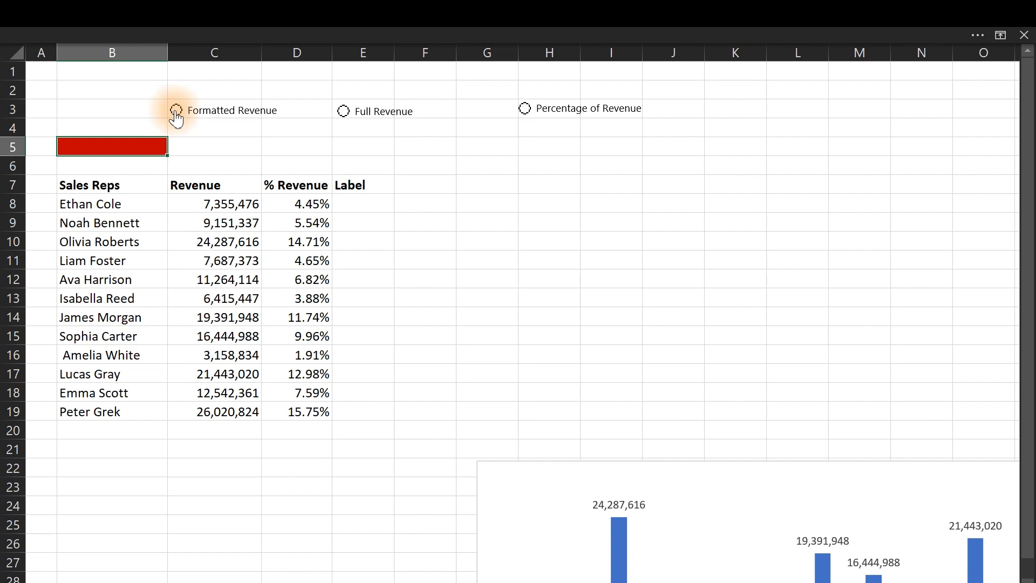
pyautogui.rightClick(176, 110)
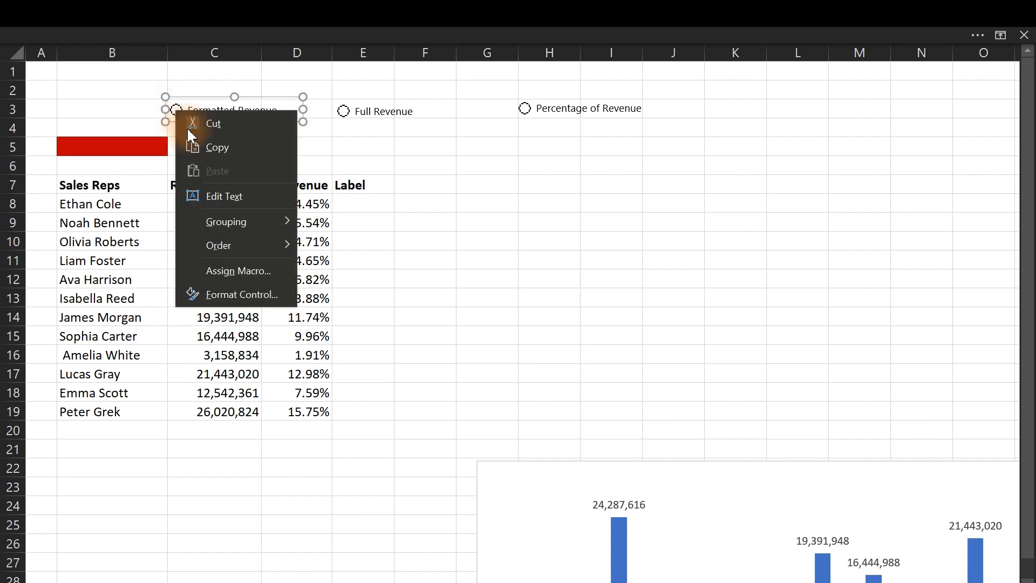
pyautogui.click(241, 294)
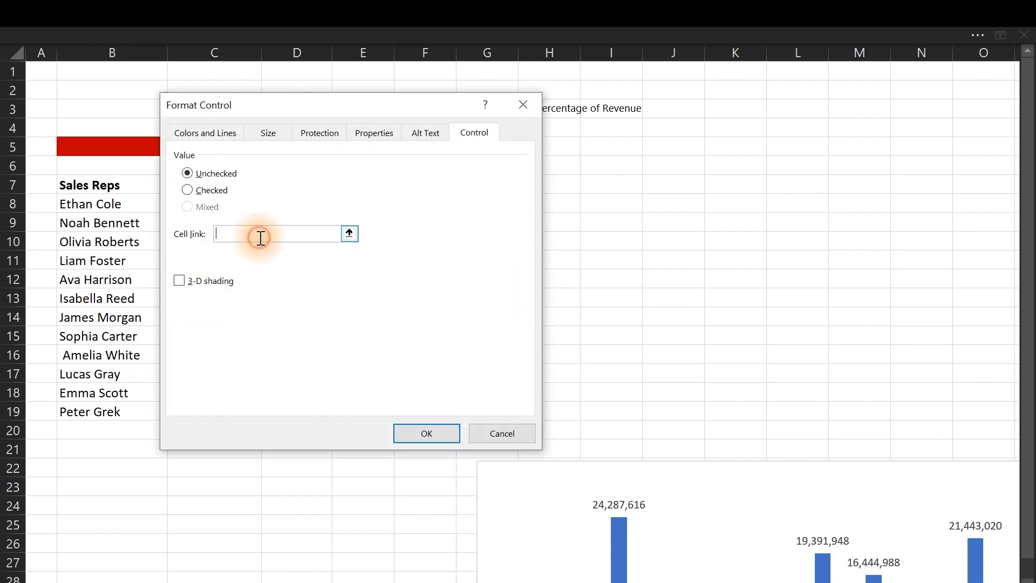
pyautogui.click(88, 154)
pyautogui.click(437, 441)
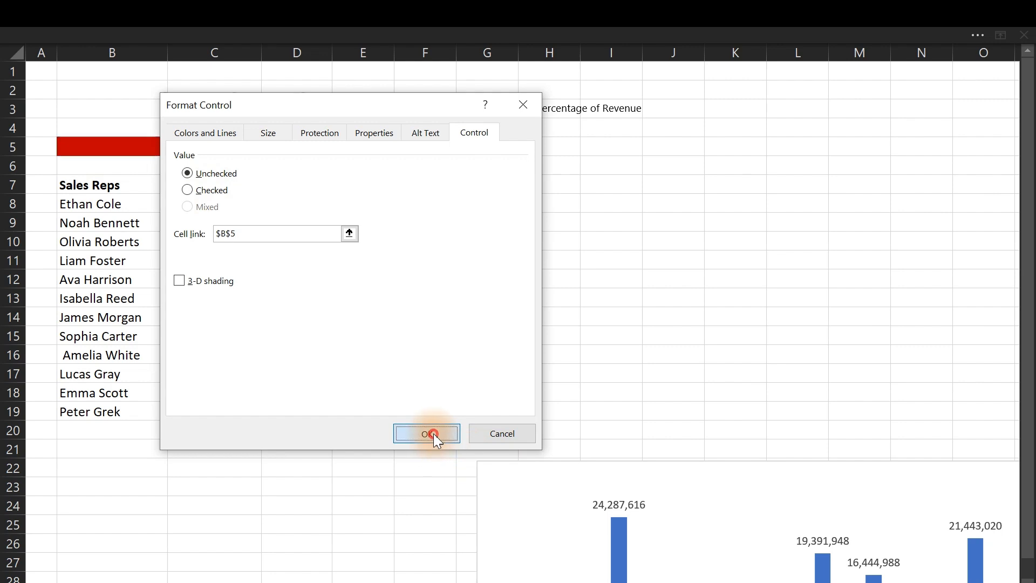
pyautogui.click(433, 434)
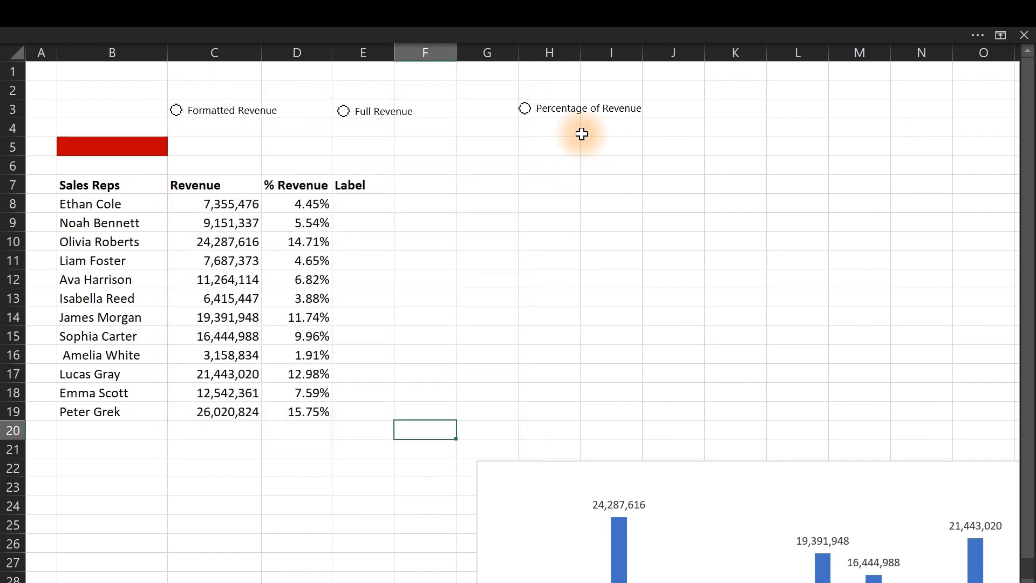
# - Test the linked cell by choosing Percentage of Revenue, Full Revenue and finally Formatted Revenue
pyautogui.click(528, 111)
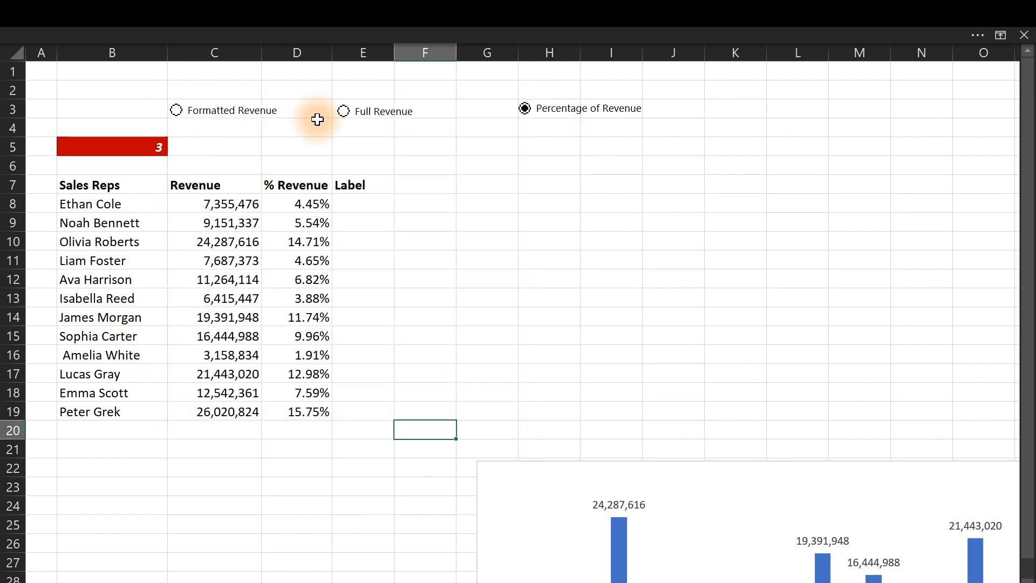
pyautogui.click(344, 111)
pyautogui.click(177, 110)
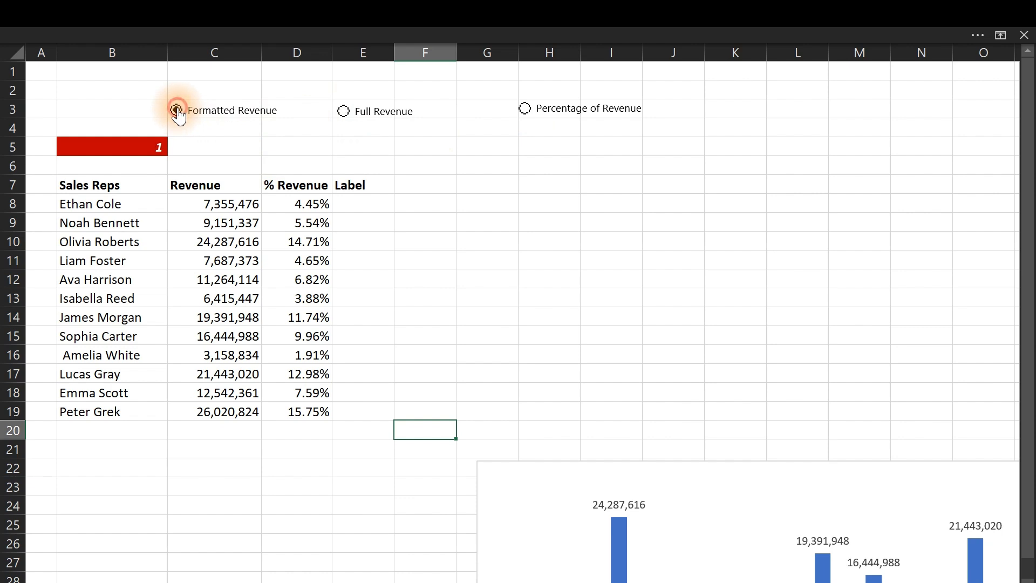
pyautogui.click(238, 170)
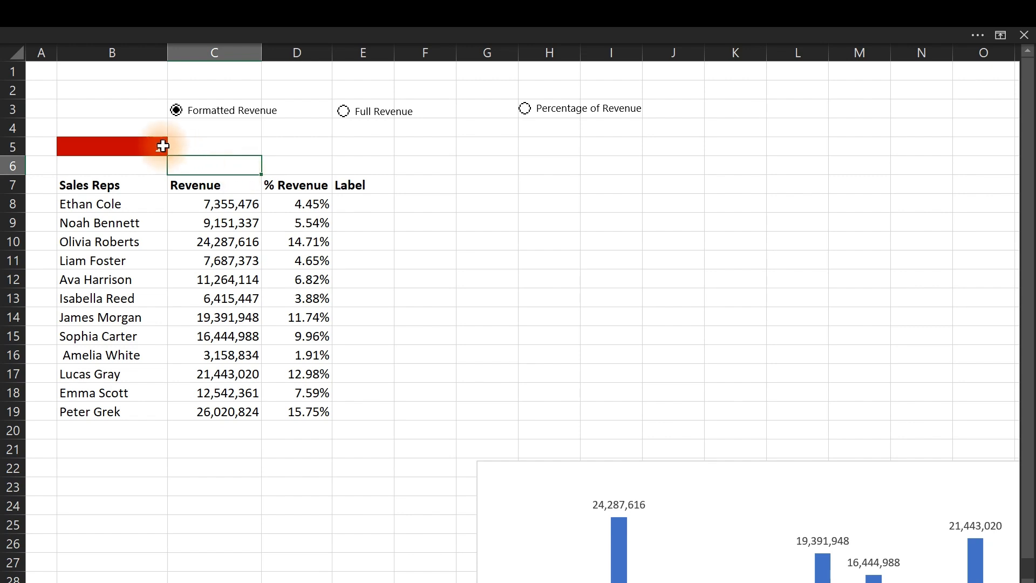
# - Show the formula bar and give linked cell B5 the defined name OptionBtn
pyautogui.click(145, 144)
pyautogui.click(392, 30)
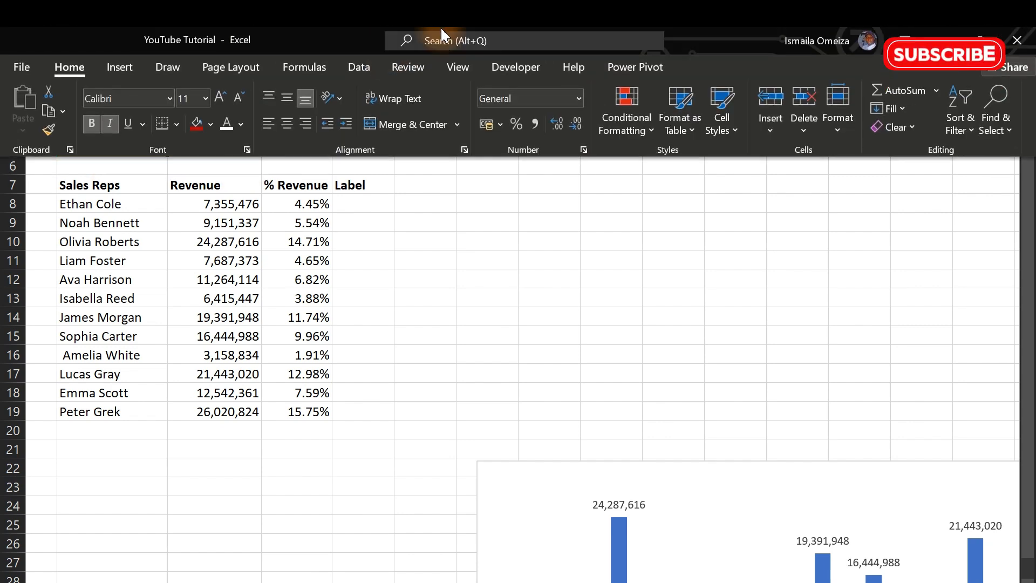
pyautogui.click(458, 66)
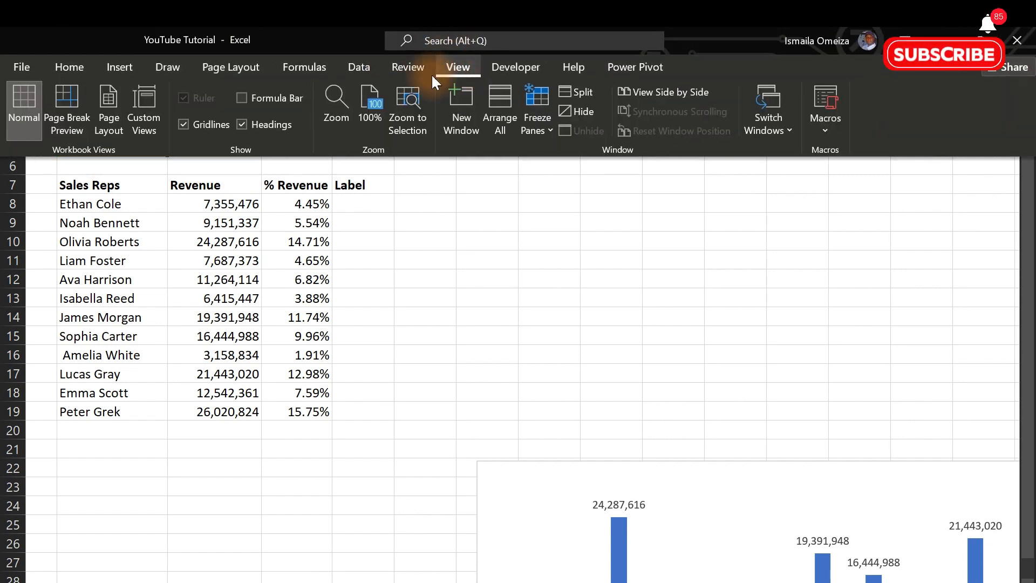
pyautogui.click(256, 97)
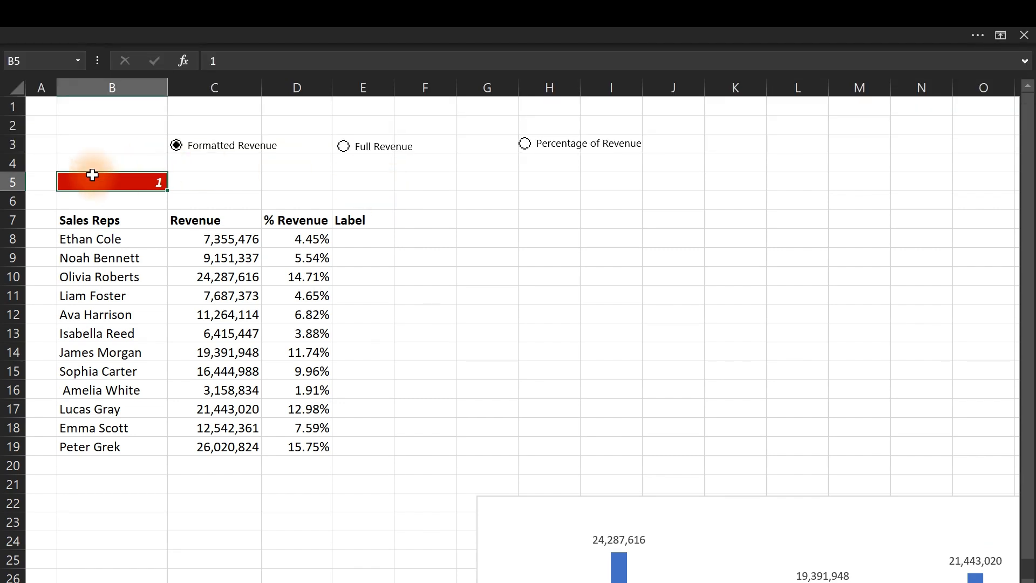
pyautogui.click(39, 63)
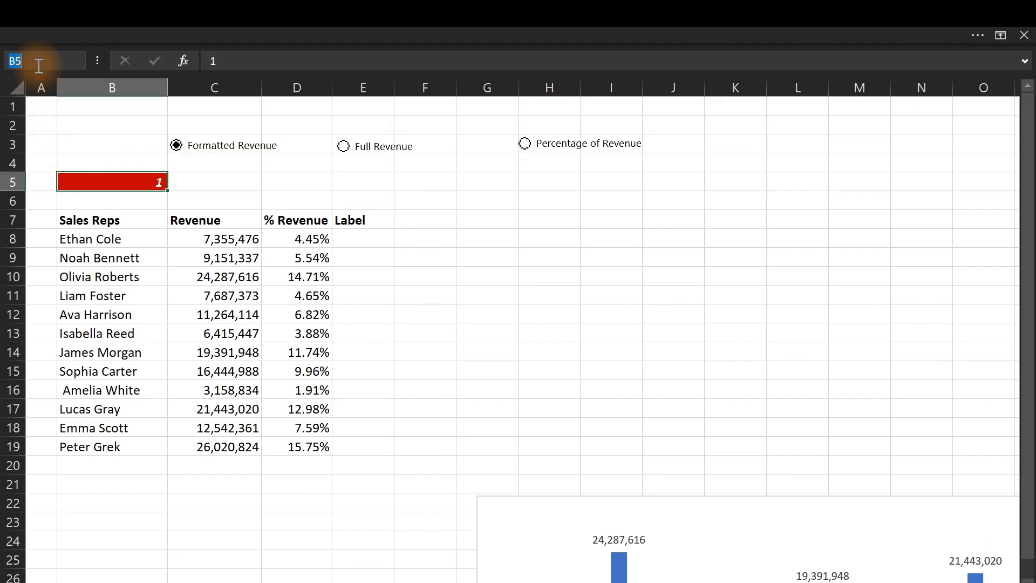
pyautogui.write('OptionBtn')
pyautogui.press('Return')
pyautogui.click(463, 222)
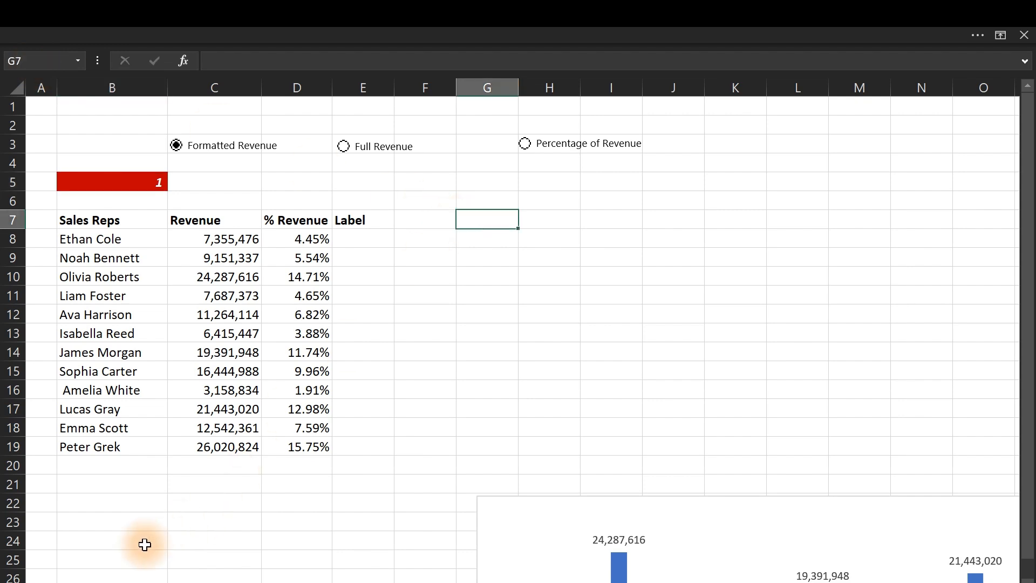
# - Check the defined name by jumping to OptionBtn from the blank worksheet
pyautogui.click(123, 582)
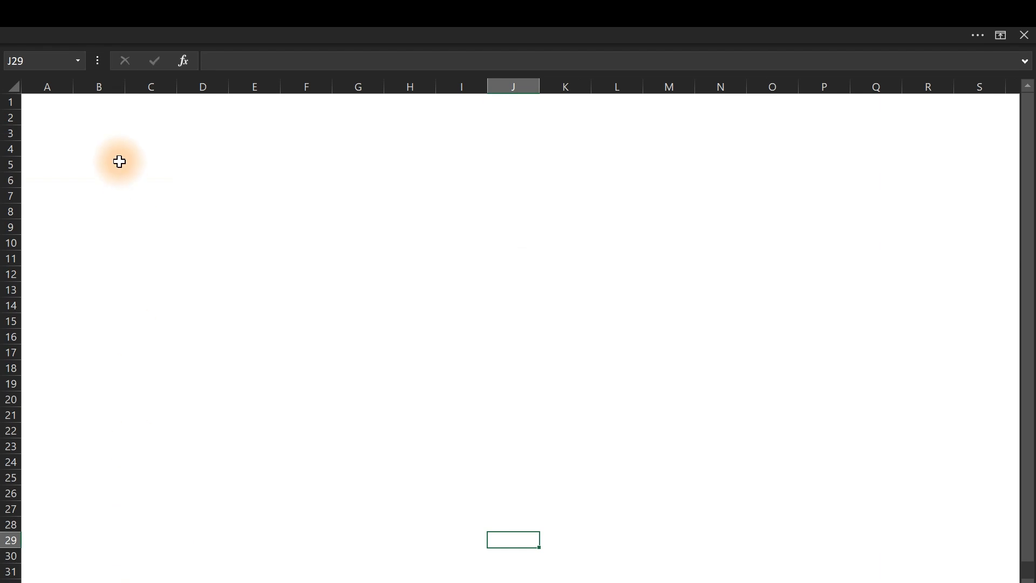
pyautogui.click(80, 63)
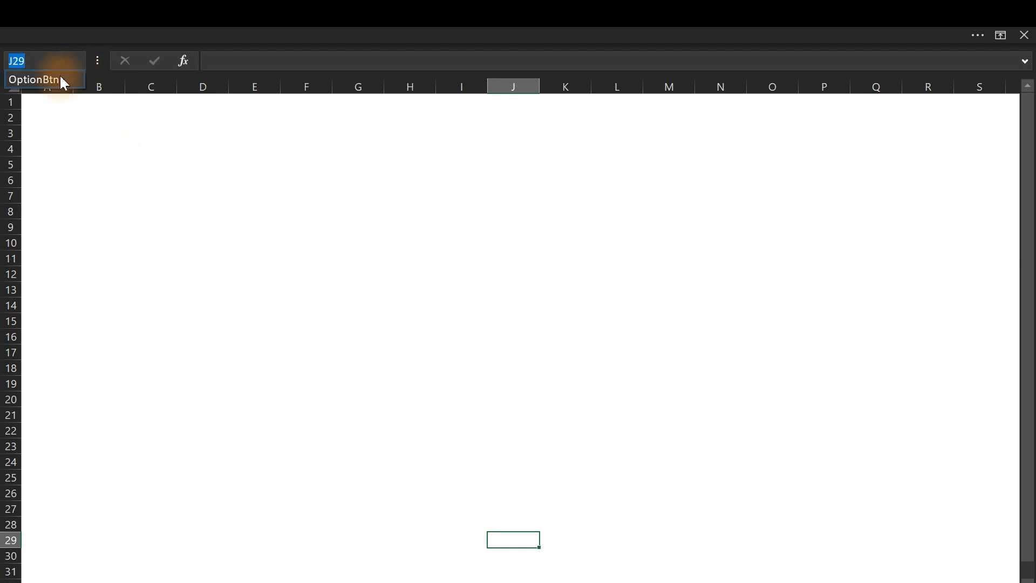
pyautogui.click(60, 79)
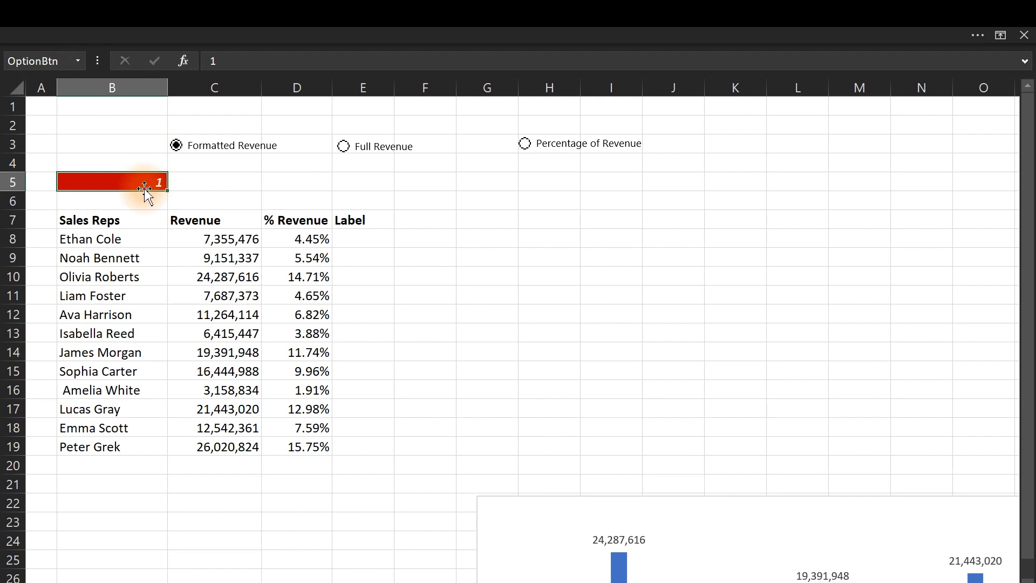
# - Widen column E, which holds the Label header
pyautogui.moveTo(395, 88); pyautogui.dragTo(438, 86)
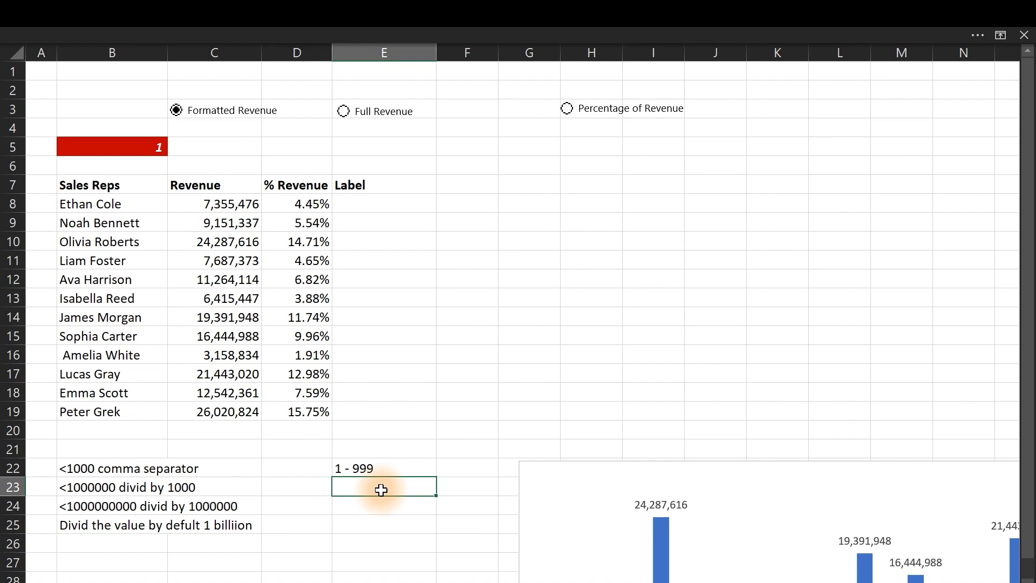
pyautogui.click(364, 468)
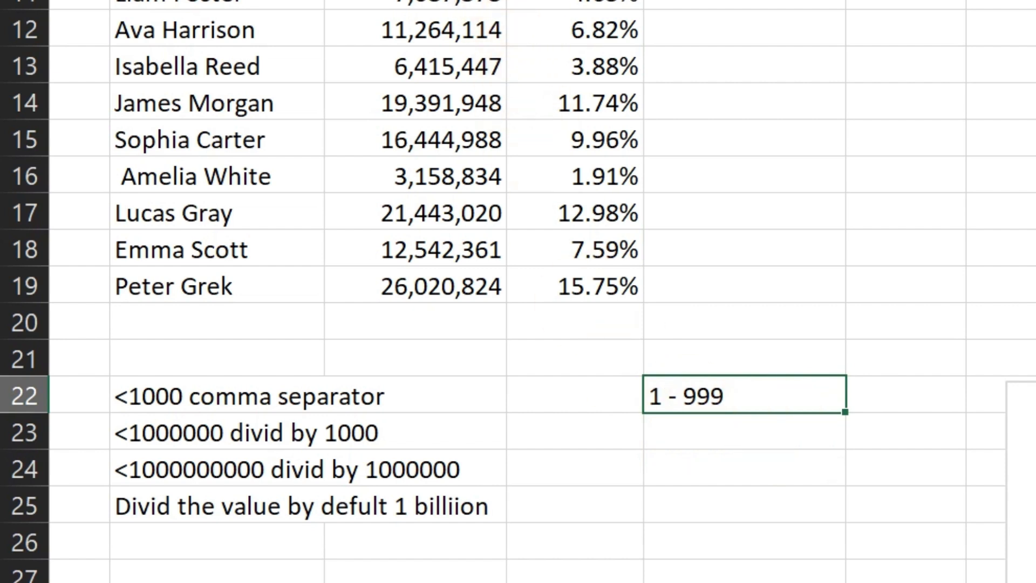
# - Try a revenue of 100 in cell C13, and undo the entry
pyautogui.moveTo(431, 4); pyautogui.dragTo(431, 73)
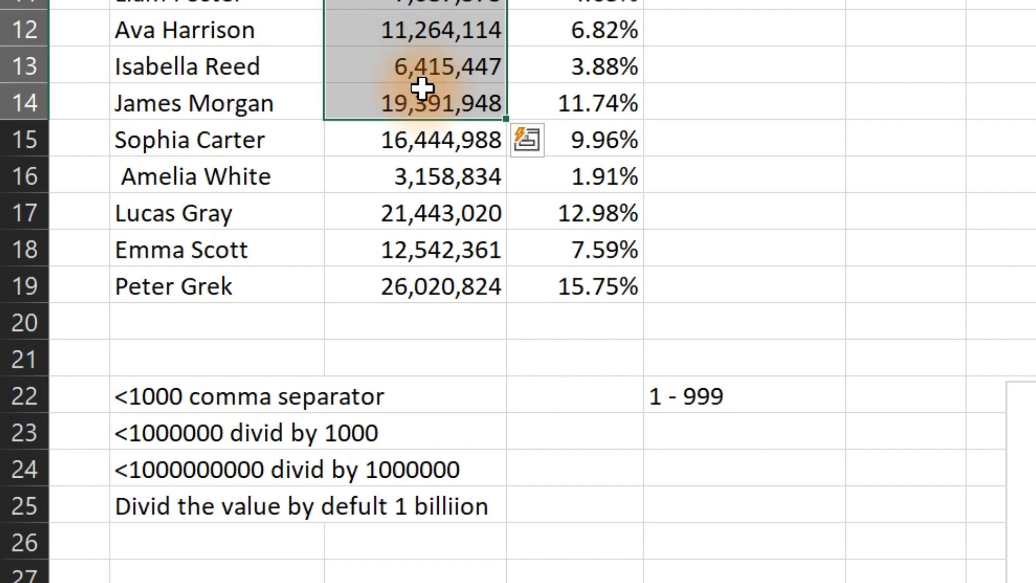
pyautogui.click(432, 73)
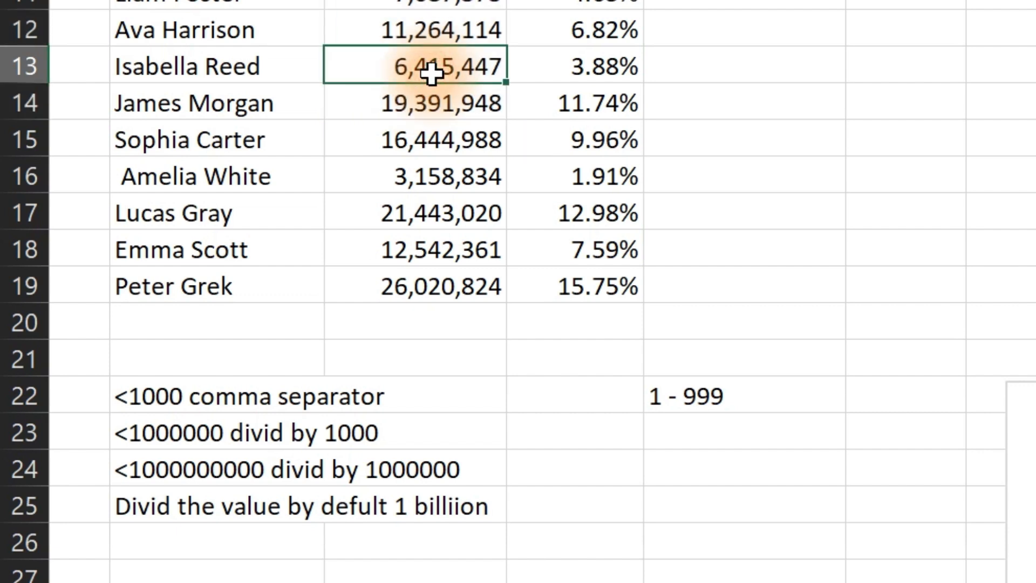
pyautogui.write('100')
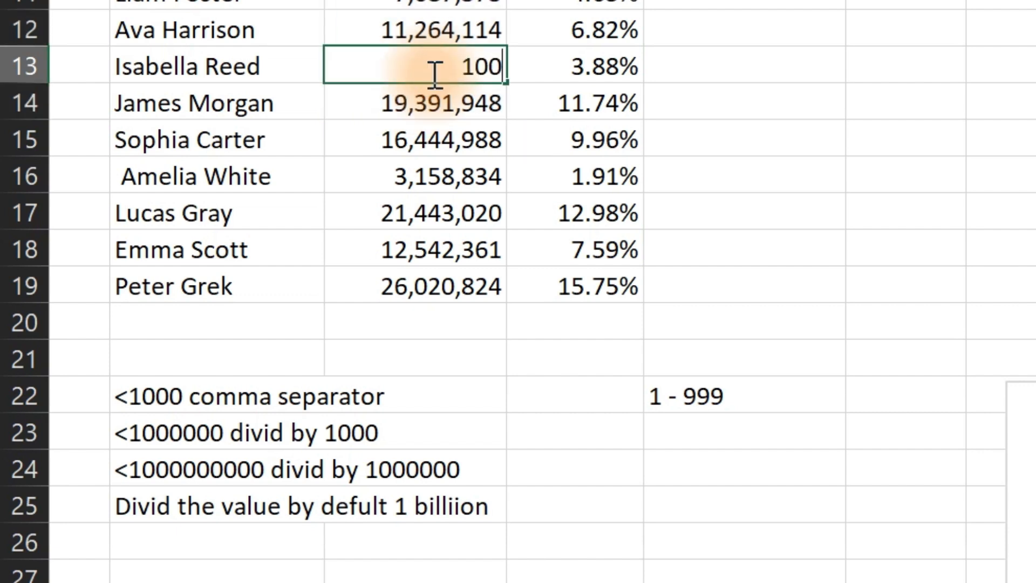
pyautogui.hotkey('ctrl', 'Return')
pyautogui.press('Return')
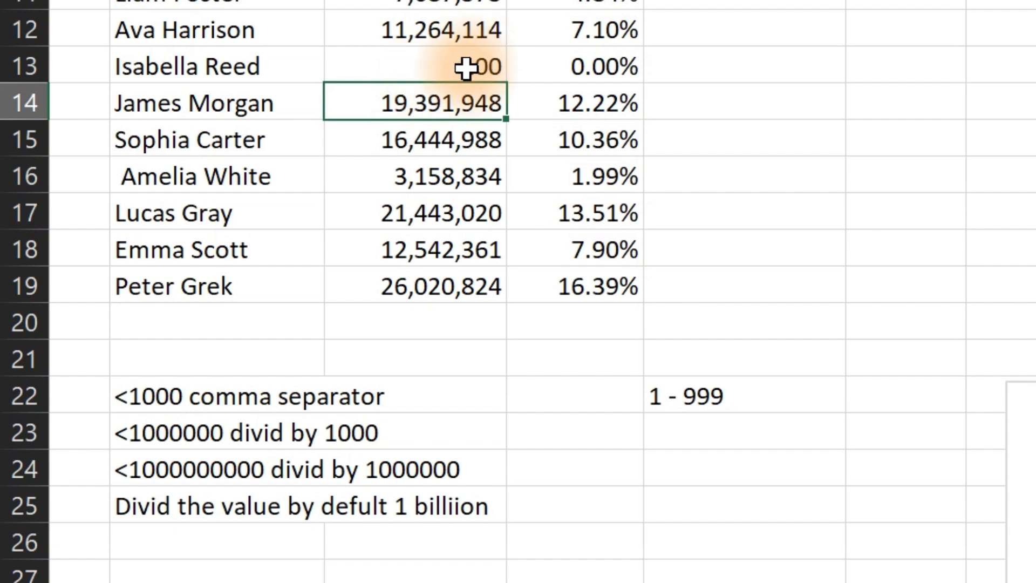
pyautogui.hotkey('ctrl', 'z')
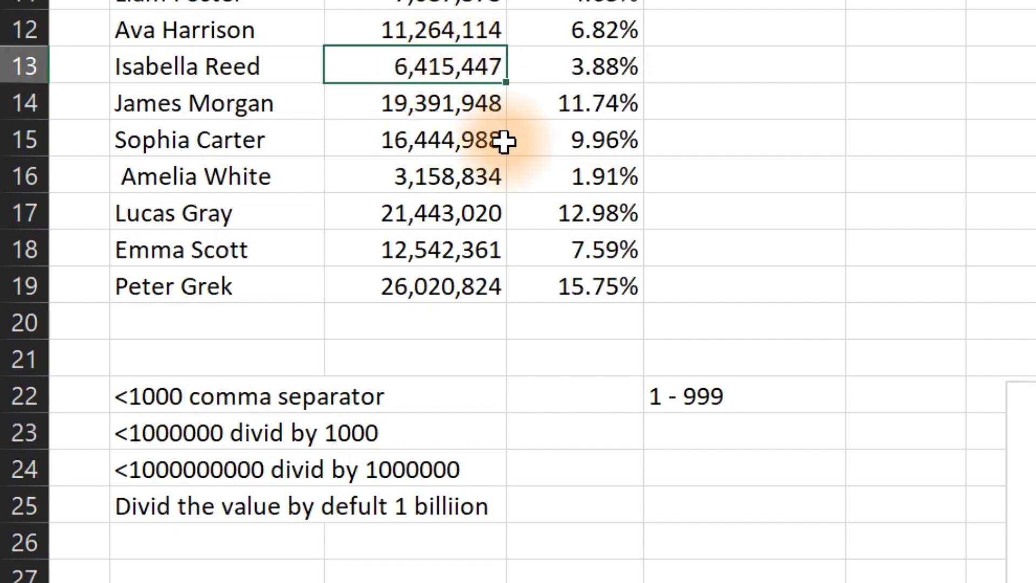
# - Choose the Percentage of Revenue option and enter 3 in cell H2 above it
pyautogui.click(741, 390)
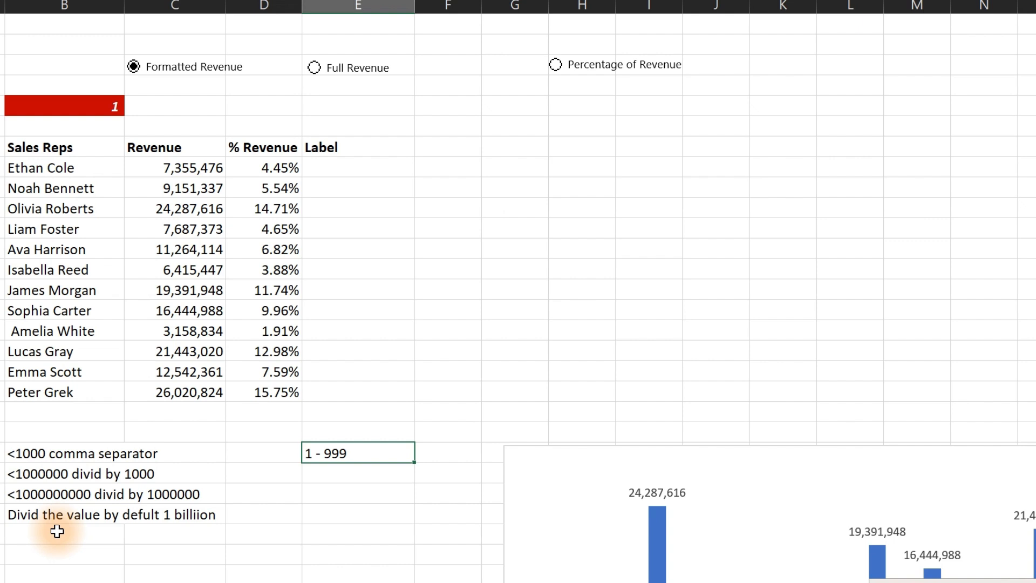
pyautogui.click(358, 173)
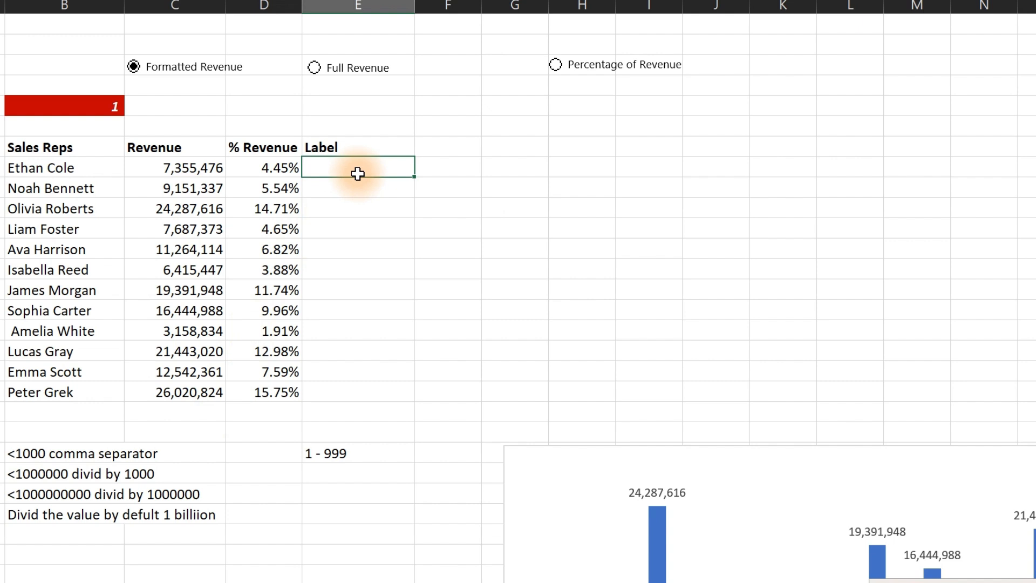
pyautogui.click(556, 65)
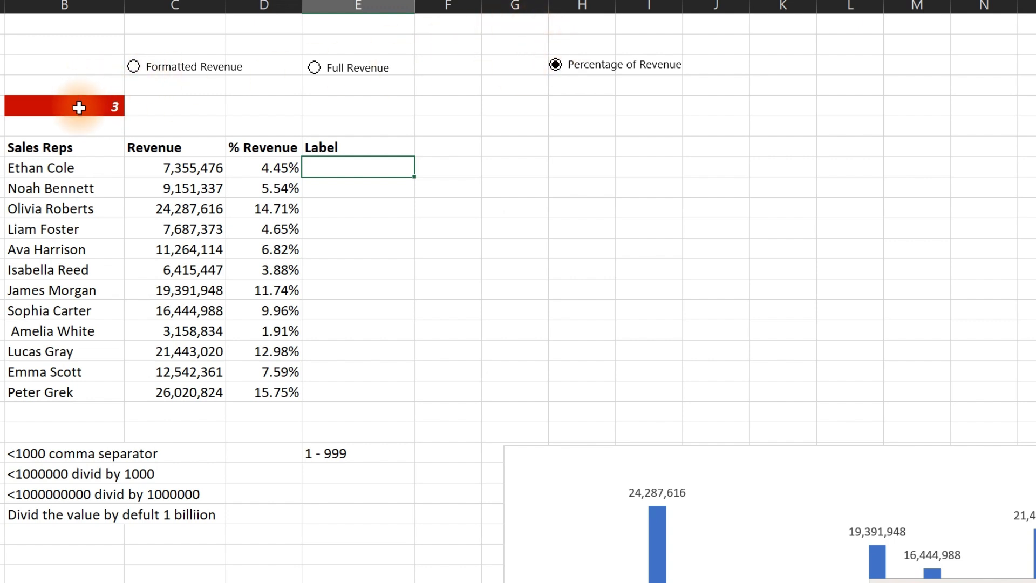
pyautogui.click(577, 43)
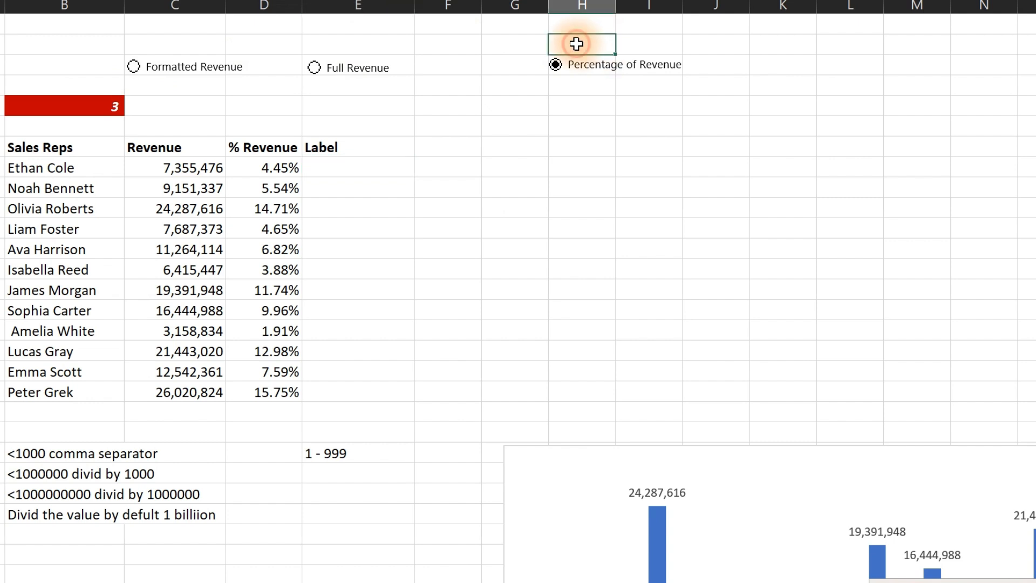
pyautogui.write('3')
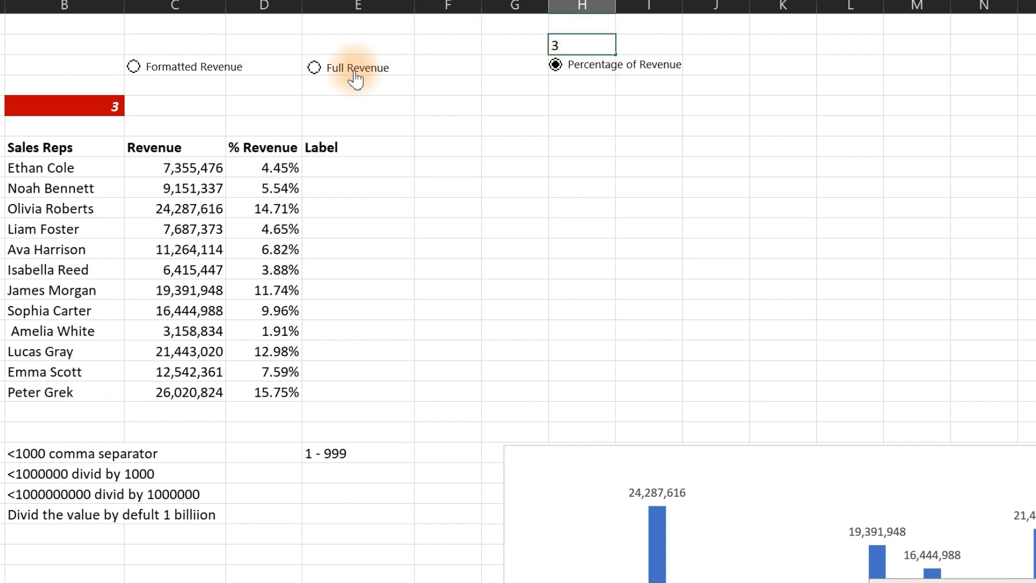
# - Choose the Full Revenue option, and enter 2 in cell E2 above it and 1 in cell C2 above Formatted Revenue
pyautogui.click(314, 68)
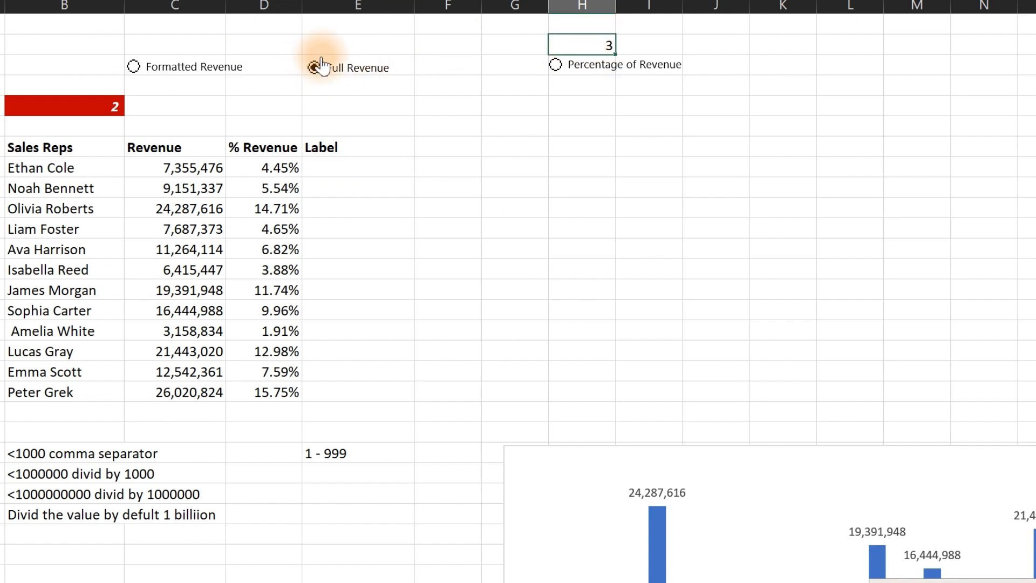
pyautogui.click(321, 47)
pyautogui.doubleClick(321, 46)
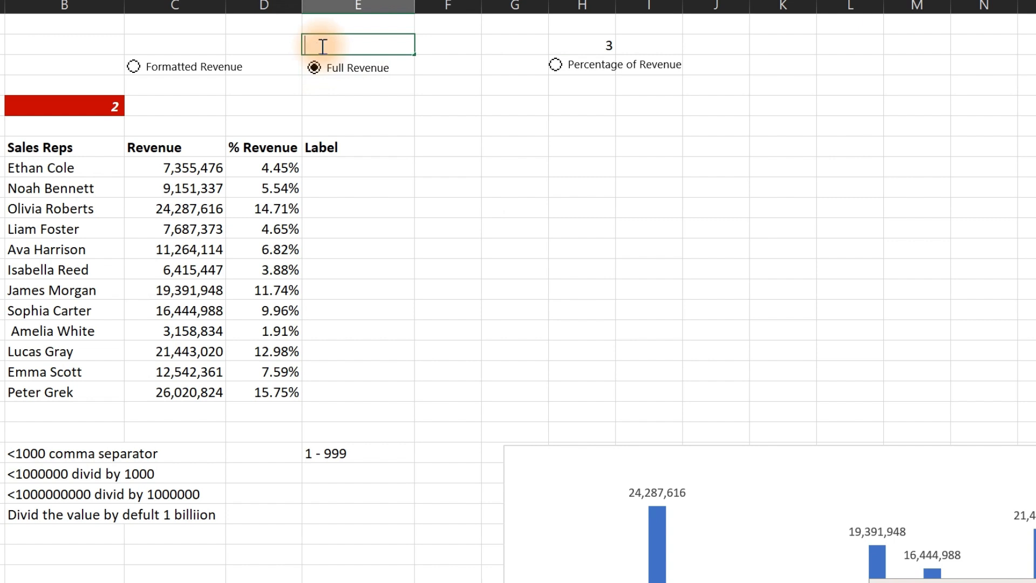
pyautogui.write('2')
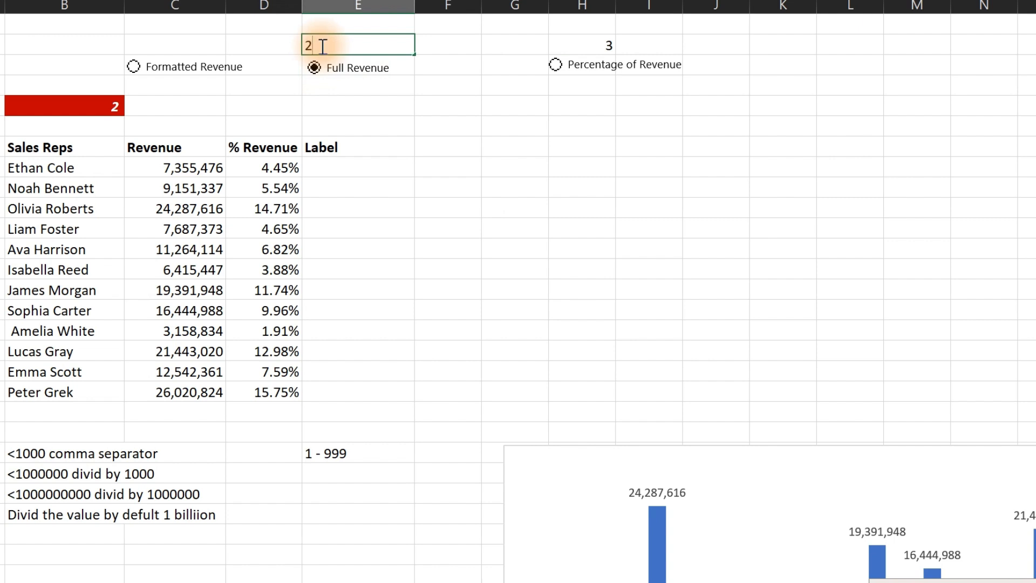
pyautogui.click(163, 42)
pyautogui.write('1')
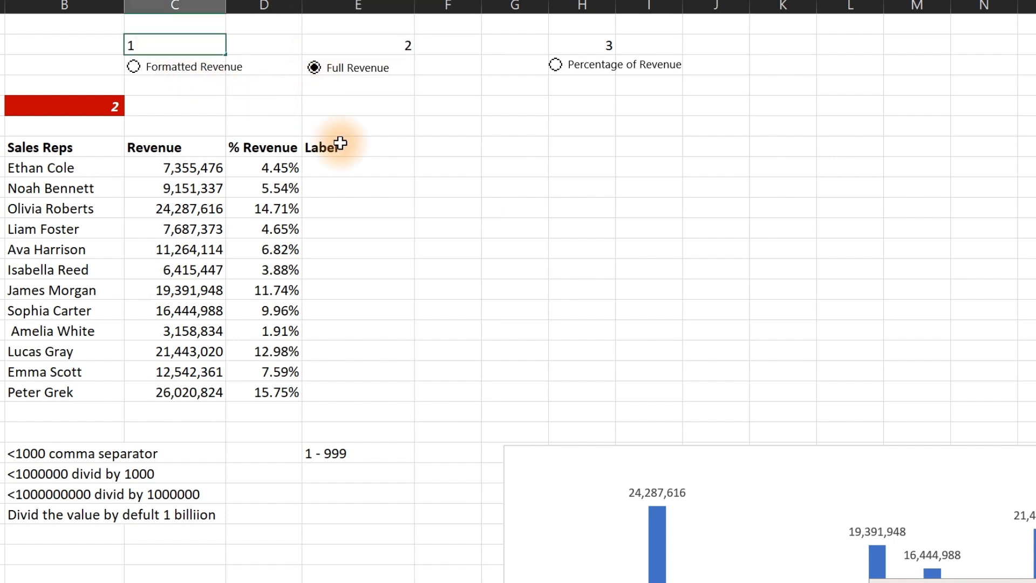
pyautogui.click(455, 212)
# - Start an IF formula in cell E8 of the Label column that tests whether OptionBtn equals 3
pyautogui.click(360, 172)
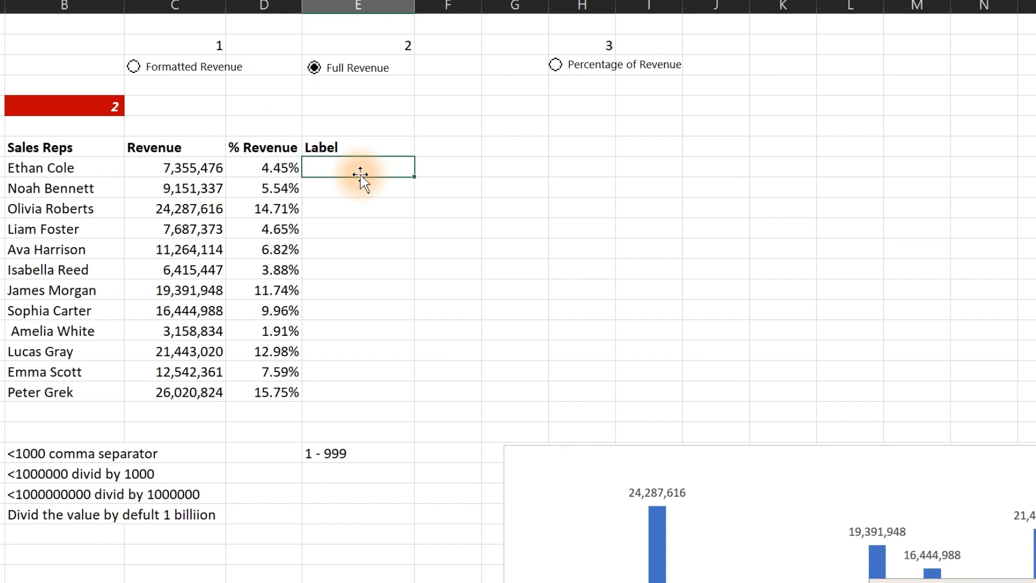
pyautogui.write('=if')
pyautogui.press('Tab')
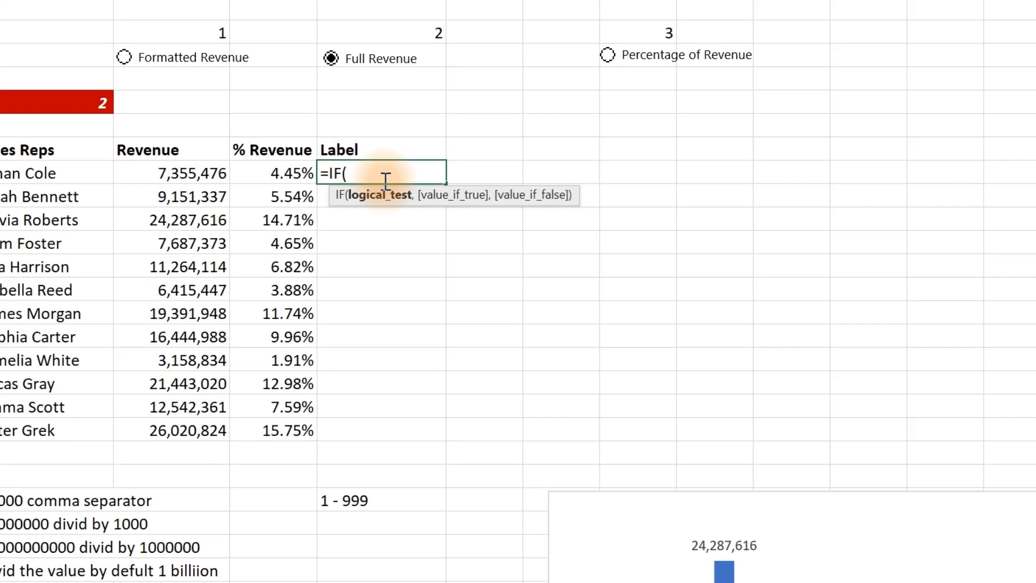
pyautogui.click(89, 100)
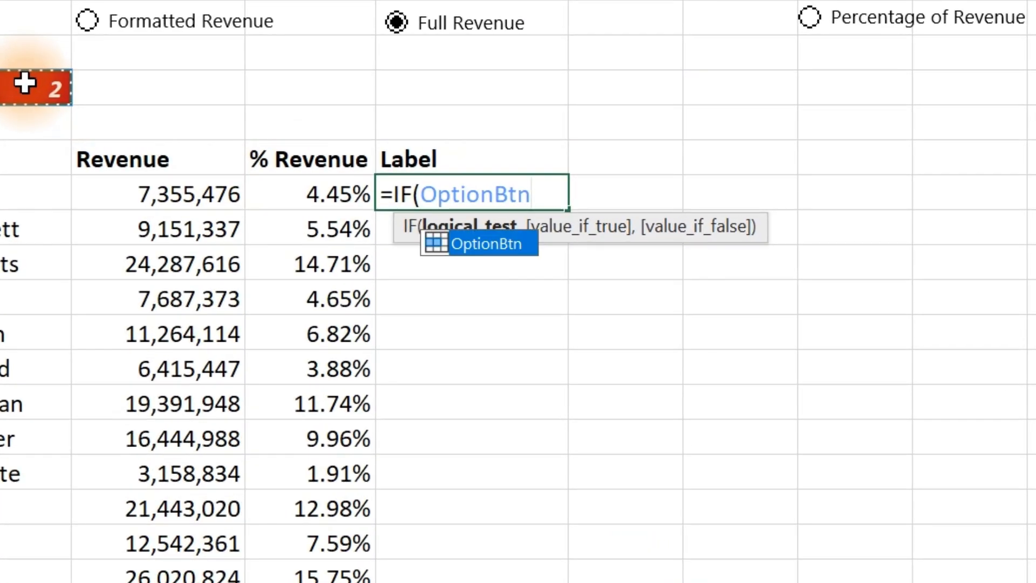
pyautogui.write('=3')
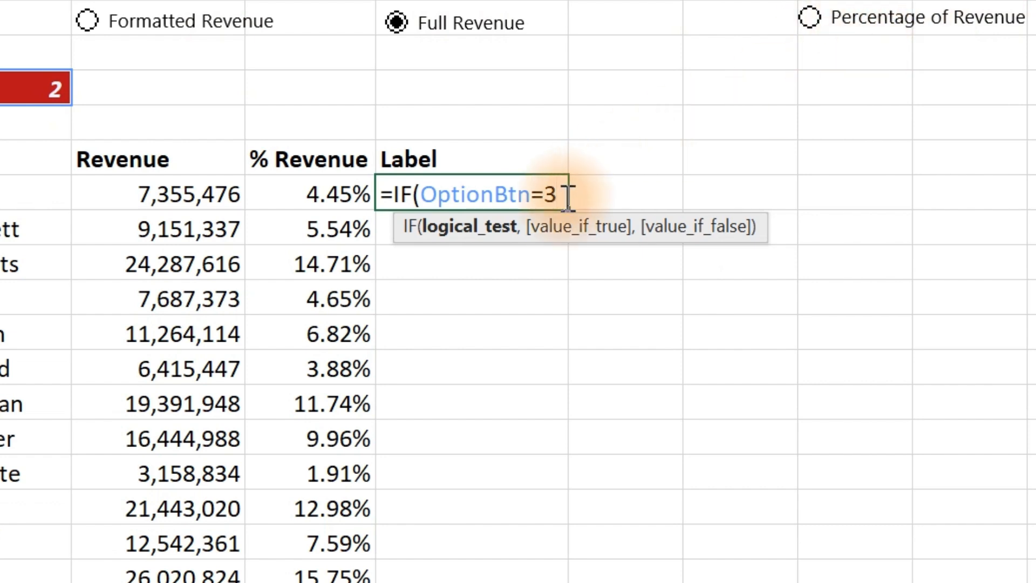
pyautogui.write(',')
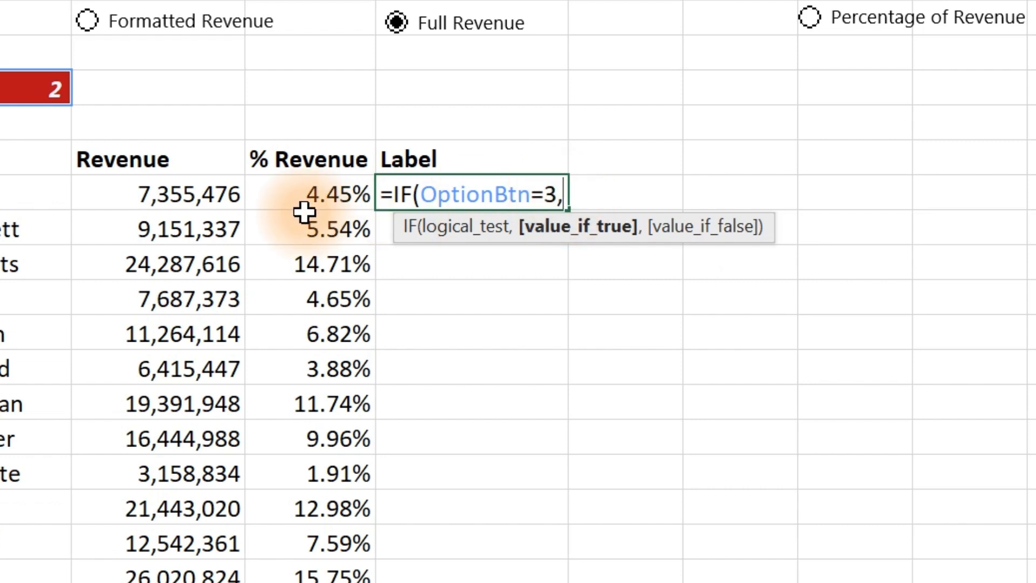
# - Make the formula's true result TEXT(D8,"0.0") to return the revenue percentage as text
pyautogui.write('tex')
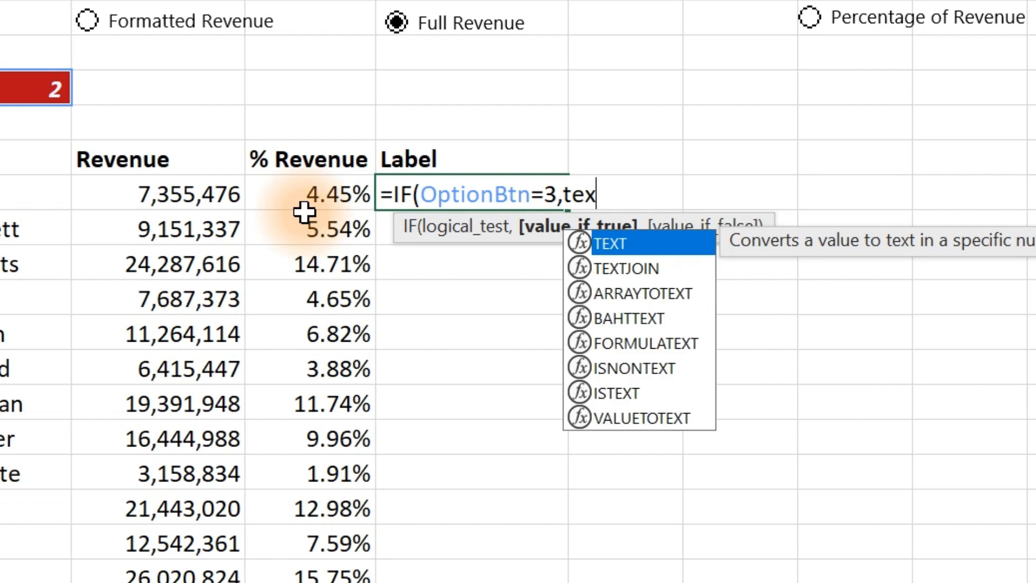
pyautogui.press('Tab')
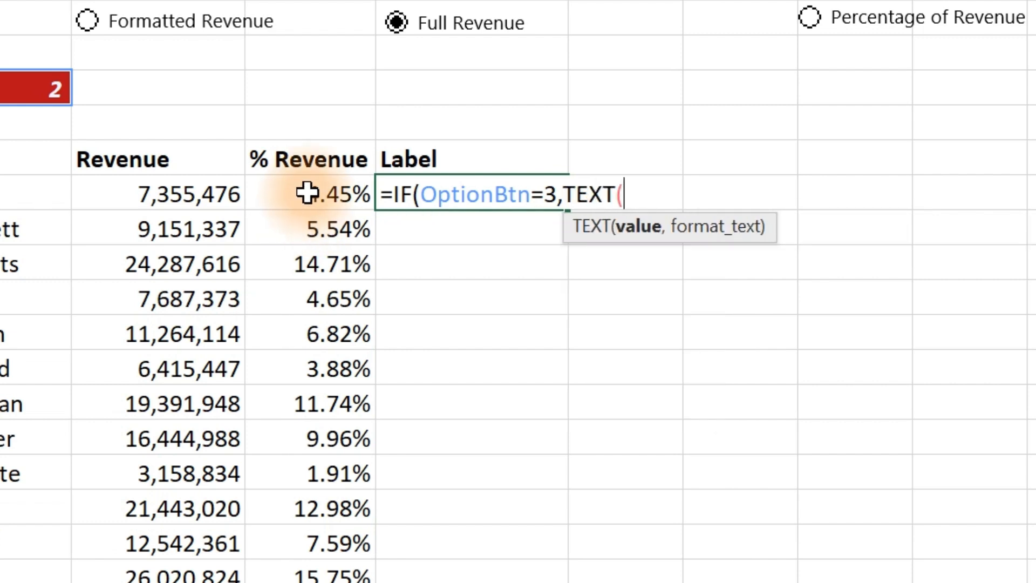
pyautogui.click(307, 193)
pyautogui.write(',')
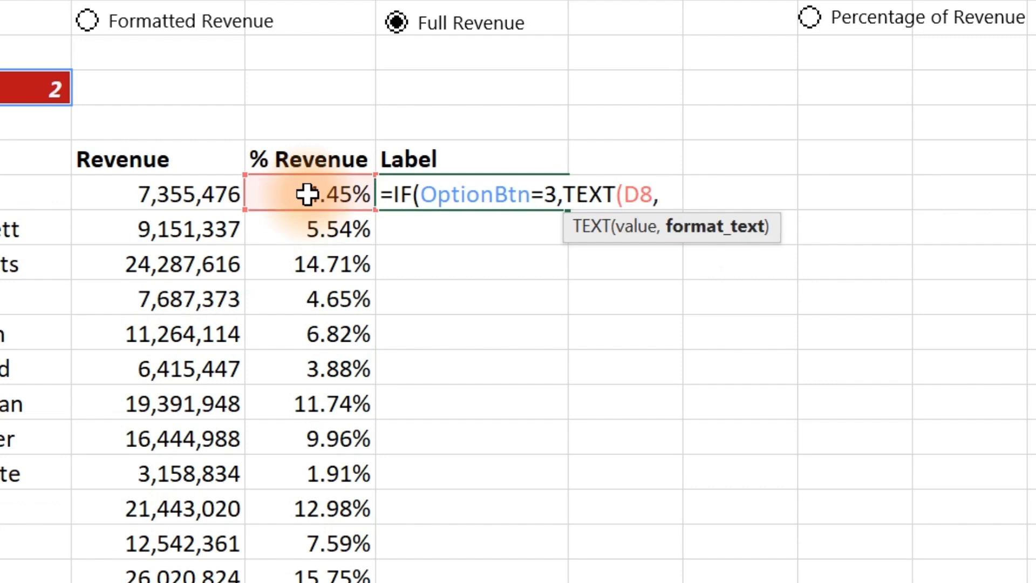
pyautogui.write('"0.0%')
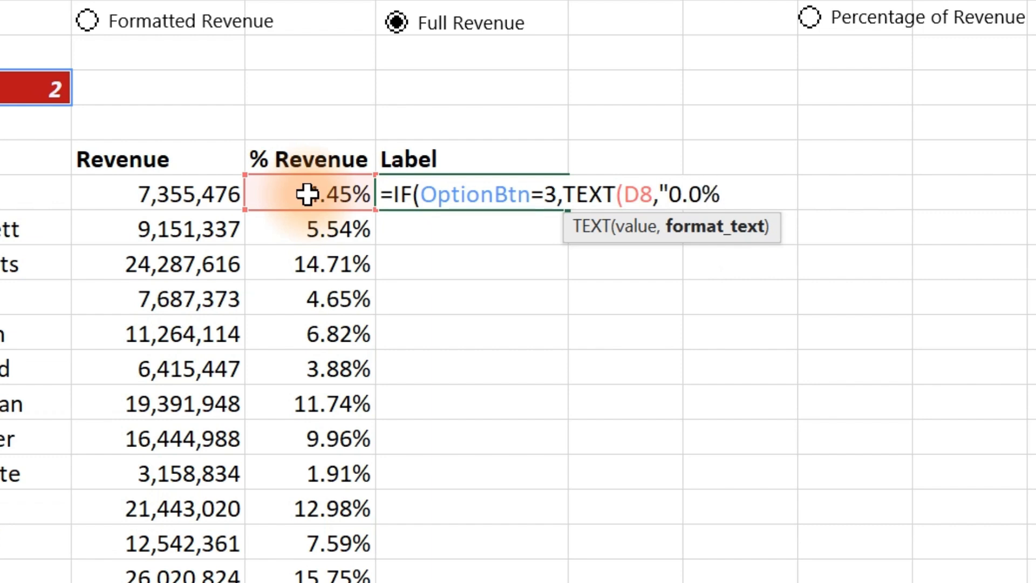
pyautogui.press('BackSpace')
pyautogui.write('0')
pyautogui.press('BackSpace')
pyautogui.write('")')
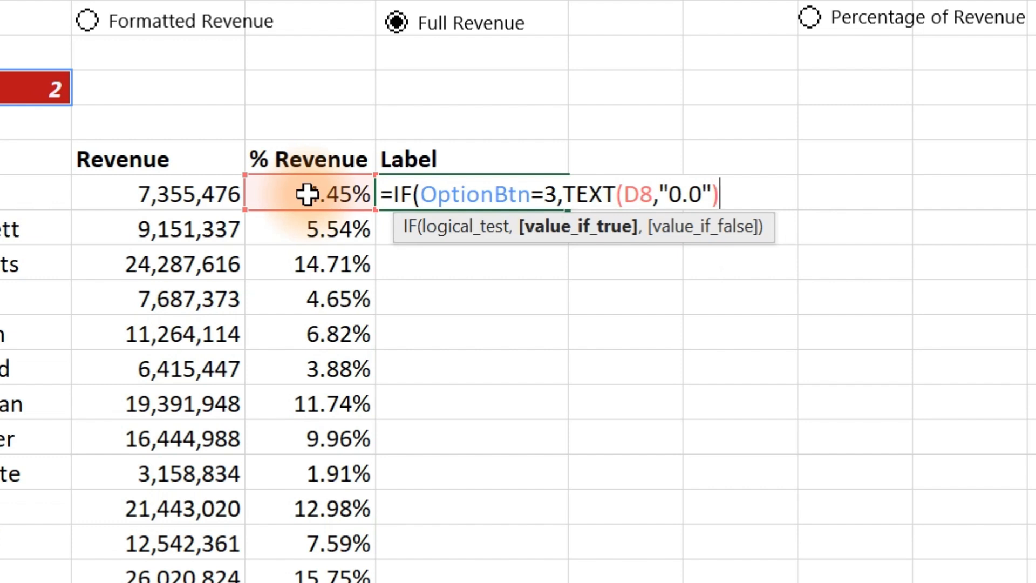
# - Nest a second IF as the false result, testing whether OptionBtn equals 2
pyautogui.write(',')
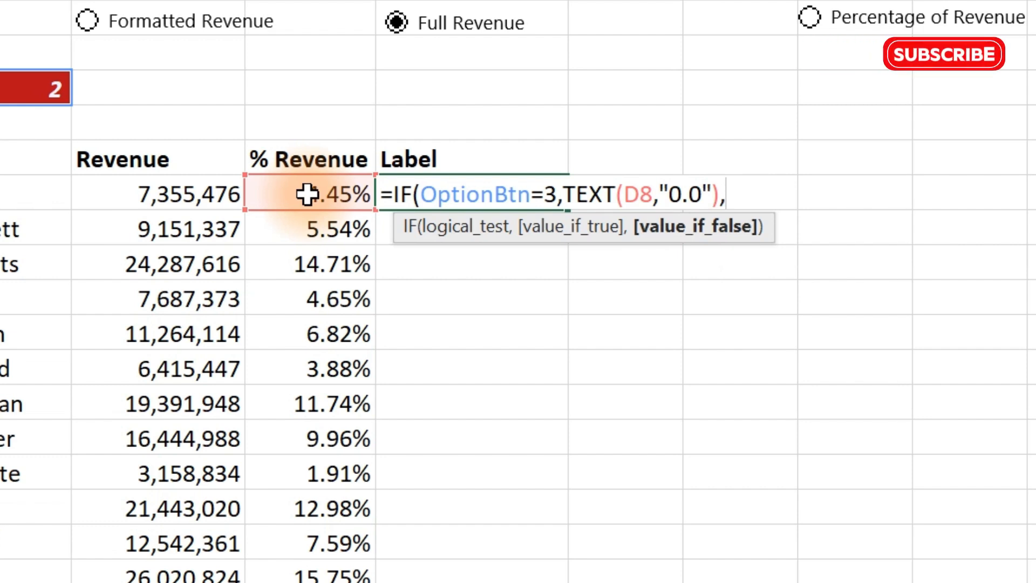
pyautogui.write('if')
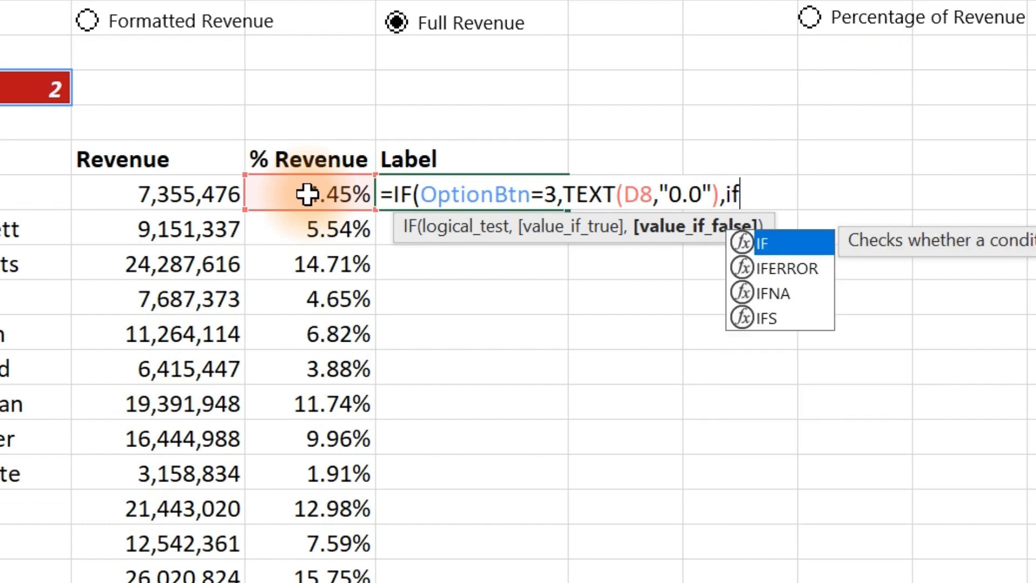
pyautogui.press('Tab')
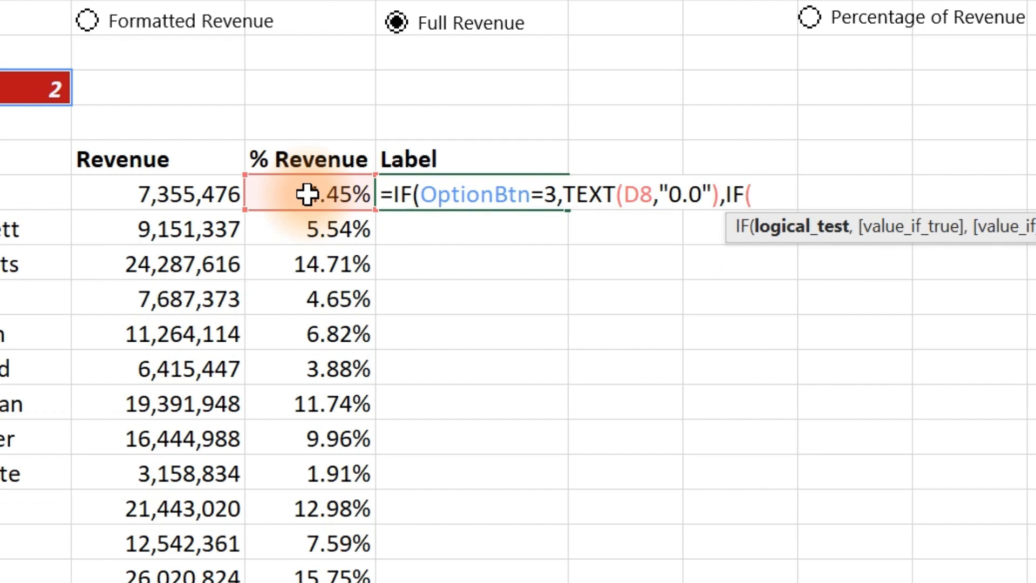
pyautogui.click(341, 195)
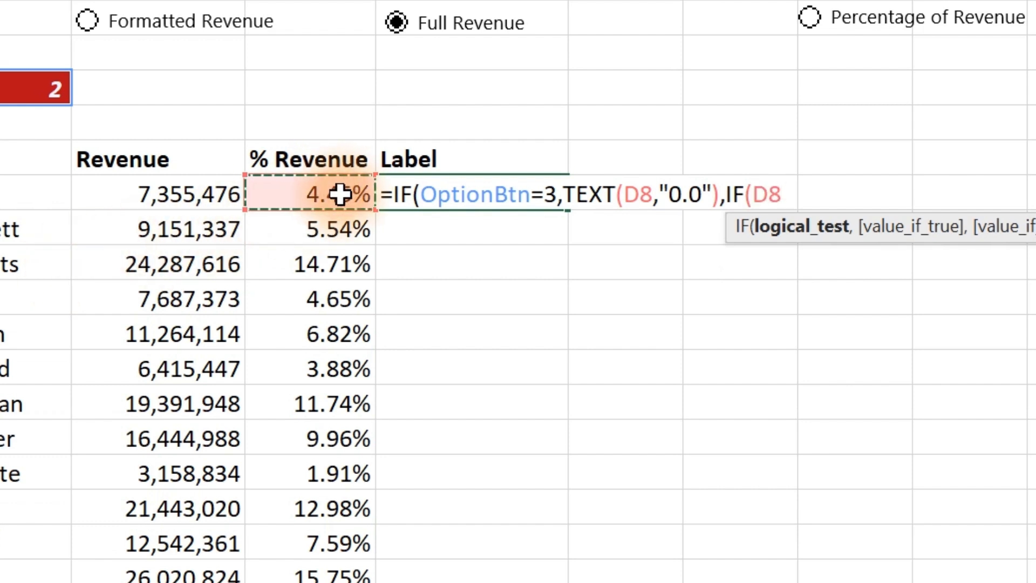
pyautogui.click(23, 86)
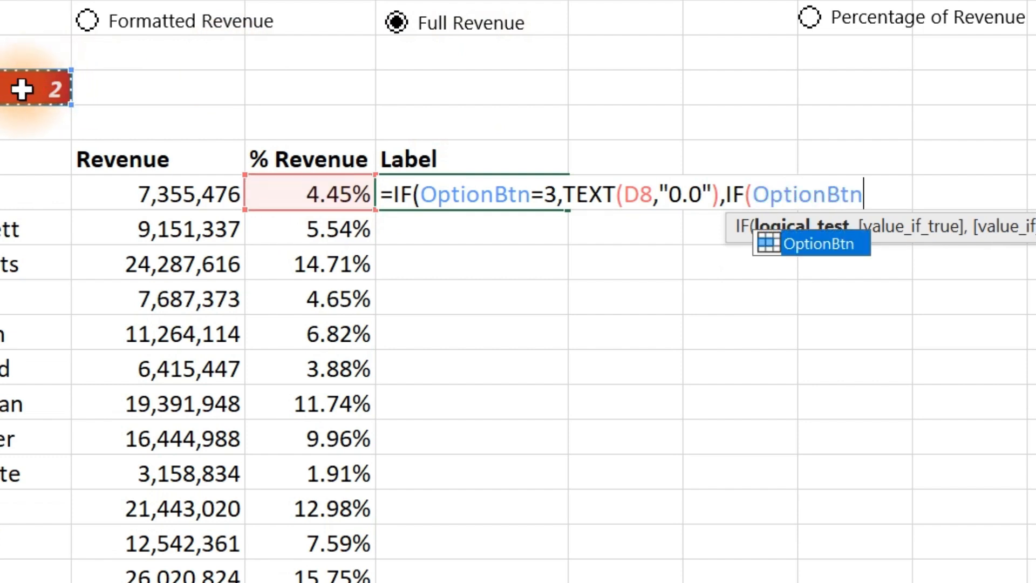
pyautogui.write('=2')
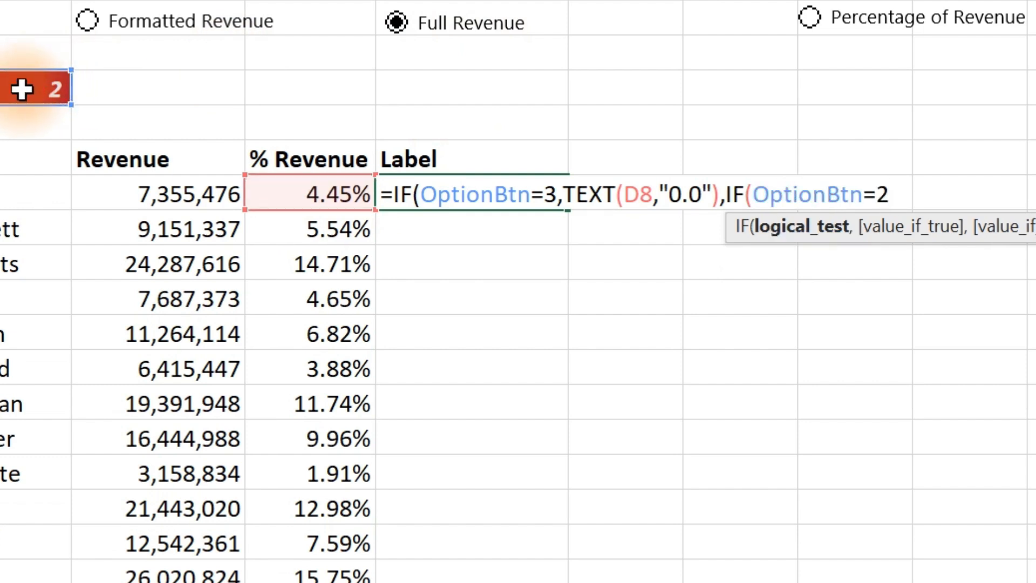
pyautogui.write(',')
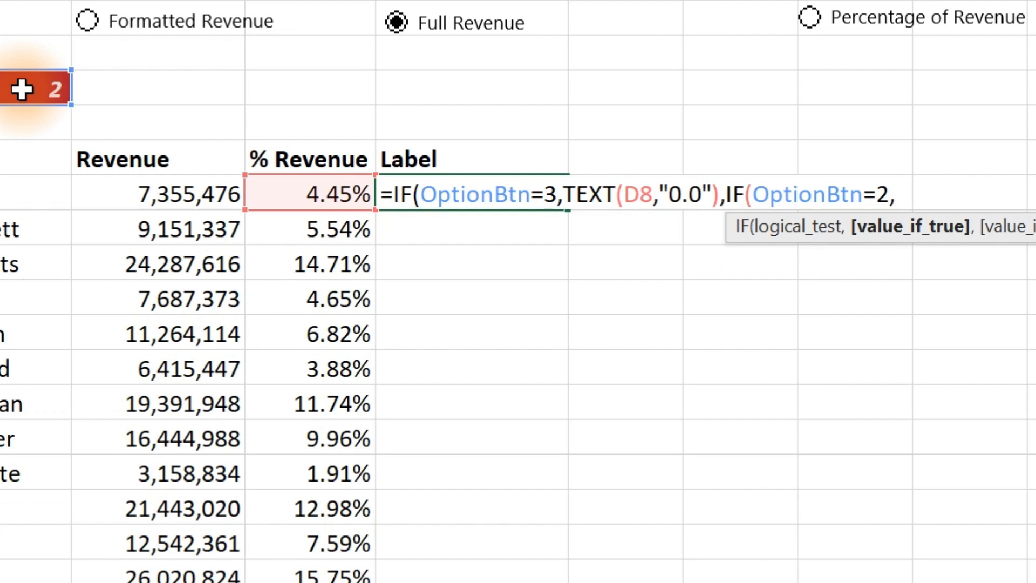
# - Make the nested IF's true result a TEXT function that formats the revenue in C8 with comma separators
pyautogui.write('tex')
pyautogui.press('Tab')
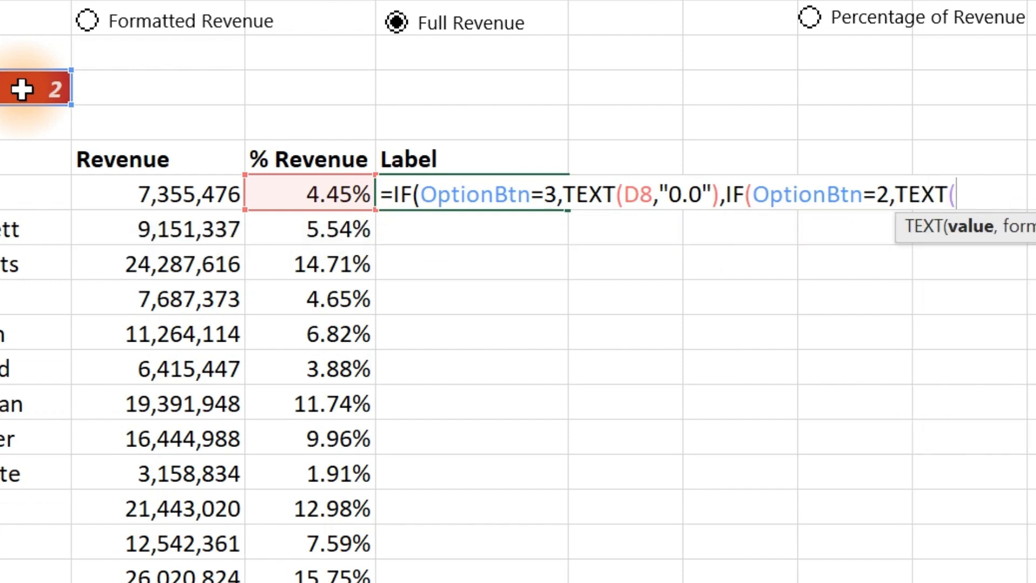
pyautogui.click(155, 194)
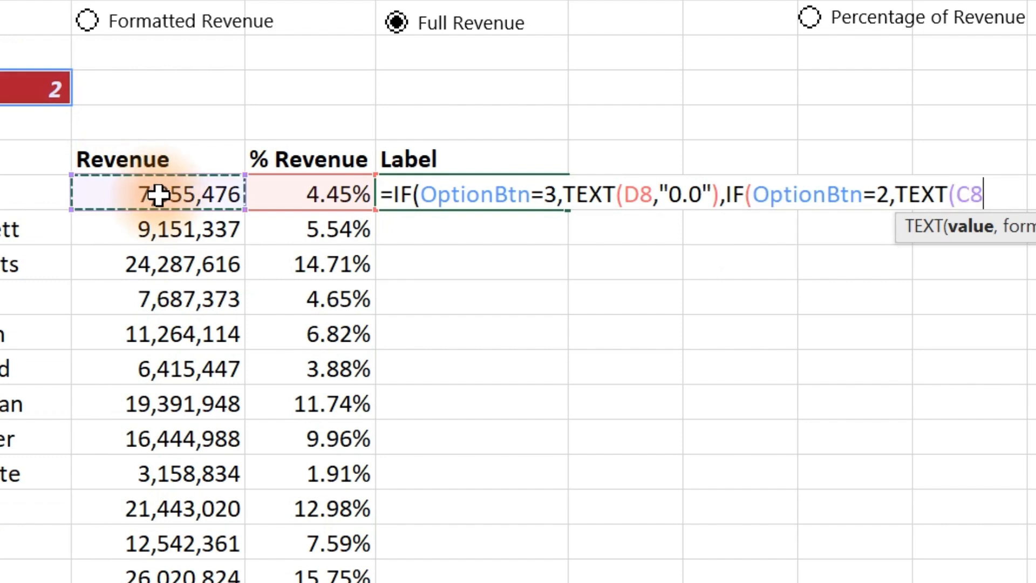
pyautogui.write(',')
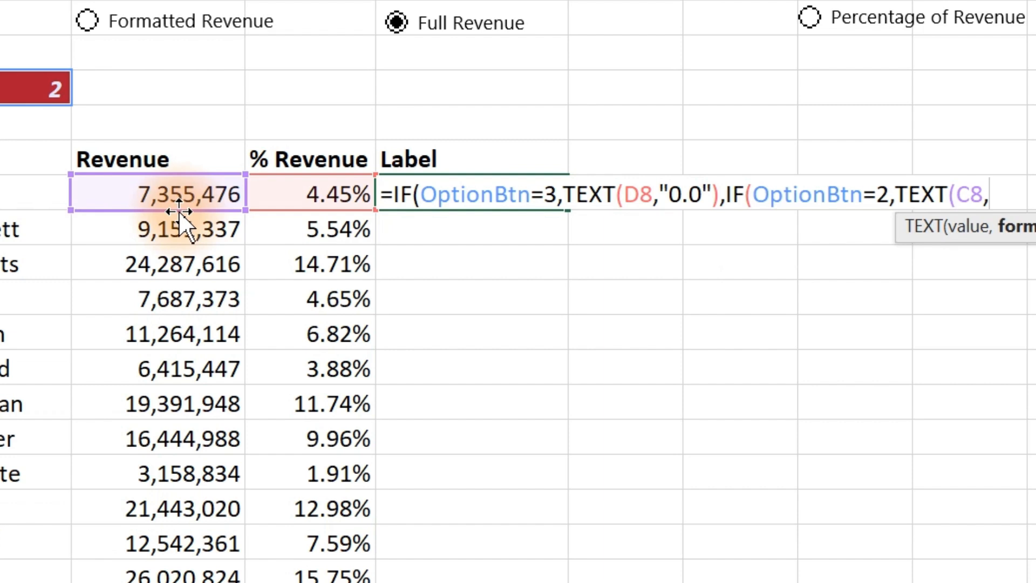
pyautogui.write('"#,##')
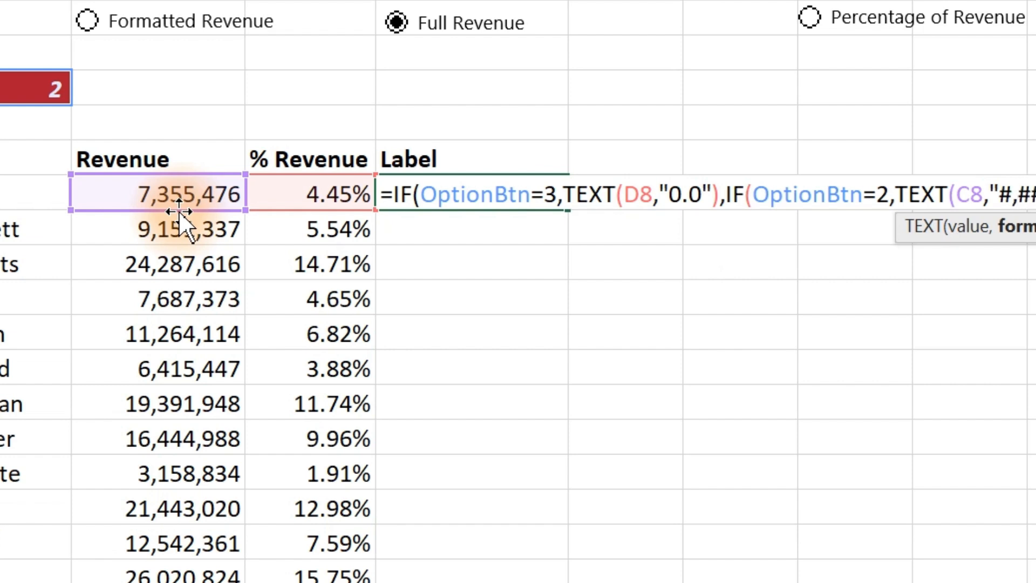
pyautogui.write(')')
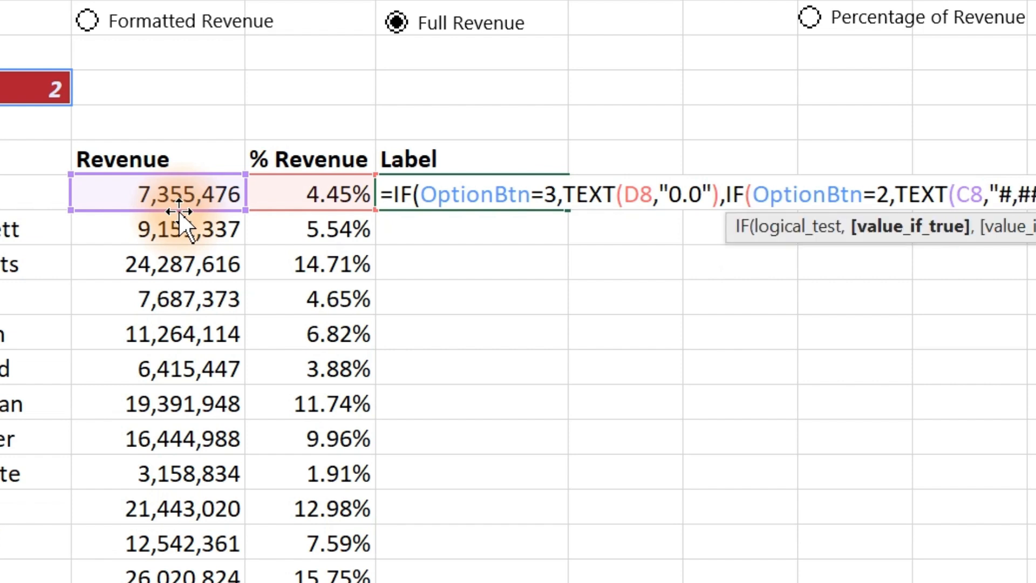
# - Complete the label formula in E8 with an empty final argument and fill it down to E19
pyautogui.write(',')
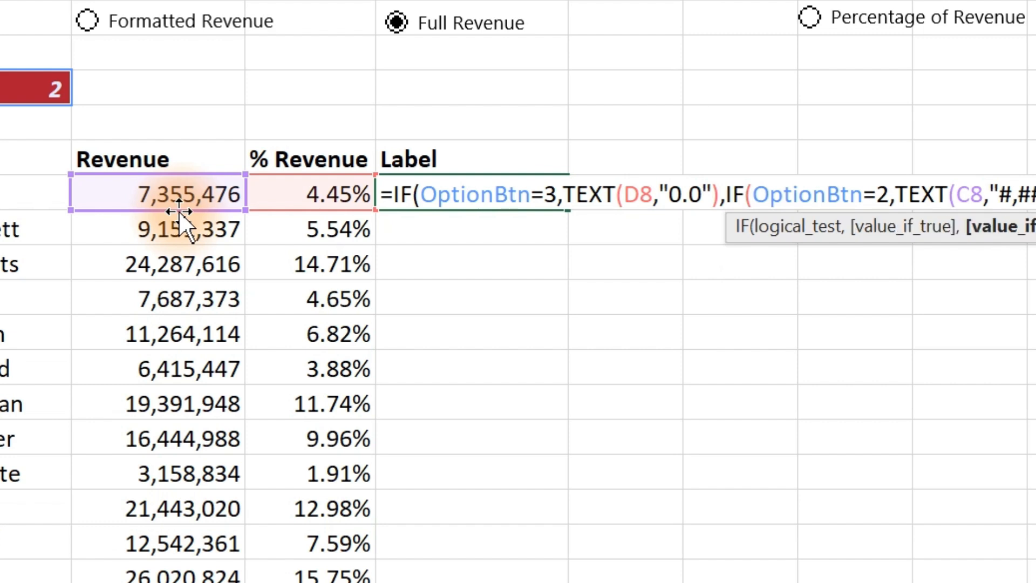
pyautogui.write(')')
pyautogui.press('Return')
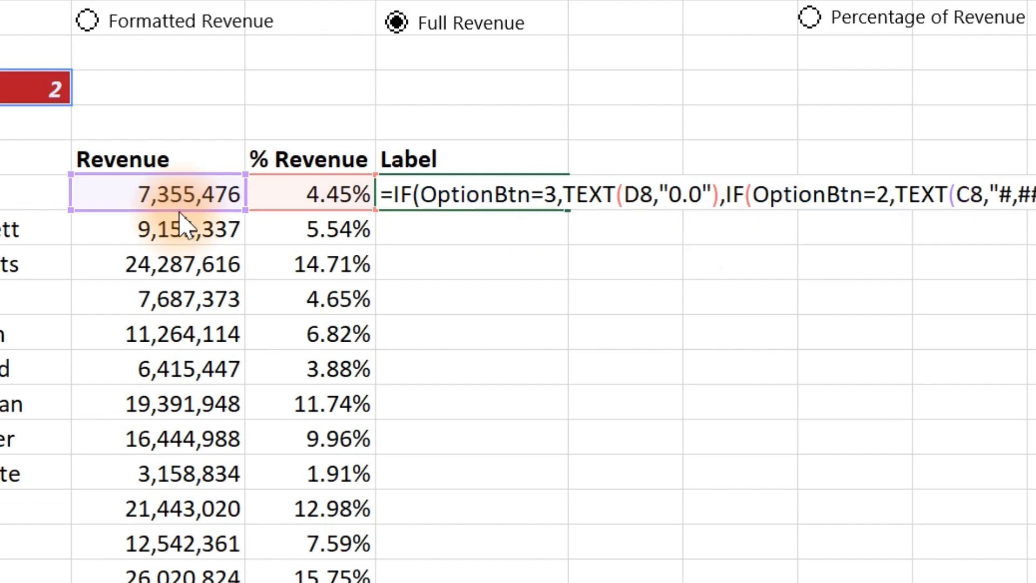
pyautogui.press('Return')
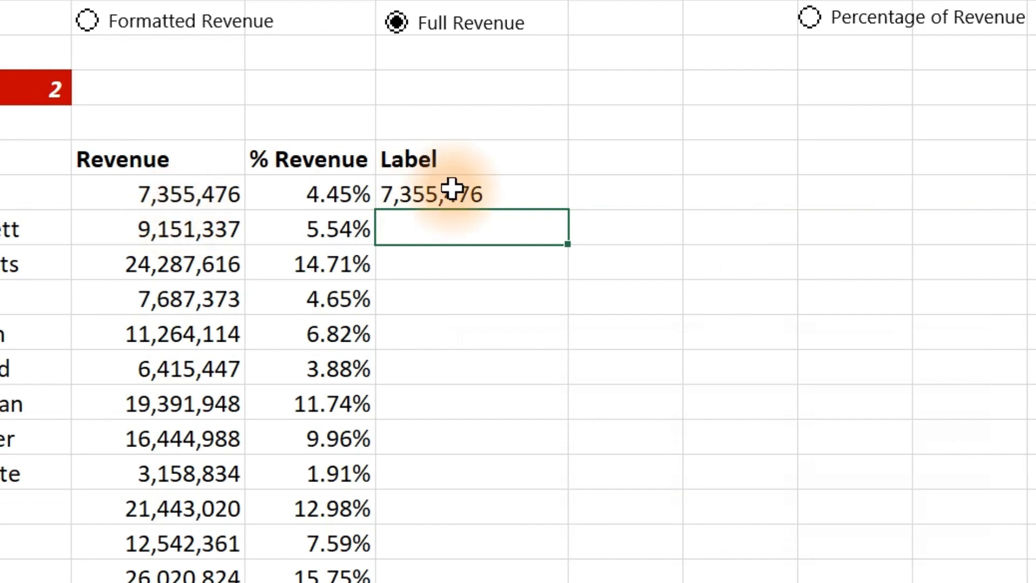
pyautogui.click(537, 192)
pyautogui.moveTo(568, 208); pyautogui.dragTo(546, 582)
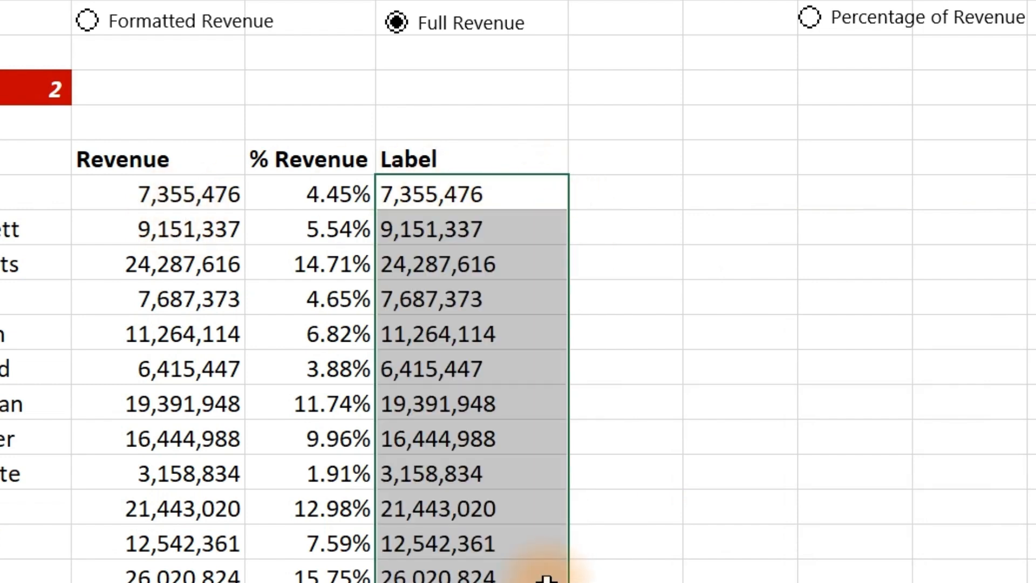
# - Switch to the Percentage of Revenue option and inspect the label formula in E8
pyautogui.click(849, 151)
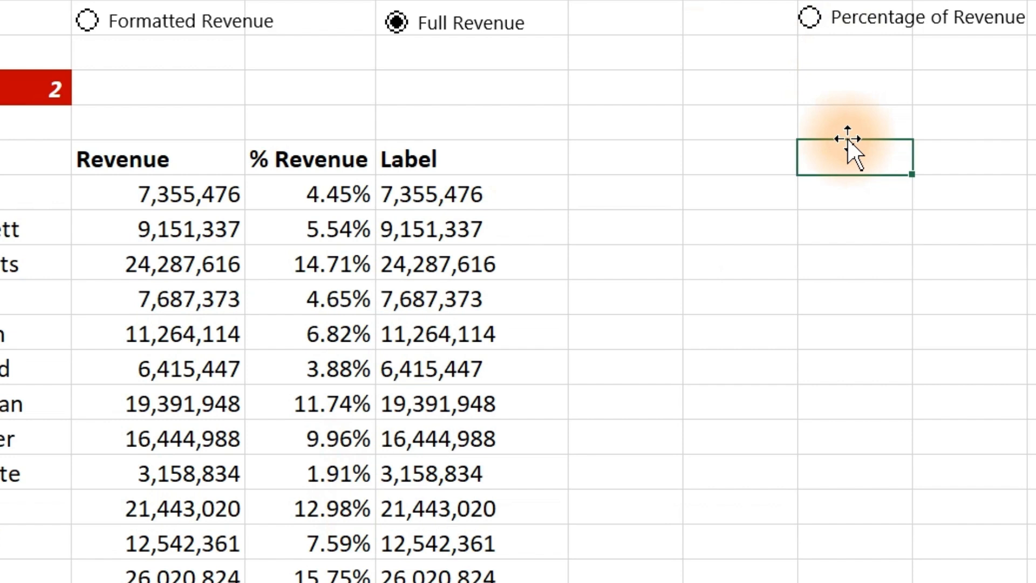
pyautogui.click(809, 20)
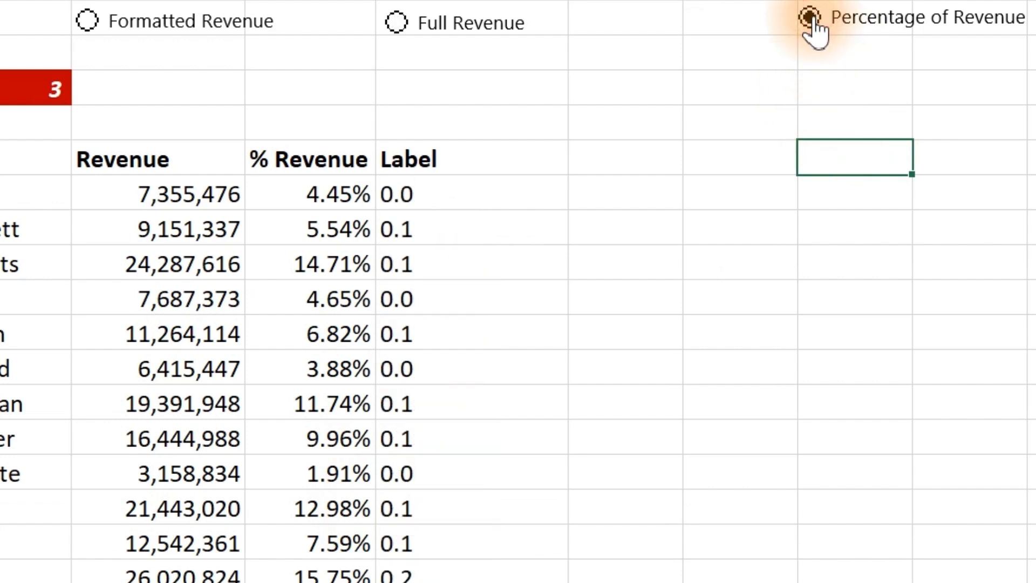
pyautogui.click(459, 198)
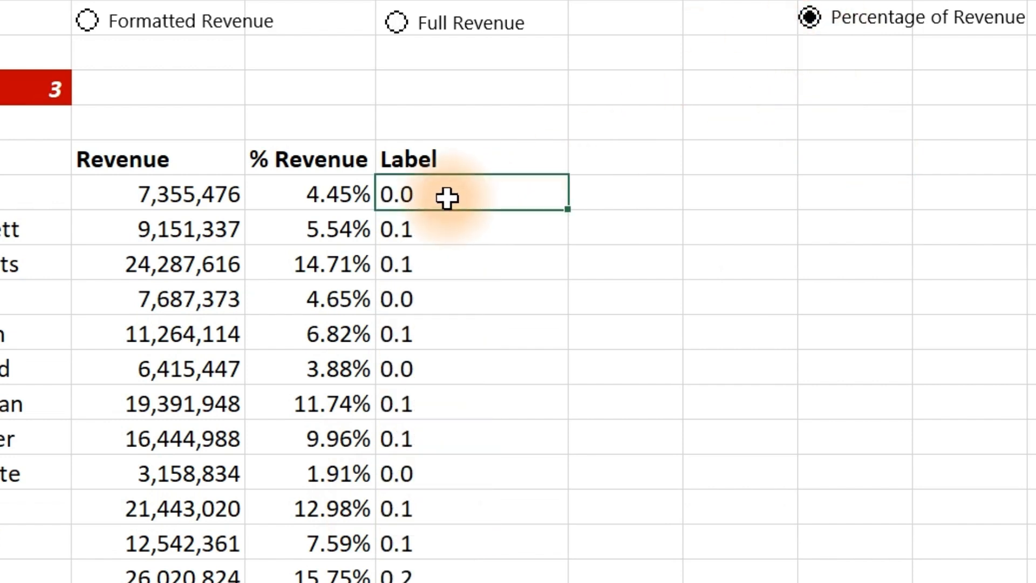
pyautogui.doubleClick(459, 198)
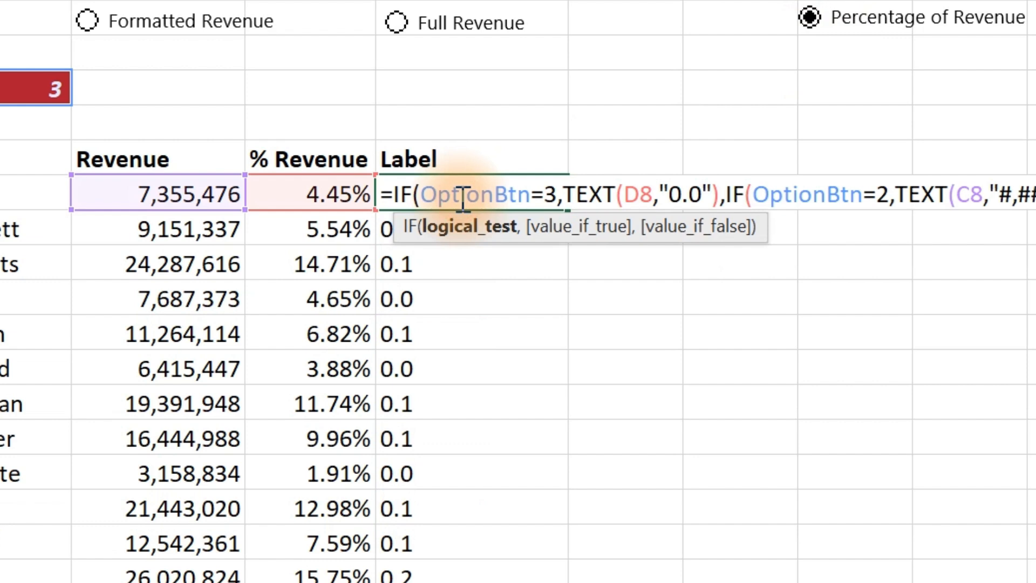
pyautogui.press('Escape')
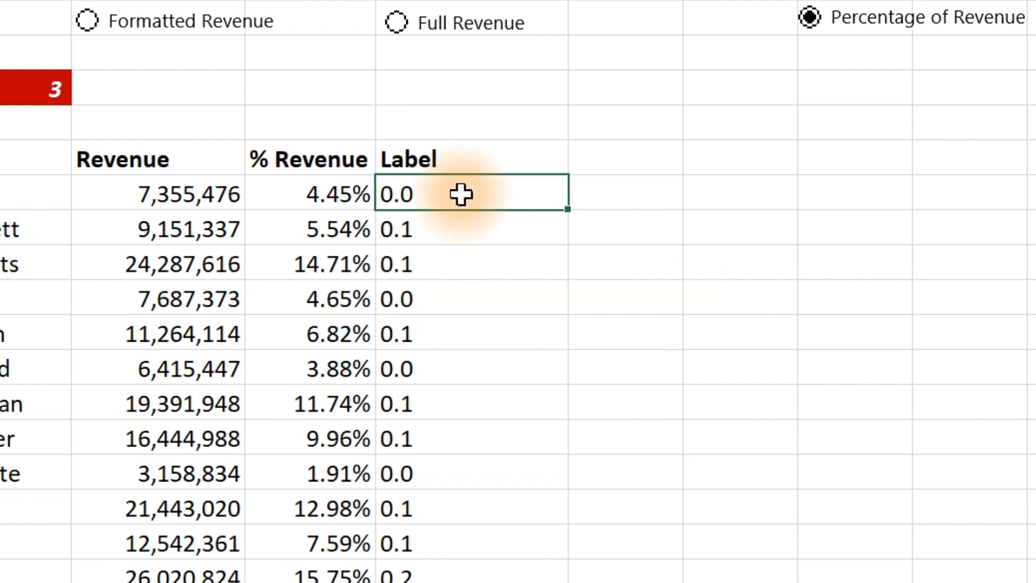
# - Change the D8 text format in E8's formula to "0.0%" and fill the formula down the Label column
pyautogui.doubleClick(460, 194)
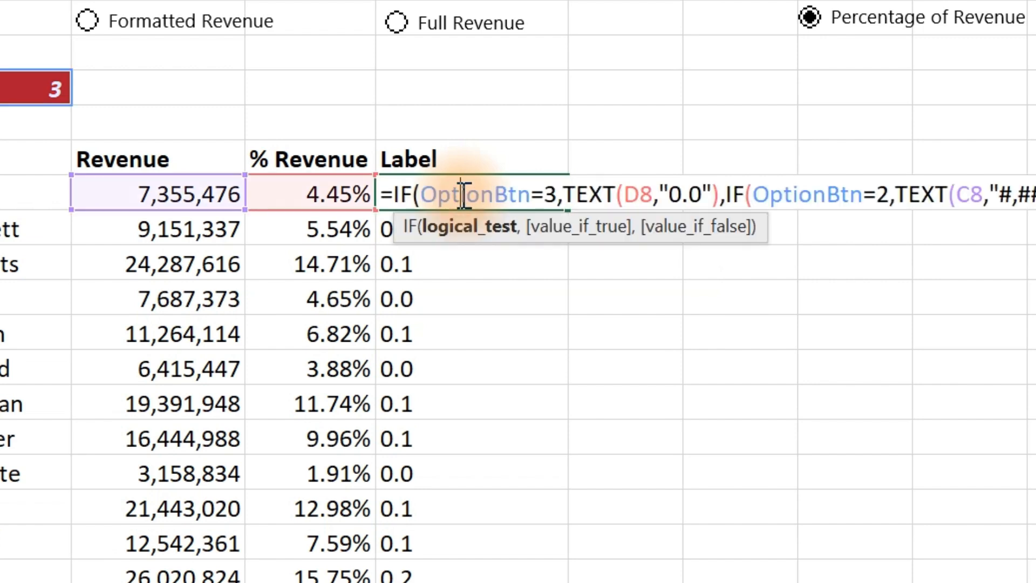
pyautogui.click(705, 194)
pyautogui.write('%')
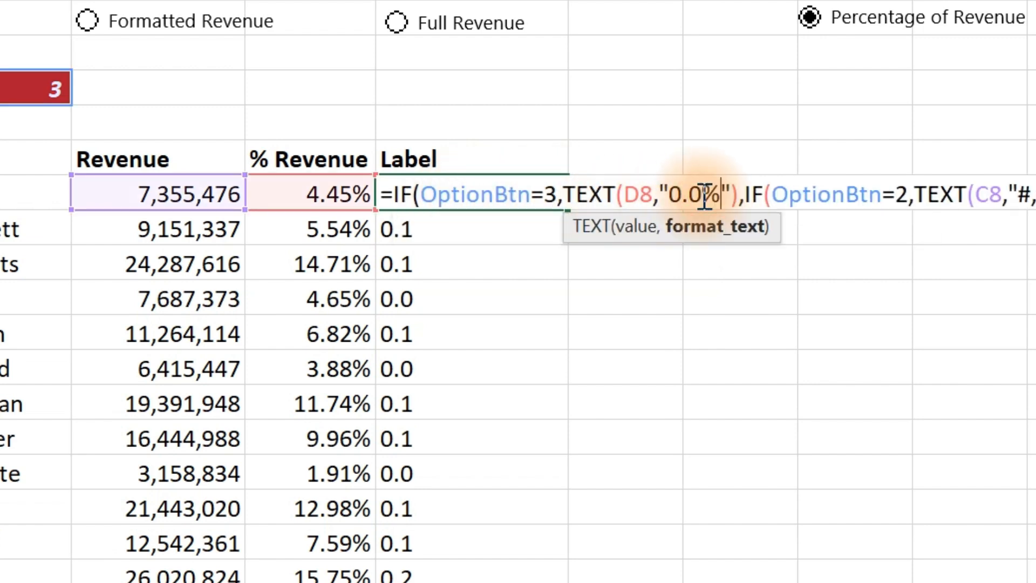
pyautogui.press('Return')
pyautogui.click(492, 194)
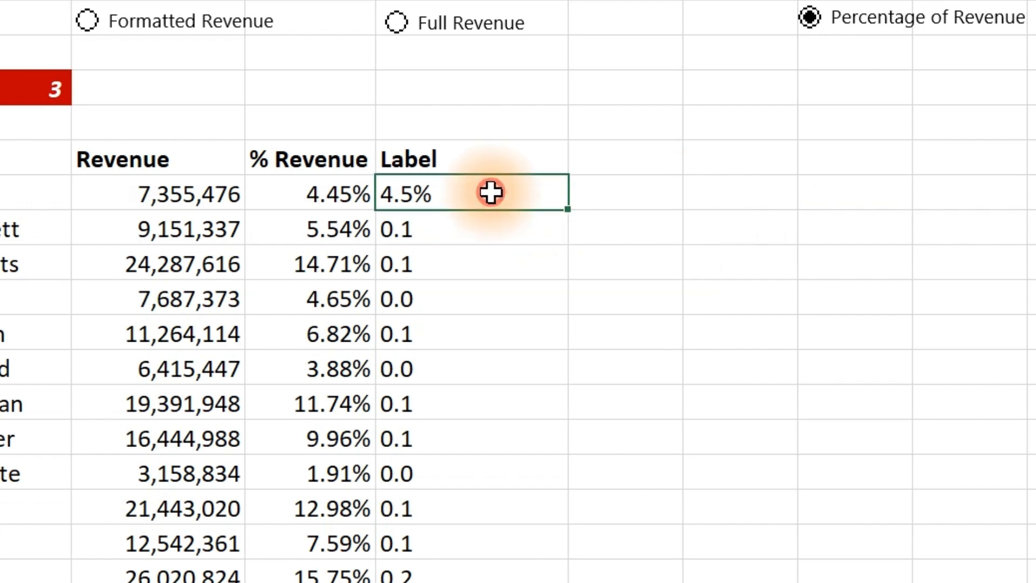
pyautogui.doubleClick(567, 210)
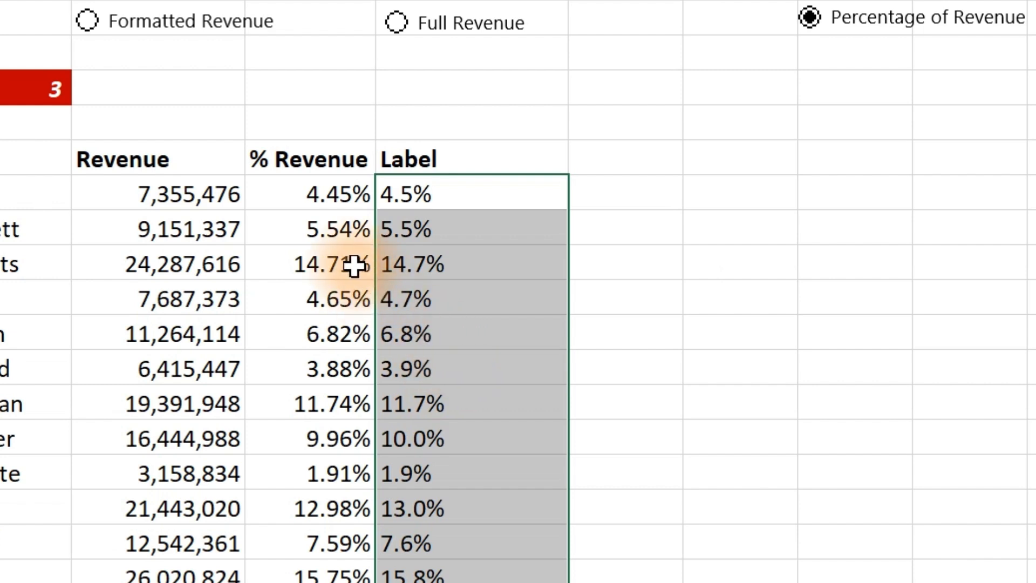
# - Extend the percentage format in E8's formula to two decimals, "0.00%", and refill the Label column down to E19
pyautogui.click(447, 193)
pyautogui.doubleClick(447, 193)
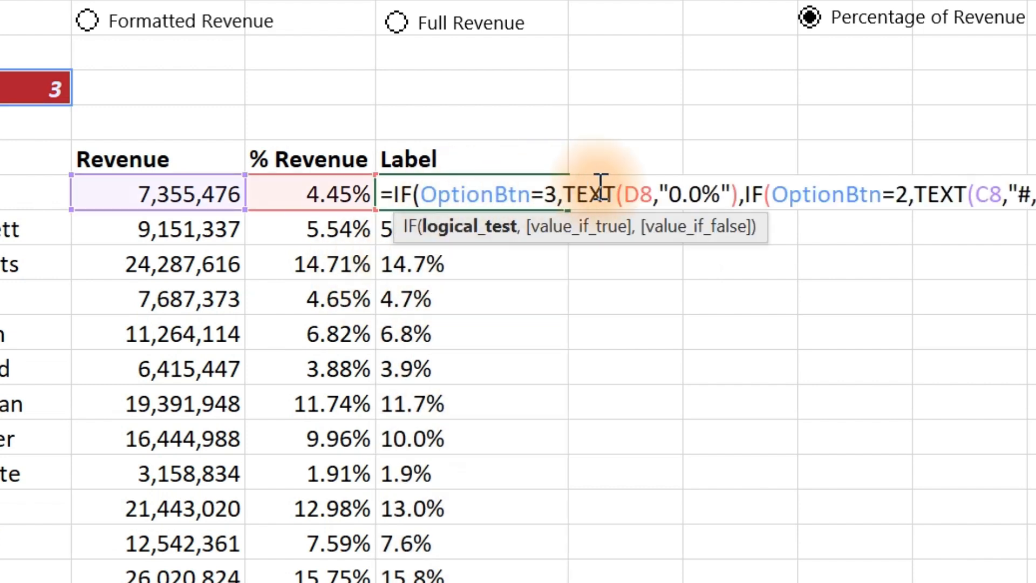
pyautogui.click(703, 193)
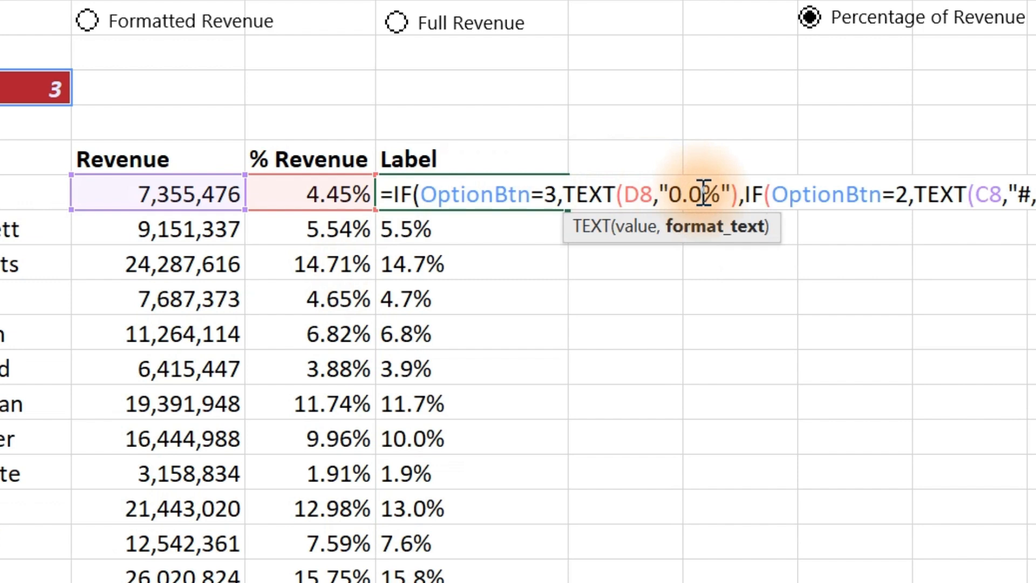
pyautogui.write('0')
pyautogui.press('Return')
pyautogui.click(499, 188)
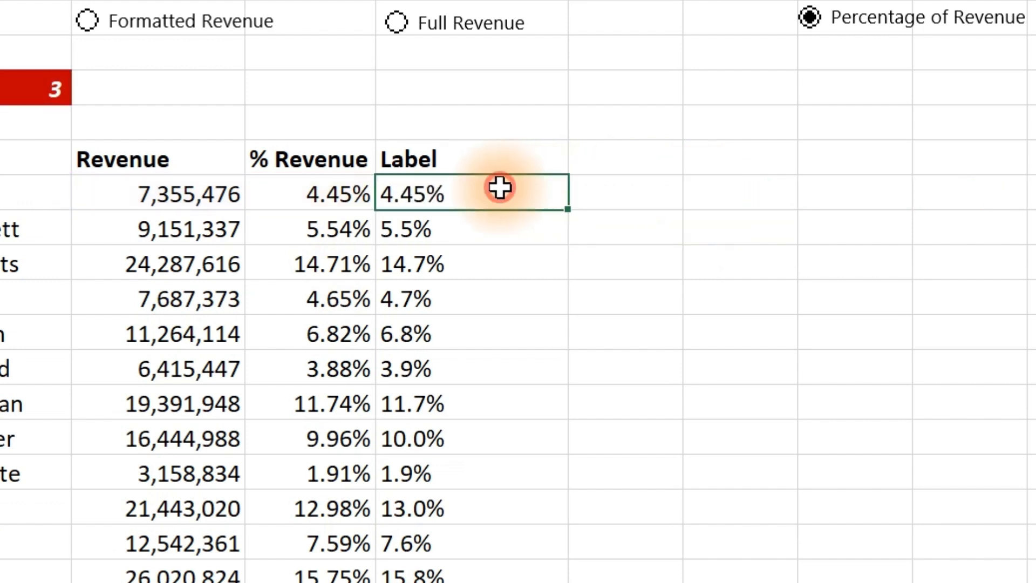
pyautogui.doubleClick(568, 209)
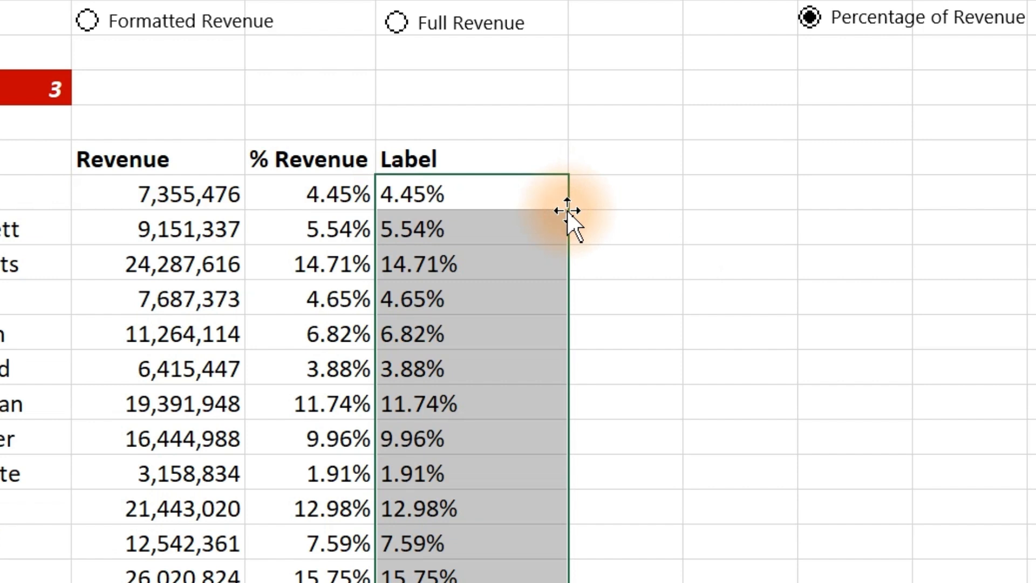
# - Move the revenue chart up beside the sales table and narrow it so its far edge falls in column N
pyautogui.click(1025, 518)
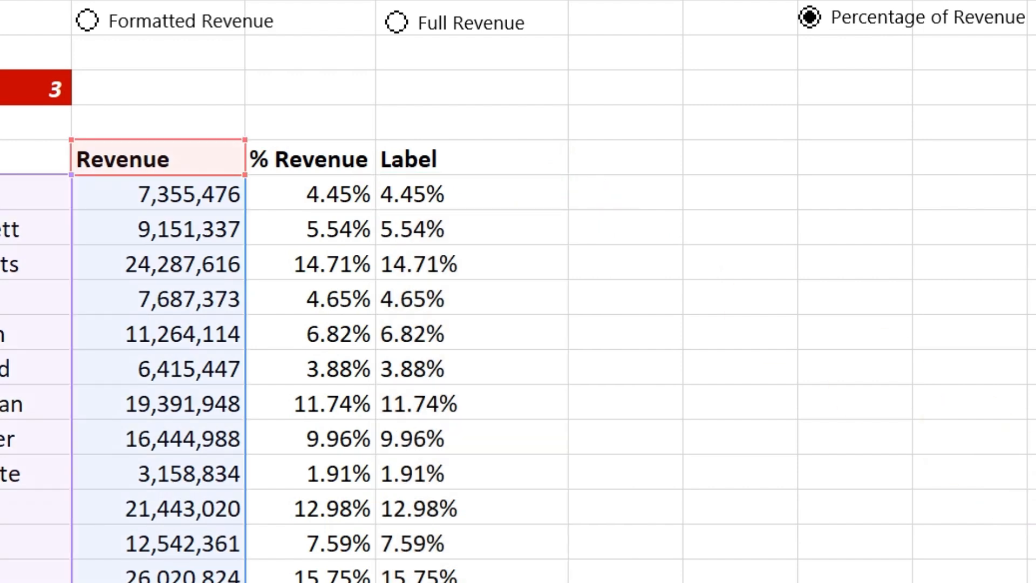
pyautogui.moveTo(885, 579); pyautogui.dragTo(882, 123)
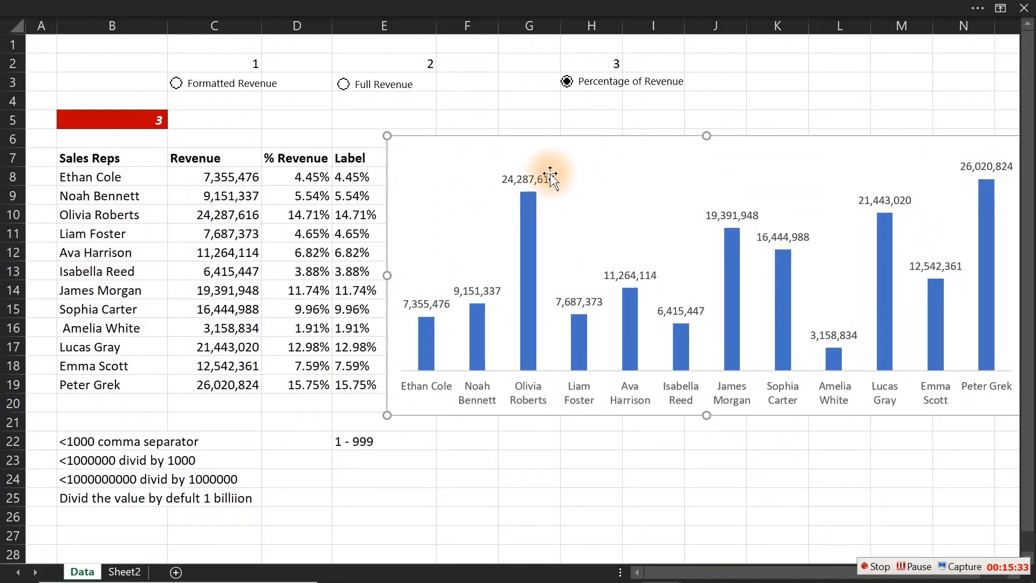
pyautogui.click(585, 183)
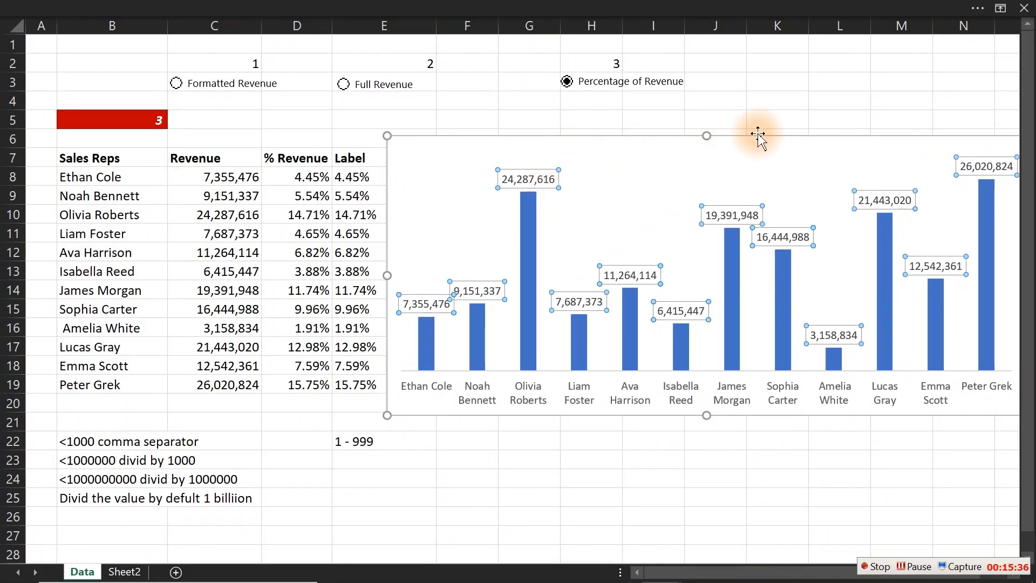
pyautogui.moveTo(759, 135)
pyautogui.mouseDown()
pyautogui.moveTo(583, 301)
pyautogui.moveTo(565, 290)
pyautogui.moveTo(706, 250)
pyautogui.moveTo(751, 130)
pyautogui.mouseUp()
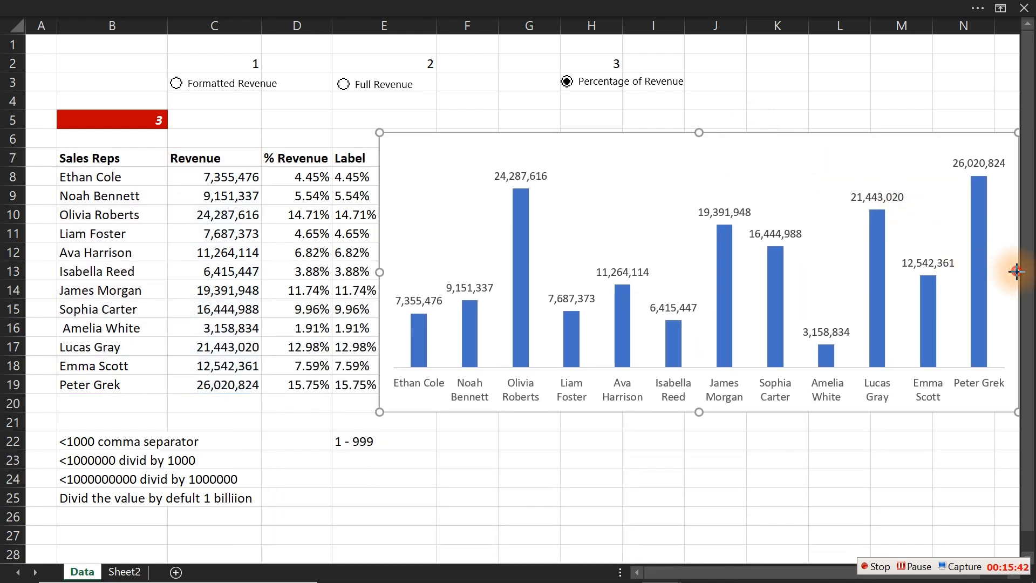
pyautogui.moveTo(1014, 271); pyautogui.dragTo(829, 272)
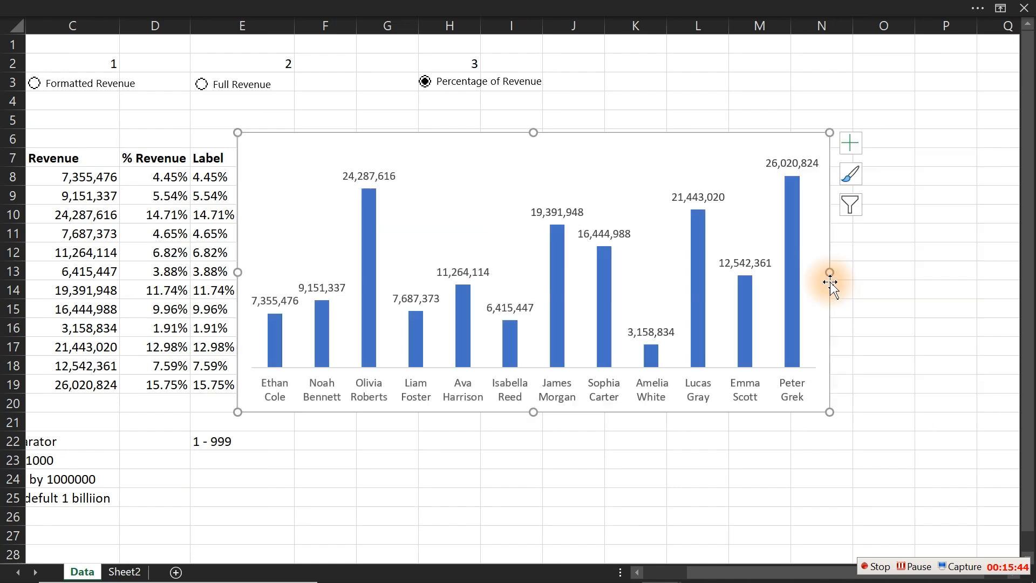
pyautogui.moveTo(751, 571); pyautogui.dragTo(648, 571)
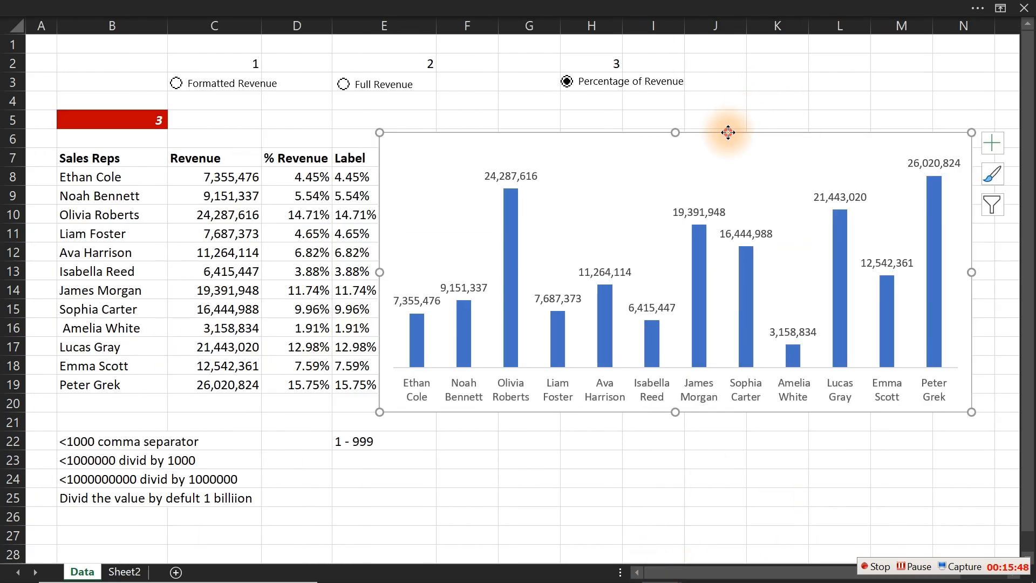
pyautogui.moveTo(729, 132); pyautogui.dragTo(738, 132)
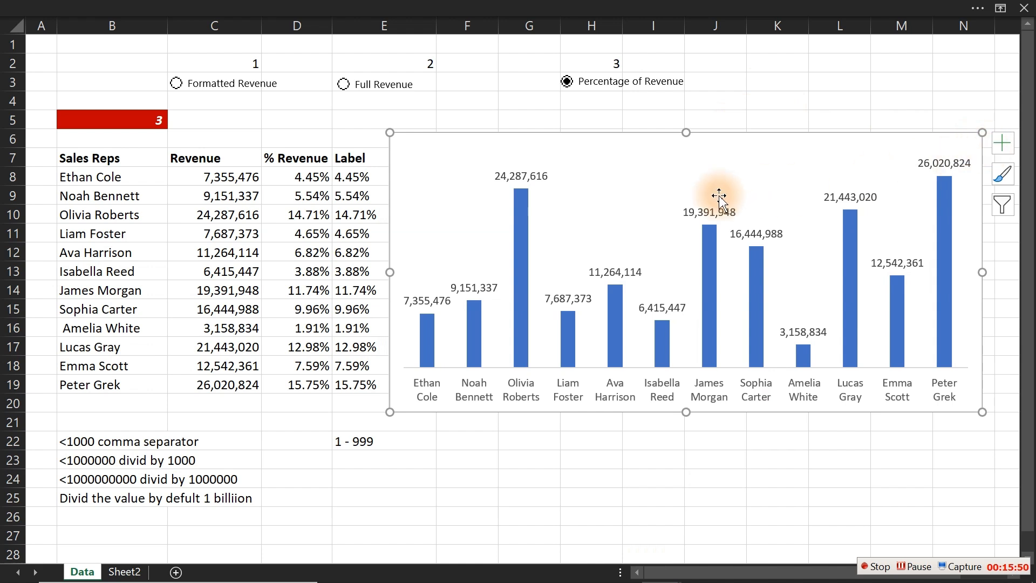
# - Make the chart's data labels take their values from cells E8:E19 instead of showing the series value
pyautogui.click(708, 212)
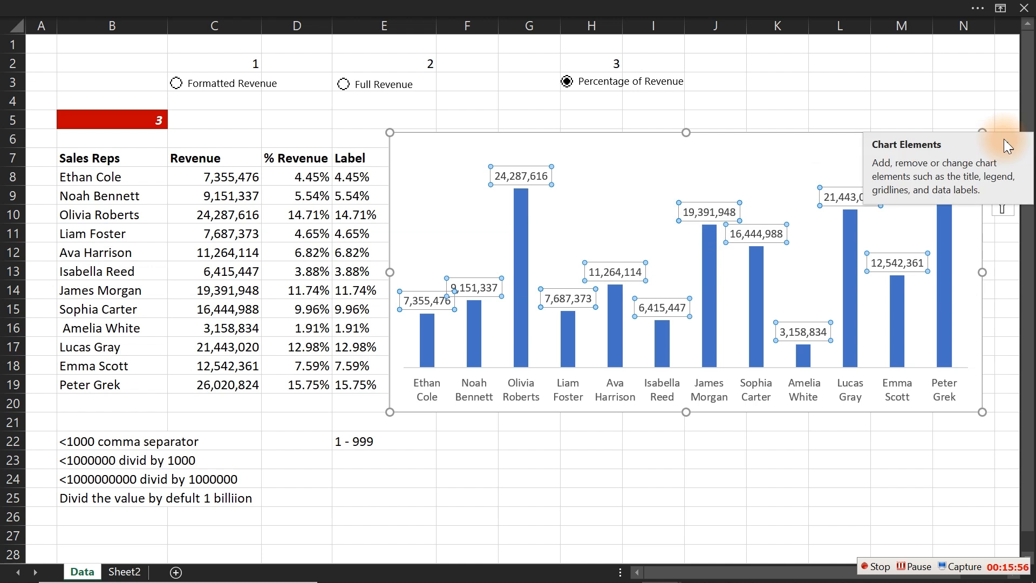
pyautogui.hotkey('ctrl', '1')
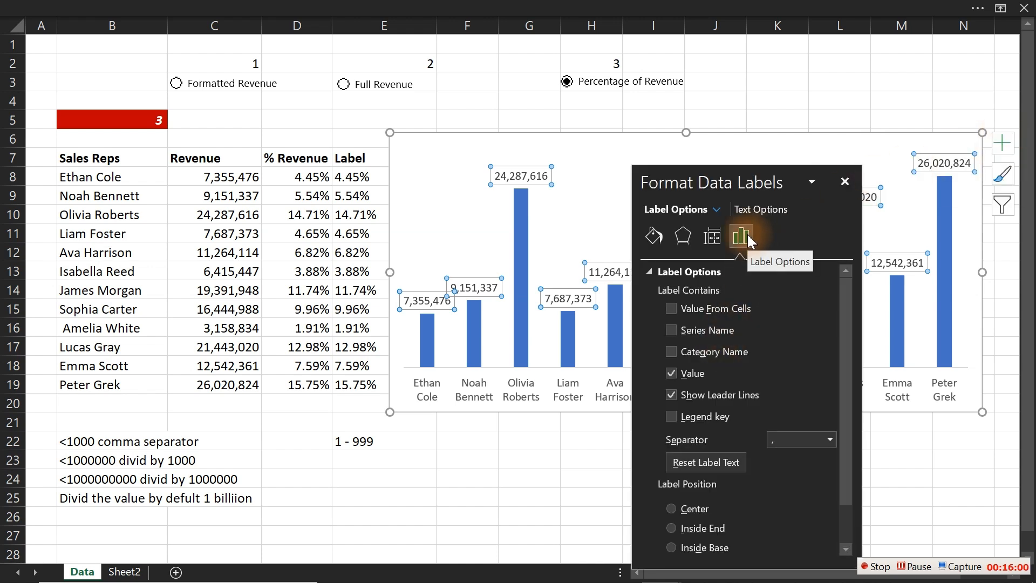
pyautogui.click(671, 309)
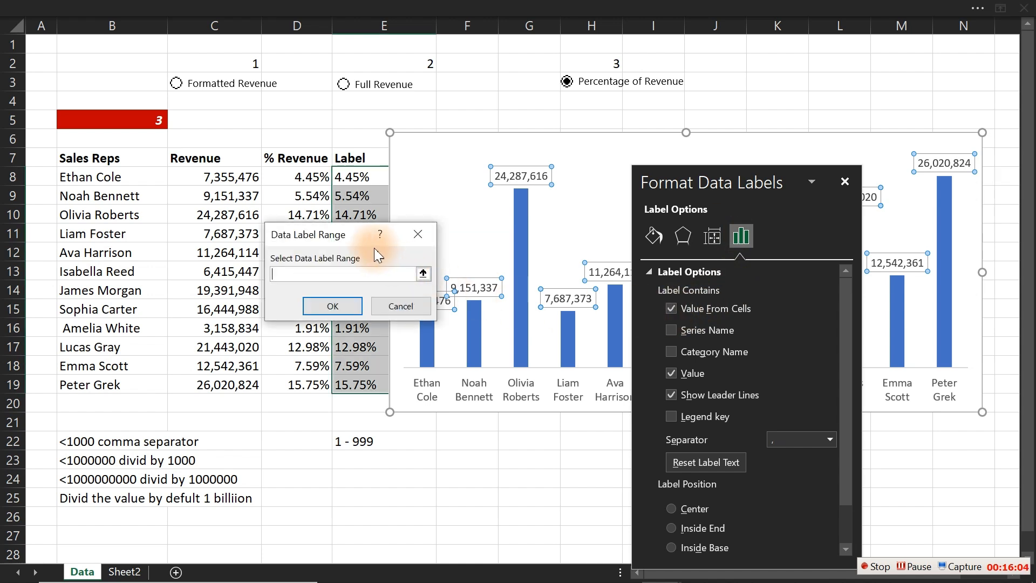
pyautogui.moveTo(351, 237); pyautogui.dragTo(572, 207)
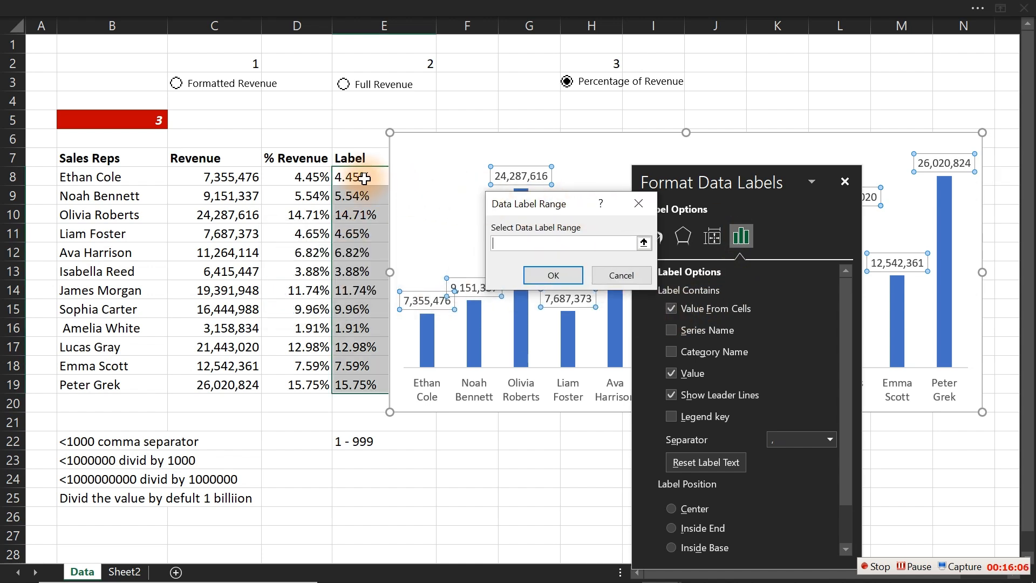
pyautogui.moveTo(356, 177); pyautogui.dragTo(352, 387)
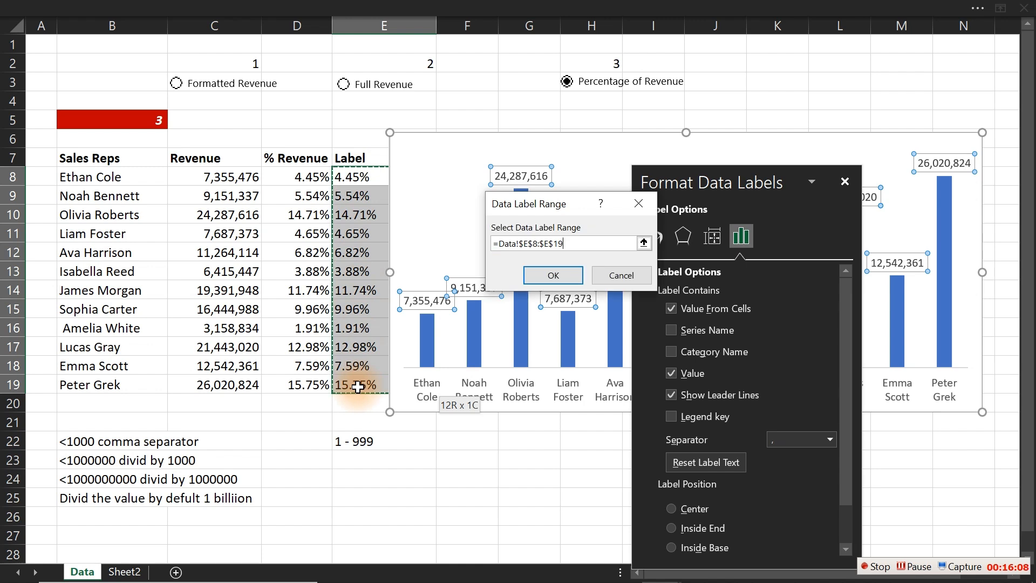
pyautogui.click(562, 277)
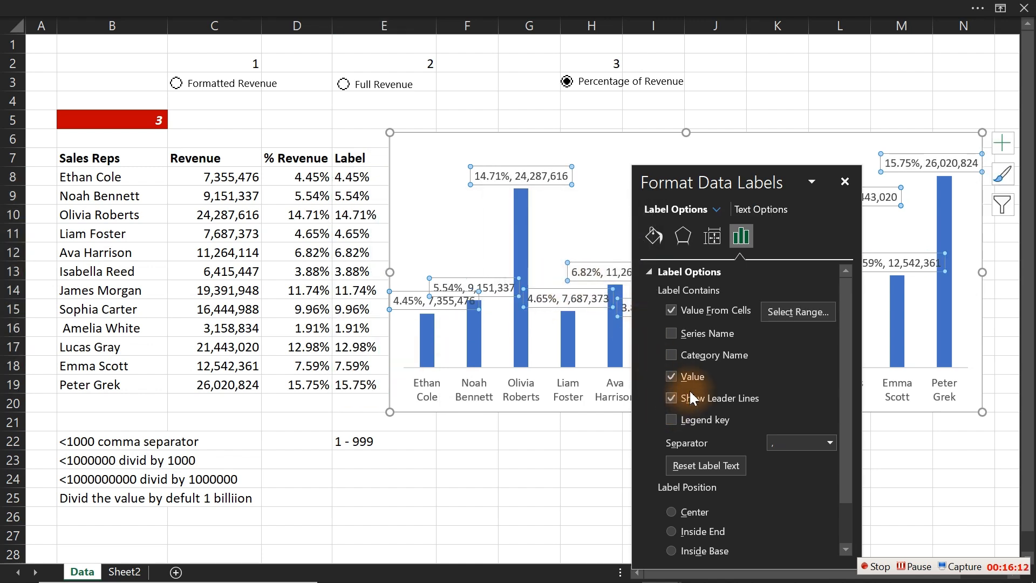
pyautogui.click(672, 377)
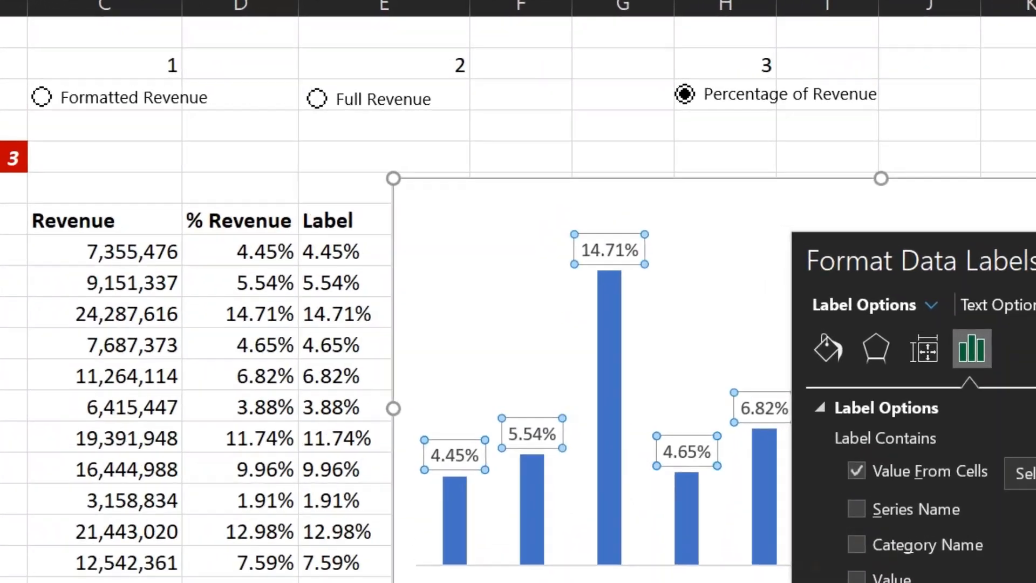
# - Close the data label formatting and shift the chart slightly away from the Label column, then deselect it
pyautogui.click(846, 181)
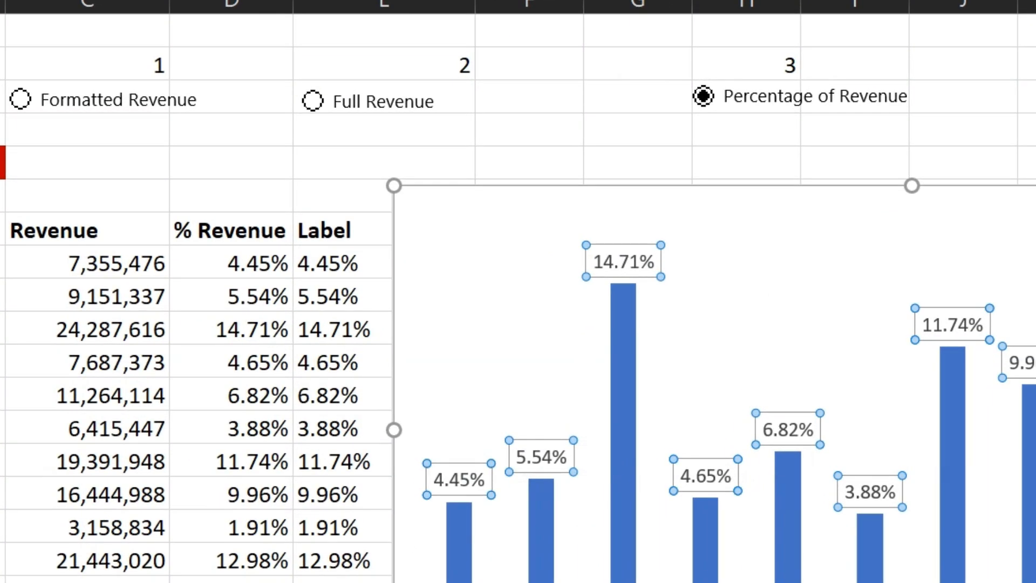
pyautogui.moveTo(1004, 216); pyautogui.dragTo(1035, 212)
pyautogui.click(1029, 130)
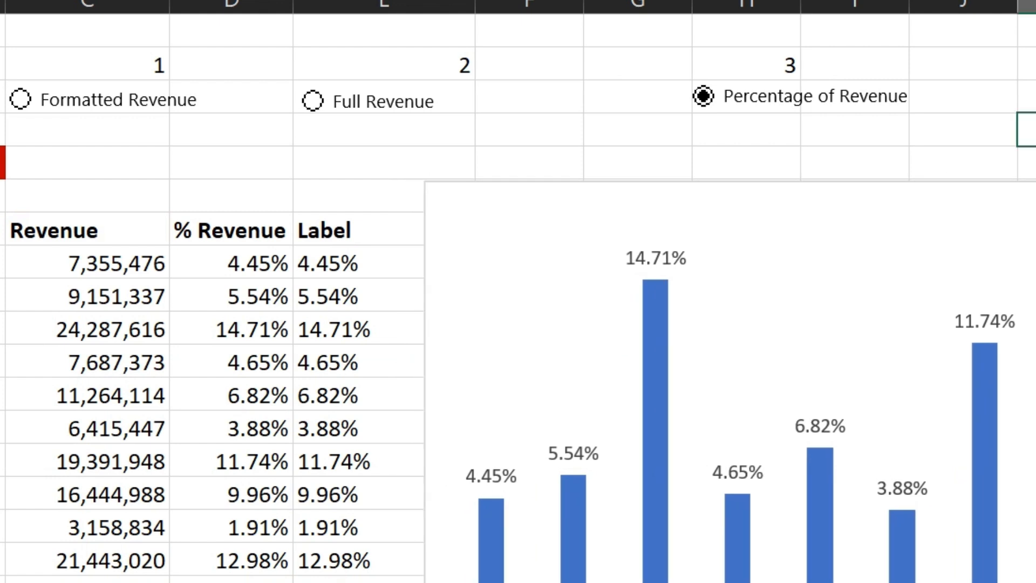
# - Test the chart labels by switching through the Full Revenue, Formatted Revenue and Percentage of Revenue options
pyautogui.click(313, 103)
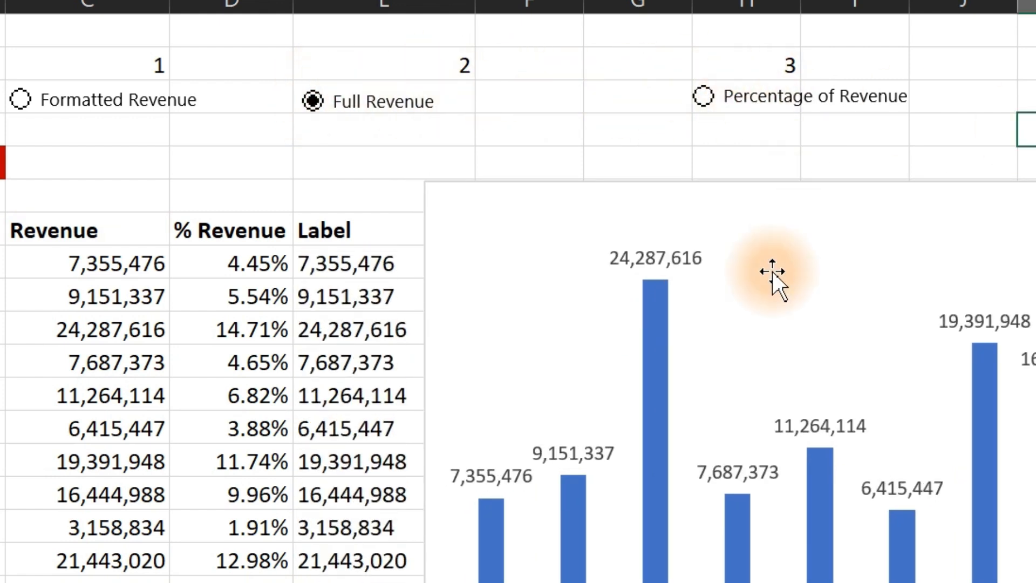
pyautogui.click(22, 101)
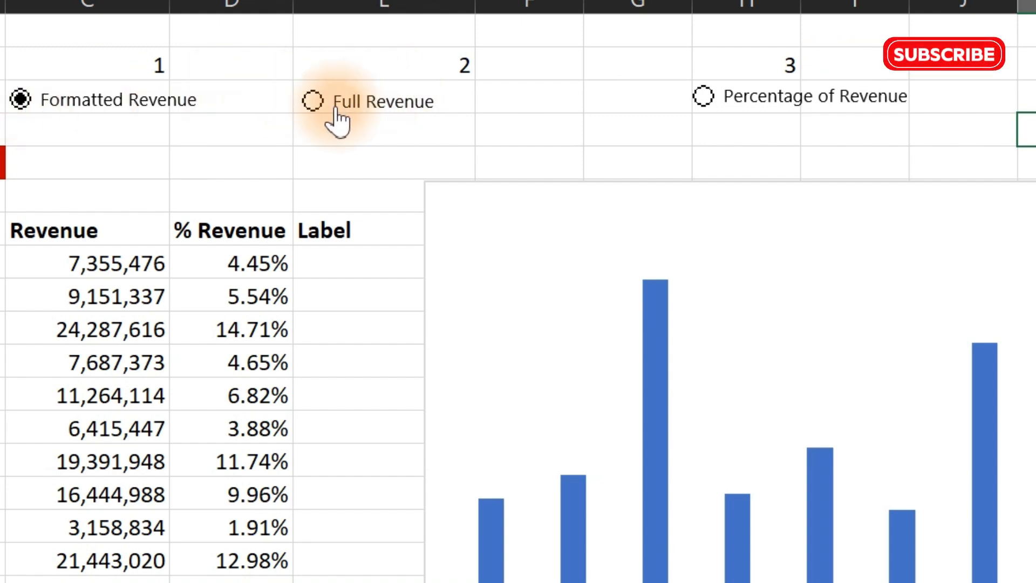
pyautogui.click(310, 101)
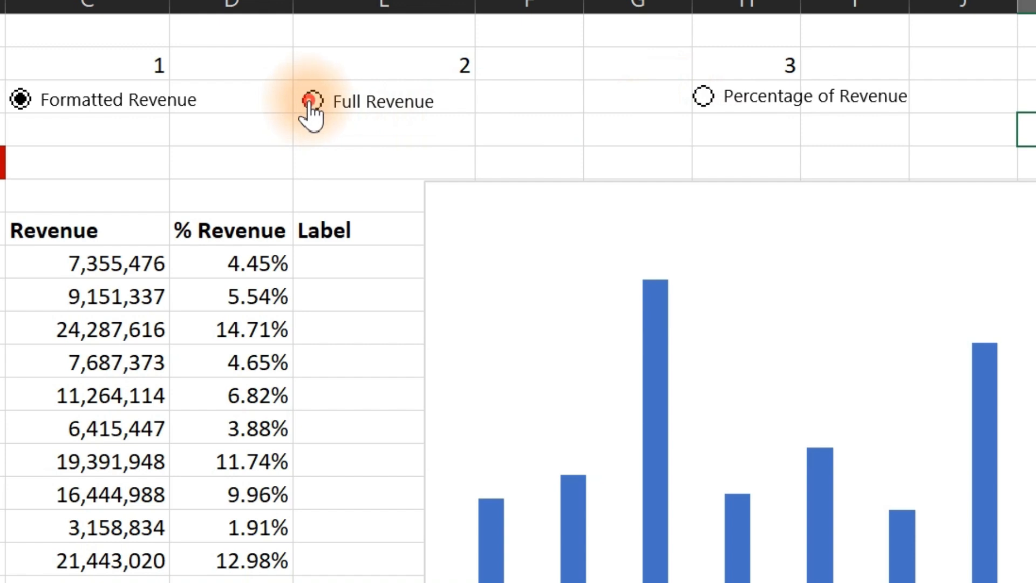
pyautogui.click(705, 97)
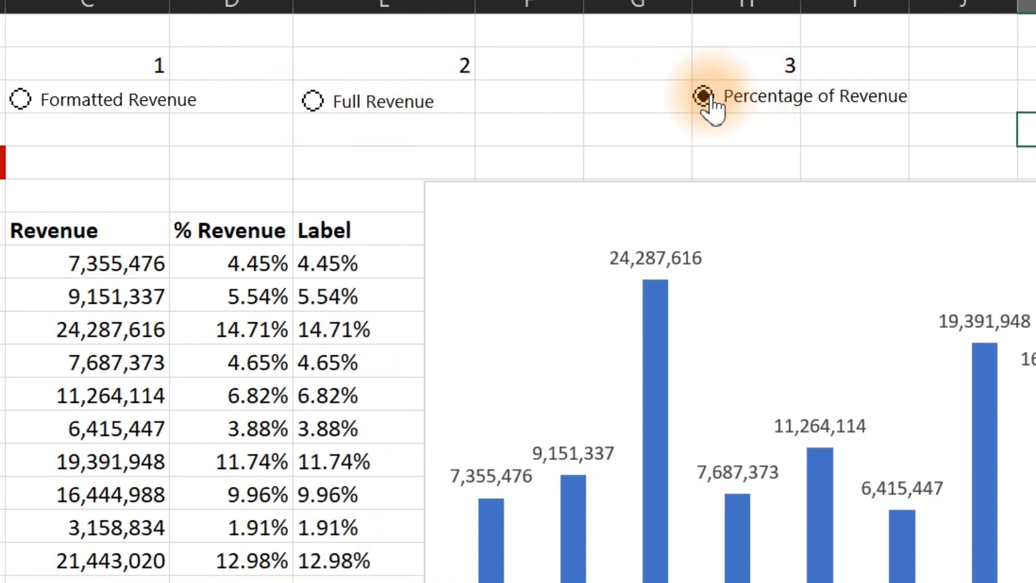
# - Move the chart down the sheet to free the cells beside the Label column
pyautogui.click(823, 189)
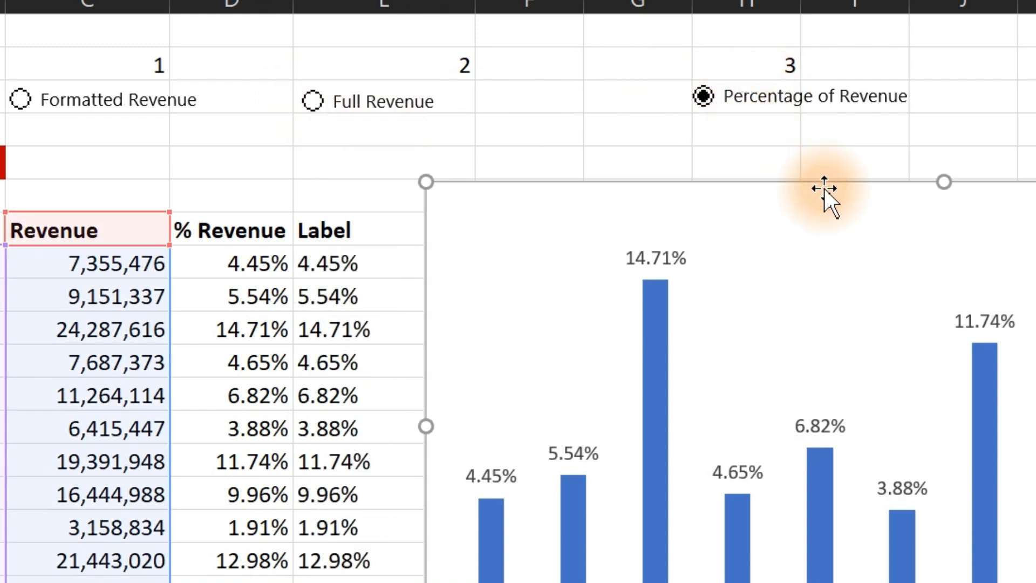
pyautogui.moveTo(824, 188); pyautogui.dragTo(837, 548)
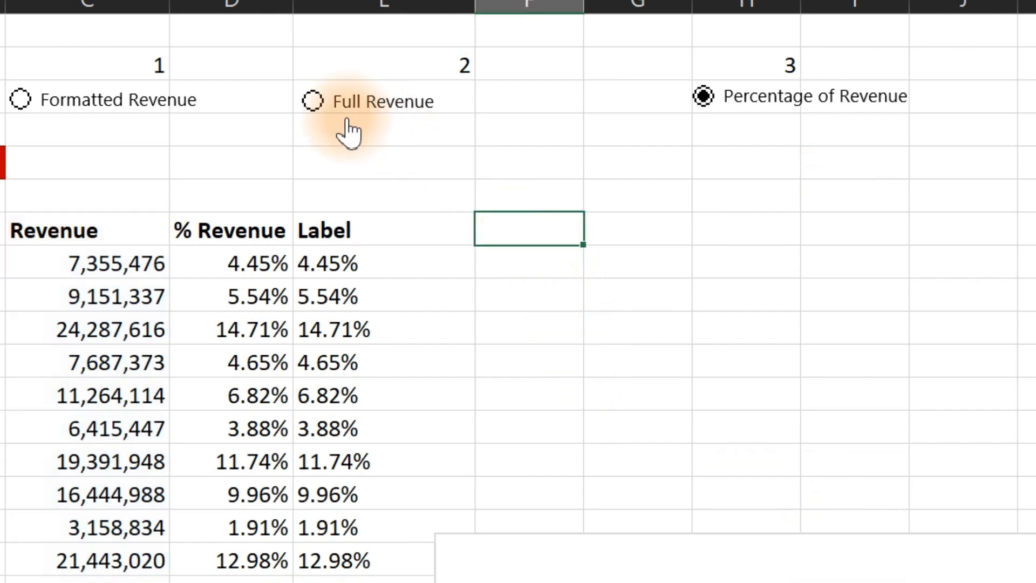
# - Set the chart labels to Full Revenue and open the Result sheet of the finished dashboard workbook
pyautogui.click(313, 101)
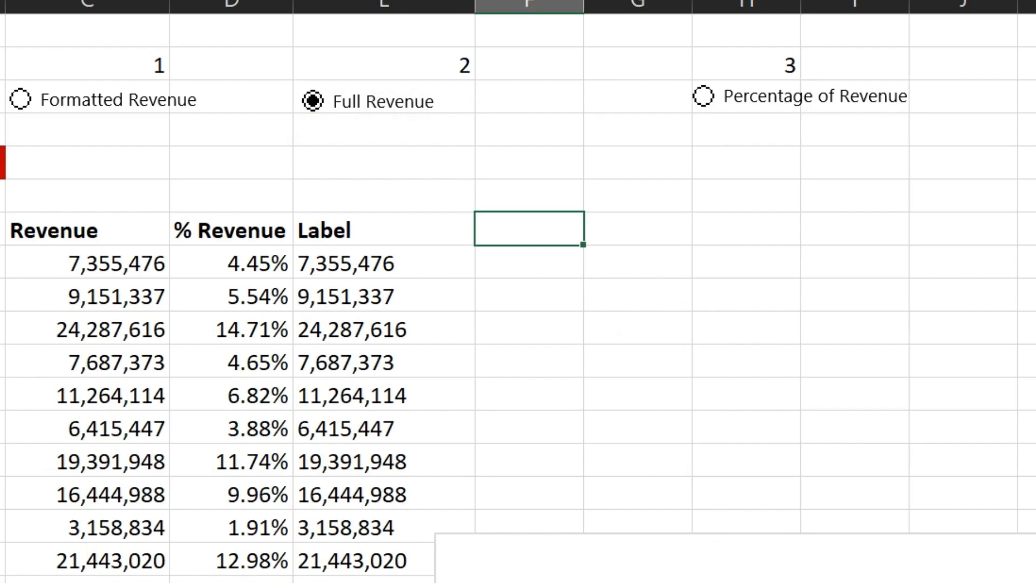
pyautogui.click(189, 572)
pyautogui.click(553, 304)
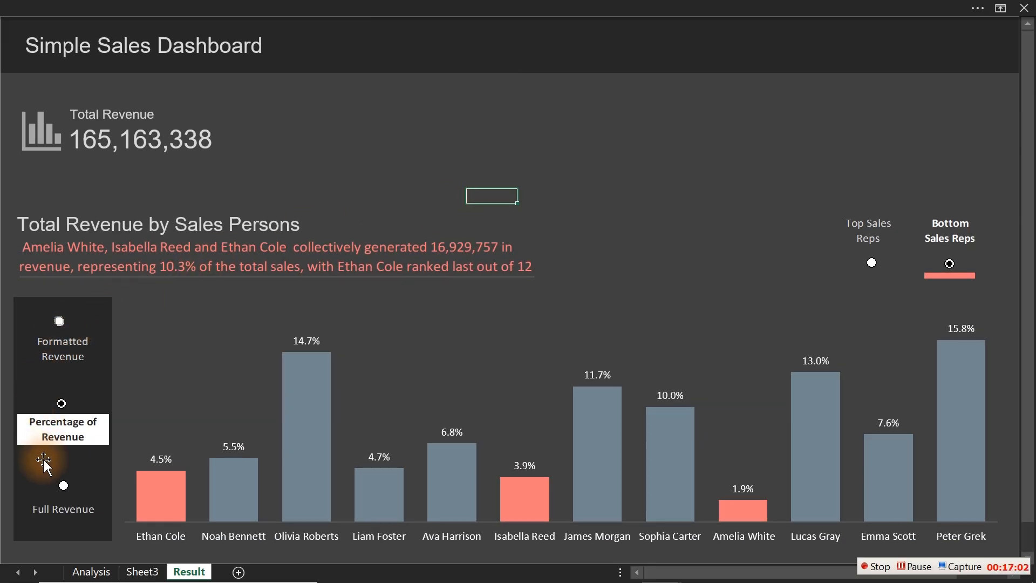
# - Compare the finished dashboard's chart labels under the Full Revenue, Percentage of Revenue and Formatted Revenue options
pyautogui.click(63, 486)
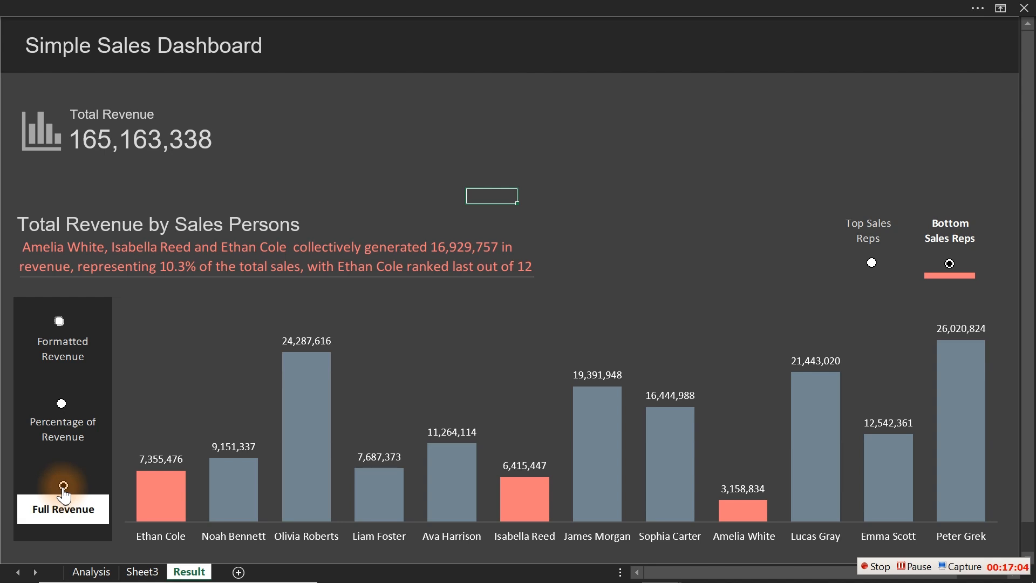
pyautogui.click(61, 403)
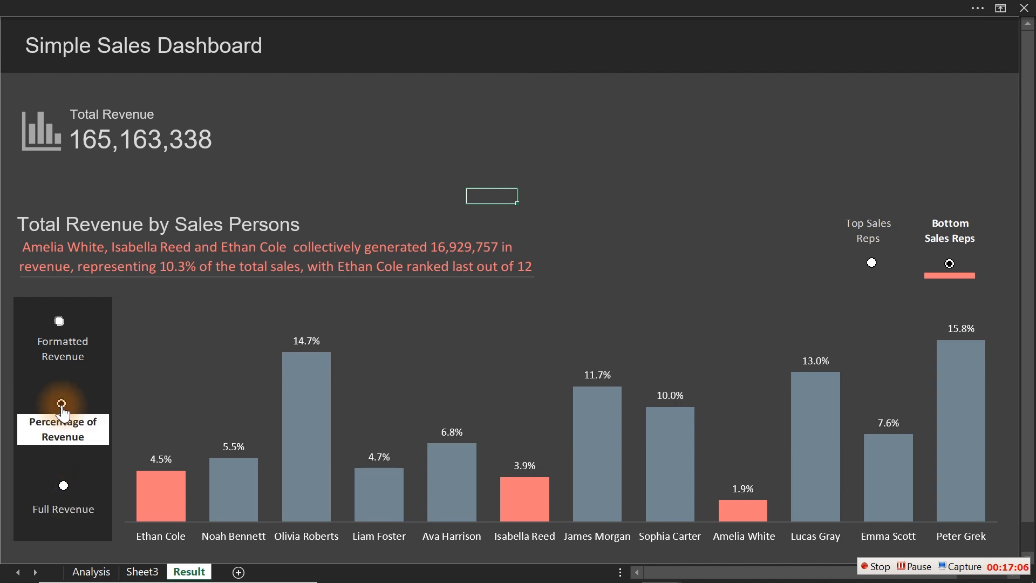
pyautogui.click(63, 488)
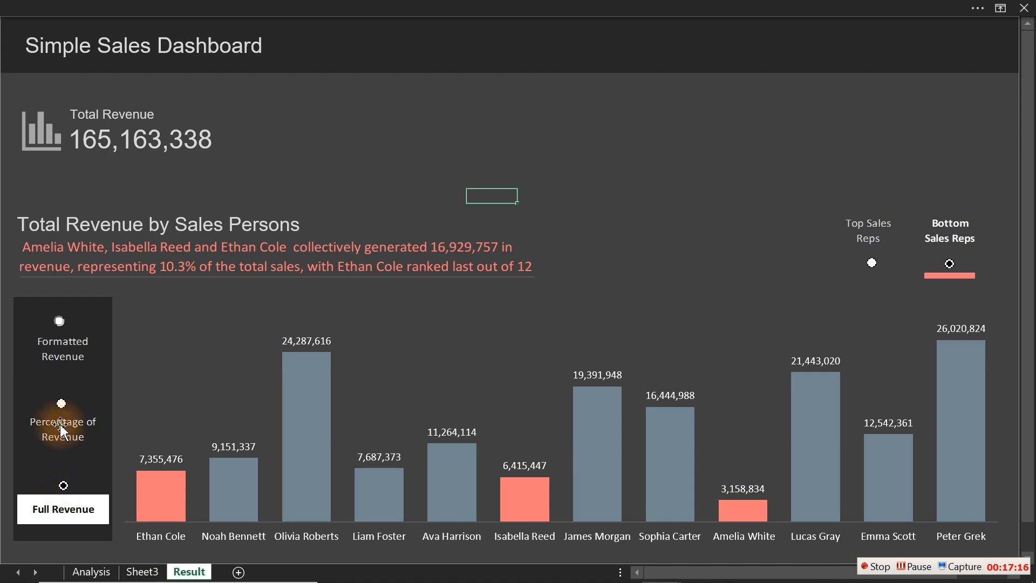
pyautogui.click(60, 321)
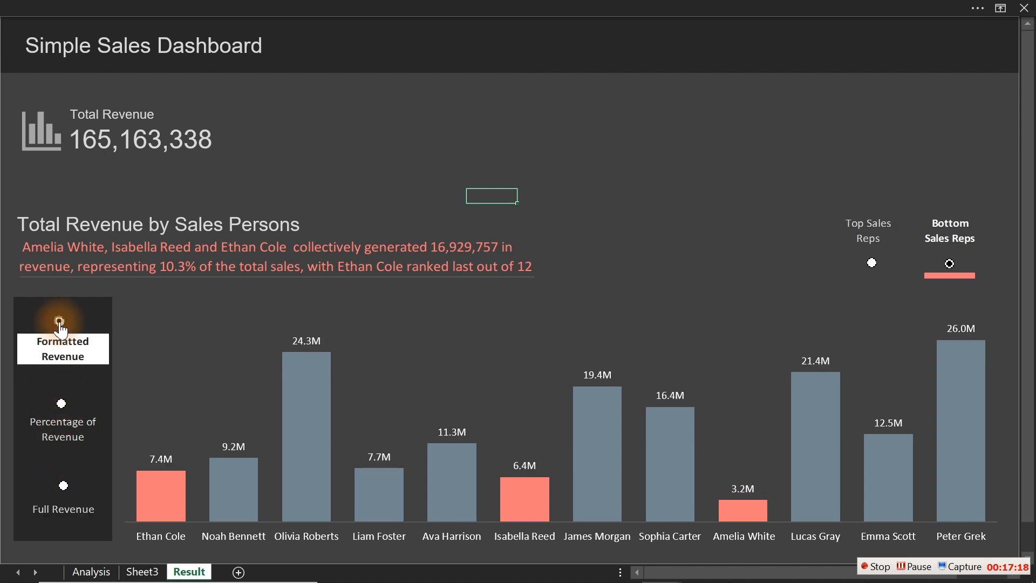
pyautogui.moveTo(293, 352)
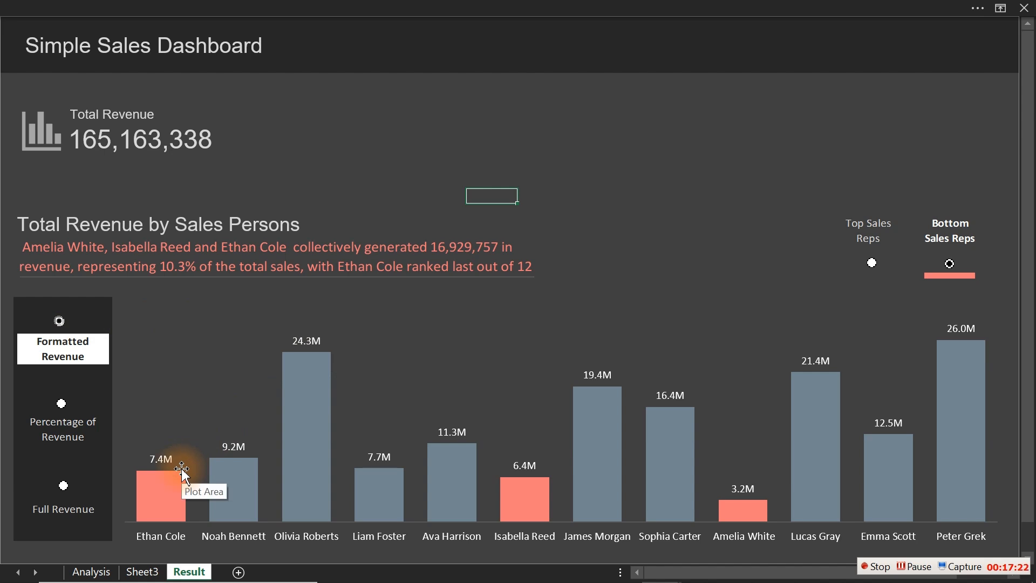
pyautogui.moveTo(249, 473)
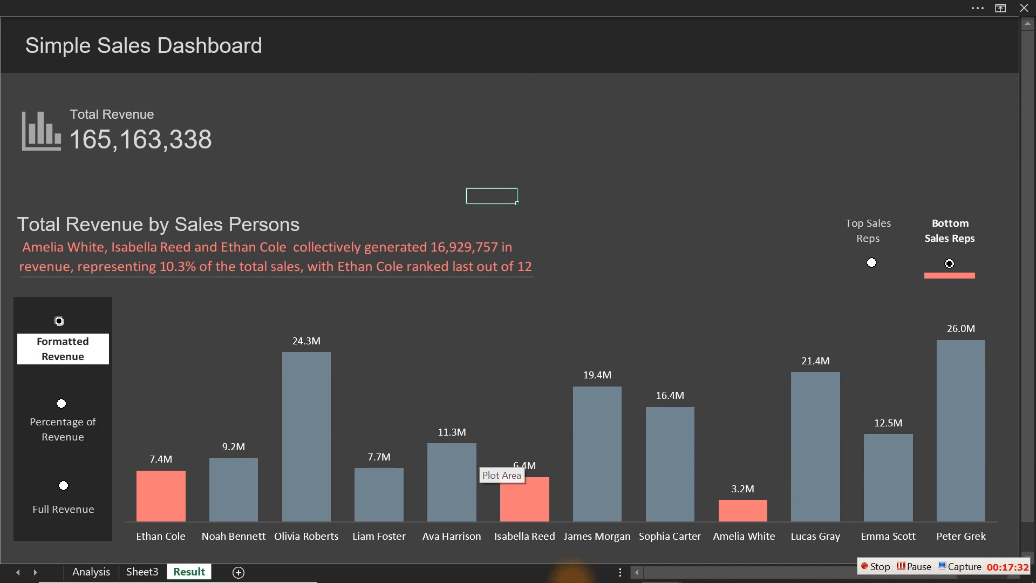
# - Return to the YouTube Tutorial workbook and move the chart further down and right, away from the Label column, then deselect it
pyautogui.moveTo(661, 565)
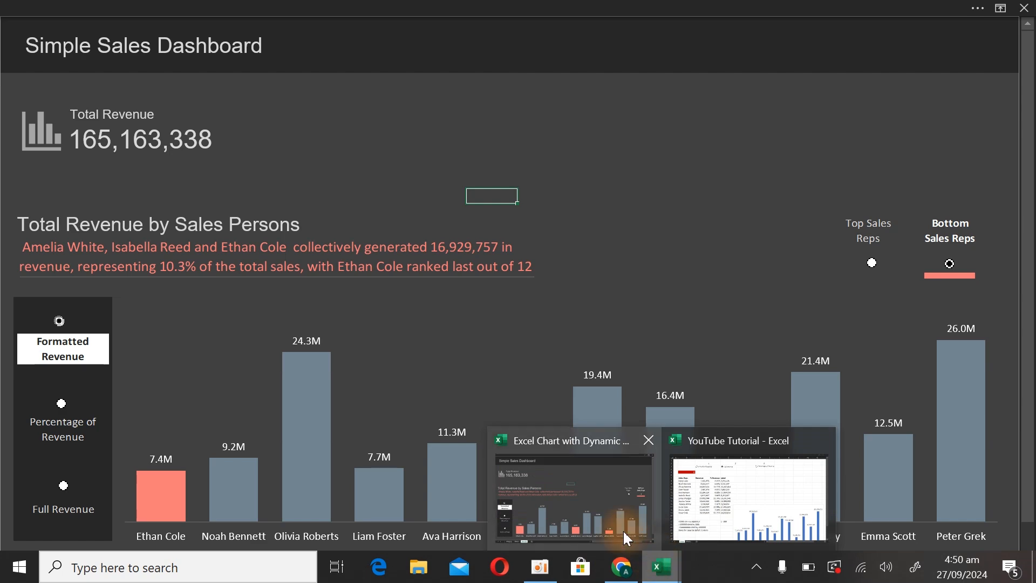
pyautogui.click(723, 505)
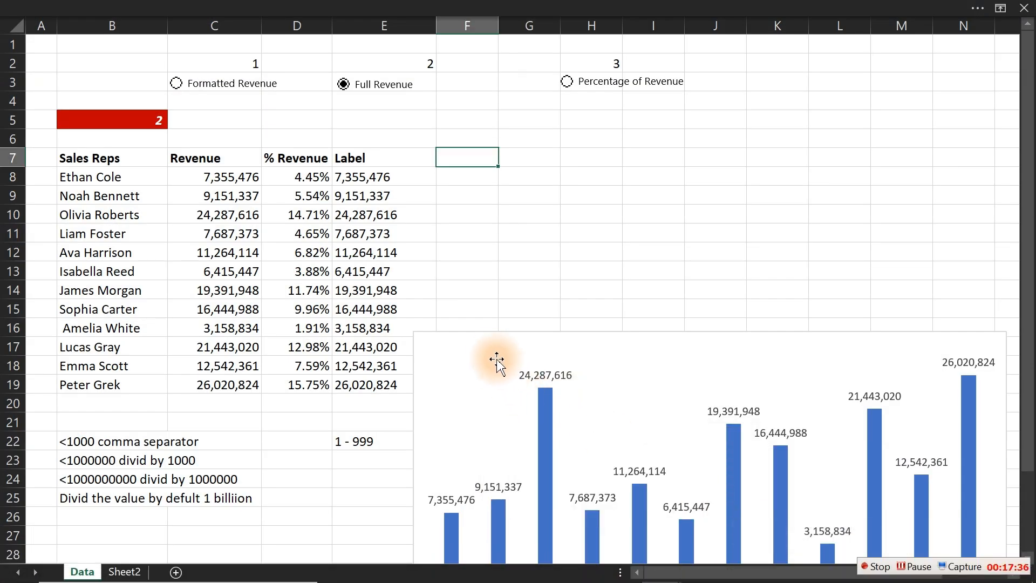
pyautogui.click(486, 334)
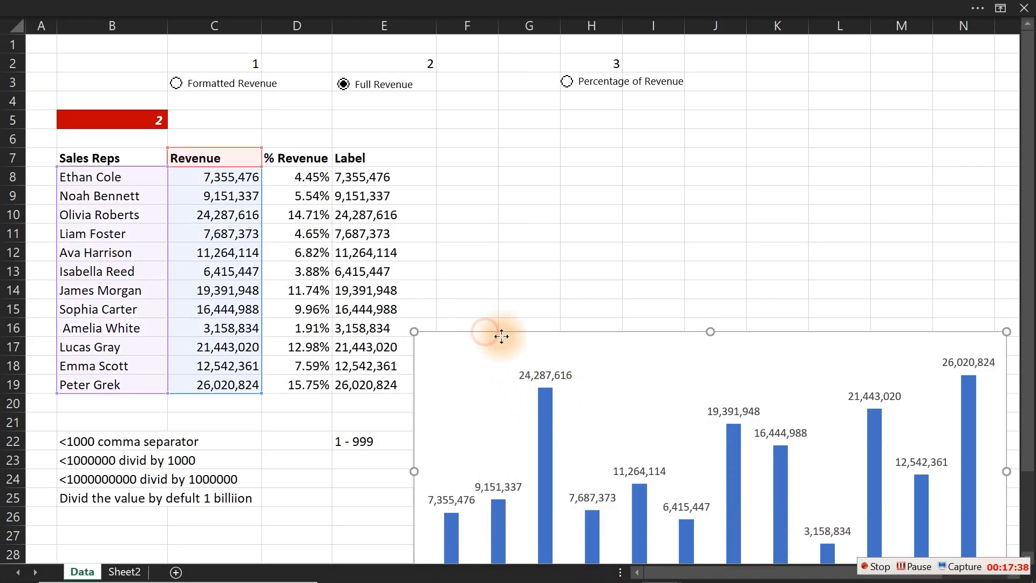
pyautogui.moveTo(486, 333); pyautogui.dragTo(662, 394)
pyautogui.doubleClick(370, 179)
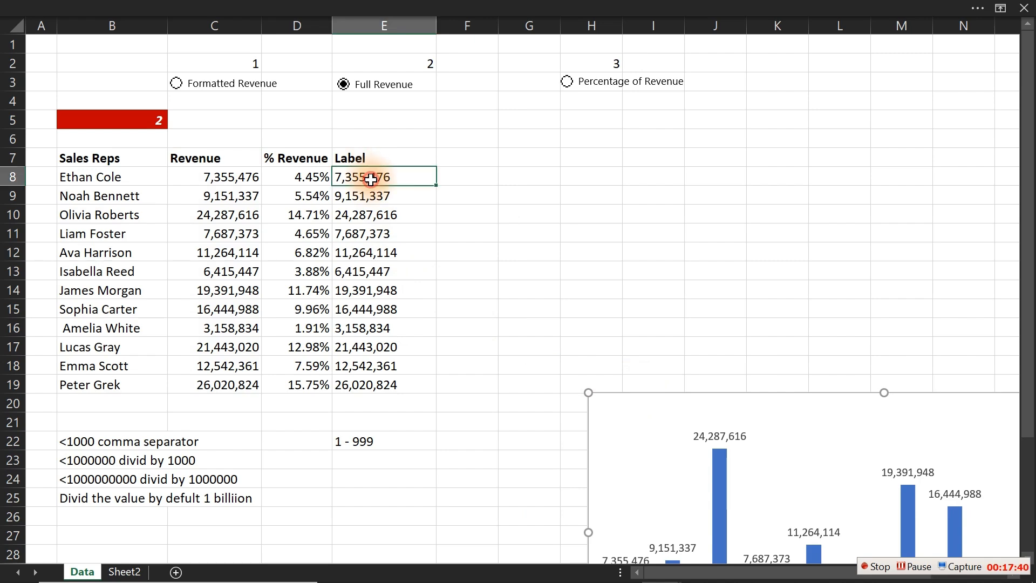
pyautogui.click(742, 175)
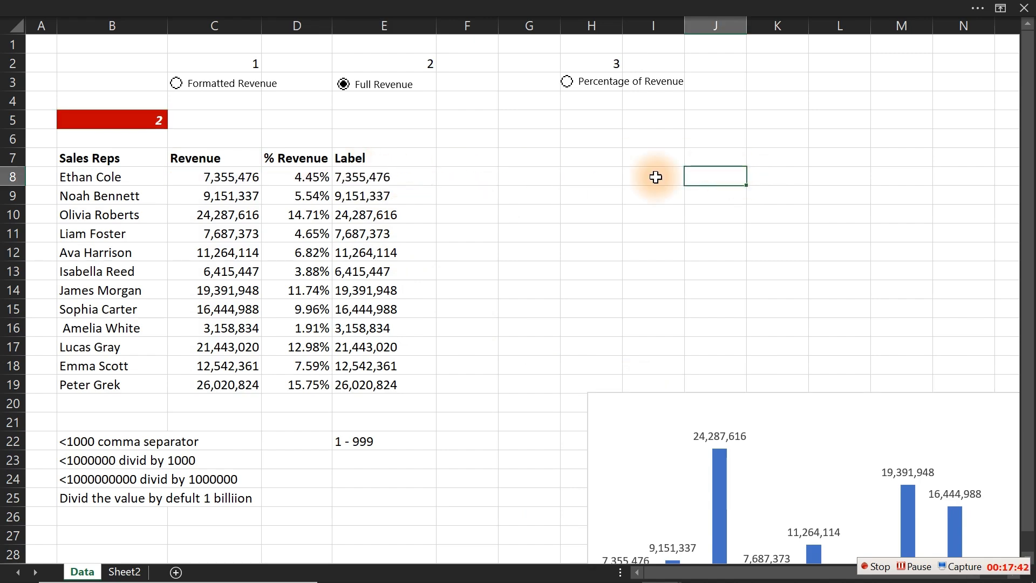
# - Reopen the Label formula in E8 and remove its empty-text fallback and closing brackets, ending it after TEXT(C8,"#,##"),
pyautogui.click(358, 175)
pyautogui.doubleClick(366, 177)
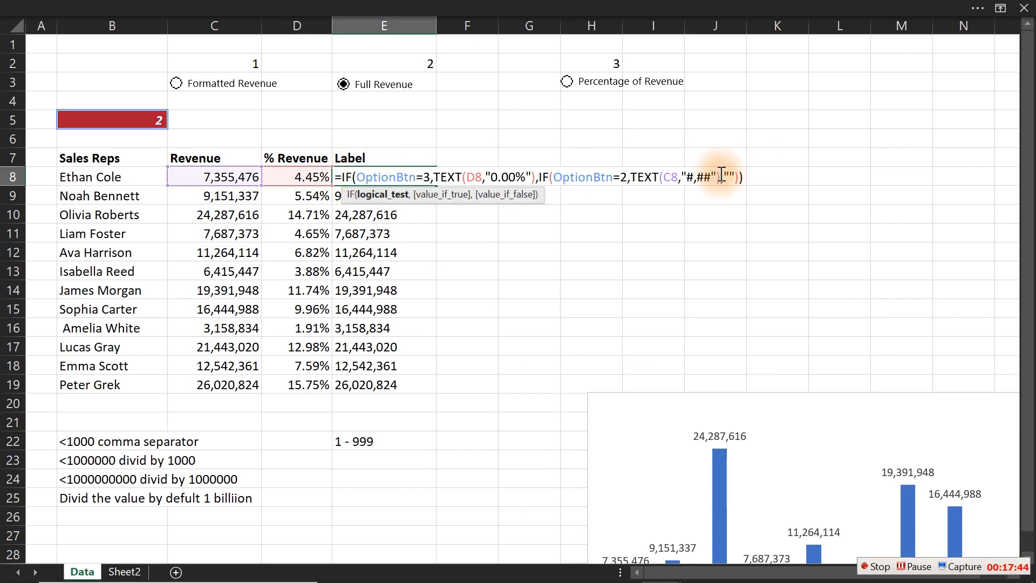
pyautogui.moveTo(718, 176); pyautogui.dragTo(745, 177)
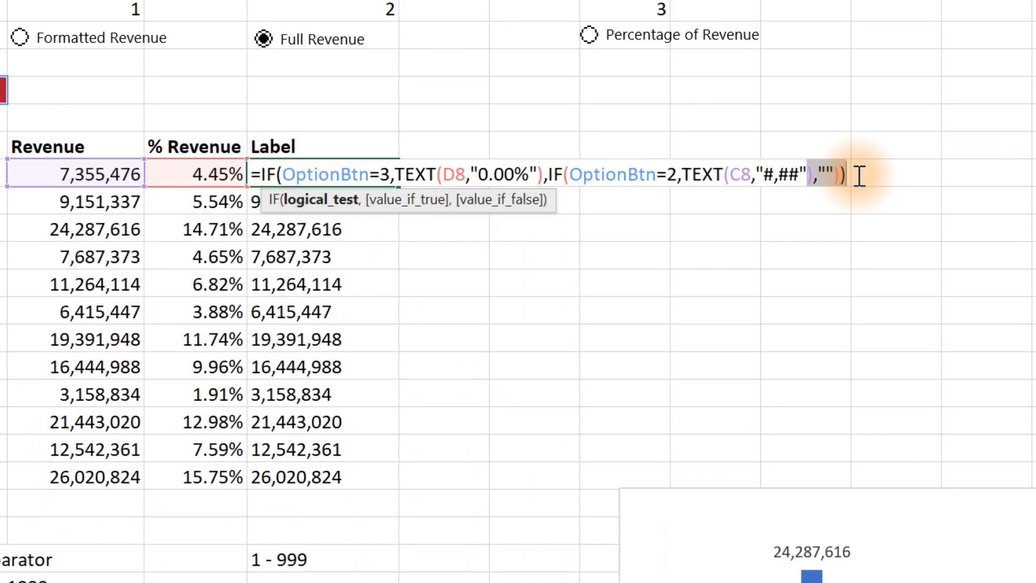
pyautogui.press('Delete')
pyautogui.write('),')
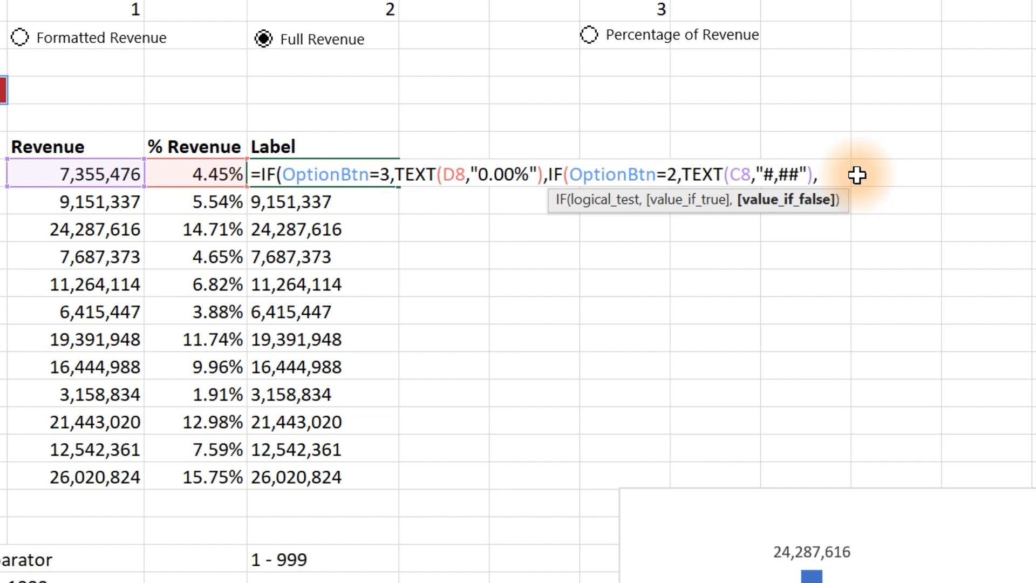
# - Start a SWITCH function with TRUE as its expression as the inner IF's false result in E8
pyautogui.write('sw')
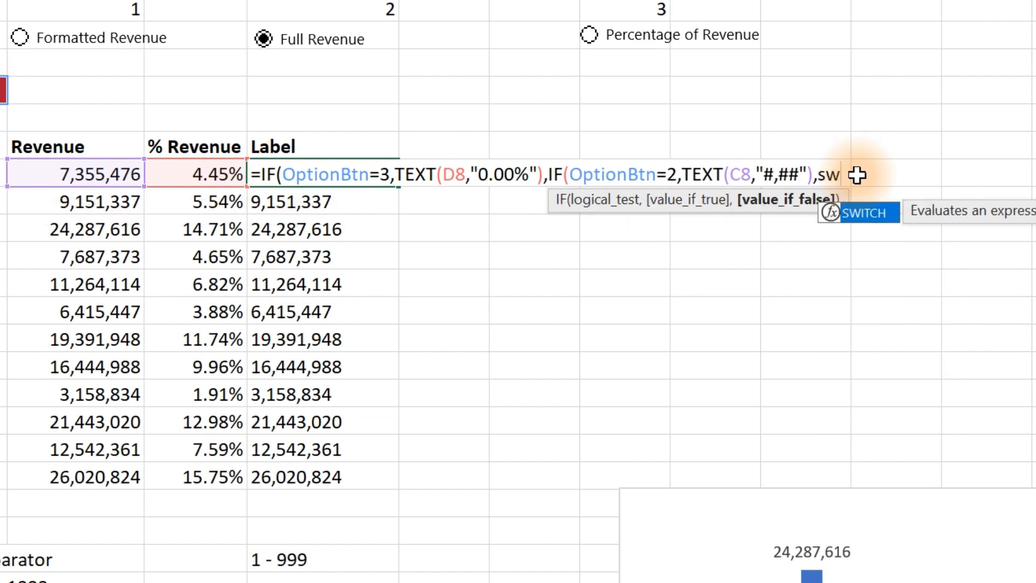
pyautogui.press('Tab')
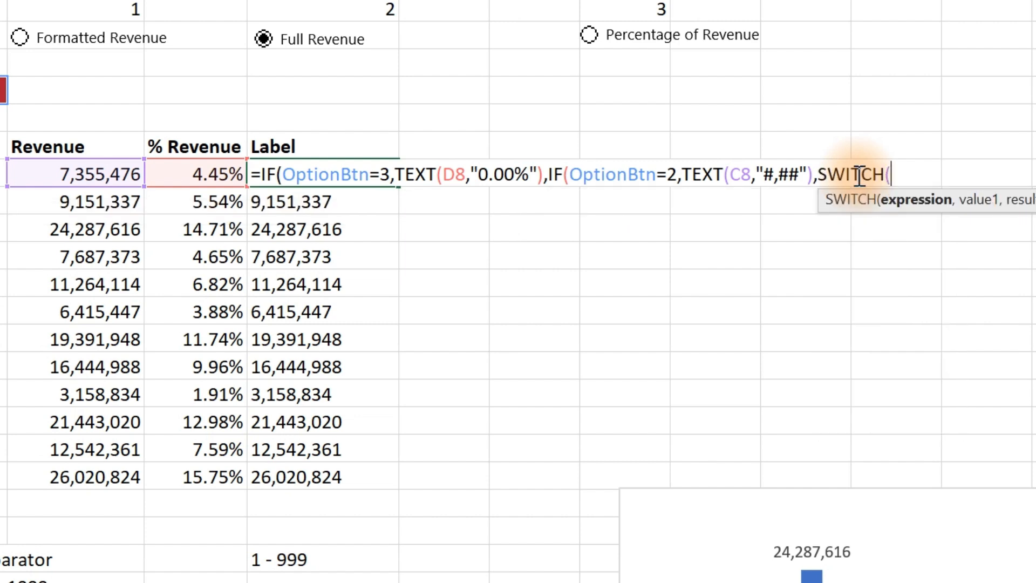
pyautogui.write('tru')
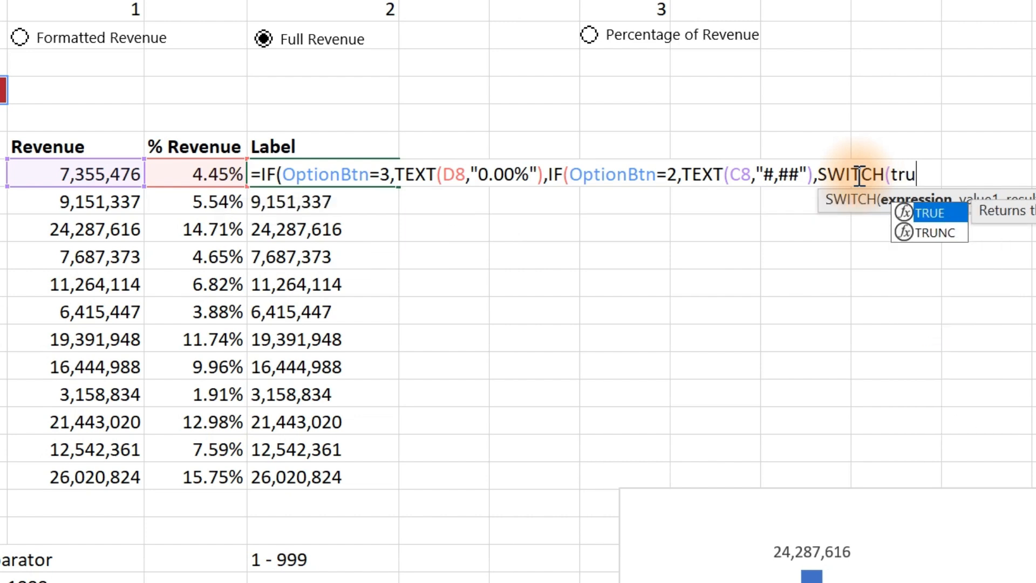
pyautogui.press('Tab')
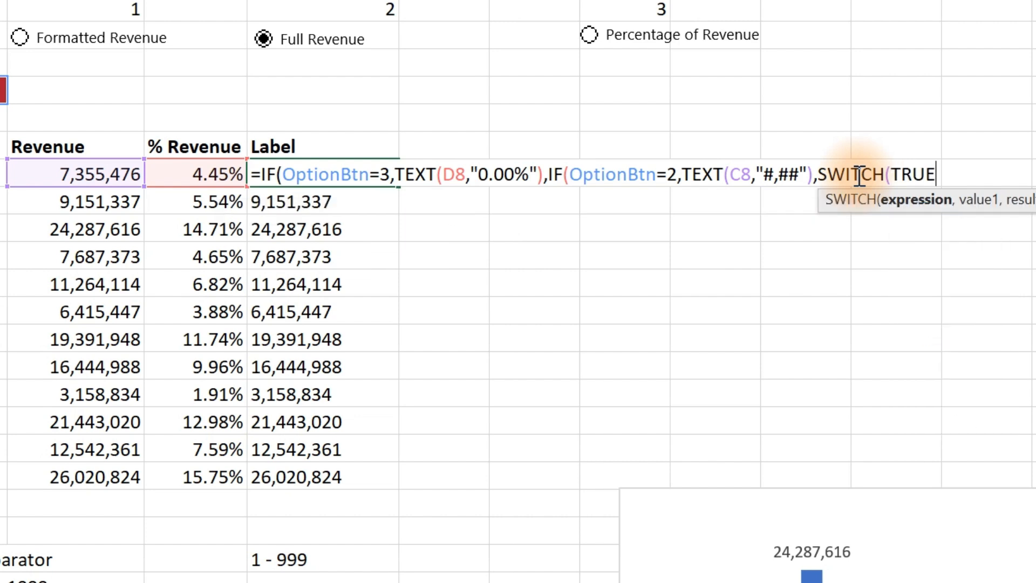
pyautogui.write(',')
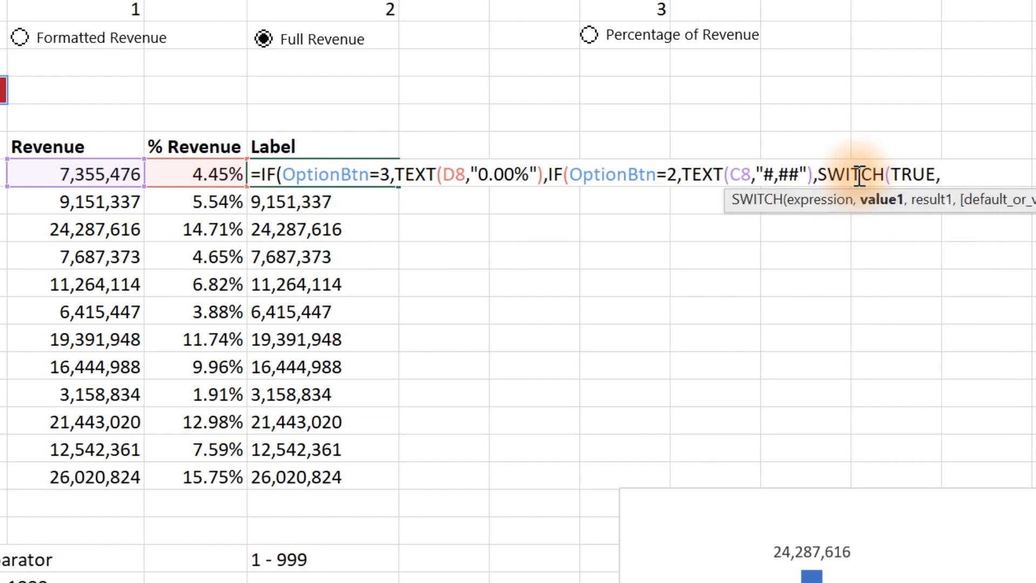
pyautogui.press('BackSpace')
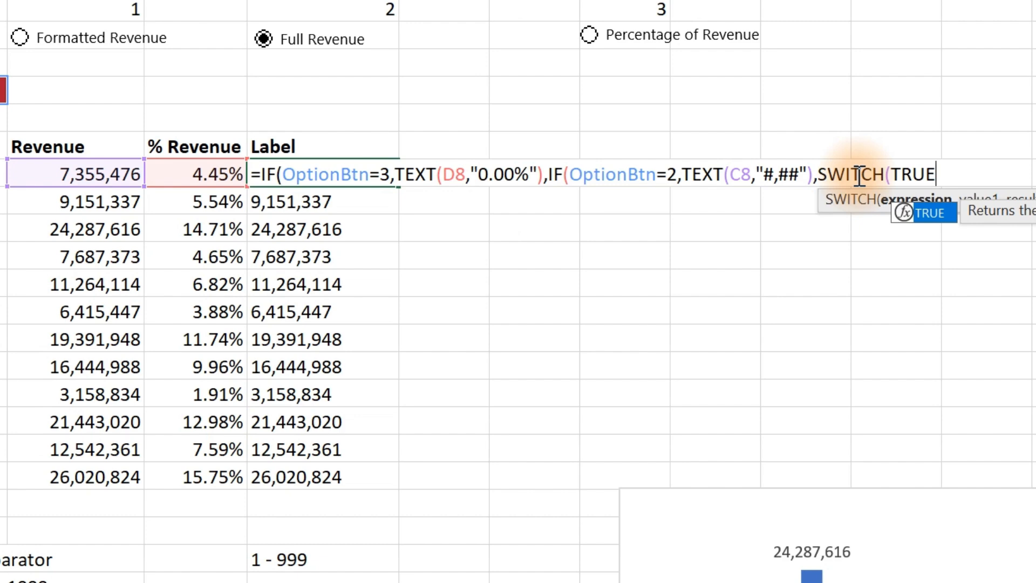
pyautogui.press('Escape')
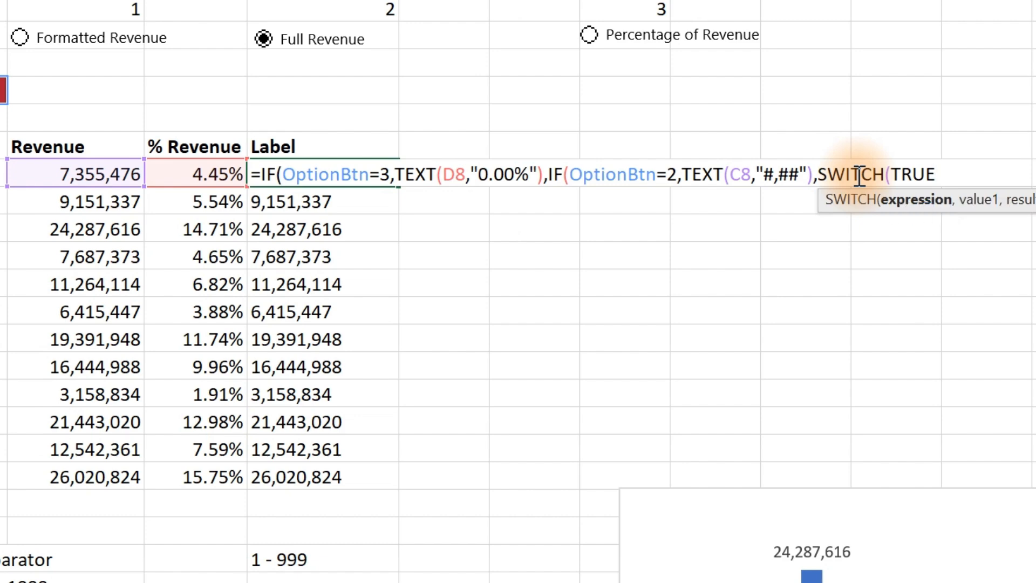
pyautogui.write(',')
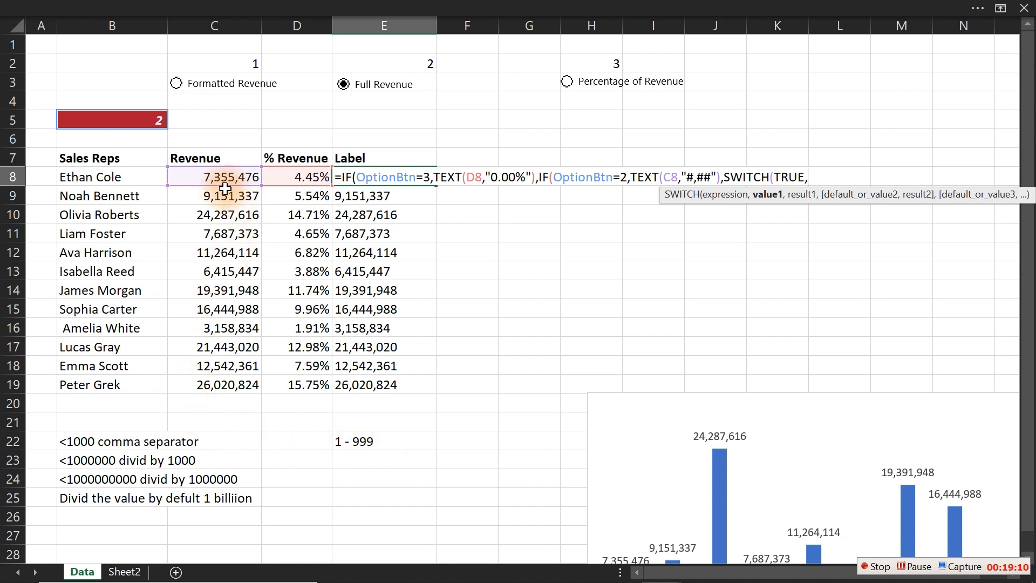
# - Add the first SWITCH case to the E8 formula: C8<1000 returns TEXT(C8,"#,##")
pyautogui.click(210, 175)
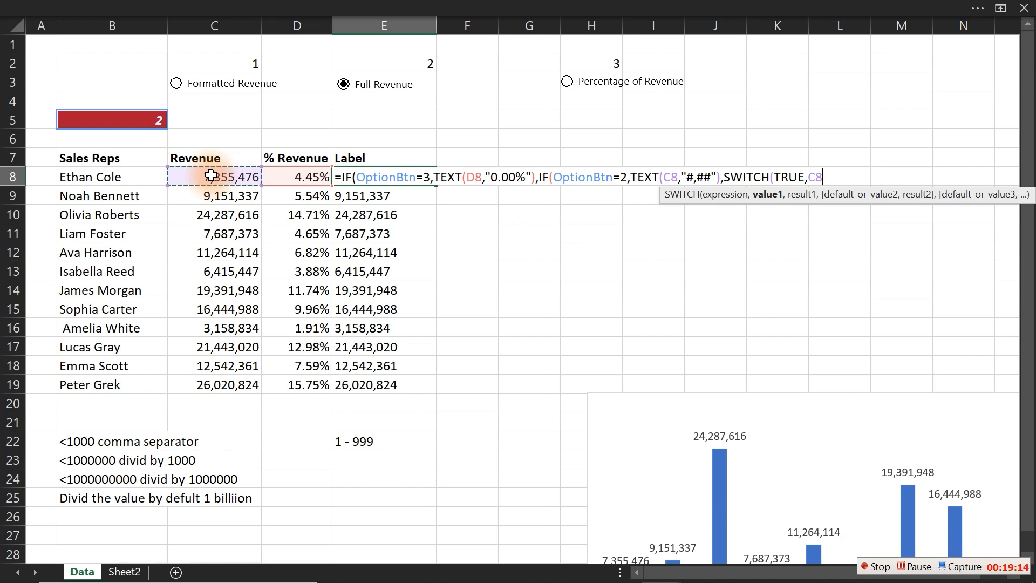
pyautogui.write('<1000')
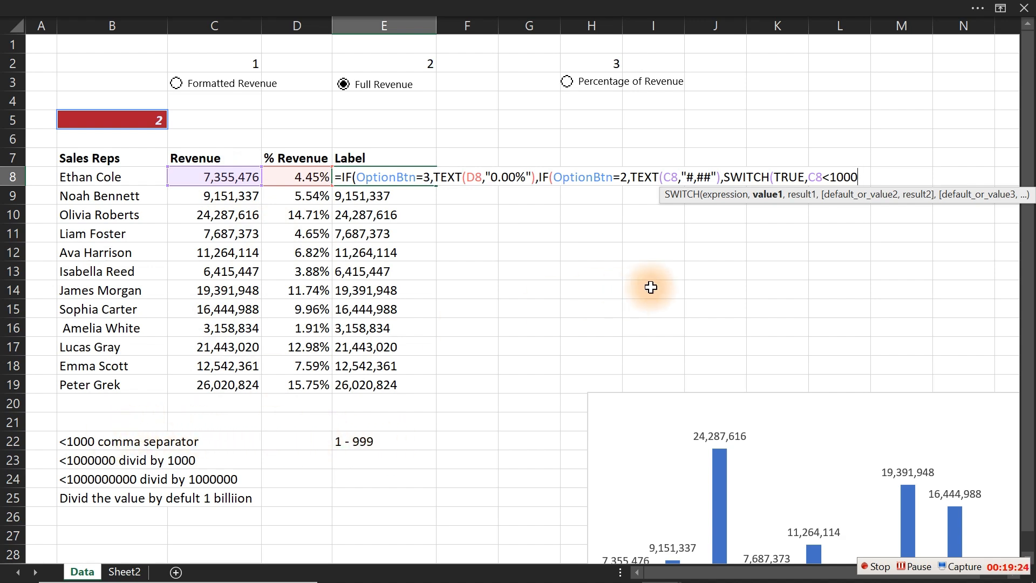
pyautogui.write(',')
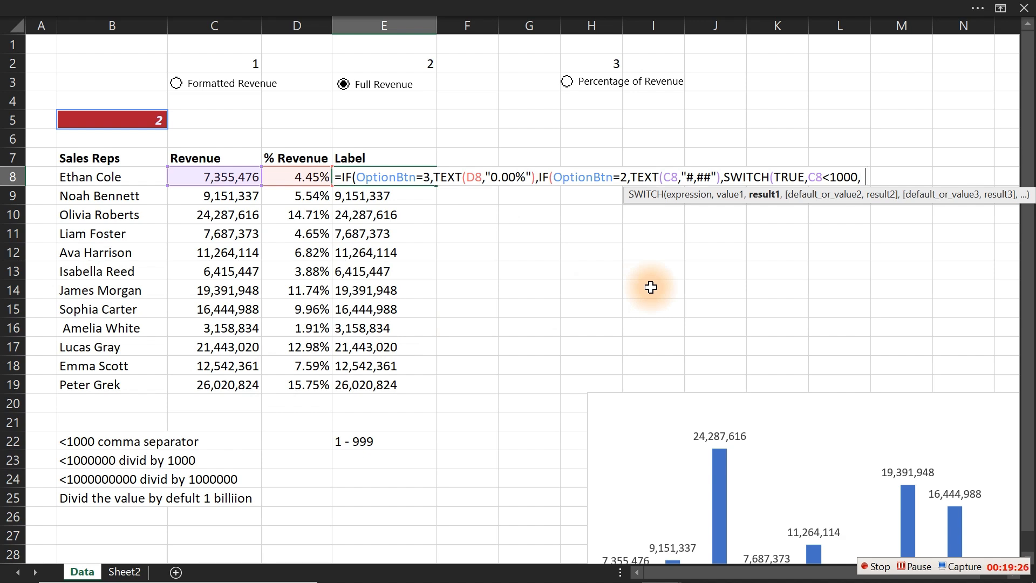
pyautogui.write('tex')
pyautogui.press('Tab')
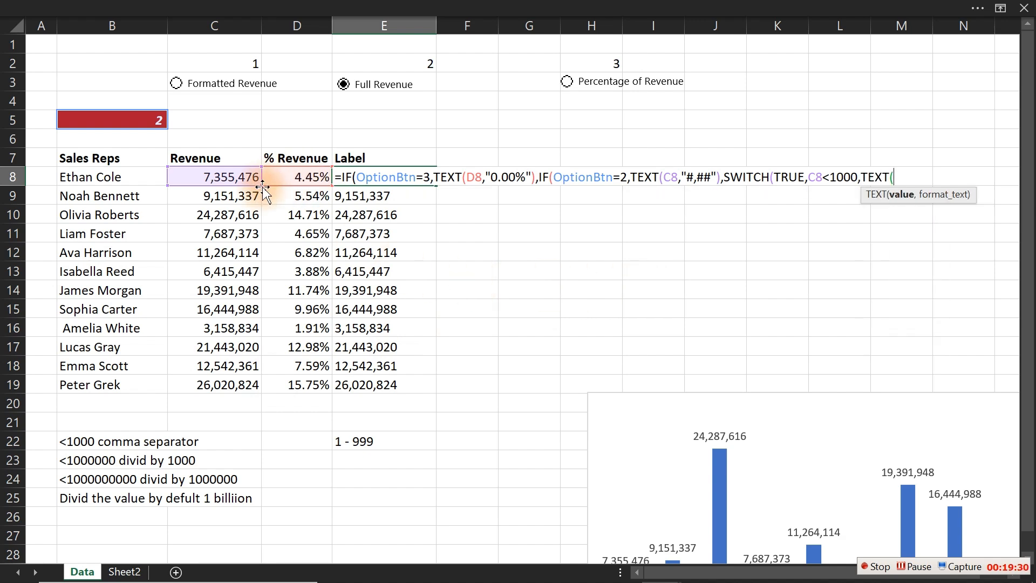
pyautogui.click(230, 181)
pyautogui.write(',')
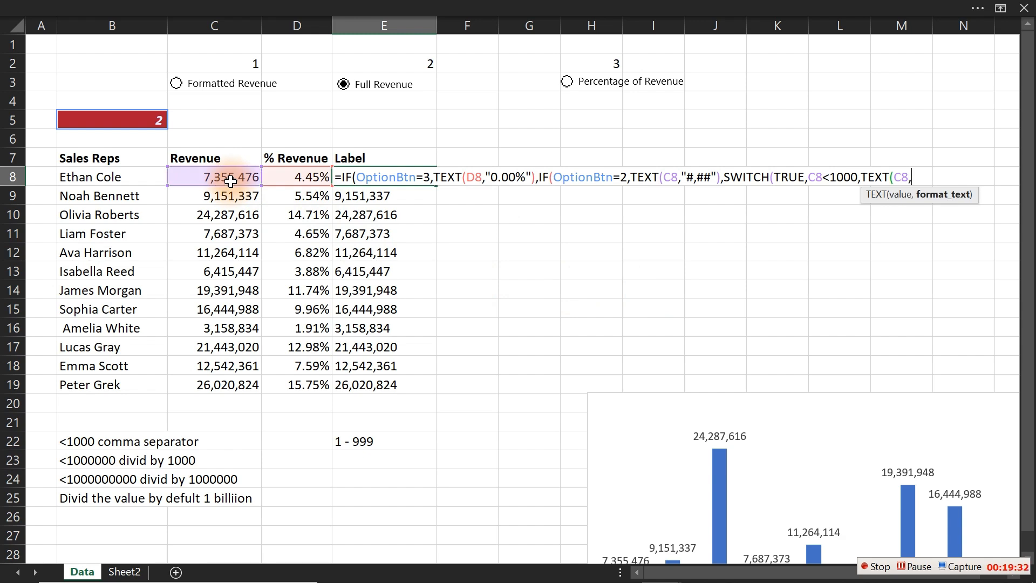
pyautogui.write('"#,##")')
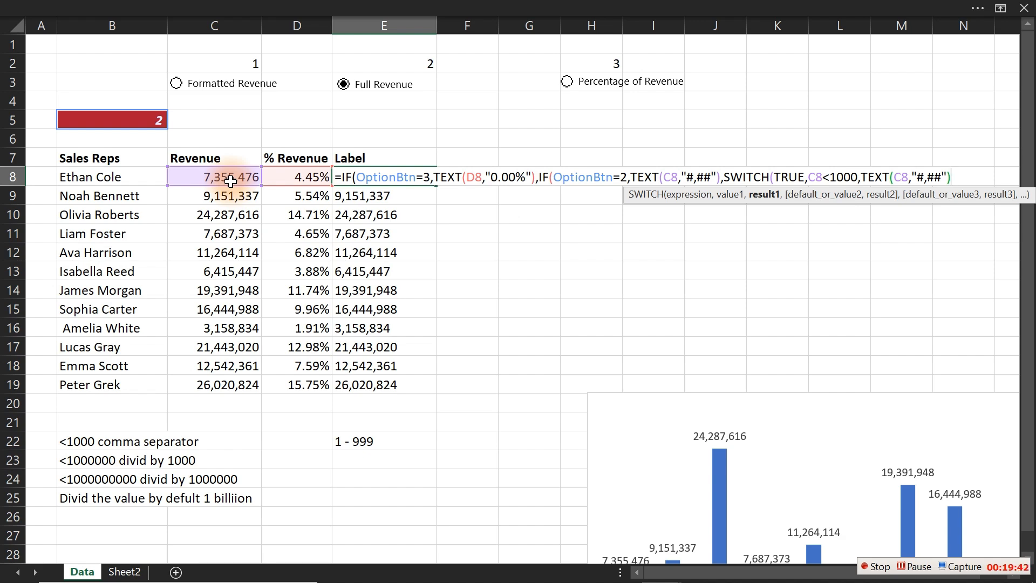
pyautogui.write(',')
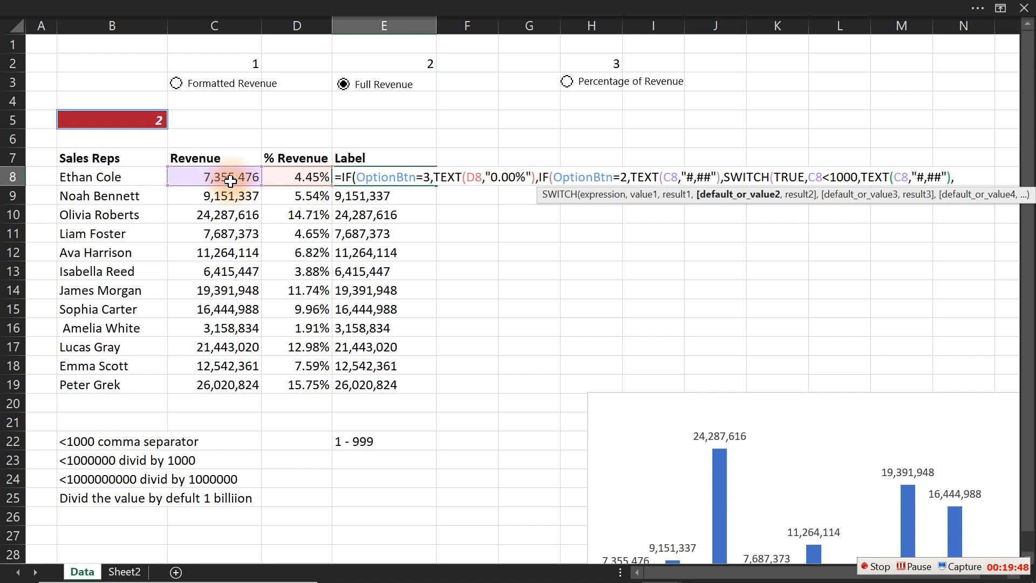
# - Add a second SWITCH case to the E8 formula: C8<1000000 returns TEXT(C8/1000,"0.0")&"K"
pyautogui.click(199, 179)
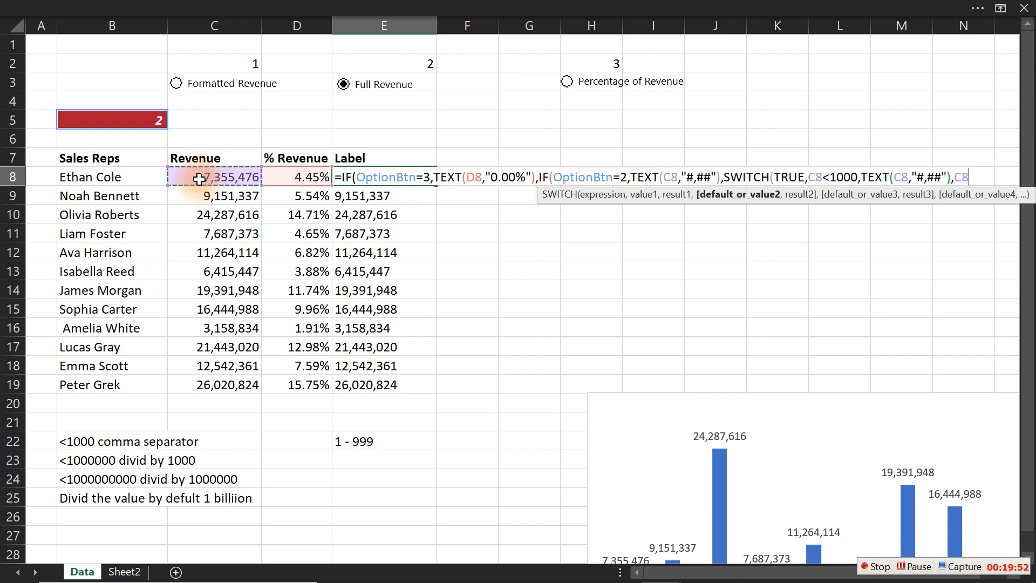
pyautogui.write('<1000000')
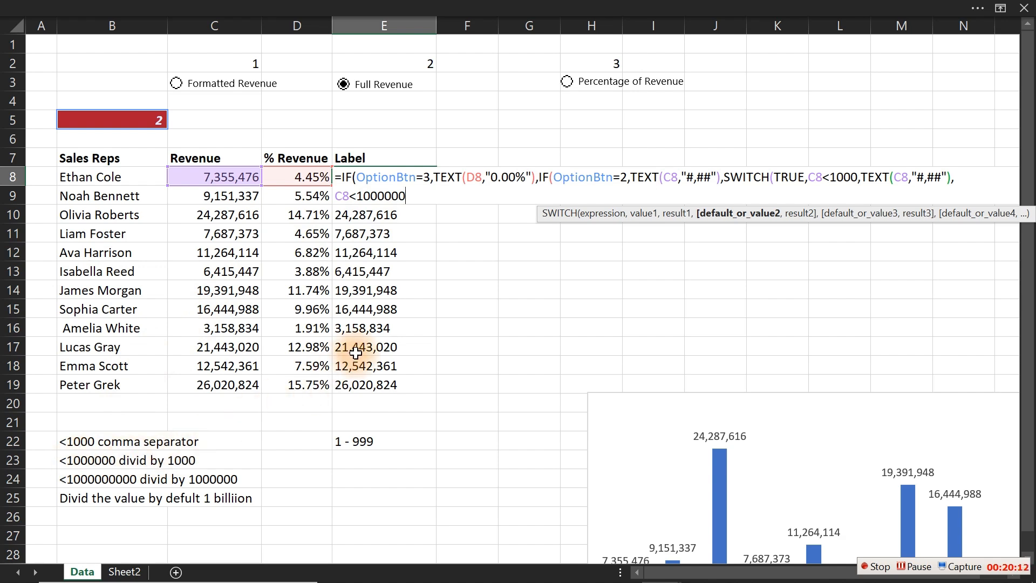
pyautogui.write(',')
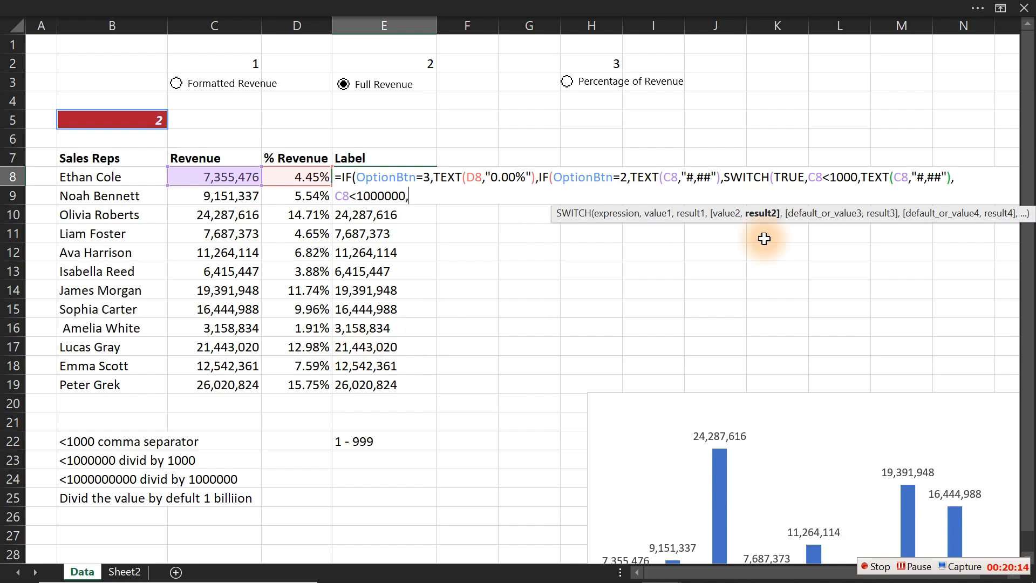
pyautogui.write('te')
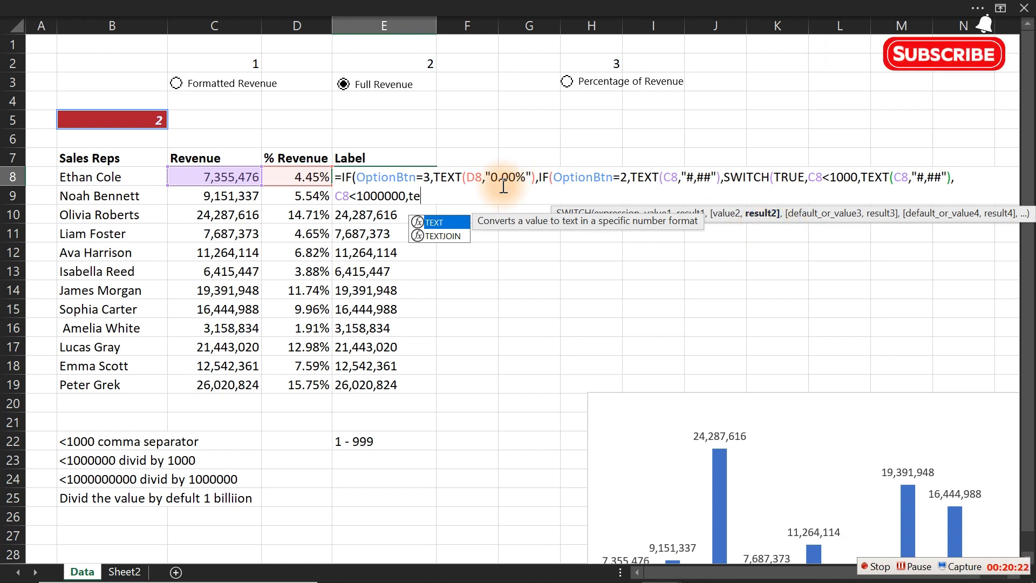
pyautogui.press('Tab')
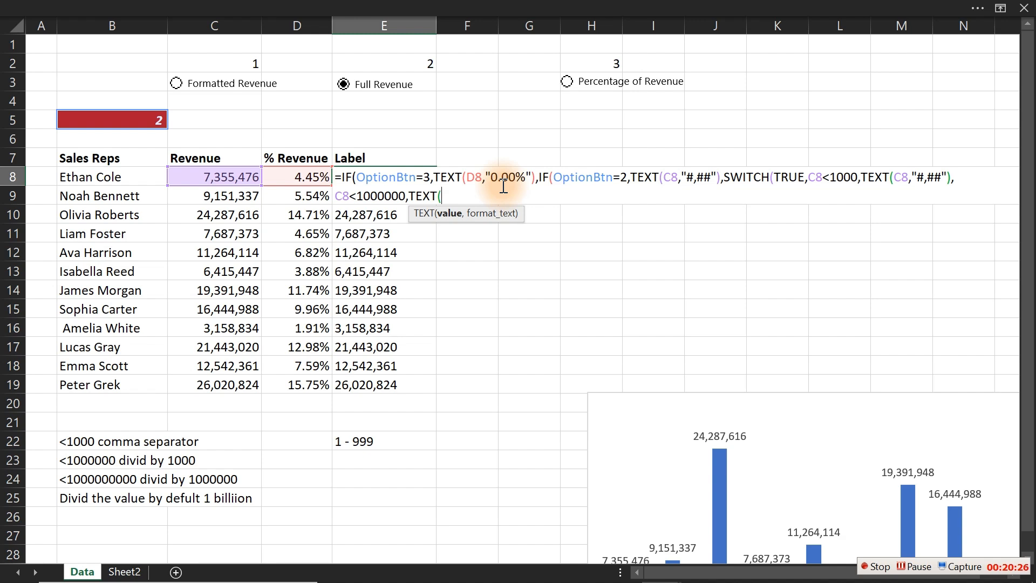
pyautogui.click(222, 180)
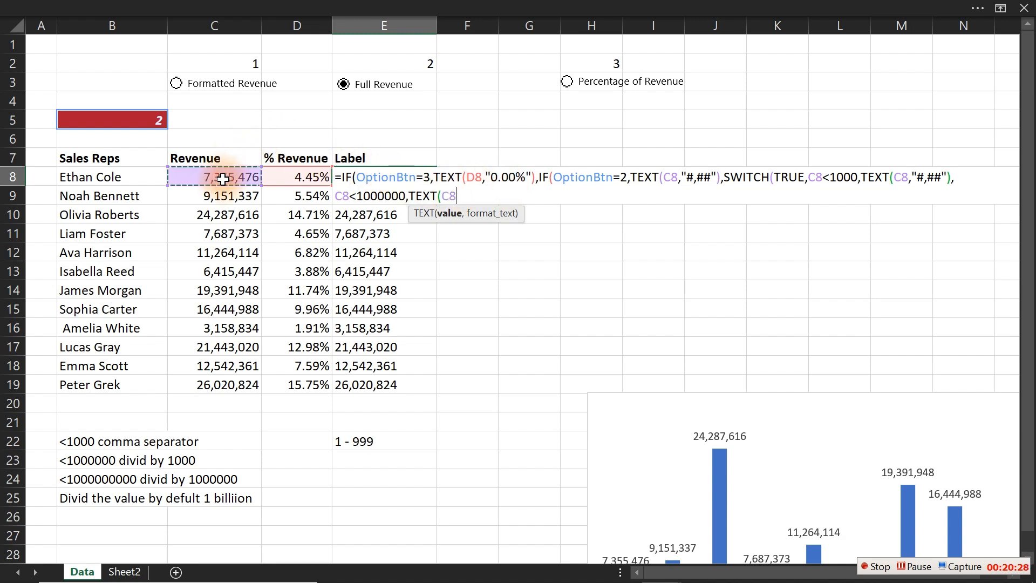
pyautogui.write('/1000')
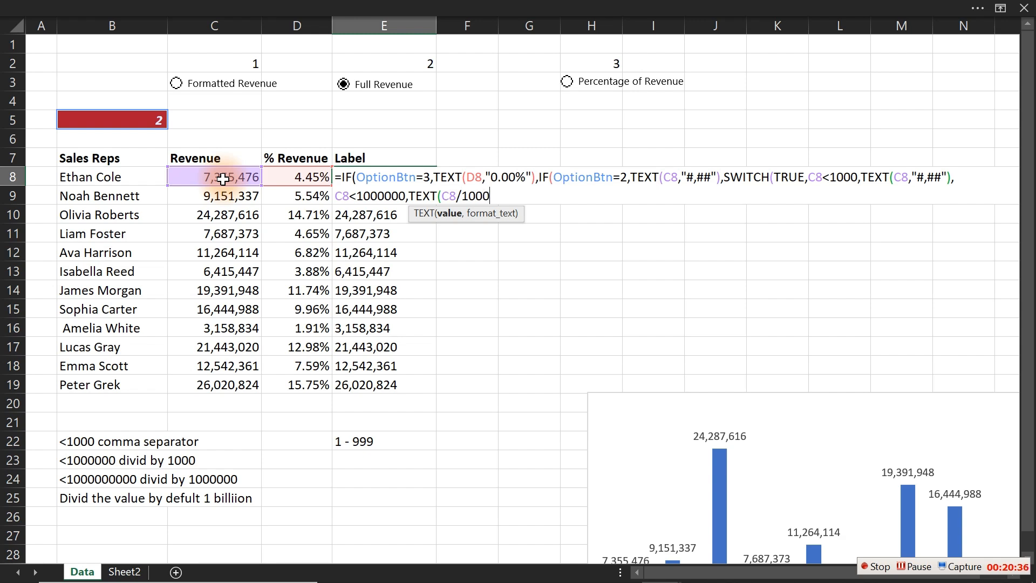
pyautogui.write(',')
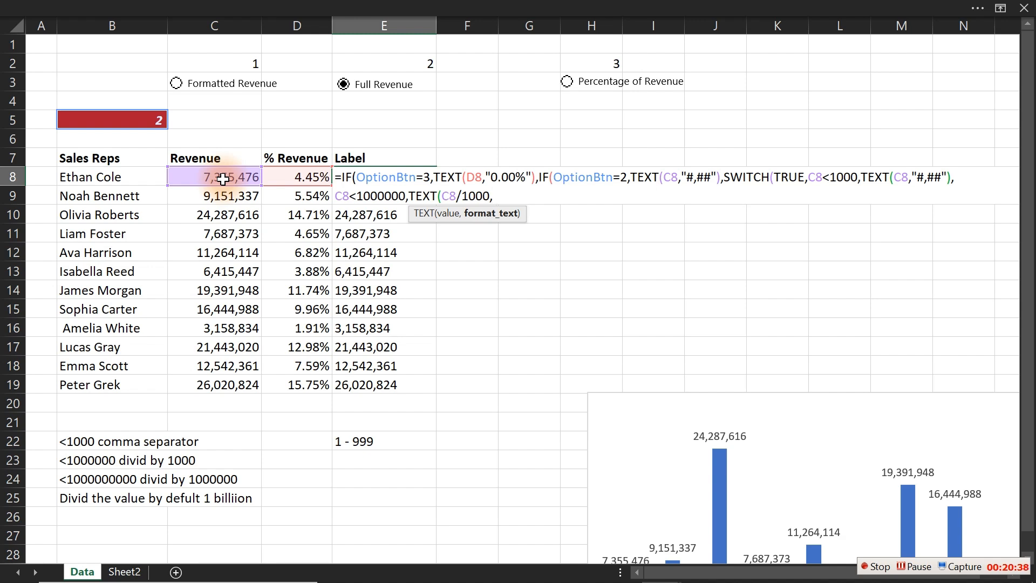
pyautogui.write('"')
pyautogui.write('0.0")')
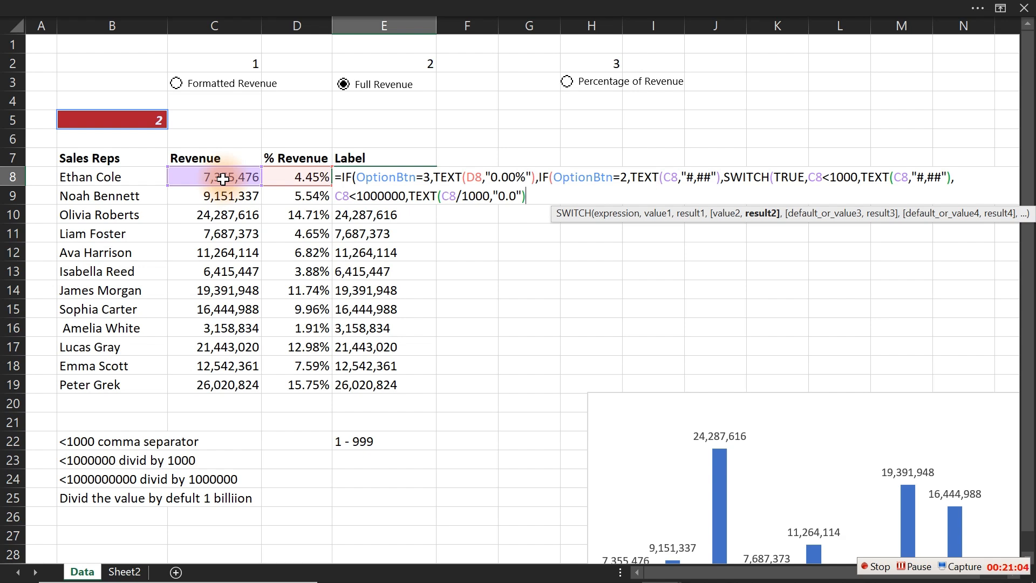
pyautogui.write('&"K",')
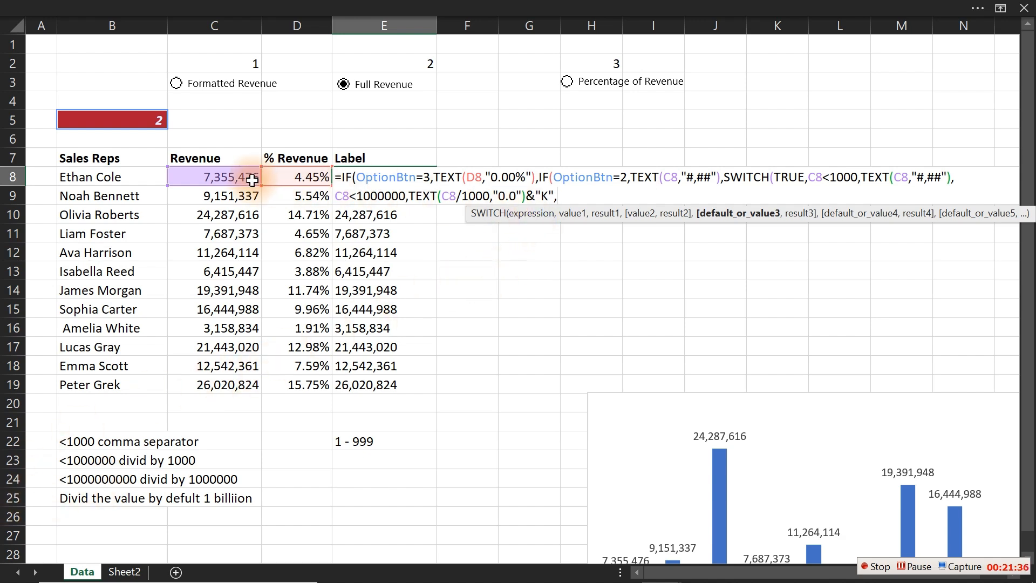
pyautogui.click(236, 180)
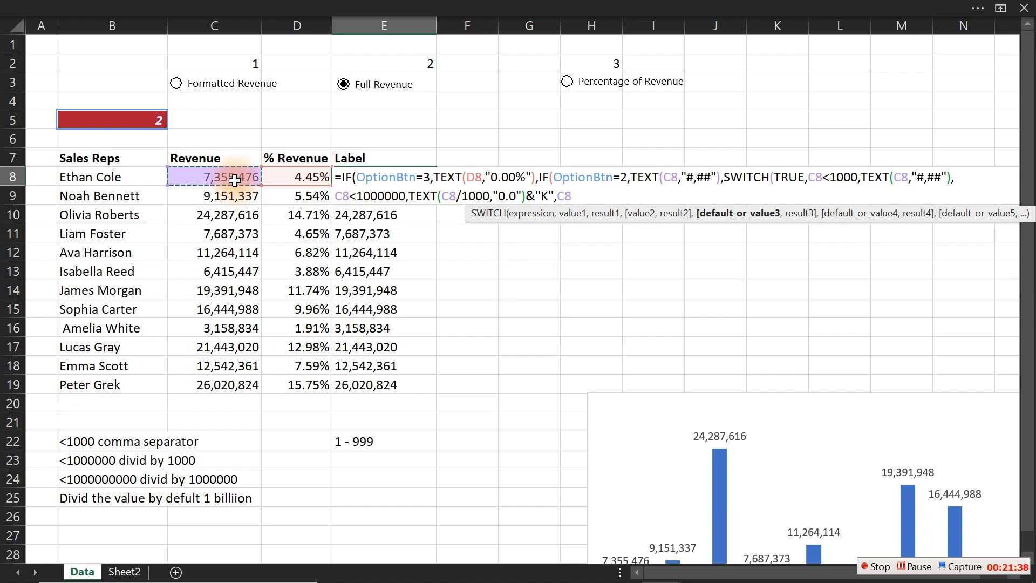
pyautogui.write('<1000000')
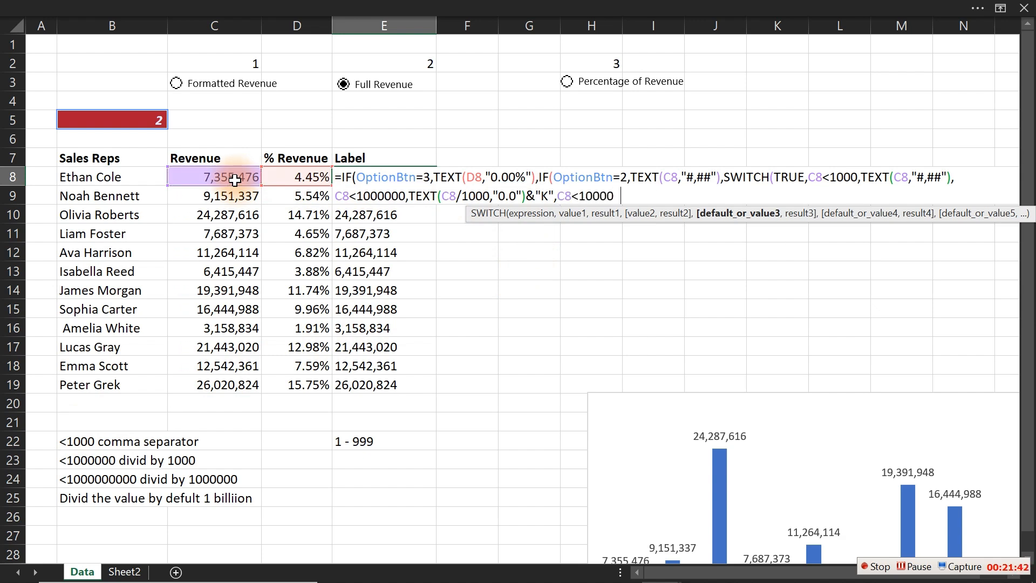
pyautogui.write('000')
pyautogui.write(',tex')
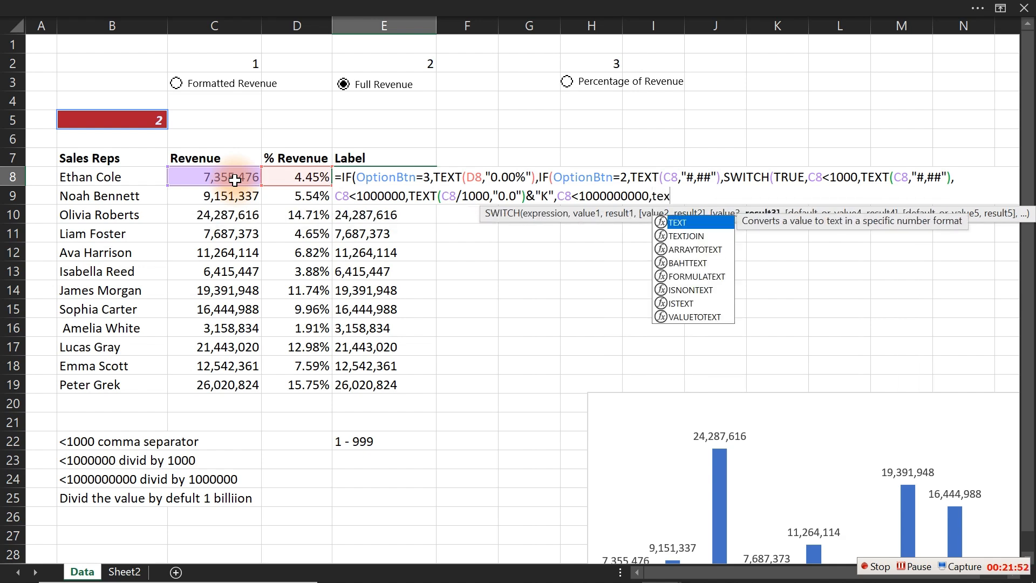
pyautogui.press('Tab')
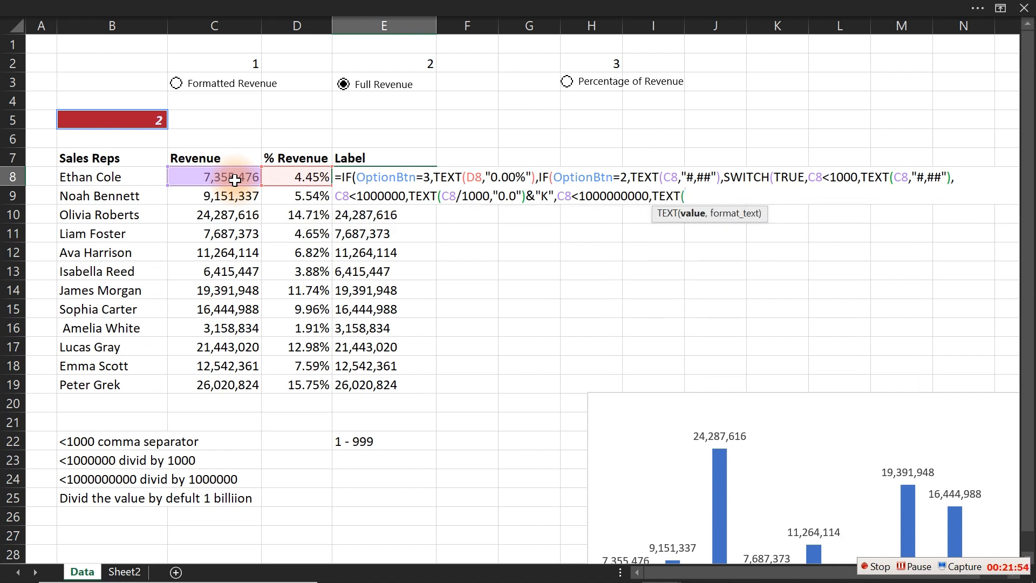
pyautogui.click(234, 180)
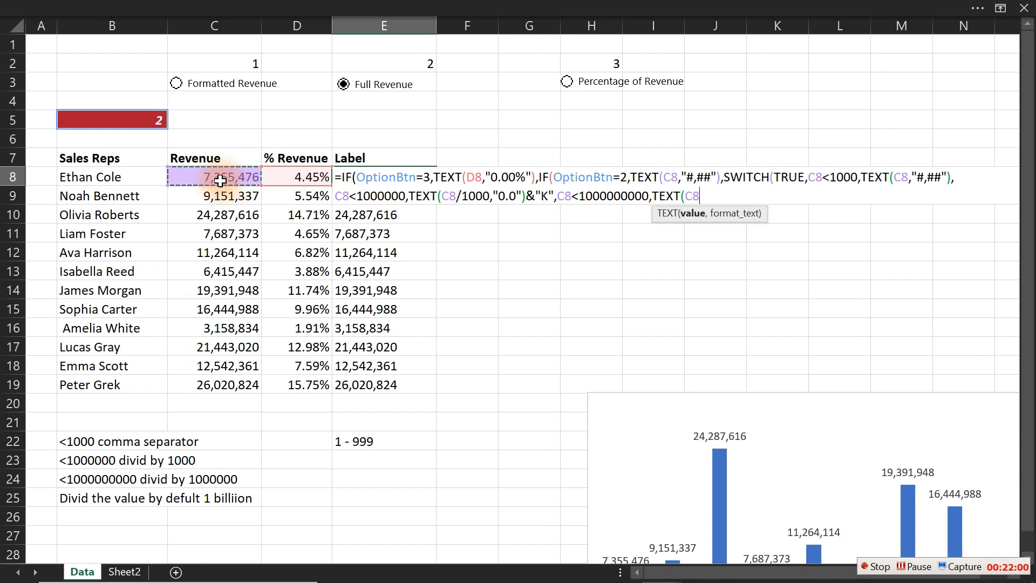
pyautogui.write('/1000000')
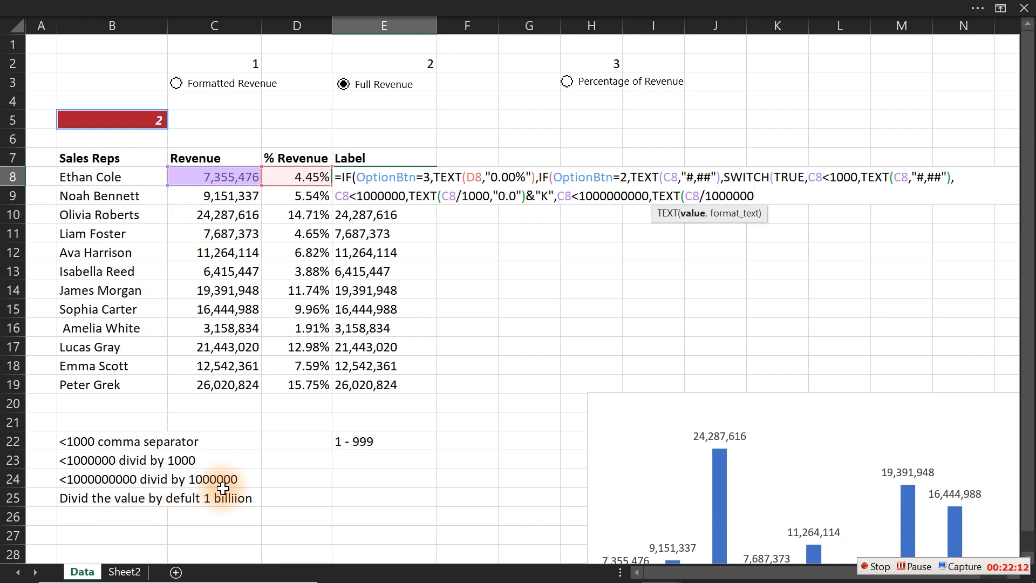
pyautogui.write(',')
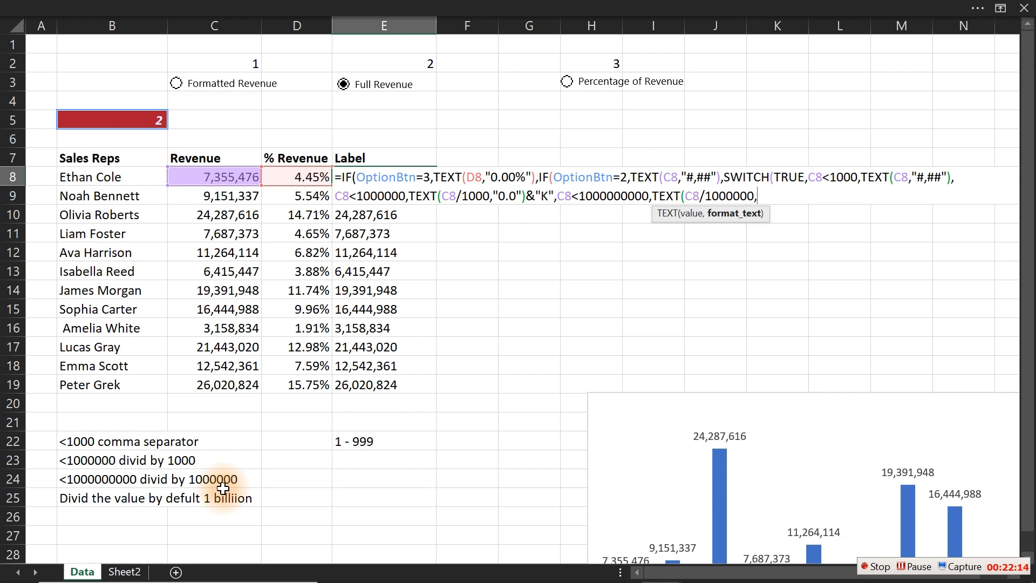
pyautogui.write('"0.0")&')
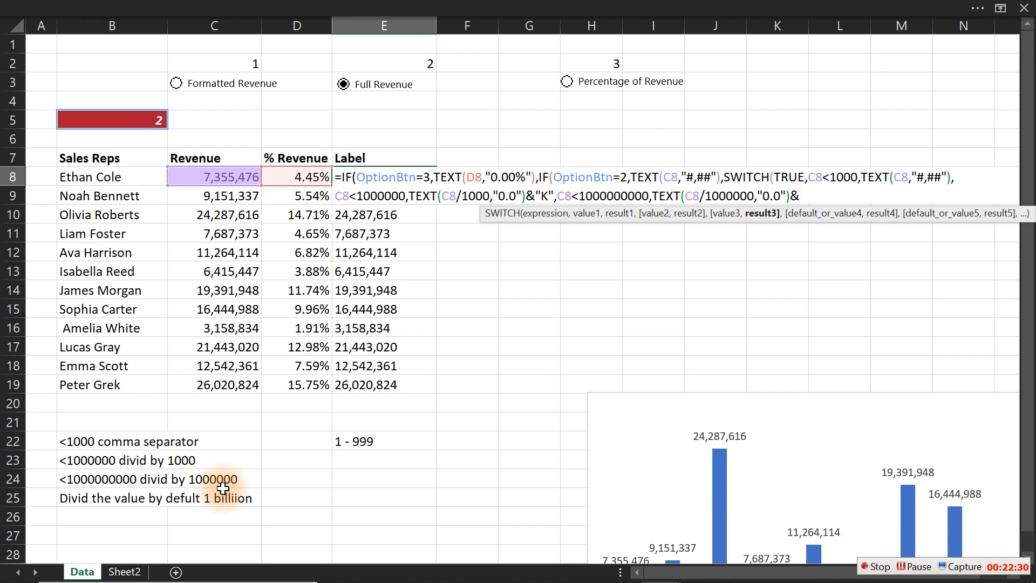
pyautogui.write('"M",te')
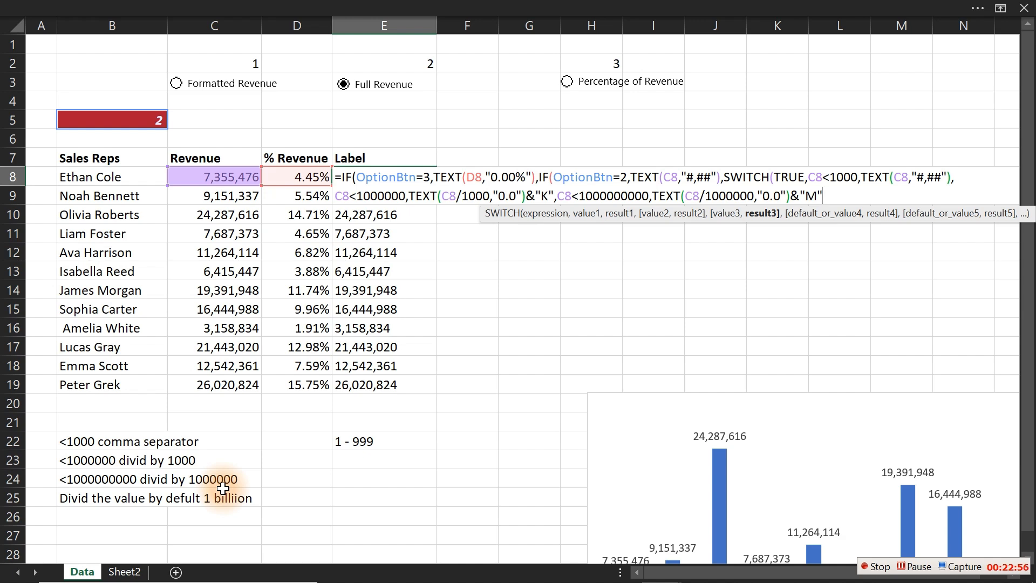
pyautogui.write(',')
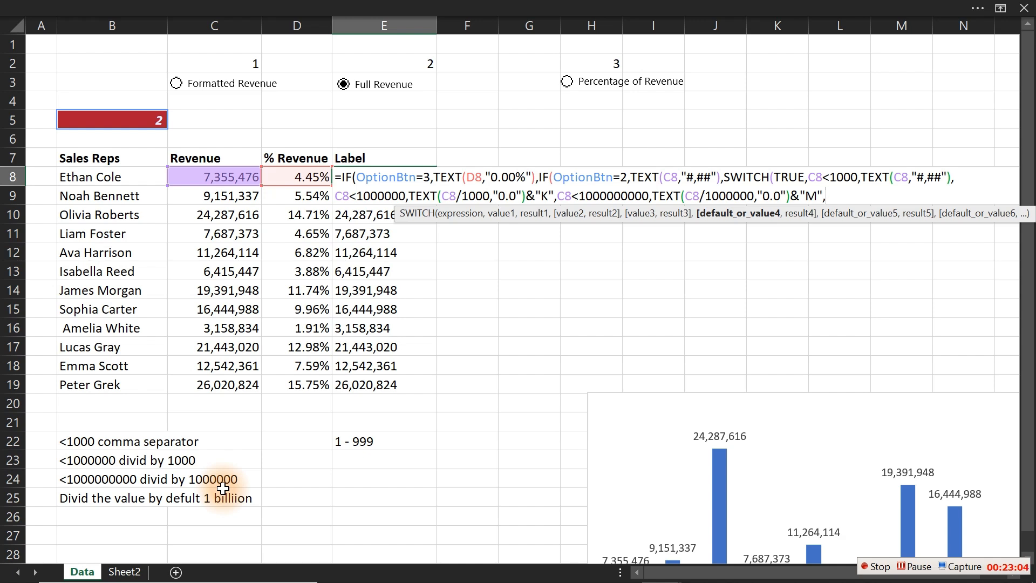
pyautogui.write('te')
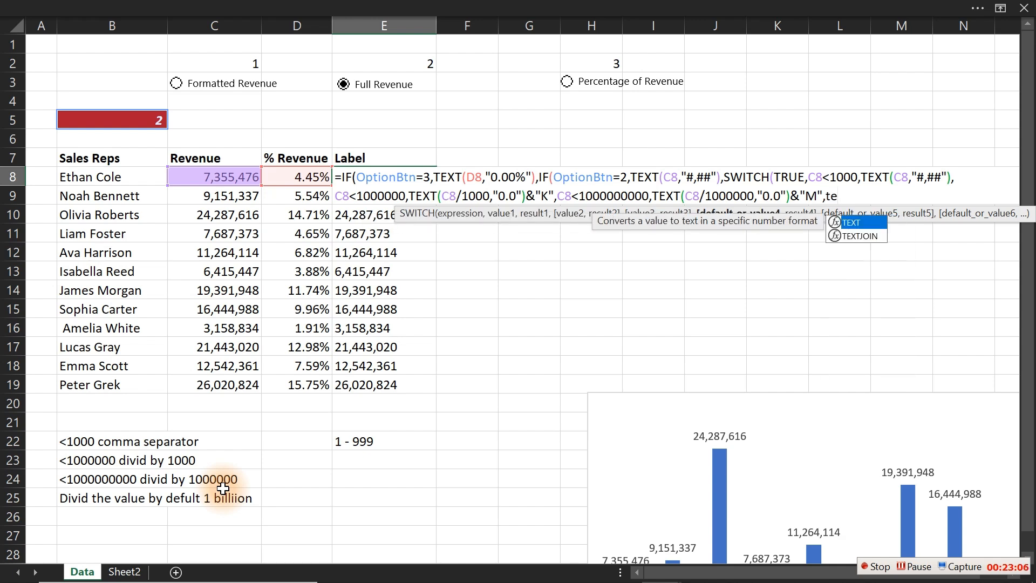
pyautogui.press('Tab')
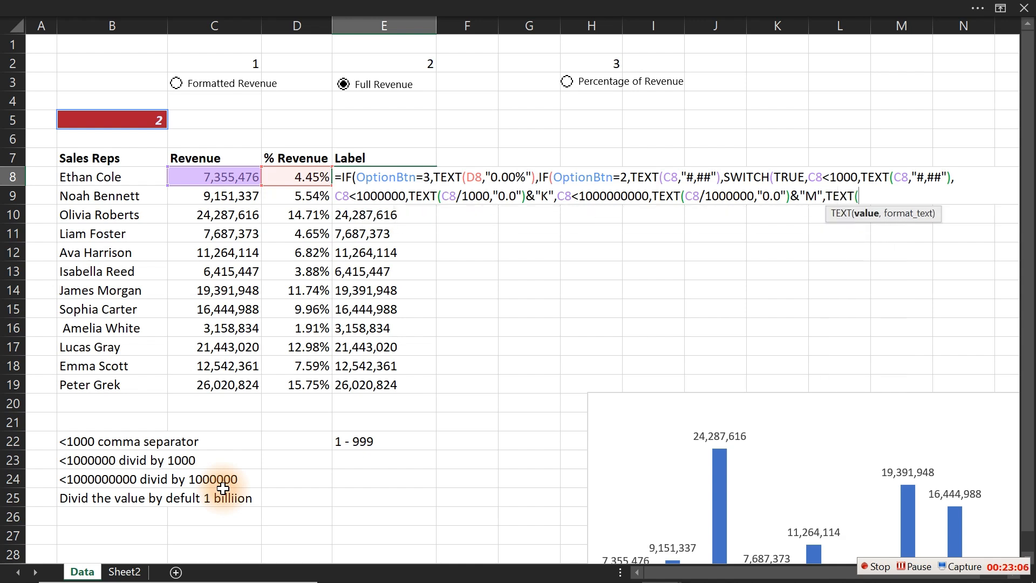
pyautogui.click(240, 176)
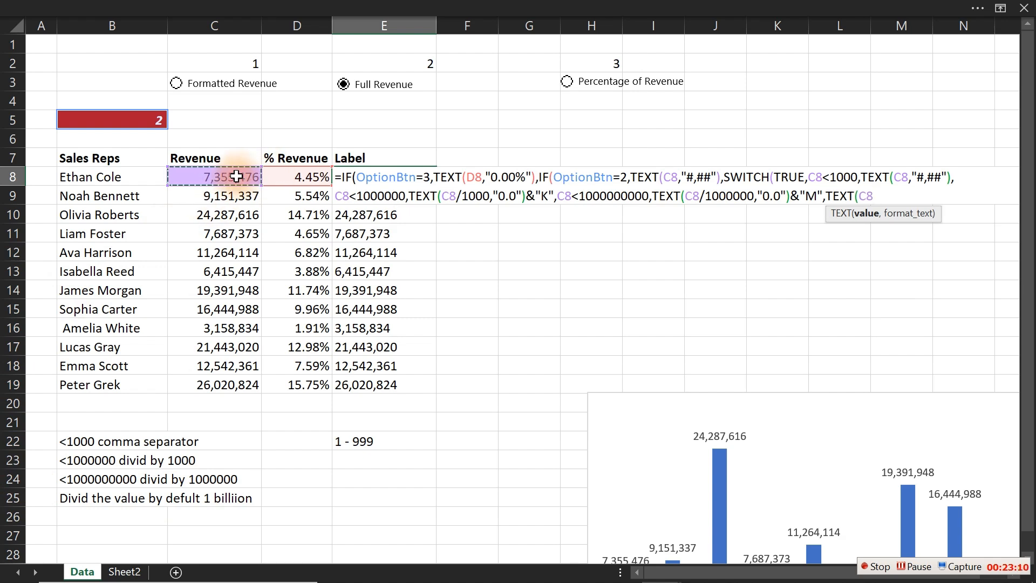
pyautogui.write('/1000000000')
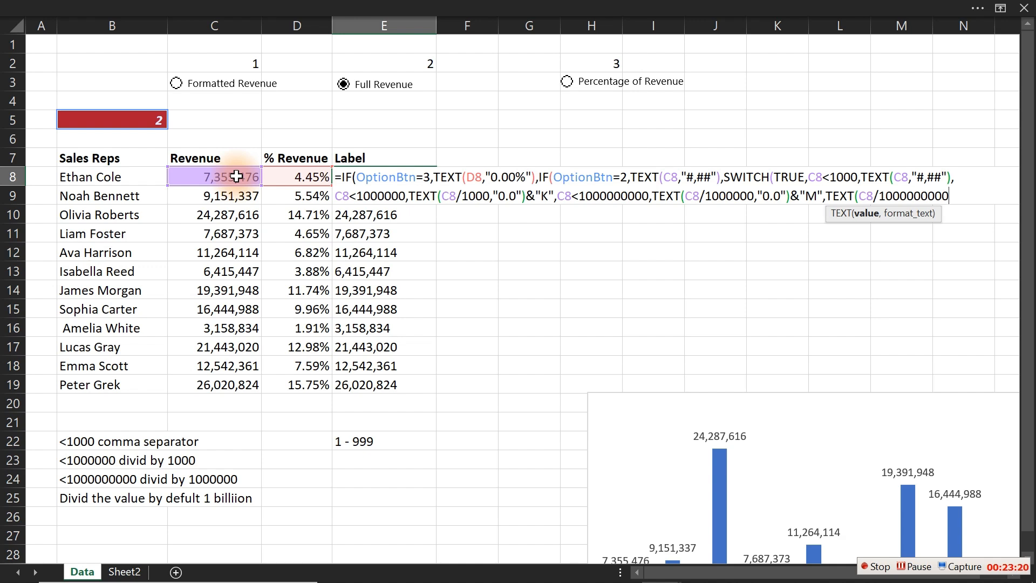
pyautogui.write(',')
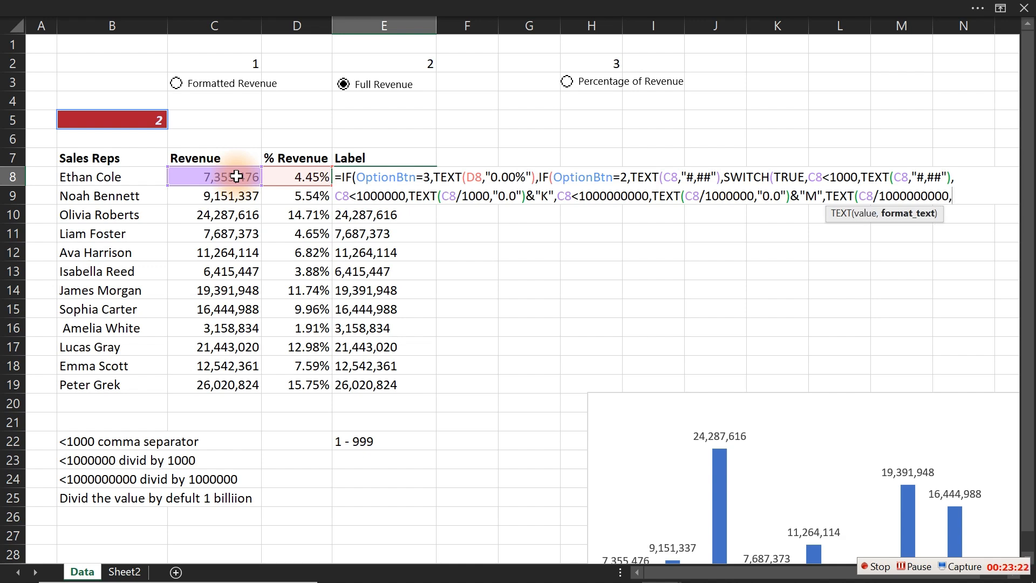
pyautogui.write('"0.0")')
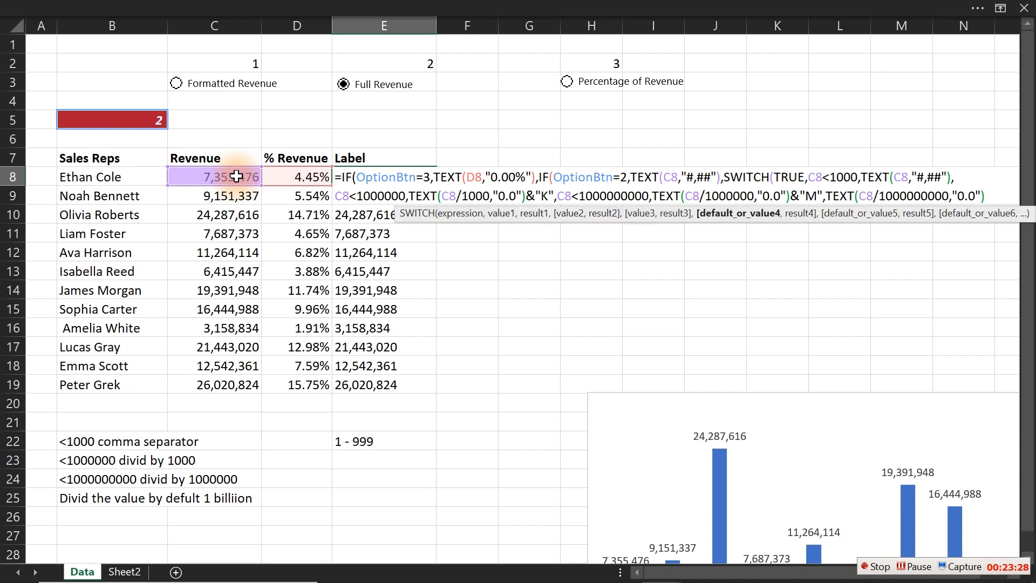
pyautogui.write('&"B")))')
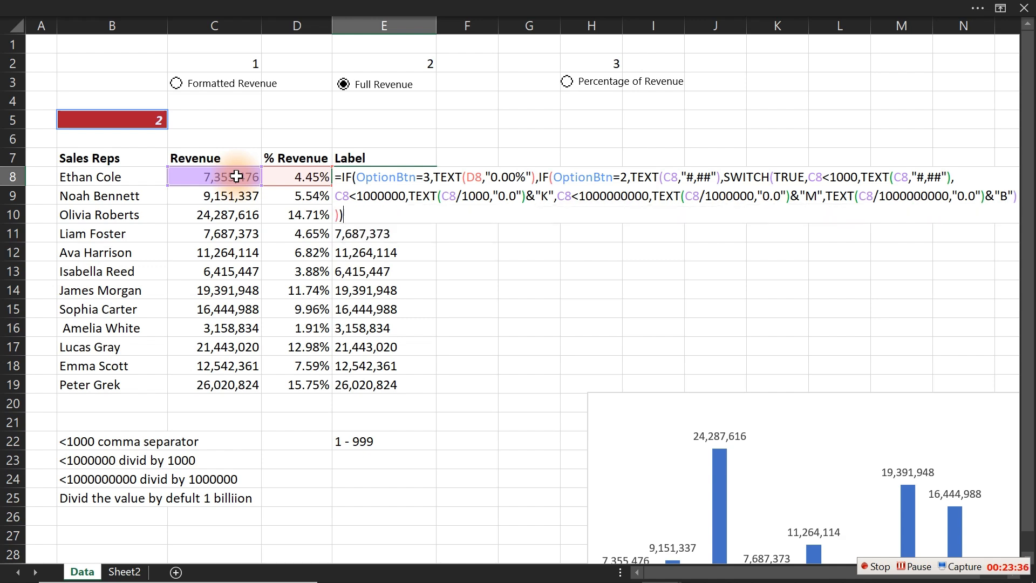
pyautogui.press('Return')
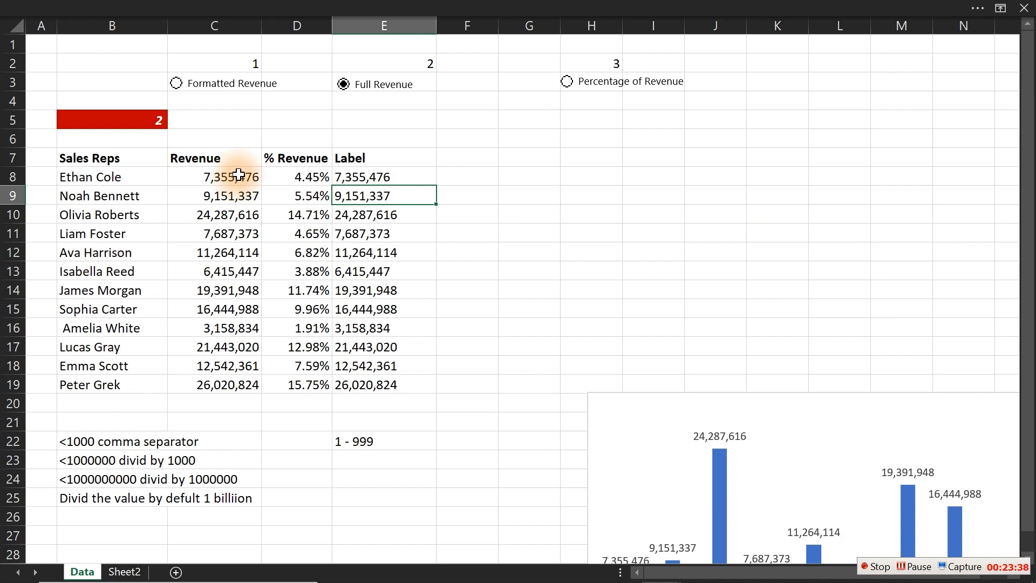
pyautogui.click(389, 175)
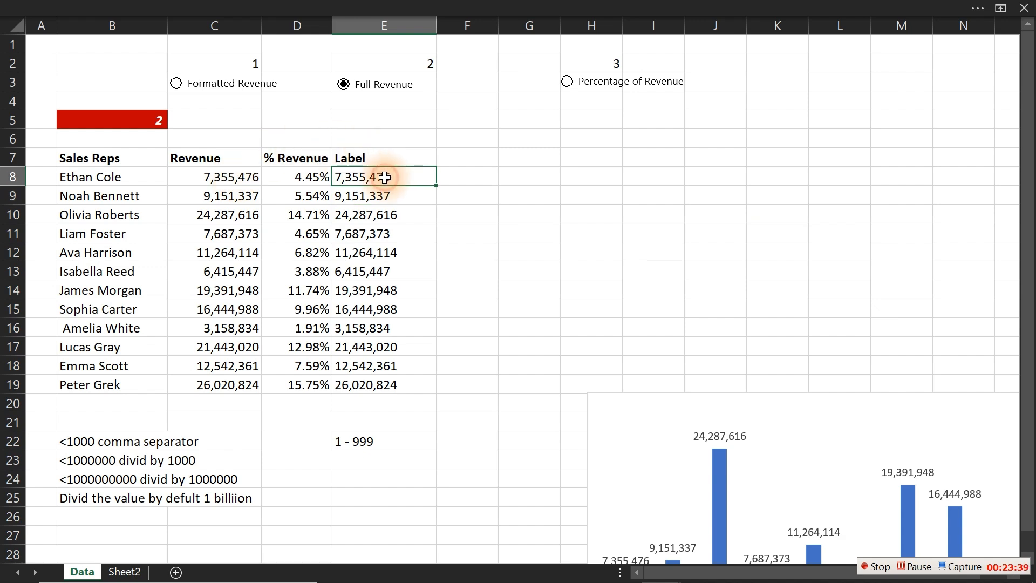
pyautogui.doubleClick(437, 187)
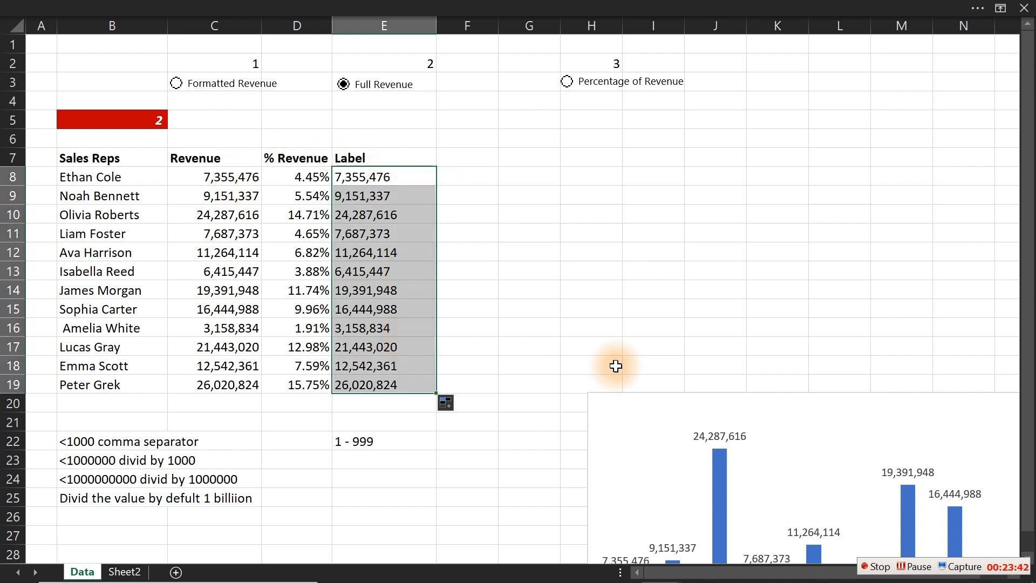
# - Move the revenue chart back up beside the Label column, level with the table's header row, and deselect it
pyautogui.click(809, 396)
pyautogui.moveTo(808, 396); pyautogui.dragTo(643, 149)
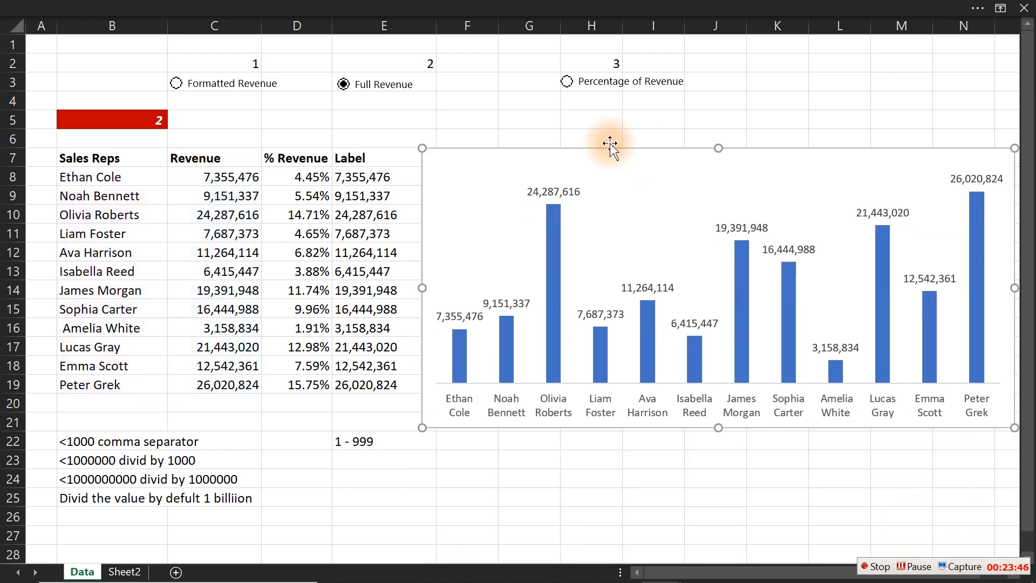
pyautogui.click(530, 113)
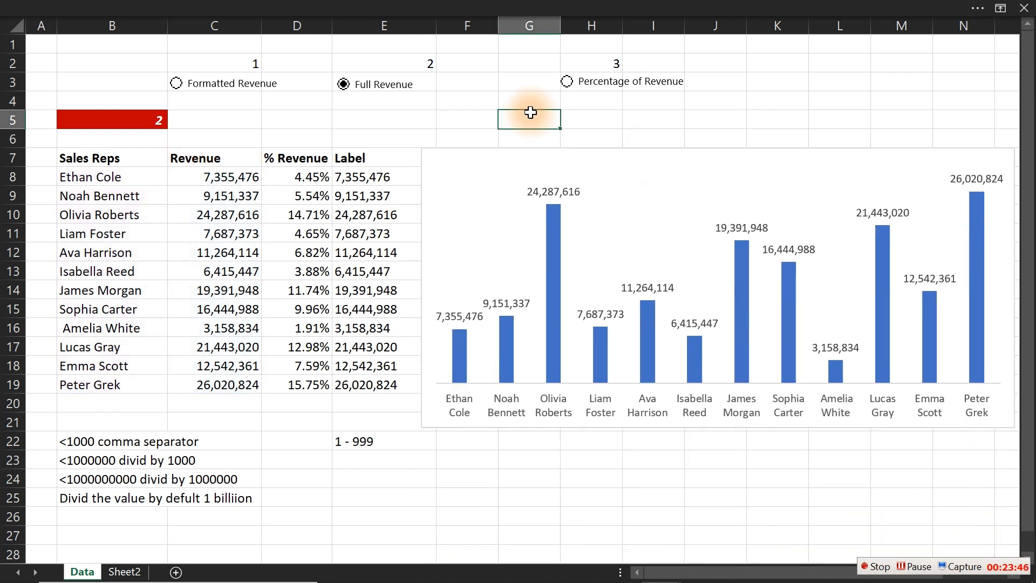
# - Test the chart labels by choosing Formatted Revenue, Full Revenue and Percentage of Revenue in turn
pyautogui.click(175, 84)
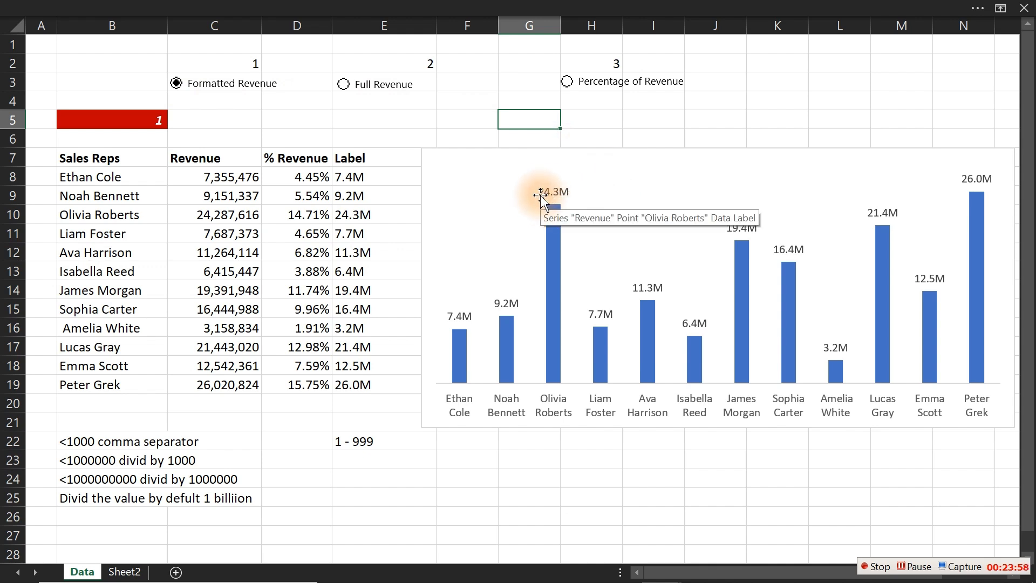
pyautogui.click(343, 84)
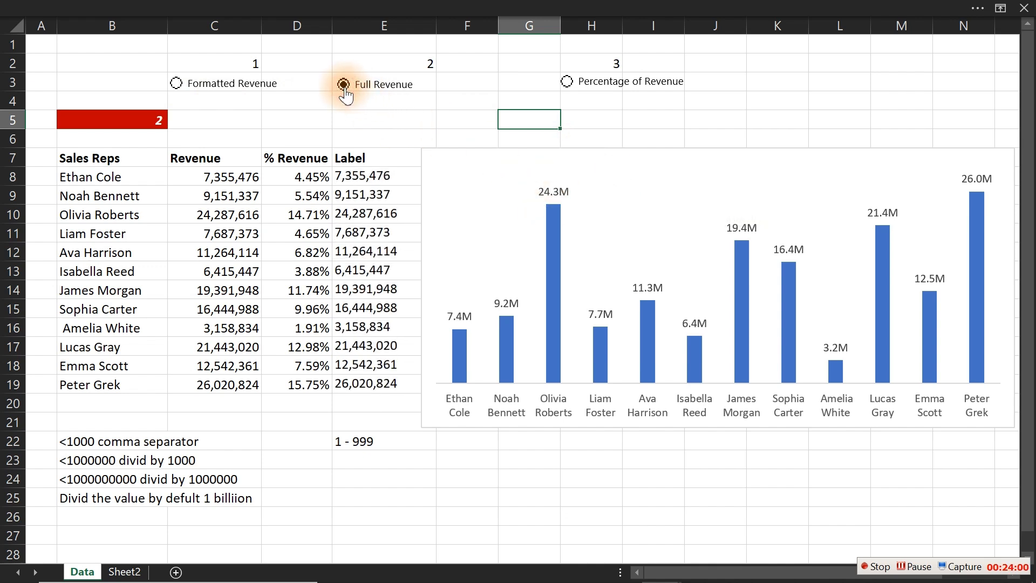
pyautogui.click(568, 82)
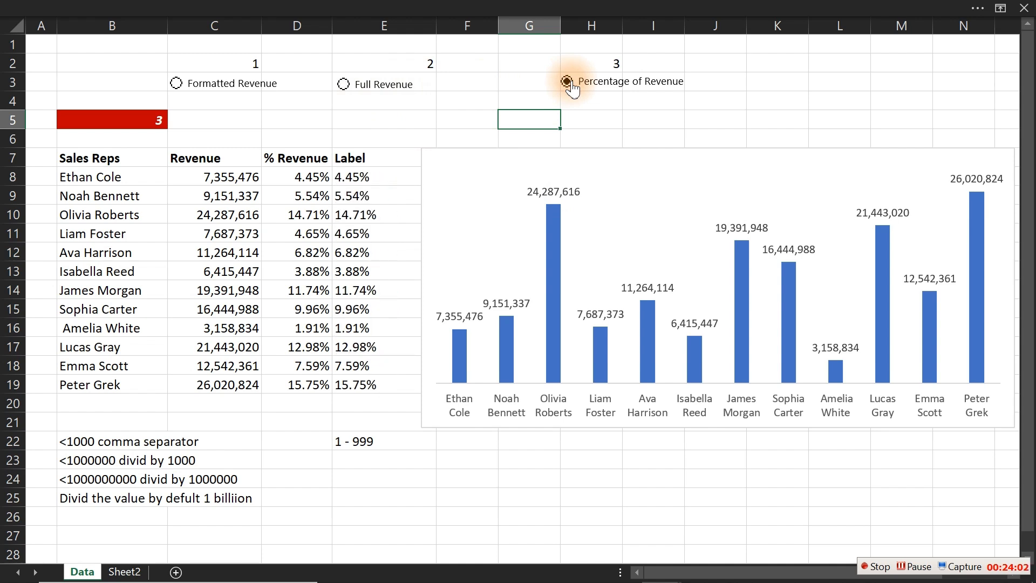
# - Choose Formatted Revenue for the labels and move the revenue chart down to start around row 18, clearing the cells beside the Label column
pyautogui.click(177, 84)
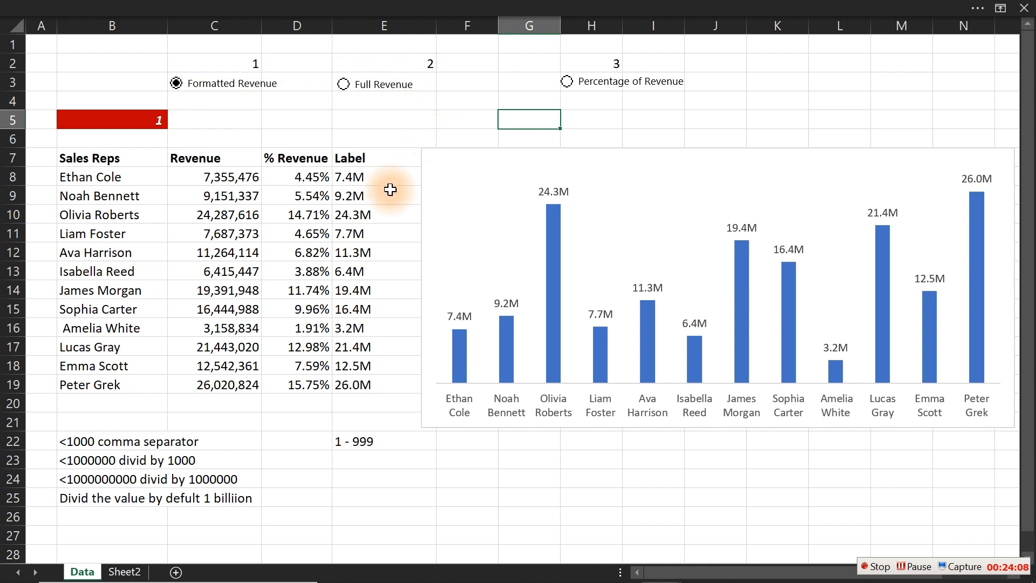
pyautogui.moveTo(484, 147); pyautogui.dragTo(525, 367)
# - Review the nested IF and SWITCH label formula in E10, leaving it as it is
pyautogui.click(377, 214)
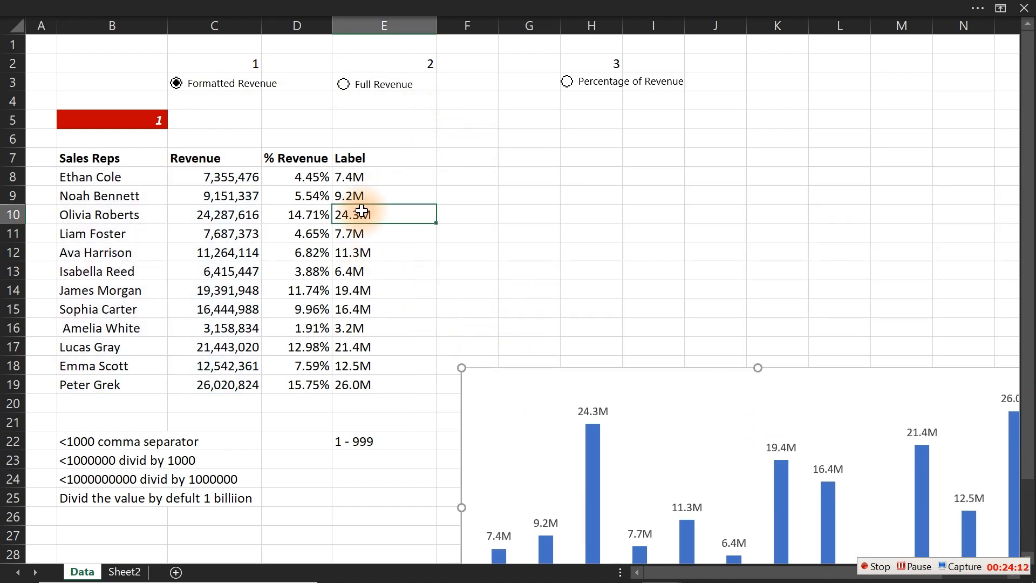
pyautogui.doubleClick(379, 215)
pyautogui.click(379, 215)
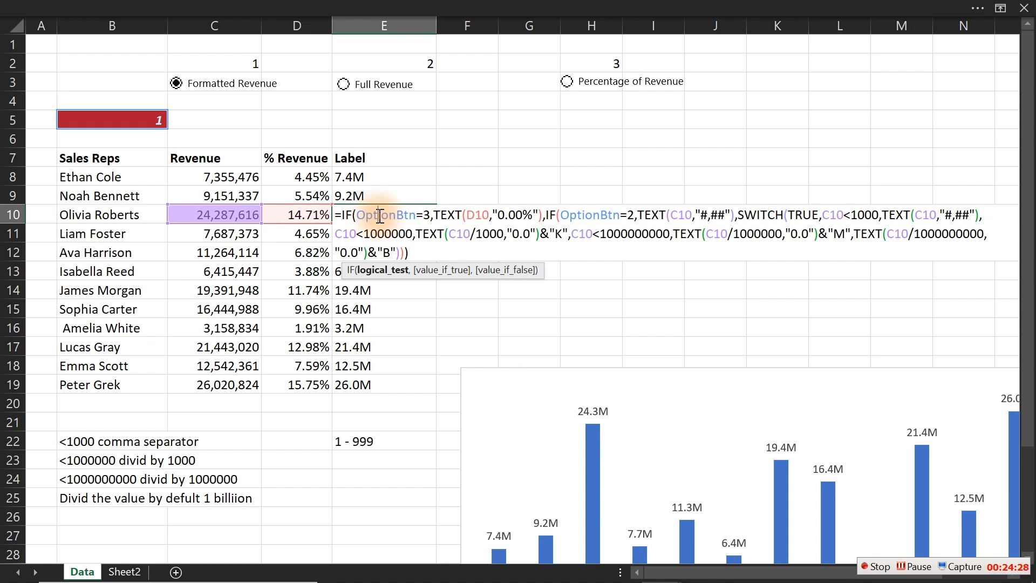
pyautogui.hotkey('ctrl', 'Return')
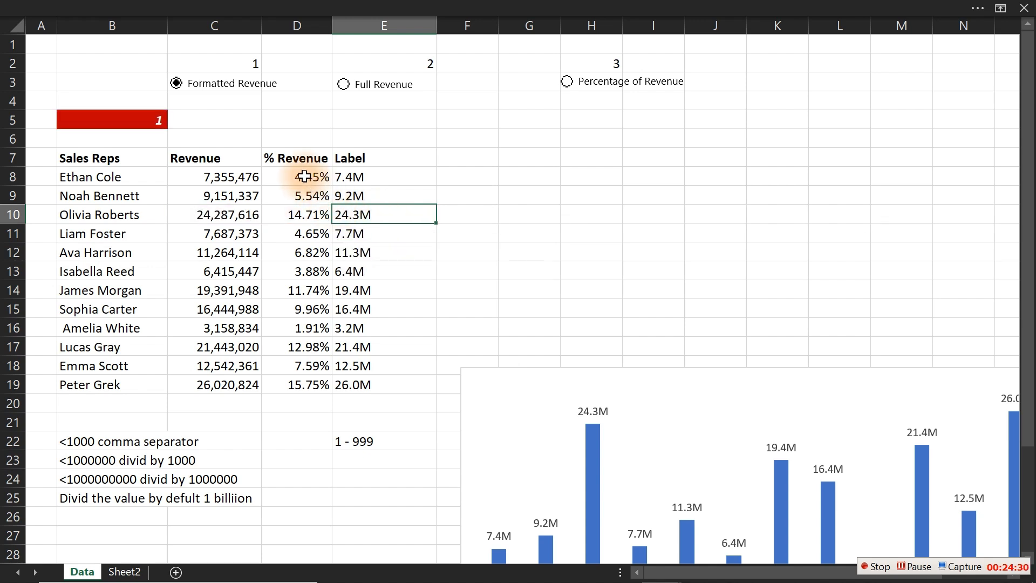
# - Examine the Accounting, Currency and Custom number formats offered for the Revenue values in C8:C19 without applying any
pyautogui.moveTo(244, 177); pyautogui.dragTo(235, 387)
pyautogui.hotkey('ctrl', '1')
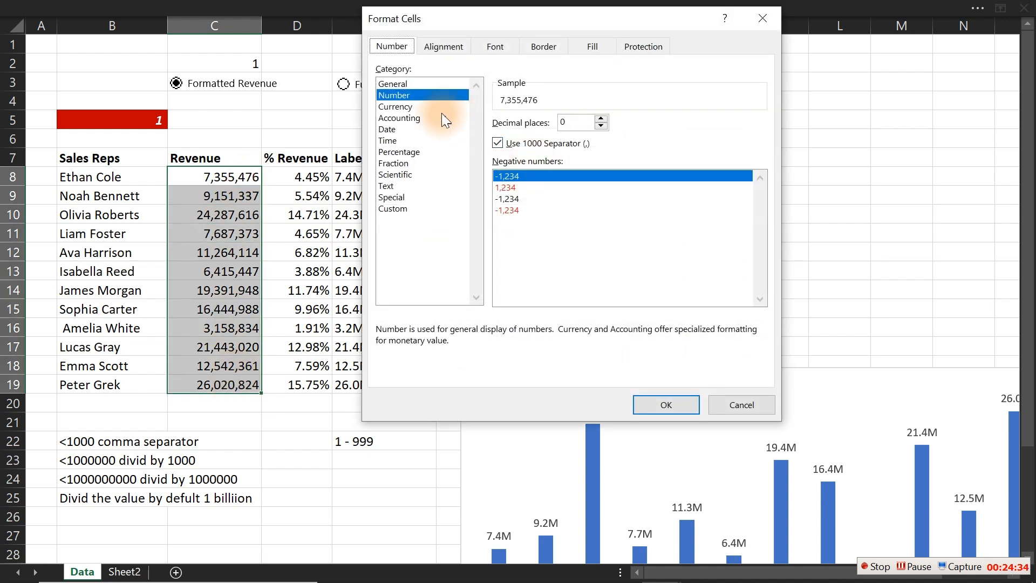
pyautogui.click(404, 118)
pyautogui.click(406, 108)
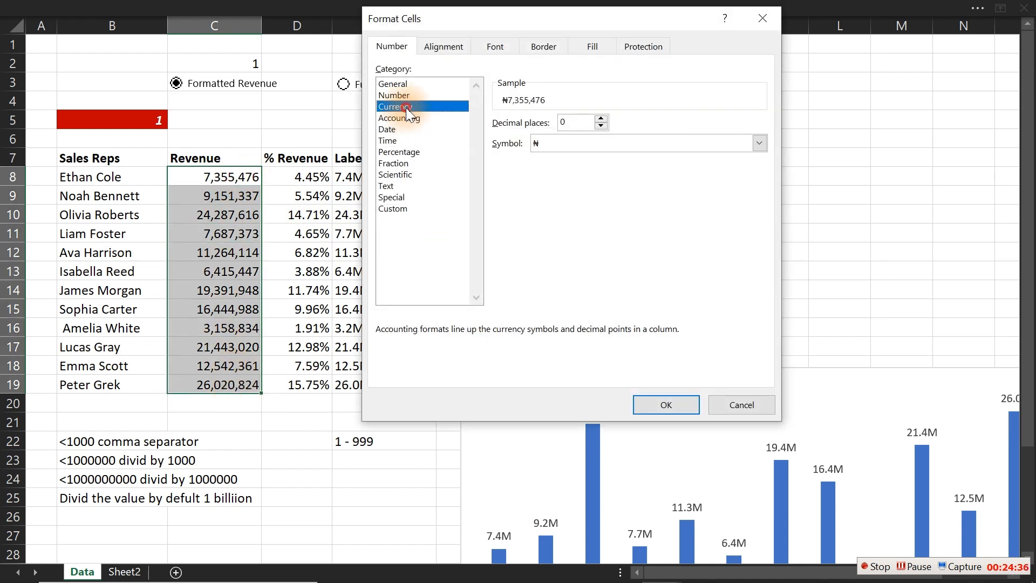
pyautogui.click(404, 209)
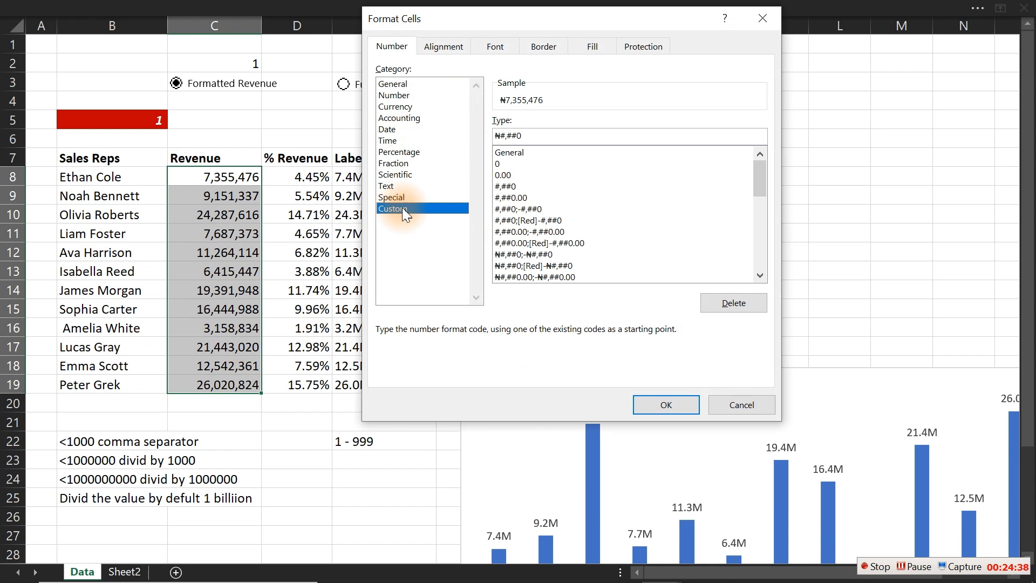
pyautogui.click(738, 408)
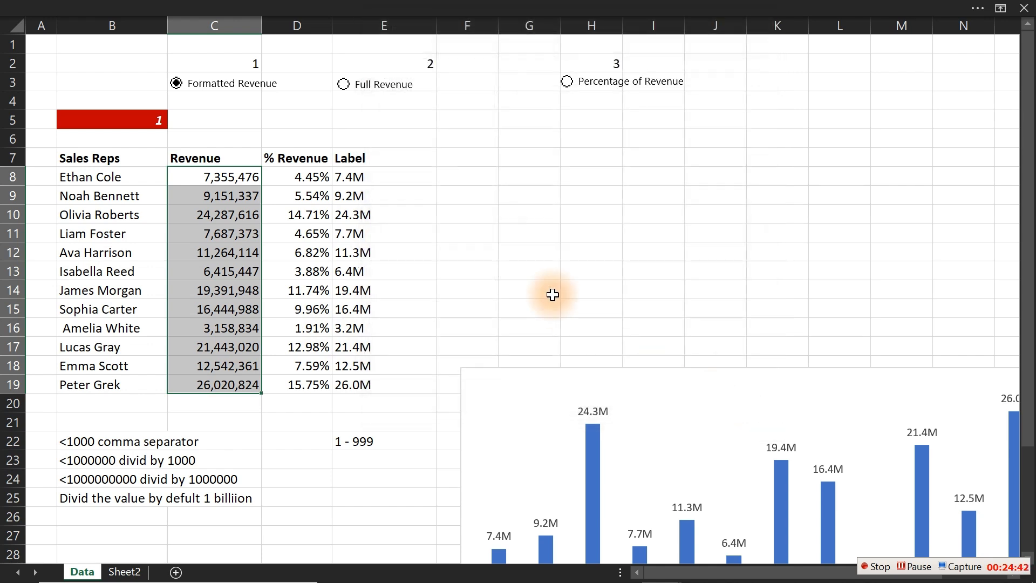
# - Test whether the labels are numeric with =ISNUMBER(E8) in F8, filled down through F19, and clear those test cells
pyautogui.moveTo(372, 178); pyautogui.dragTo(385, 389)
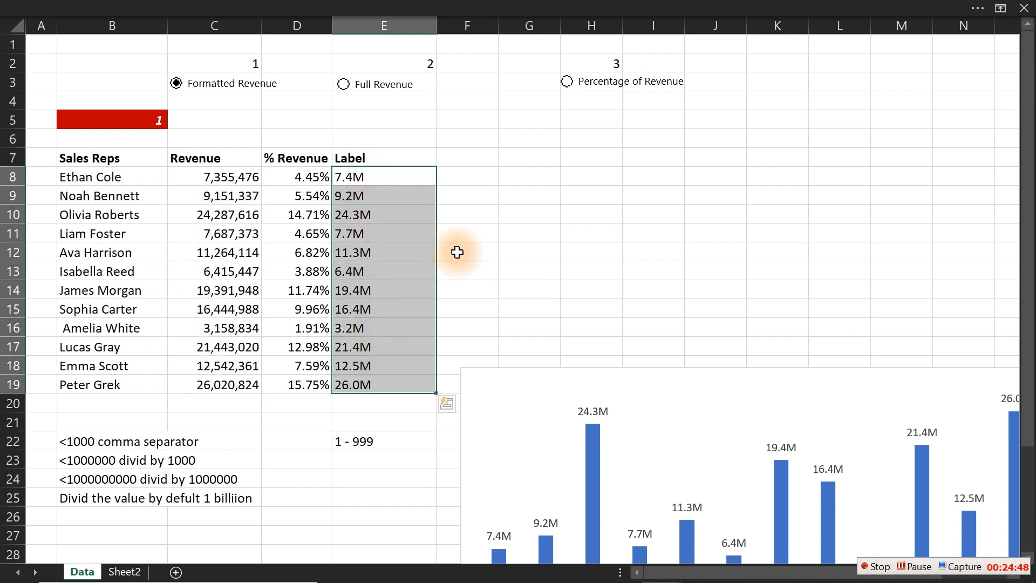
pyautogui.click(462, 173)
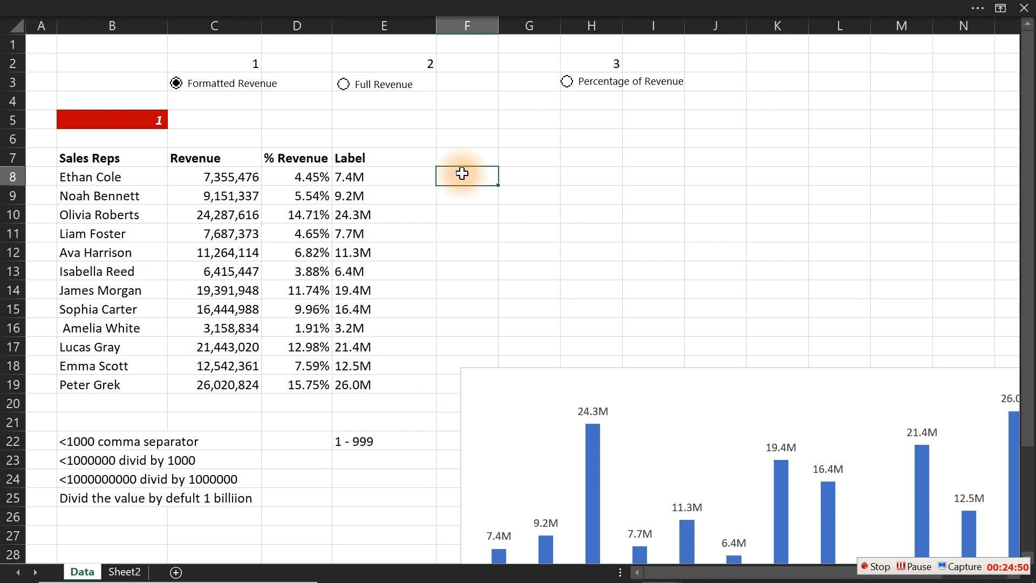
pyautogui.write('=is')
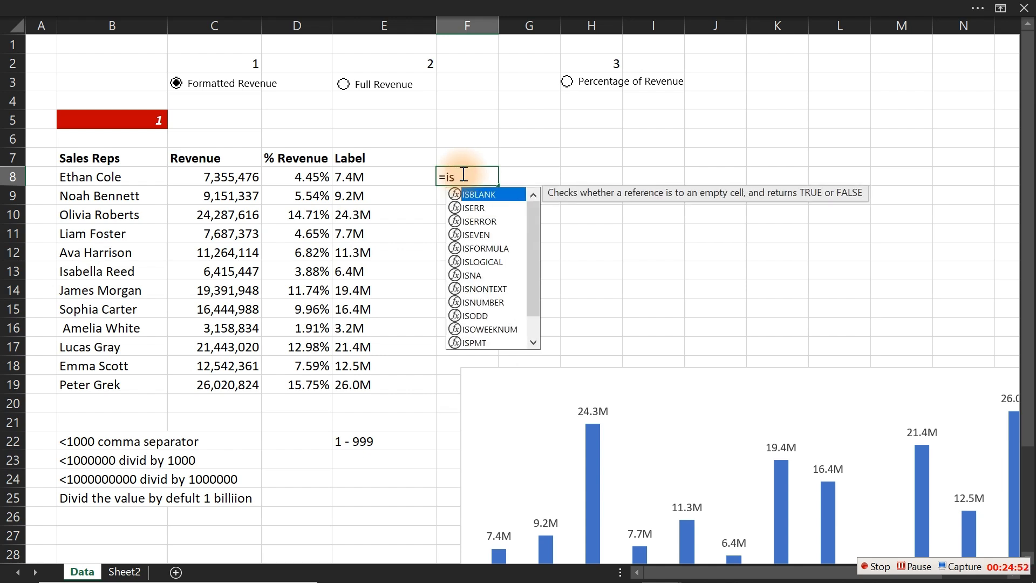
pyautogui.write('n')
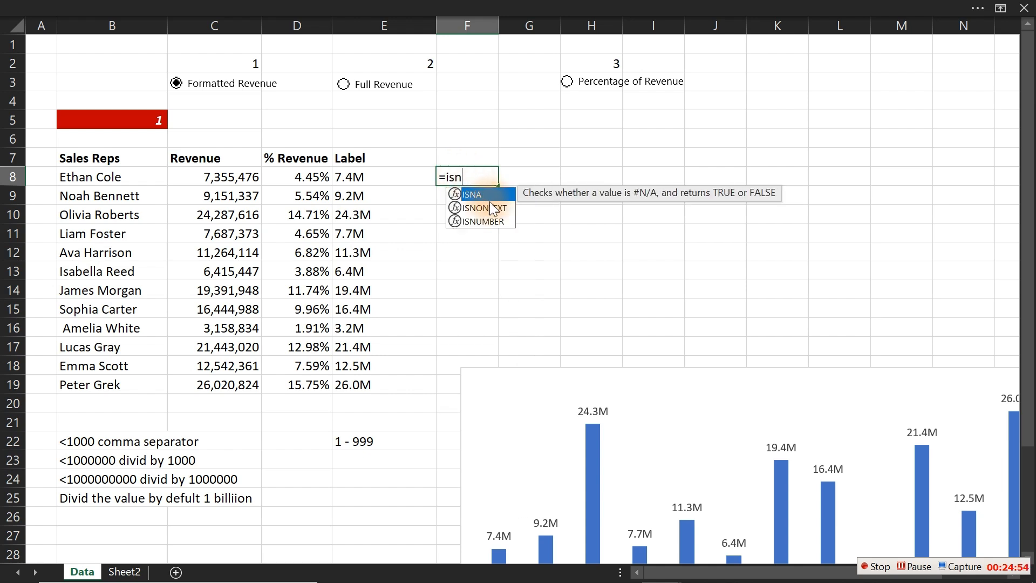
pyautogui.click(493, 217)
pyautogui.doubleClick(493, 217)
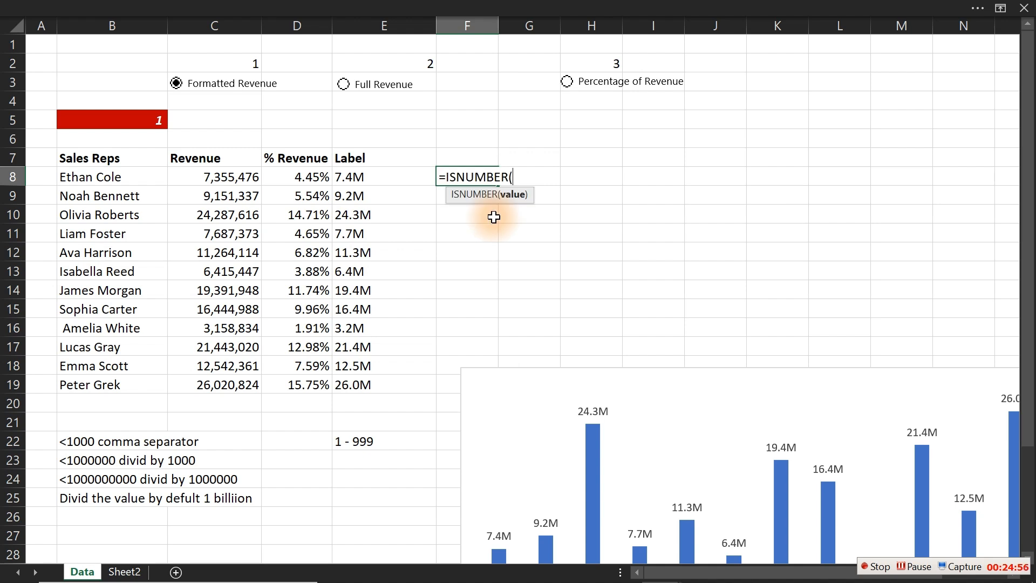
pyautogui.click(367, 176)
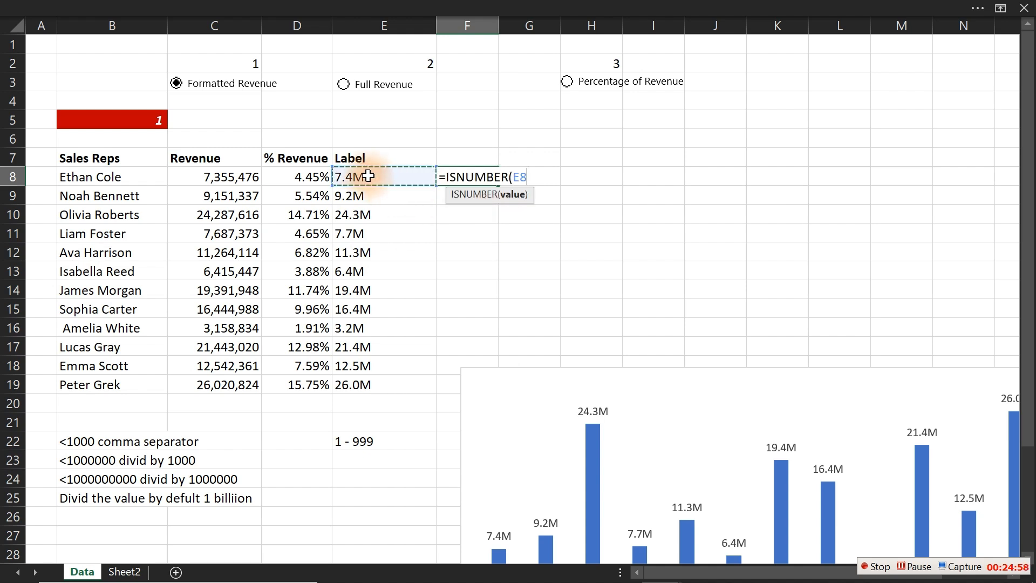
pyautogui.press('Return')
pyautogui.click(484, 176)
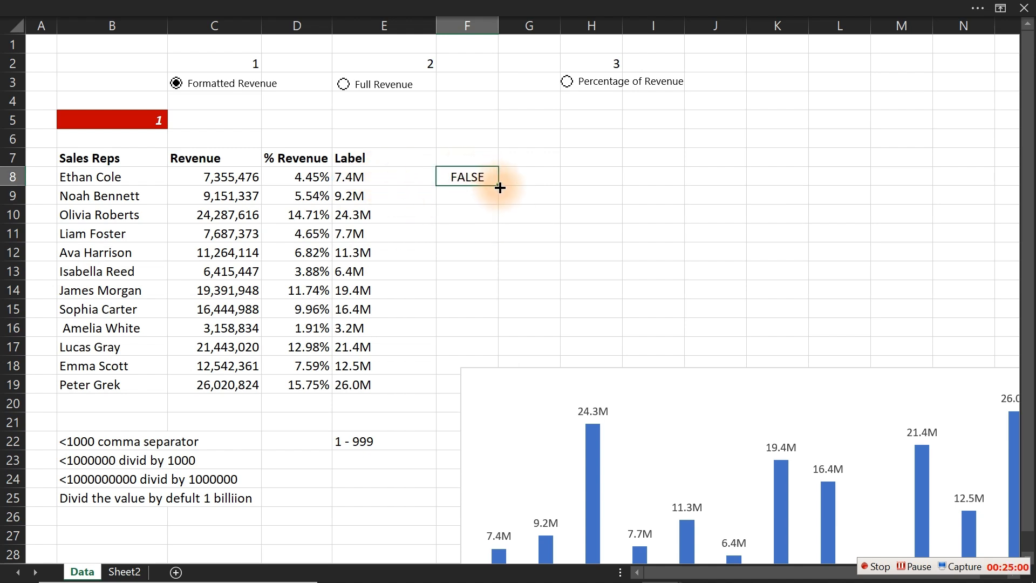
pyautogui.moveTo(497, 185); pyautogui.dragTo(477, 396)
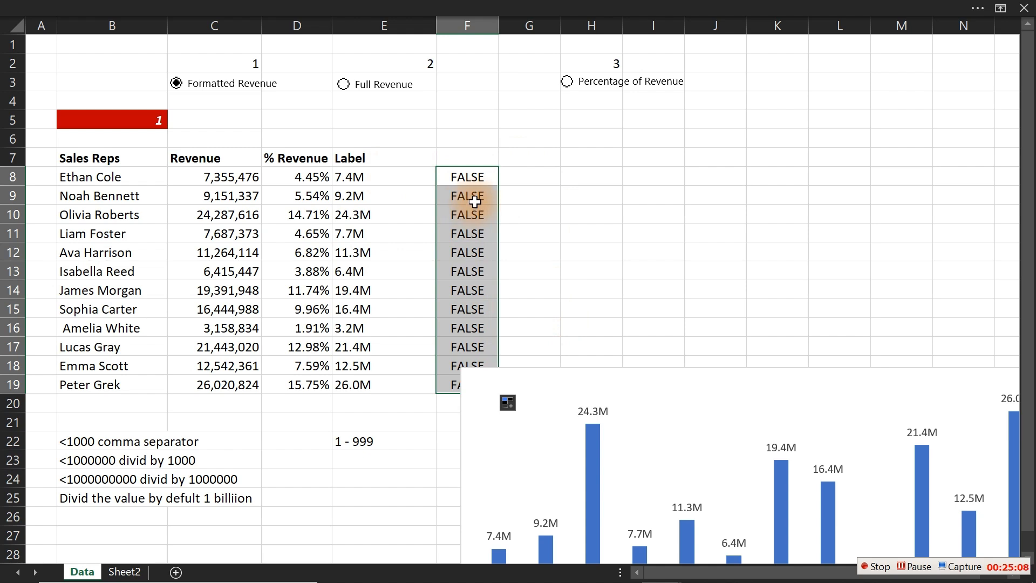
pyautogui.press('Delete')
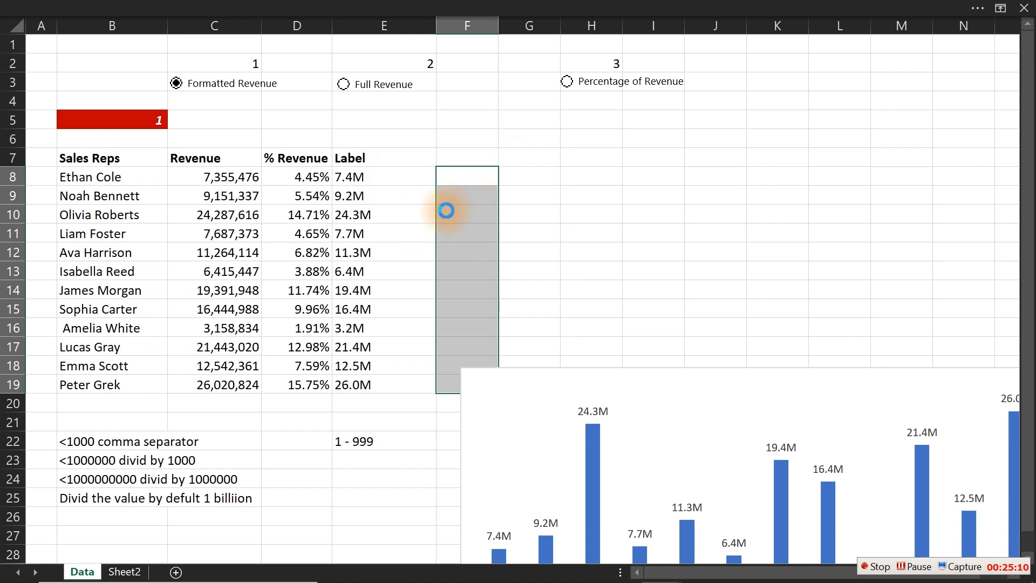
# - Try charting the Sales Reps and Label columns (B7:B19 and E7:E19) as a clustered column chart, and delete that chart
pyautogui.moveTo(353, 158); pyautogui.dragTo(354, 384)
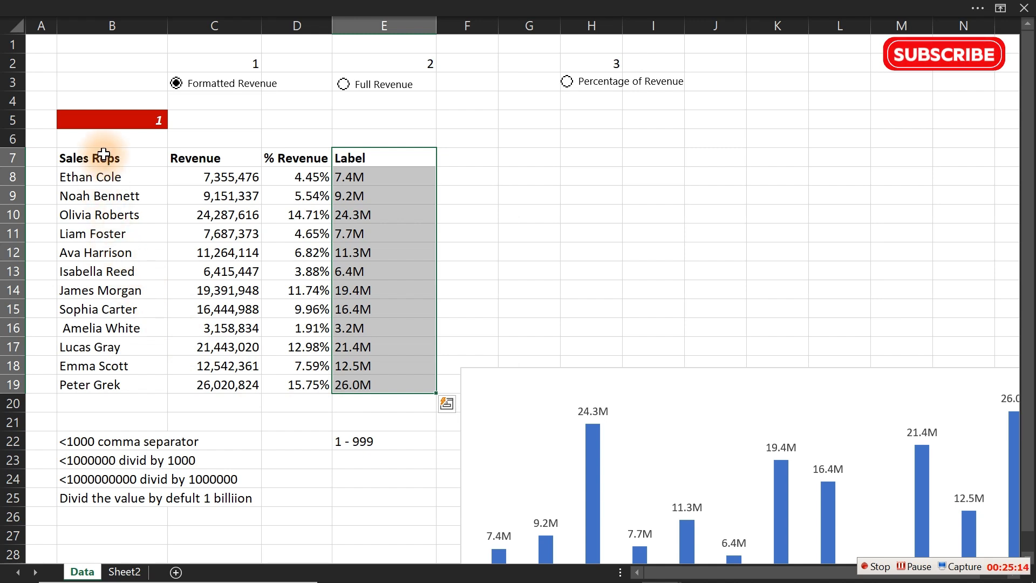
pyautogui.moveTo(103, 157); pyautogui.dragTo(112, 382)
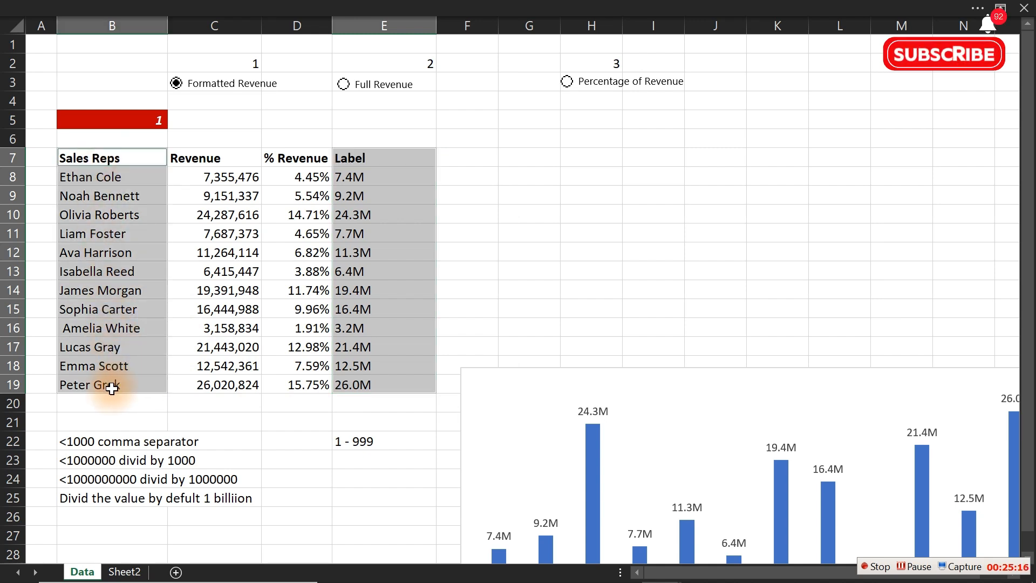
pyautogui.click(459, 6)
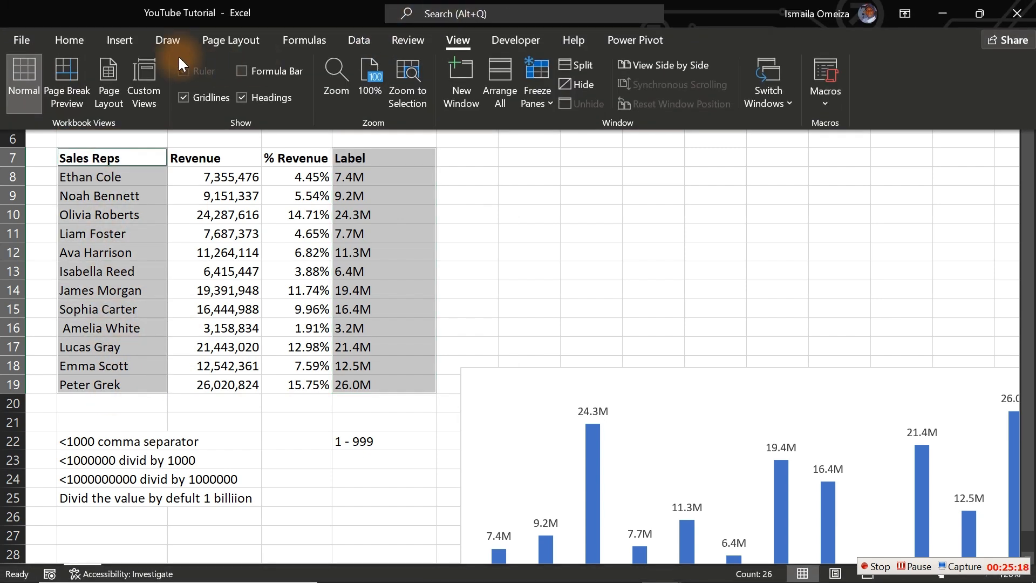
pyautogui.click(119, 39)
pyautogui.click(435, 63)
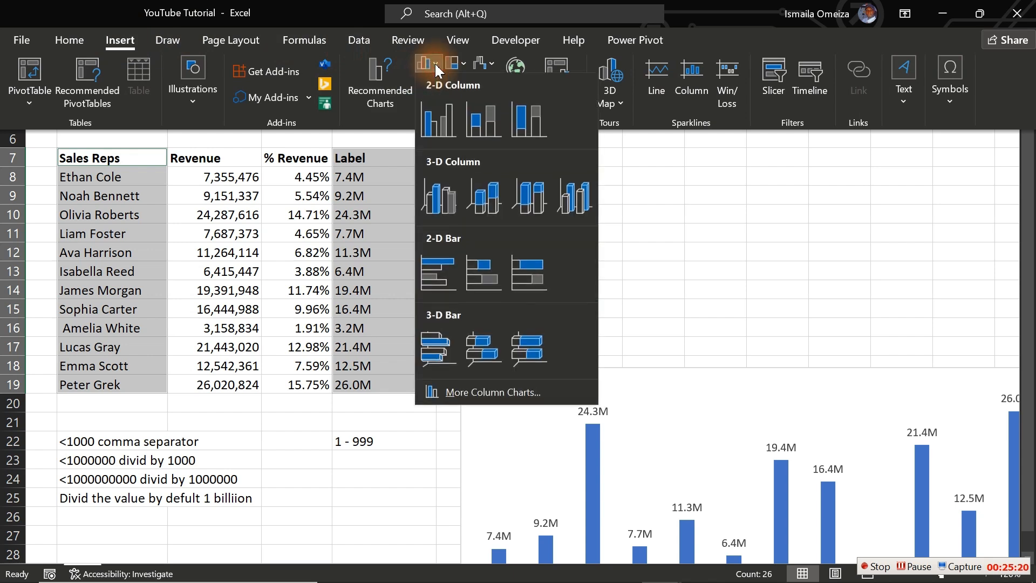
pyautogui.click(443, 115)
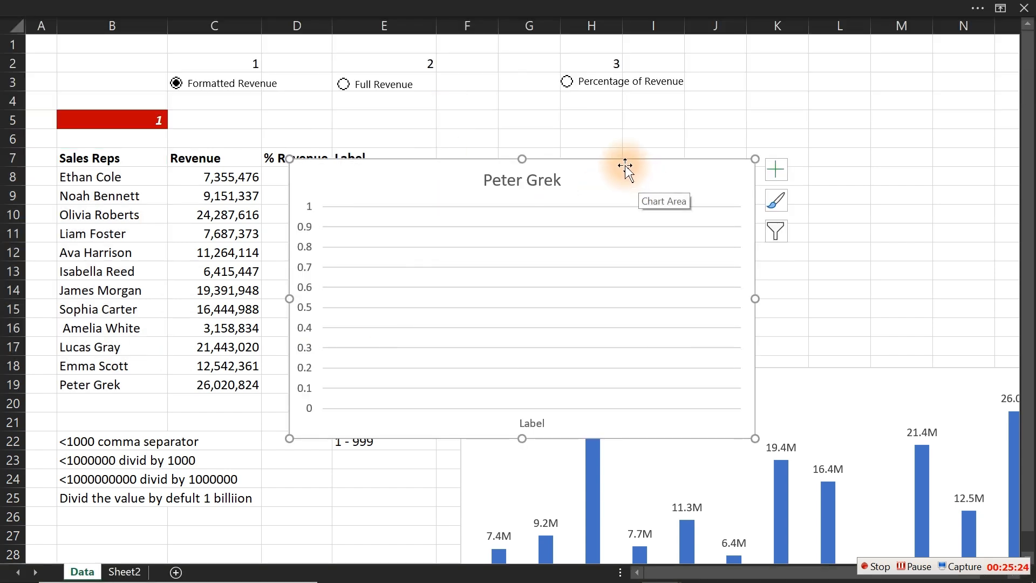
pyautogui.press('Delete')
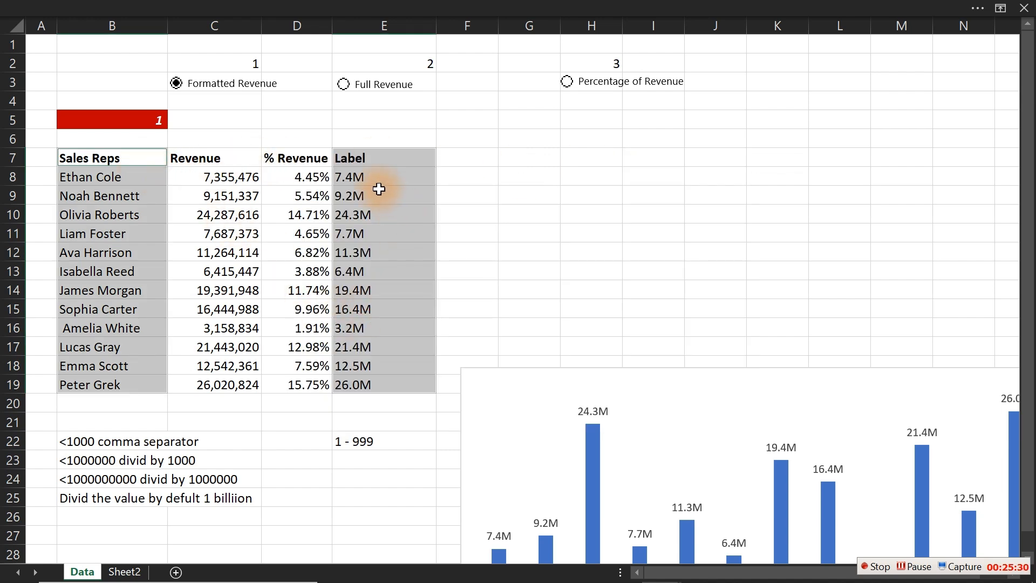
pyautogui.moveTo(214, 195); pyautogui.dragTo(222, 357)
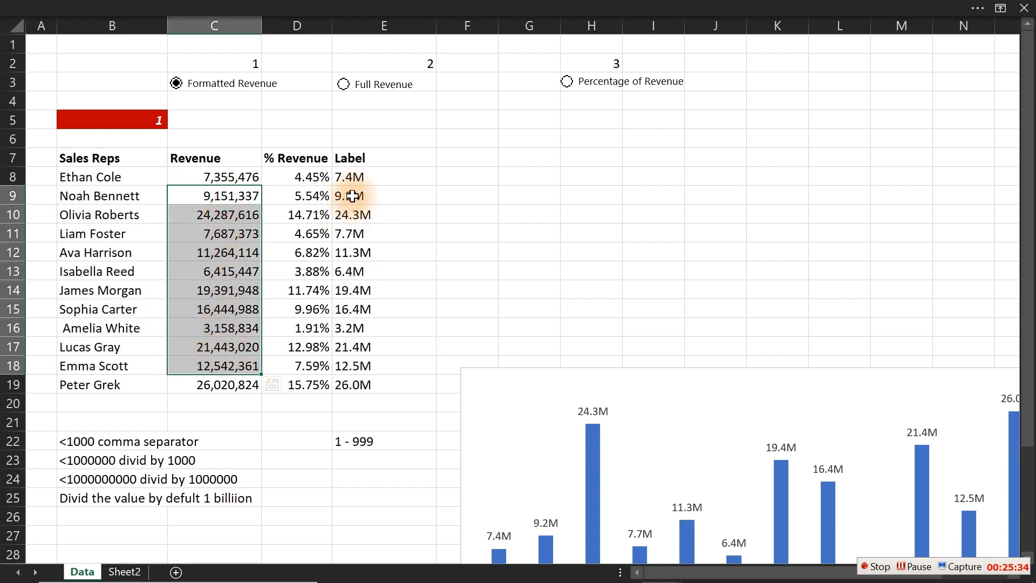
pyautogui.moveTo(353, 196); pyautogui.dragTo(342, 332)
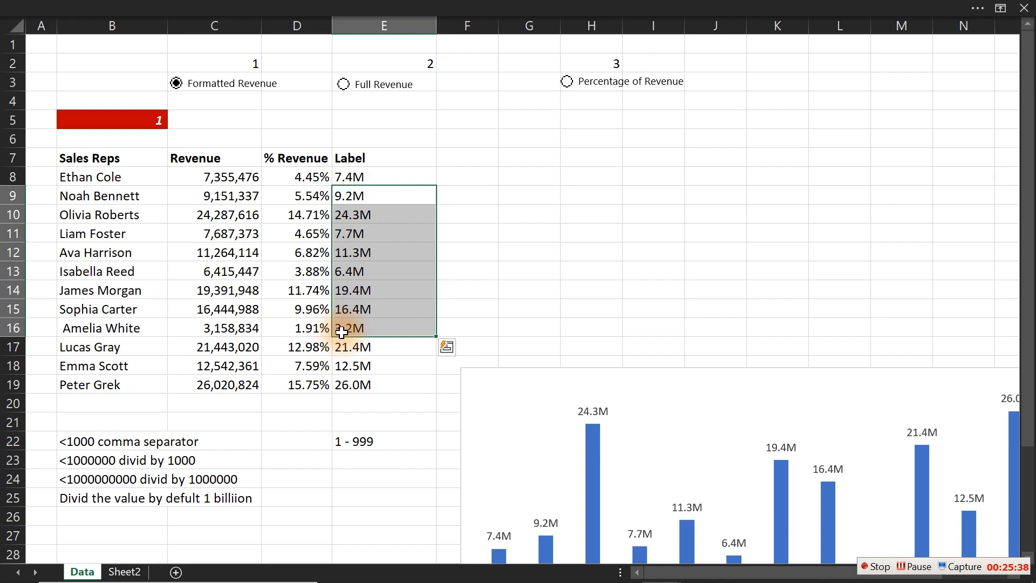
pyautogui.click(468, 324)
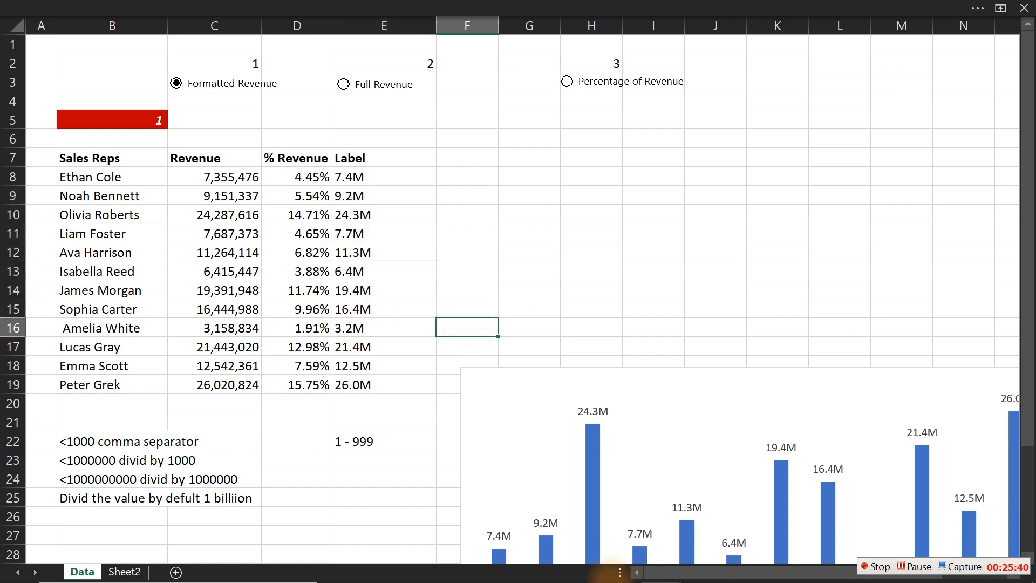
# - Open the finished Simple Sales Dashboard workbook and try its Percentage of Revenue, Full Revenue, Top Sales Reps and Bottom Sales Reps options
pyautogui.moveTo(658, 569)
pyautogui.click(614, 523)
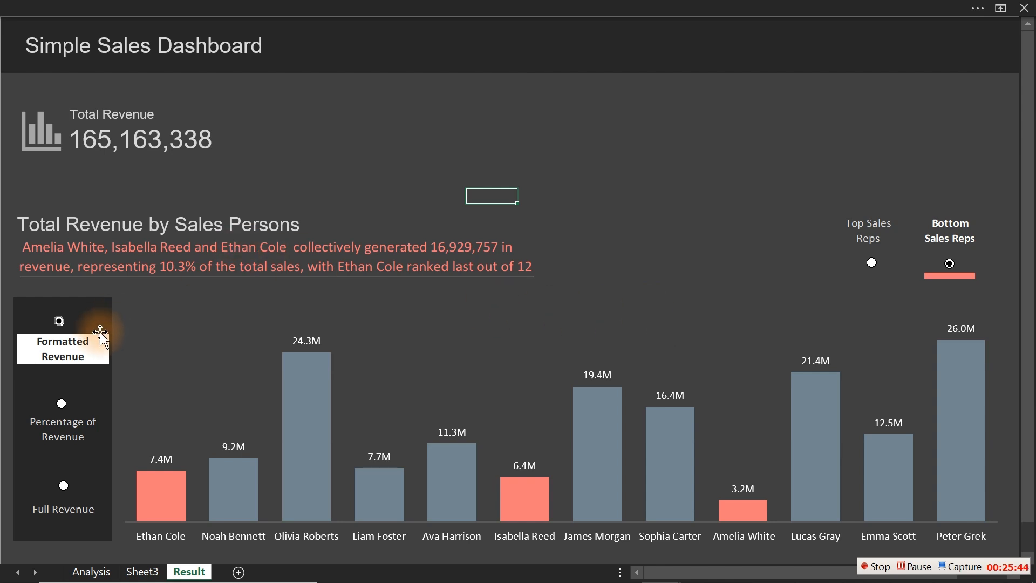
pyautogui.click(61, 405)
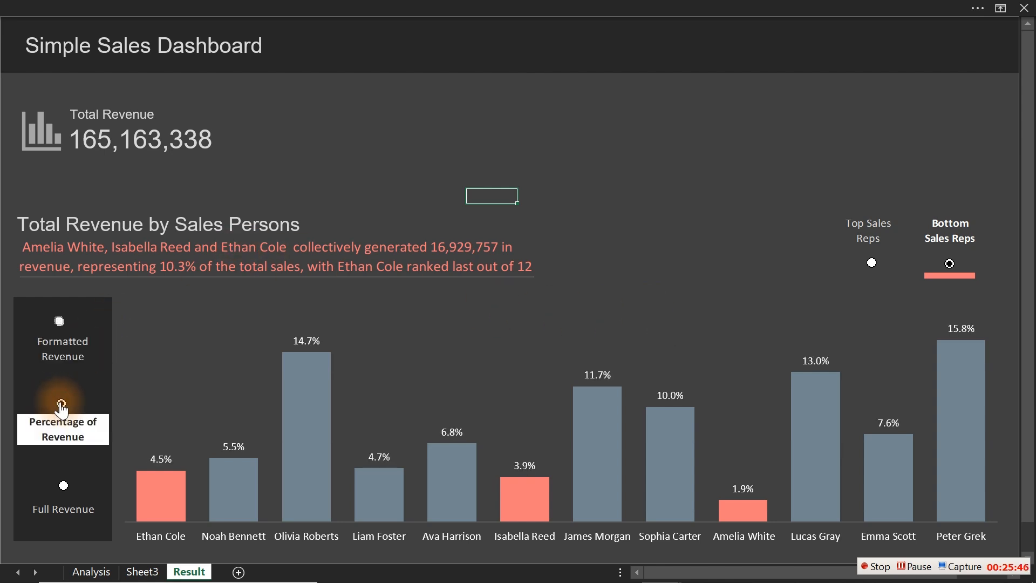
pyautogui.click(63, 487)
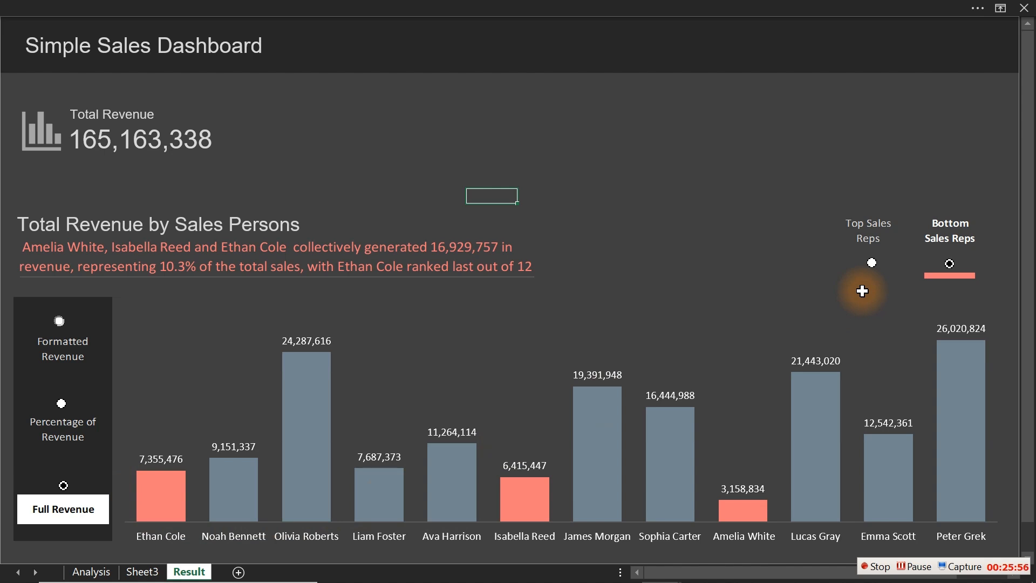
pyautogui.click(871, 273)
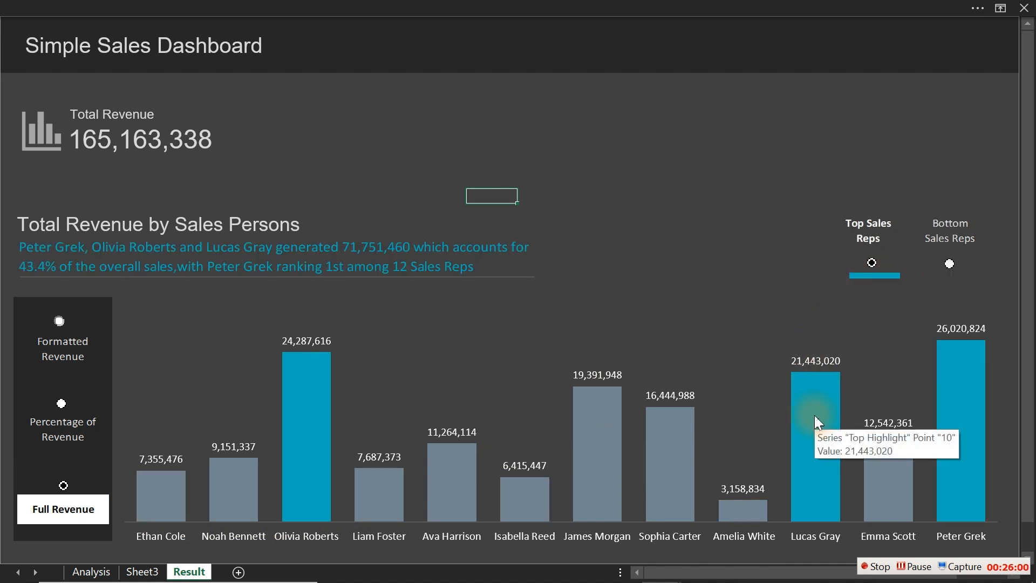
pyautogui.click(949, 265)
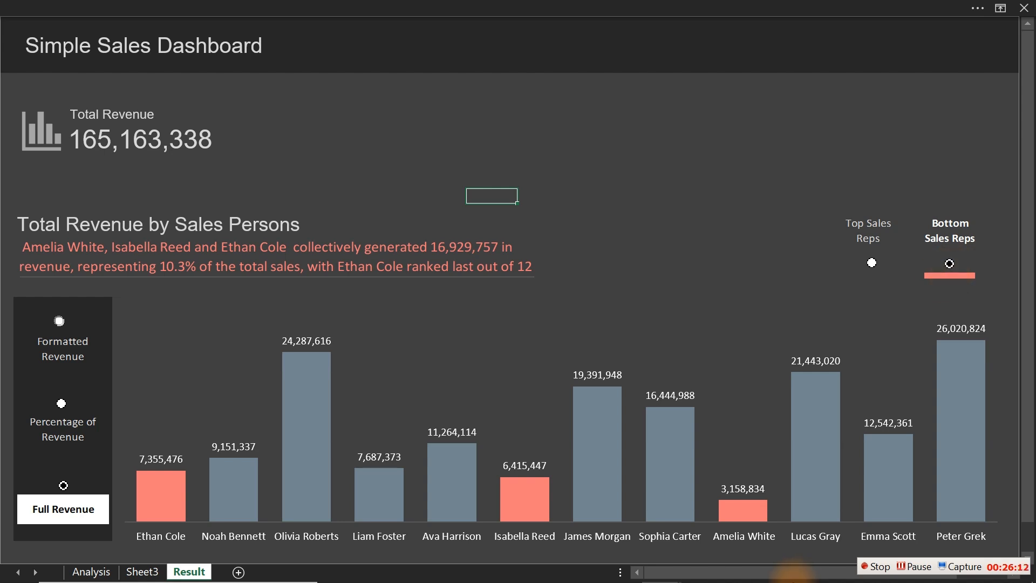
# - Return to the YouTube Tutorial workbook and delete the number-threshold notes in B22:E26 below the table
pyautogui.moveTo(665, 576)
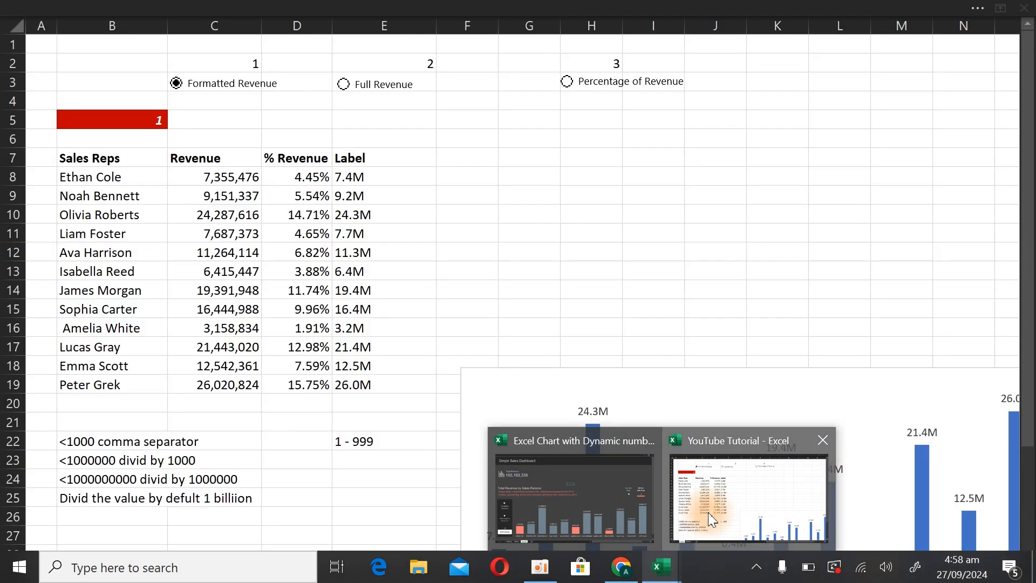
pyautogui.click(708, 512)
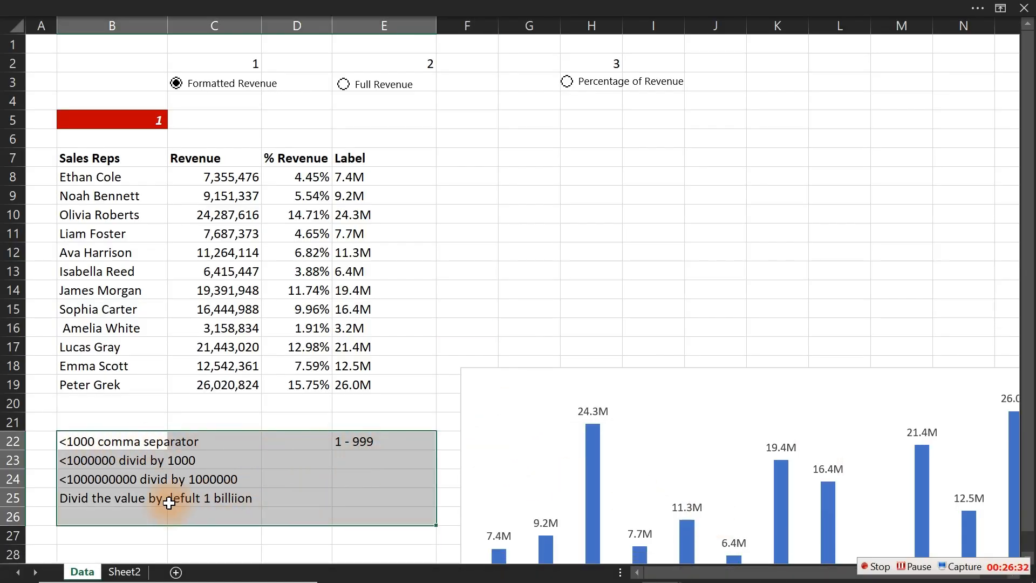
pyautogui.press('Delete')
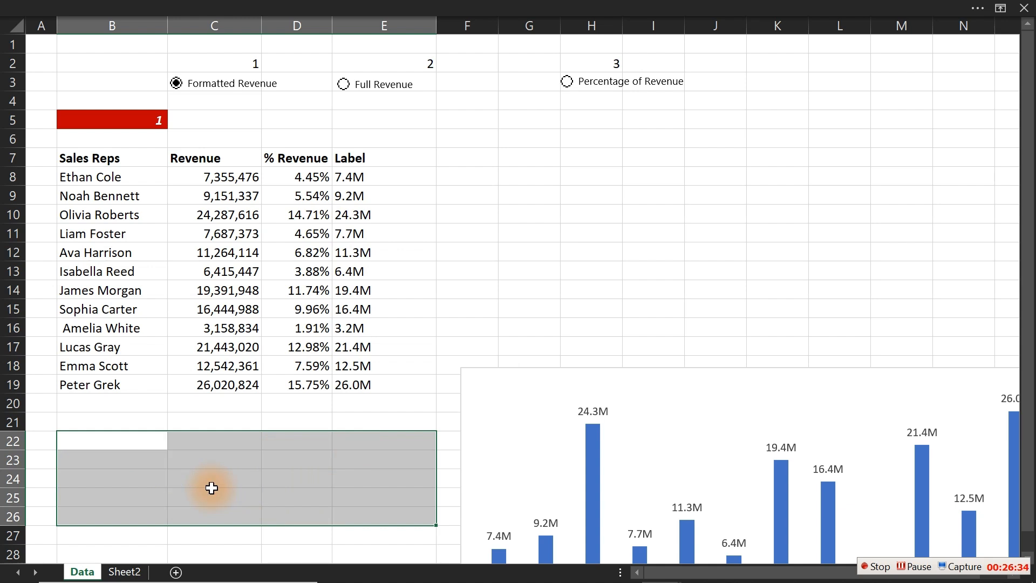
pyautogui.click(429, 283)
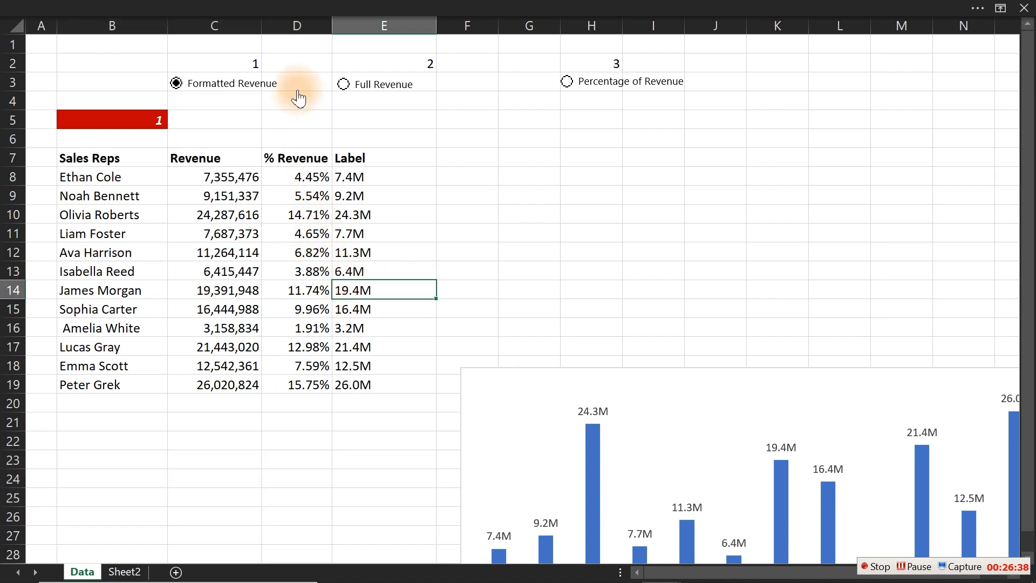
# - Move the revenue column chart below the data table so it starts around row 21, freeing the cells beside the Label column
pyautogui.click(465, 156)
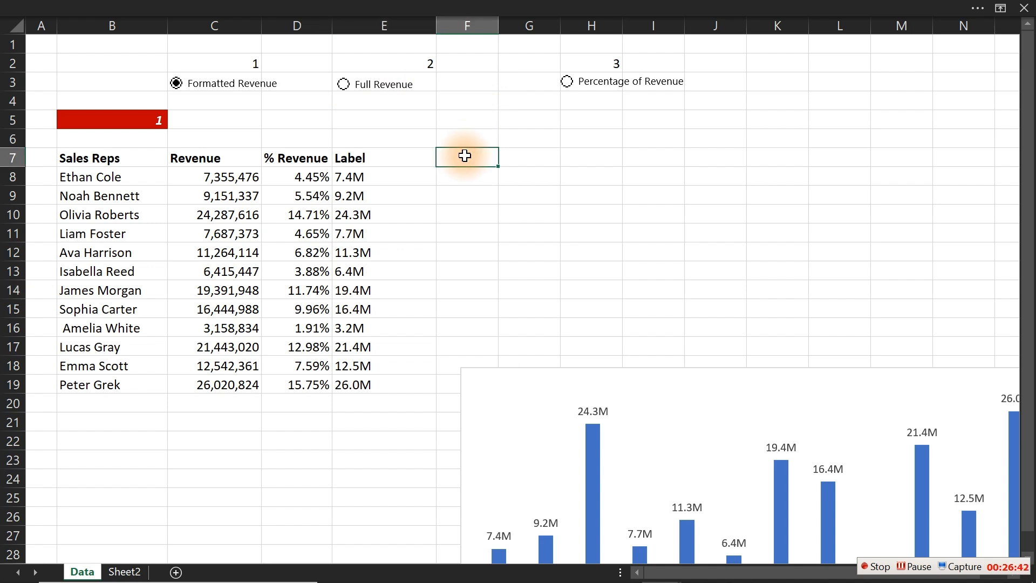
pyautogui.click(678, 368)
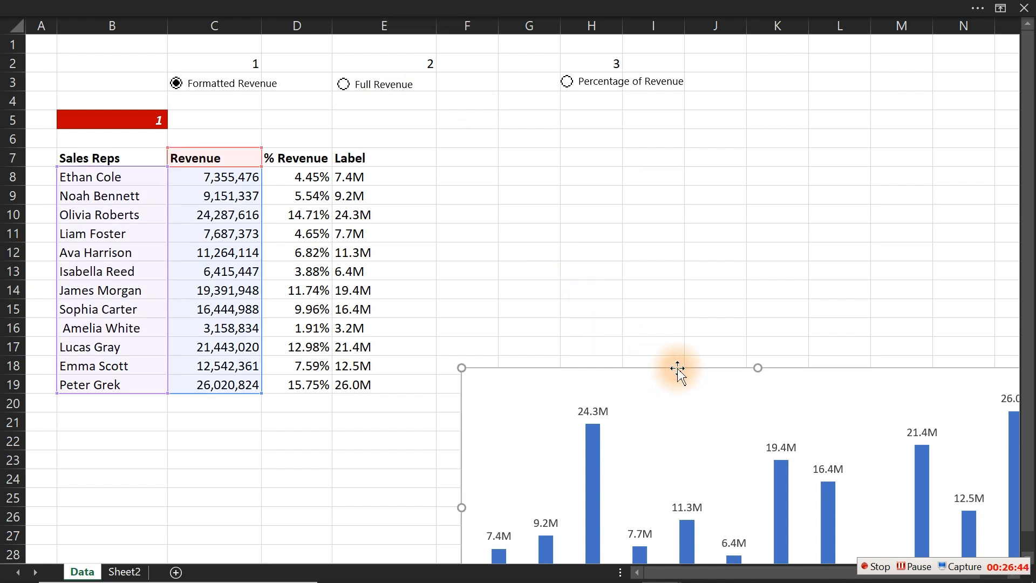
pyautogui.moveTo(678, 368); pyautogui.dragTo(251, 409)
# - Enter the headers Top in F7 and Bottom in G7
pyautogui.click(462, 155)
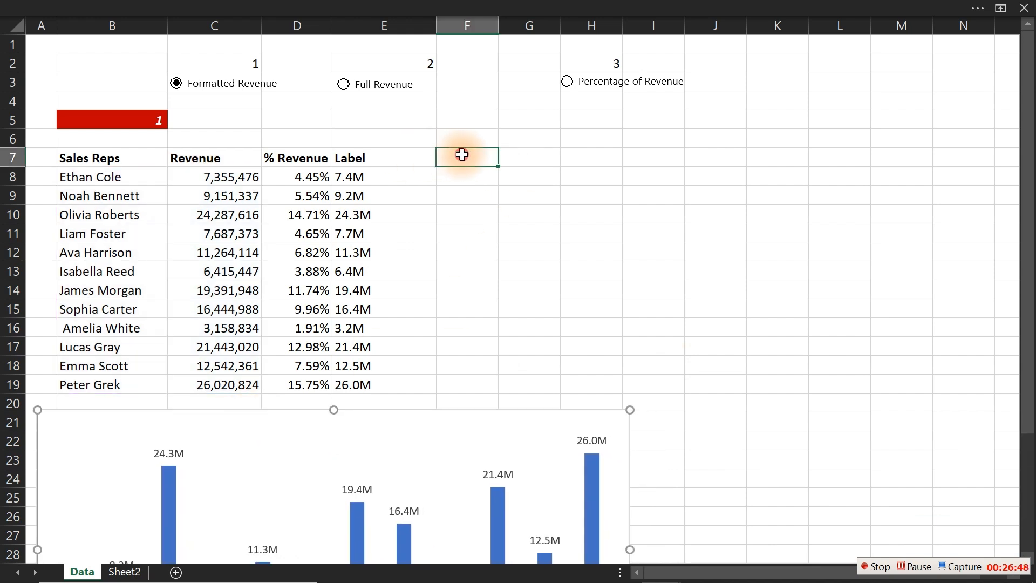
pyautogui.write('Top')
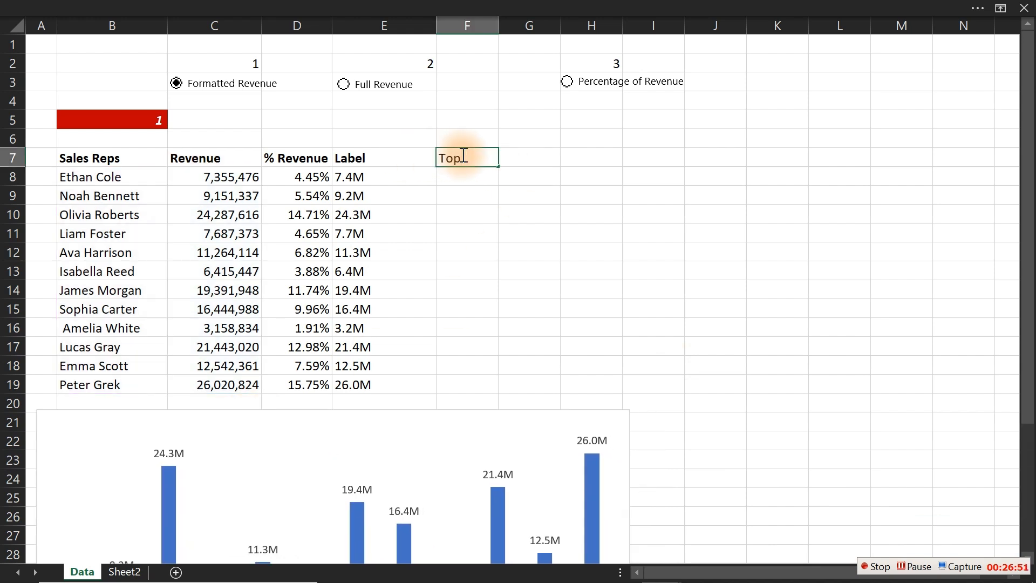
pyautogui.press('Tab')
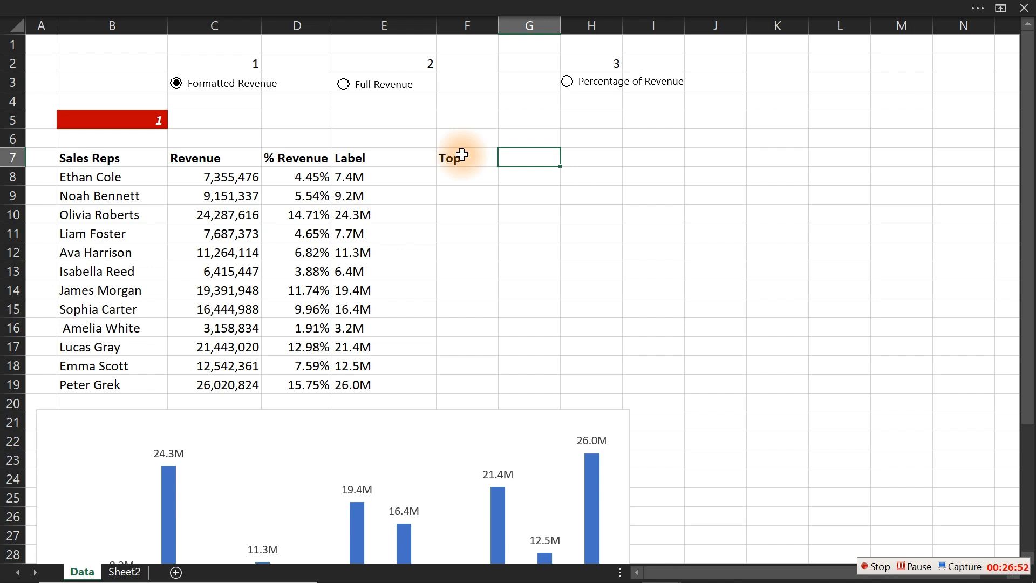
pyautogui.write('Bottom')
pyautogui.hotkey('ctrl', 'Return')
# - Test the Full Revenue and Percentage of Revenue options on the table labels and chart
pyautogui.click(510, 192)
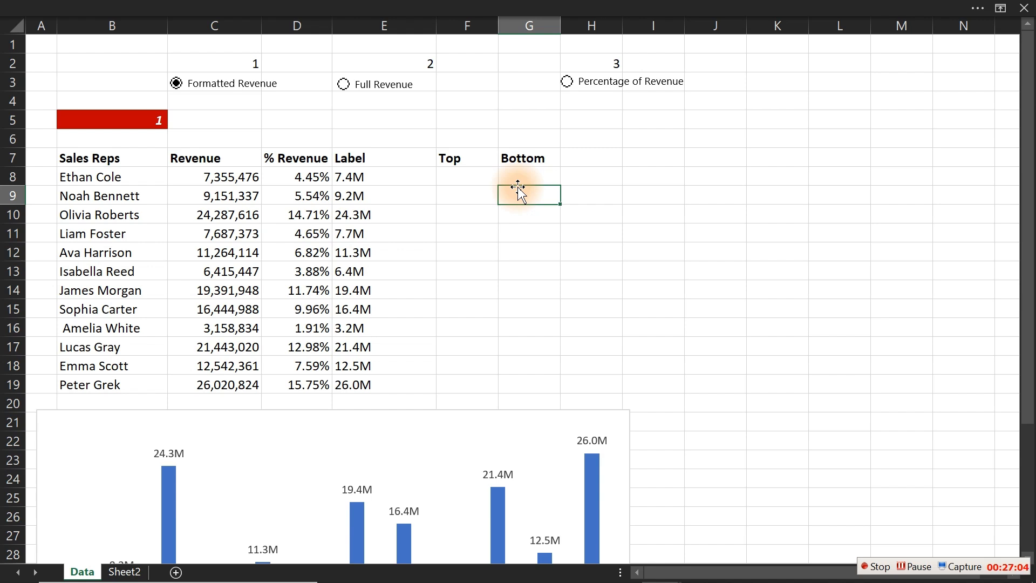
pyautogui.click(346, 88)
pyautogui.click(568, 87)
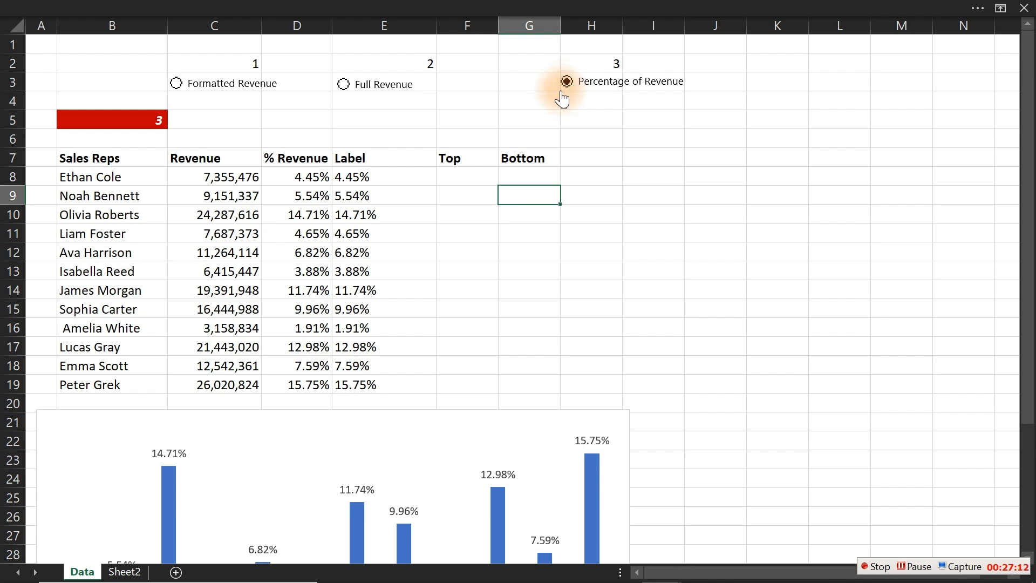
# - Insert an option button form control around K6, caption it Top, and narrow its frame to fit the text
pyautogui.click(201, 3)
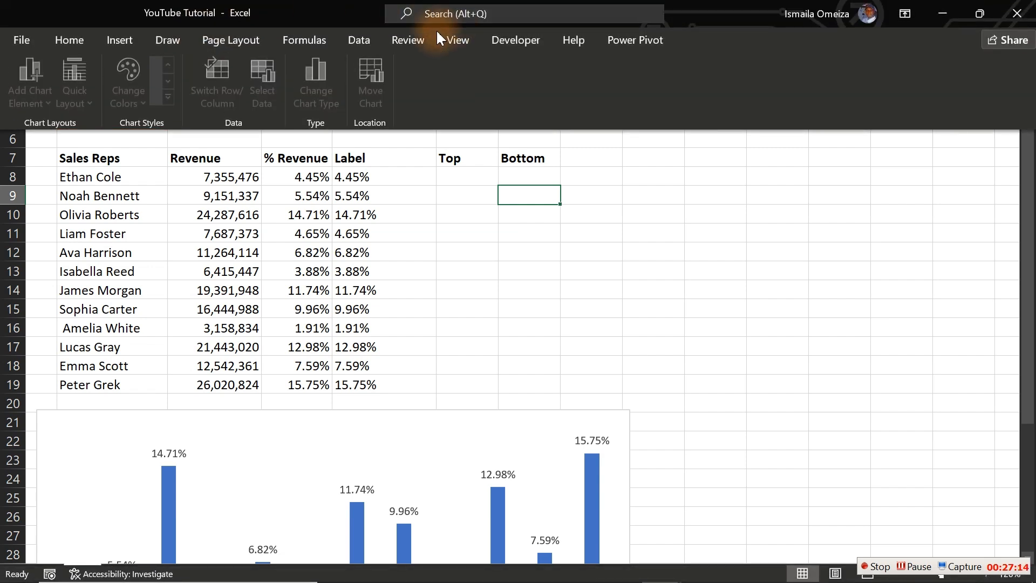
pyautogui.click(508, 41)
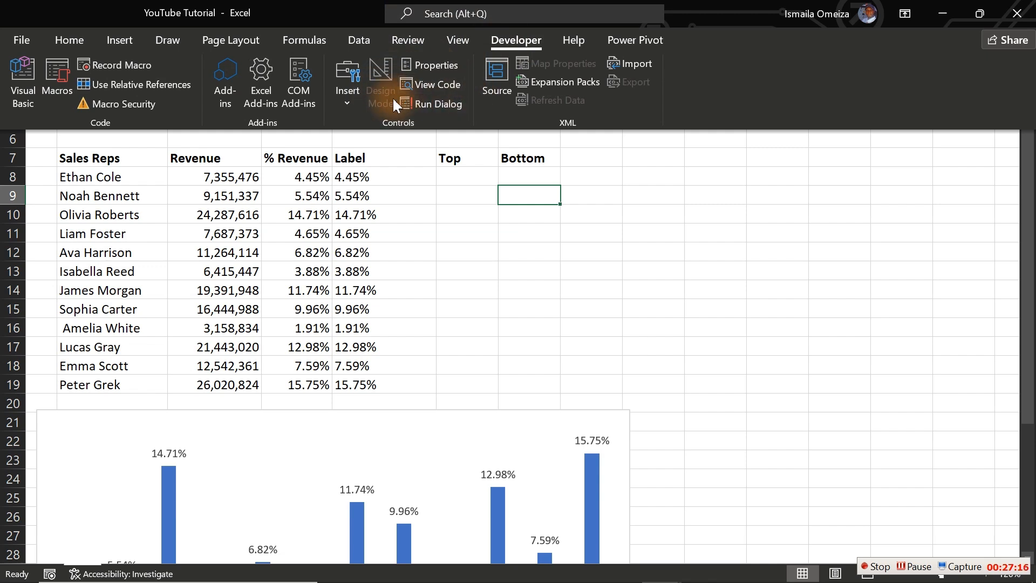
pyautogui.click(348, 105)
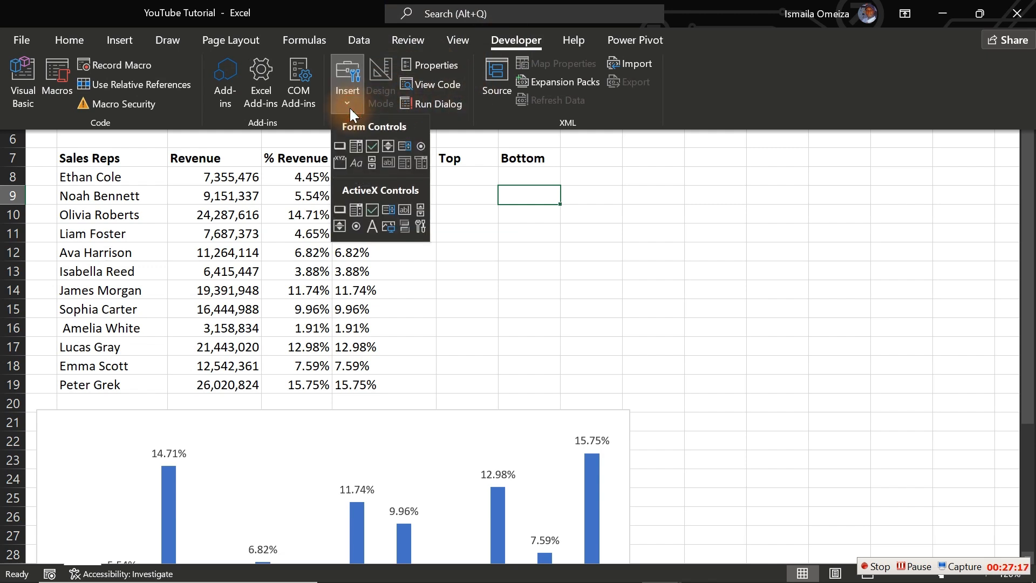
pyautogui.click(422, 149)
pyautogui.click(742, 129)
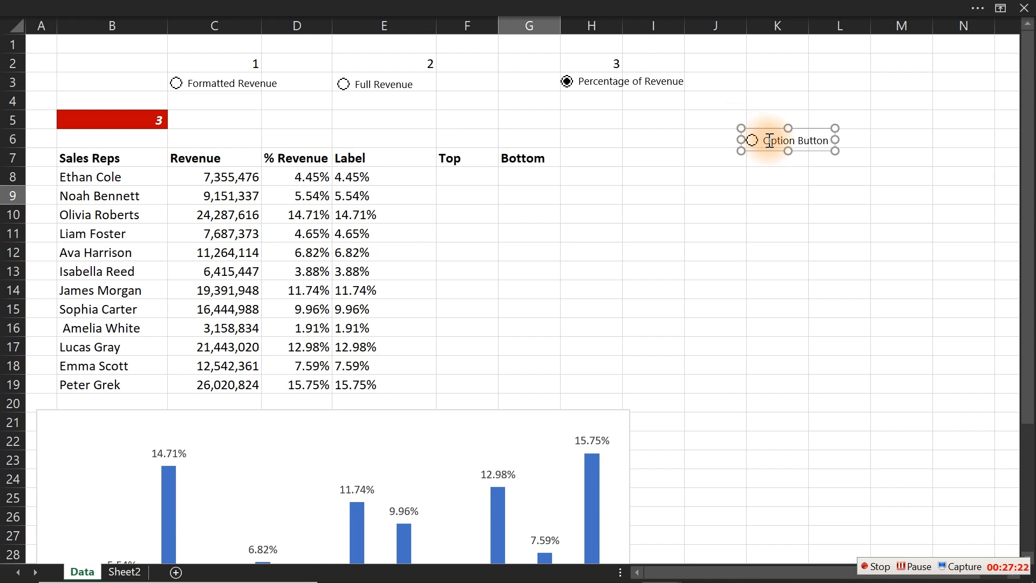
pyautogui.press('Delete')
pyautogui.press('Delete')
pyautogui.press('Delete')
pyautogui.press('Delete')
pyautogui.press('Delete')
pyautogui.press('Delete')
pyautogui.press('Delete')
pyautogui.press('Delete')
pyautogui.press('Delete')
pyautogui.press('Delete')
pyautogui.press('Delete')
pyautogui.press('Delete')
pyautogui.press('Delete')
pyautogui.press('Delete')
pyautogui.press('Delete')
pyautogui.write('Top')
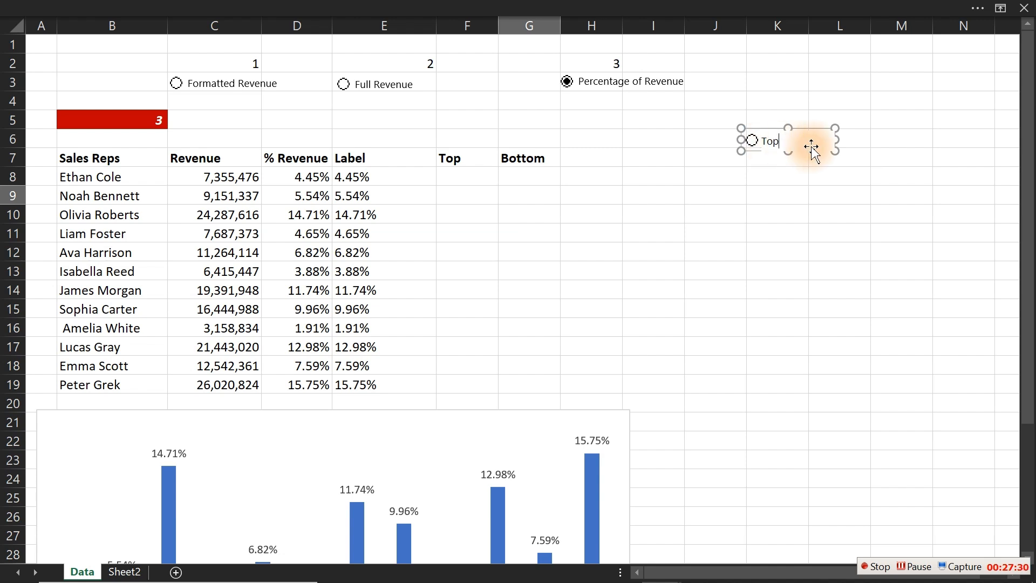
pyautogui.click(835, 152)
pyautogui.moveTo(834, 153); pyautogui.dragTo(784, 151)
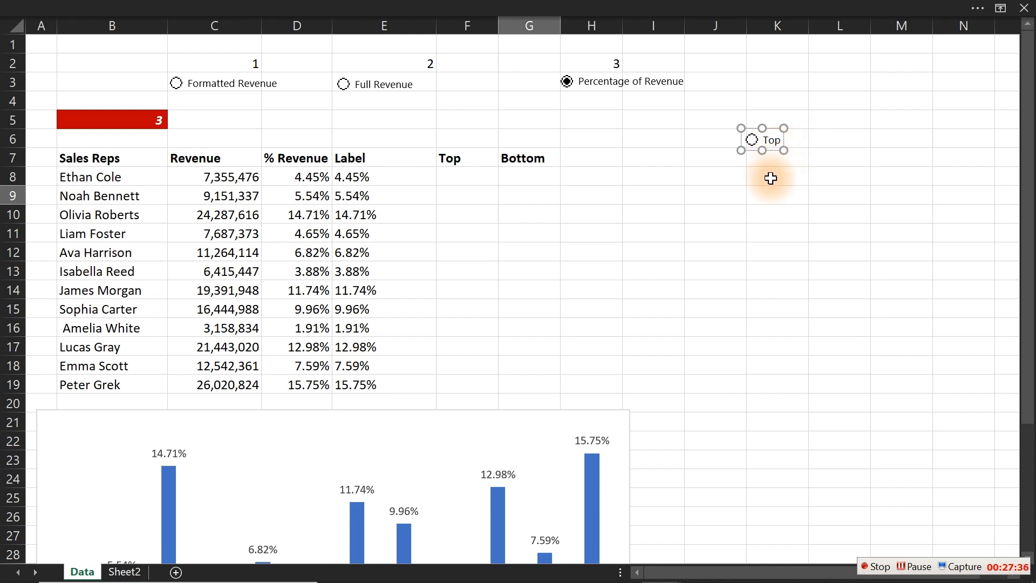
# - Duplicate the Top option button, place the copy over L6, and align the original beside it in K6
pyautogui.hotkey('ctrl', 'd')
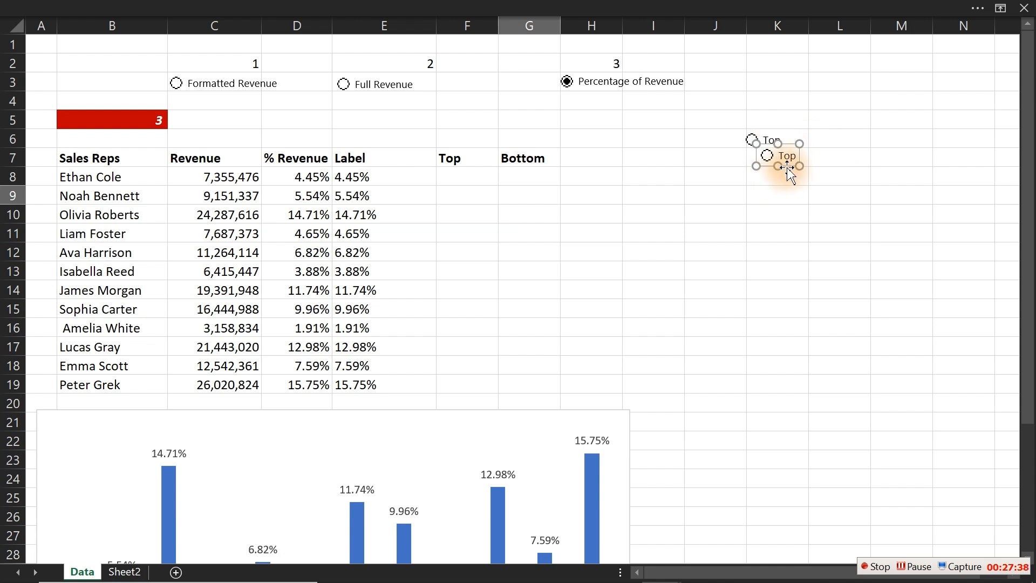
pyautogui.moveTo(788, 166); pyautogui.dragTo(847, 150)
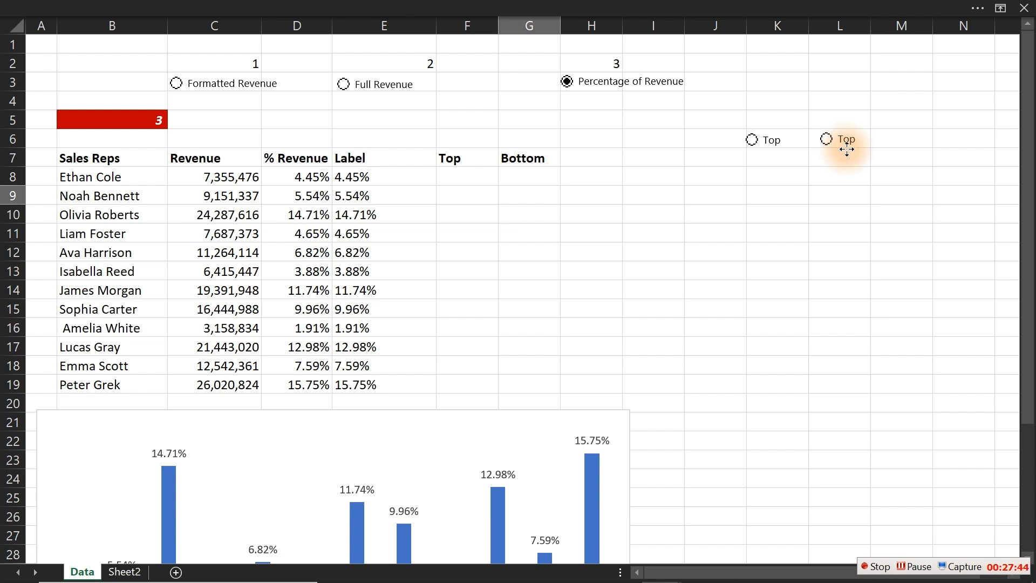
pyautogui.click(781, 172)
pyautogui.rightClick(748, 142)
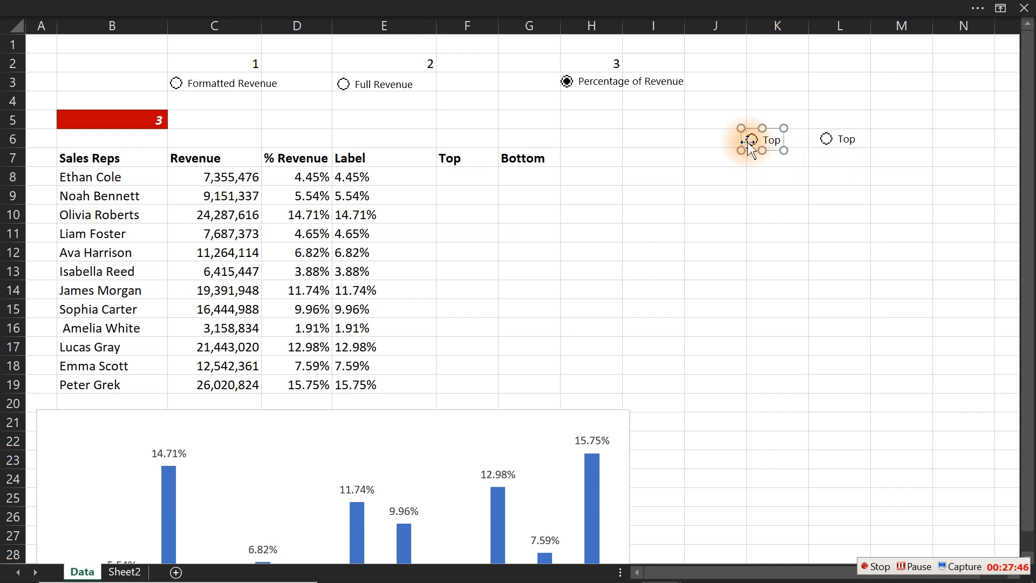
pyautogui.moveTo(777, 154); pyautogui.dragTo(784, 150)
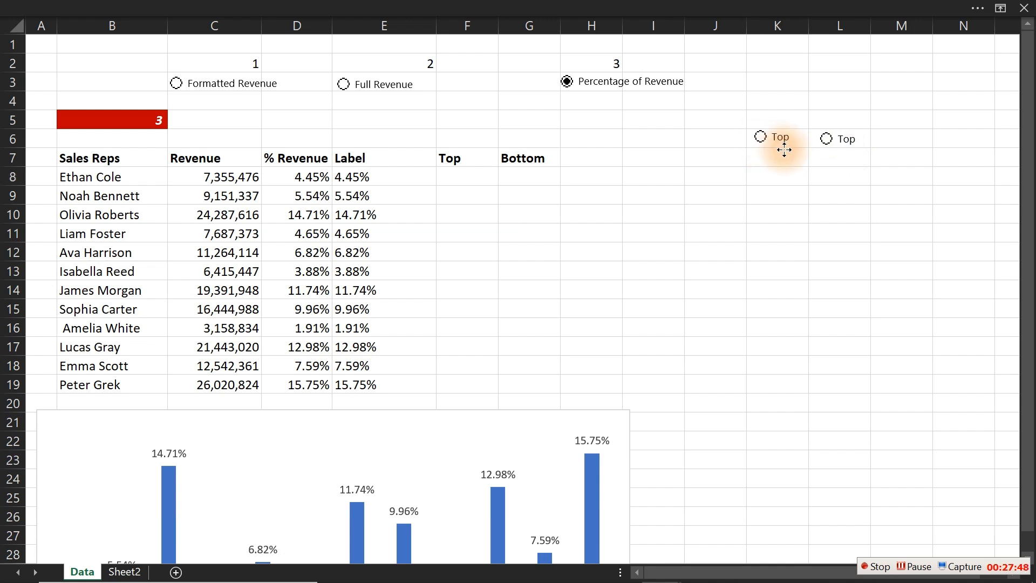
pyautogui.click(837, 172)
# - Change the caption of the duplicated option button in L6 to Bottom and nudge it slightly towards Top
pyautogui.keyDown('ctrl'); pyautogui.click(842, 139); pyautogui.keyUp('ctrl')
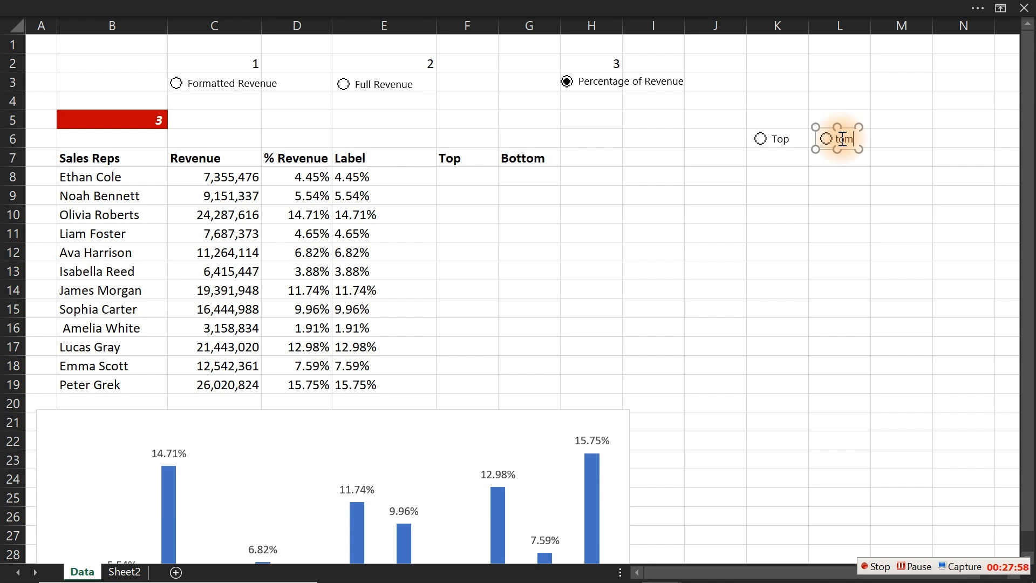
pyautogui.click(896, 269)
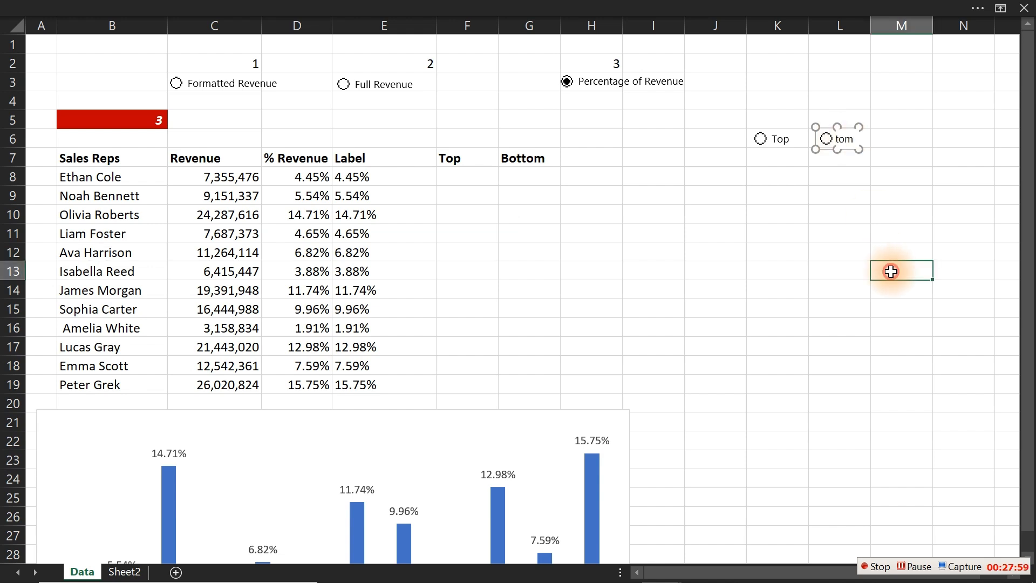
pyautogui.keyDown('ctrl'); pyautogui.click(844, 144); pyautogui.keyUp('ctrl')
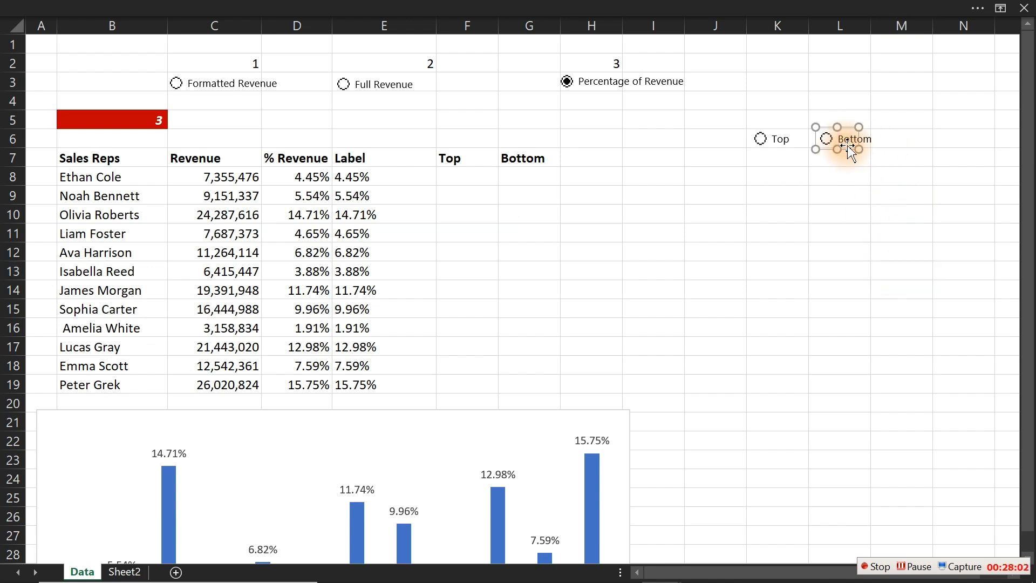
pyautogui.moveTo(852, 146); pyautogui.dragTo(849, 147)
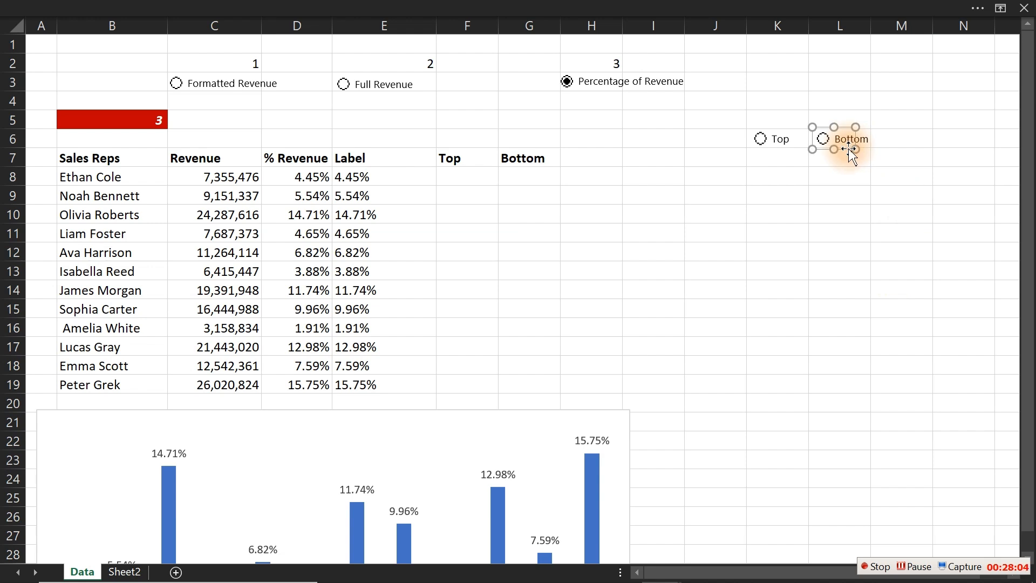
pyautogui.click(860, 173)
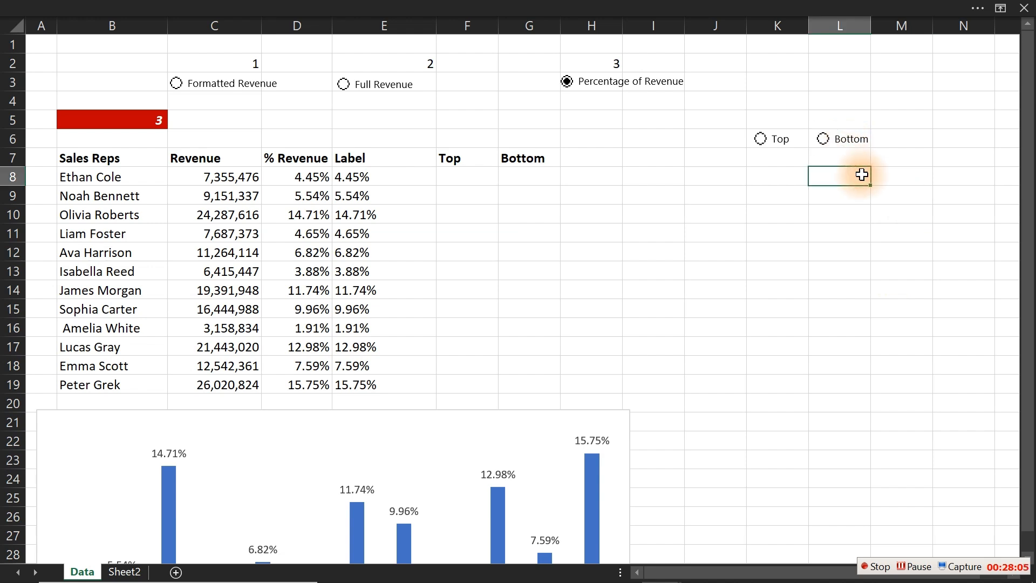
# - Test the Top, Bottom and Full Revenue option buttons to see how they affect the linked cell B5
pyautogui.click(762, 140)
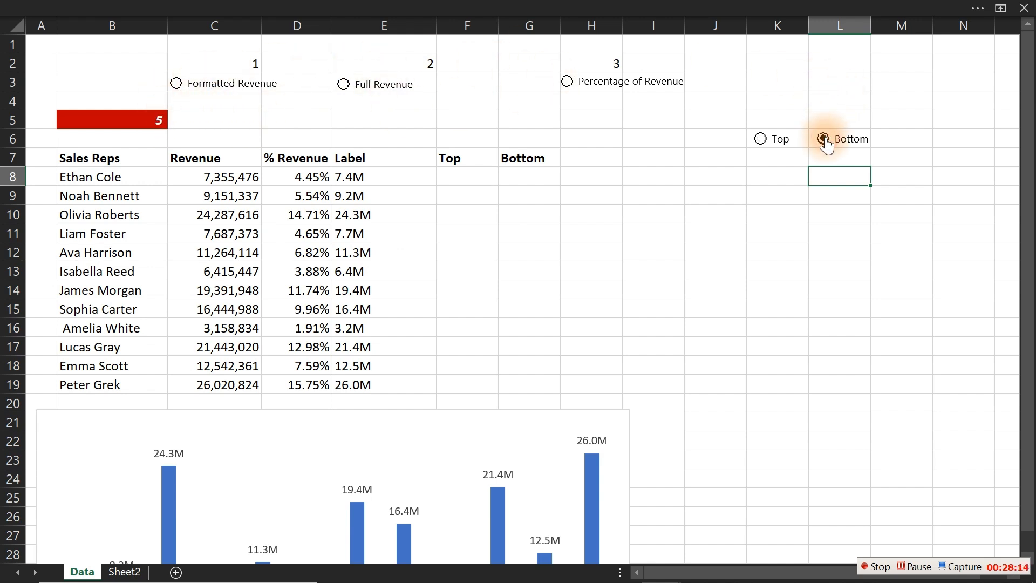
pyautogui.click(763, 138)
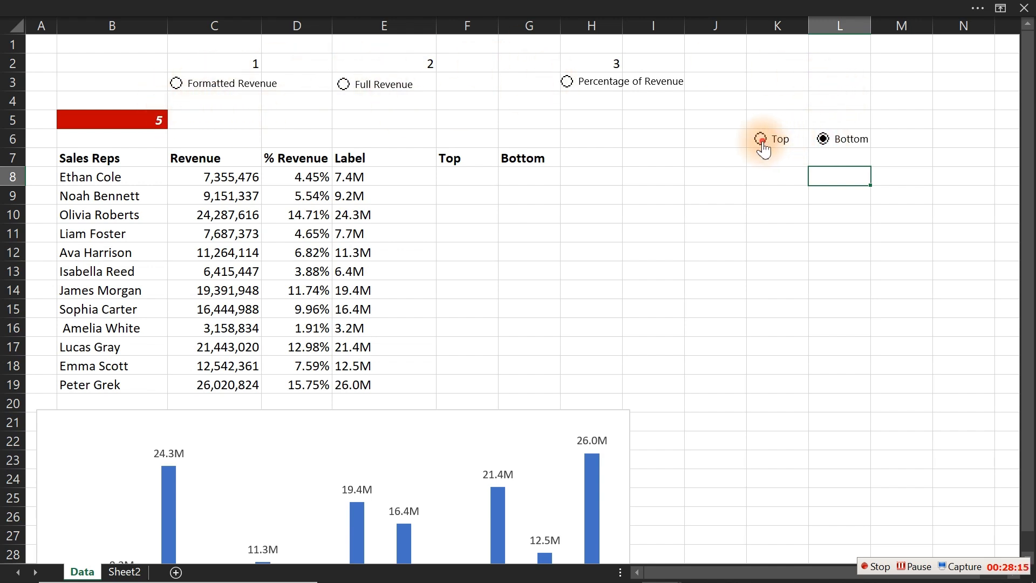
pyautogui.click(343, 85)
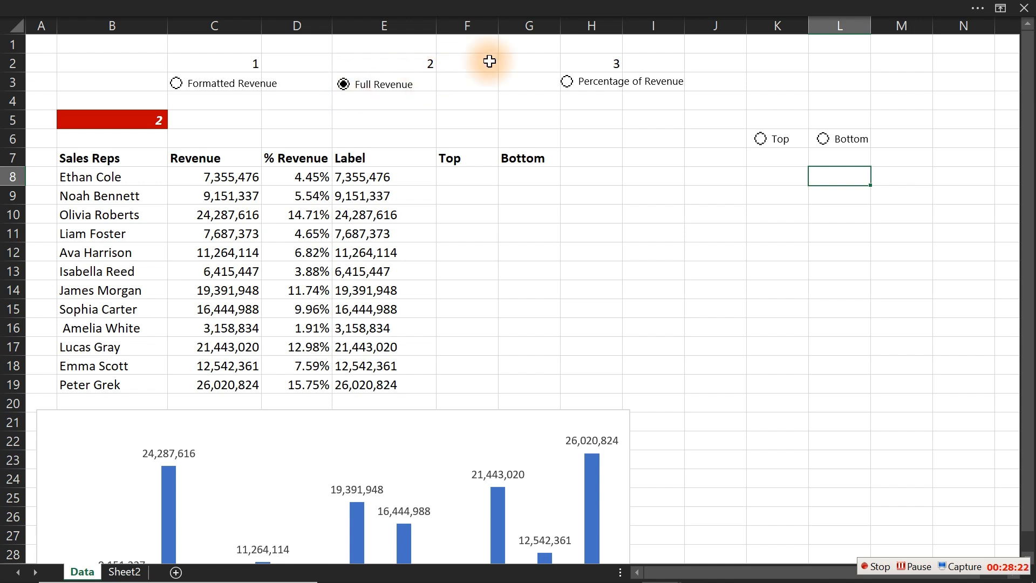
# - Format cell L4 with the same red fill and number style as B5
pyautogui.click(855, 99)
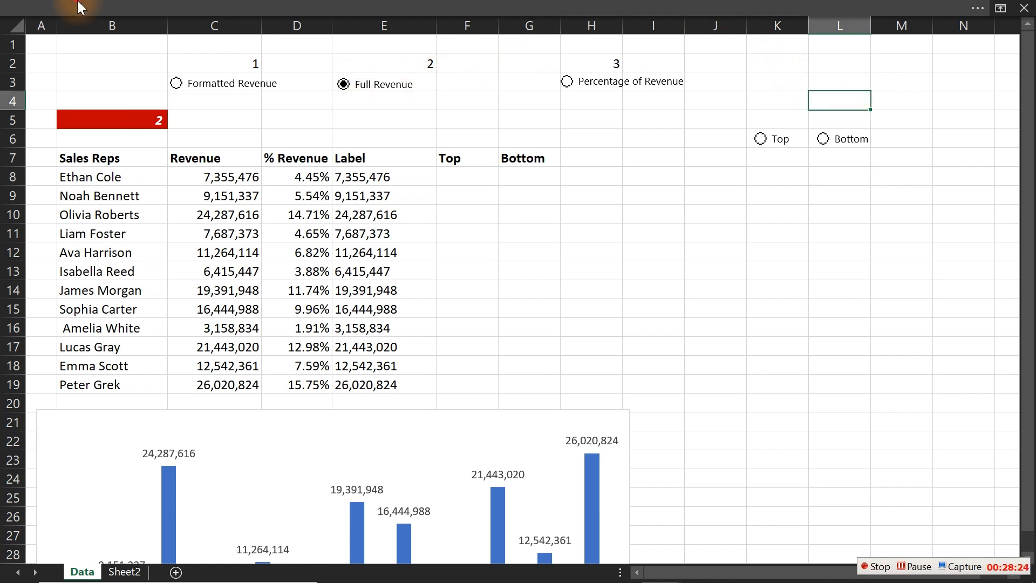
pyautogui.click(116, 6)
pyautogui.click(67, 40)
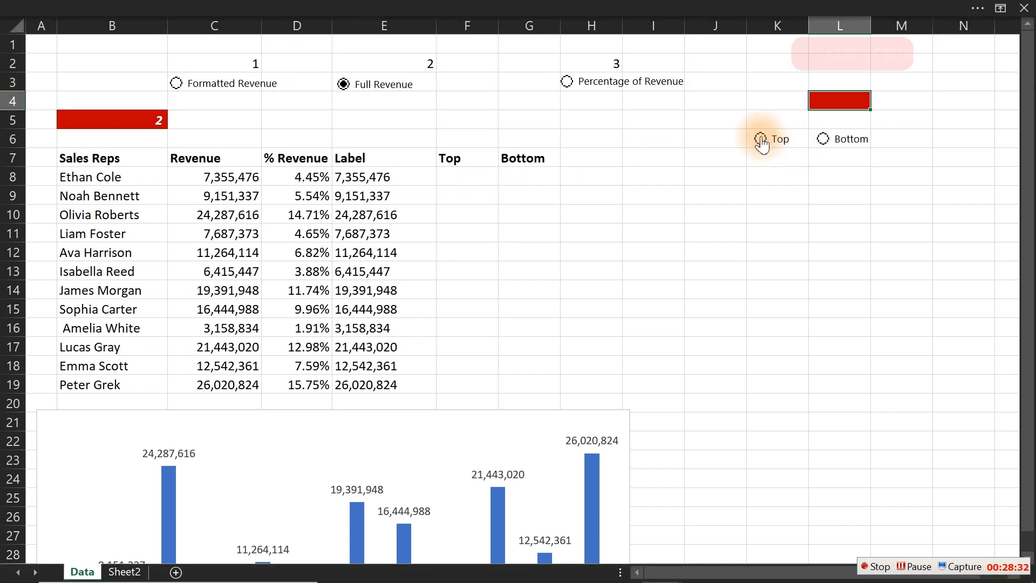
# - Set the cell link of the Top option button to $L$4 in its control format settings
pyautogui.rightClick(760, 141)
pyautogui.click(815, 320)
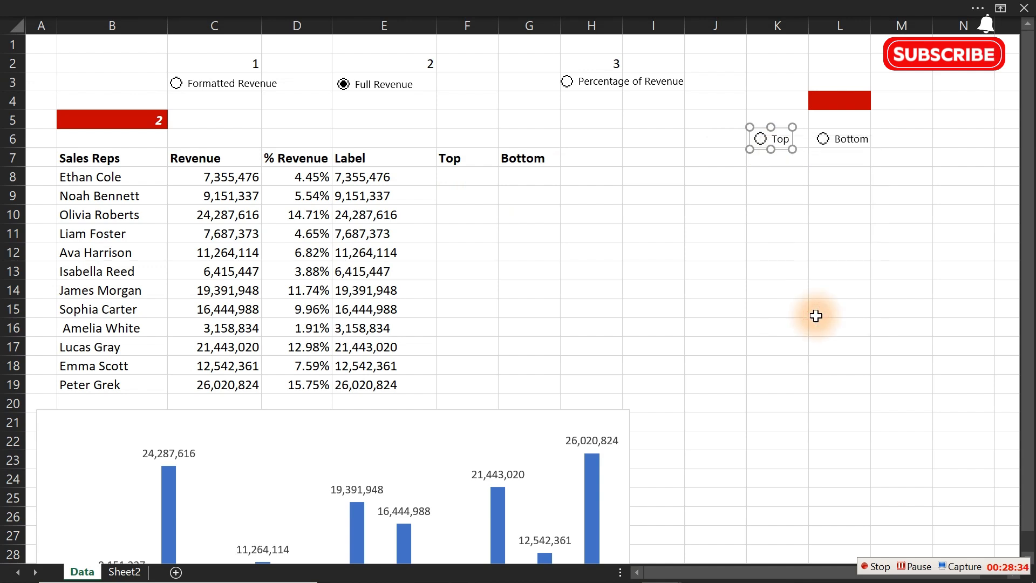
pyautogui.click(511, 177)
pyautogui.moveTo(511, 177); pyautogui.dragTo(421, 180)
pyautogui.click(838, 104)
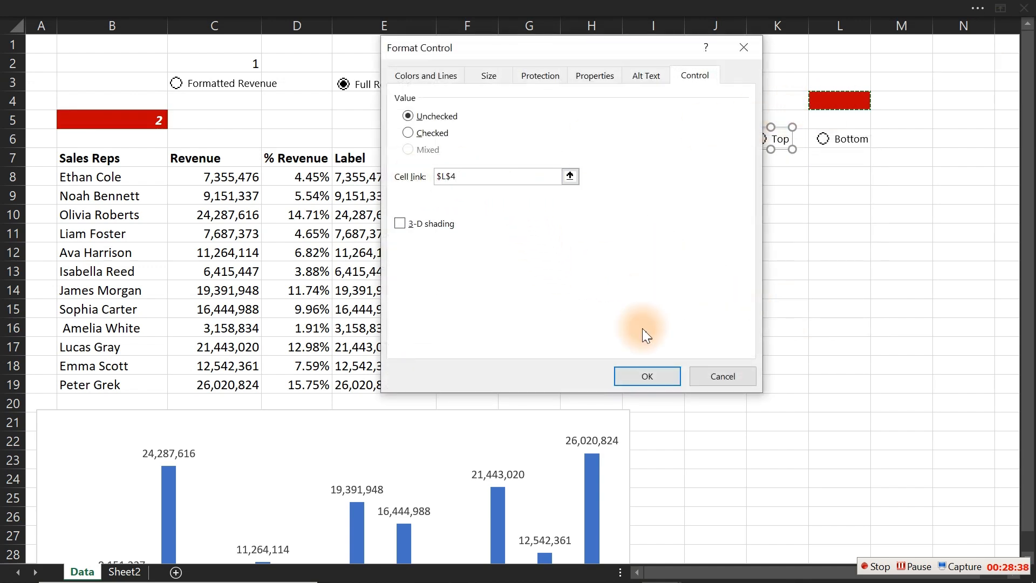
pyautogui.click(643, 377)
pyautogui.click(643, 372)
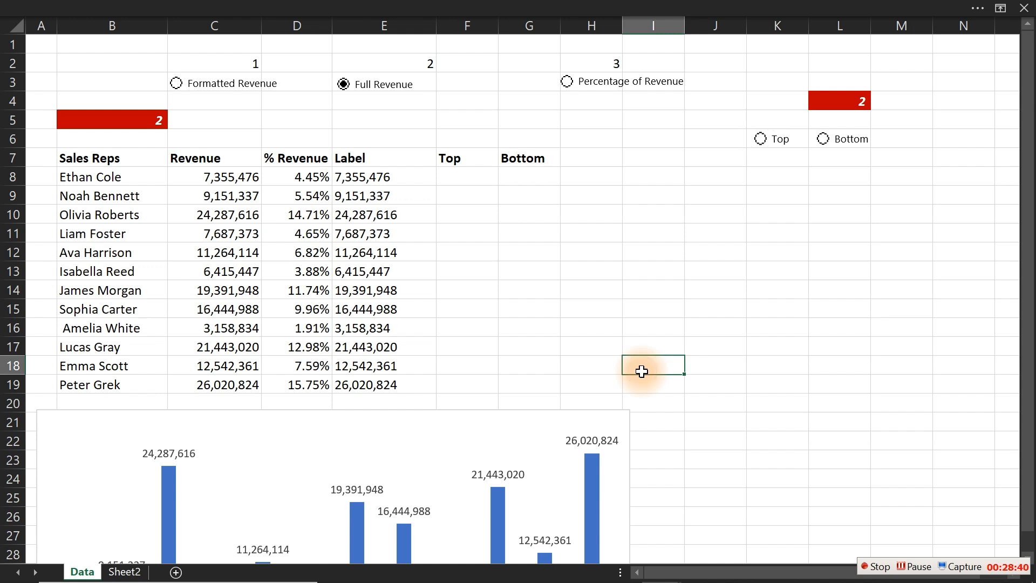
# - Move the chart up to about E10:M24 and test the Formatted, Full and Percentage of Revenue options against L4
pyautogui.click(560, 411)
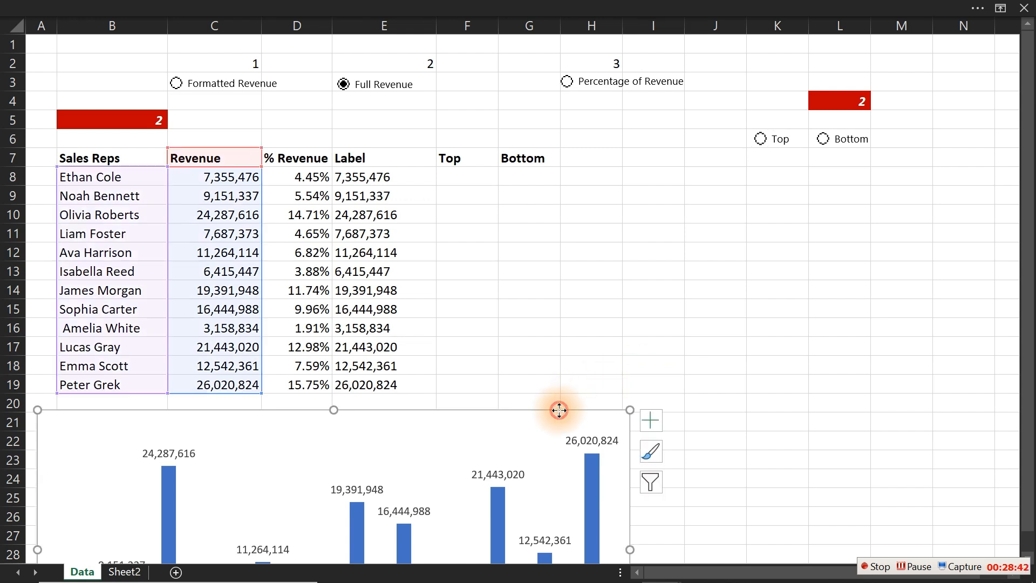
pyautogui.moveTo(560, 410); pyautogui.dragTo(837, 213)
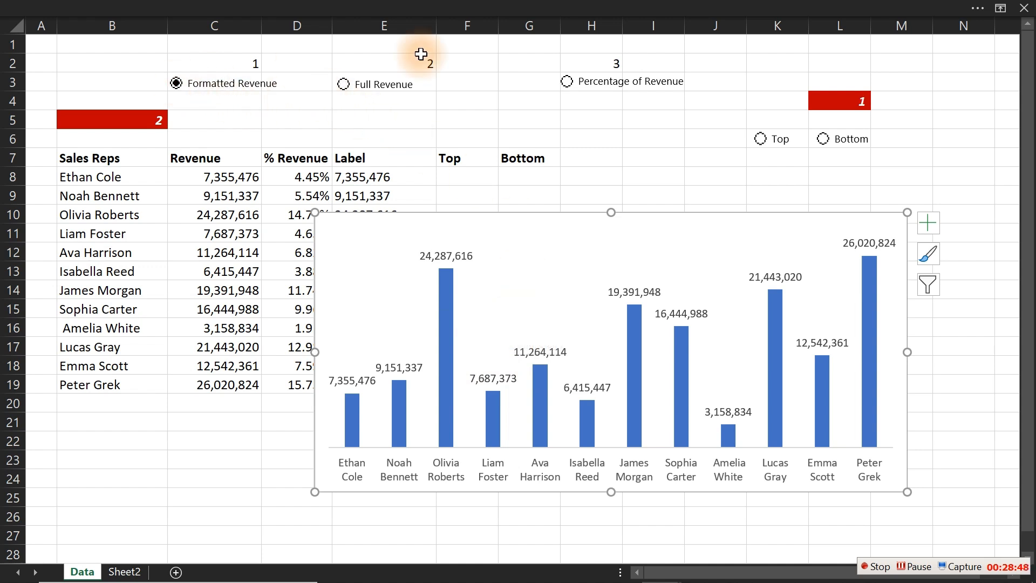
pyautogui.click(567, 82)
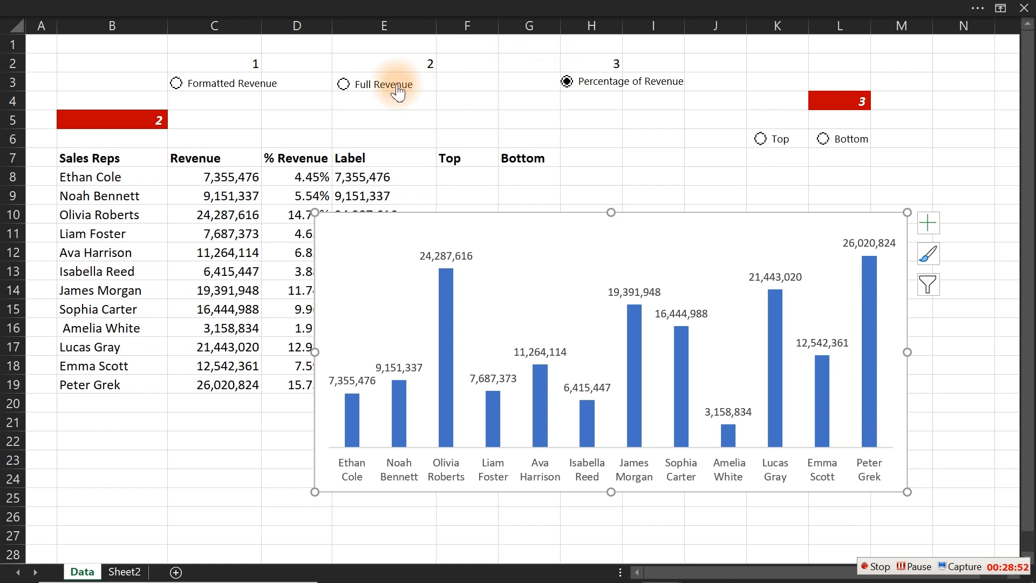
pyautogui.click(343, 84)
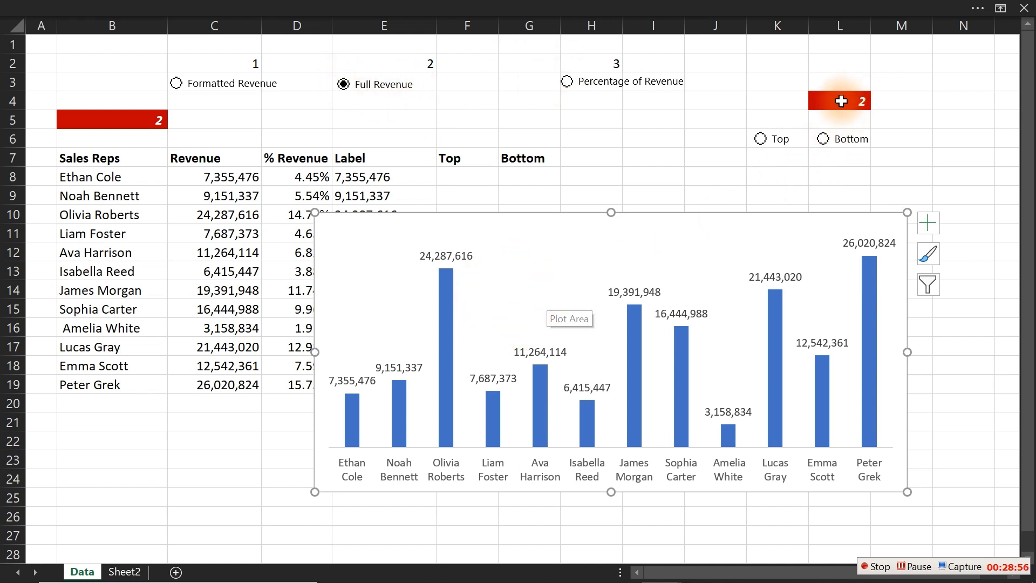
pyautogui.click(568, 84)
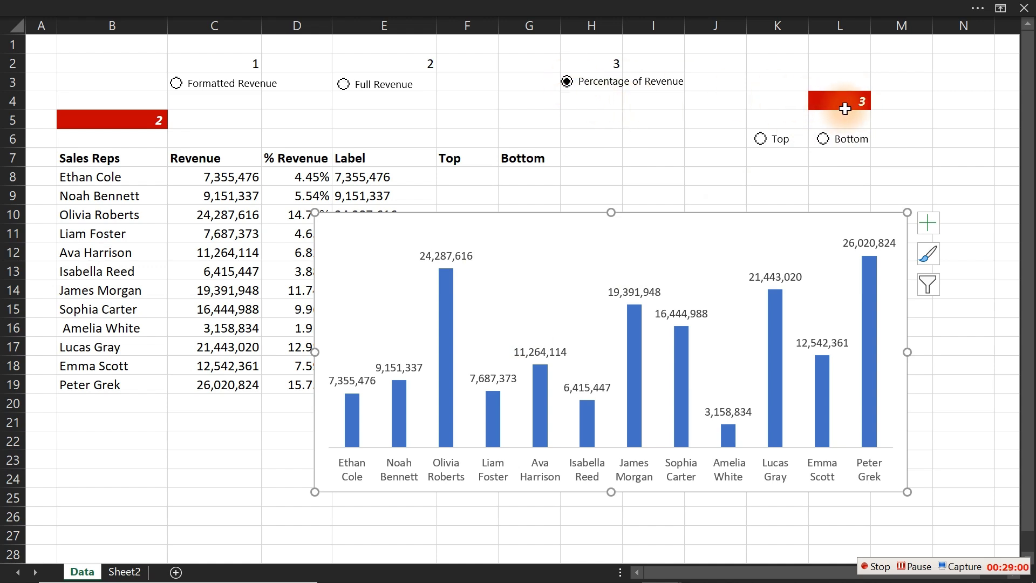
# - Test the Top and Bottom options against L4 and move the chart down to start at about B16
pyautogui.click(761, 139)
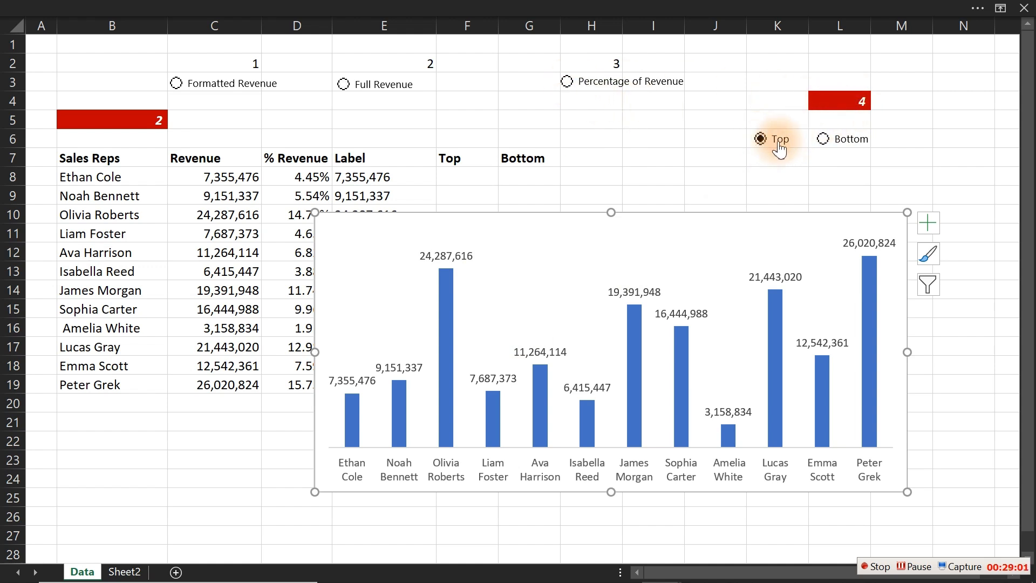
pyautogui.click(823, 142)
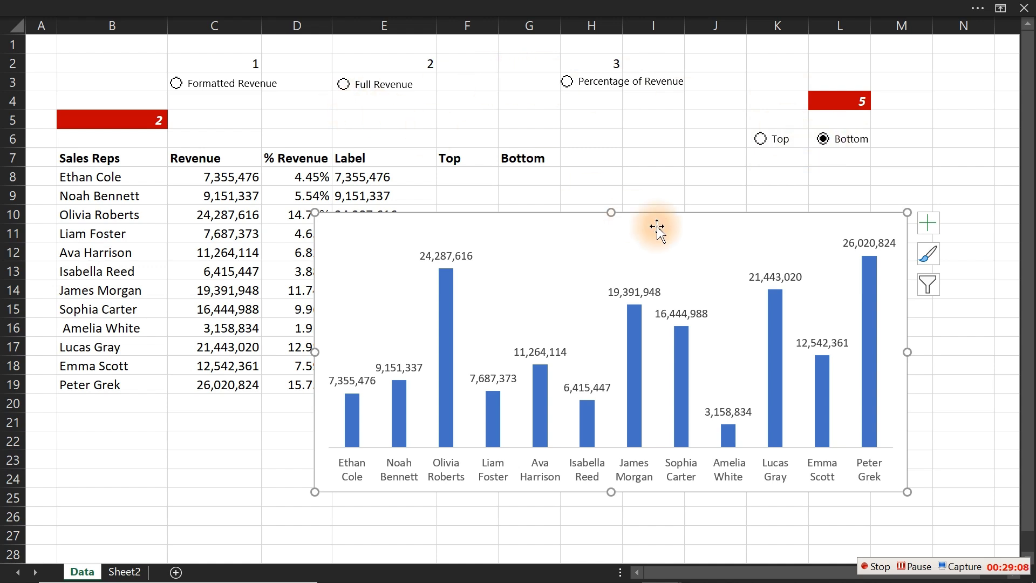
pyautogui.moveTo(678, 215)
pyautogui.mouseDown()
pyautogui.moveTo(458, 300)
pyautogui.moveTo(426, 332)
pyautogui.mouseUp()
pyautogui.click(751, 219)
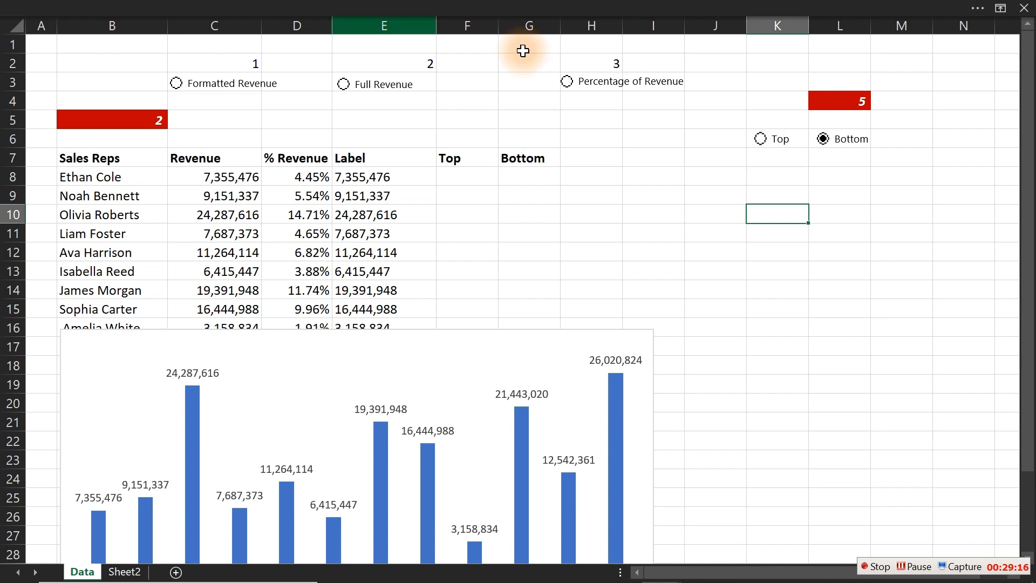
# - Draw a group box form control around the Top and Bottom option buttons, spanning about J5 to M7
pyautogui.keyDown('ctrl'); pyautogui.click(780, 151); pyautogui.keyUp('ctrl')
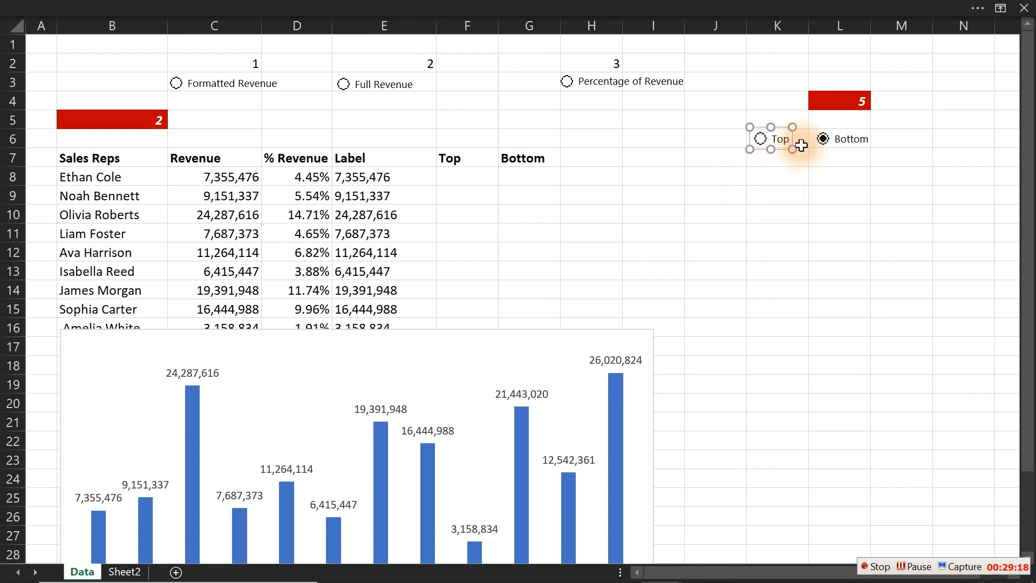
pyautogui.keyDown('ctrl'); pyautogui.click(844, 143); pyautogui.keyUp('ctrl')
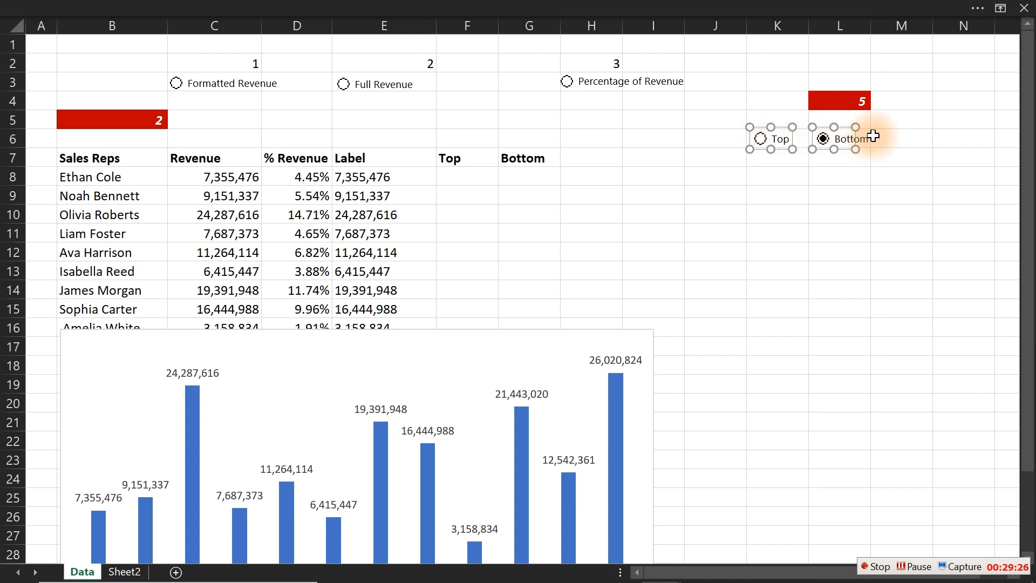
pyautogui.click(770, 215)
pyautogui.click(364, 6)
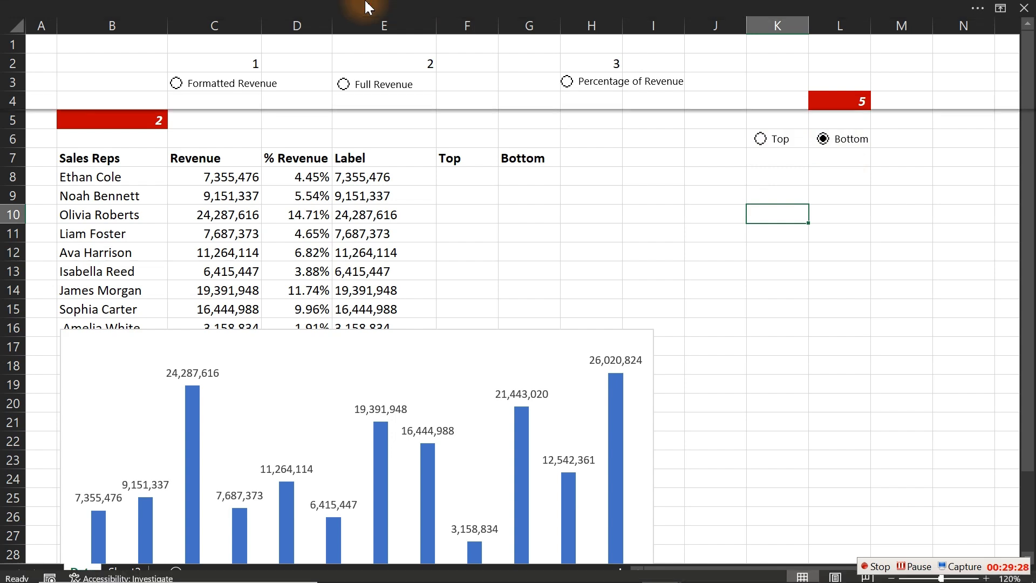
pyautogui.click(626, 98)
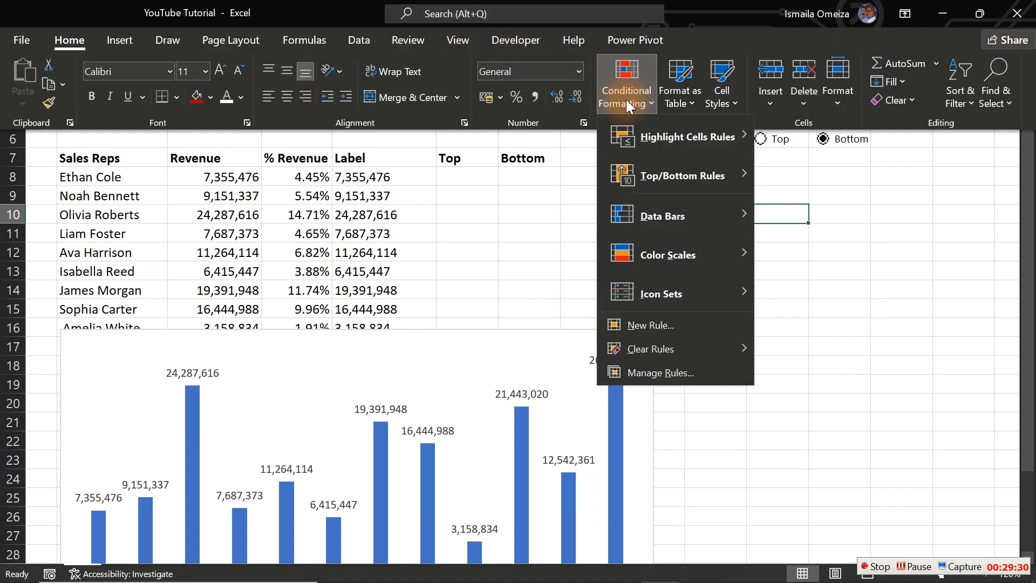
pyautogui.click(491, 40)
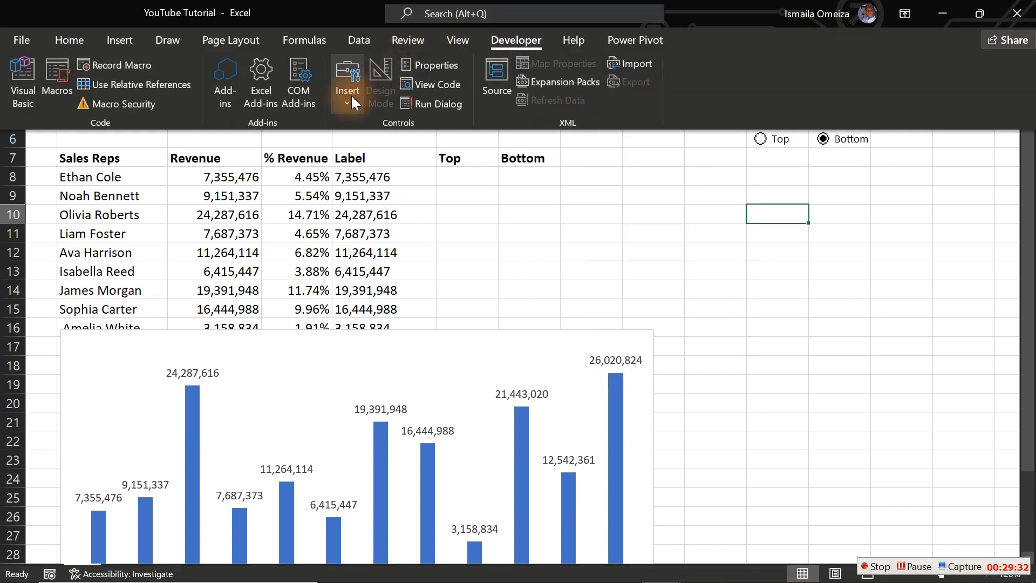
pyautogui.click(349, 91)
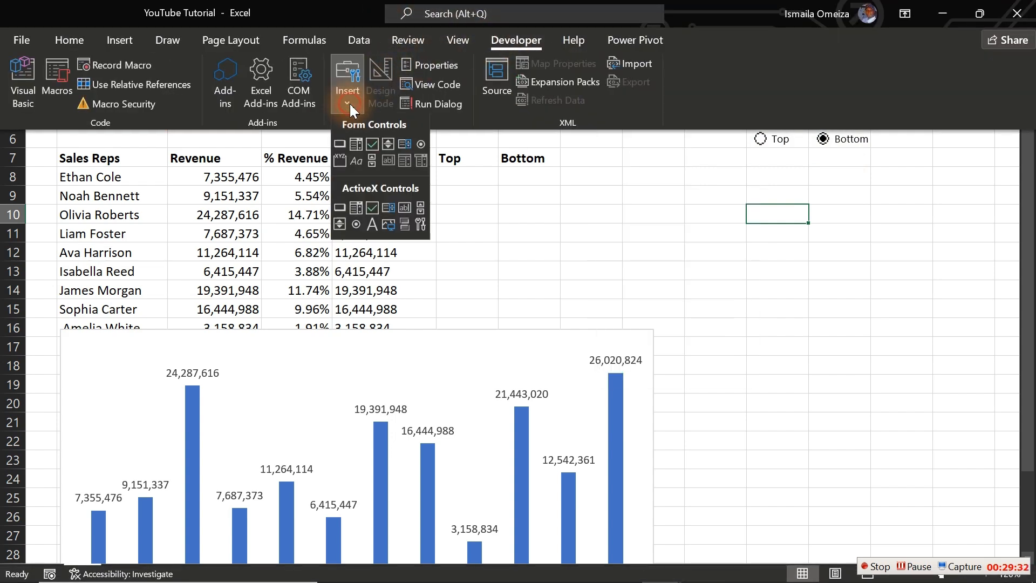
pyautogui.click(342, 164)
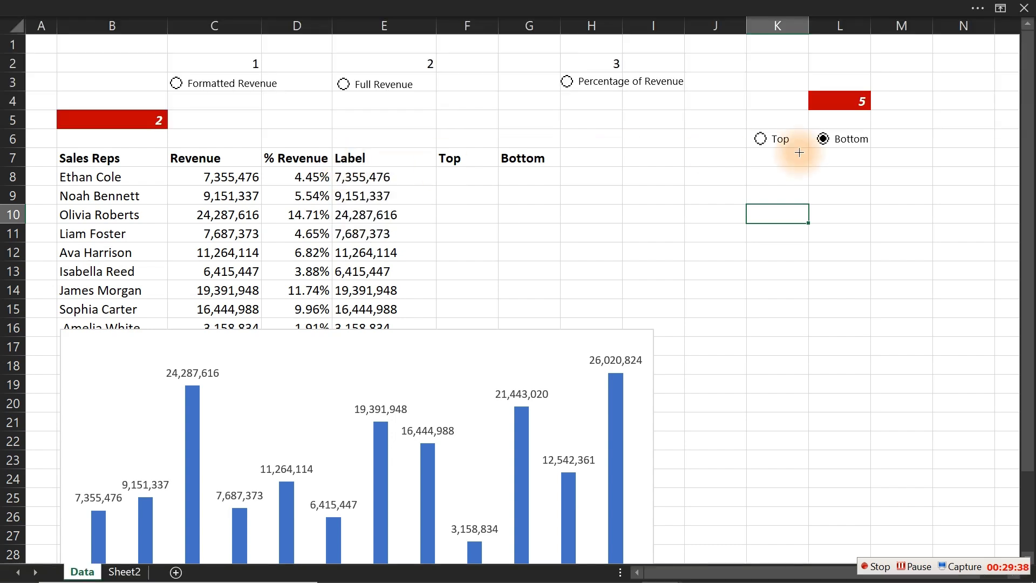
pyautogui.moveTo(723, 117); pyautogui.dragTo(885, 161)
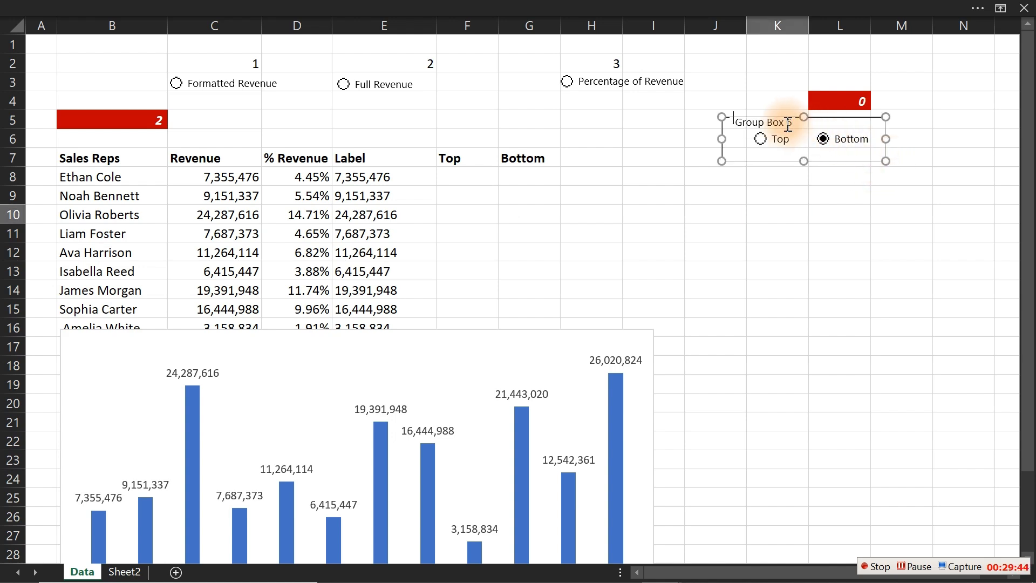
# - Clear the caption of the group box around the Top and Bottom options
pyautogui.press('Delete')
pyautogui.press('Delete')
pyautogui.press('Delete')
pyautogui.click(801, 236)
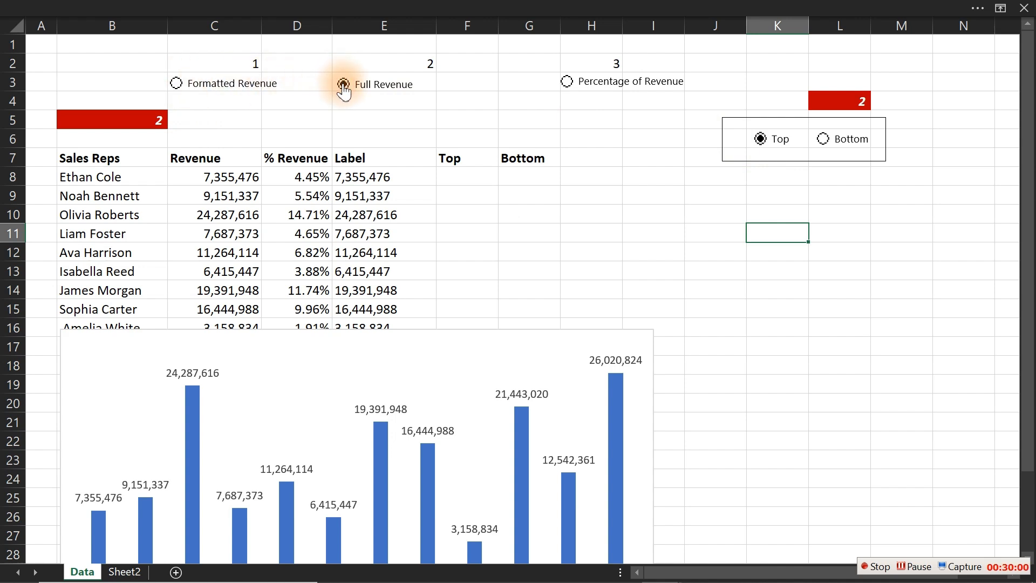
# - Set the cell link of the Top option button to $L$4 in its control format settings
pyautogui.rightClick(764, 142)
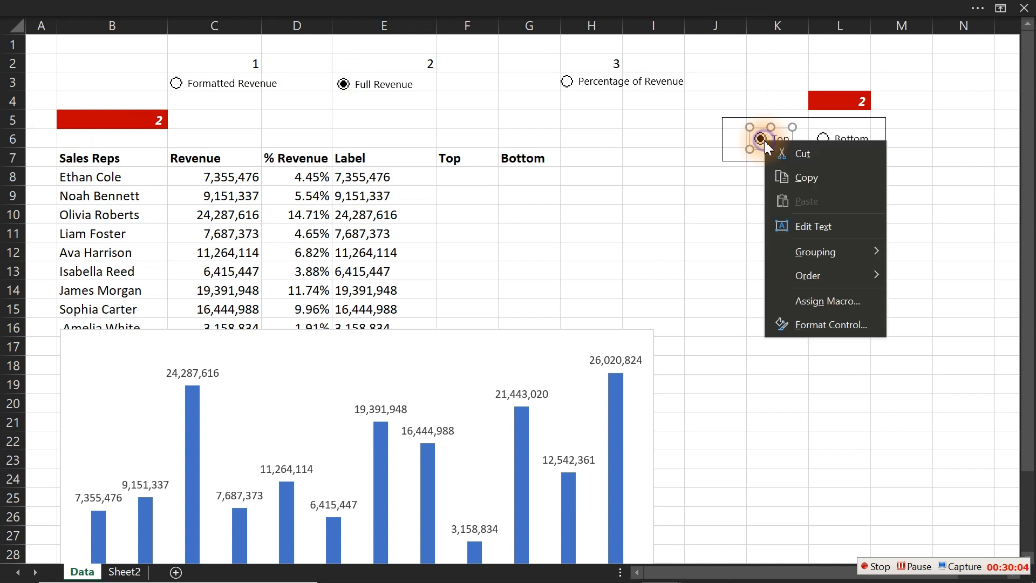
pyautogui.click(826, 317)
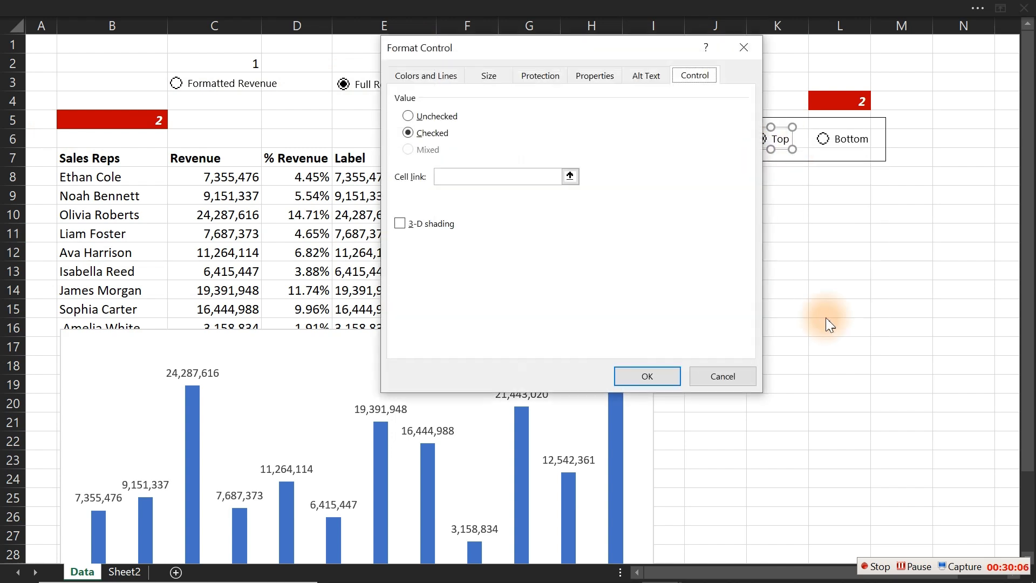
pyautogui.click(513, 177)
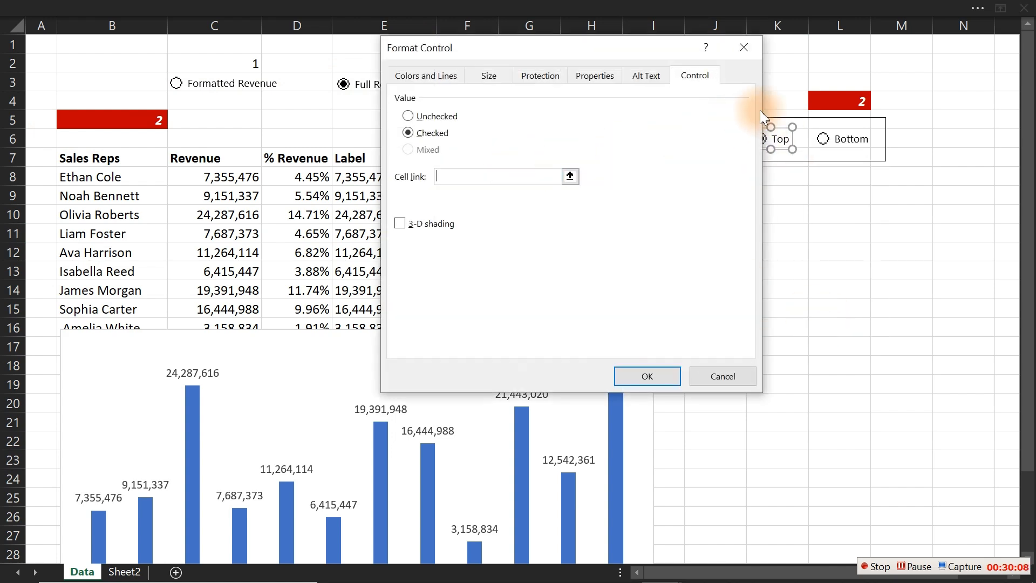
pyautogui.click(827, 100)
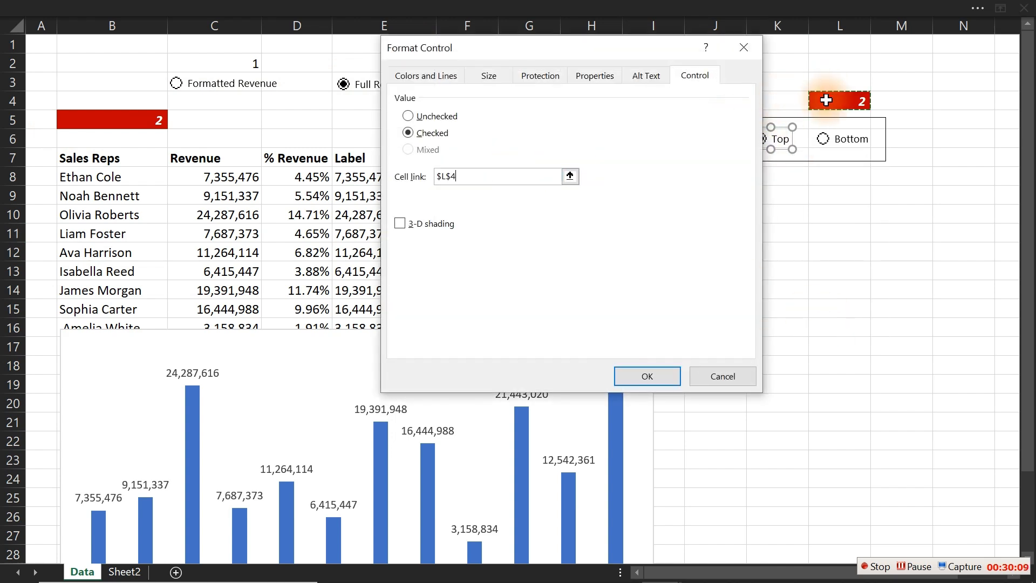
pyautogui.click(652, 376)
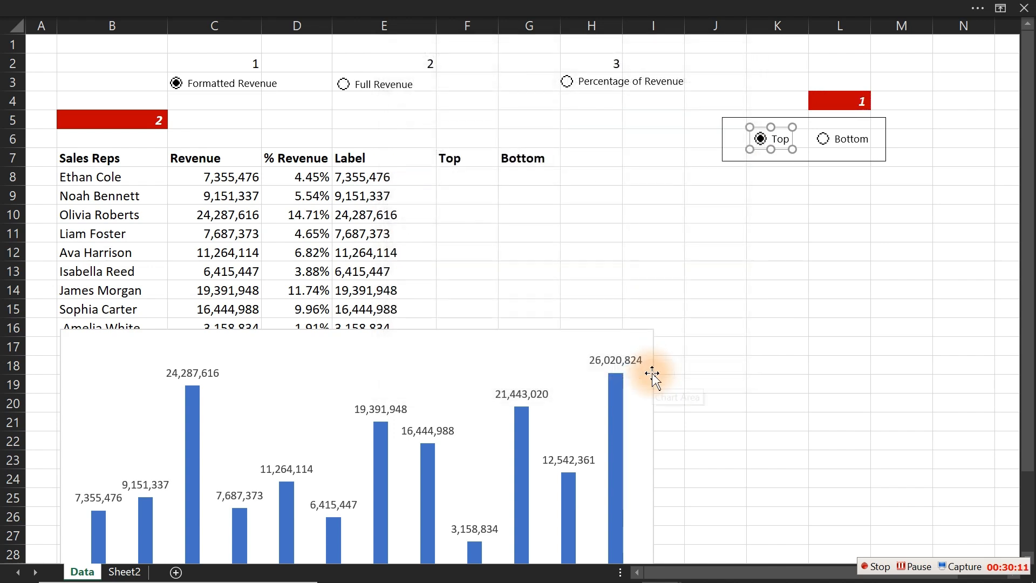
pyautogui.click(680, 255)
# - Test the Bottom, Top and Percentage of Revenue options to see how they affect the linked cells
pyautogui.click(824, 139)
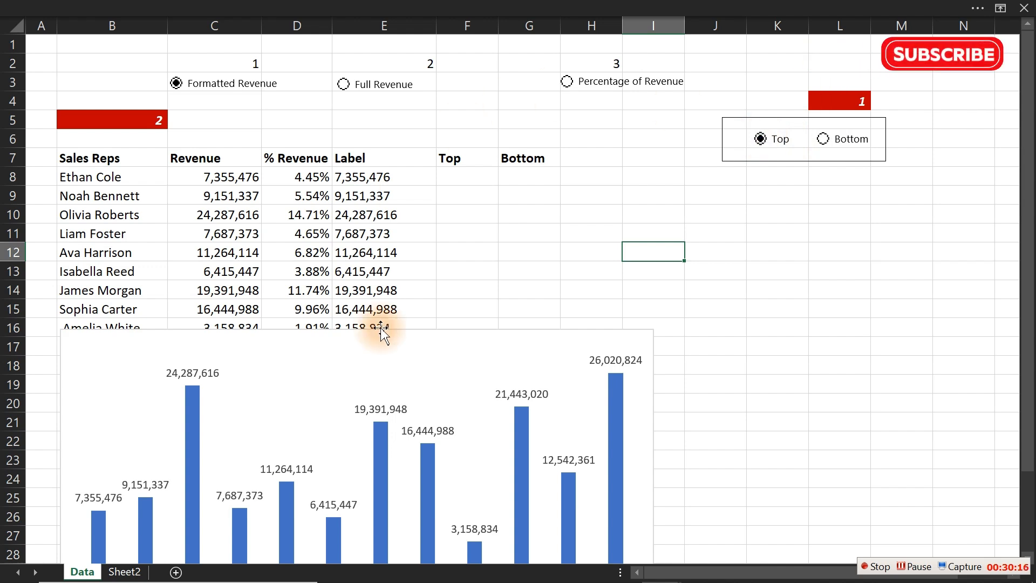
pyautogui.click(827, 141)
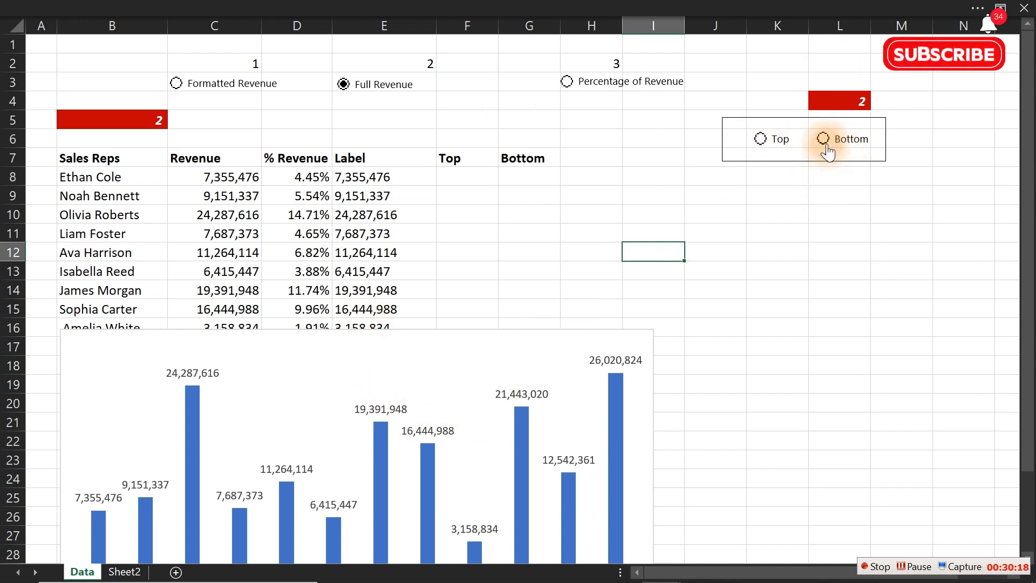
pyautogui.click(762, 142)
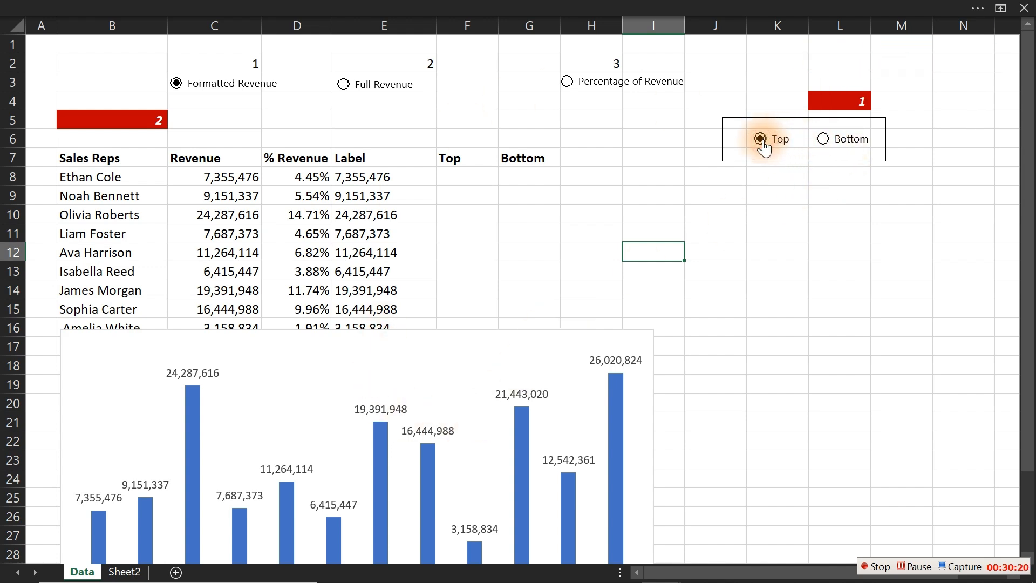
pyautogui.click(567, 81)
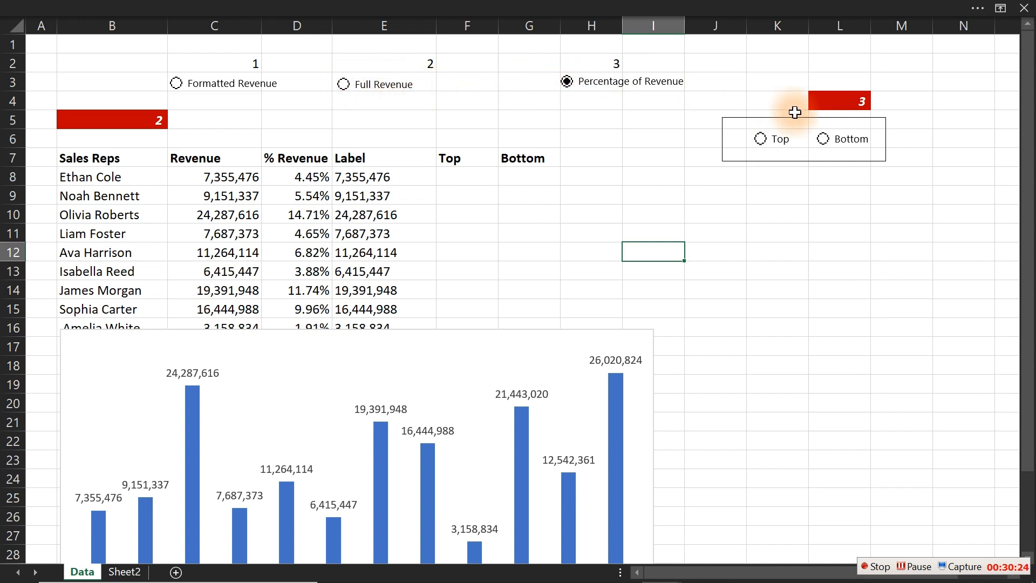
# - Set the cell link of the Formatted Revenue option button to $B$5 in its control format settings
pyautogui.rightClick(177, 87)
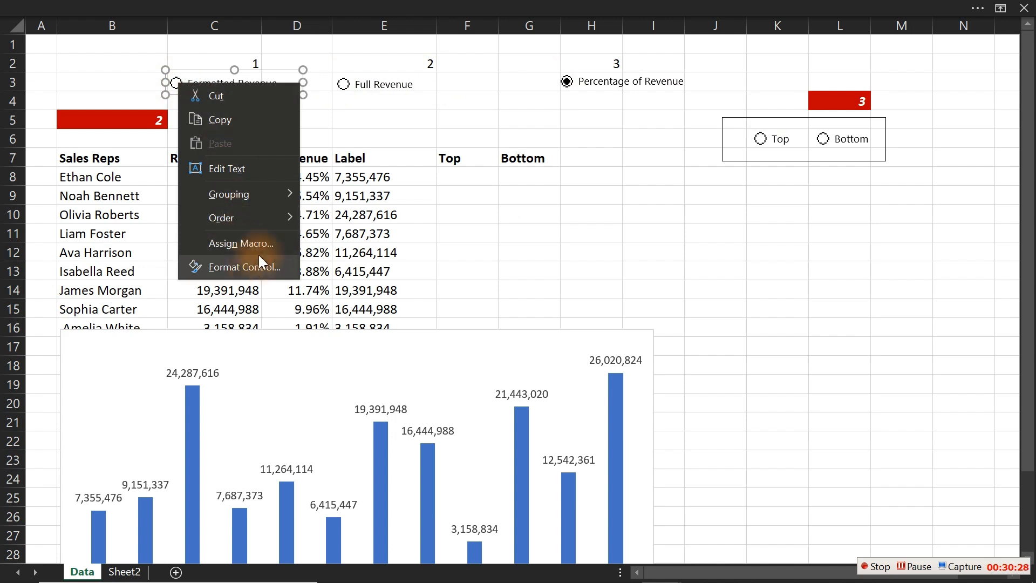
pyautogui.click(251, 267)
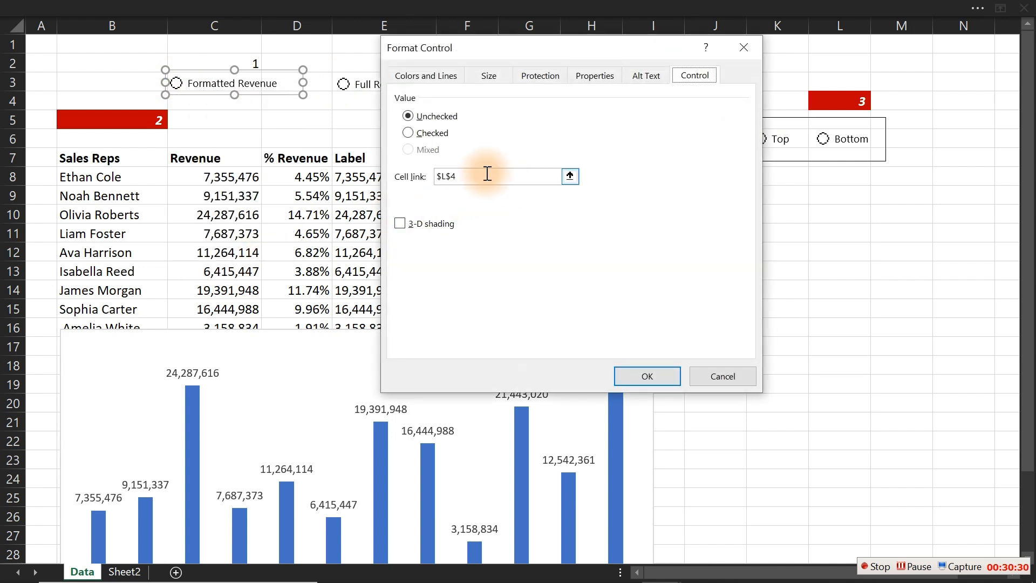
pyautogui.click(485, 176)
pyautogui.click(118, 117)
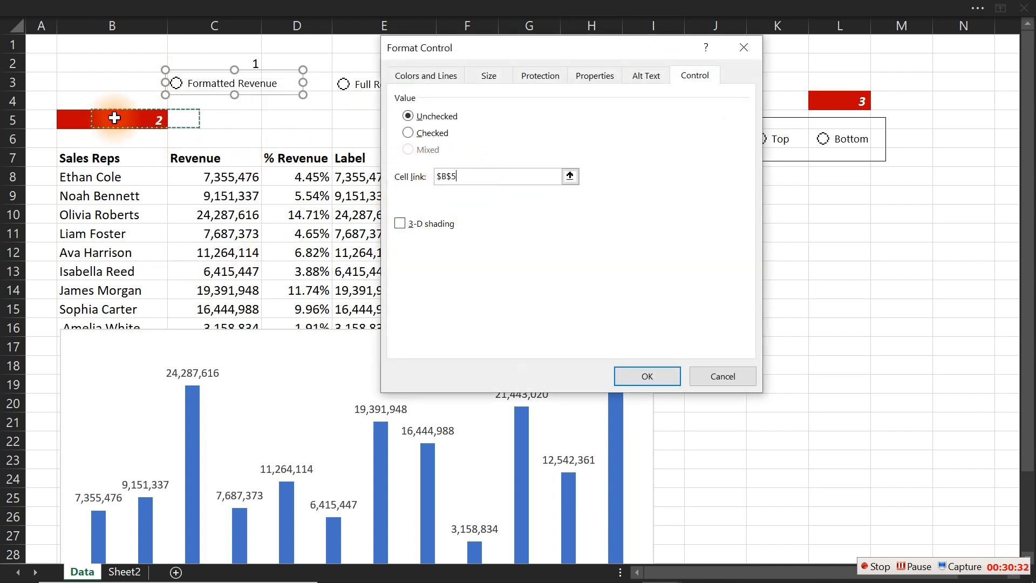
pyautogui.click(662, 377)
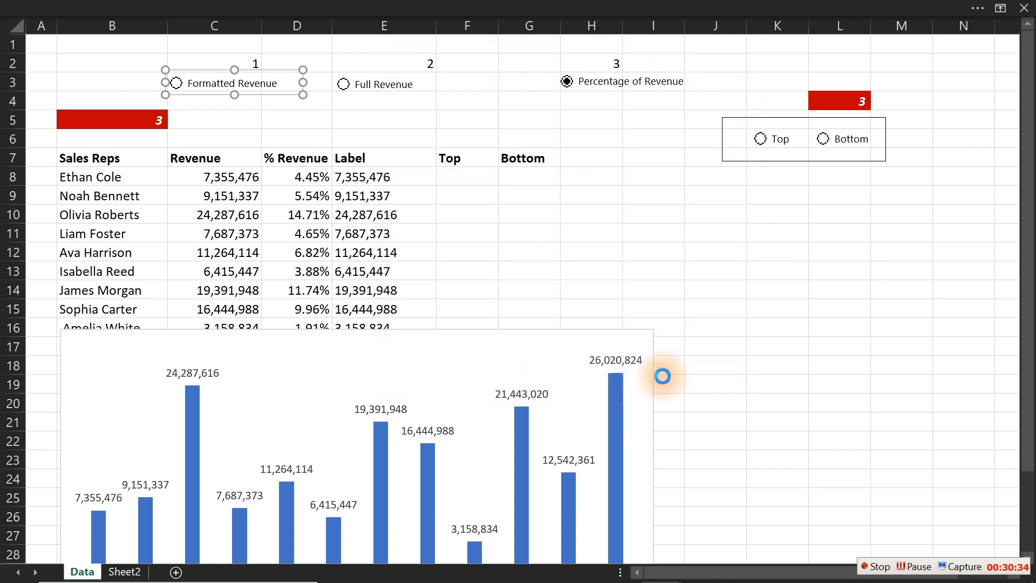
pyautogui.click(784, 246)
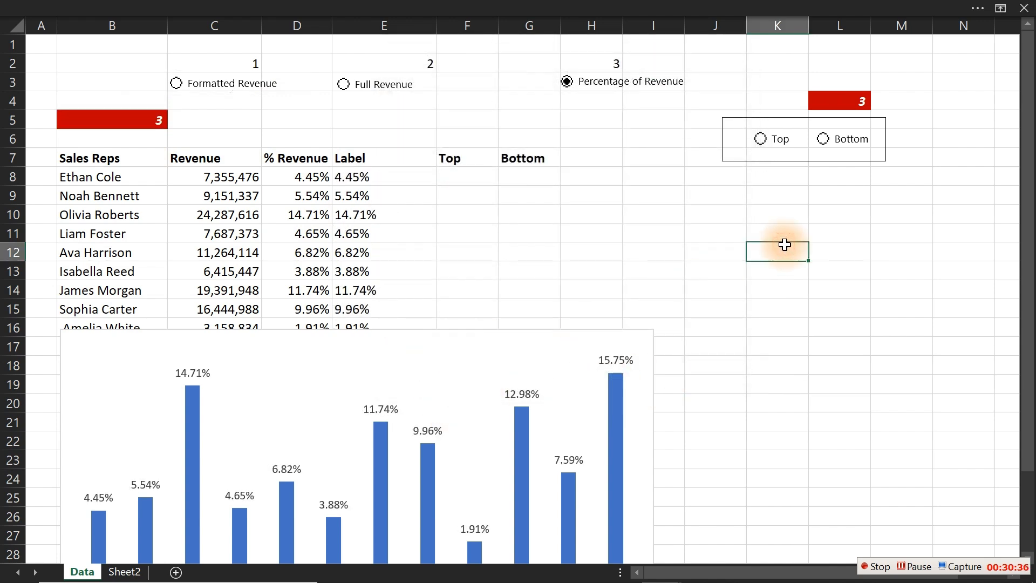
# - Test both option groups against L4 and B5, leaving Bottom and Formatted Revenue selected
pyautogui.click(763, 140)
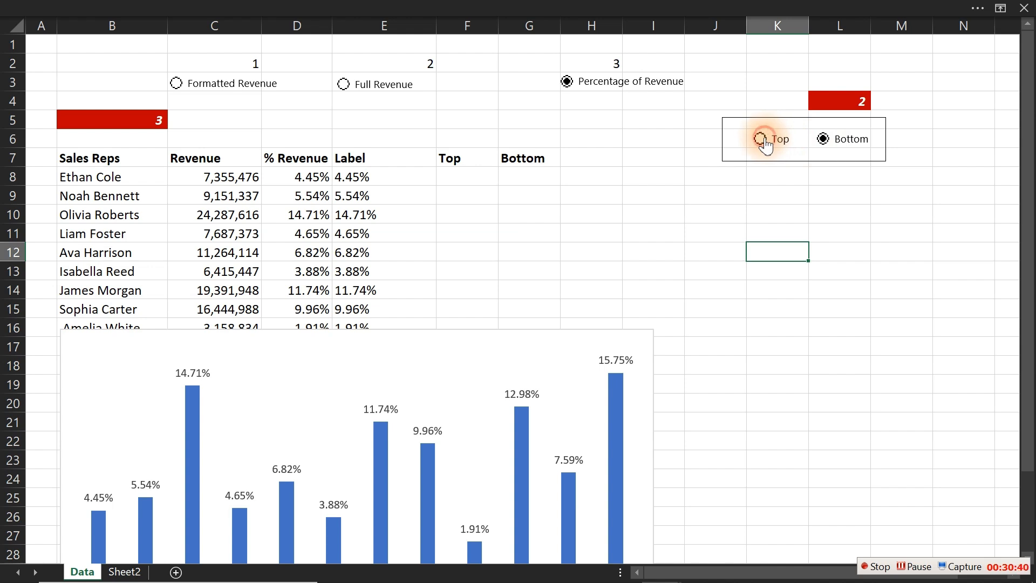
pyautogui.click(762, 139)
pyautogui.click(823, 141)
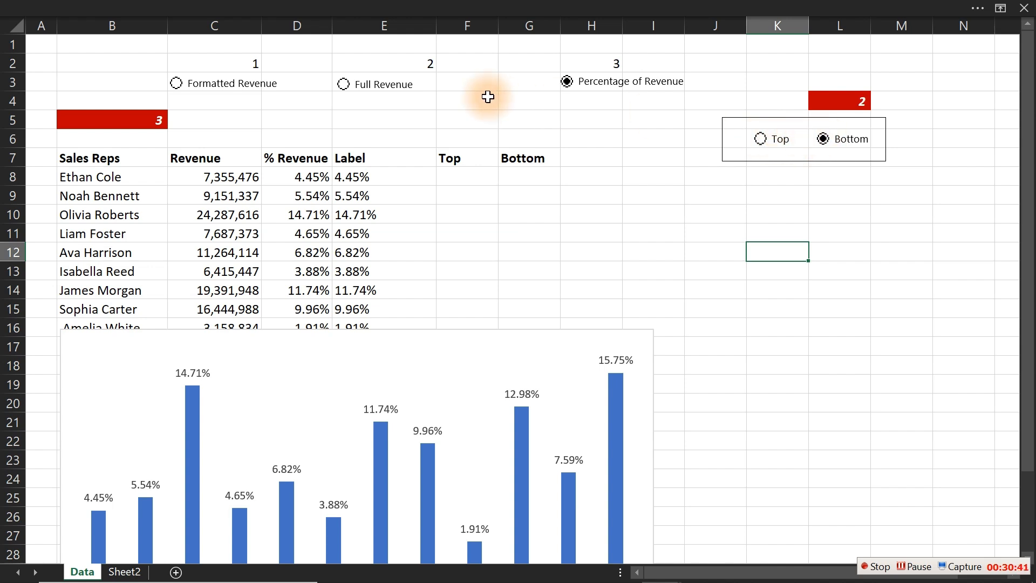
pyautogui.click(346, 84)
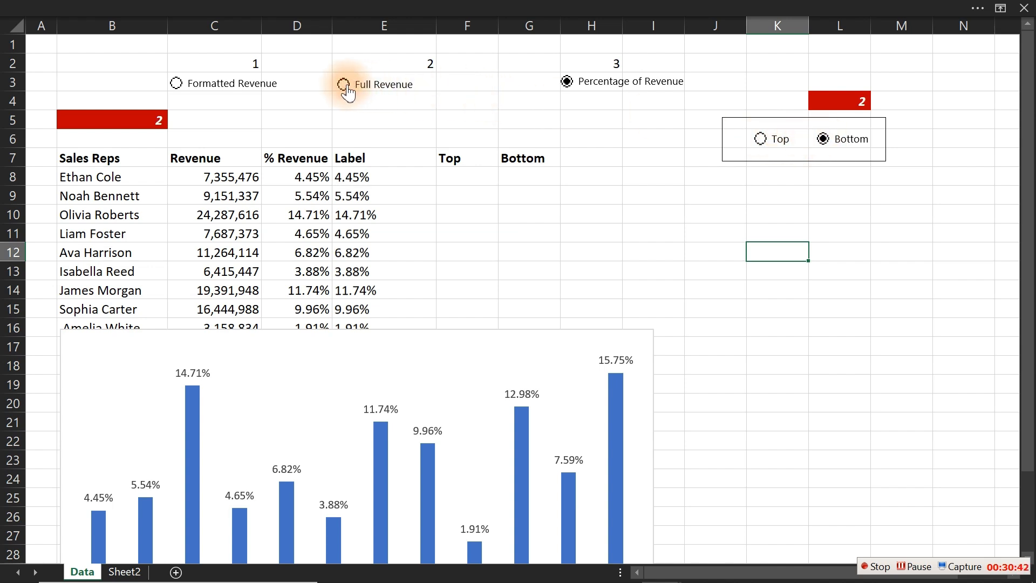
pyautogui.click(178, 84)
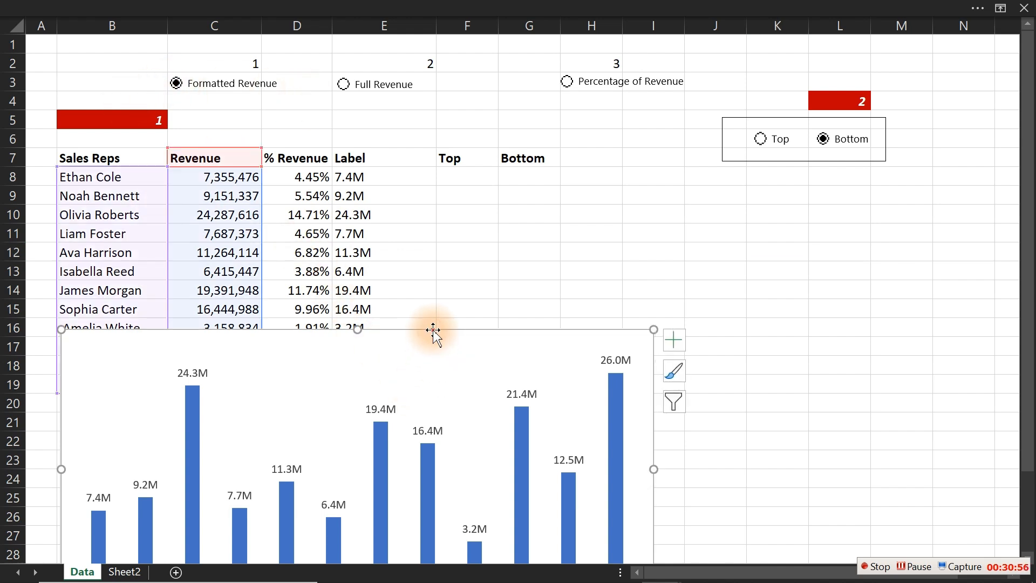
# - Move the chart down just below the sales reps table, starting at about row 20
pyautogui.moveTo(433, 332); pyautogui.dragTo(418, 410)
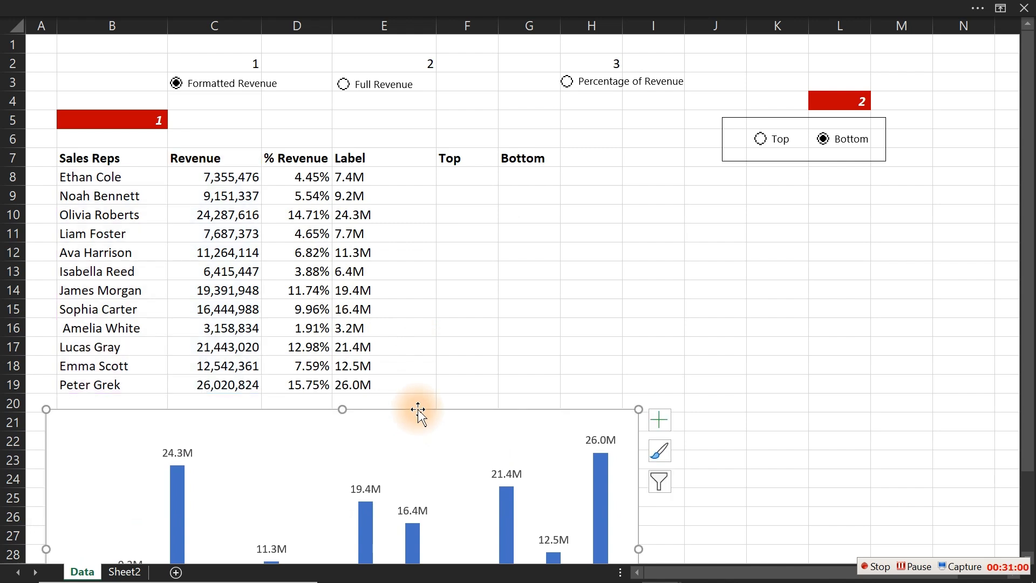
pyautogui.click(797, 266)
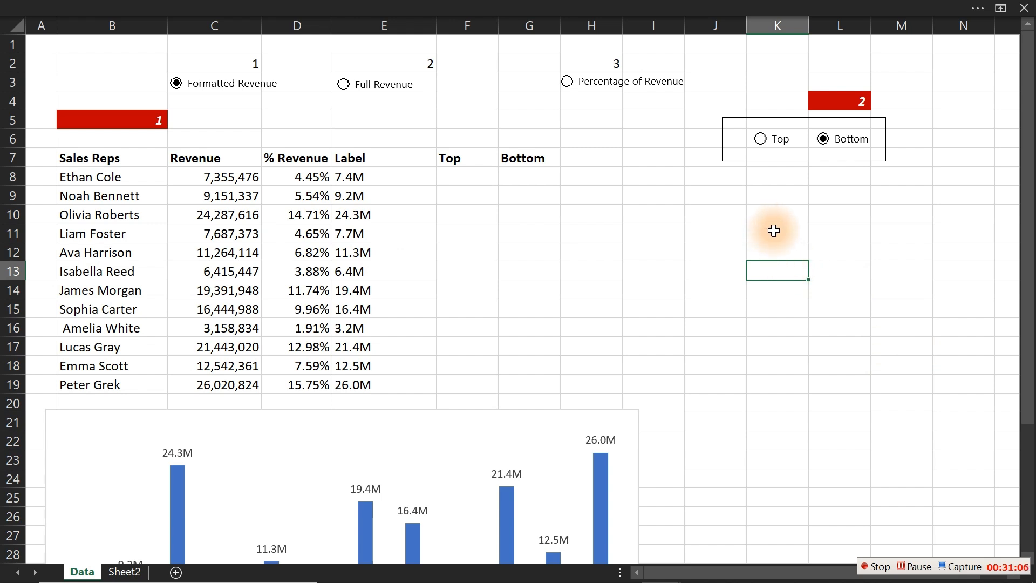
pyautogui.click(657, 213)
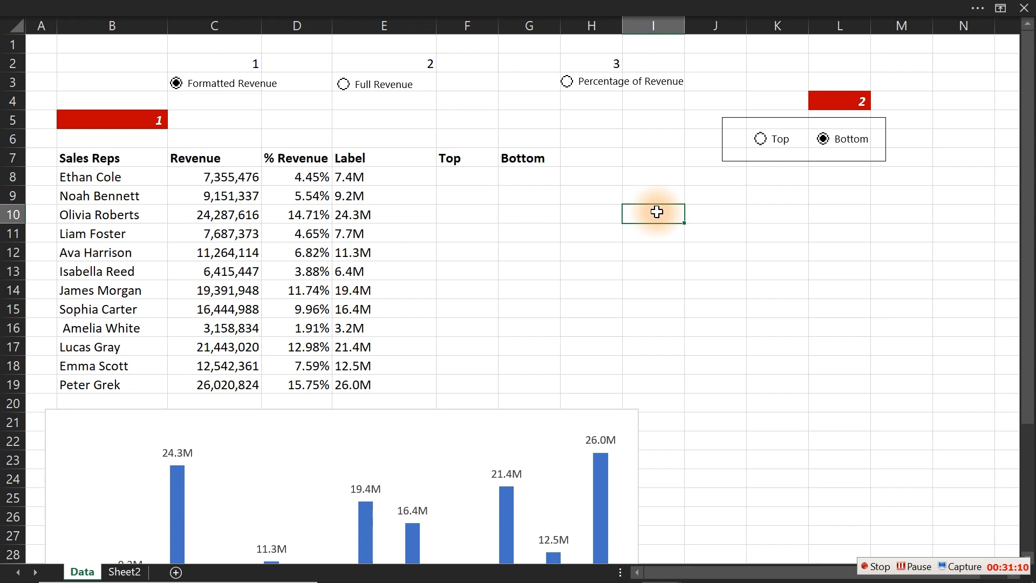
# - Enter the serial numbers 1, 2 and 3 in cells I9 to I11, beside the sales reps table
pyautogui.click(667, 190)
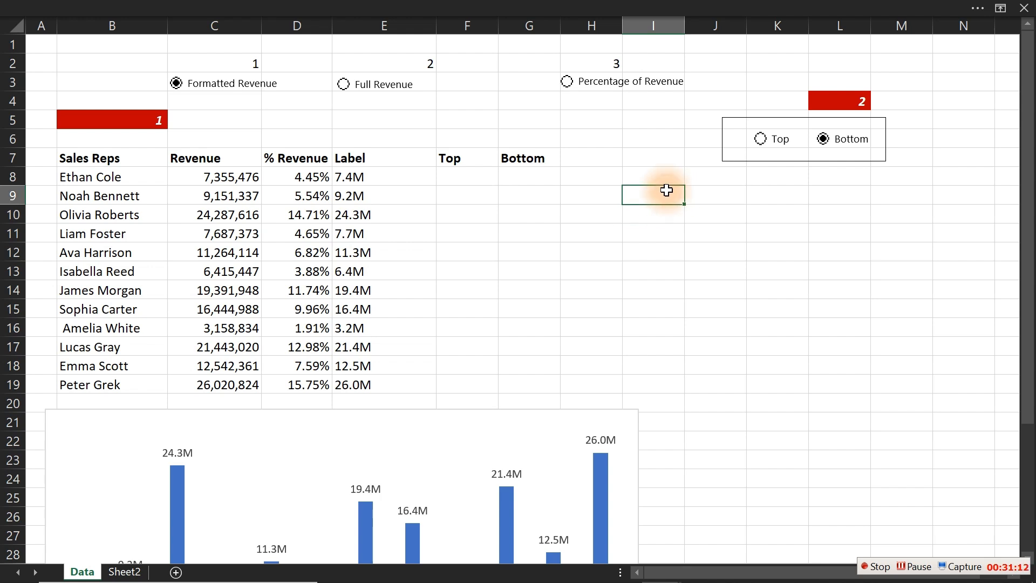
pyautogui.write('1')
pyautogui.press('Return')
pyautogui.write('2')
pyautogui.press('Return')
pyautogui.write('3')
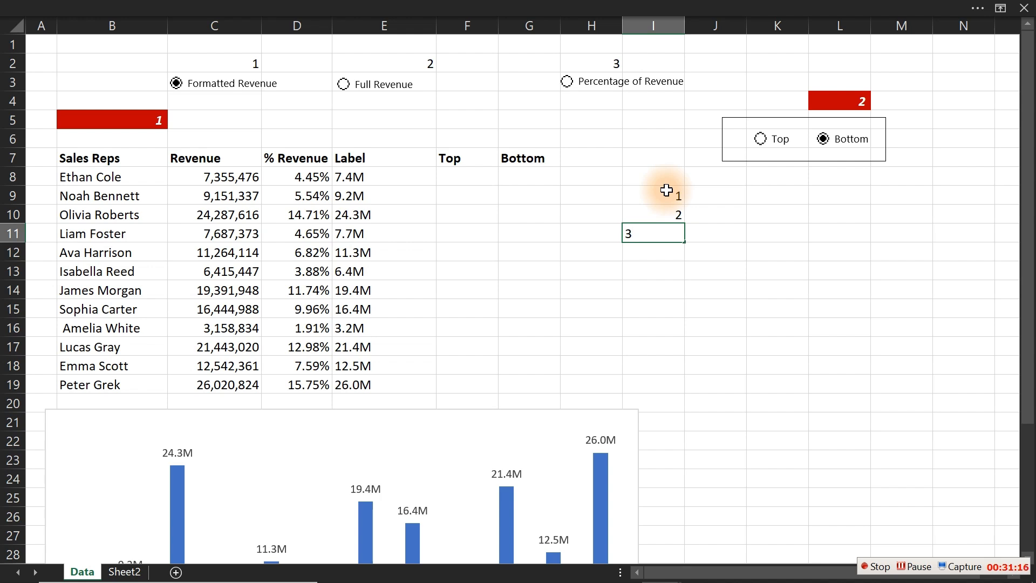
pyautogui.press('Return')
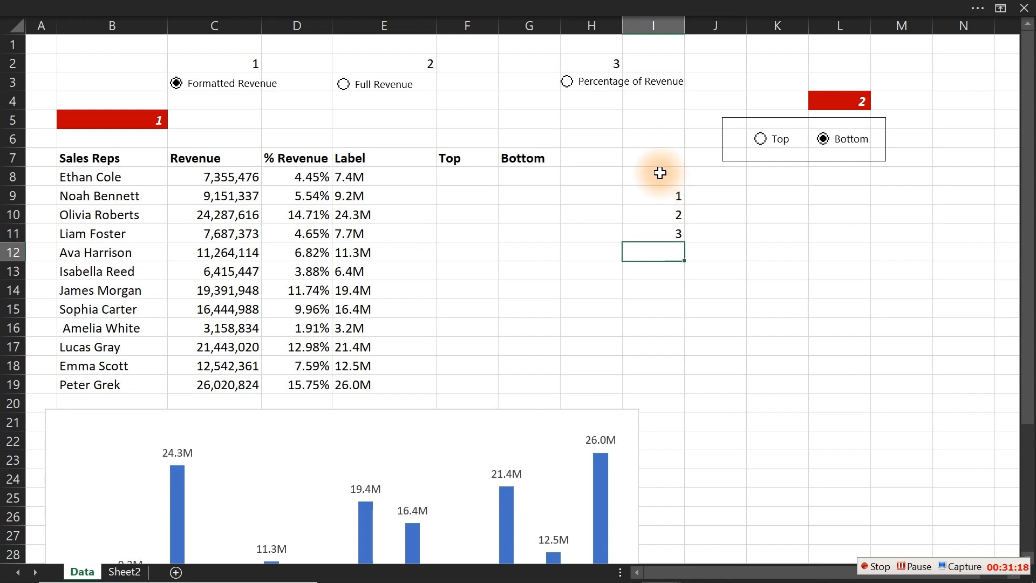
# - Add the headers S/N in I8, above the serial numbers, and Rep in J8
pyautogui.click(661, 173)
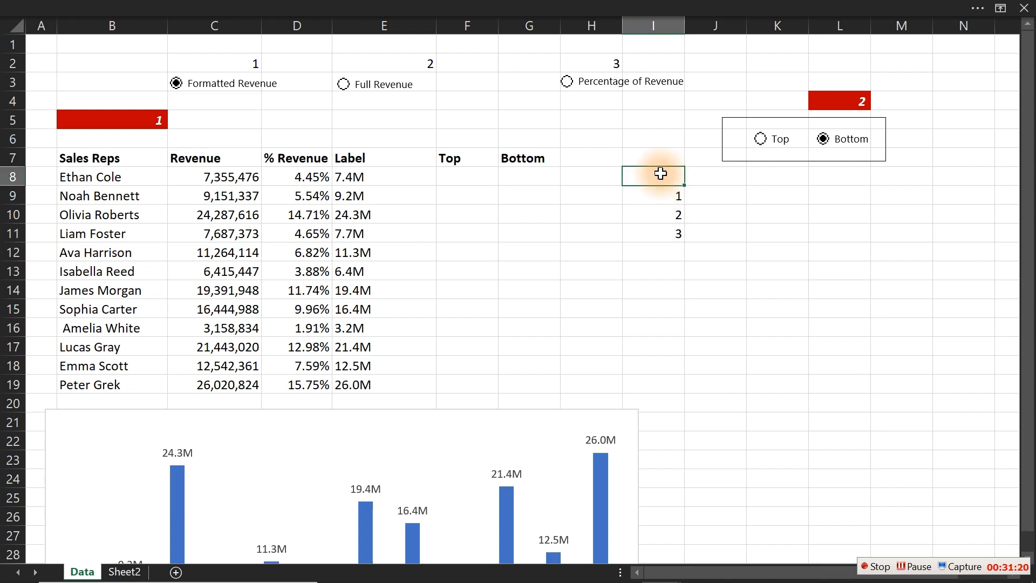
pyautogui.write('S/N')
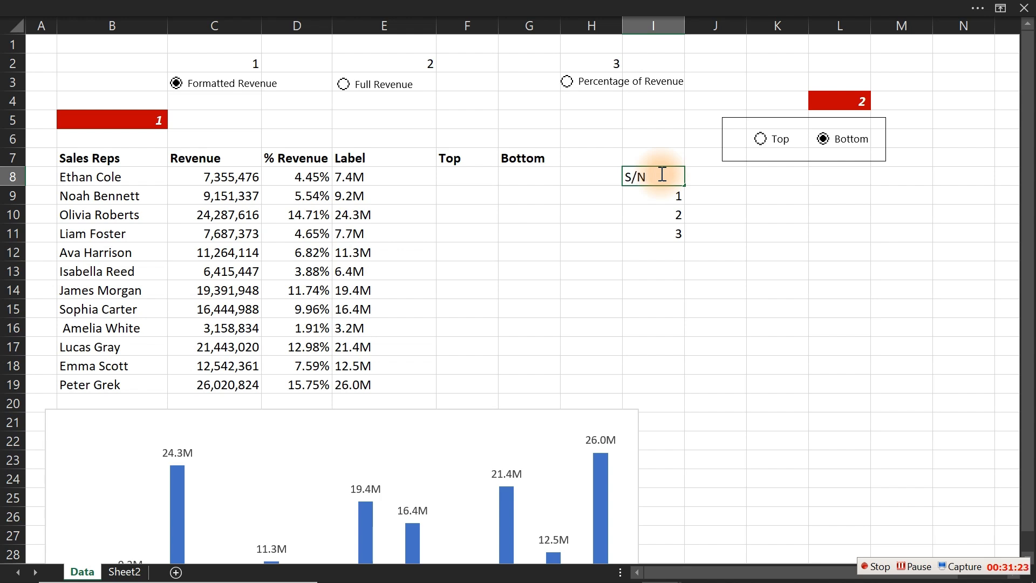
pyautogui.click(719, 176)
pyautogui.write('Mos')
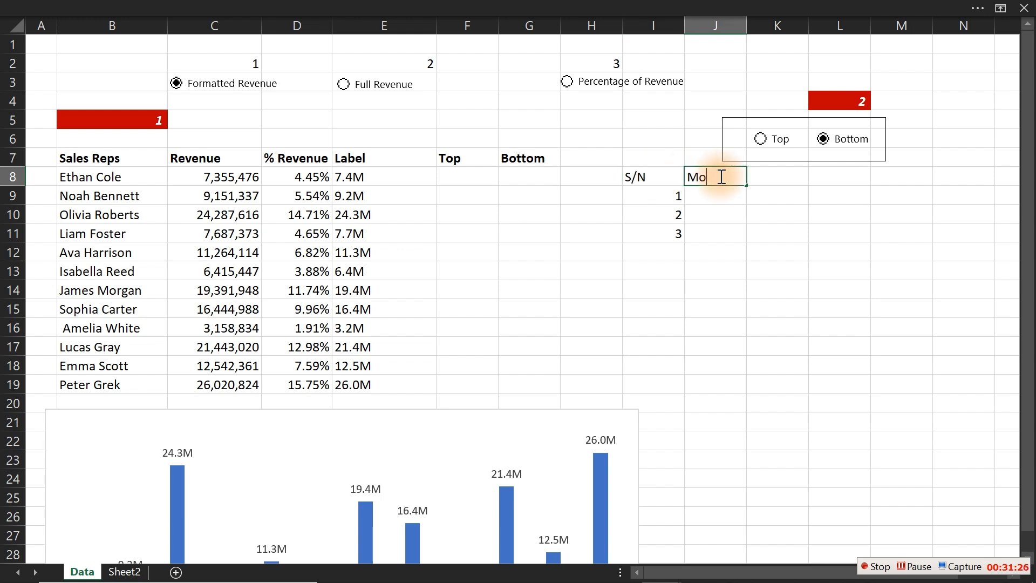
pyautogui.press('BackSpace')
pyautogui.press('BackSpace')
pyautogui.press('BackSpace')
pyautogui.write('Rep')
pyautogui.press('Tab')
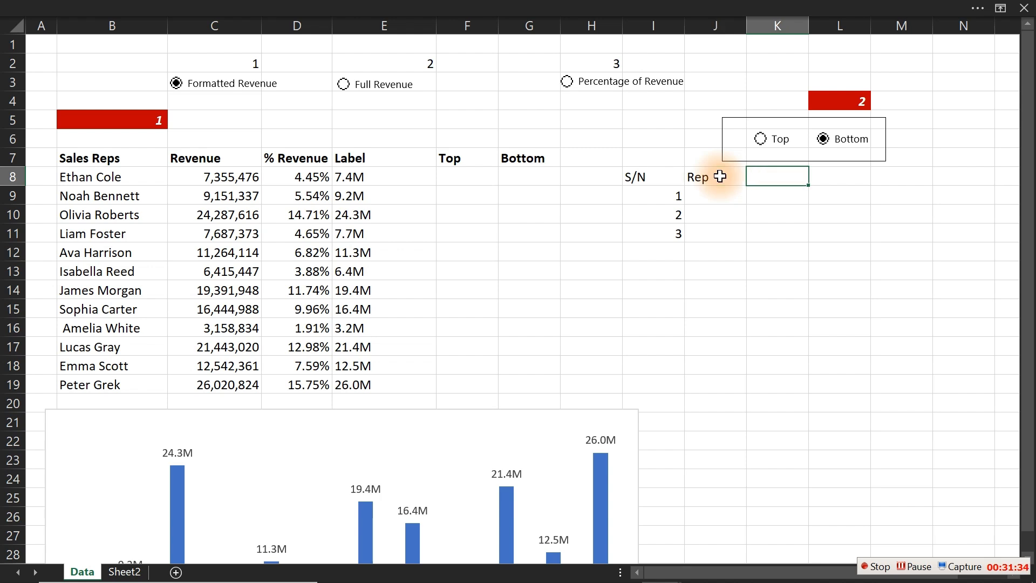
# - Add the header Value in K8 to complete the small table's header row
pyautogui.write('M')
pyautogui.press('BackSpace')
pyautogui.write('Valur')
pyautogui.press('BackSpace')
pyautogui.write('e')
pyautogui.click(762, 232)
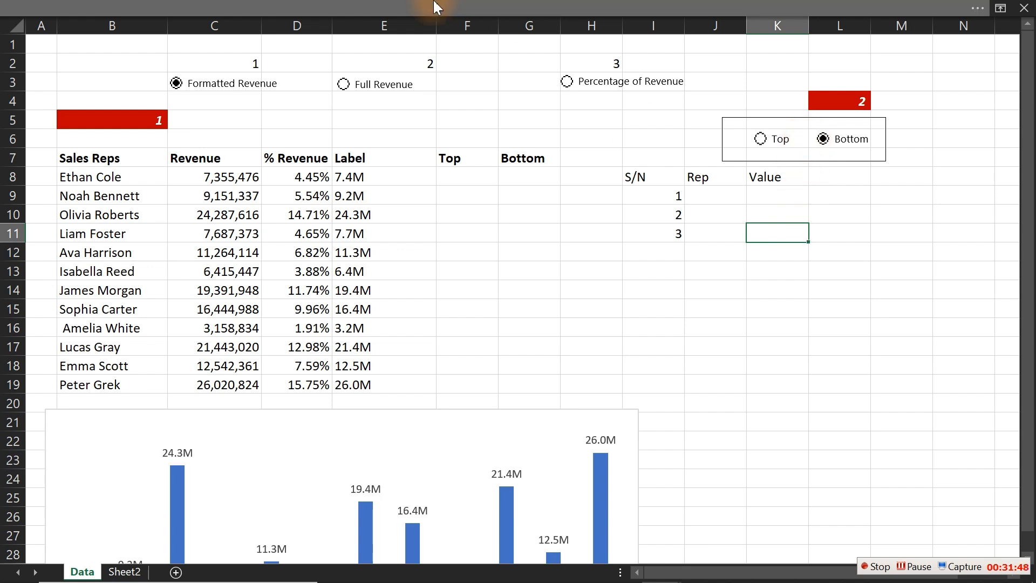
# - Reveal the hidden ribbon and bring up the Home commands
pyautogui.click(81, 8)
pyautogui.click(67, 40)
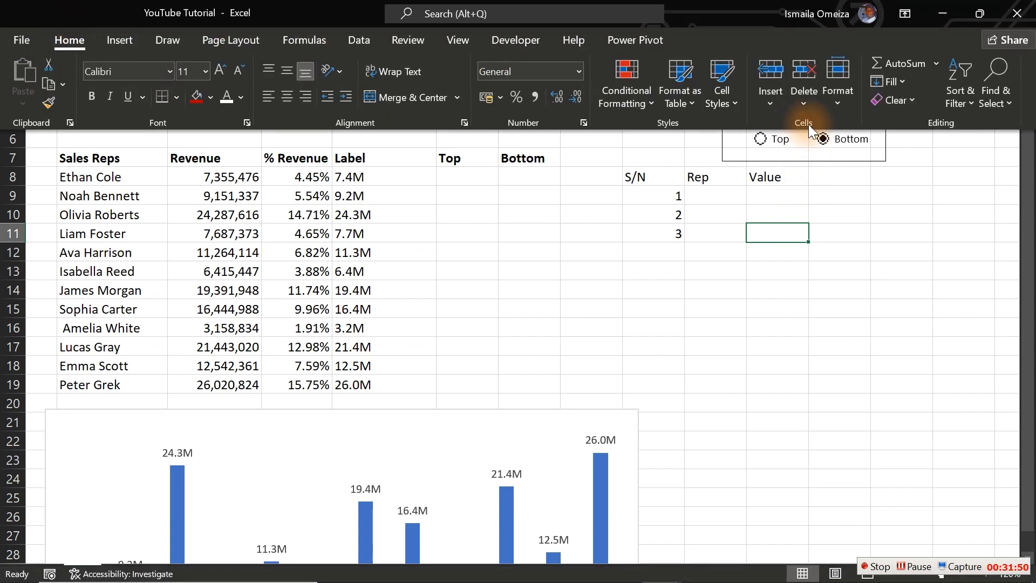
# - Move the Top/Bottom option buttons with their group box up so they sit above the red linked cell L4
pyautogui.click(991, 99)
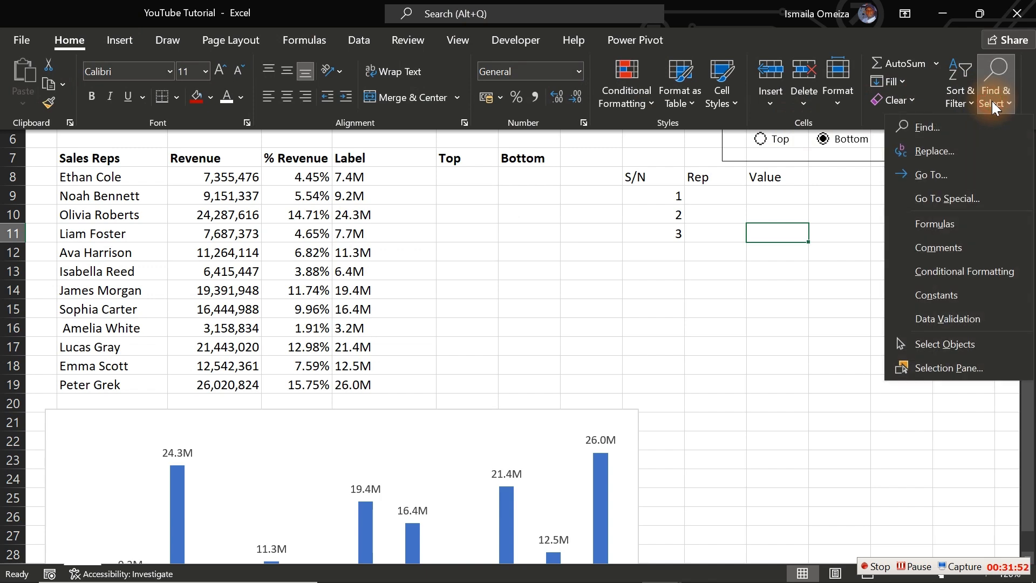
pyautogui.click(937, 345)
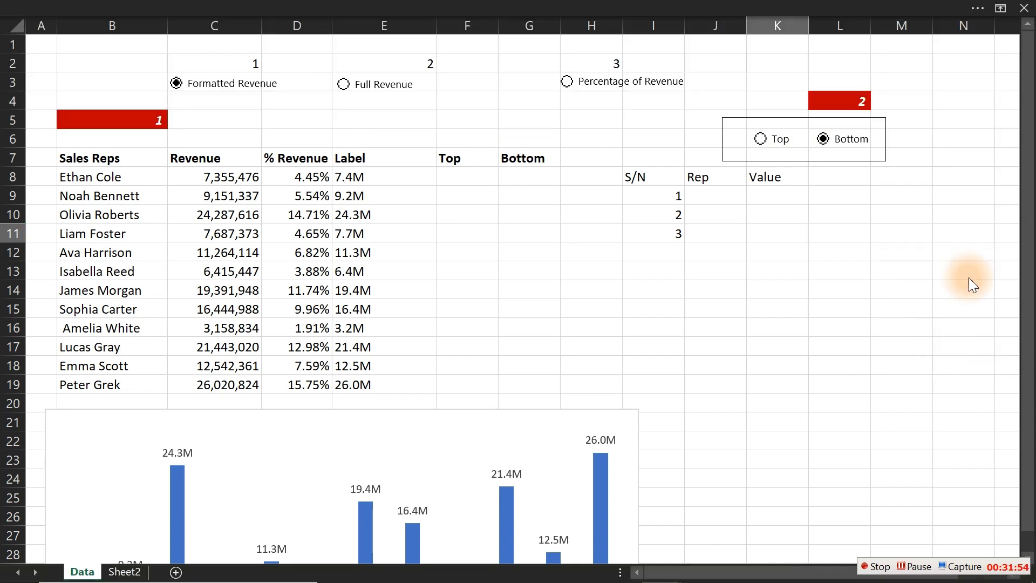
pyautogui.moveTo(823, 227); pyautogui.dragTo(659, 76)
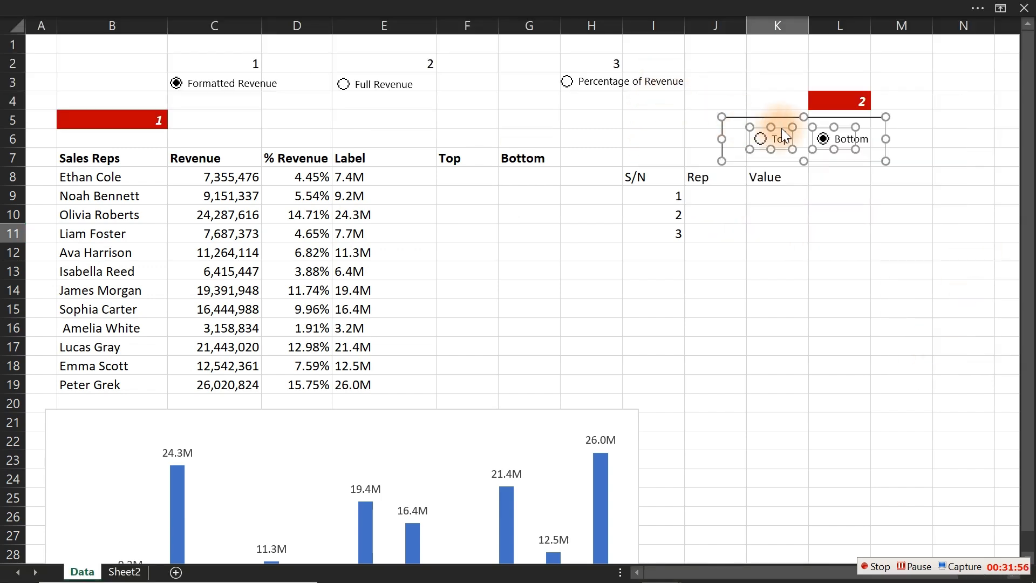
pyautogui.moveTo(781, 128); pyautogui.dragTo(782, 56)
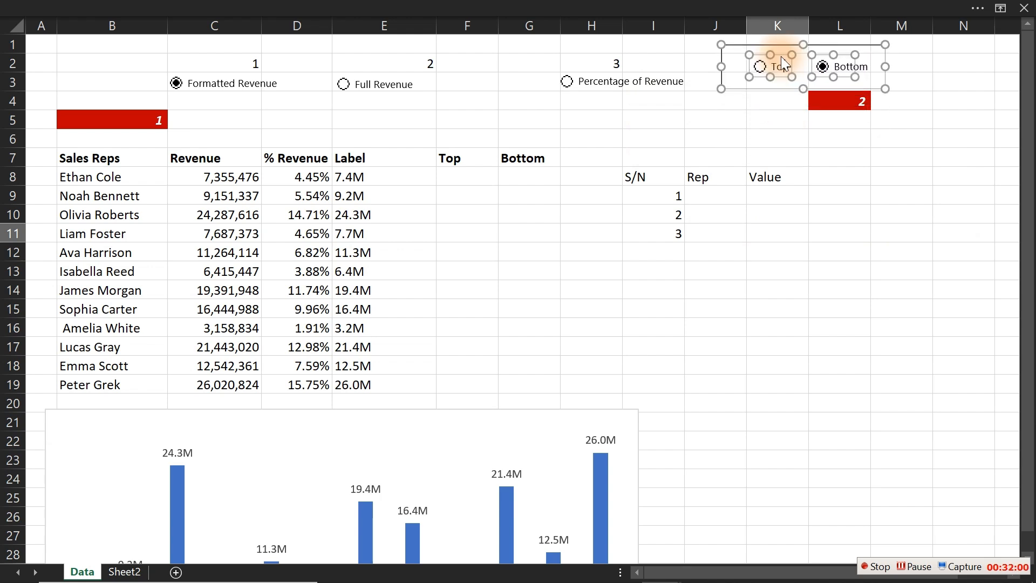
pyautogui.press('Escape')
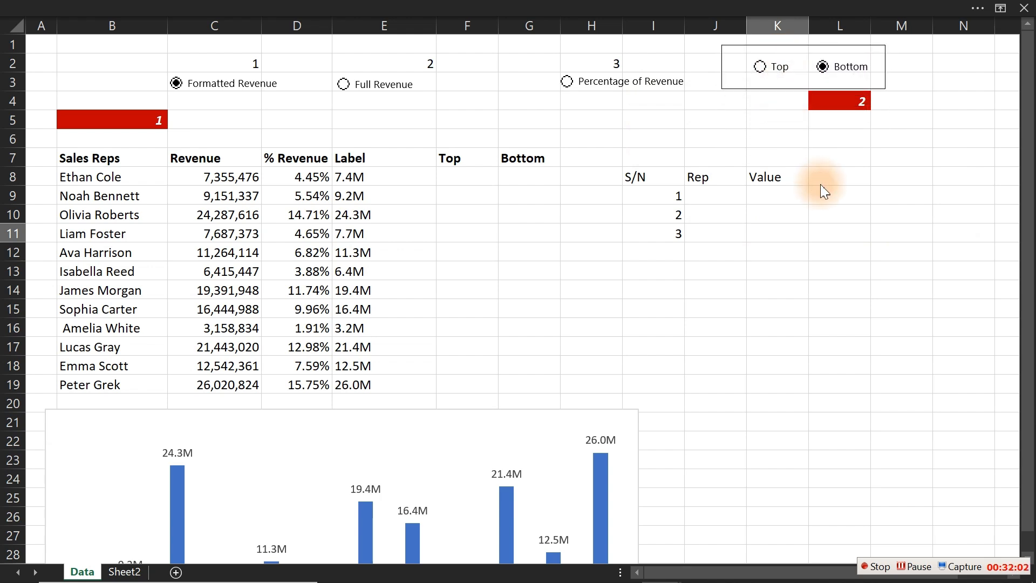
# - Enter the heading "Top Sales persons" in I7 above the S/N, Rep and Value table
pyautogui.moveTo(639, 176); pyautogui.dragTo(767, 232)
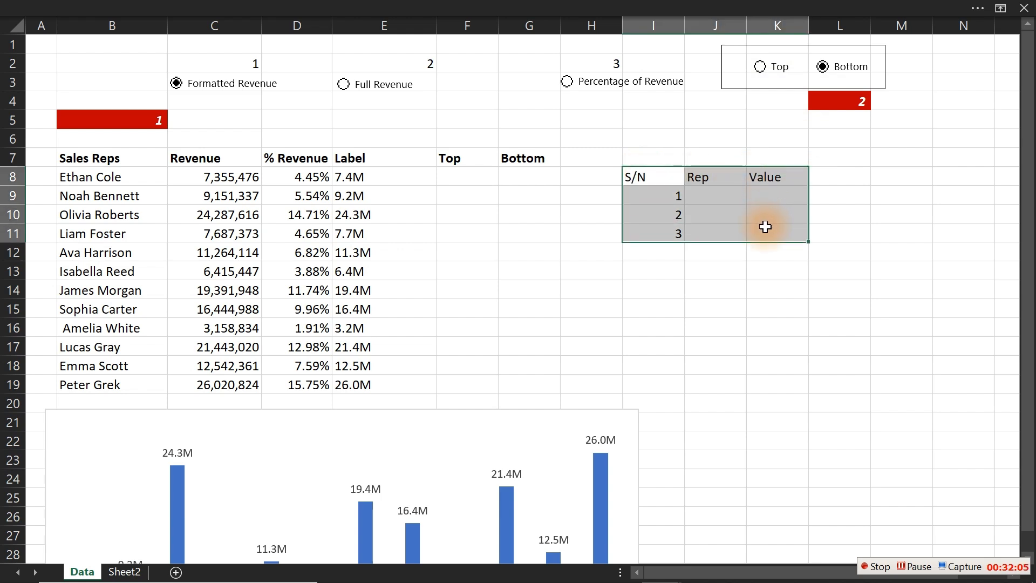
pyautogui.click(670, 154)
pyautogui.write('To')
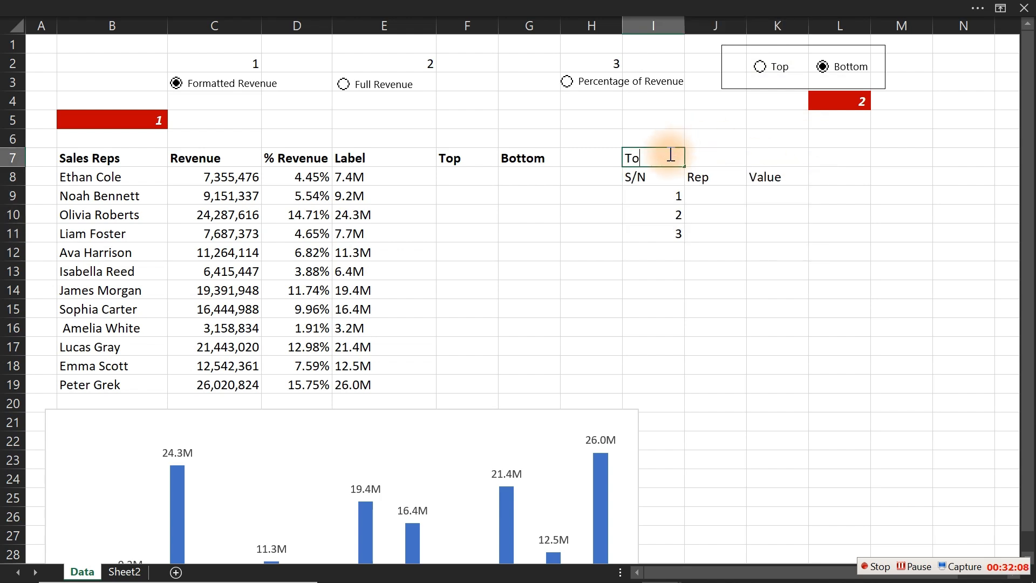
pyautogui.write('p Sales persons')
pyautogui.press('Return')
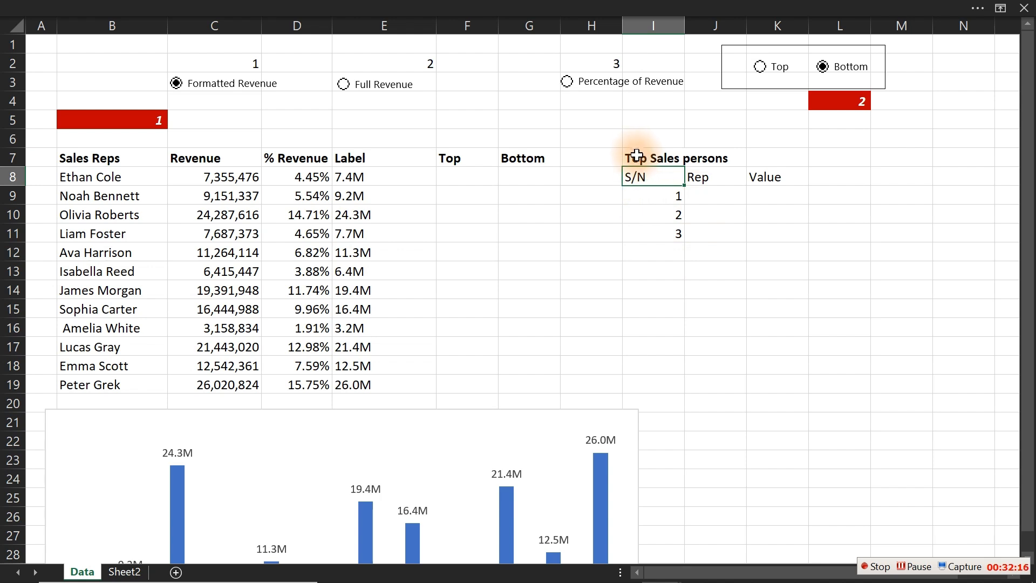
# - Copy the Top Sales persons table in I7:K11 and paste it starting at I16
pyautogui.moveTo(637, 156); pyautogui.dragTo(776, 238)
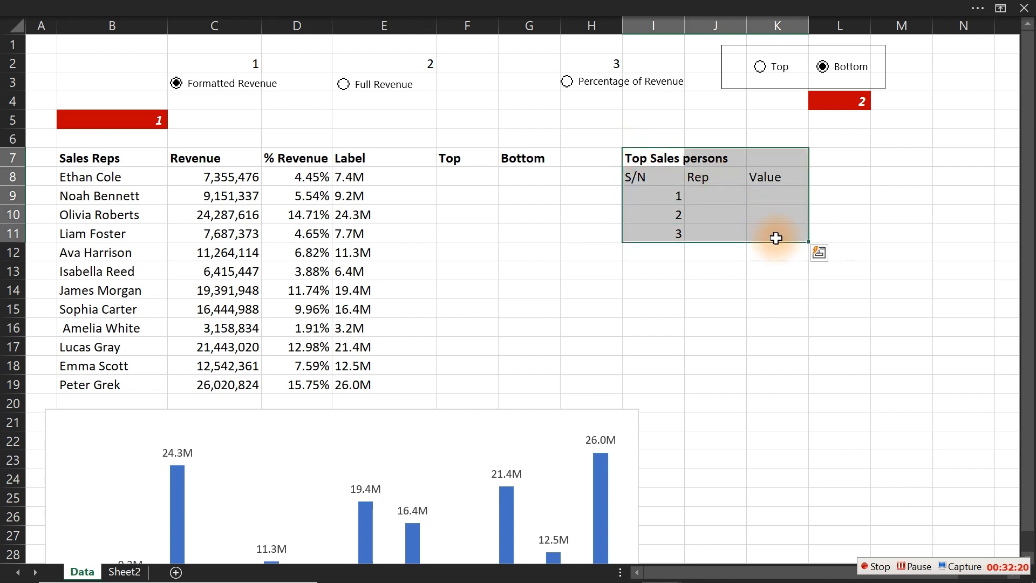
pyautogui.hotkey('ctrl', 'c')
pyautogui.click(657, 331)
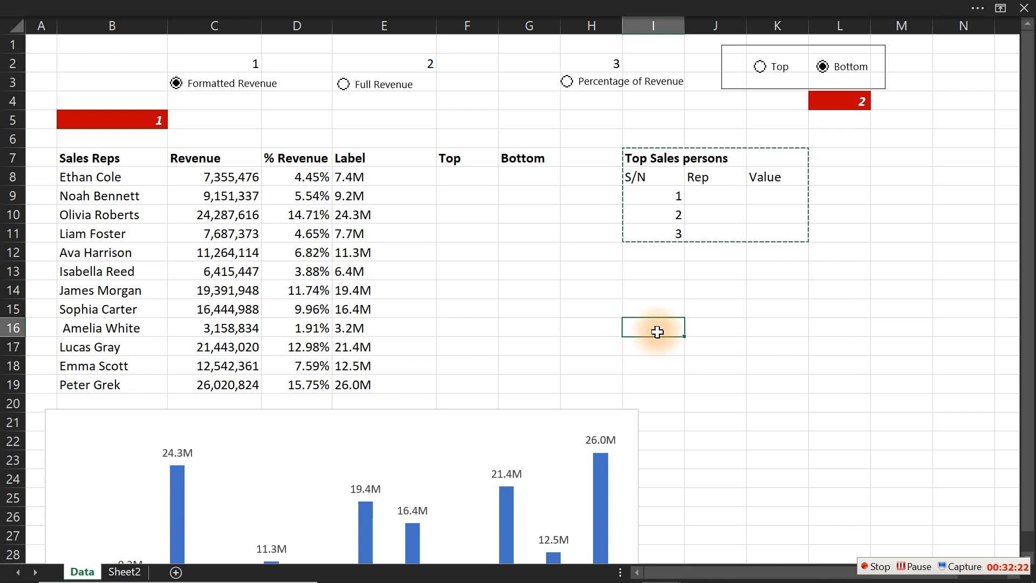
pyautogui.hotkey('ctrl', 'v')
pyautogui.click(643, 330)
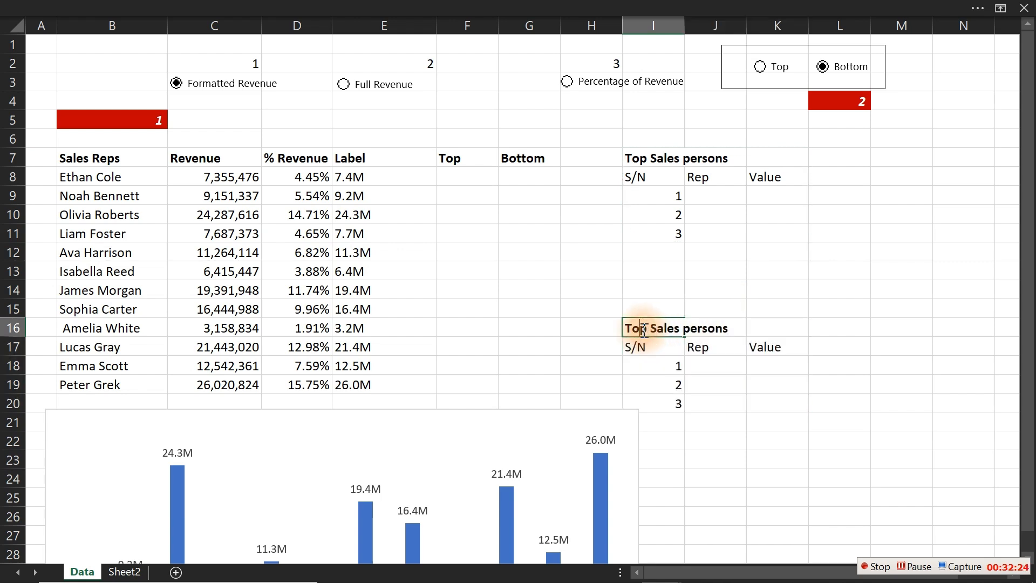
pyautogui.press('Delete')
pyautogui.press('Delete')
pyautogui.press('Delete')
pyautogui.press('Delete')
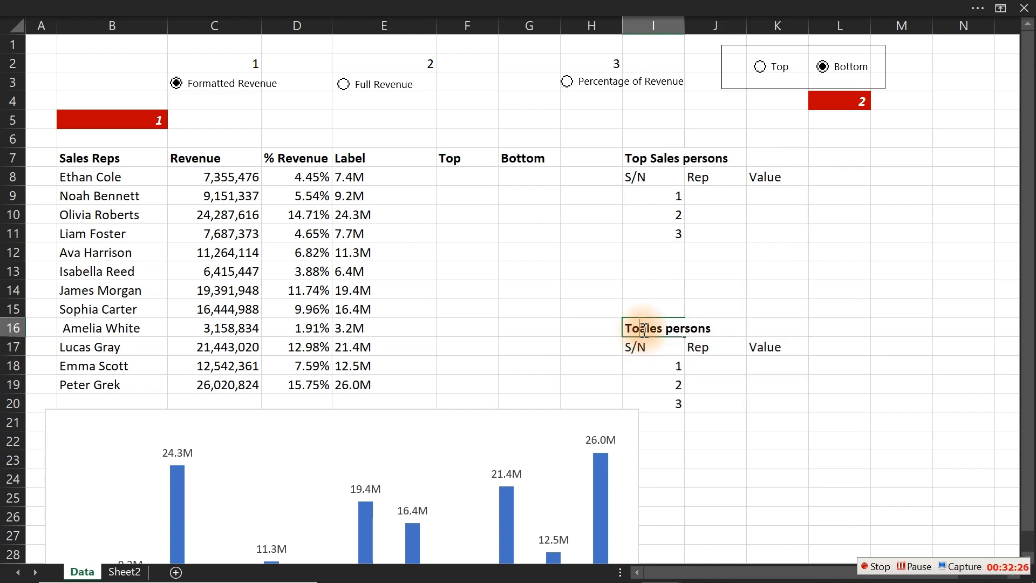
pyautogui.press('Escape')
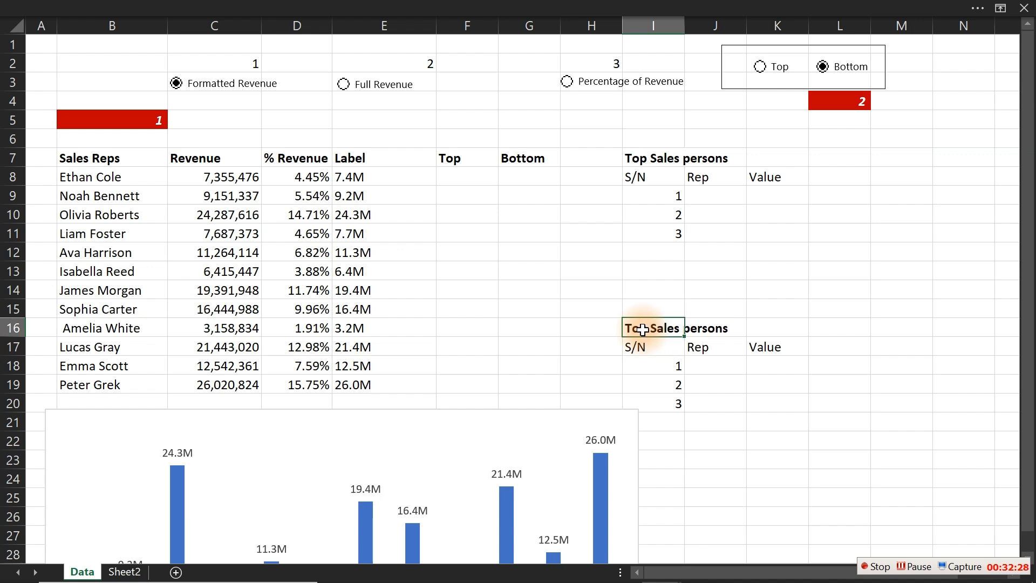
# - Change the copied table's heading in I16 to "Bottom Sales persons"
pyautogui.doubleClick(643, 329)
pyautogui.doubleClick(644, 330)
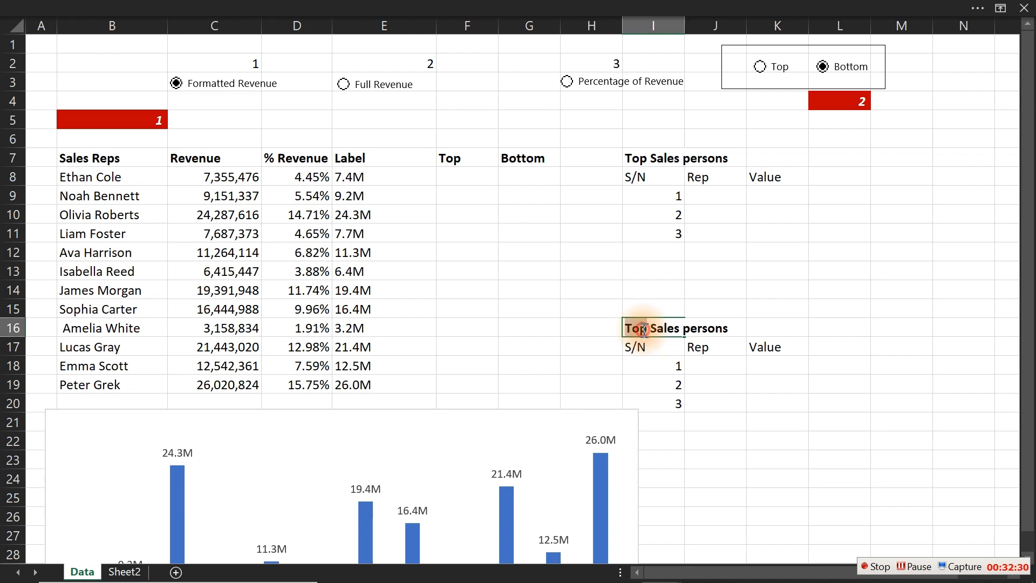
pyautogui.write('Bottom')
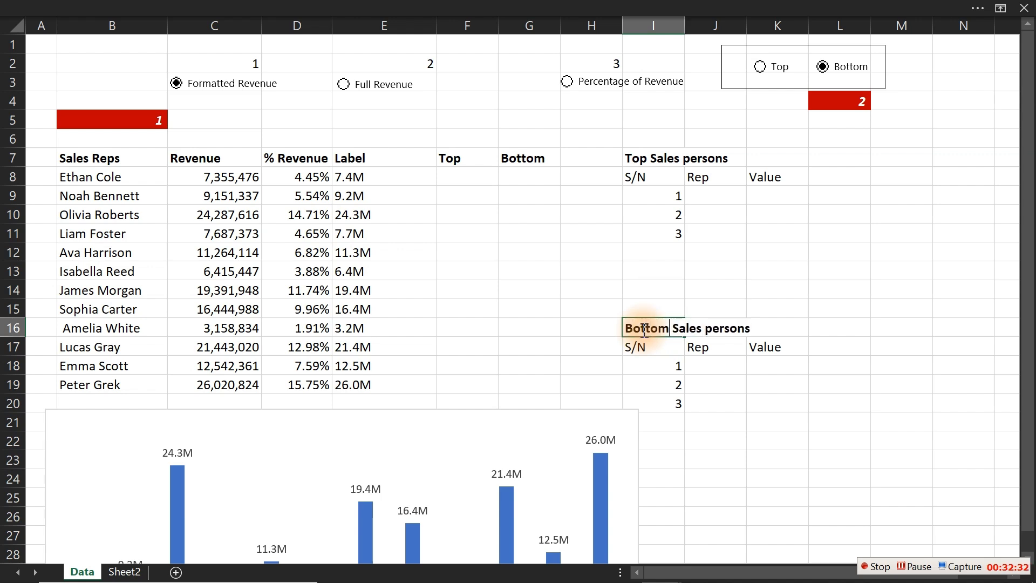
pyautogui.press('Return')
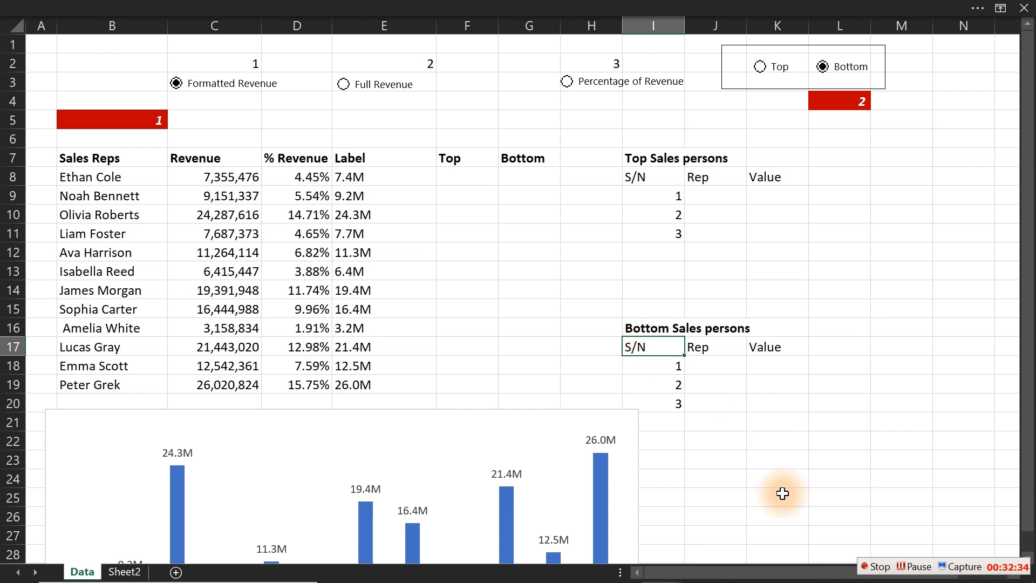
pyautogui.click(750, 461)
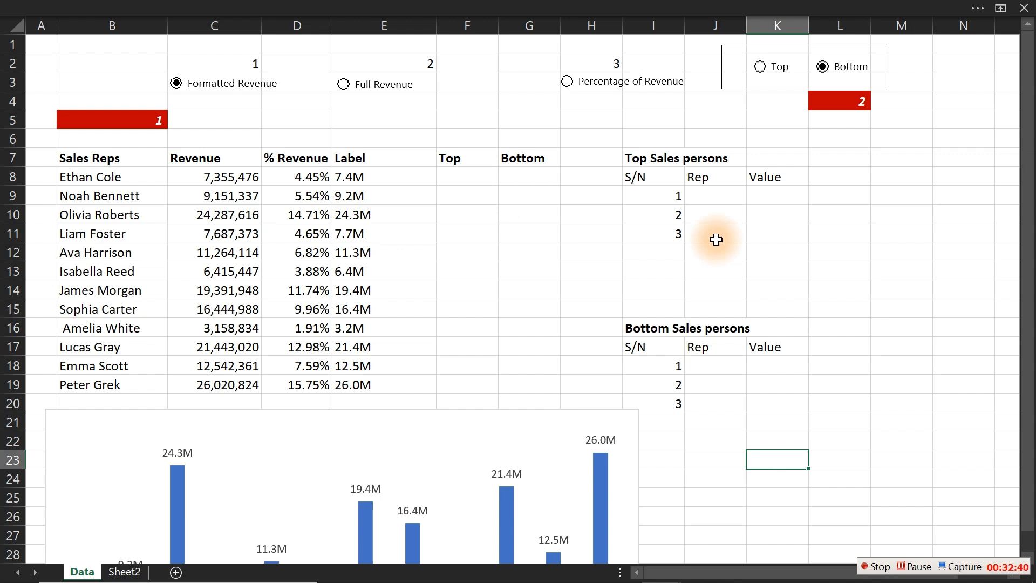
# - Enter =LARGE($C$8:$C$19,I9) in K9 to return the highest revenue in the Top Sales persons table
pyautogui.click(709, 196)
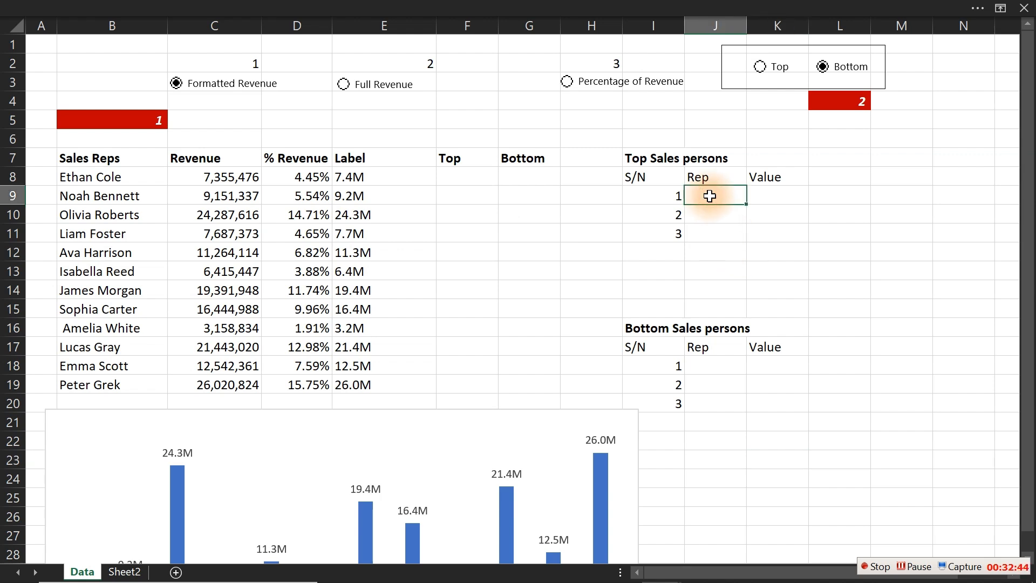
pyautogui.click(763, 188)
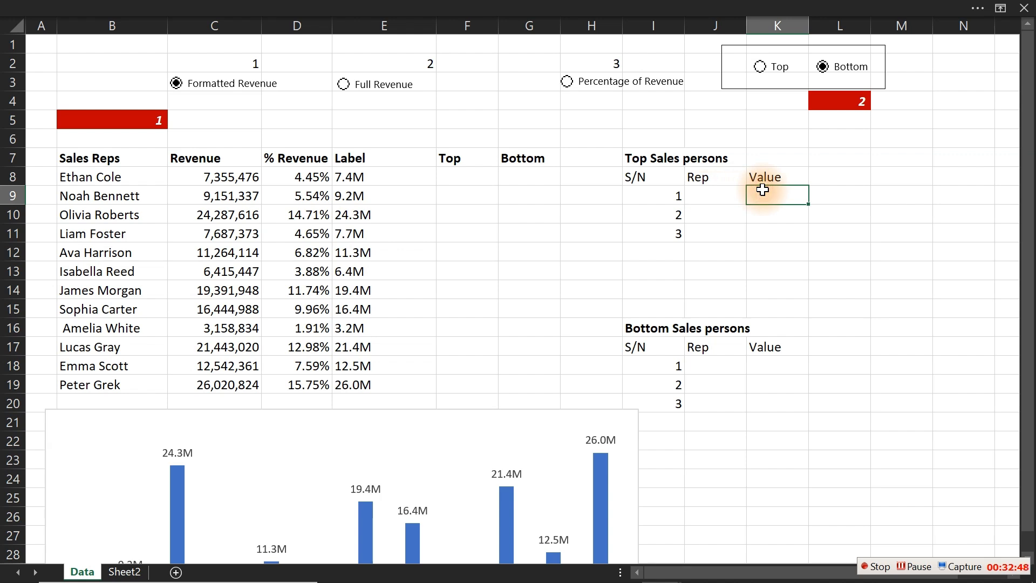
pyautogui.write('=lar')
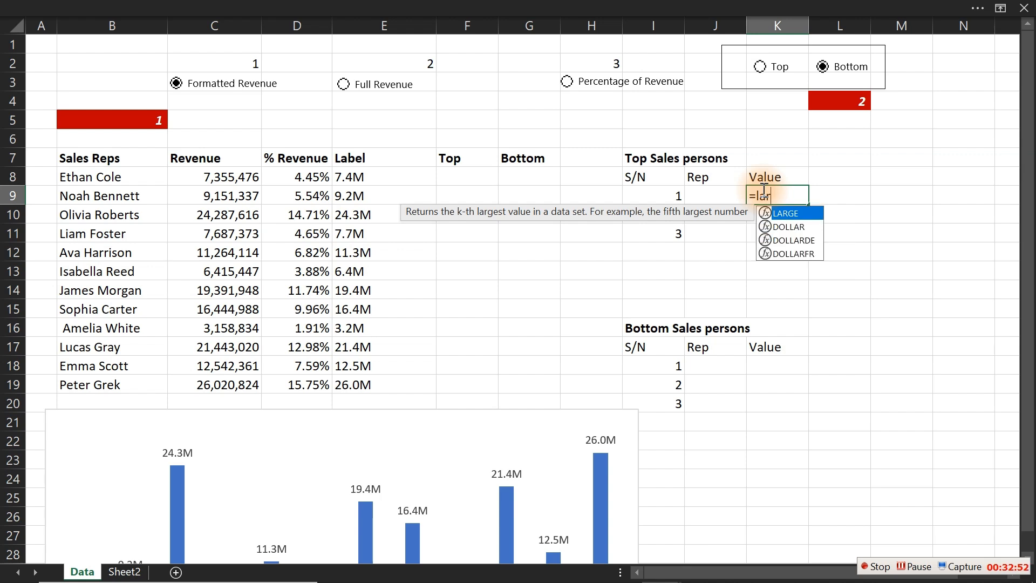
pyautogui.press('Tab')
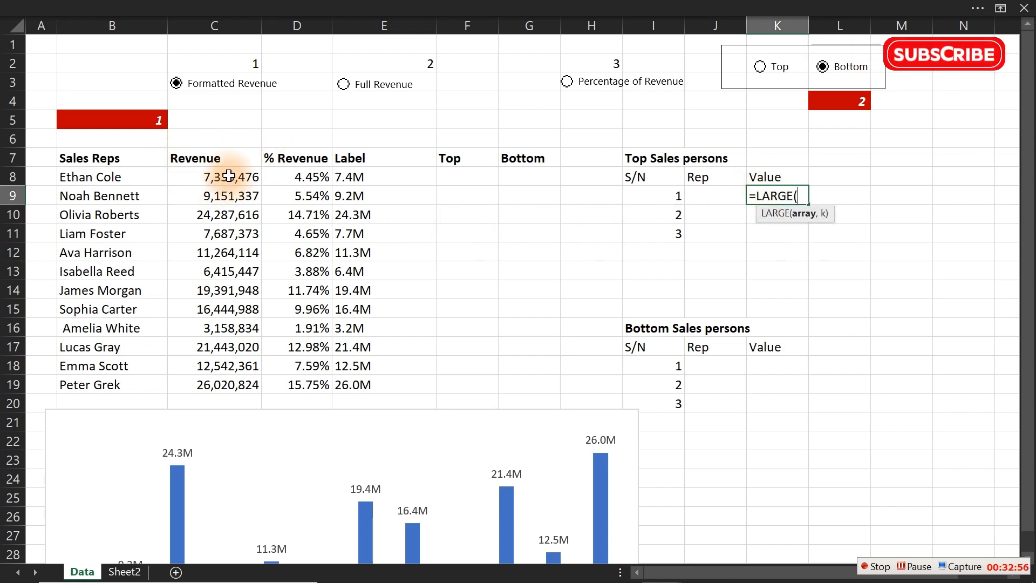
pyautogui.moveTo(225, 184); pyautogui.dragTo(235, 378)
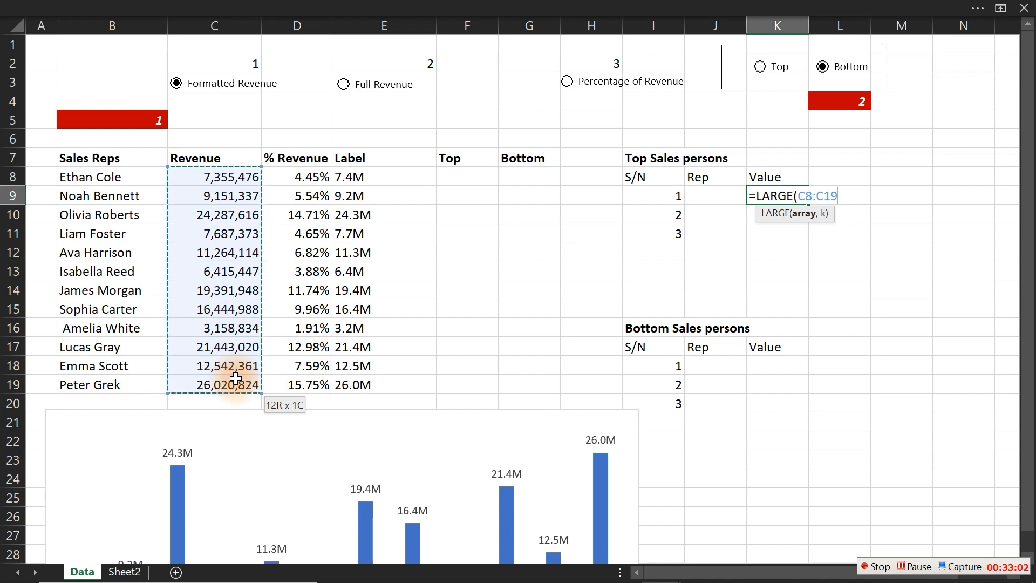
pyautogui.press('F4')
pyautogui.write(',')
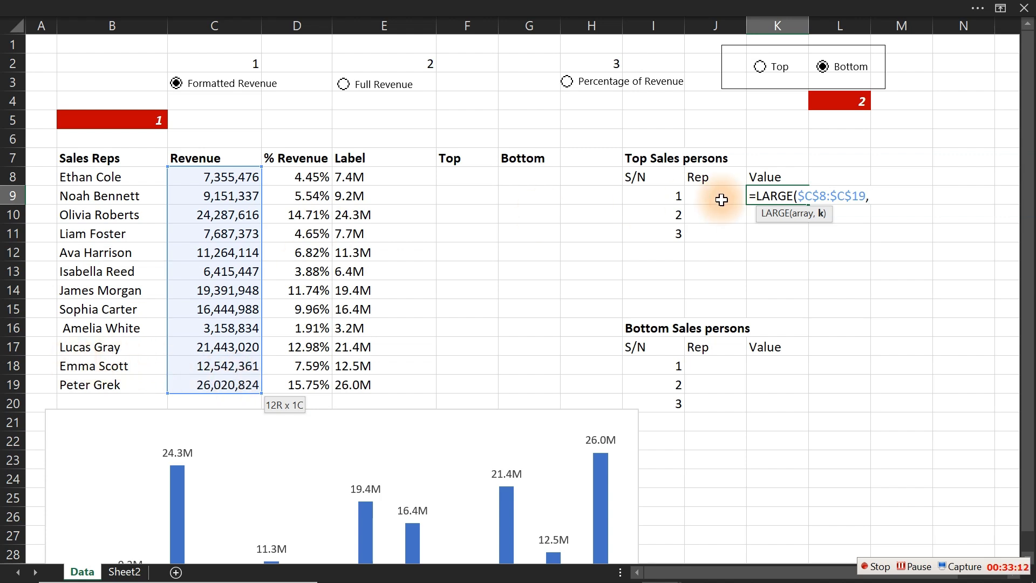
pyautogui.click(669, 197)
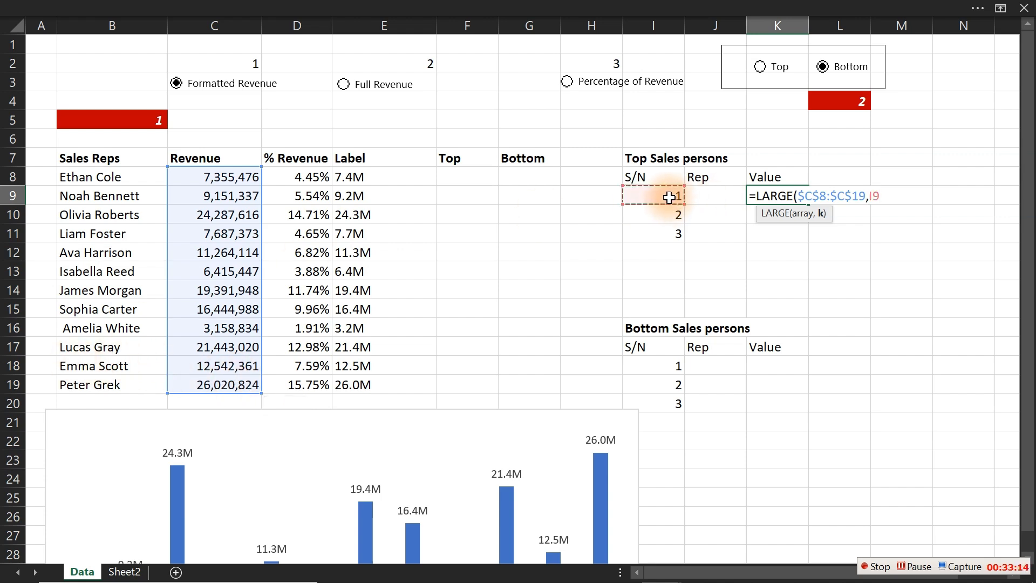
pyautogui.write(')')
pyautogui.press('Return')
# - Fill the LARGE formula from K9 down through K11
pyautogui.click(804, 196)
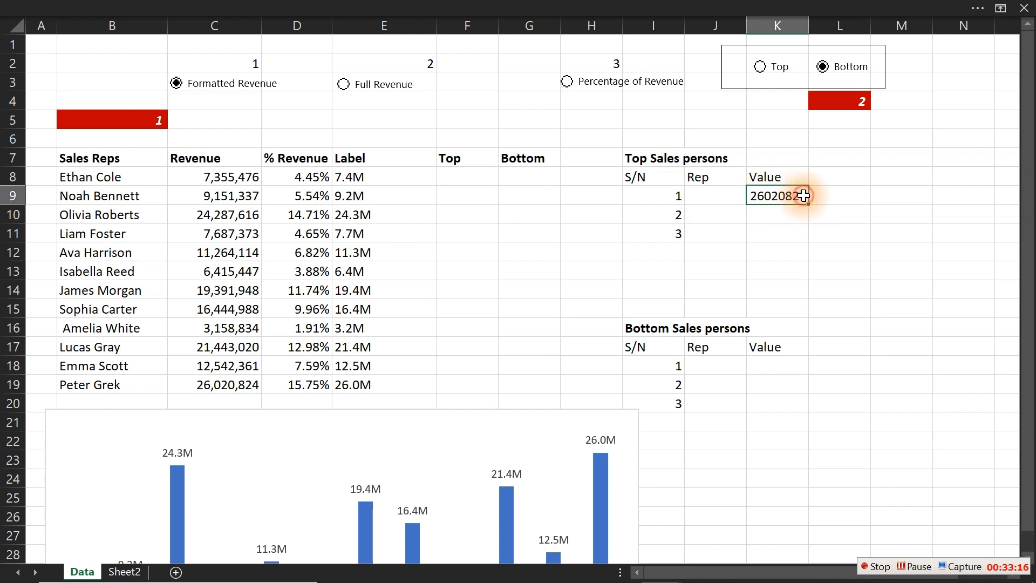
pyautogui.moveTo(804, 196); pyautogui.dragTo(805, 244)
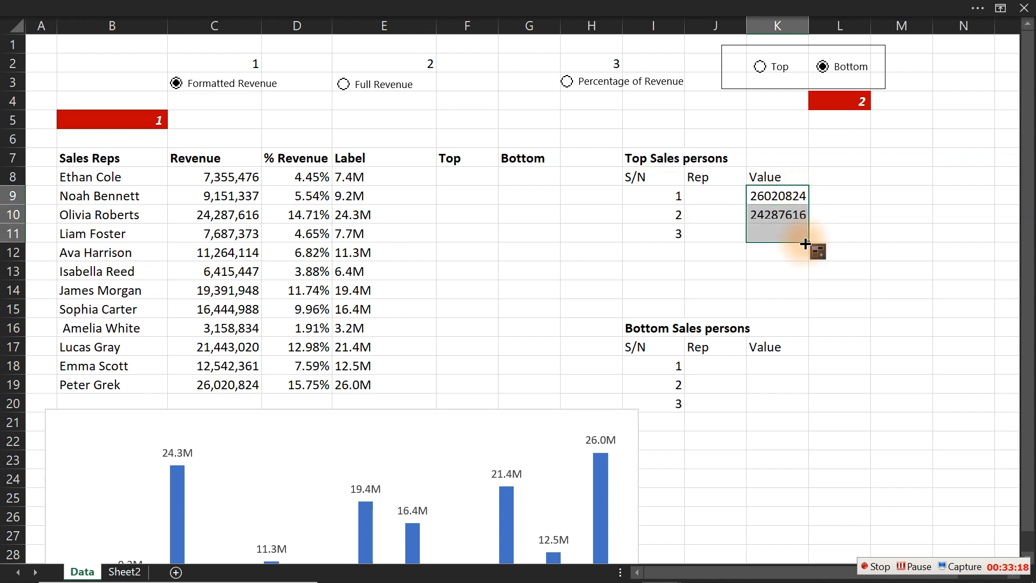
pyautogui.click(791, 215)
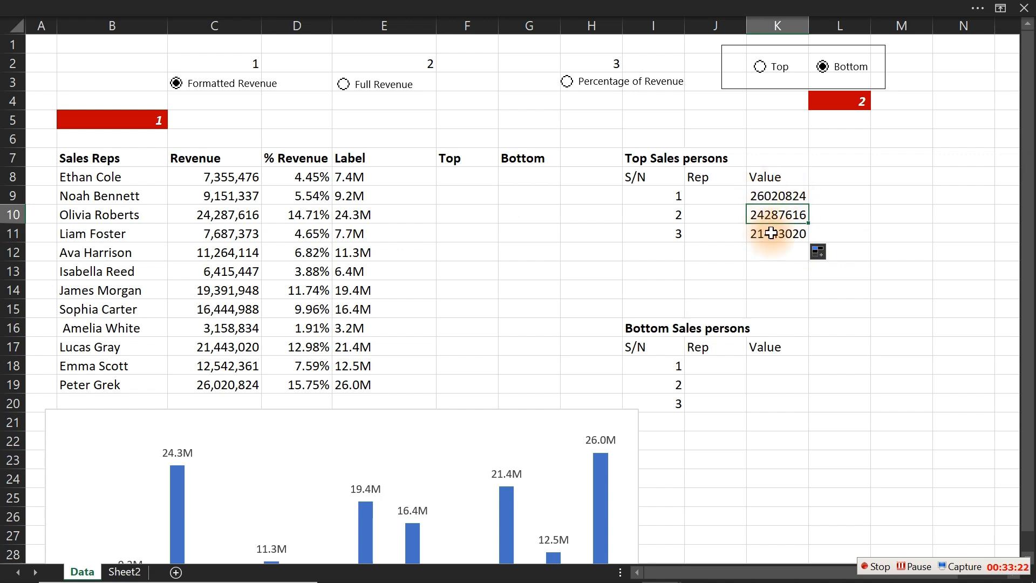
pyautogui.click(716, 195)
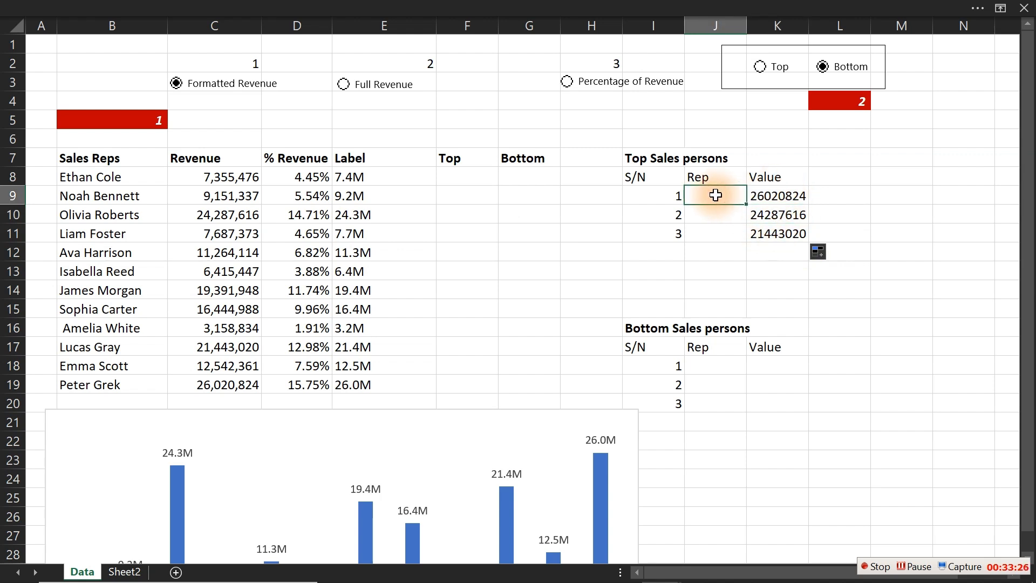
pyautogui.click(755, 196)
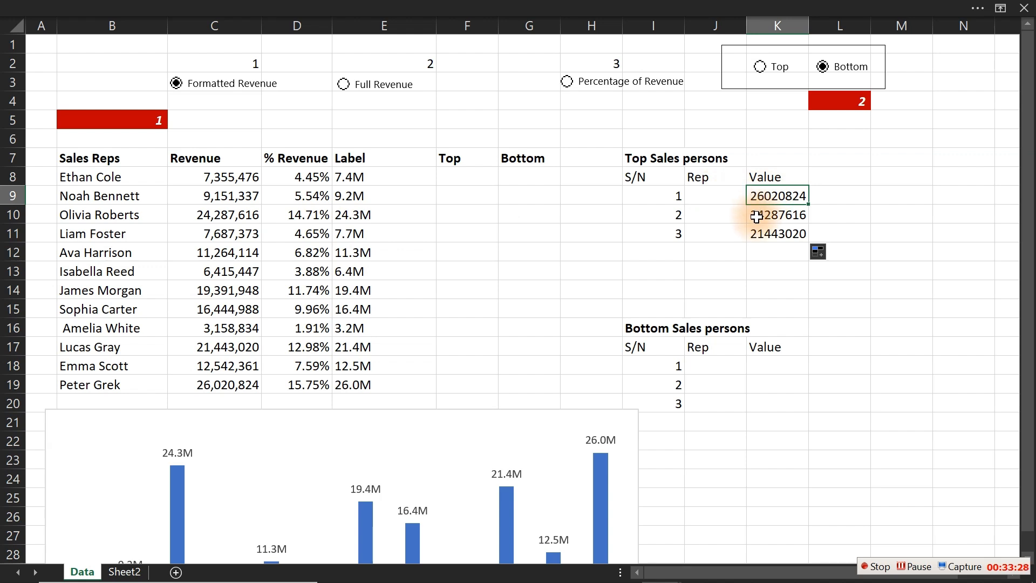
pyautogui.click(757, 215)
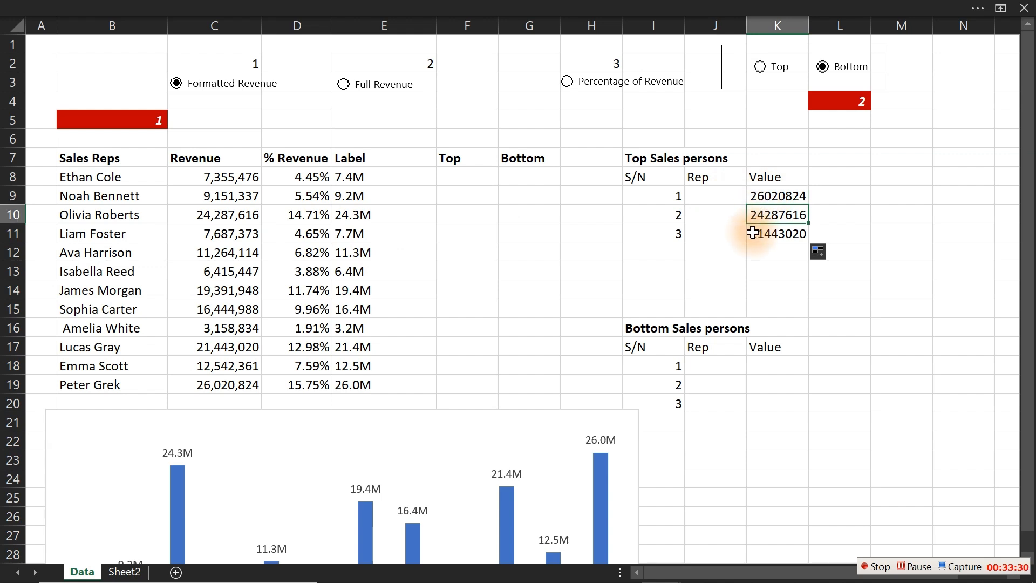
pyautogui.click(754, 233)
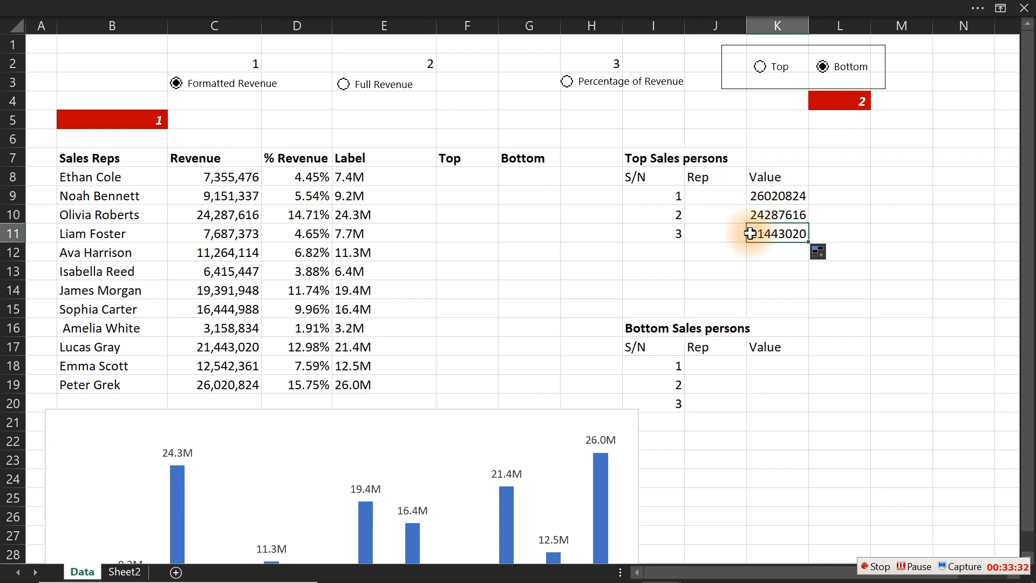
# - Start an INDEX formula in J9 of the Top Sales persons table with the absolute array $B$8:$B$19
pyautogui.click(717, 195)
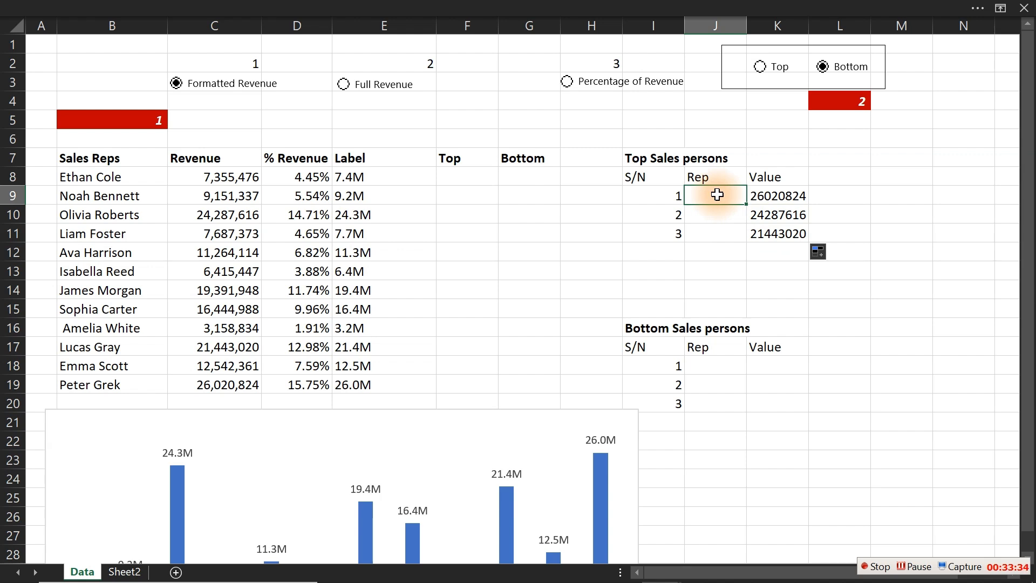
pyautogui.write('=in')
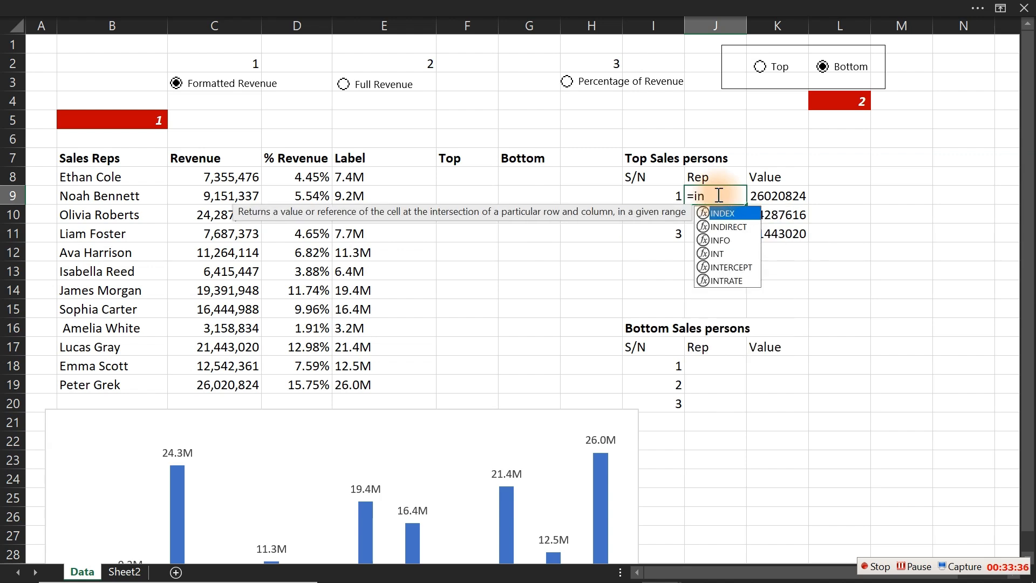
pyautogui.press('Tab')
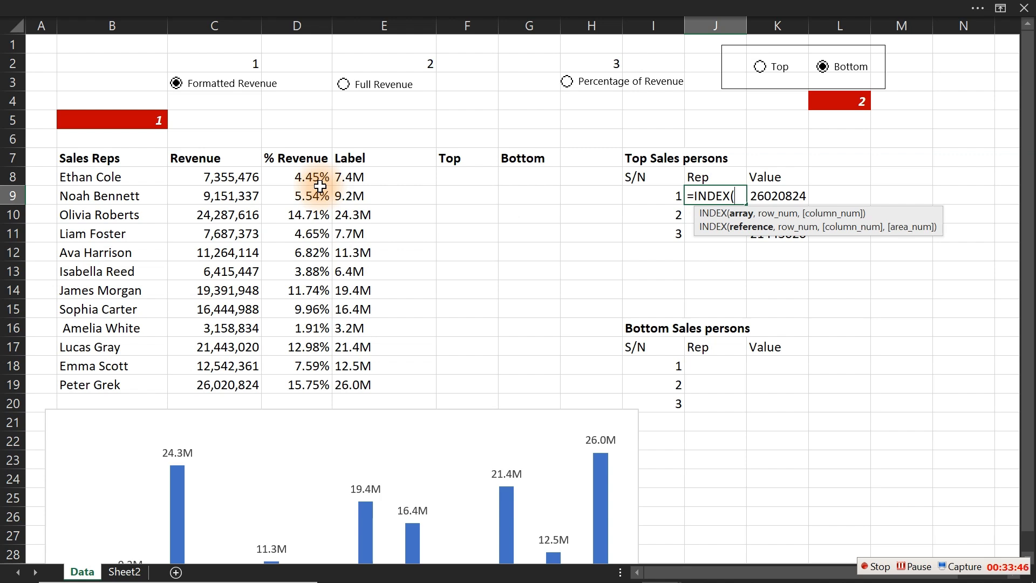
pyautogui.moveTo(78, 180); pyautogui.dragTo(113, 387)
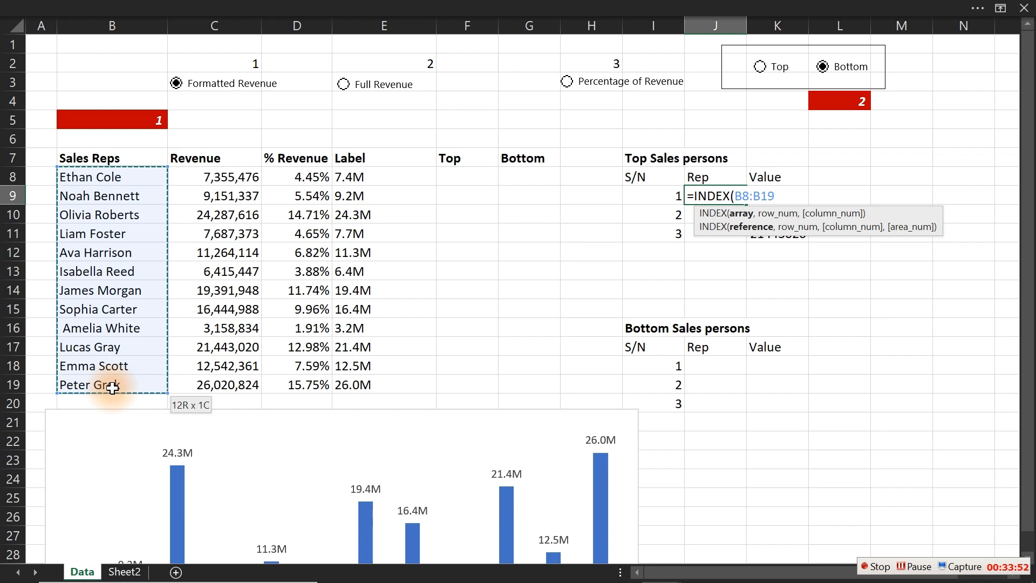
pyautogui.press('F4')
pyautogui.write(',')
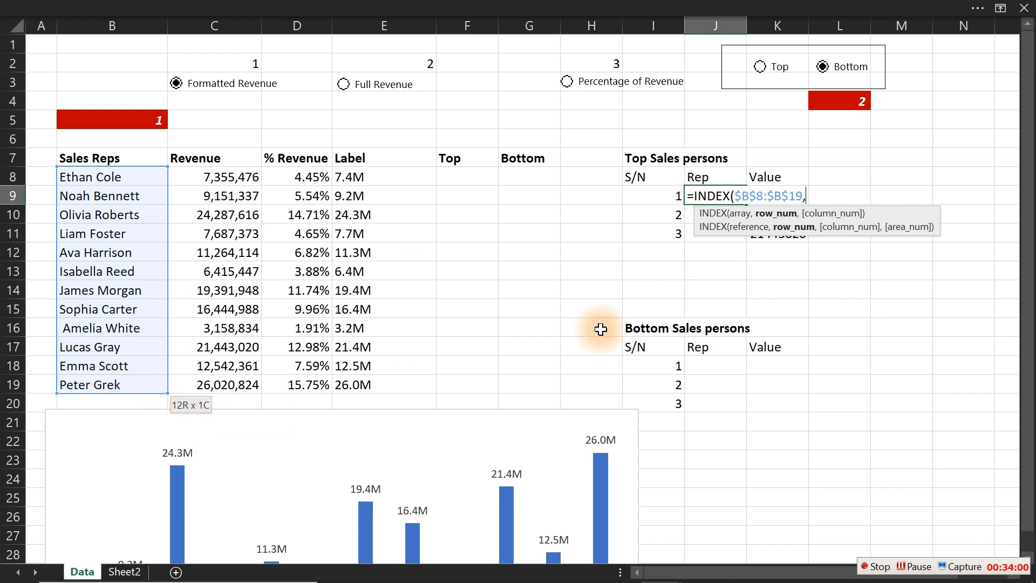
pyautogui.moveTo(874, 238); pyautogui.dragTo(945, 372)
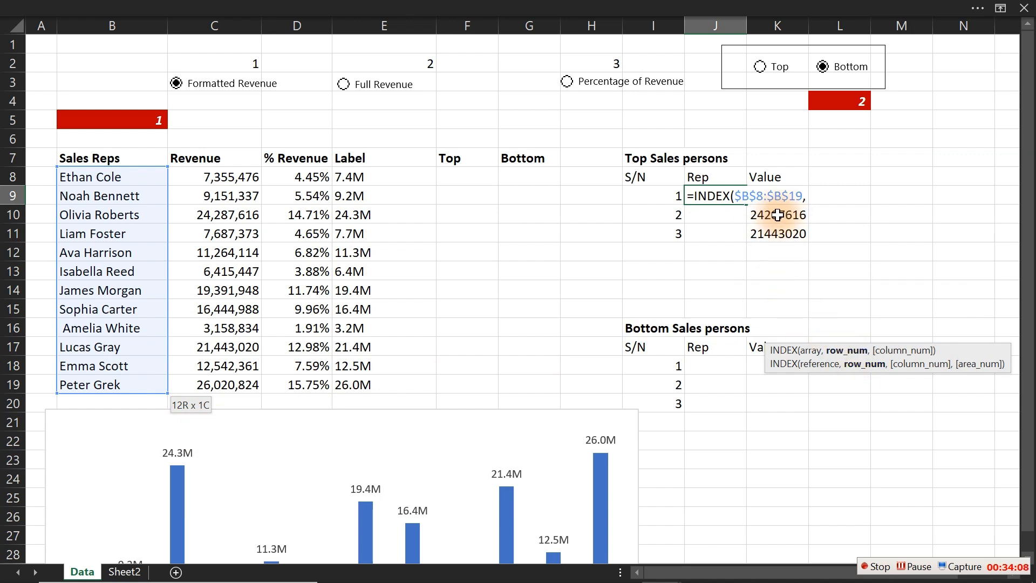
# - Complete the INDEX formula in J9 with MATCH(K9,$C$8:$C$19,0) as its row number
pyautogui.write('MA')
pyautogui.press('Tab')
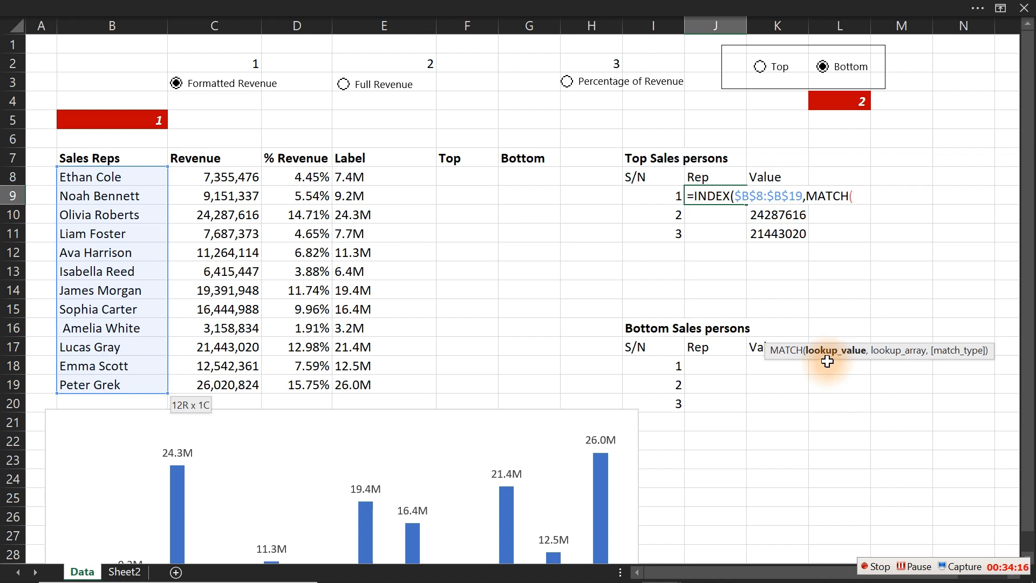
pyautogui.click(773, 217)
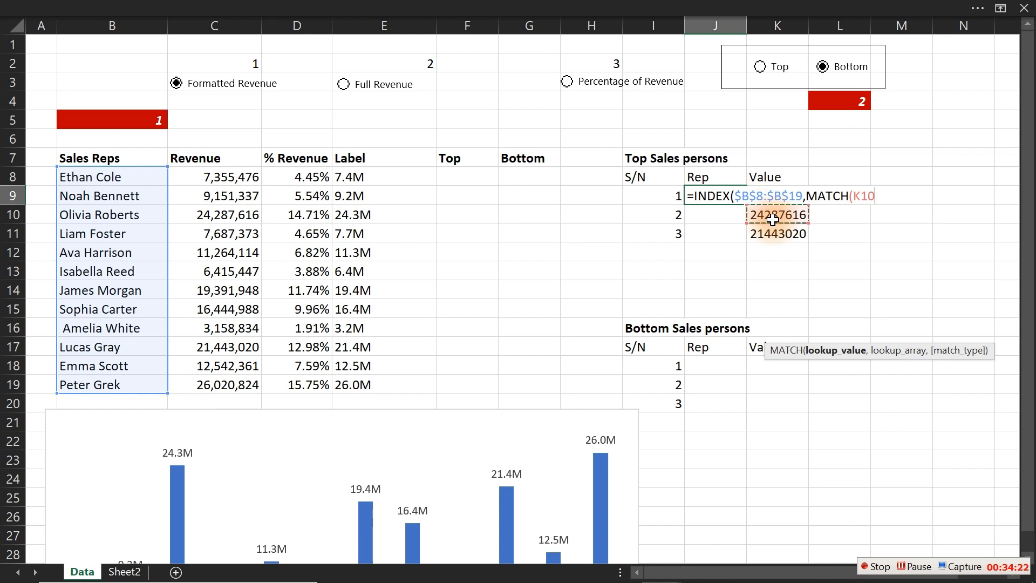
pyautogui.press('Up')
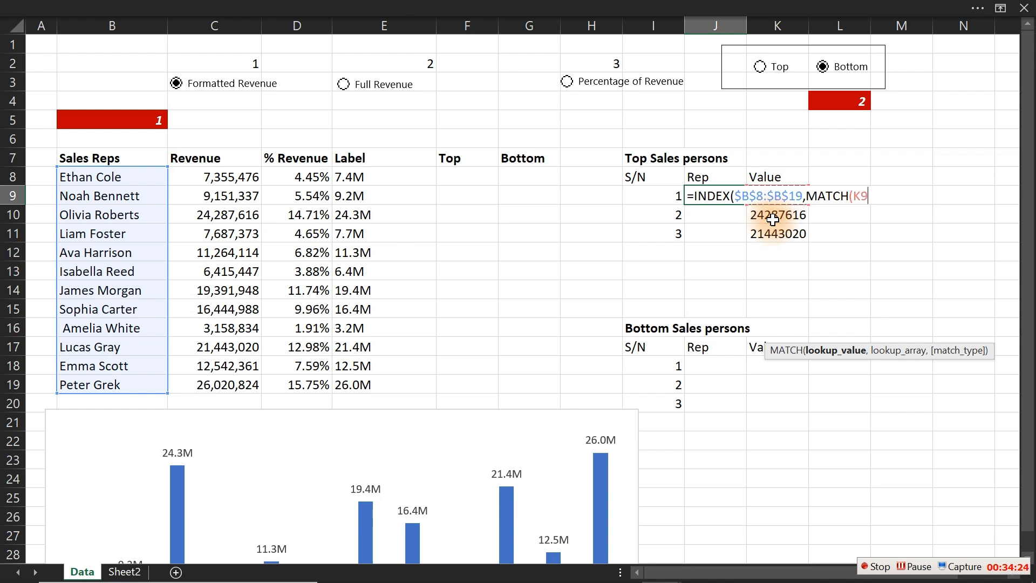
pyautogui.write(',')
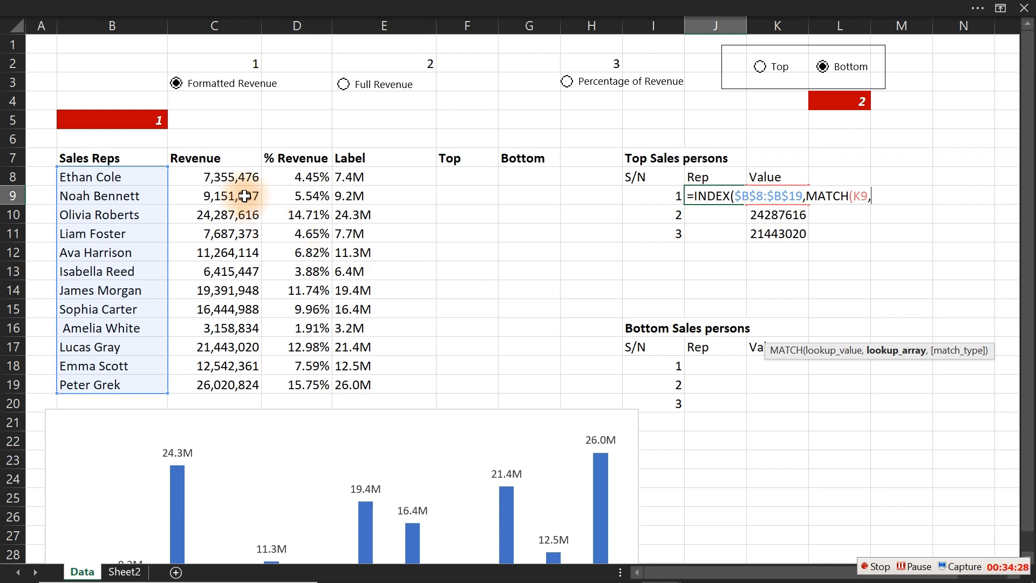
pyautogui.moveTo(231, 179); pyautogui.dragTo(227, 397)
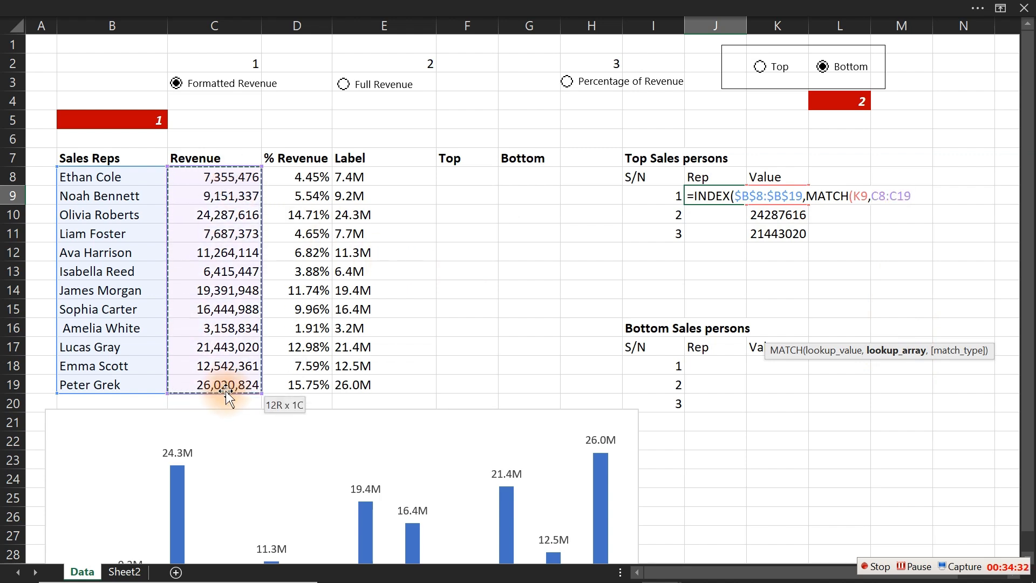
pyautogui.press('F4')
pyautogui.write(',')
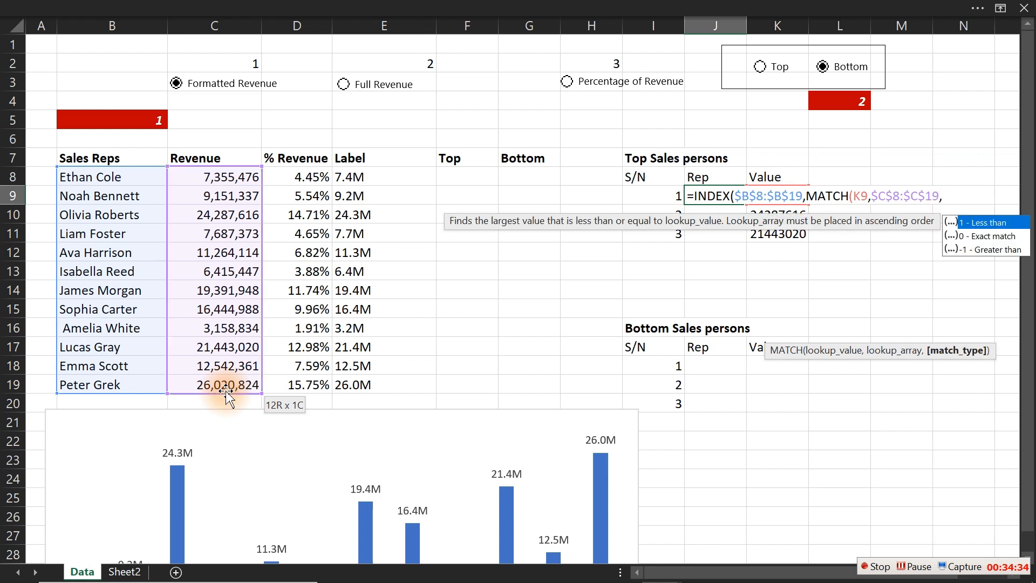
pyautogui.write('0)')
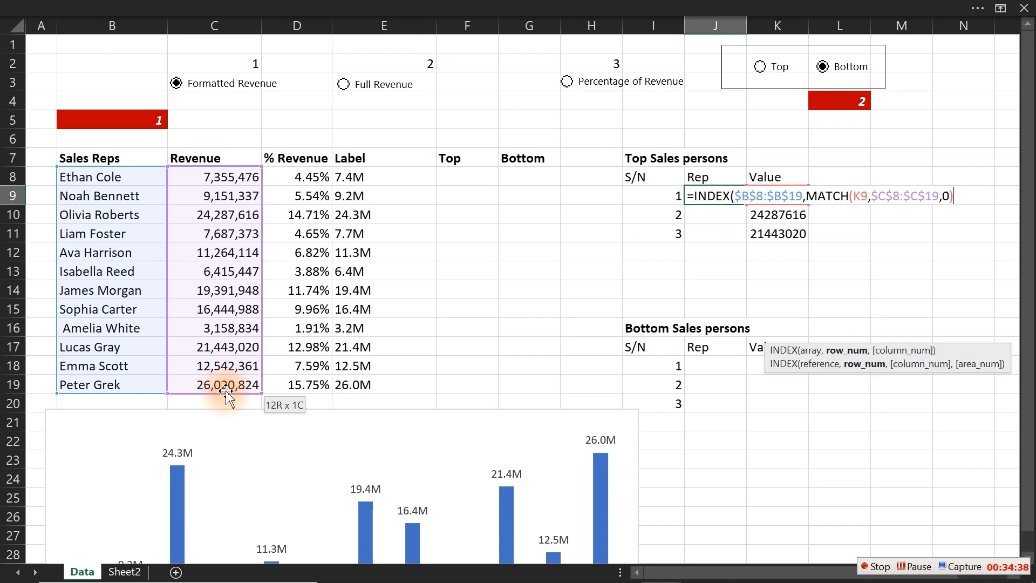
pyautogui.write(')')
pyautogui.press('Return')
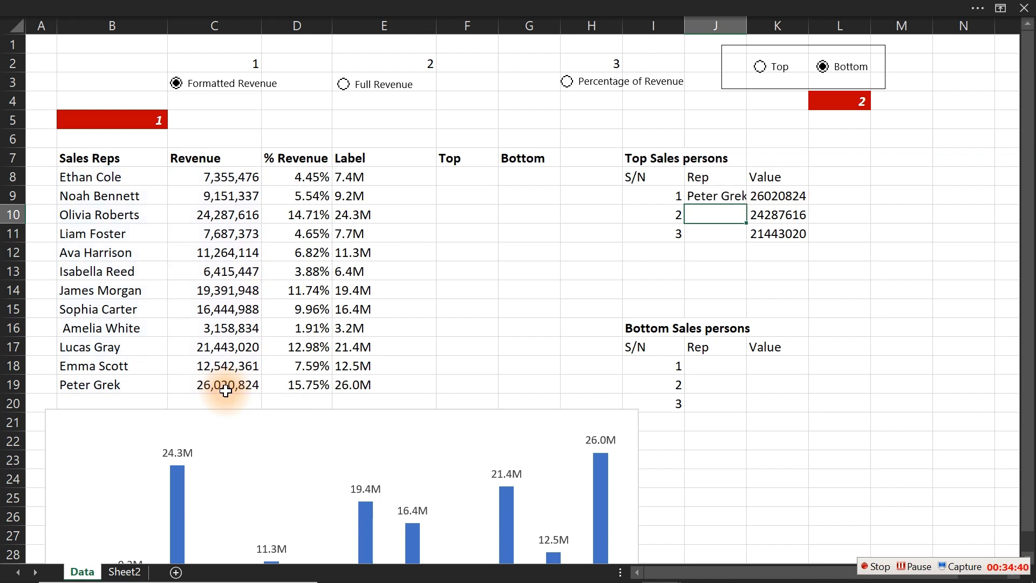
# - Fill the INDEX and MATCH formula from J9 down through J11
pyautogui.doubleClick(746, 18)
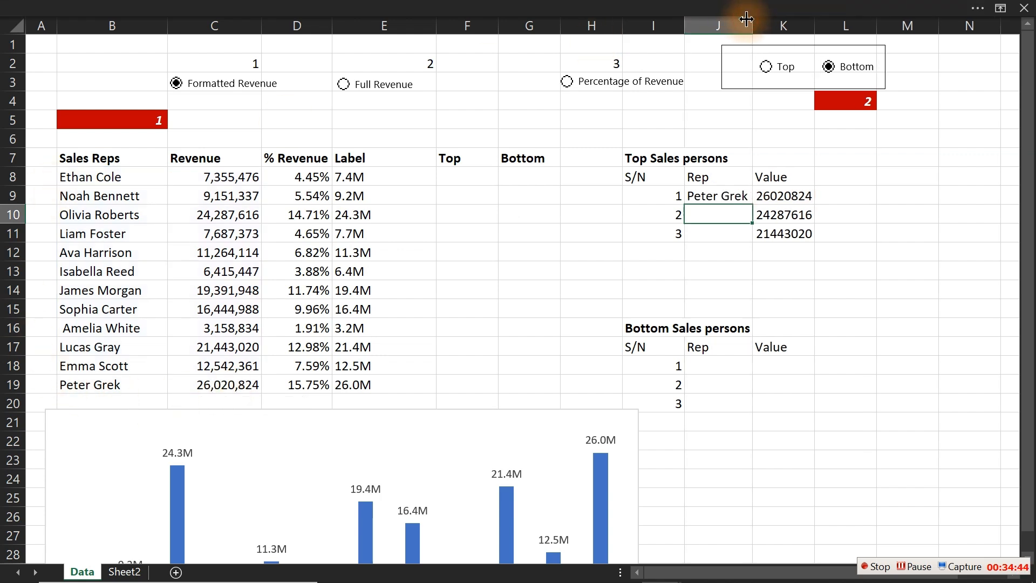
pyautogui.hotkey('ctrl', 'z')
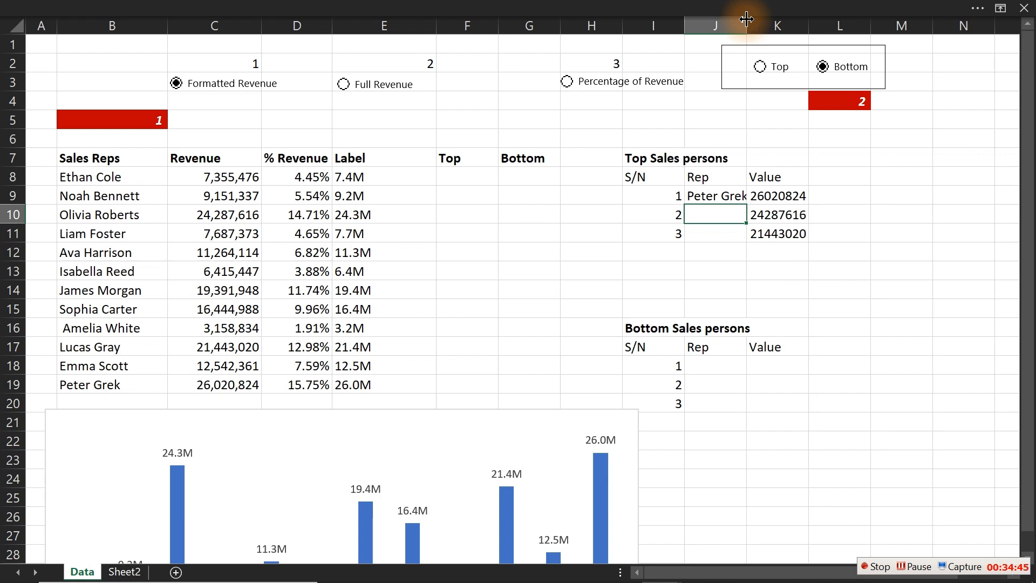
pyautogui.click(728, 198)
pyautogui.moveTo(742, 200); pyautogui.dragTo(746, 243)
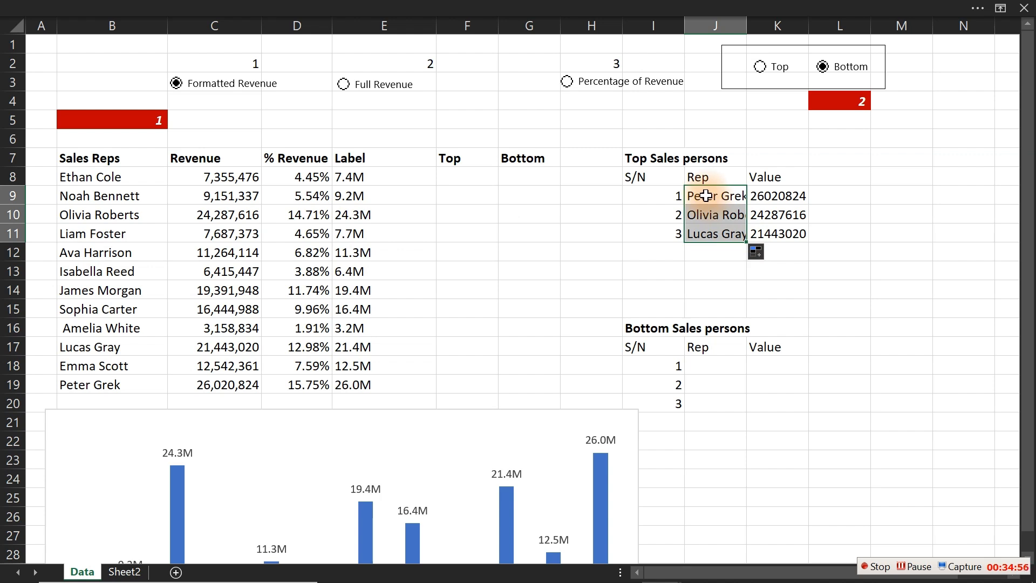
# - Set the chart and all option controls to "Don't move or size with cells", and widen column J to fit the full rep names
pyautogui.click(537, 412)
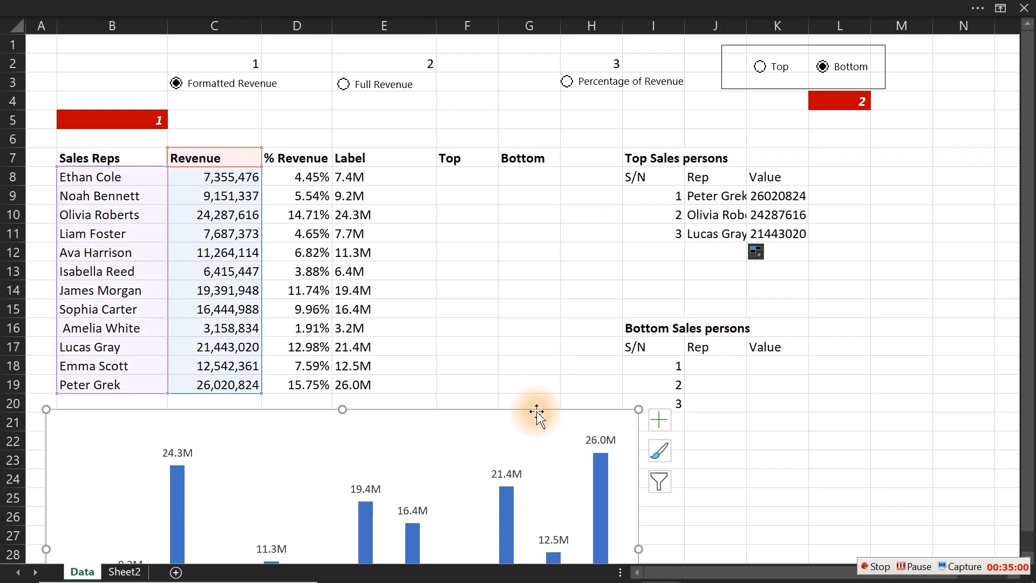
pyautogui.hotkey('ctrl', 'a')
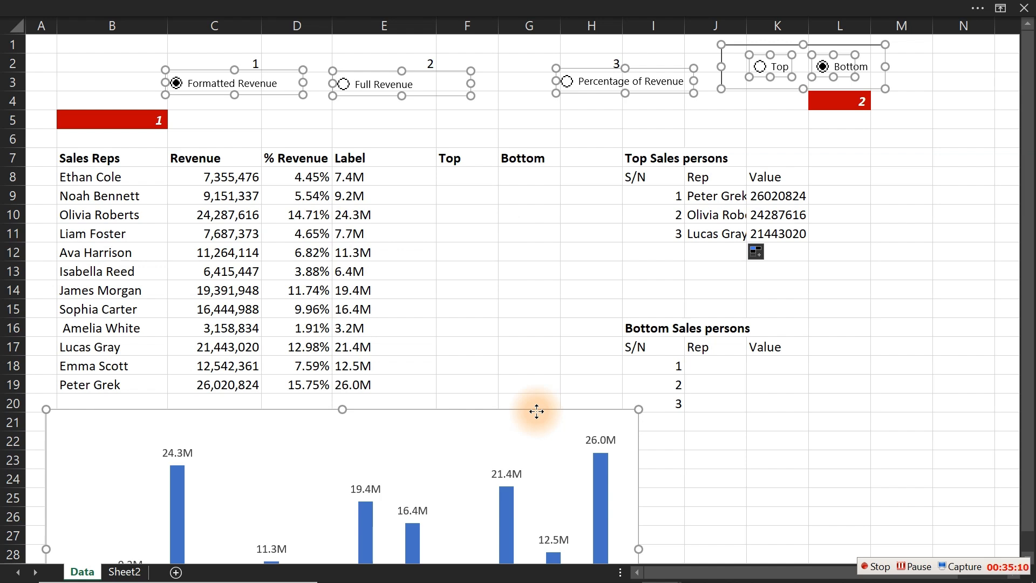
pyautogui.hotkey('ctrl', '1')
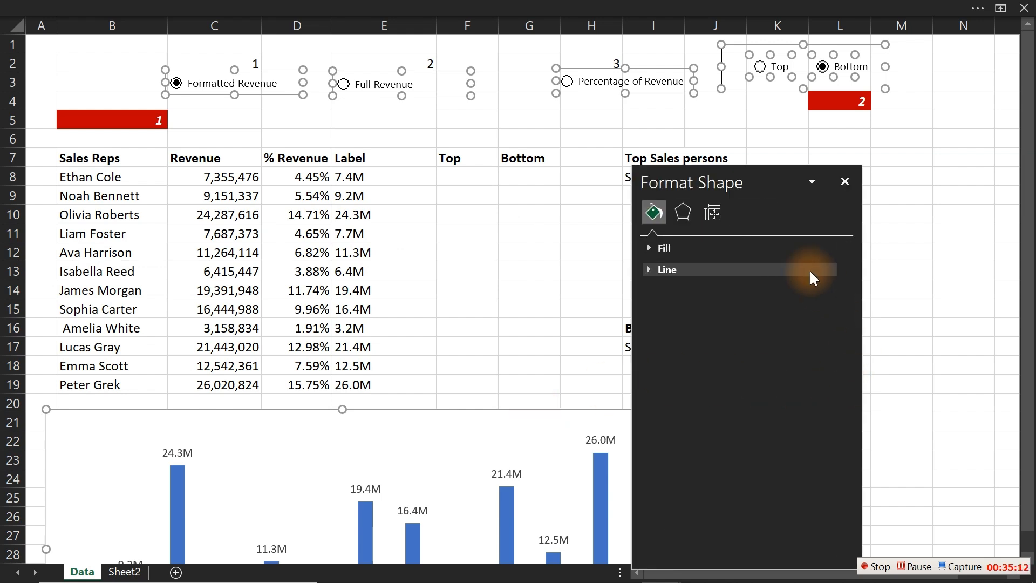
pyautogui.click(718, 212)
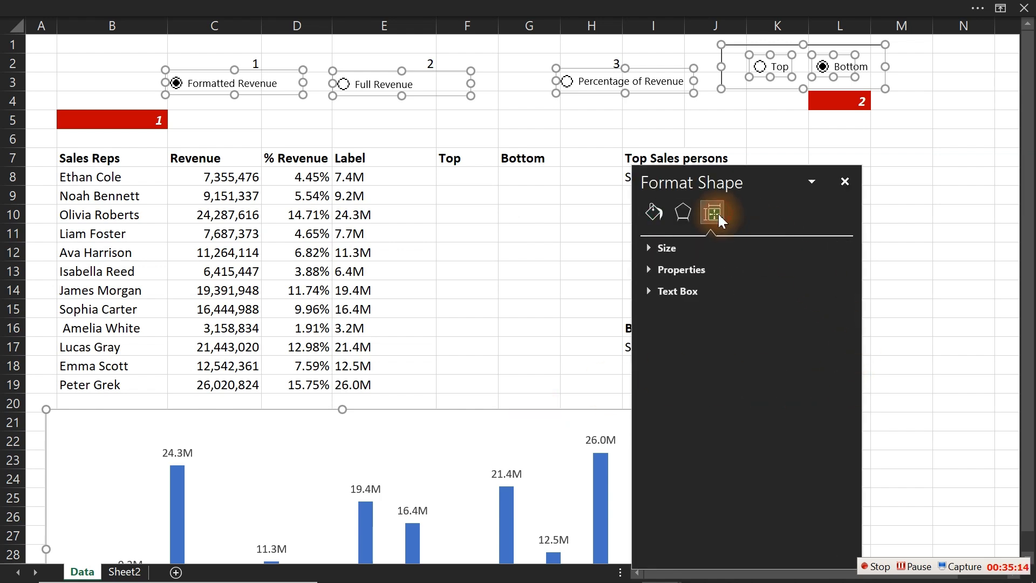
pyautogui.click(647, 271)
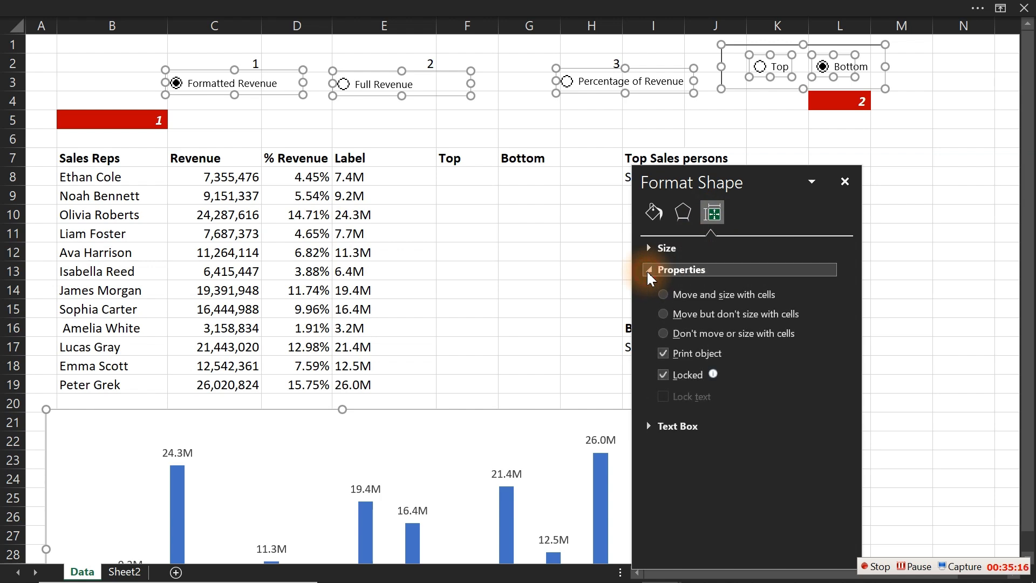
pyautogui.click(663, 333)
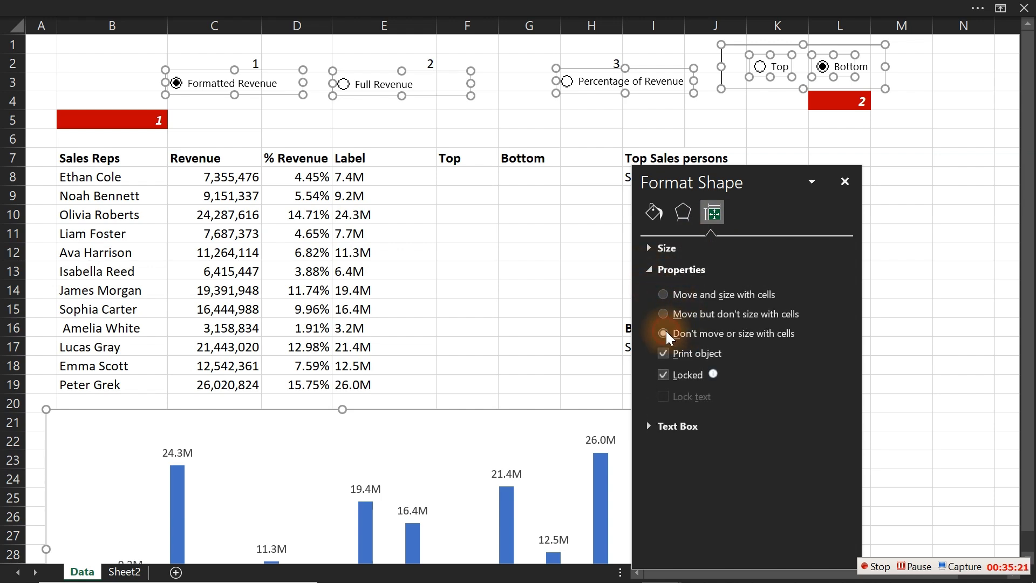
pyautogui.click(845, 182)
pyautogui.click(842, 190)
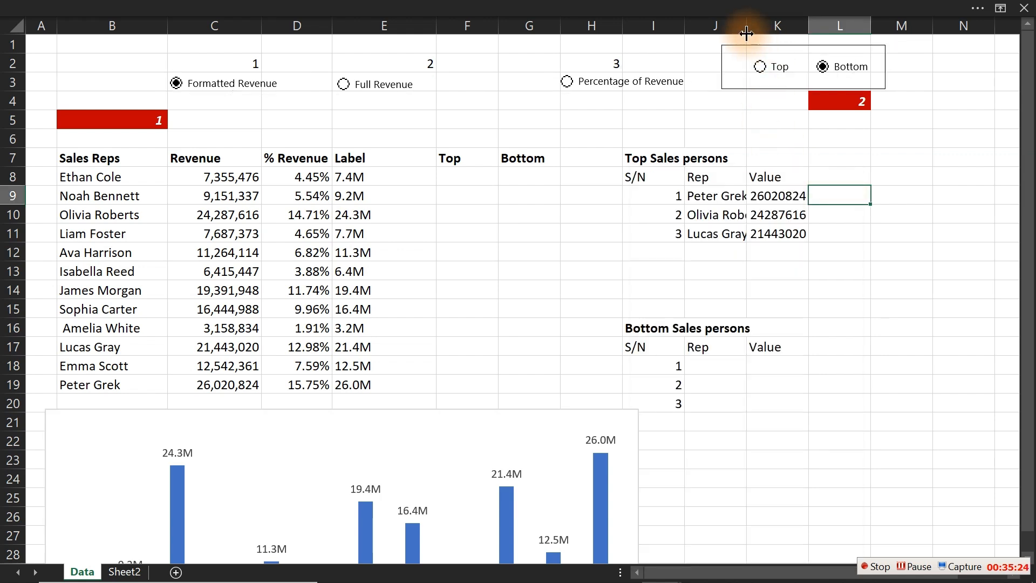
pyautogui.moveTo(746, 28); pyautogui.dragTo(778, 36)
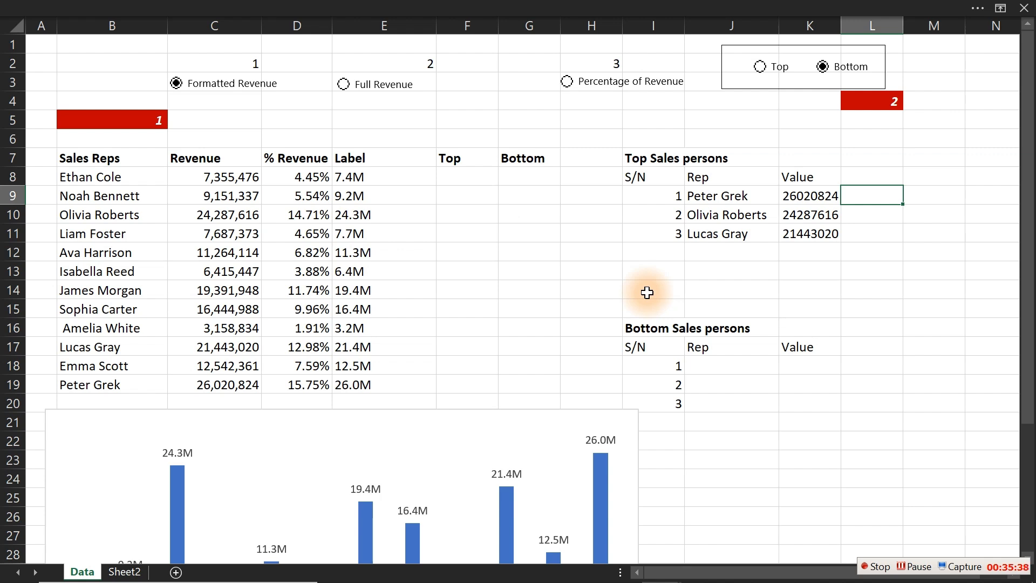
# - Copy the Rep and Value formulas in J9:K9 into J18:K18 of the Bottom Sales persons table
pyautogui.click(716, 197)
pyautogui.moveTo(715, 197); pyautogui.dragTo(797, 197)
pyautogui.hotkey('ctrl', 'c')
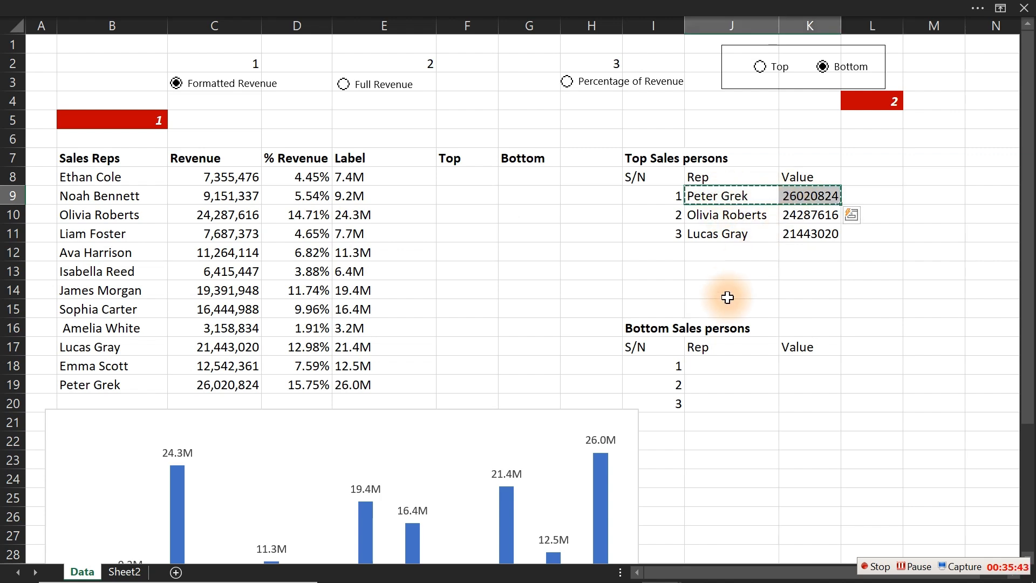
pyautogui.click(724, 368)
pyautogui.hotkey('ctrl', 'v')
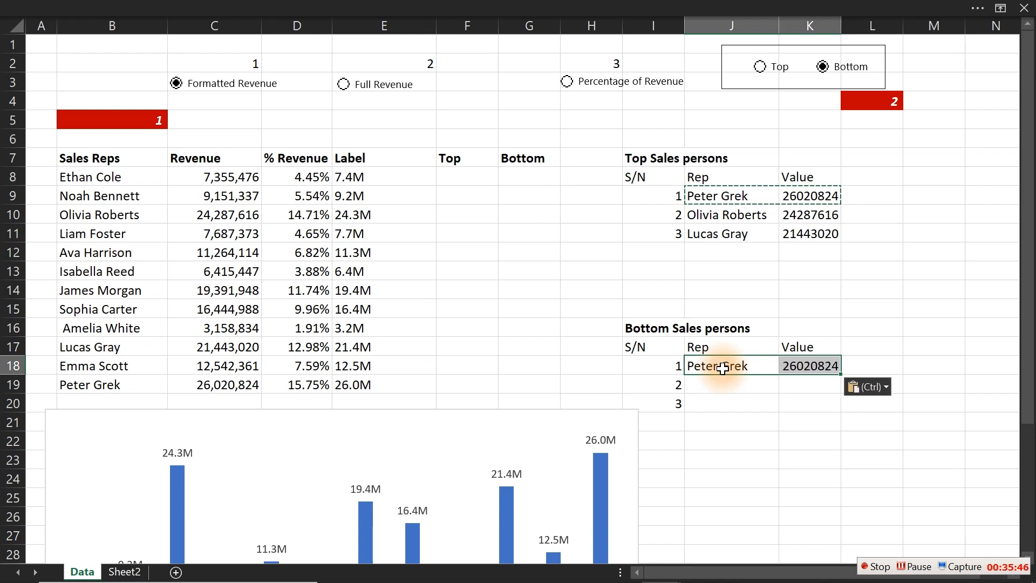
pyautogui.doubleClick(724, 369)
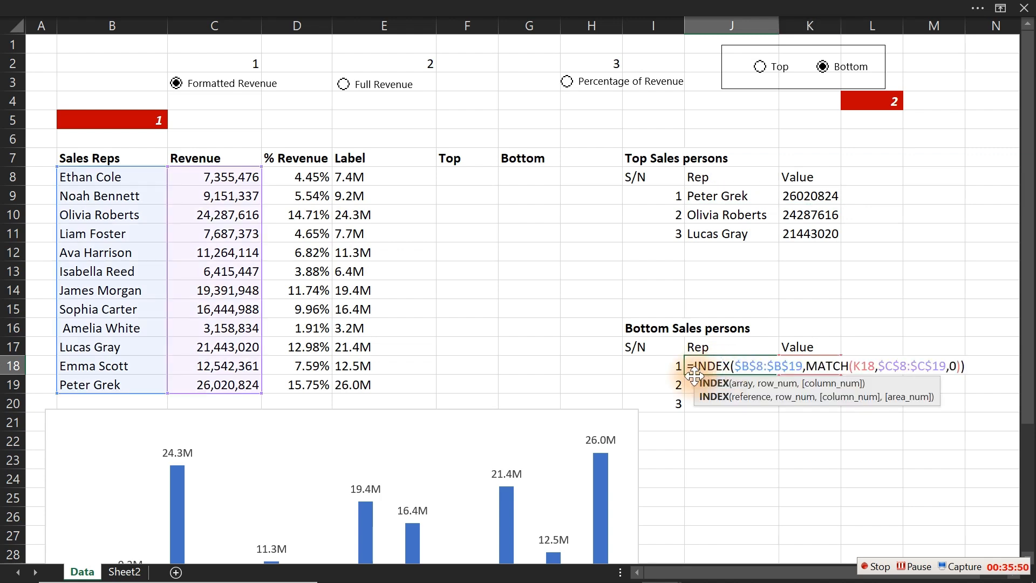
pyautogui.press('Return')
# - Replace LARGE with SMALL in K18 so the formula reads =SMALL($C$8:$C$19,I18)
pyautogui.click(796, 363)
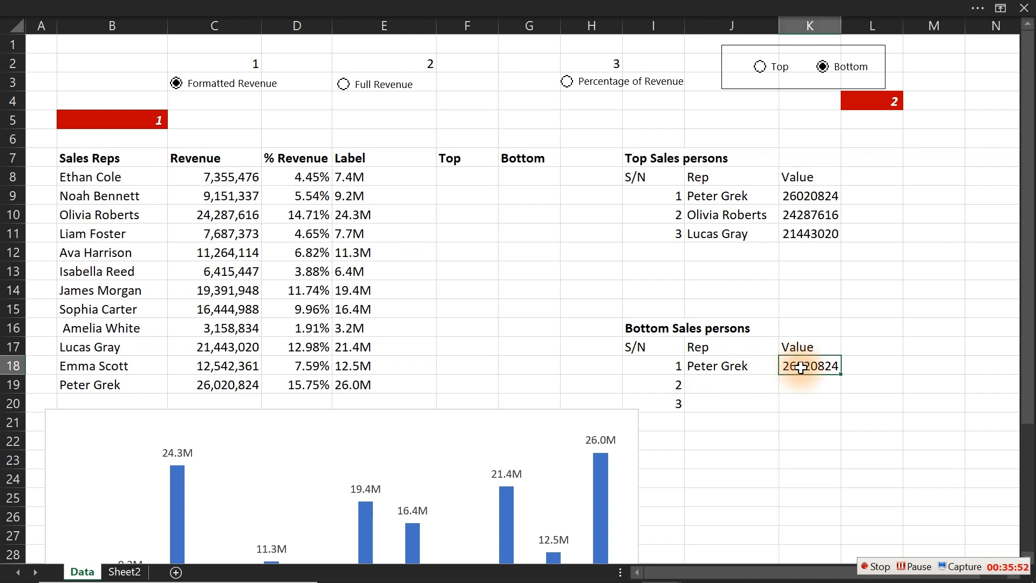
pyautogui.doubleClick(802, 366)
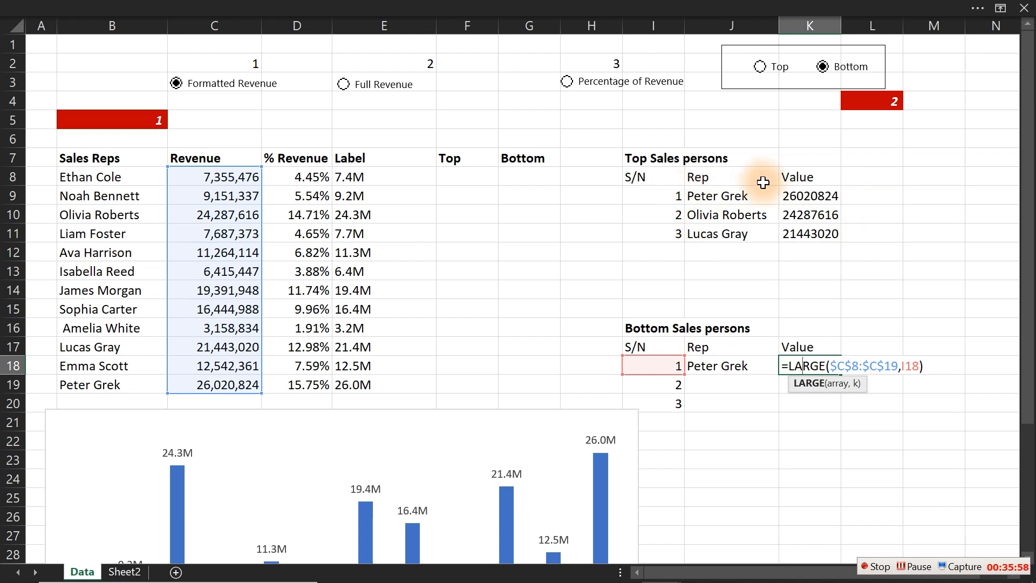
pyautogui.doubleClick(817, 365)
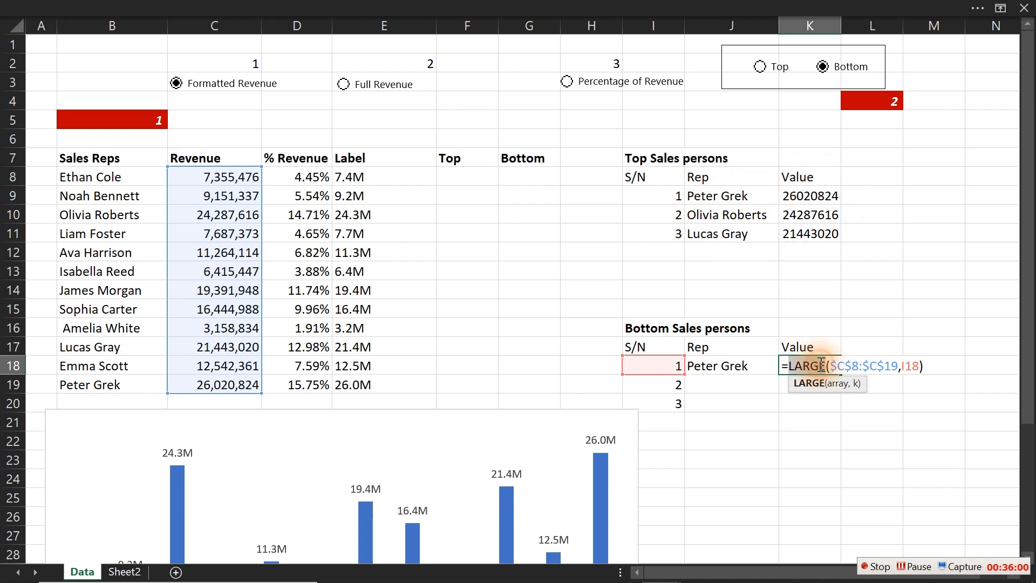
pyautogui.write('sm')
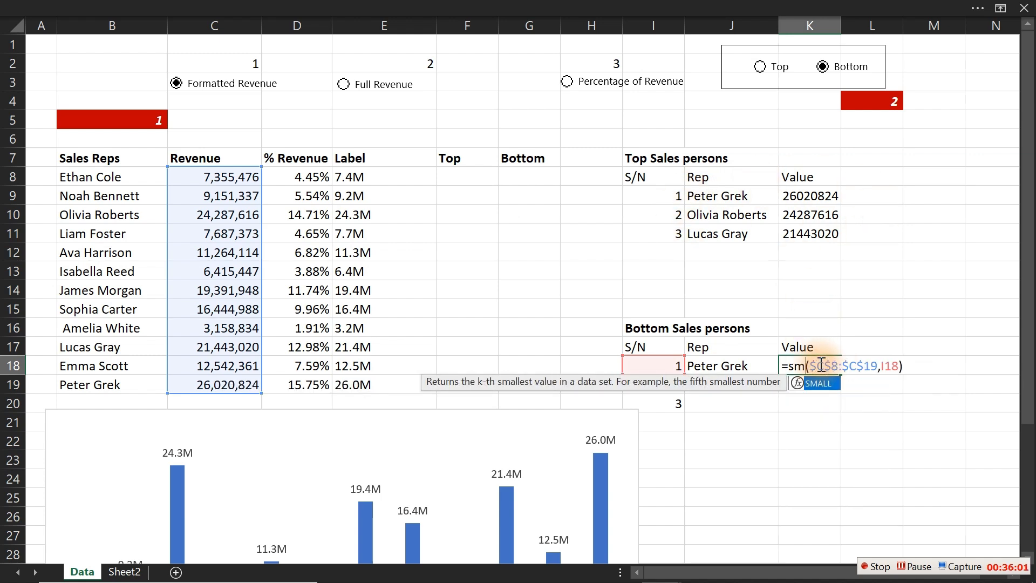
pyautogui.press('Tab')
pyautogui.press('Return')
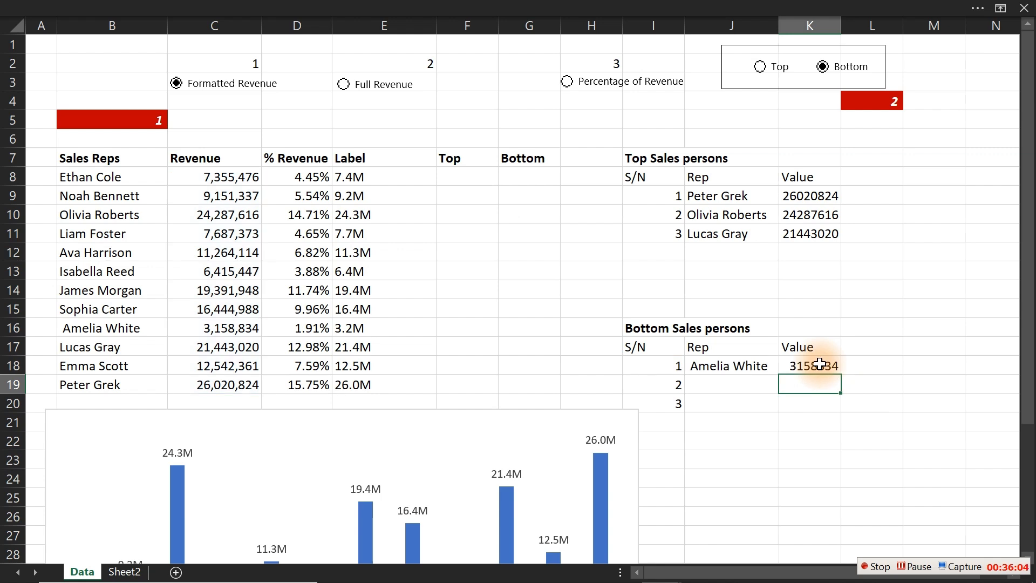
# - Fill the Rep and Value formulas in J18:K18 down through row 20
pyautogui.click(752, 366)
pyautogui.moveTo(708, 365)
pyautogui.mouseDown()
pyautogui.moveTo(799, 366)
pyautogui.moveTo(837, 417)
pyautogui.mouseUp()
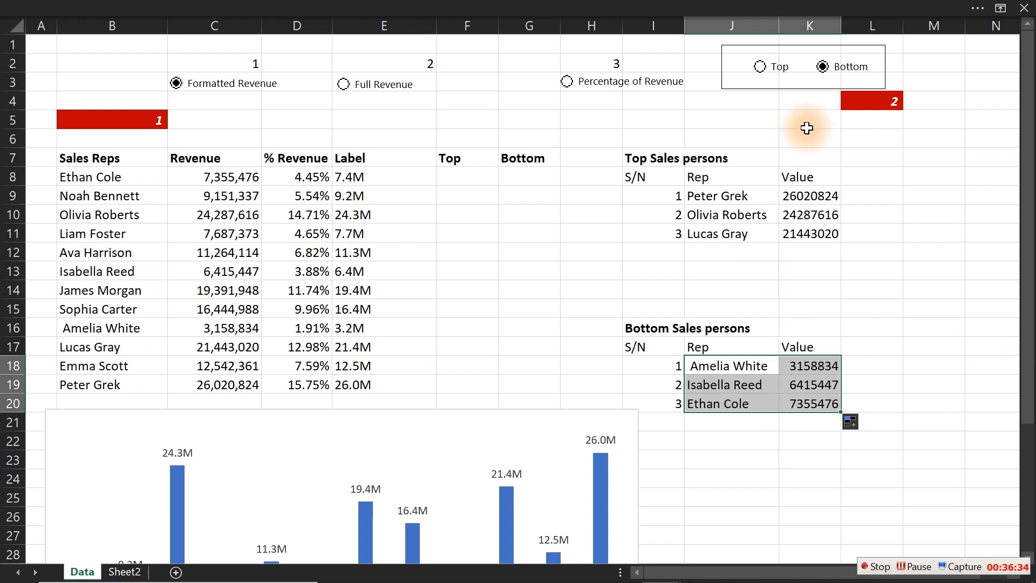
pyautogui.click(880, 108)
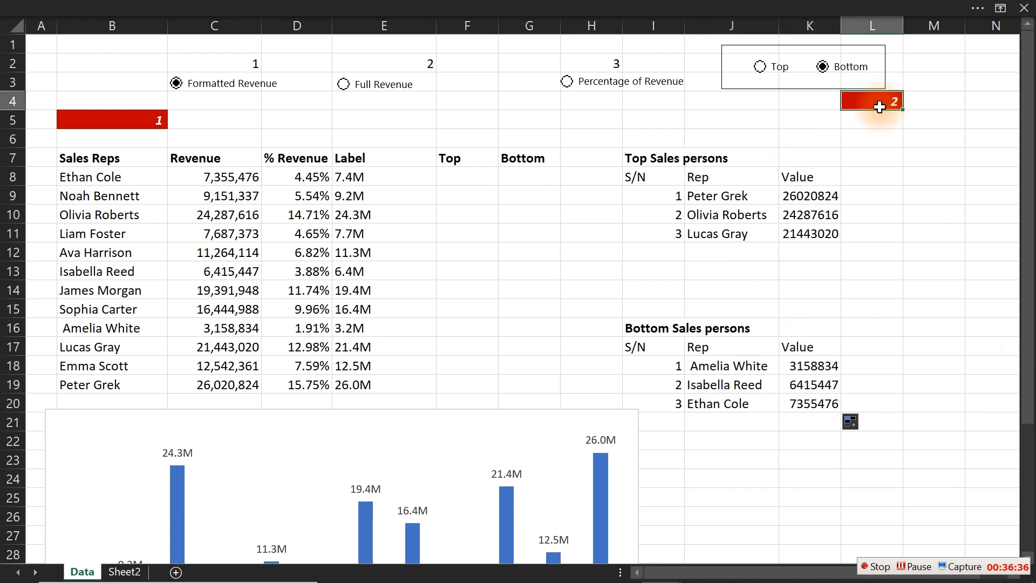
# - Reveal the hidden ribbon, turn on the Formula Bar display, and return to the worksheet
pyautogui.click(289, 7)
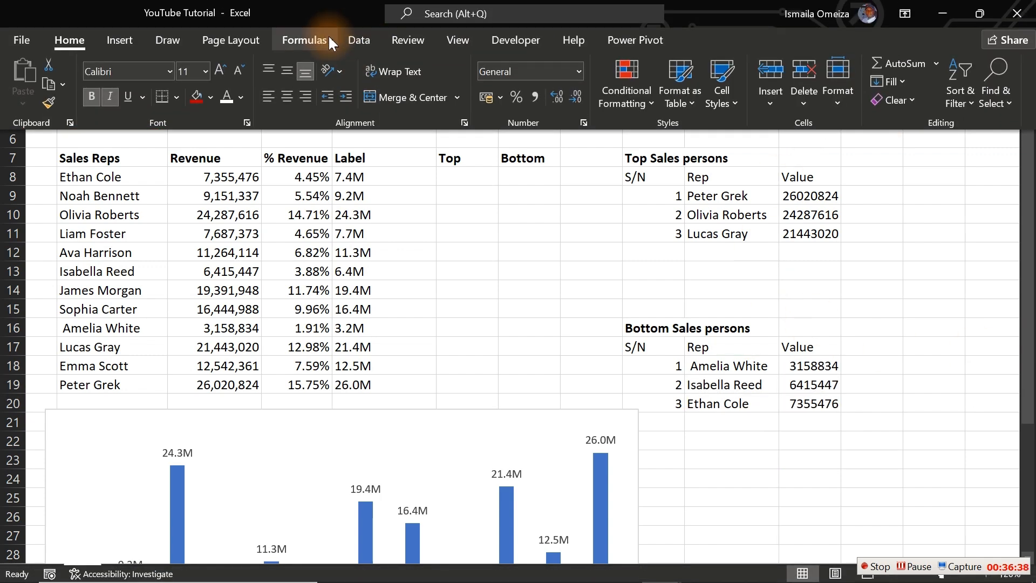
pyautogui.click(449, 45)
pyautogui.click(241, 73)
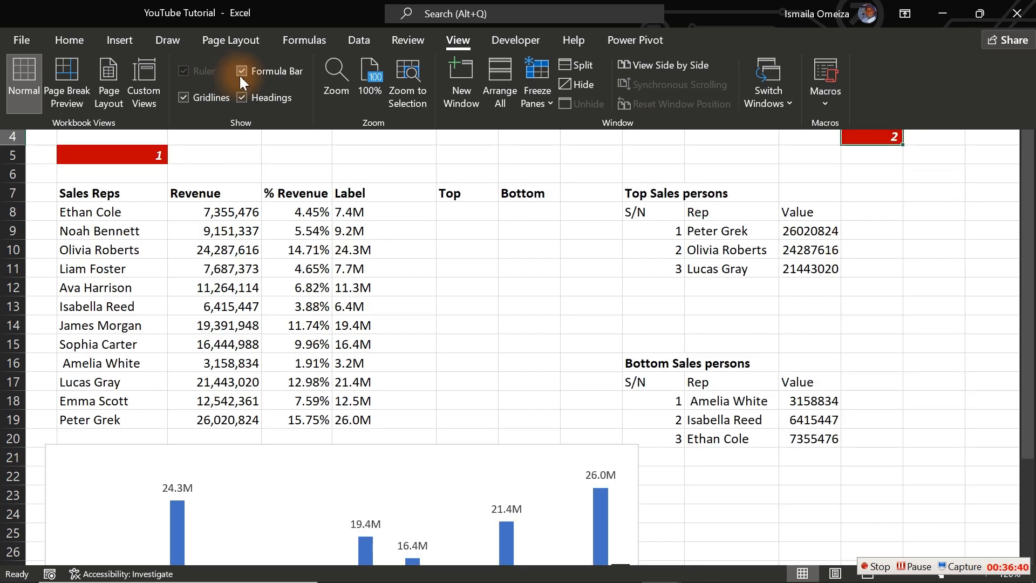
pyautogui.click(329, 153)
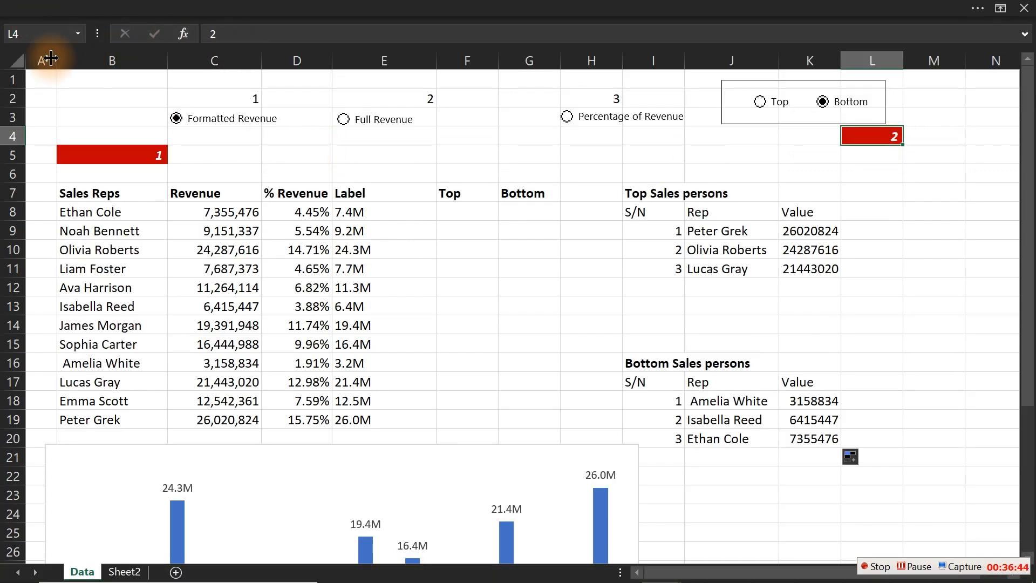
# - Name the Top/Bottom selector's linked cell L4 TopBottombtn
pyautogui.click(34, 36)
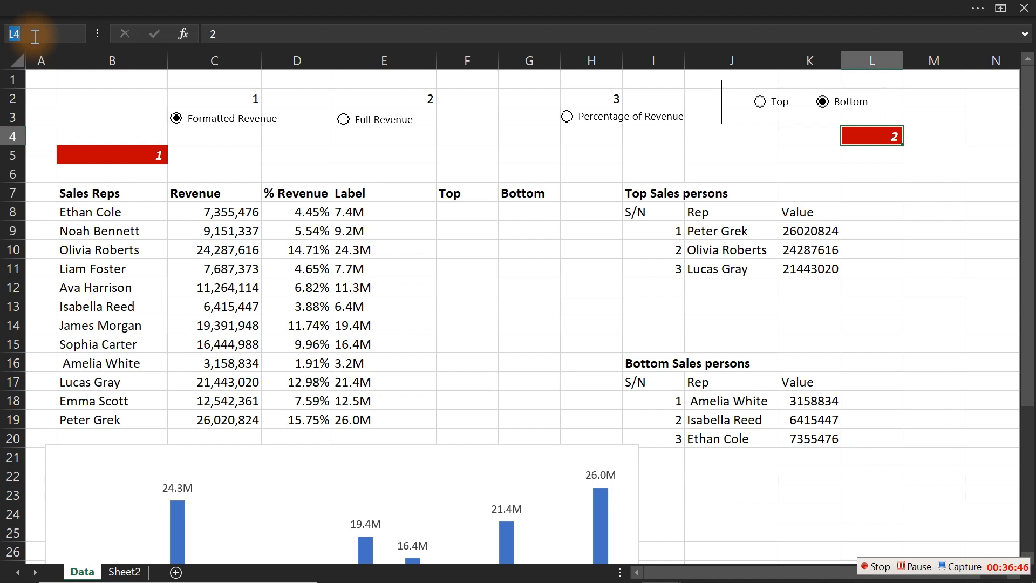
pyautogui.write('TopBottom')
pyautogui.press('Return')
# - Start an IF formula in F8 under Top with the logical test TopBottombtn=1
pyautogui.click(454, 209)
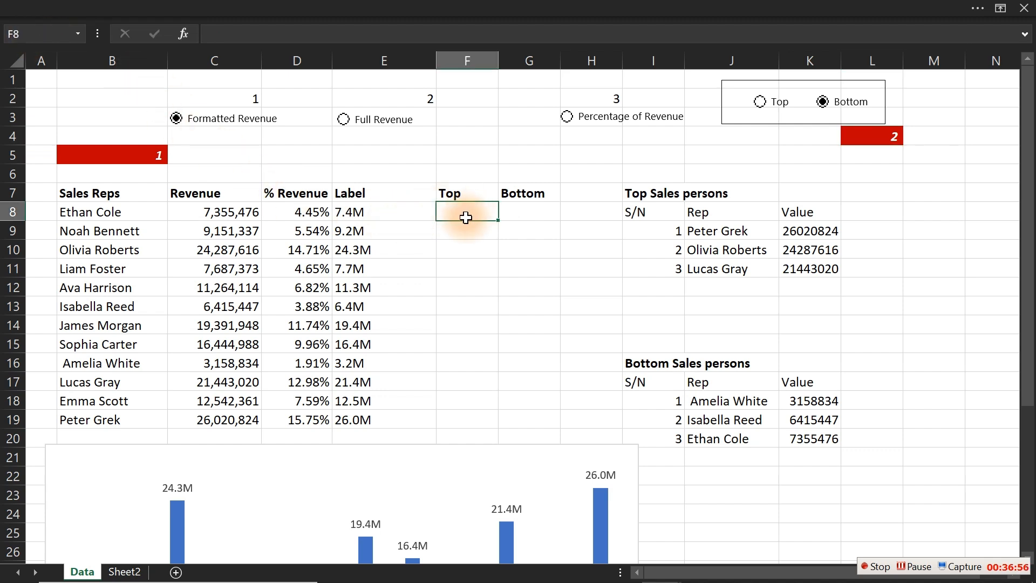
pyautogui.write('=if')
pyautogui.press('Tab')
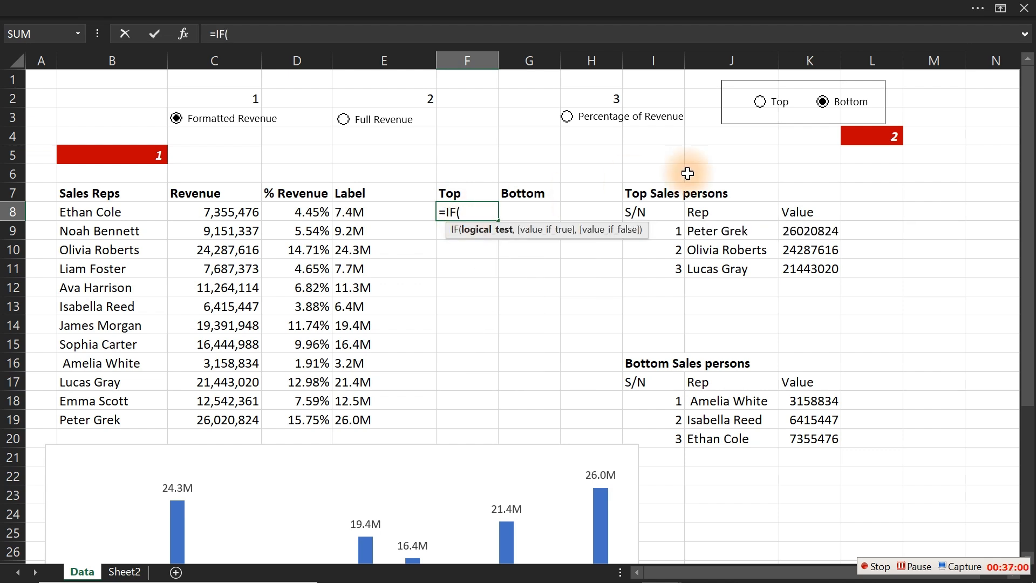
pyautogui.click(877, 138)
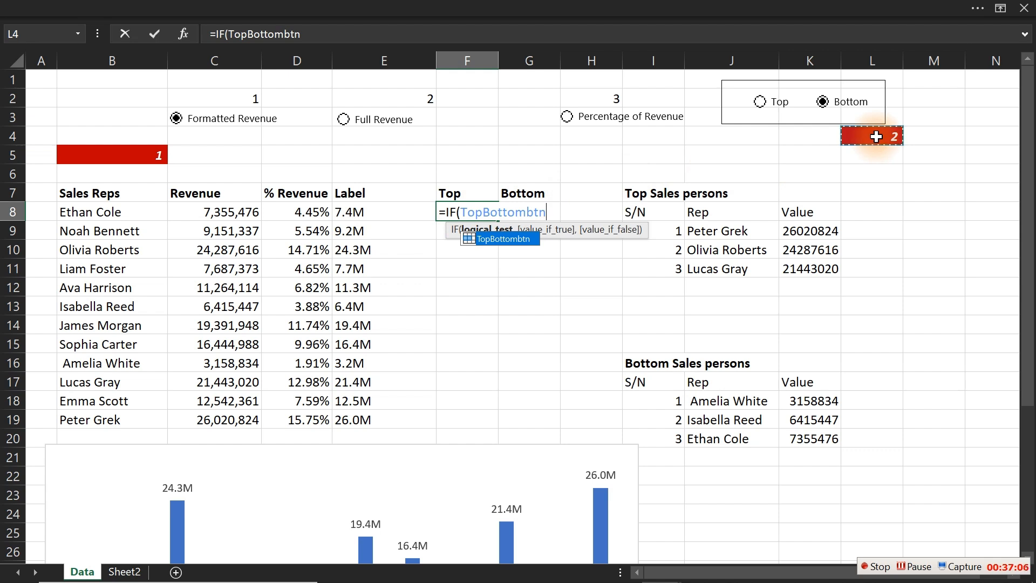
pyautogui.write('=1,')
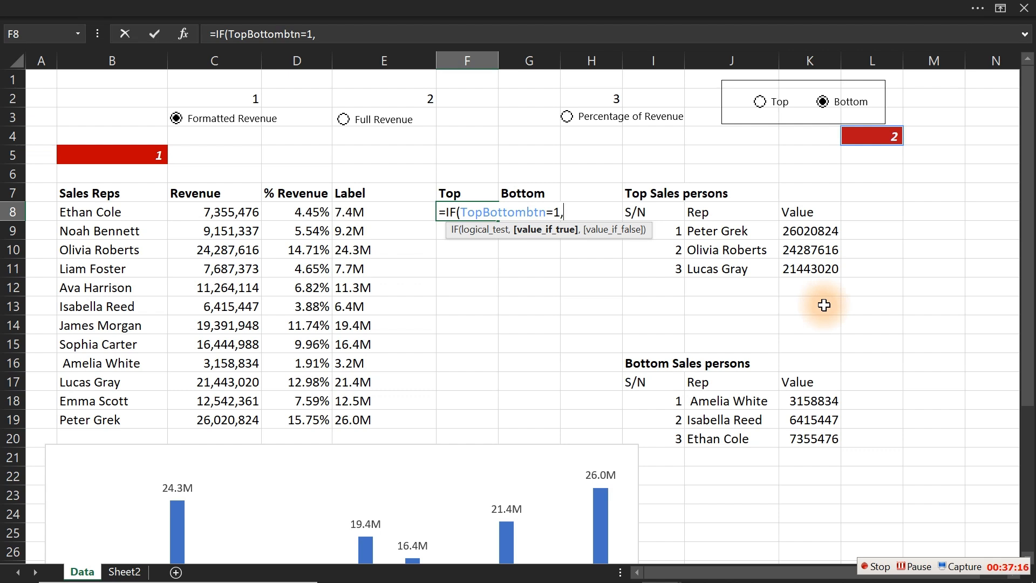
# - Complete the F8 formula with VLOOKUP(B8,J9:K11,2,0) as the true value and an empty string "" as the false value
pyautogui.write('vl')
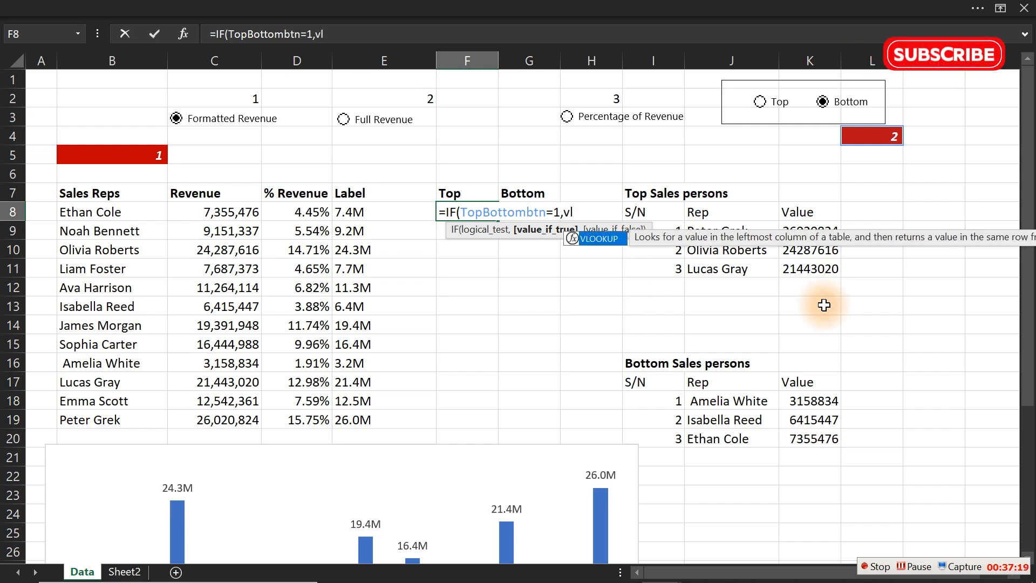
pyautogui.press('Tab')
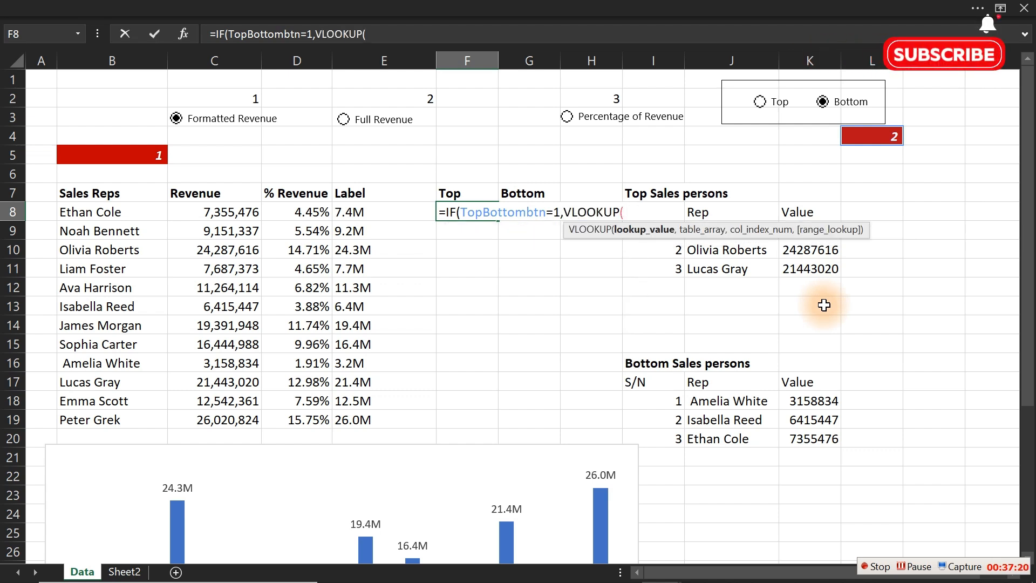
pyautogui.moveTo(801, 235); pyautogui.dragTo(560, 352)
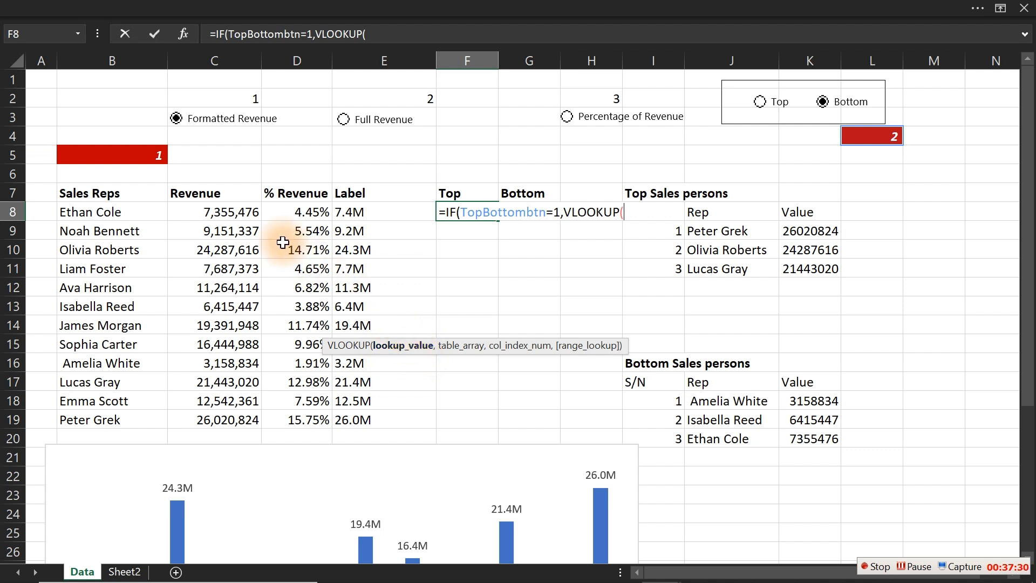
pyautogui.click(116, 212)
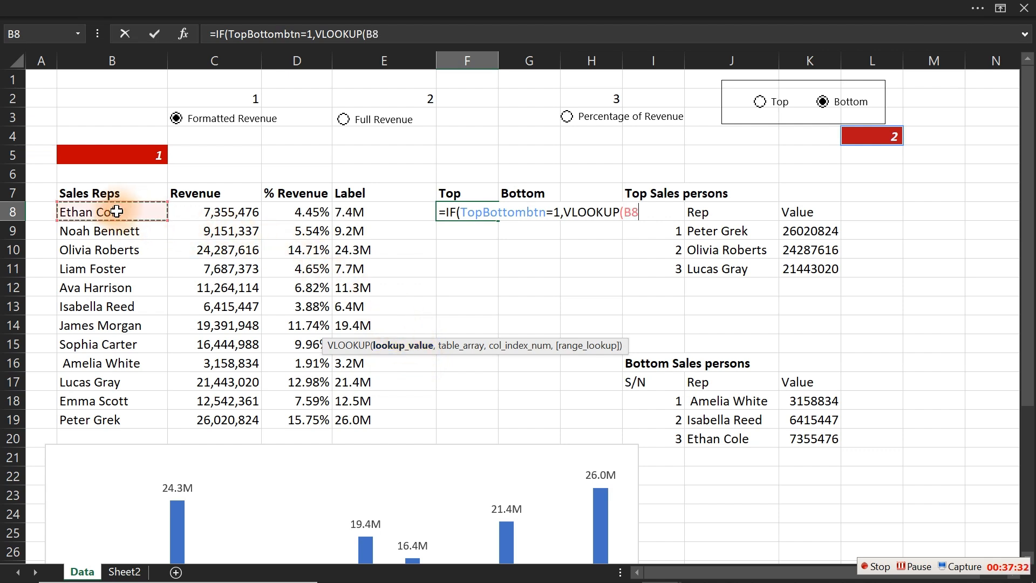
pyautogui.write(',')
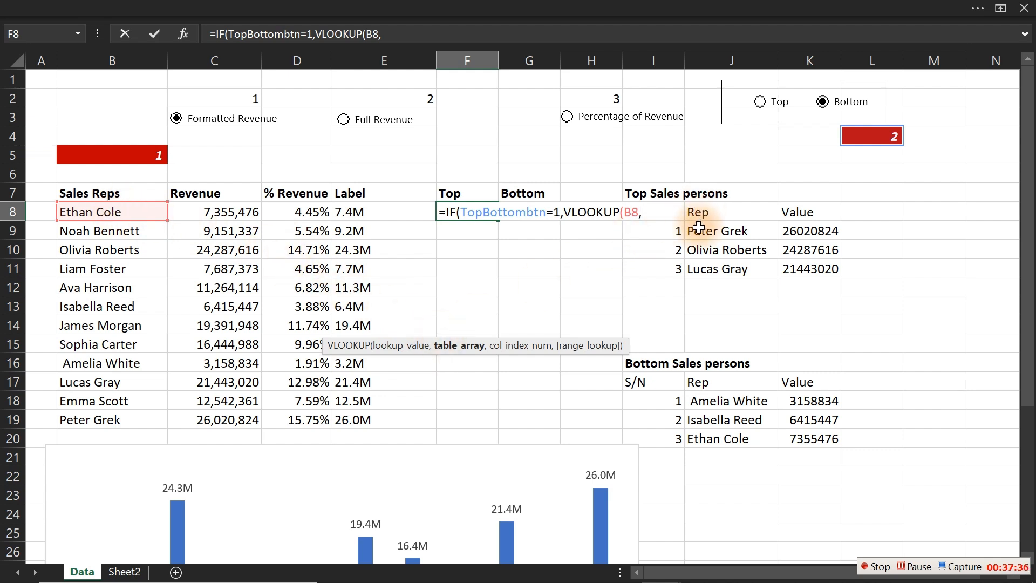
pyautogui.moveTo(700, 230); pyautogui.dragTo(807, 271)
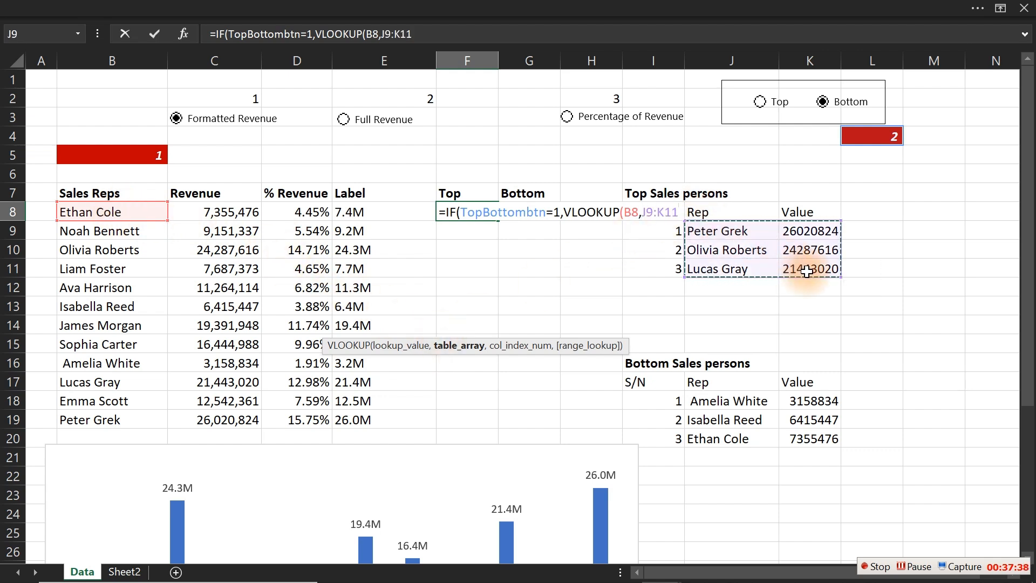
pyautogui.write(',')
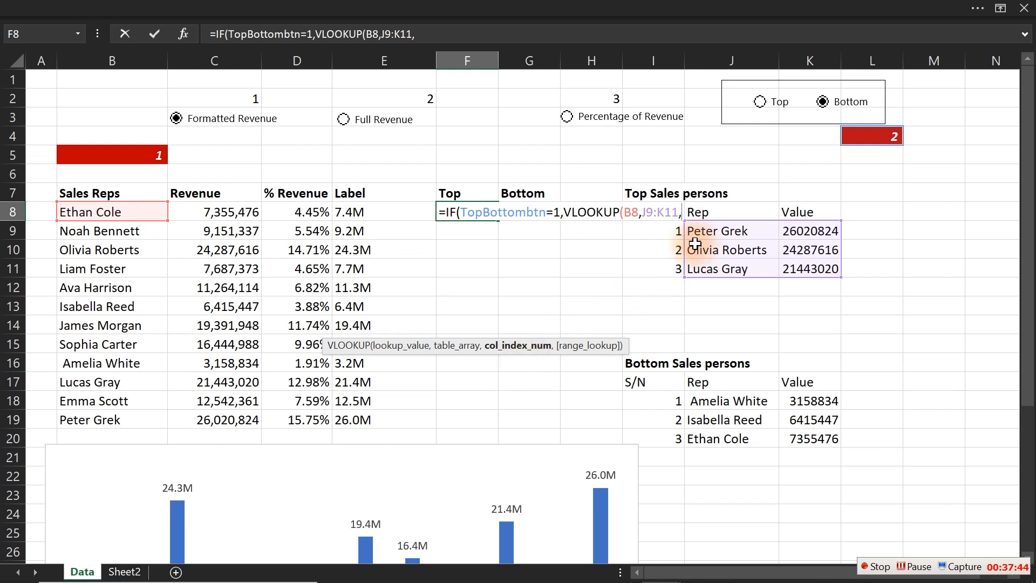
pyautogui.write('2')
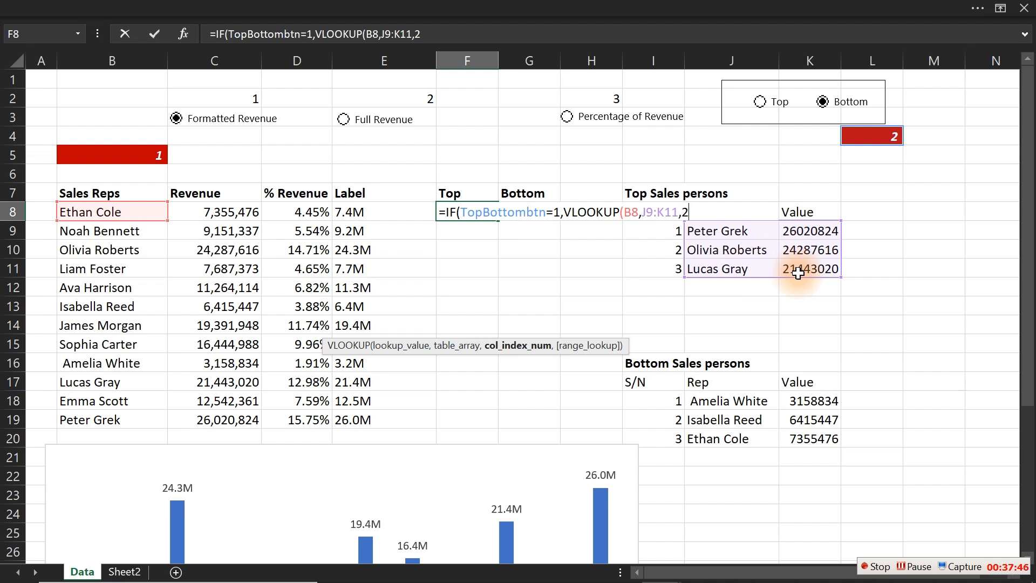
pyautogui.write(',')
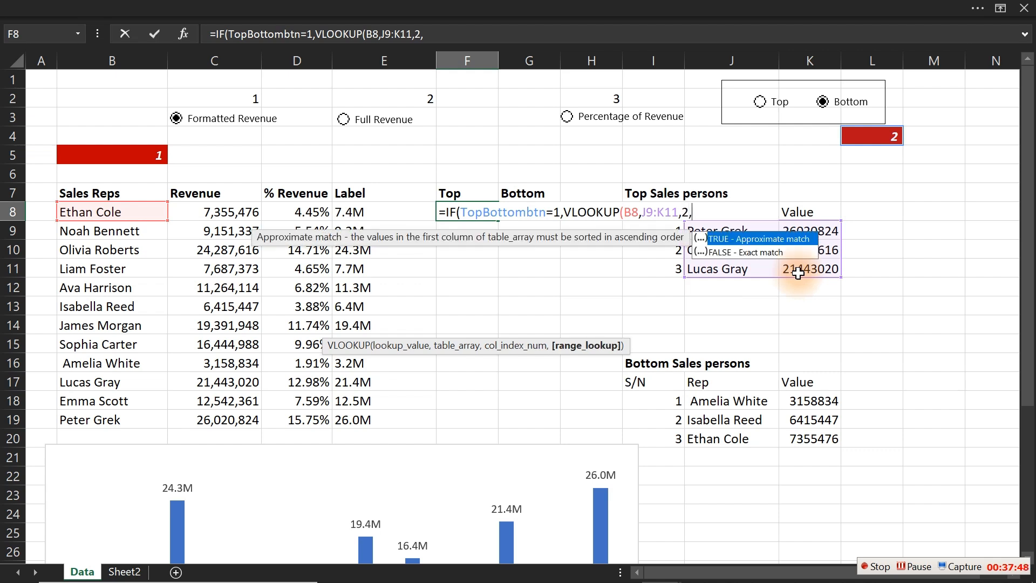
pyautogui.write('0)')
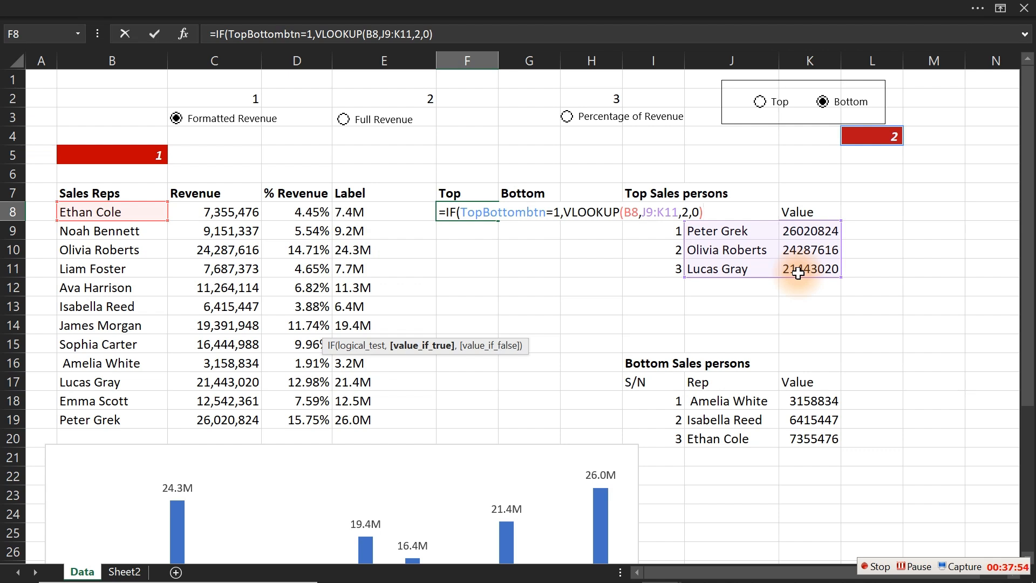
pyautogui.write(',')
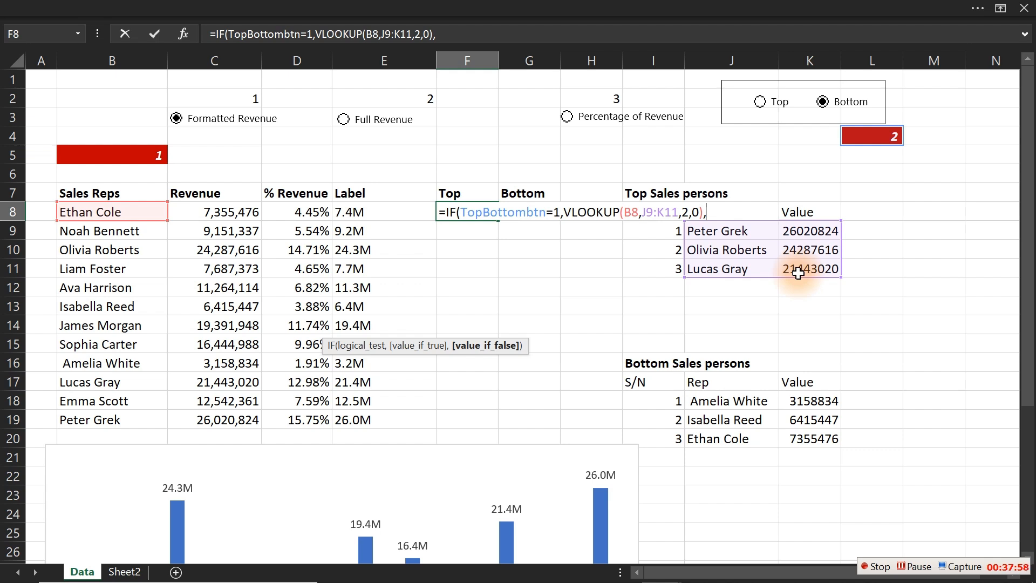
pyautogui.write('"")')
pyautogui.press('Return')
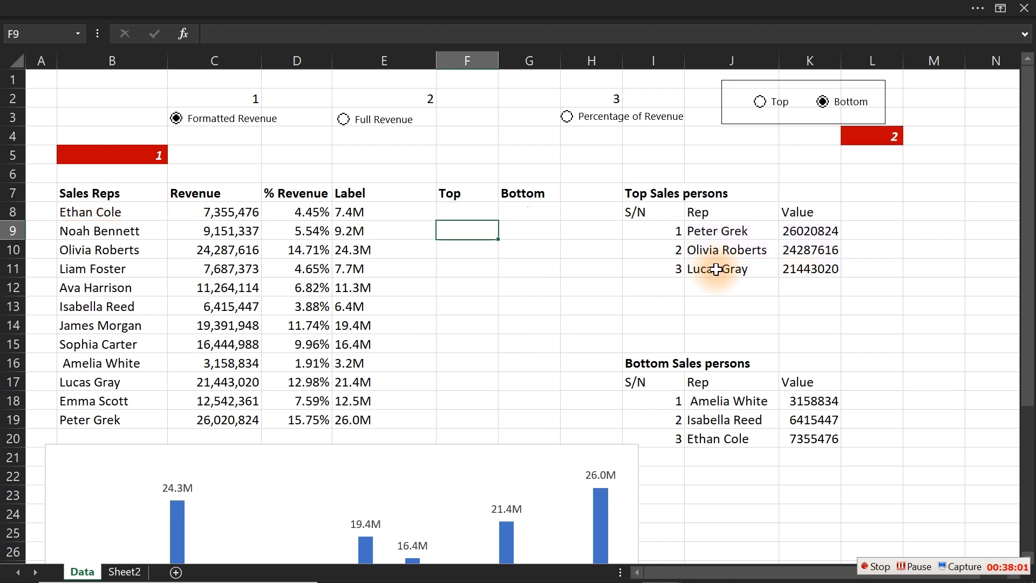
# - Fill the Top formula from F8 down through F19 and set the Top/Bottom selector to Top
pyautogui.click(461, 210)
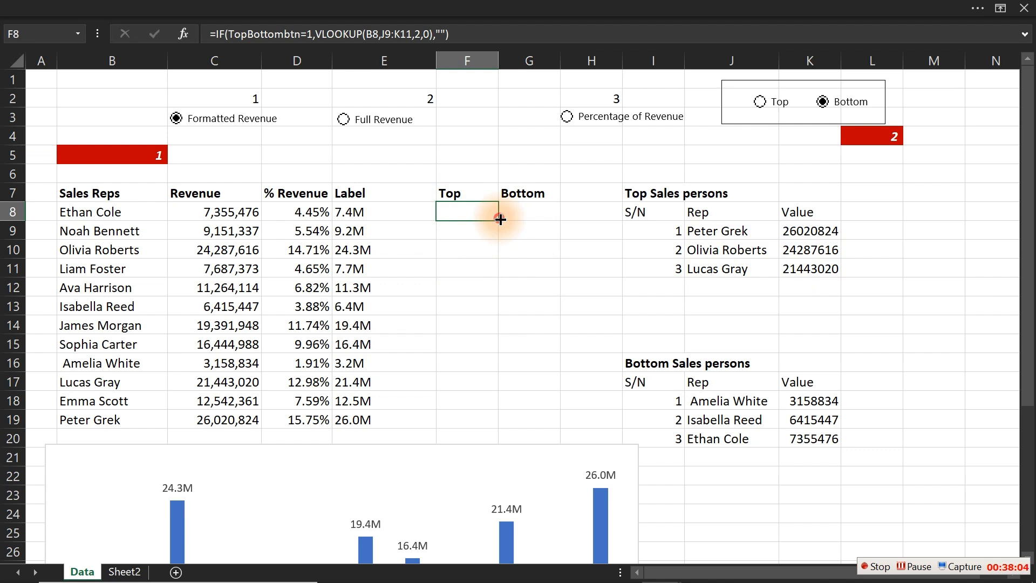
pyautogui.moveTo(501, 219); pyautogui.dragTo(487, 420)
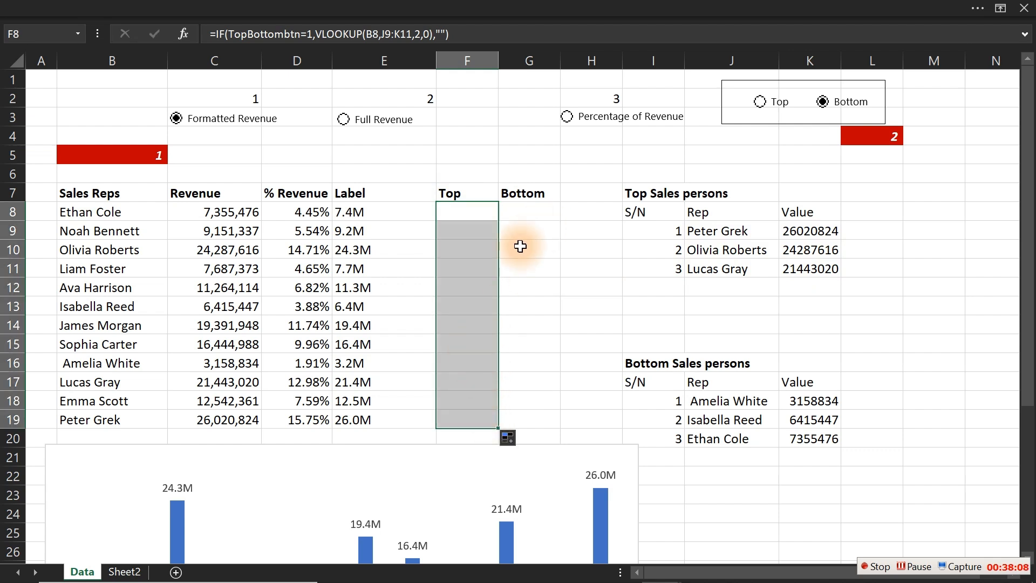
pyautogui.click(754, 155)
pyautogui.click(760, 102)
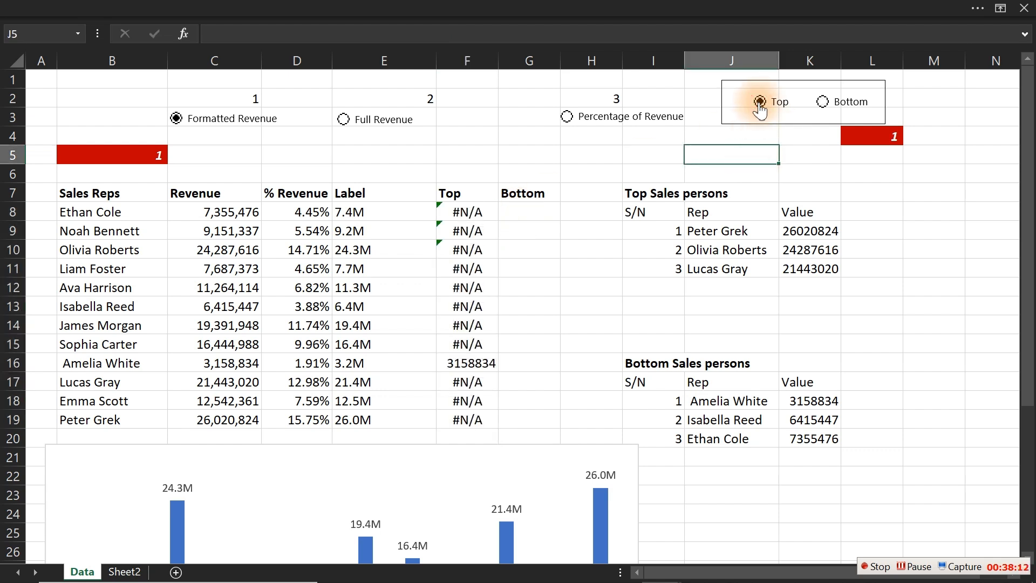
# - Examine the lookup ranges referenced by the filled Top formulas in F16, F14, F12 and F11
pyautogui.doubleClick(468, 363)
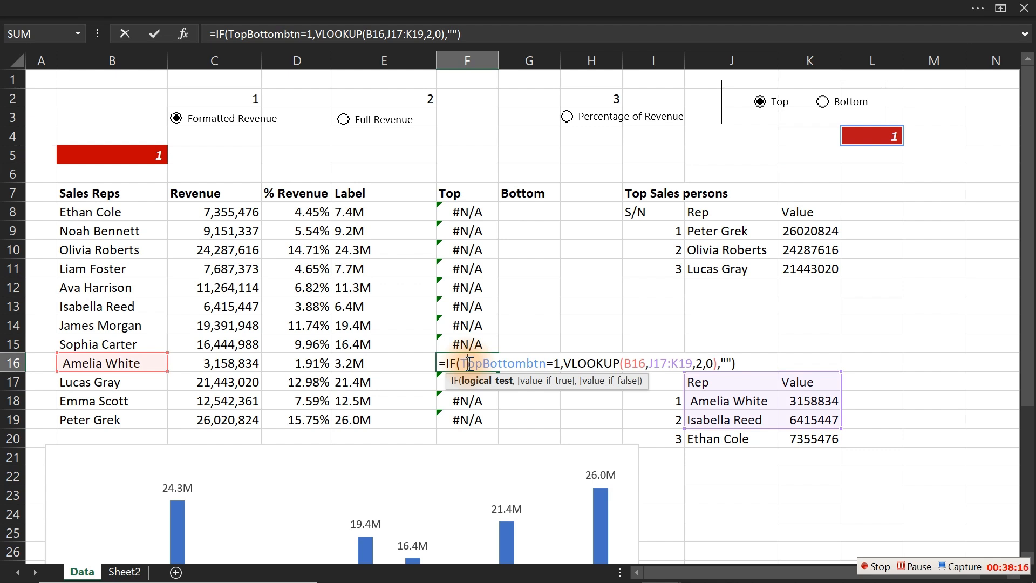
pyautogui.doubleClick(466, 326)
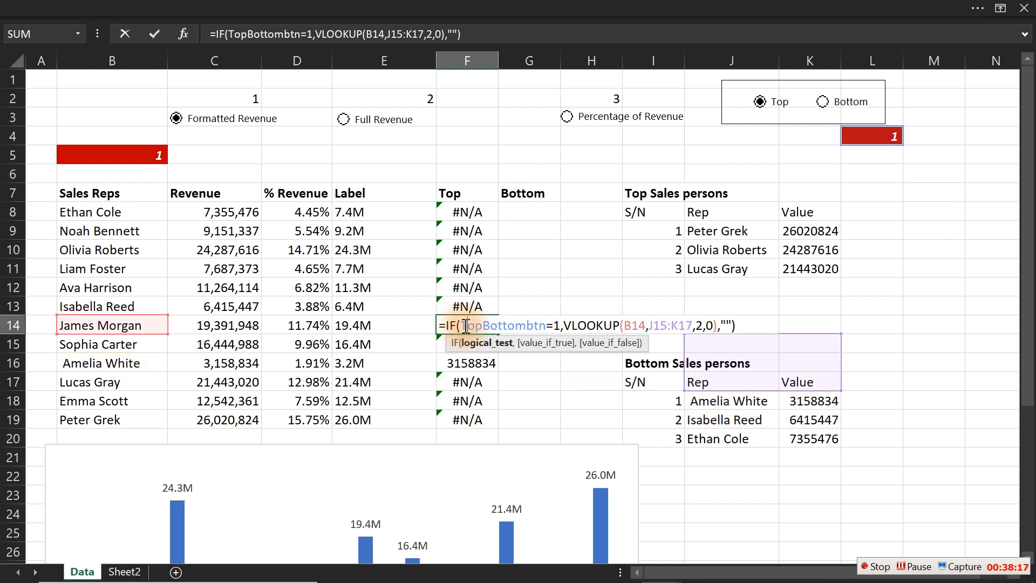
pyautogui.doubleClick(465, 287)
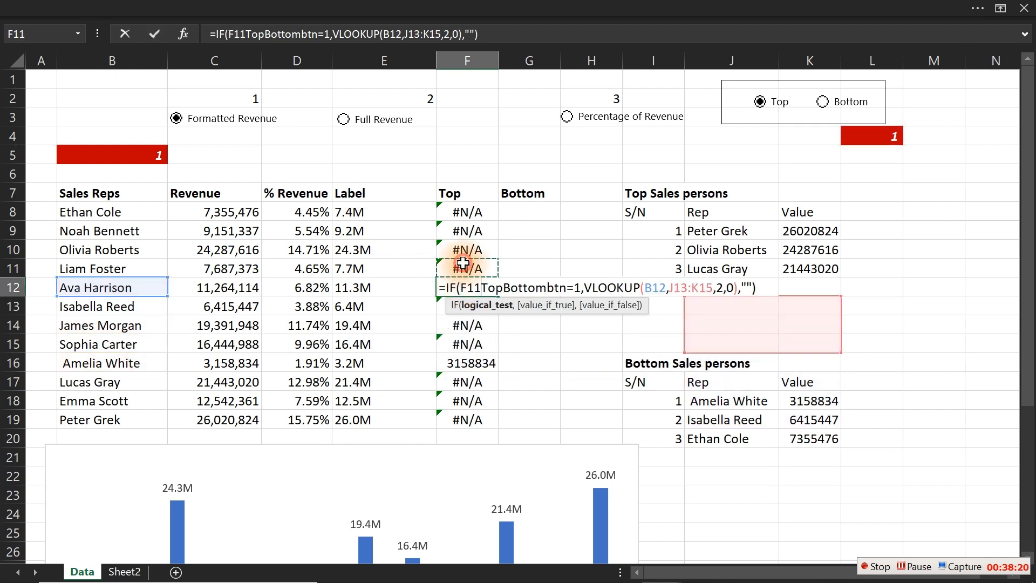
pyautogui.press('Escape')
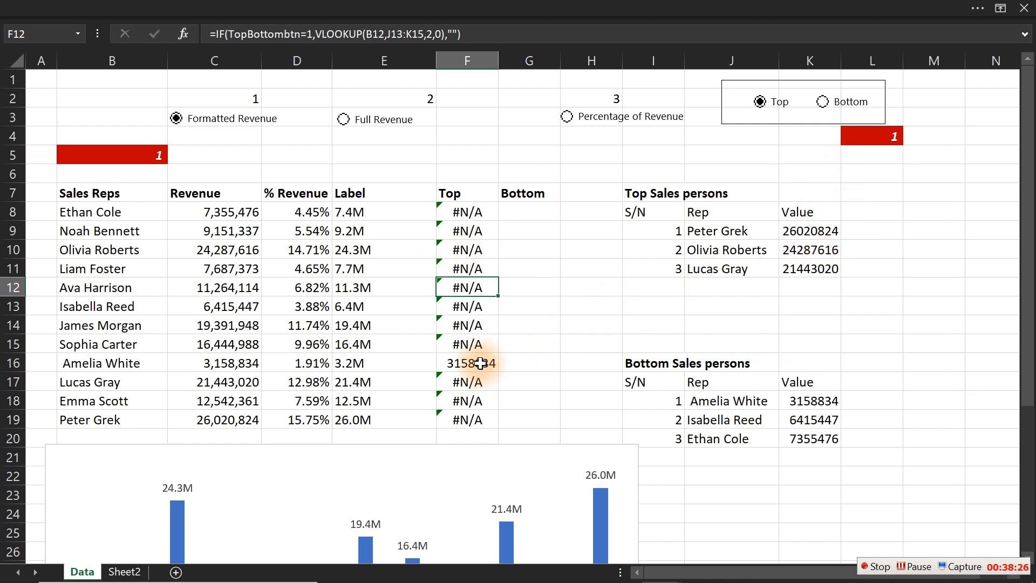
pyautogui.click(465, 271)
pyautogui.doubleClick(465, 271)
pyautogui.click(735, 270)
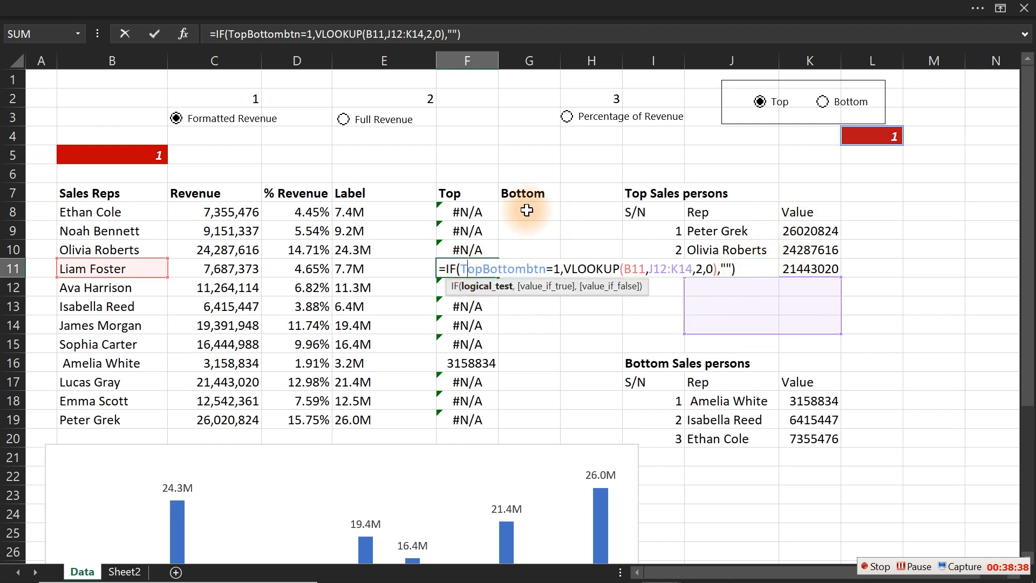
pyautogui.press('Escape')
# - Make the VLOOKUP range in F8 absolute as $J$9:$K$11 and refill the formula down through F19
pyautogui.click(466, 213)
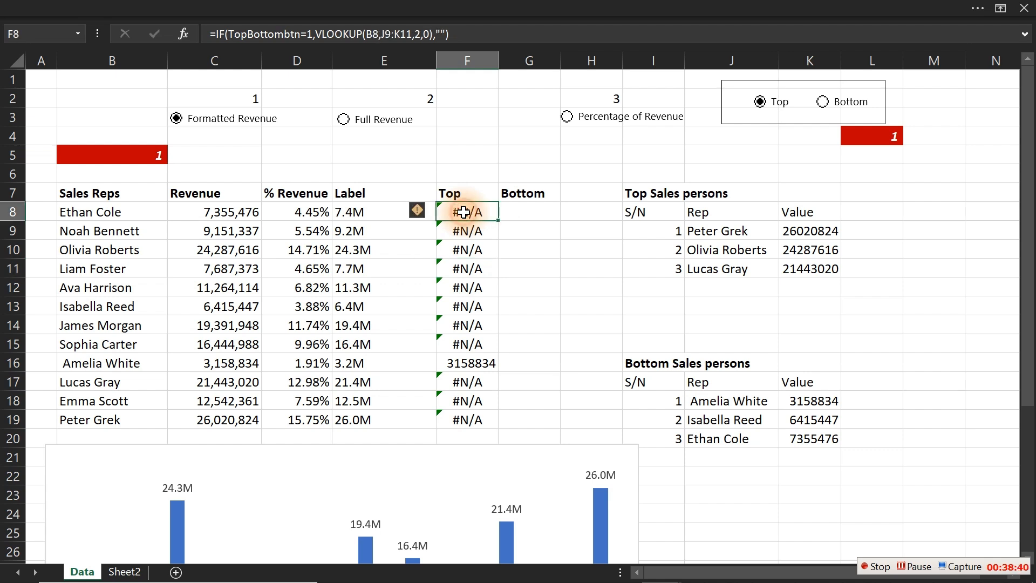
pyautogui.doubleClick(464, 212)
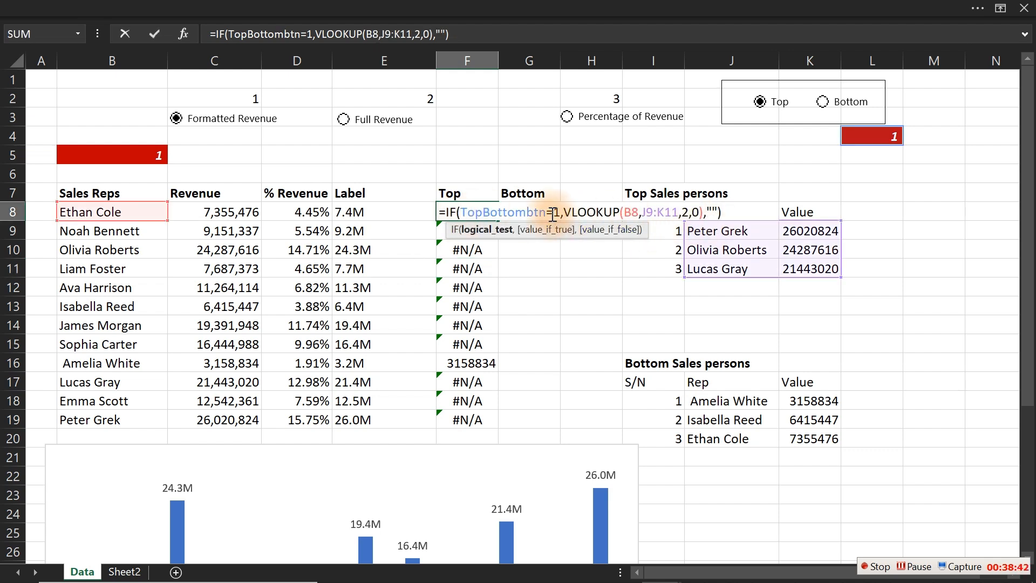
pyautogui.moveTo(642, 212); pyautogui.dragTo(678, 212)
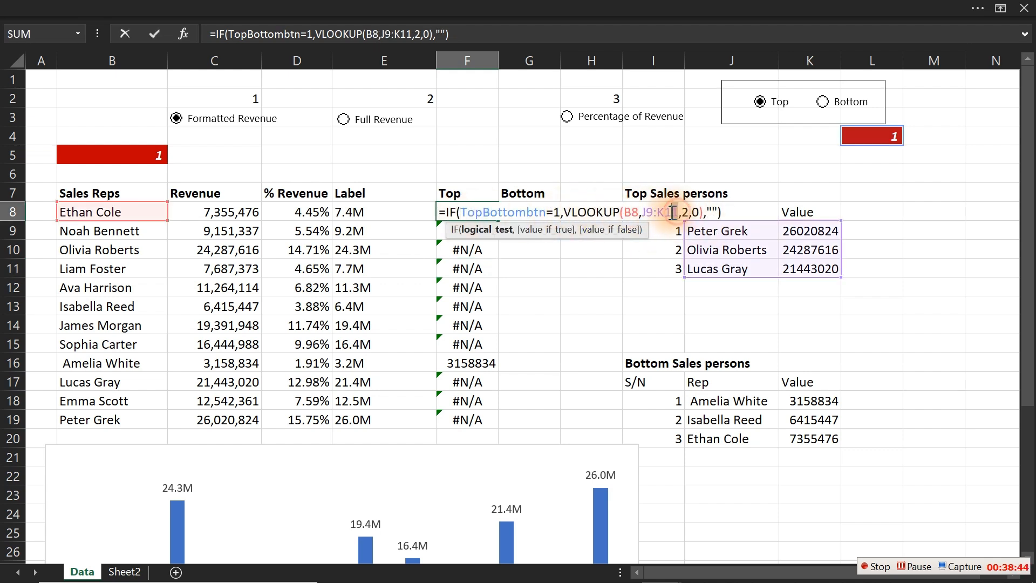
pyautogui.press('F4')
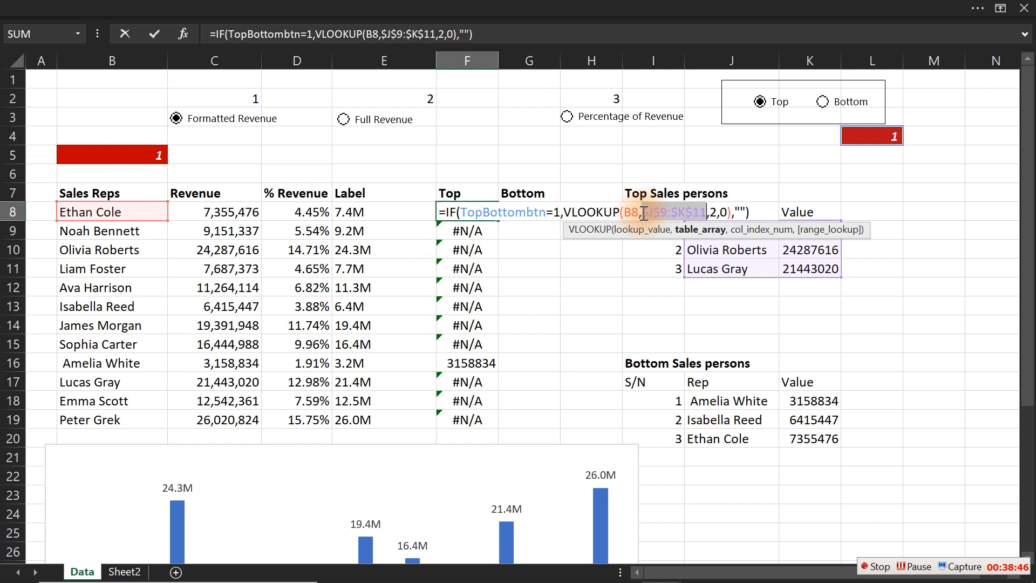
pyautogui.press('Return')
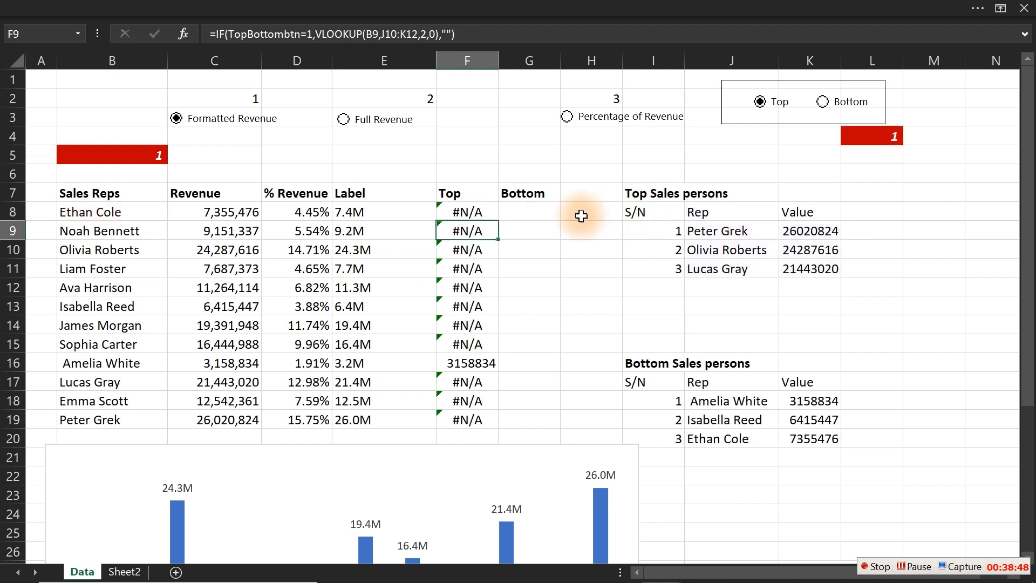
pyautogui.click(486, 212)
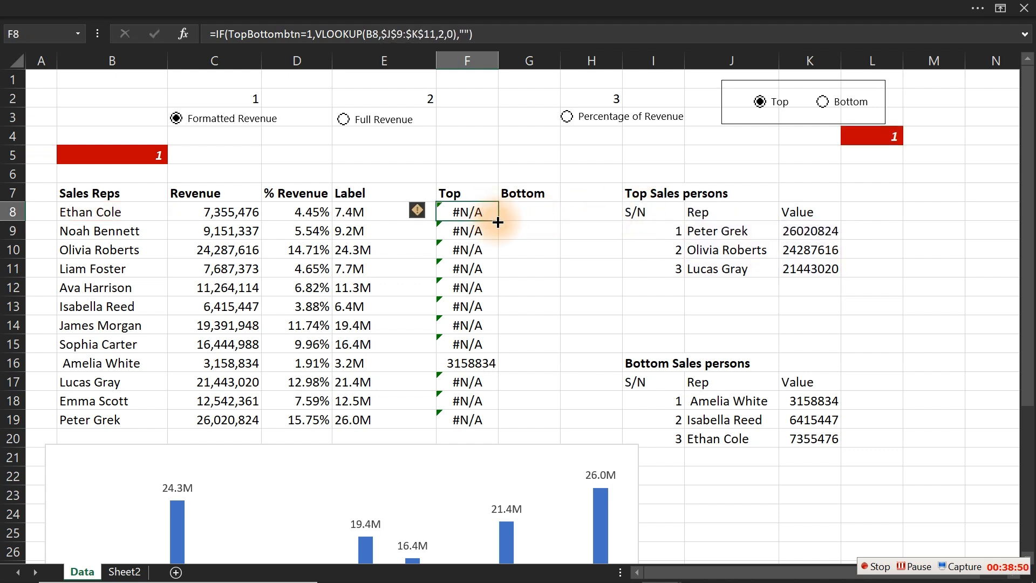
pyautogui.doubleClick(497, 220)
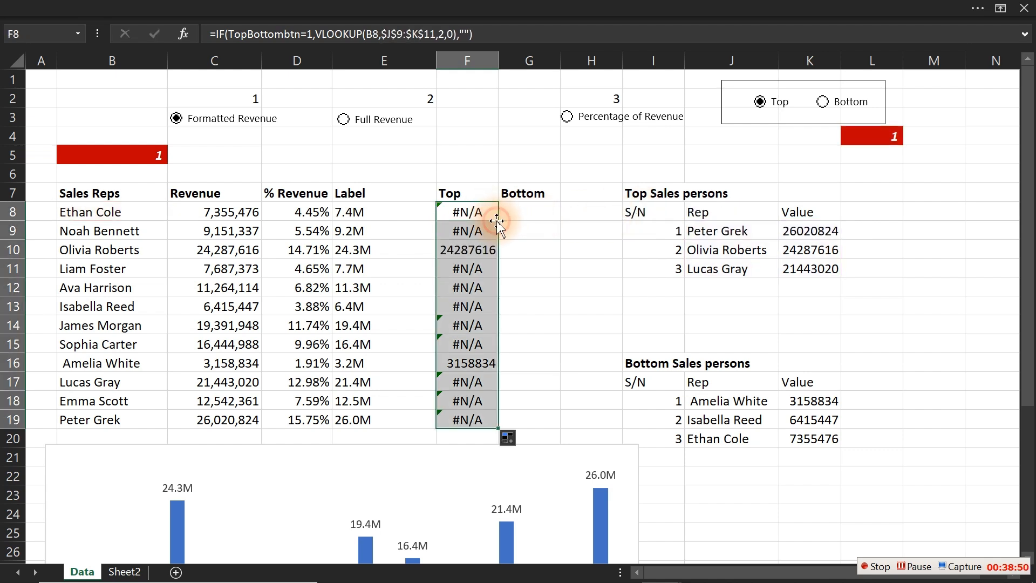
# - Check the refilled Top formulas in F17 and F19 for the fixed lookup range
pyautogui.click(456, 249)
pyautogui.click(462, 383)
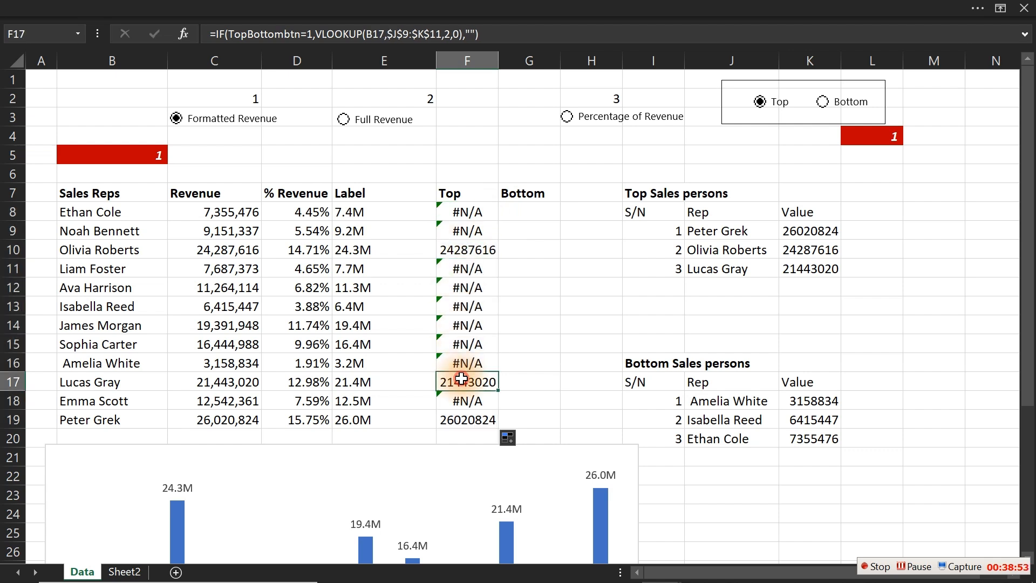
pyautogui.click(461, 419)
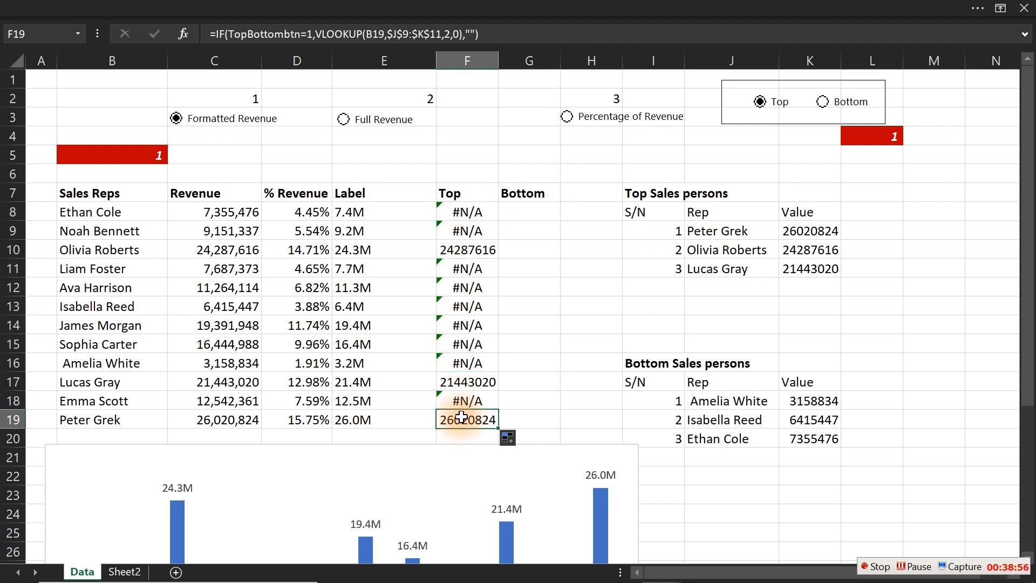
# - Copy the F8 formula into G8 under Bottom and move its VLOOKUP range to $J$18:$K$20
pyautogui.click(461, 210)
pyautogui.hotkey('ctrl', 'c')
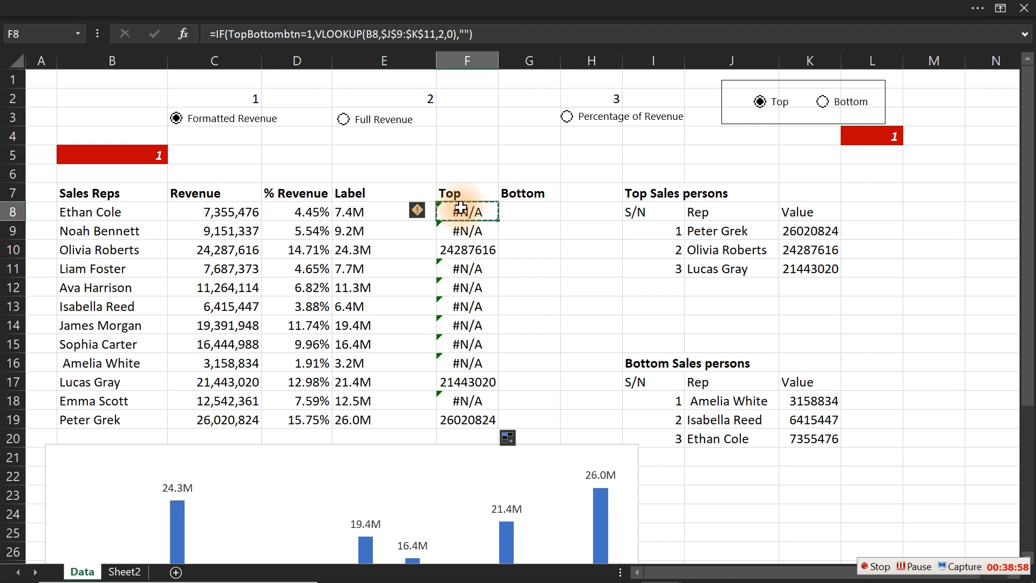
pyautogui.click(518, 210)
pyautogui.hotkey('ctrl', 'v')
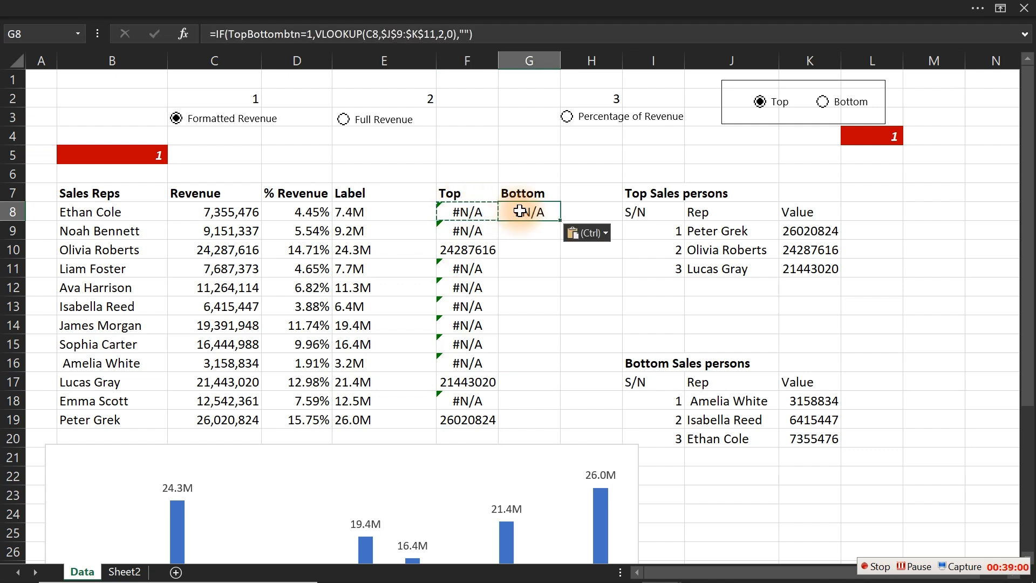
pyautogui.doubleClick(520, 210)
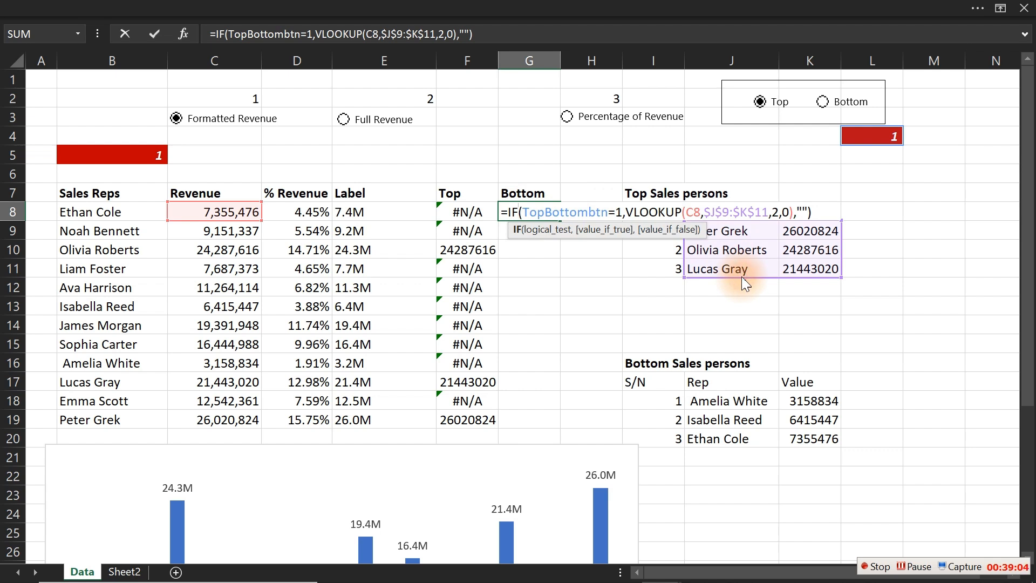
pyautogui.moveTo(742, 277); pyautogui.dragTo(743, 441)
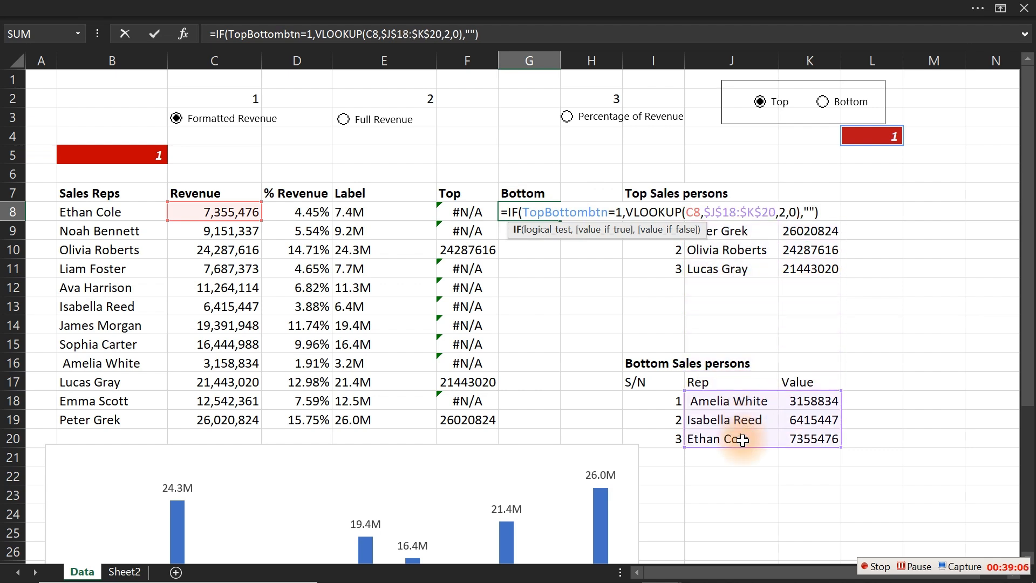
pyautogui.press('Return')
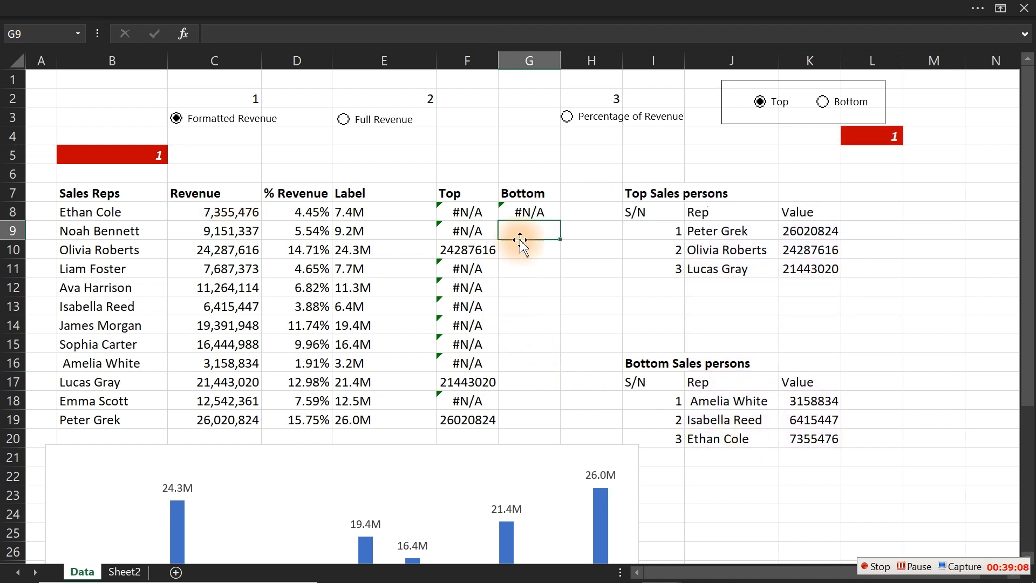
# - Fill the Bottom formula from G8 down through G19 and test it by switching the selector to Bottom and back to Top
pyautogui.click(529, 213)
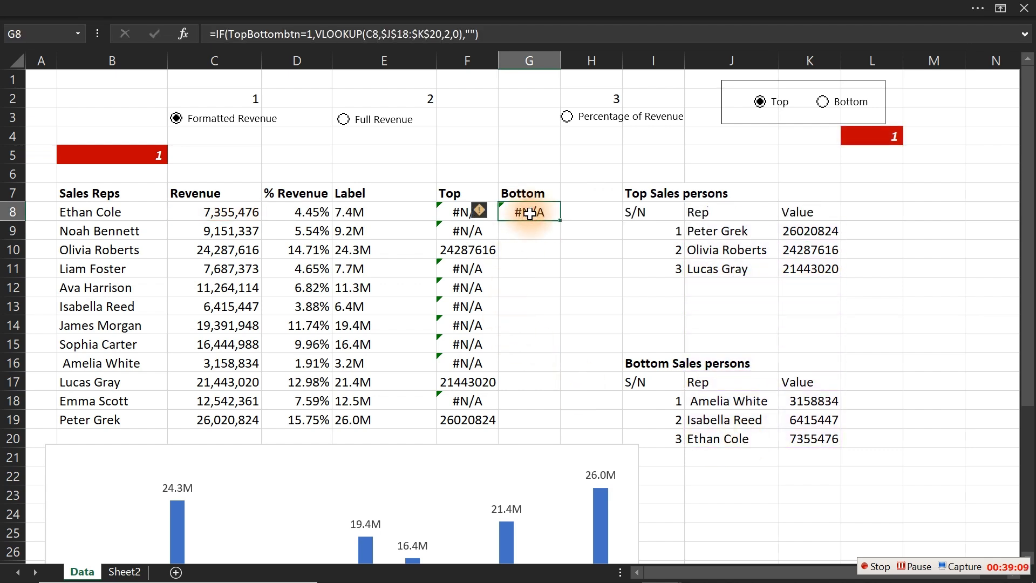
pyautogui.doubleClick(561, 220)
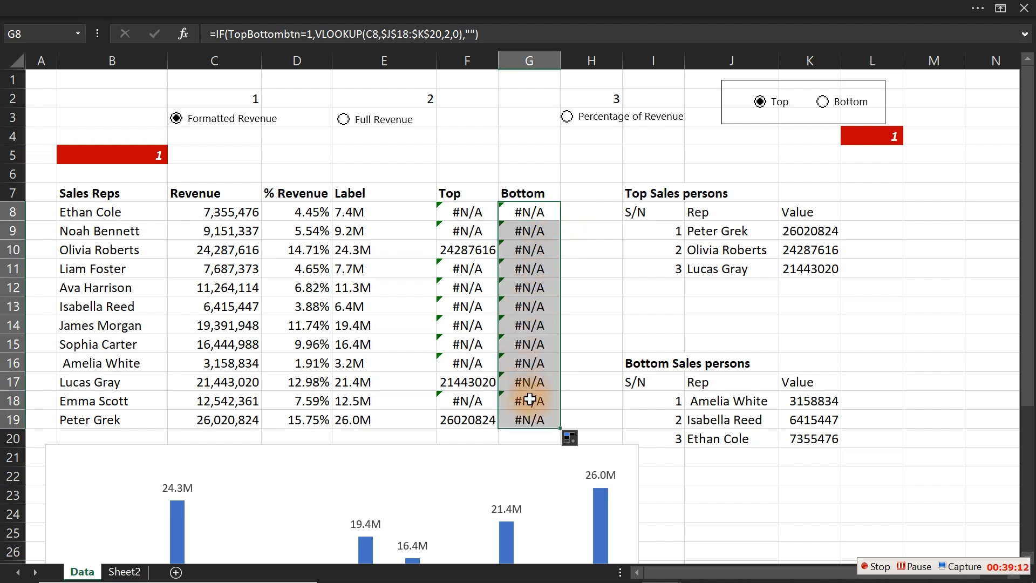
pyautogui.click(616, 326)
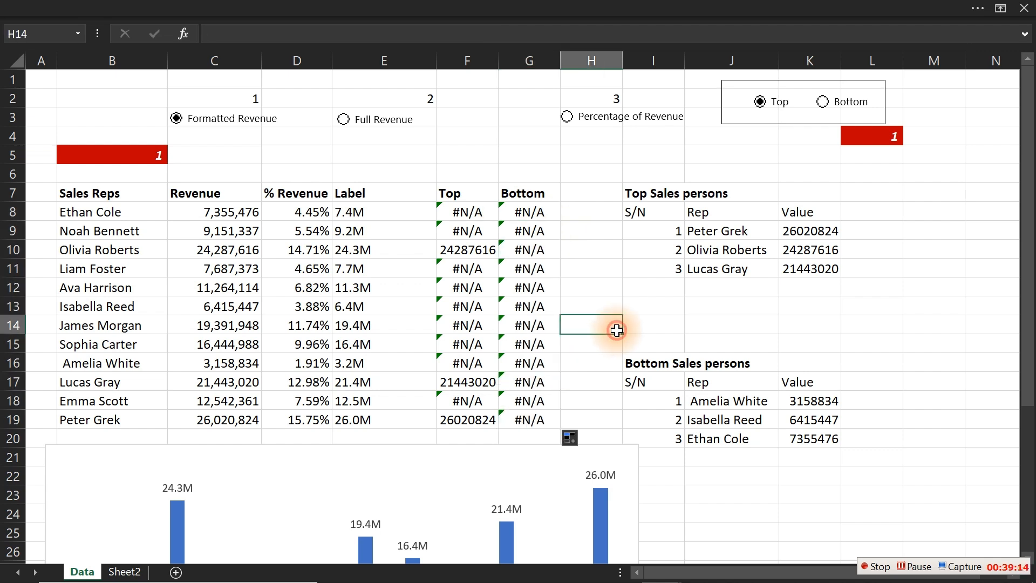
pyautogui.click(823, 103)
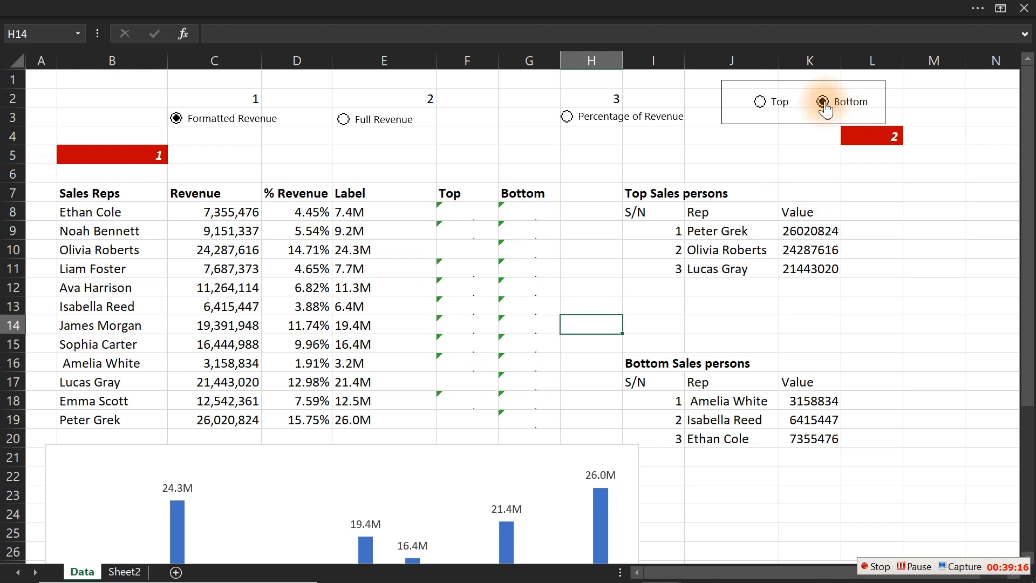
pyautogui.click(760, 102)
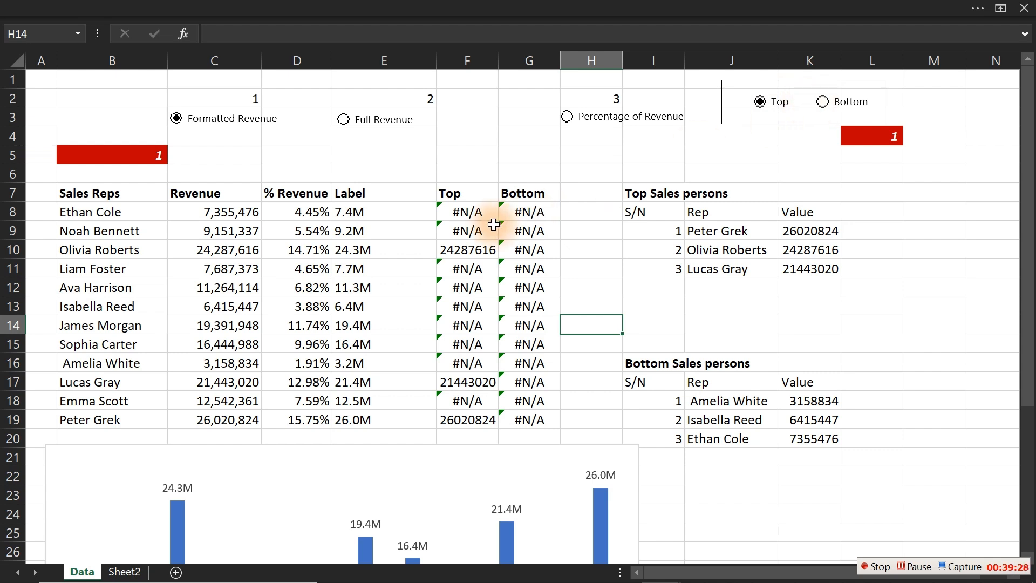
# - Change the condition in G8 to TopBottombtn=2 and refill the Bottom formula down through G19
pyautogui.doubleClick(538, 211)
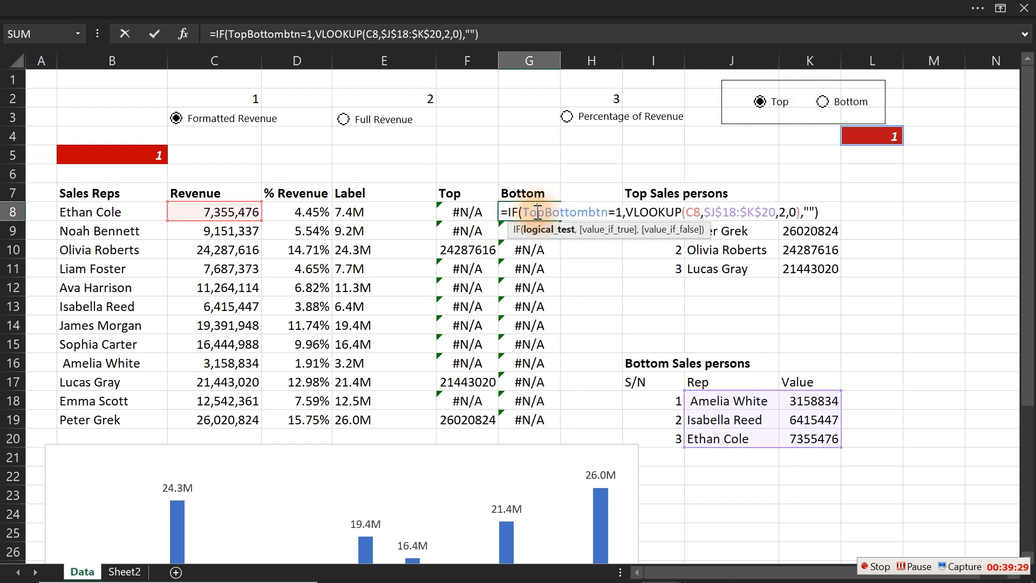
pyautogui.click(621, 212)
pyautogui.press('BackSpace')
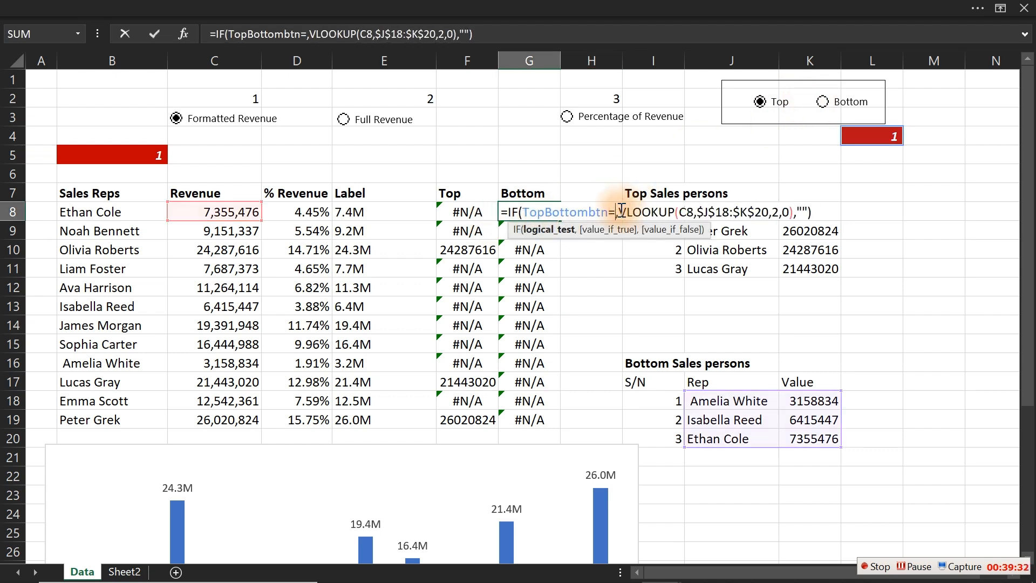
pyautogui.write('1')
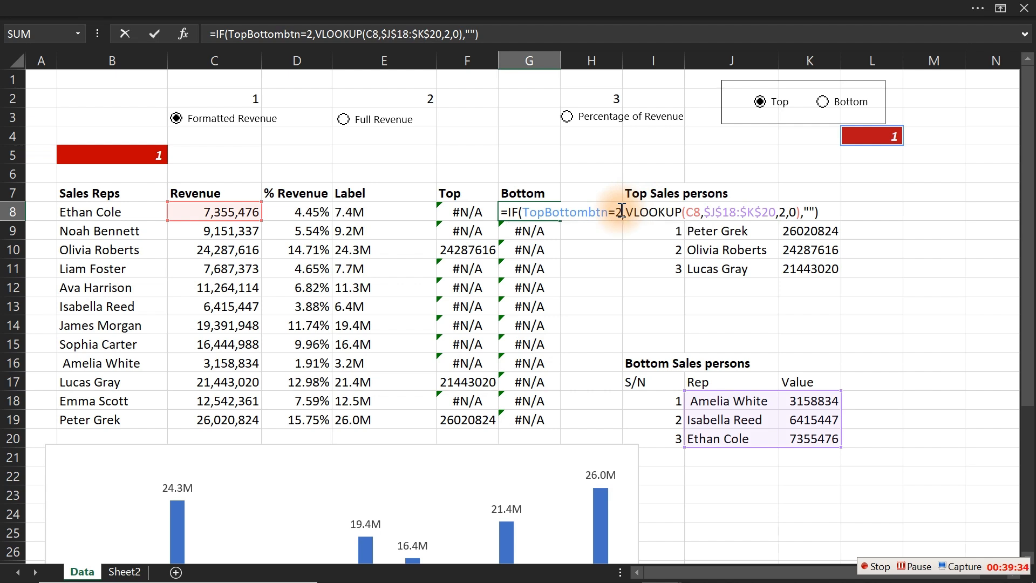
pyautogui.press('Return')
pyautogui.click(527, 212)
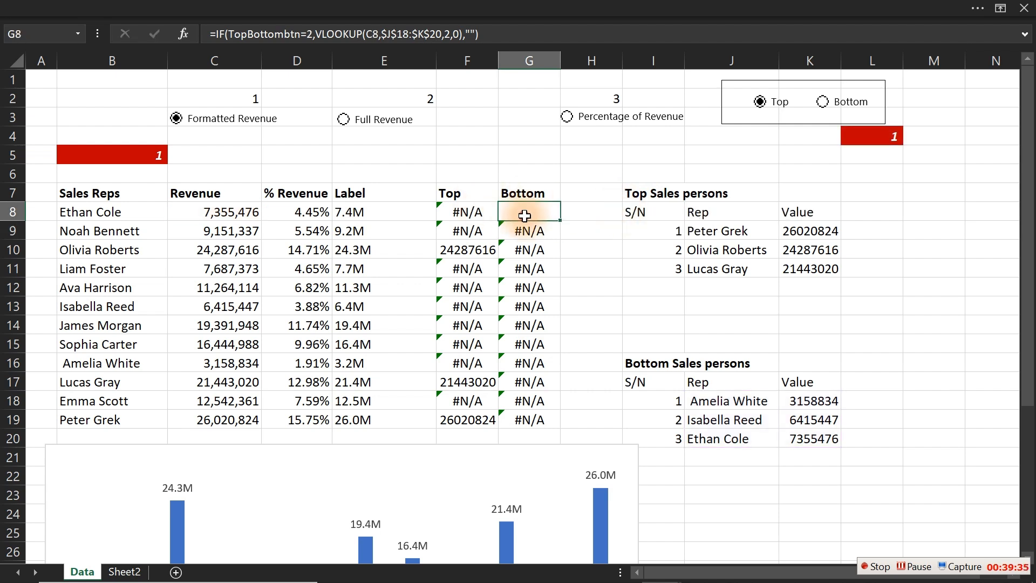
pyautogui.doubleClick(559, 220)
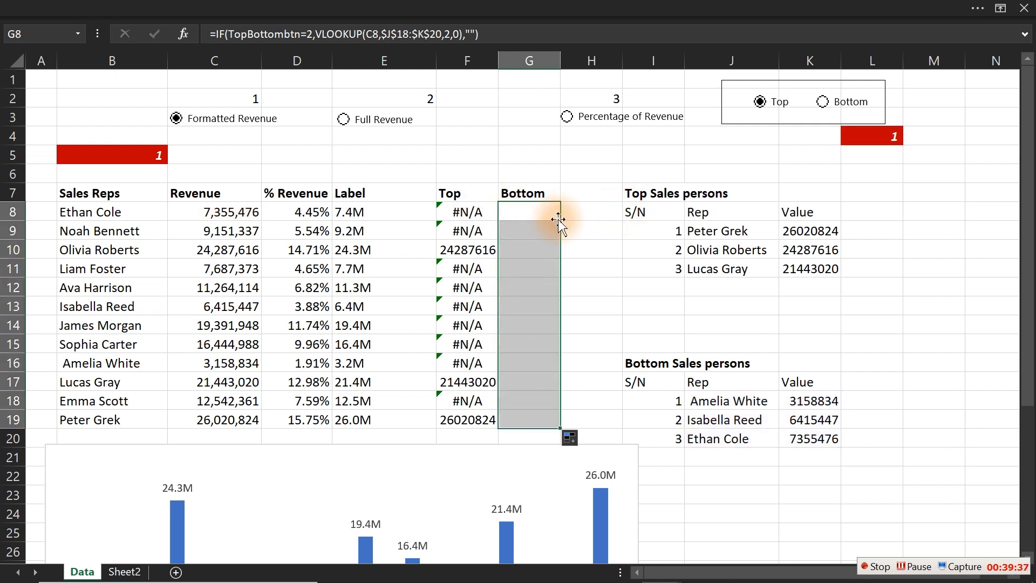
# - Set the selector to Bottom and examine which cells the Bottom formula in G13 references
pyautogui.click(823, 102)
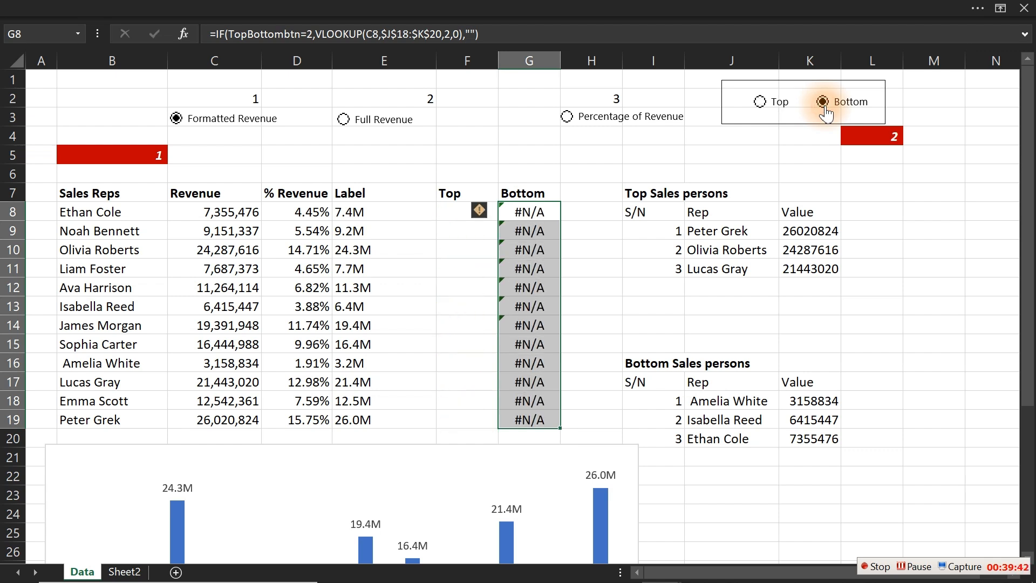
pyautogui.click(534, 310)
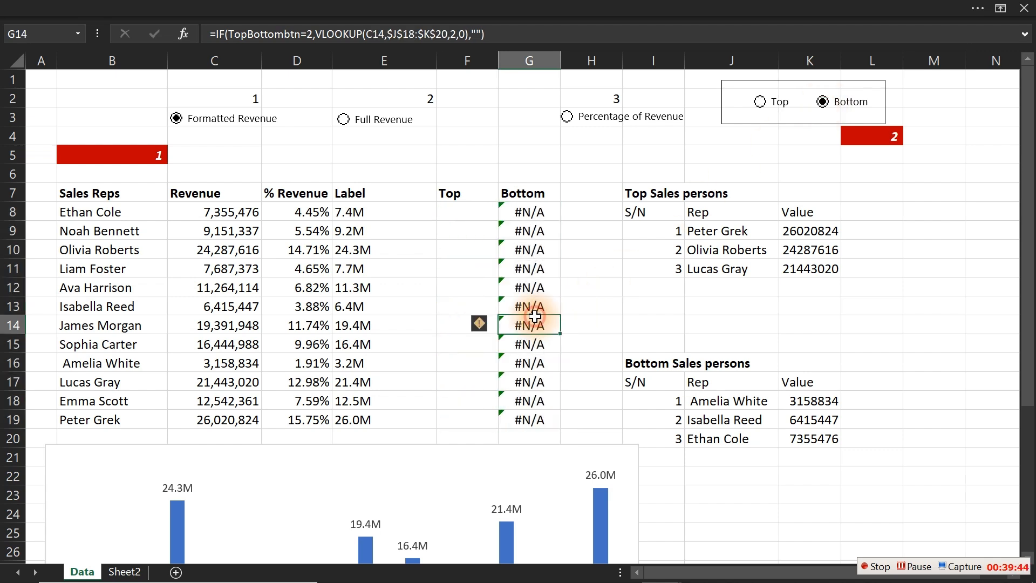
pyautogui.doubleClick(536, 309)
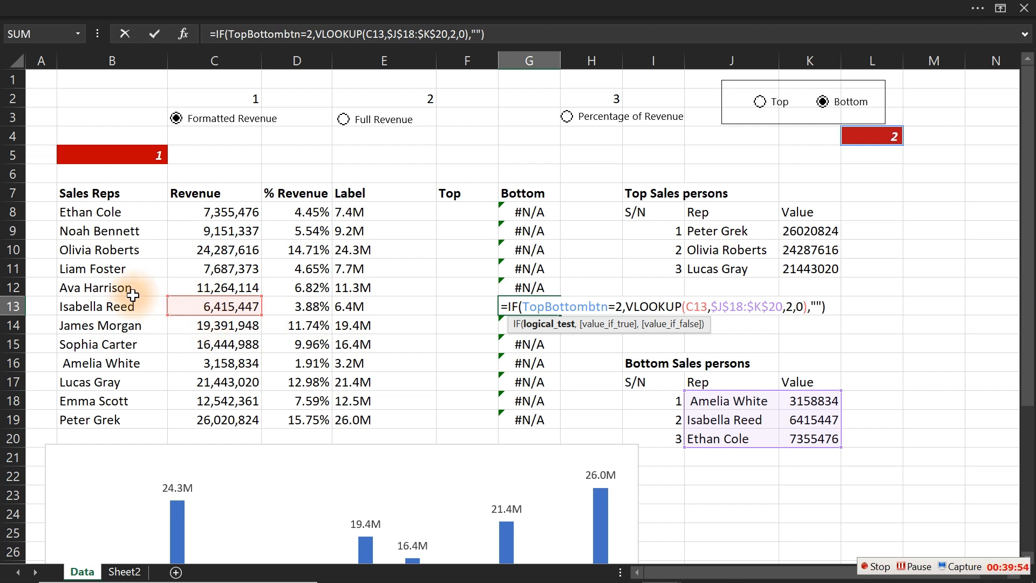
pyautogui.hotkey('ctrl', 'Return')
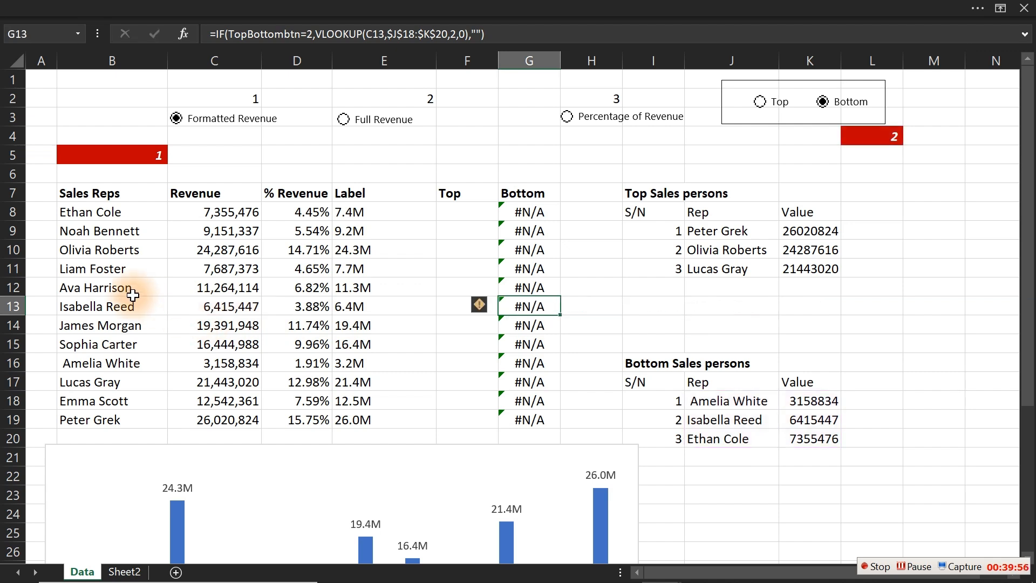
# - Change the lookup value in G8 to B8 and refill through G19, testing the selector on Top and returning it to Bottom
pyautogui.doubleClick(540, 212)
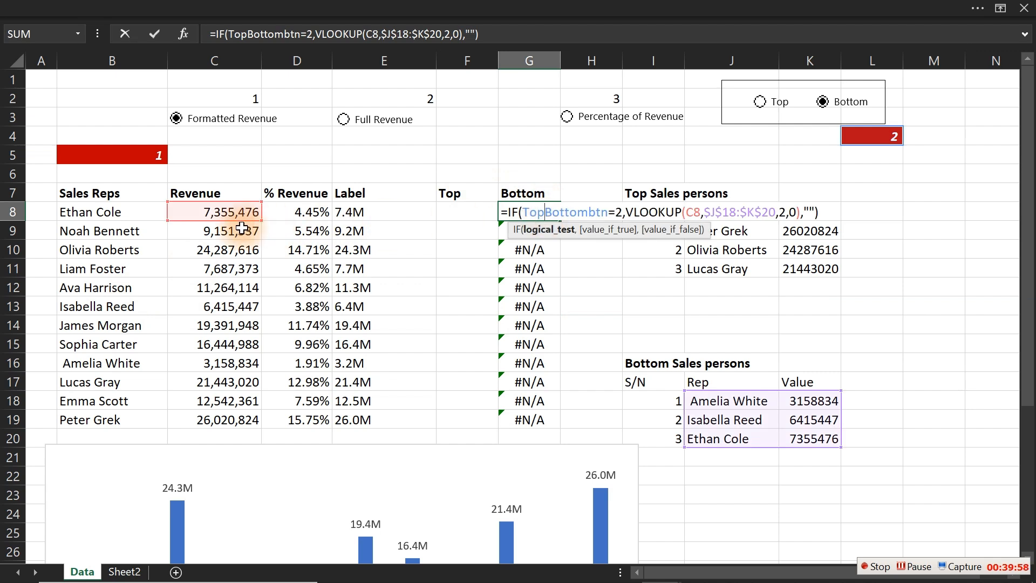
pyautogui.moveTo(215, 222); pyautogui.dragTo(112, 213)
pyautogui.hotkey('ctrl', 'Return')
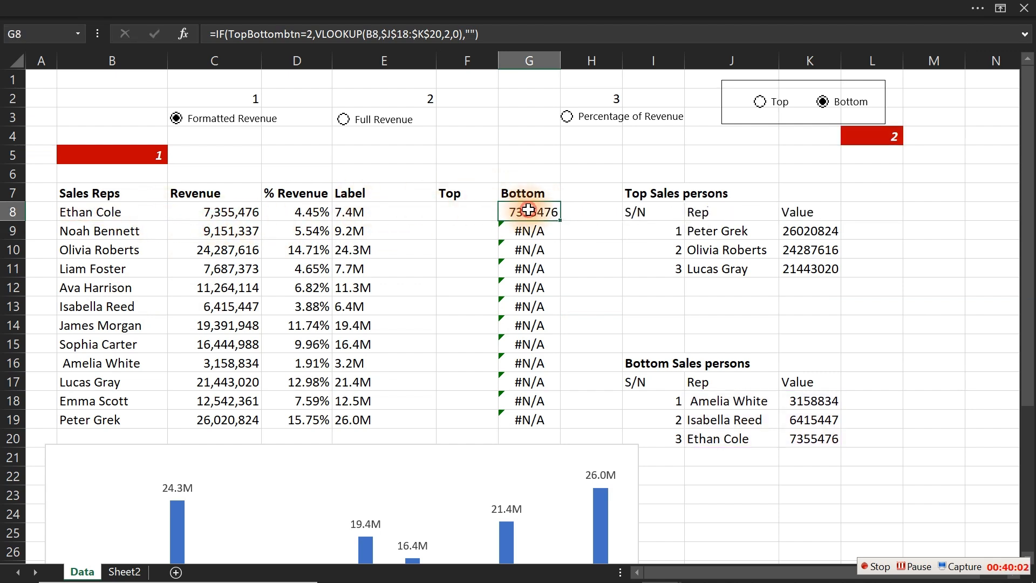
pyautogui.doubleClick(560, 221)
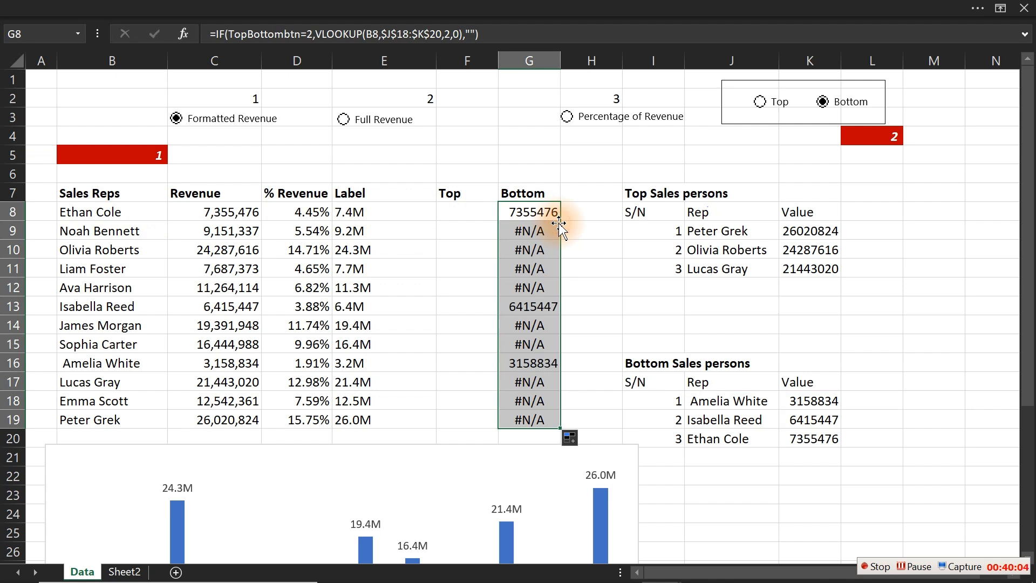
pyautogui.click(760, 104)
pyautogui.click(823, 105)
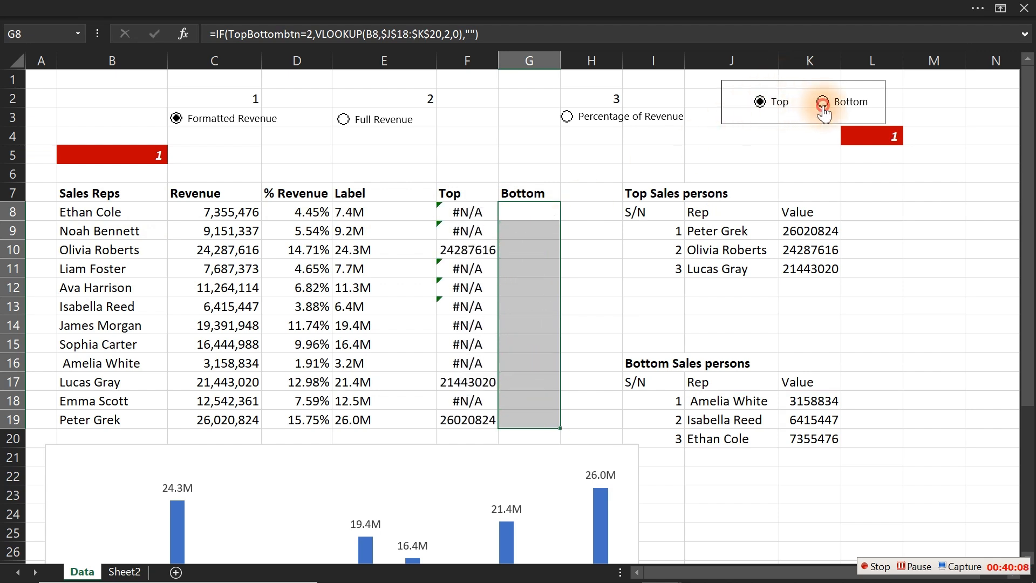
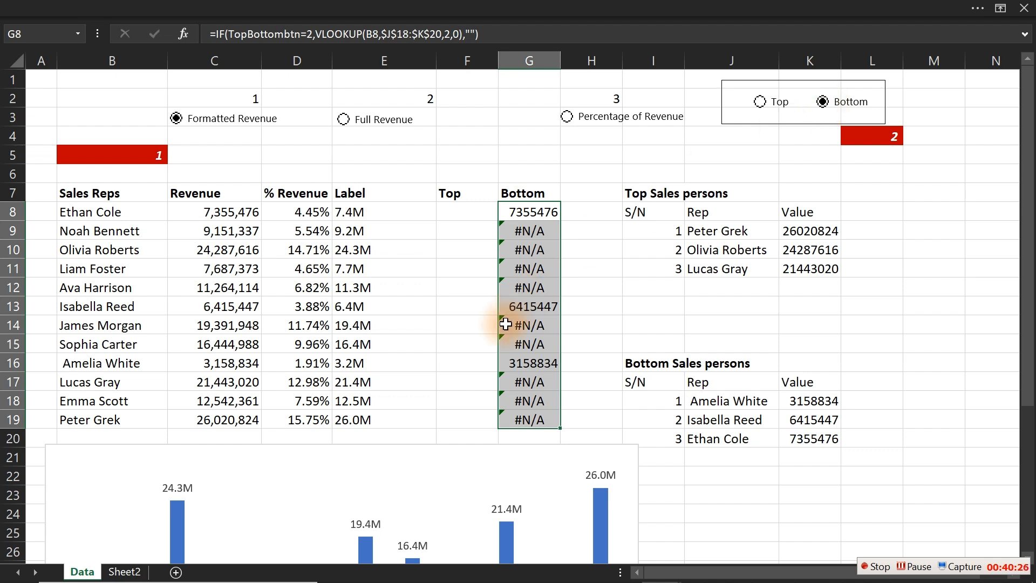
# - Move the revenue column chart up over the data table, so that it starts around row 10
pyautogui.click(440, 444)
pyautogui.moveTo(441, 446); pyautogui.dragTo(601, 237)
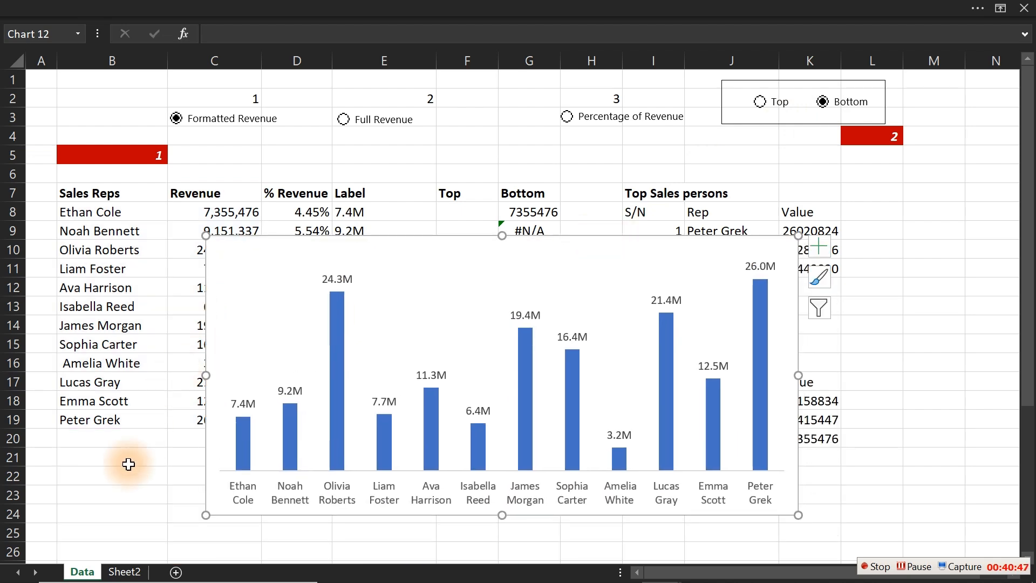
# - Rename the Sheet2 worksheet as Result
pyautogui.click(134, 573)
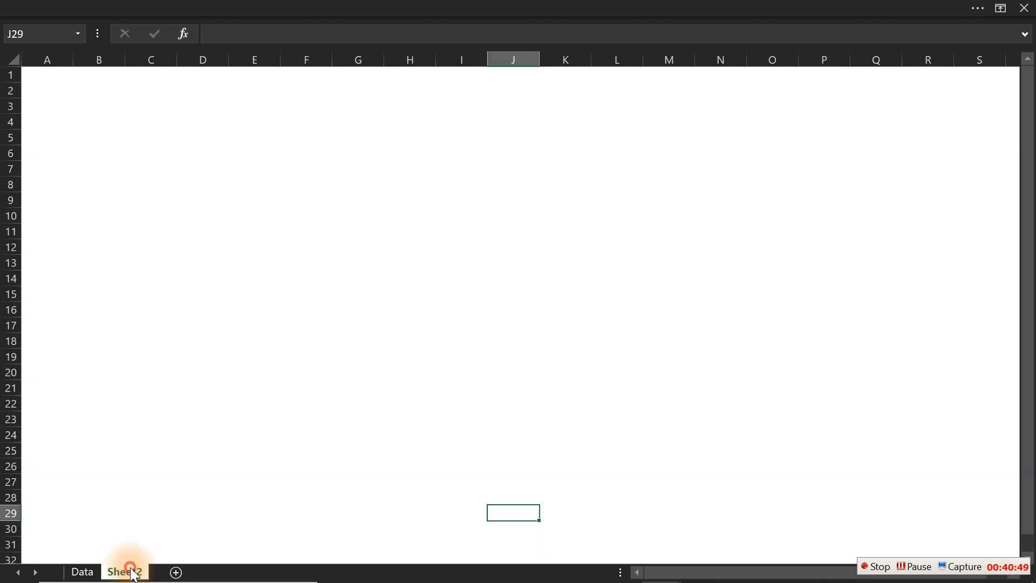
pyautogui.doubleClick(132, 570)
pyautogui.write('Result')
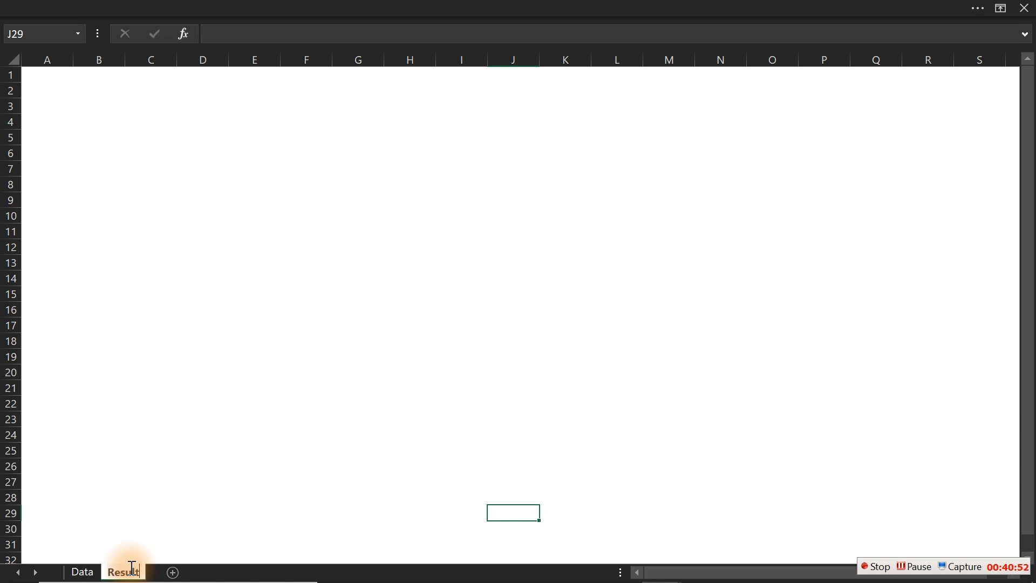
pyautogui.press('Return')
# - Hide the formula bar and the row and column headings on the Result sheet
pyautogui.click(404, 123)
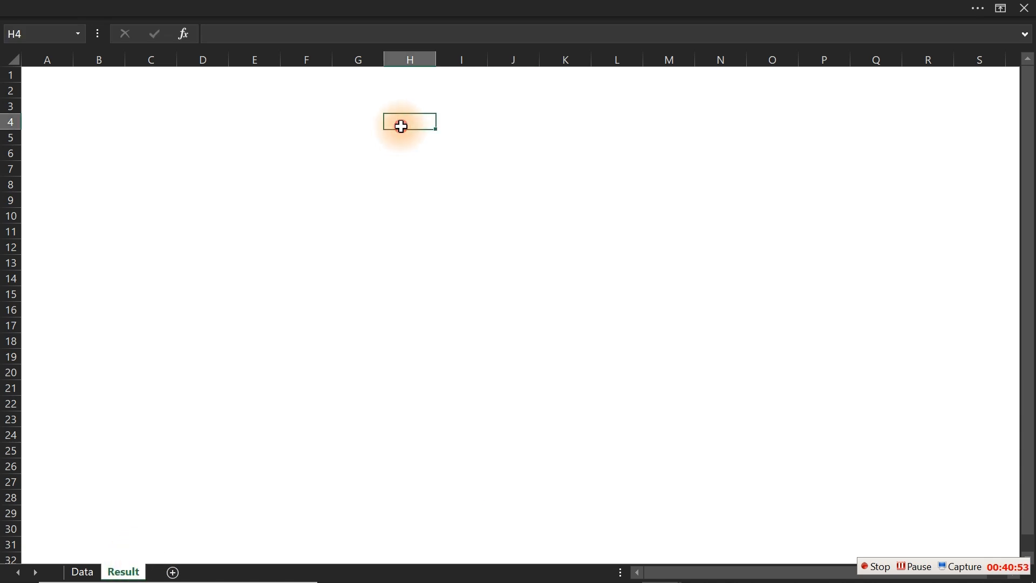
pyautogui.click(413, 11)
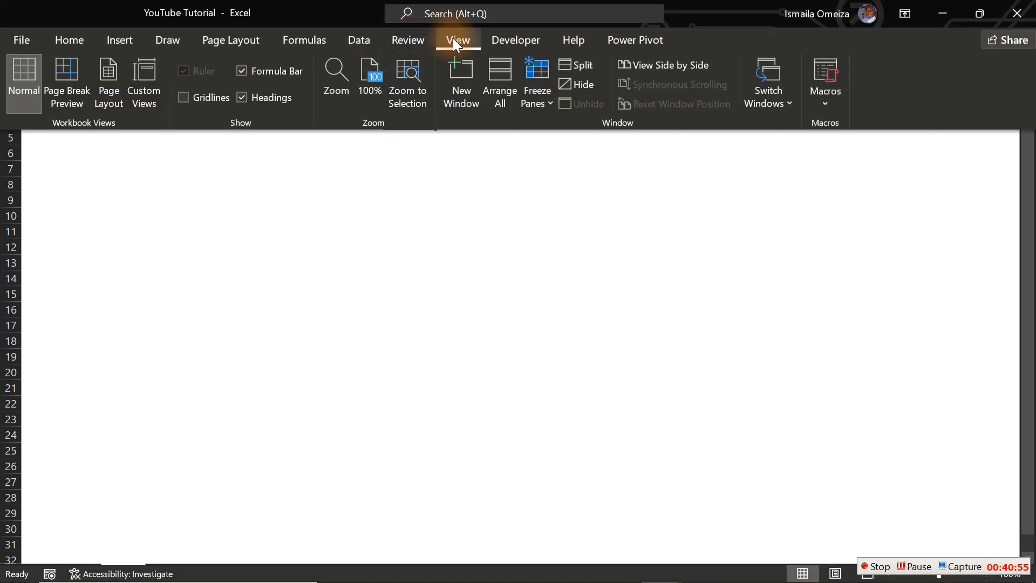
pyautogui.click(247, 96)
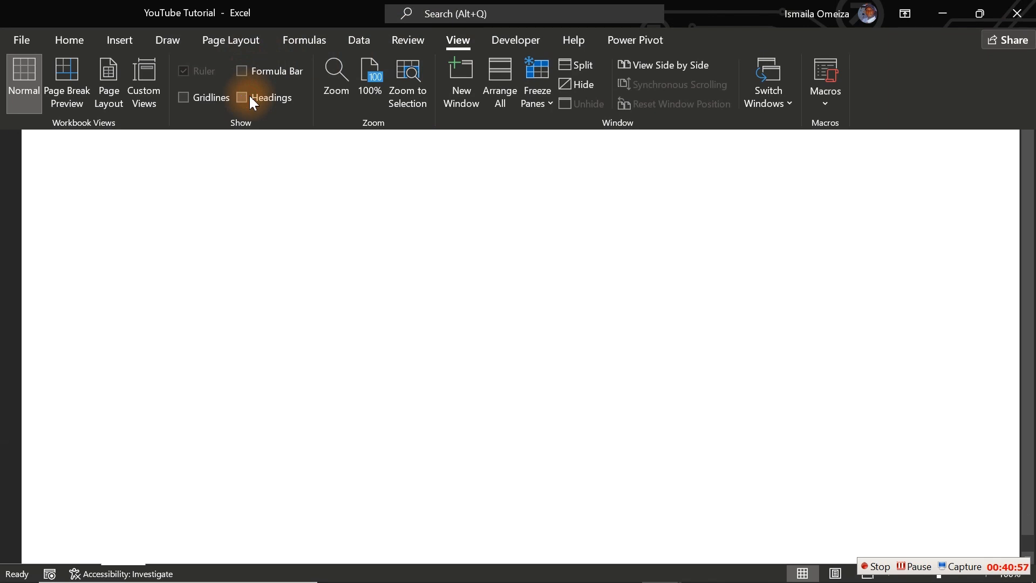
pyautogui.click(260, 194)
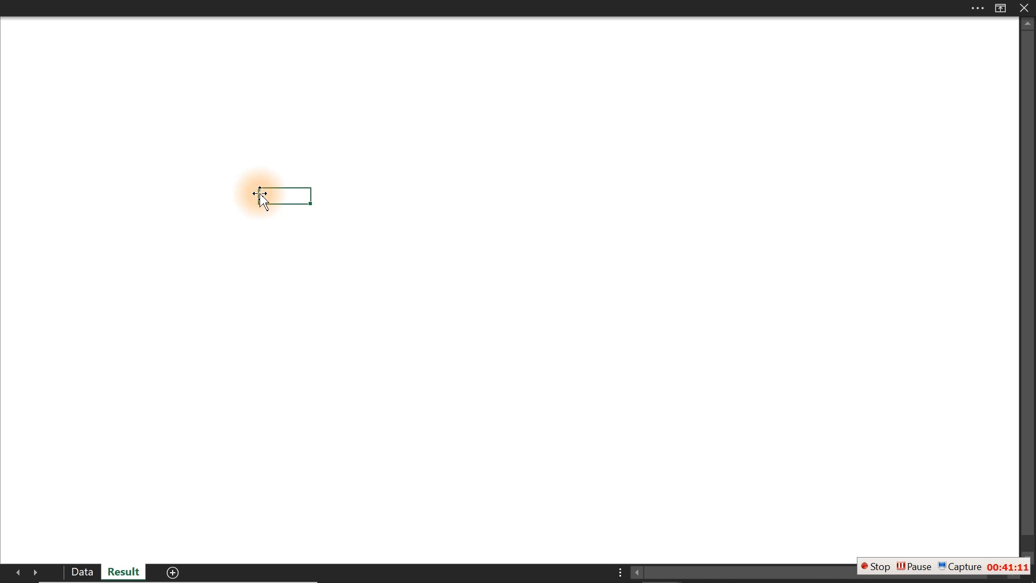
# - Fill the entire Result sheet with the Black, Text 1, Lighter 25% background colour
pyautogui.click(115, 7)
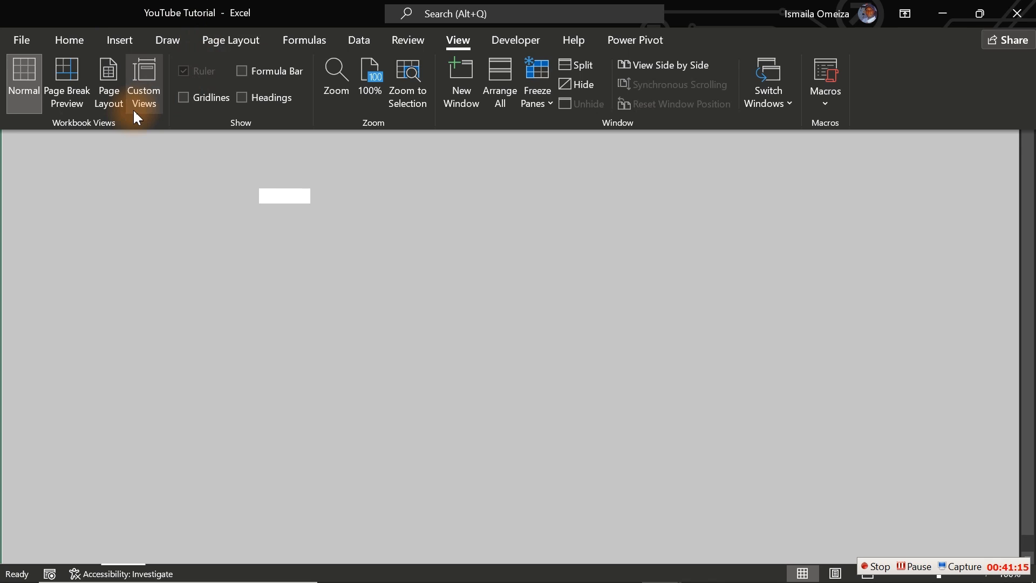
pyautogui.click(69, 41)
pyautogui.click(211, 97)
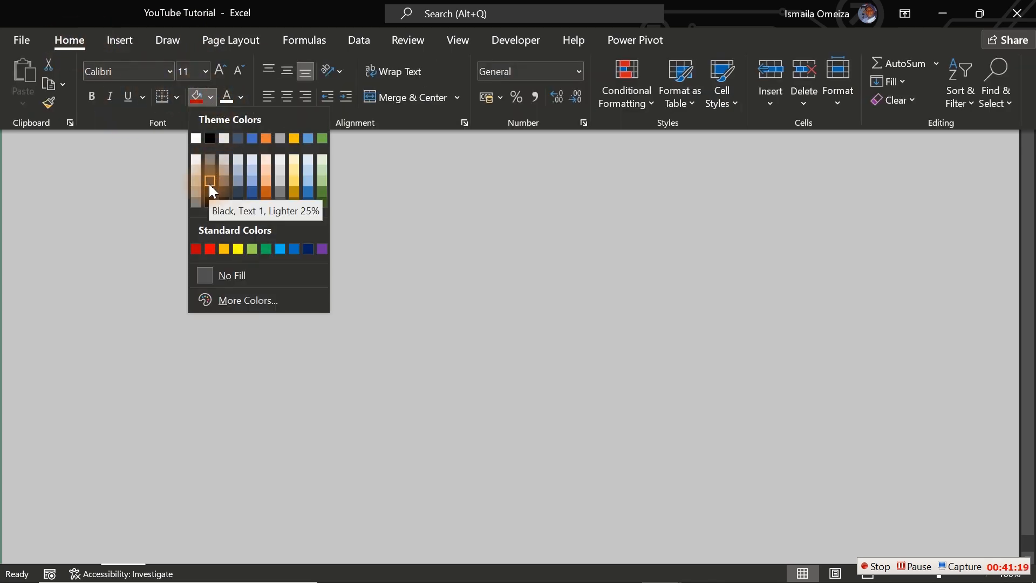
pyautogui.click(210, 181)
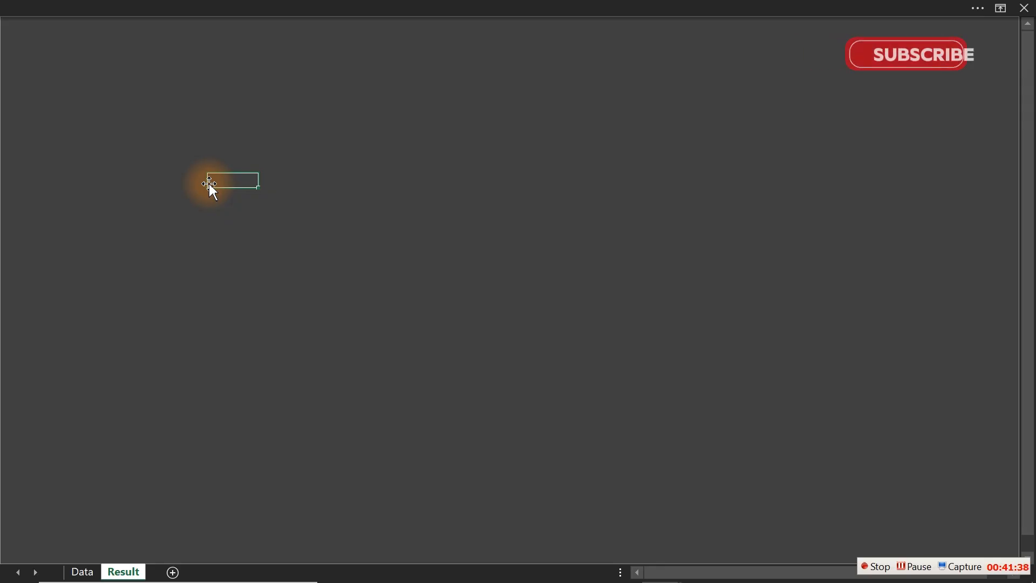
# - Move the revenue column chart from the Data sheet to the Result sheet and widen it across the lower part
pyautogui.click(82, 571)
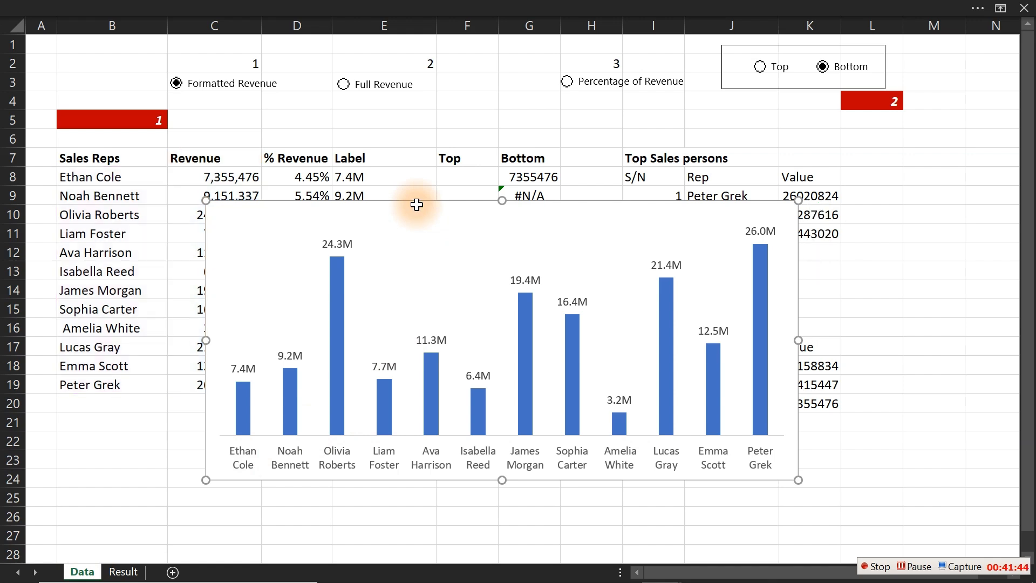
pyautogui.press('Delete')
pyautogui.click(124, 572)
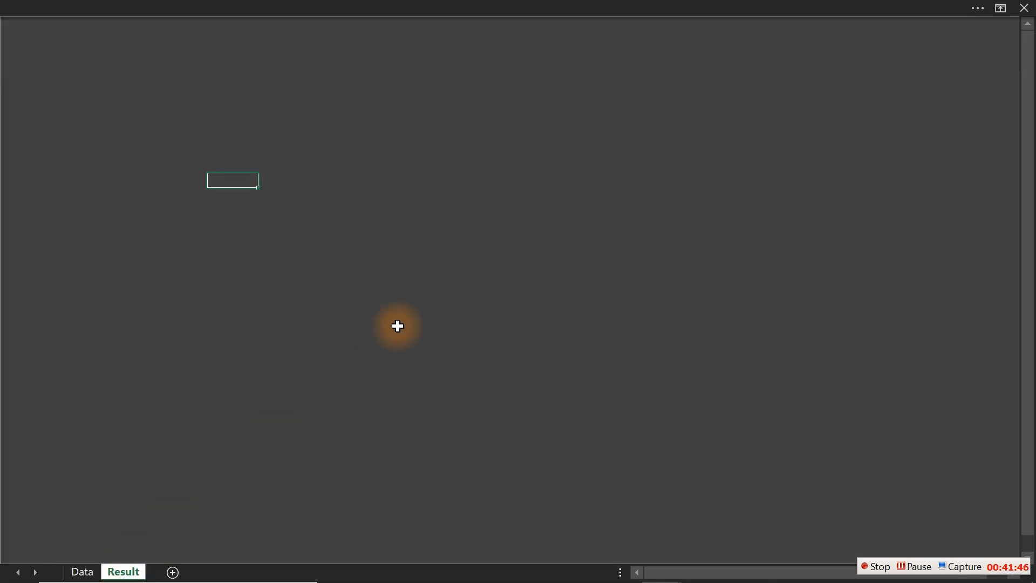
pyautogui.hotkey('ctrl', 'v')
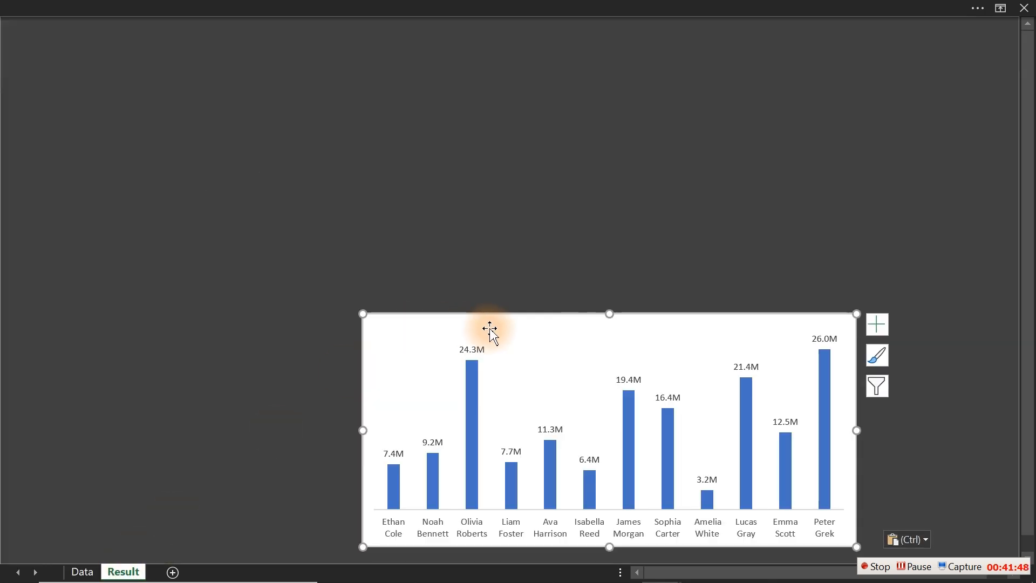
pyautogui.moveTo(481, 317); pyautogui.dragTo(615, 290)
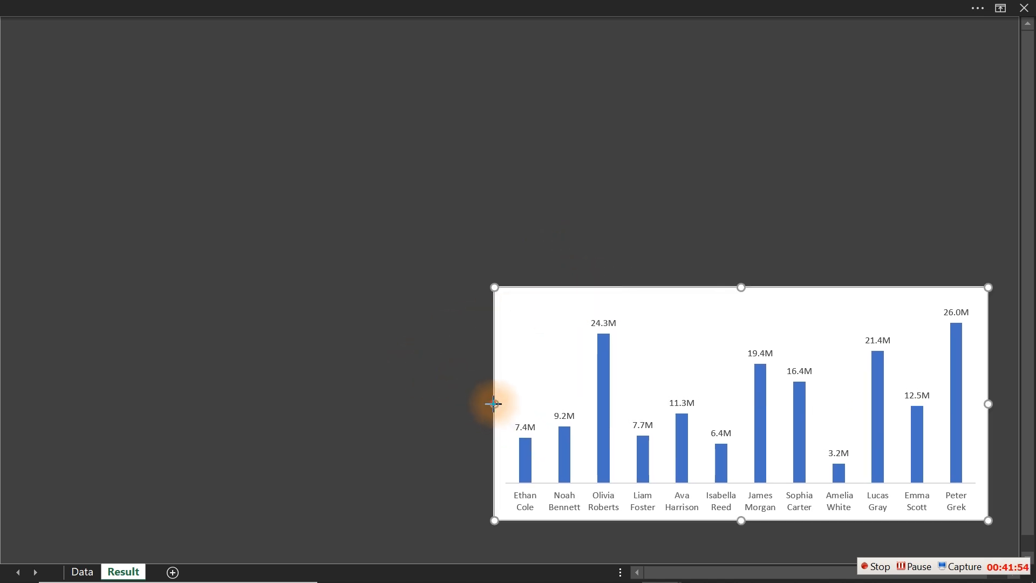
pyautogui.moveTo(494, 404); pyautogui.dragTo(180, 406)
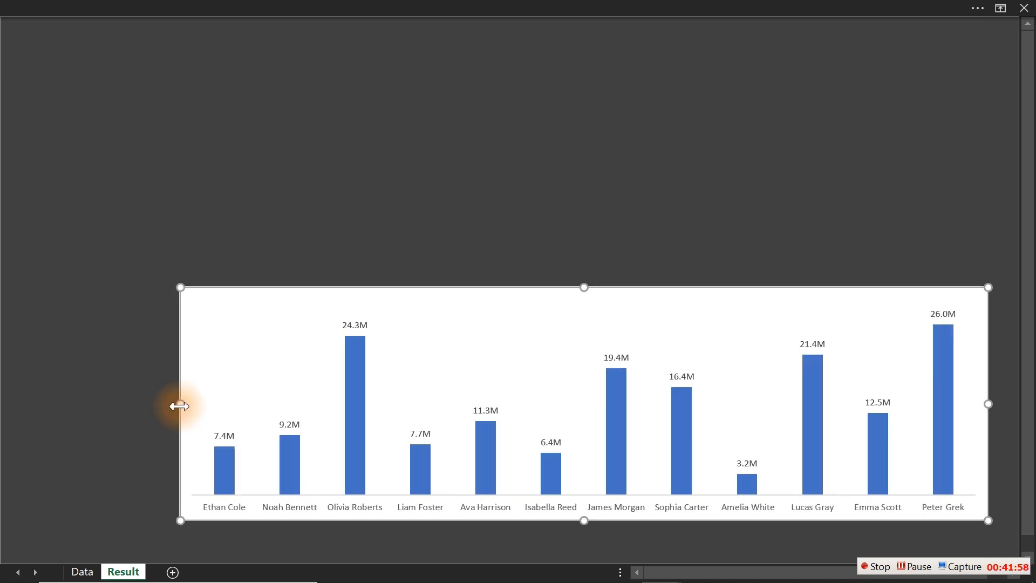
# - Set the gap width of the chart's column series to 39%
pyautogui.click(359, 401)
pyautogui.hotkey('ctrl', '1')
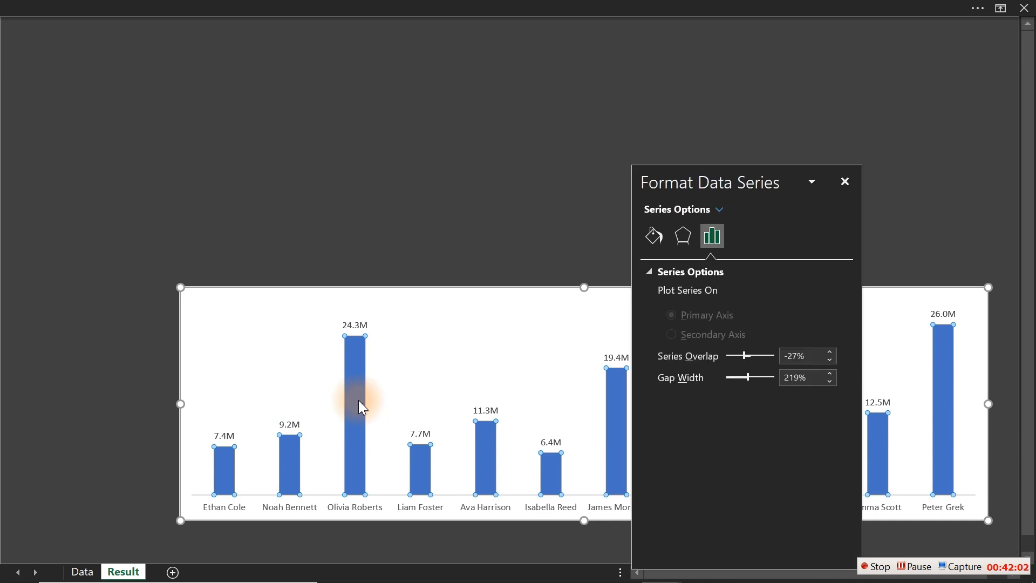
pyautogui.moveTo(748, 378); pyautogui.dragTo(733, 380)
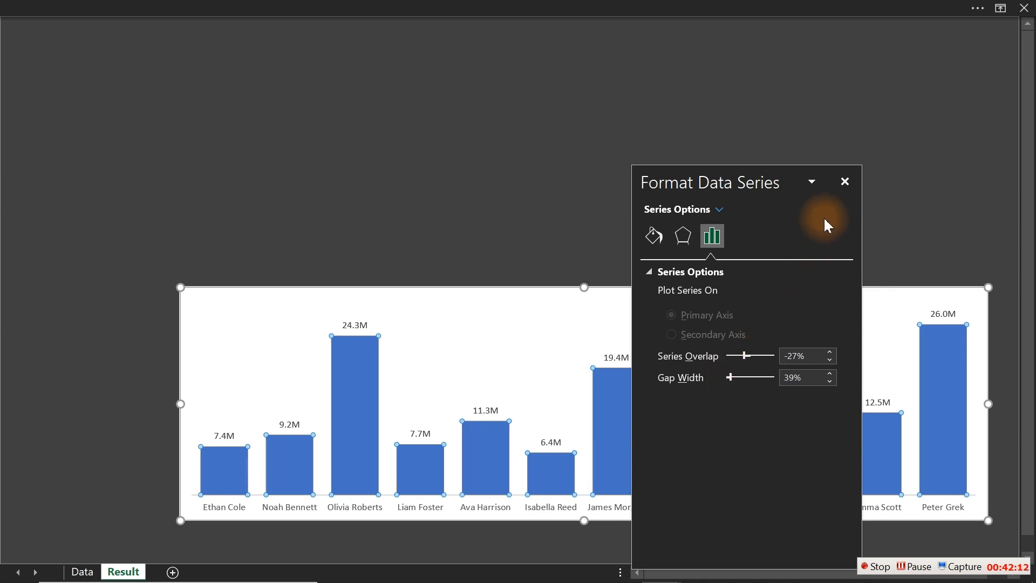
# - Give the chart area a solid dark grey fill that matches the Result sheet's background
pyautogui.click(548, 289)
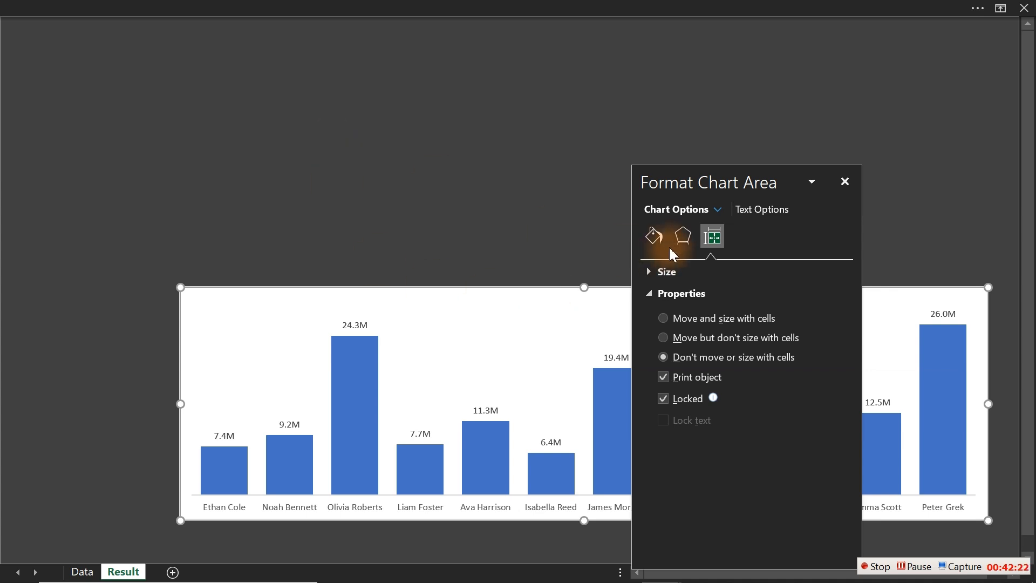
pyautogui.click(654, 236)
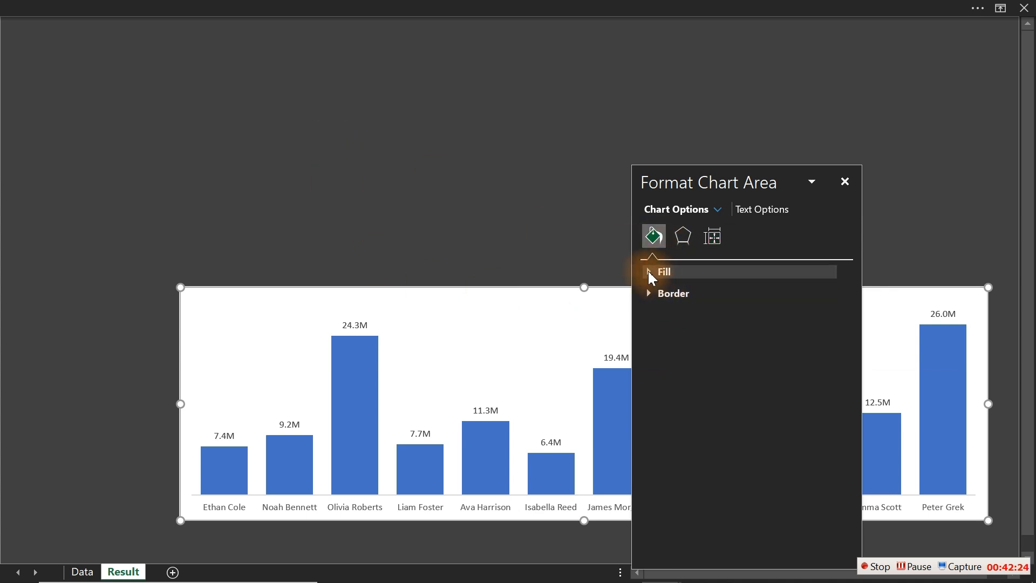
pyautogui.click(645, 296)
pyautogui.click(655, 293)
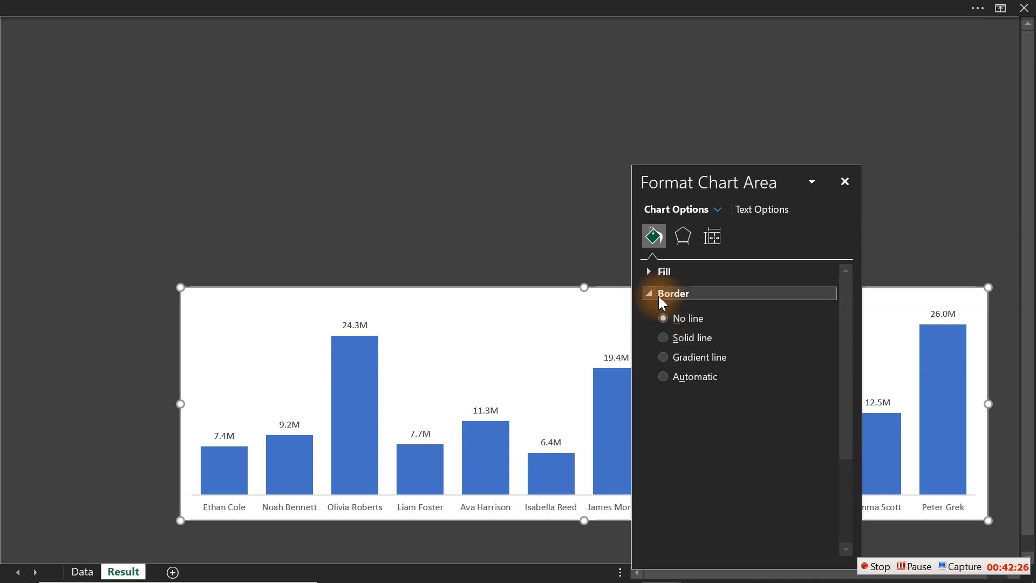
pyautogui.click(650, 272)
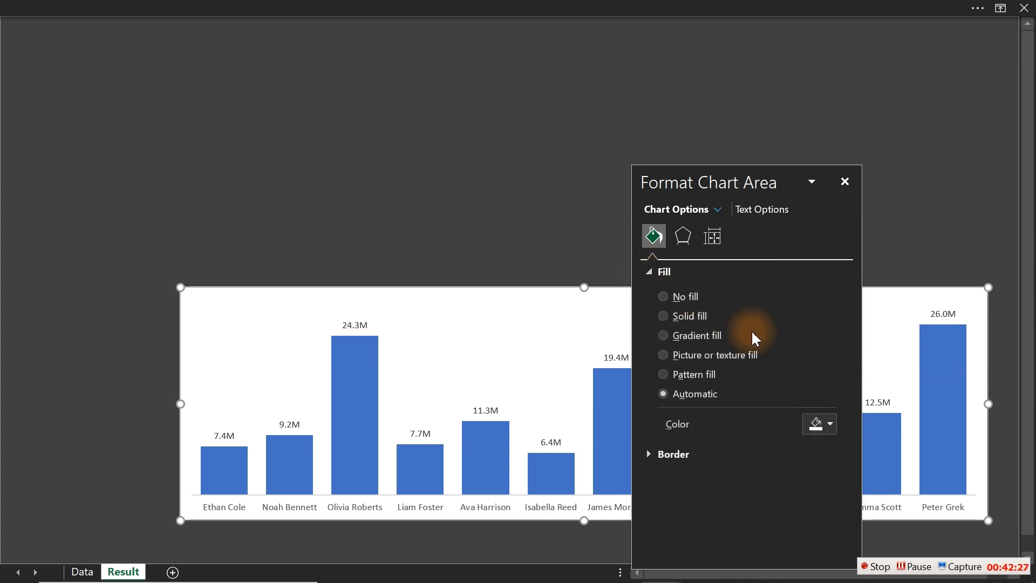
pyautogui.click(819, 430)
pyautogui.click(824, 324)
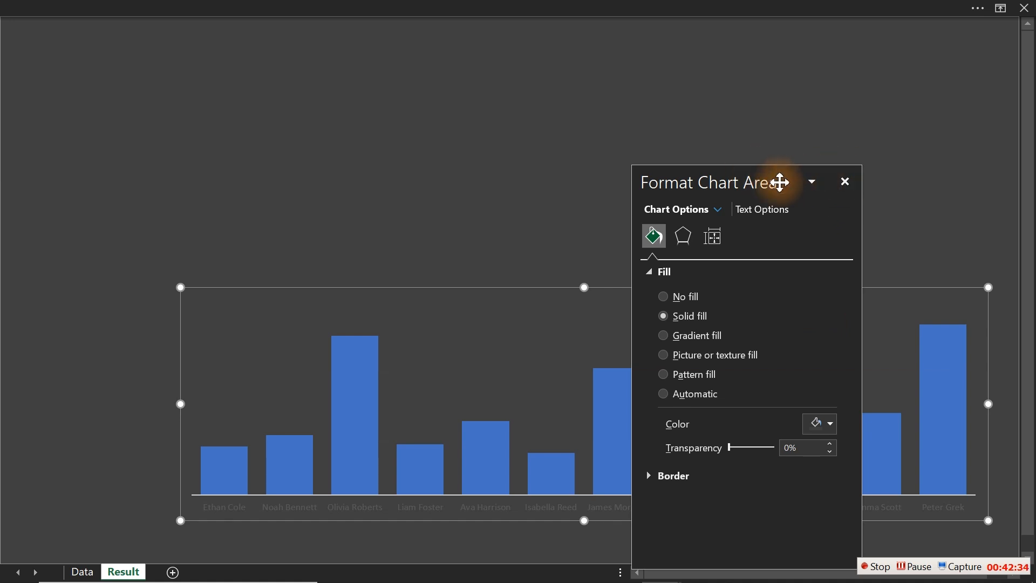
# - Set the text fill of the chart's data labels to the lightest shade of white in the theme colours
pyautogui.moveTo(779, 180); pyautogui.dragTo(93, 201)
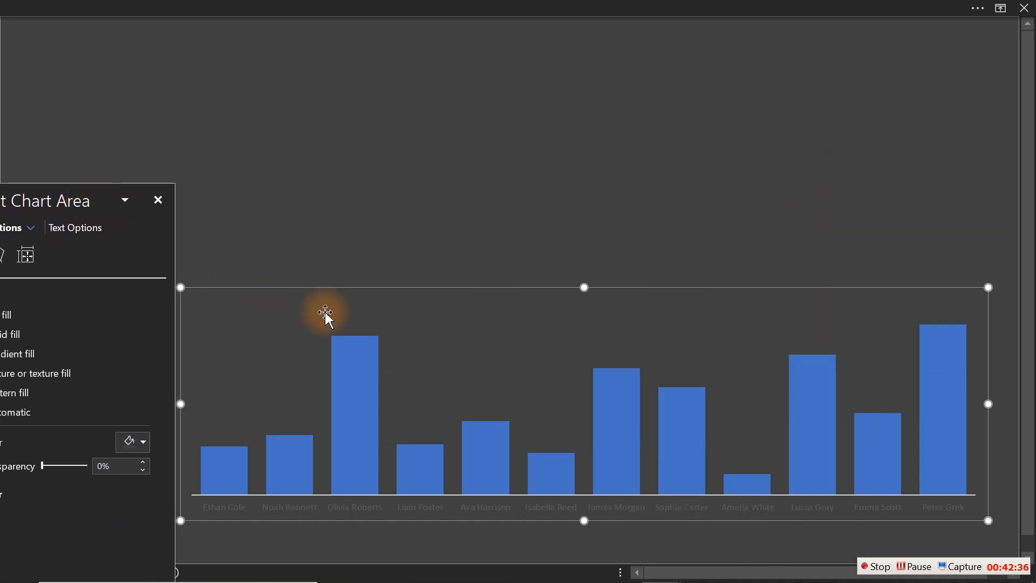
pyautogui.click(352, 326)
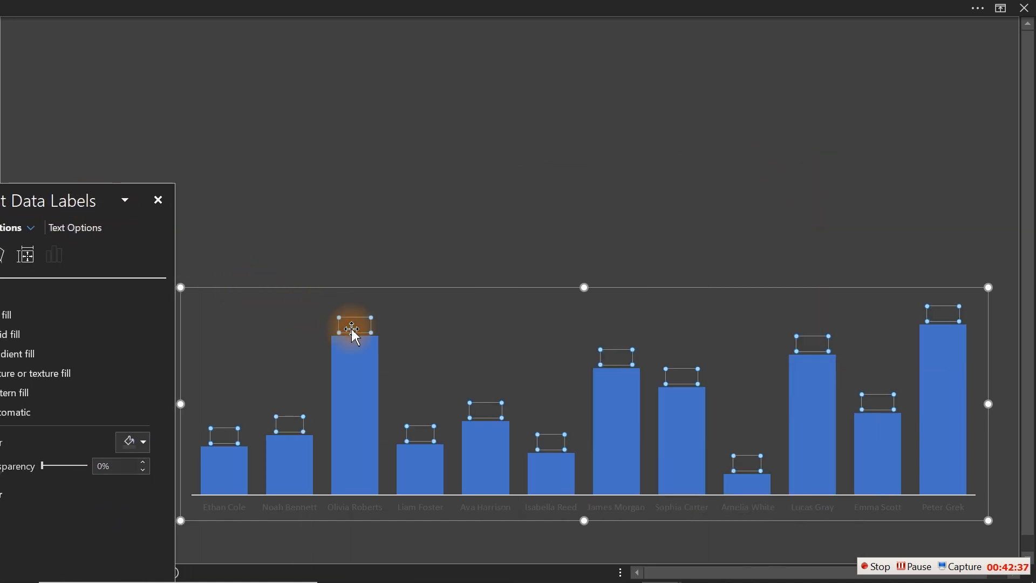
pyautogui.click(138, 445)
pyautogui.click(71, 235)
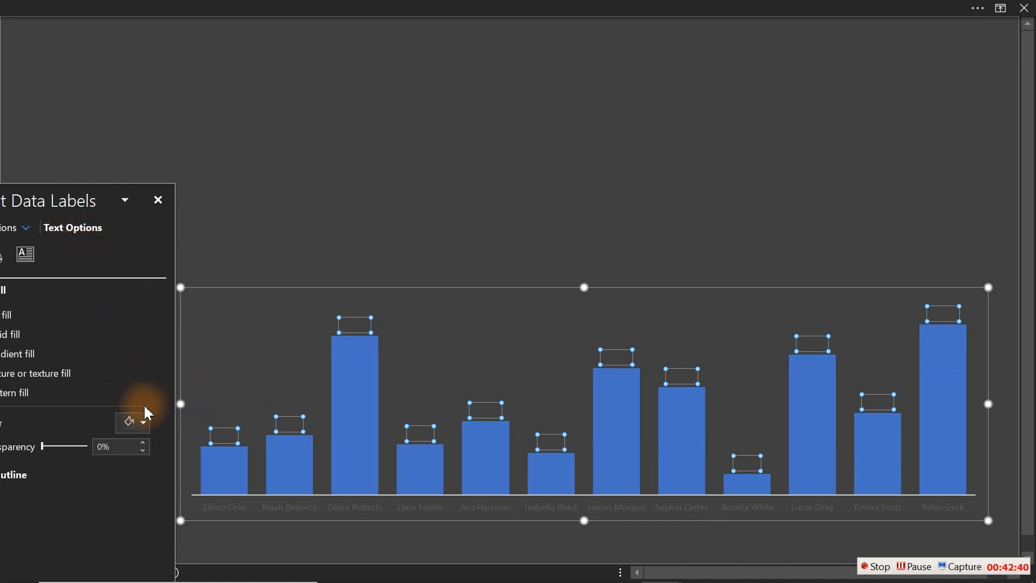
pyautogui.click(143, 423)
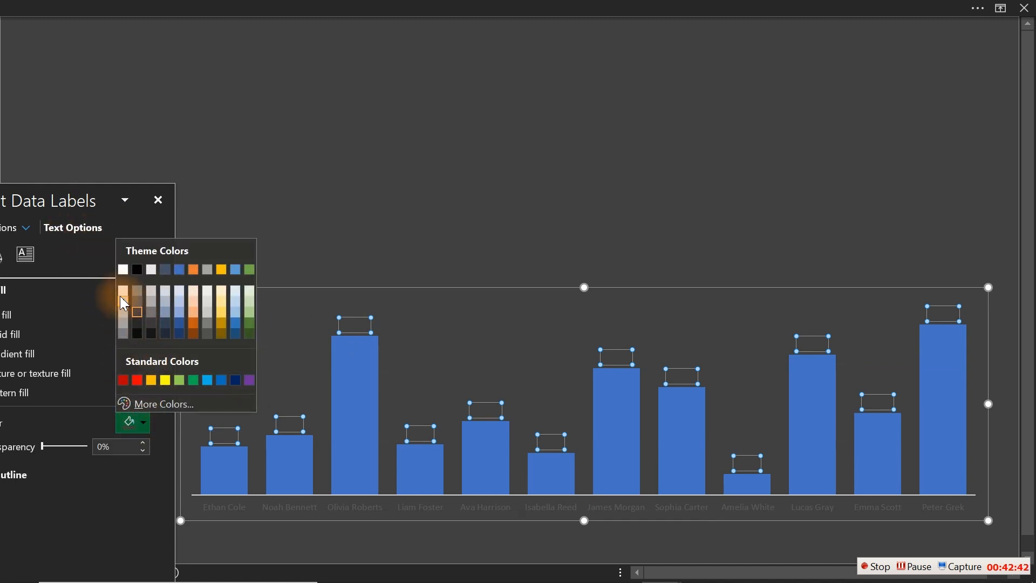
pyautogui.click(123, 291)
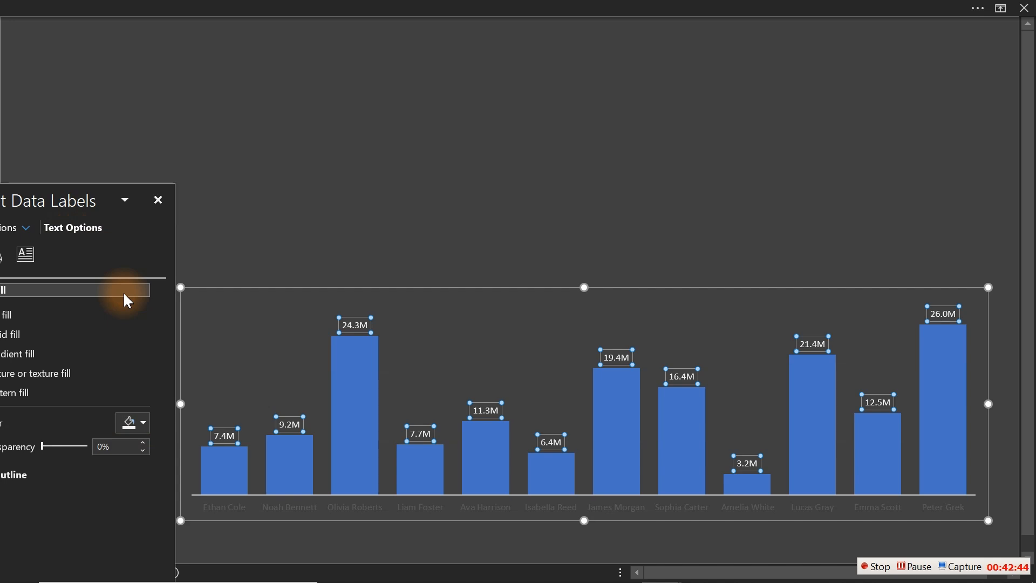
# - Increase the font size of the chart's data labels by two increments
pyautogui.click(435, 6)
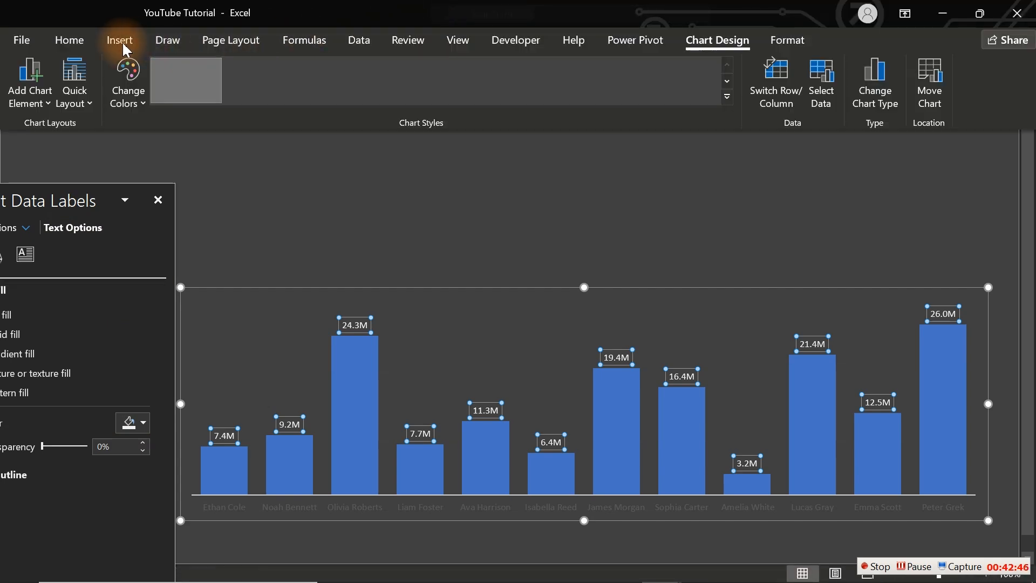
pyautogui.click(69, 39)
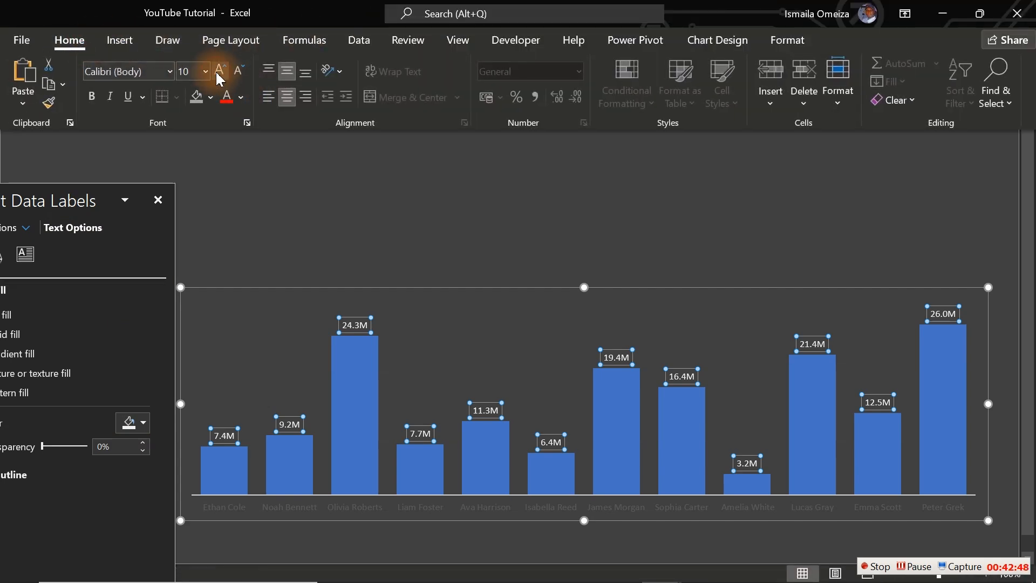
pyautogui.click(220, 79)
pyautogui.click(219, 79)
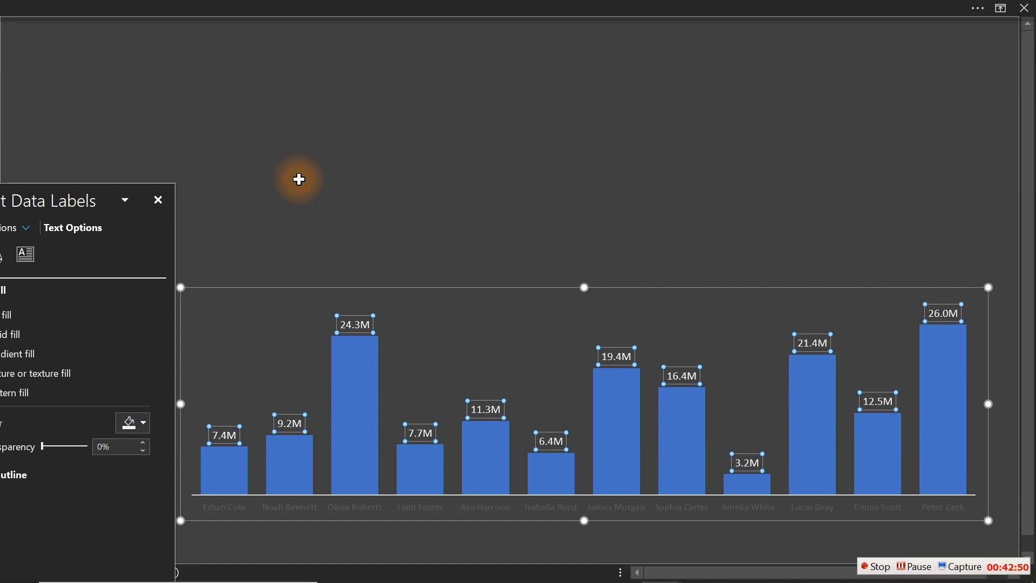
# - Recolour the sales rep names on the category axis to near-white and set their font size to 10
pyautogui.click(477, 510)
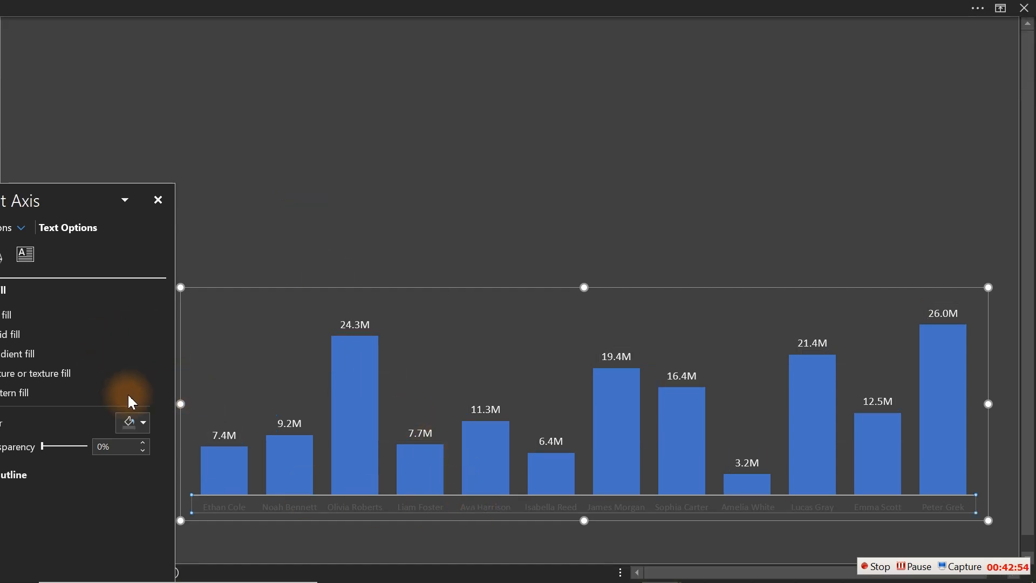
pyautogui.click(143, 424)
pyautogui.click(125, 292)
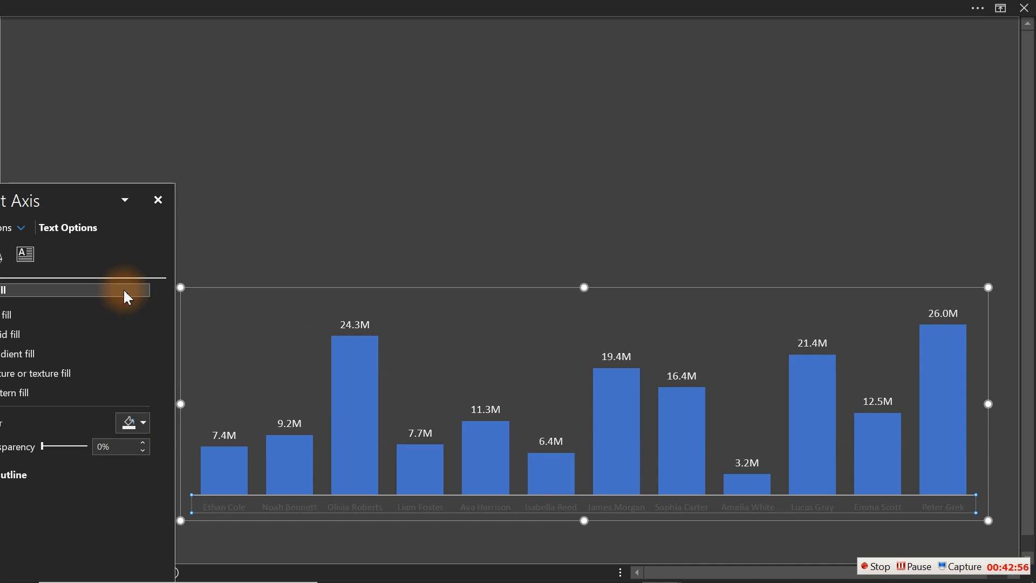
pyautogui.click(194, 6)
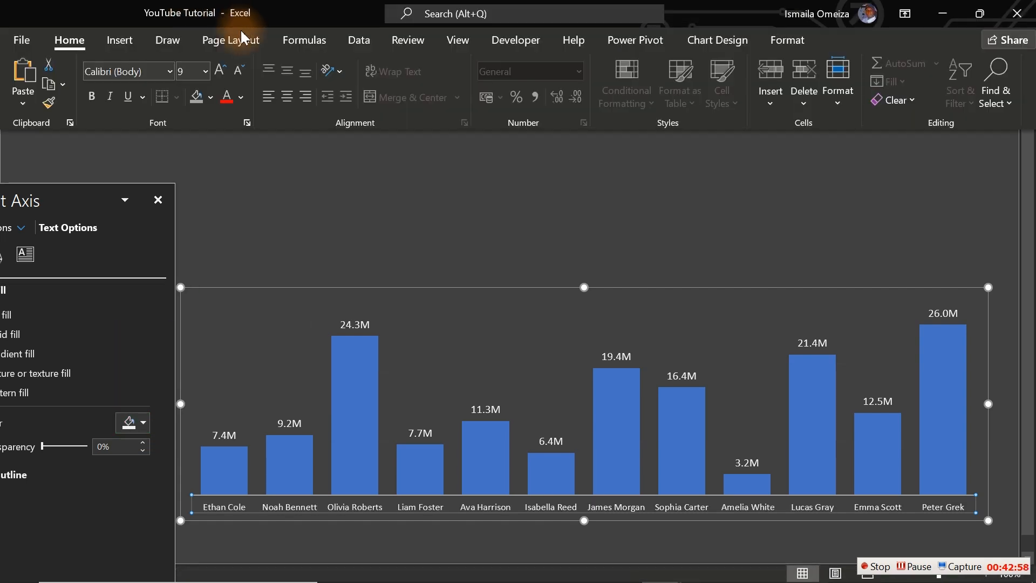
pyautogui.click(220, 70)
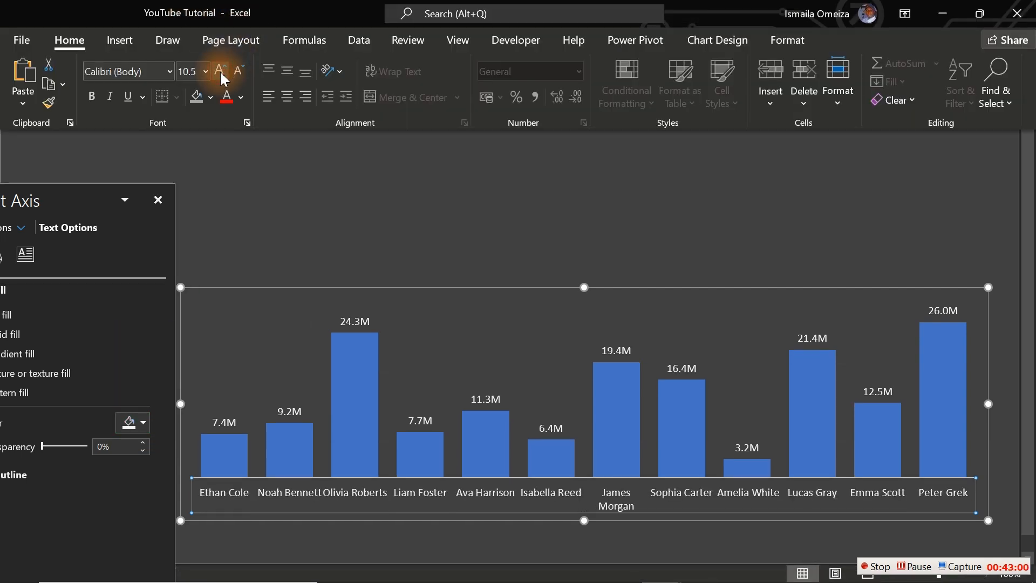
pyautogui.click(238, 71)
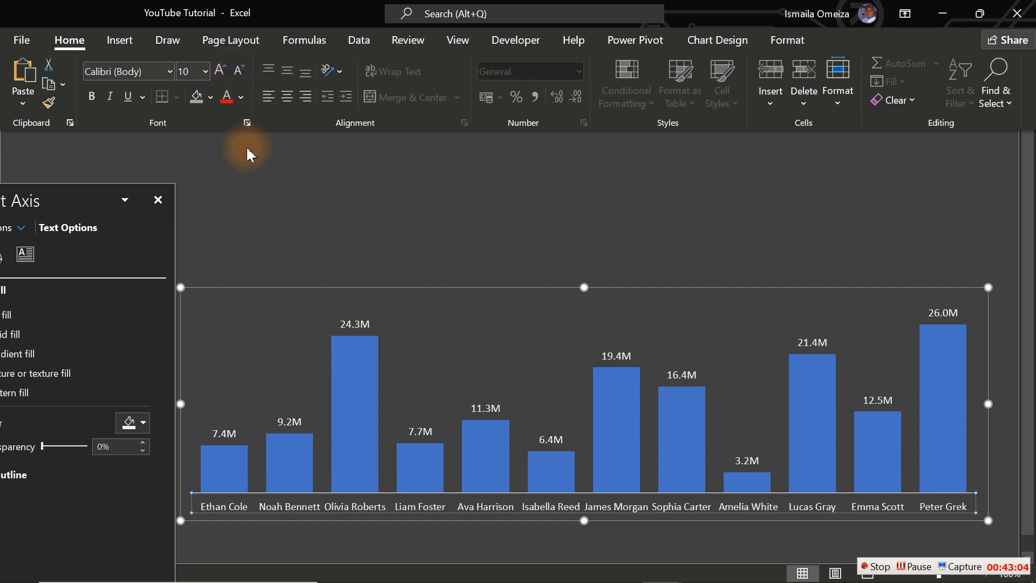
# - Move the floating formatting pane so that all its options are visible, and deselect the chart
pyautogui.click(158, 197)
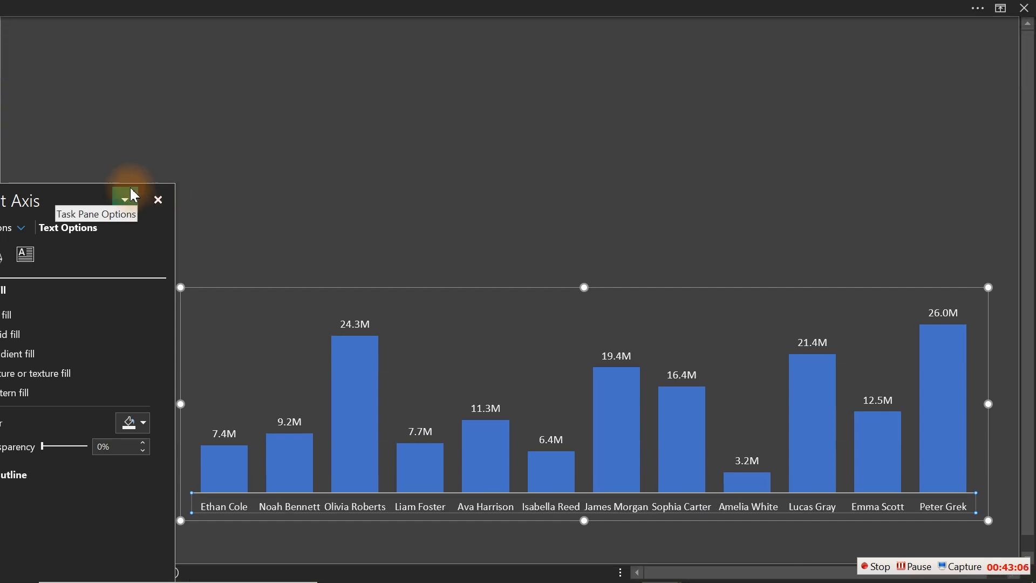
pyautogui.moveTo(111, 189); pyautogui.dragTo(826, 67)
pyautogui.click(514, 176)
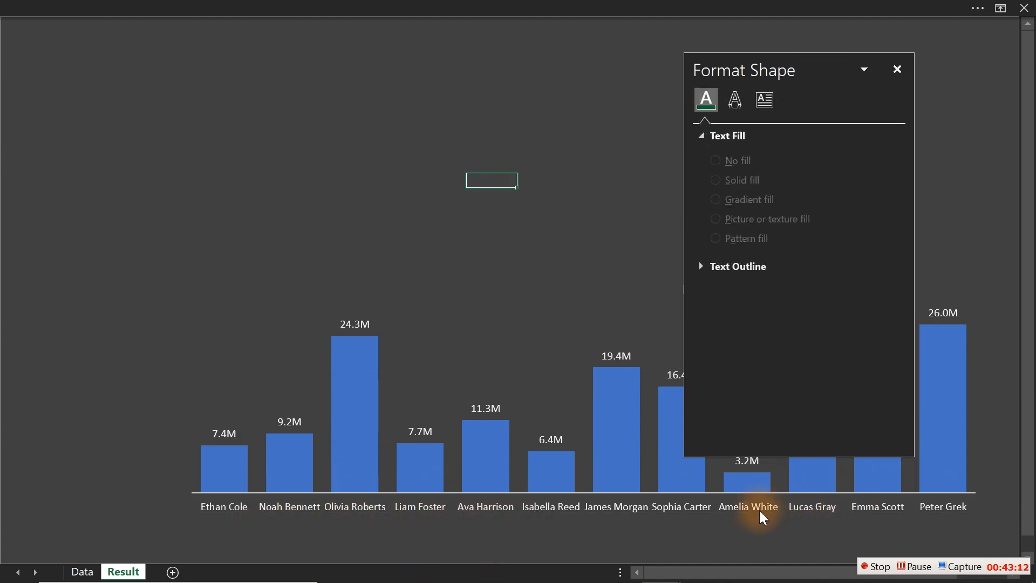
# - Set the line colour of the chart's category axis to the White, Darker 35% theme shade
pyautogui.click(719, 494)
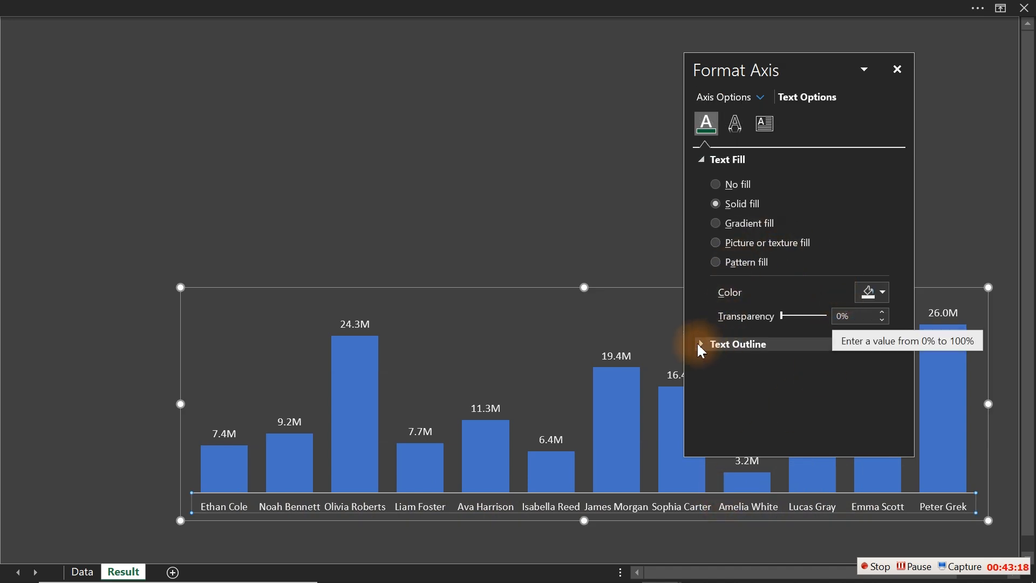
pyautogui.click(714, 97)
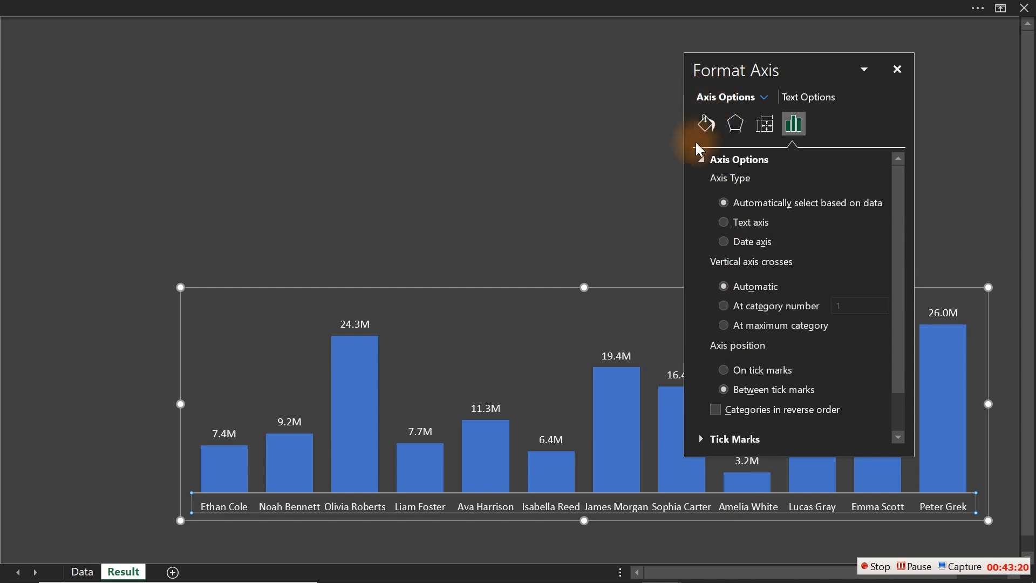
pyautogui.click(706, 167)
pyautogui.click(705, 122)
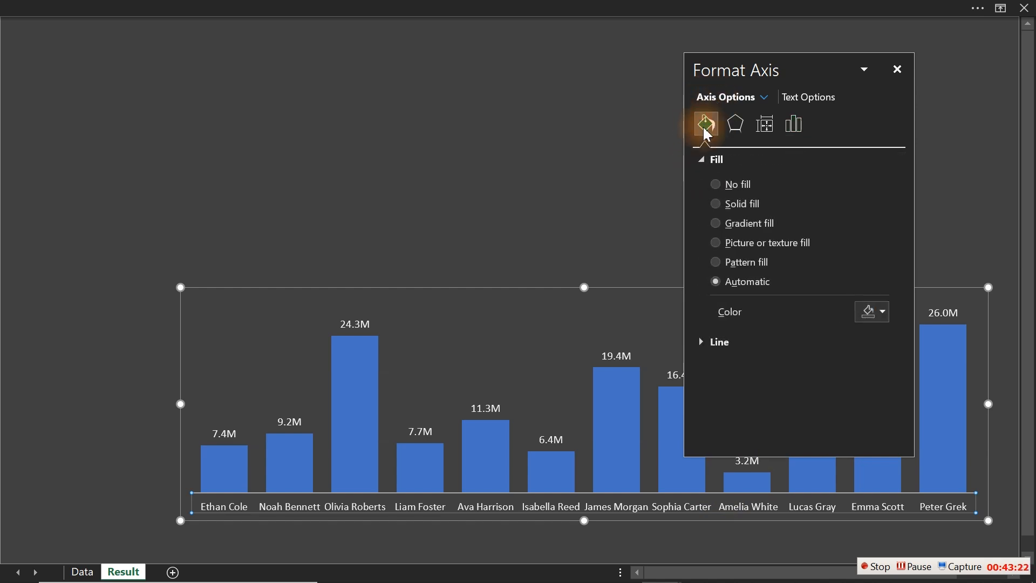
pyautogui.click(727, 280)
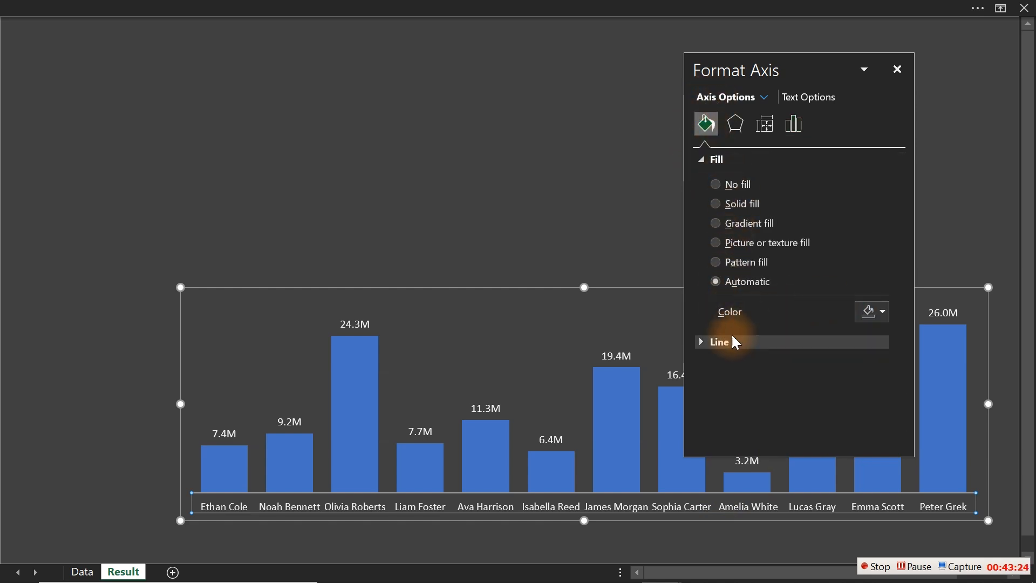
pyautogui.click(708, 344)
pyautogui.moveTo(904, 273); pyautogui.dragTo(904, 350)
pyautogui.click(882, 275)
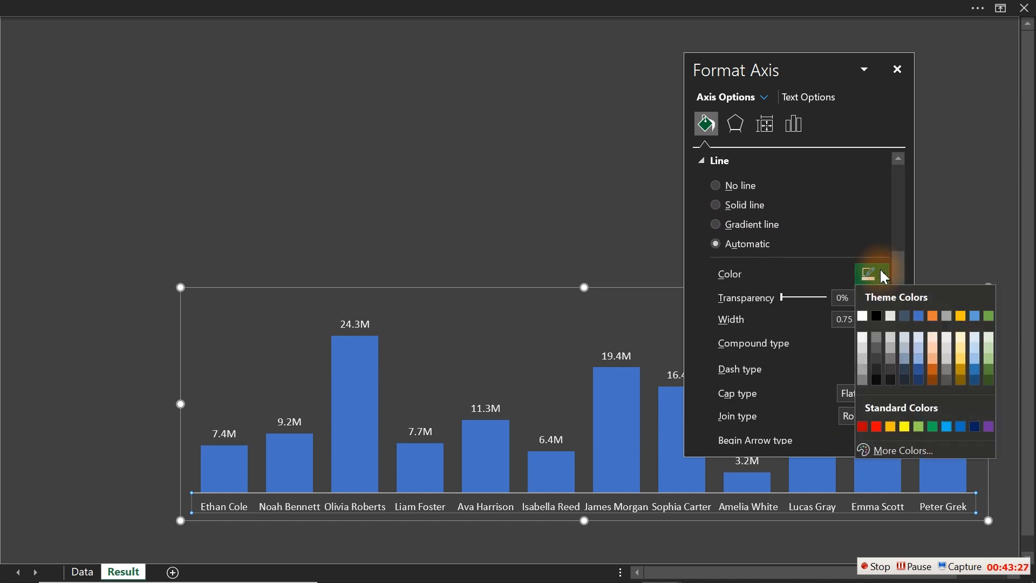
pyautogui.click(863, 368)
pyautogui.click(460, 249)
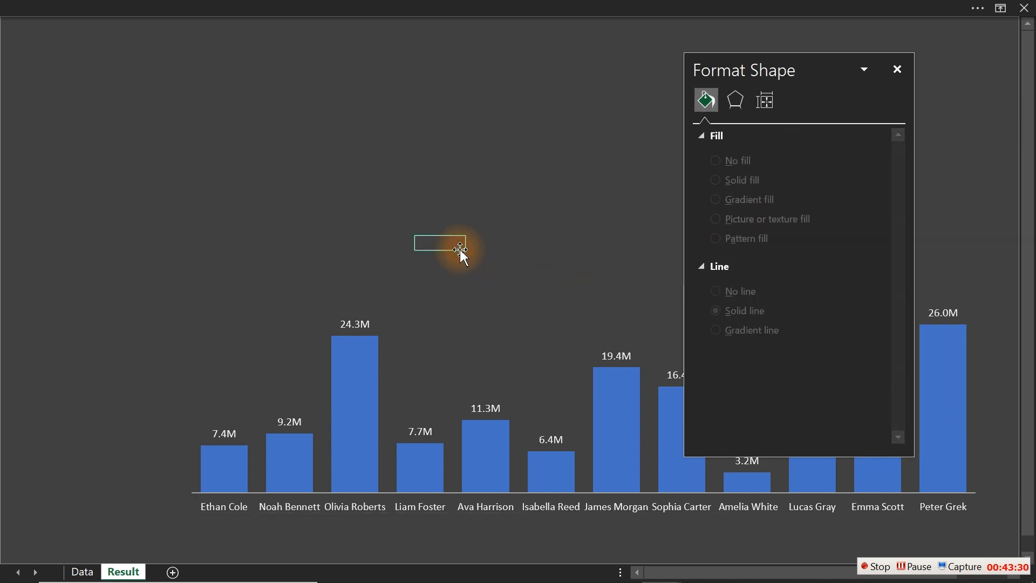
# - Reselect the chart's category axis and show its fill and line formatting options
pyautogui.moveTo(507, 488)
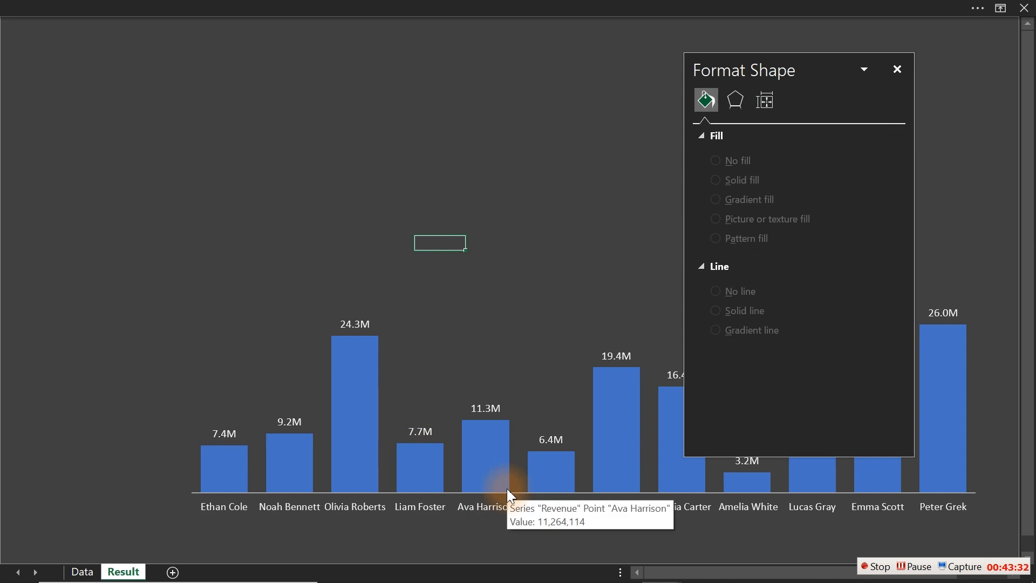
pyautogui.click(507, 488)
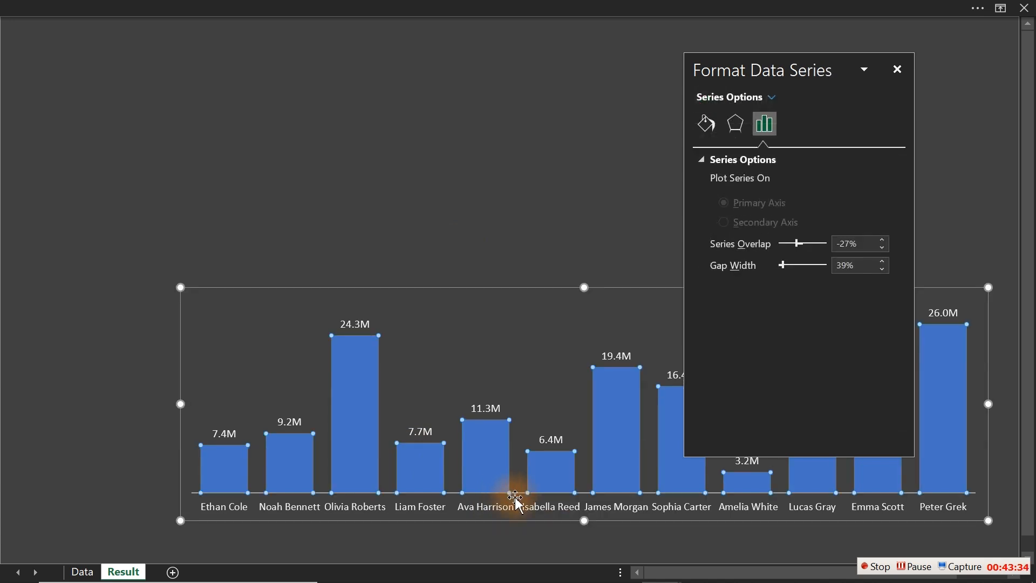
pyautogui.click(516, 499)
pyautogui.click(523, 503)
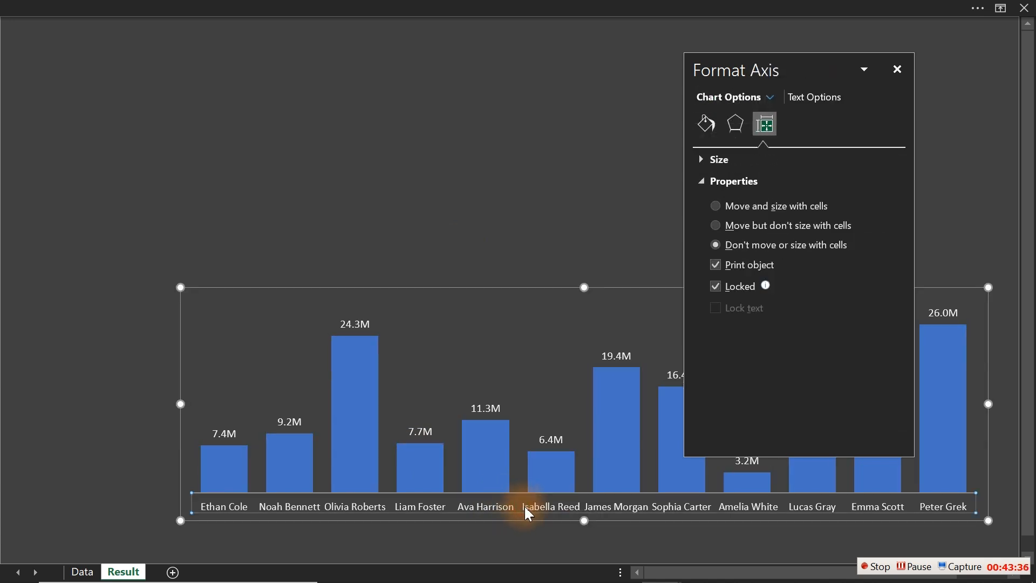
pyautogui.click(705, 125)
pyautogui.click(869, 309)
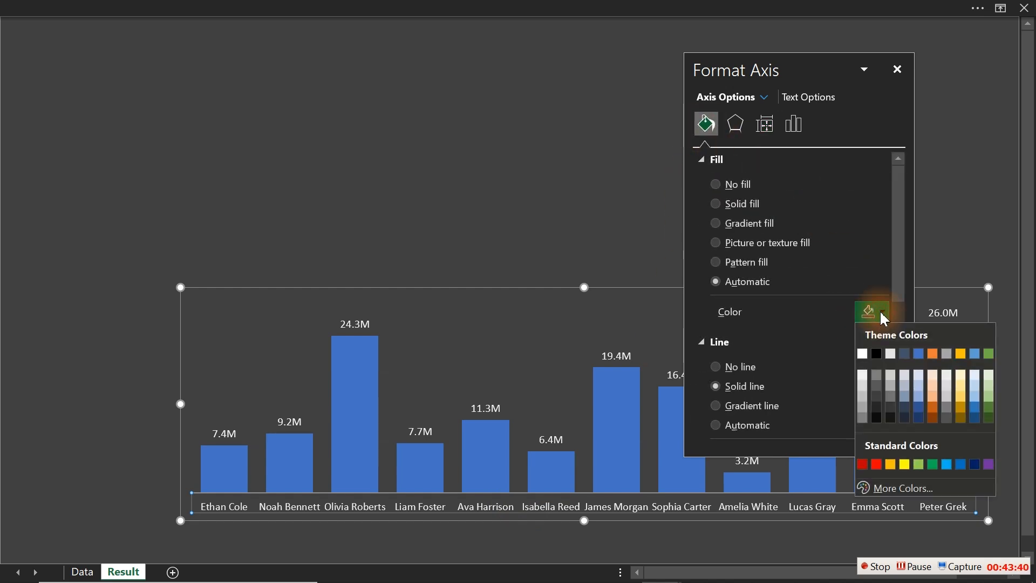
pyautogui.click(864, 418)
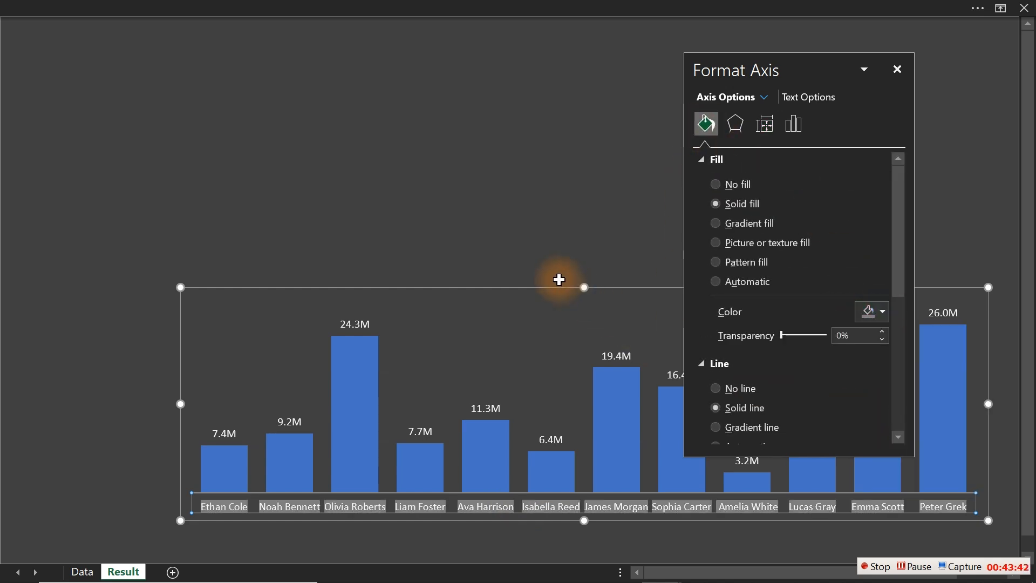
pyautogui.click(747, 281)
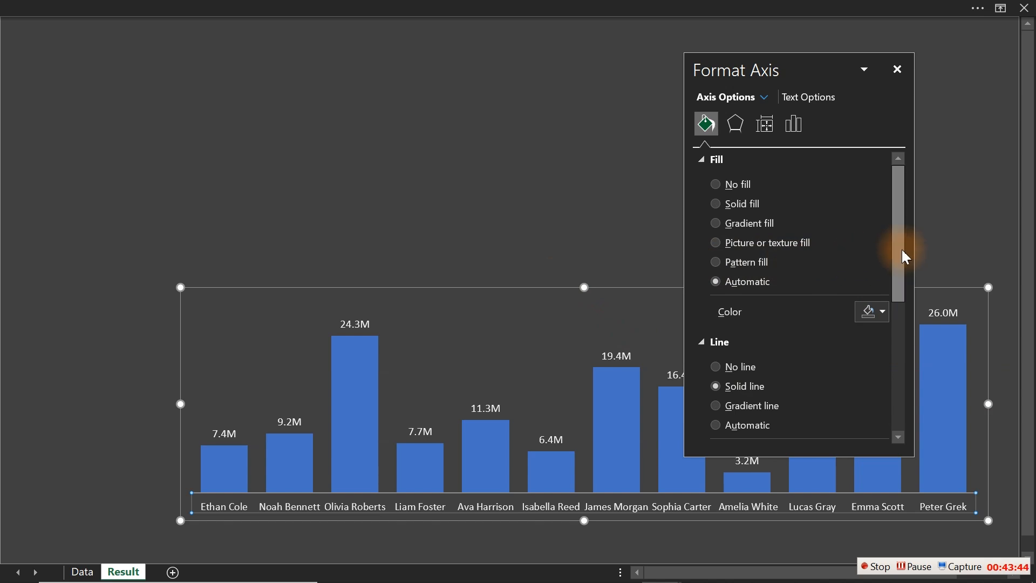
# - Reapply a dark grey shade of white from the theme colours to the category axis line and deselect the chart
pyautogui.moveTo(900, 248); pyautogui.dragTo(900, 330)
pyautogui.click(874, 265)
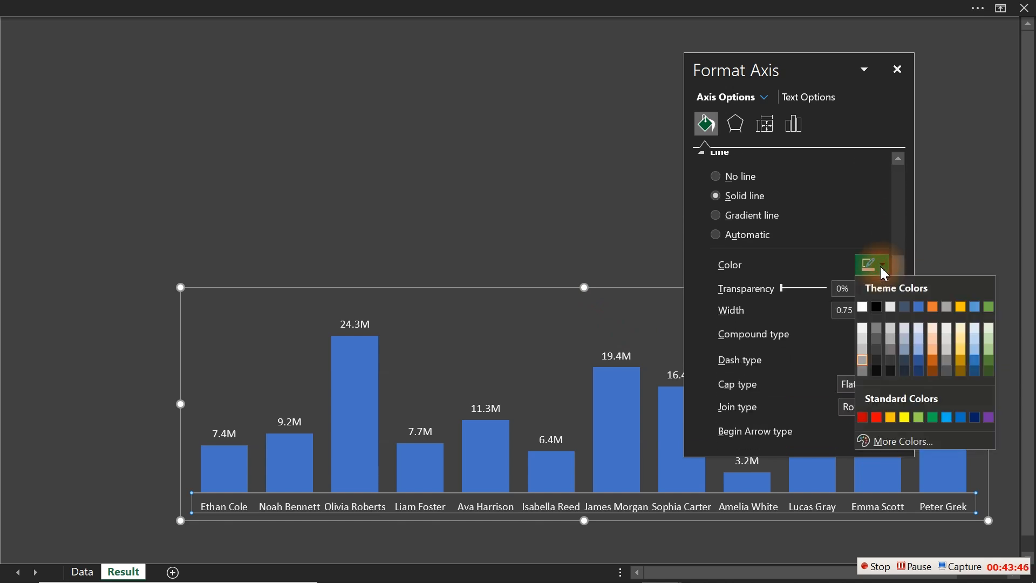
pyautogui.click(866, 364)
pyautogui.click(488, 210)
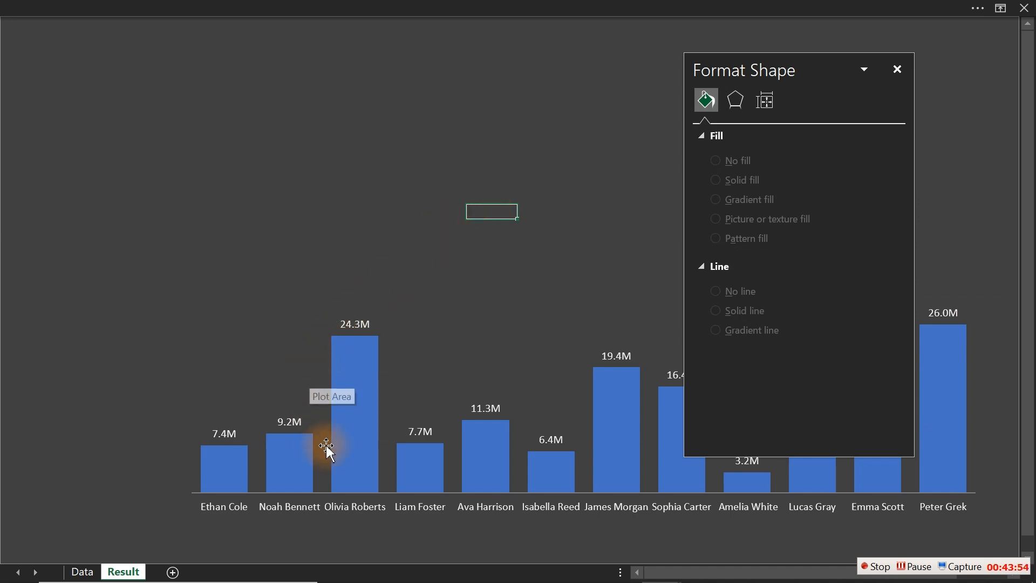
# - Insert a tall rectangle shape on the Result sheet and place it to the left of the chart
pyautogui.moveTo(349, 418)
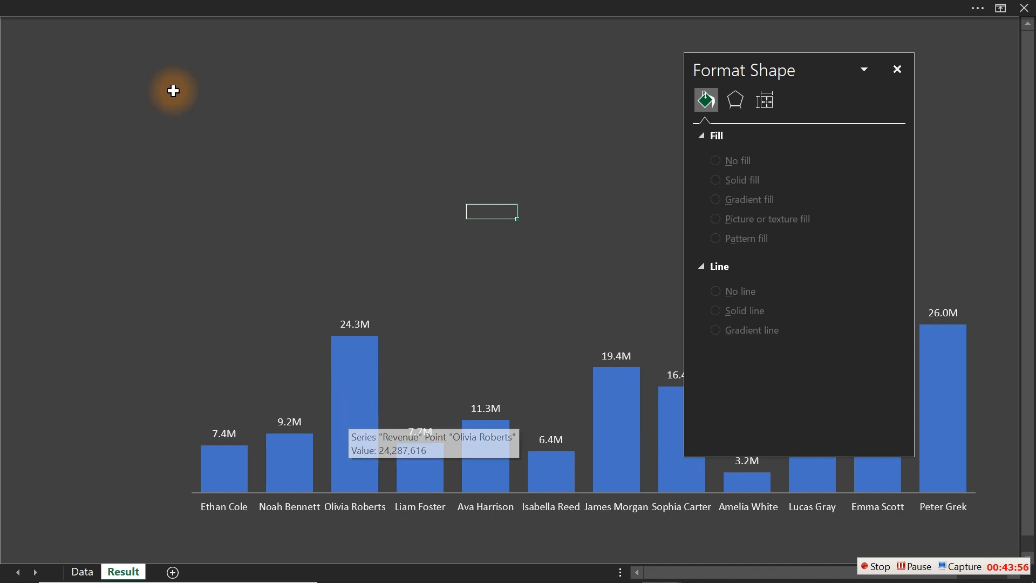
pyautogui.click(157, 140)
pyautogui.click(143, 3)
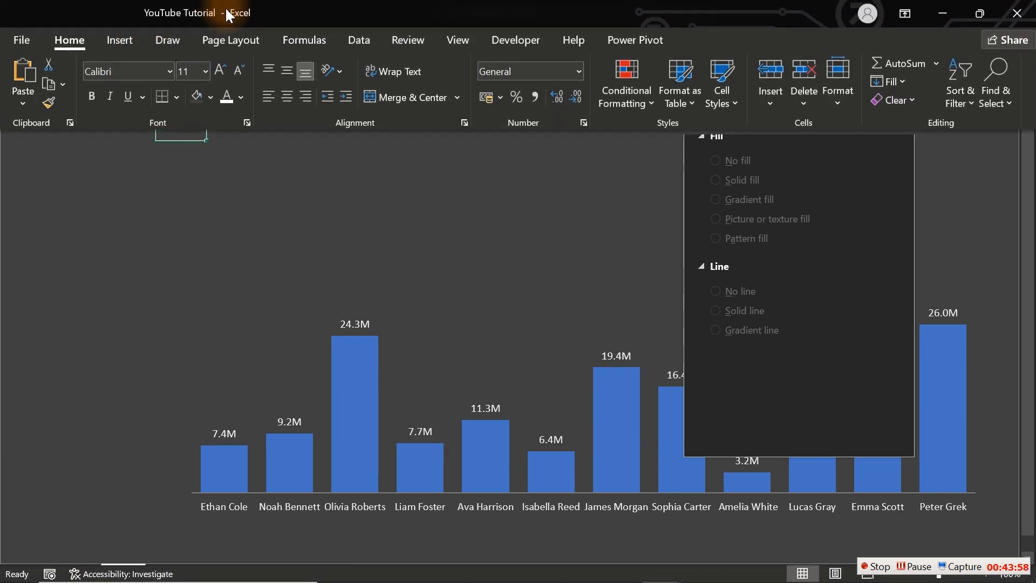
pyautogui.click(127, 34)
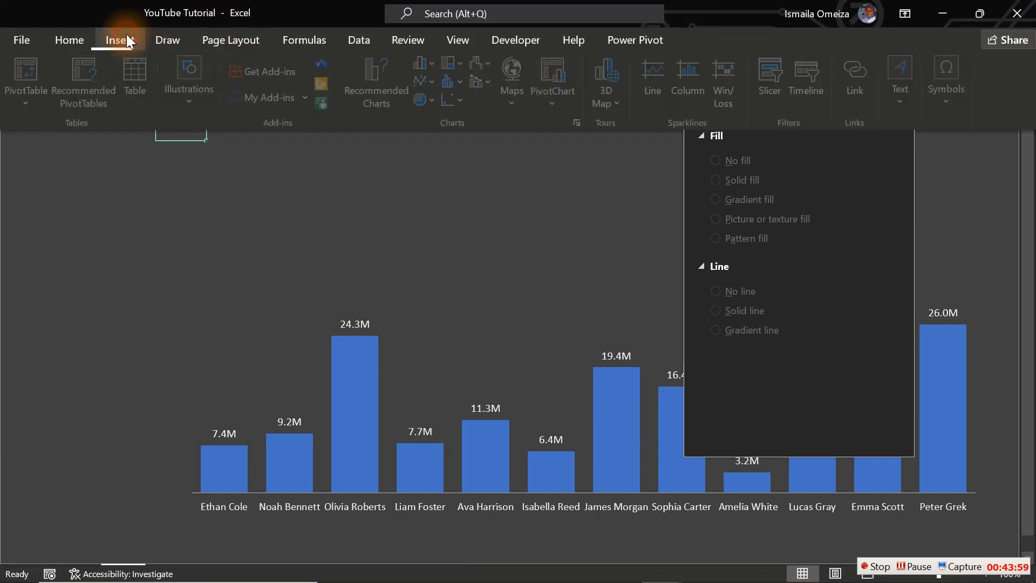
pyautogui.click(183, 104)
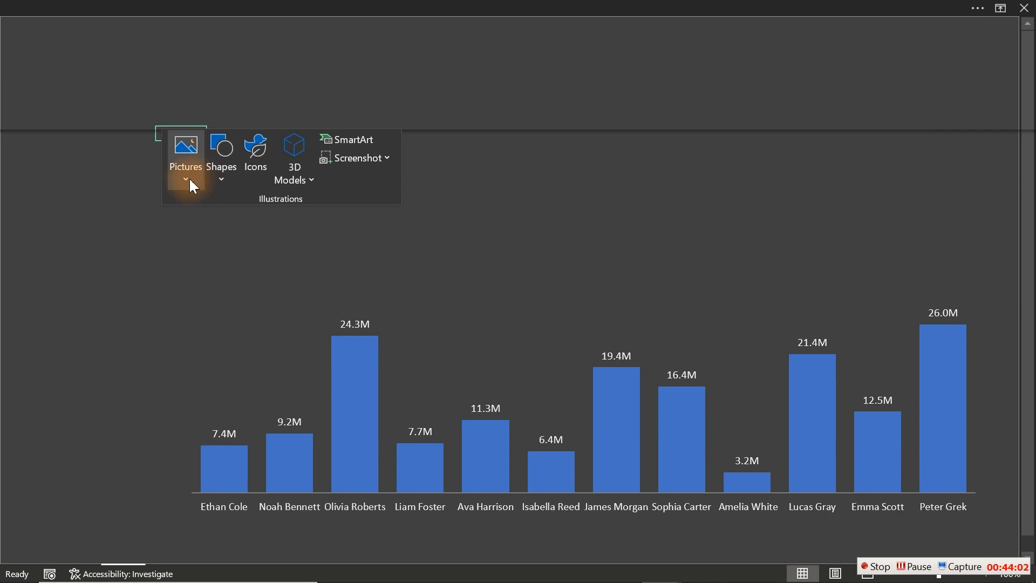
pyautogui.click(218, 177)
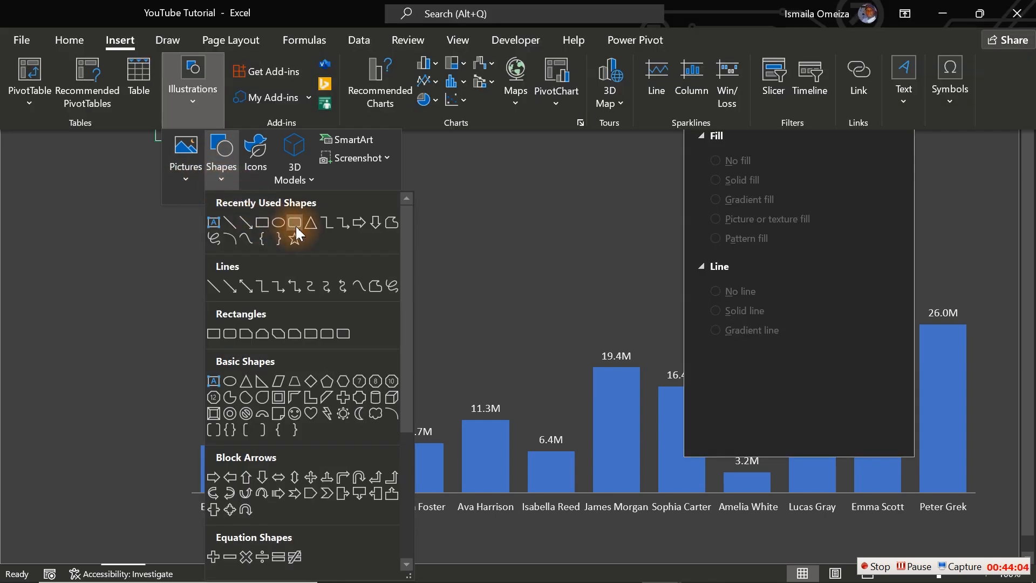
pyautogui.click(263, 227)
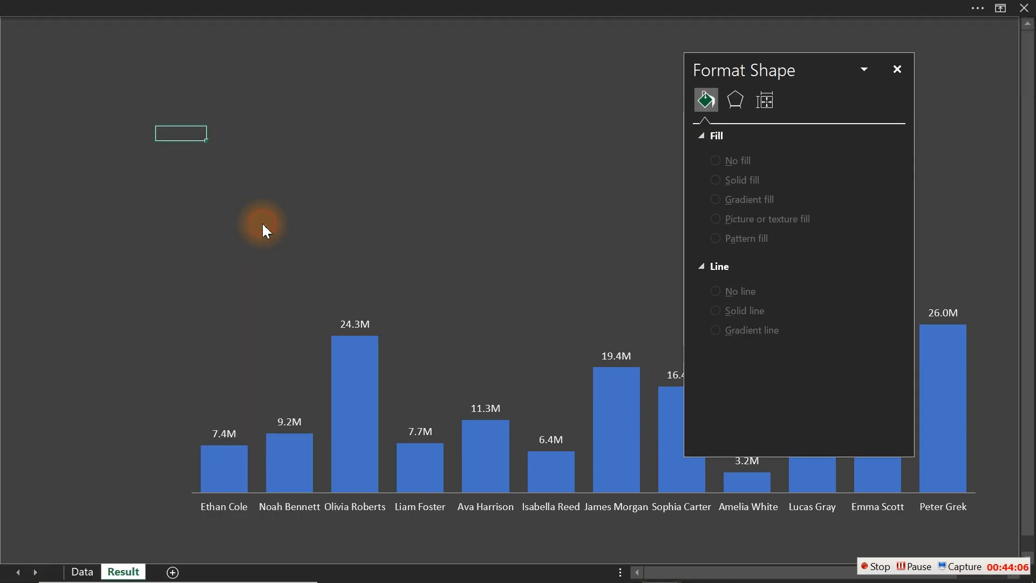
pyautogui.moveTo(36, 281)
pyautogui.mouseDown()
pyautogui.moveTo(138, 419)
pyautogui.moveTo(138, 462)
pyautogui.mouseUp()
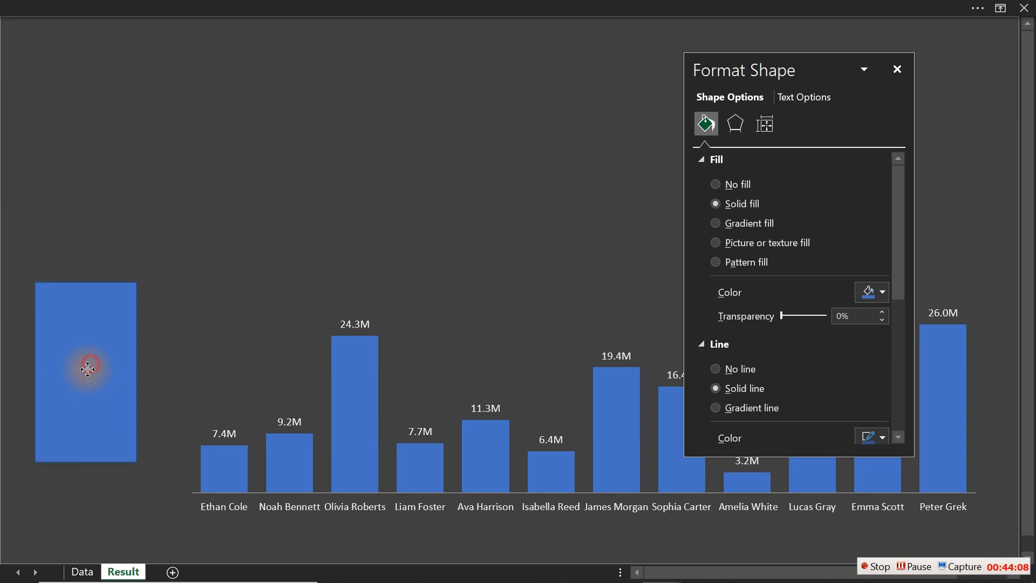
pyautogui.moveTo(91, 365)
pyautogui.mouseDown()
pyautogui.moveTo(69, 437)
pyautogui.moveTo(70, 418)
pyautogui.mouseUp()
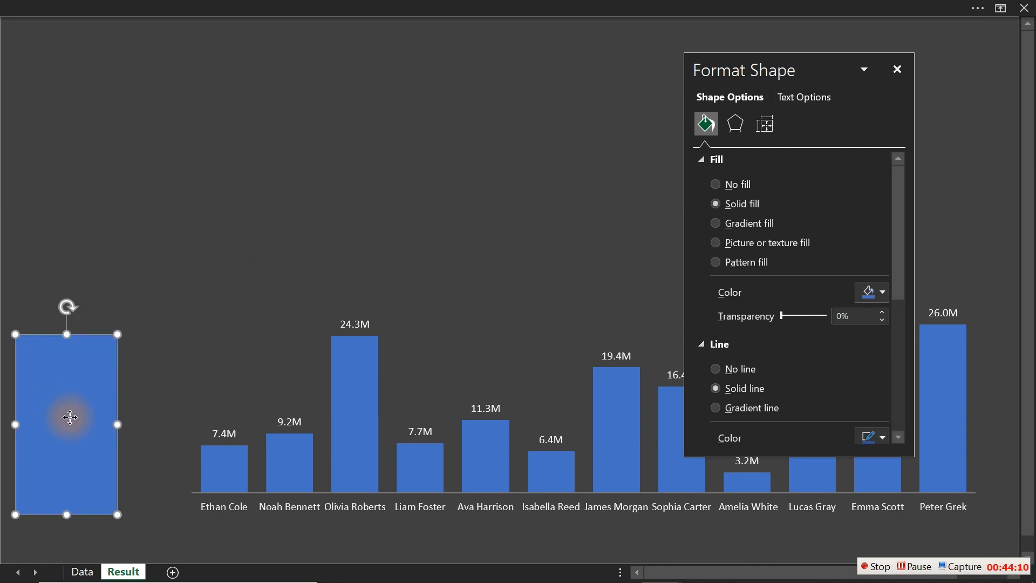
# - Move the whole revenue chart slightly down on the Result sheet
pyautogui.click(403, 523)
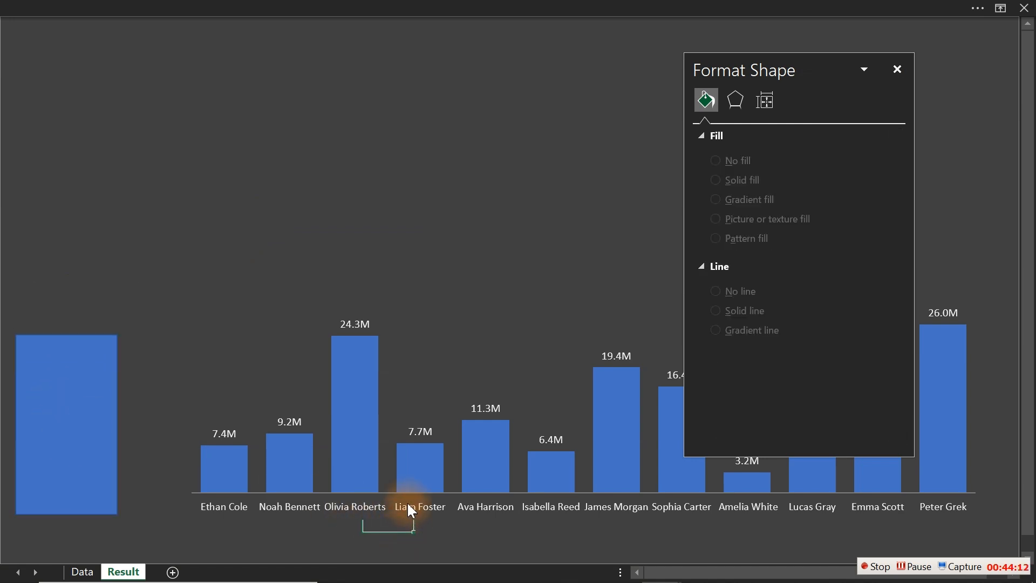
pyautogui.click(395, 473)
pyautogui.click(418, 518)
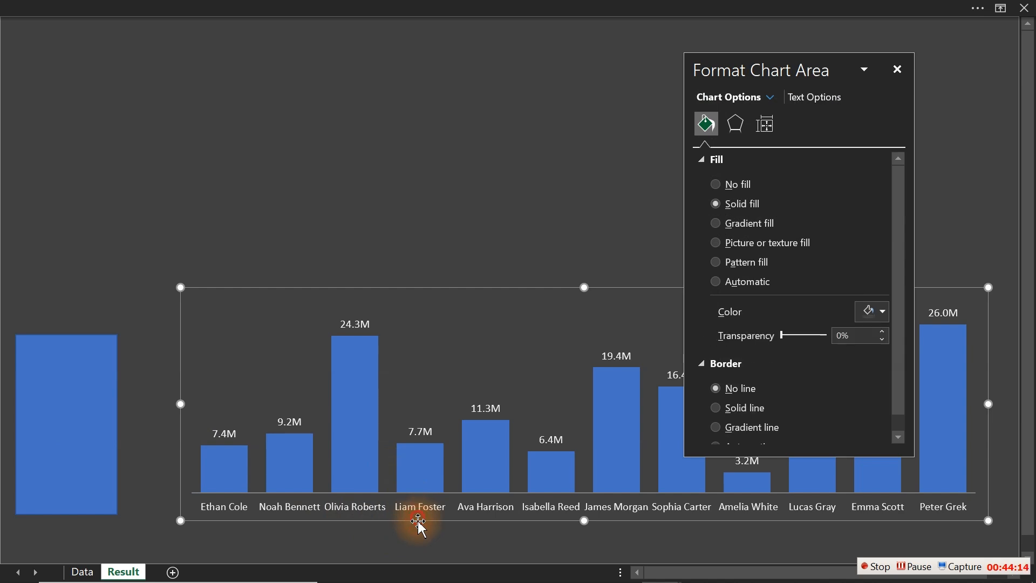
pyautogui.moveTo(418, 521); pyautogui.dragTo(412, 531)
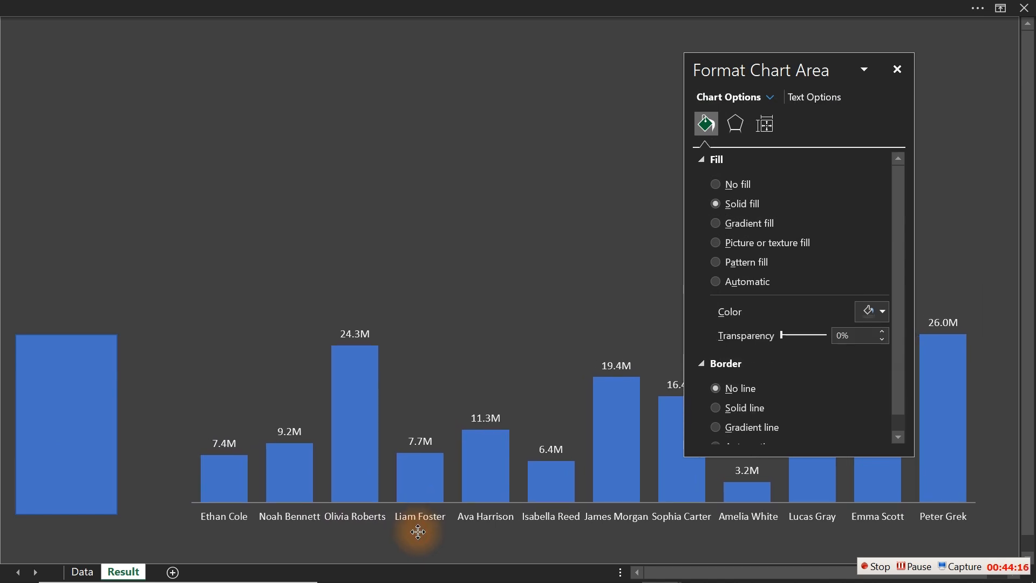
# - Enlarge the rectangle beside the chart by extending its right, bottom and top edges slightly
pyautogui.click(105, 459)
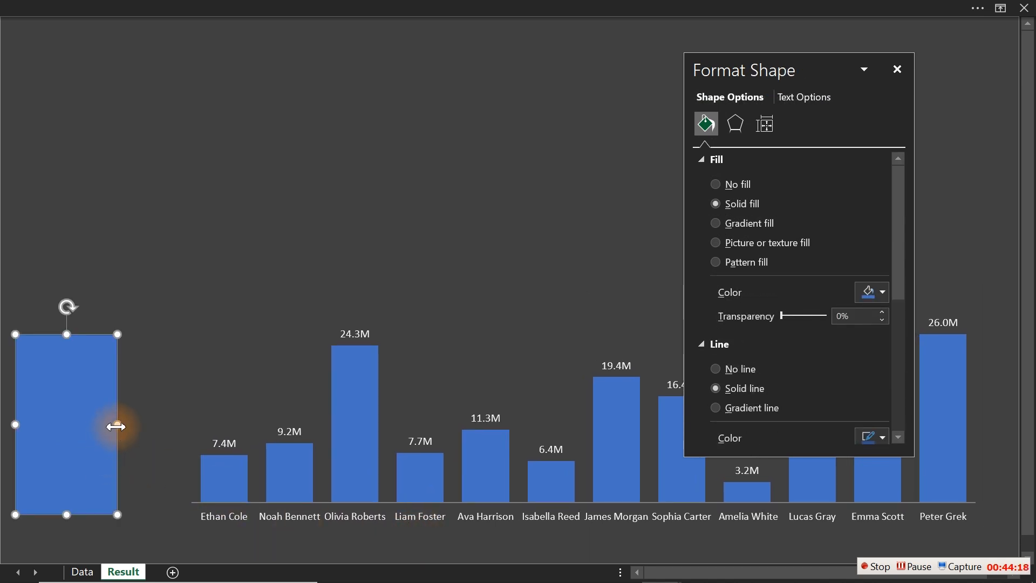
pyautogui.moveTo(117, 424); pyautogui.dragTo(130, 430)
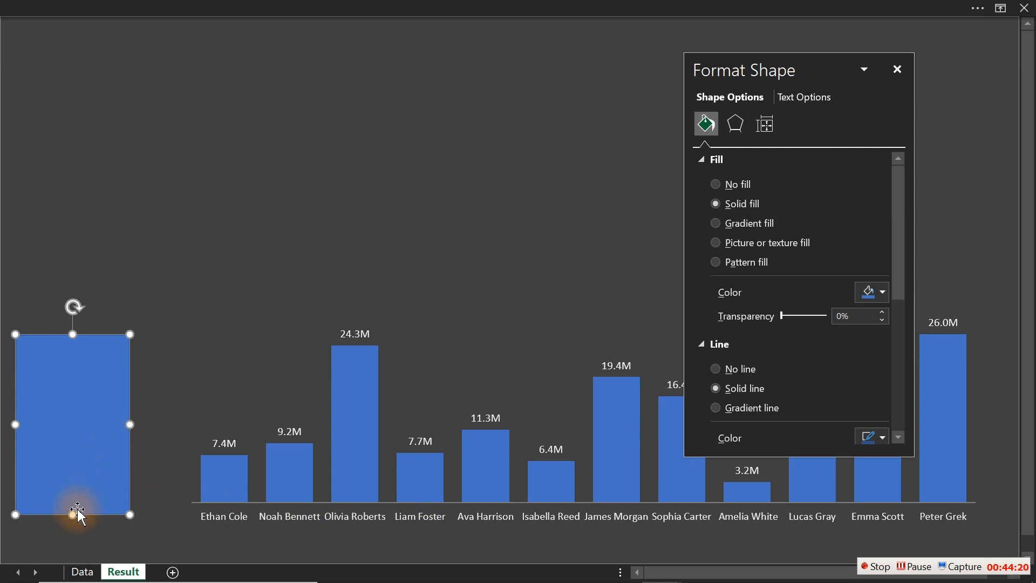
pyautogui.moveTo(74, 514); pyautogui.dragTo(73, 520)
pyautogui.moveTo(72, 334); pyautogui.dragTo(71, 306)
# - Widen the chart by extending its left edge towards the rectangle
pyautogui.click(226, 406)
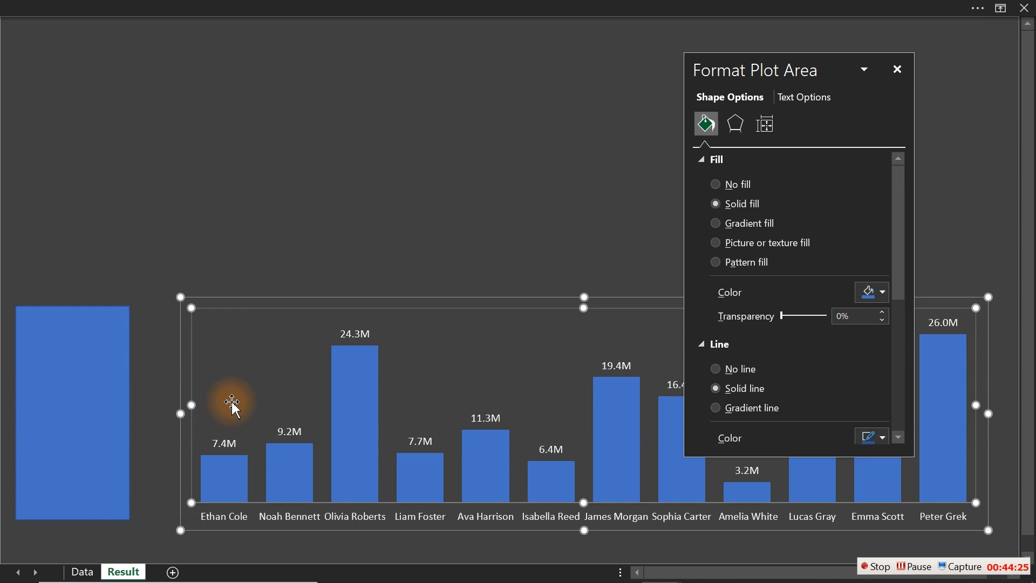
pyautogui.click(179, 416)
pyautogui.moveTo(180, 415); pyautogui.dragTo(139, 414)
# - Raise the rectangle's top edge to the chart's top and narrow its width slightly from the right
pyautogui.click(110, 399)
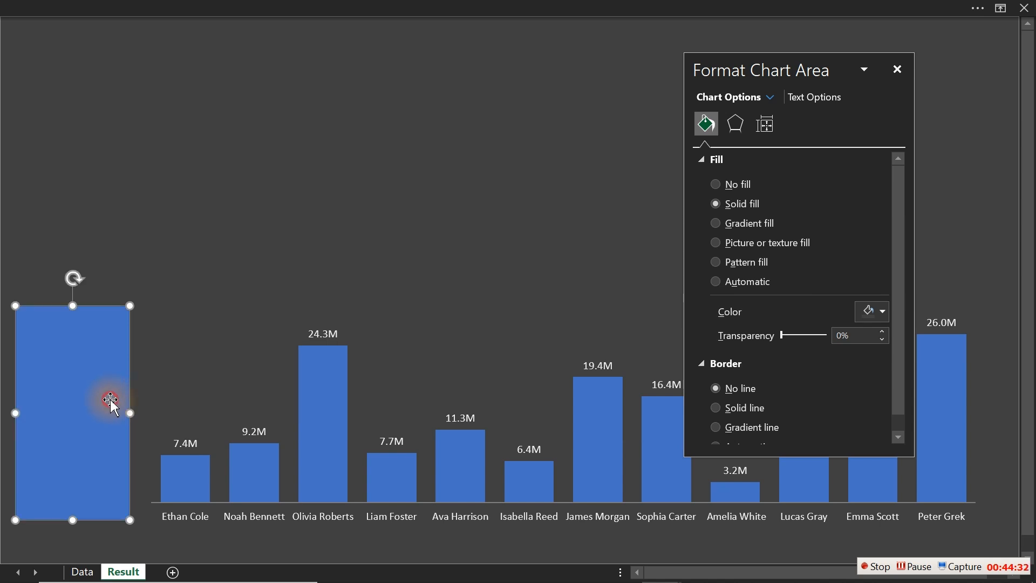
pyautogui.moveTo(74, 305); pyautogui.dragTo(73, 297)
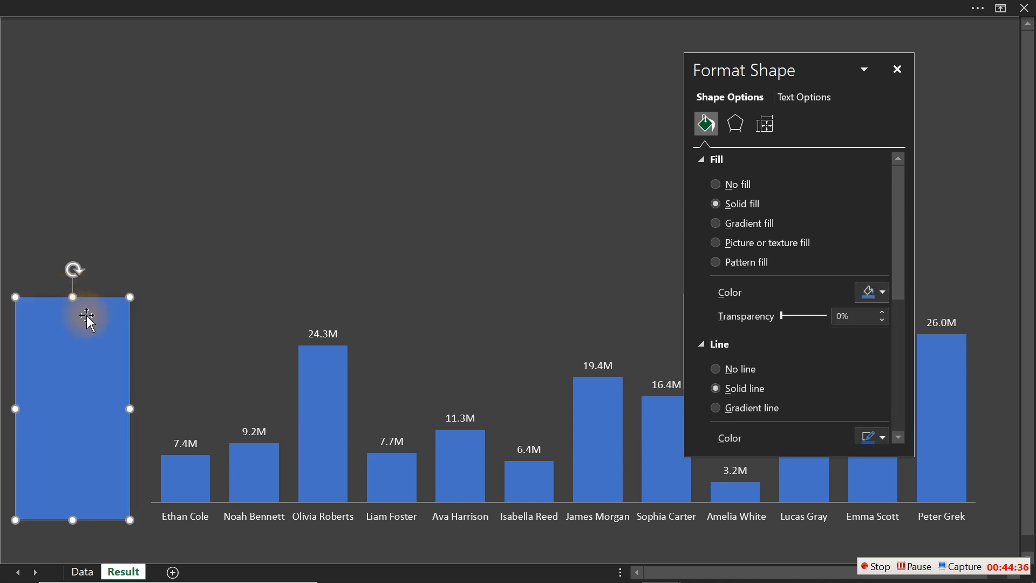
pyautogui.moveTo(129, 408); pyautogui.dragTo(117, 409)
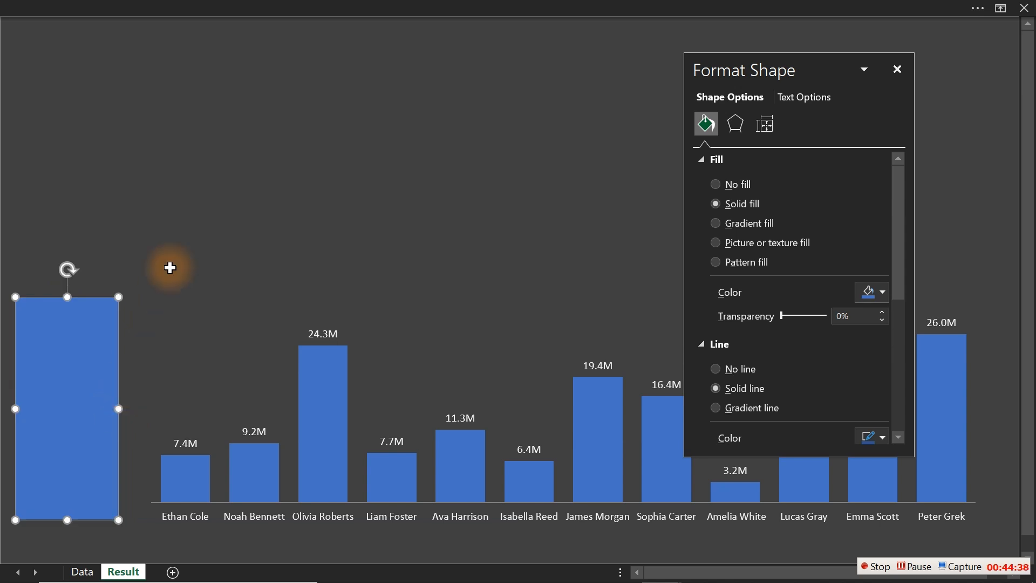
pyautogui.click(181, 230)
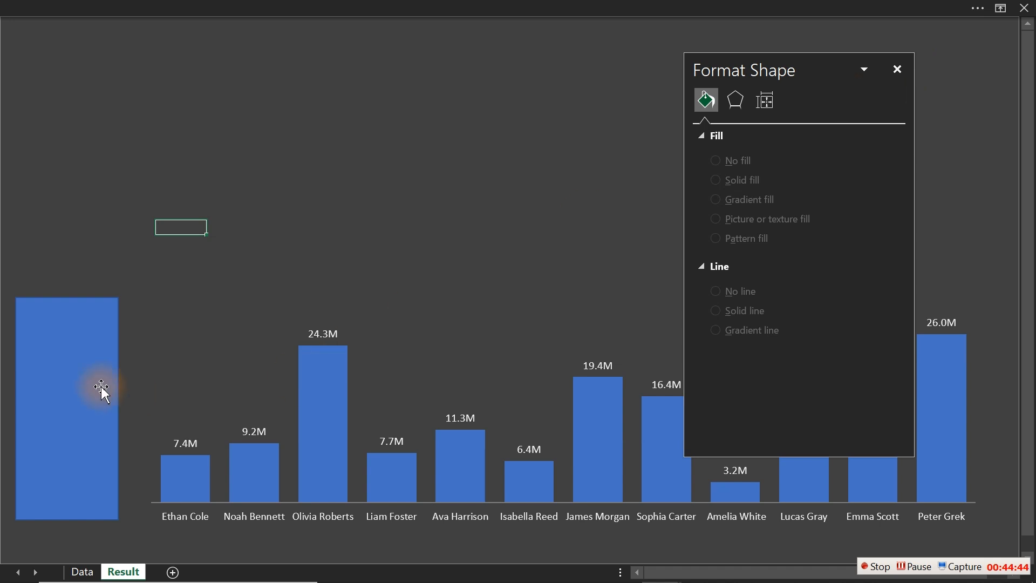
pyautogui.click(81, 377)
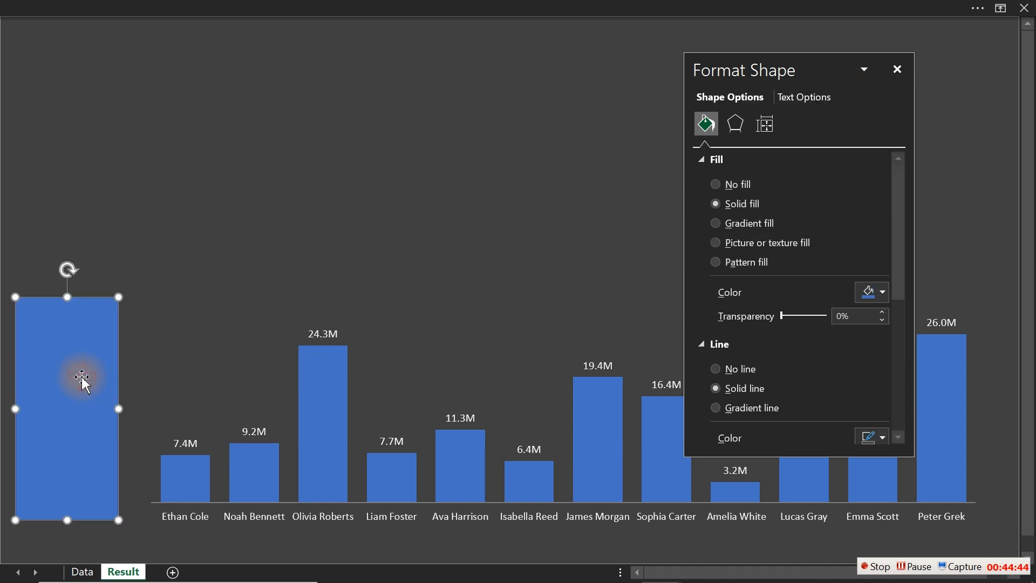
# - Remove the outline of the rectangle beside the chart and fill it with a very dark shade of the black theme colour
pyautogui.click(714, 371)
pyautogui.click(872, 292)
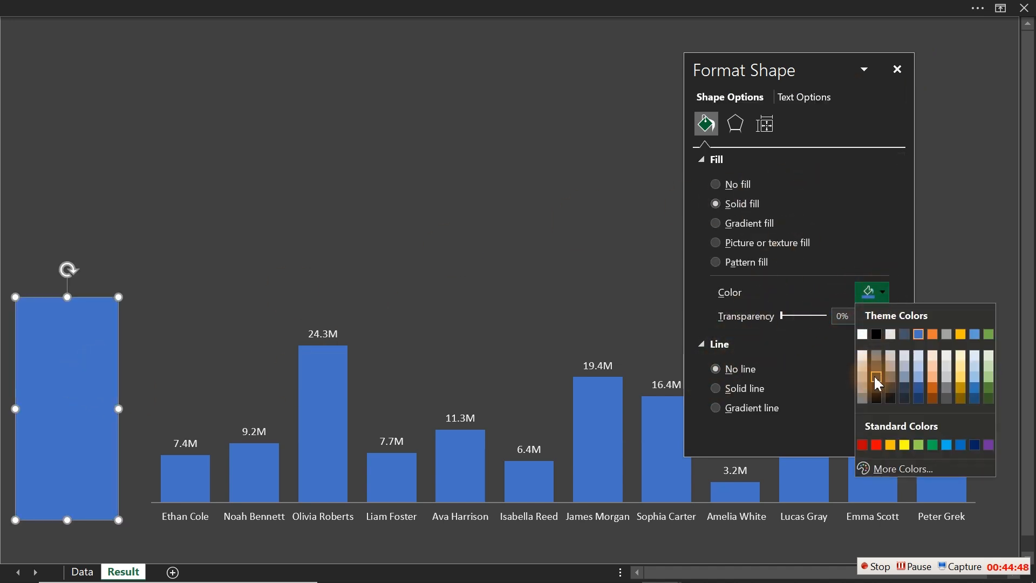
pyautogui.click(875, 386)
pyautogui.click(335, 231)
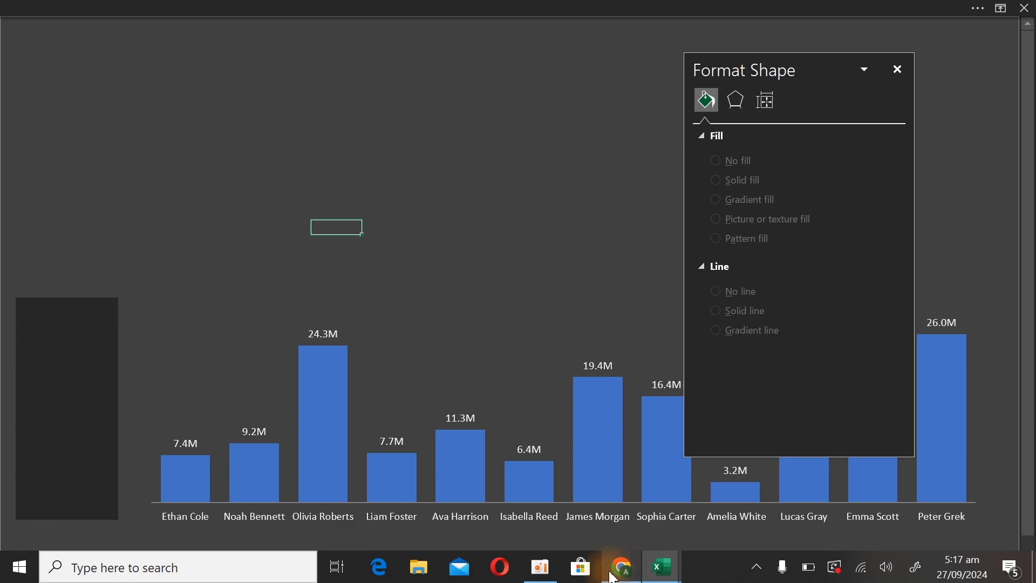
# - Switch to Adobe Color in the browser and search the Explore themes for "black, gray", refining it to "black, gray, red"
pyautogui.click(621, 568)
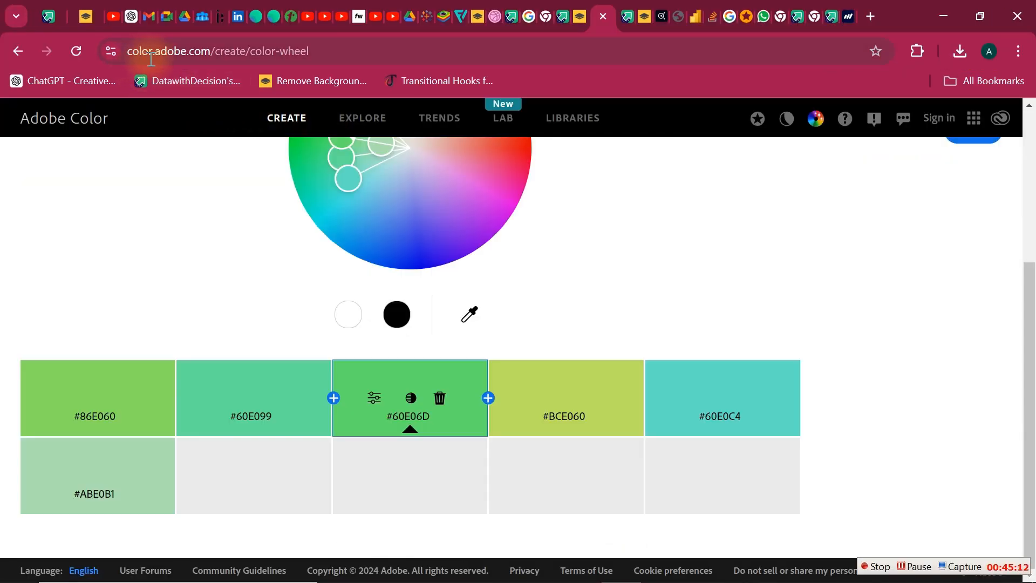
pyautogui.click(367, 121)
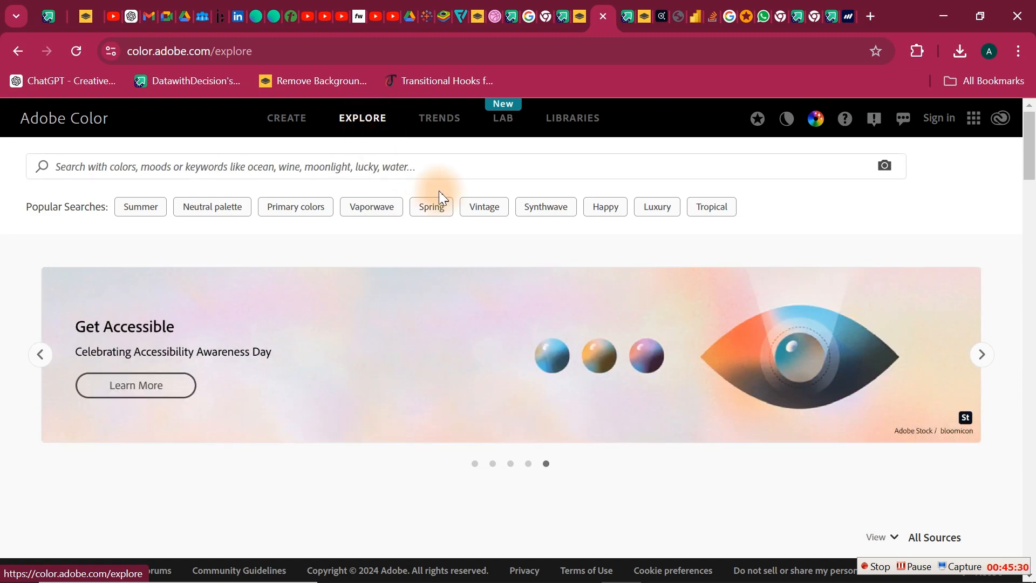
pyautogui.click(207, 168)
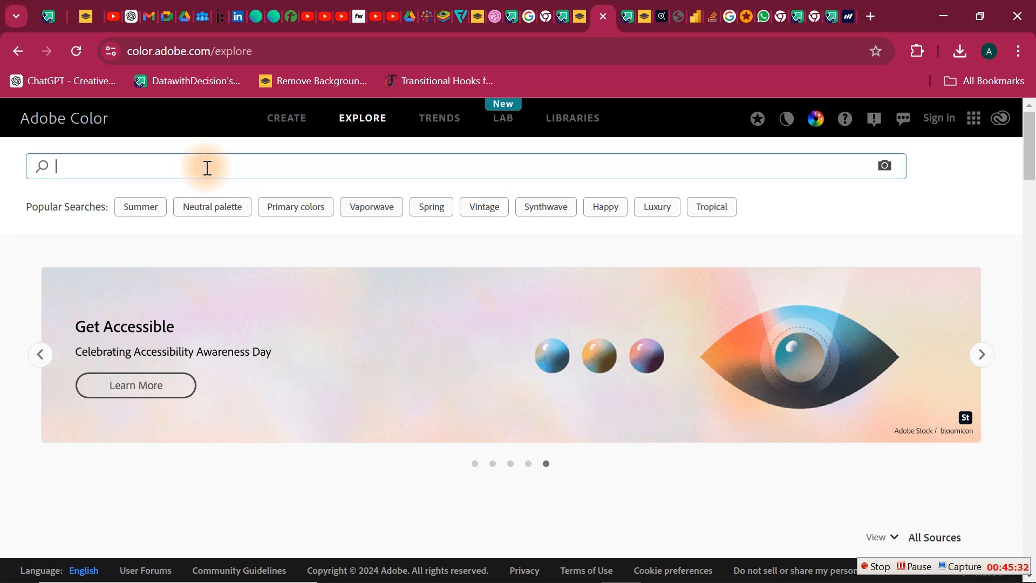
pyautogui.write('black')
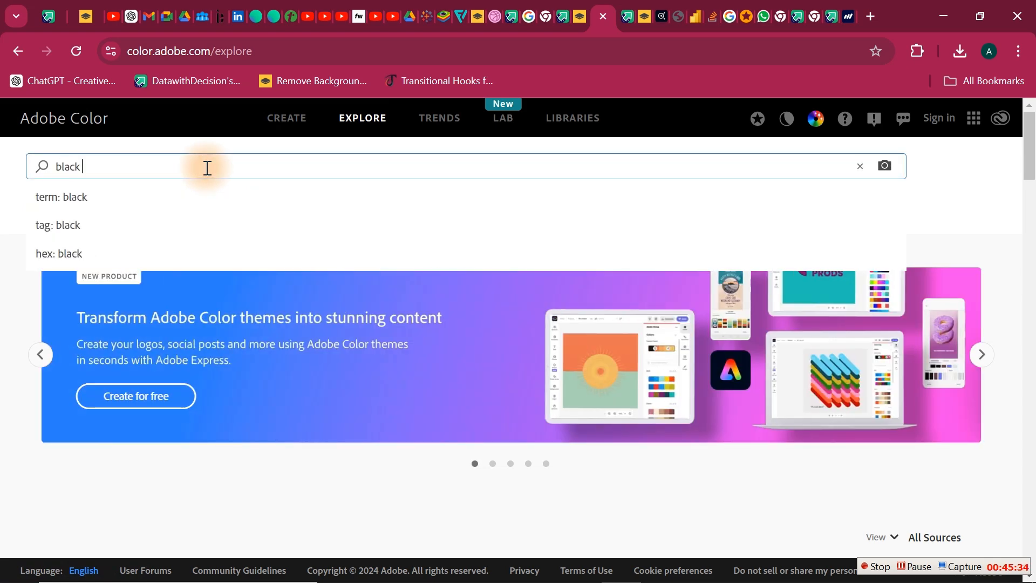
pyautogui.write(', gray')
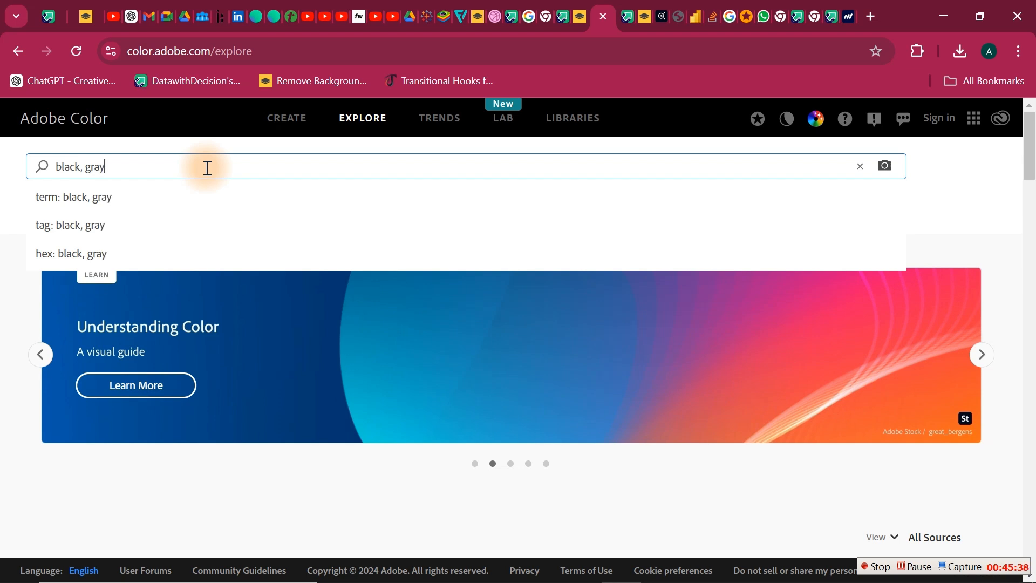
pyautogui.press('Return')
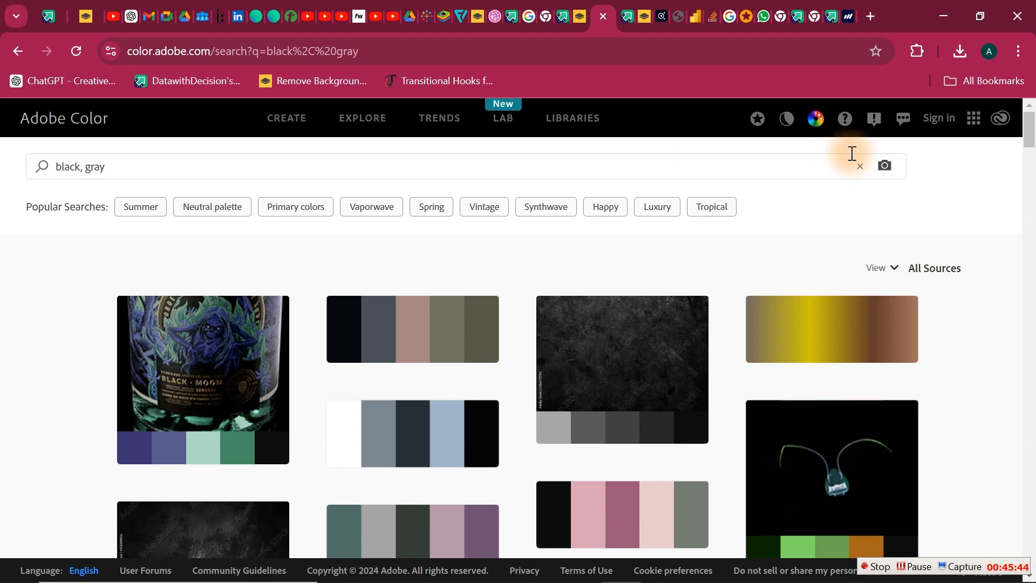
pyautogui.moveTo(1033, 143); pyautogui.dragTo(1032, 348)
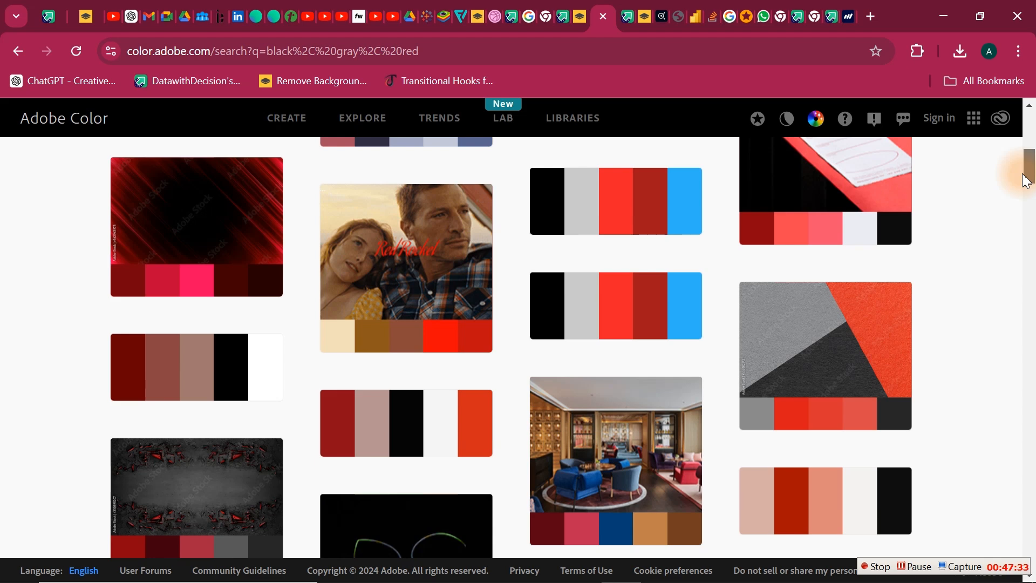
# - Open the black, grey, red and blue theme, copy its grey #C9C9C9 hex code, and return to the Excel workbook
pyautogui.click(587, 229)
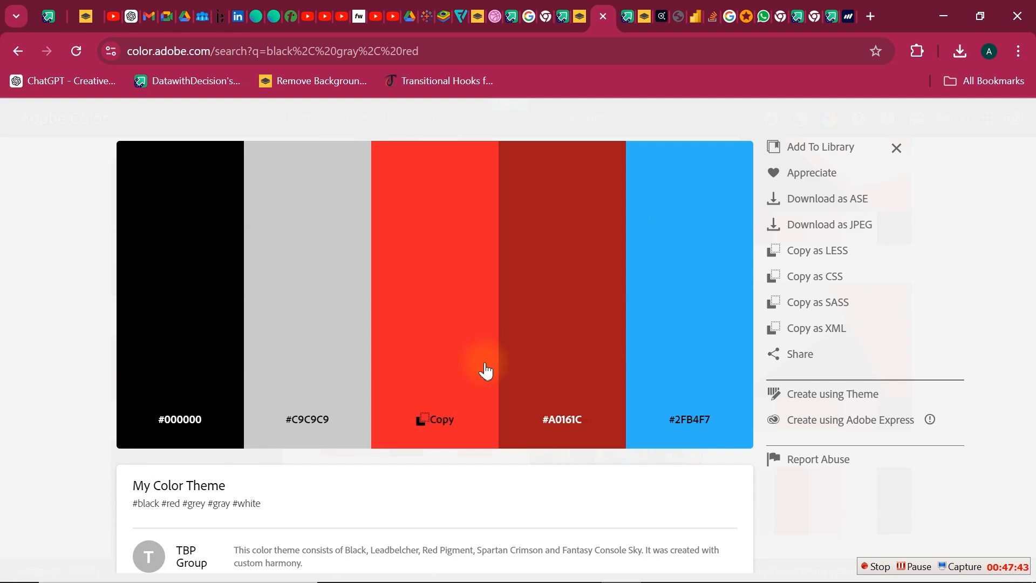
pyautogui.click(310, 426)
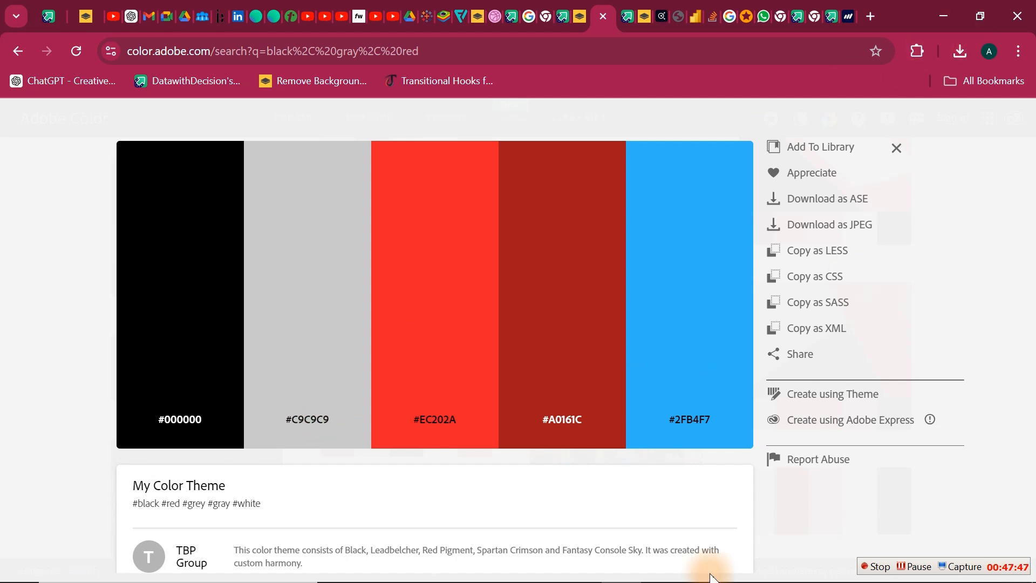
pyautogui.moveTo(668, 580)
pyautogui.click(944, 16)
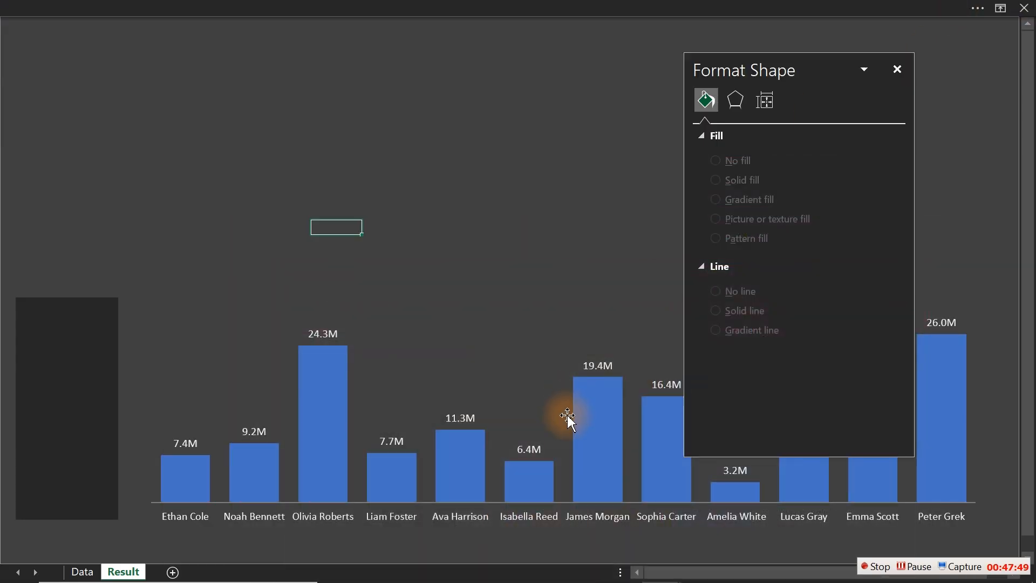
# - Fill the chart's revenue columns with the copied custom colour #C9C9C9
pyautogui.click(609, 438)
pyautogui.click(707, 125)
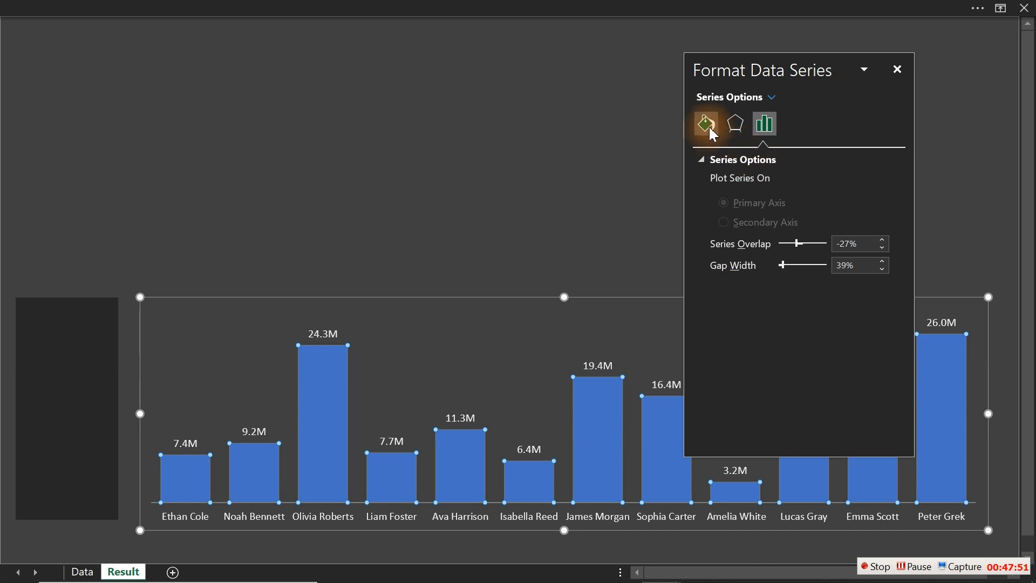
pyautogui.click(871, 354)
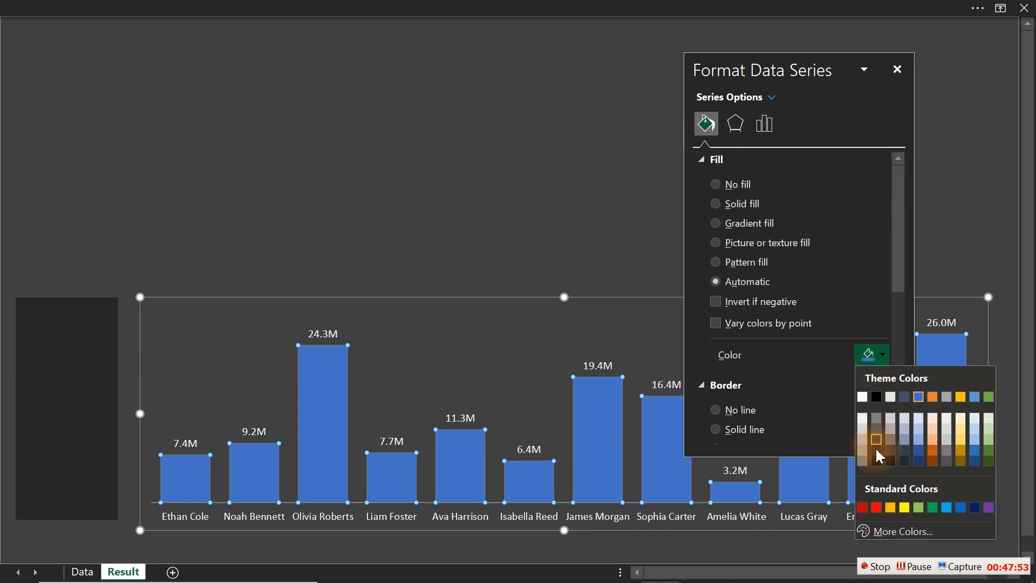
pyautogui.click(904, 530)
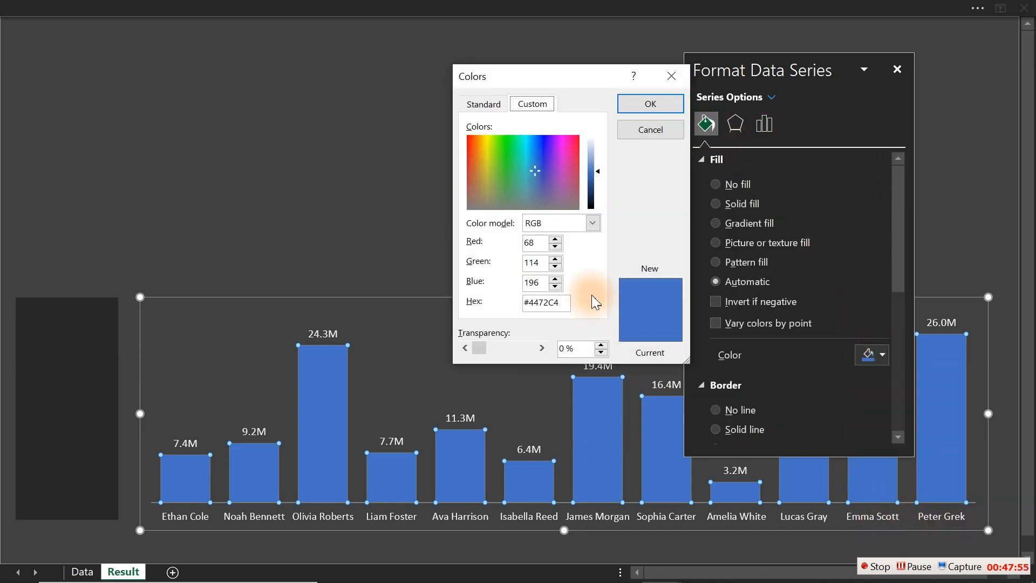
pyautogui.moveTo(560, 301); pyautogui.dragTo(508, 301)
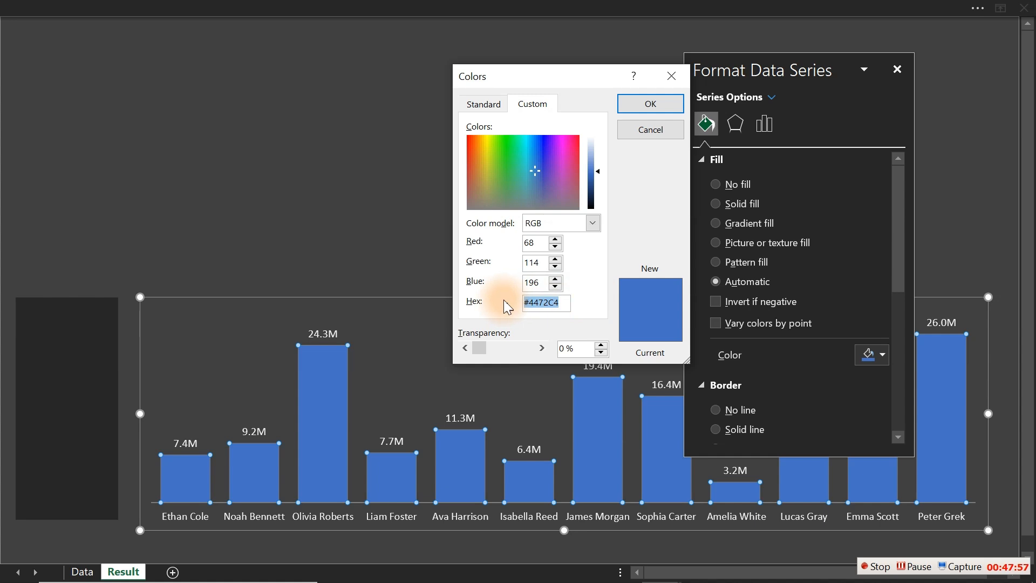
pyautogui.hotkey('ctrl', 'v')
pyautogui.click(647, 103)
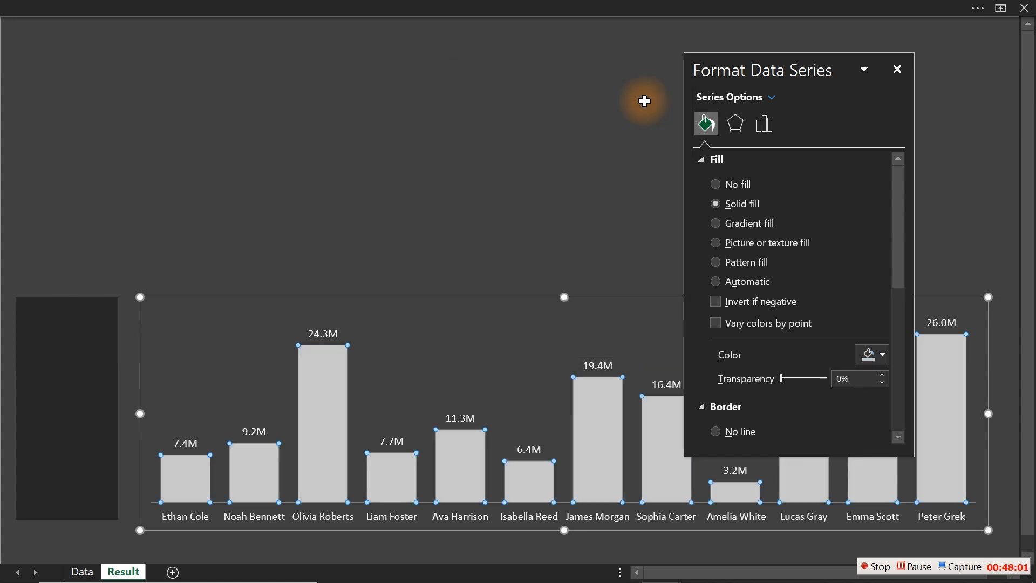
pyautogui.click(644, 101)
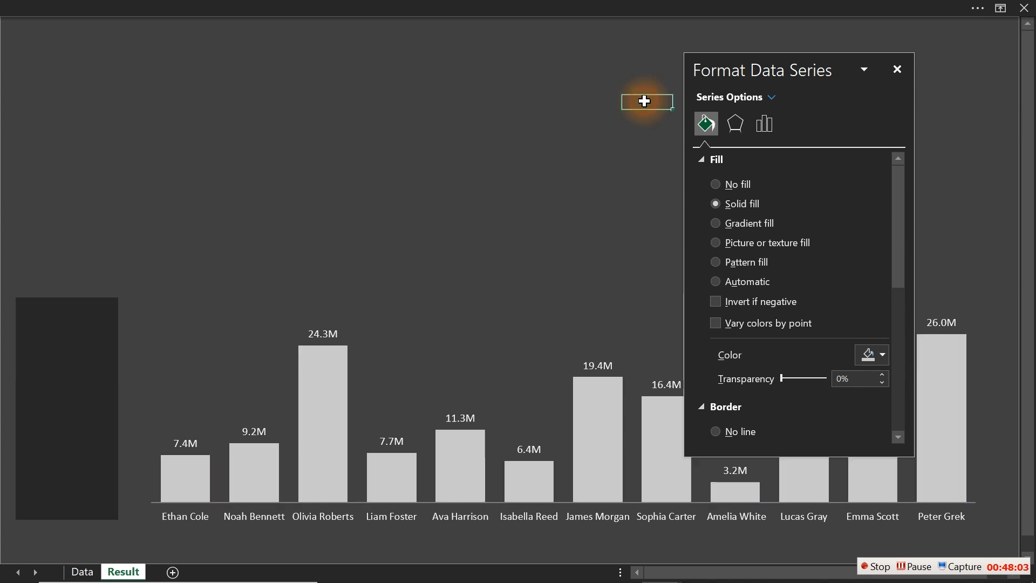
# - Darken the revenue columns' custom fill colour to #BCBCBC
pyautogui.click(609, 401)
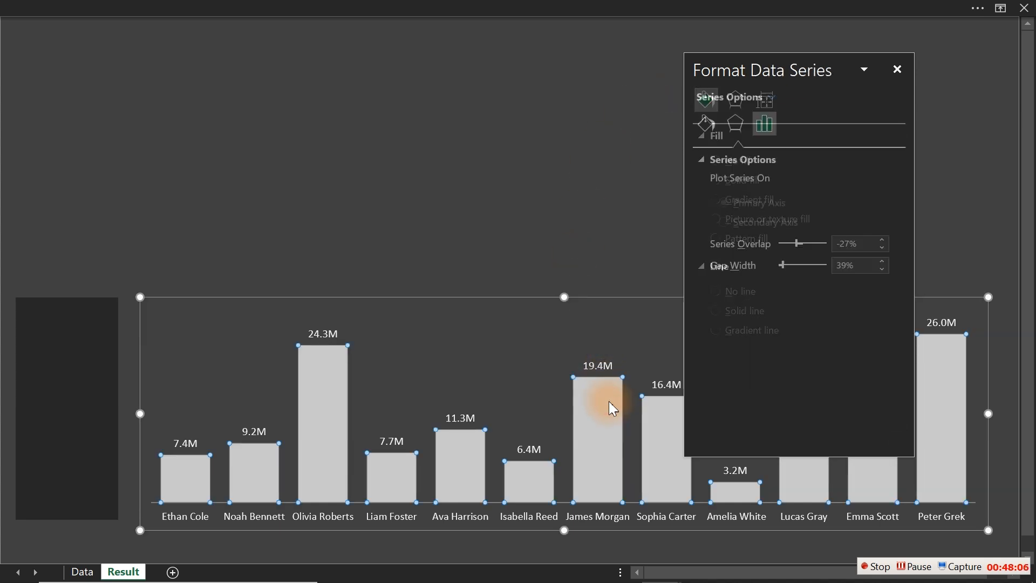
pyautogui.click(718, 131)
pyautogui.click(882, 358)
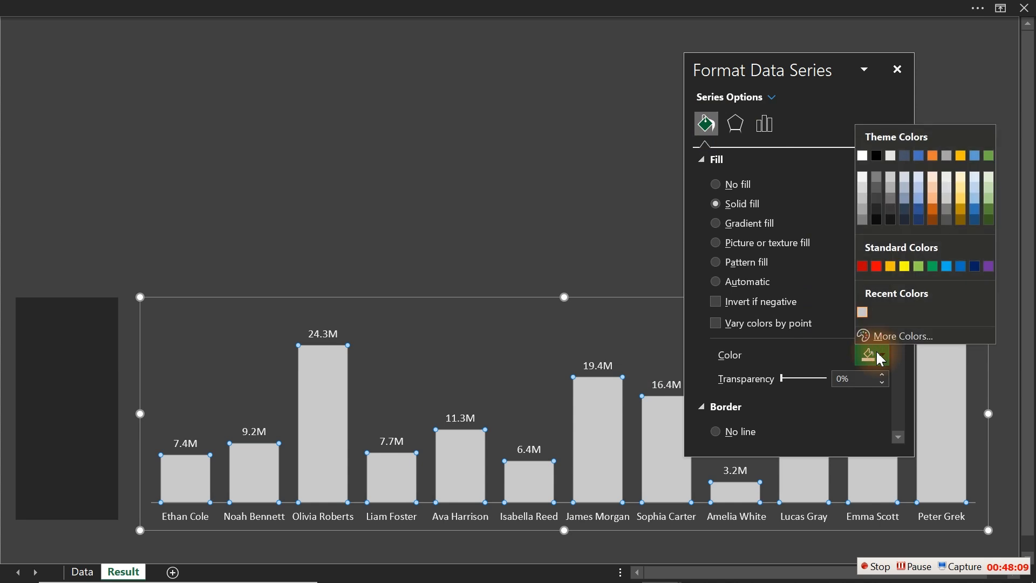
pyautogui.click(886, 336)
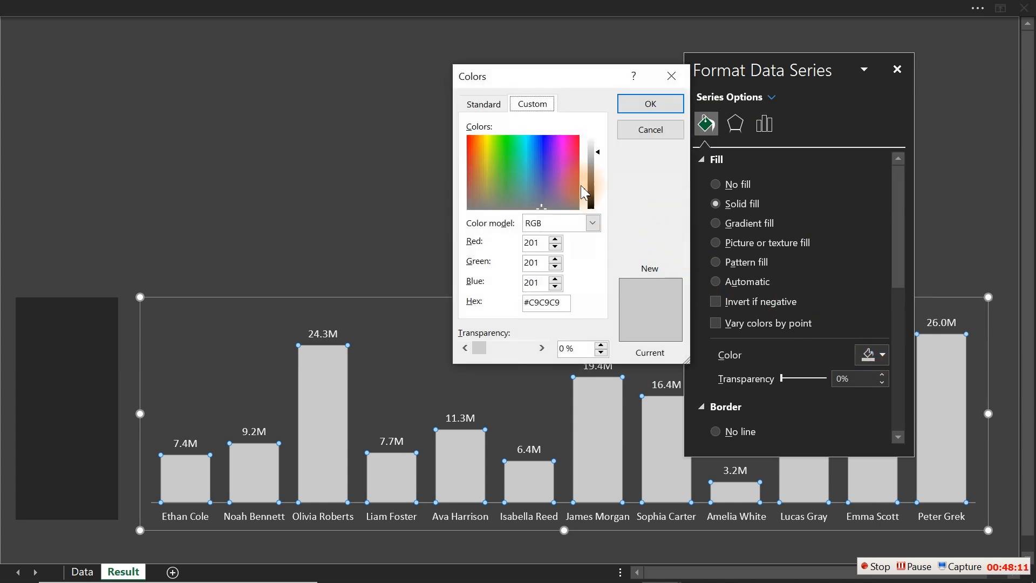
pyautogui.moveTo(599, 153); pyautogui.dragTo(600, 157)
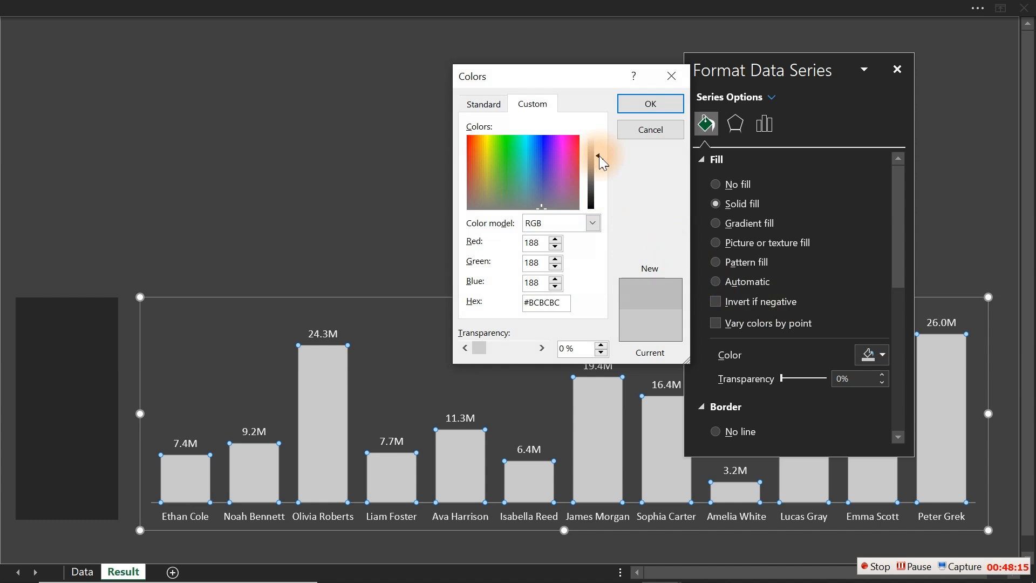
pyautogui.click(640, 108)
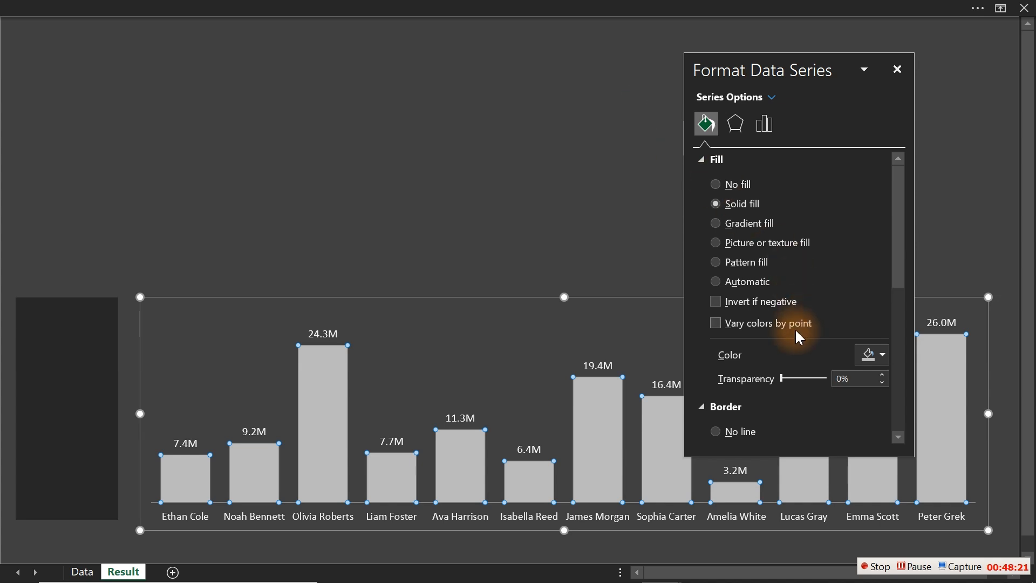
# - Set the revenue columns' fill transparency to 50% and close the formatting pane
pyautogui.moveTo(783, 374); pyautogui.dragTo(795, 376)
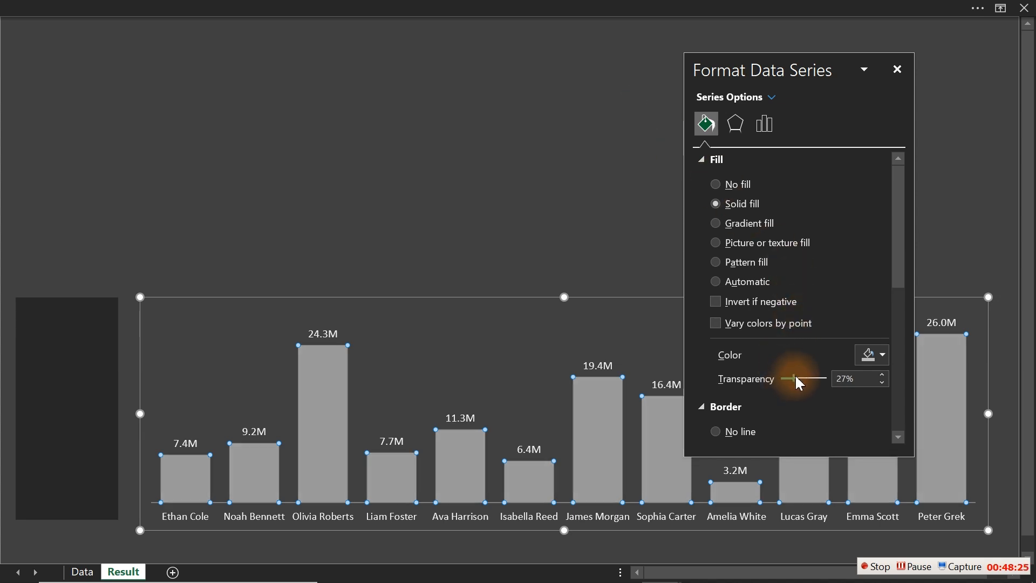
pyautogui.moveTo(796, 377); pyautogui.dragTo(806, 377)
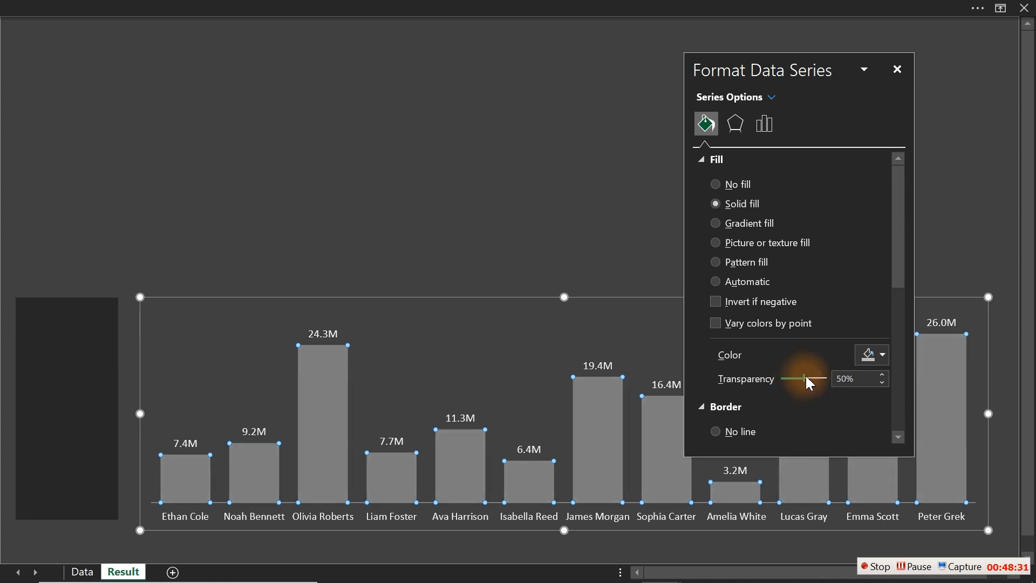
pyautogui.click(528, 223)
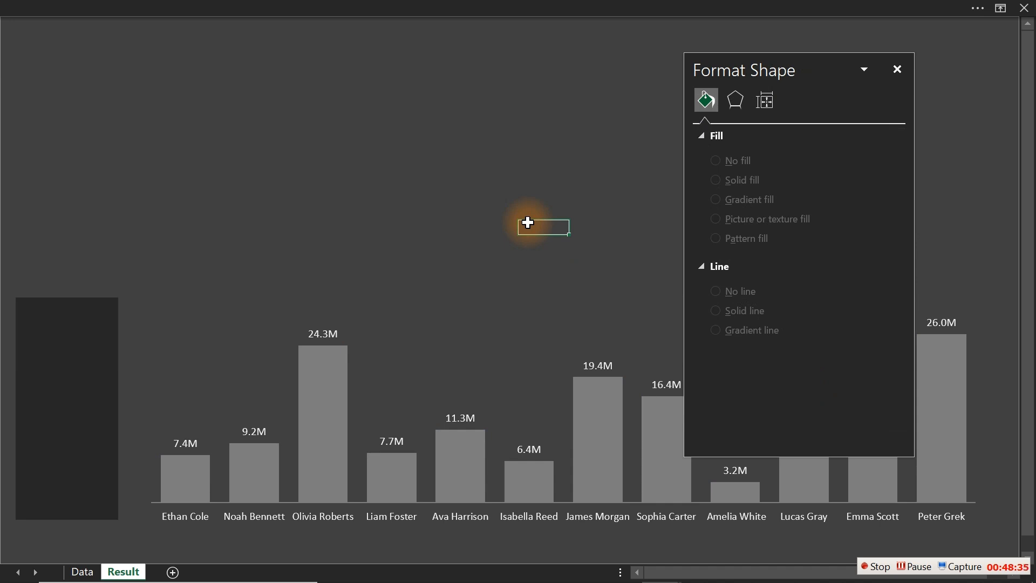
pyautogui.click(898, 69)
pyautogui.moveTo(527, 220); pyautogui.dragTo(527, 267)
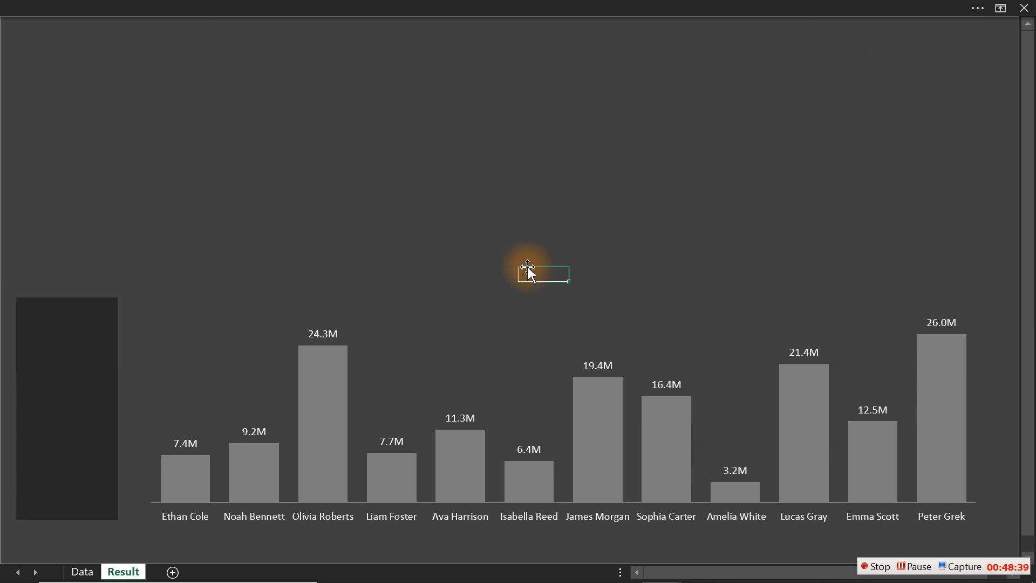
# - Set the Top/Bottom selector on the Data sheet to Top and return to the Result sheet
pyautogui.click(82, 571)
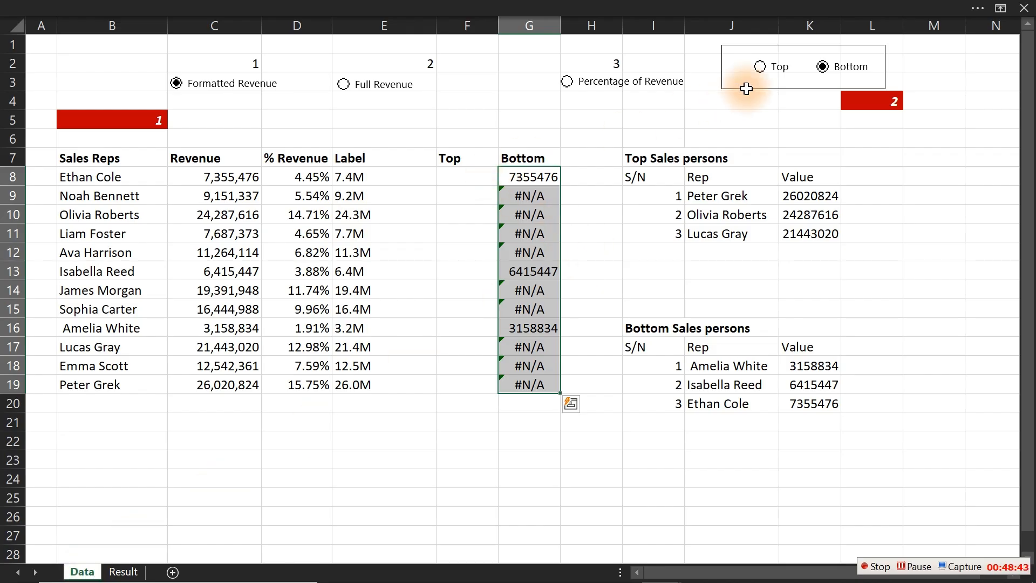
pyautogui.click(759, 68)
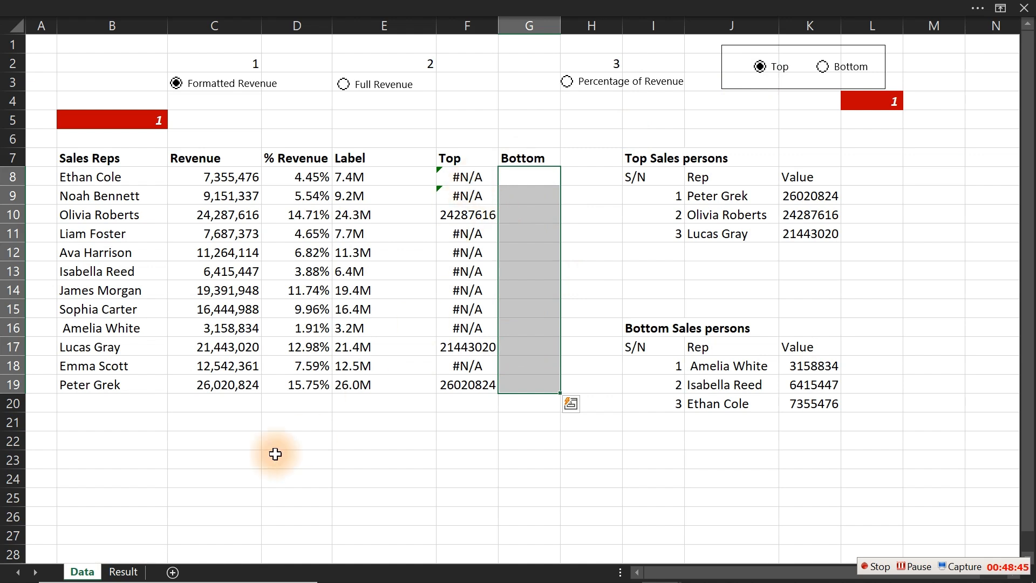
pyautogui.click(127, 572)
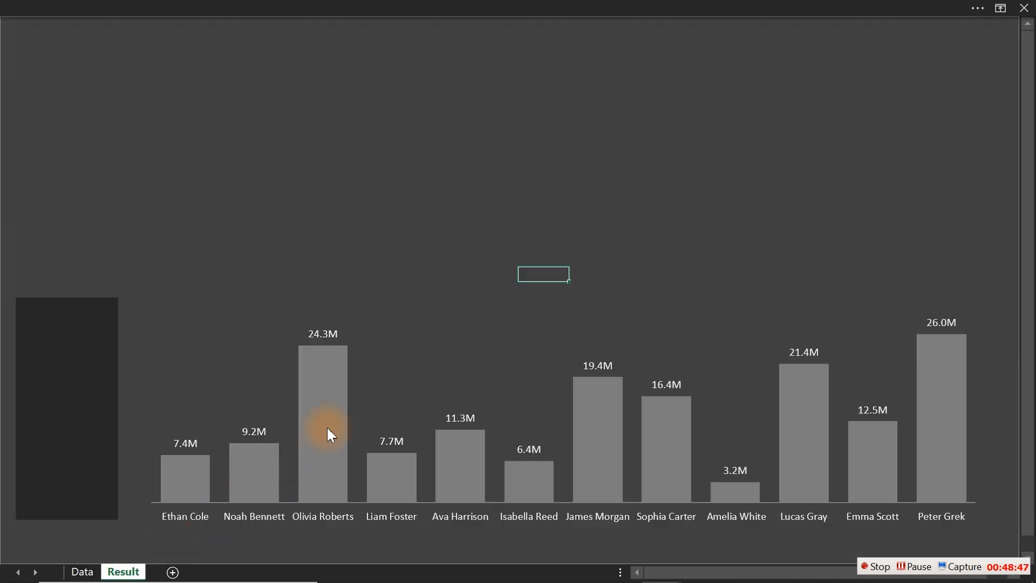
# - Add a new series to the chart's data source, named from the Top header in cell F7 of the Data sheet
pyautogui.rightClick(327, 428)
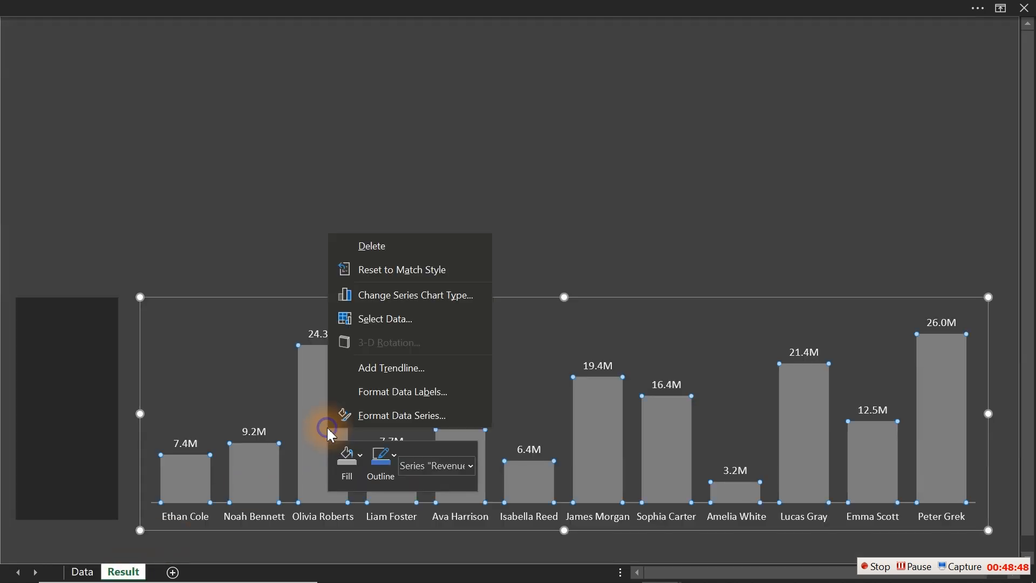
pyautogui.click(390, 323)
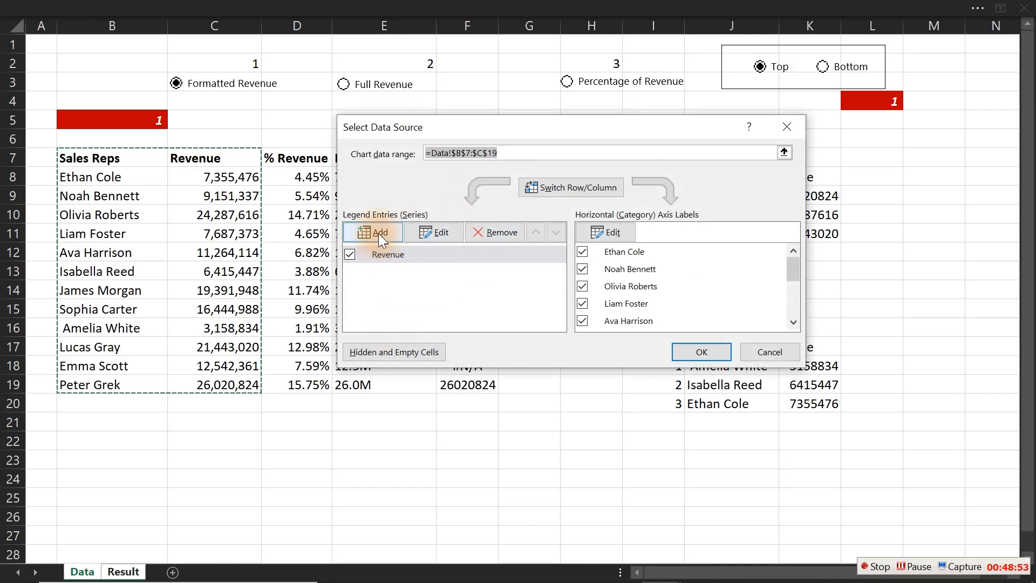
pyautogui.click(377, 234)
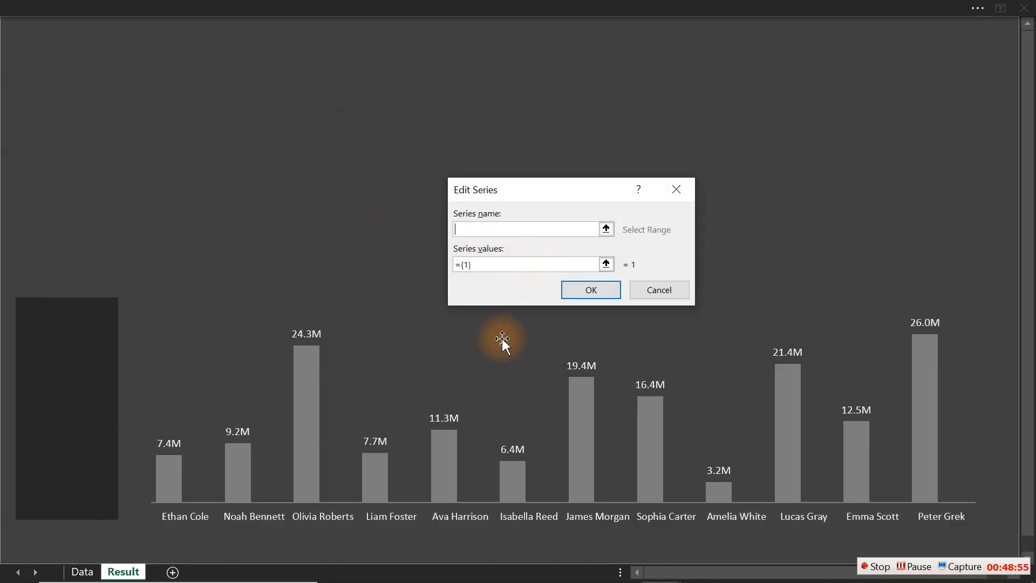
pyautogui.click(85, 574)
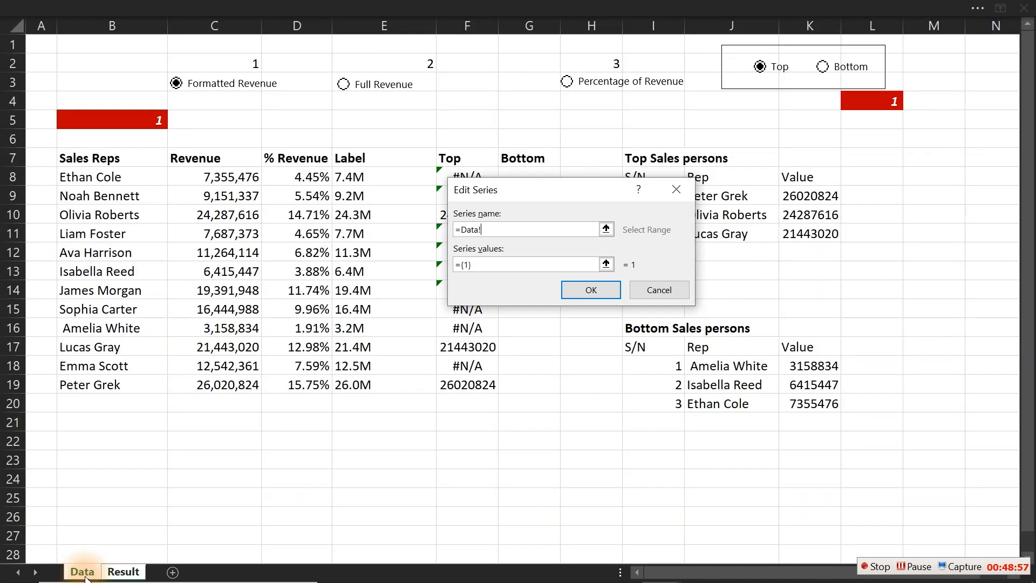
pyautogui.moveTo(561, 200); pyautogui.dragTo(767, 171)
pyautogui.moveTo(683, 199); pyautogui.dragTo(639, 199)
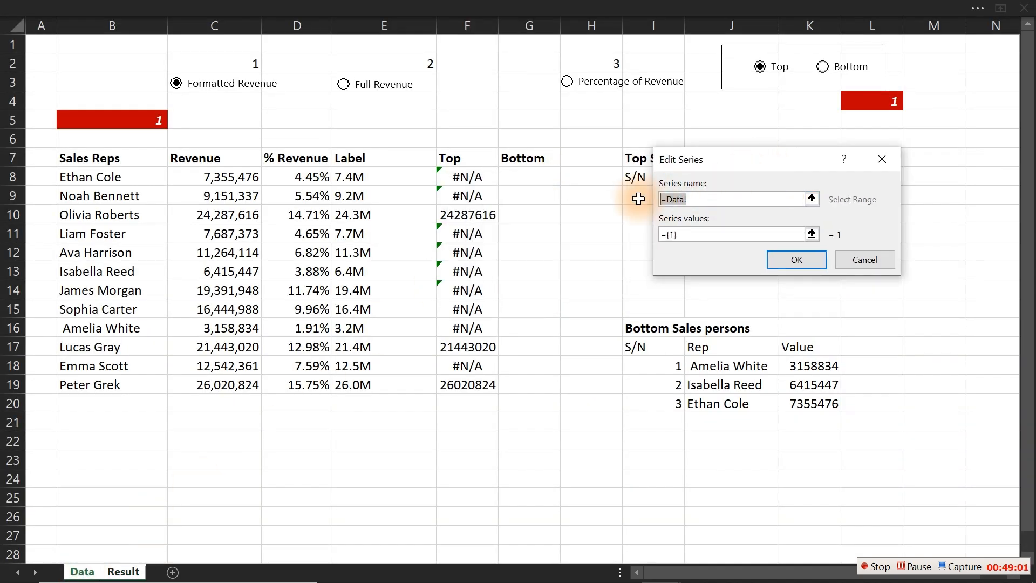
pyautogui.press('BackSpace')
pyautogui.click(461, 160)
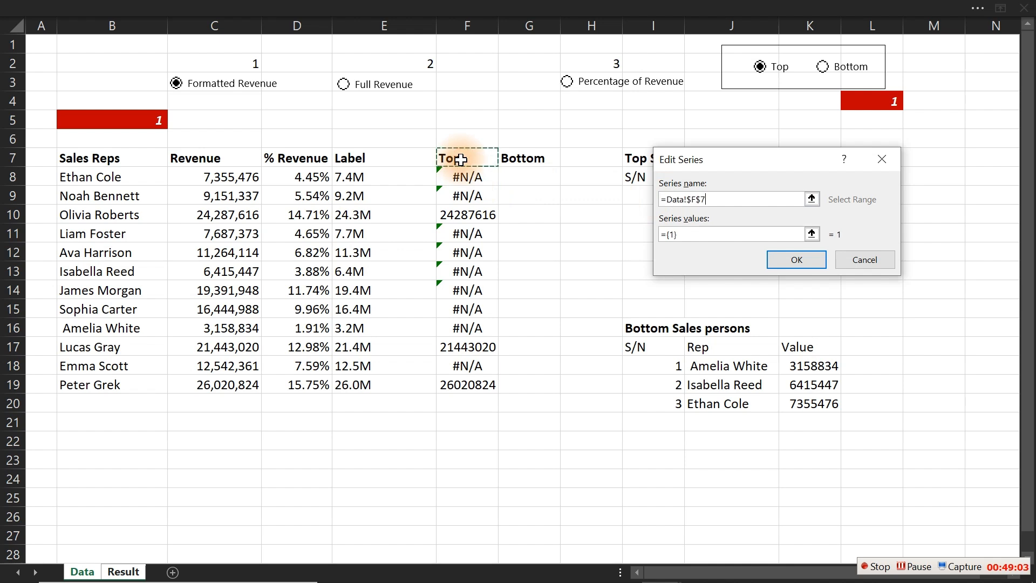
# - Set the Top series' values to Data!$F$8:$F$19 and apply the data source changes
pyautogui.moveTo(679, 234); pyautogui.dragTo(644, 242)
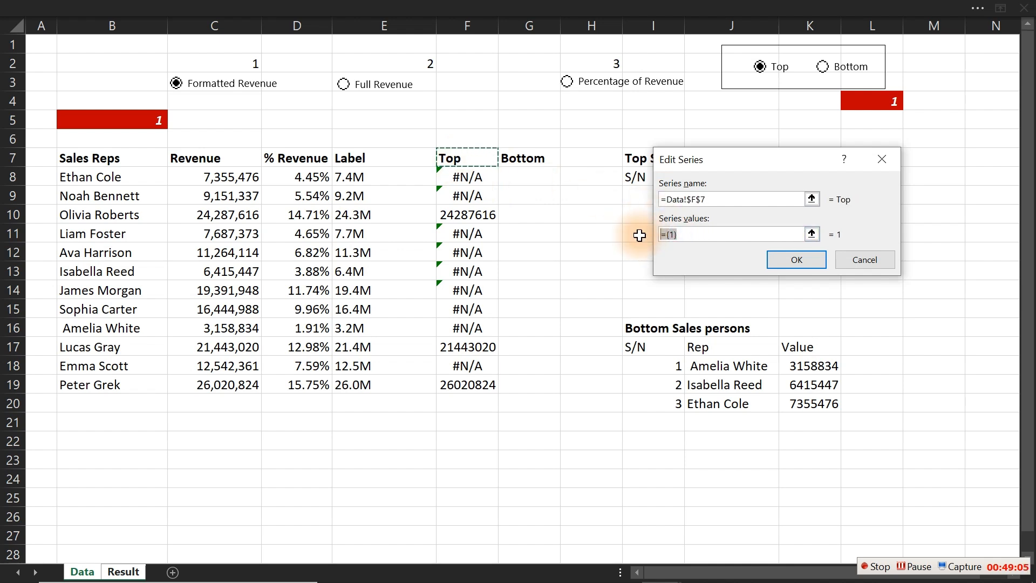
pyautogui.press('BackSpace')
pyautogui.moveTo(478, 176); pyautogui.dragTo(464, 376)
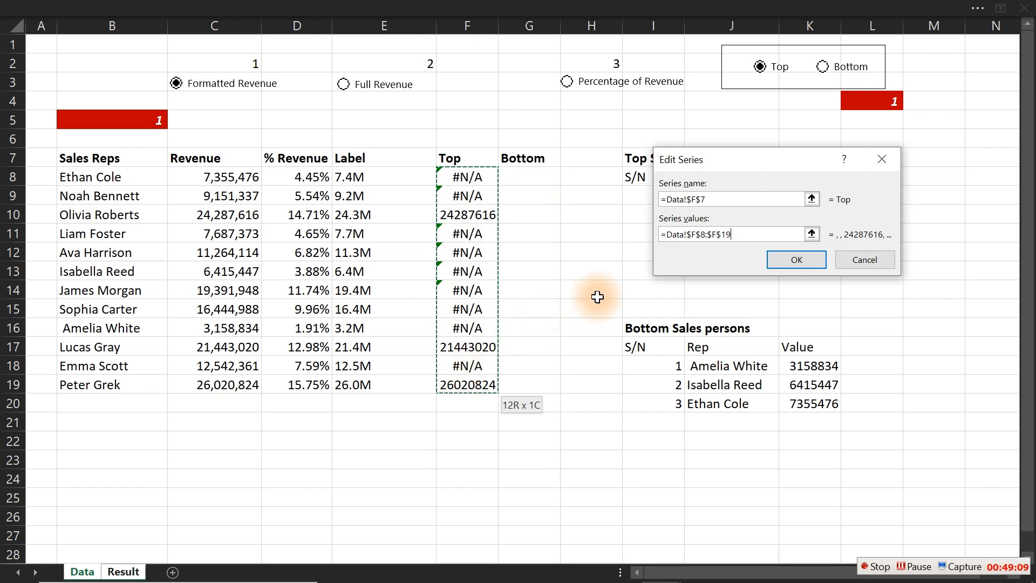
pyautogui.click(796, 259)
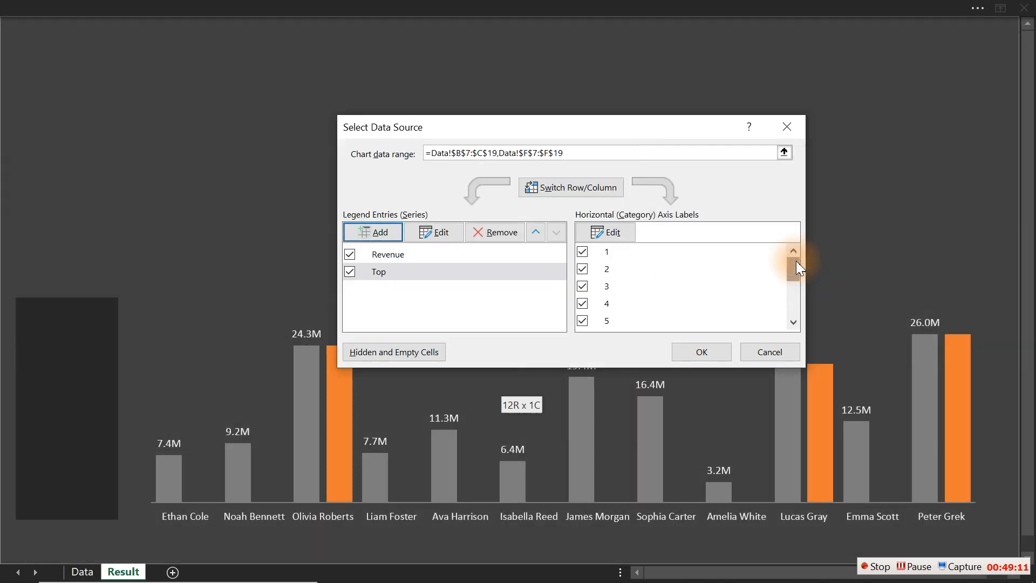
pyautogui.click(702, 352)
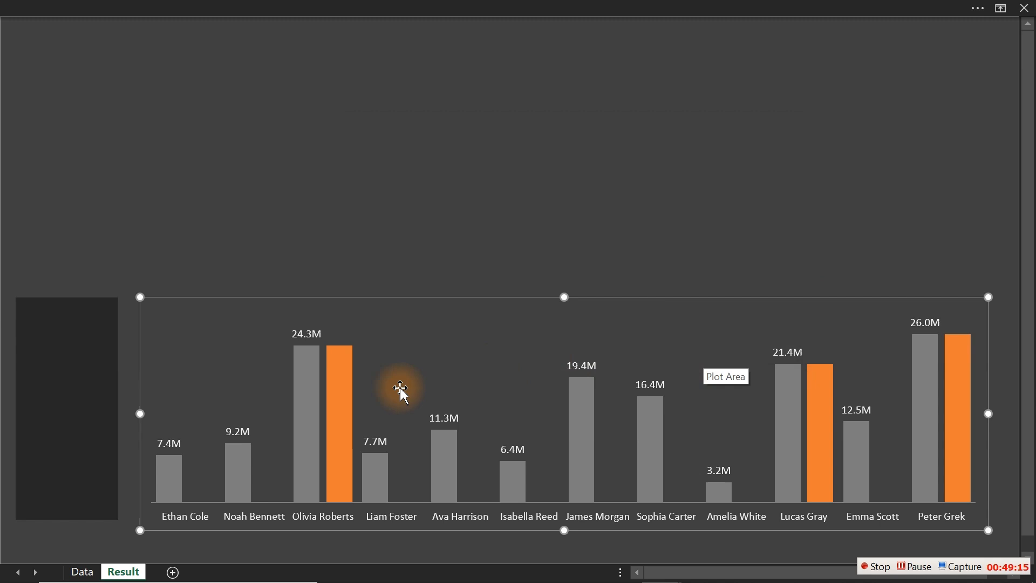
# - Set the overlap of the chart's Top series to 100%
pyautogui.click(344, 391)
pyautogui.doubleClick(344, 390)
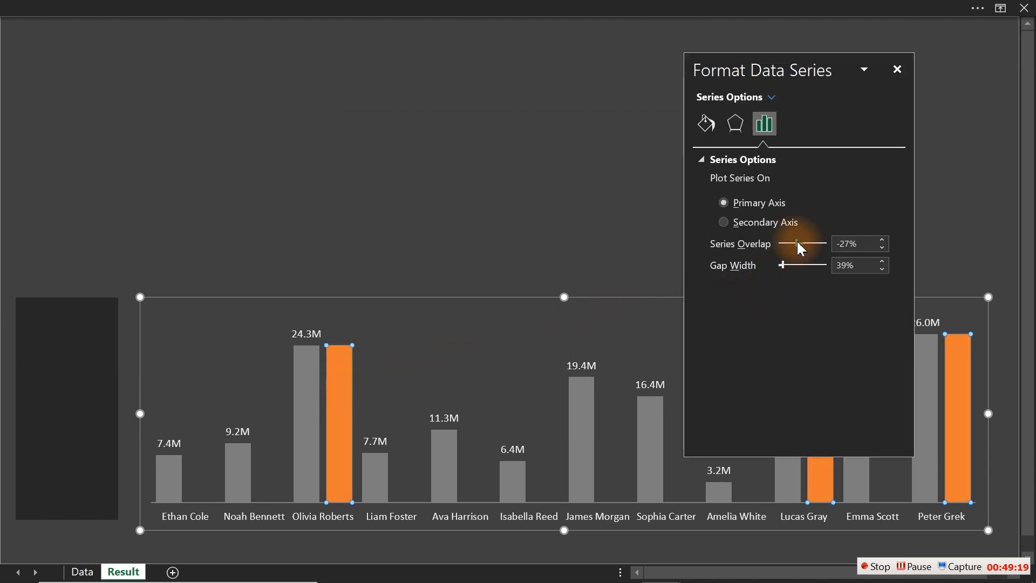
pyautogui.moveTo(799, 244); pyautogui.dragTo(881, 247)
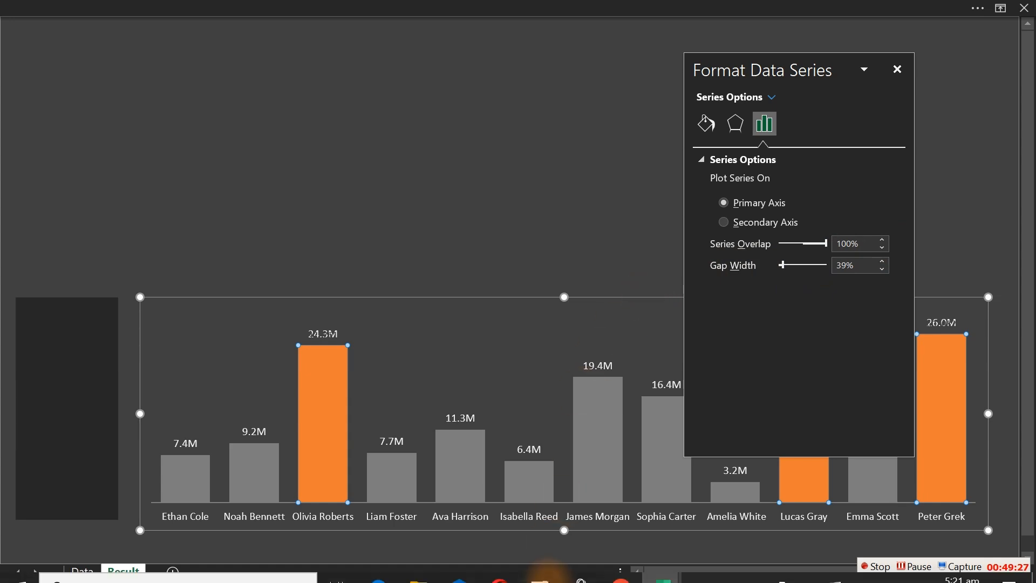
# - Switch to Adobe Color in the browser, copy the blue hex code #2FB4F7, and return to Excel
pyautogui.moveTo(589, 577)
pyautogui.click(622, 567)
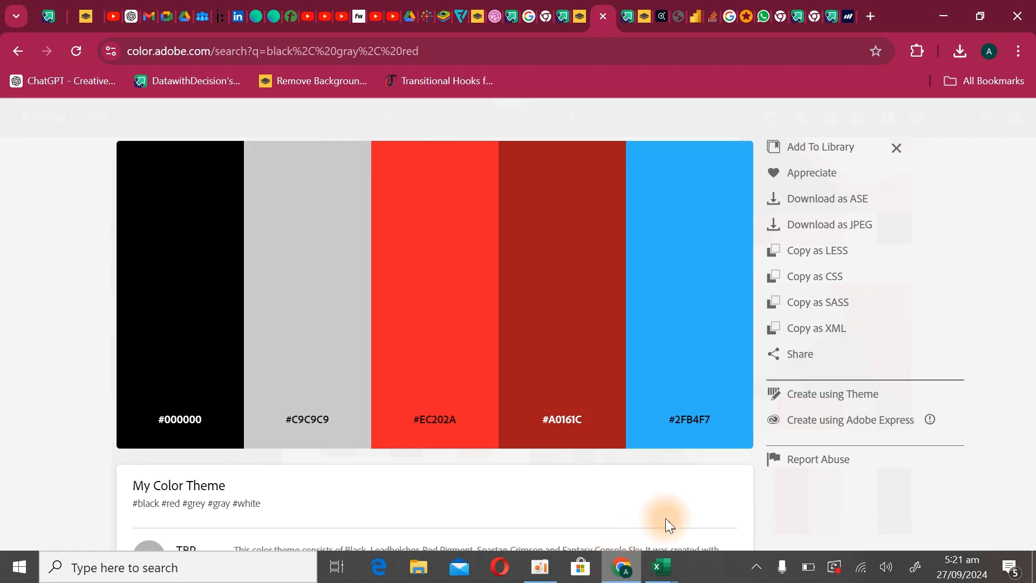
pyautogui.click(693, 427)
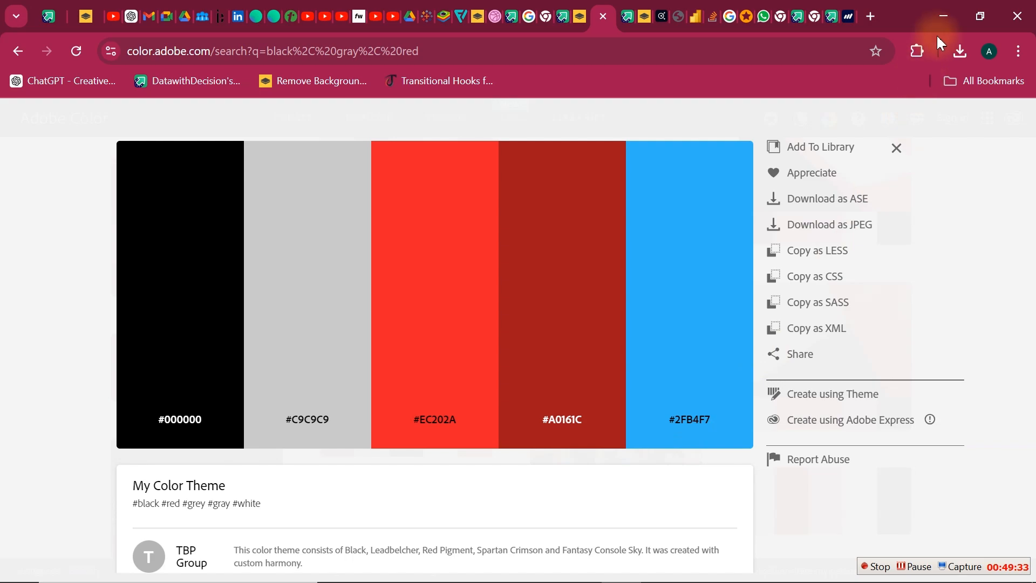
pyautogui.click(943, 17)
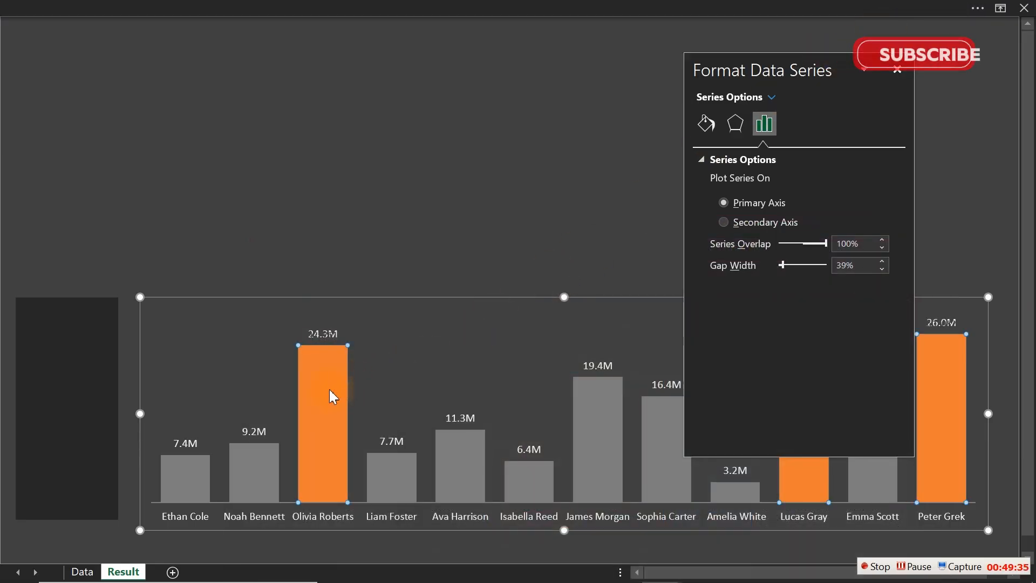
# - Fill the Top series' columns with the copied custom colour #2FB4F7 and deselect the chart
pyautogui.click(706, 125)
pyautogui.click(869, 332)
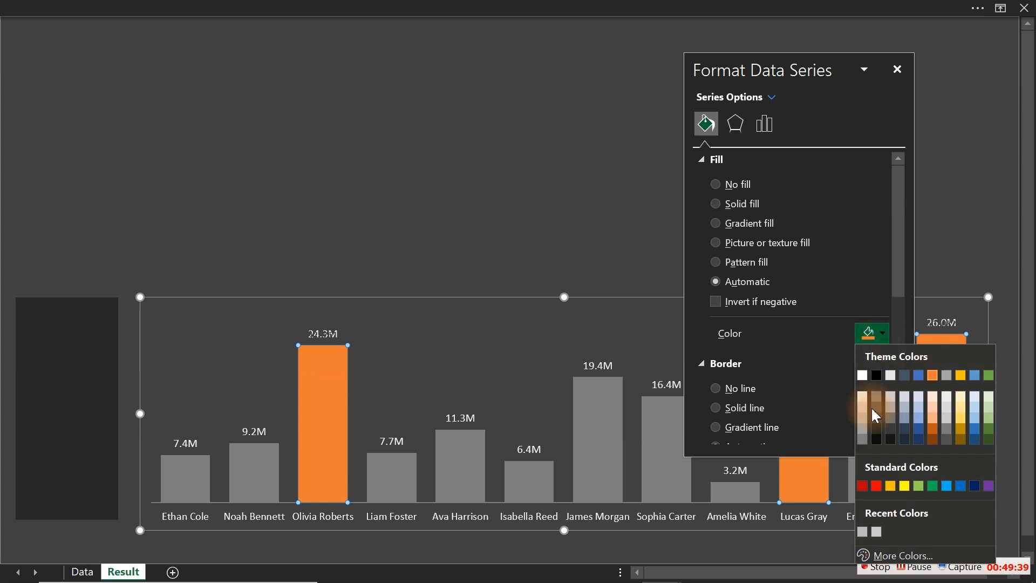
pyautogui.click(883, 556)
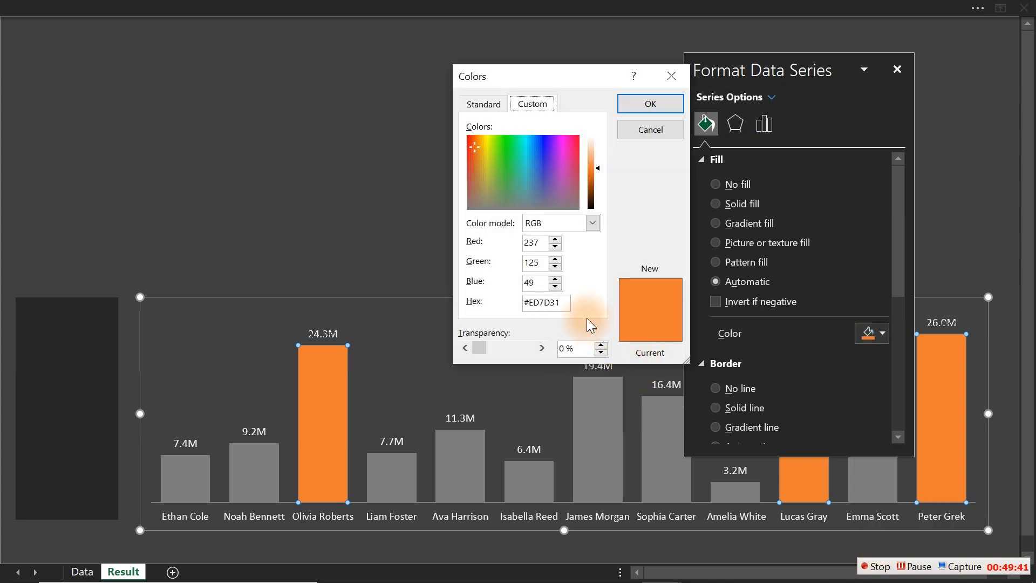
pyautogui.moveTo(560, 301); pyautogui.dragTo(501, 306)
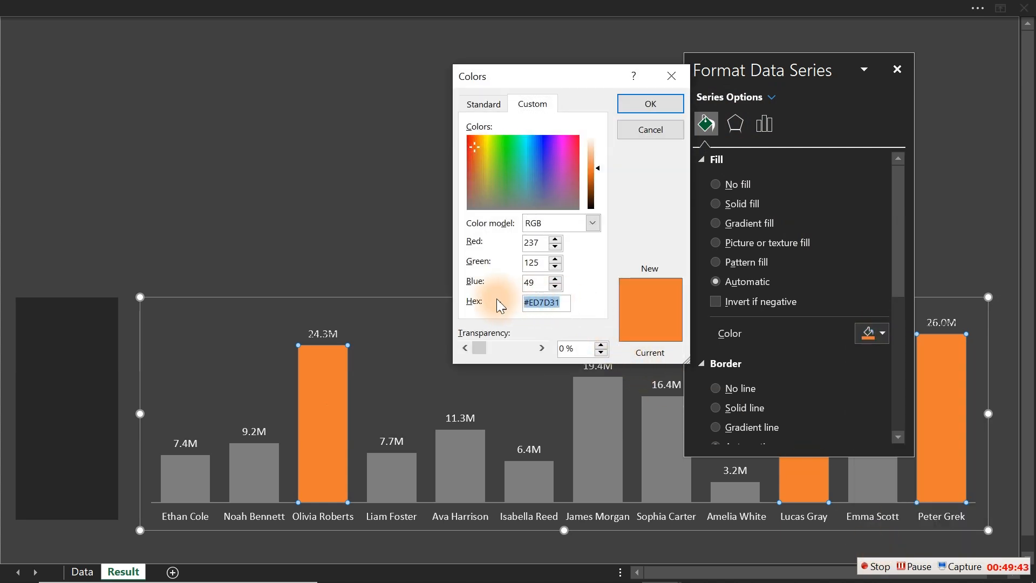
pyautogui.hotkey('ctrl', 'v')
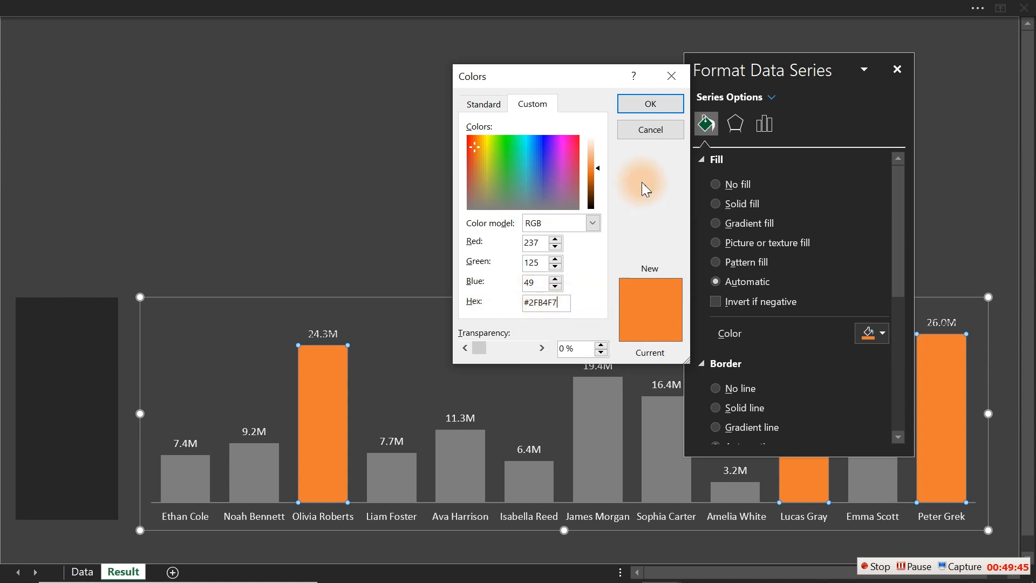
pyautogui.click(649, 104)
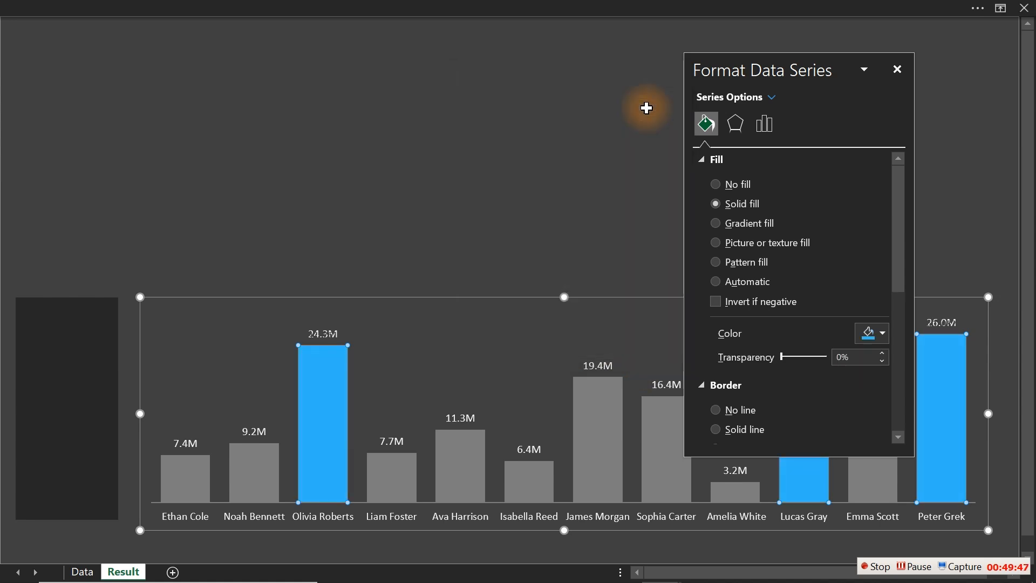
pyautogui.click(646, 108)
# - Set the Top/Bottom selector on the Data sheet to Bottom and return to the Result sheet
pyautogui.click(80, 571)
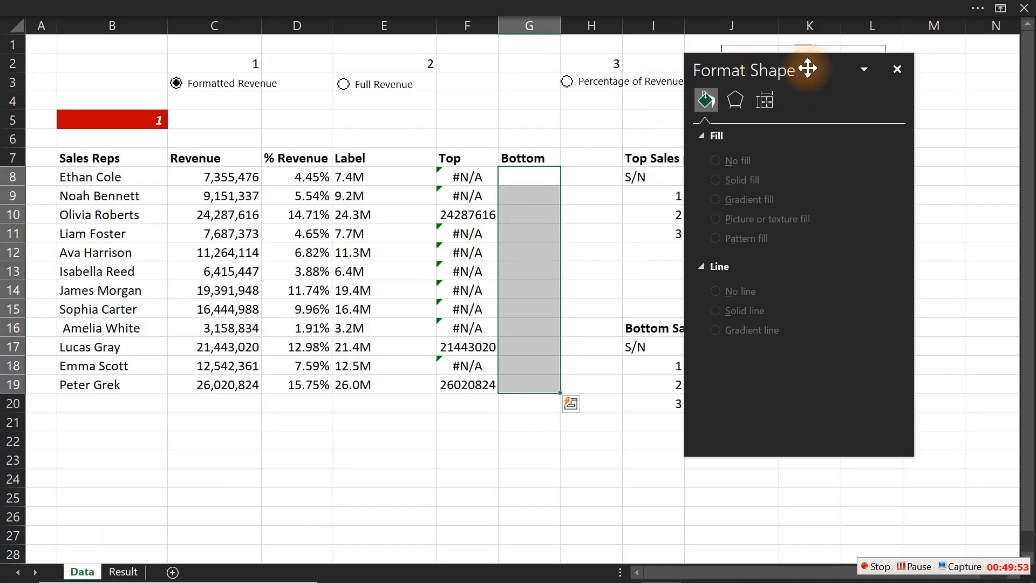
pyautogui.moveTo(810, 63); pyautogui.dragTo(801, 259)
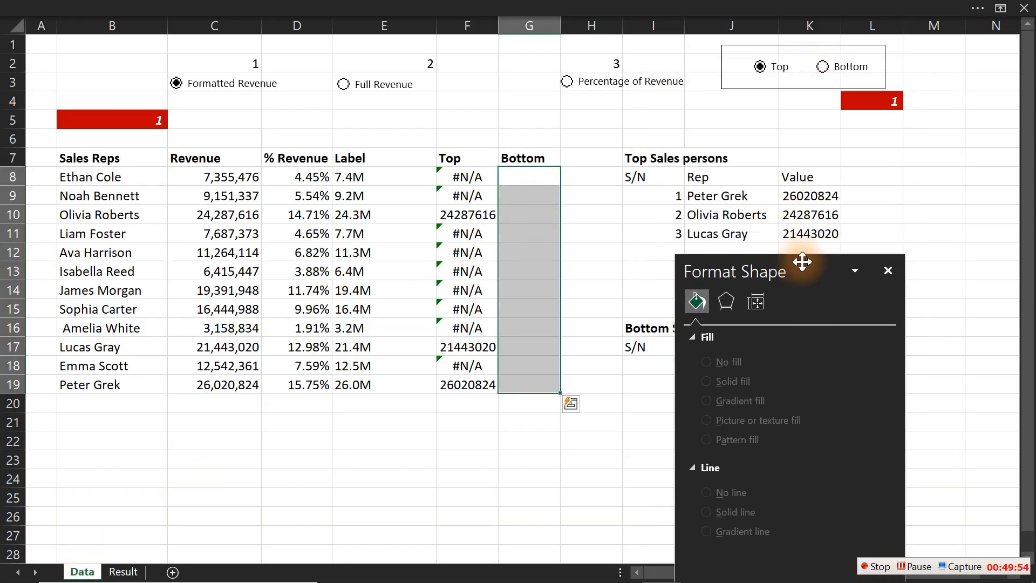
pyautogui.click(822, 67)
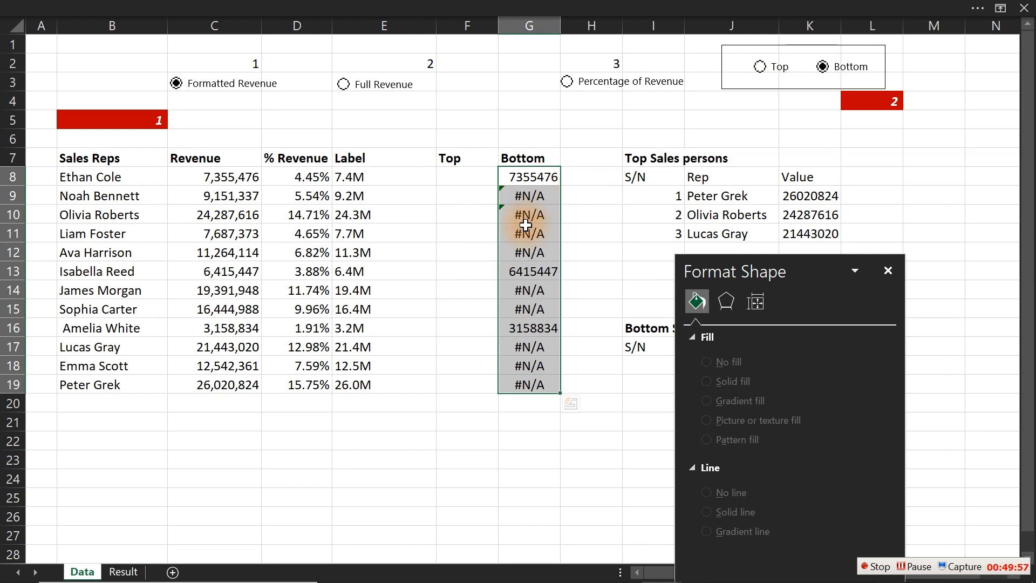
pyautogui.click(123, 572)
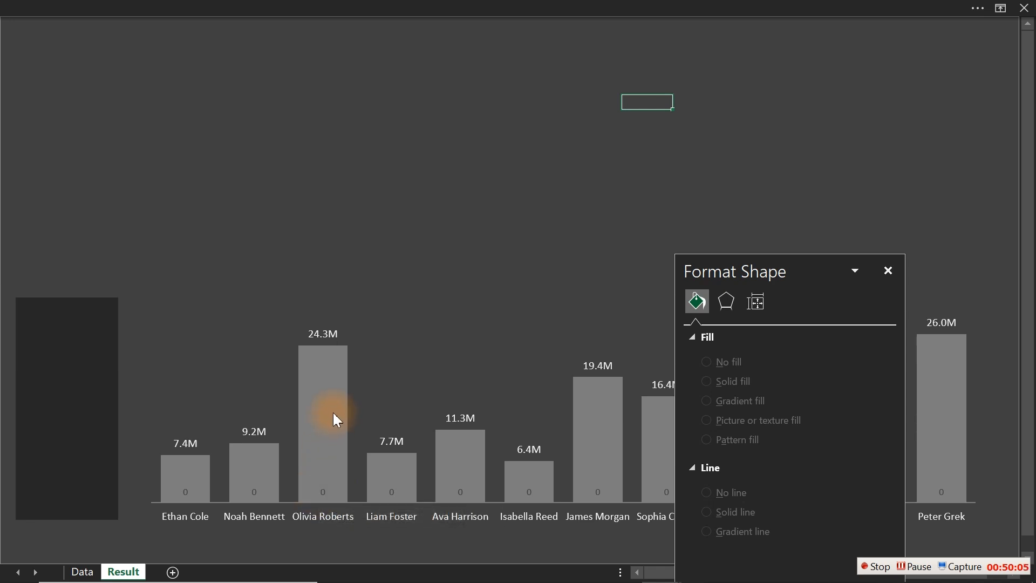
# - Add another series to the chart's data source, named from the Bottom header in cell G7 of the Data sheet
pyautogui.rightClick(443, 457)
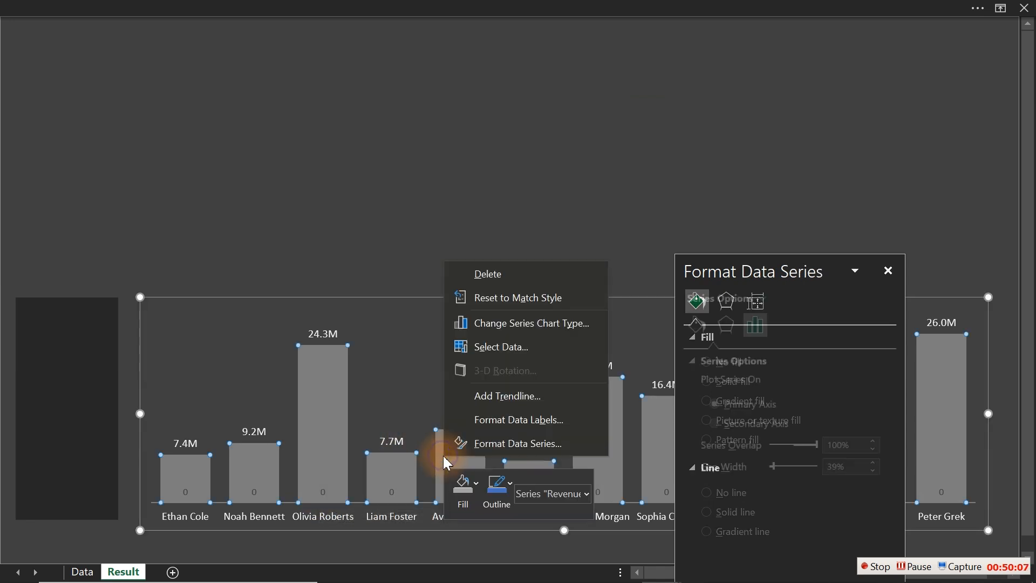
pyautogui.click(509, 348)
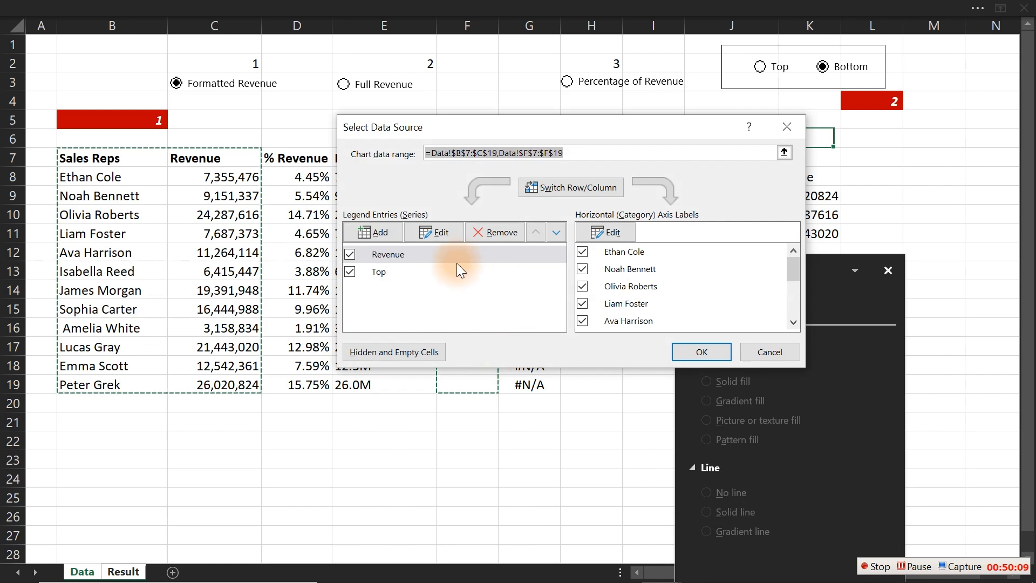
pyautogui.click(382, 235)
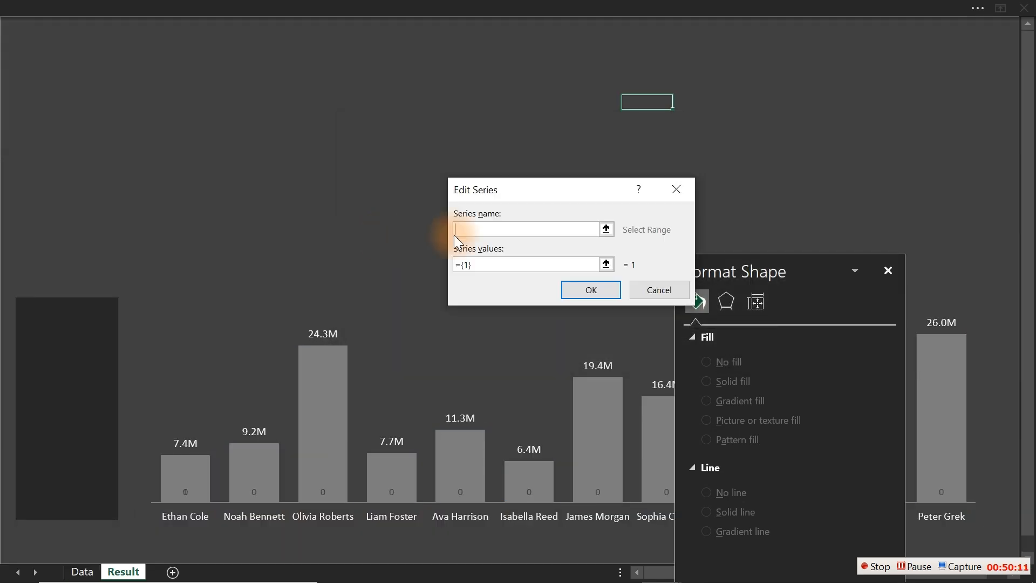
pyautogui.click(83, 572)
pyautogui.moveTo(535, 186); pyautogui.dragTo(231, 239)
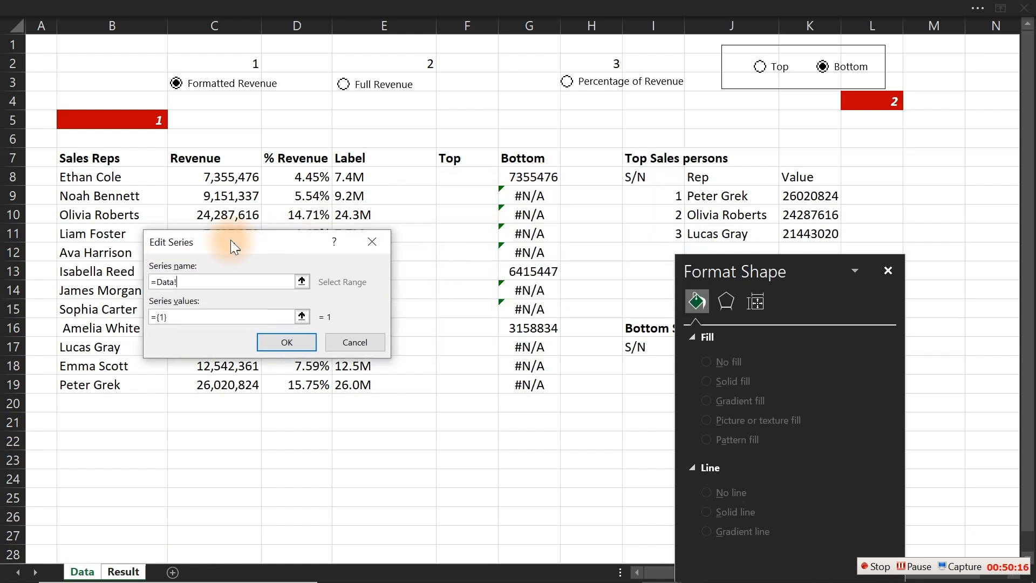
pyautogui.click(533, 158)
# - Set the Bottom series' values to Data!$G$8:$G$19 and apply the data source changes
pyautogui.click(193, 321)
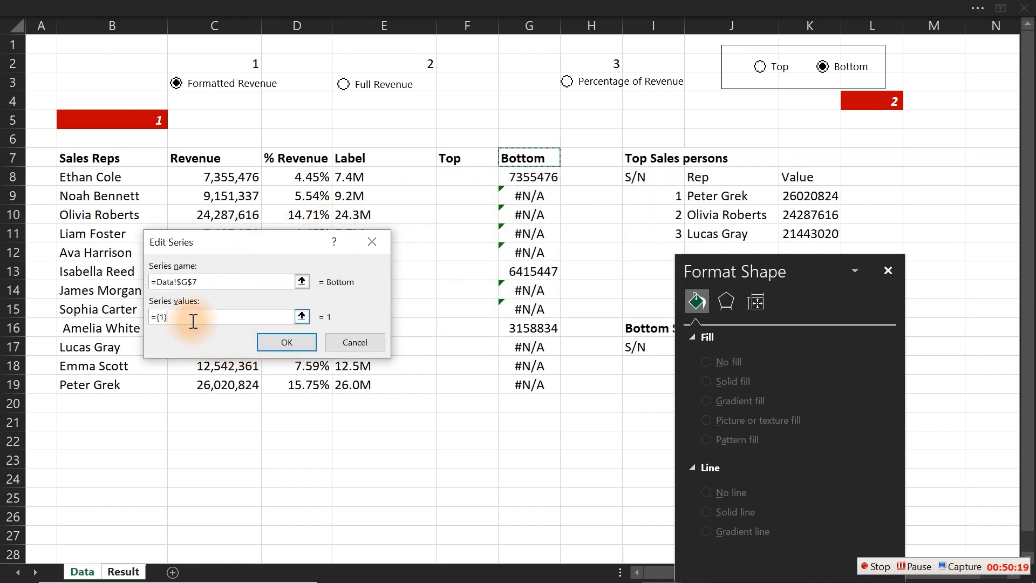
pyautogui.press('BackSpace')
pyautogui.press('BackSpace')
pyautogui.press('BackSpace')
pyautogui.press('BackSpace')
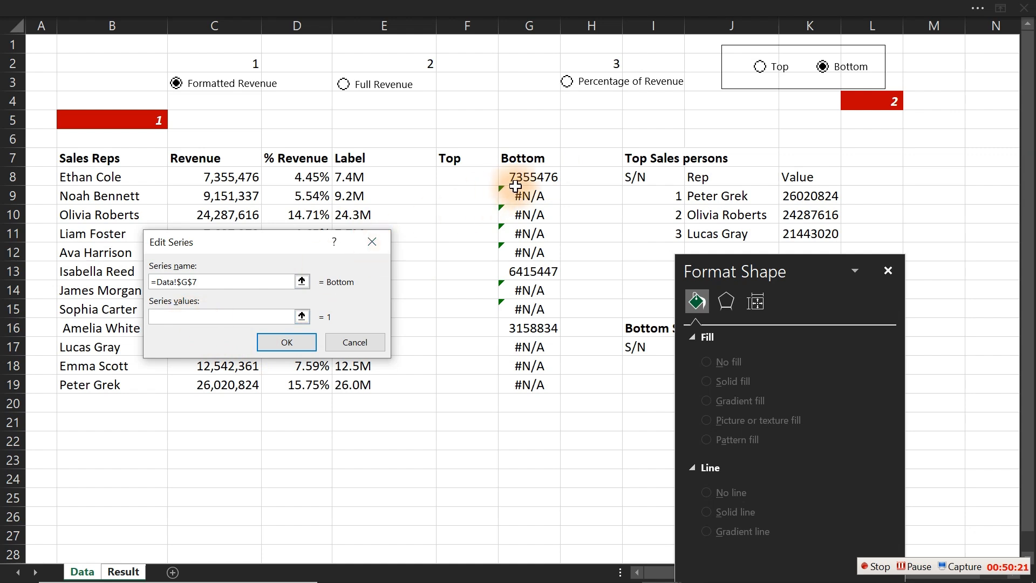
pyautogui.moveTo(532, 177); pyautogui.dragTo(540, 379)
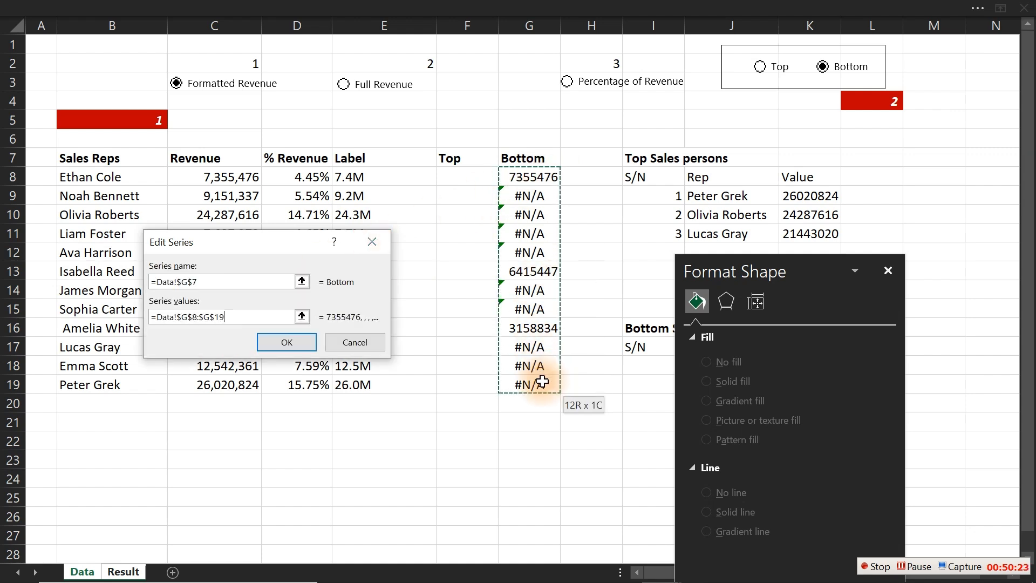
pyautogui.click(291, 341)
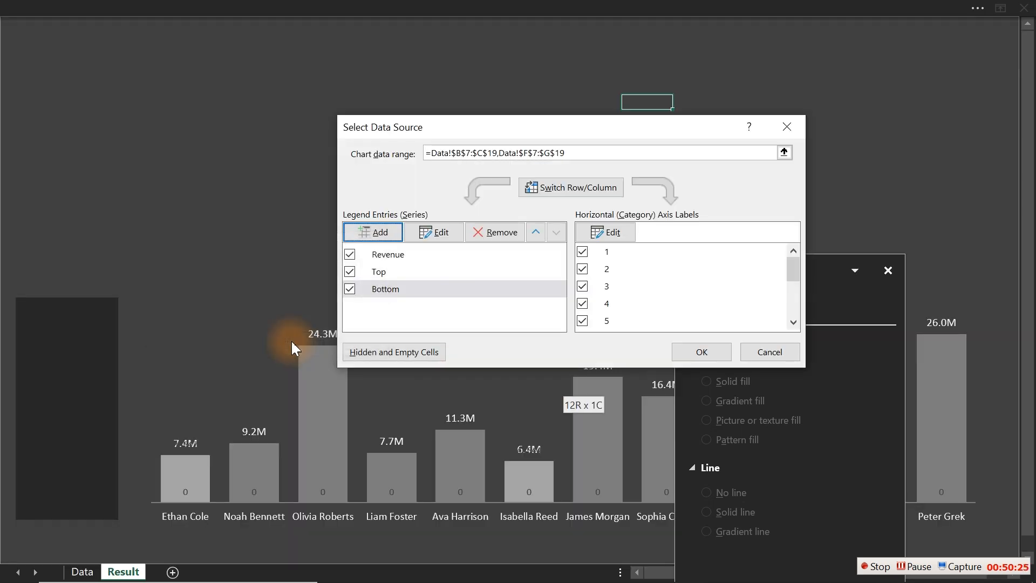
pyautogui.click(715, 353)
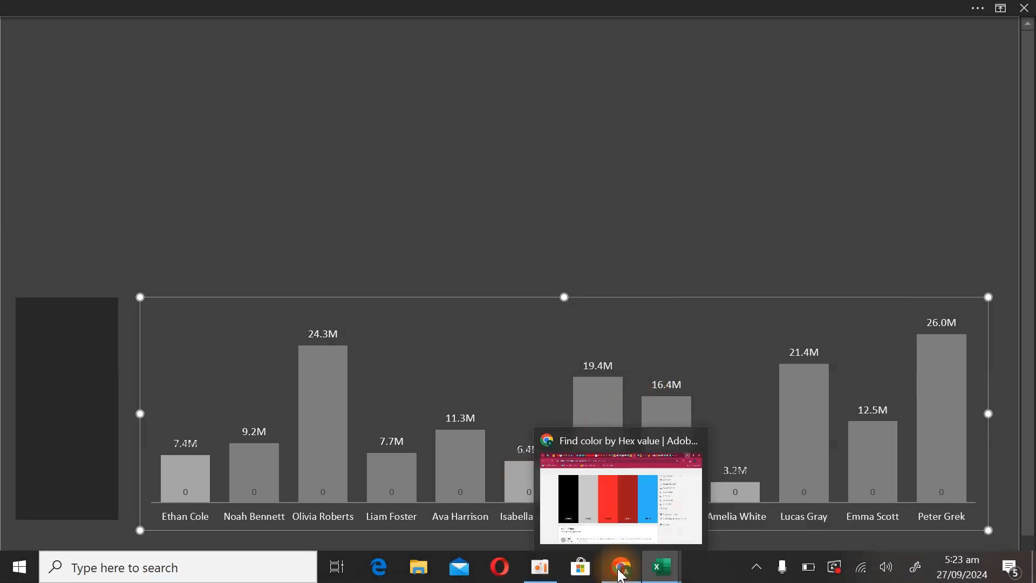
# - Switch to Adobe Color in the browser and copy the red hex code #EC202A
pyautogui.click(620, 568)
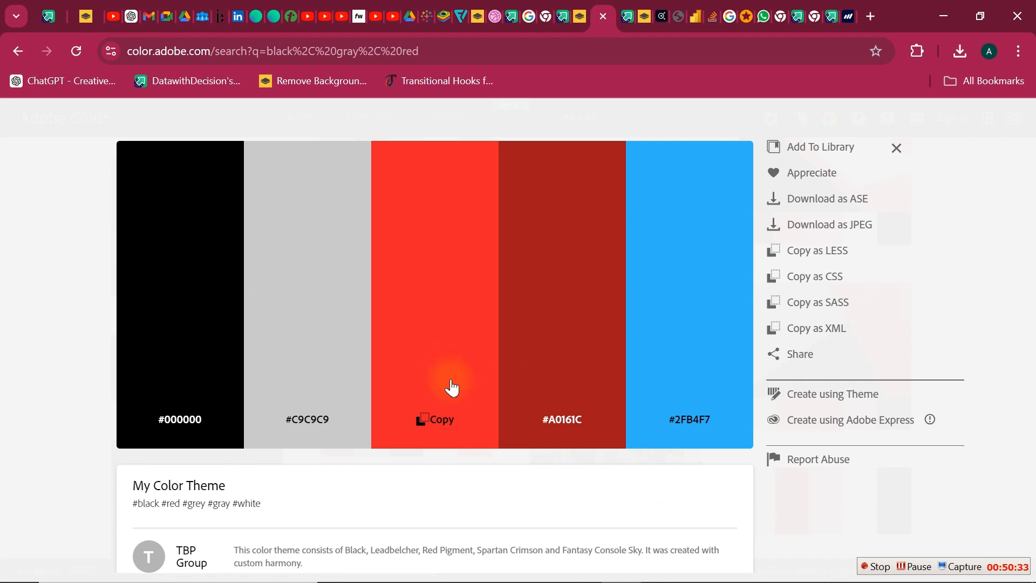
pyautogui.click(441, 426)
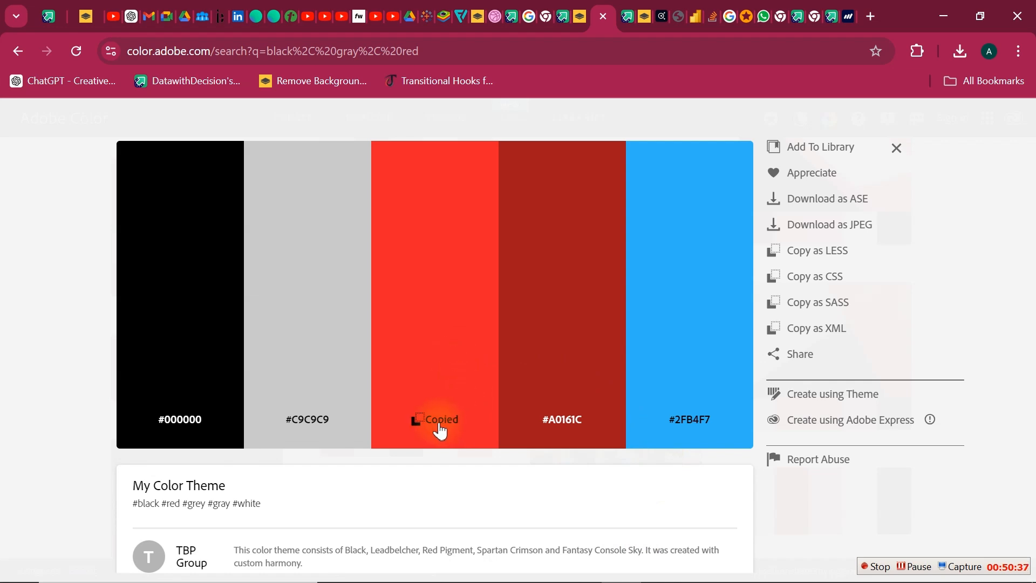
# - Return to the Result sheet's chart in Excel and fill the Bottom series columns with the custom colour #EC202A
pyautogui.click(950, 17)
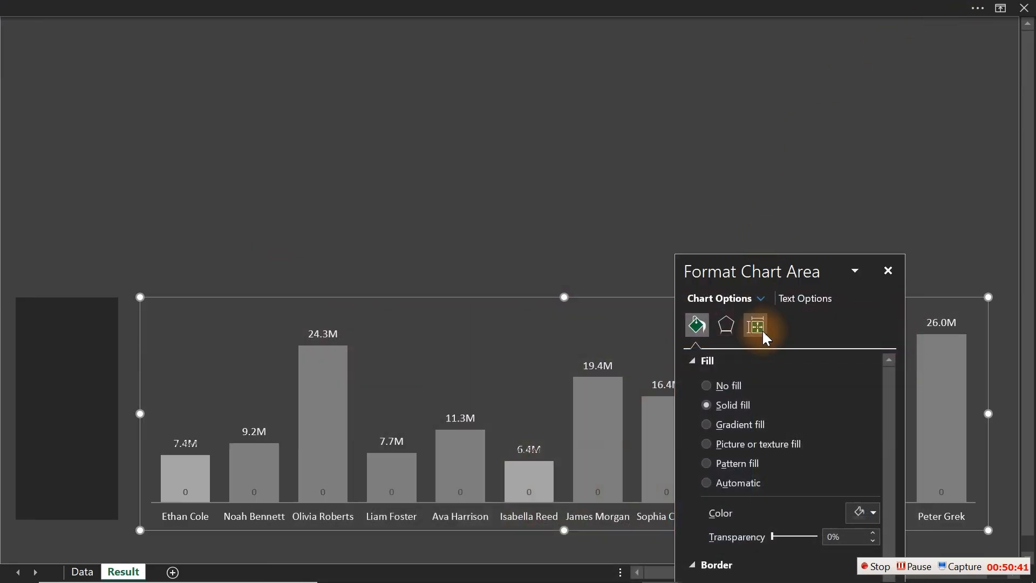
pyautogui.click(538, 480)
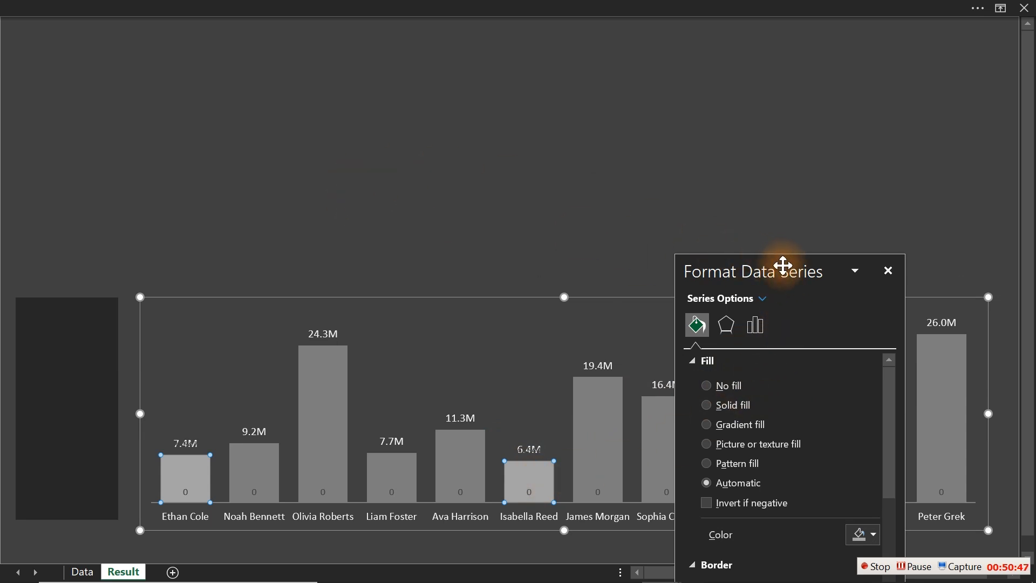
pyautogui.moveTo(783, 266); pyautogui.dragTo(608, 47)
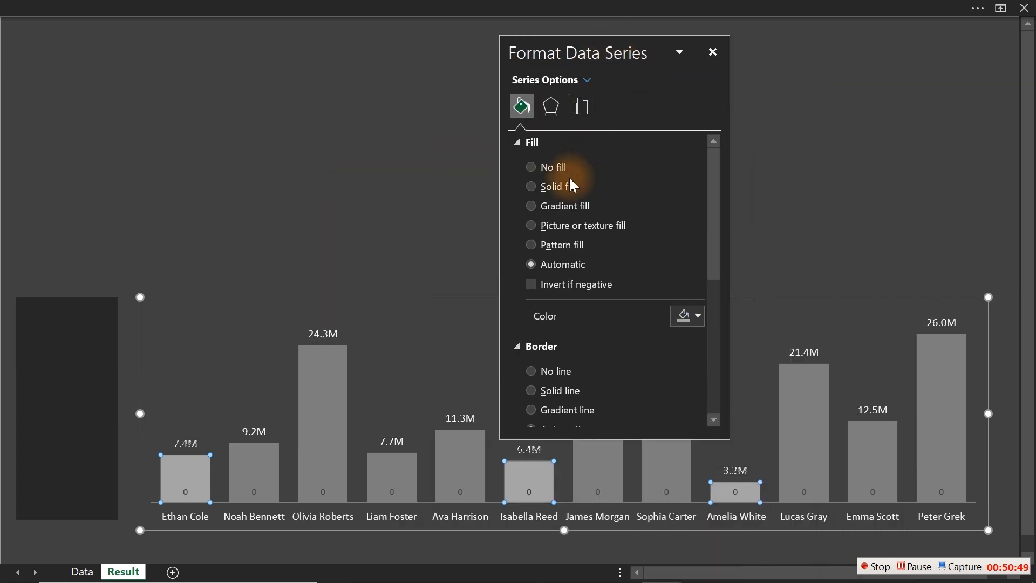
pyautogui.click(695, 318)
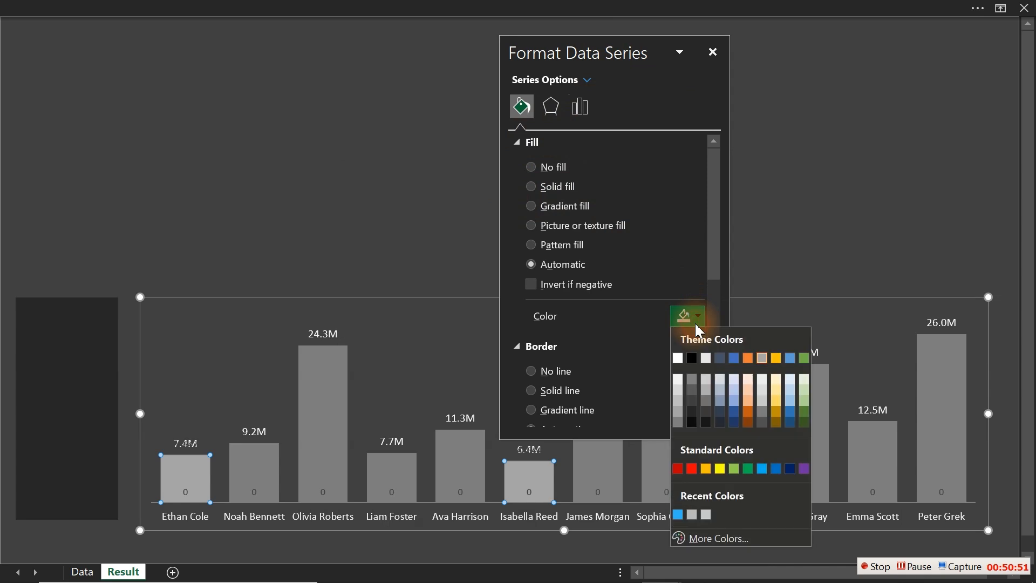
pyautogui.click(718, 539)
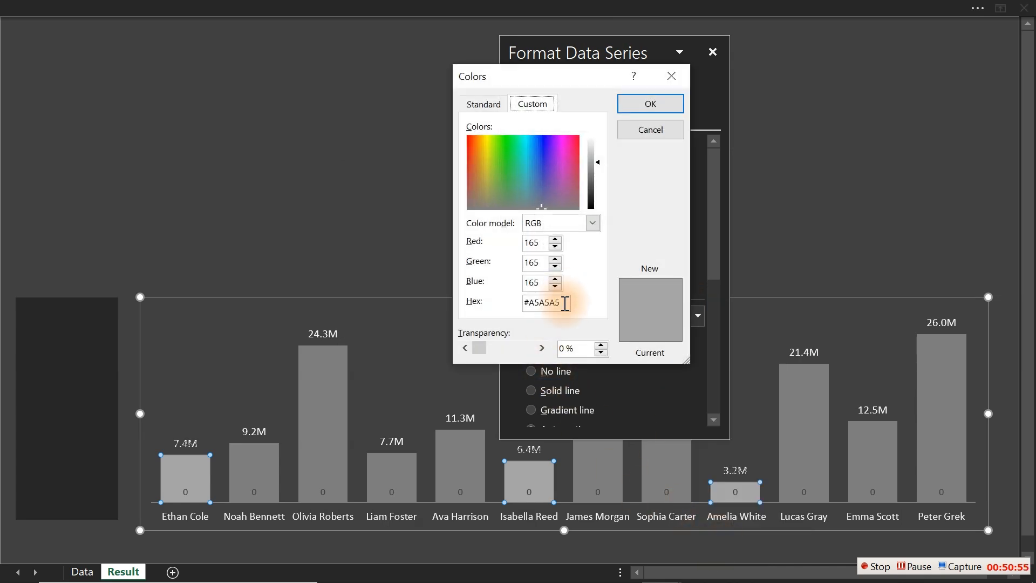
pyautogui.moveTo(564, 302); pyautogui.dragTo(507, 302)
pyautogui.hotkey('ctrl', 'v')
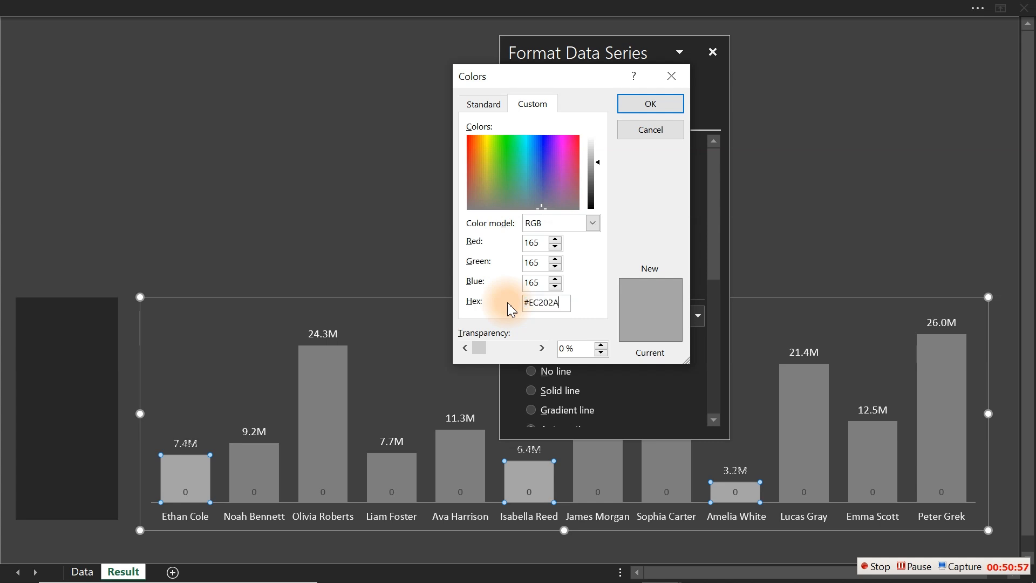
pyautogui.click(659, 99)
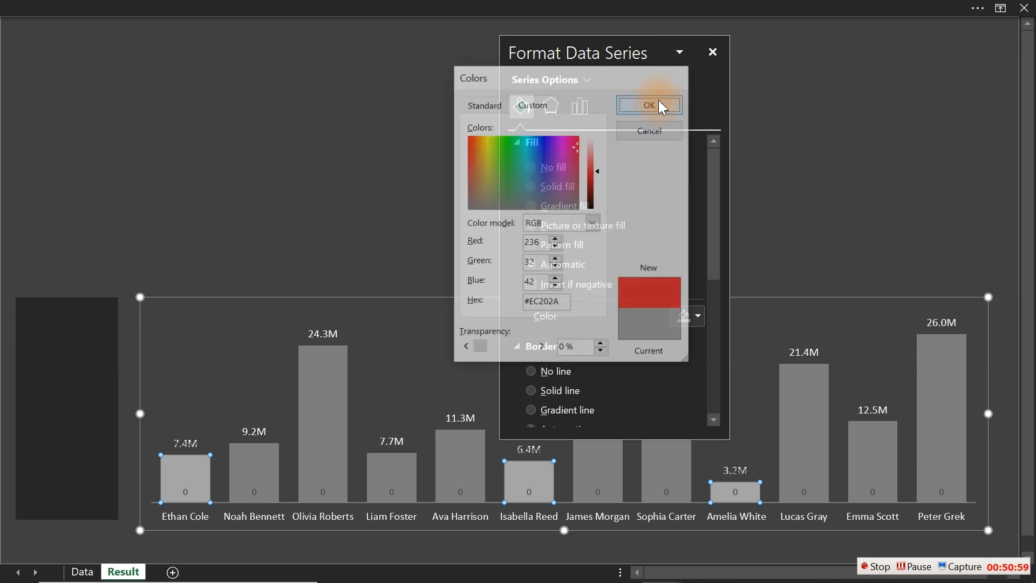
# - Lighten the Bottom series' custom fill colour to #F1555C and close the series formatting pane
pyautogui.click(692, 318)
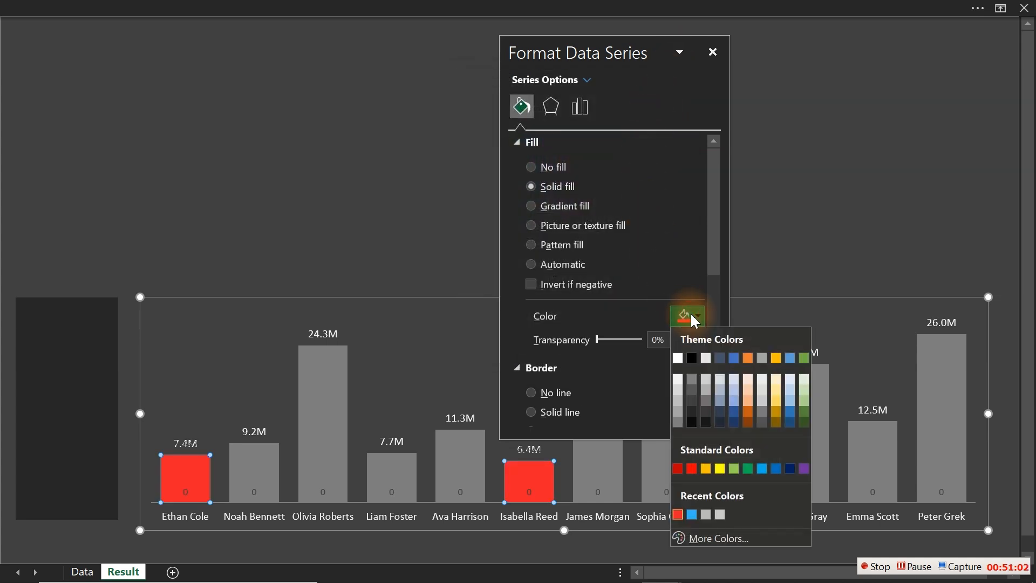
pyautogui.click(723, 534)
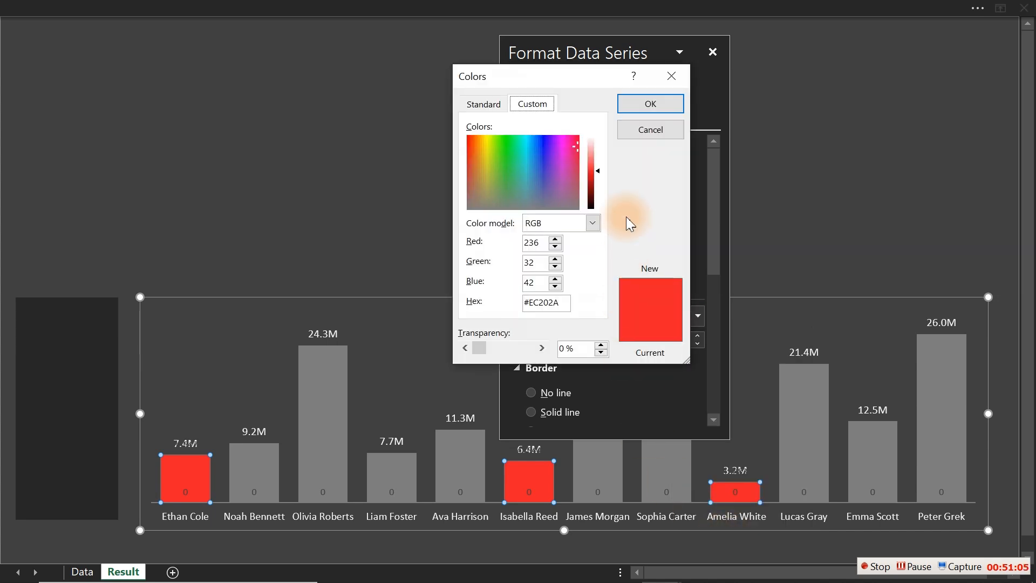
pyautogui.click(599, 170)
pyautogui.moveTo(599, 171); pyautogui.dragTo(600, 163)
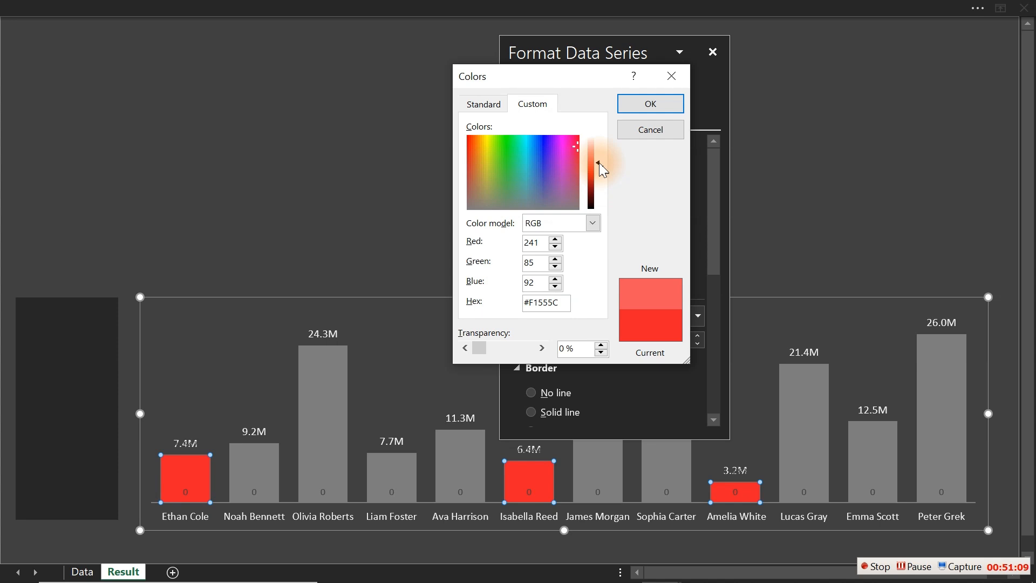
pyautogui.click(650, 106)
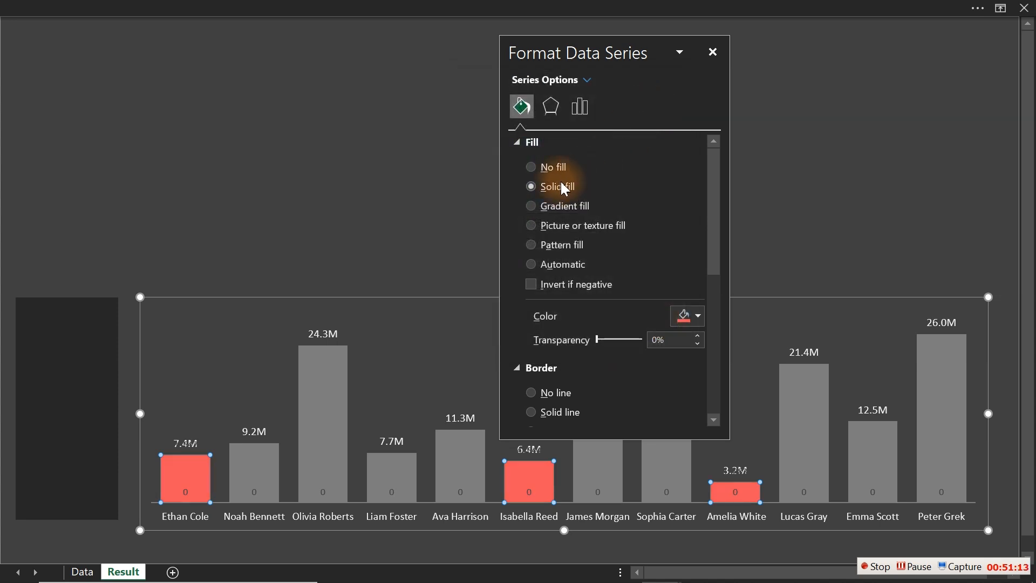
pyautogui.click(713, 52)
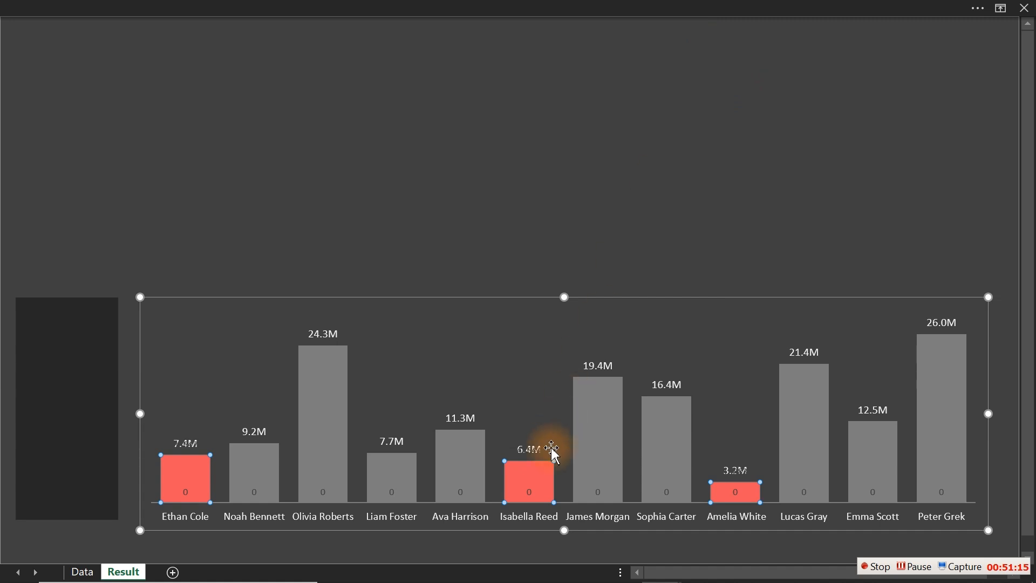
# - Delete the zero data labels along the base of the chart's columns
pyautogui.click(527, 490)
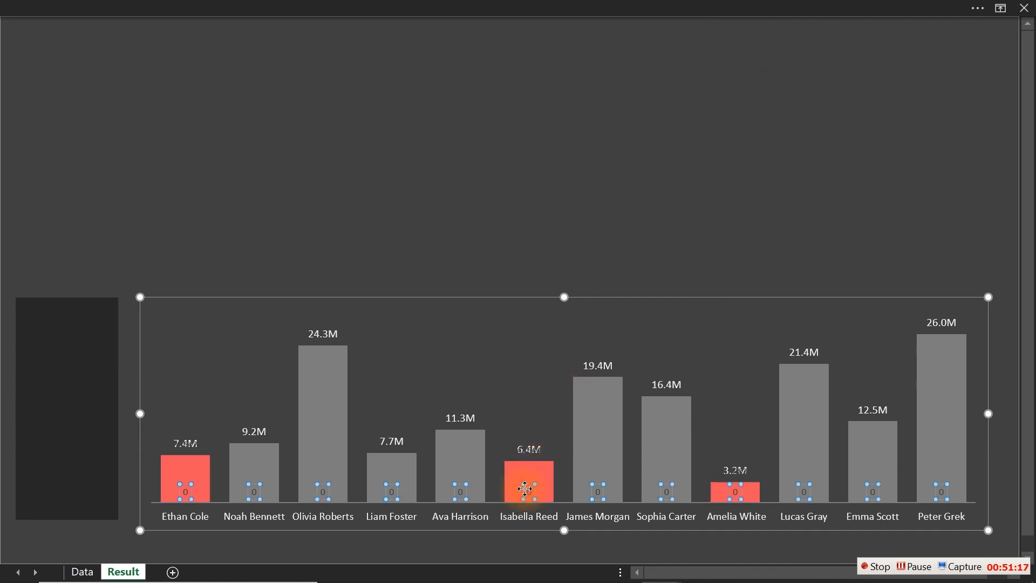
pyautogui.press('Delete')
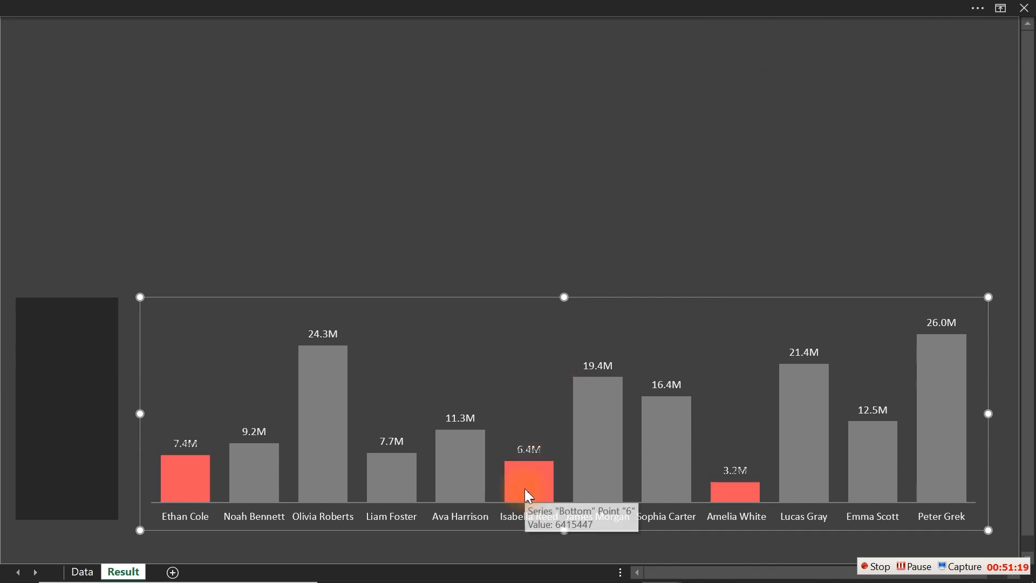
pyautogui.click(433, 264)
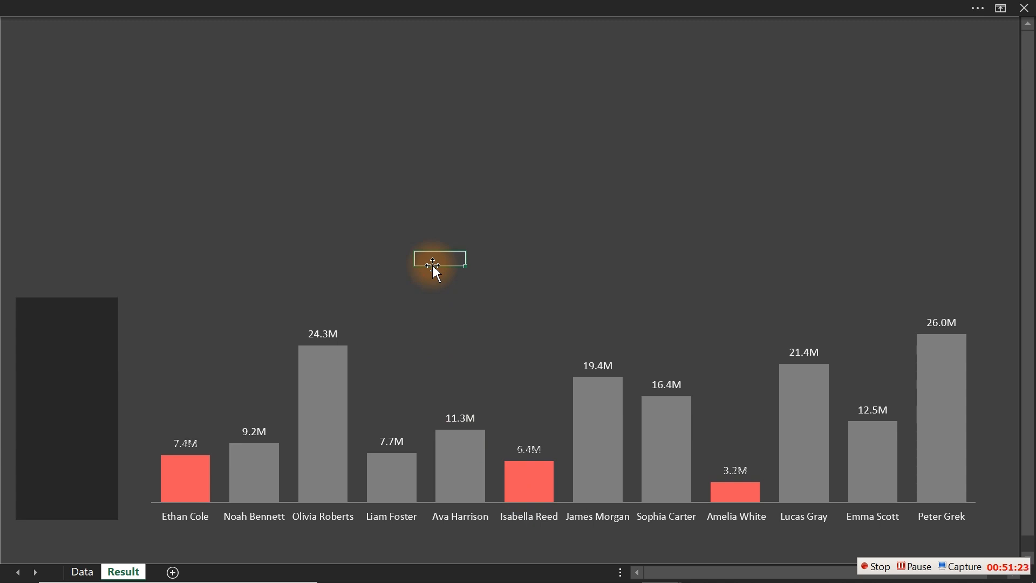
# - Set the Data sheet's selector to Top and delete the remaining zero data labels from the chart on the Result sheet
pyautogui.click(81, 571)
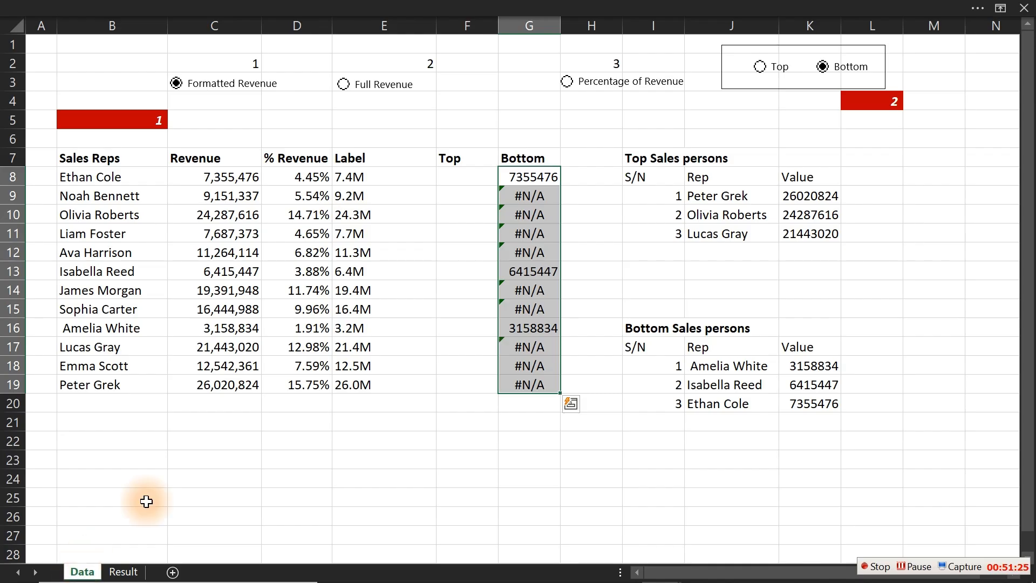
pyautogui.click(766, 67)
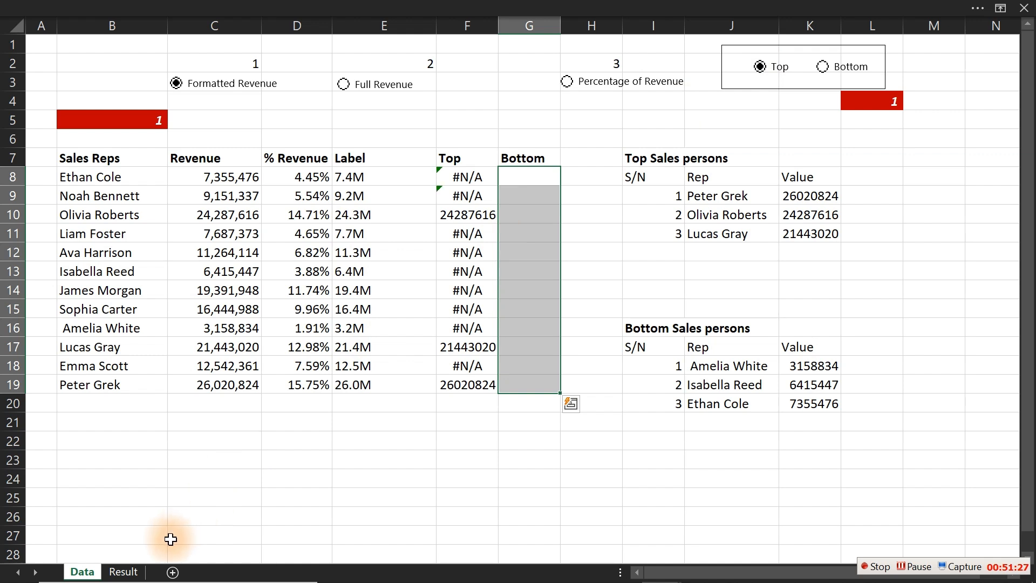
pyautogui.click(124, 572)
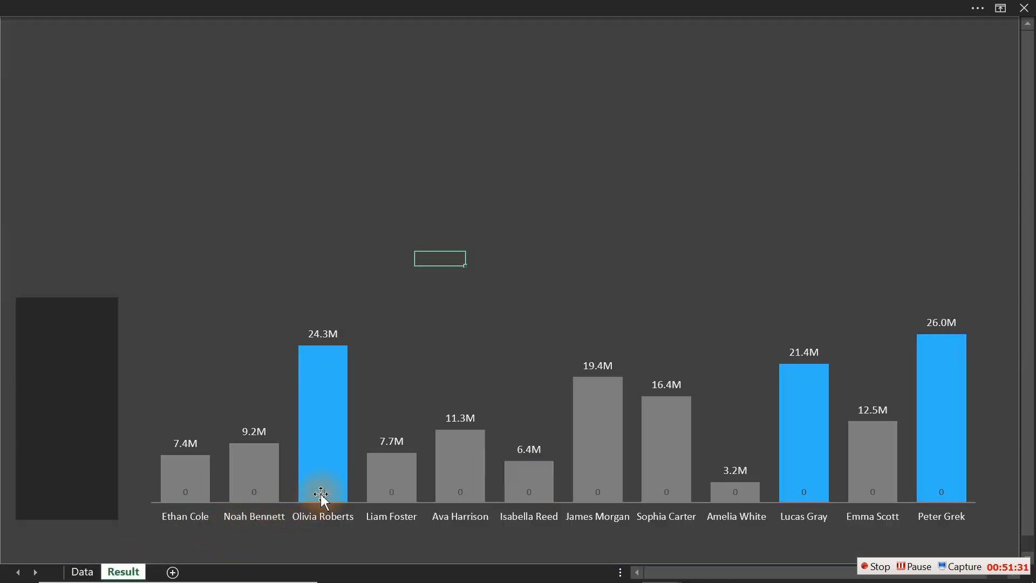
pyautogui.click(323, 494)
pyautogui.press('Delete')
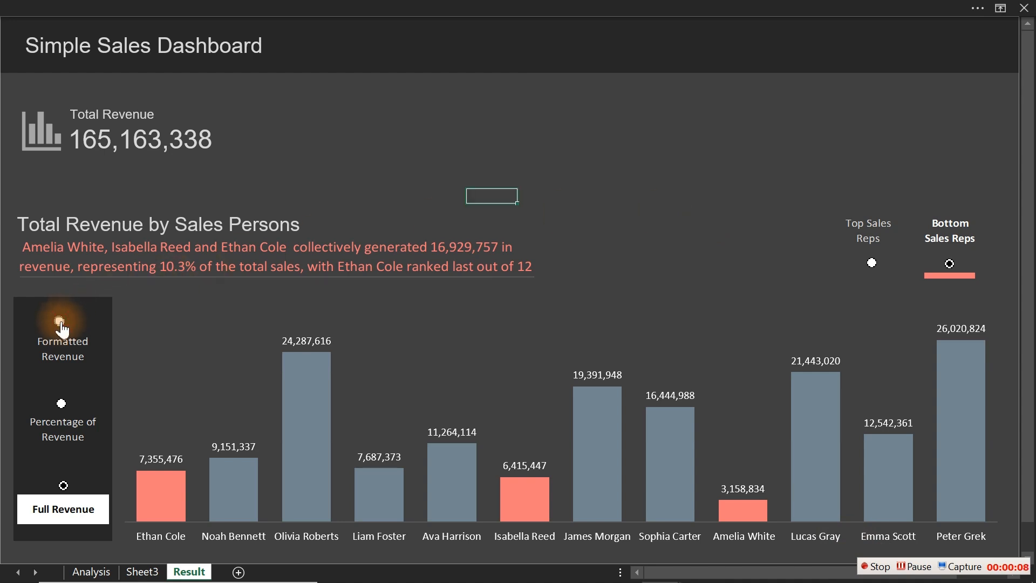
# - Try the finished Simple Sales Dashboard's Formatted, Percentage and Full Revenue options and its Top and Bottom Sales Reps selectors
pyautogui.click(59, 321)
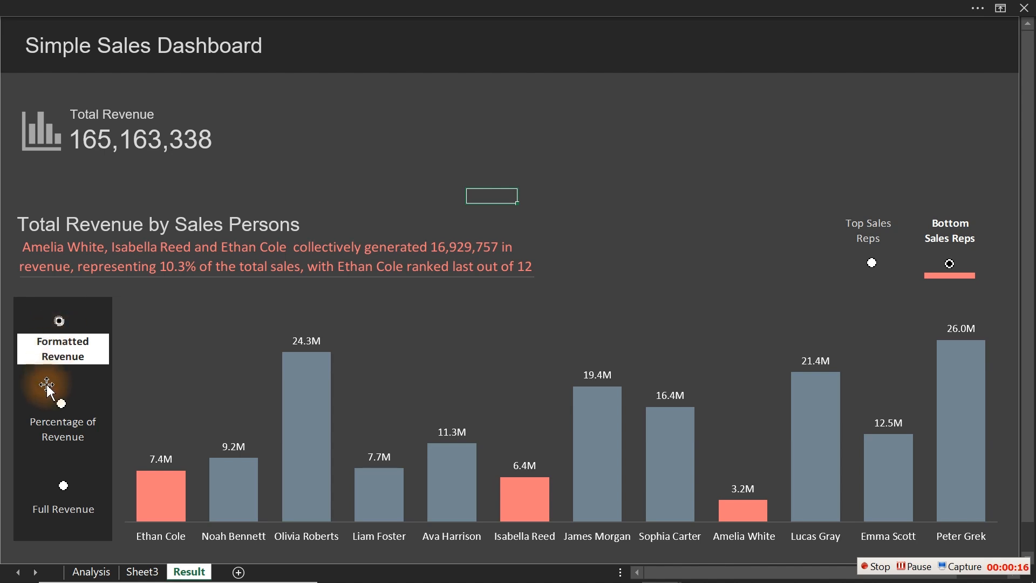
pyautogui.click(60, 403)
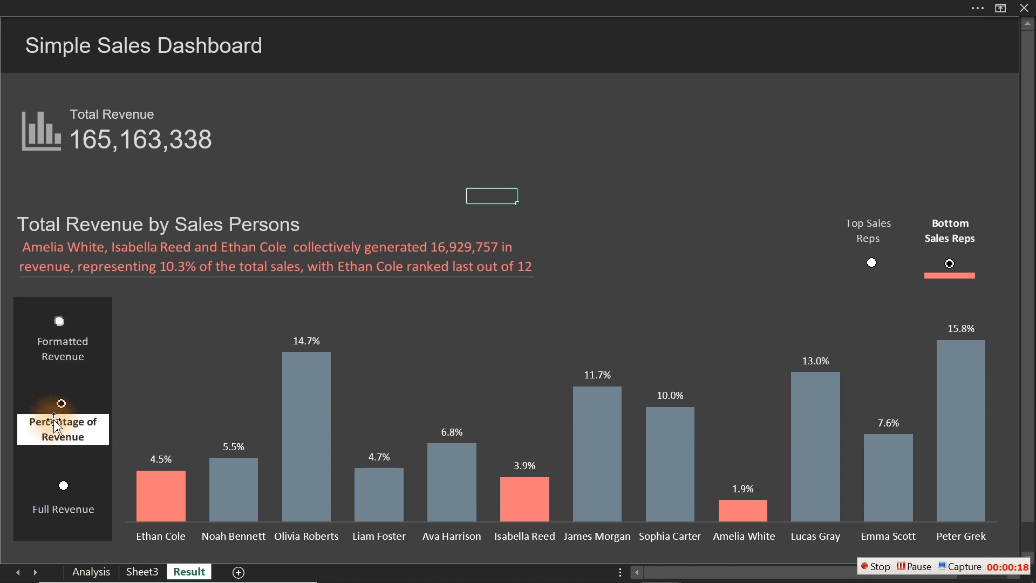
pyautogui.click(61, 485)
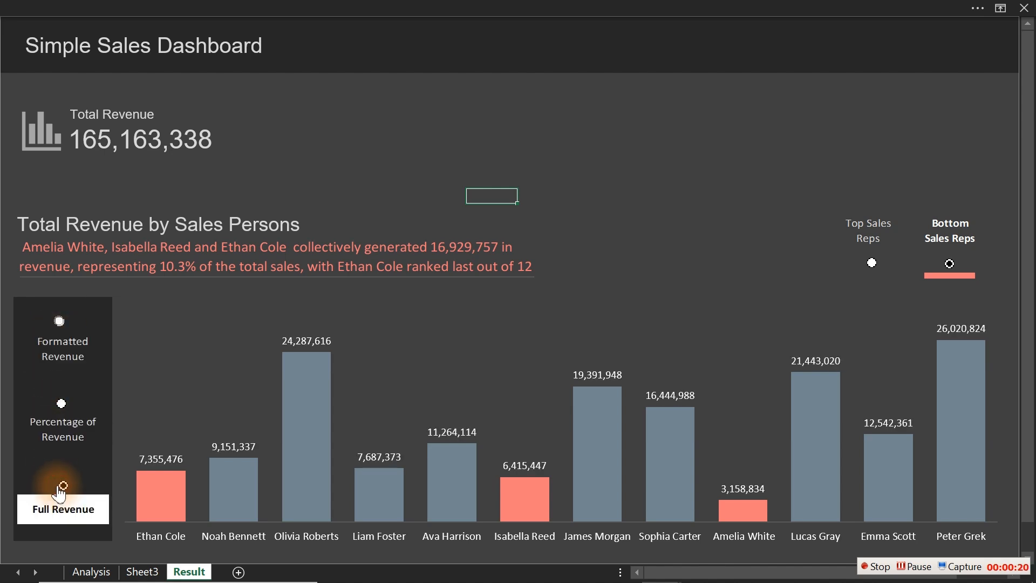
pyautogui.click(870, 266)
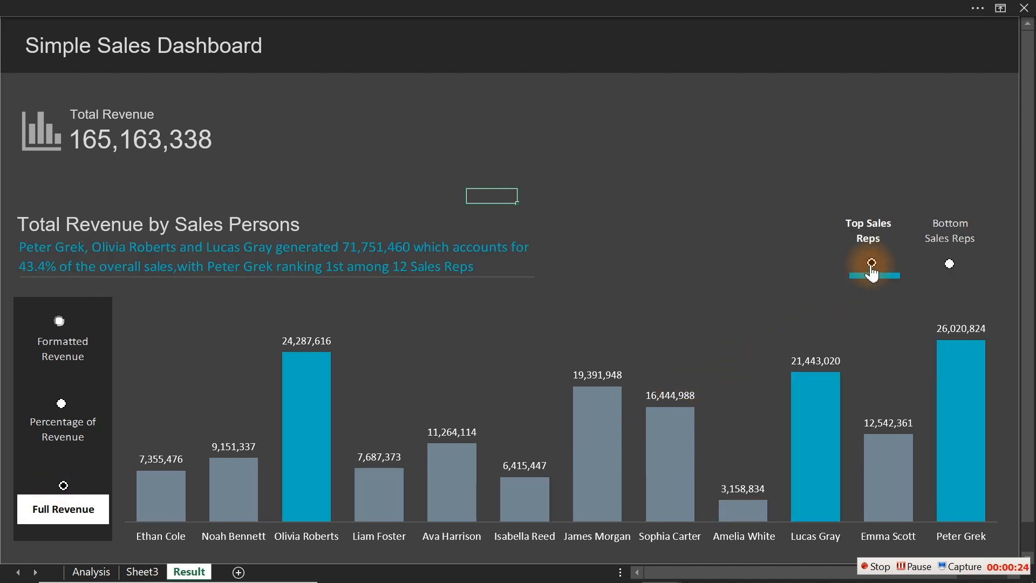
pyautogui.click(950, 270)
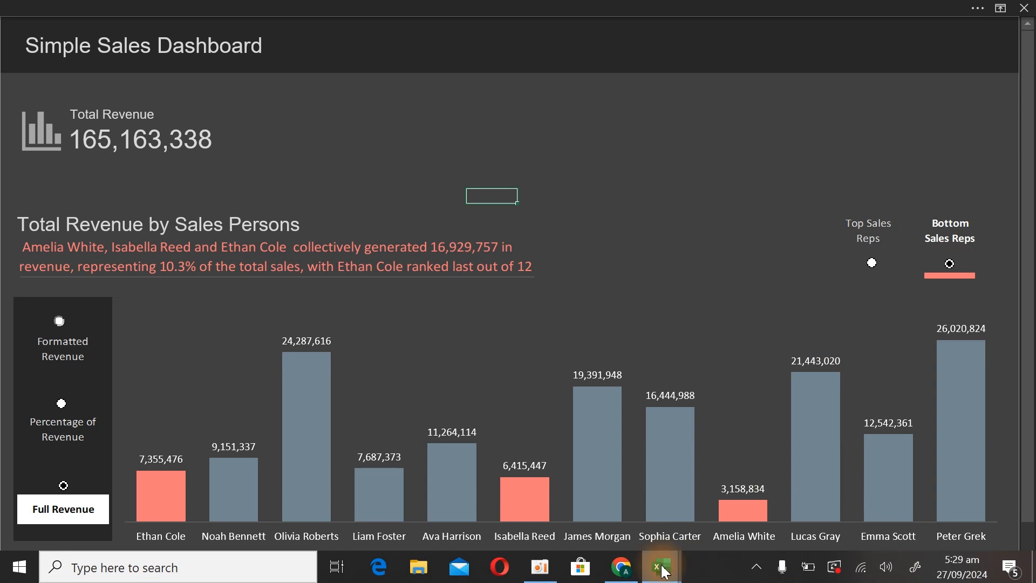
# - Switch back to the working workbook and add a new sheet named "Condition formatting"
pyautogui.moveTo(665, 571)
pyautogui.click(756, 508)
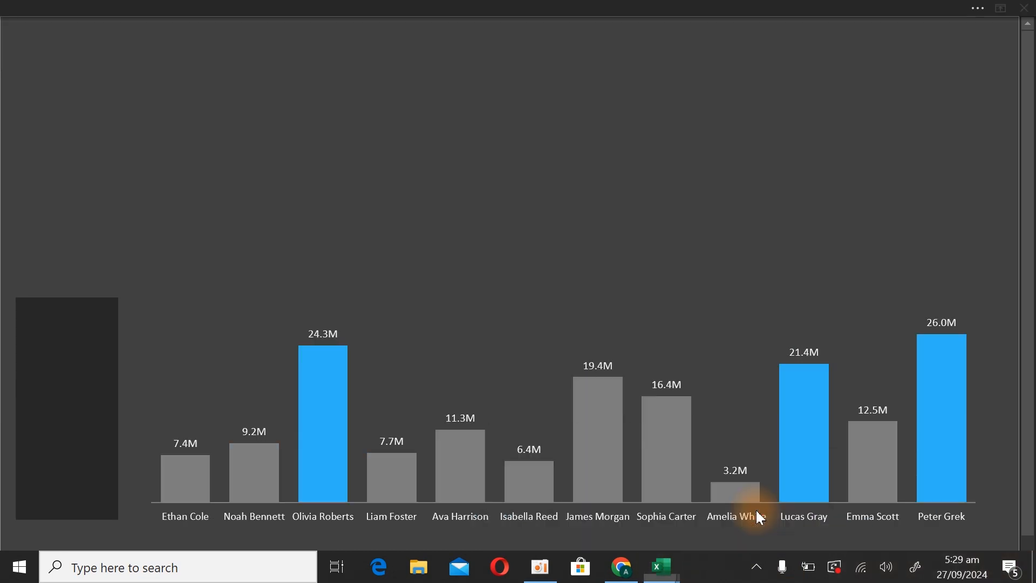
pyautogui.click(424, 183)
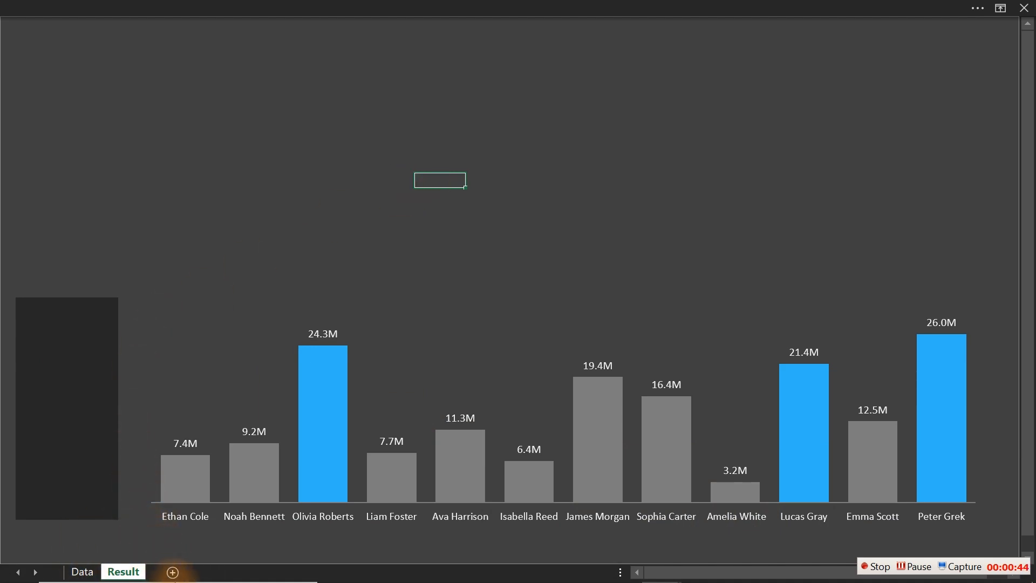
pyautogui.click(172, 572)
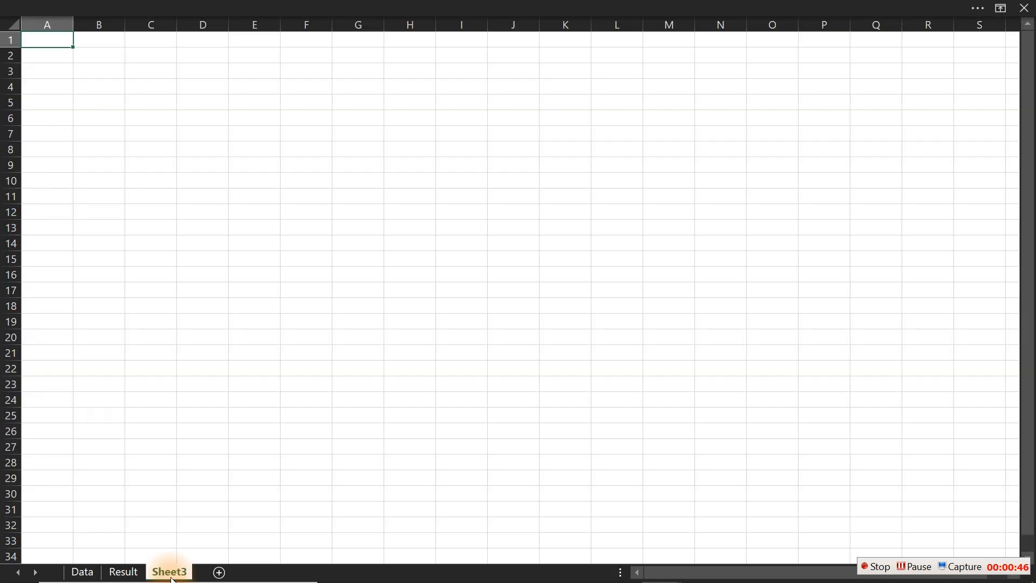
pyautogui.write('Condition fr')
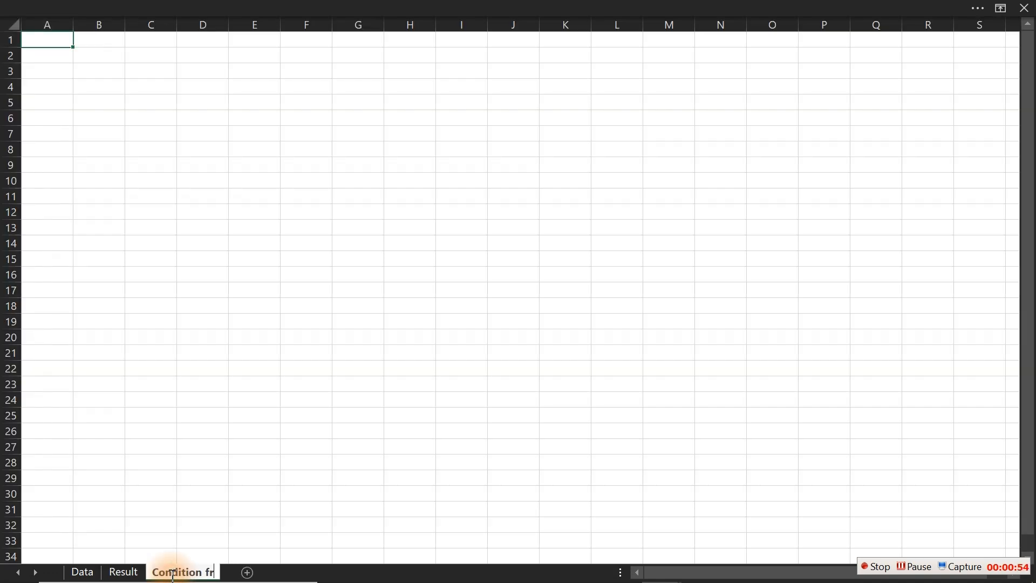
pyautogui.press('BackSpace')
pyautogui.write('ormatting')
pyautogui.press('Return')
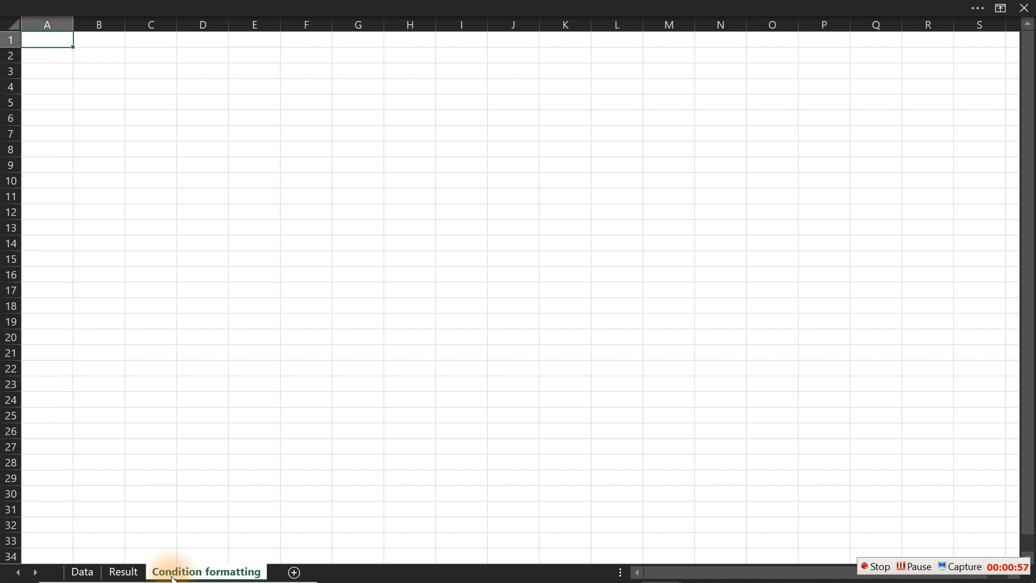
# - Enter the label "Formatted Revenue" in cell D11 of the Condition formatting sheet
pyautogui.click(211, 197)
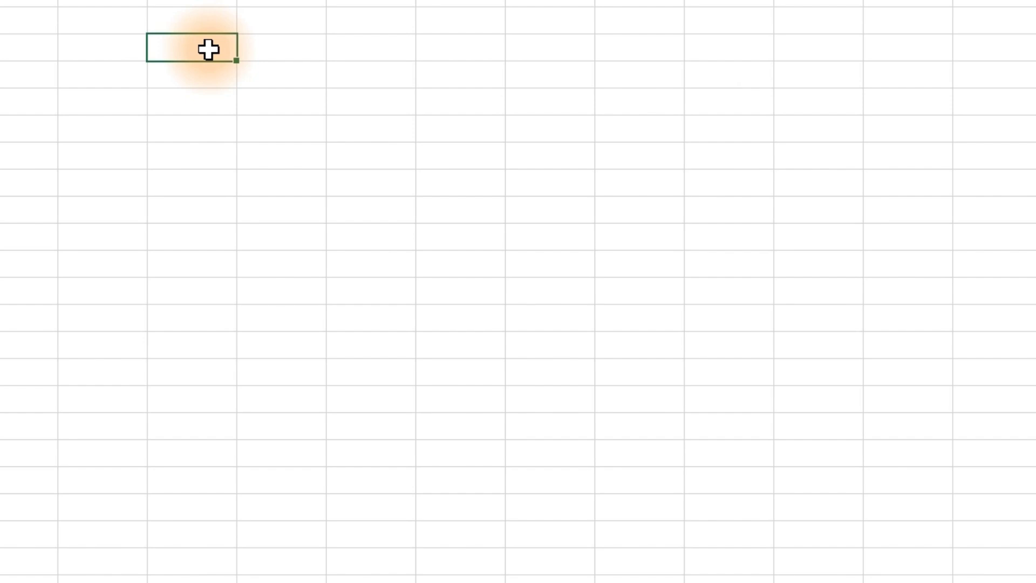
pyautogui.write('Formatted Revenue')
pyautogui.press('Return')
pyautogui.press('Return')
pyautogui.press('Return')
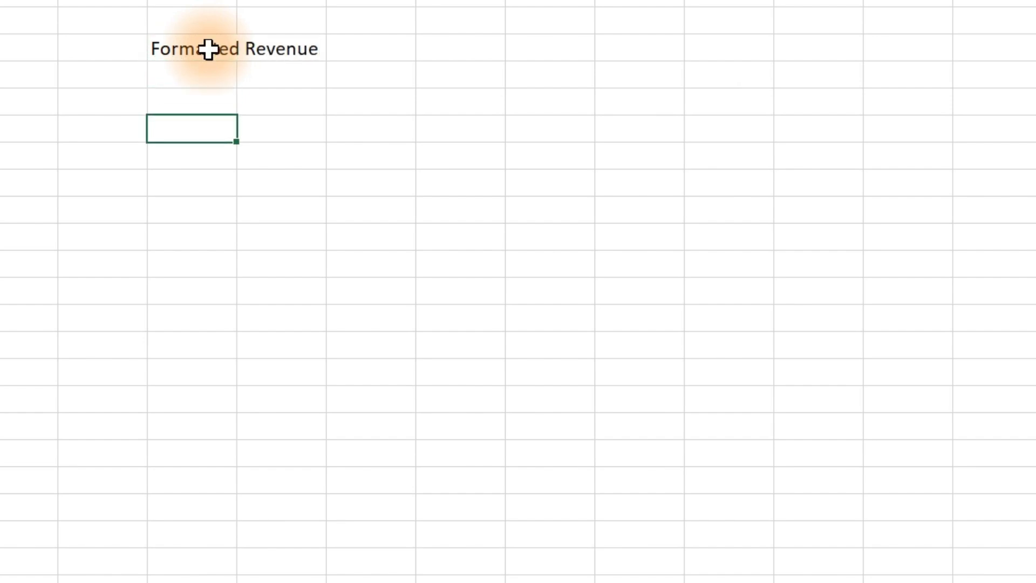
# - Enter the label "Percentage of Revenue" in cell D14, three rows below the Formatted Revenue label
pyautogui.write('Percen')
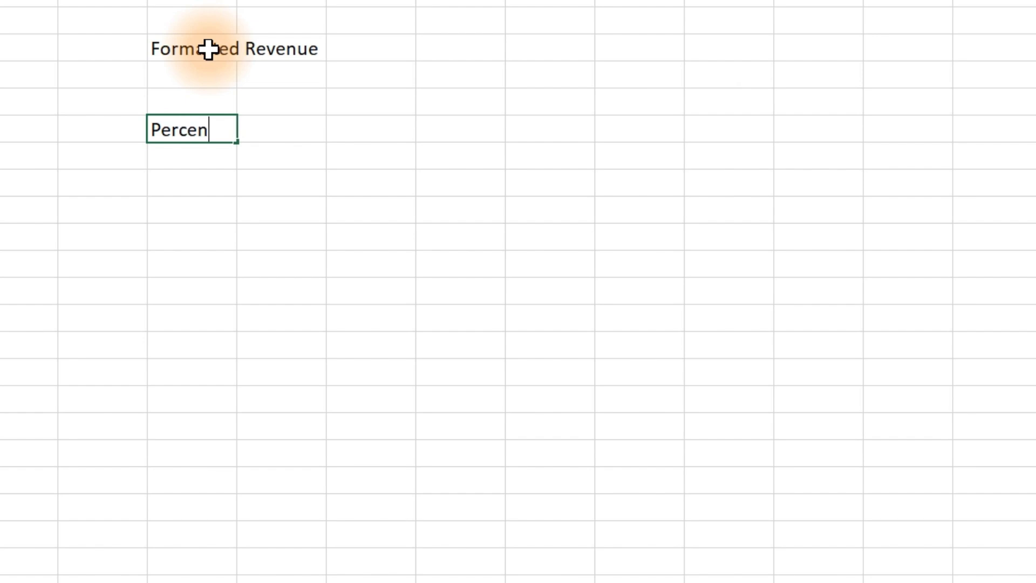
pyautogui.write('tage Re')
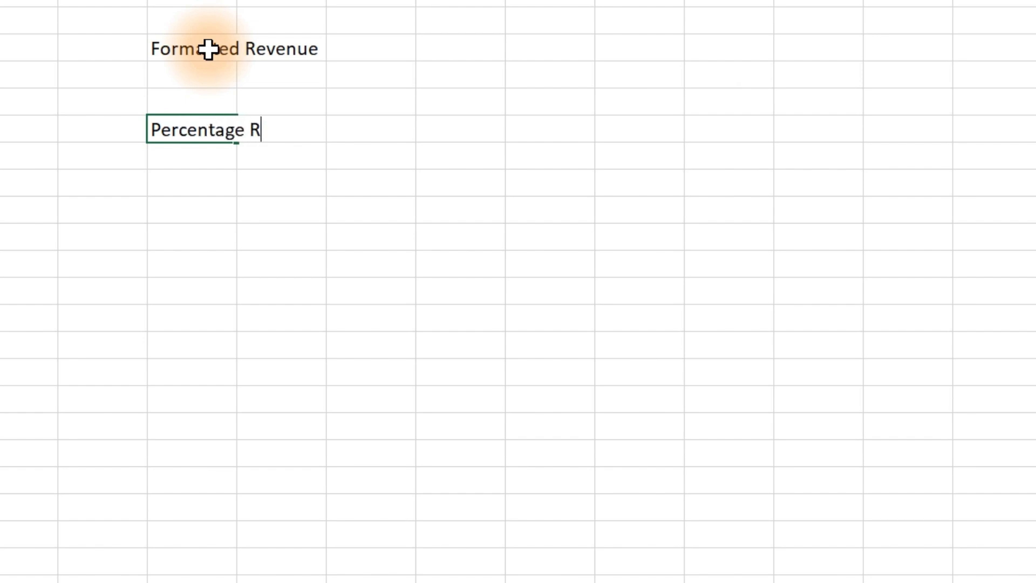
pyautogui.press('BackSpace')
pyautogui.press('BackSpace')
pyautogui.write('of Revenue')
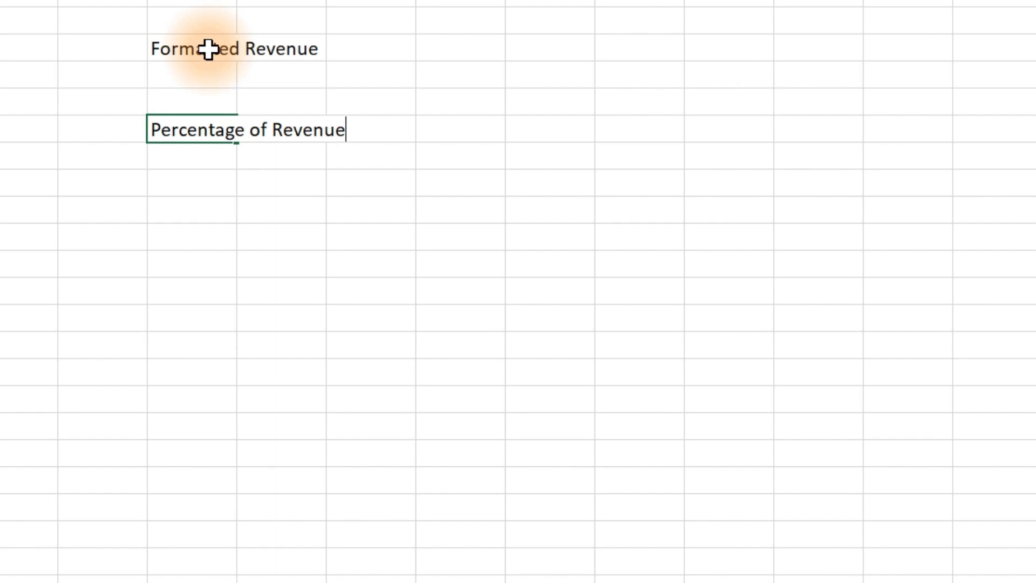
pyautogui.press('Return')
pyautogui.press('Down')
pyautogui.press('Down')
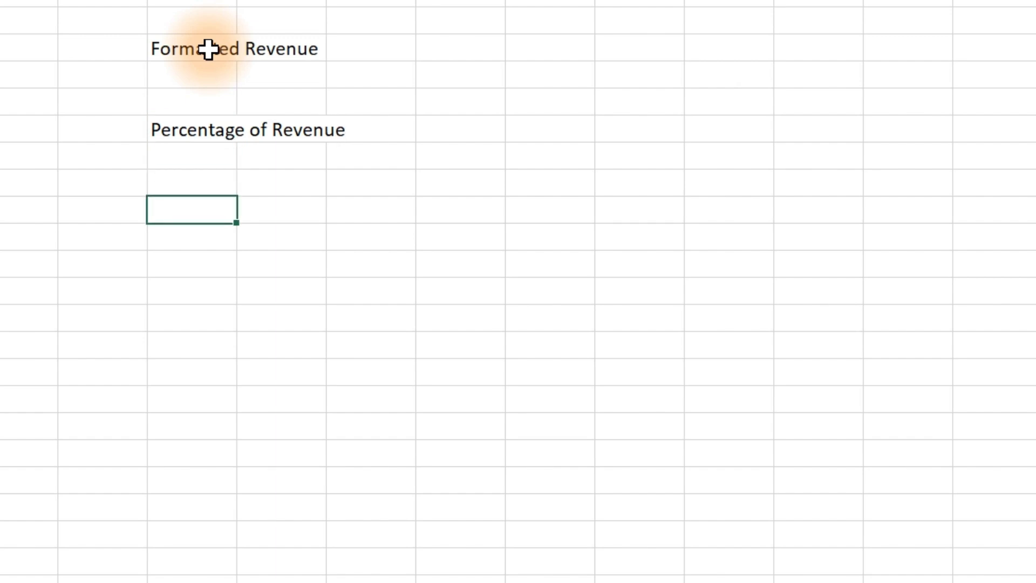
# - Enter the label "Full Revenue" in cell D17, three rows below the Percentage of Revenue label
pyautogui.write('Full Revenue')
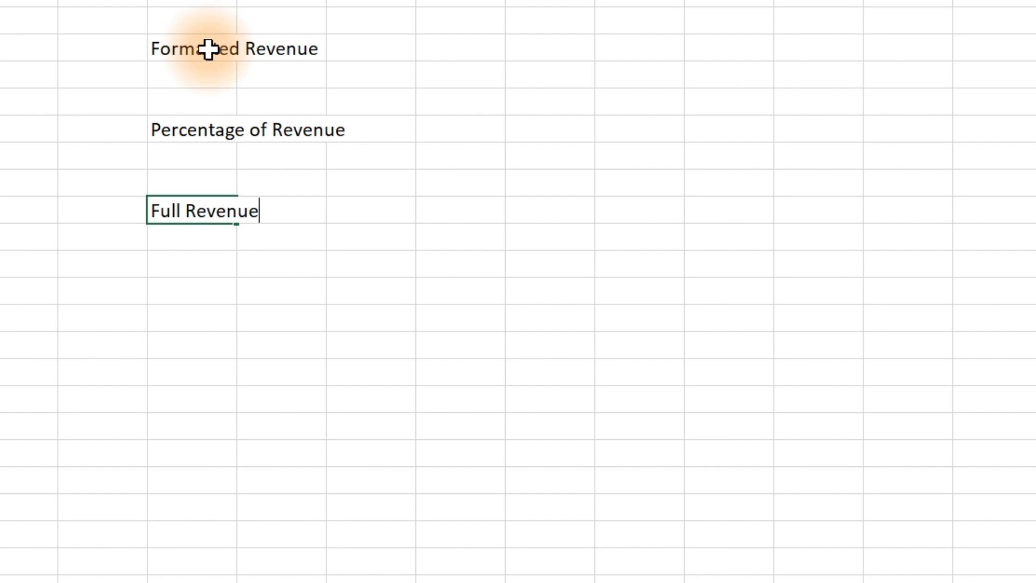
pyautogui.press('Return')
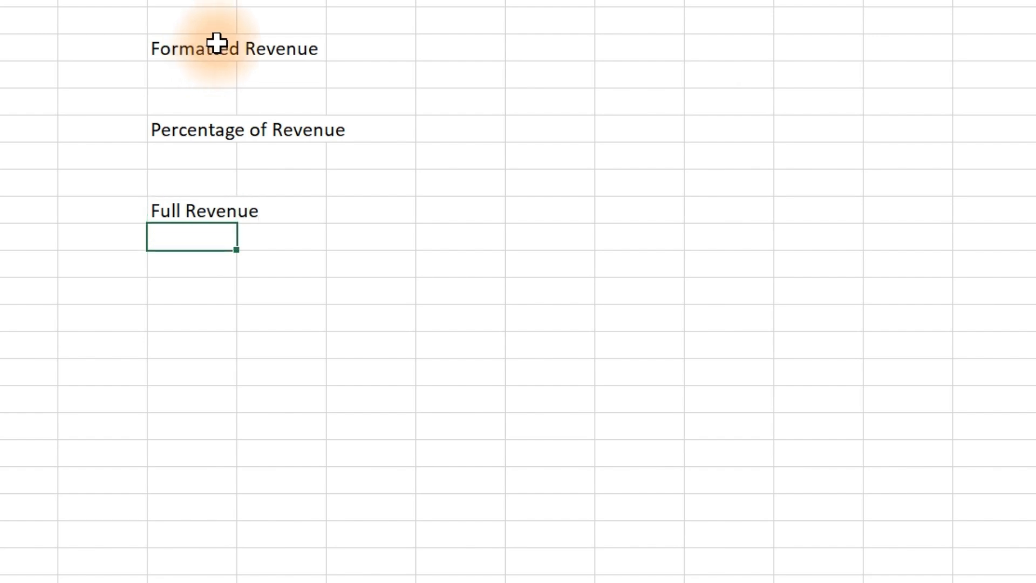
# - Wrap the text in cells D11:D17 and widen column D so that no word of the labels is split
pyautogui.moveTo(204, 49); pyautogui.dragTo(202, 218)
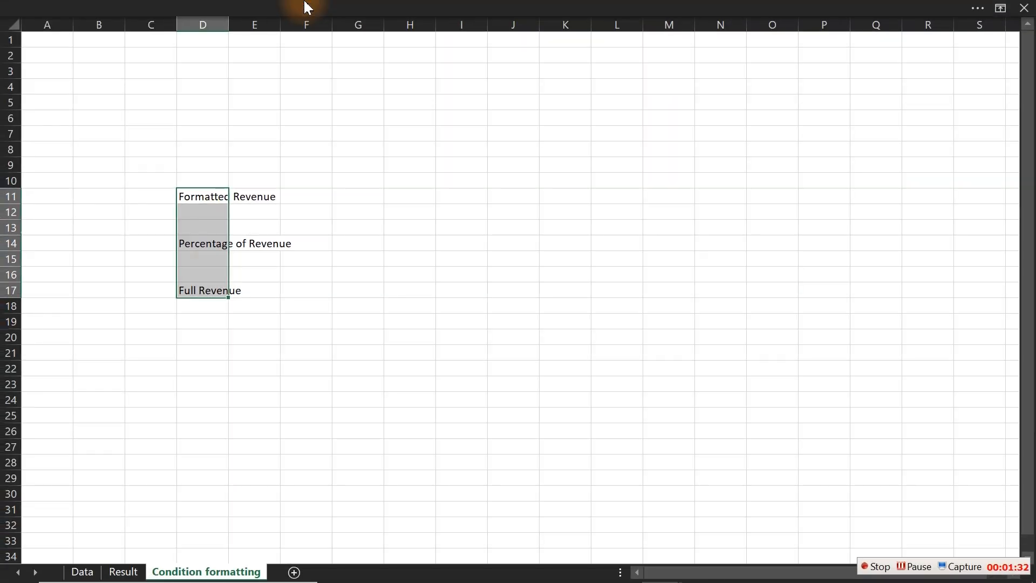
pyautogui.click(345, 5)
pyautogui.click(56, 41)
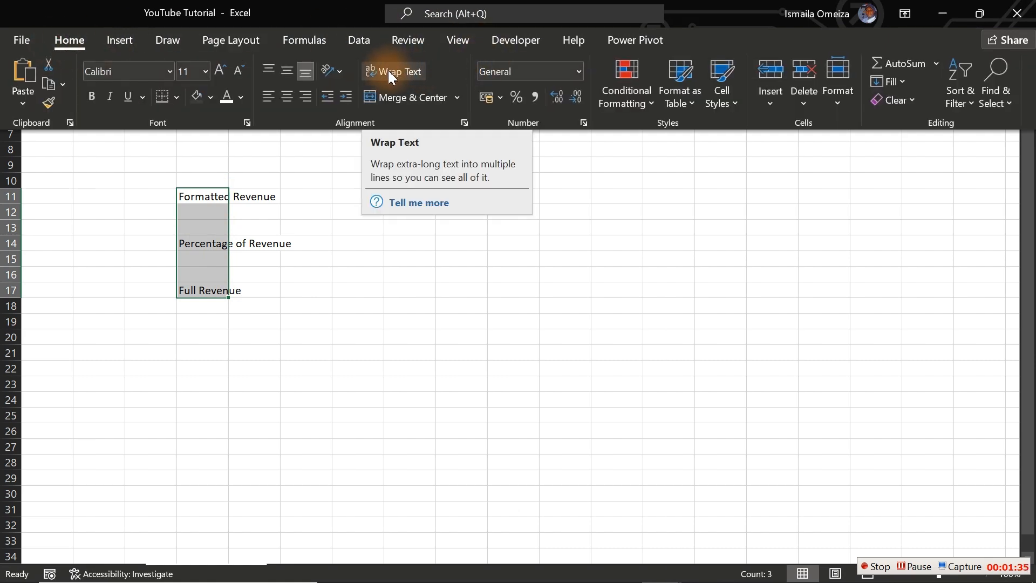
pyautogui.click(388, 73)
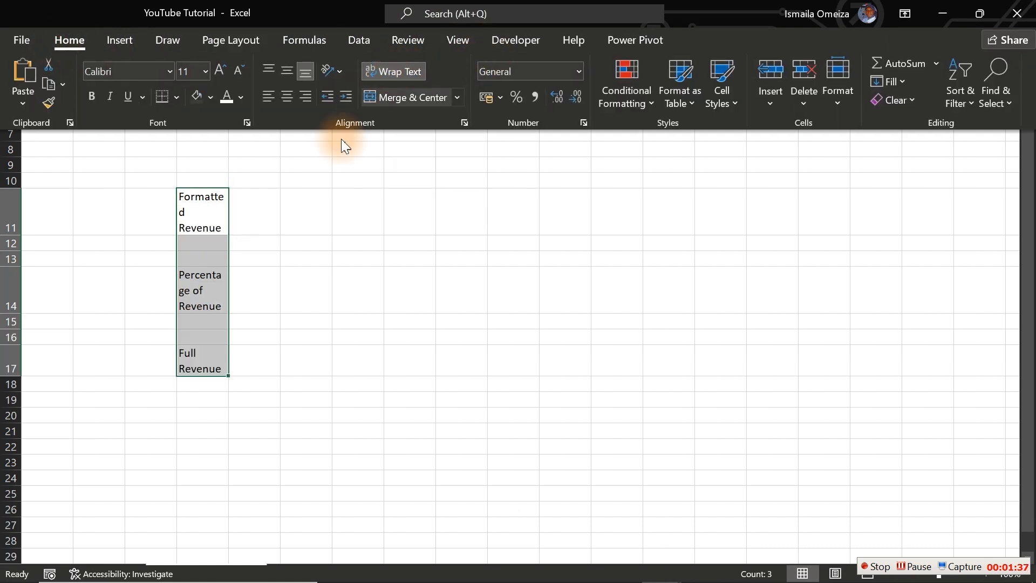
pyautogui.hotkey('ctrl', 'shift', 'F1')
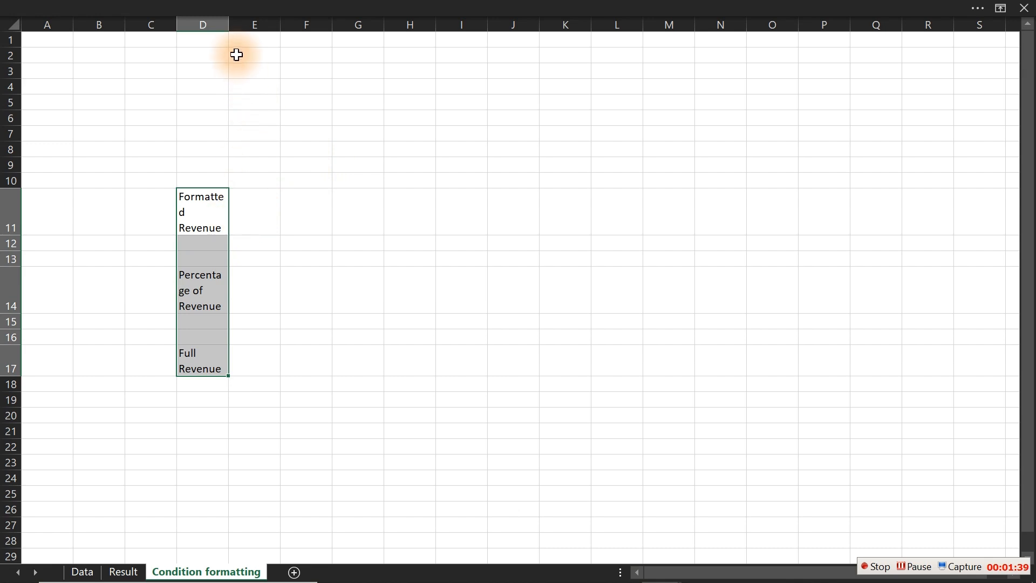
pyautogui.moveTo(231, 27); pyautogui.dragTo(252, 30)
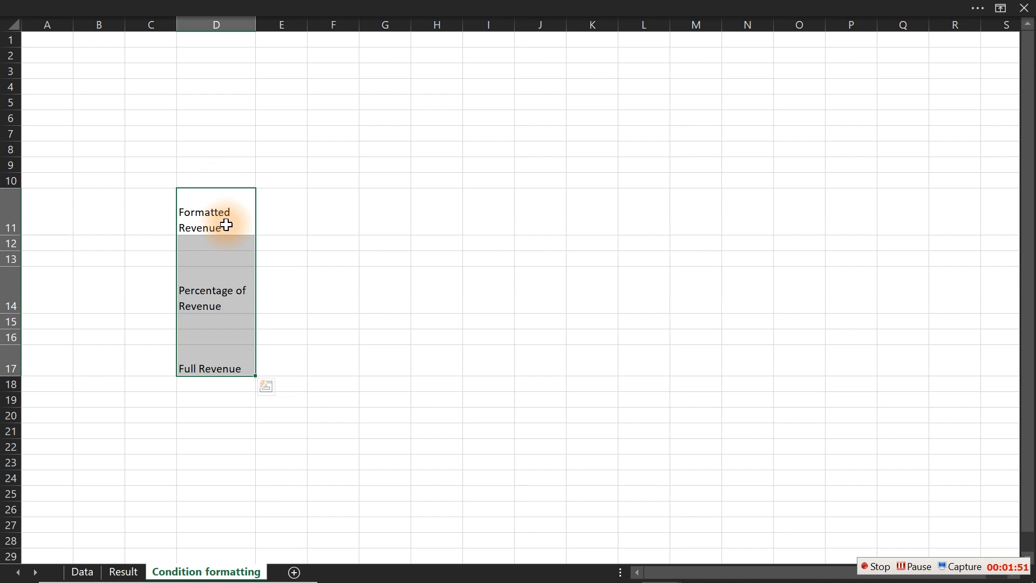
pyautogui.click(9, 207)
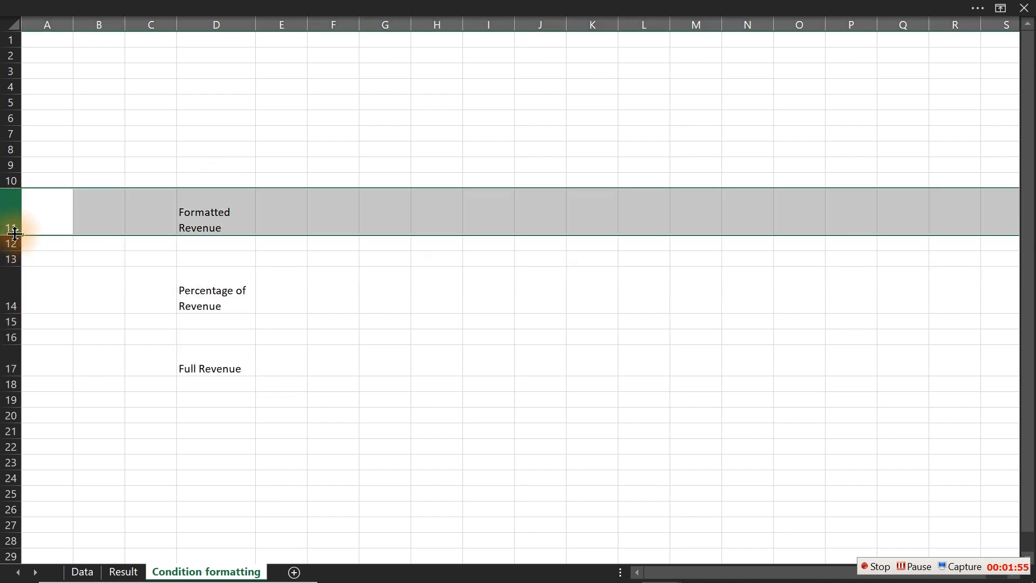
pyautogui.keyDown('ctrl'); pyautogui.click(11, 276); pyautogui.keyUp('ctrl')
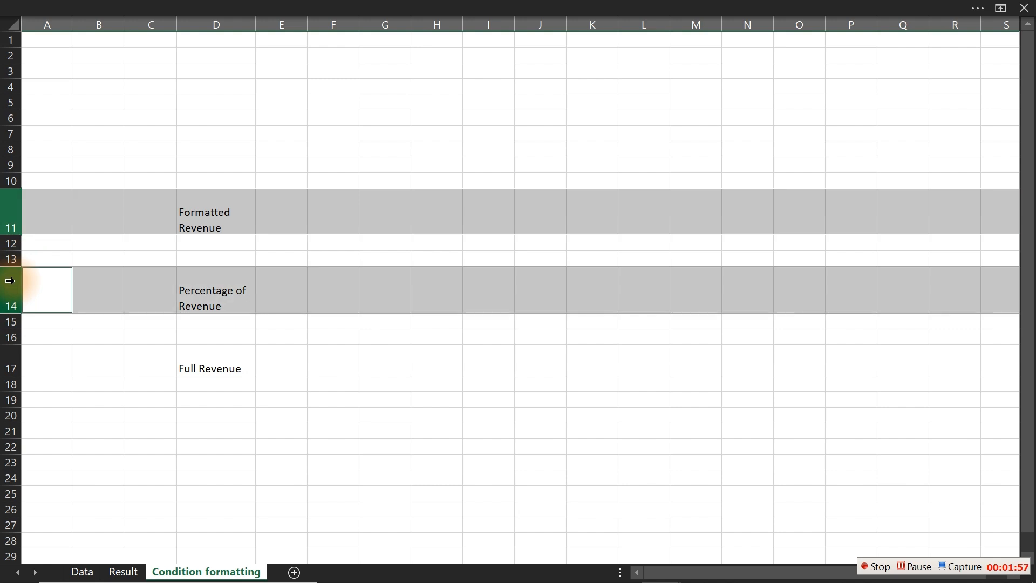
pyautogui.keyDown('ctrl'); pyautogui.click(6, 358); pyautogui.keyUp('ctrl')
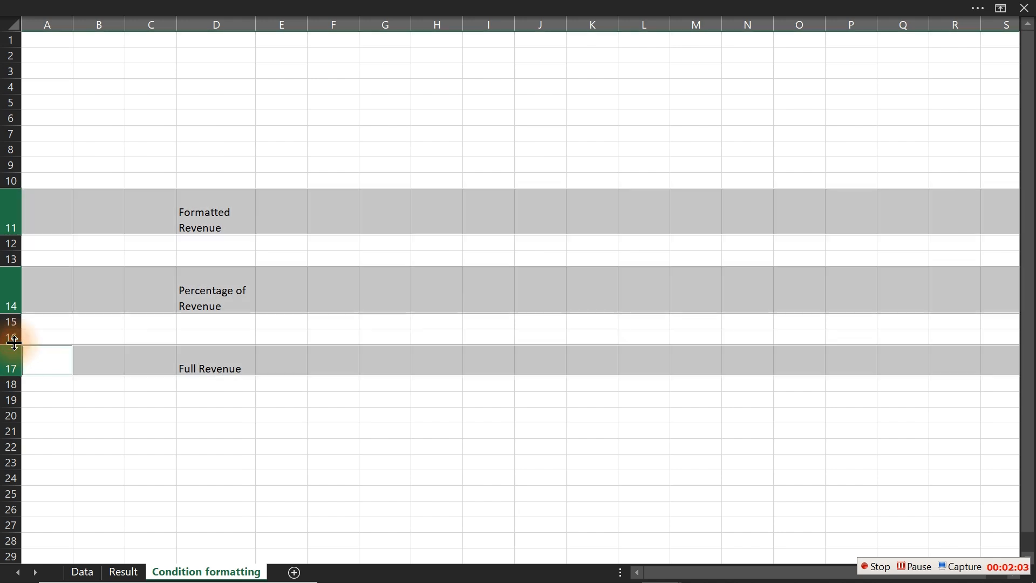
# - Reduce the height of row 11 to about 33.5 and look up its exact row height
pyautogui.click(13, 233)
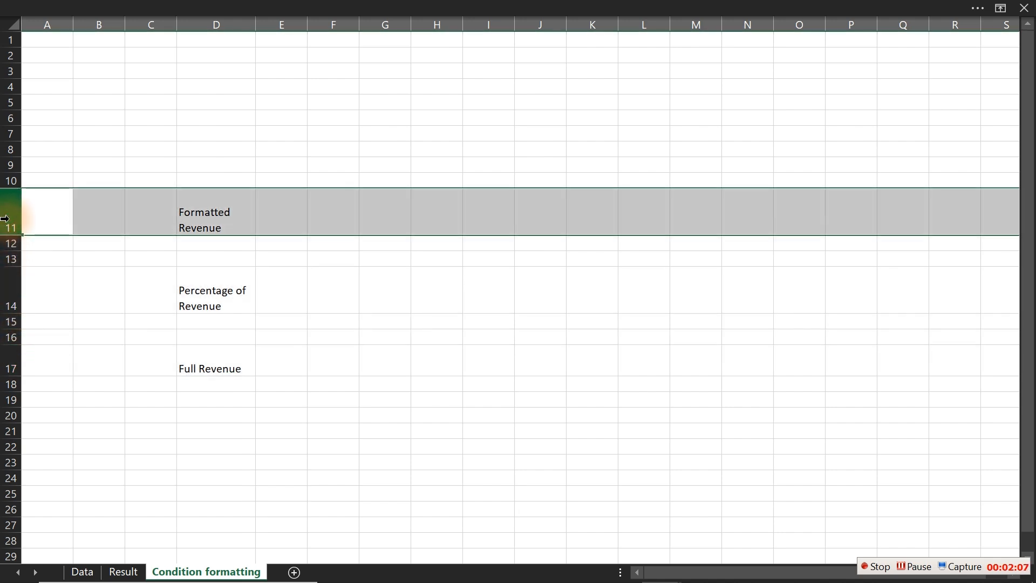
pyautogui.moveTo(13, 236); pyautogui.dragTo(15, 225)
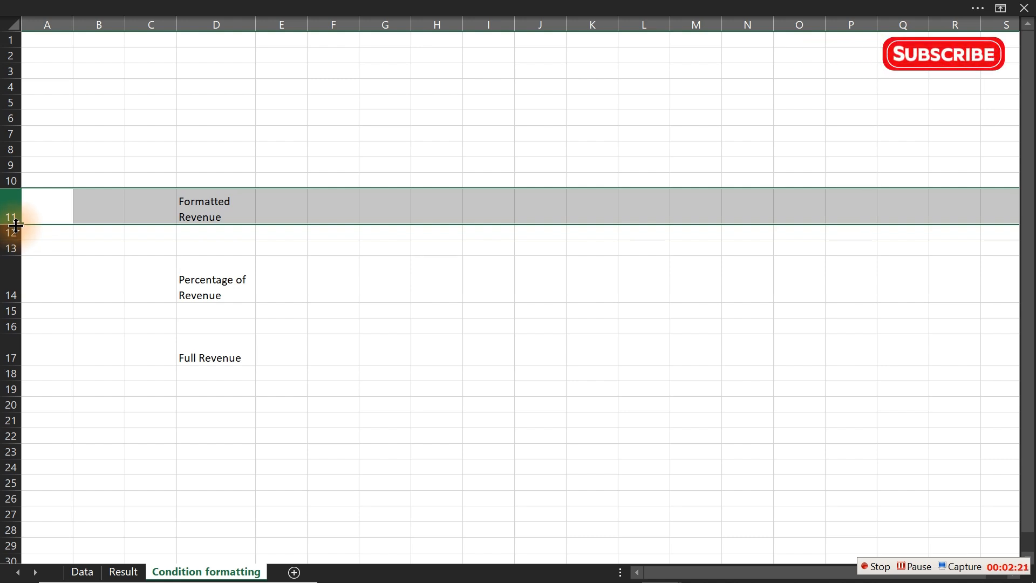
pyautogui.rightClick(2, 204)
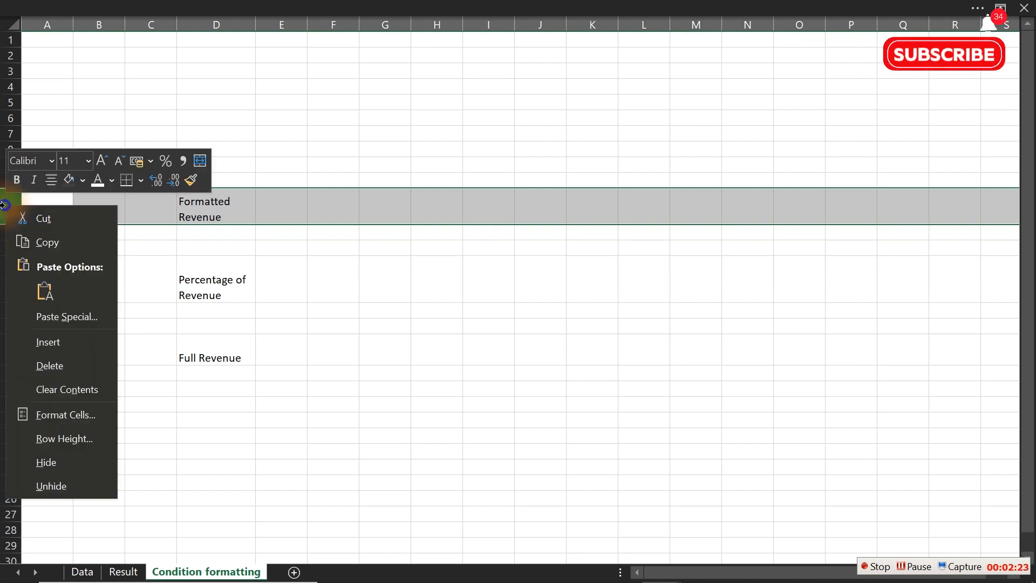
pyautogui.click(67, 437)
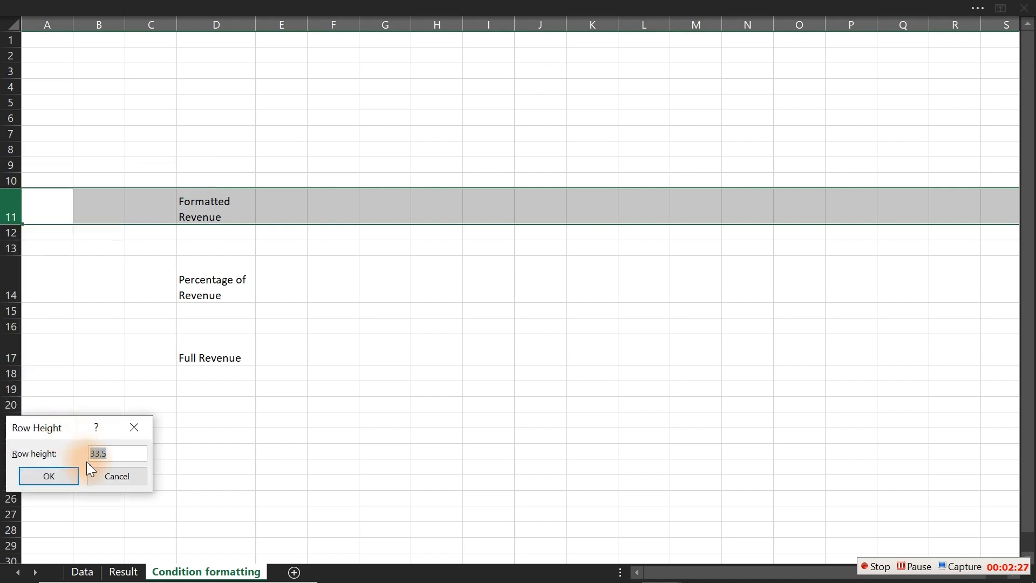
pyautogui.click(124, 476)
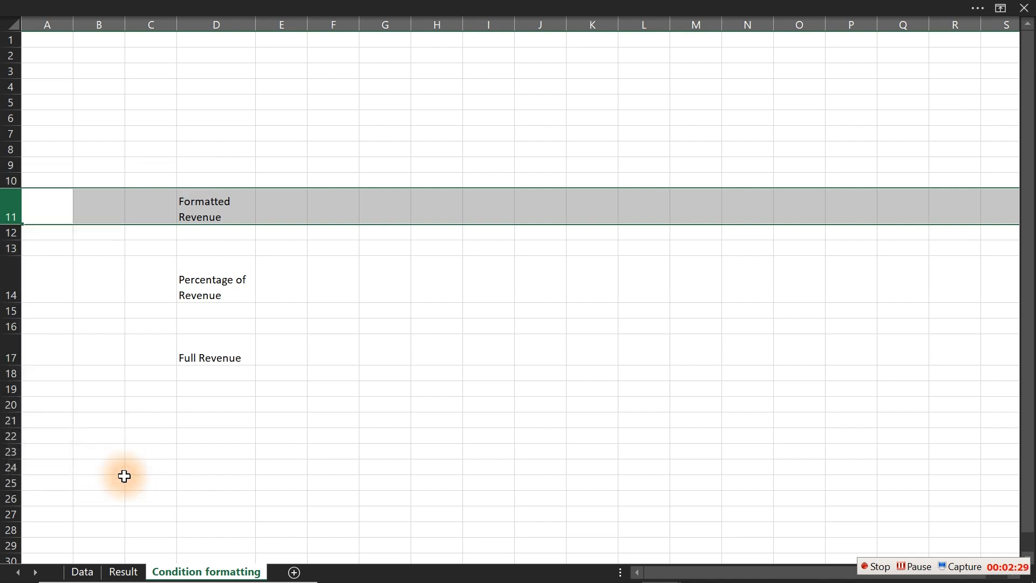
# - Set the row height of rows 14 and 17 to 33.5
pyautogui.click(4, 275)
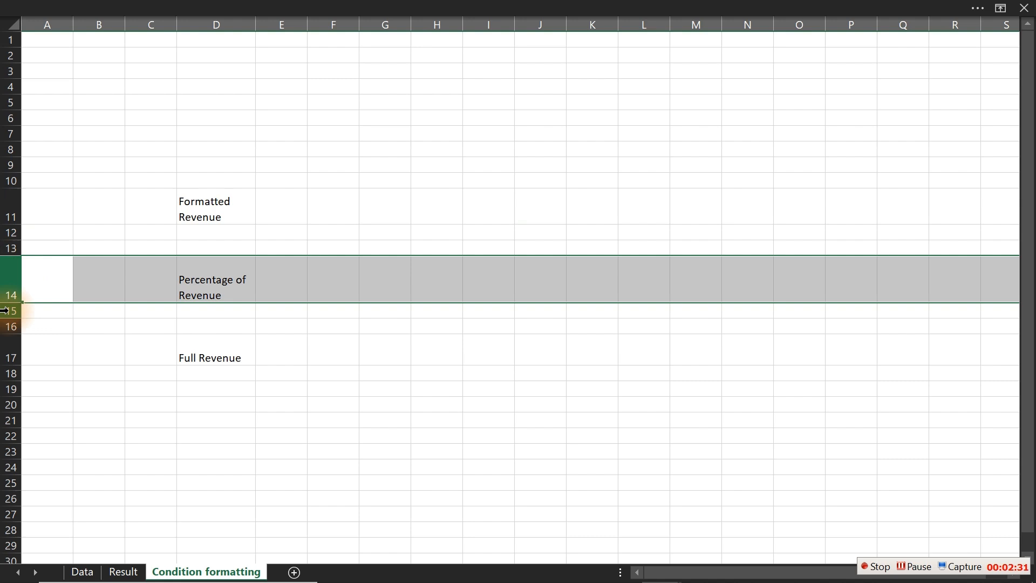
pyautogui.keyDown('ctrl'); pyautogui.click(4, 349); pyautogui.keyUp('ctrl')
pyautogui.rightClick(4, 349)
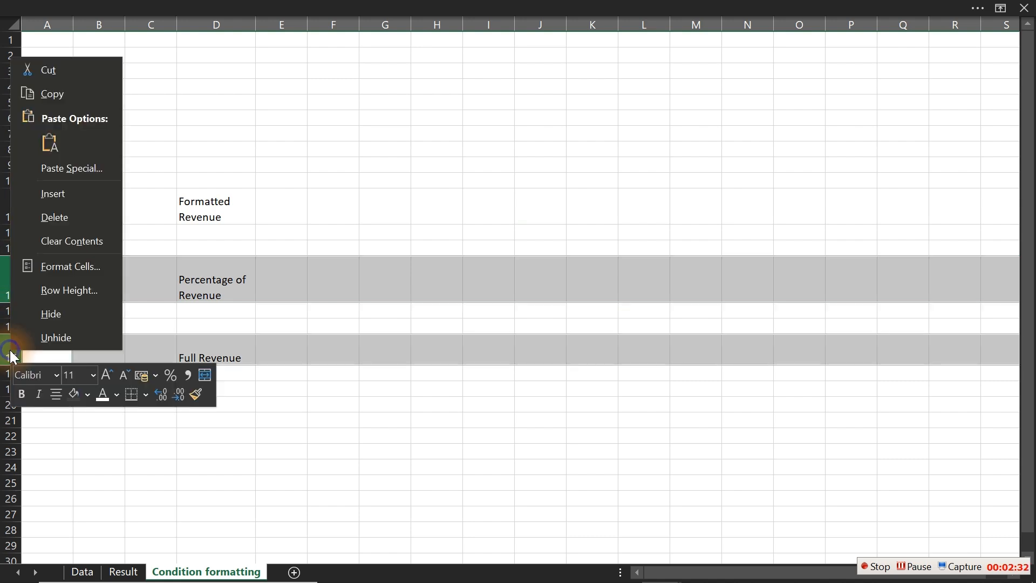
pyautogui.click(53, 290)
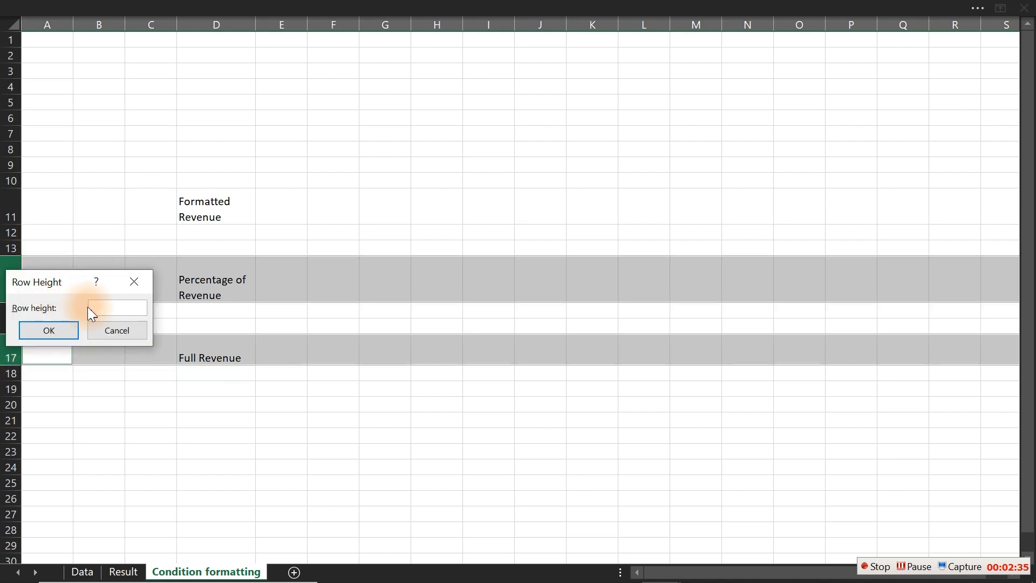
pyautogui.write('33.5')
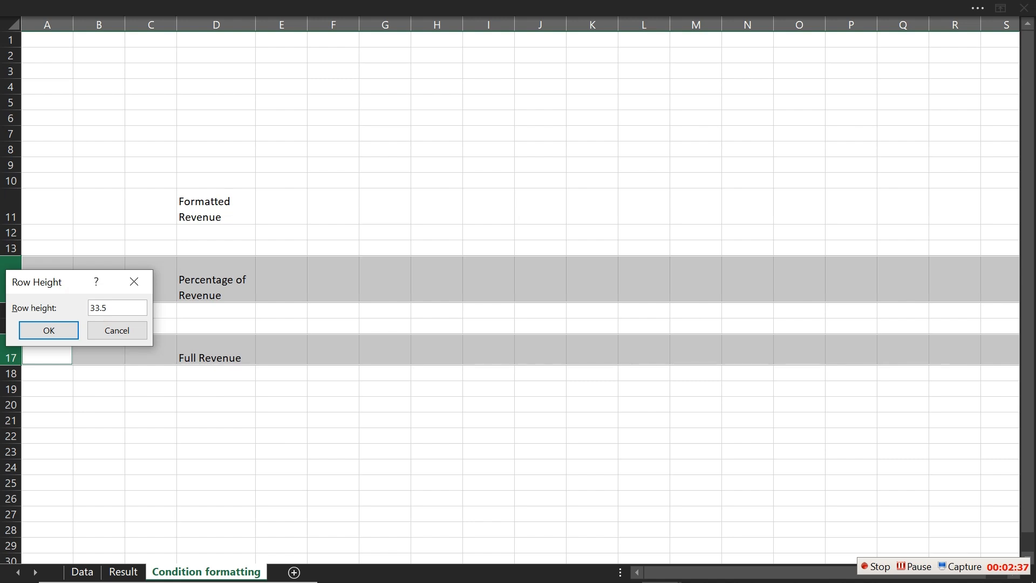
pyautogui.press('Return')
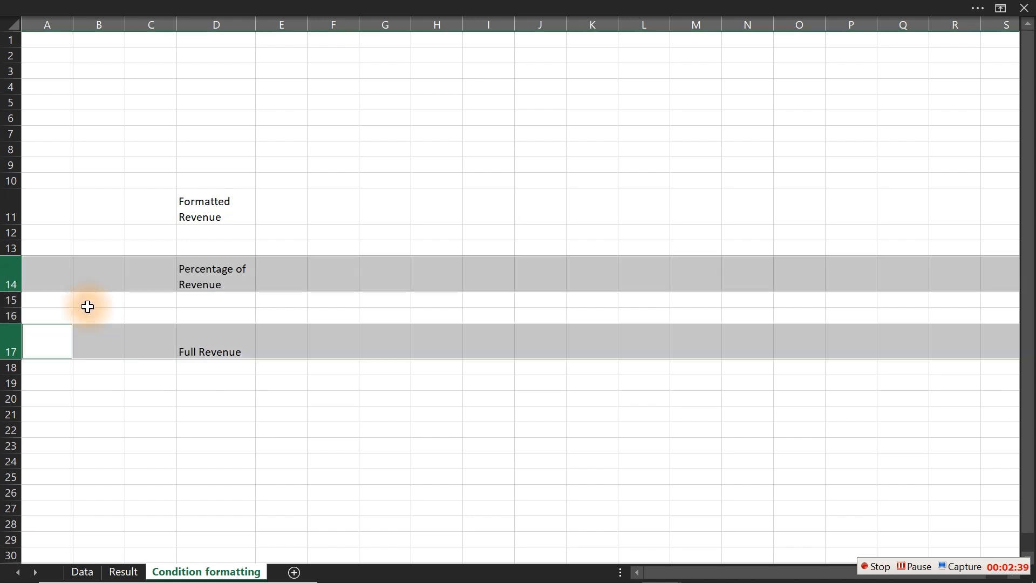
# - Center the labels in cells D11:D17 both horizontally and vertically
pyautogui.click(230, 199)
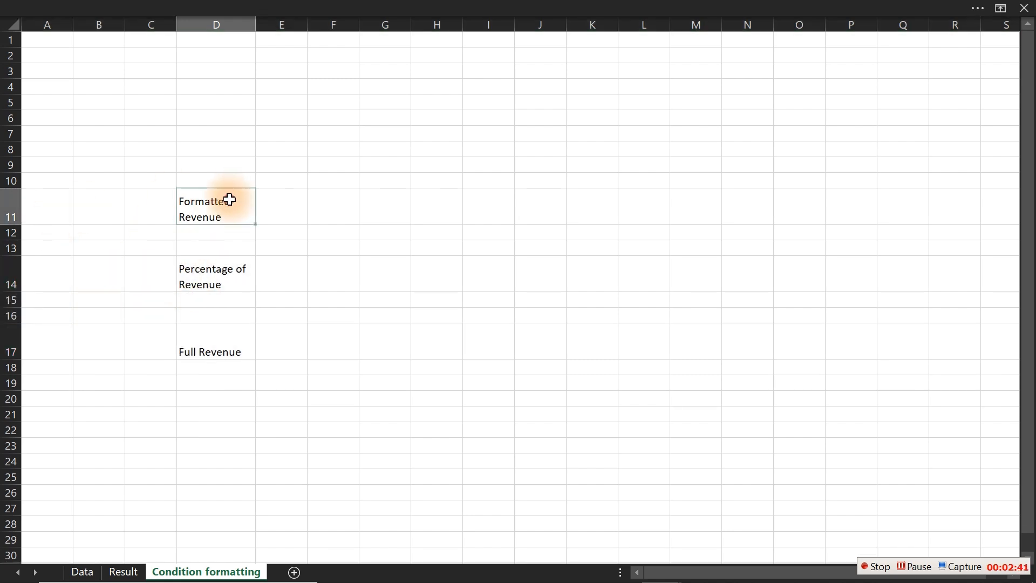
pyautogui.moveTo(229, 200); pyautogui.dragTo(225, 354)
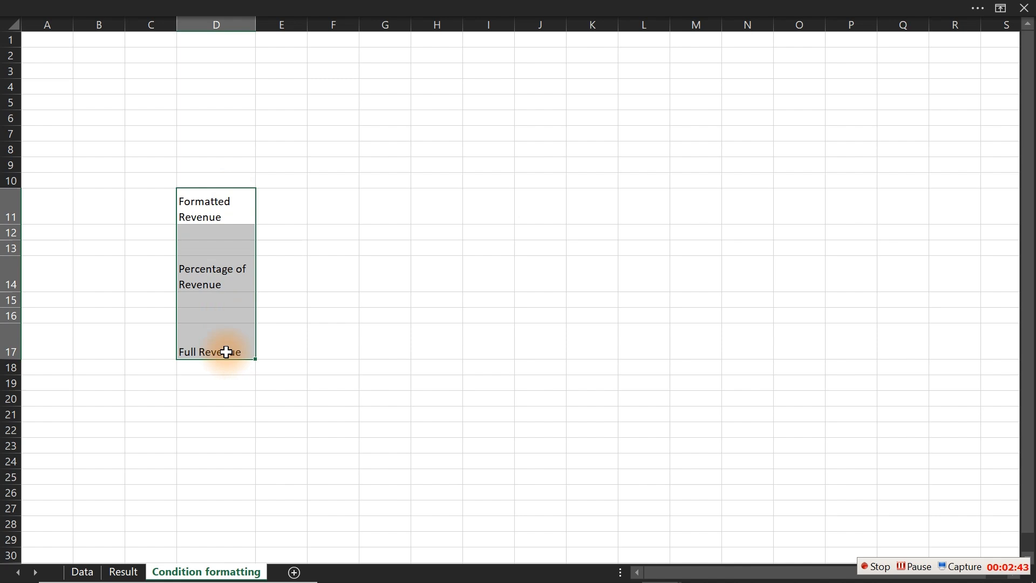
pyautogui.click(150, 8)
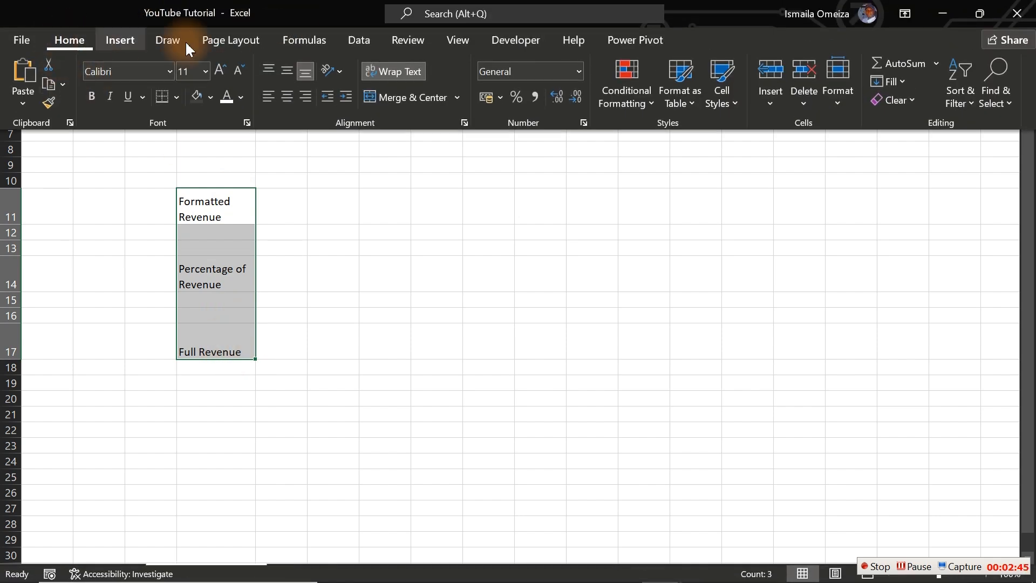
pyautogui.click(281, 95)
pyautogui.click(288, 70)
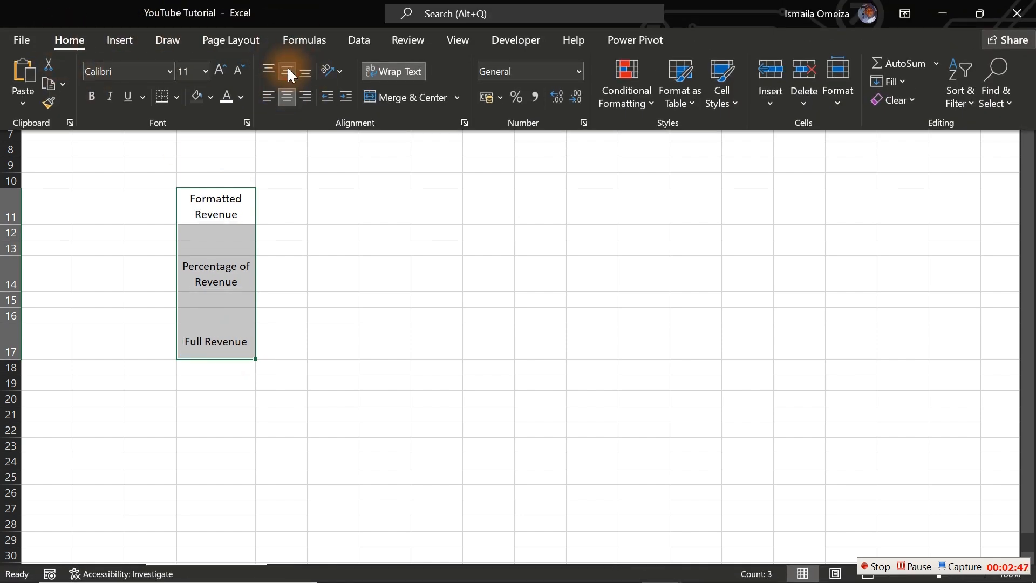
pyautogui.click(349, 351)
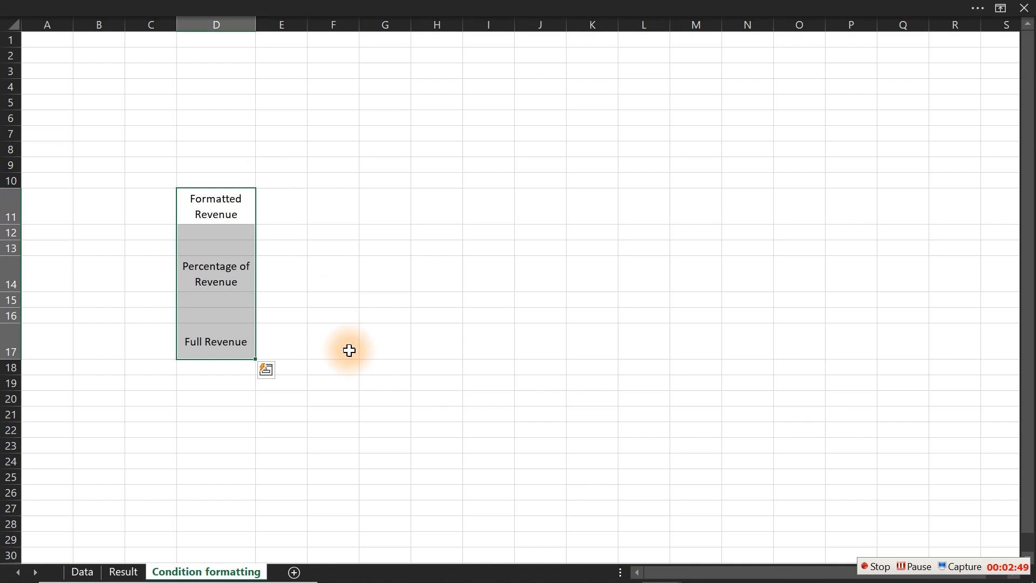
pyautogui.click(349, 350)
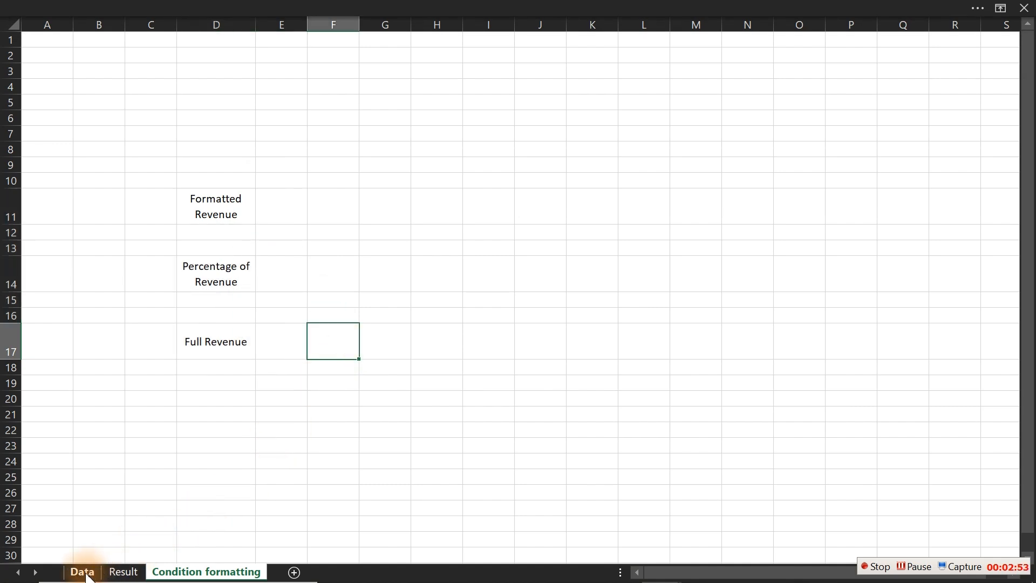
# - Check which theme fill colour the dark rectangle beside the chart on the Result sheet uses
pyautogui.click(123, 571)
pyautogui.click(95, 444)
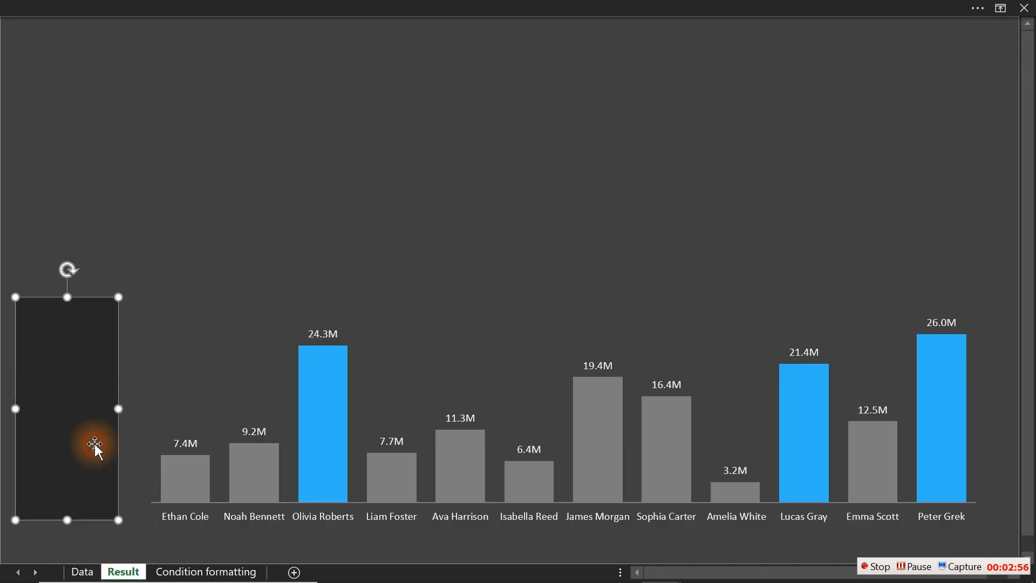
pyautogui.click(229, 6)
pyautogui.click(211, 98)
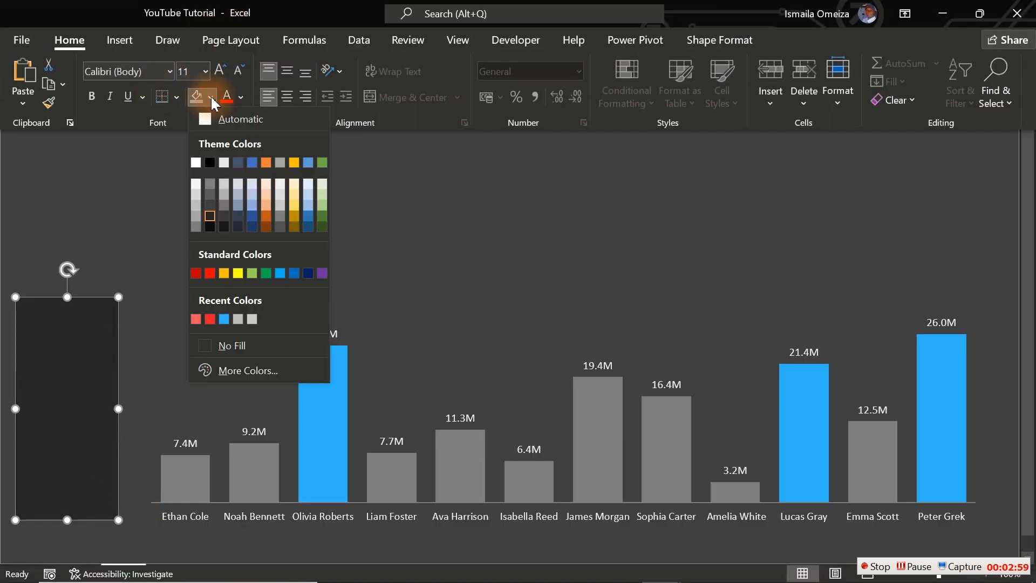
pyautogui.click(210, 219)
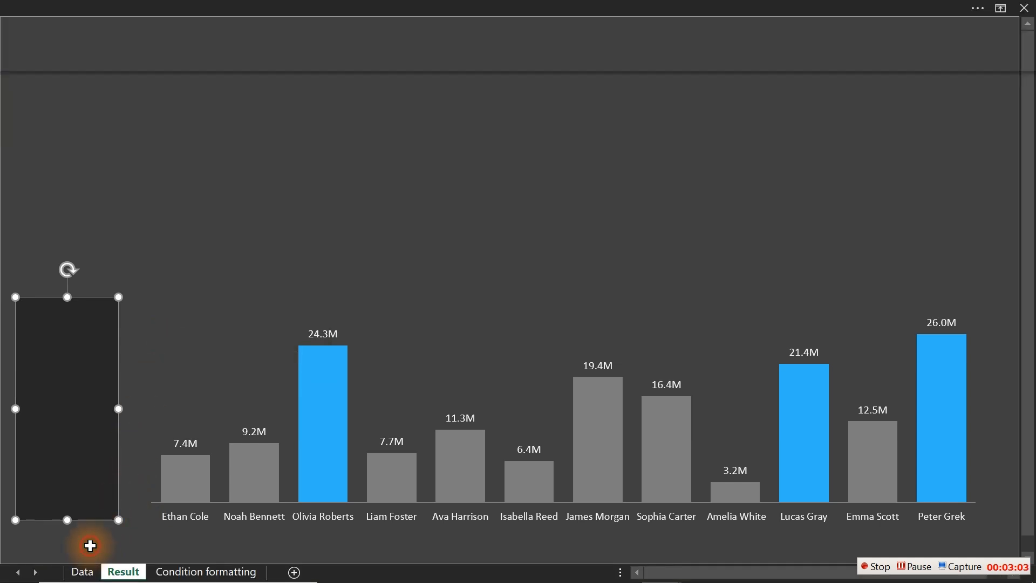
# - Fill label cells D11, D14 and D17 on the Condition formatting sheet with the rectangle's dark theme shade
pyautogui.click(207, 571)
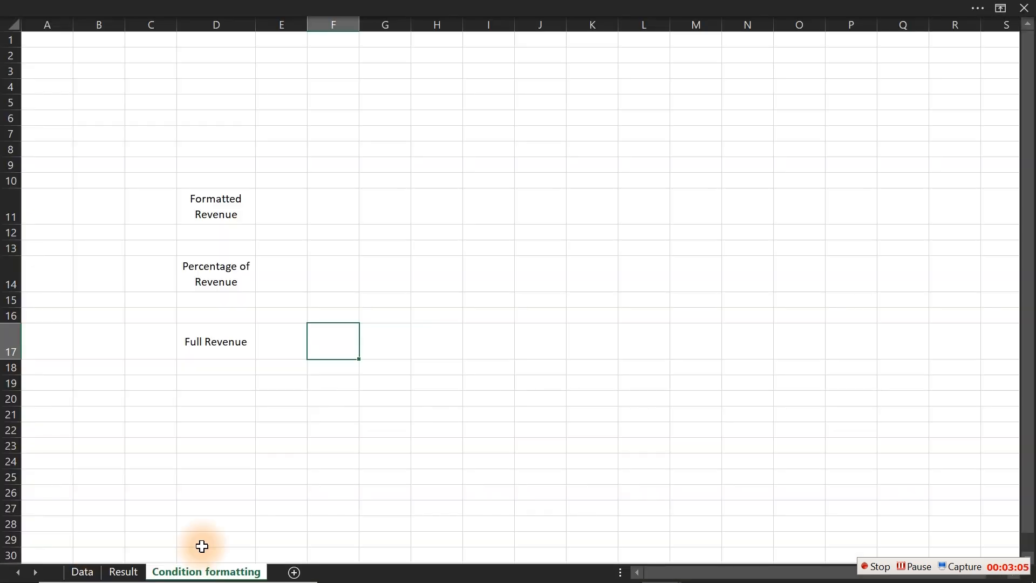
pyautogui.click(218, 208)
pyautogui.keyDown('ctrl'); pyautogui.click(221, 274); pyautogui.keyUp('ctrl')
pyautogui.keyDown('ctrl'); pyautogui.click(221, 330); pyautogui.keyUp('ctrl')
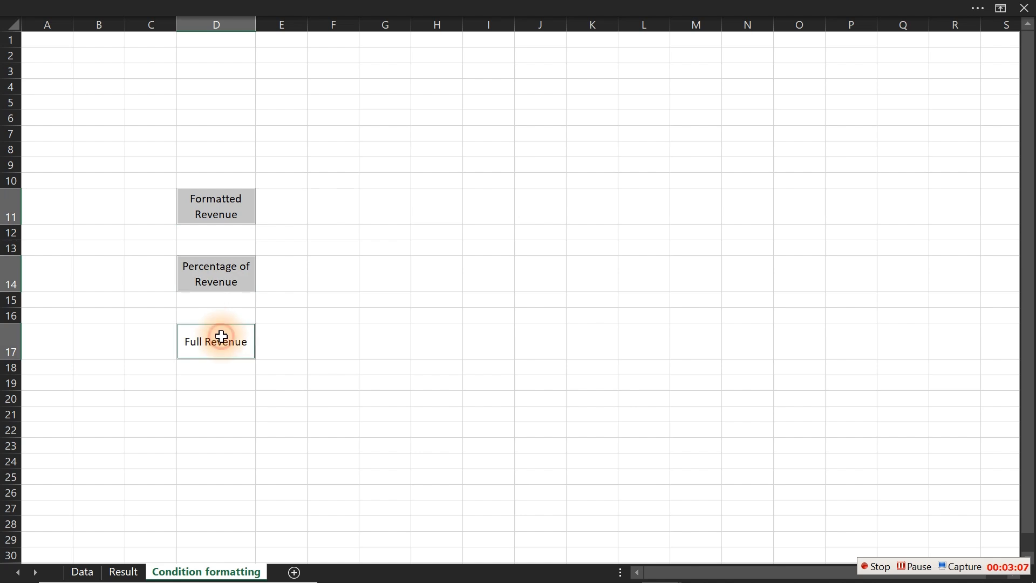
pyautogui.click(238, 7)
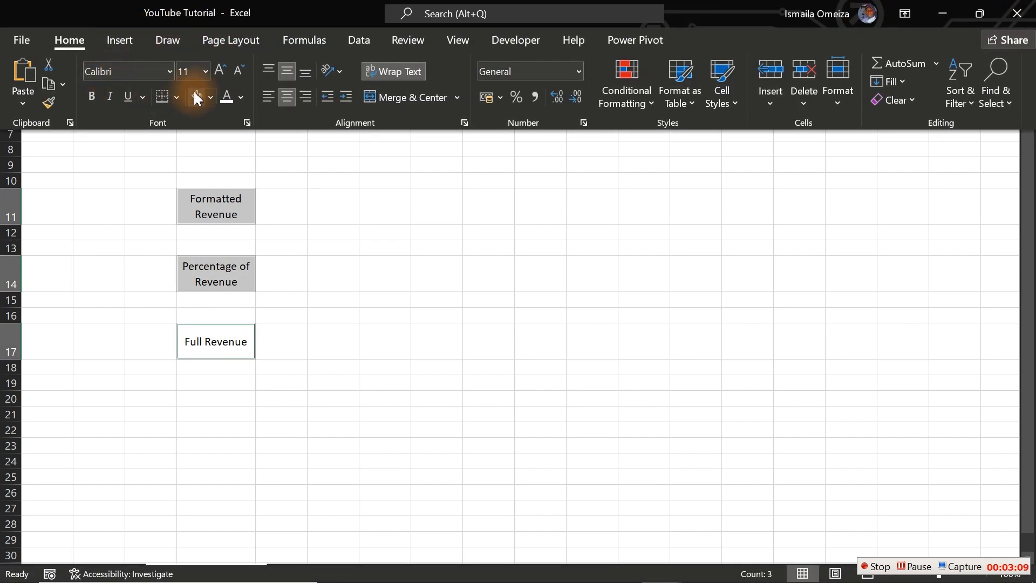
pyautogui.click(213, 95)
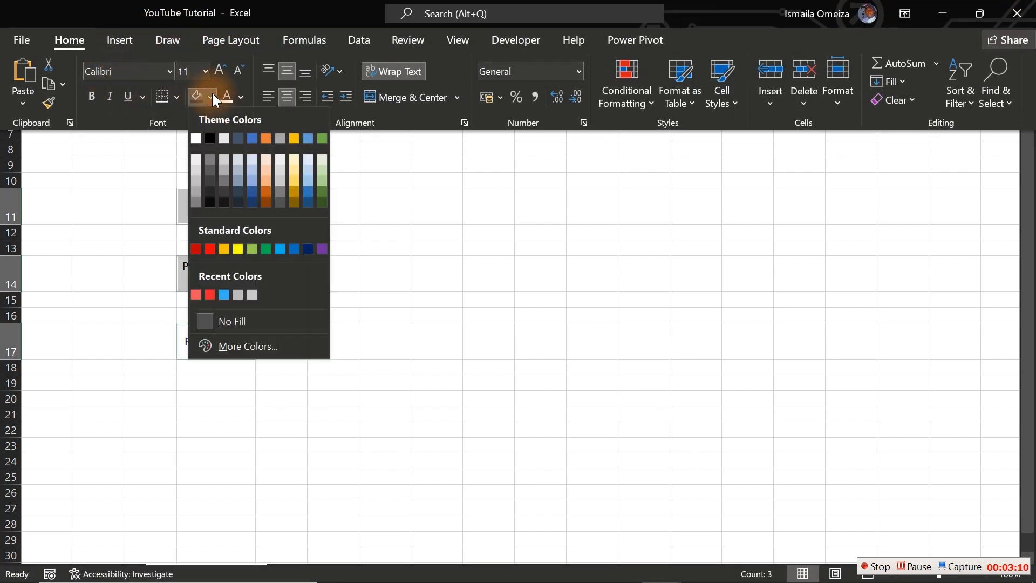
pyautogui.click(211, 193)
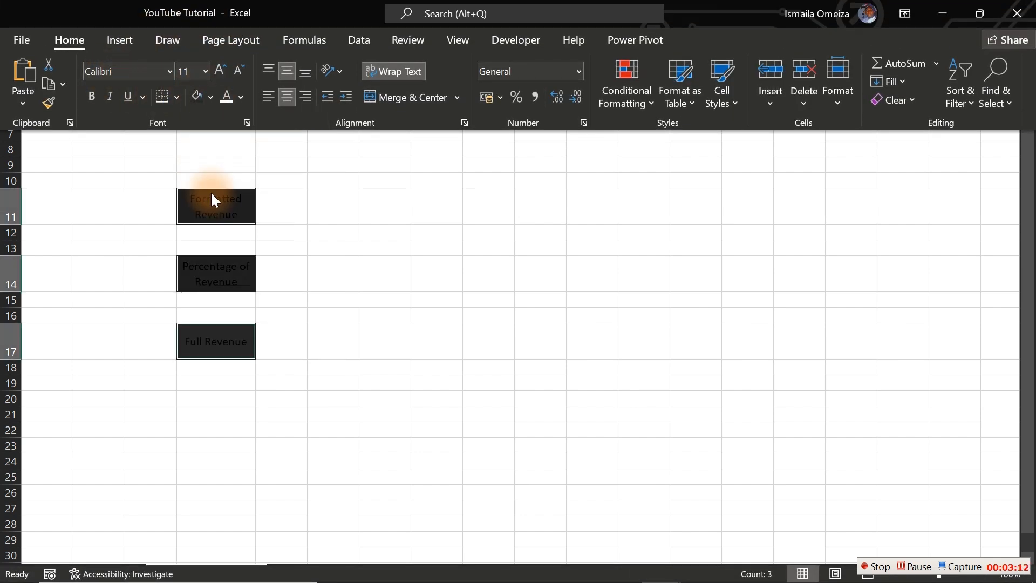
# - Set the font colour of label cells D11, D14 and D17 to the second light grey shade of the white theme colour
pyautogui.click(242, 96)
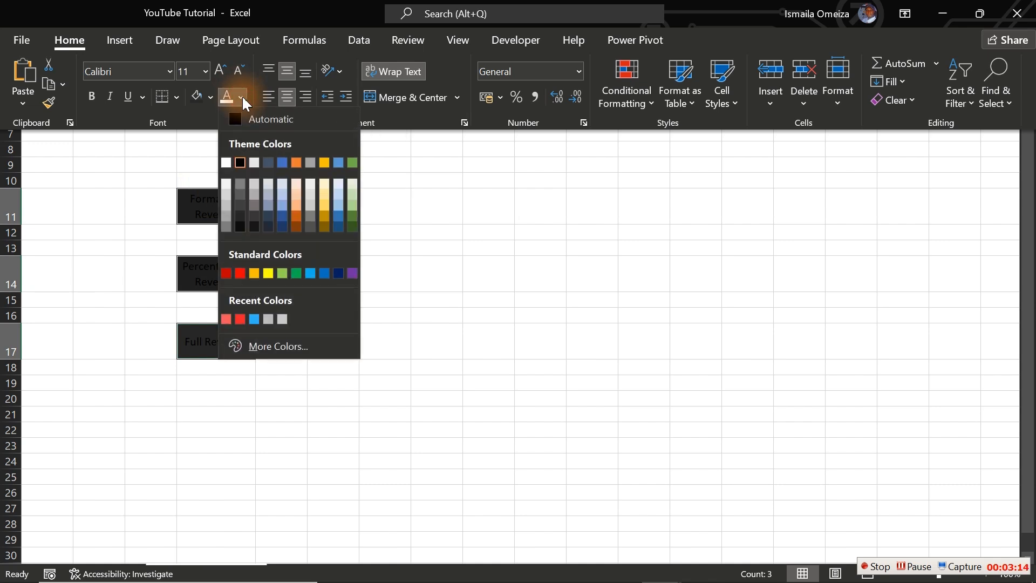
pyautogui.click(226, 194)
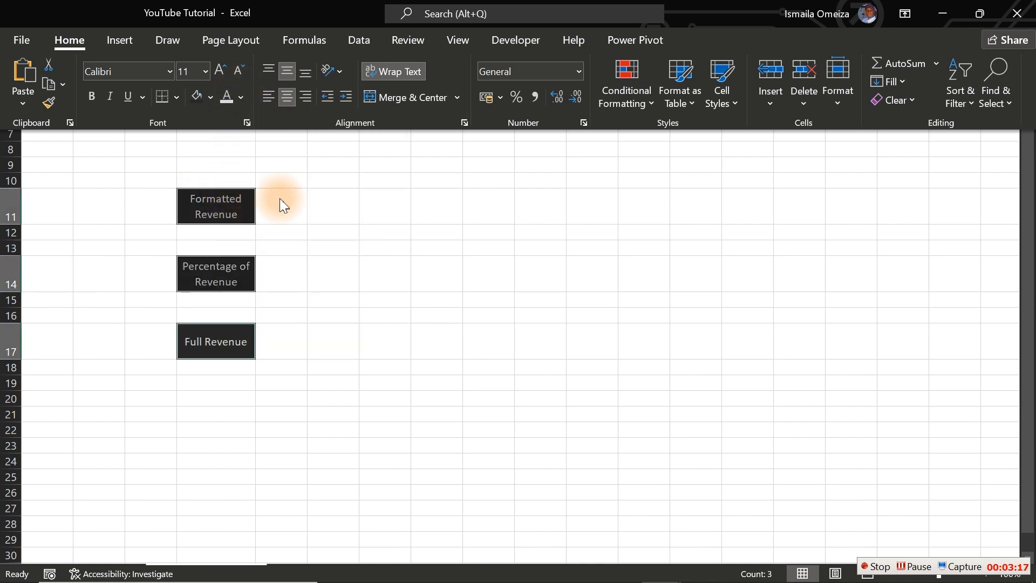
pyautogui.hotkey('ctrl', 'shift', 'F1')
pyautogui.click(349, 256)
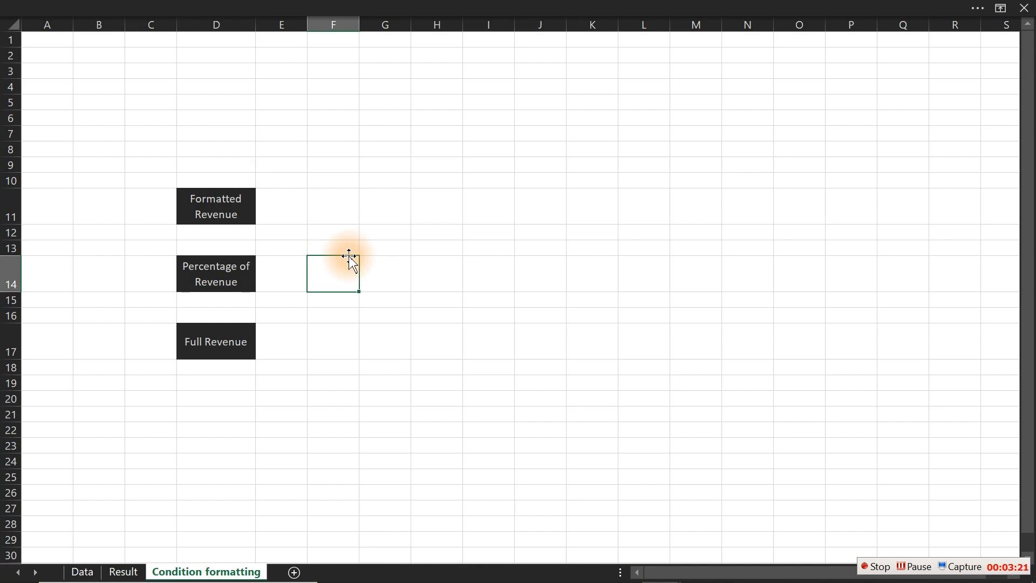
# - Link cell D7 on the Condition formatting sheet to the selected option number in cell B5 of the Data sheet
pyautogui.click(214, 130)
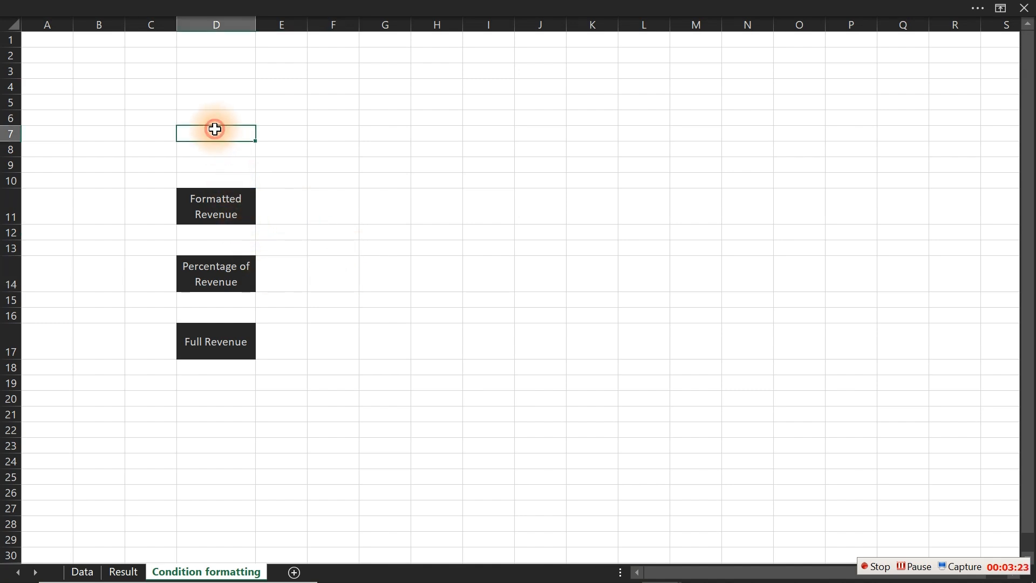
pyautogui.write('=')
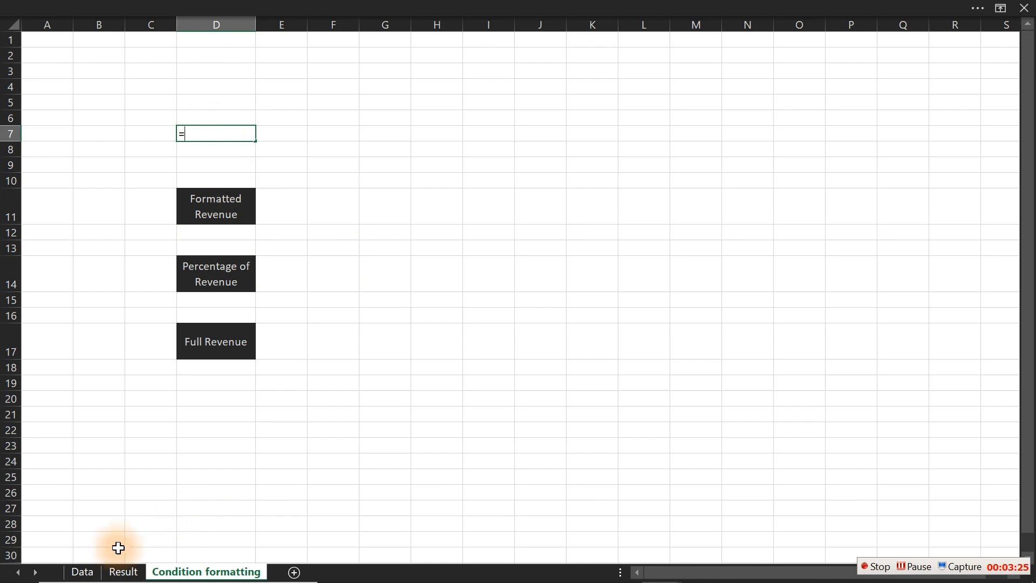
pyautogui.click(84, 572)
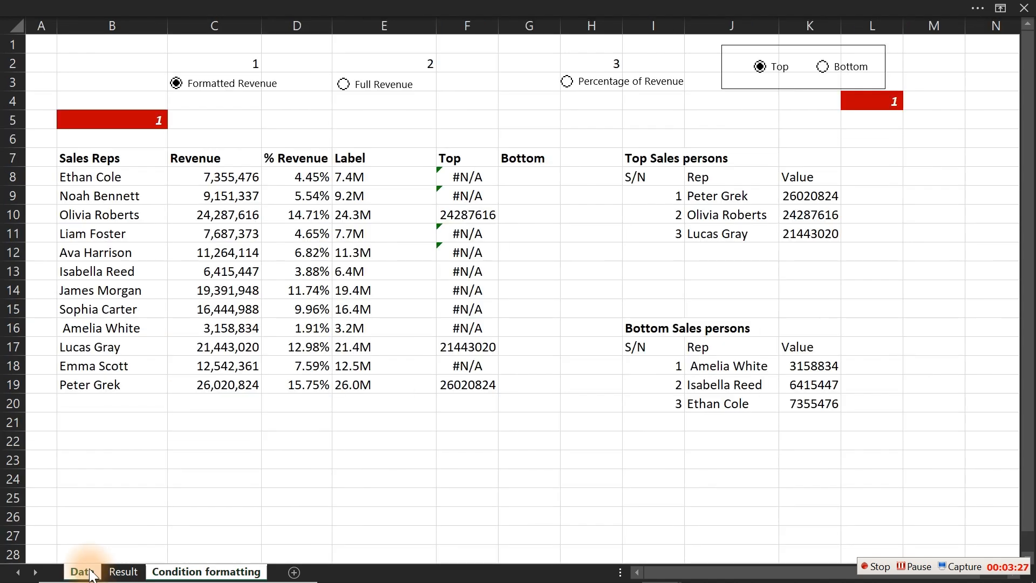
pyautogui.click(137, 125)
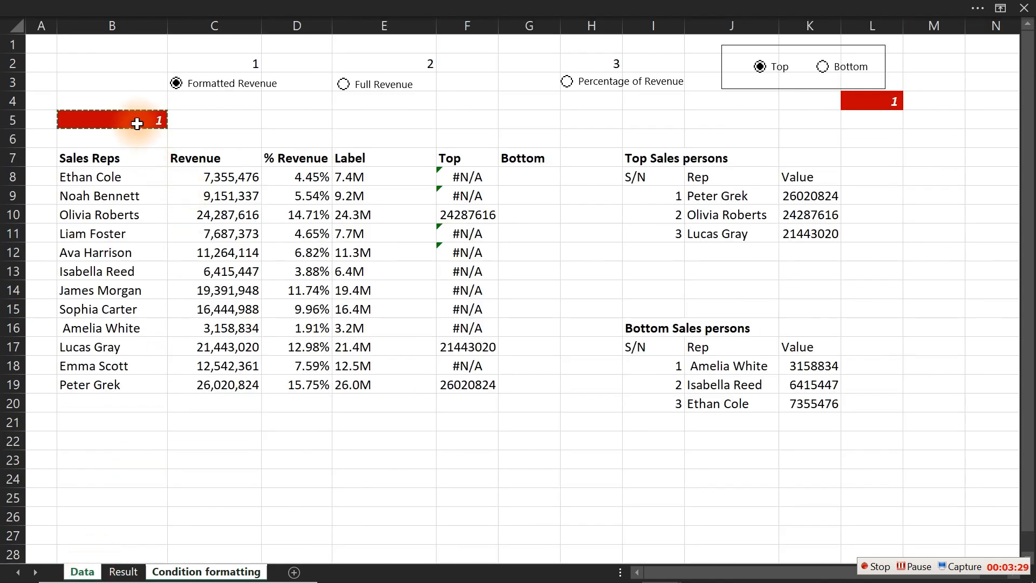
pyautogui.press('Return')
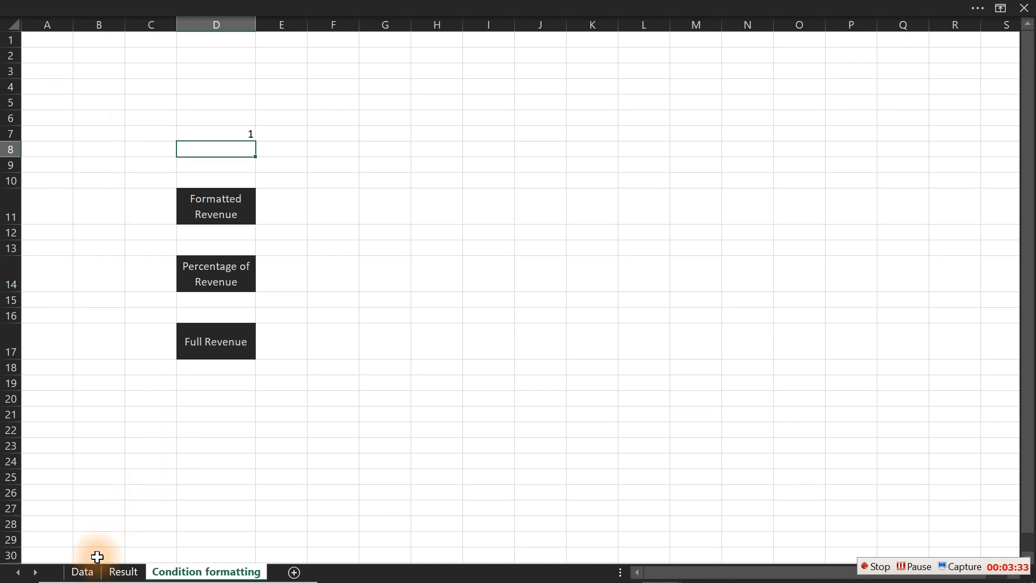
# - Check the Formatted Revenue option's number on the Data sheet and enter 1 in B11 beside the matching label
pyautogui.click(95, 574)
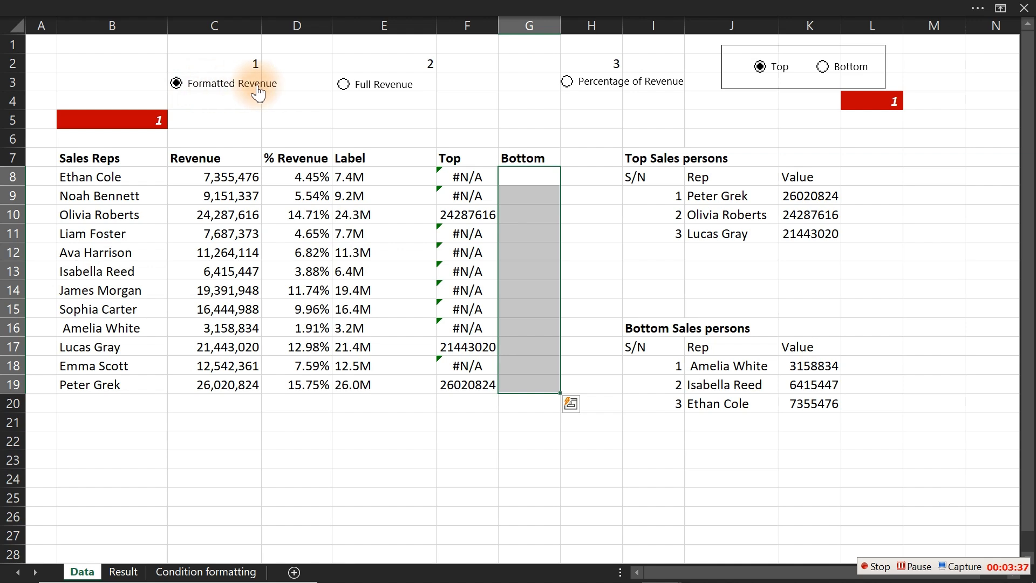
pyautogui.click(123, 572)
pyautogui.click(196, 572)
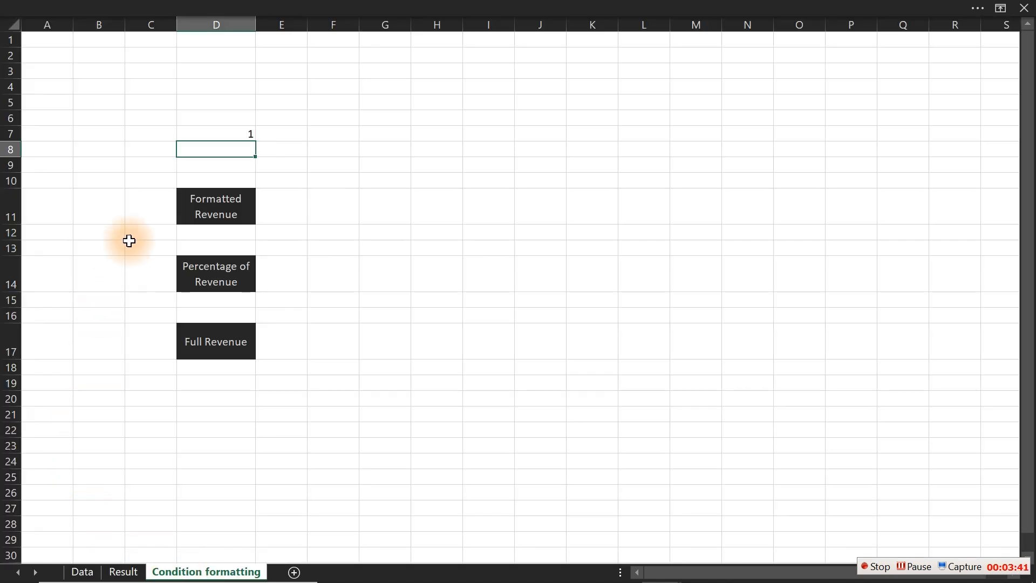
pyautogui.click(102, 206)
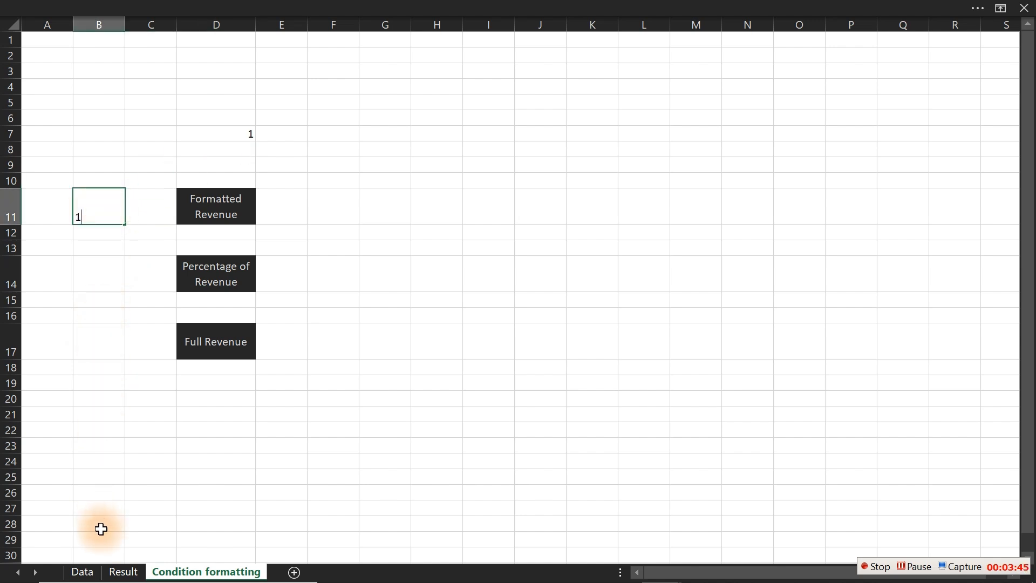
# - Select the Full Revenue option on the Data sheet and return to the Condition formatting sheet
pyautogui.click(82, 572)
pyautogui.click(343, 84)
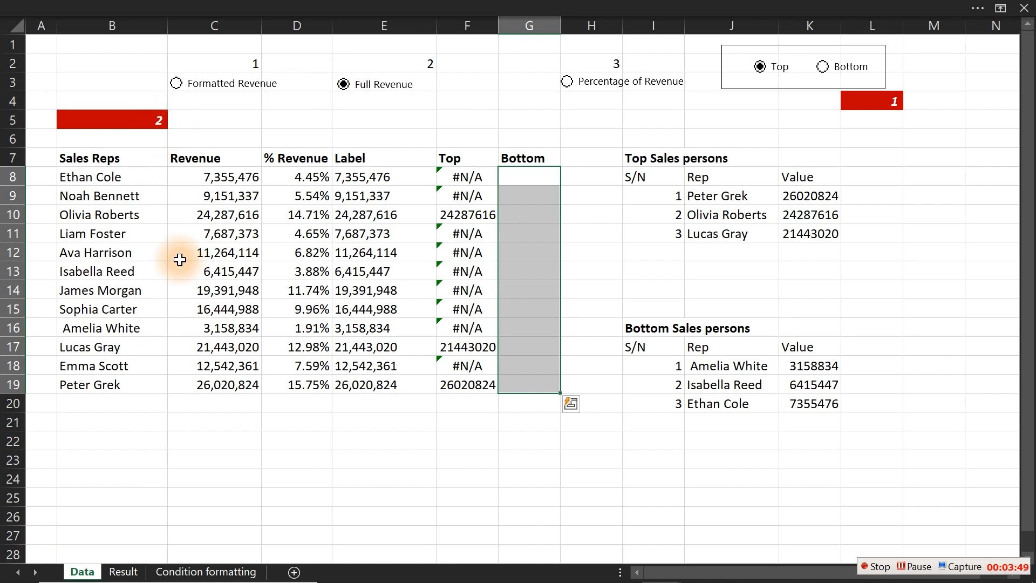
pyautogui.click(193, 572)
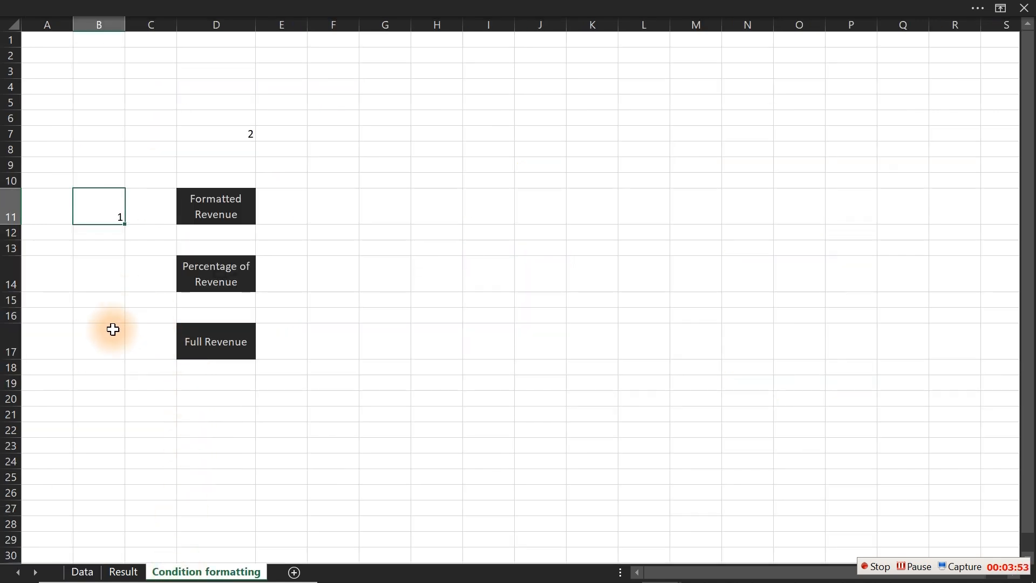
# - Enter 2 in B17 beside Full Revenue and 3 in B14 beside Percentage of Revenue
pyautogui.click(102, 346)
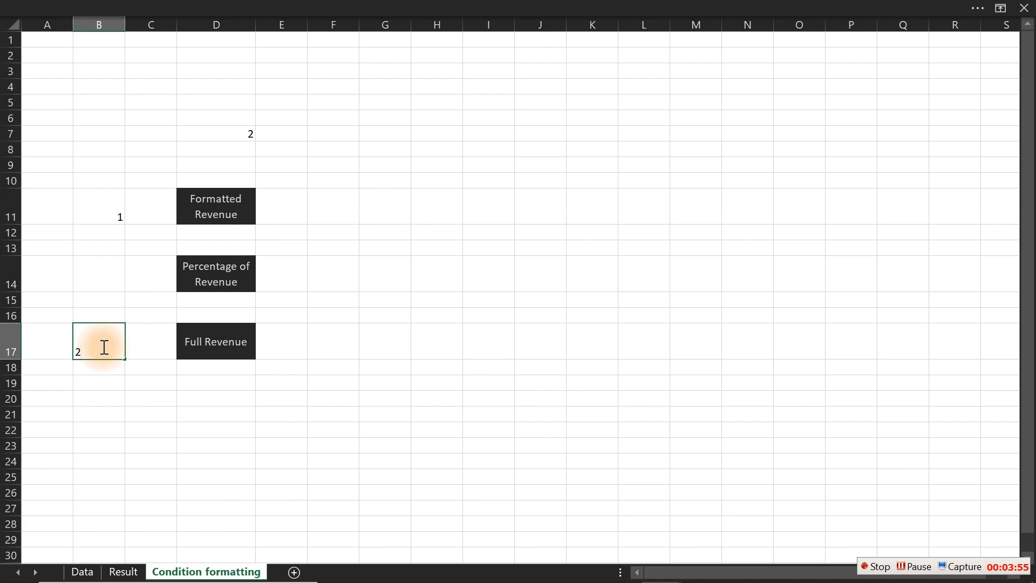
pyautogui.click(97, 272)
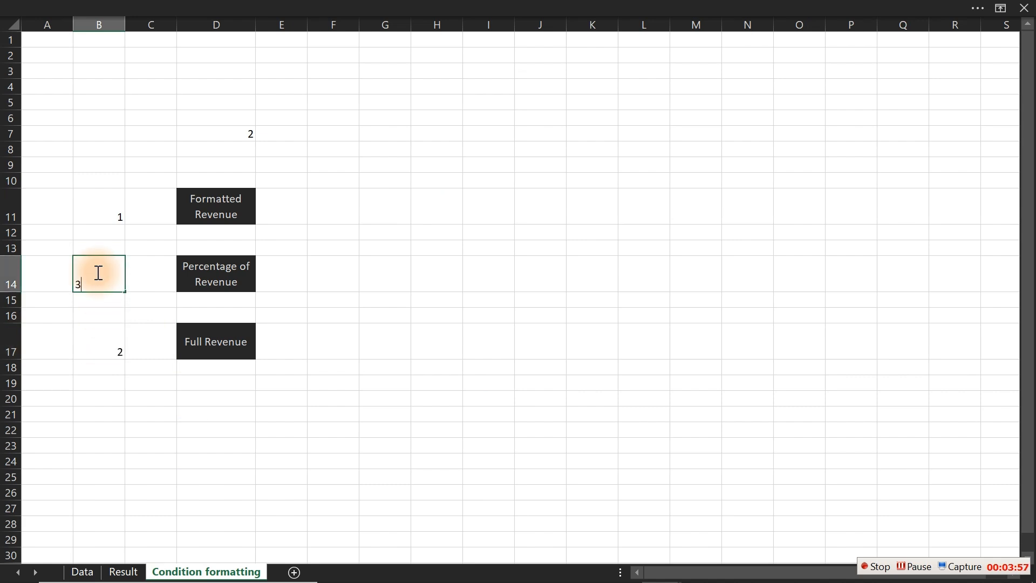
pyautogui.click(405, 349)
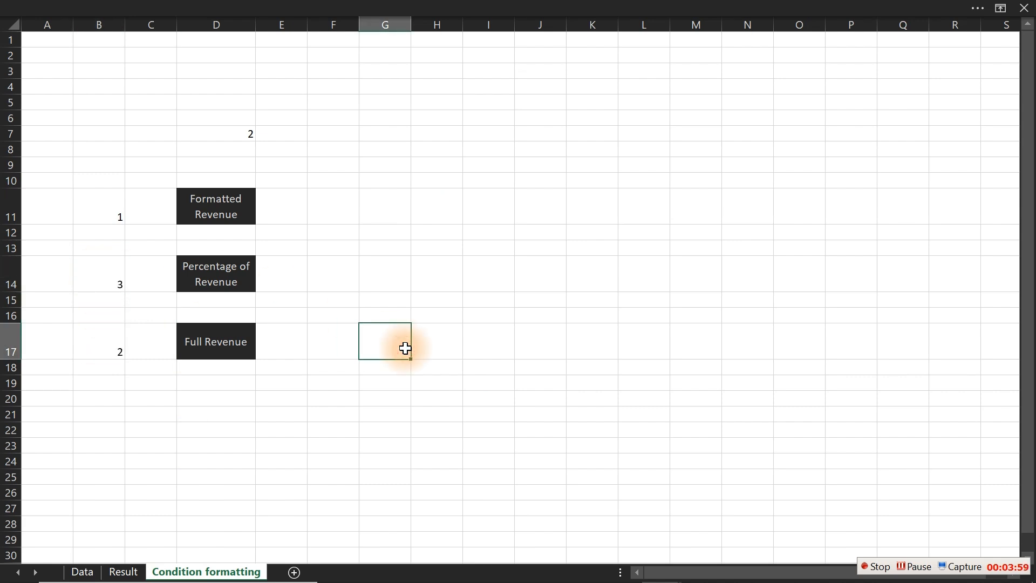
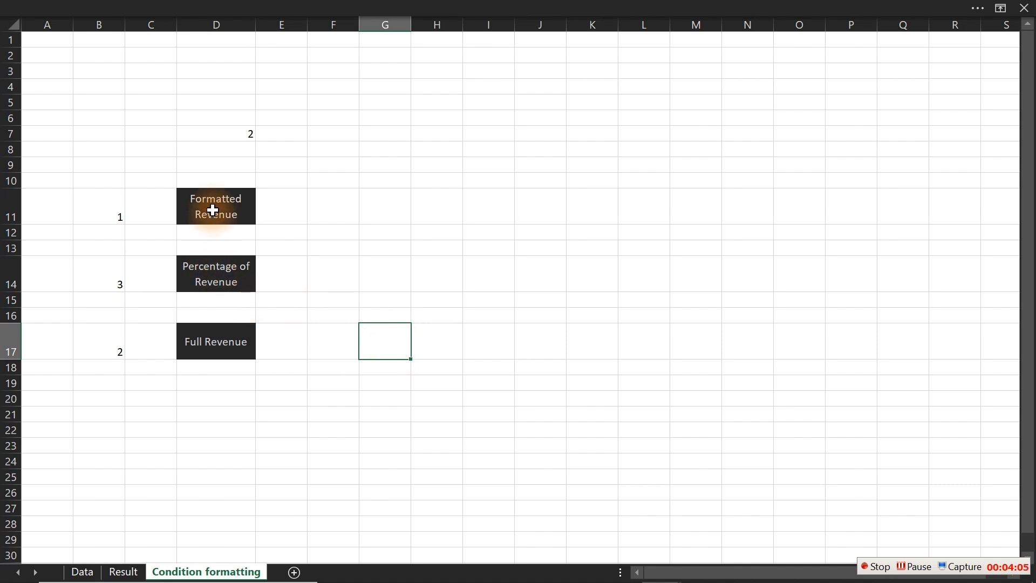
# - Select the Full Revenue label in cell D17 on the Condition formatting sheet
pyautogui.click(213, 210)
pyautogui.click(341, 7)
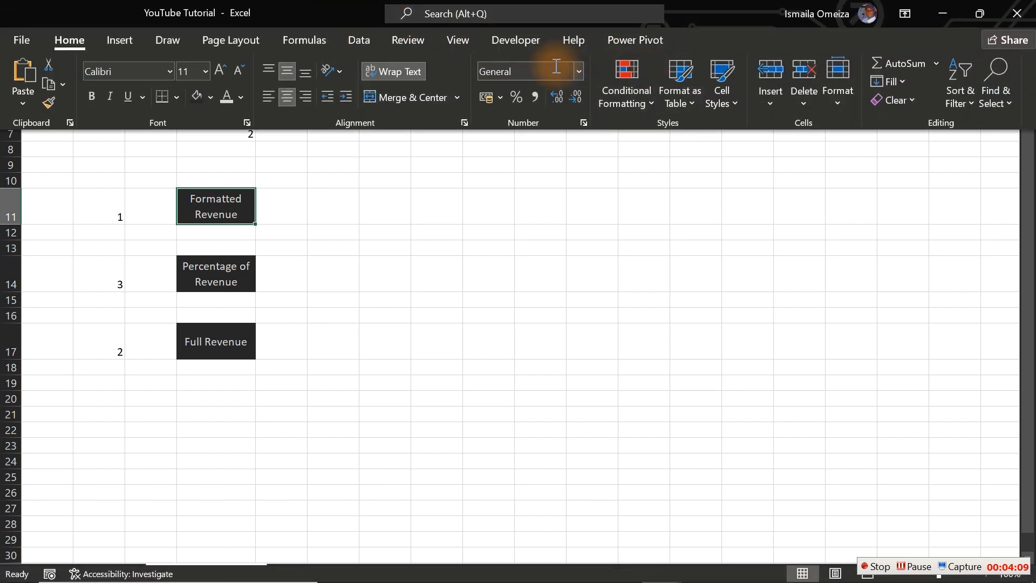
pyautogui.click(269, 296)
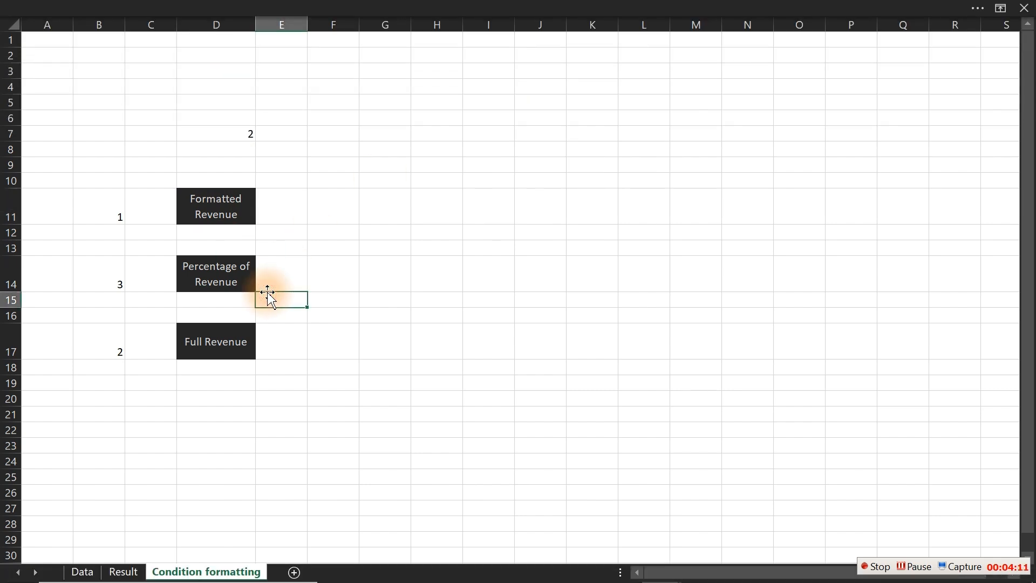
pyautogui.click(209, 352)
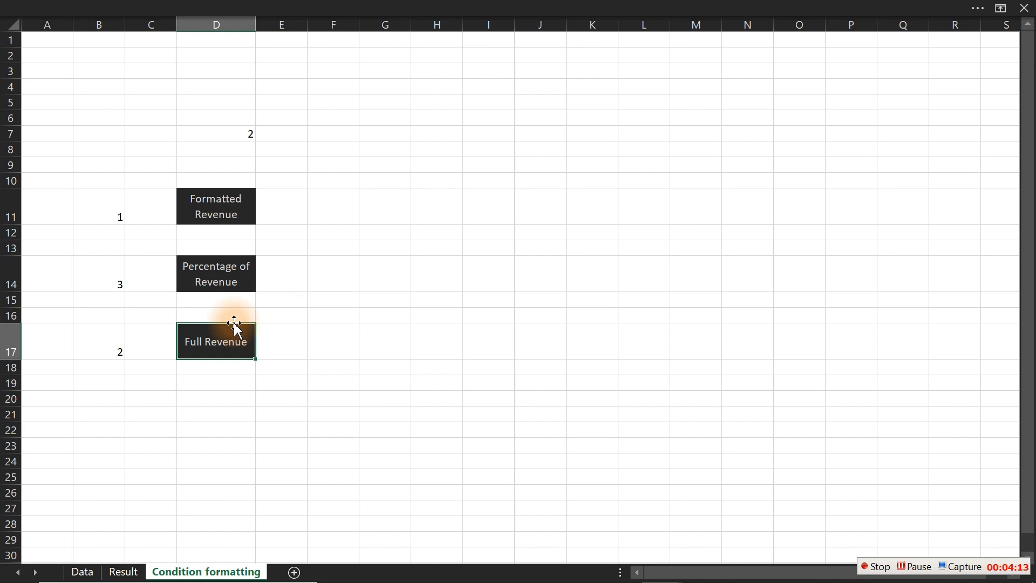
# - Start a formula-based conditional formatting rule for the Full Revenue cell D17 with the formula =$D$7=2
pyautogui.click(307, 8)
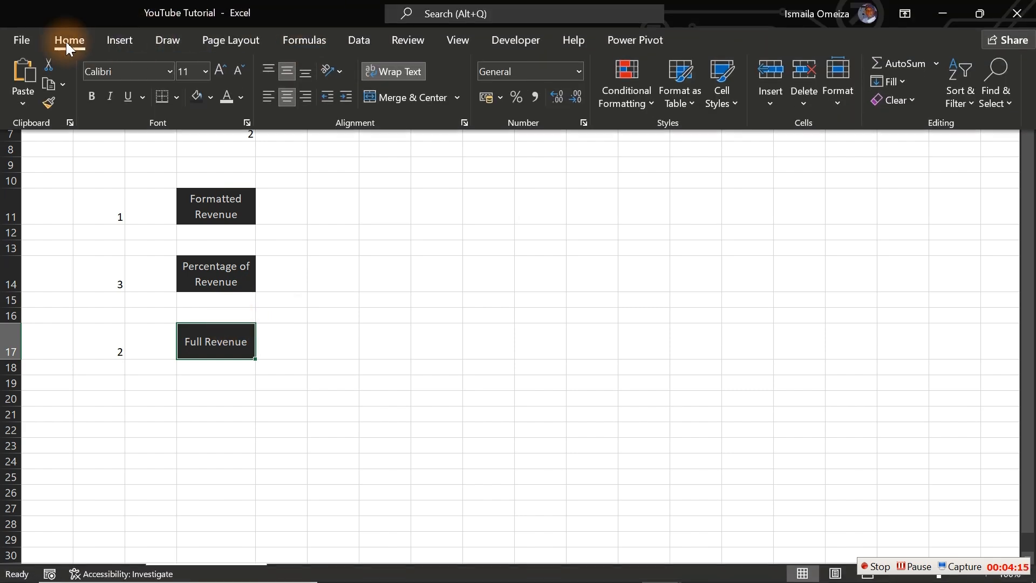
pyautogui.click(645, 102)
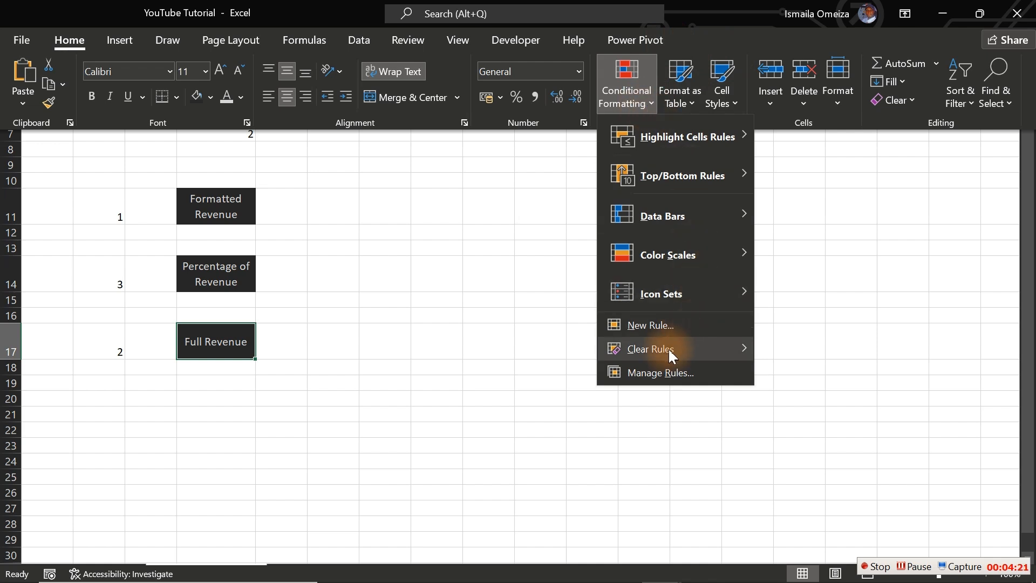
pyautogui.click(654, 325)
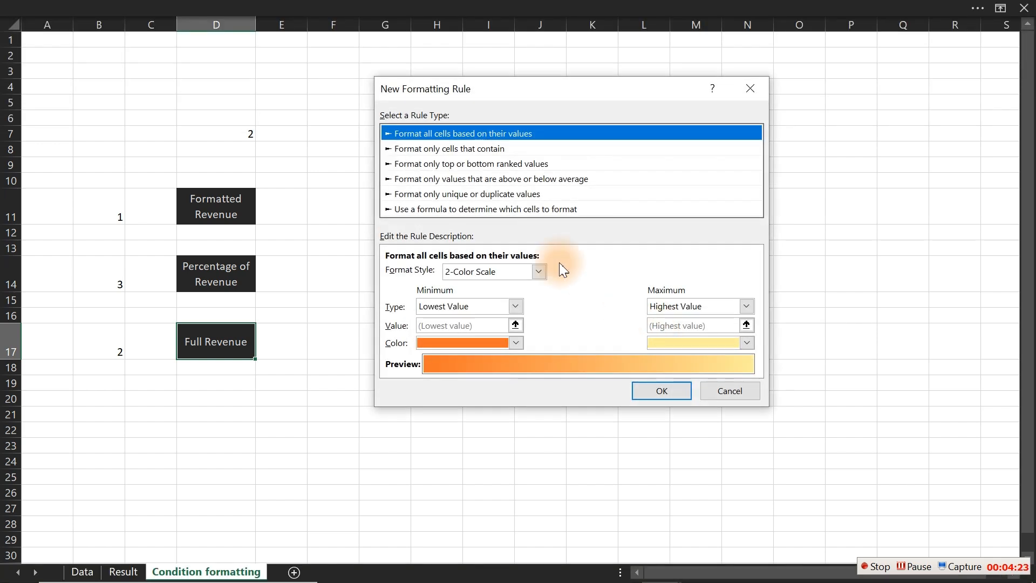
pyautogui.click(496, 210)
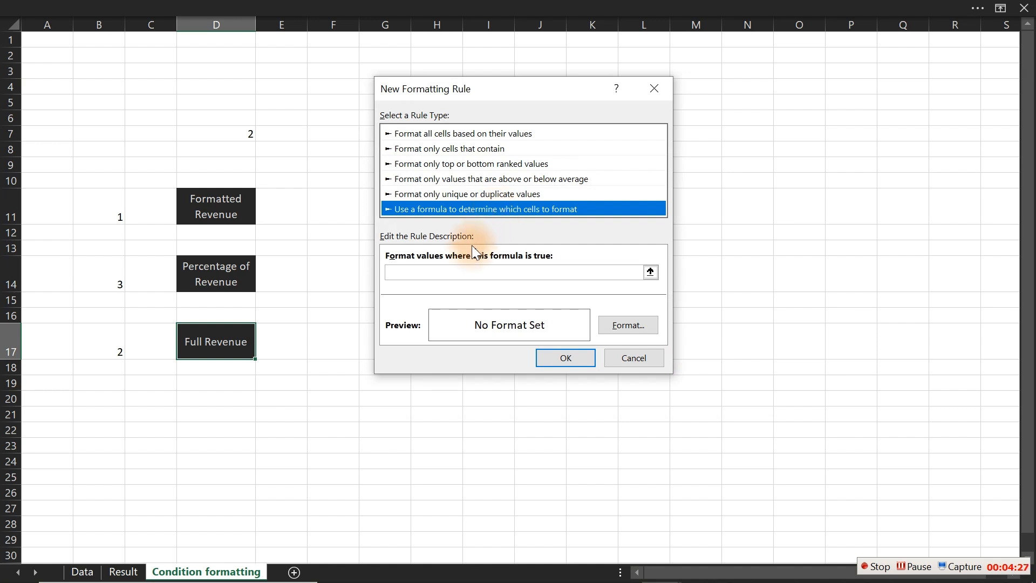
pyautogui.click(441, 273)
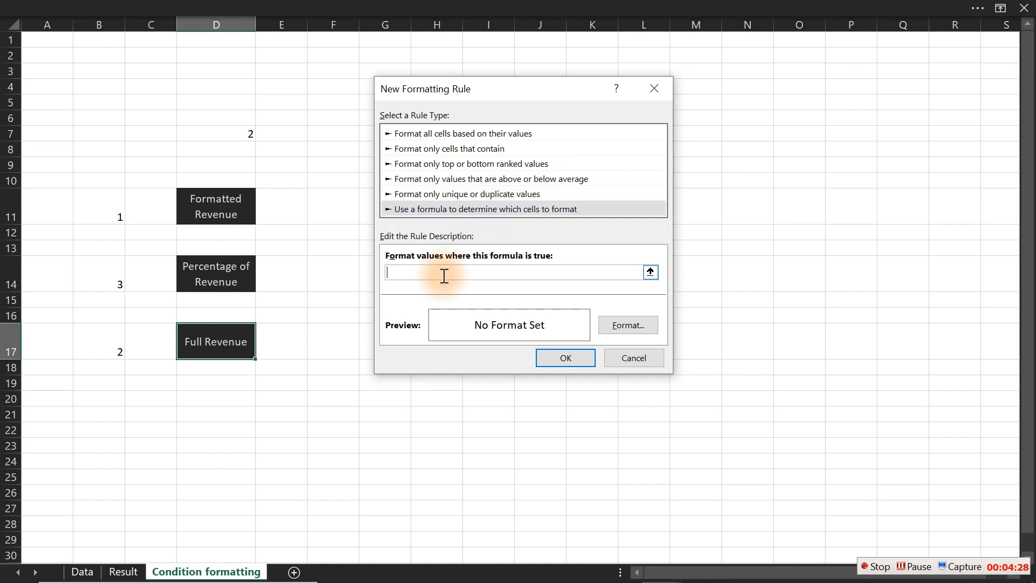
pyautogui.click(241, 137)
pyautogui.write('=')
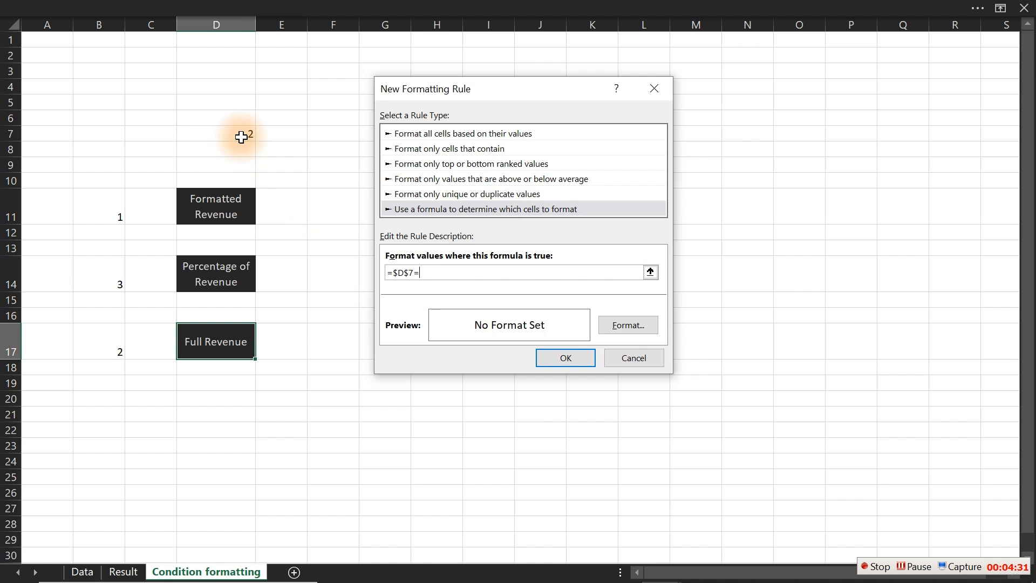
# - Give the Full Revenue rule a bold near-black font and a white fill, and apply the rule
pyautogui.click(604, 322)
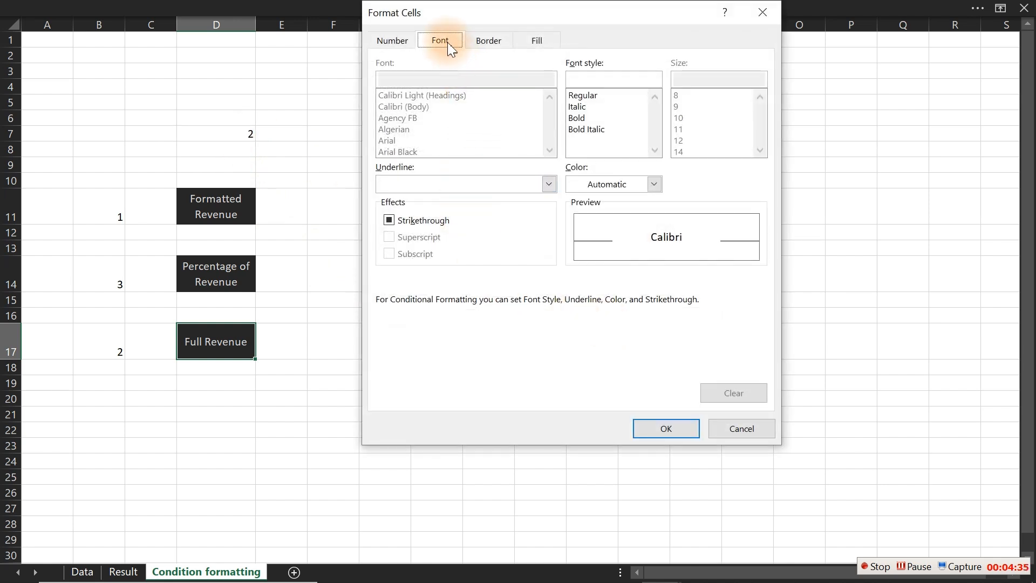
pyautogui.click(634, 185)
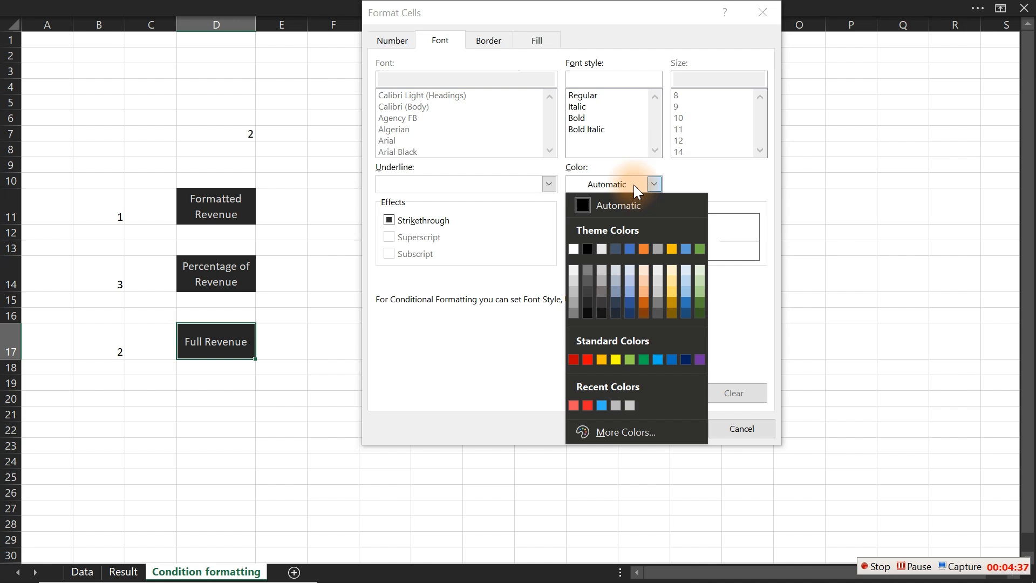
pyautogui.click(588, 304)
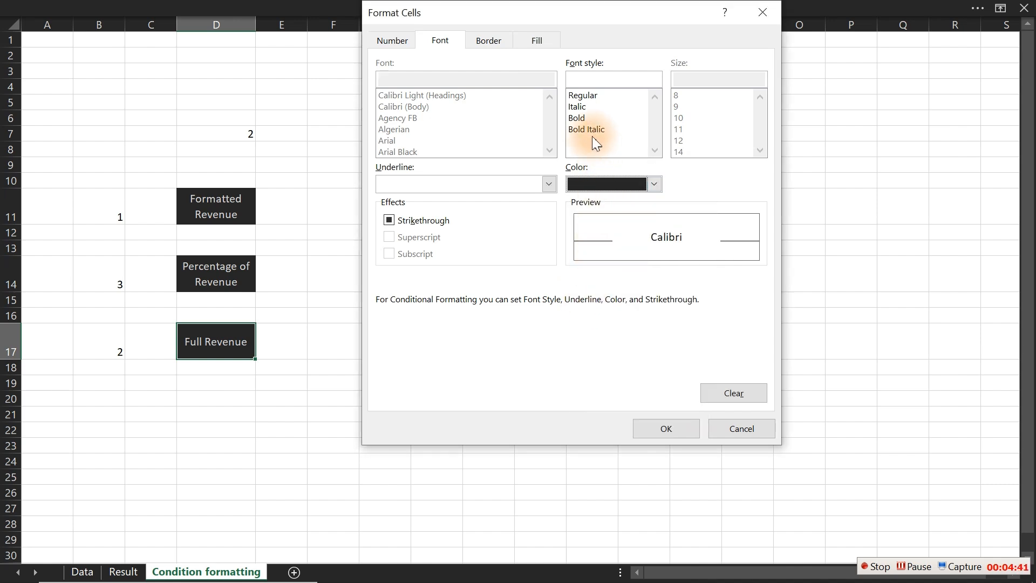
pyautogui.click(584, 119)
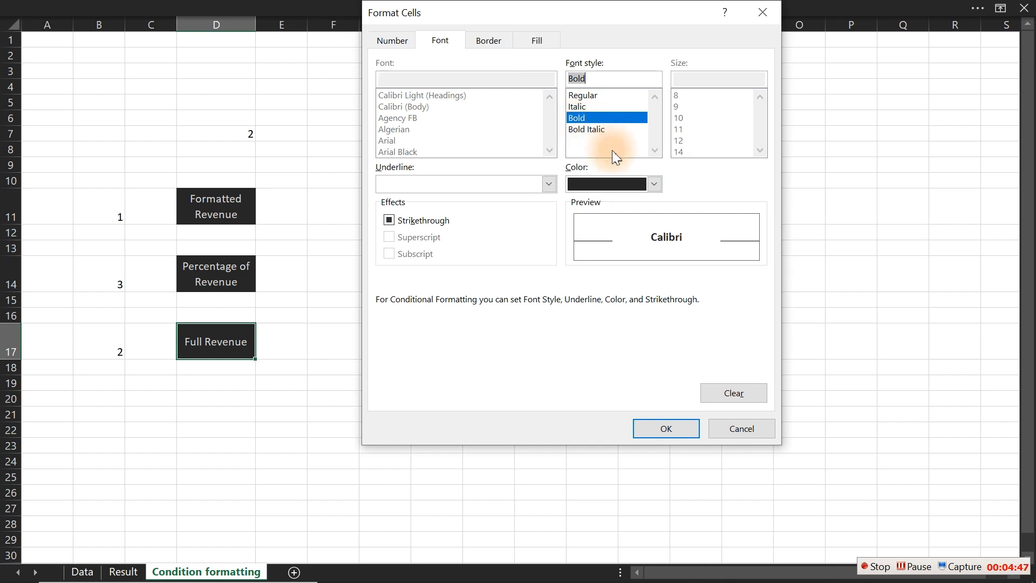
pyautogui.click(540, 40)
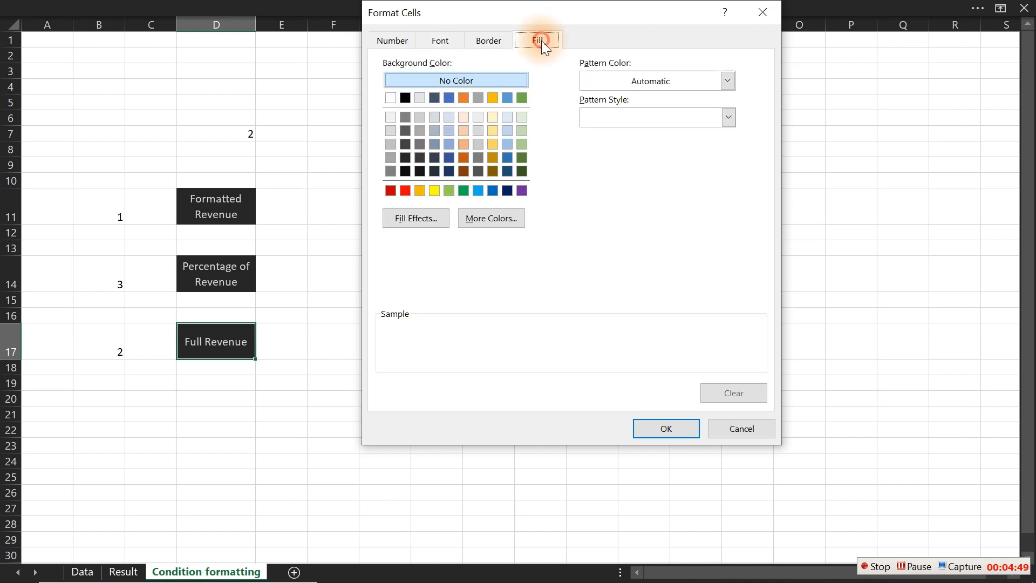
pyautogui.click(390, 98)
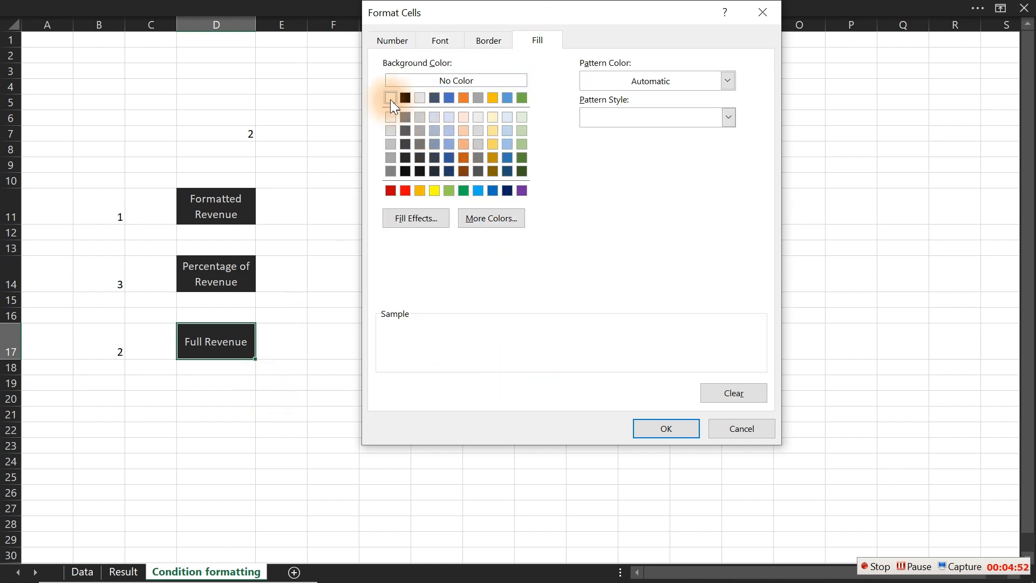
pyautogui.click(666, 430)
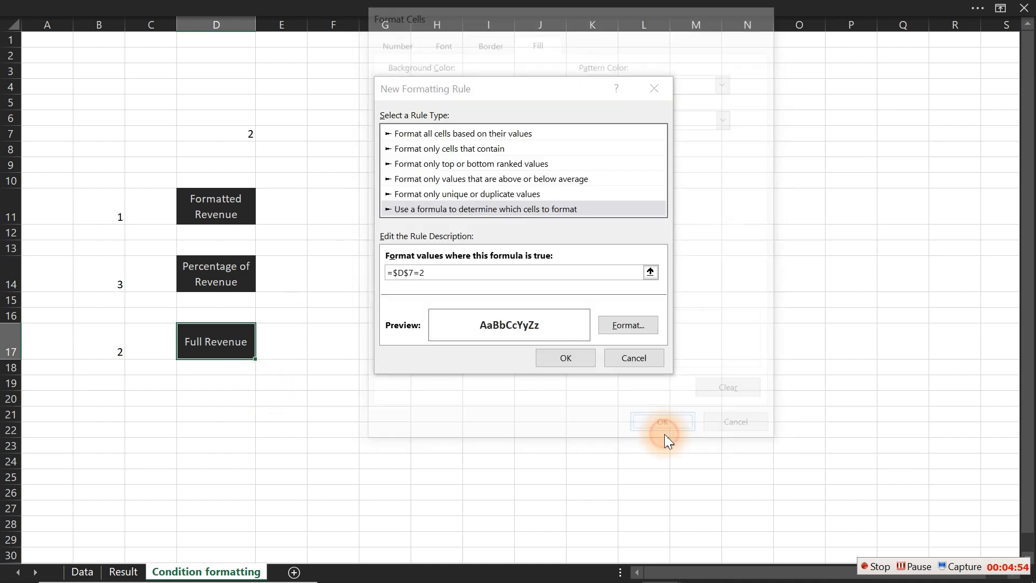
pyautogui.click(566, 358)
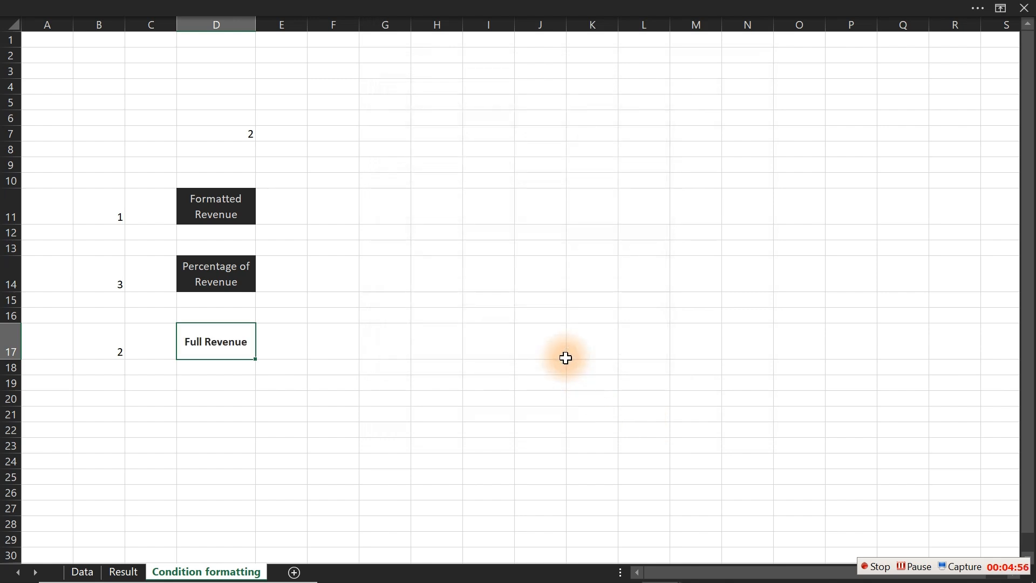
# - Start a formula-based conditional formatting rule for the Percentage of Revenue cell D14 with the formula =$D$7=3
pyautogui.click(225, 270)
pyautogui.click(255, 9)
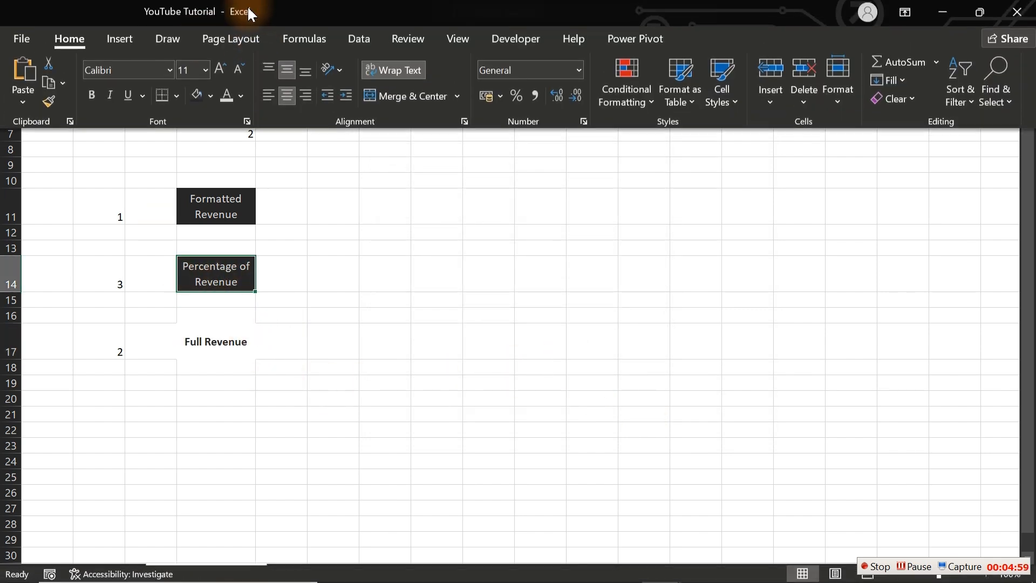
pyautogui.click(646, 99)
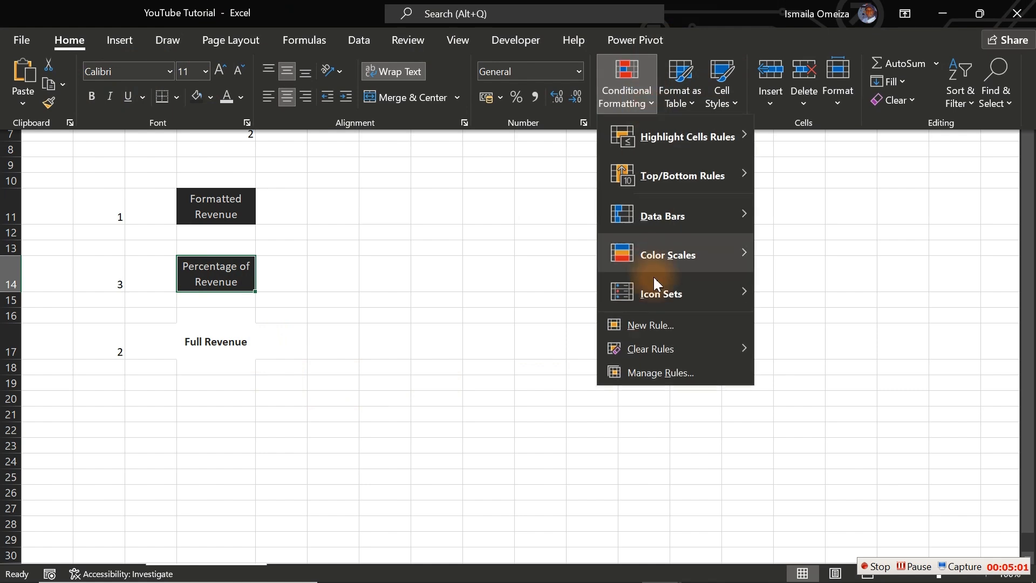
pyautogui.click(656, 325)
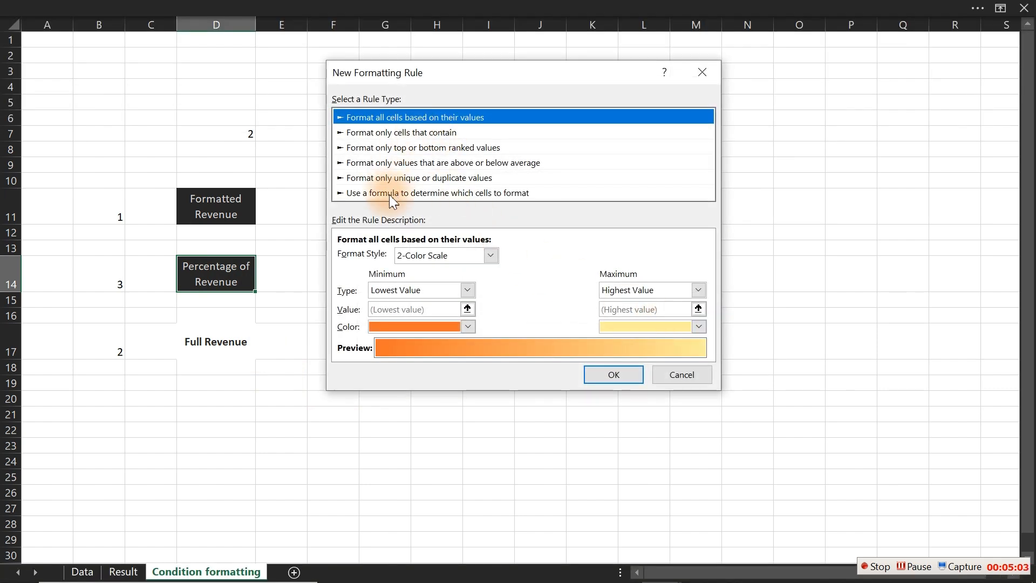
pyautogui.click(389, 196)
pyautogui.click(388, 256)
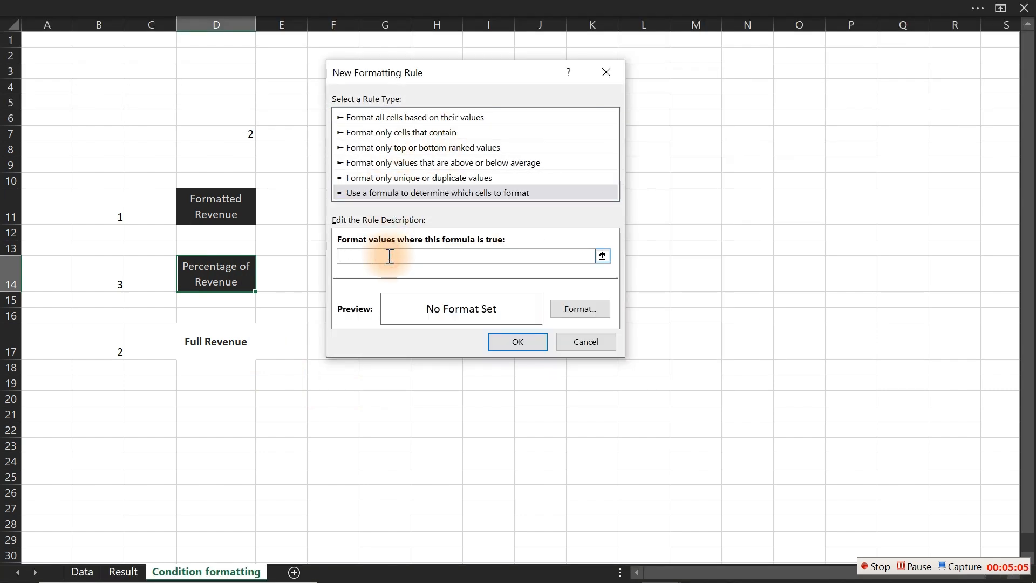
pyautogui.click(233, 131)
pyautogui.write('=')
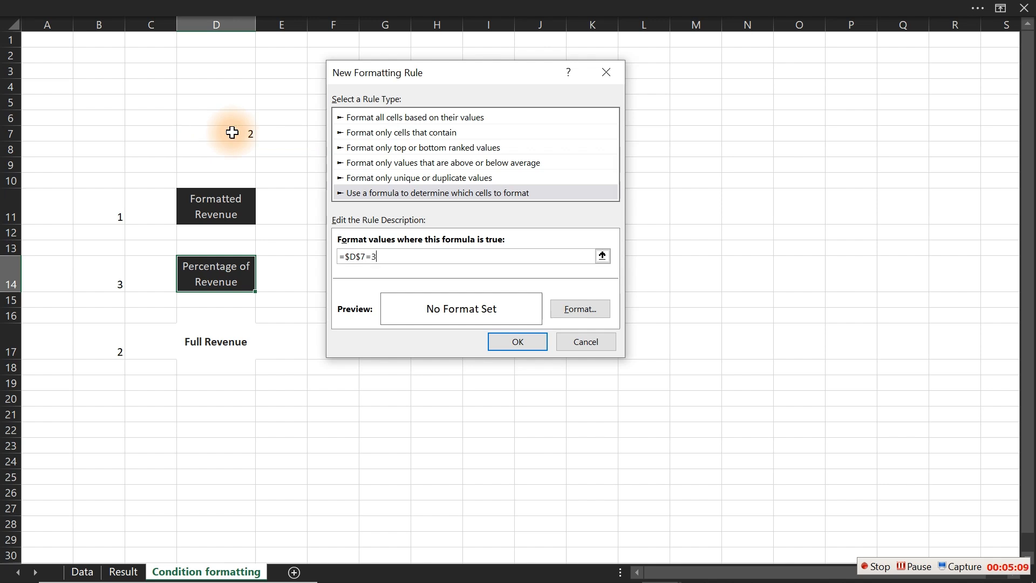
# - Give the Percentage of Revenue rule a white fill and a bold near-black font, and apply the rule
pyautogui.click(579, 308)
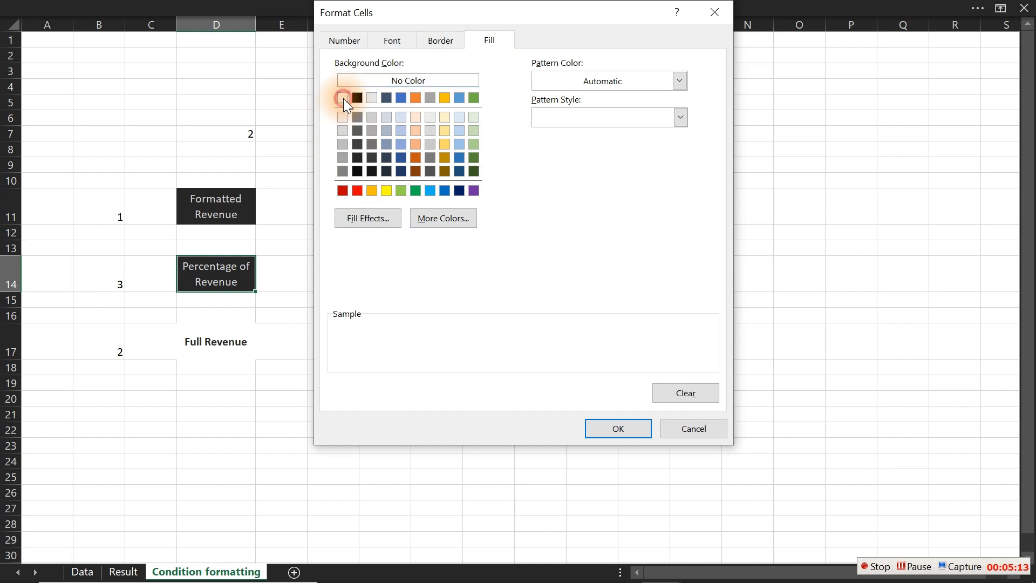
pyautogui.click(398, 42)
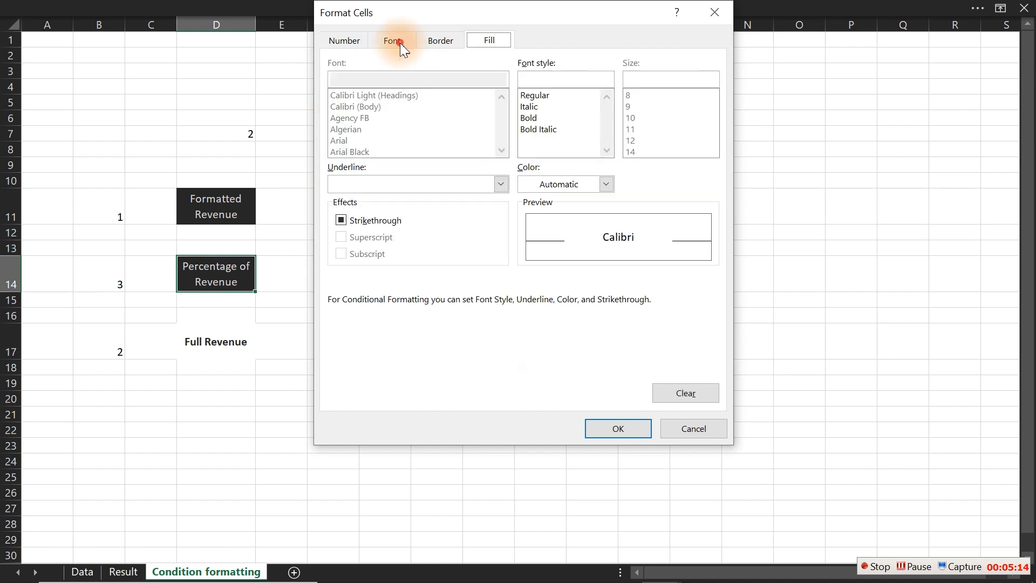
pyautogui.click(590, 190)
pyautogui.click(540, 300)
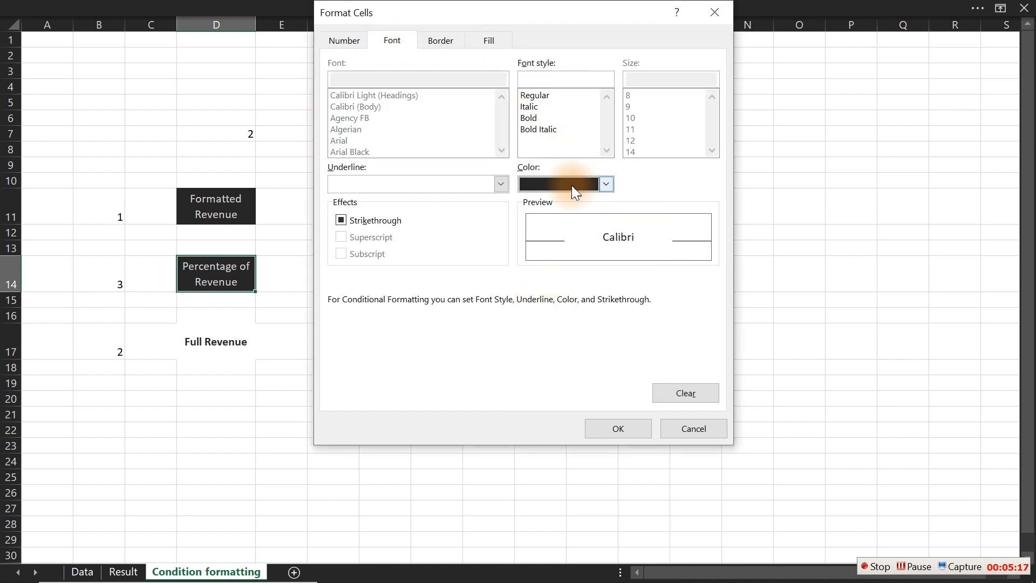
pyautogui.click(542, 116)
pyautogui.click(640, 428)
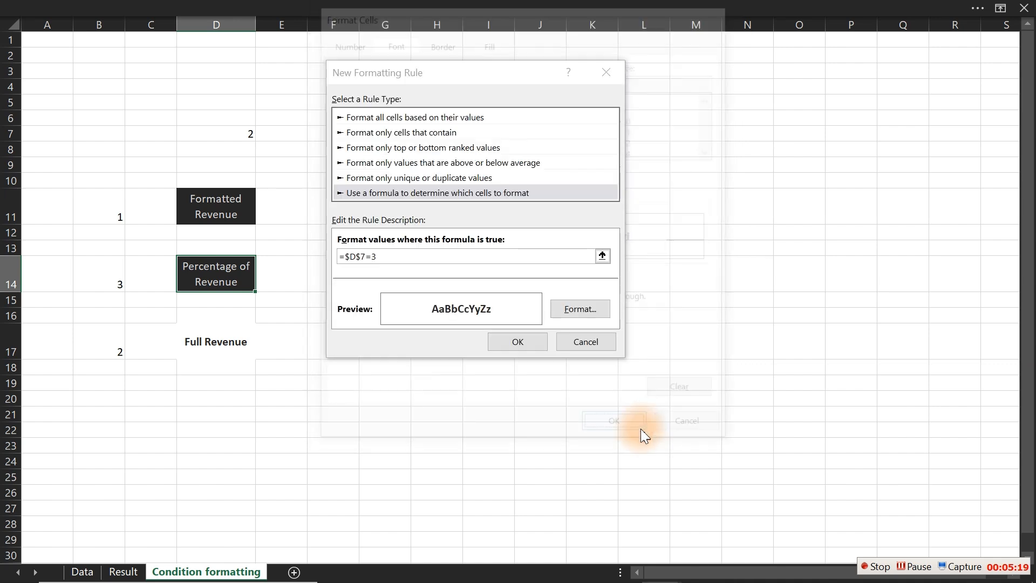
pyautogui.click(521, 344)
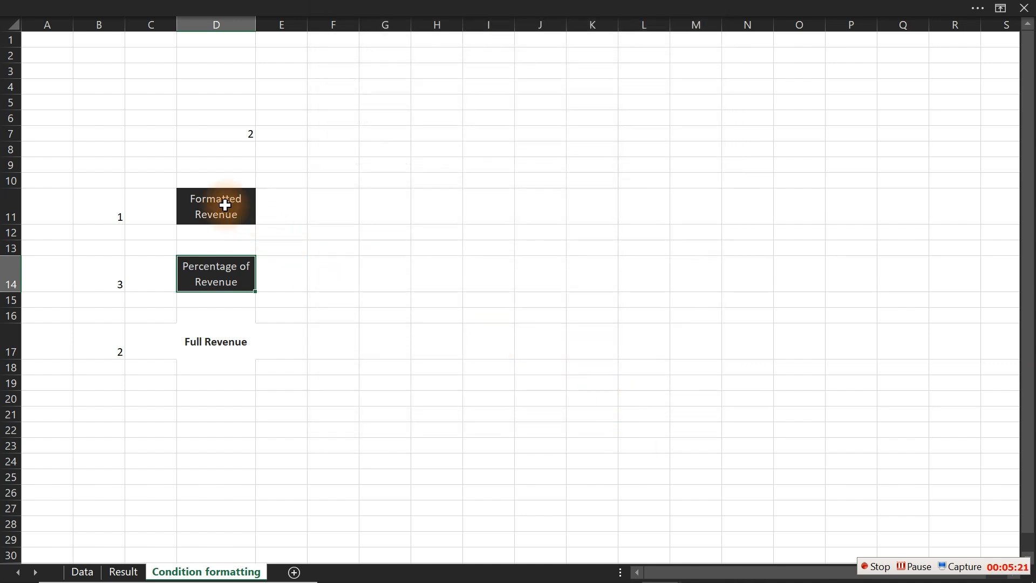
# - Start a formula-based conditional formatting rule for the Formatted Revenue cell D11 with the formula =$D$7=1
pyautogui.click(208, 203)
pyautogui.click(253, 5)
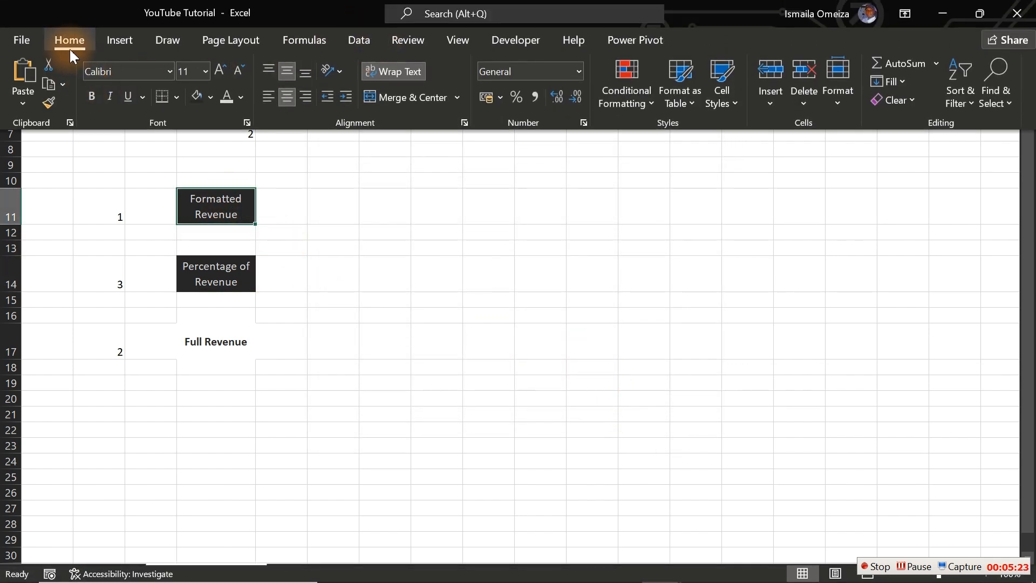
pyautogui.click(629, 97)
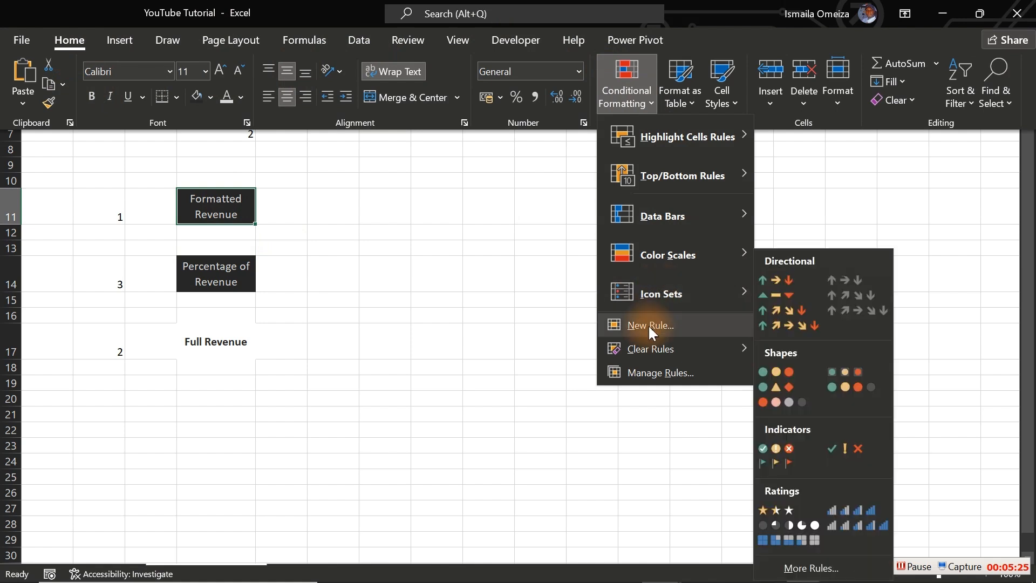
pyautogui.click(649, 325)
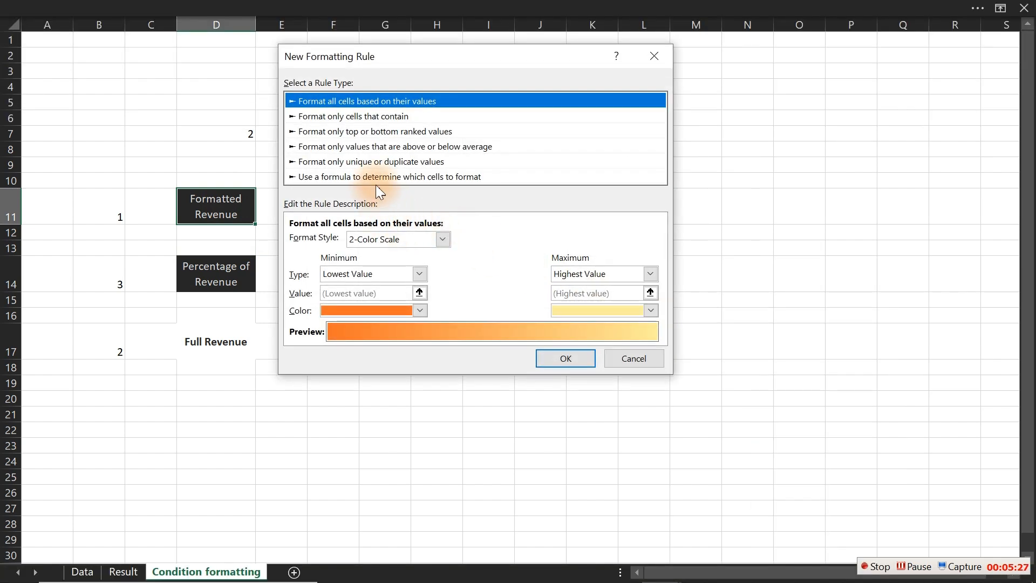
pyautogui.click(377, 180)
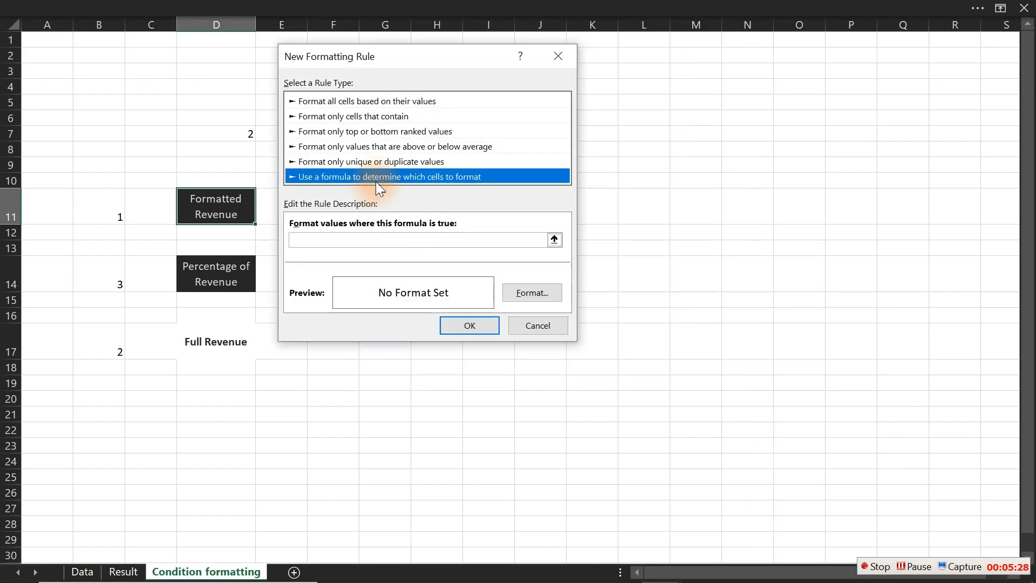
pyautogui.click(421, 240)
pyautogui.click(237, 132)
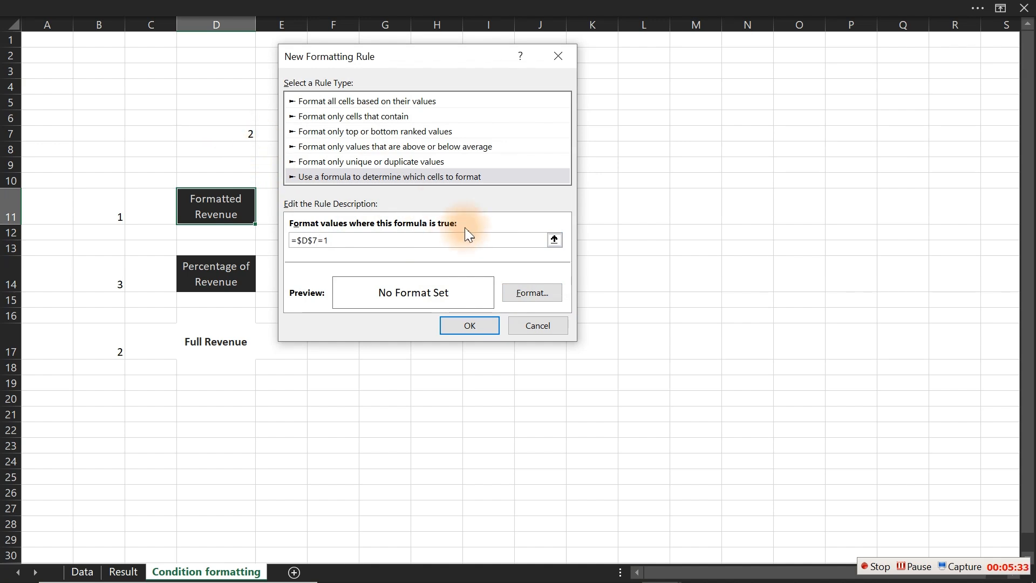
# - Give the Formatted Revenue rule a bold near-black font and a white fill, and apply the rule
pyautogui.click(545, 300)
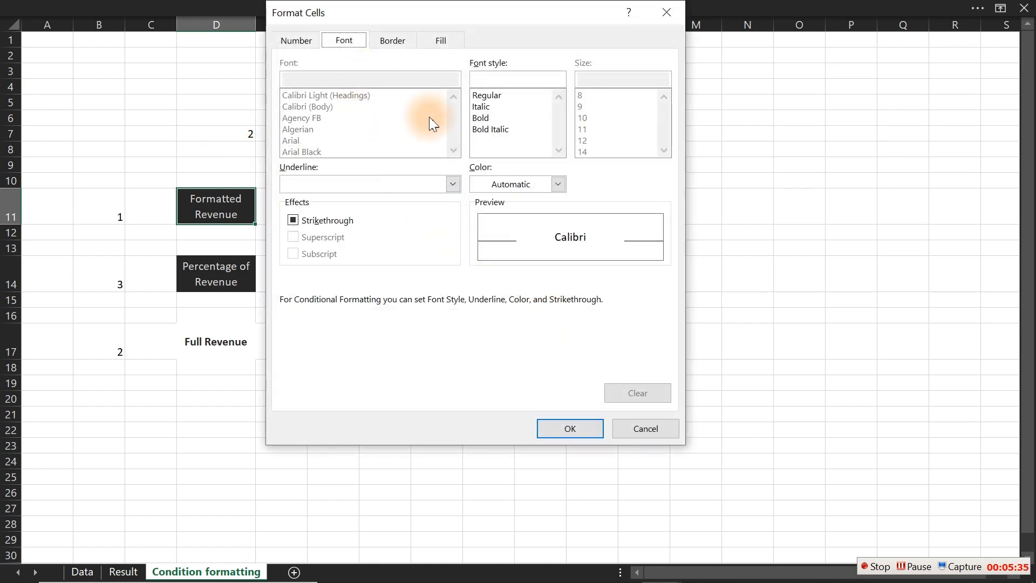
pyautogui.click(511, 186)
pyautogui.click(491, 303)
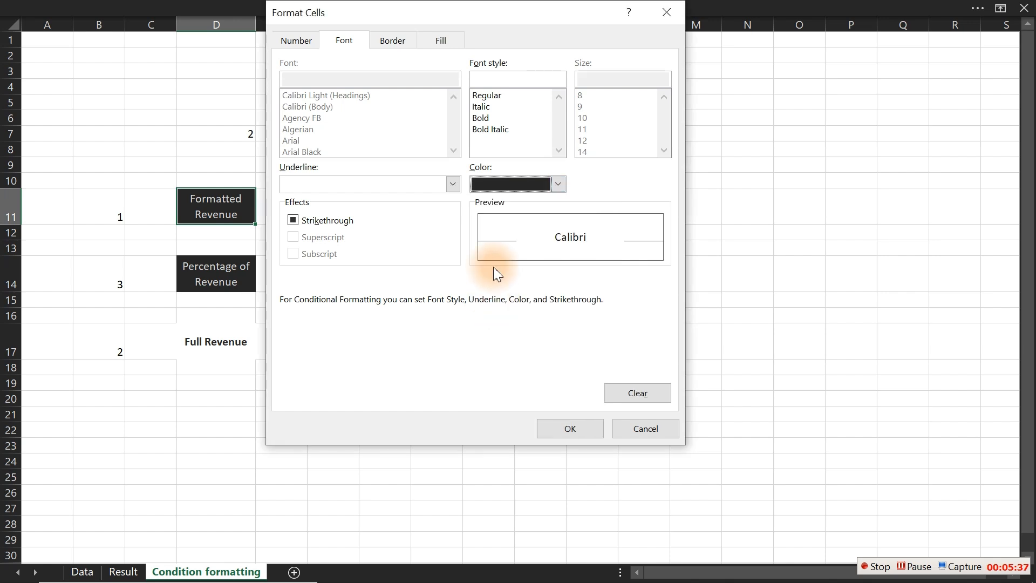
pyautogui.click(492, 117)
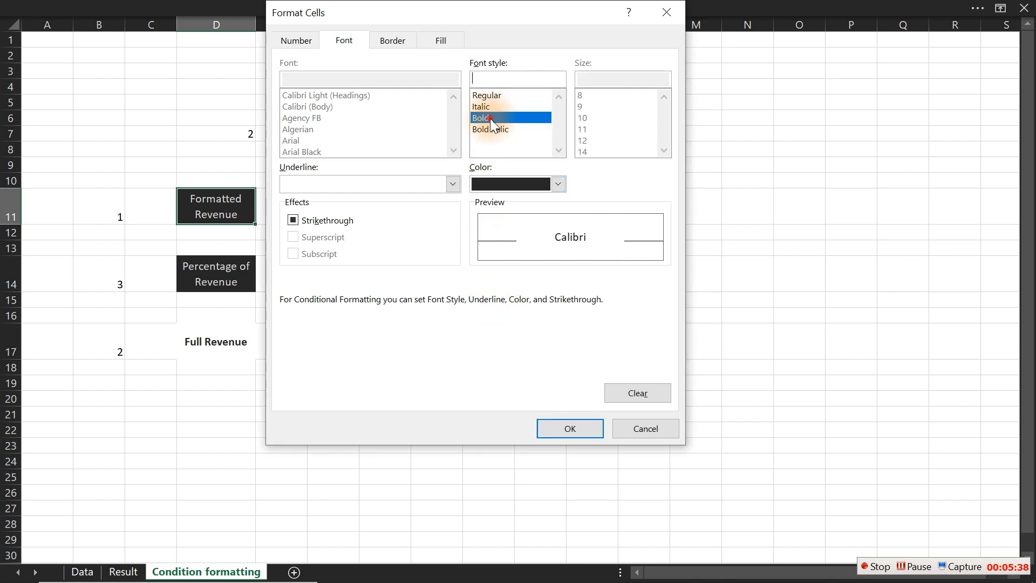
pyautogui.click(443, 41)
pyautogui.click(297, 97)
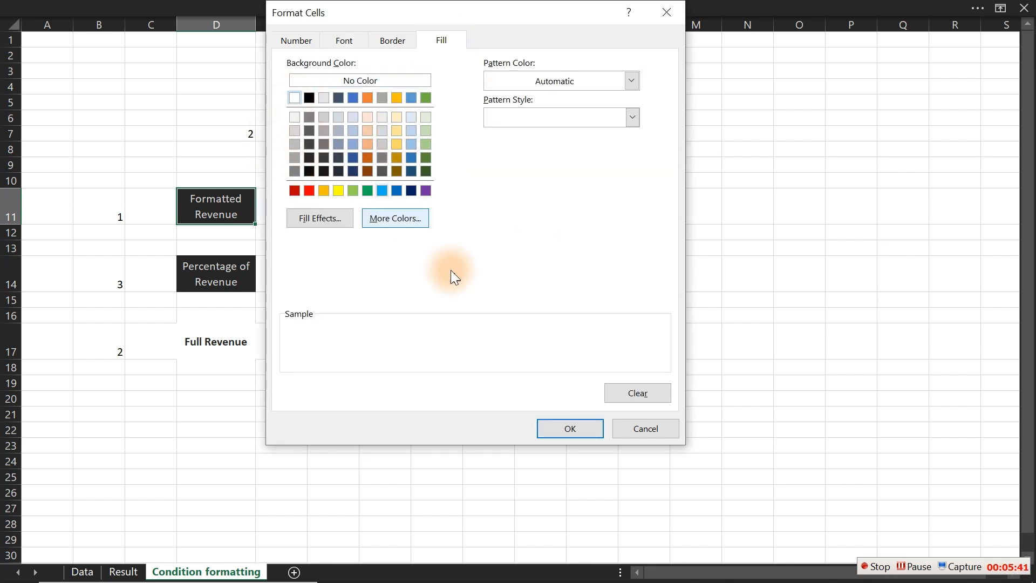
pyautogui.click(570, 428)
pyautogui.click(466, 327)
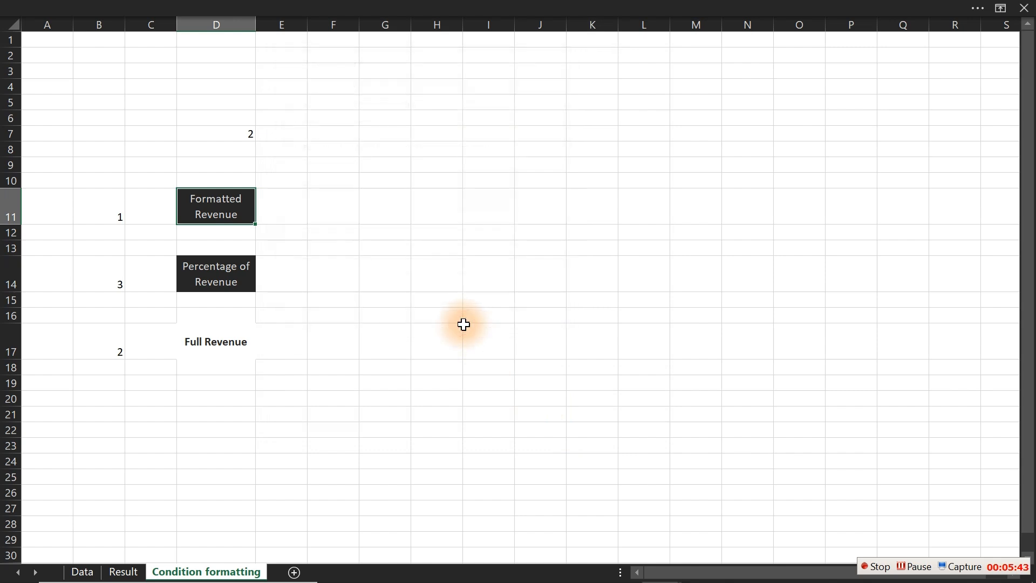
pyautogui.click(464, 326)
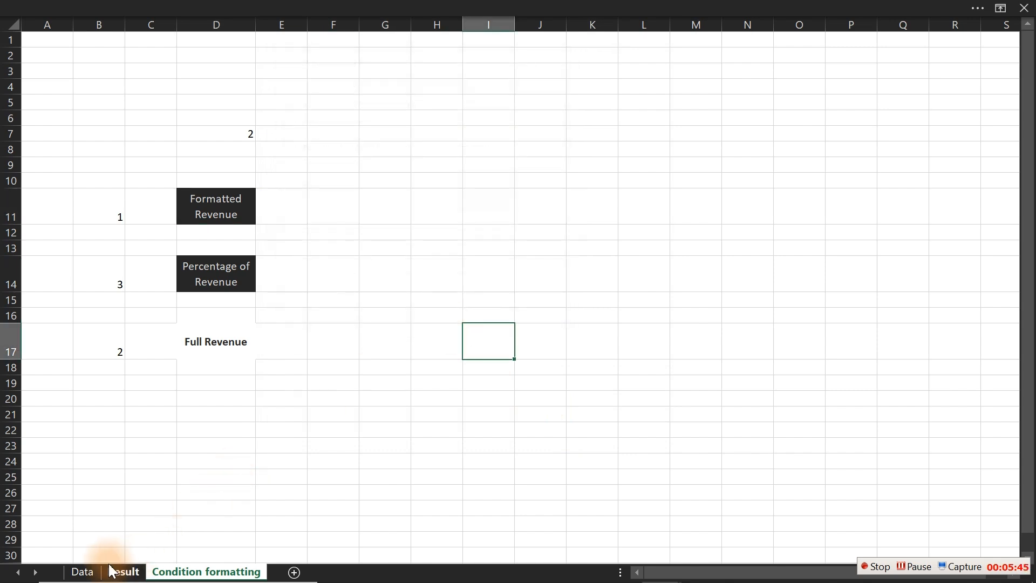
# - Select the Formatted Revenue option on the Data sheet and check the label highlighting on the Condition formatting sheet
pyautogui.click(80, 571)
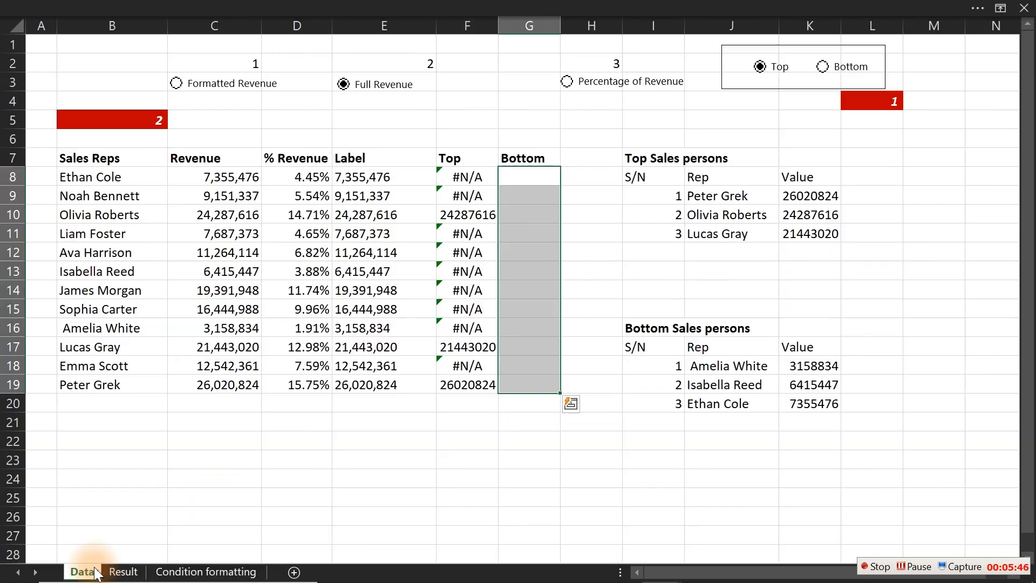
pyautogui.click(176, 83)
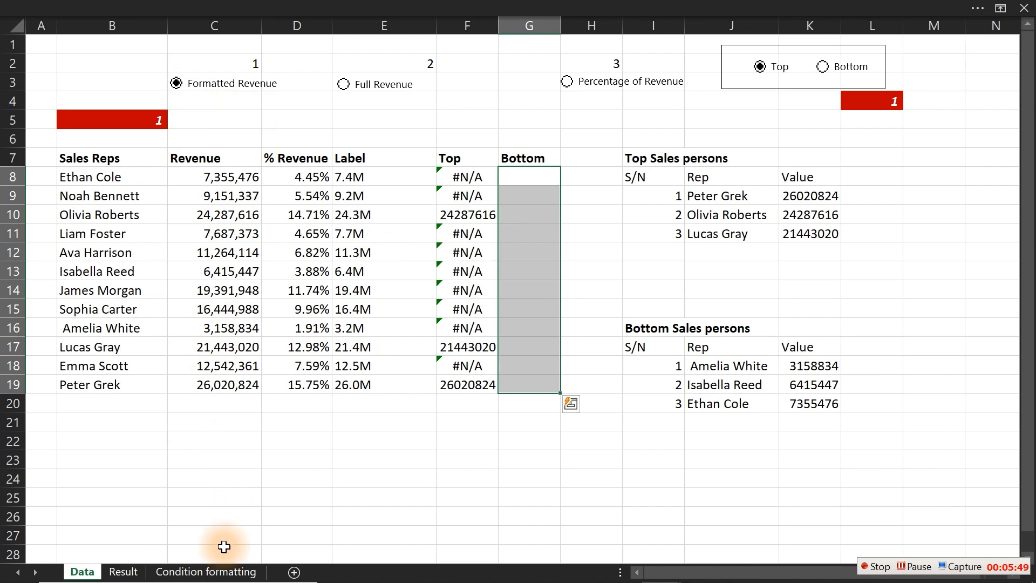
pyautogui.click(222, 572)
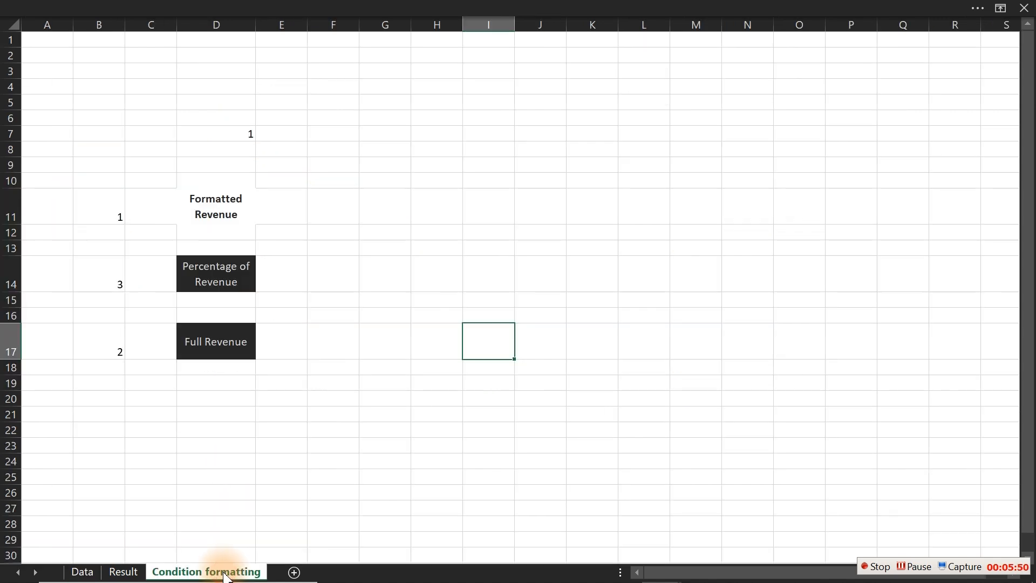
pyautogui.click(215, 205)
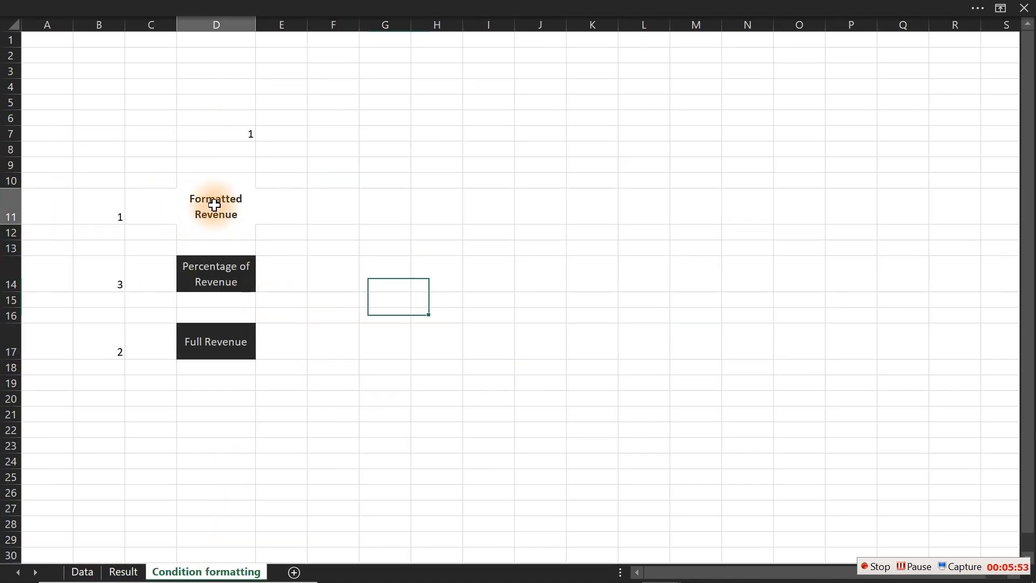
pyautogui.click(372, 235)
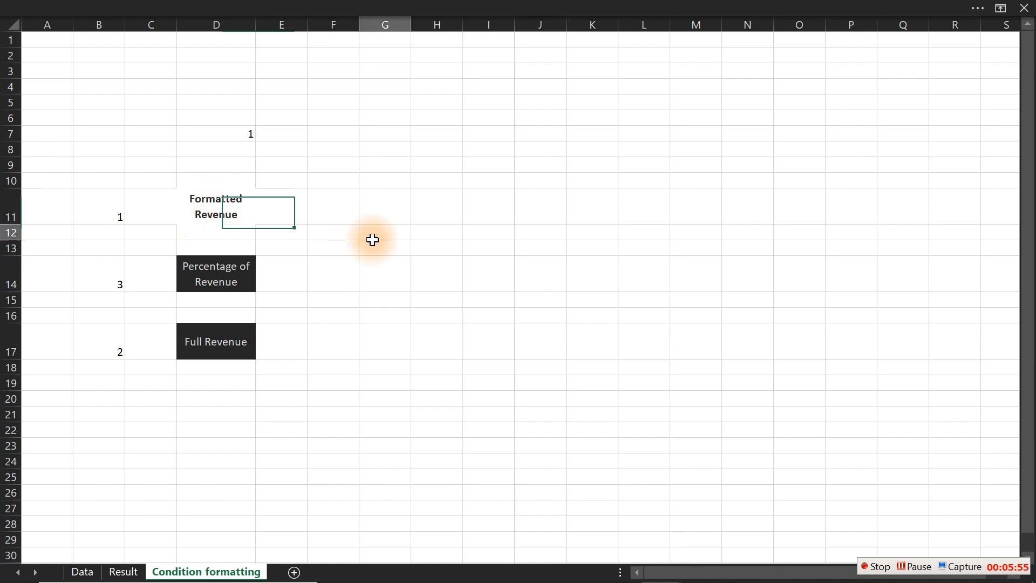
# - Hide the gridlines on the Condition formatting sheet
pyautogui.click(190, 5)
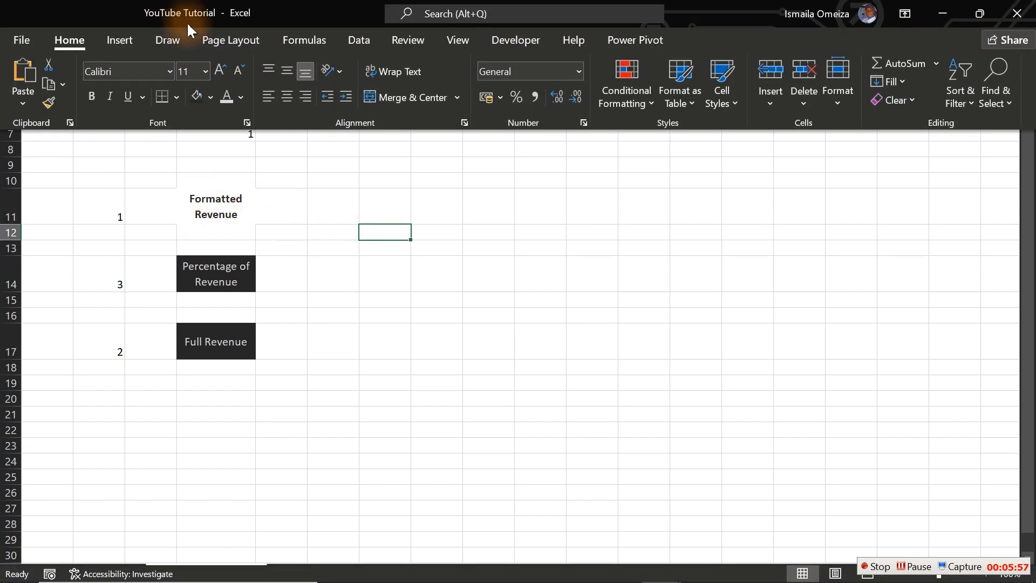
pyautogui.click(456, 40)
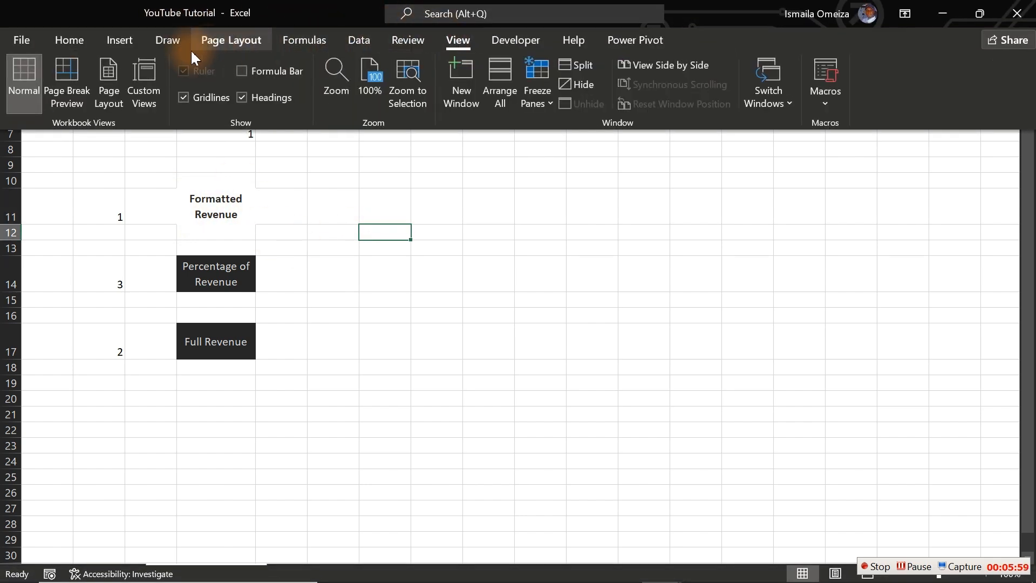
pyautogui.click(184, 97)
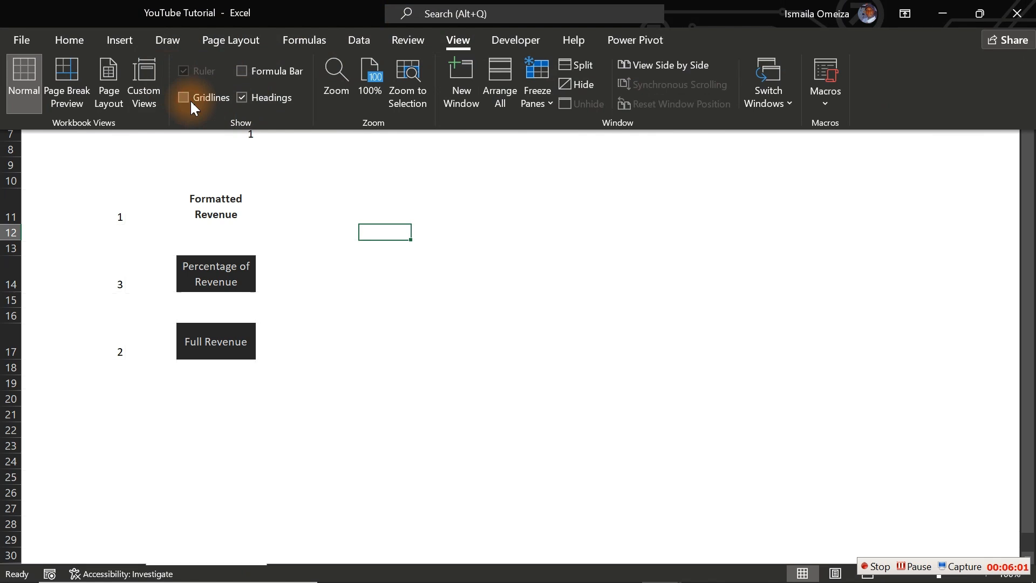
pyautogui.click(405, 317)
pyautogui.click(405, 316)
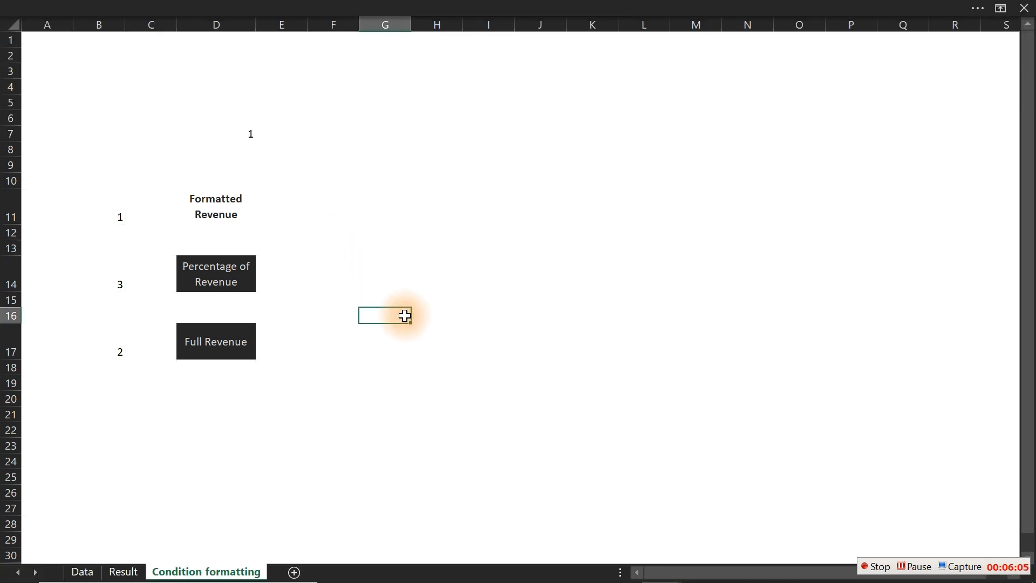
# - Paste the Formatted Revenue cell D11 into the Result sheet as a linked picture and place it near the top of the dark side box
pyautogui.click(215, 204)
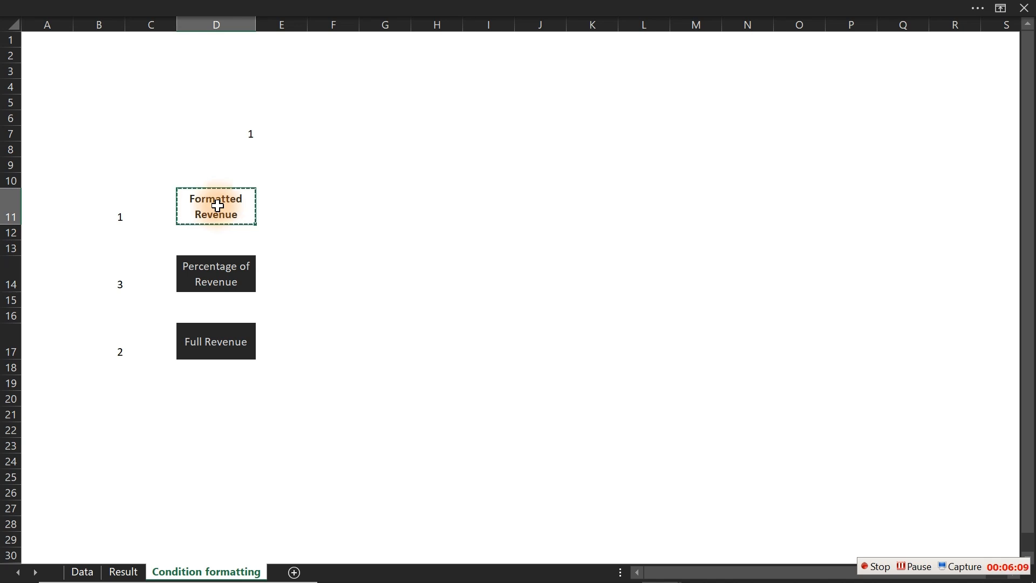
pyautogui.click(115, 573)
pyautogui.click(216, 150)
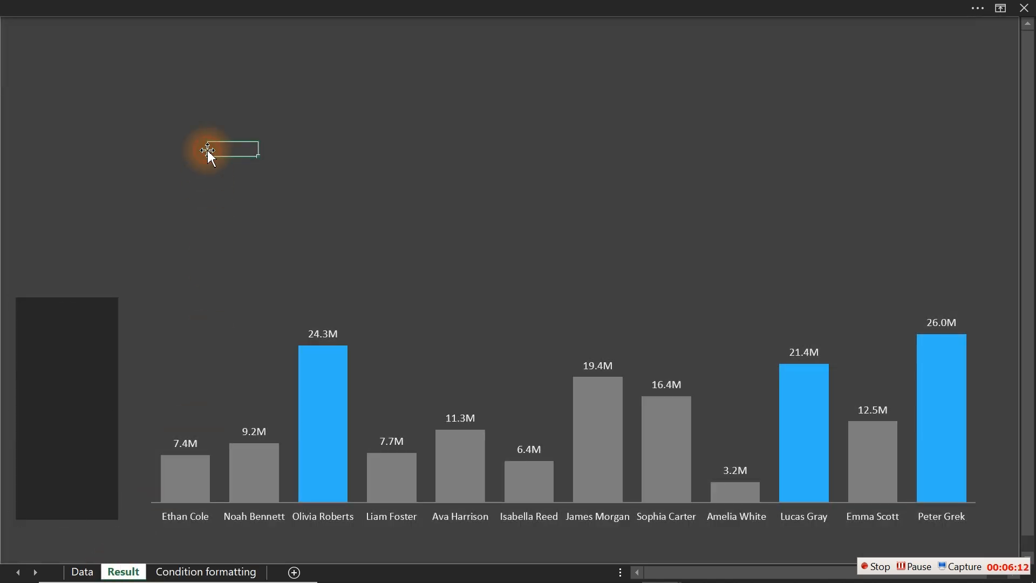
pyautogui.click(89, 7)
pyautogui.click(234, 156)
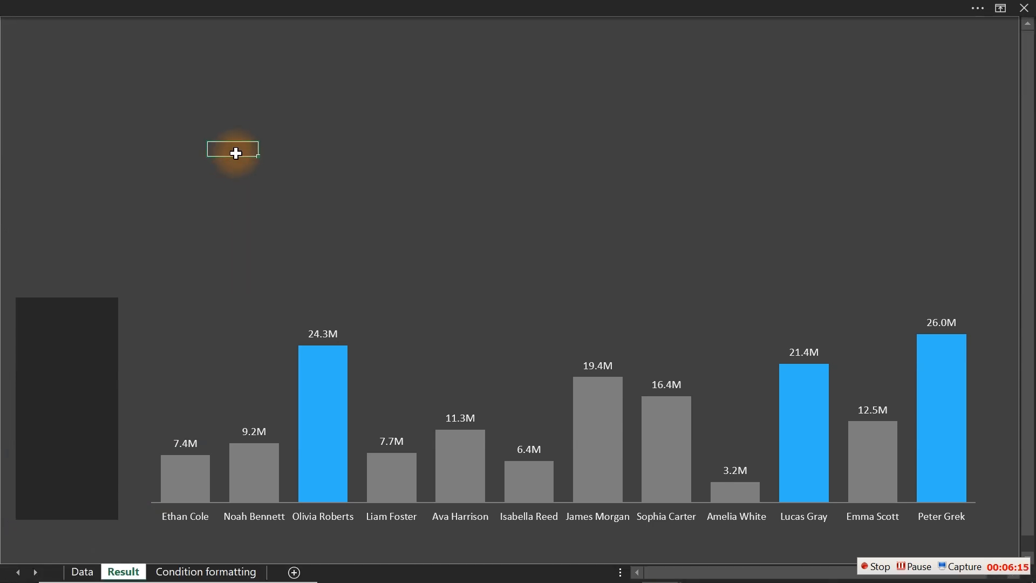
pyautogui.rightClick(234, 149)
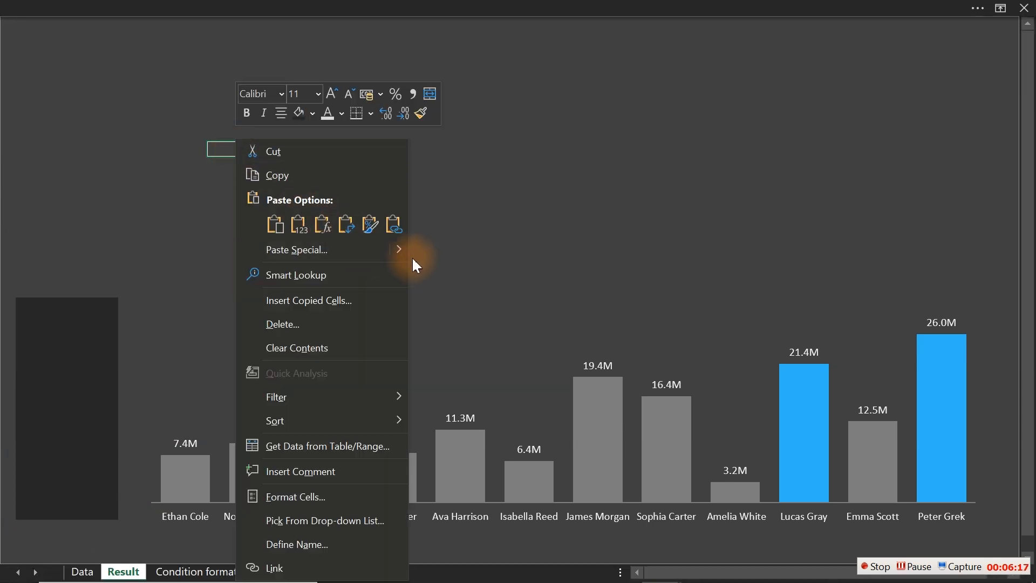
pyautogui.moveTo(399, 255)
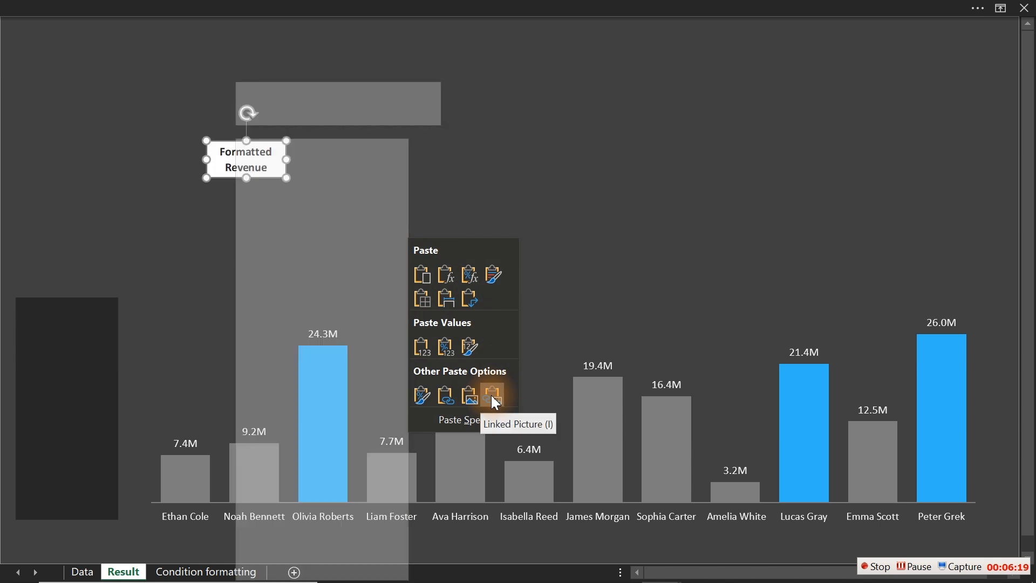
pyautogui.click(492, 398)
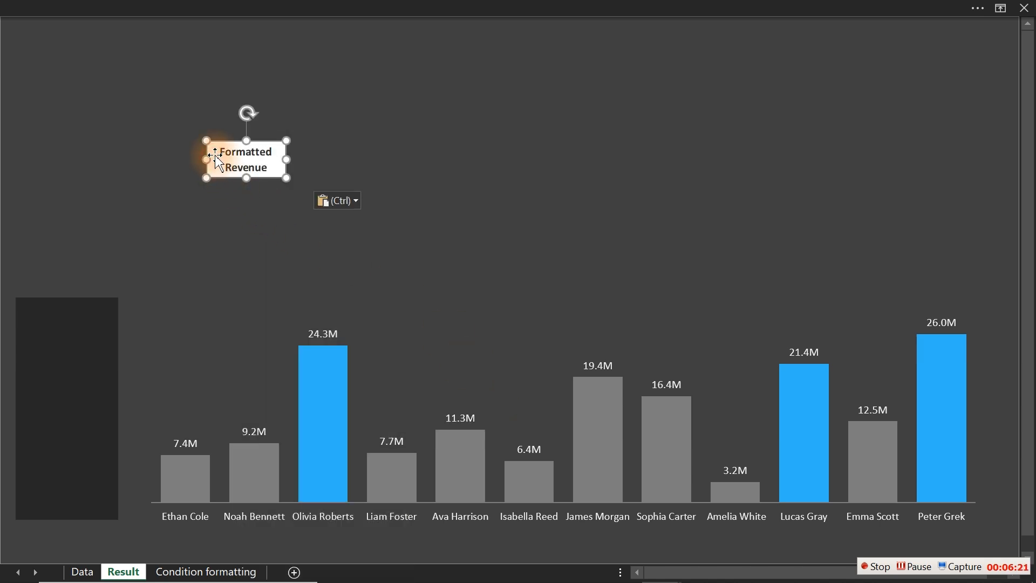
pyautogui.moveTo(261, 167); pyautogui.dragTo(80, 355)
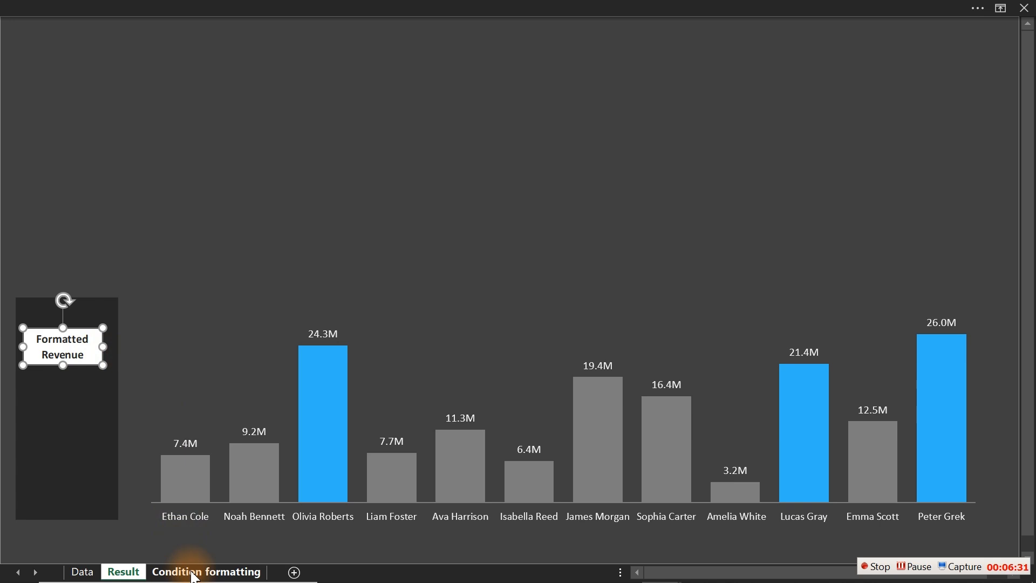
pyautogui.moveTo(72, 352); pyautogui.dragTo(73, 354)
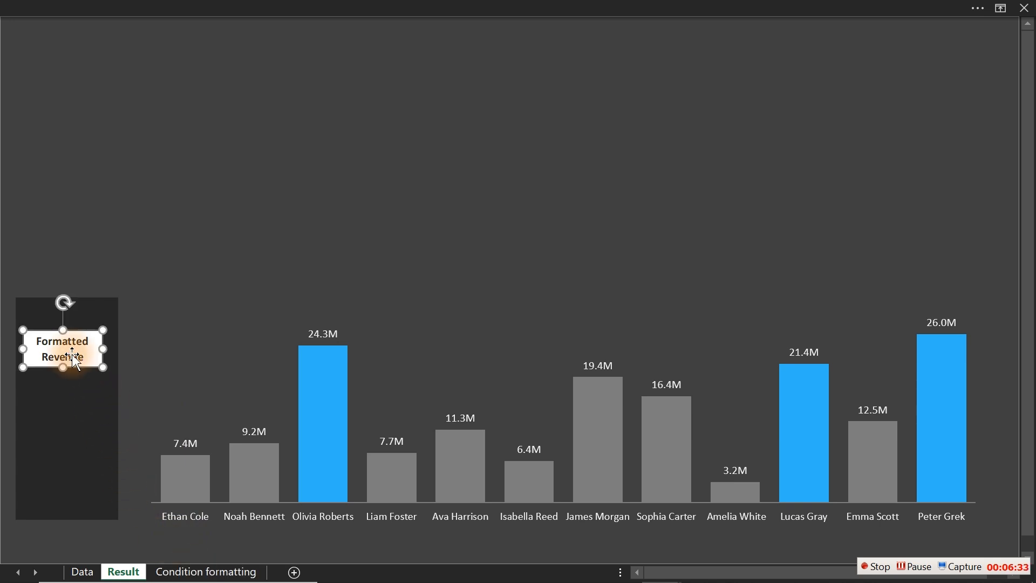
# - Paste the Percentage of Revenue cell D14 into the Result sheet as a linked picture and place it below the Formatted Revenue label
pyautogui.click(182, 574)
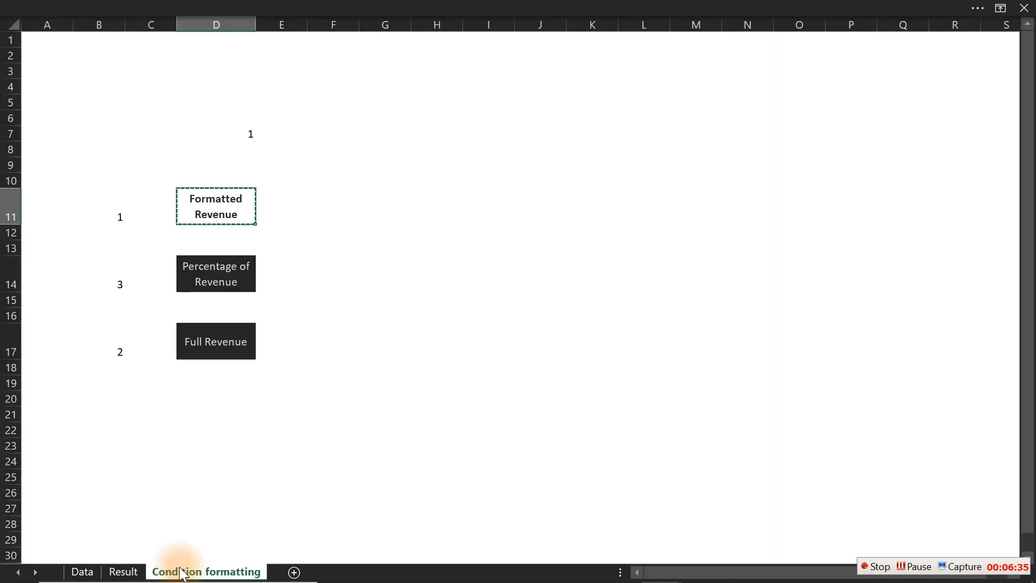
pyautogui.click(210, 287)
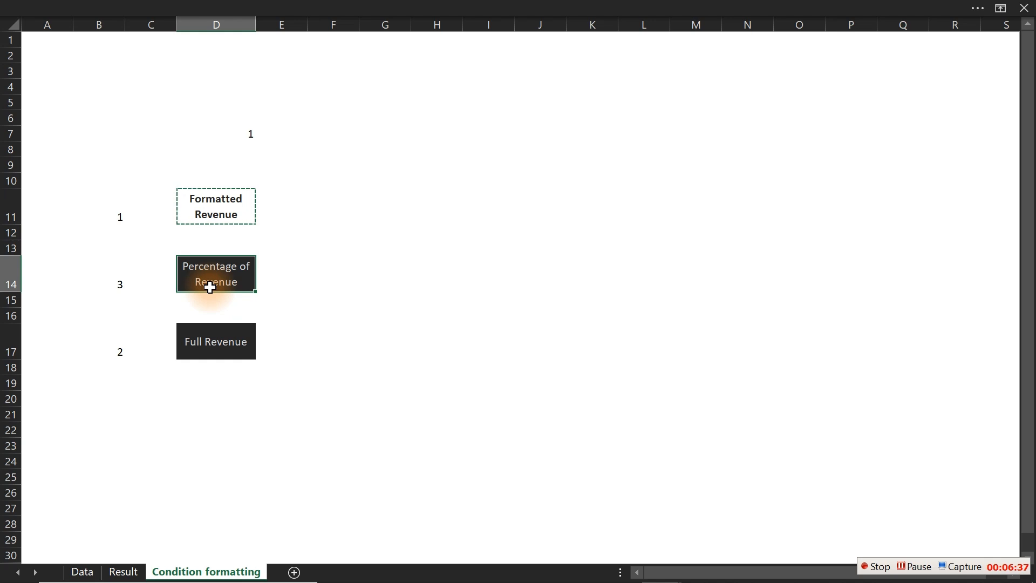
pyautogui.hotkey('ctrl', 'c')
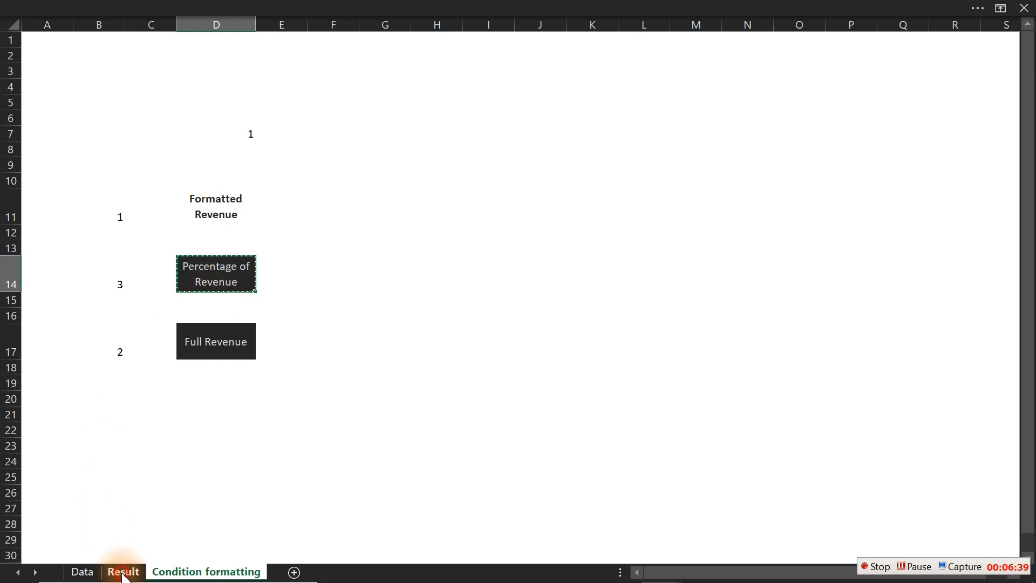
pyautogui.click(124, 572)
pyautogui.click(232, 133)
pyautogui.click(46, 5)
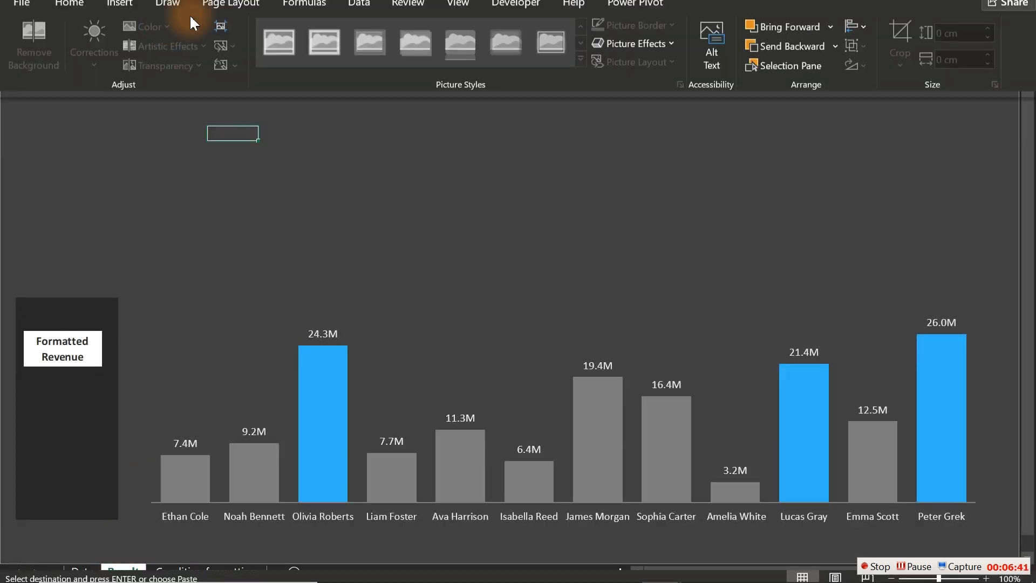
pyautogui.click(68, 40)
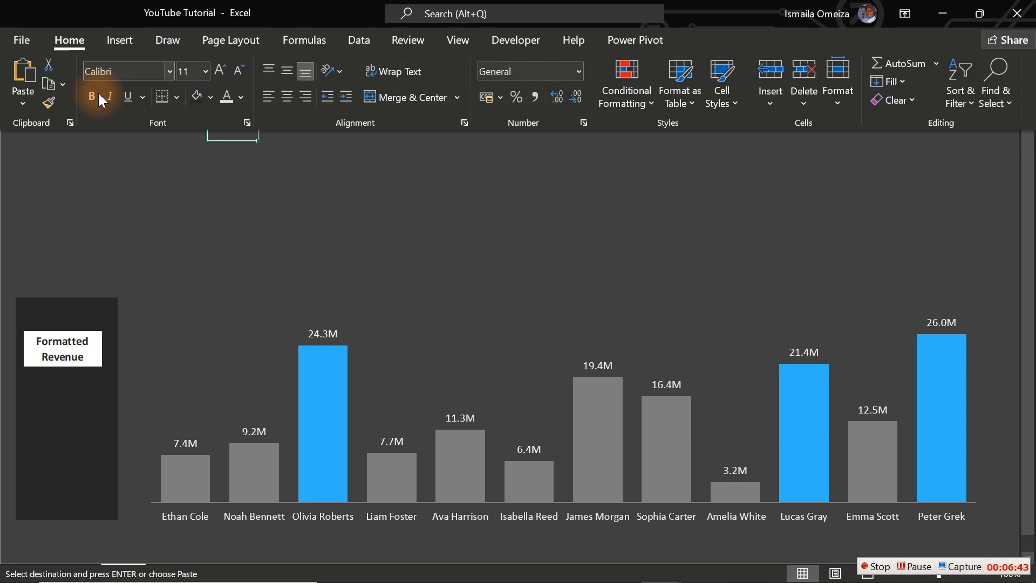
pyautogui.click(31, 104)
pyautogui.click(87, 270)
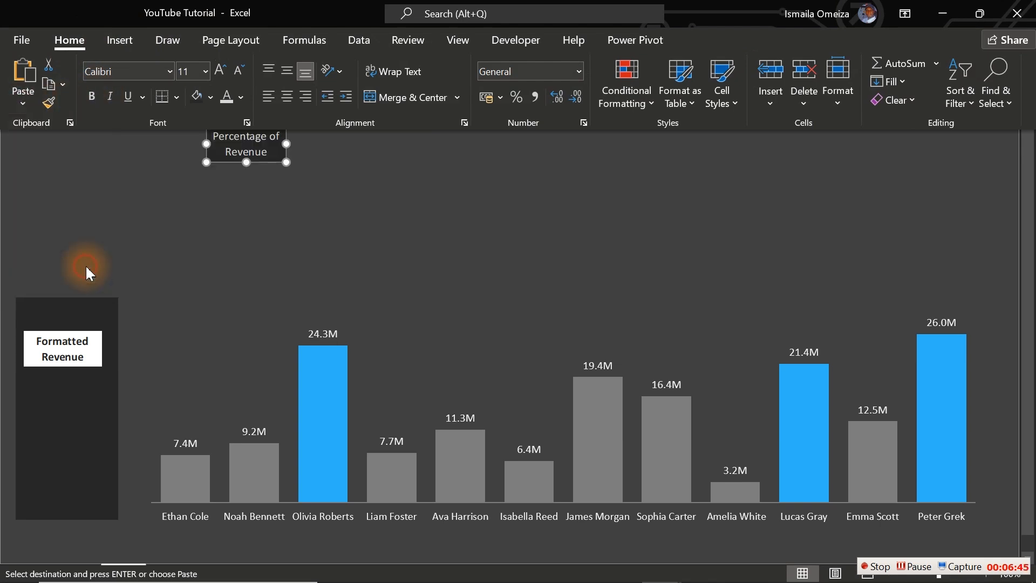
pyautogui.click(221, 142)
pyautogui.moveTo(250, 151); pyautogui.dragTo(66, 427)
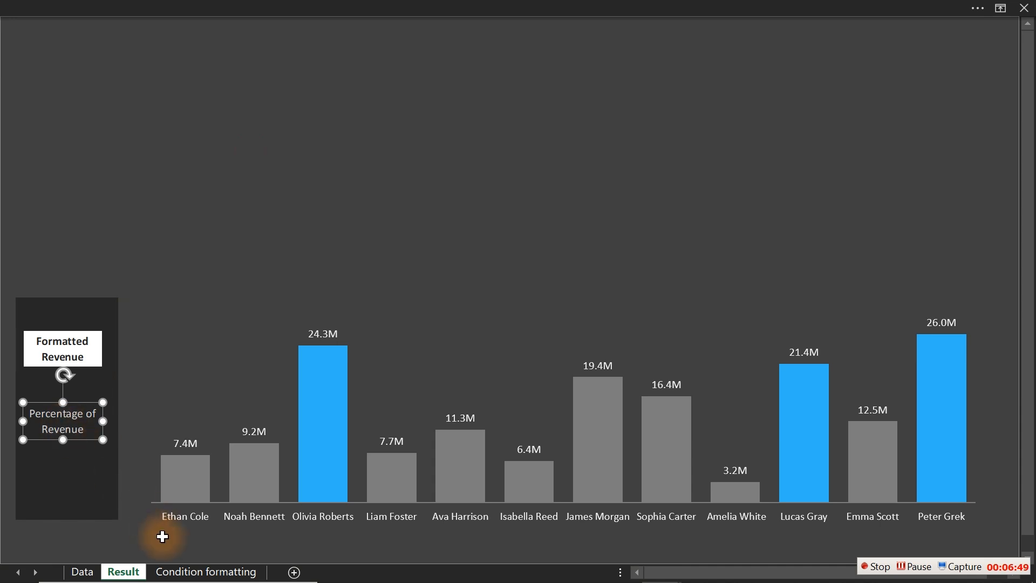
# - Copy the Full Revenue cell D17 and paste it into the Result sheet as a linked picture
pyautogui.click(195, 571)
pyautogui.click(220, 349)
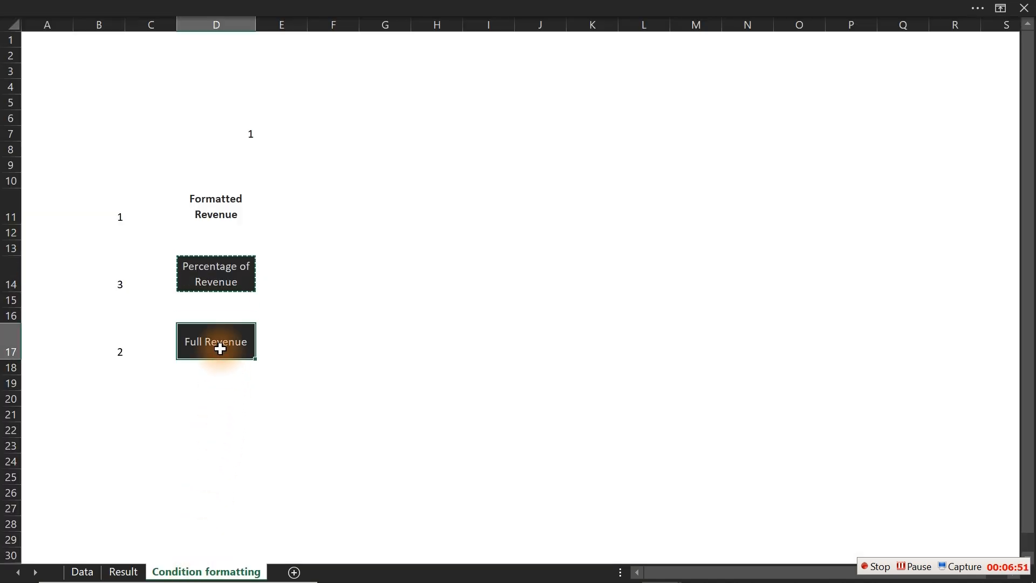
pyautogui.hotkey('ctrl', 'c')
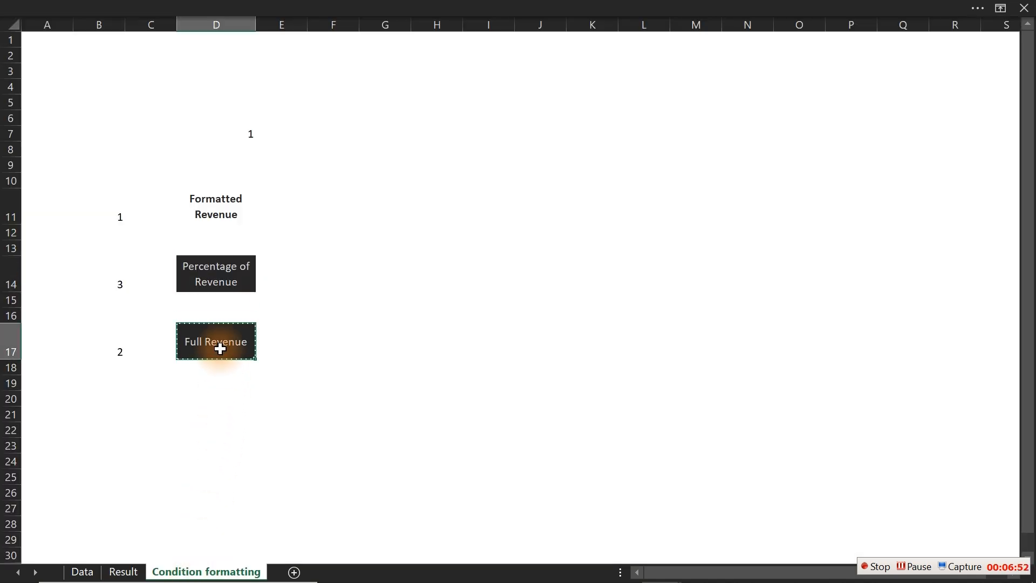
pyautogui.click(123, 572)
pyautogui.click(208, 201)
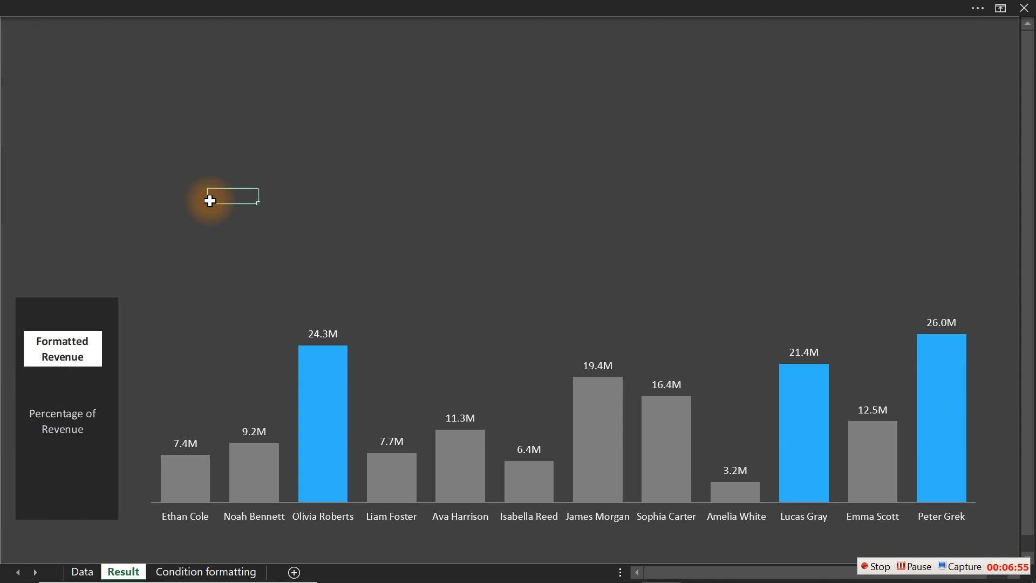
pyautogui.rightClick(210, 201)
pyautogui.moveTo(376, 257)
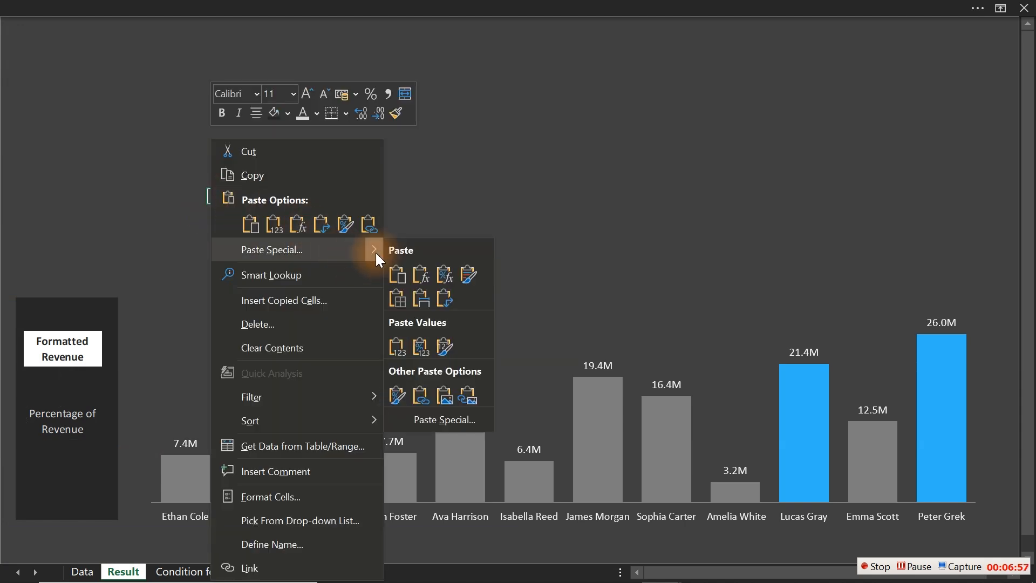
pyautogui.click(467, 399)
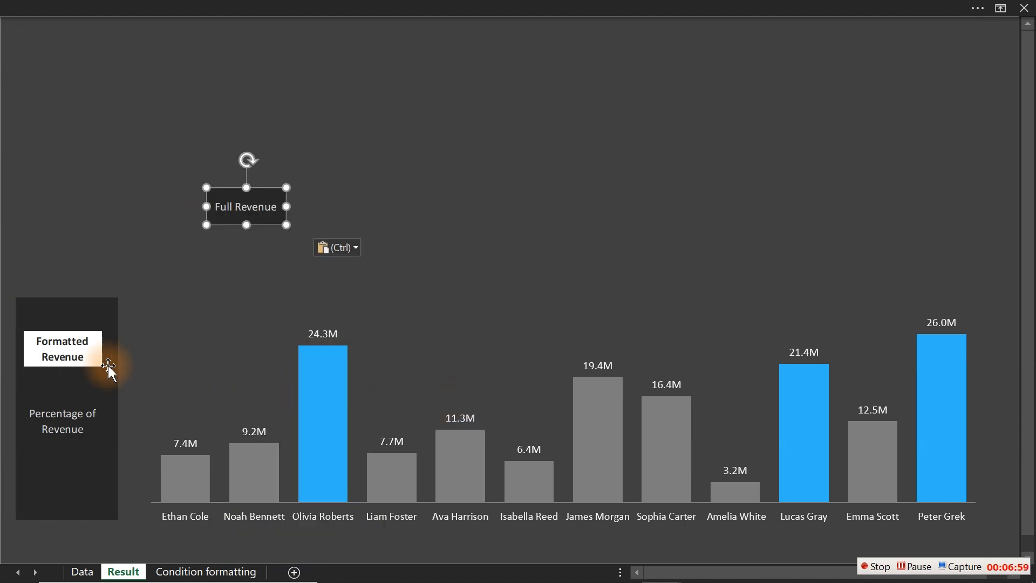
# - Lower the Percentage of Revenue picture to the bottom of the dark box and place the Full Revenue picture between the other two labels
pyautogui.click(73, 409)
pyautogui.moveTo(73, 409); pyautogui.dragTo(70, 471)
pyautogui.click(245, 208)
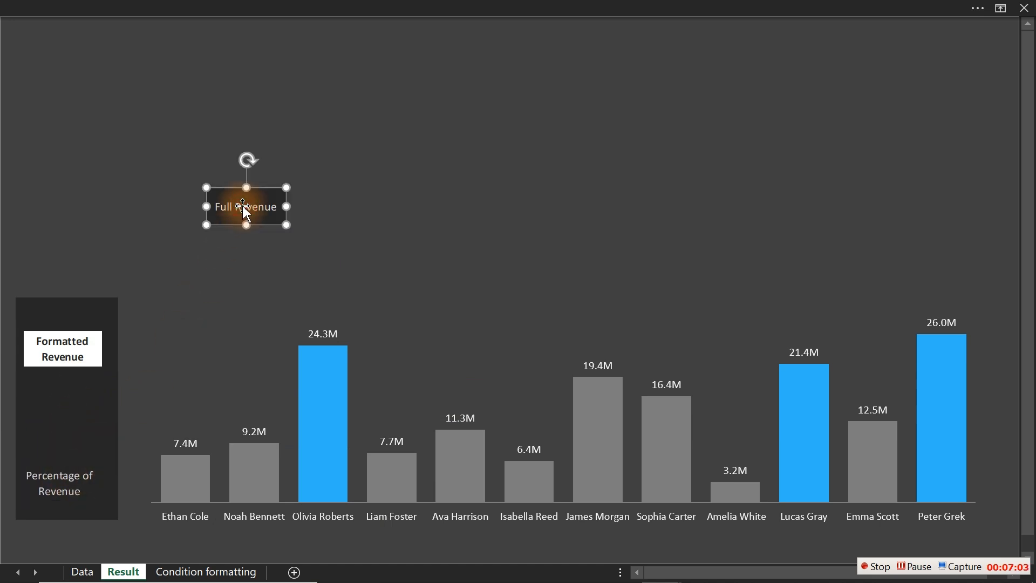
pyautogui.moveTo(245, 209); pyautogui.dragTo(64, 426)
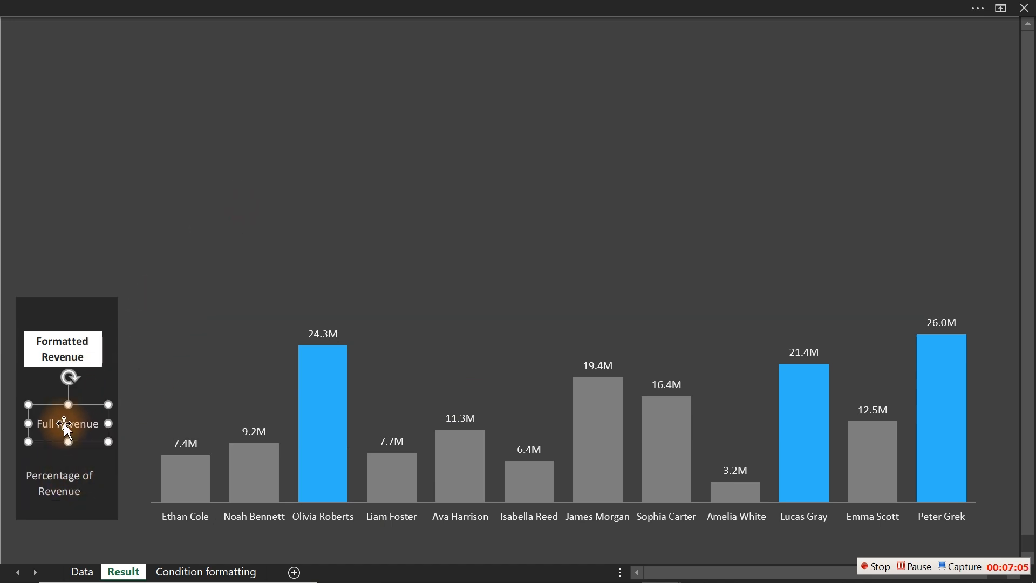
pyautogui.keyDown('ctrl'); pyautogui.click(59, 488); pyautogui.keyUp('ctrl')
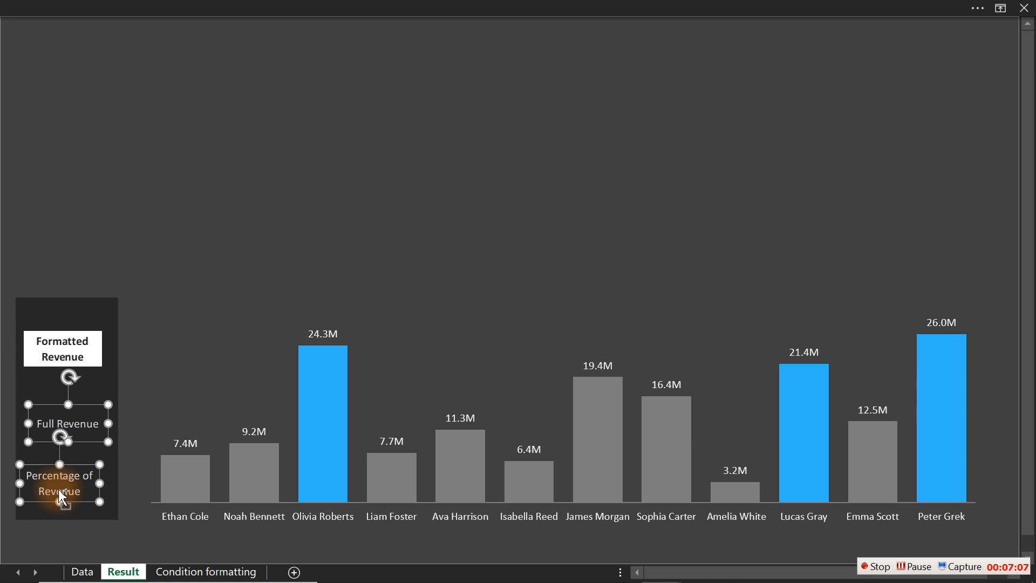
pyautogui.keyDown('ctrl'); pyautogui.click(80, 356); pyautogui.keyUp('ctrl')
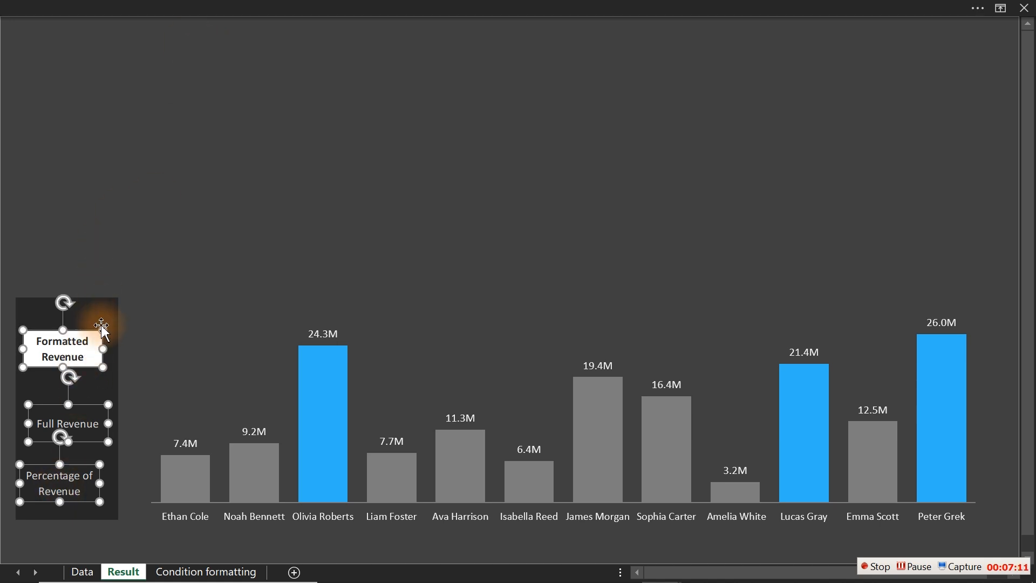
pyautogui.click(248, 309)
# - Raise the Formatted Revenue picture slightly, and distribute the three label pictures horizontally and vertically
pyautogui.moveTo(77, 345)
pyautogui.mouseDown()
pyautogui.moveTo(77, 334)
pyautogui.moveTo(76, 346)
pyautogui.mouseUp()
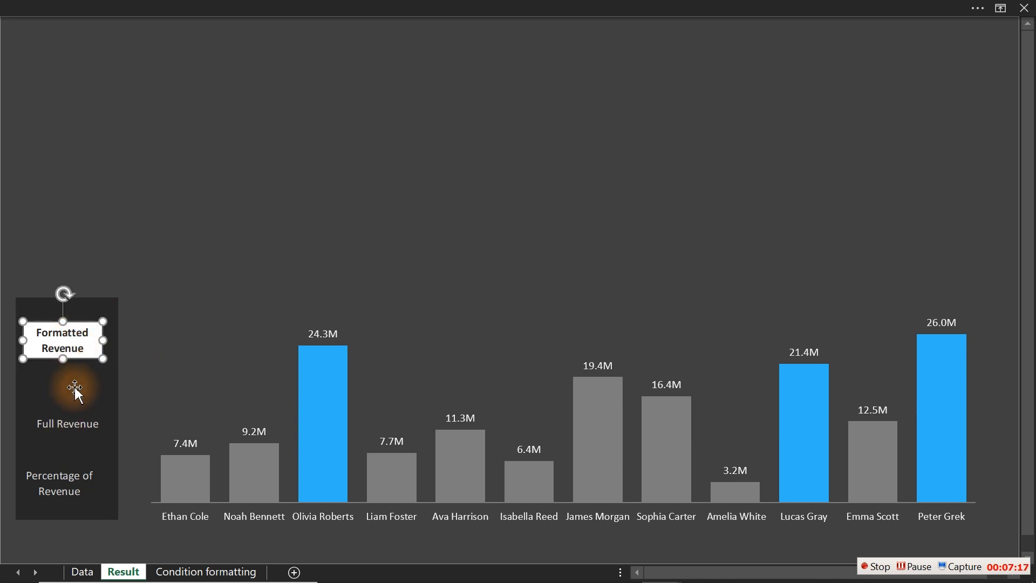
pyautogui.keyDown('ctrl'); pyautogui.click(74, 425); pyautogui.keyUp('ctrl')
pyautogui.keyDown('ctrl'); pyautogui.click(66, 479); pyautogui.keyUp('ctrl')
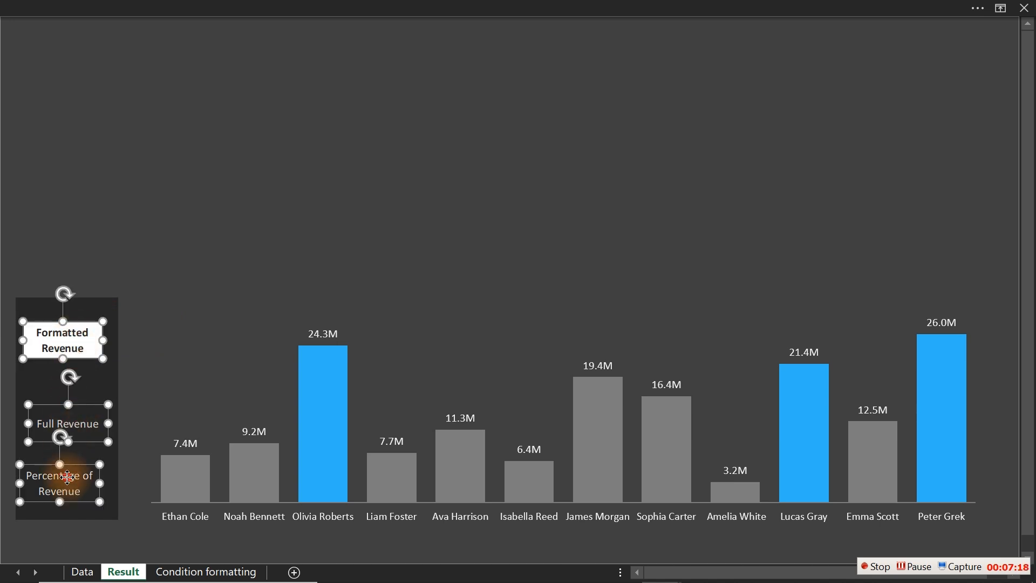
pyautogui.click(432, 6)
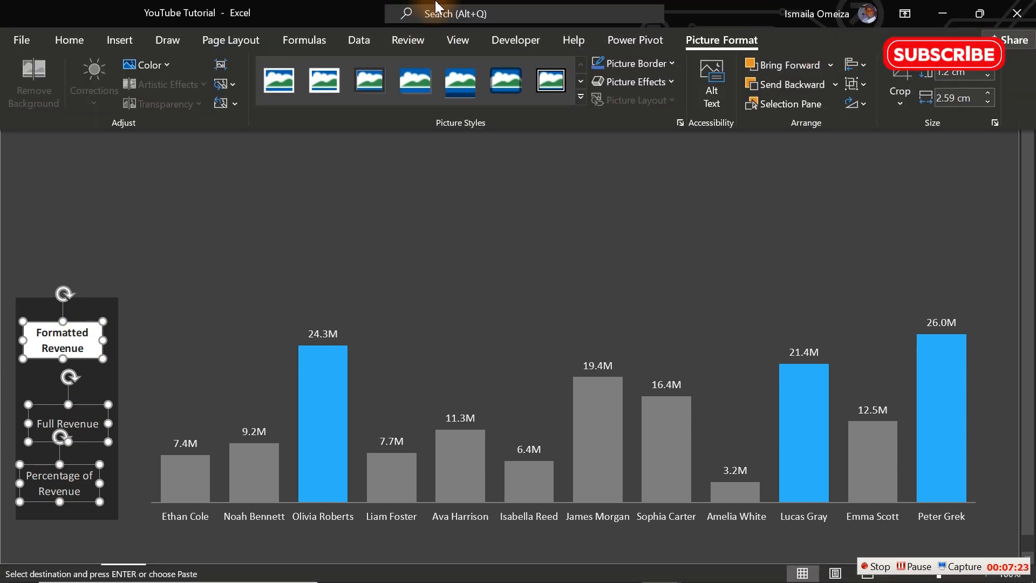
pyautogui.click(863, 66)
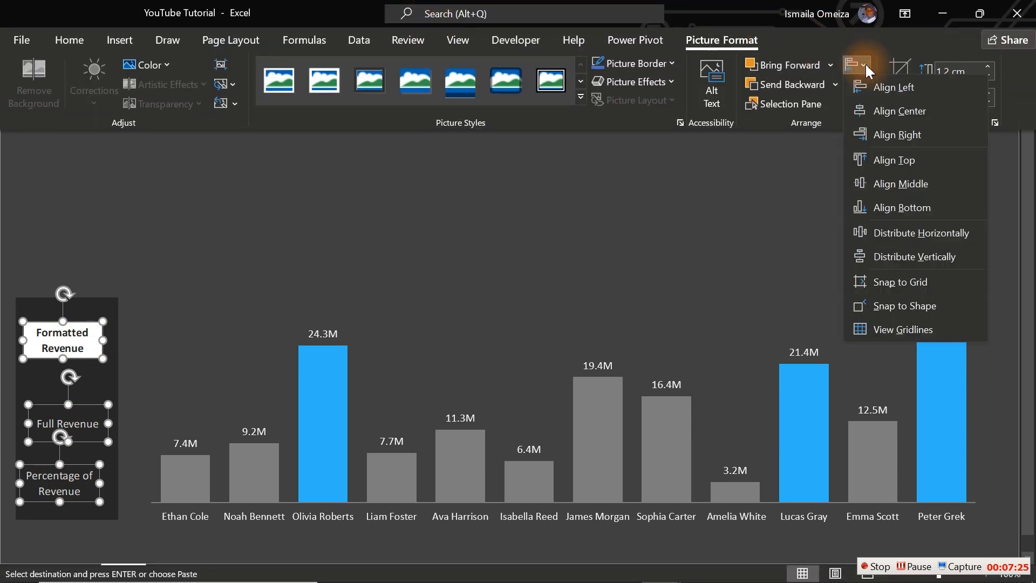
pyautogui.click(900, 238)
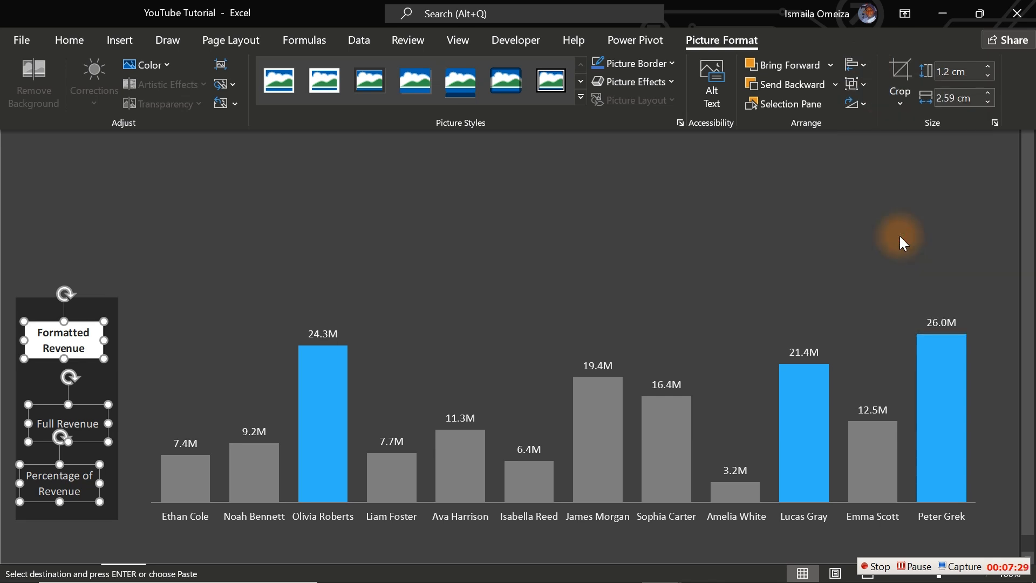
pyautogui.click(864, 65)
pyautogui.click(915, 256)
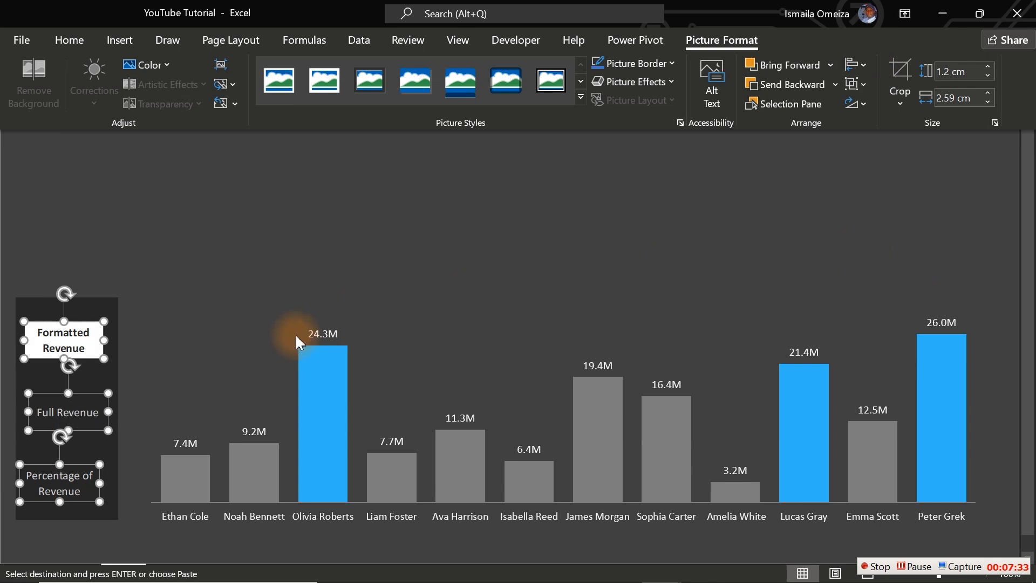
# - Left-align the three label pictures and narrow the dark side box so that it fits closely around them
pyautogui.click(862, 67)
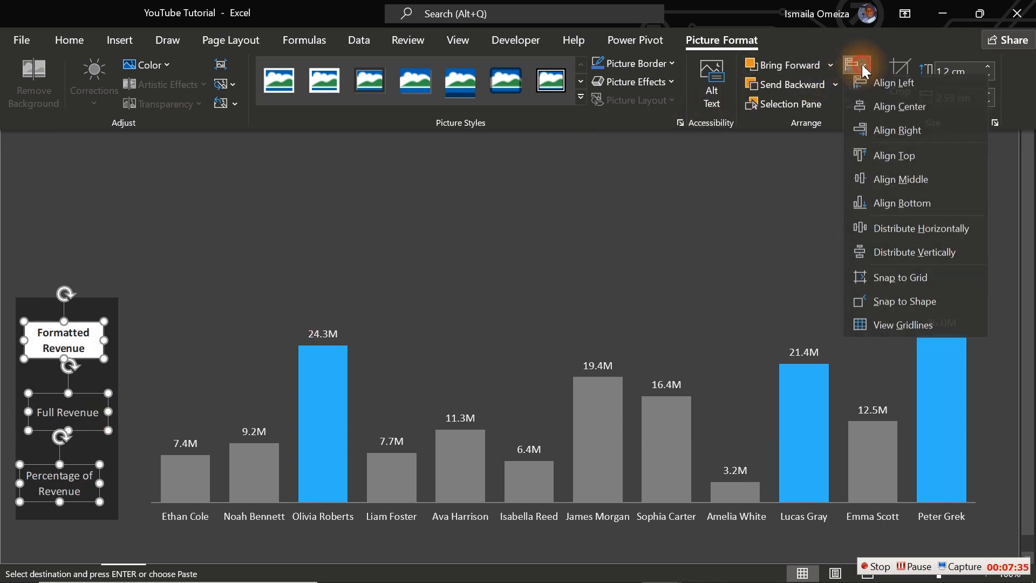
pyautogui.click(906, 93)
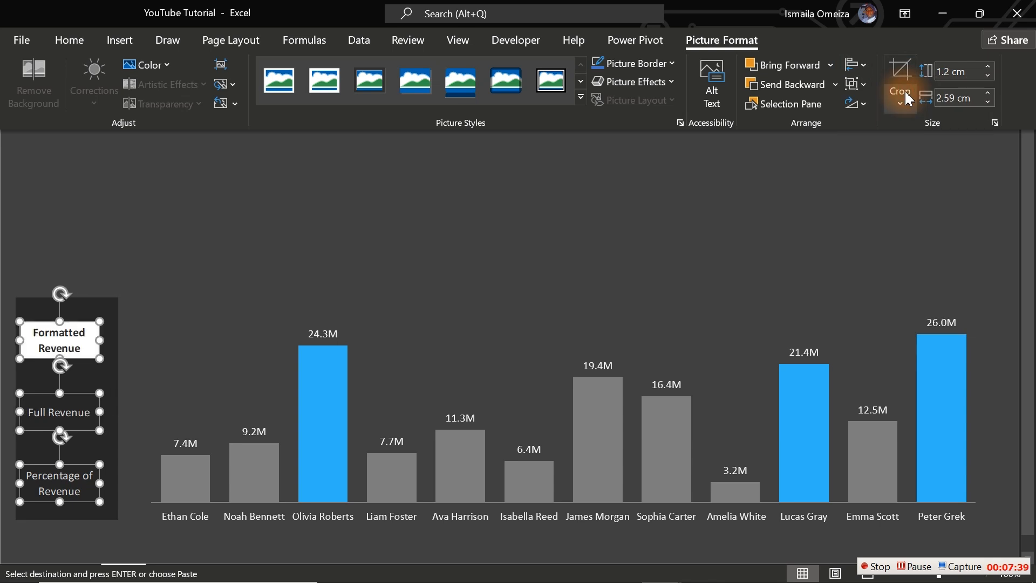
pyautogui.click(121, 361)
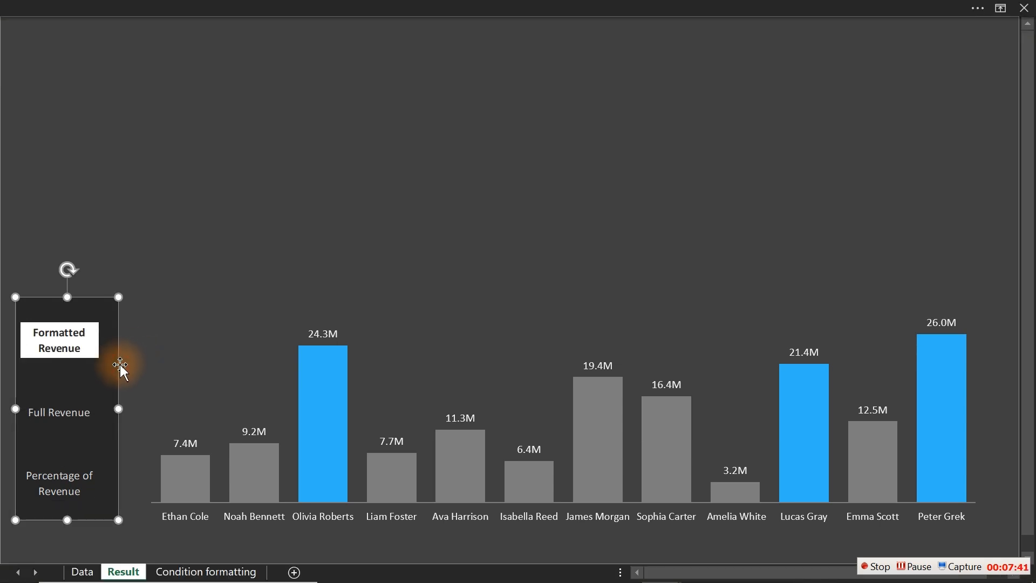
pyautogui.moveTo(115, 406); pyautogui.dragTo(102, 407)
pyautogui.click(182, 341)
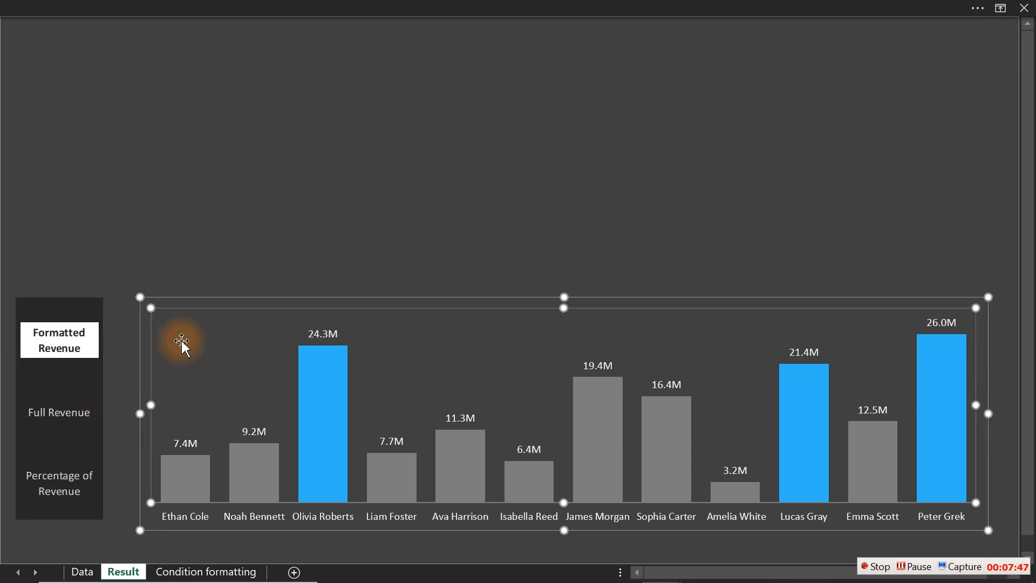
pyautogui.click(243, 263)
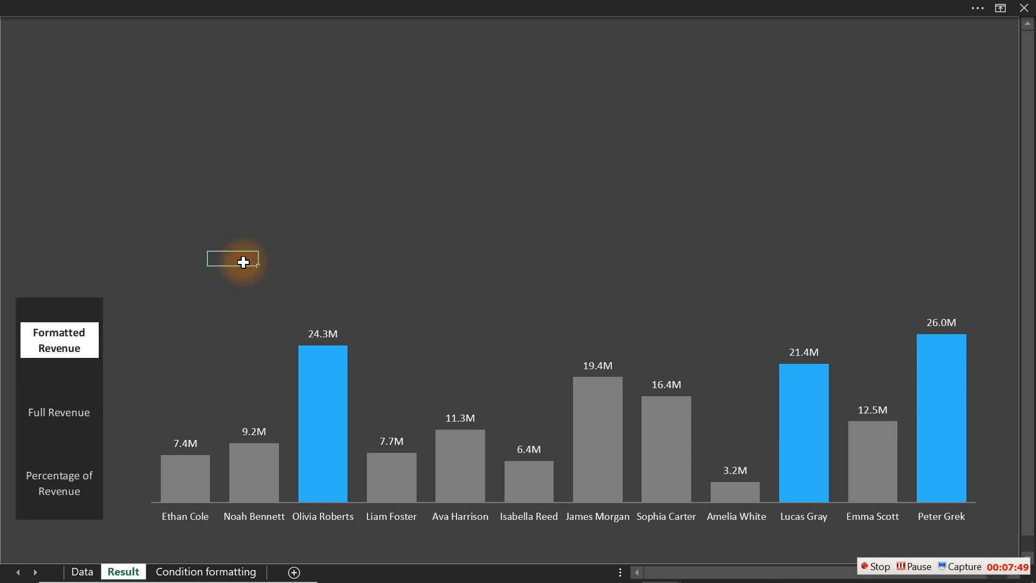
# - Cut the Formatted Revenue, Full Revenue and Percentage of Revenue option buttons from the Data sheet and paste them above the chart on the Result sheet
pyautogui.click(186, 575)
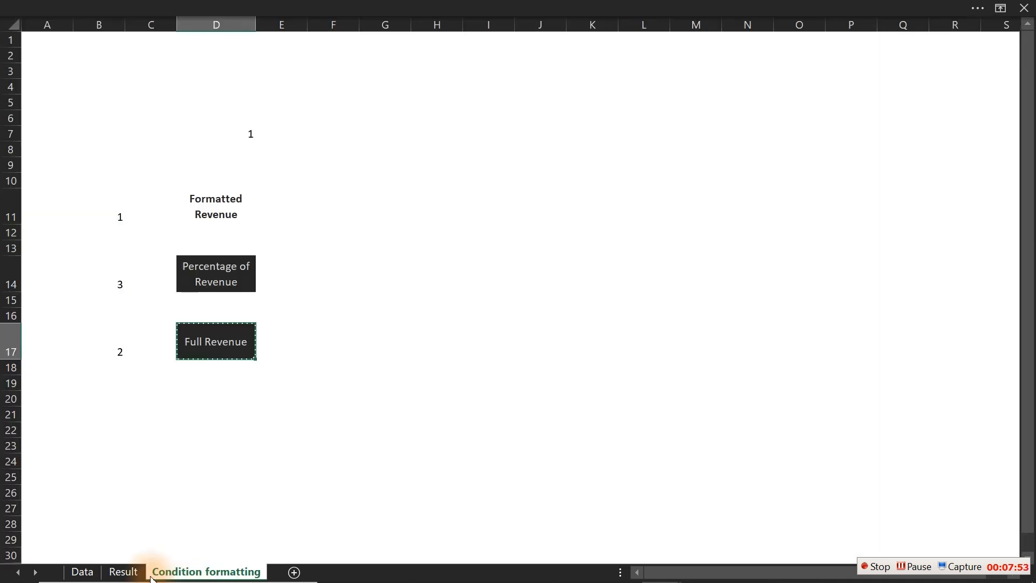
pyautogui.click(77, 565)
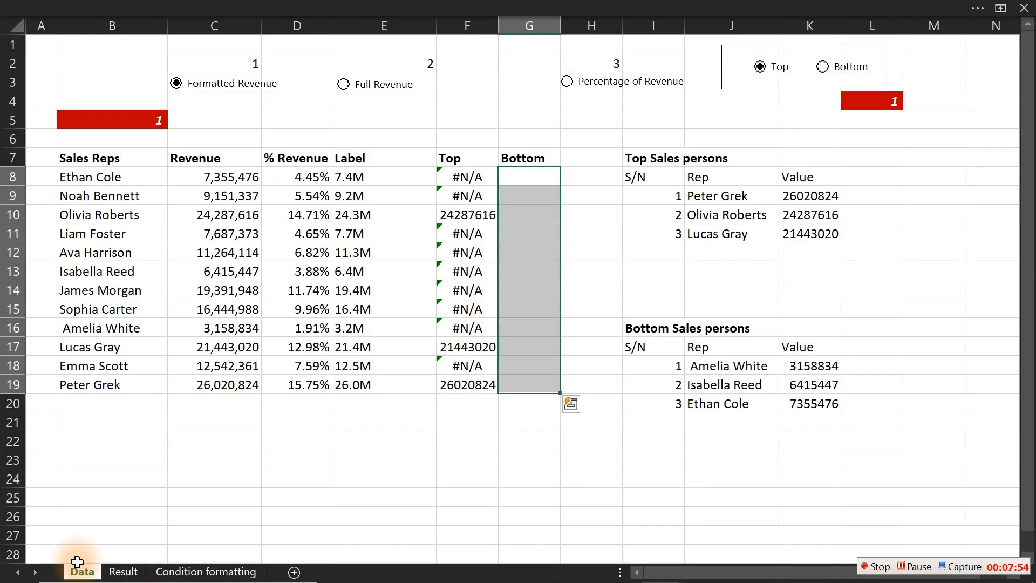
pyautogui.keyDown('ctrl'); pyautogui.click(216, 89); pyautogui.keyUp('ctrl')
pyautogui.keyDown('ctrl'); pyautogui.click(346, 84); pyautogui.keyUp('ctrl')
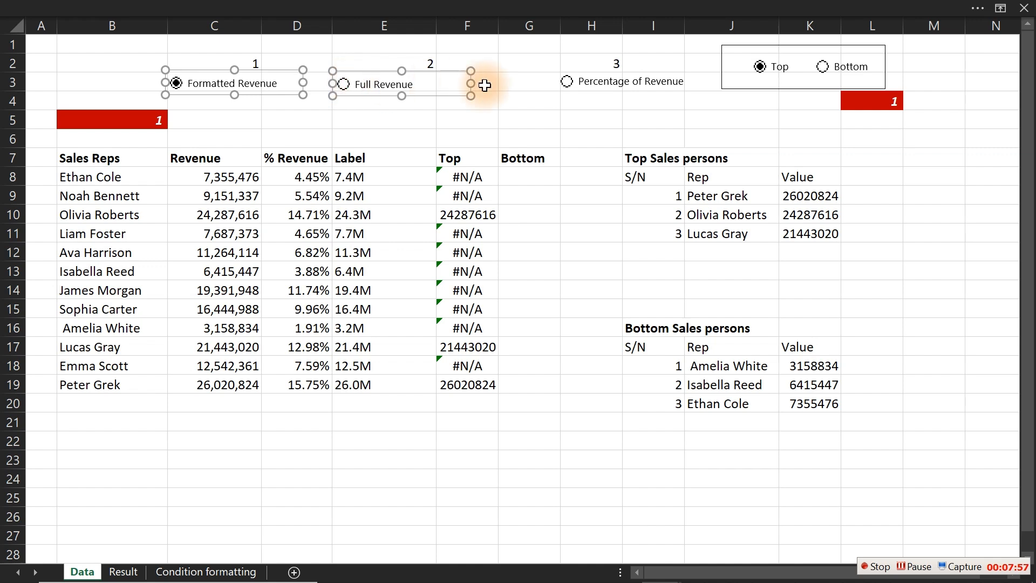
pyautogui.keyDown('ctrl'); pyautogui.click(565, 82); pyautogui.keyUp('ctrl')
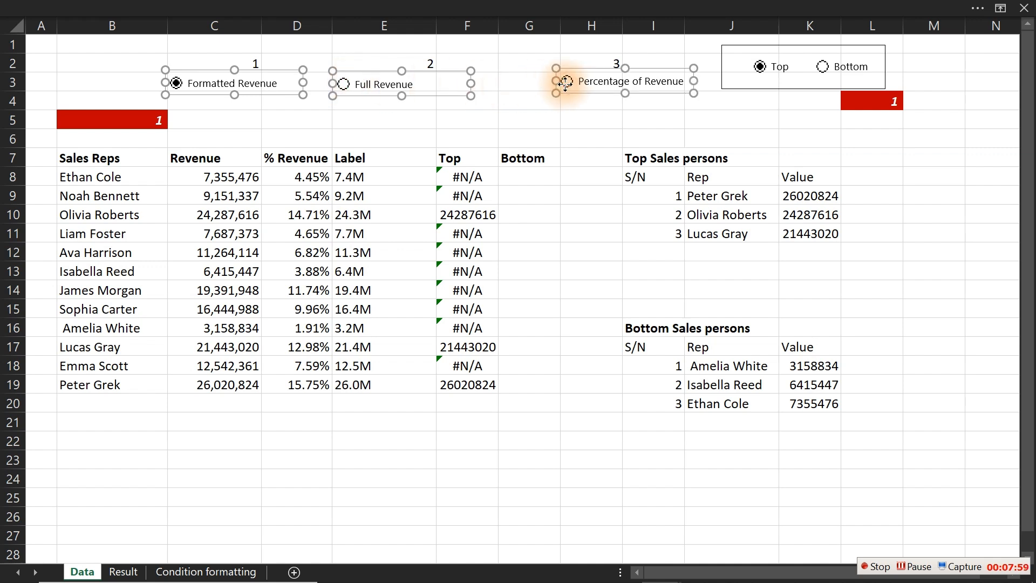
pyautogui.press('Delete')
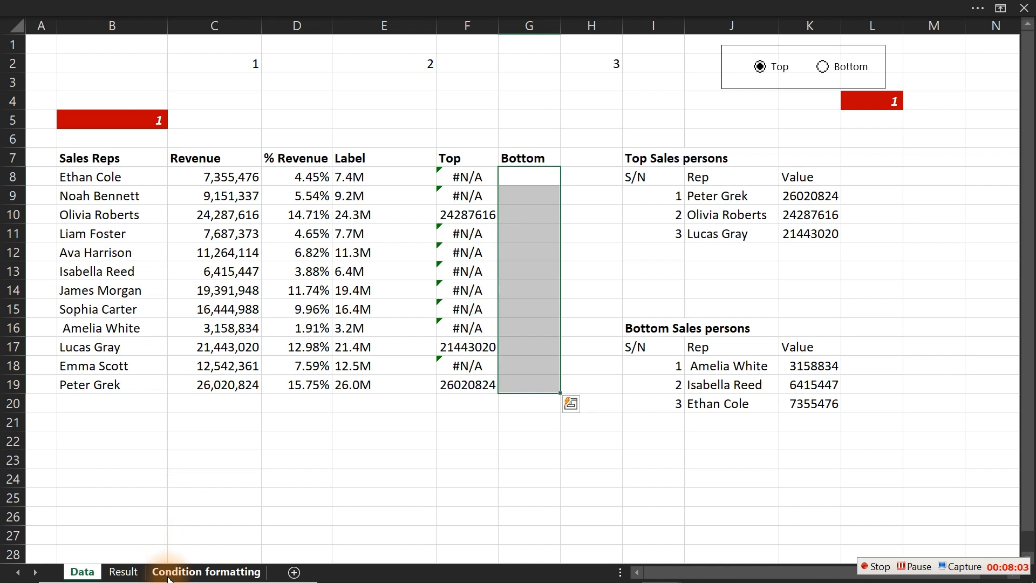
pyautogui.click(122, 571)
pyautogui.click(216, 130)
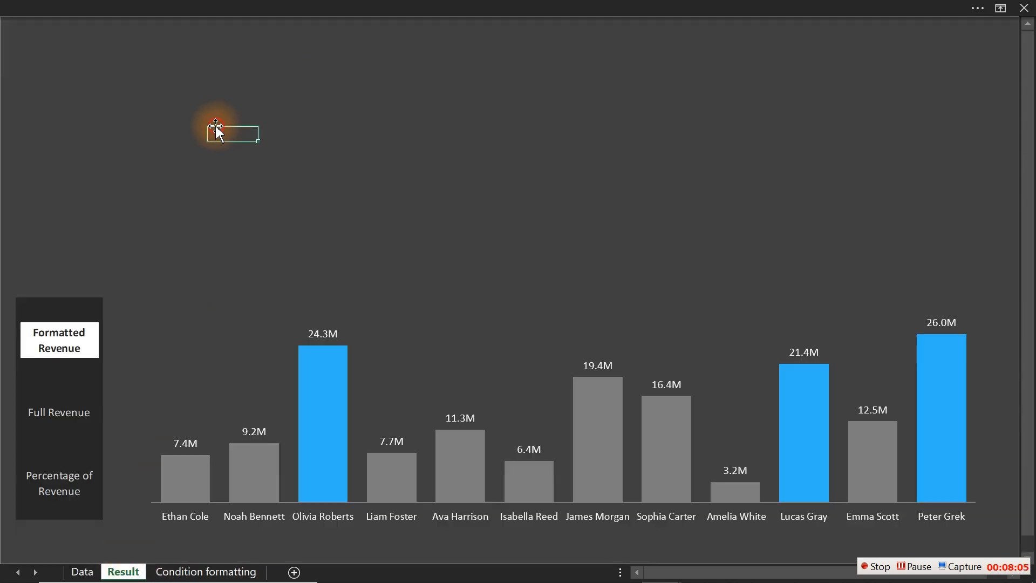
pyautogui.hotkey('ctrl', 'v')
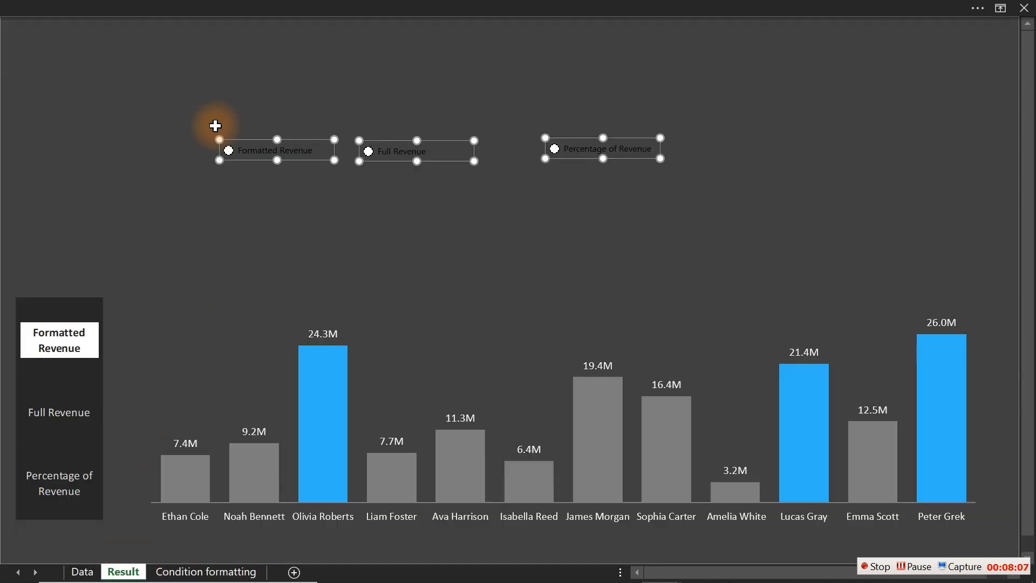
pyautogui.click(282, 210)
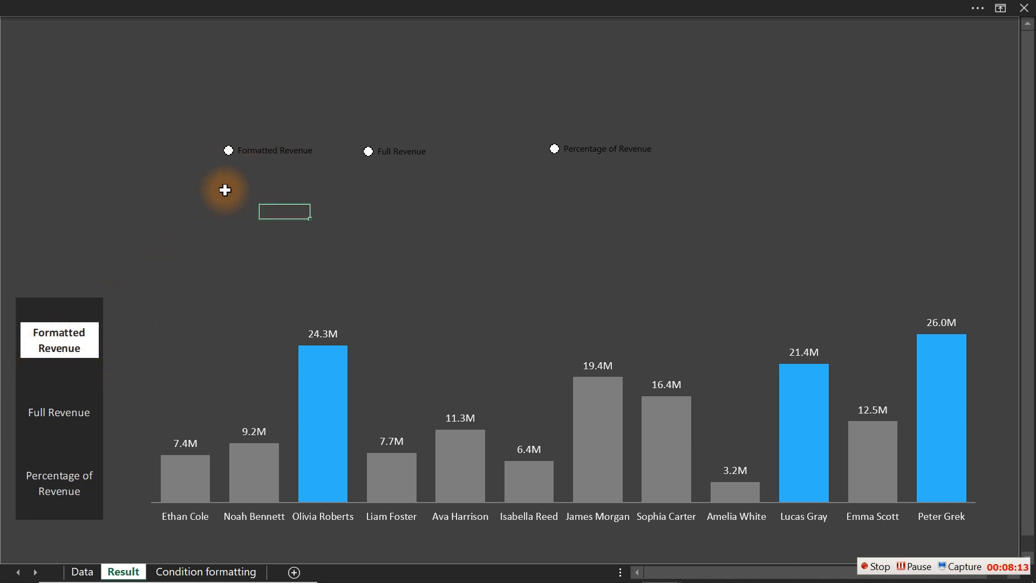
# - Clear the Formatted Revenue option button's caption, shrink the control to its circle and place it above the Formatted Revenue picture
pyautogui.click(250, 150)
pyautogui.click(252, 150)
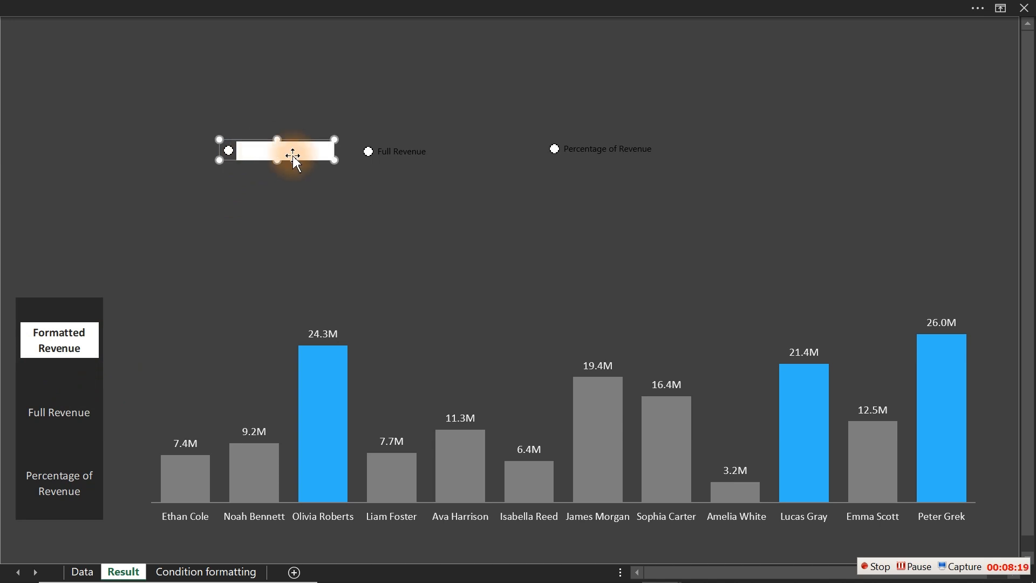
pyautogui.moveTo(333, 159); pyautogui.dragTo(57, 314)
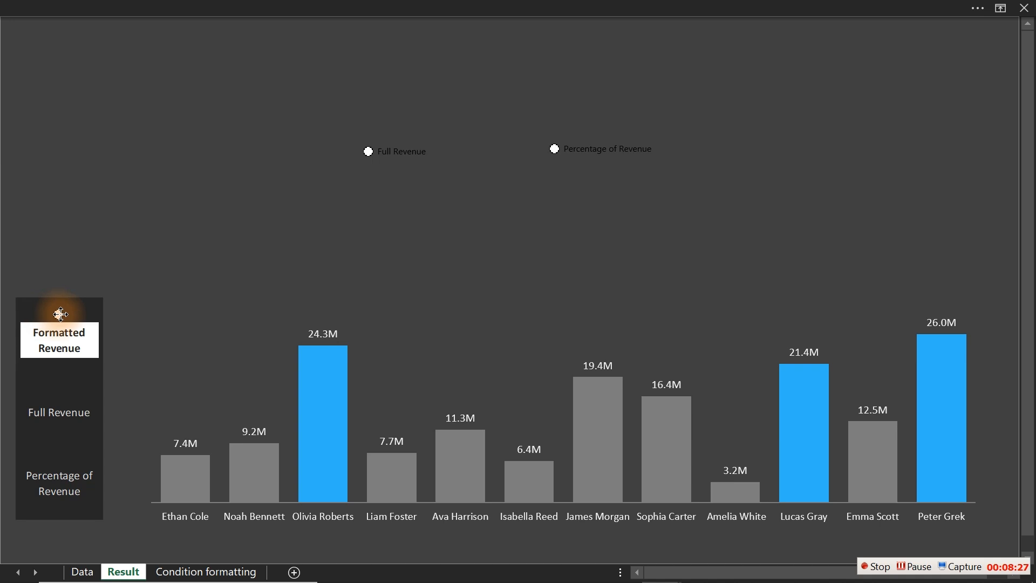
pyautogui.click(285, 258)
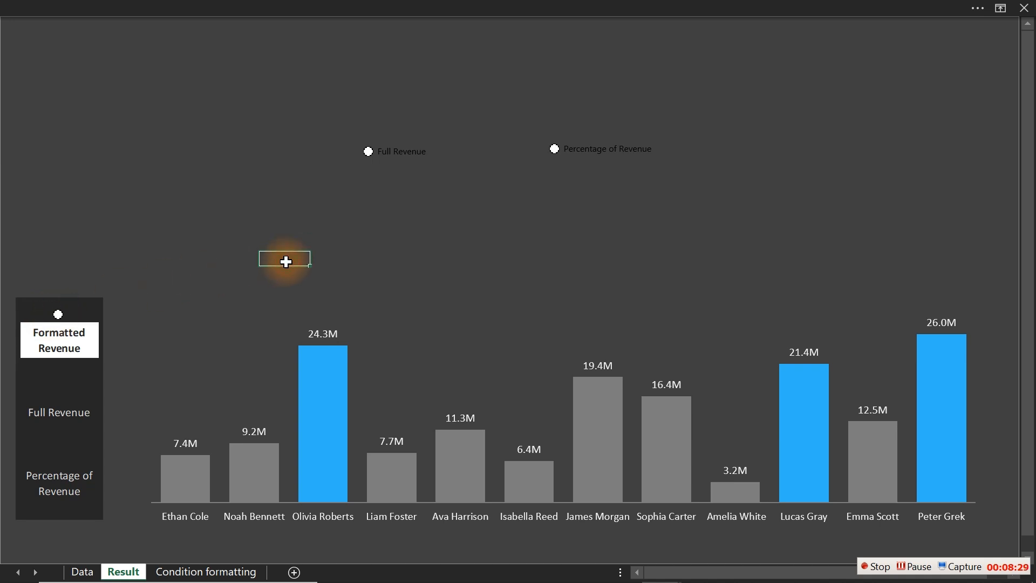
# - Clear the Full Revenue option button's caption, shrink the control to its circle and place it above the Full Revenue picture
pyautogui.keyDown('ctrl'); pyautogui.click(378, 154); pyautogui.keyUp('ctrl')
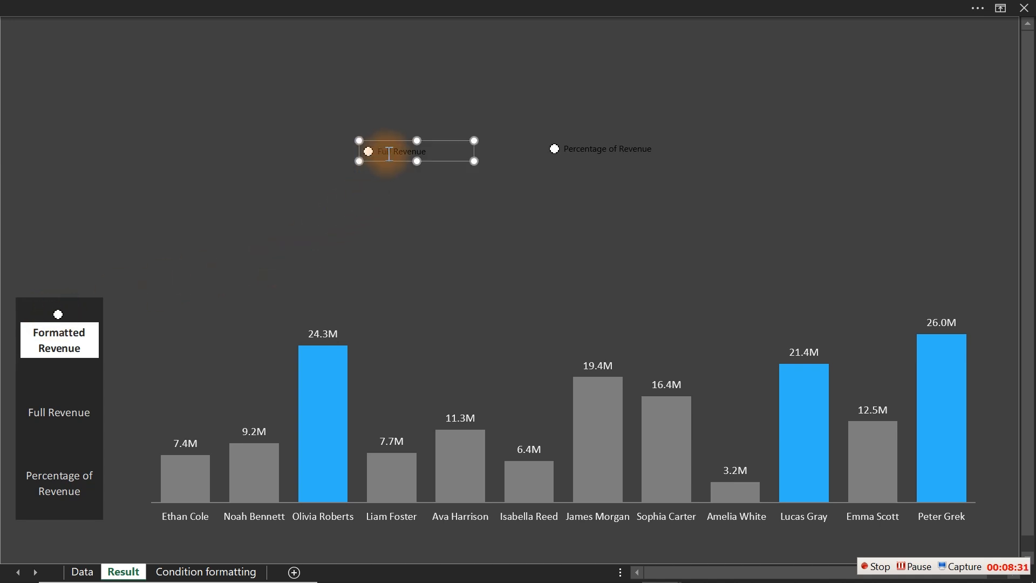
pyautogui.press('Delete')
pyautogui.press('Delete')
pyautogui.press('Delete')
pyautogui.press('Delete')
pyautogui.press('Delete')
pyautogui.press('Delete')
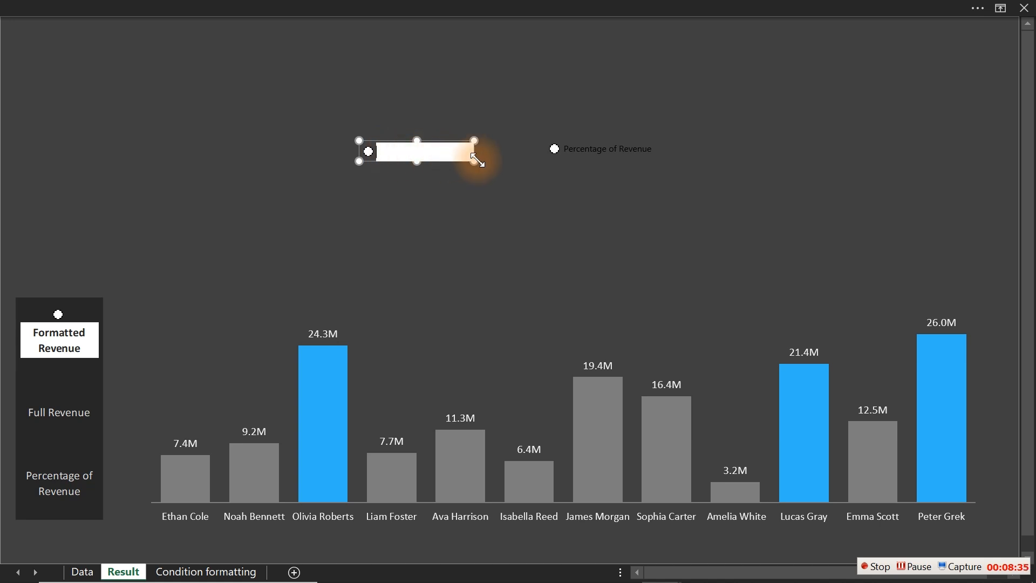
pyautogui.moveTo(474, 162); pyautogui.dragTo(60, 397)
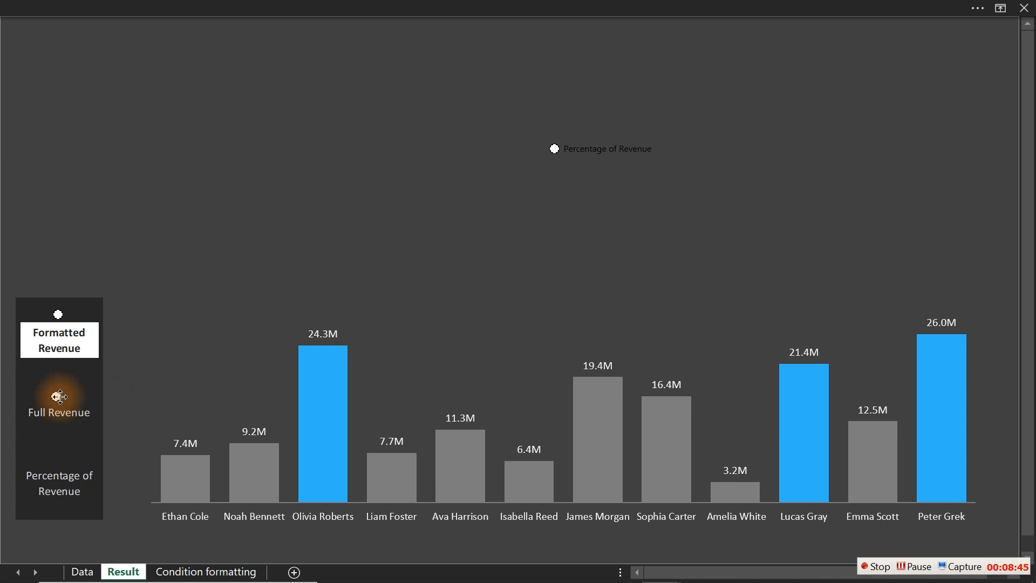
pyautogui.moveTo(60, 395); pyautogui.dragTo(59, 396)
pyautogui.click(441, 243)
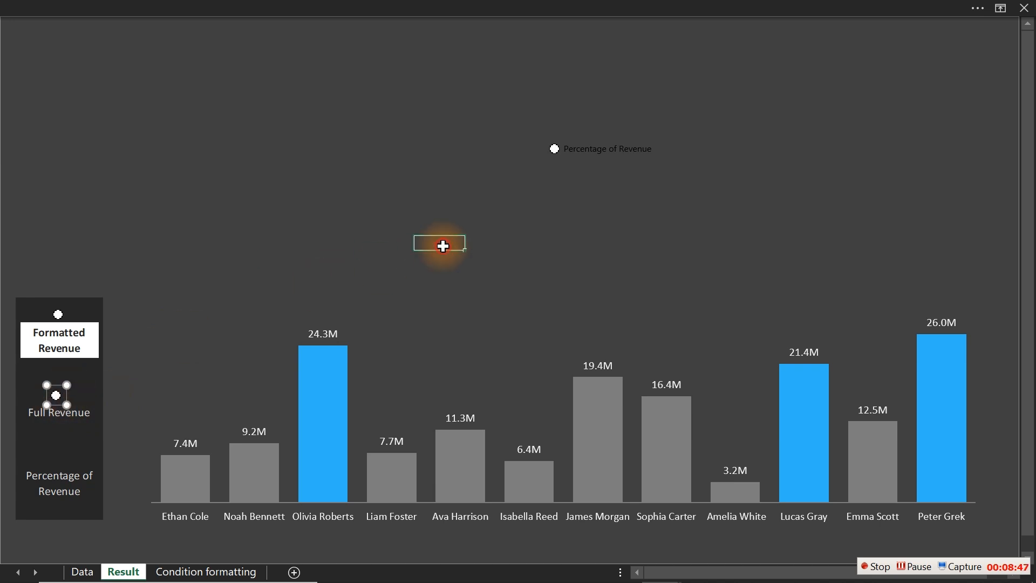
# - Clear the Percentage of Revenue option button's caption, shrink the control to its circle and place it above the Percentage of Revenue picture
pyautogui.keyDown('ctrl'); pyautogui.click(567, 149); pyautogui.keyUp('ctrl')
pyautogui.click(573, 149)
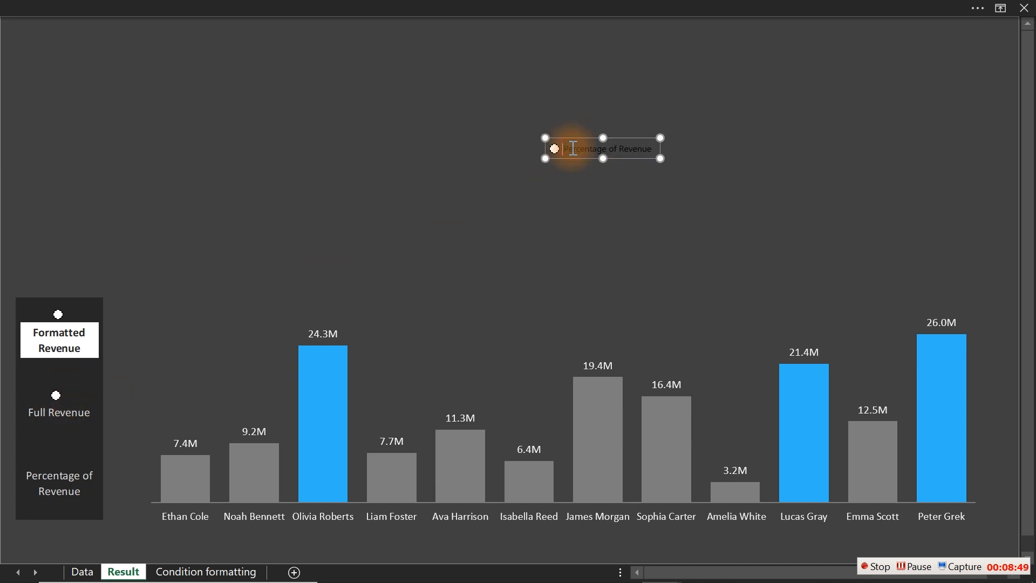
pyautogui.press('Delete')
pyautogui.press('Delete')
pyautogui.press('Delete')
pyautogui.press('Delete')
pyautogui.press('Delete')
pyautogui.press('Delete')
pyautogui.press('Delete')
pyautogui.press('Delete')
pyautogui.press('Delete')
pyautogui.press('Delete')
pyautogui.press('Delete')
pyautogui.press('Delete')
pyautogui.press('Delete')
pyautogui.press('Delete')
pyautogui.press('Delete')
pyautogui.press('Delete')
pyautogui.press('Delete')
pyautogui.press('Delete')
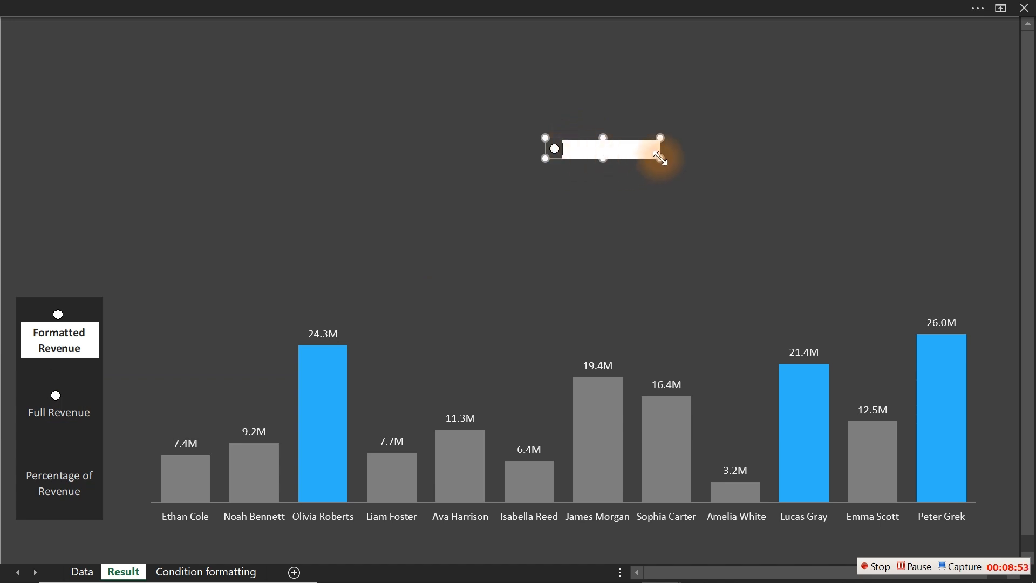
pyautogui.moveTo(659, 158); pyautogui.dragTo(60, 466)
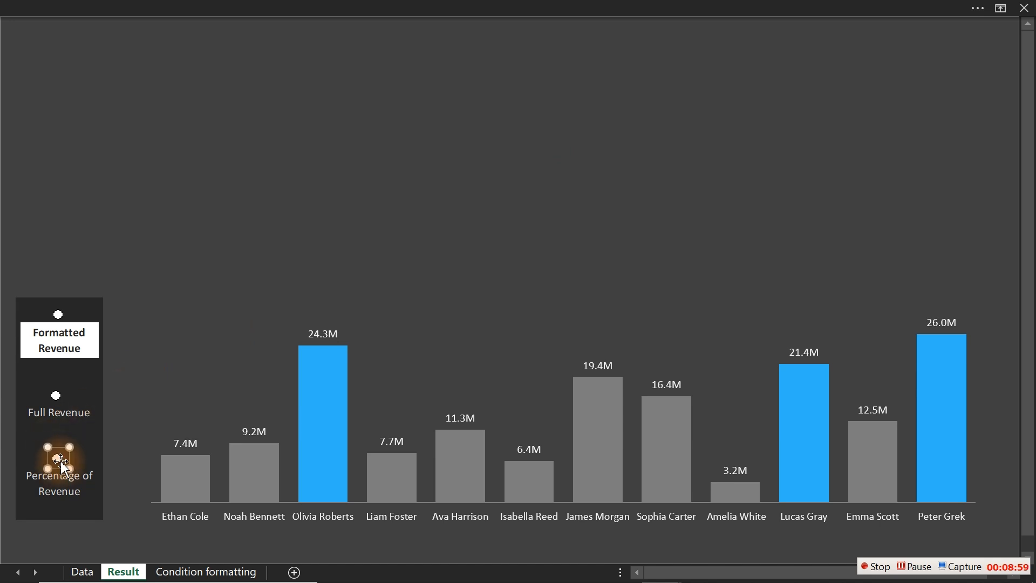
pyautogui.click(266, 275)
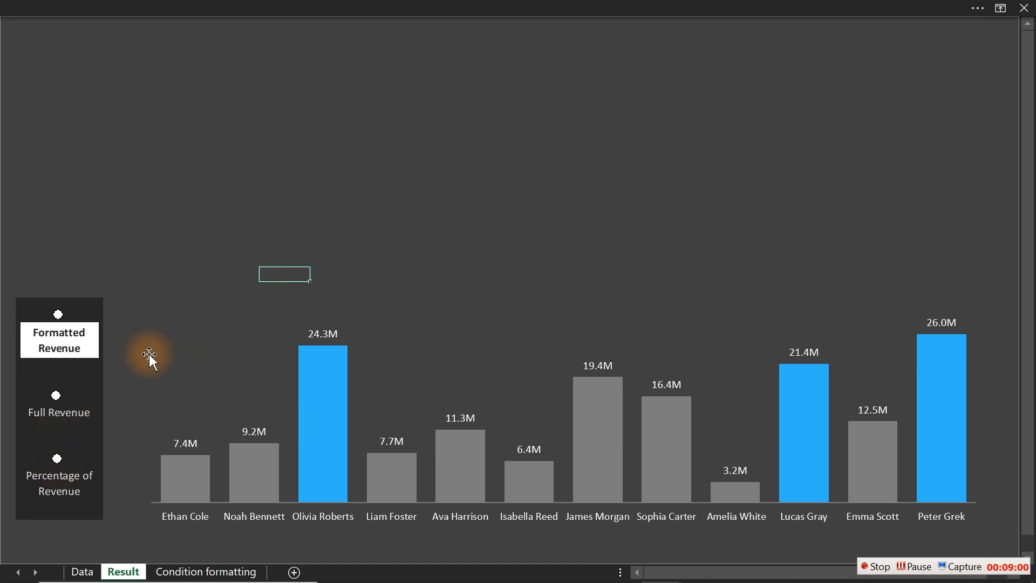
# - Link the Full Revenue option button to cell B5 of the Data sheet, and clear the stray number in cell B5 of the Result sheet
pyautogui.click(57, 458)
pyautogui.click(54, 394)
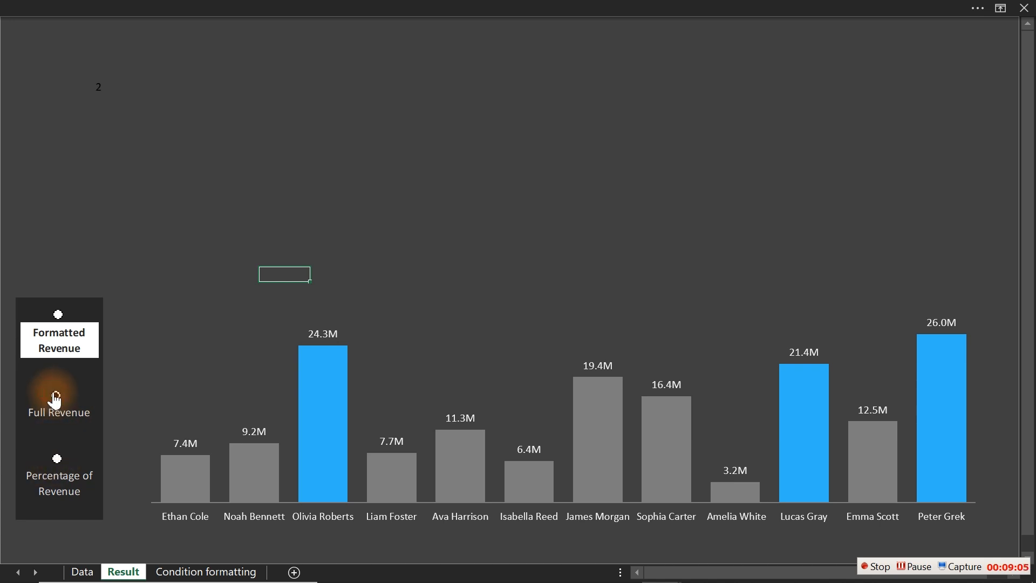
pyautogui.rightClick(54, 397)
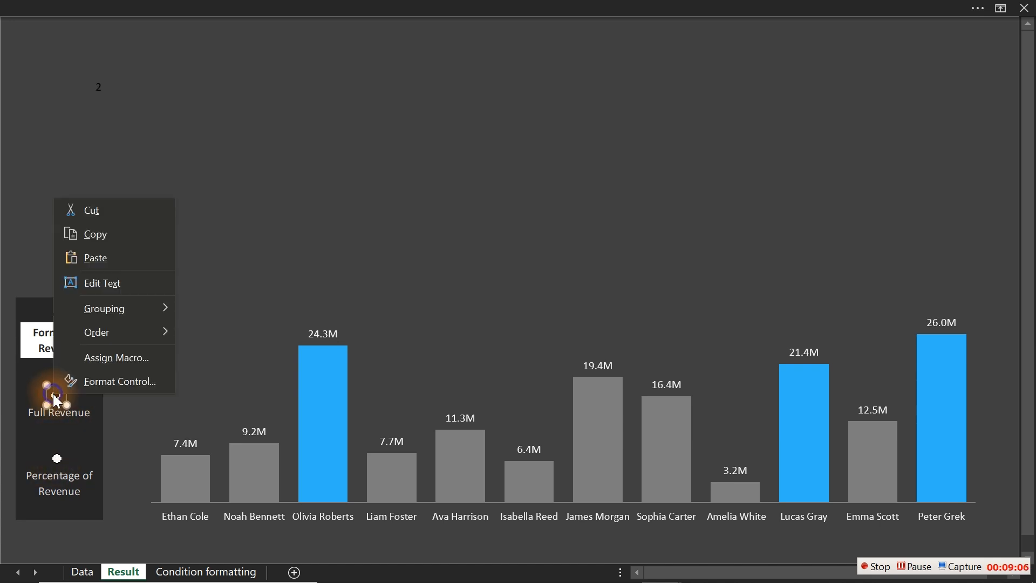
pyautogui.click(119, 378)
pyautogui.click(360, 141)
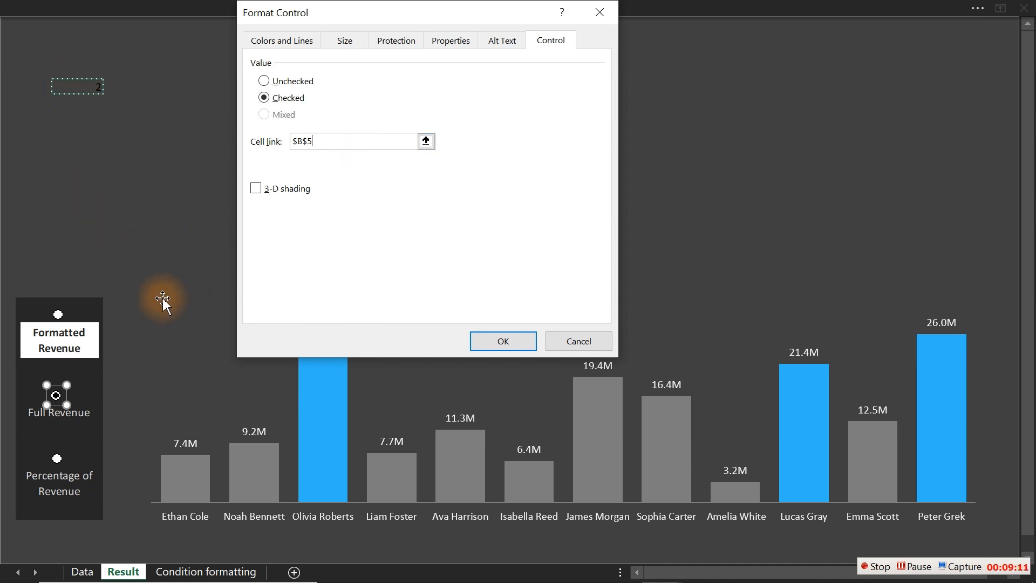
pyautogui.click(81, 572)
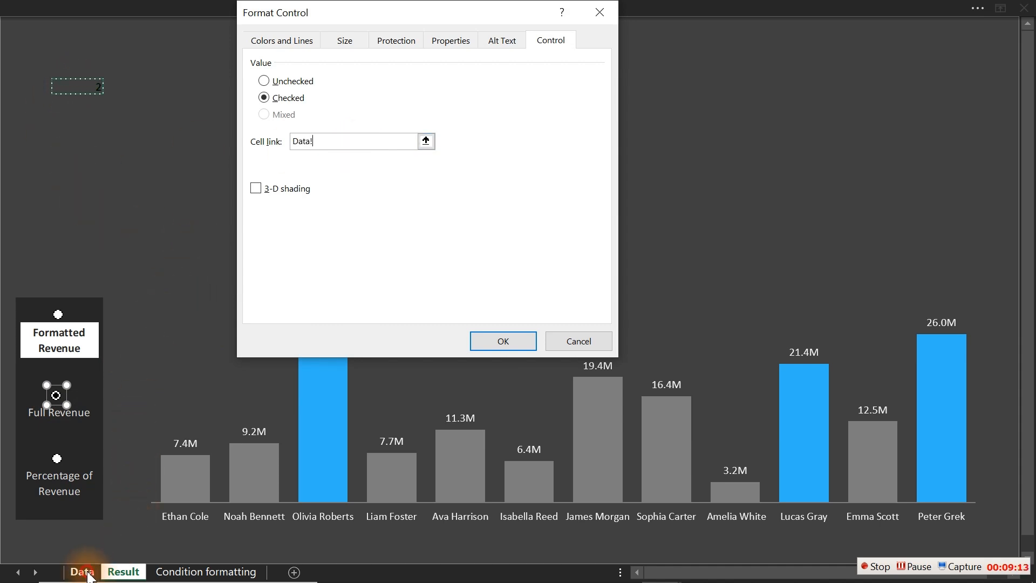
pyautogui.click(143, 119)
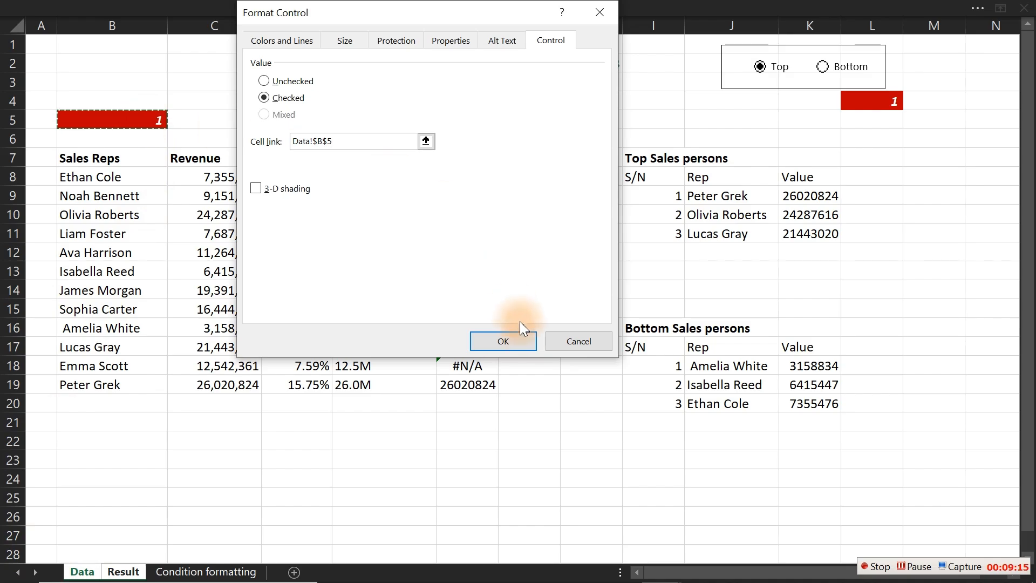
pyautogui.click(522, 342)
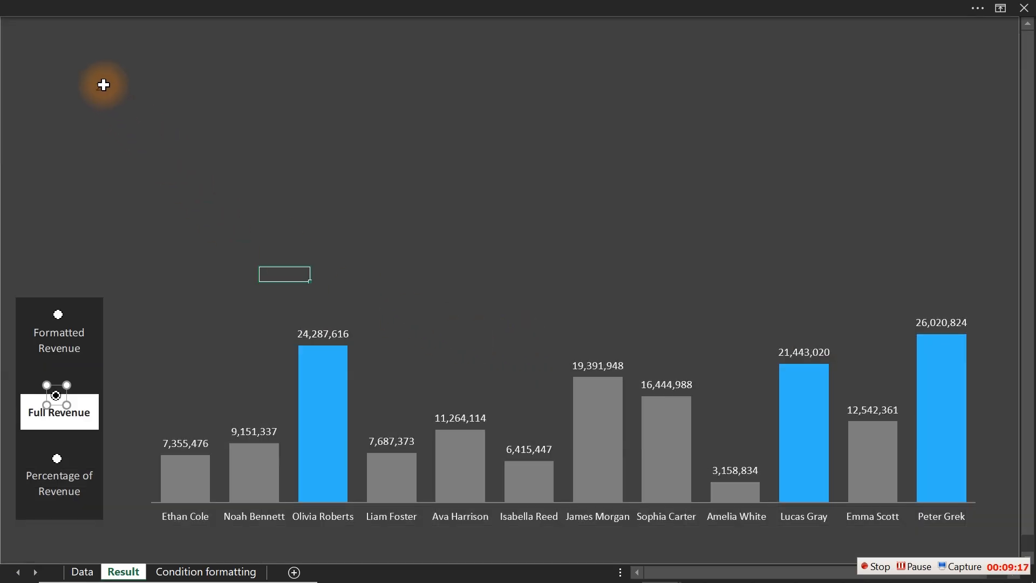
pyautogui.click(102, 85)
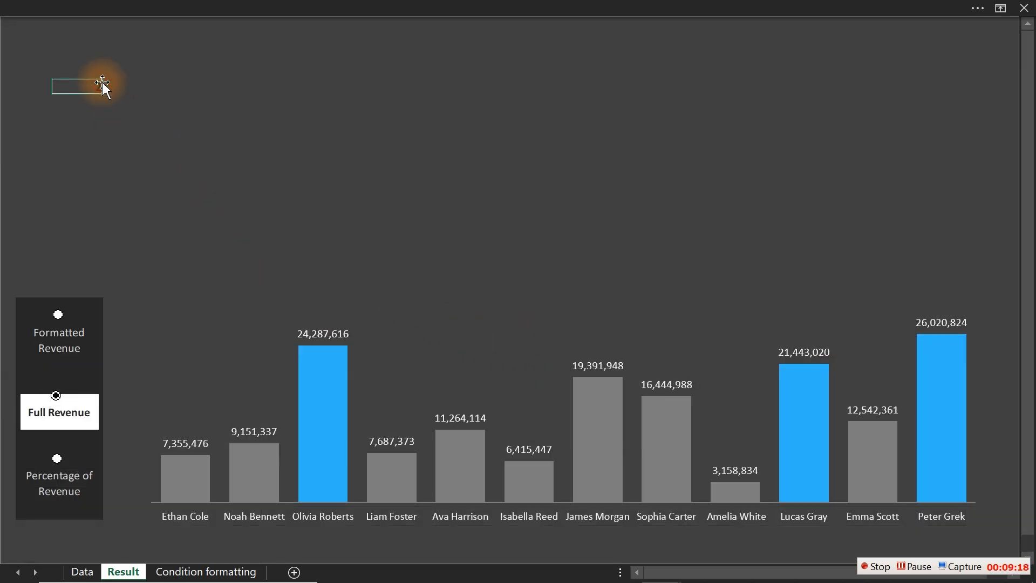
pyautogui.click(219, 243)
# - Move the Full Revenue option button slightly up so it sits clear of the Full Revenue picture
pyautogui.keyDown('ctrl'); pyautogui.click(56, 396); pyautogui.keyUp('ctrl')
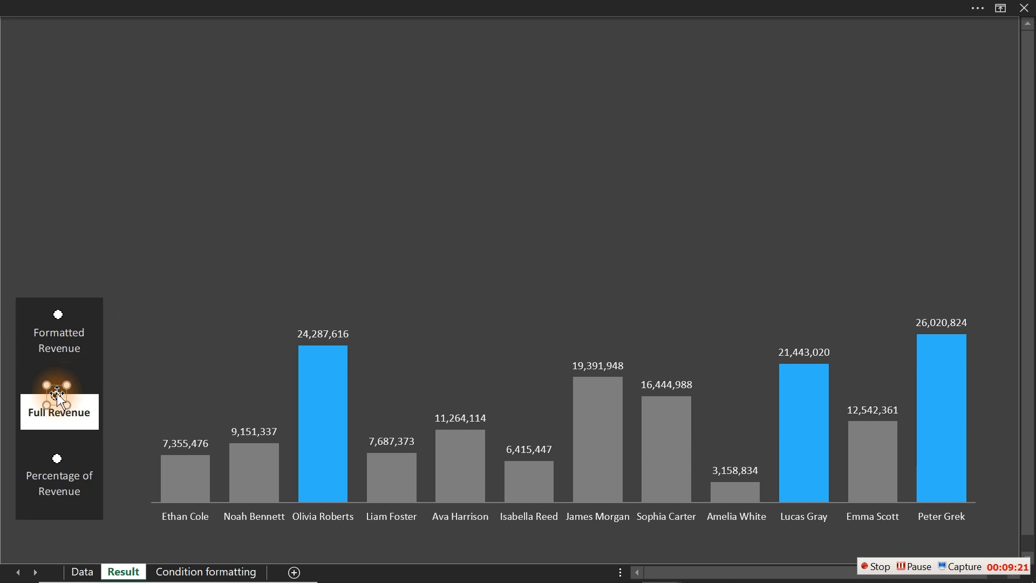
pyautogui.click(60, 383)
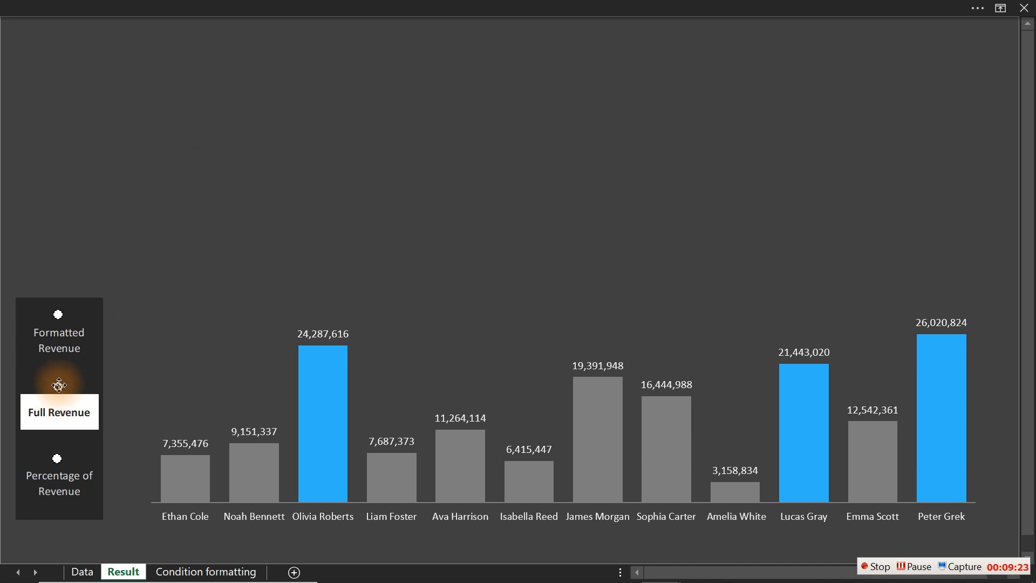
pyautogui.click(186, 342)
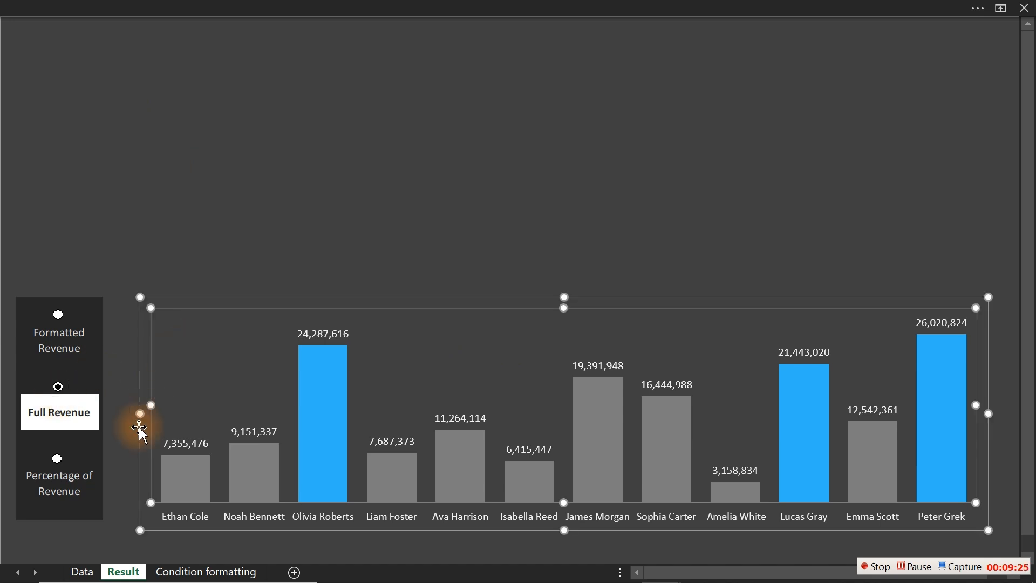
pyautogui.click(232, 196)
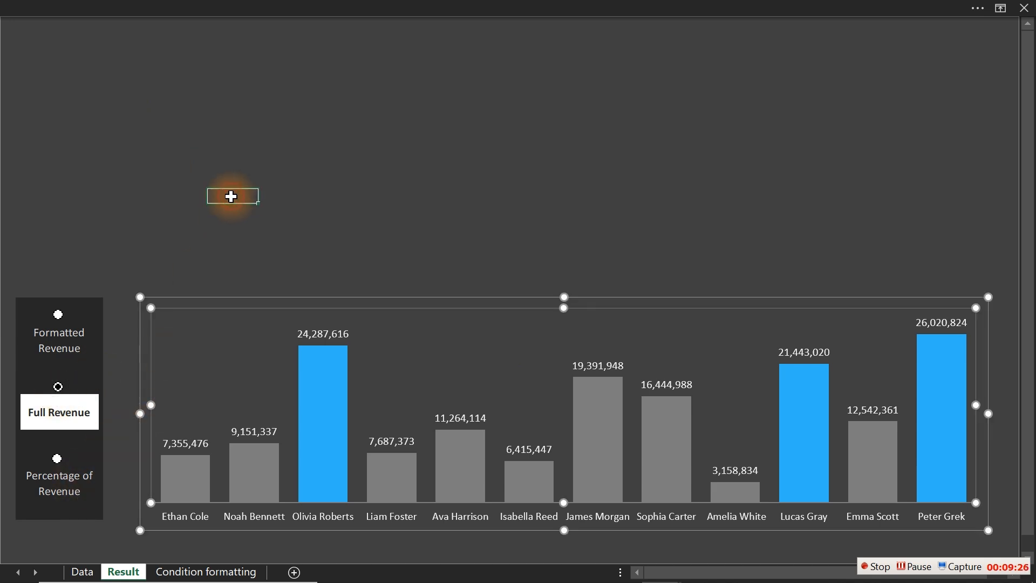
# - Nudge the Percentage of Revenue option button slightly up, and switch the chart labels back to Formatted Revenue
pyautogui.click(58, 464)
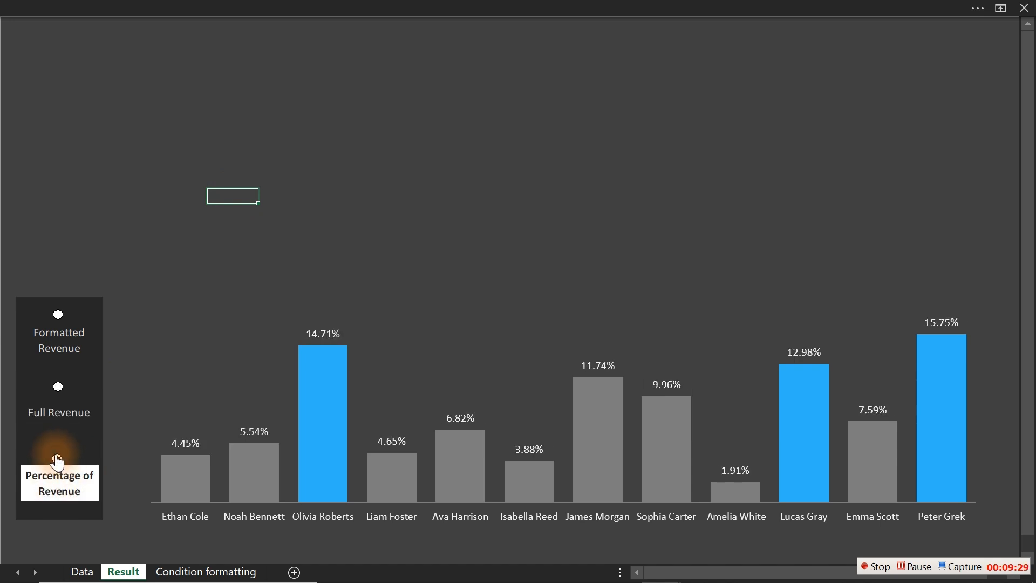
pyautogui.keyDown('ctrl'); pyautogui.click(58, 460); pyautogui.keyUp('ctrl')
pyautogui.press('Up')
pyautogui.press('Up')
pyautogui.click(315, 195)
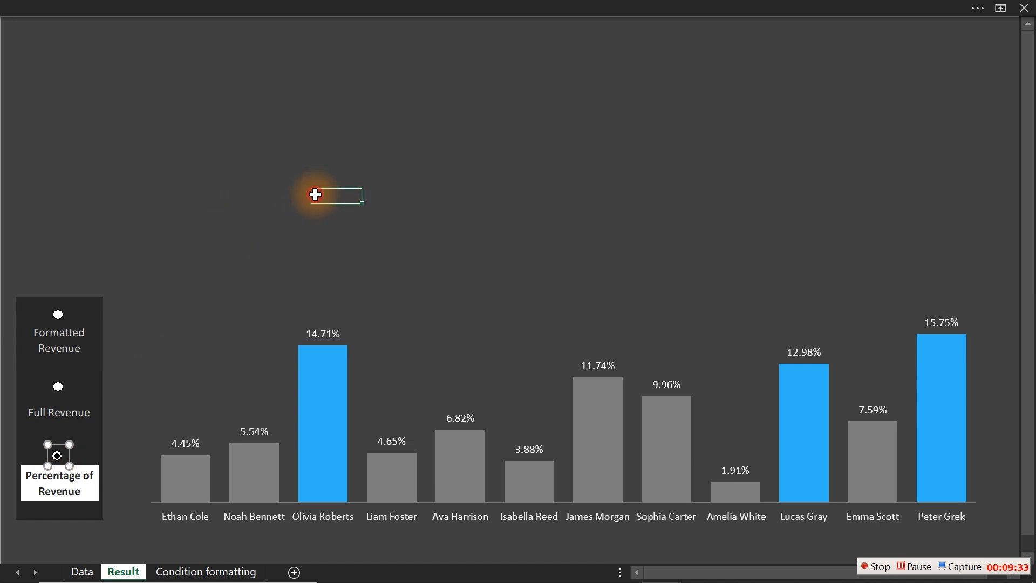
pyautogui.click(59, 389)
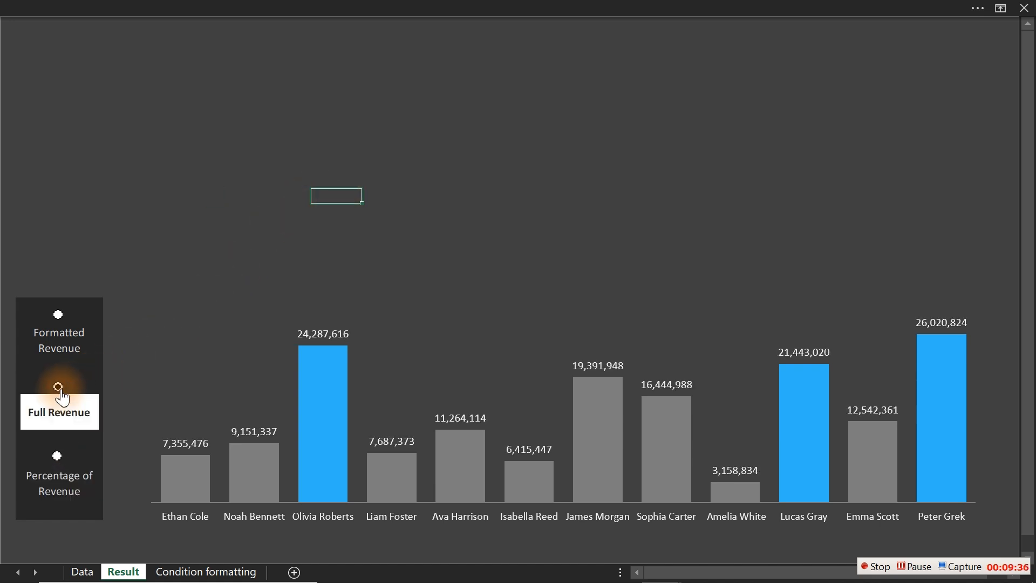
pyautogui.click(59, 316)
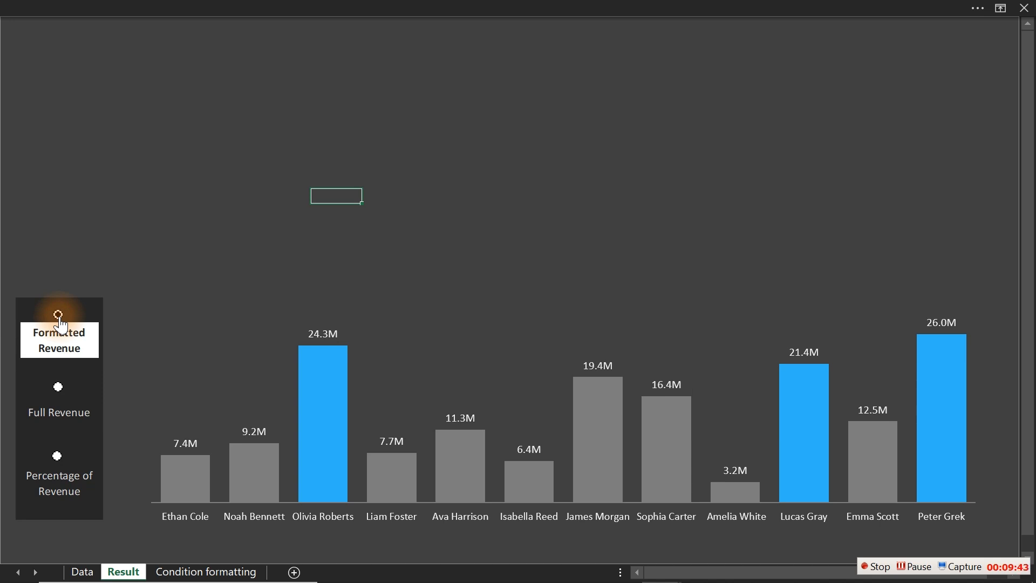
# - Widen the chart toward the revenue selector panel and enlarge the category axis names by one font size step
pyautogui.click(218, 399)
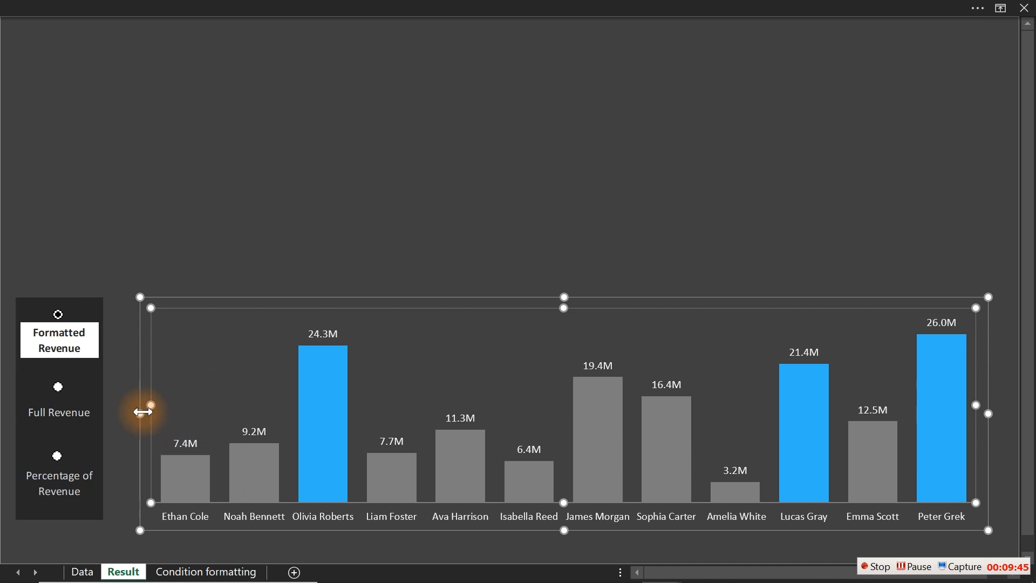
pyautogui.moveTo(141, 412); pyautogui.dragTo(112, 413)
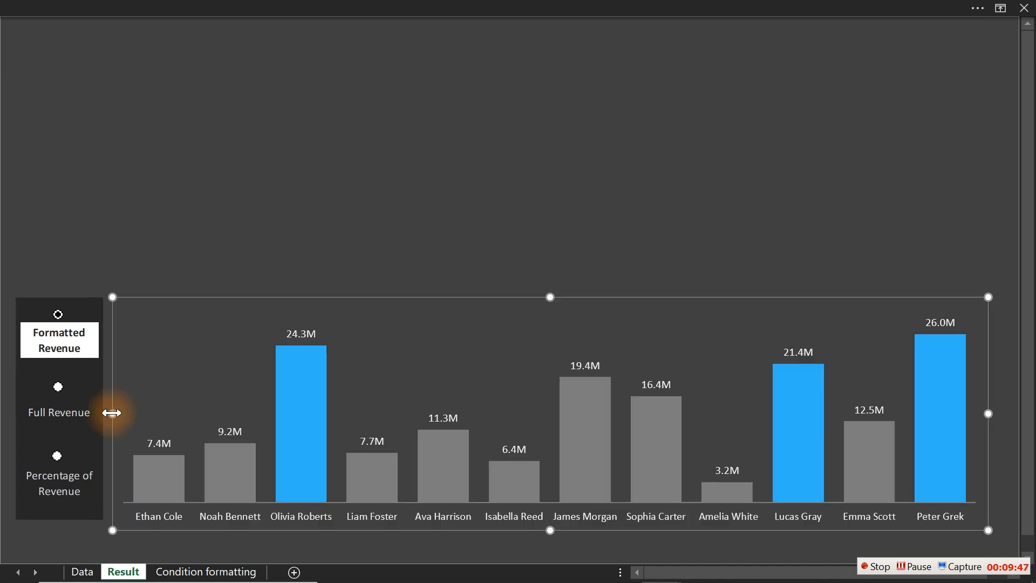
pyautogui.click(309, 523)
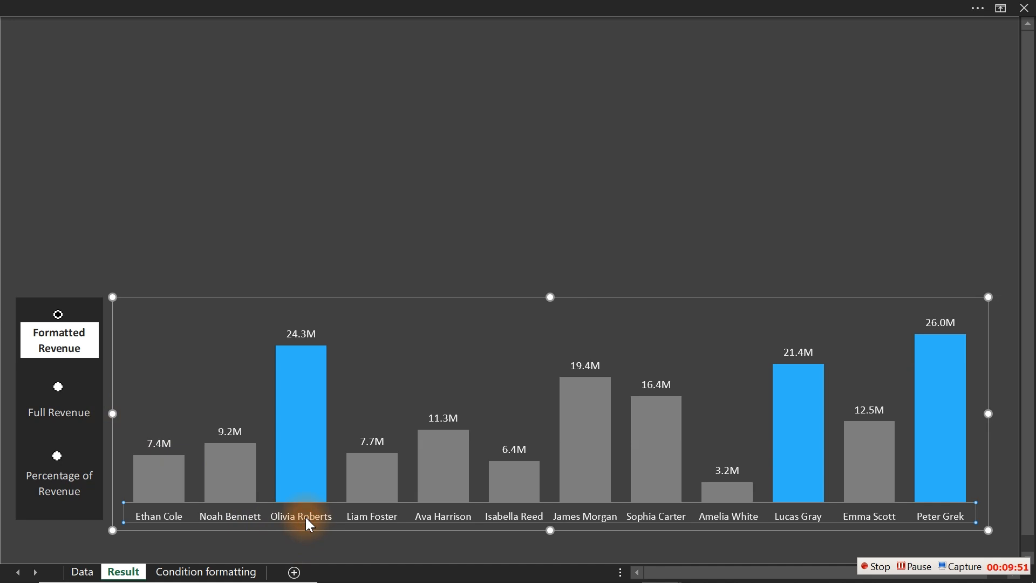
pyautogui.click(157, 5)
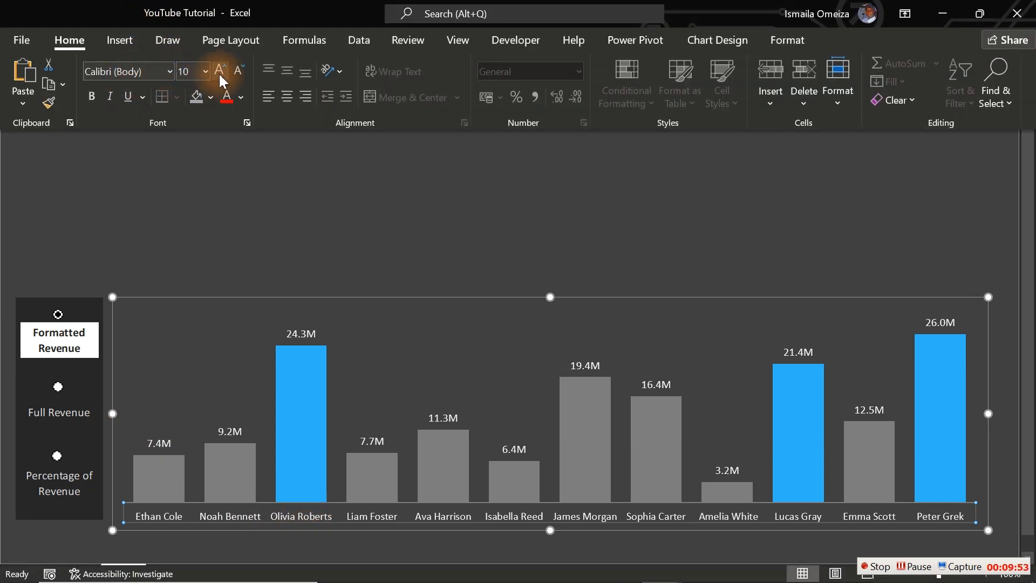
pyautogui.click(222, 81)
pyautogui.click(400, 225)
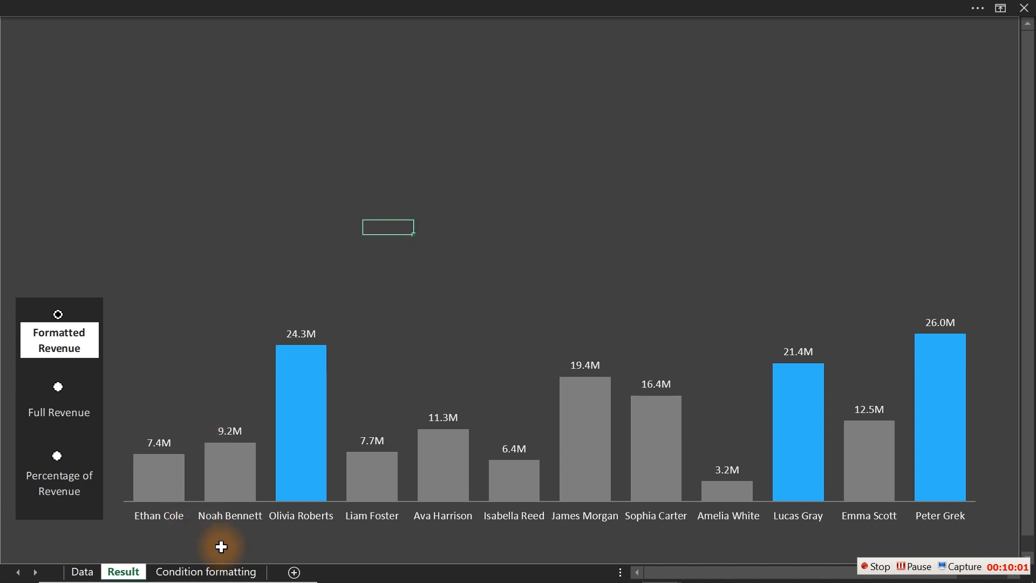
# - Enter 1 in cell B25 and 2 in cell B30 of the Condition formatting sheet
pyautogui.click(227, 573)
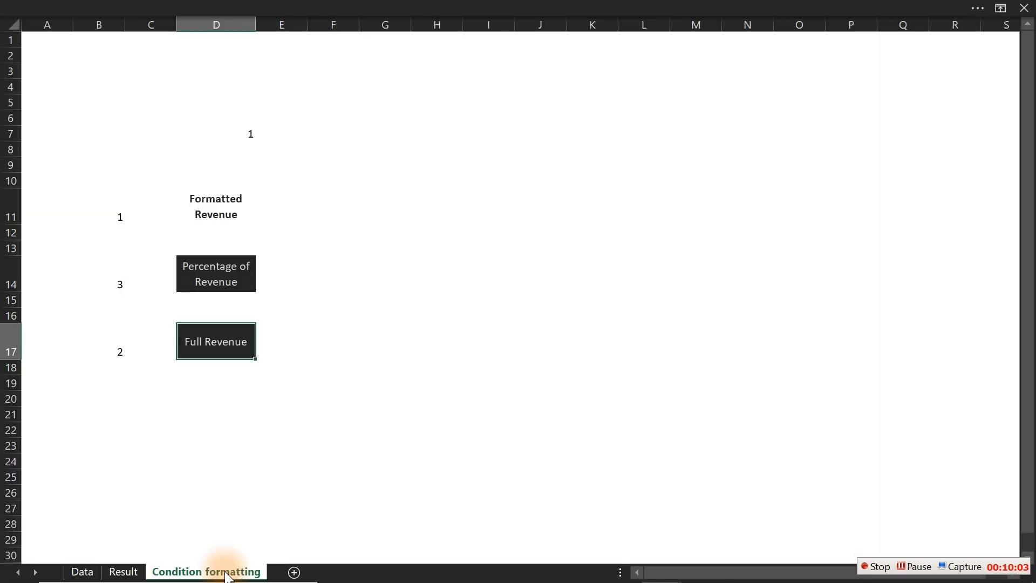
pyautogui.click(82, 573)
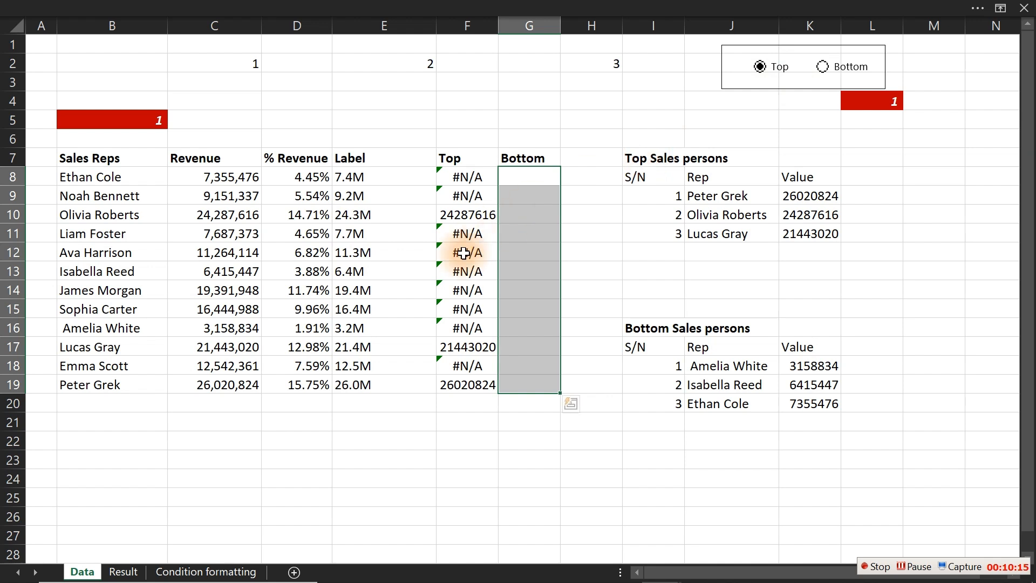
pyautogui.click(198, 570)
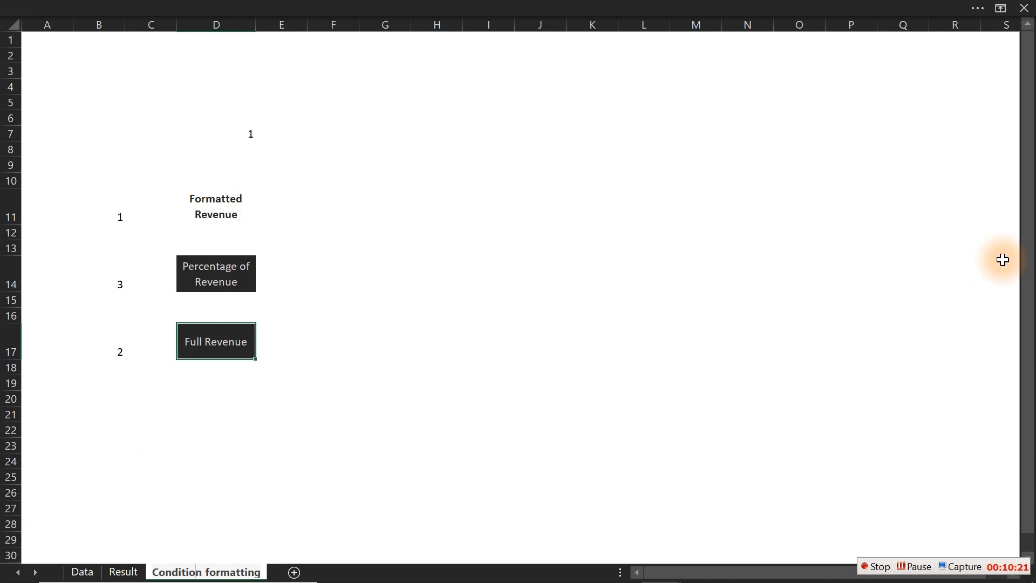
pyautogui.scroll(-1, 1014, 504)
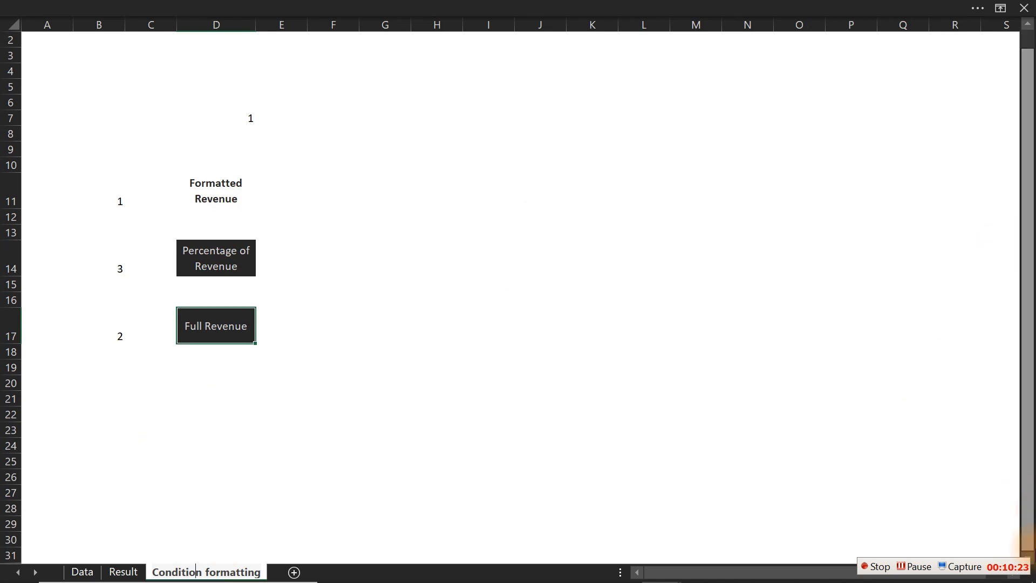
pyautogui.click(444, 488)
pyautogui.press('Down')
pyautogui.press('Down')
pyautogui.press('Down')
pyautogui.press('Down')
pyautogui.press('Down')
pyautogui.press('Down')
pyautogui.press('Down')
pyautogui.press('Down')
pyautogui.press('Down')
pyautogui.press('Down')
pyautogui.press('Down')
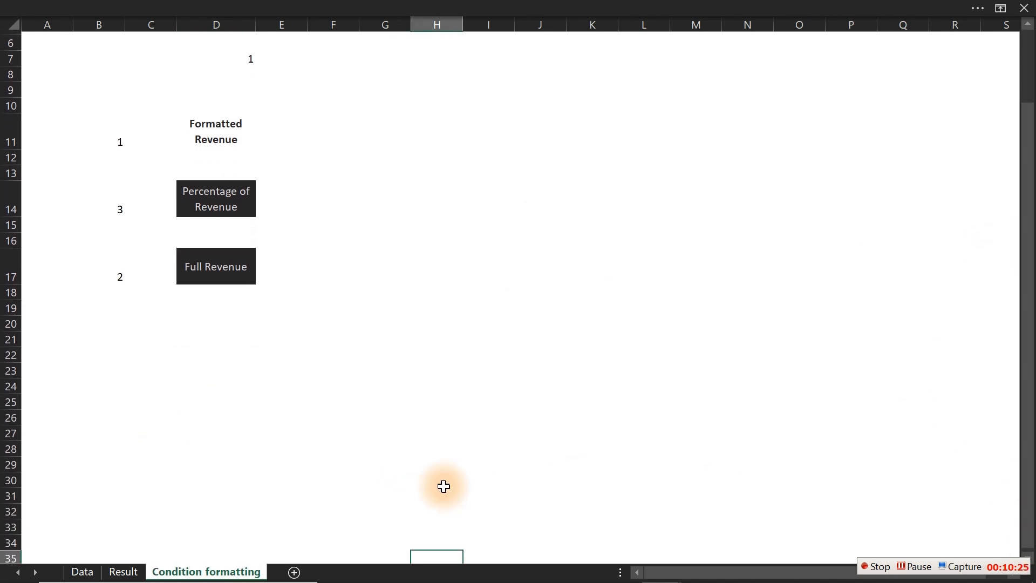
pyautogui.click(210, 354)
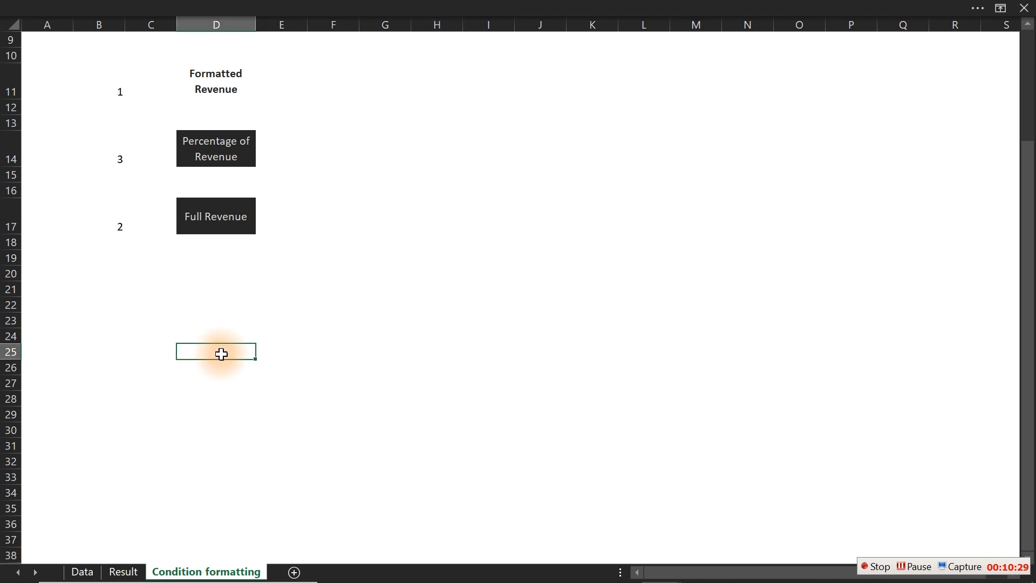
pyautogui.click(121, 358)
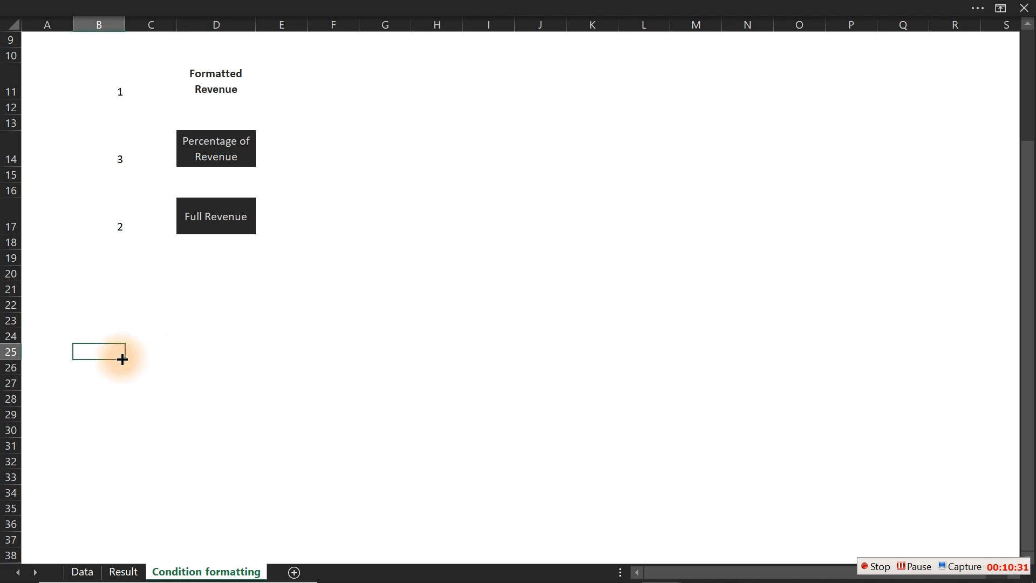
pyautogui.press('Down')
pyautogui.press('Down')
pyautogui.press('Down')
pyautogui.press('Down')
pyautogui.press('Down')
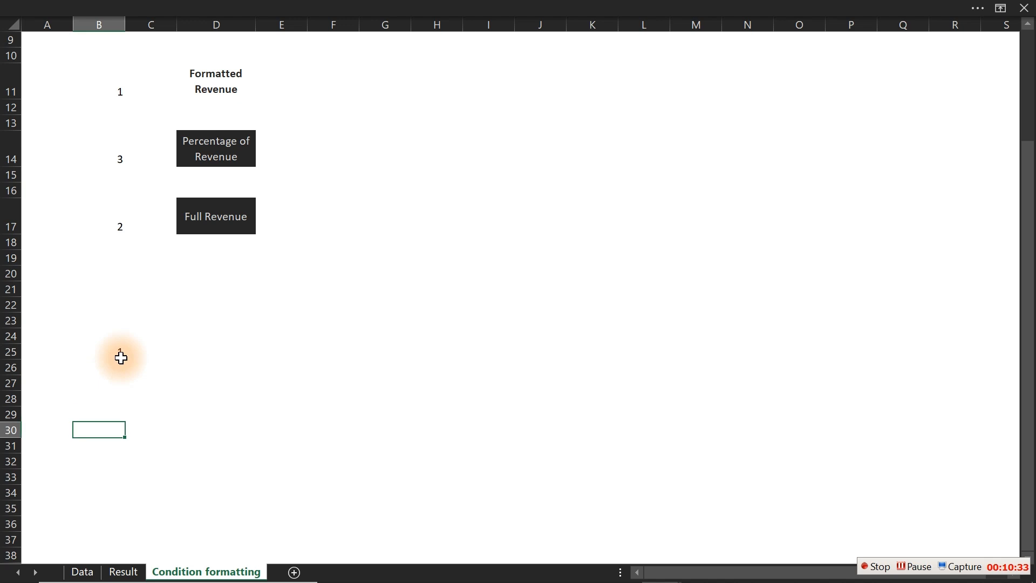
pyautogui.write('1')
pyautogui.press('Return')
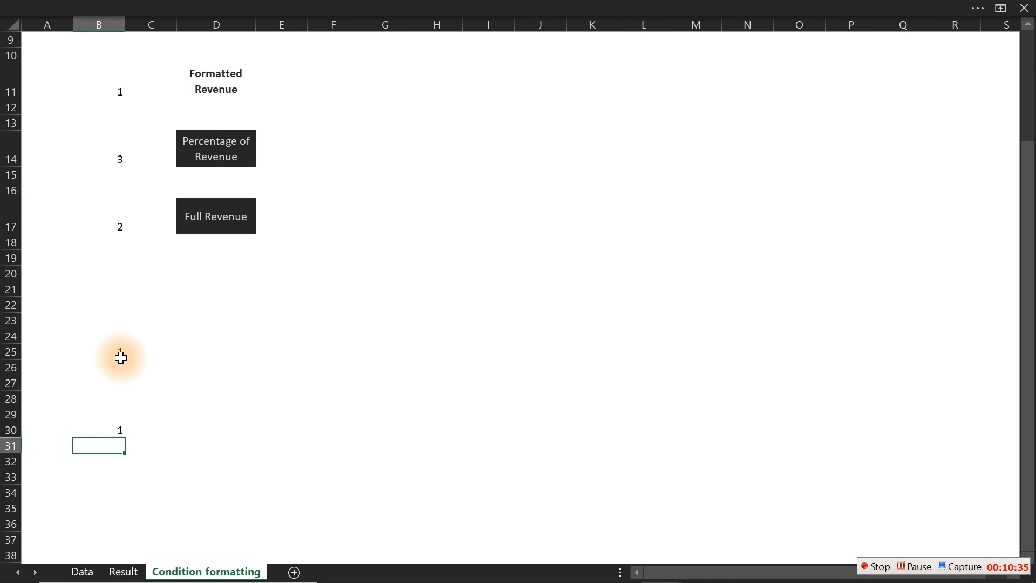
pyautogui.press('Up')
pyautogui.write('2')
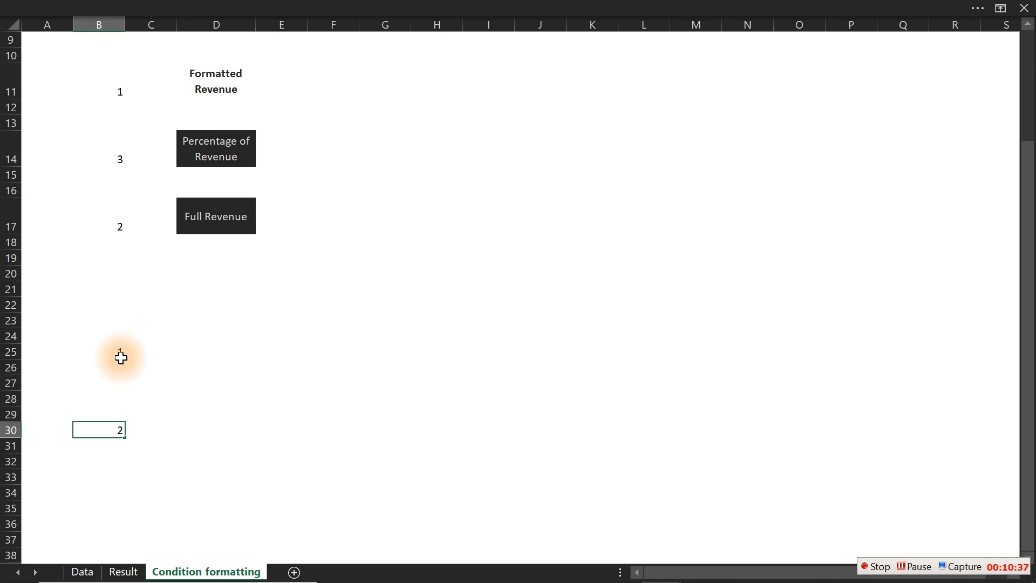
# - Move the cells B25:B30 holding the numbers 1 and 2 to I24:I29
pyautogui.click(231, 340)
pyautogui.click(192, 354)
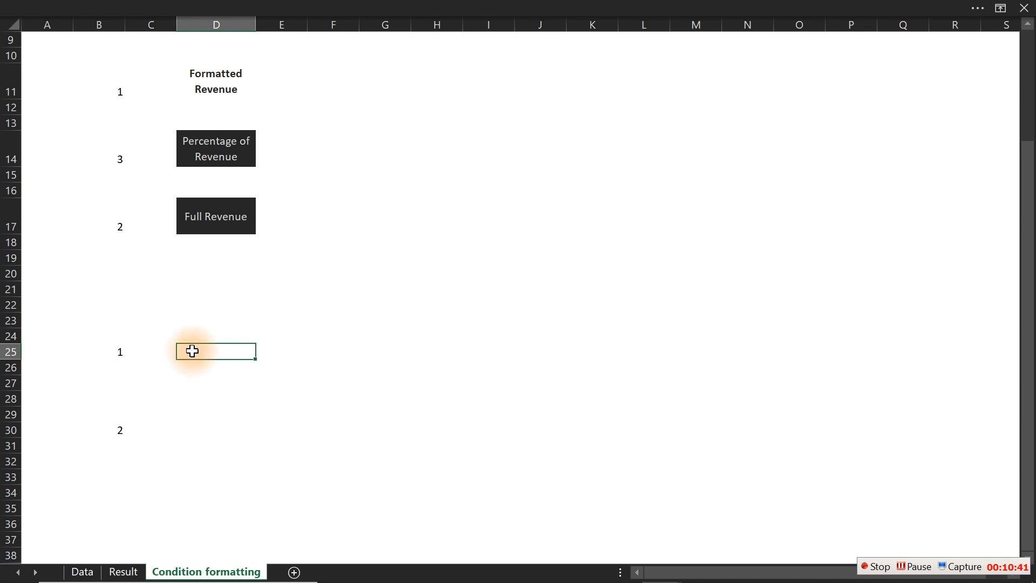
pyautogui.moveTo(120, 352)
pyautogui.mouseDown()
pyautogui.moveTo(114, 438)
pyautogui.moveTo(122, 418)
pyautogui.moveTo(472, 409)
pyautogui.moveTo(472, 400)
pyautogui.mouseUp()
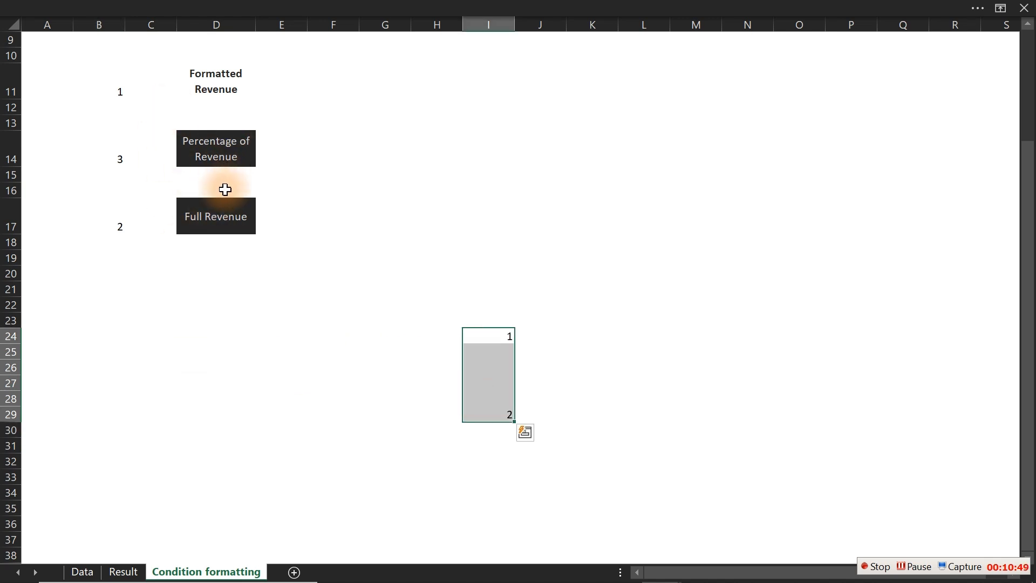
# - Link cell I21 on the Condition formatting sheet to the Top/Bottom selector's value in cell L4 of the Data sheet
pyautogui.click(543, 336)
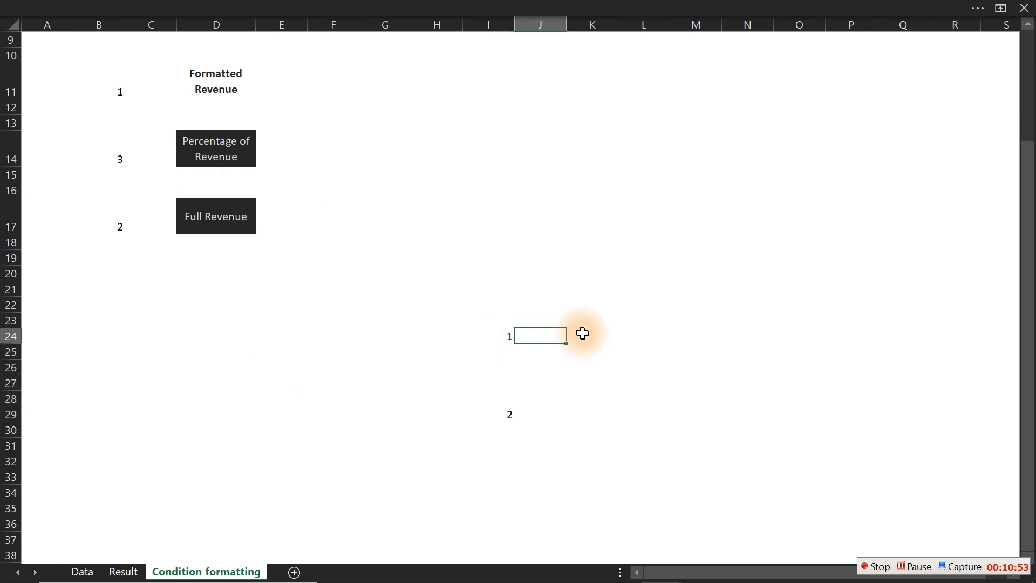
pyautogui.click(587, 335)
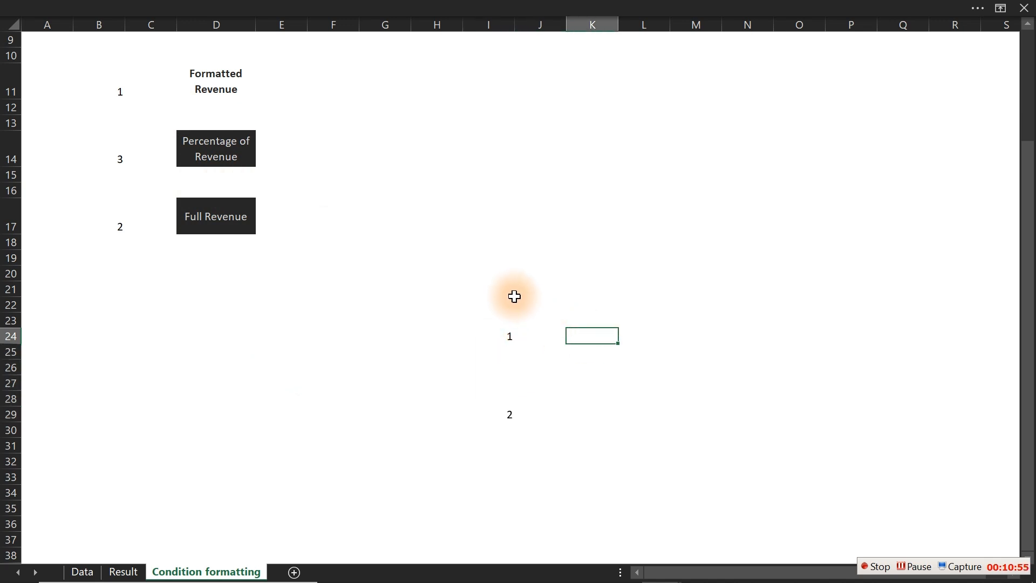
pyautogui.click(511, 291)
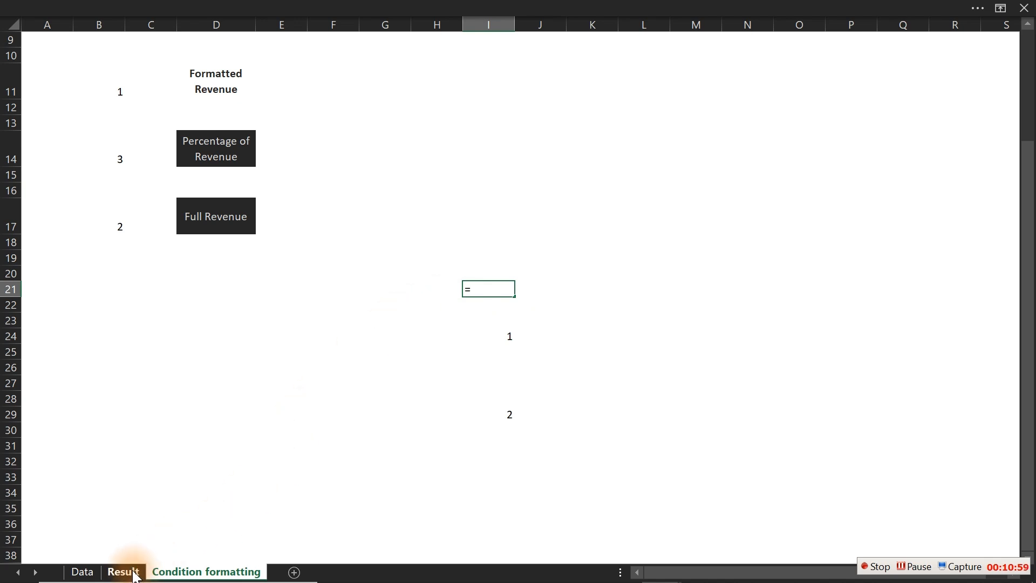
pyautogui.click(82, 572)
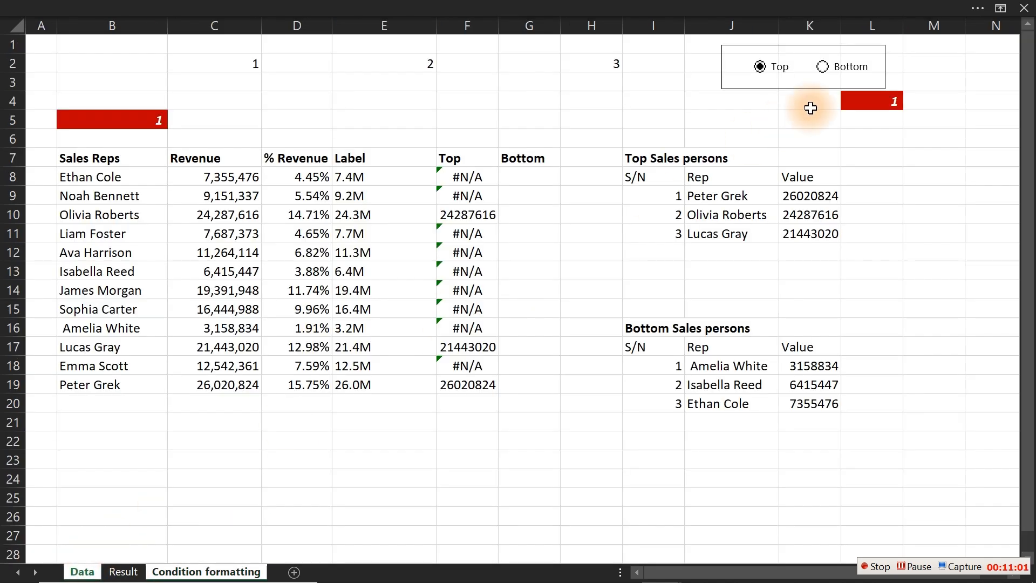
pyautogui.press('Return')
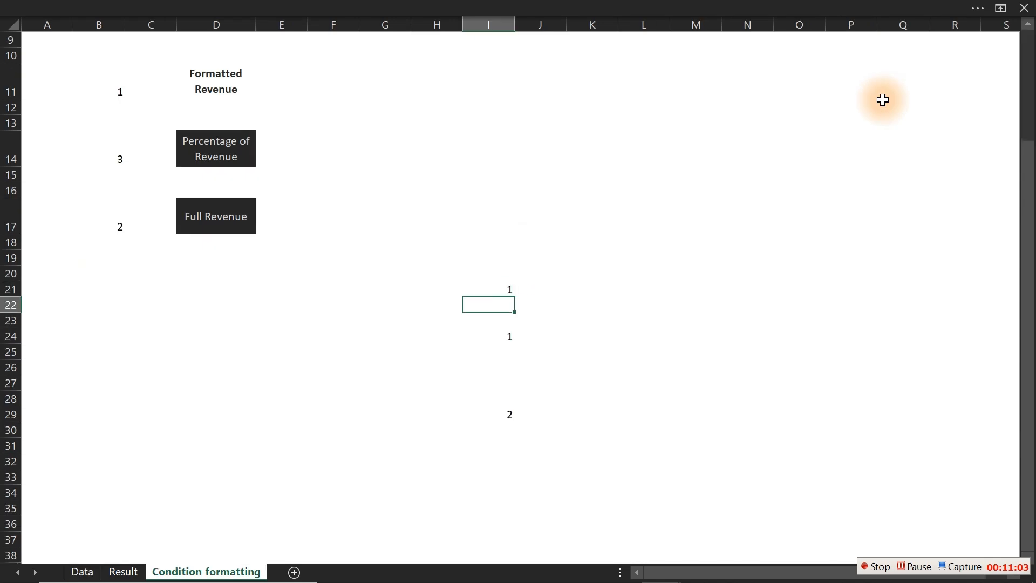
# - Switch to the finished dashboard workbook, examine its Top Sales Reps selector with that option chosen, and return to the YouTube Tutorial workbook
pyautogui.moveTo(670, 570)
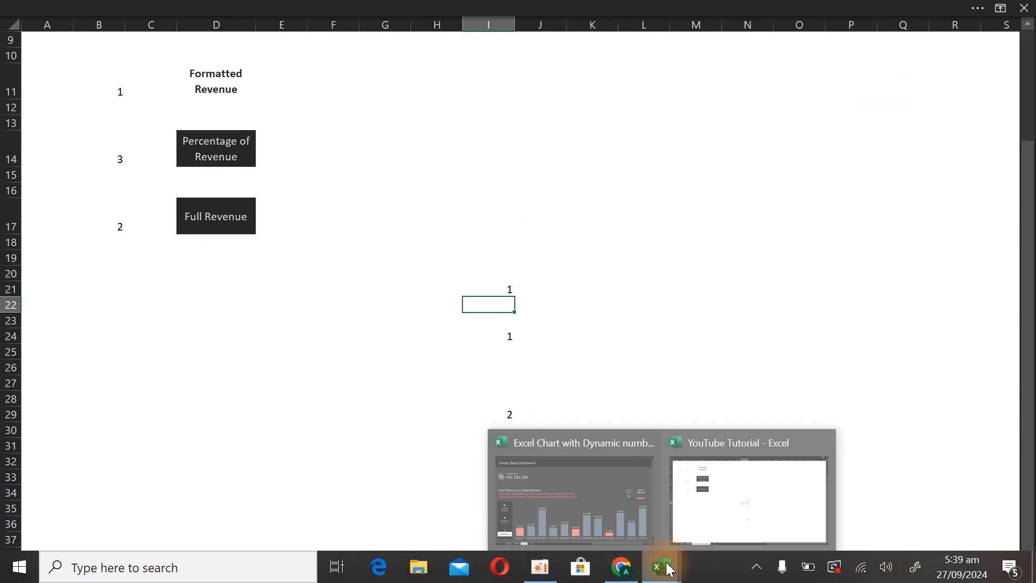
pyautogui.click(604, 496)
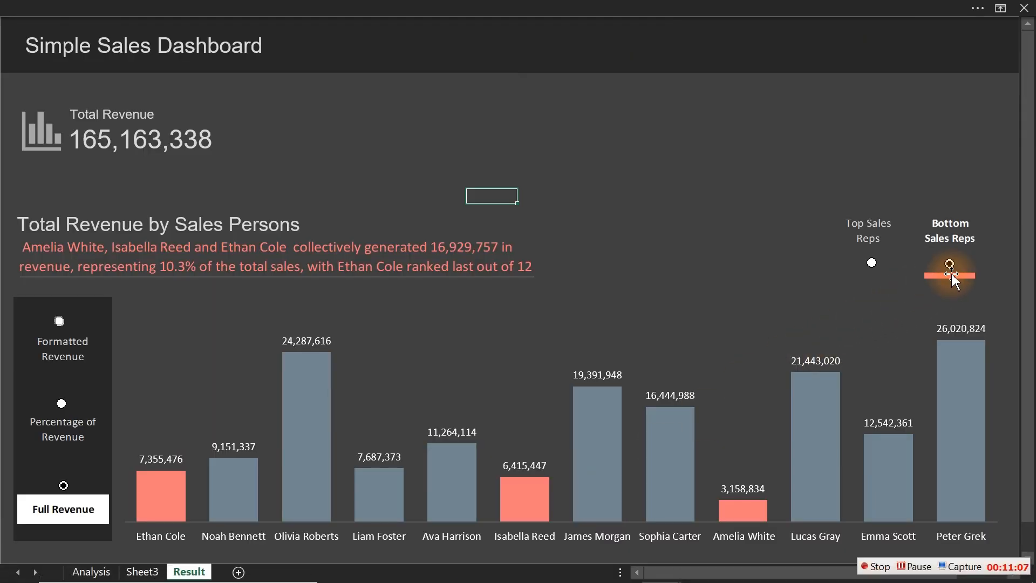
pyautogui.click(872, 264)
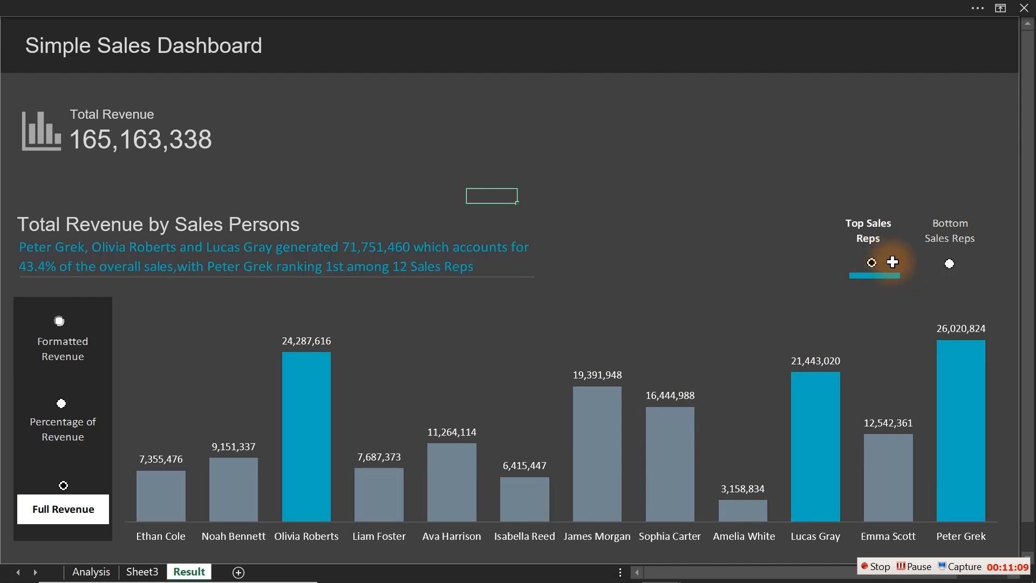
pyautogui.click(871, 265)
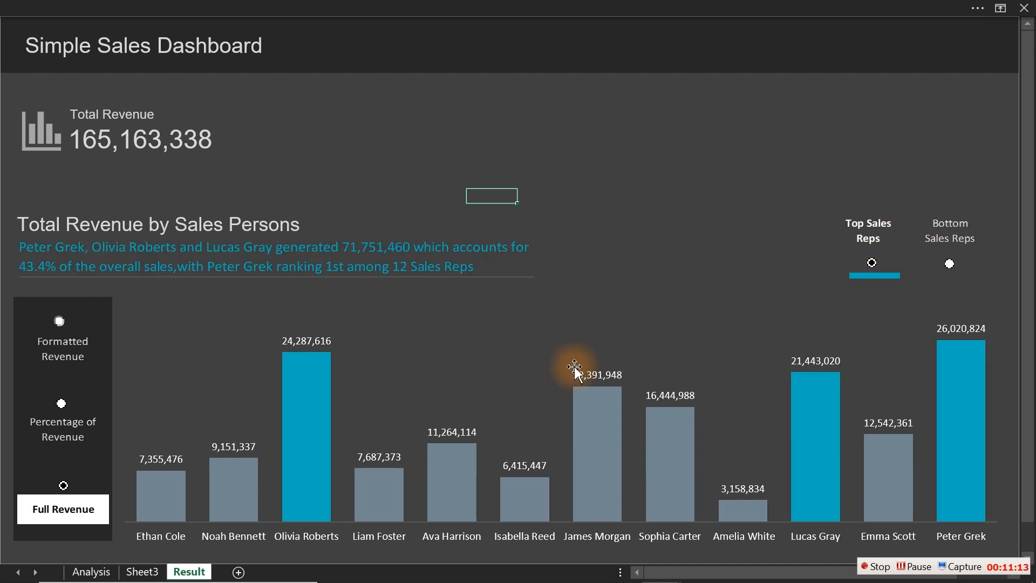
pyautogui.moveTo(339, 582)
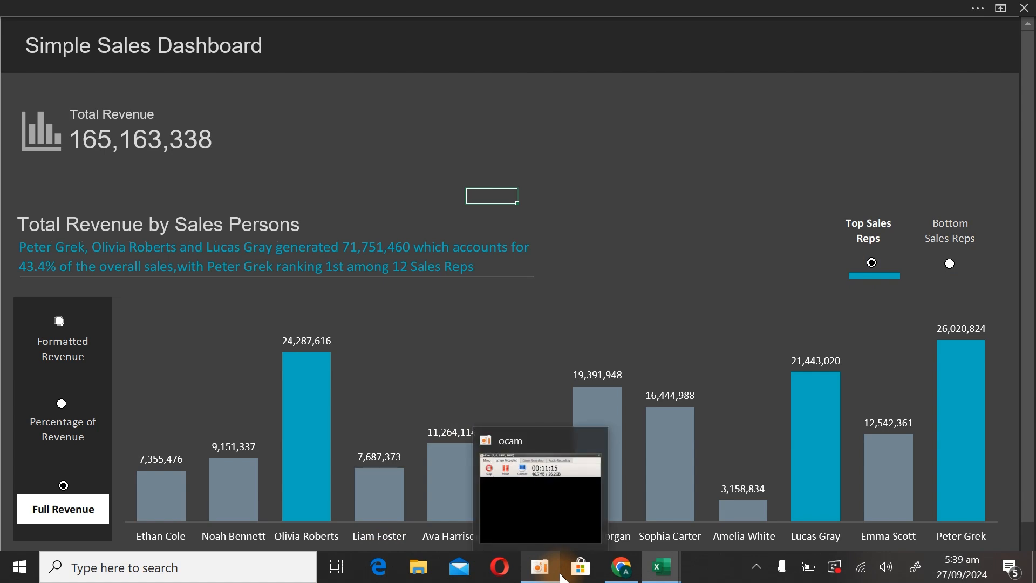
pyautogui.moveTo(662, 567)
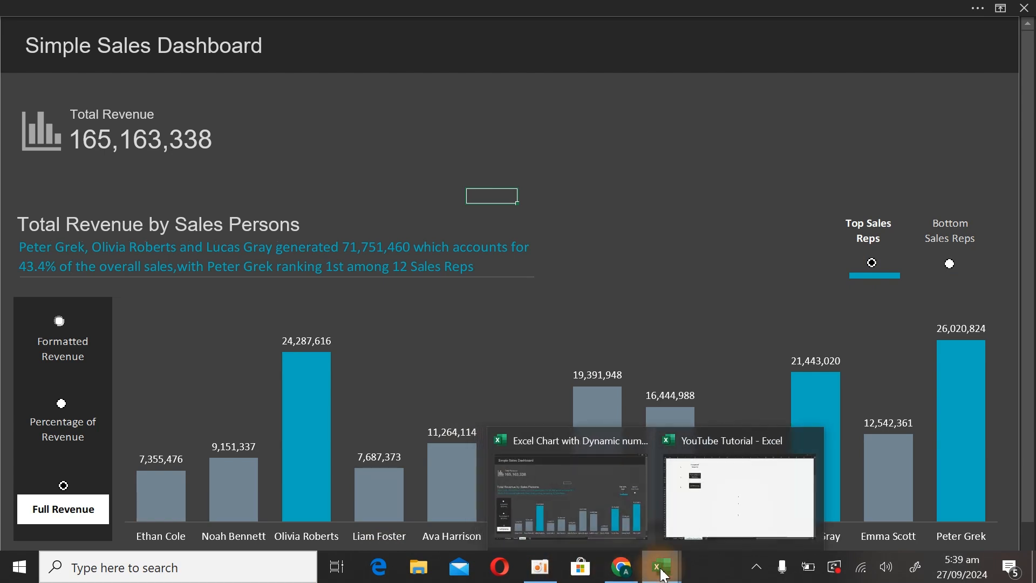
pyautogui.click(704, 509)
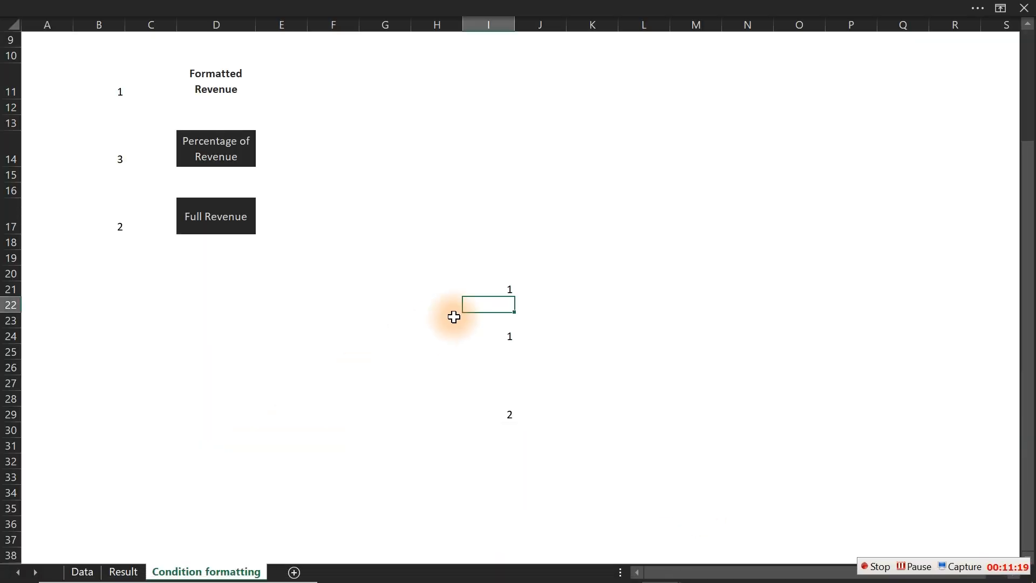
# - Format cells I21 and B11 with a dark red fill and white bold italic text
pyautogui.click(512, 287)
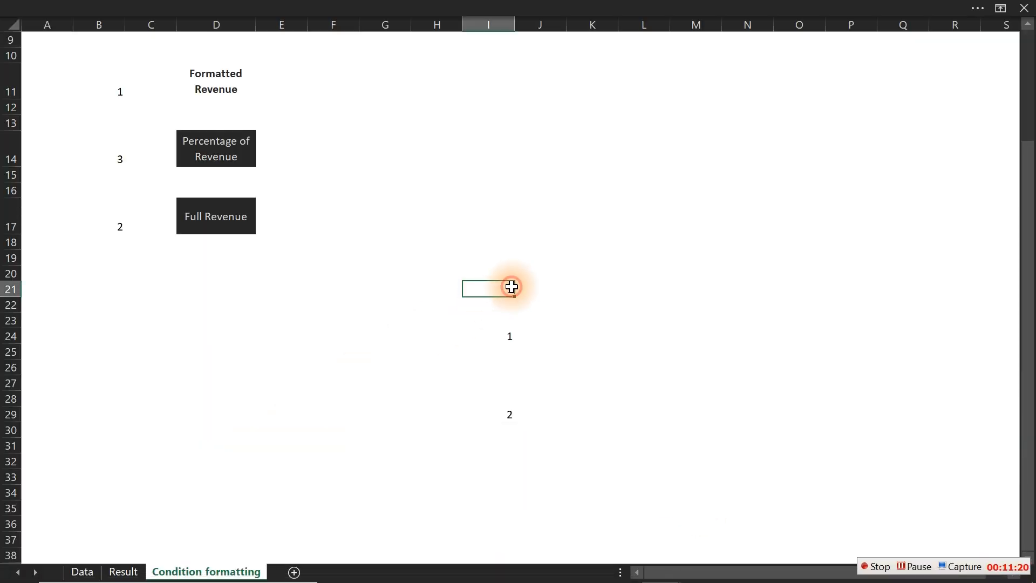
pyautogui.keyDown('ctrl'); pyautogui.click(102, 90); pyautogui.keyUp('ctrl')
pyautogui.click(118, 7)
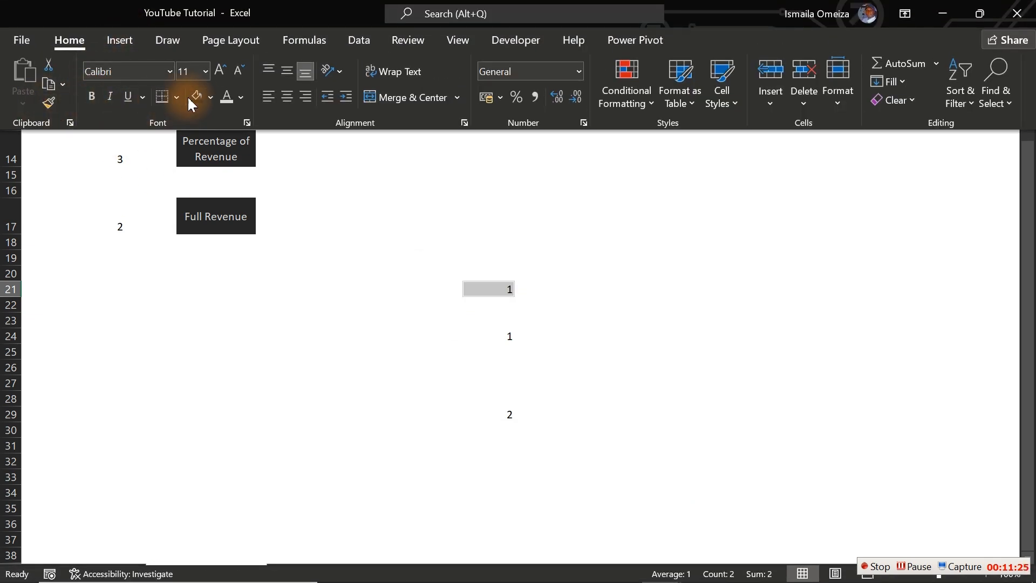
pyautogui.click(210, 98)
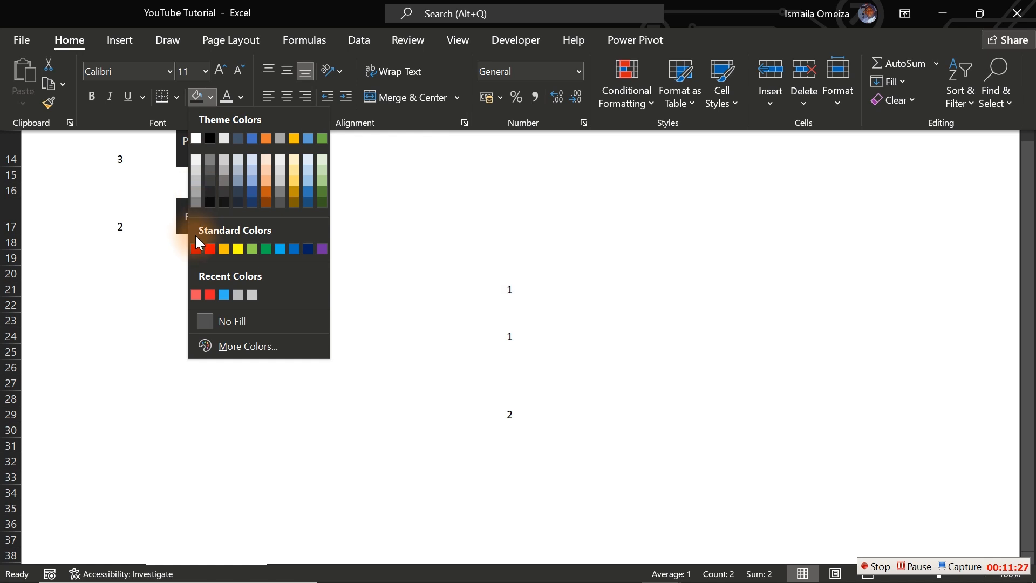
pyautogui.click(196, 248)
pyautogui.click(227, 98)
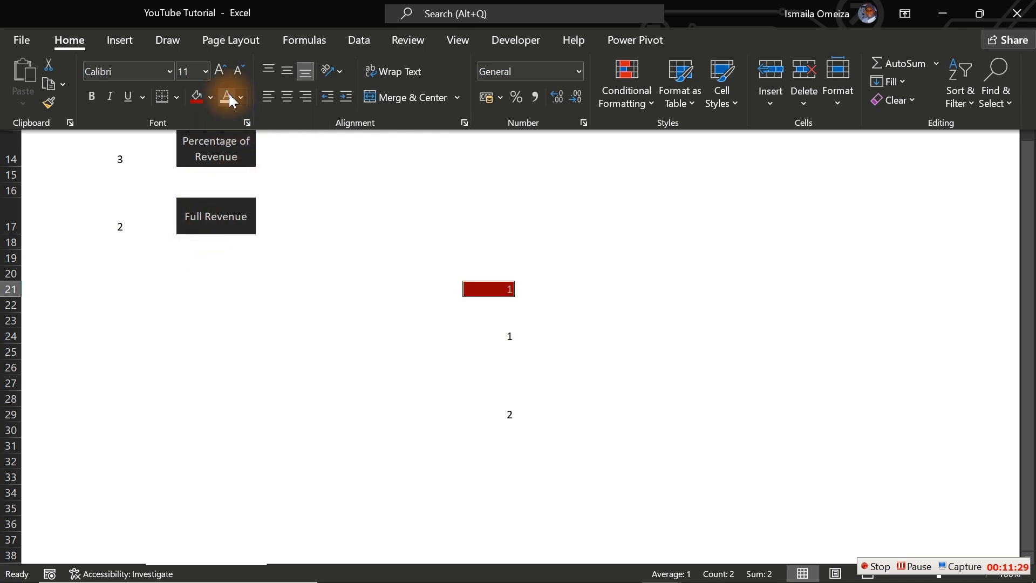
pyautogui.click(90, 96)
pyautogui.click(462, 244)
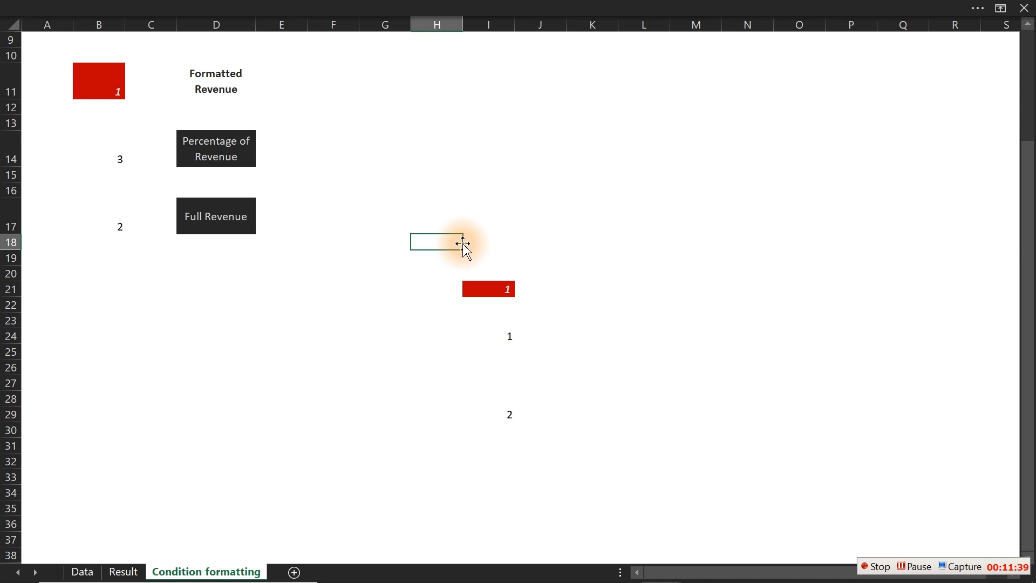
pyautogui.click(561, 338)
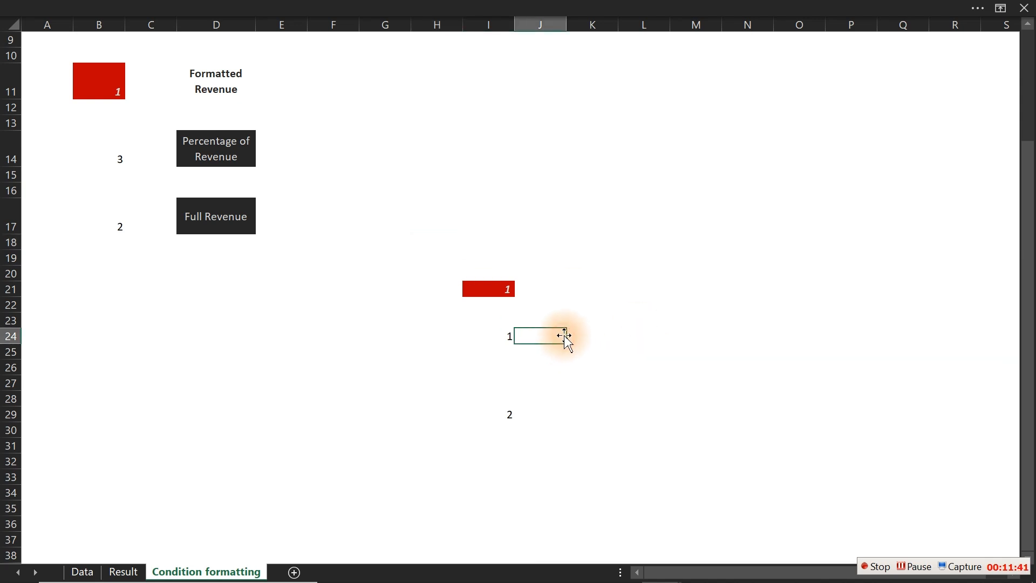
pyautogui.click(576, 338)
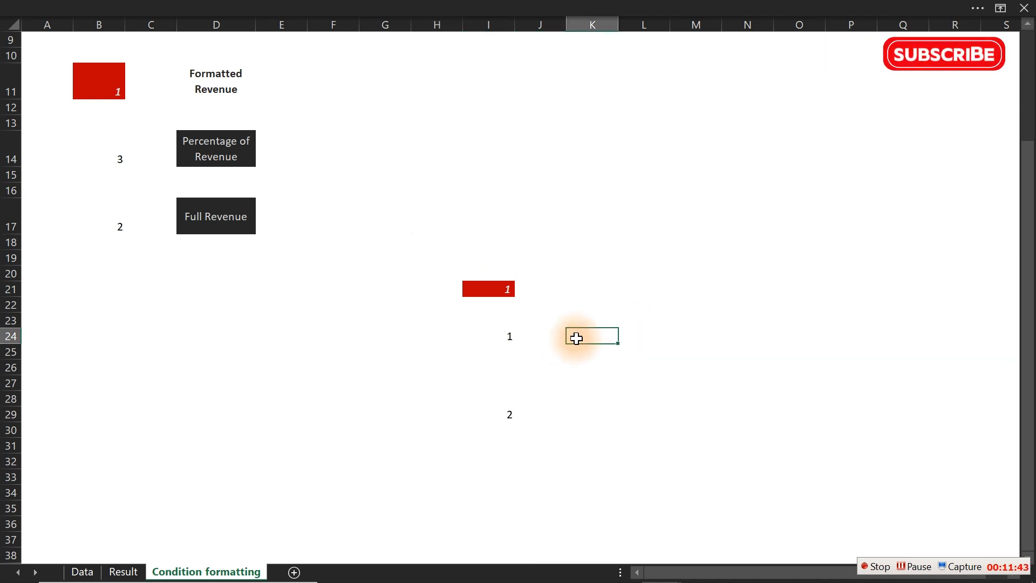
pyautogui.write('=')
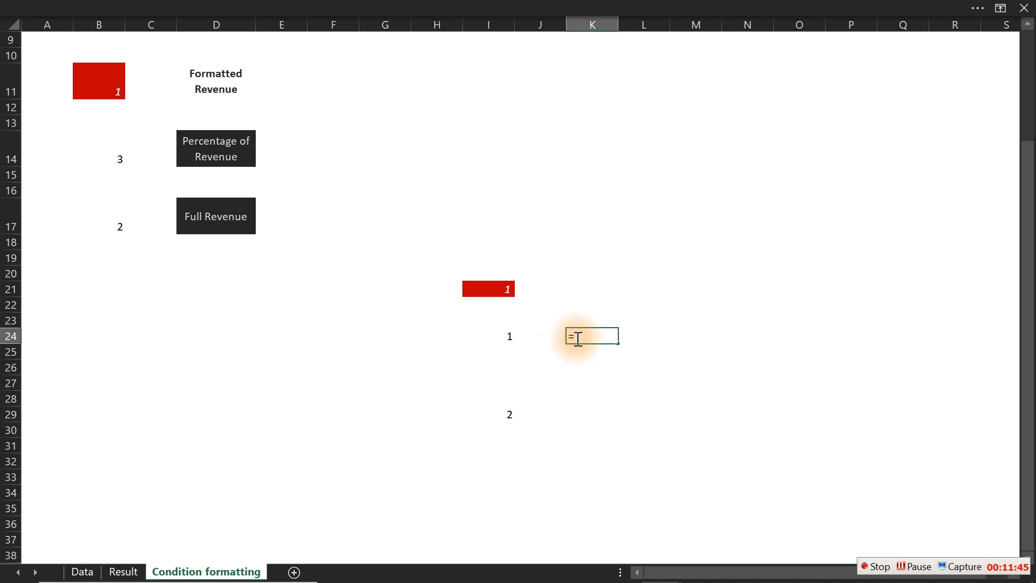
pyautogui.click(641, 354)
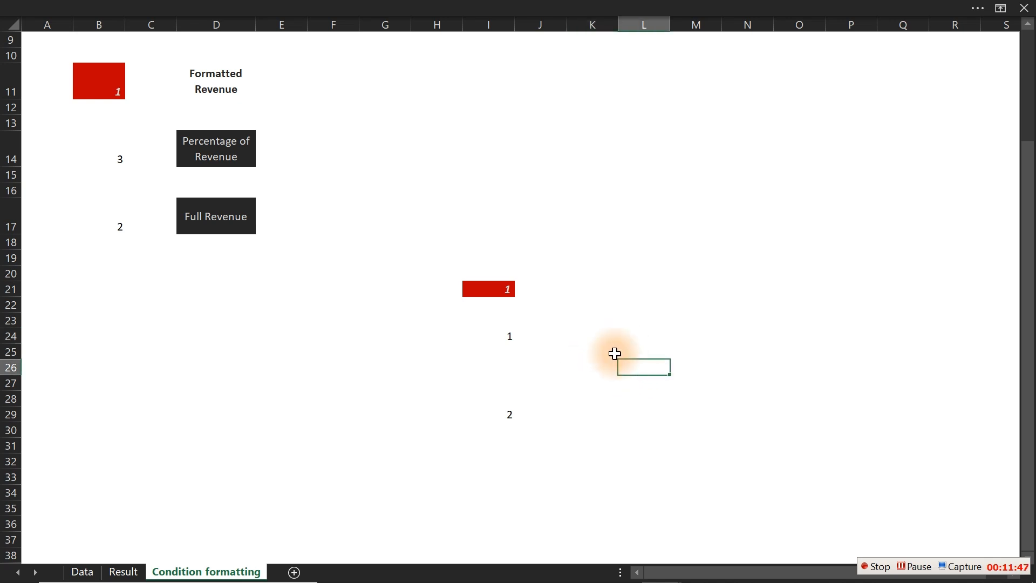
# - Start a formula-based conditional formatting rule for cell K24, with the formula beginning =$I$21=
pyautogui.click(583, 335)
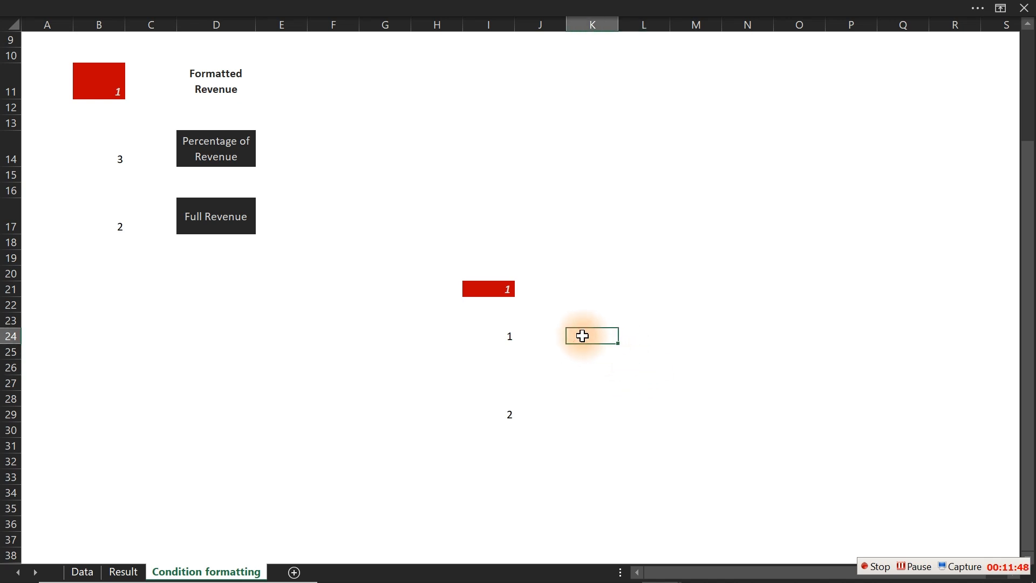
pyautogui.click(321, 6)
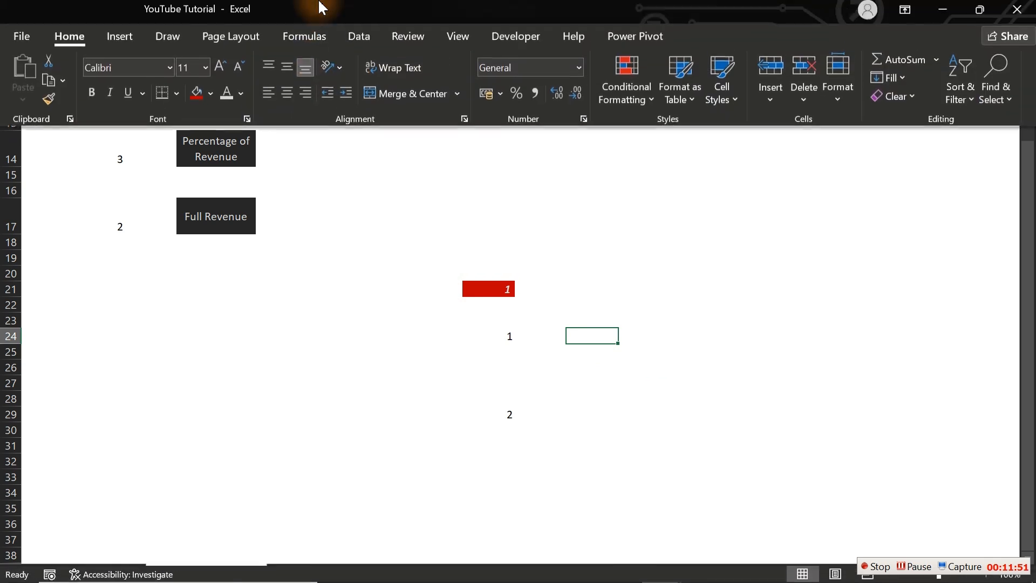
pyautogui.click(646, 102)
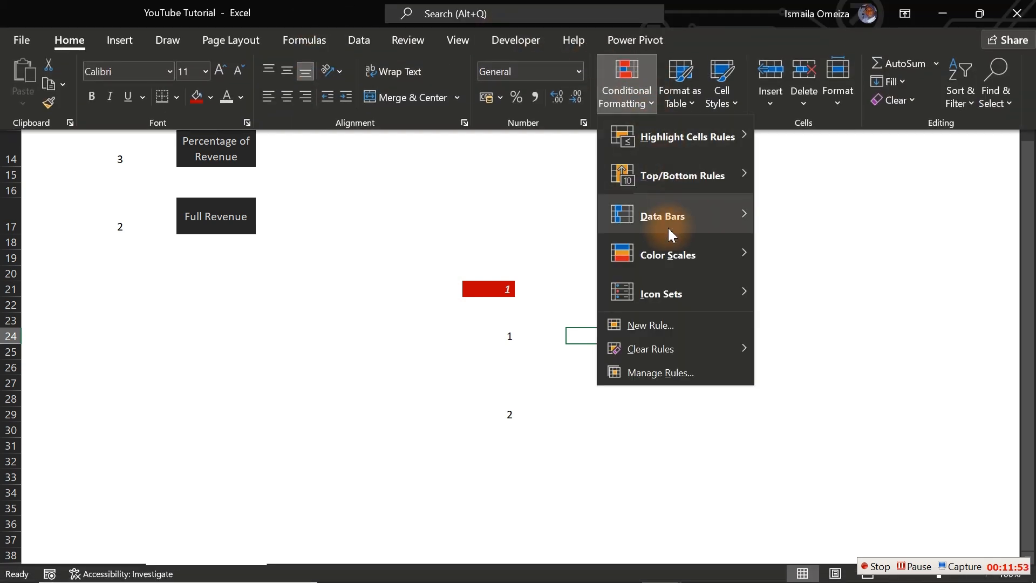
pyautogui.click(643, 326)
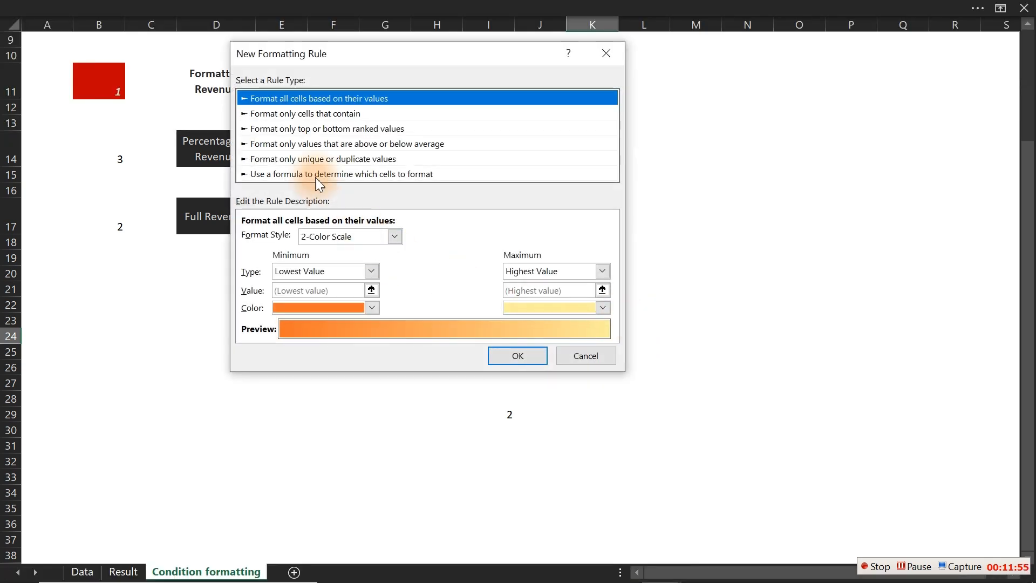
pyautogui.moveTo(358, 51); pyautogui.dragTo(857, 99)
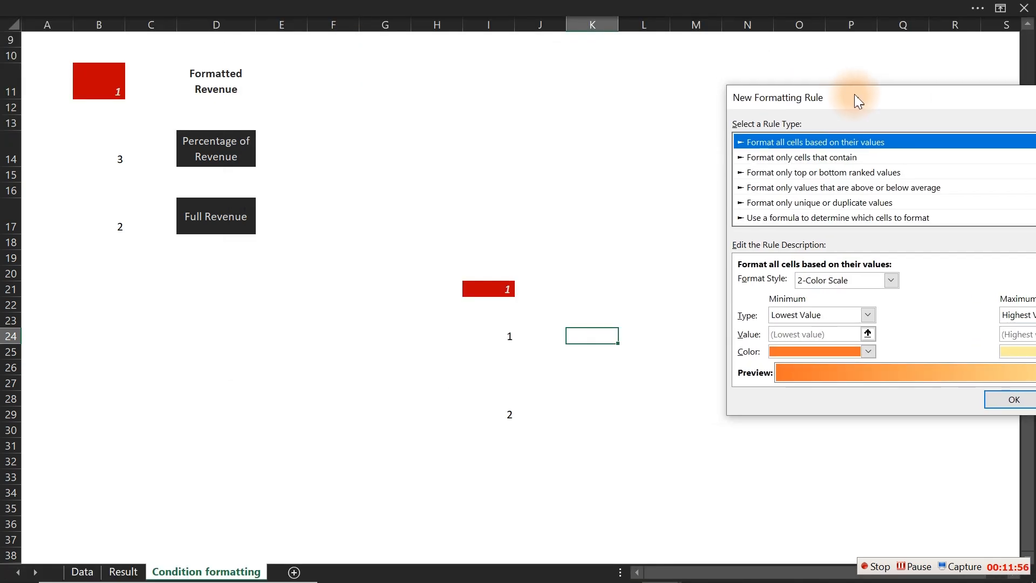
pyautogui.click(754, 218)
pyautogui.click(773, 286)
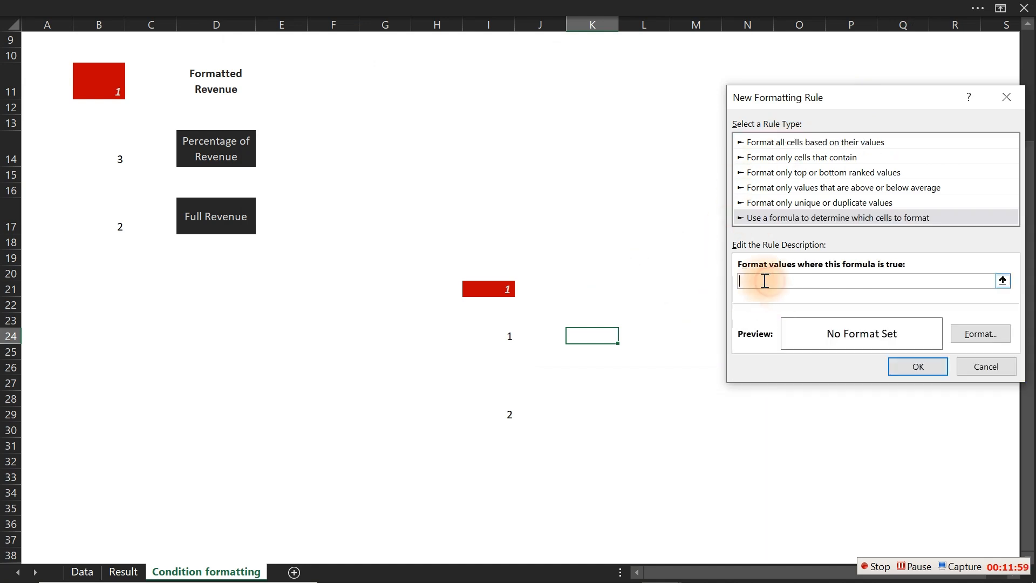
pyautogui.click(503, 290)
pyautogui.write('=')
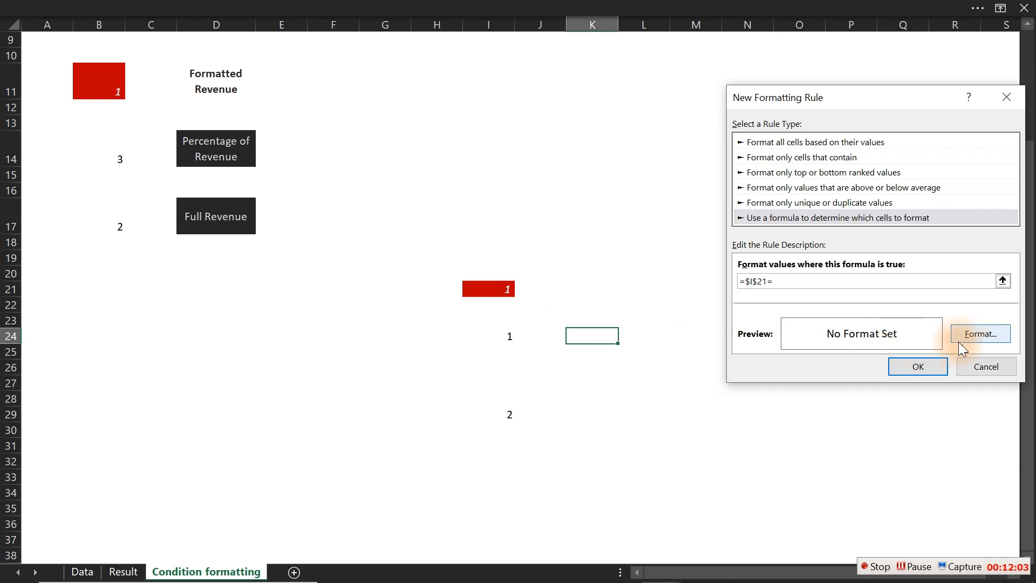
# - Open the rule's format settings, copy the blue #2FB4F7 from the Adobe Color theme in Chrome, and return to Excel
pyautogui.click(976, 338)
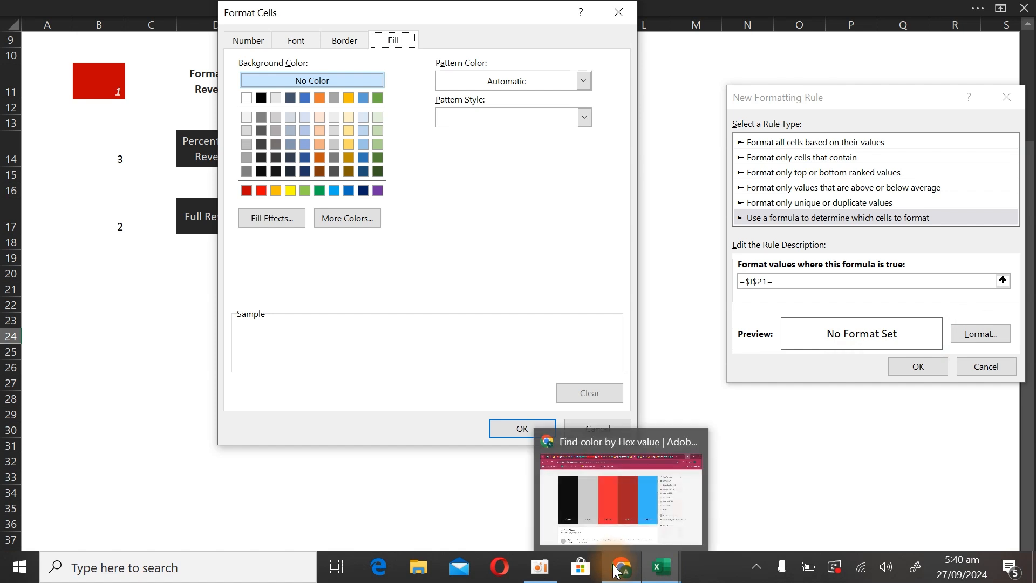
pyautogui.click(617, 571)
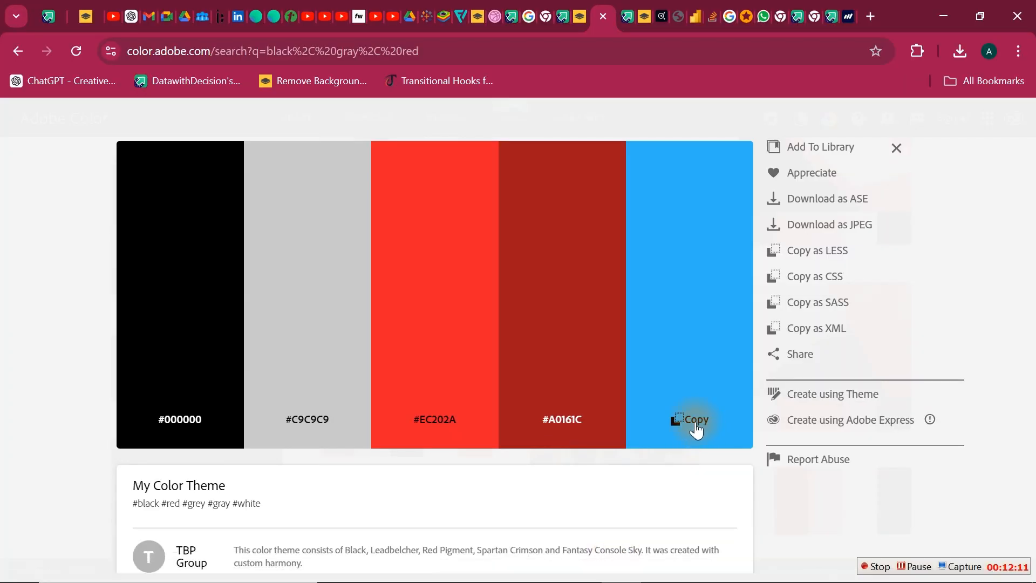
pyautogui.click(938, 15)
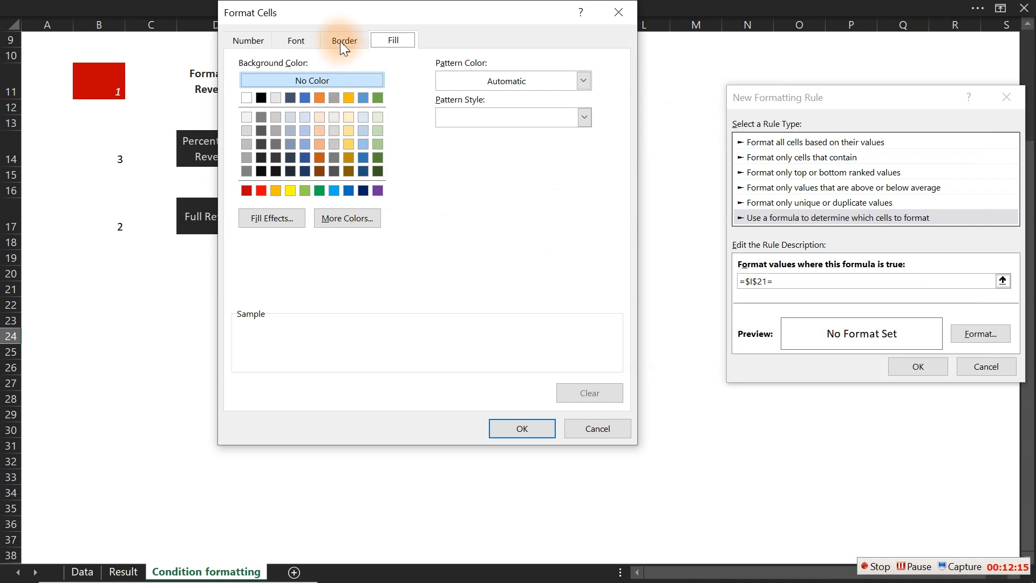
# - Set the conditional formatting rule's fill to the custom color #2FB4F7
pyautogui.click(347, 217)
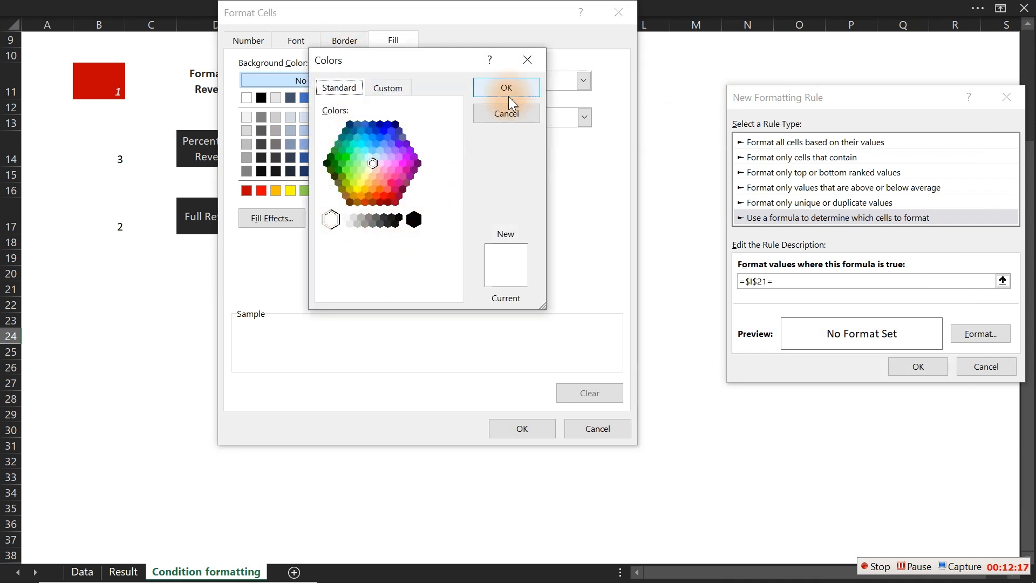
pyautogui.click(384, 87)
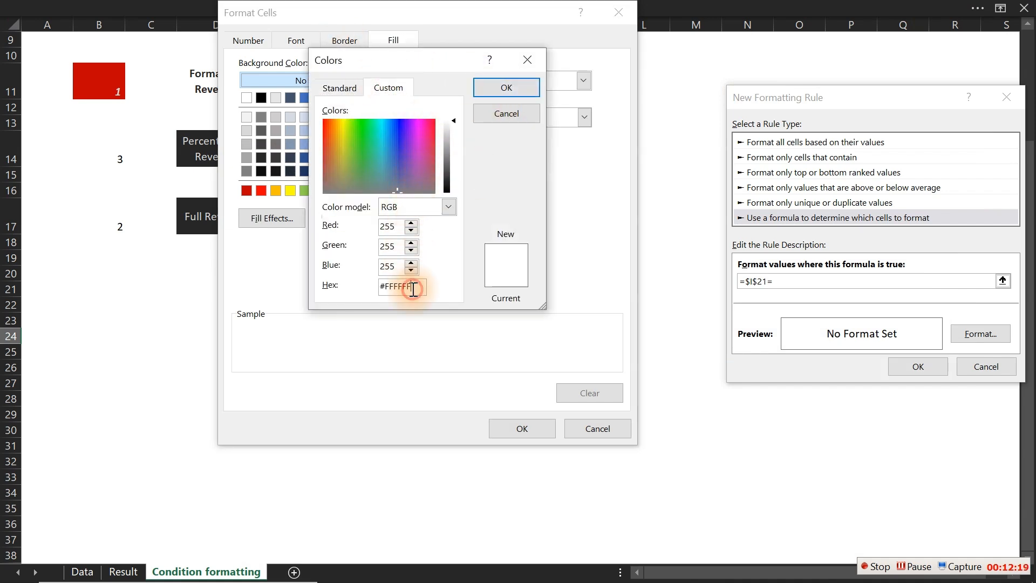
pyautogui.moveTo(413, 286); pyautogui.dragTo(317, 286)
pyautogui.write('#2FB4F7')
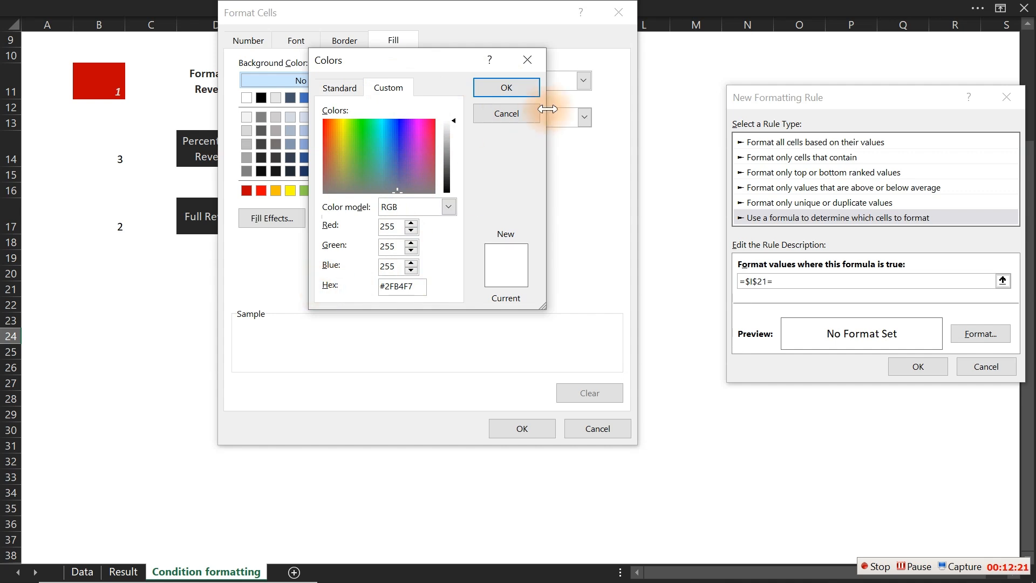
pyautogui.click(525, 88)
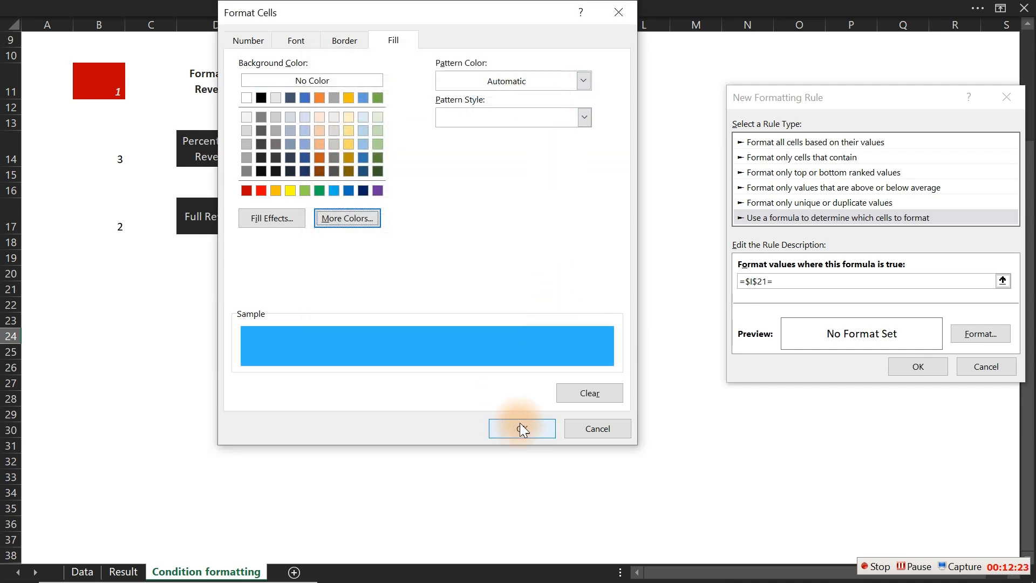
pyautogui.click(355, 46)
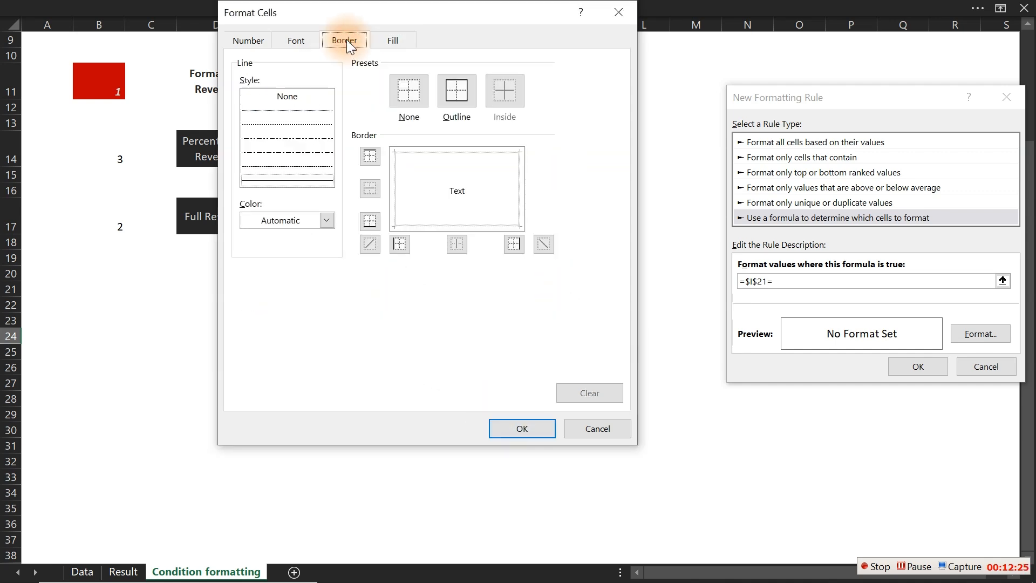
pyautogui.click(522, 429)
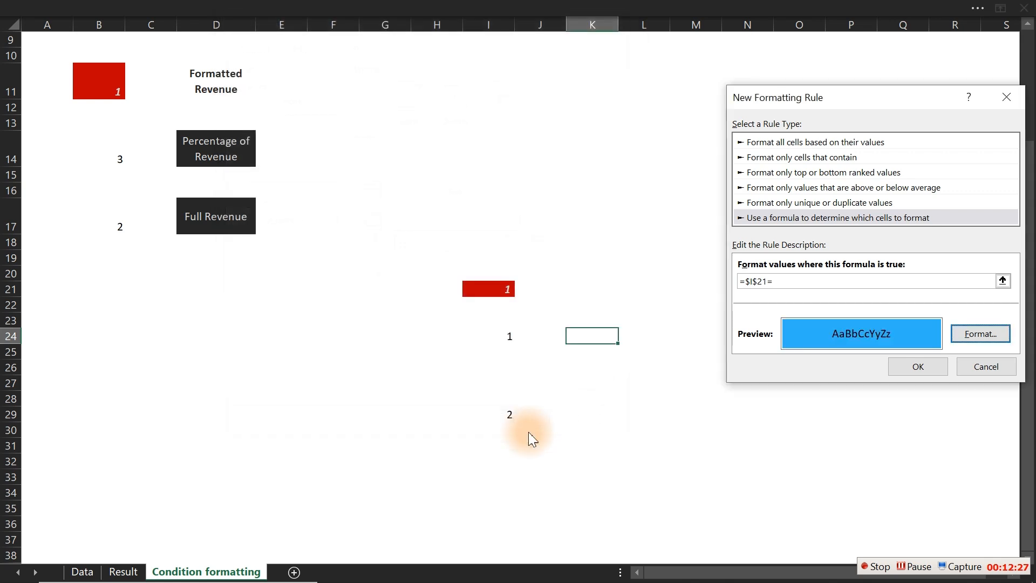
# - Complete the rule's formula as =$I$21=1 and apply the rule to cell K24
pyautogui.click(929, 371)
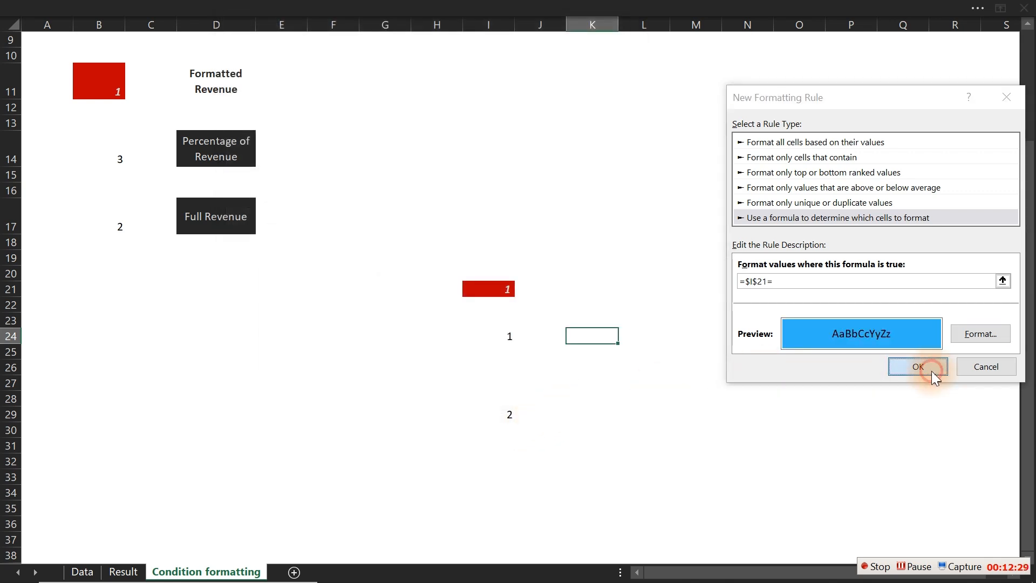
pyautogui.click(524, 355)
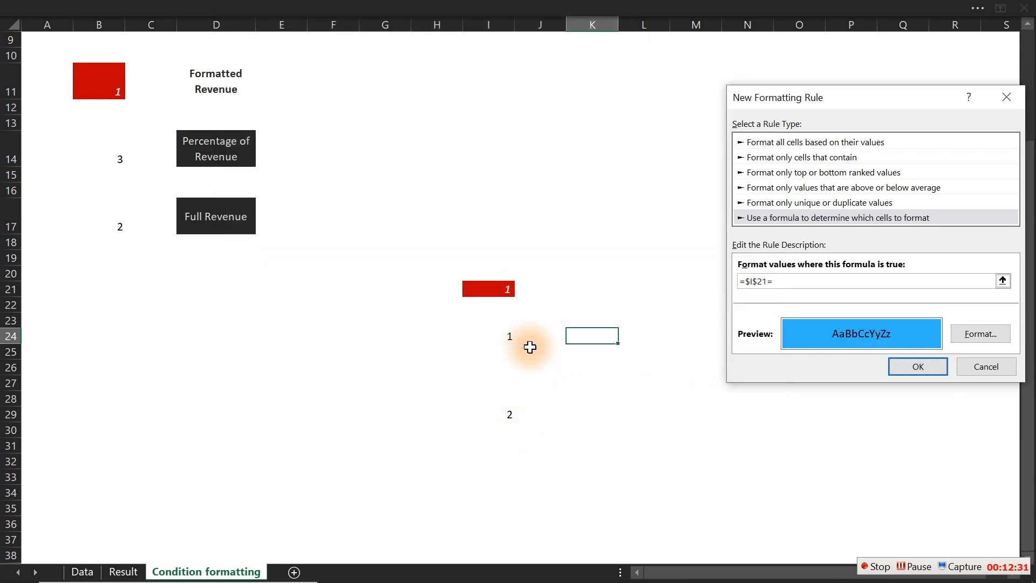
pyautogui.click(780, 282)
pyautogui.write('=1')
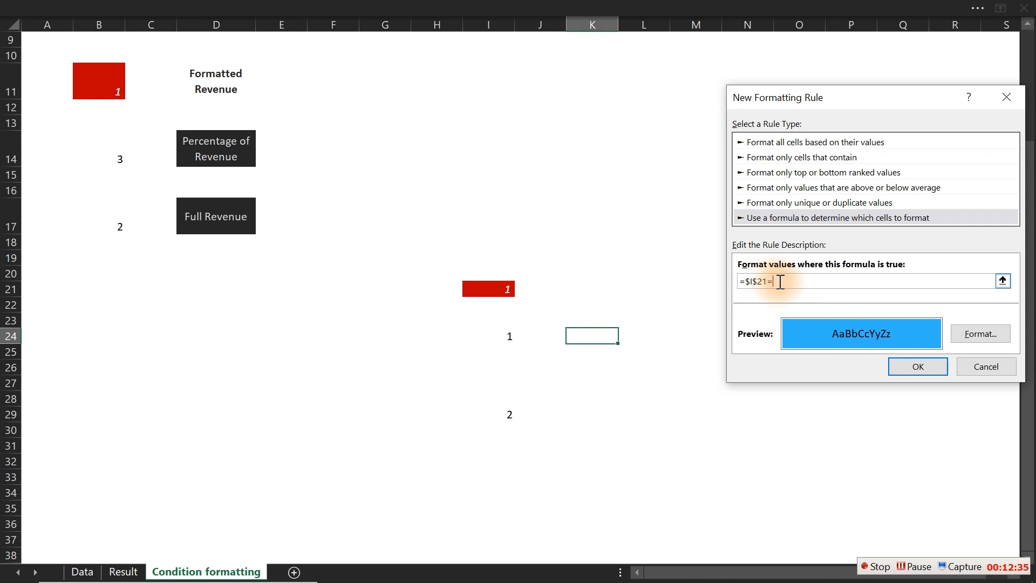
pyautogui.click(916, 367)
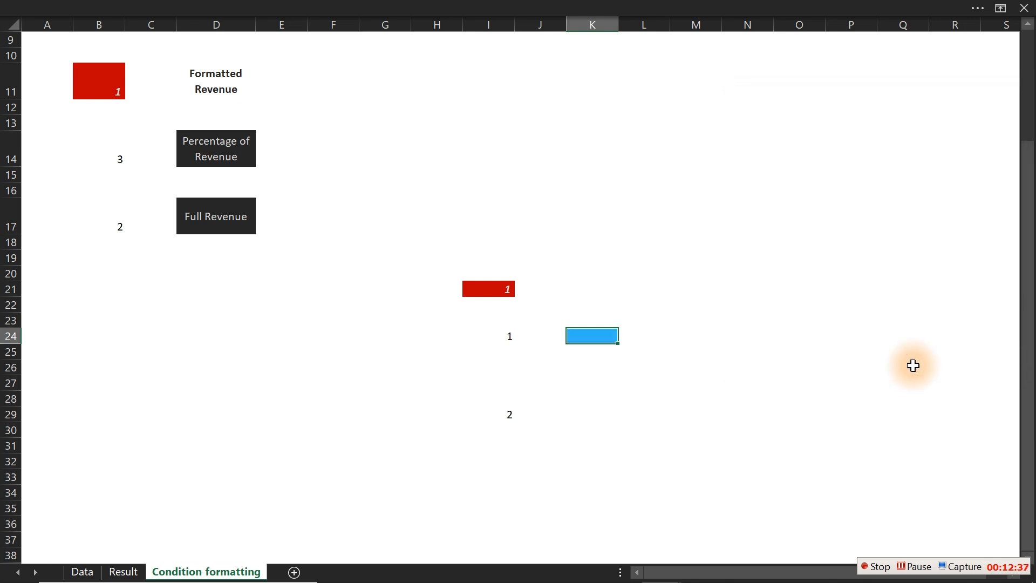
pyautogui.click(798, 385)
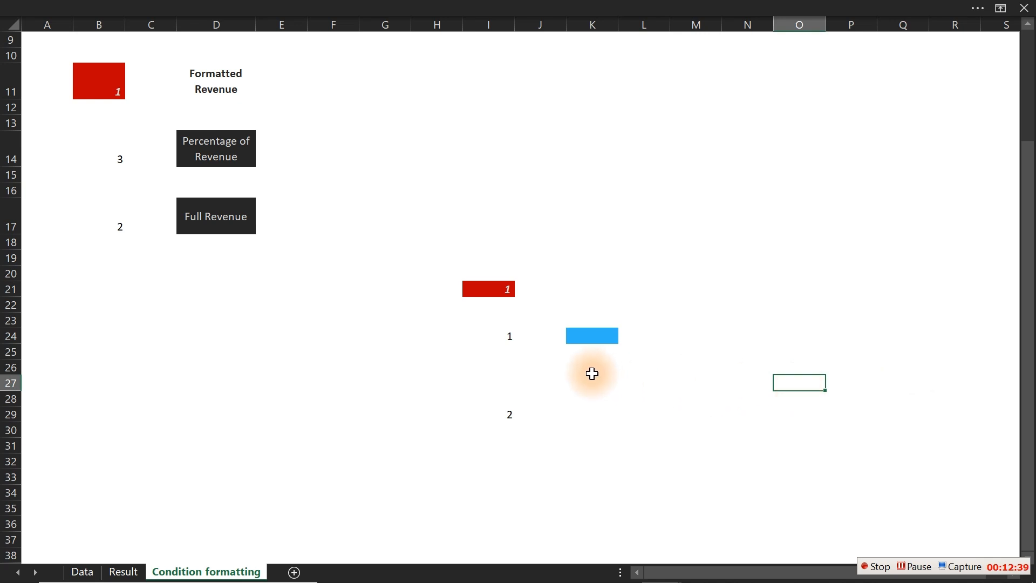
# - Copy the red #EC202A from the Adobe Color theme in Chrome for cell K29's format and return to the workbook
pyautogui.click(592, 411)
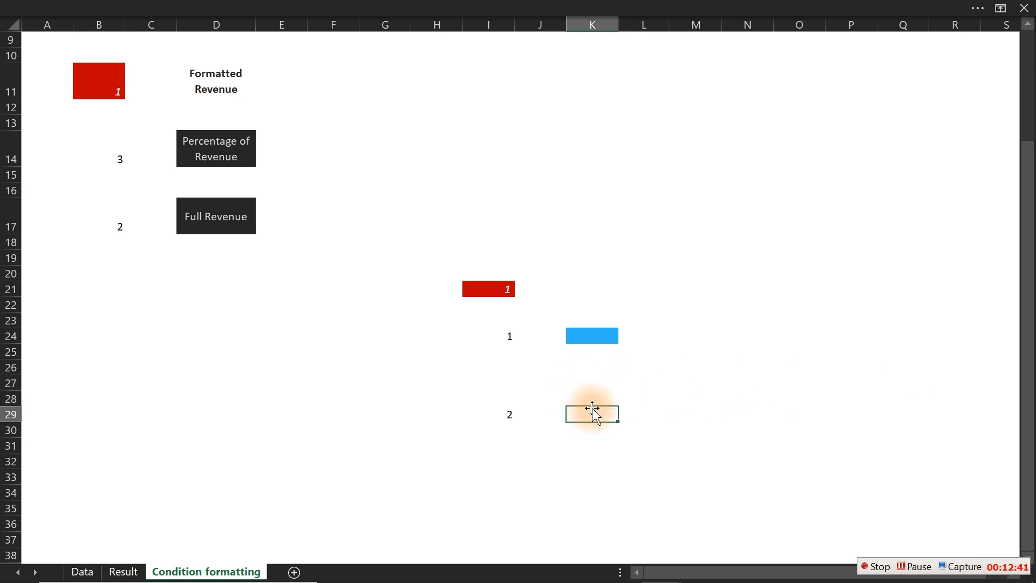
pyautogui.moveTo(589, 575)
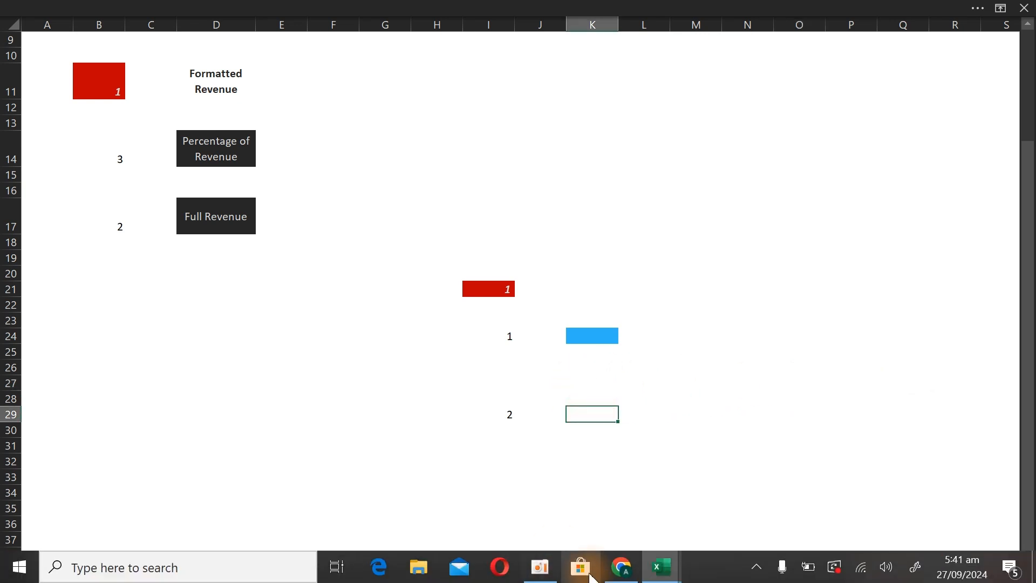
pyautogui.click(620, 567)
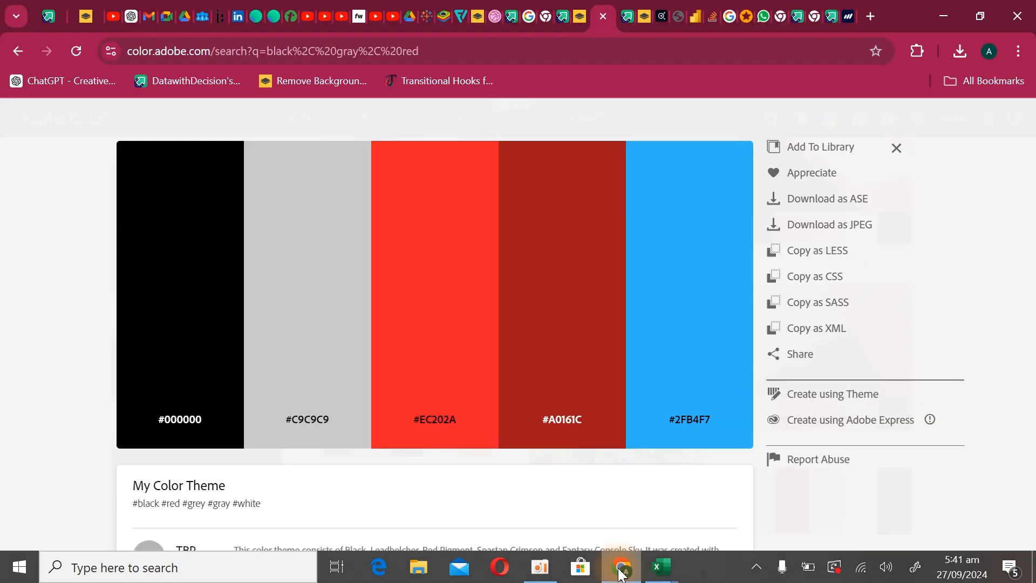
pyautogui.click(434, 416)
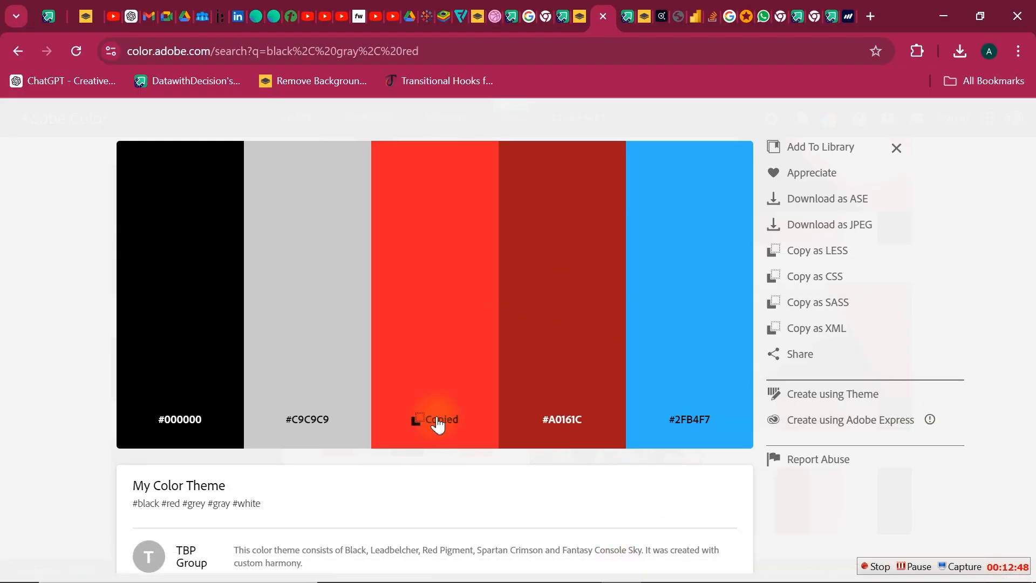
pyautogui.click(947, 24)
pyautogui.click(321, 432)
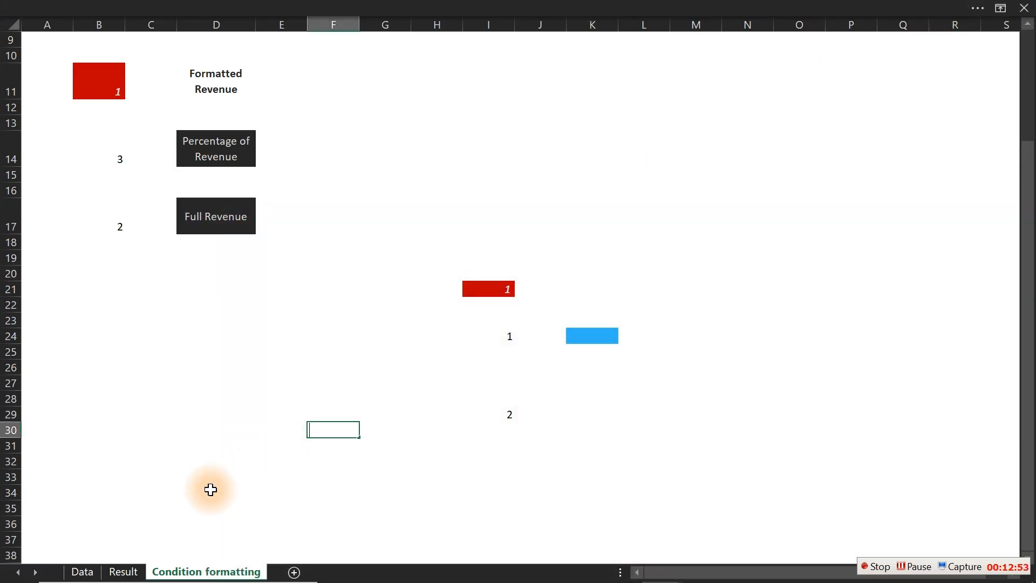
# - View the Result sheet's chart and choose the Bottom option in the Data sheet's selector
pyautogui.click(122, 571)
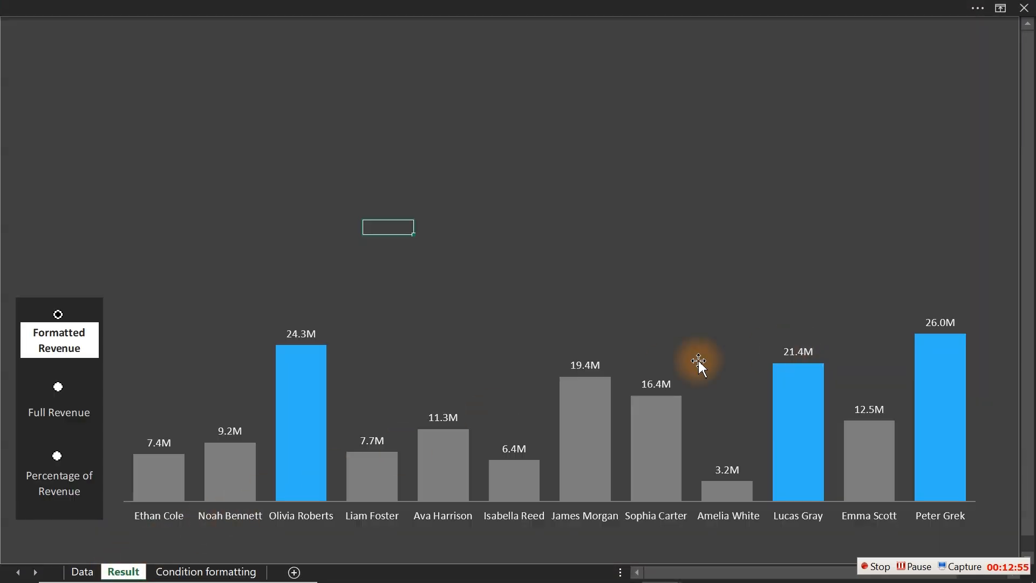
pyautogui.moveTo(308, 361)
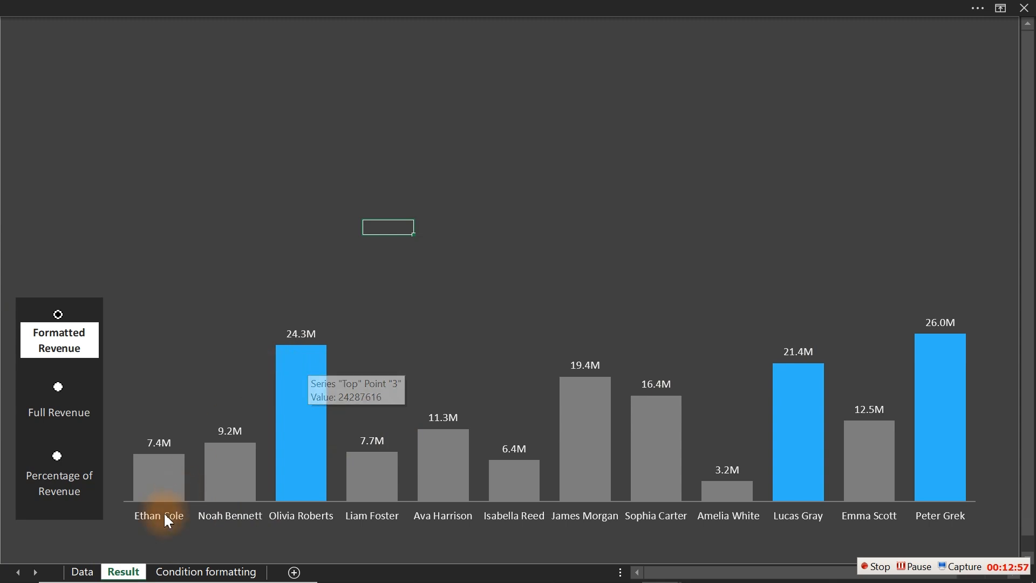
pyautogui.click(81, 572)
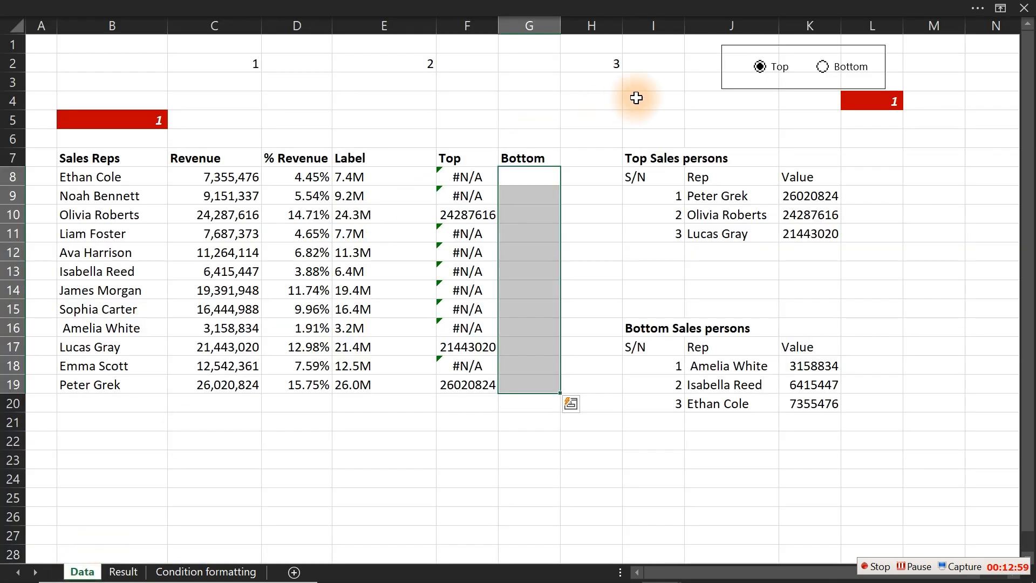
pyautogui.click(837, 68)
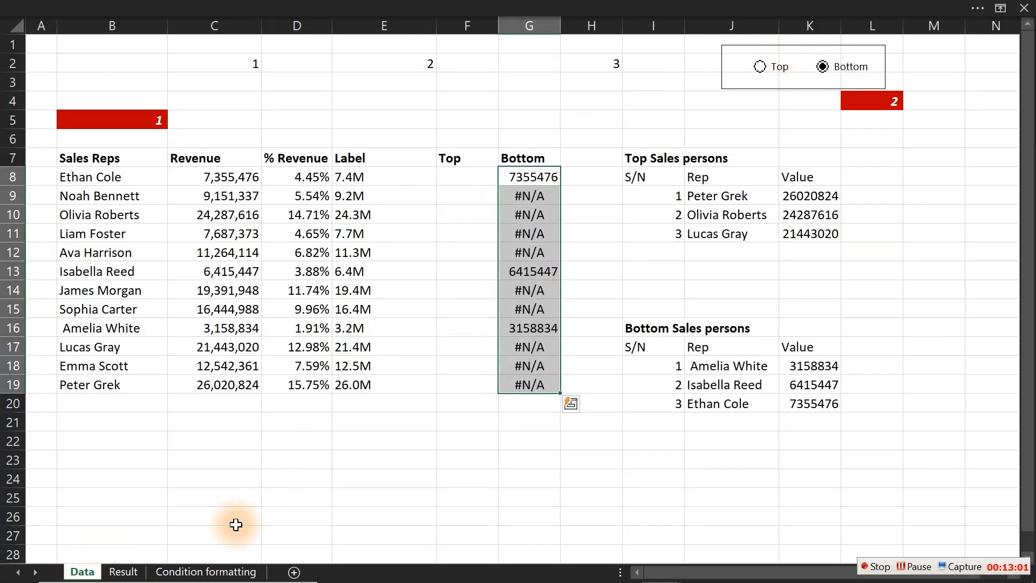
# - Copy the hex code #F1555C from the red Bottom series' fill in the Result chart, leaving the fill as it is
pyautogui.click(122, 572)
pyautogui.doubleClick(150, 477)
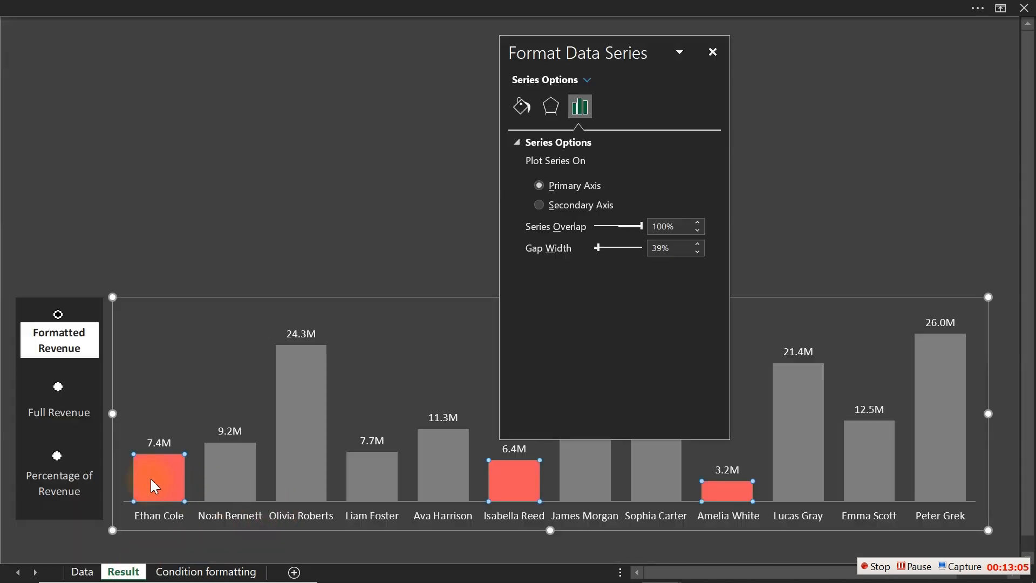
pyautogui.click(521, 108)
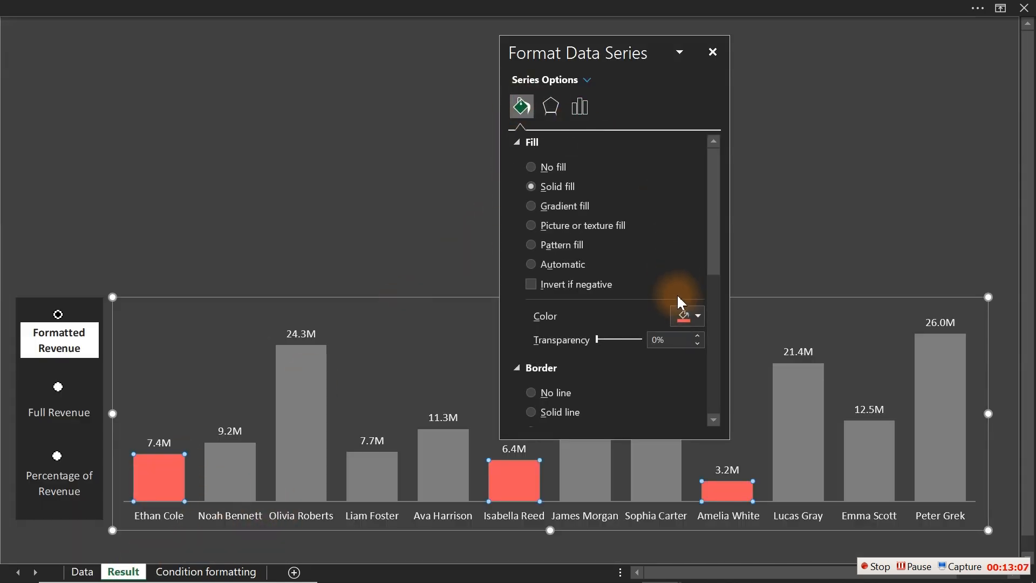
pyautogui.click(689, 317)
pyautogui.click(707, 537)
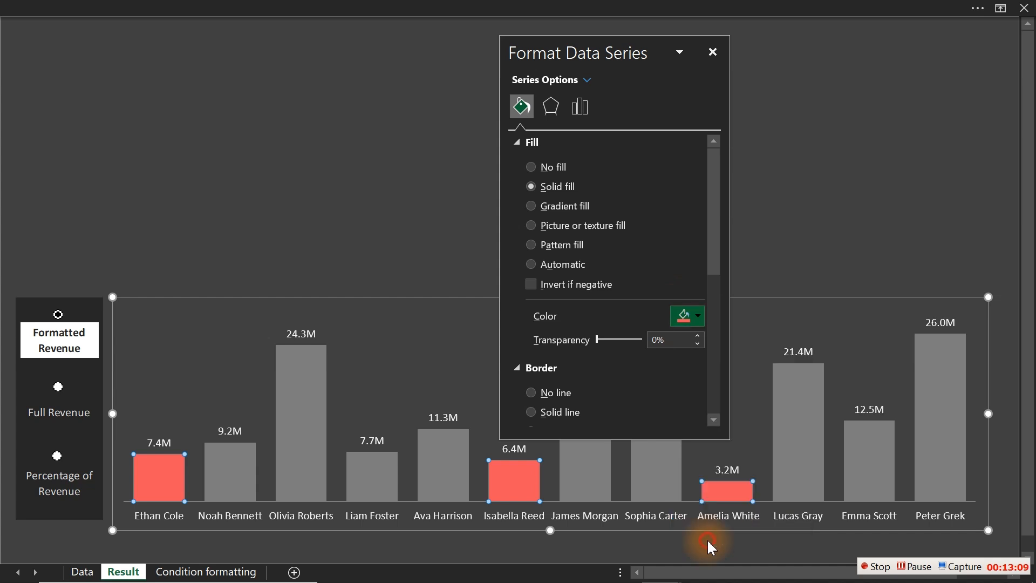
pyautogui.moveTo(867, 294); pyautogui.dragTo(789, 295)
pyautogui.hotkey('ctrl', 'c')
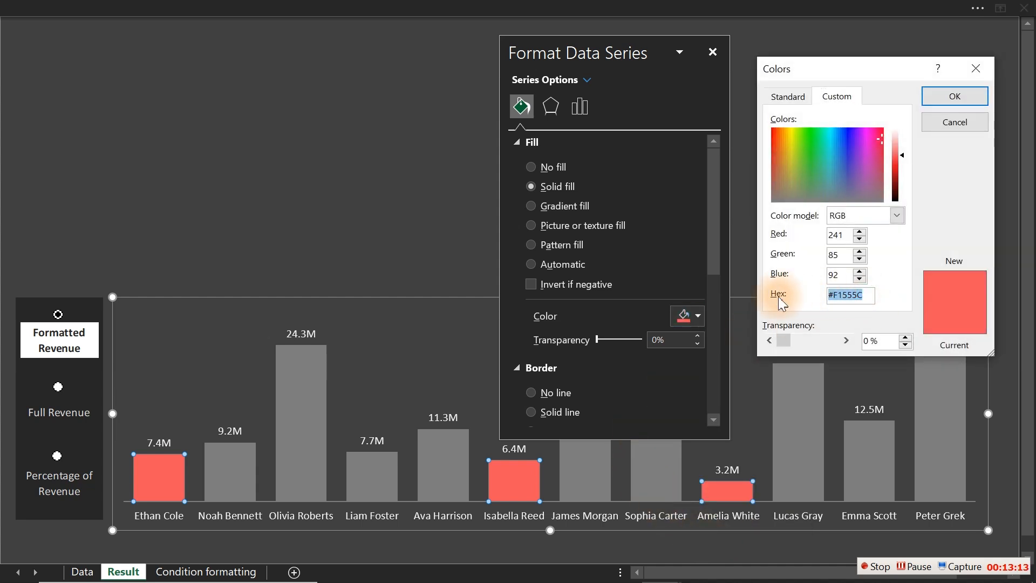
pyautogui.click(953, 121)
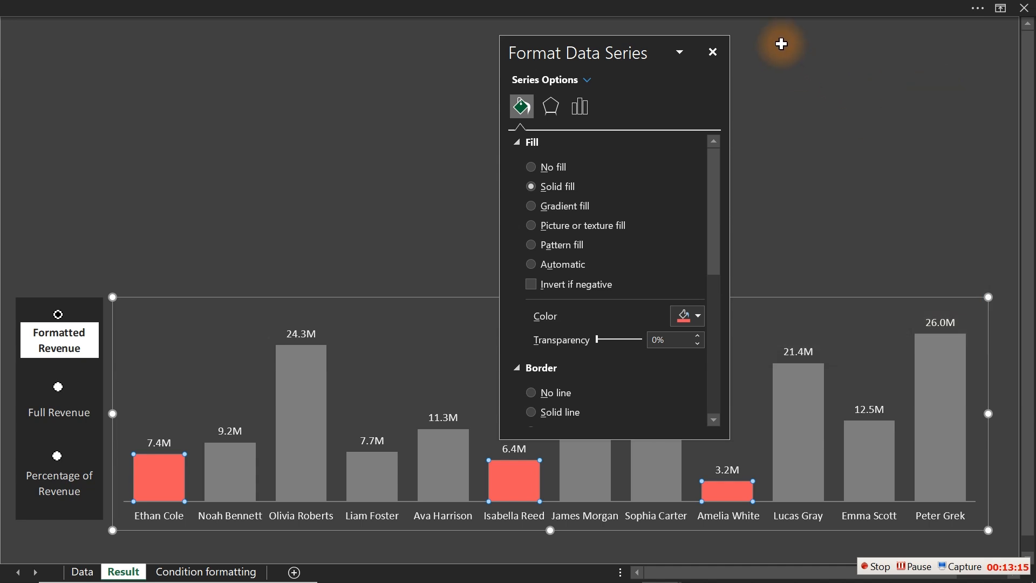
pyautogui.click(713, 51)
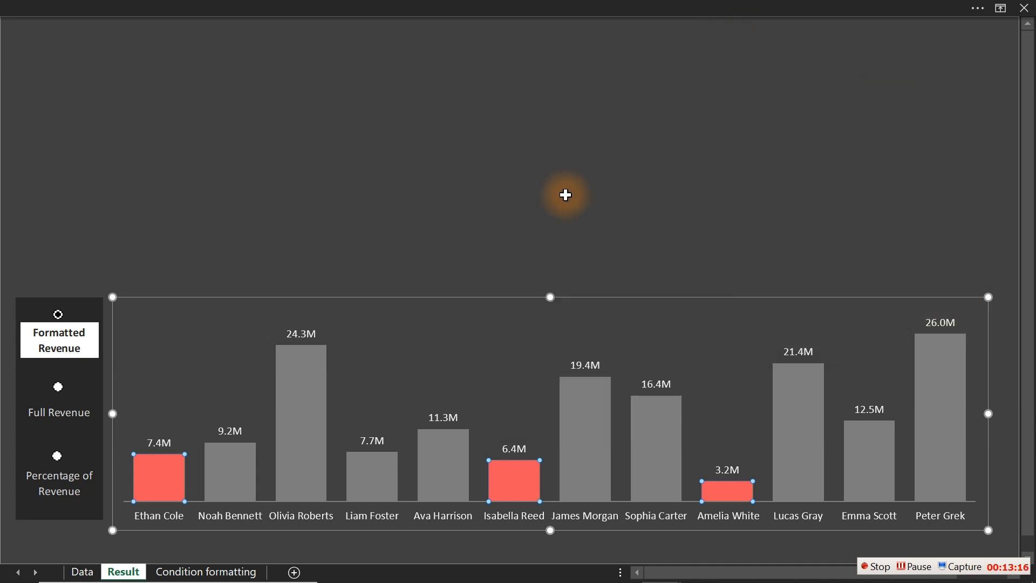
# - On the Condition formatting sheet, start a formula-based conditional formatting rule for cell K29 with the formula =$I$21=2
pyautogui.click(214, 572)
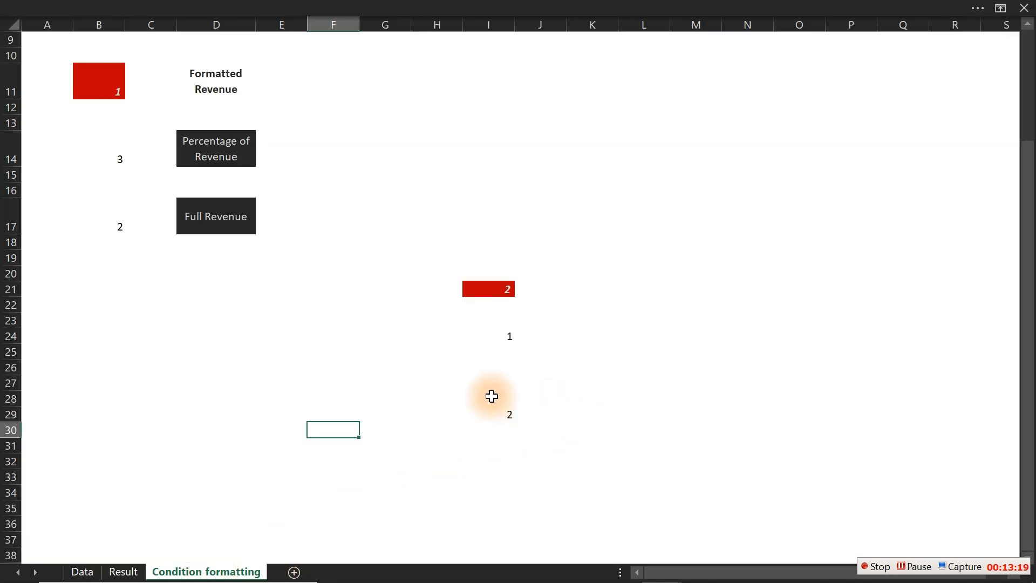
pyautogui.click(582, 414)
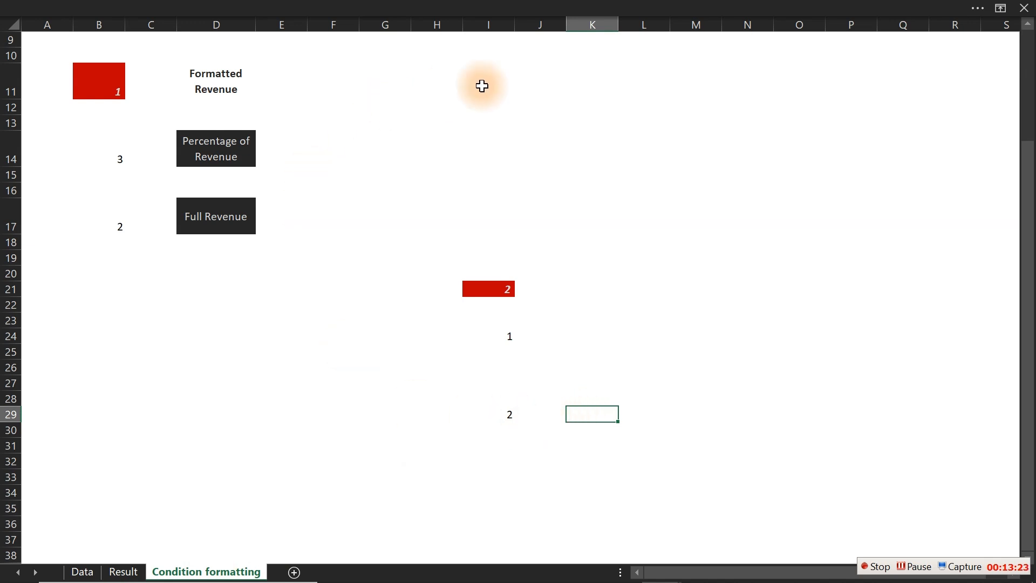
pyautogui.click(431, 6)
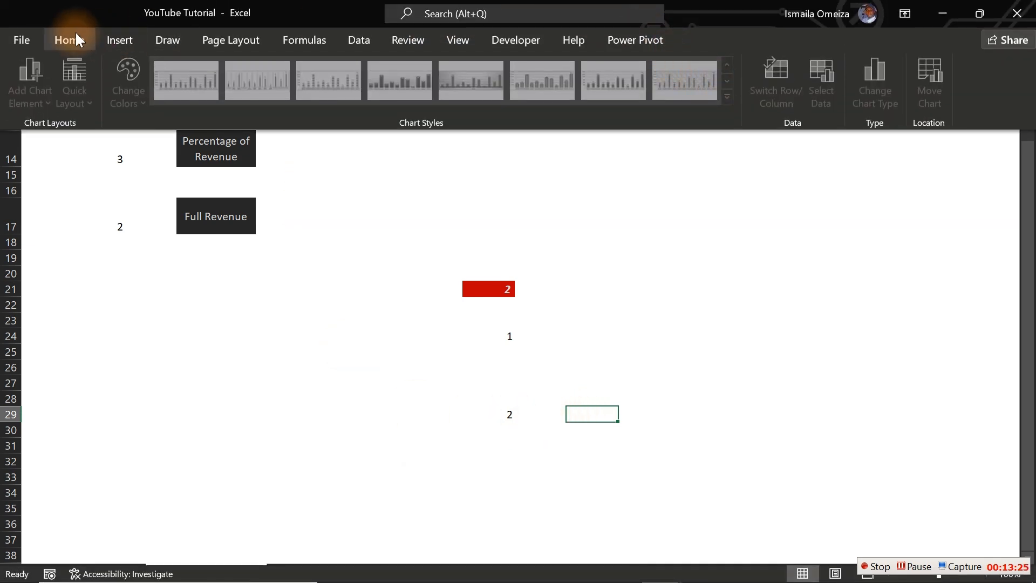
pyautogui.click(76, 36)
pyautogui.click(647, 97)
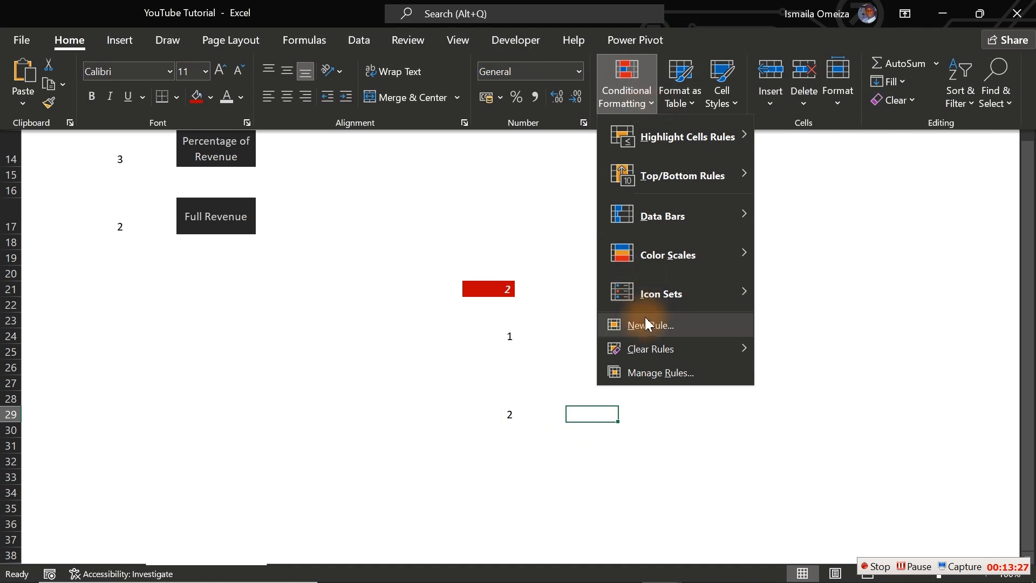
pyautogui.click(678, 325)
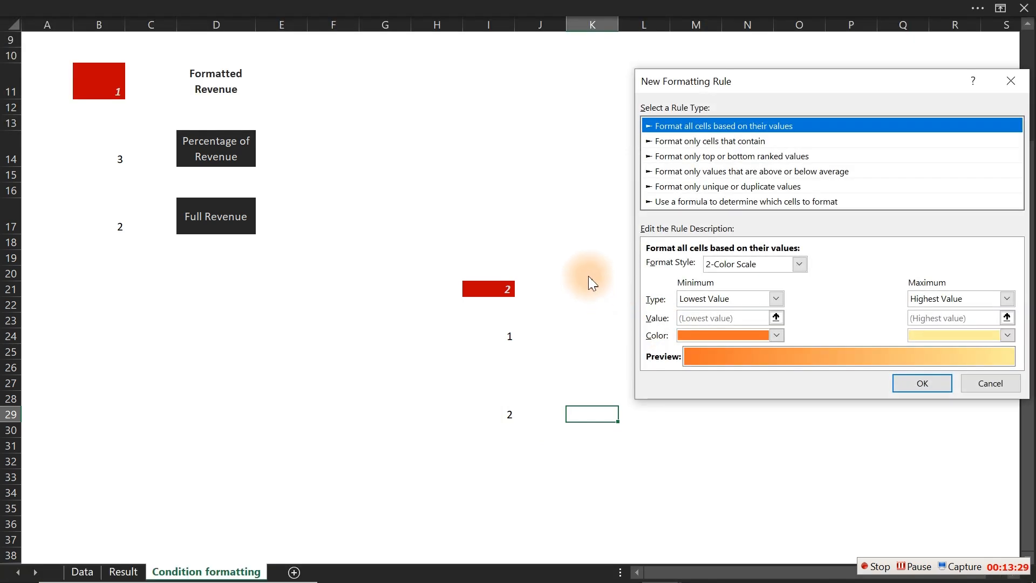
pyautogui.click(708, 202)
pyautogui.click(752, 265)
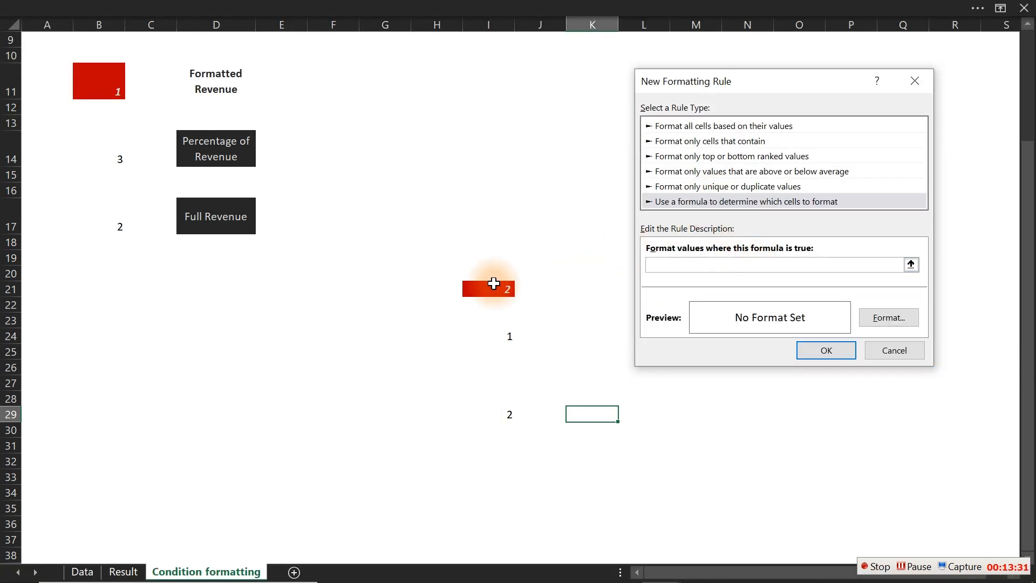
pyautogui.click(494, 286)
pyautogui.write('=2')
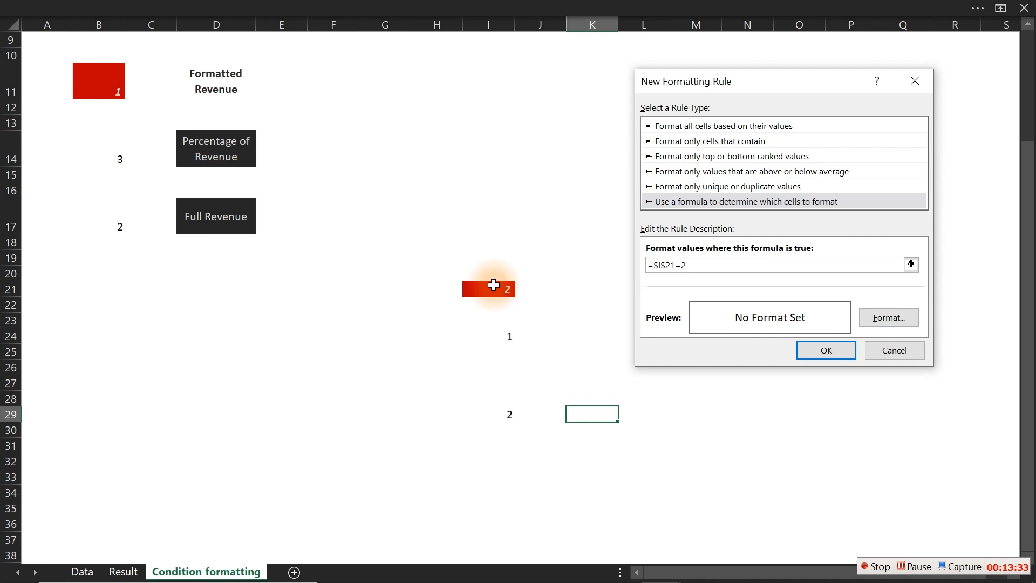
# - Give the rule a custom fill color of #F1555C and apply it to cell K29
pyautogui.click(898, 317)
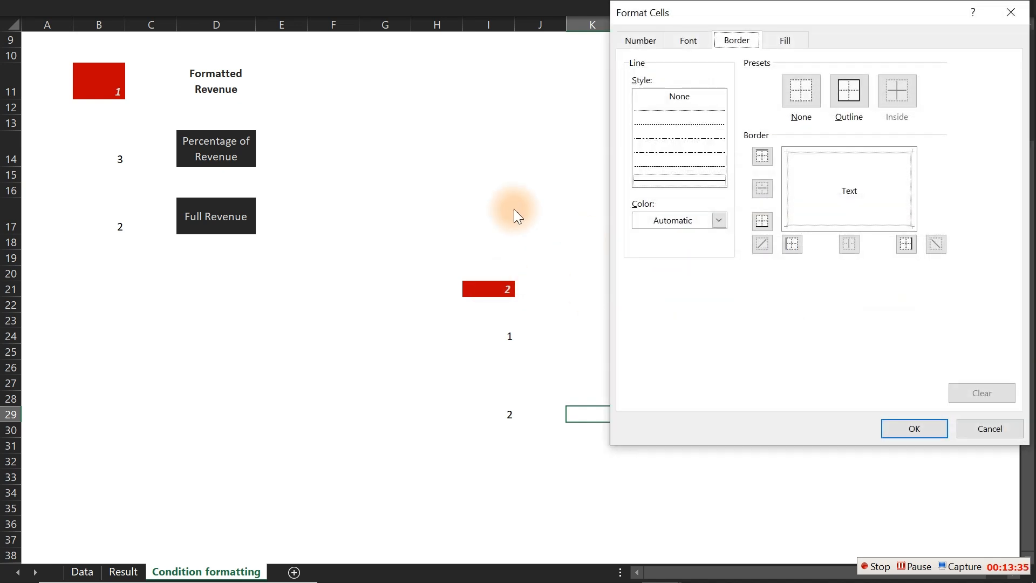
pyautogui.click(787, 39)
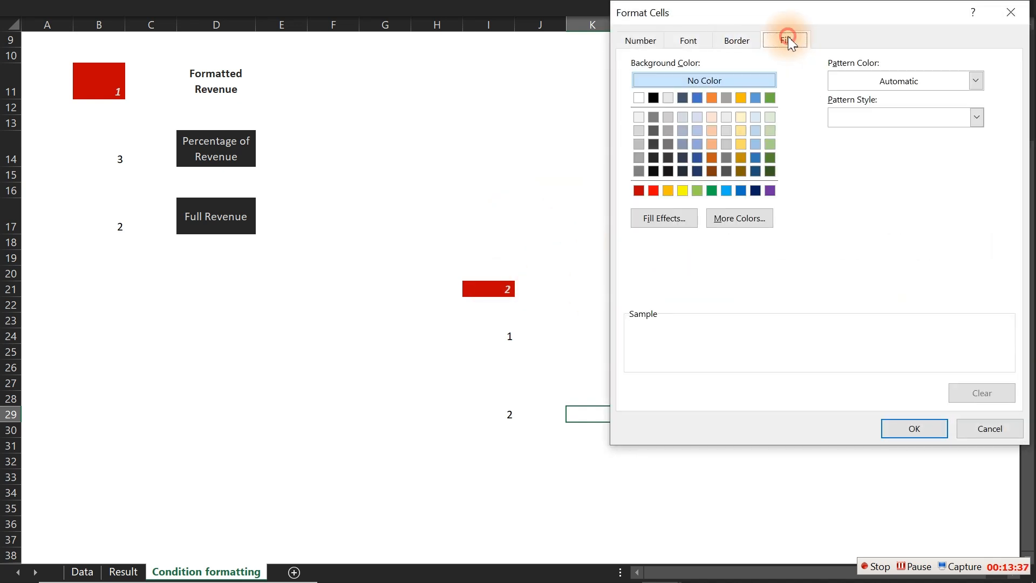
pyautogui.click(721, 214)
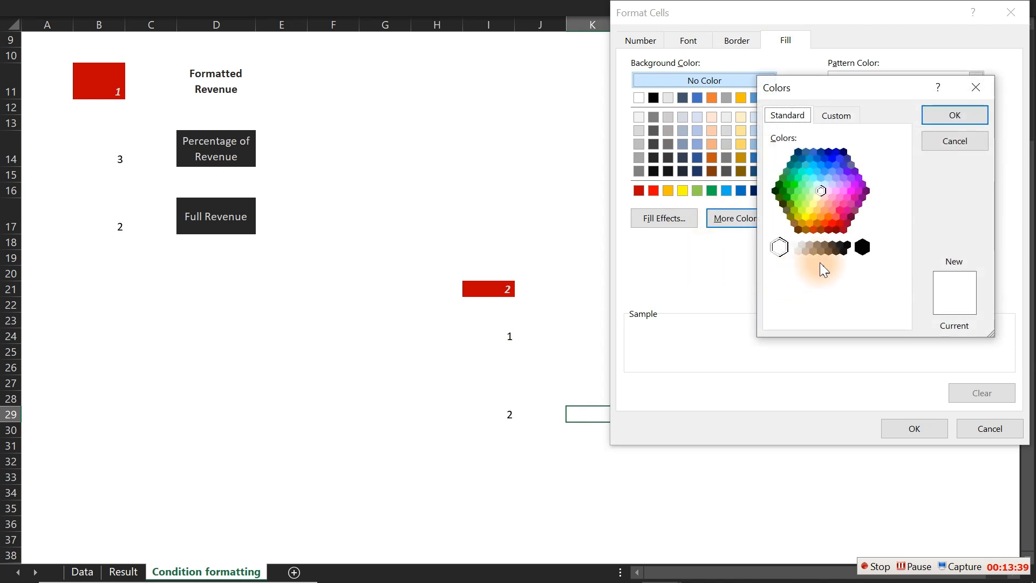
pyautogui.click(831, 120)
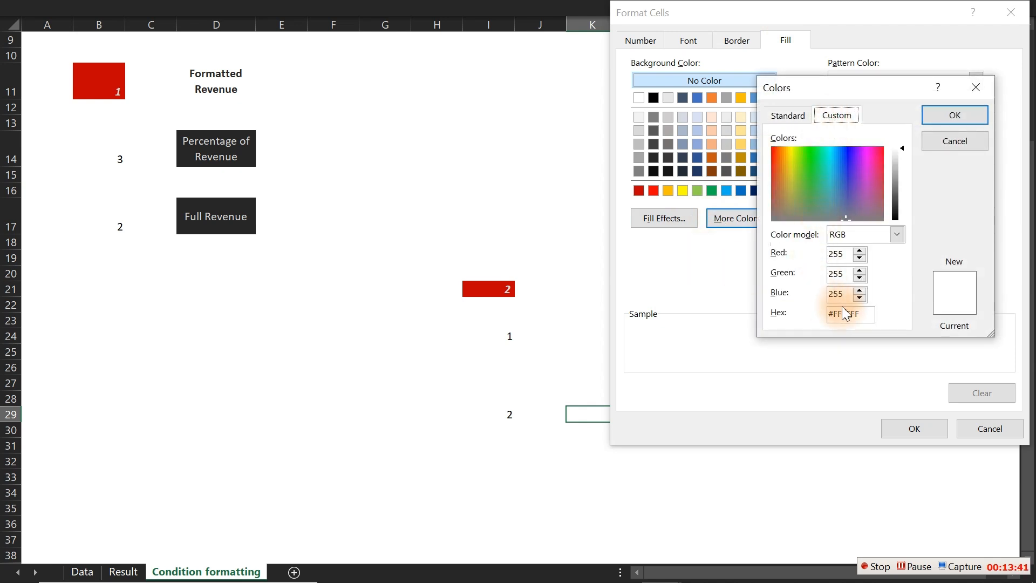
pyautogui.moveTo(866, 314); pyautogui.dragTo(784, 314)
pyautogui.hotkey('ctrl', 'v')
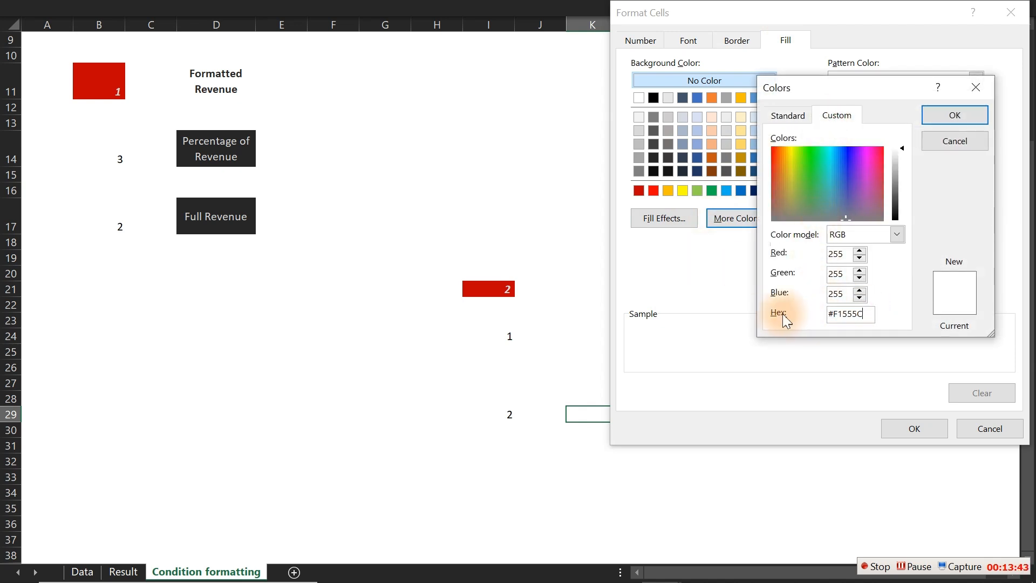
pyautogui.click(942, 116)
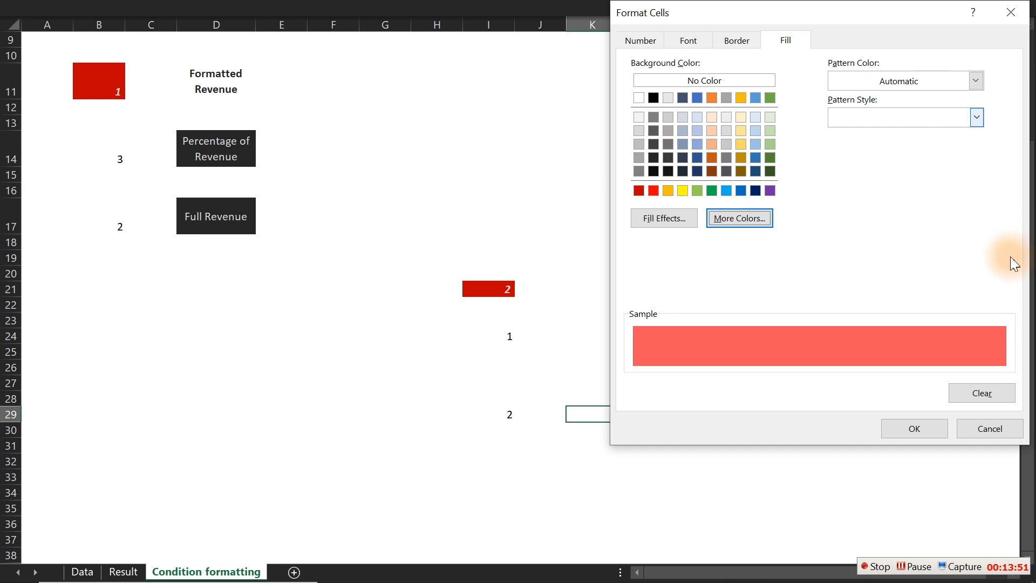
pyautogui.click(911, 438)
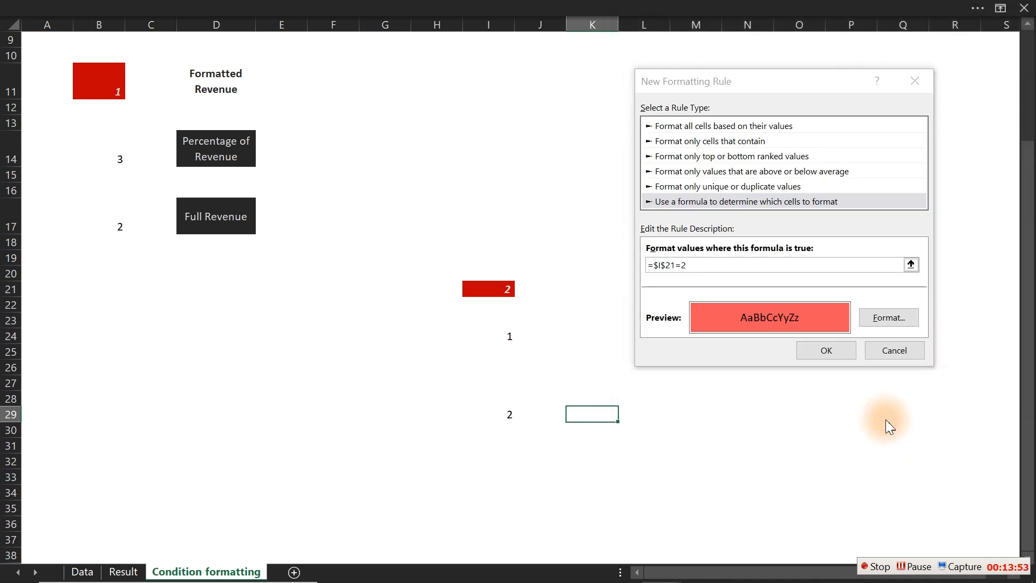
pyautogui.click(826, 351)
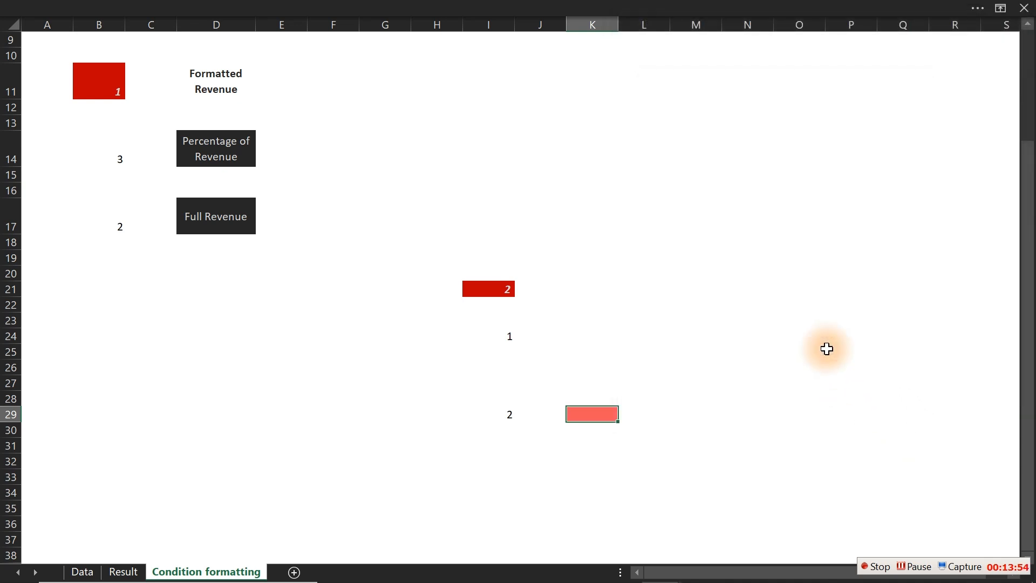
pyautogui.click(589, 438)
# - Examine the Bottom Sales Reps selector in the Excel Chart with Dynamic number formatting workbook, then return to the YouTube Tutorial workbook
pyautogui.moveTo(633, 567)
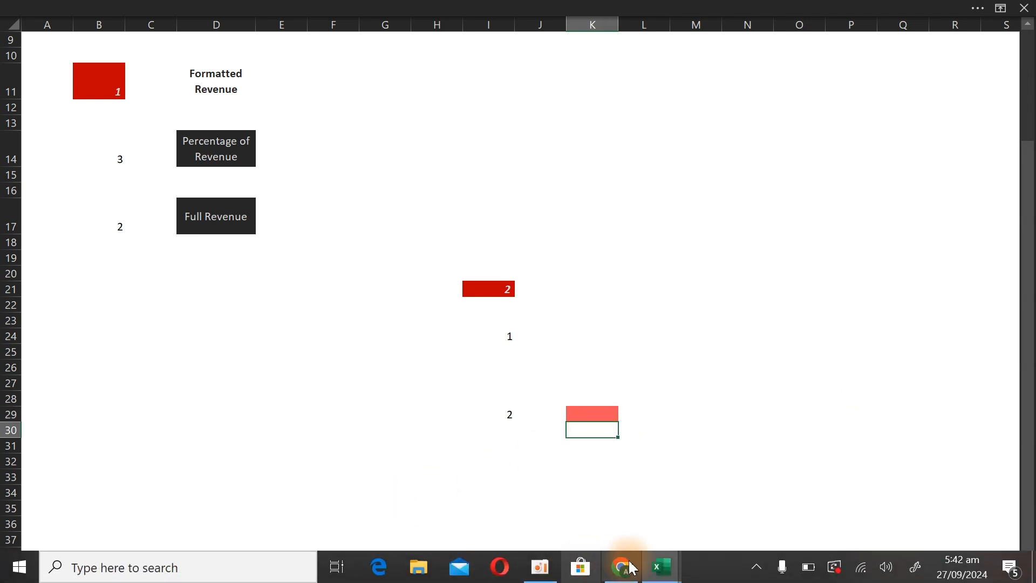
pyautogui.click(582, 494)
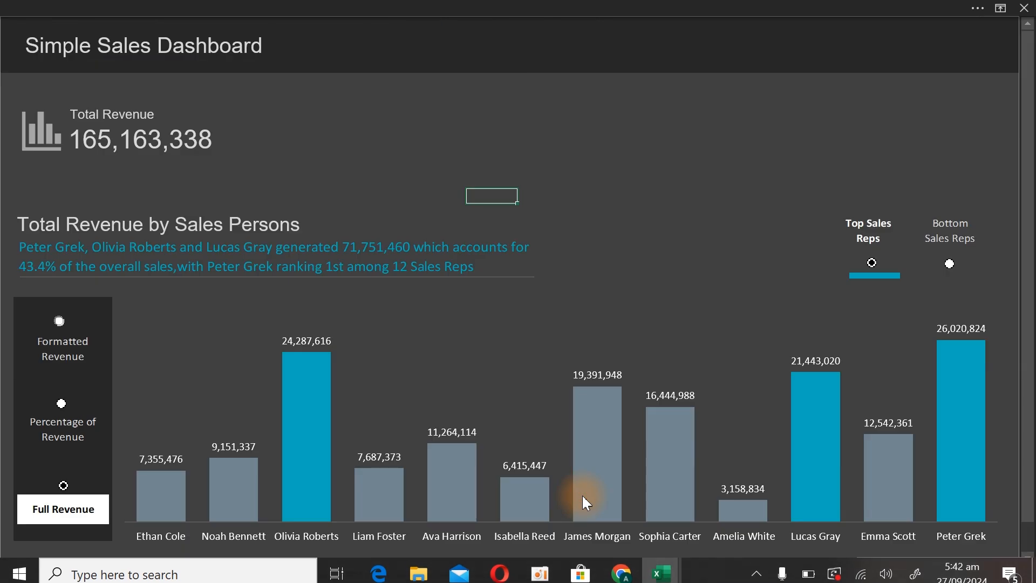
pyautogui.click(948, 265)
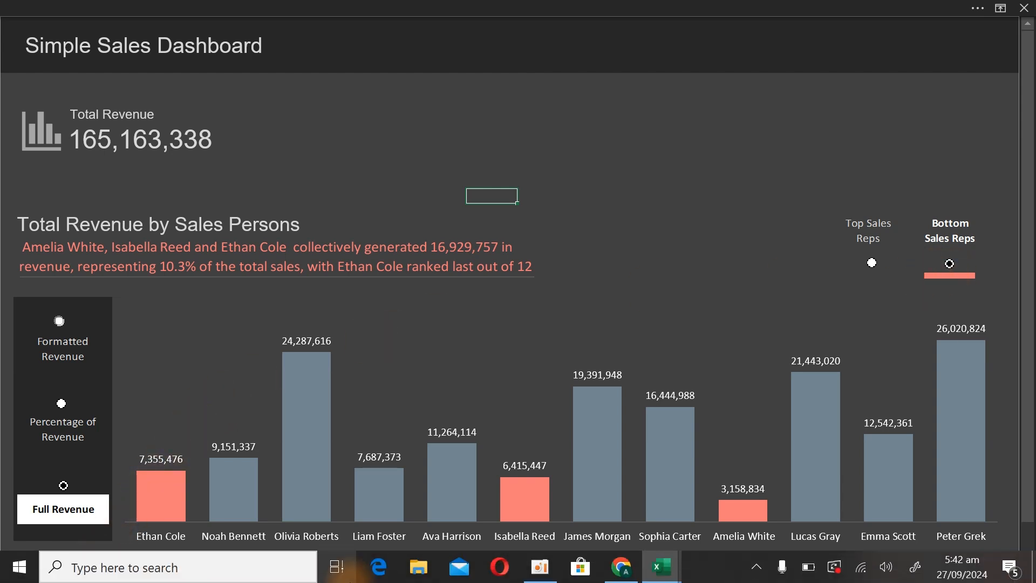
pyautogui.moveTo(656, 565)
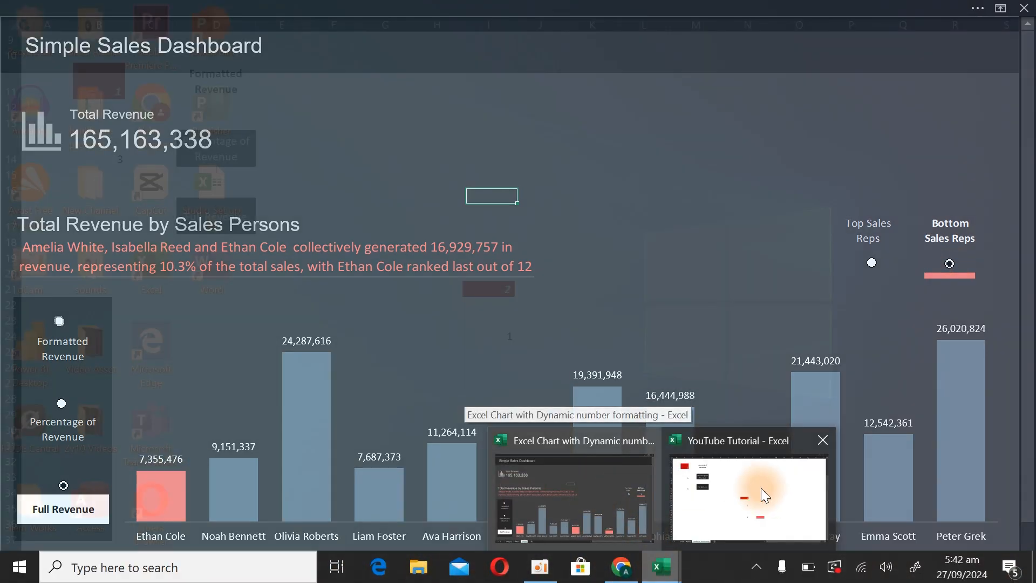
pyautogui.click(761, 488)
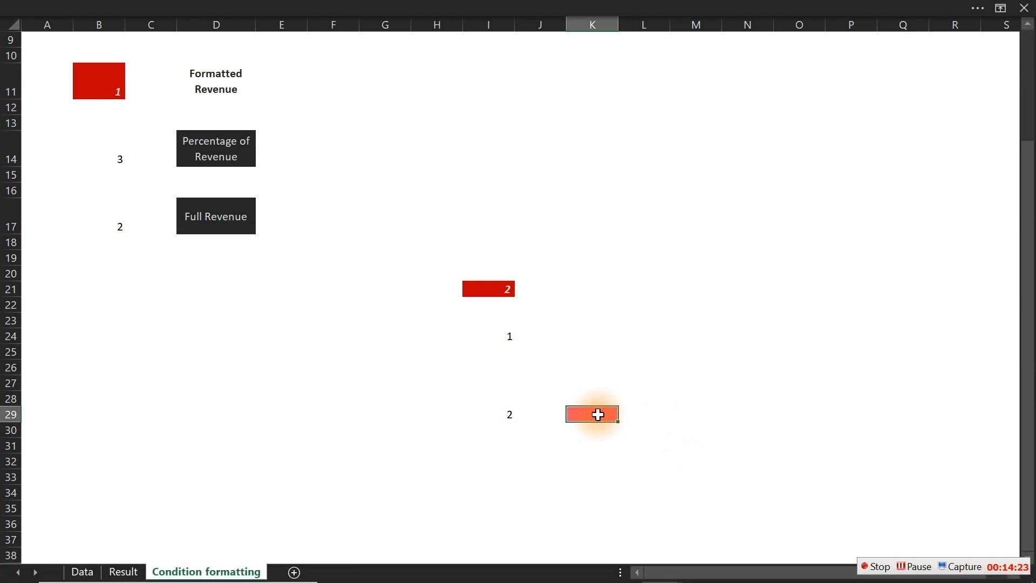
# - Enter the letter f in cell L29, beside the red conditionally formatted cell
pyautogui.click(681, 414)
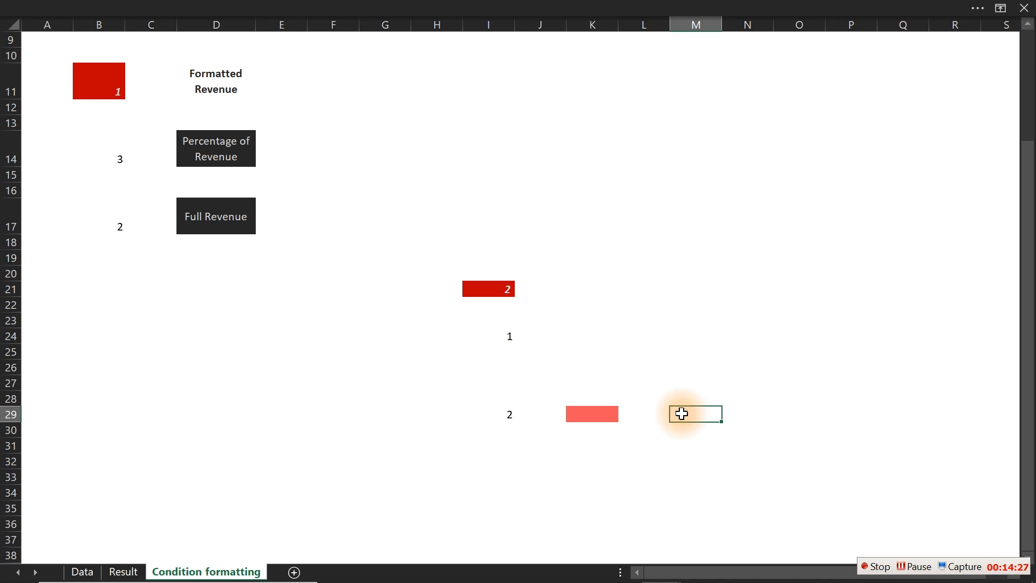
pyautogui.click(643, 414)
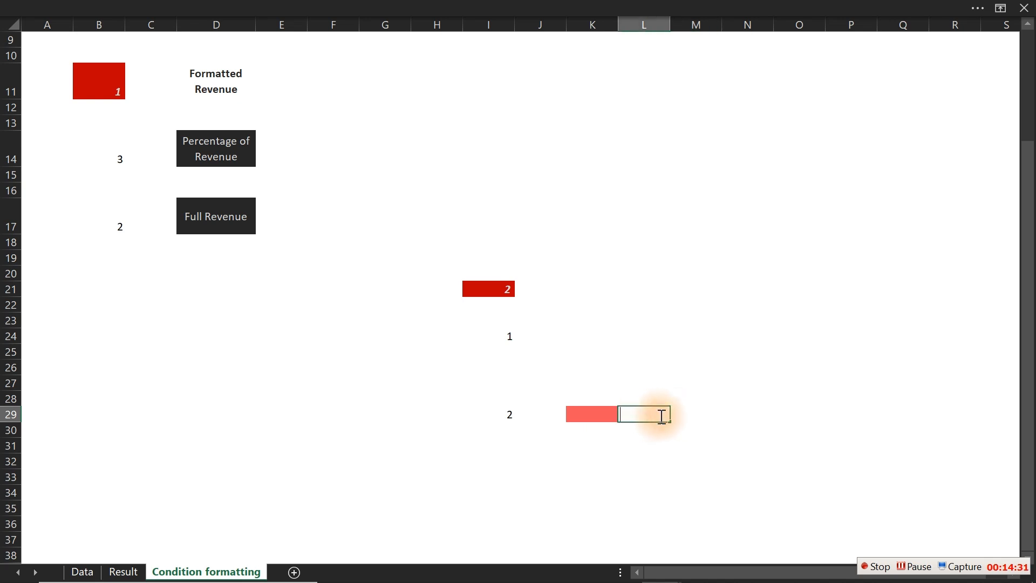
pyautogui.click(589, 463)
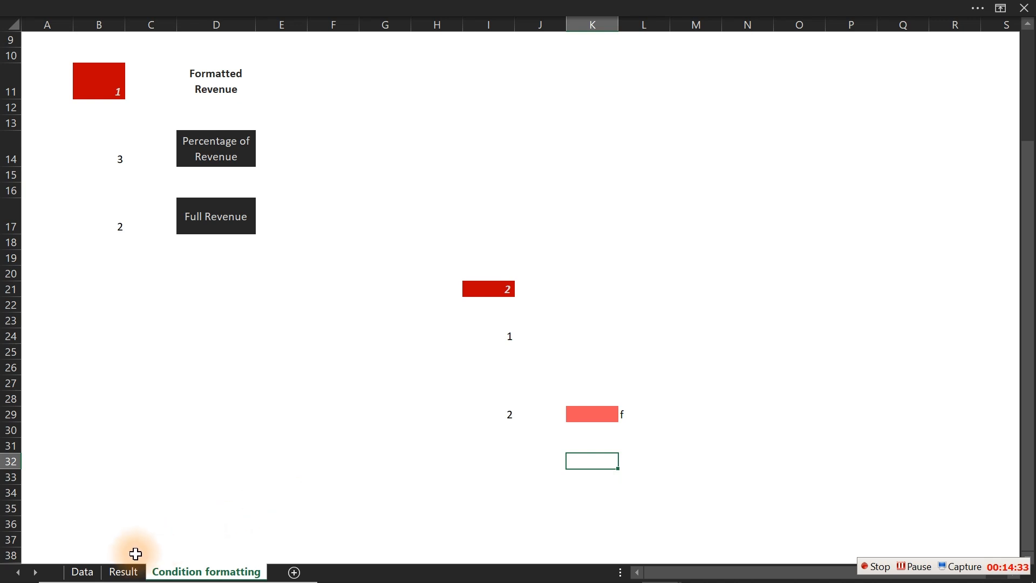
# - Choose the Top option in the Data sheet's selector and return to the Condition formatting sheet
pyautogui.click(125, 571)
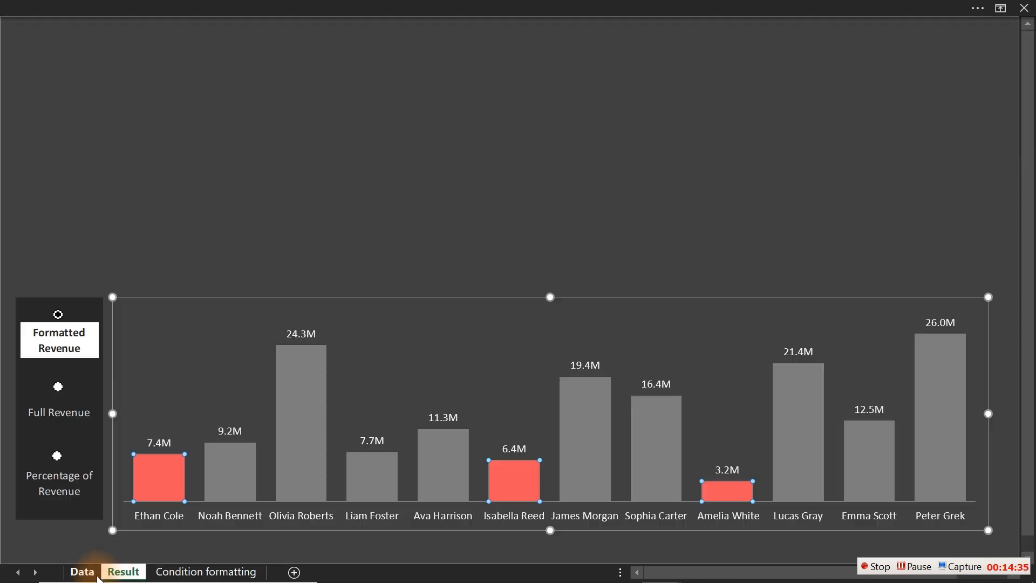
pyautogui.click(70, 576)
pyautogui.click(760, 66)
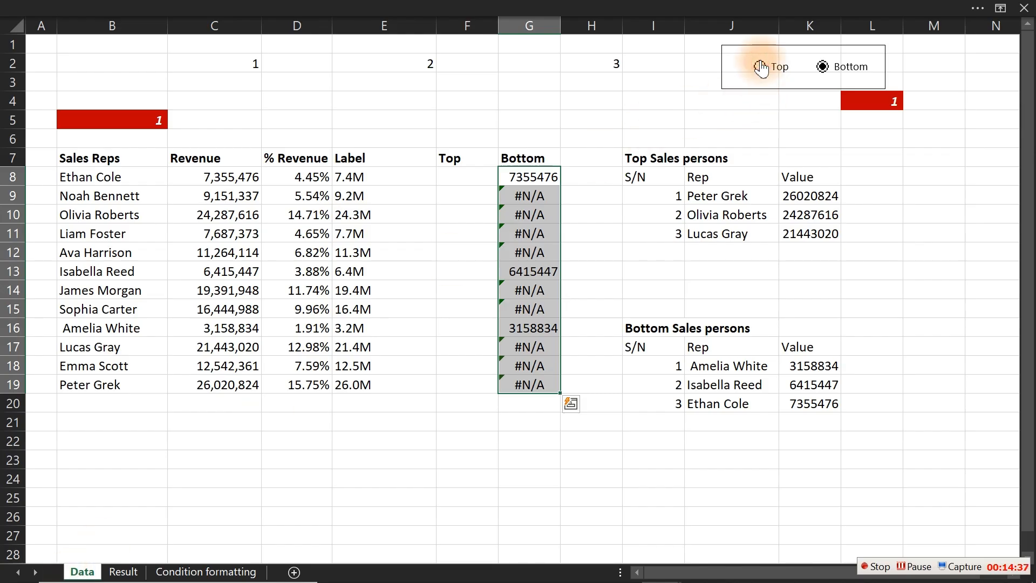
pyautogui.click(237, 571)
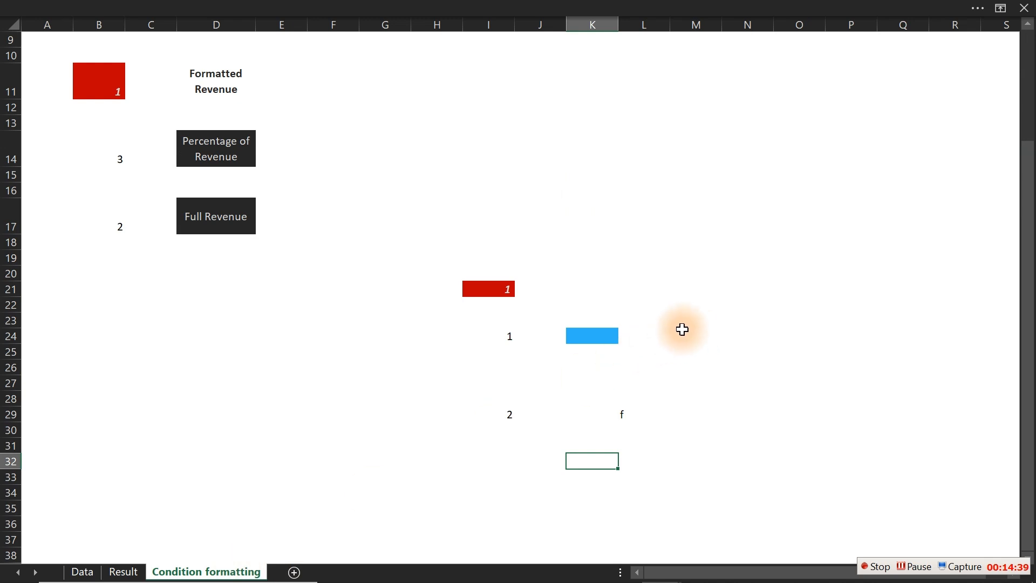
# - Enter the letter f in cell L24, beside the blue conditionally formatted cell
pyautogui.click(635, 337)
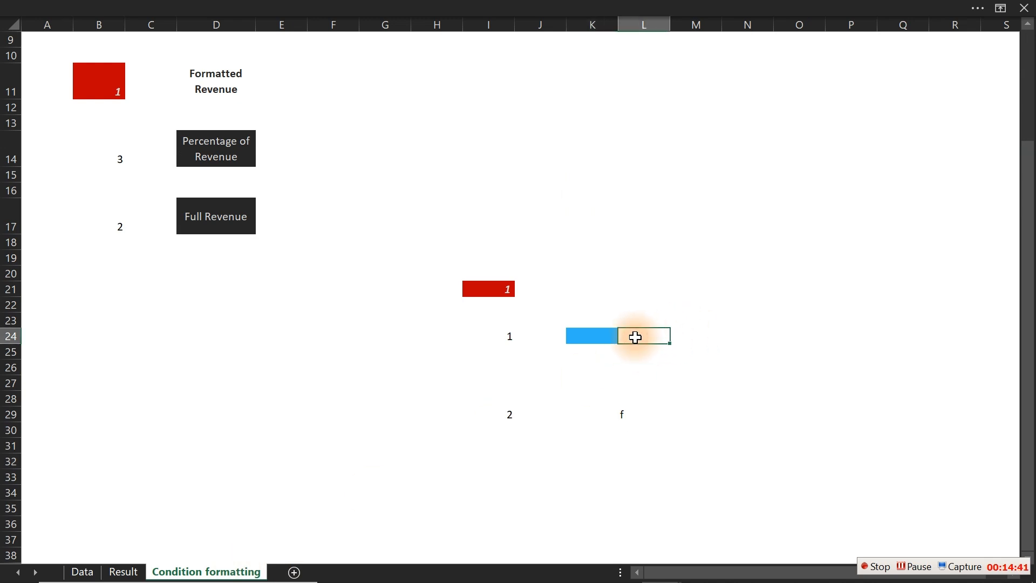
pyautogui.write('f')
pyautogui.click(597, 335)
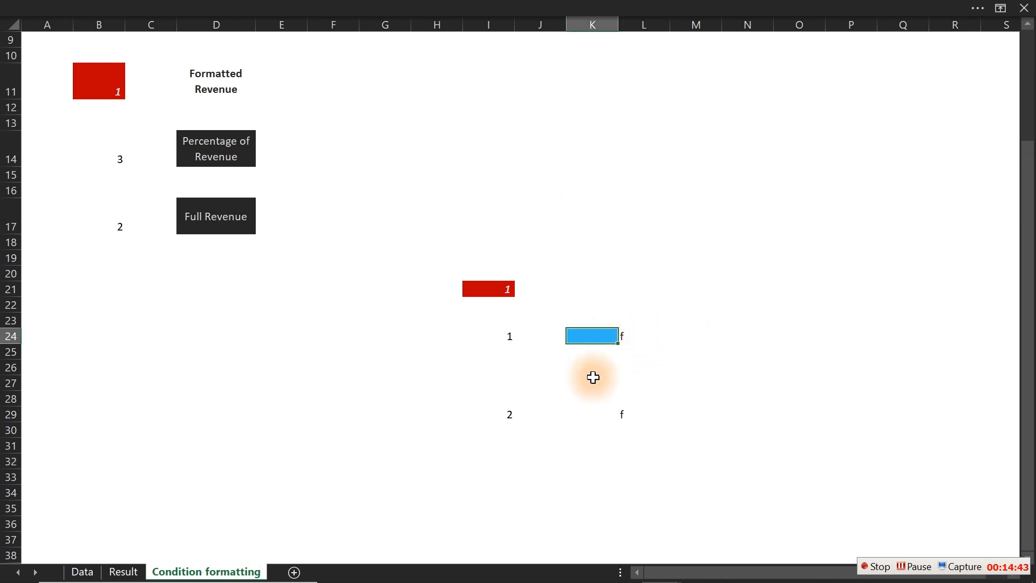
pyautogui.click(593, 414)
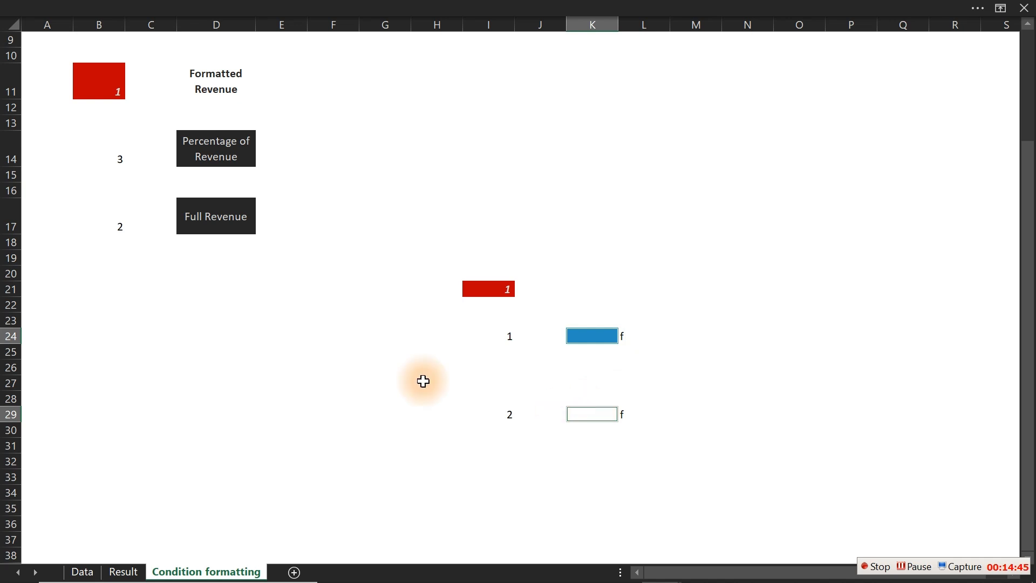
pyautogui.moveTo(11, 344); pyautogui.dragTo(10, 336)
pyautogui.moveTo(10, 337); pyautogui.dragTo(10, 335)
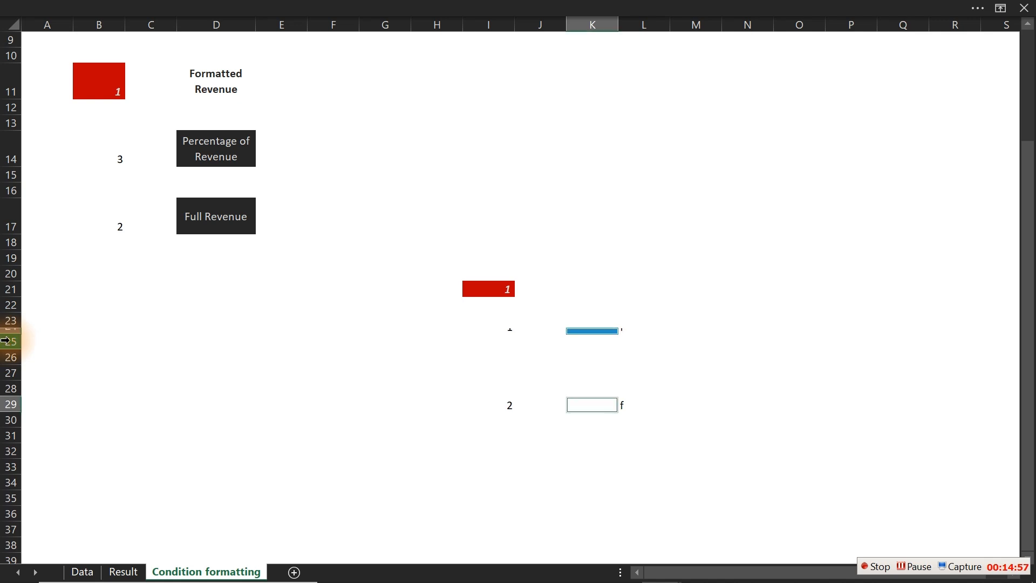
pyautogui.moveTo(9, 338); pyautogui.dragTo(9, 340)
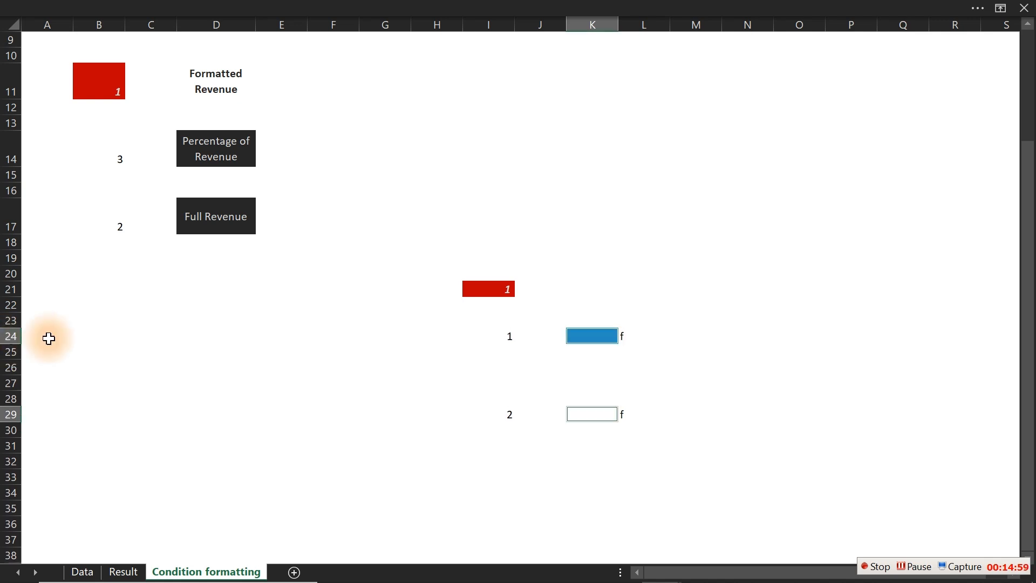
pyautogui.click(600, 336)
pyautogui.click(602, 416)
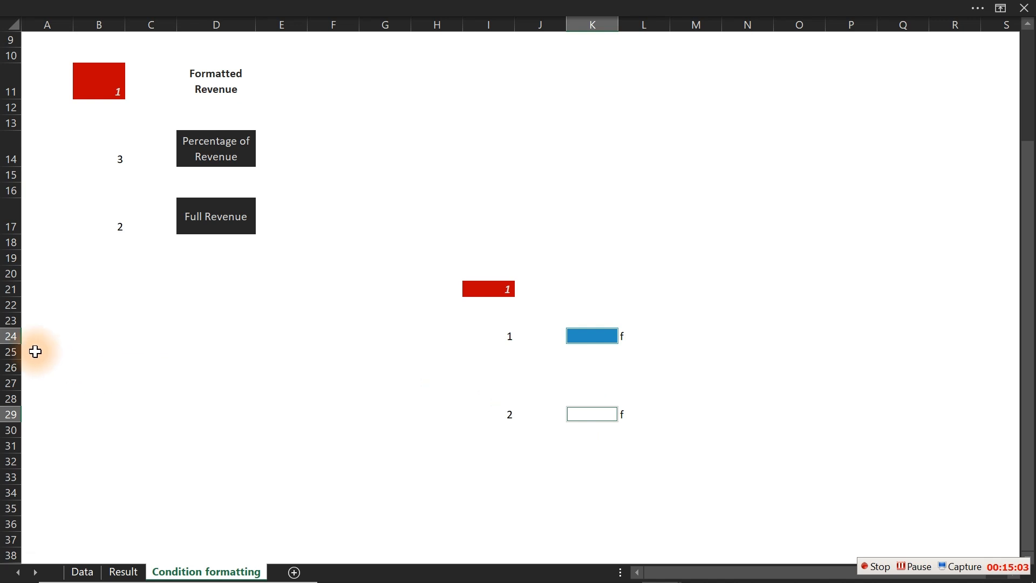
# - Select rows 24 and 29 and reduce the height of row 29 to roughly half
pyautogui.click(9, 337)
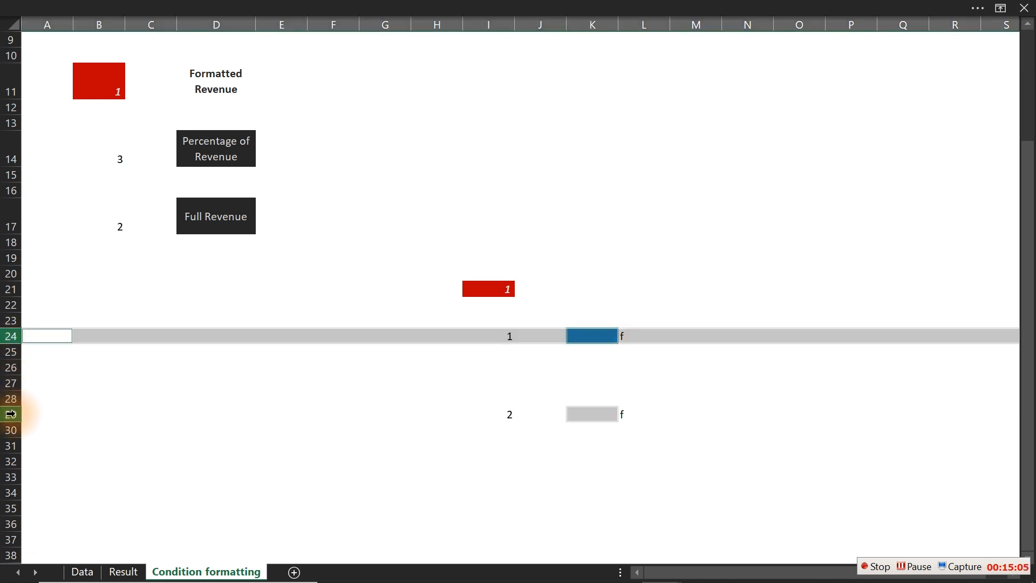
pyautogui.keyDown('ctrl'); pyautogui.click(15, 414); pyautogui.keyUp('ctrl')
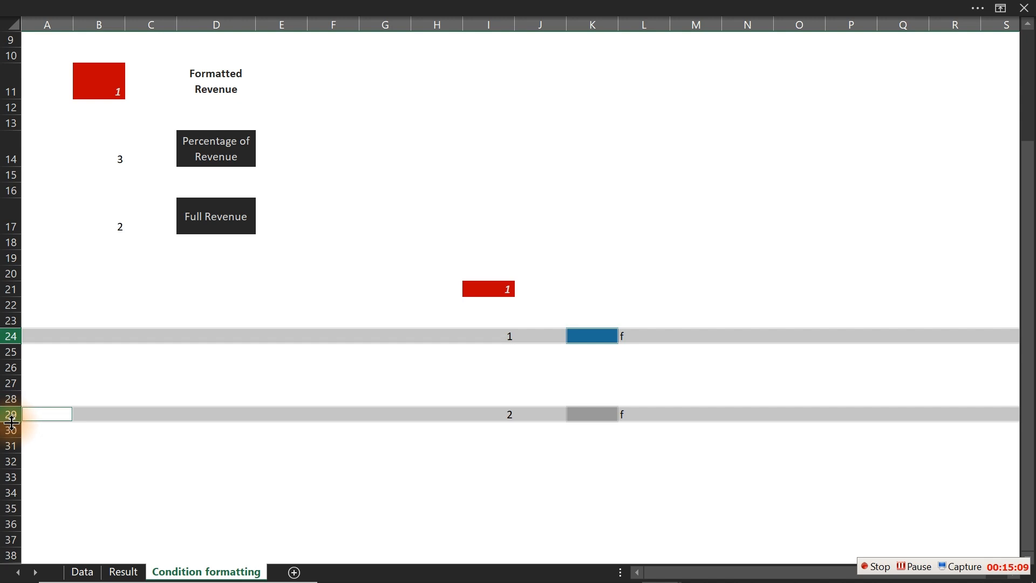
pyautogui.moveTo(11, 420); pyautogui.dragTo(10, 414)
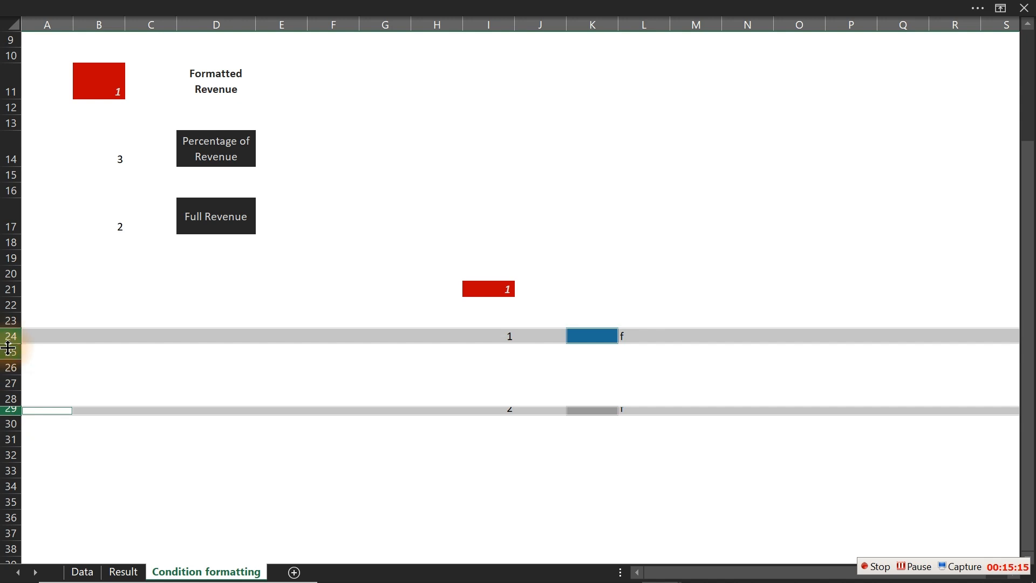
# - Reduce the height of row 24 to 5 and check the value in its row height settings
pyautogui.moveTo(7, 345); pyautogui.dragTo(3, 331)
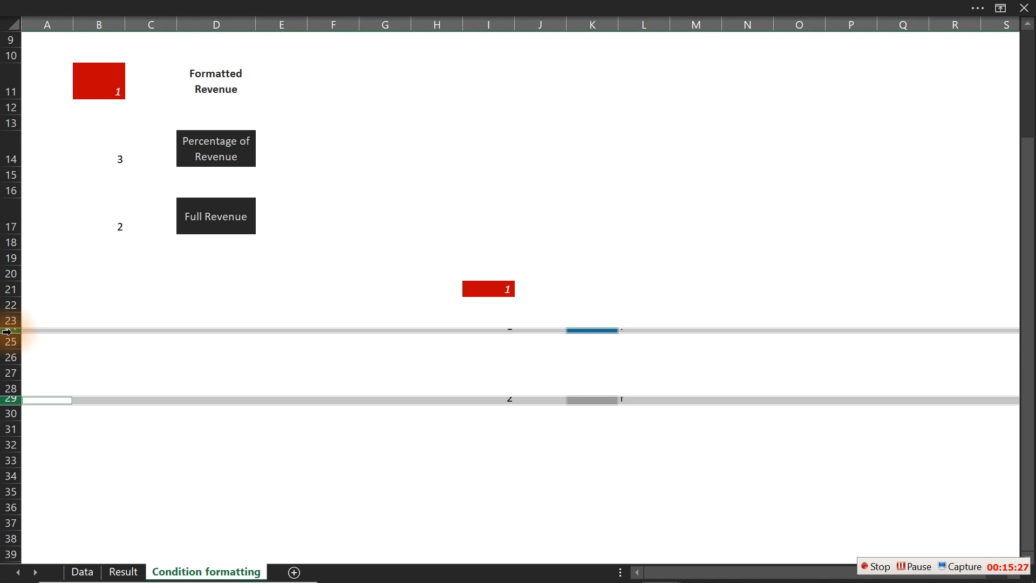
pyautogui.click(11, 331)
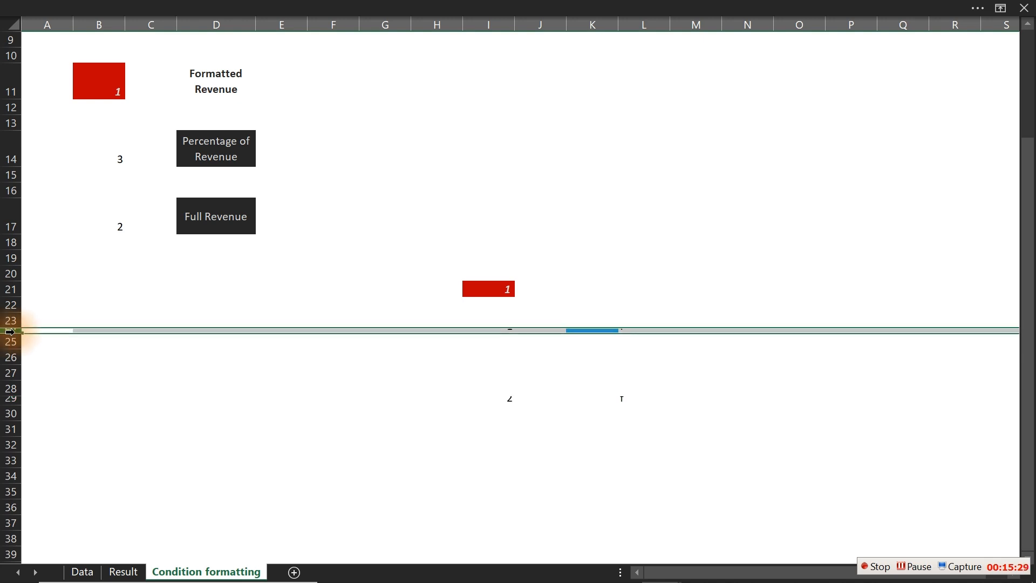
pyautogui.rightClick(11, 332)
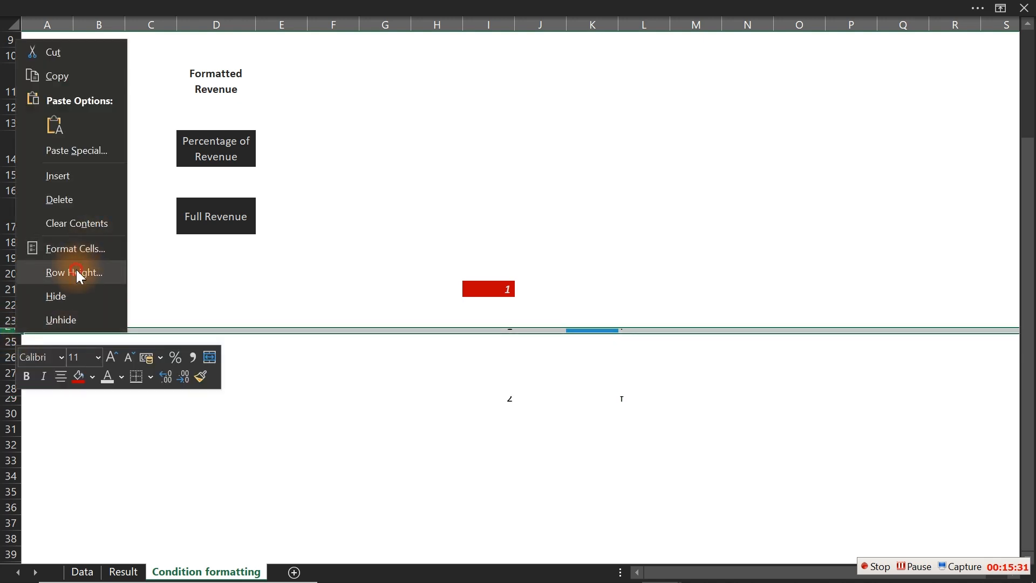
pyautogui.click(76, 272)
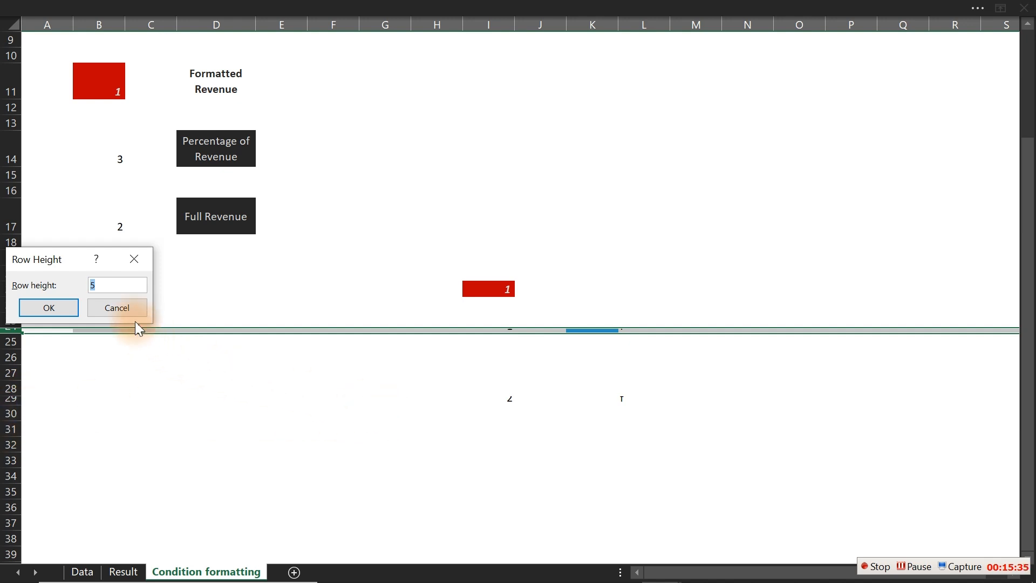
pyautogui.click(119, 306)
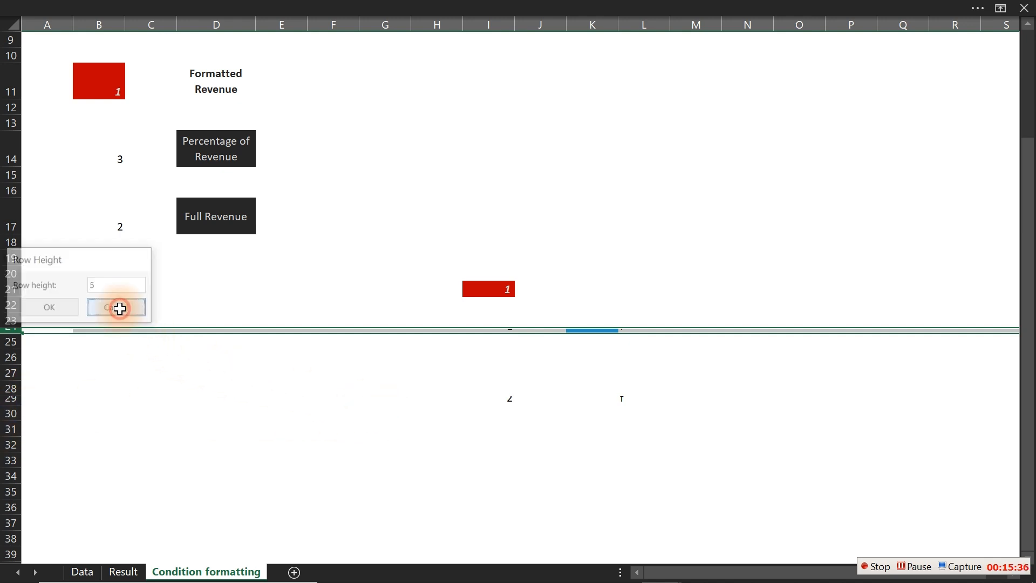
# - Set the height of row 29 to match the thin row 24
pyautogui.click(55, 385)
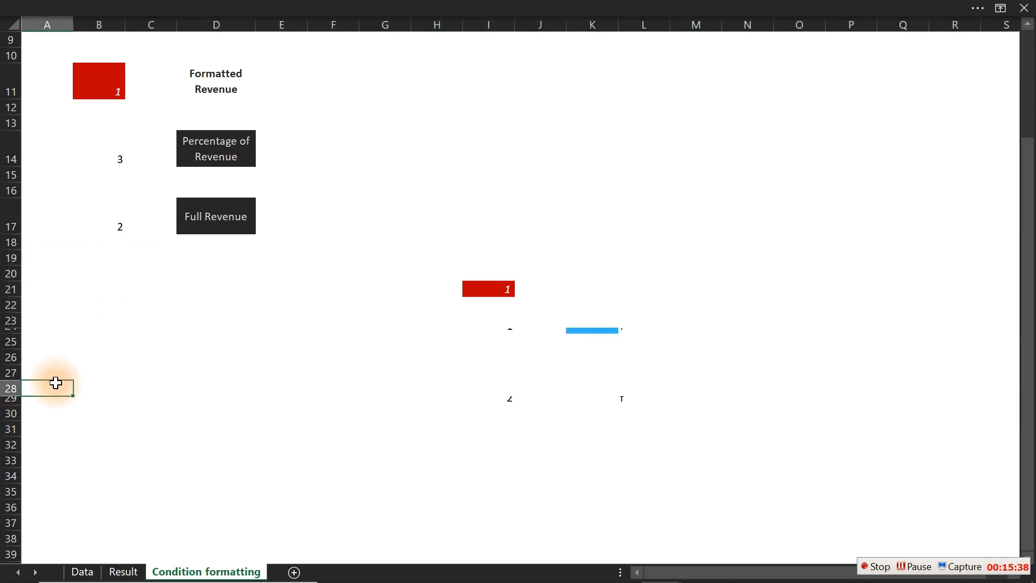
pyautogui.click(4, 400)
pyautogui.rightClick(3, 400)
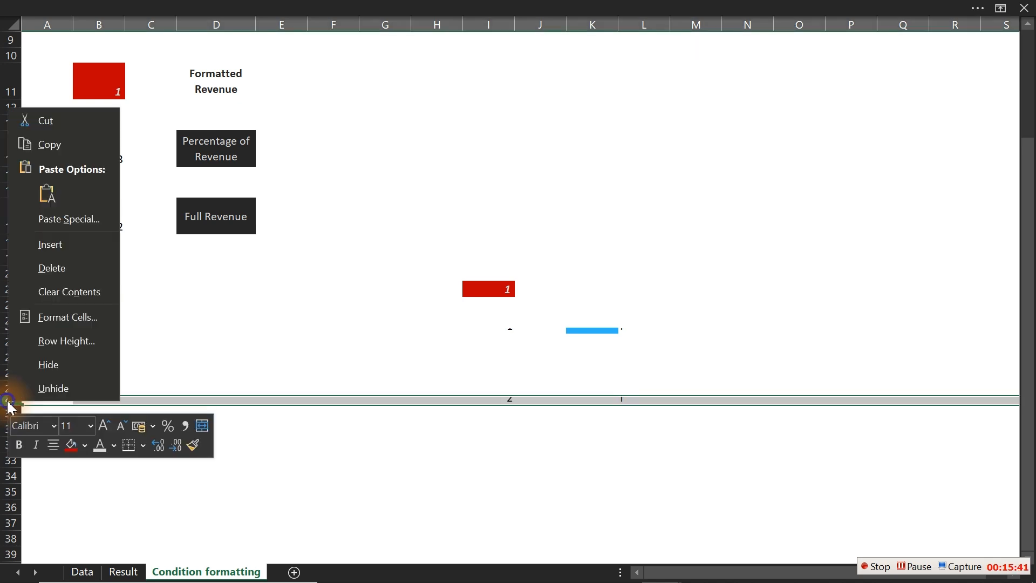
pyautogui.click(56, 337)
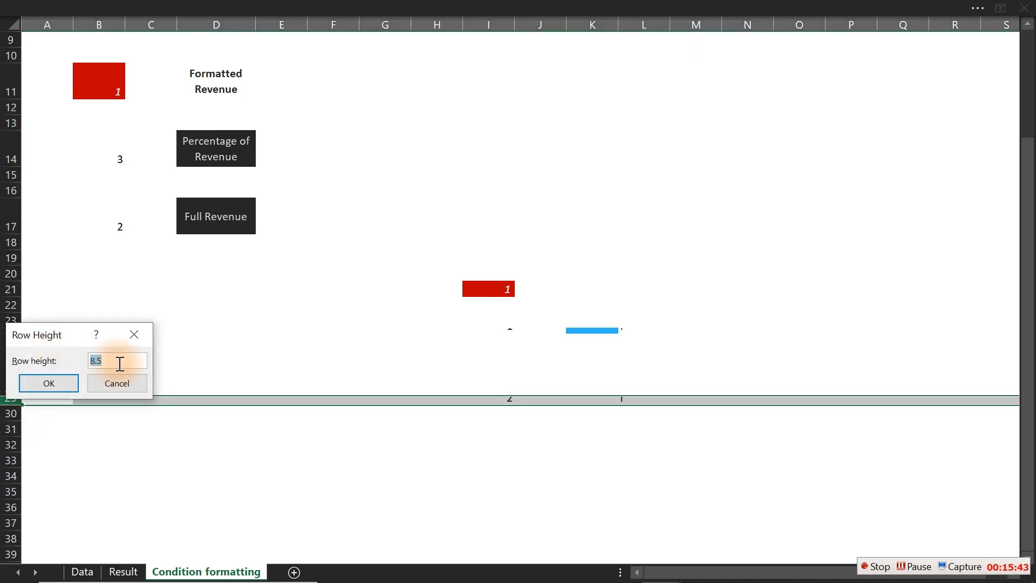
pyautogui.click(49, 382)
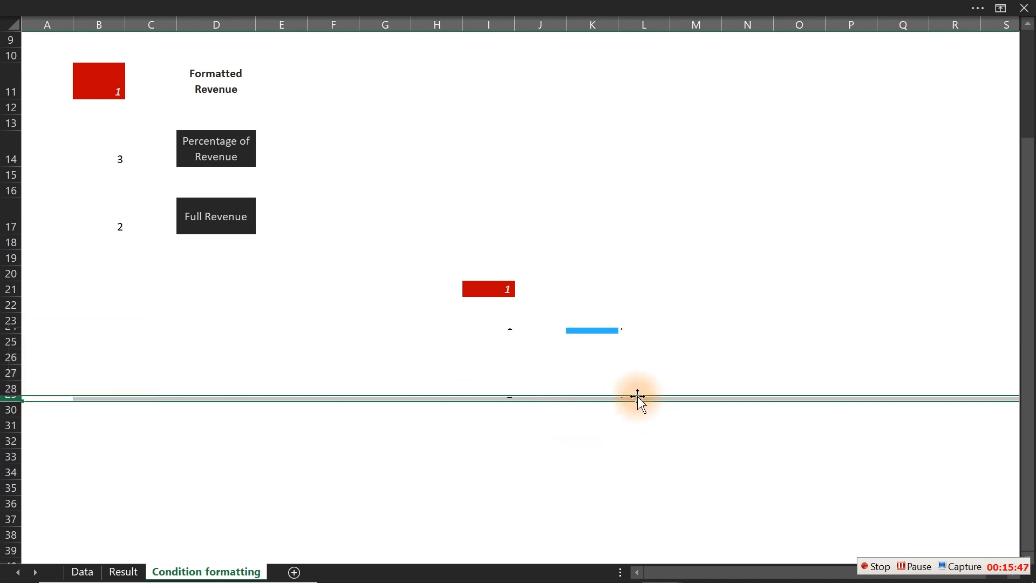
# - Clear the letter f from cells L29 and L24 beside the indicator bars
pyautogui.click(629, 409)
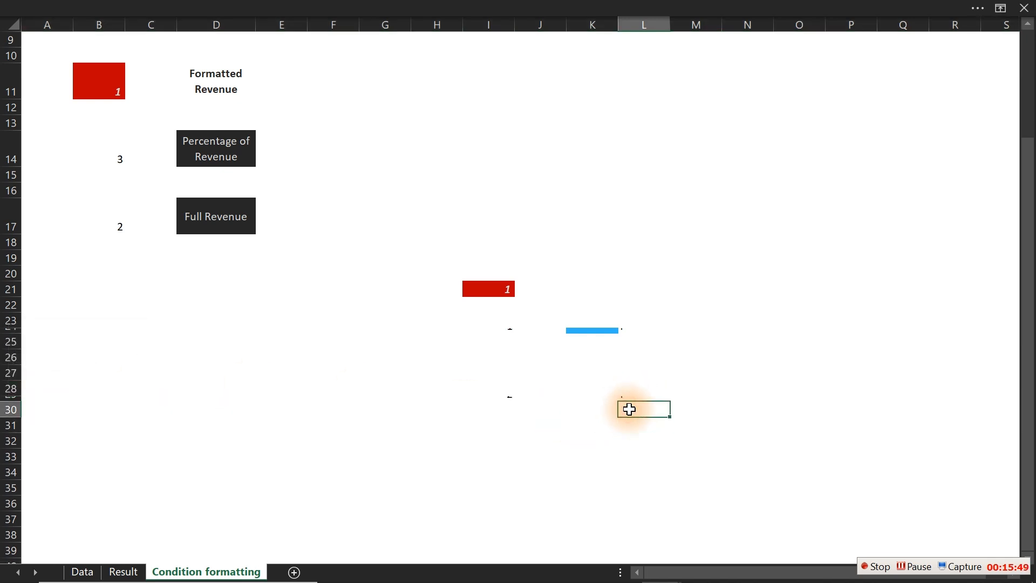
pyautogui.press('Up')
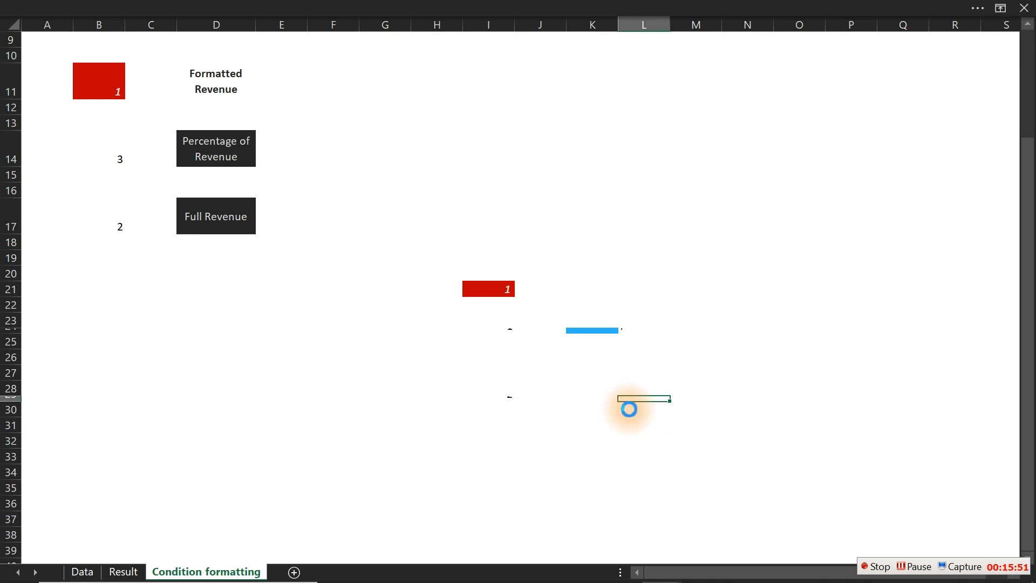
pyautogui.press('Up')
pyautogui.press('Up')
pyautogui.press('Up')
pyautogui.press('Up')
pyautogui.press('Up')
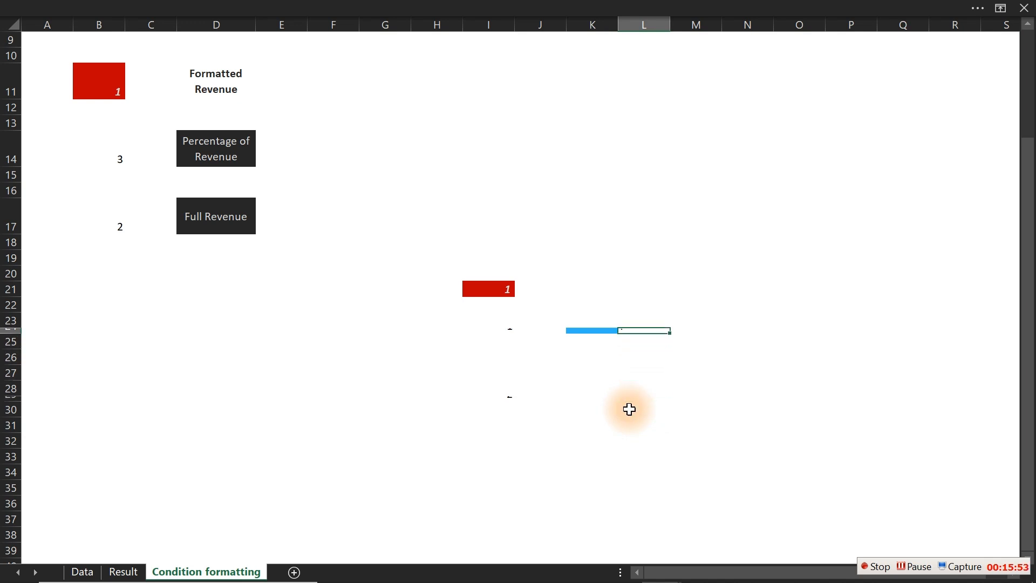
pyautogui.click(593, 438)
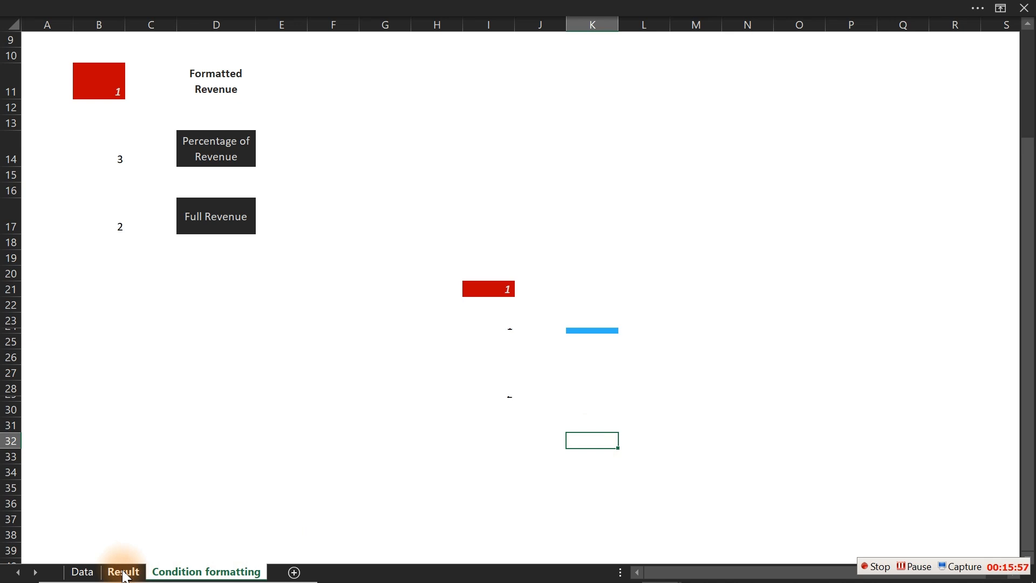
# - Select the Top and Bottom option buttons with their group box on the Data sheet and cut them
pyautogui.click(84, 573)
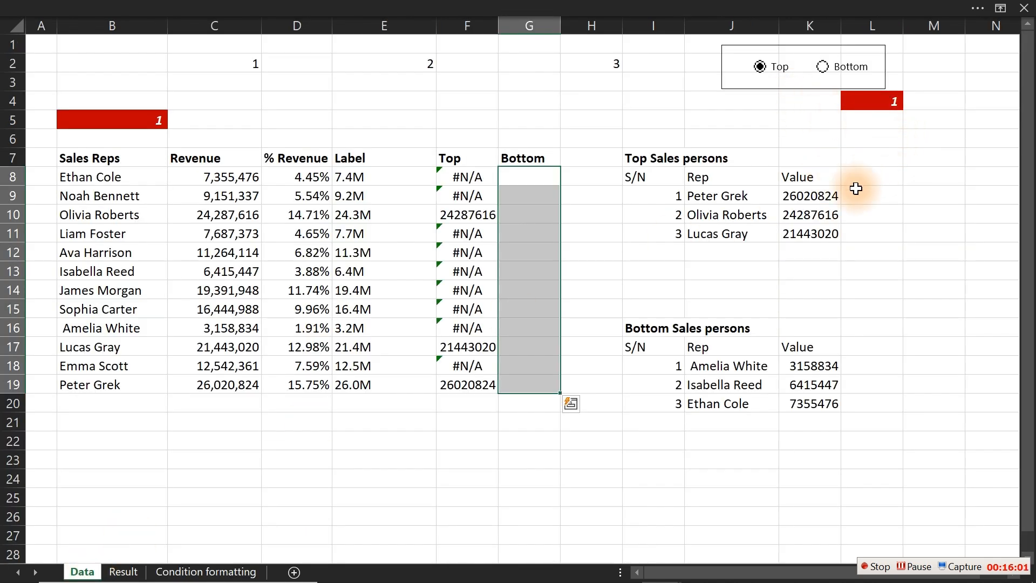
pyautogui.click(394, 4)
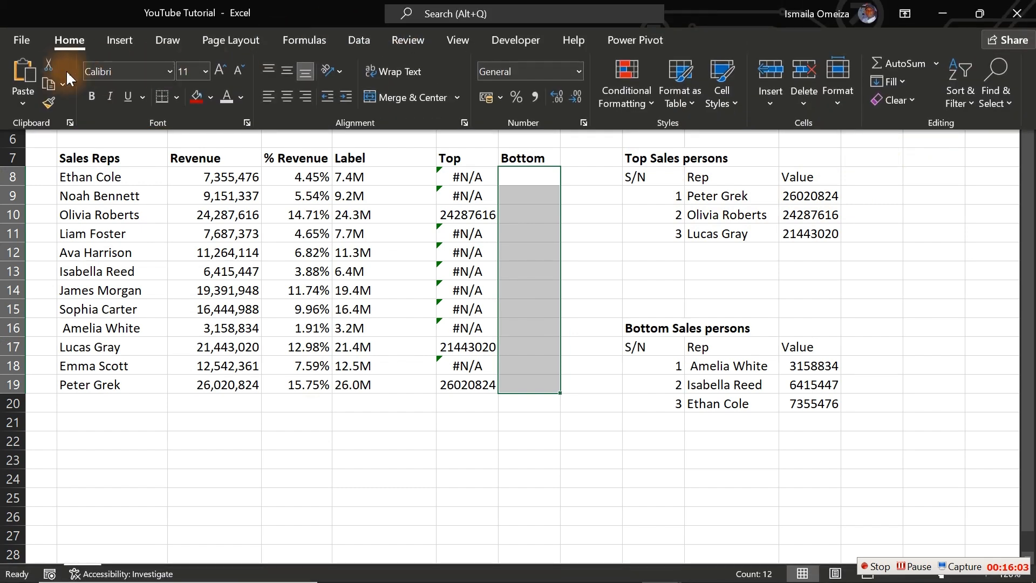
pyautogui.click(996, 92)
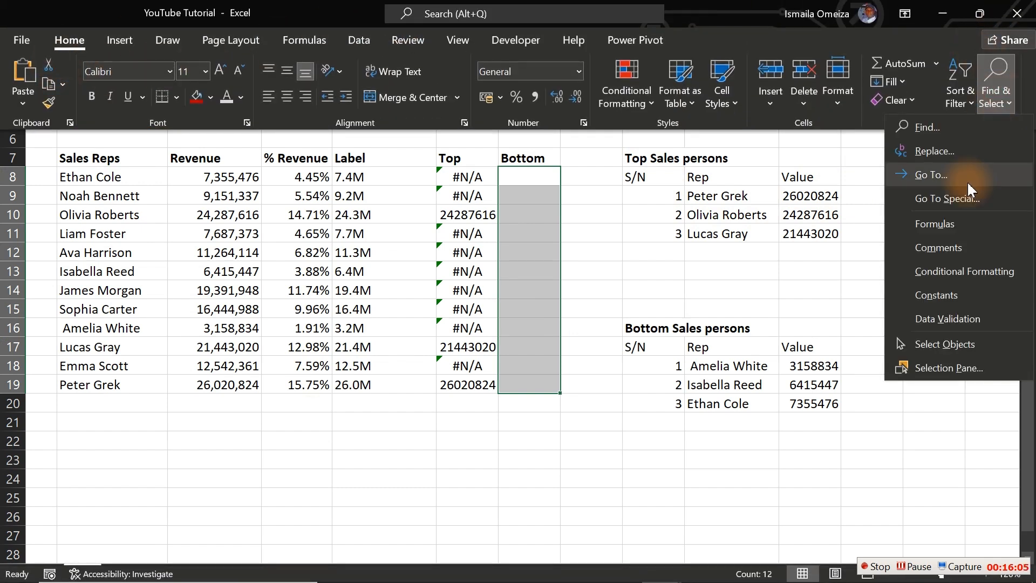
pyautogui.click(930, 345)
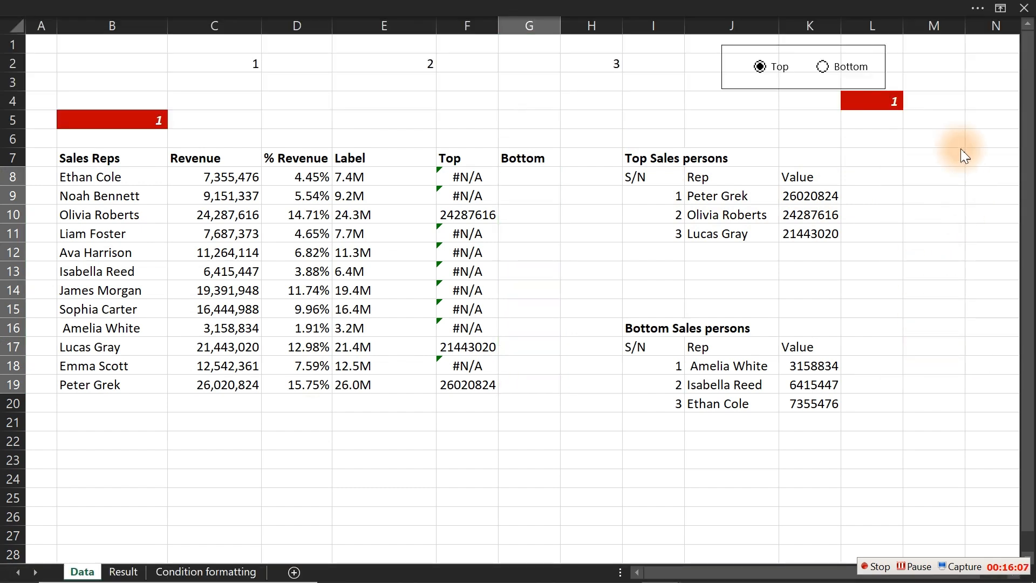
pyautogui.moveTo(961, 132); pyautogui.dragTo(679, 30)
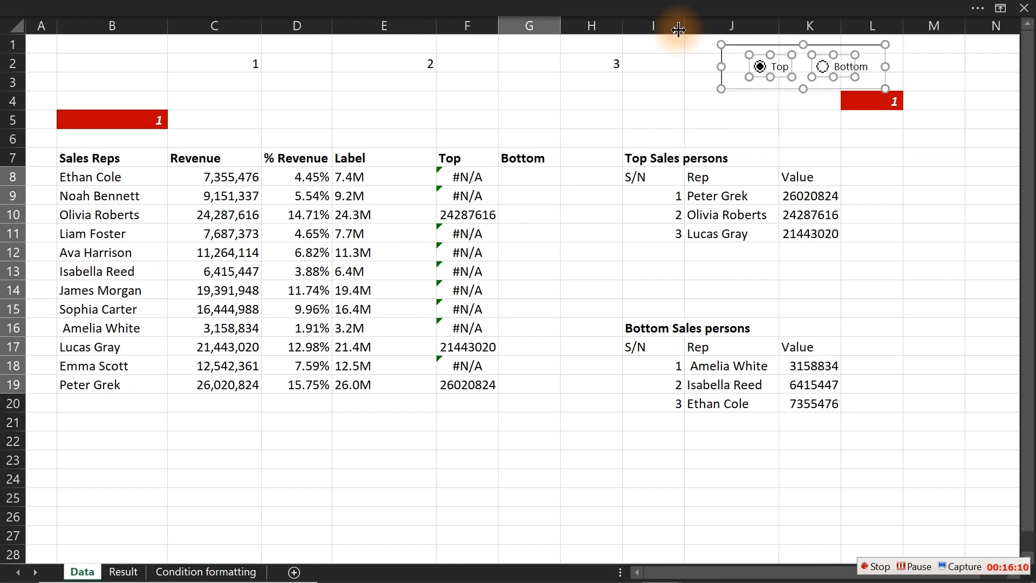
pyautogui.rightClick(773, 77)
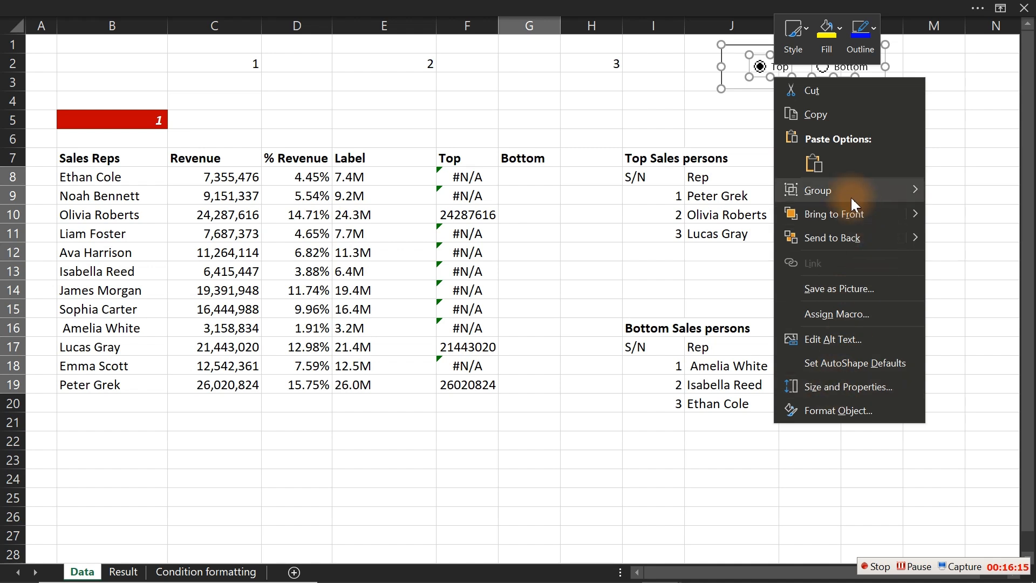
pyautogui.click(733, 77)
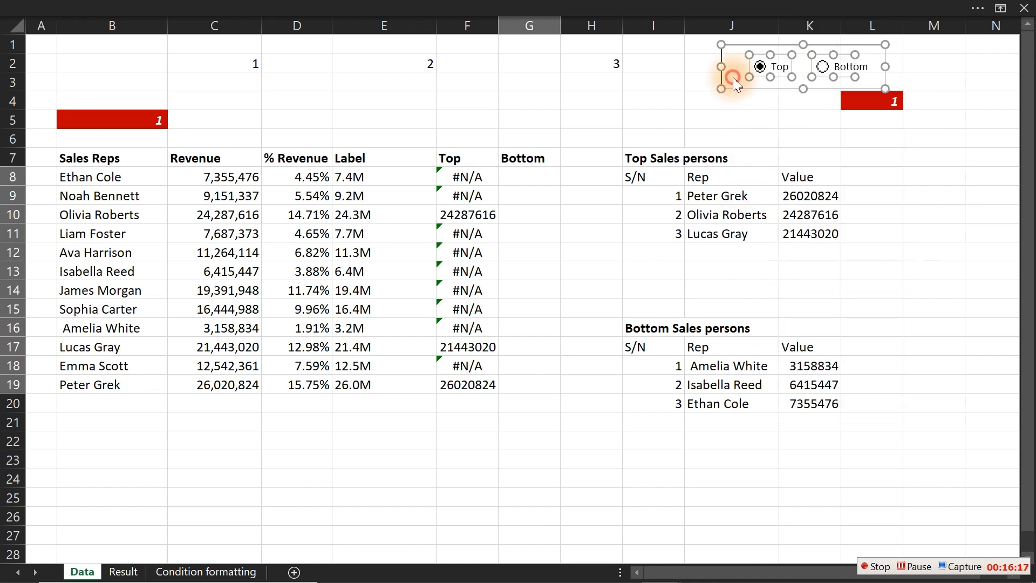
pyautogui.hotkey('ctrl', 'x')
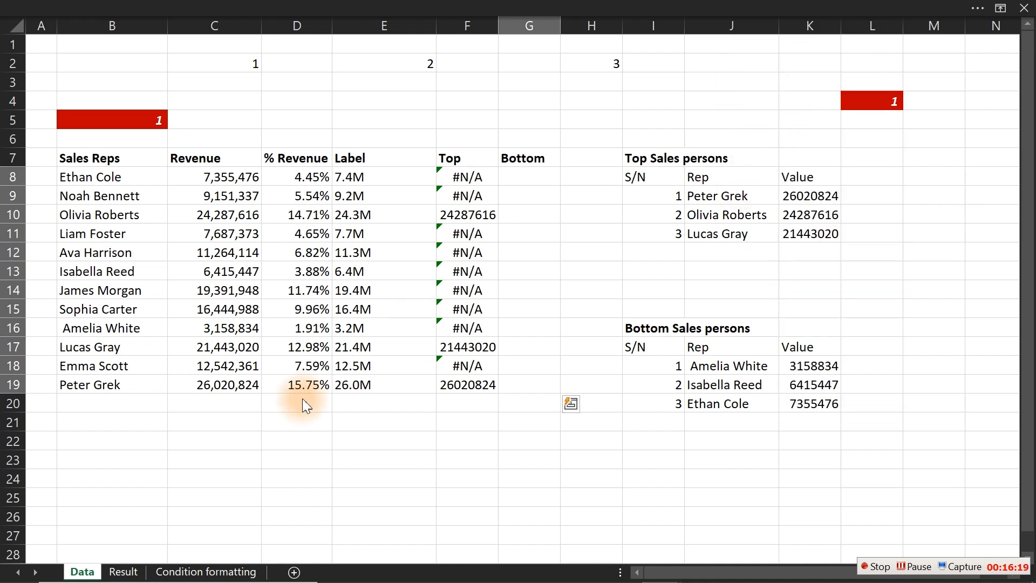
# - Paste the option buttons and group box onto the Result sheet's cells, outside the chart, and place them above the chart's right end
pyautogui.click(123, 571)
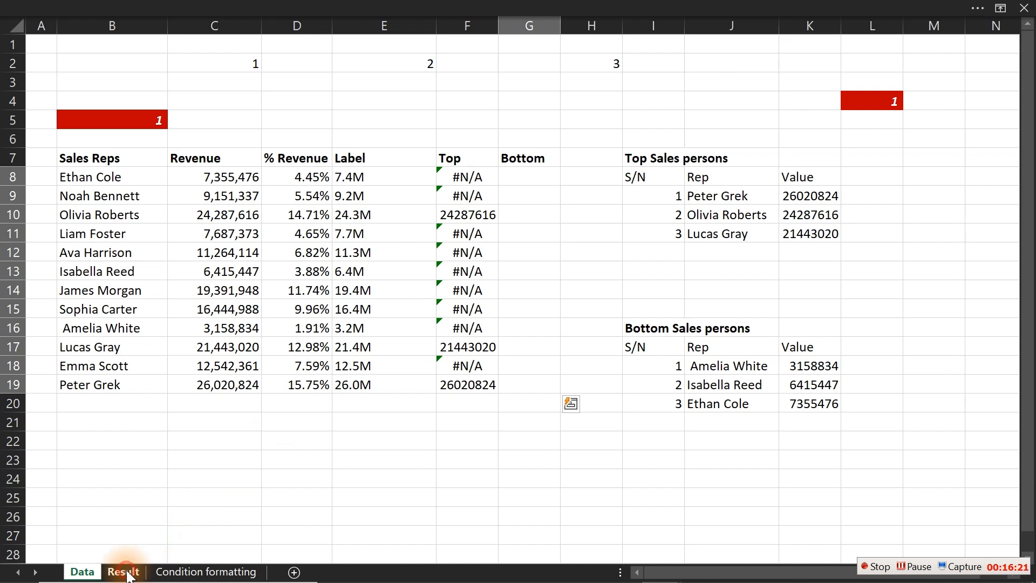
pyautogui.press('Escape')
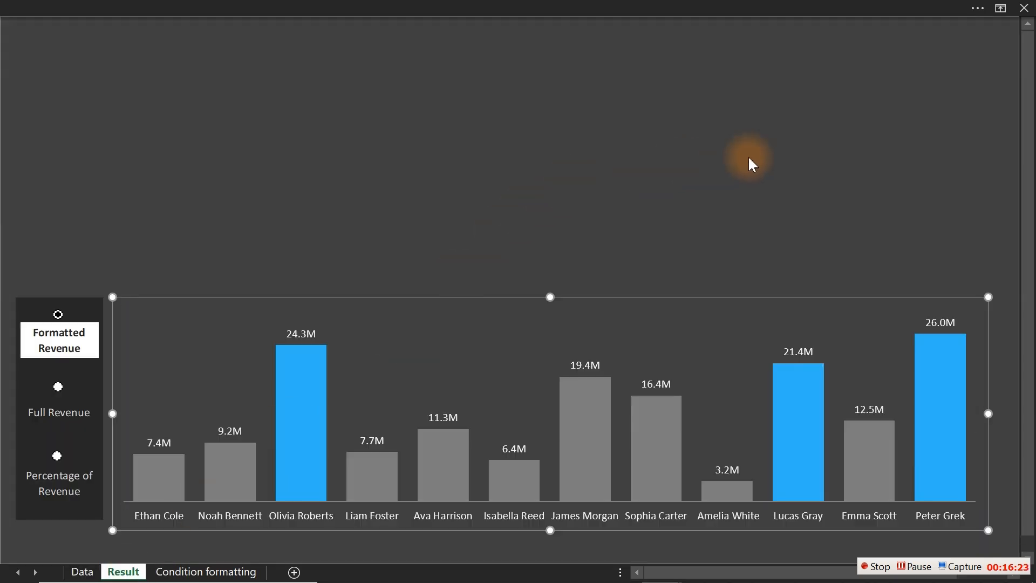
pyautogui.hotkey('ctrl', 'v')
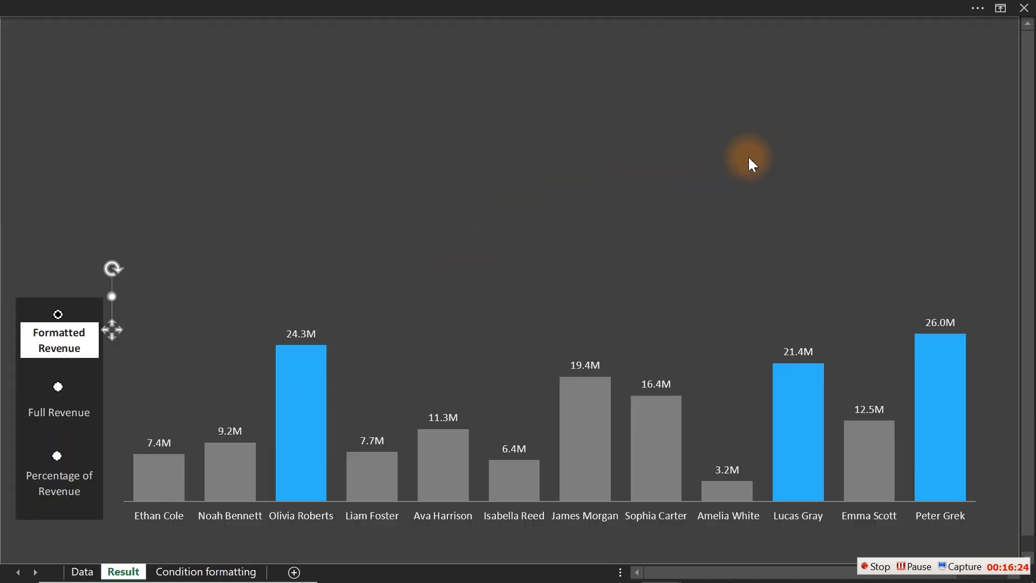
pyautogui.click(253, 265)
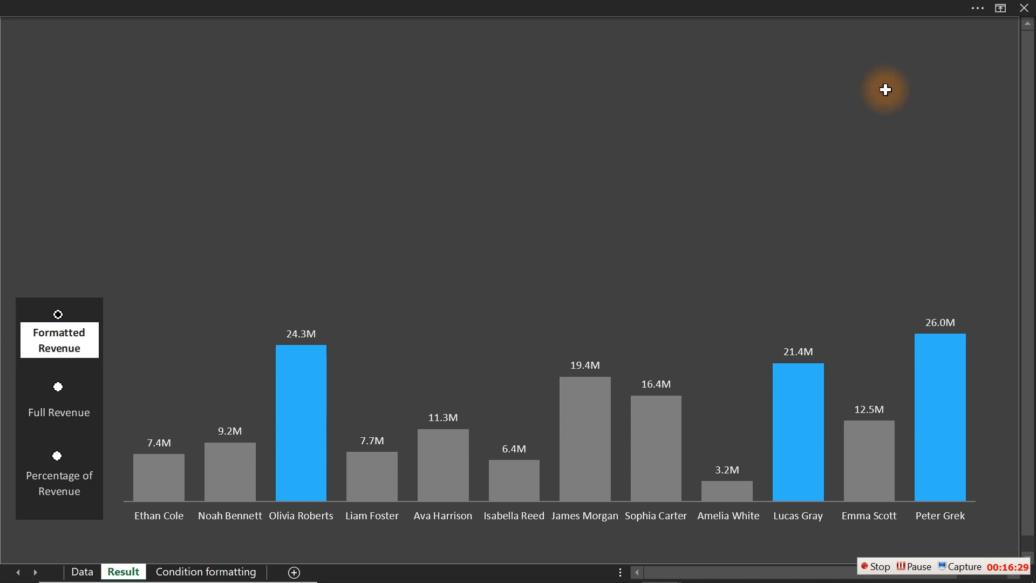
pyautogui.hotkey('ctrl', 'v')
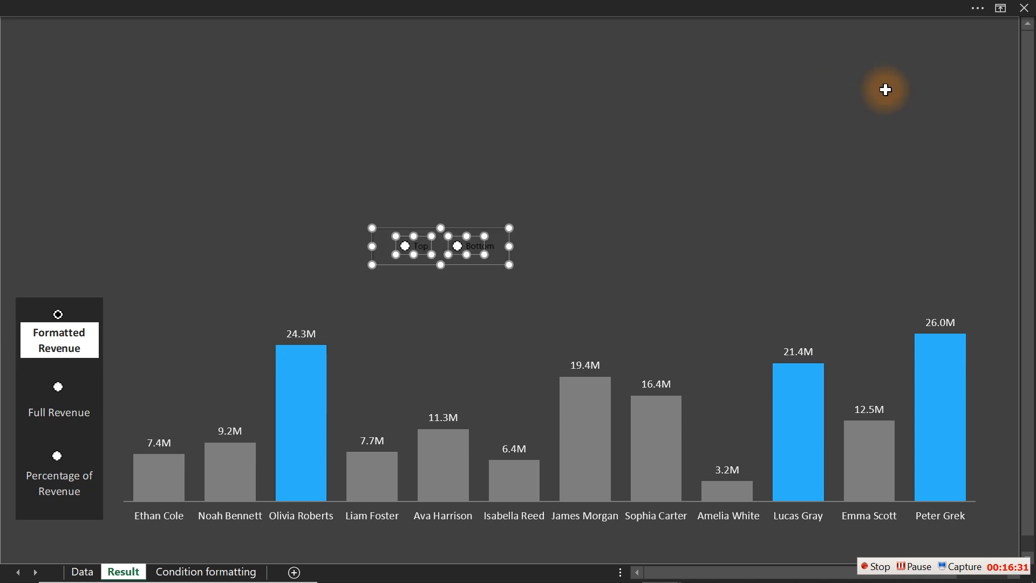
pyautogui.moveTo(475, 270); pyautogui.dragTo(944, 249)
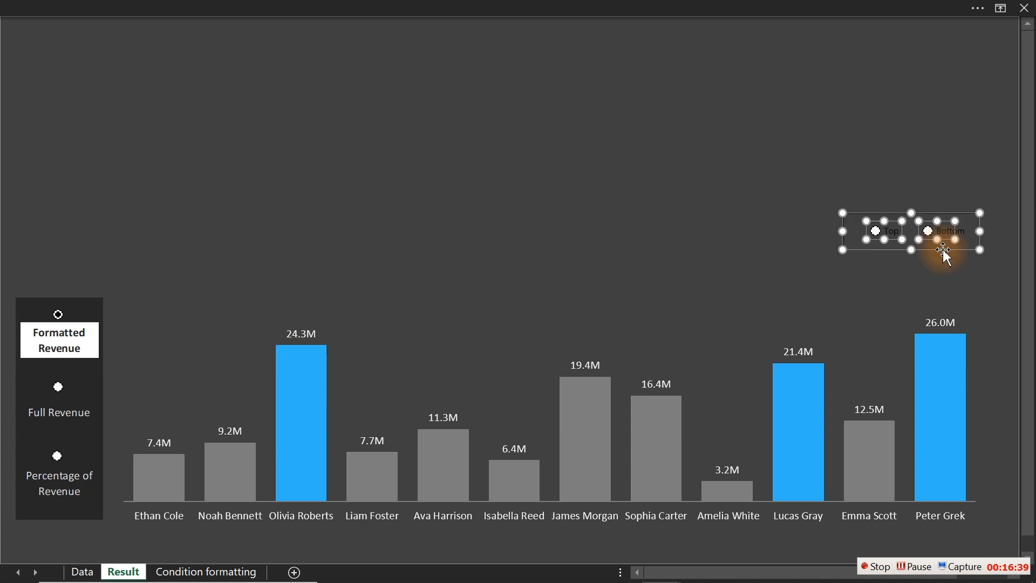
pyautogui.click(694, 243)
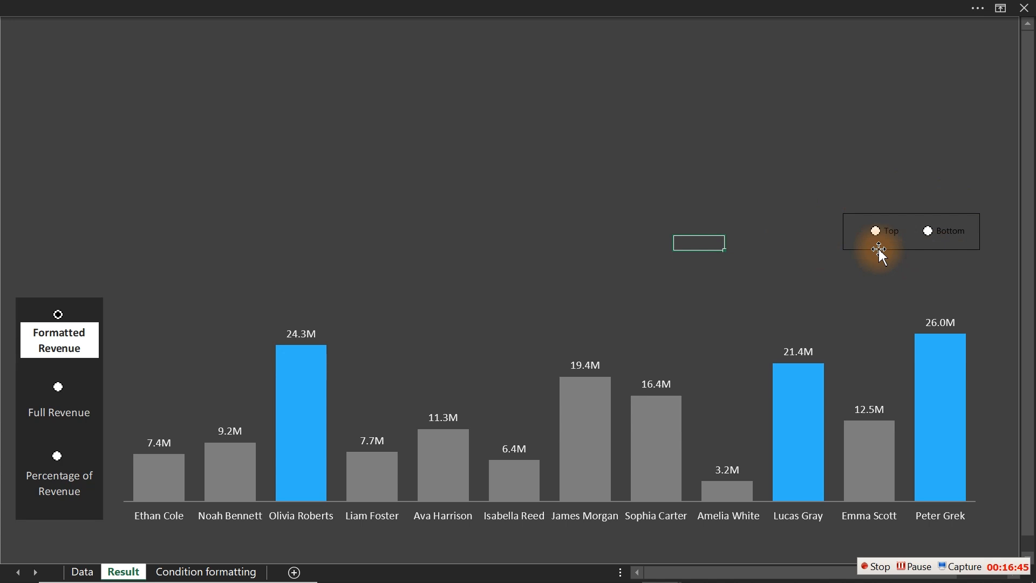
# - Delete the Top and Bottom label texts from the two option buttons on the Result sheet
pyautogui.keyDown('ctrl'); pyautogui.click(893, 237); pyautogui.keyUp('ctrl')
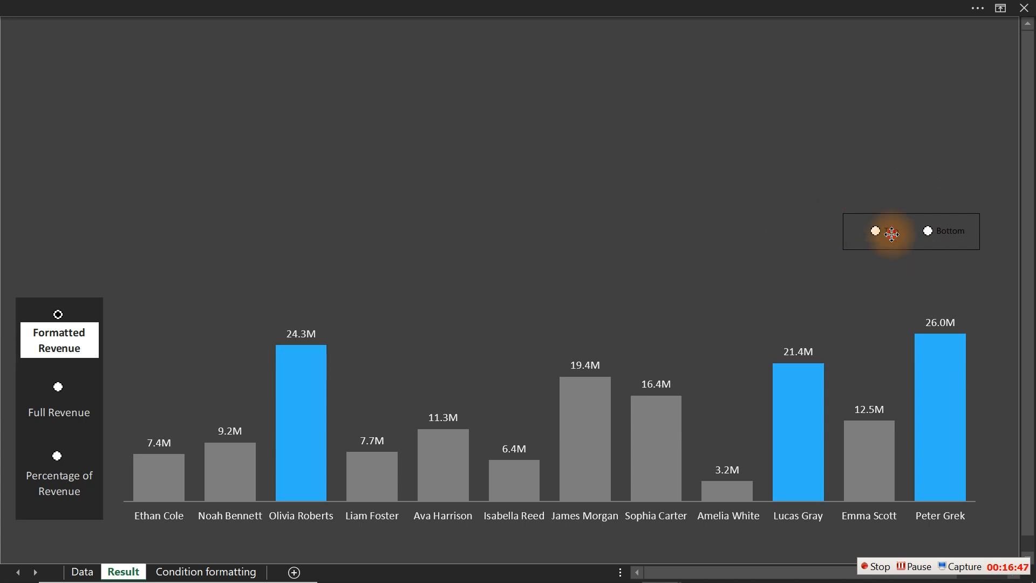
pyautogui.press('Delete')
pyautogui.click(893, 274)
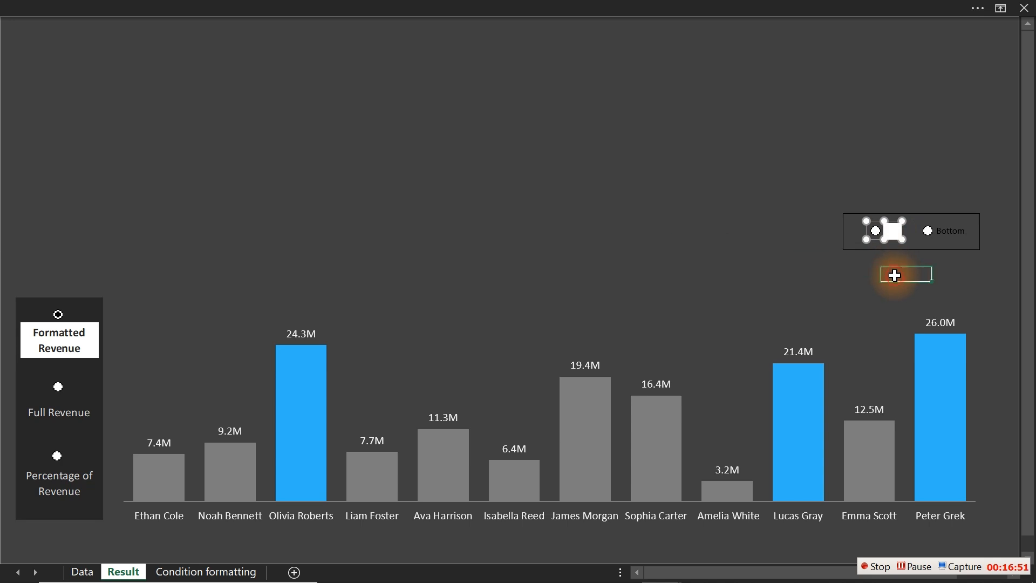
pyautogui.keyDown('ctrl'); pyautogui.click(954, 236); pyautogui.keyUp('ctrl')
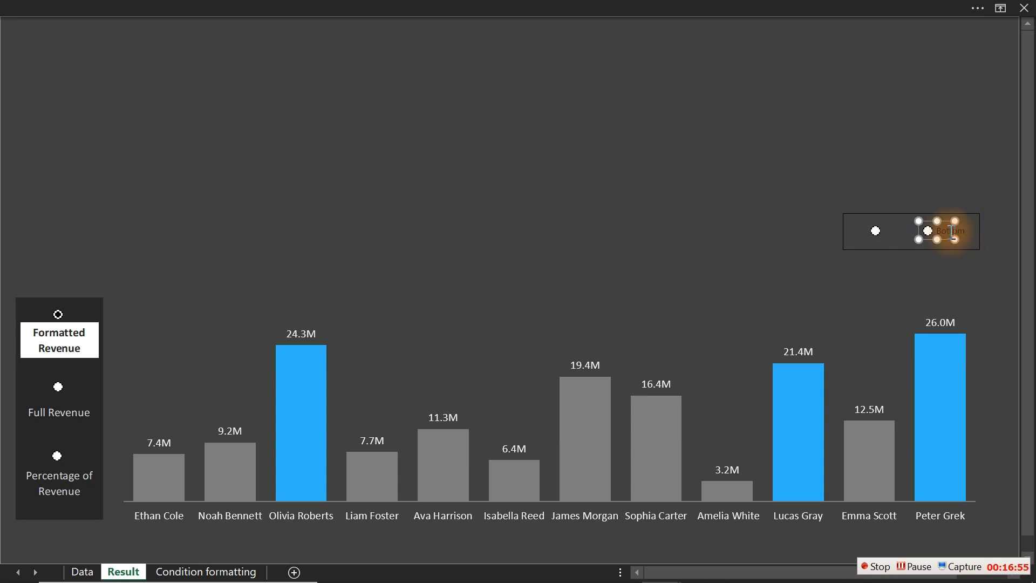
pyautogui.doubleClick(952, 232)
pyautogui.click(860, 167)
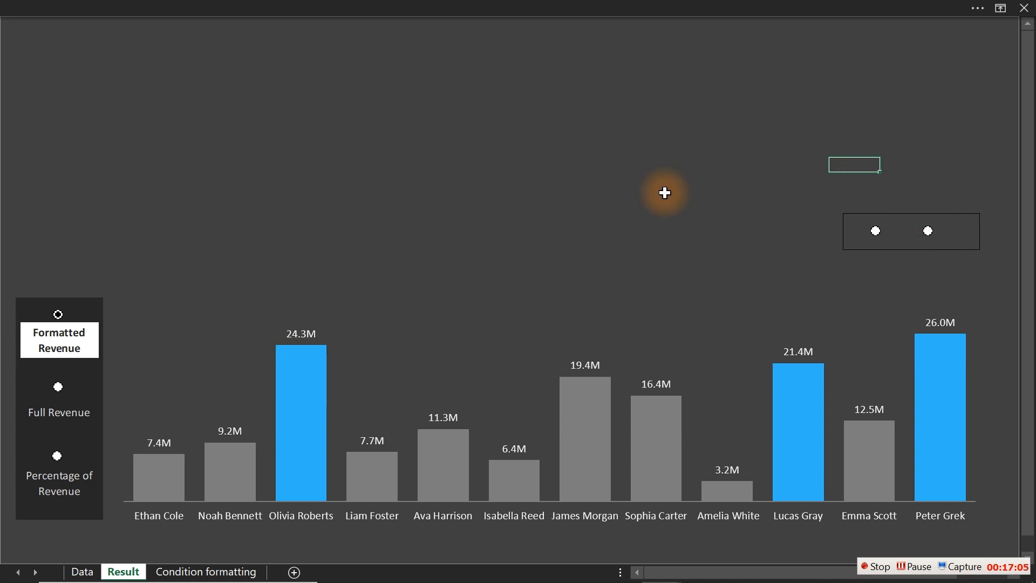
# - Draw a rectangle covering the option buttons' group box on the Result sheet and set it to no fill
pyautogui.click(365, 5)
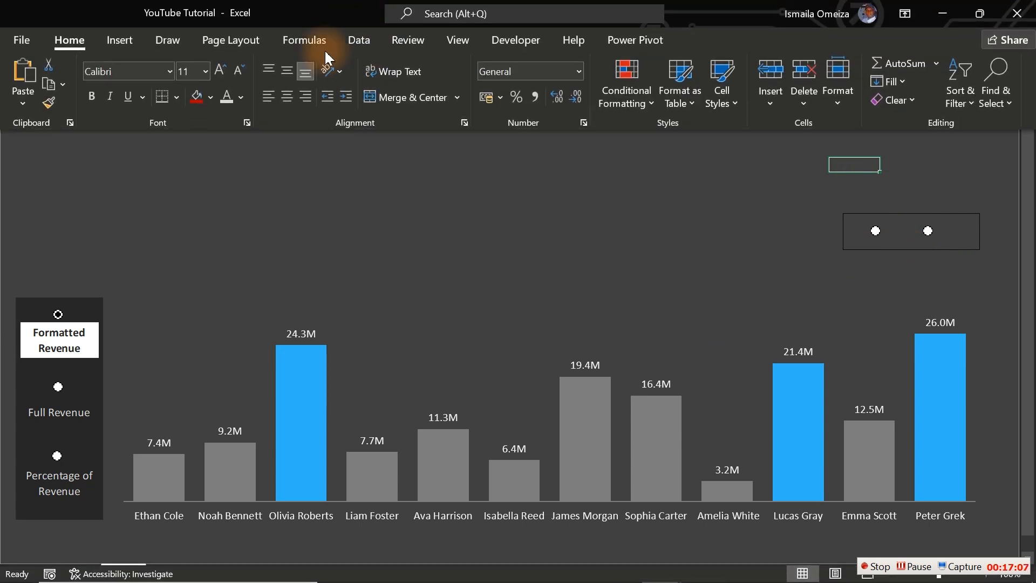
pyautogui.click(117, 41)
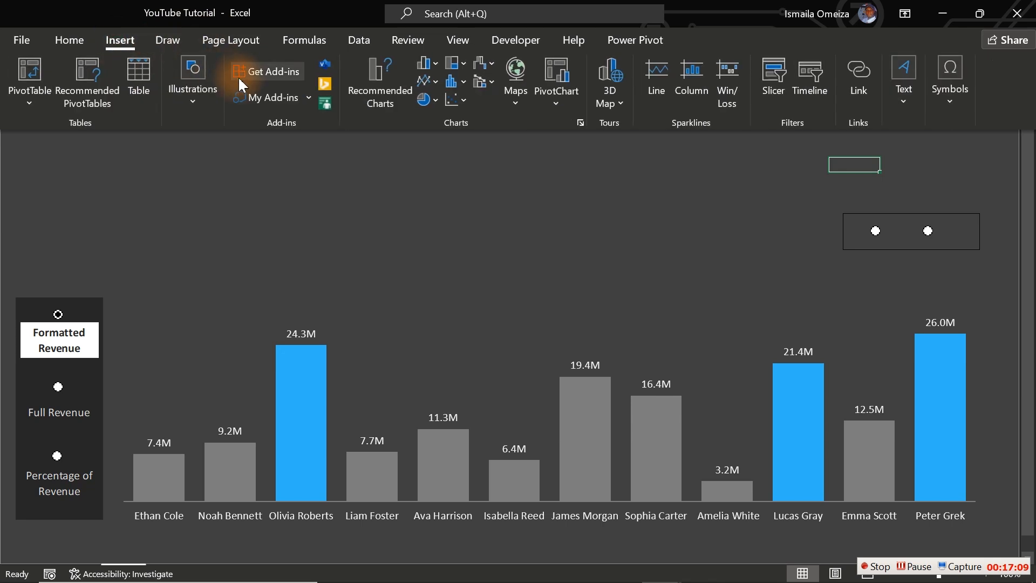
pyautogui.click(196, 92)
pyautogui.click(224, 182)
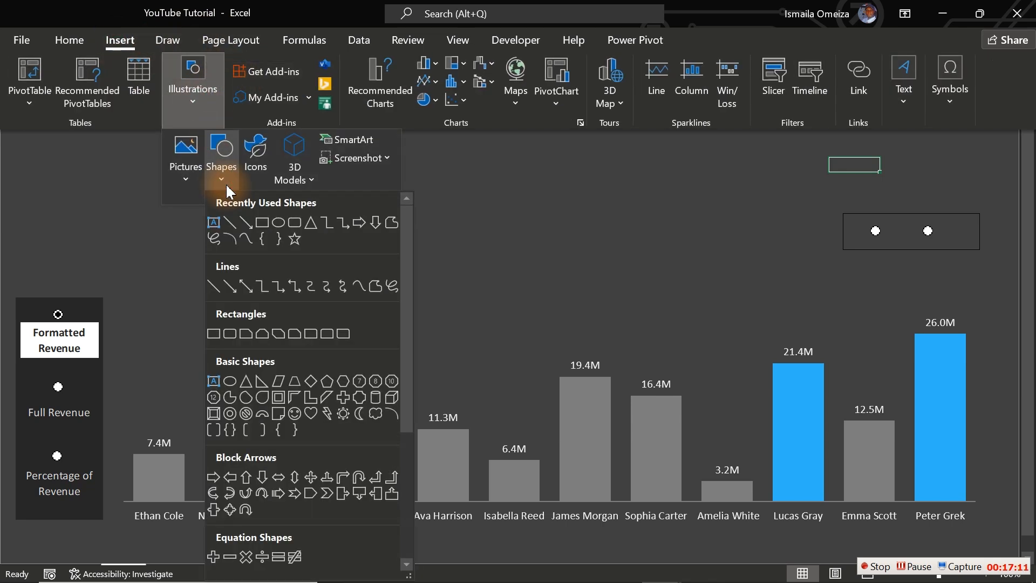
pyautogui.click(276, 224)
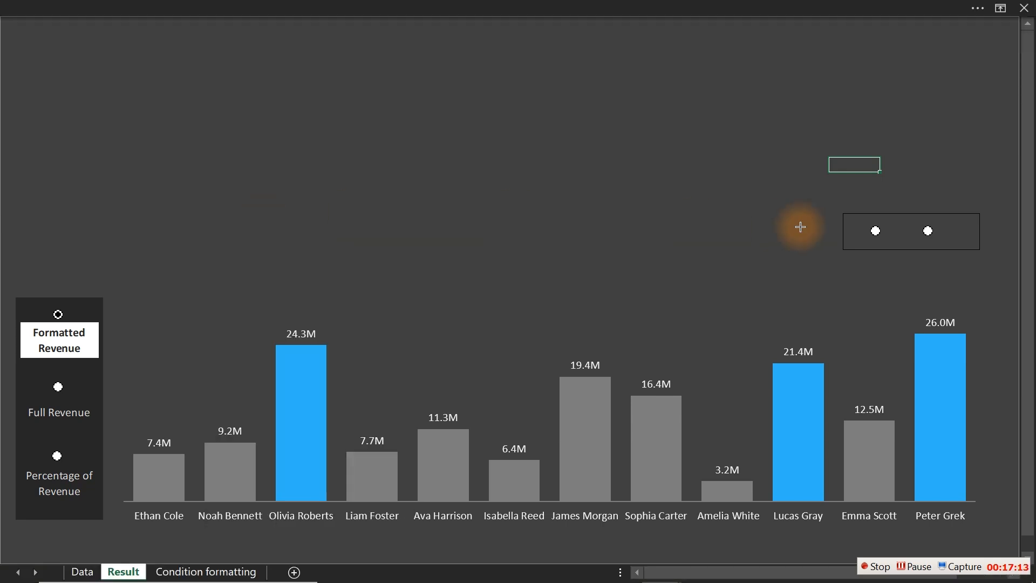
pyautogui.moveTo(766, 204); pyautogui.dragTo(926, 265)
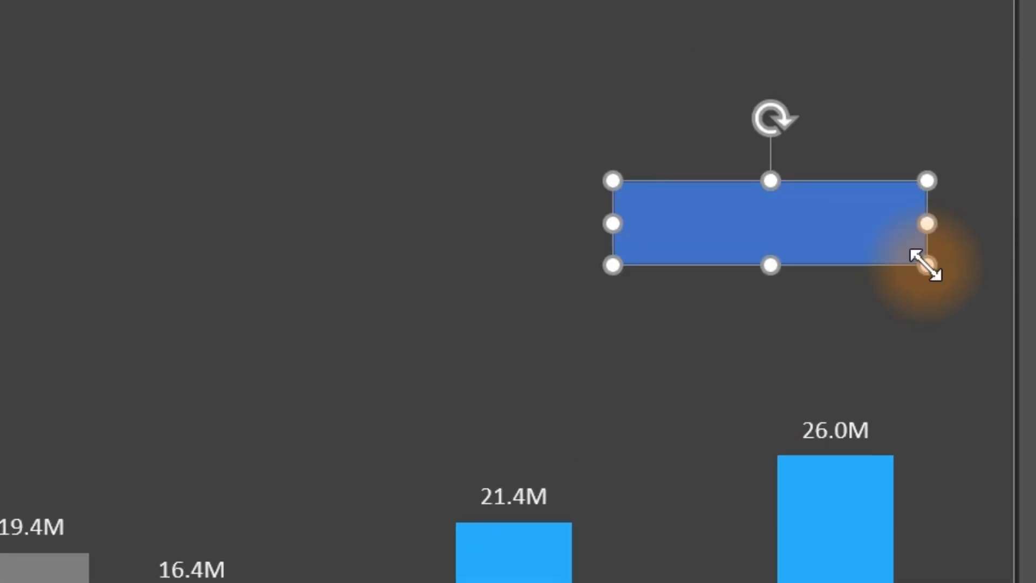
pyautogui.hotkey('ctrl', '1')
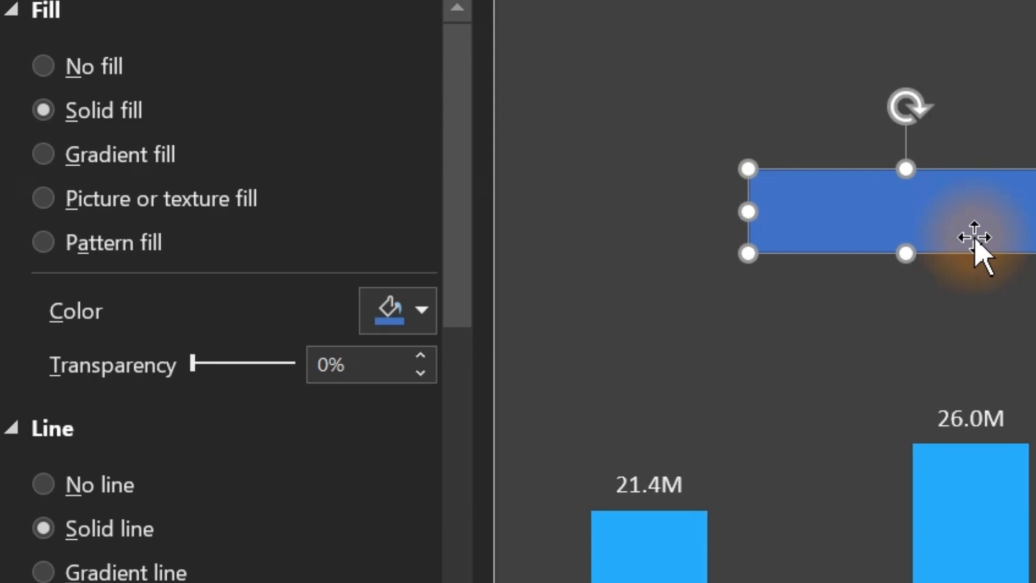
pyautogui.click(57, 77)
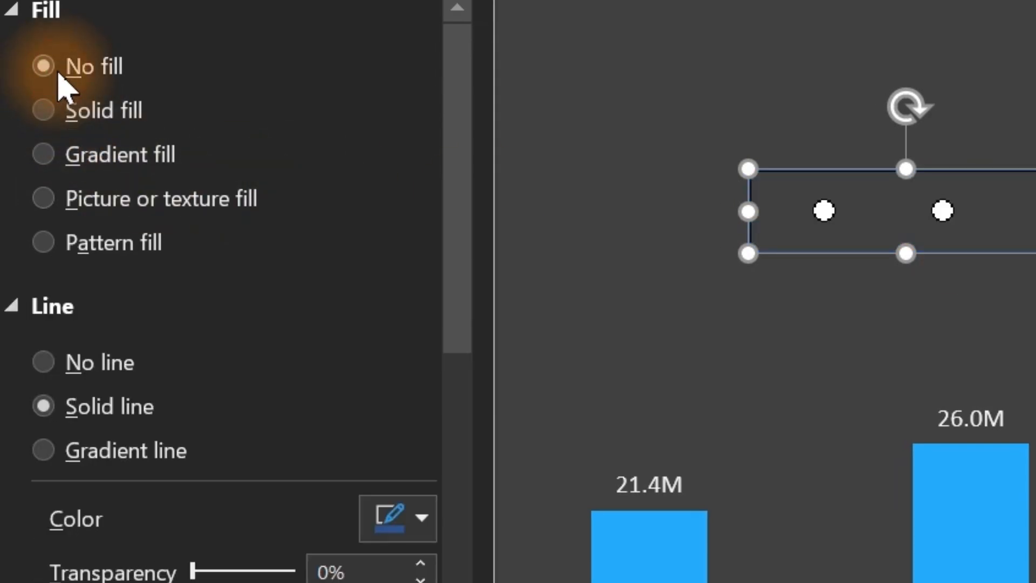
# - Set the rectangle's outline width to 8 pt
pyautogui.click(24, 11)
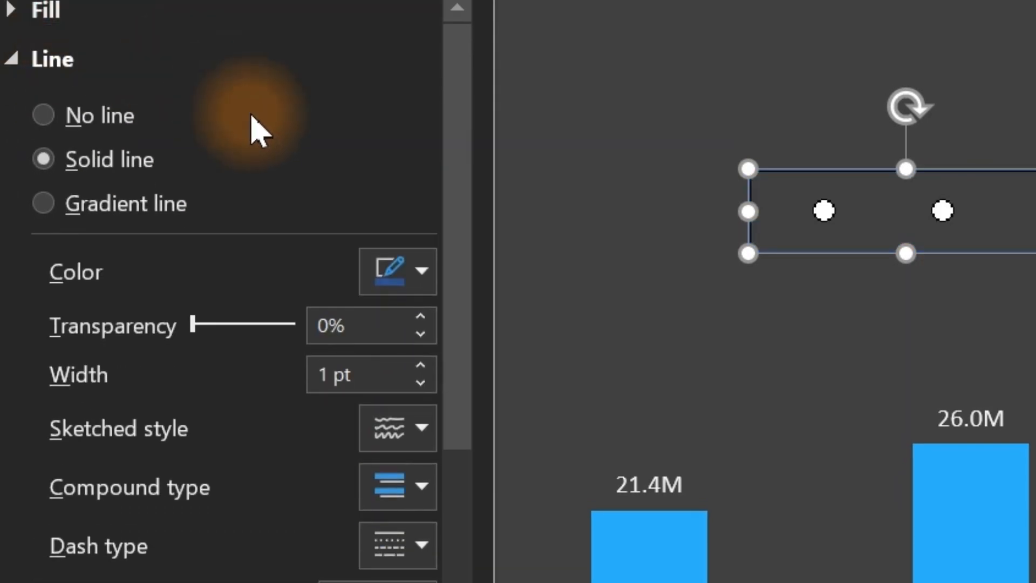
pyautogui.click(421, 365)
pyautogui.click(420, 365)
pyautogui.click(420, 364)
pyautogui.click(420, 365)
pyautogui.click(421, 365)
pyautogui.click(421, 364)
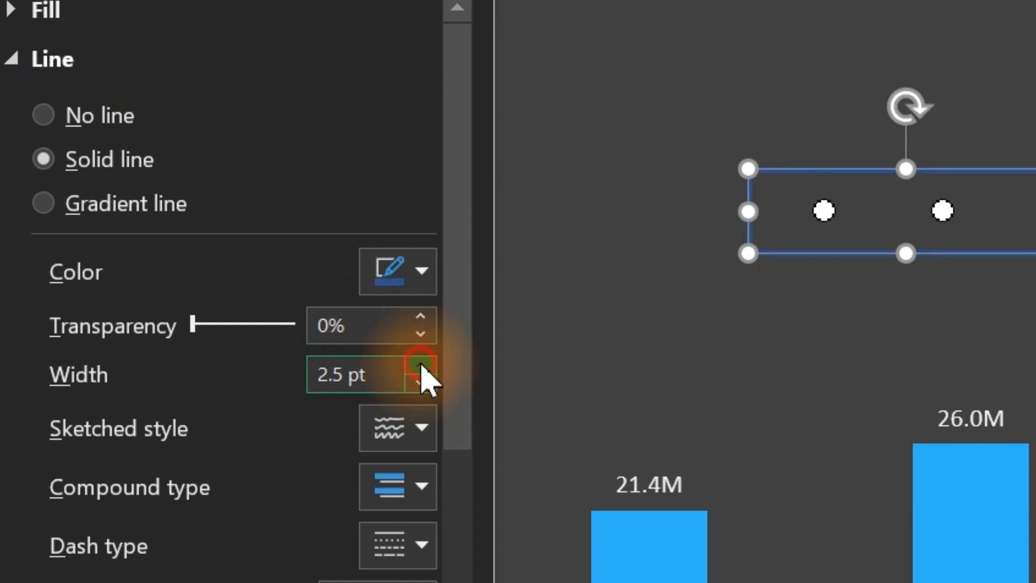
pyautogui.click(421, 364)
pyautogui.click(421, 365)
pyautogui.click(420, 365)
pyautogui.click(420, 365)
pyautogui.click(421, 365)
pyautogui.click(420, 365)
pyautogui.click(420, 365)
pyautogui.click(420, 365)
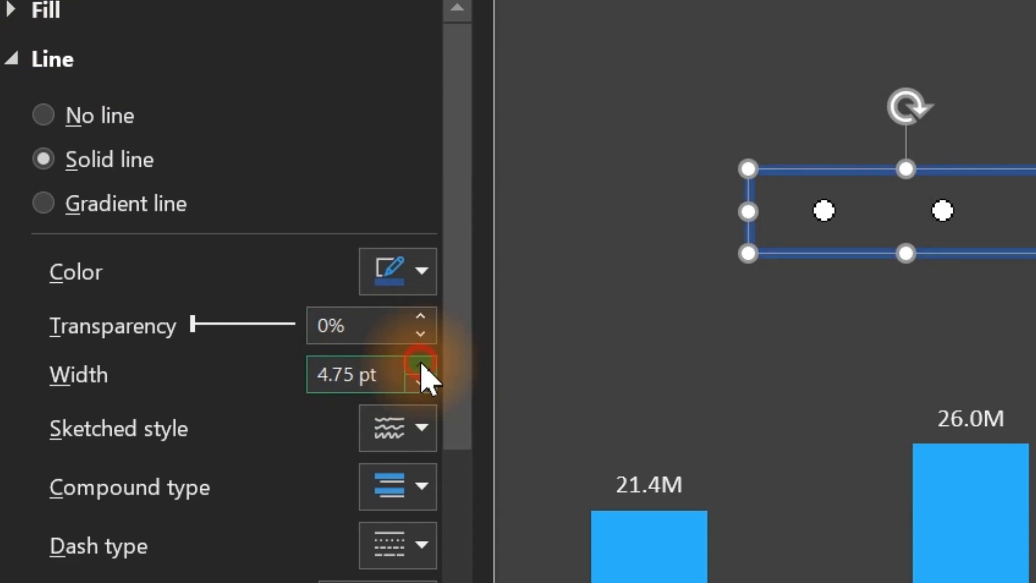
pyautogui.doubleClick(420, 365)
pyautogui.doubleClick(421, 365)
pyautogui.click(420, 364)
pyautogui.doubleClick(420, 365)
pyautogui.doubleClick(421, 365)
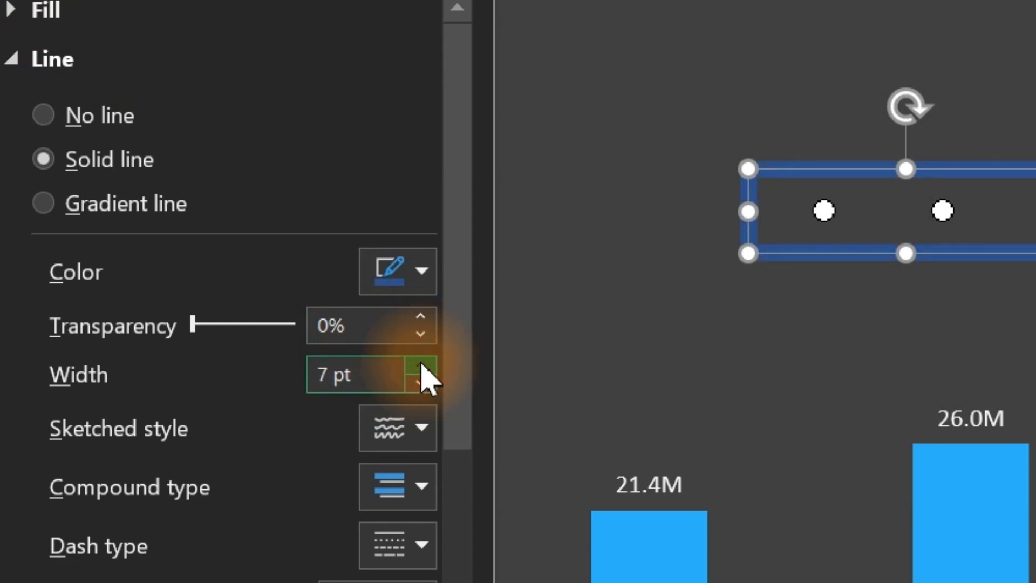
pyautogui.click(421, 365)
pyautogui.click(421, 364)
pyautogui.click(420, 365)
pyautogui.click(421, 365)
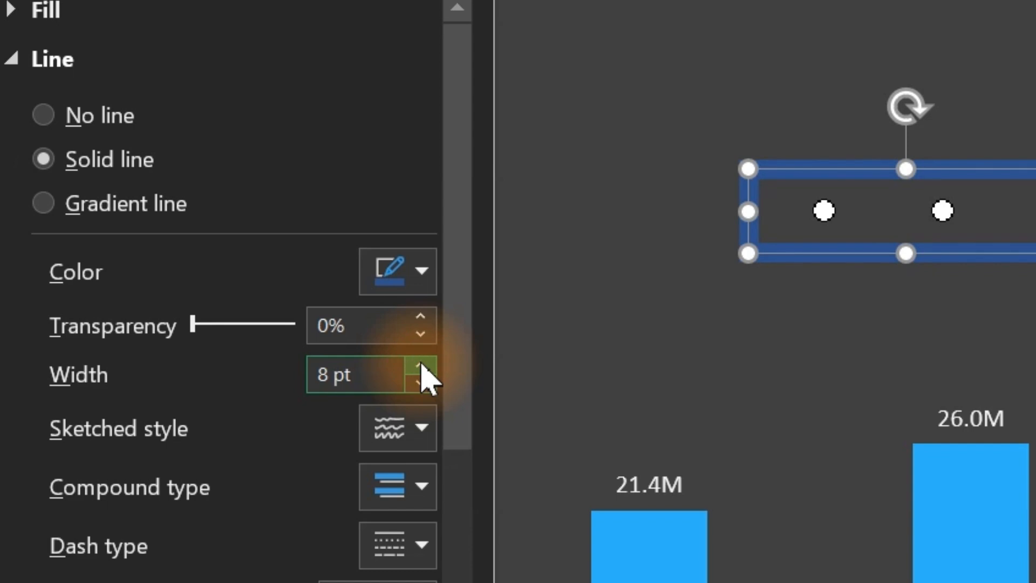
# - Color the rectangle's outline the dark grey of the sheet background to mask the group box border, and close the formatting pane
pyautogui.click(419, 271)
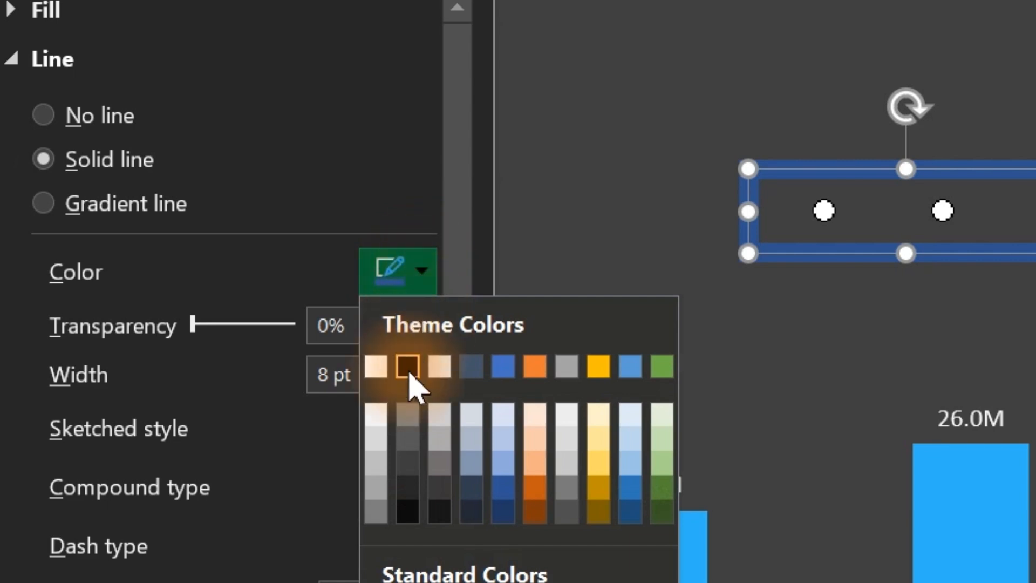
pyautogui.click(407, 461)
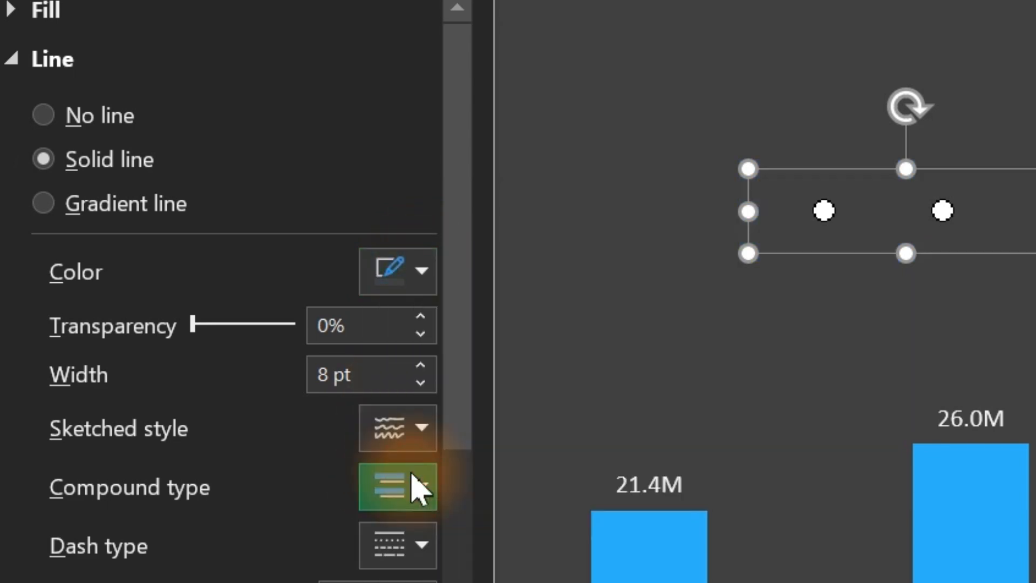
pyautogui.click(597, 408)
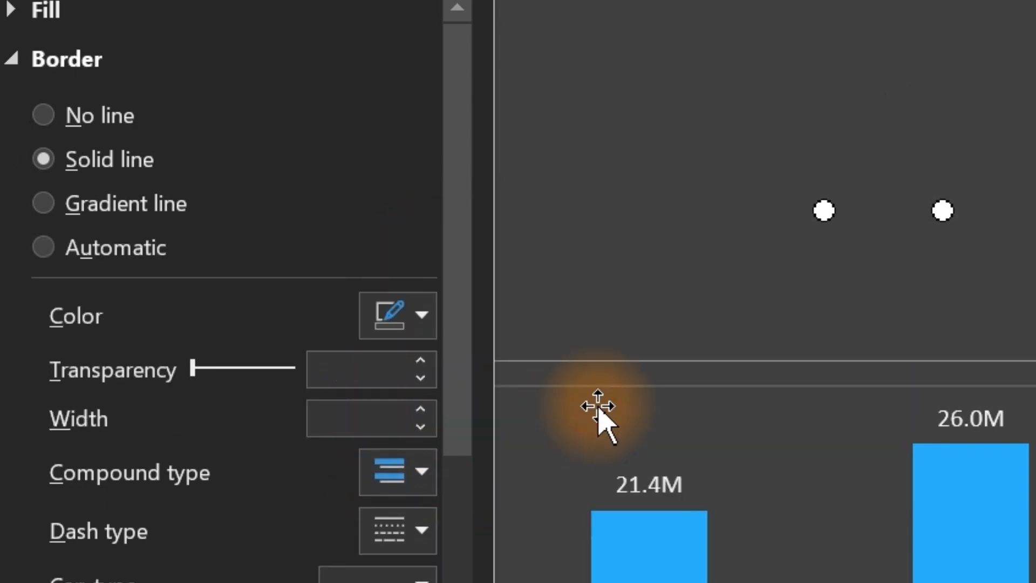
pyautogui.click(604, 316)
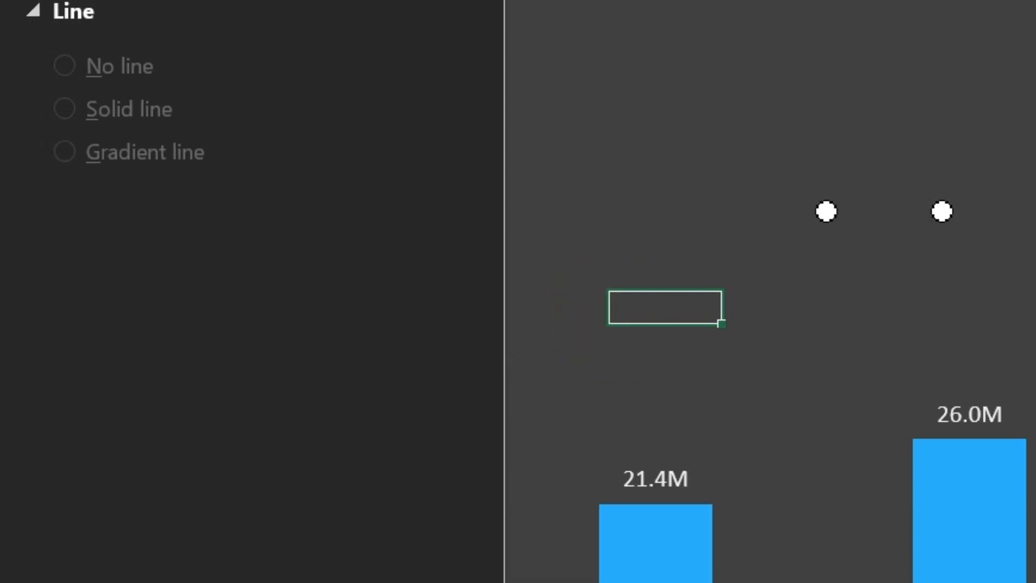
pyautogui.click(467, 1)
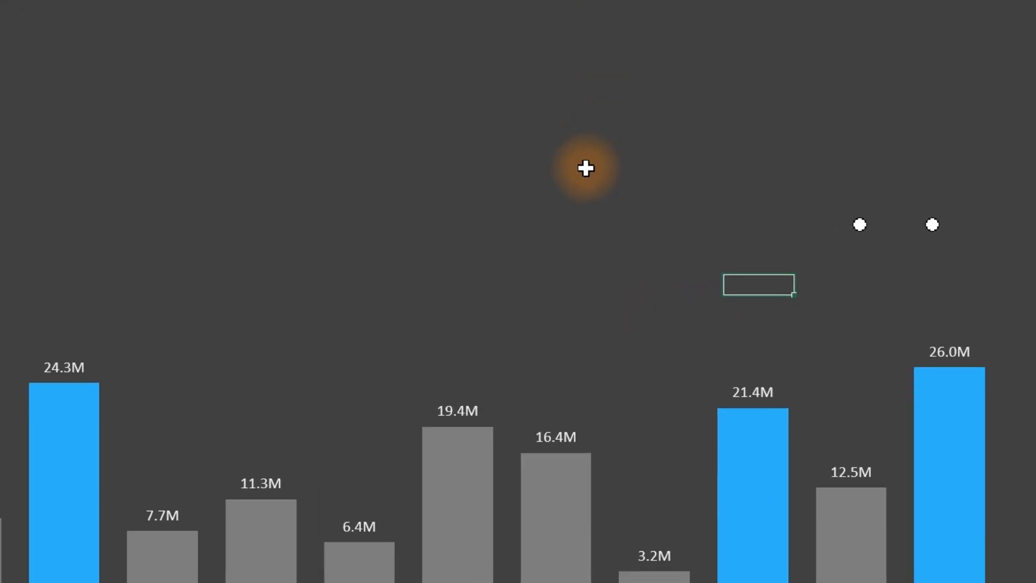
pyautogui.click(586, 168)
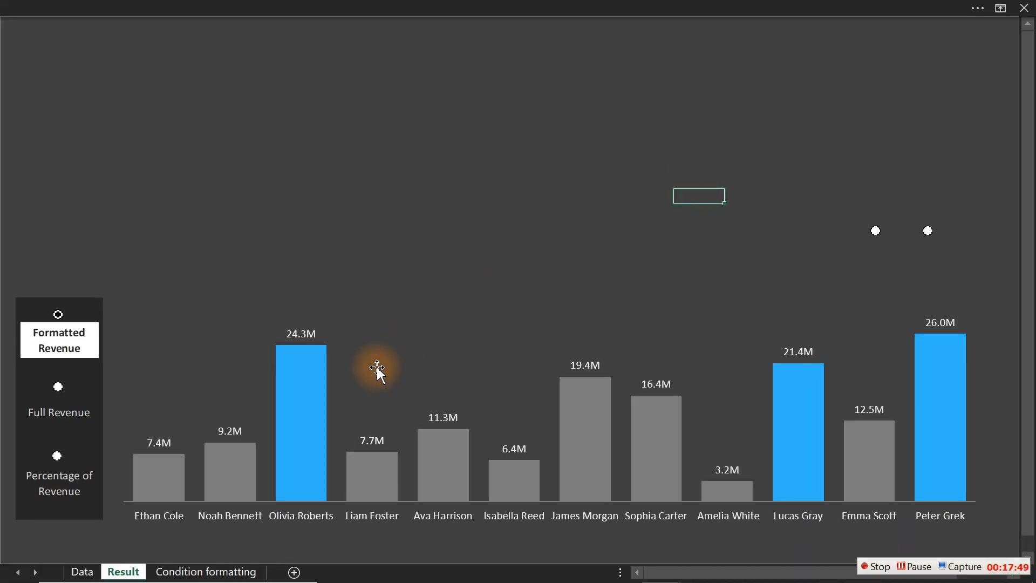
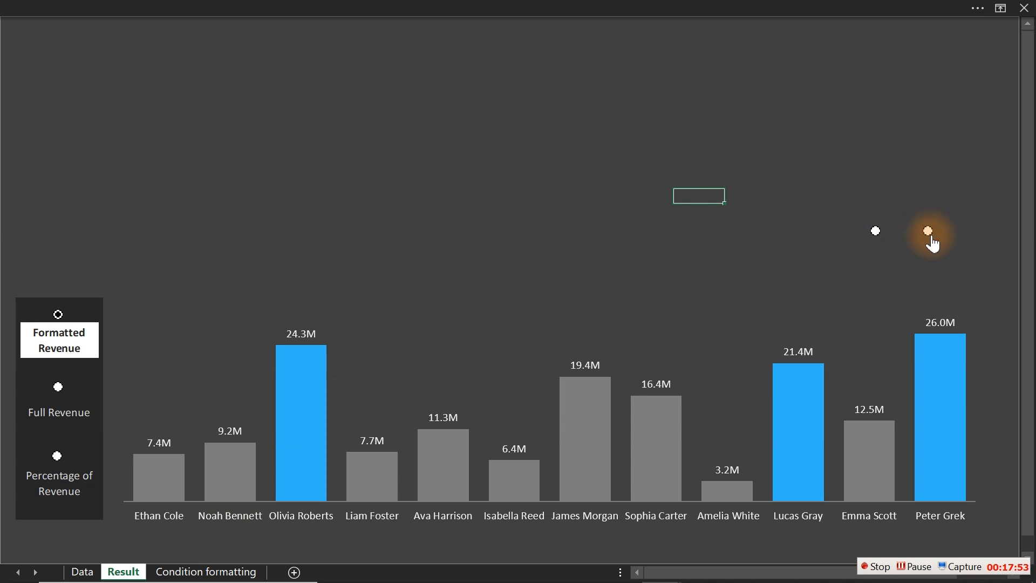
# - Copy the blue indicator bar cell K24 on the Condition formatting sheet
pyautogui.click(201, 572)
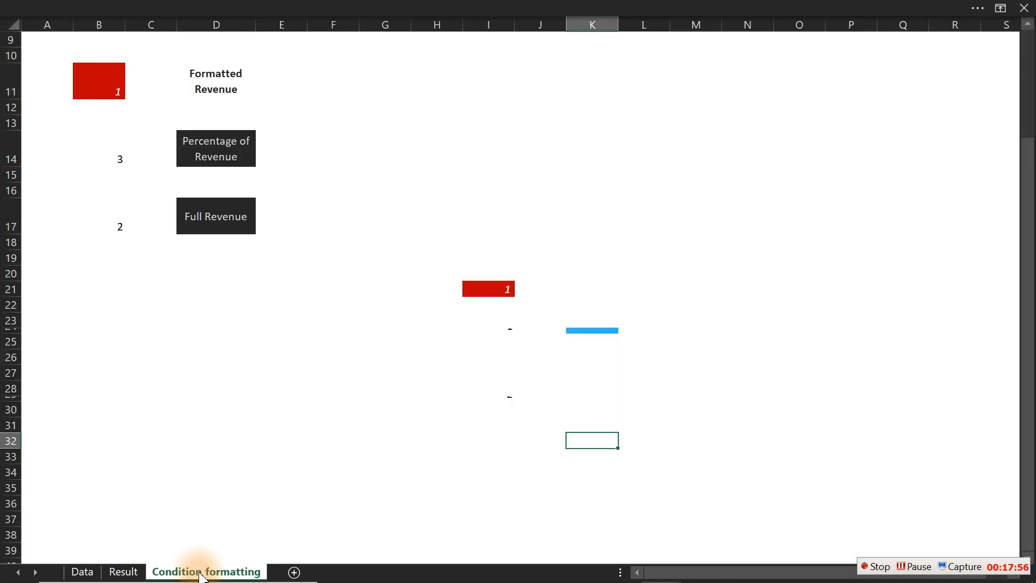
pyautogui.click(583, 331)
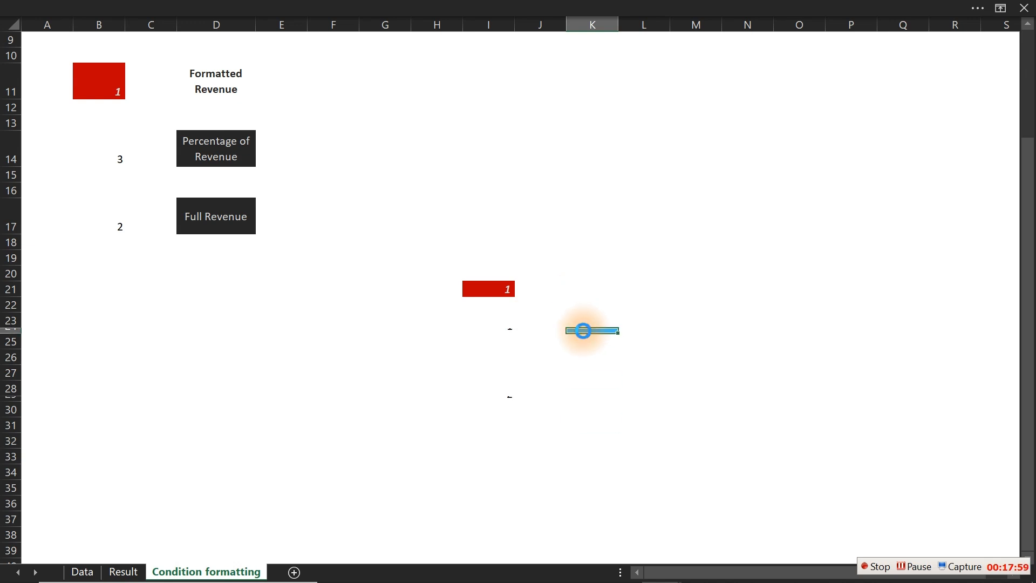
pyautogui.hotkey('ctrl', 'c')
# - Try a linked picture of the indicator bar beneath the first option button on the Result sheet, and delete it
pyautogui.click(121, 572)
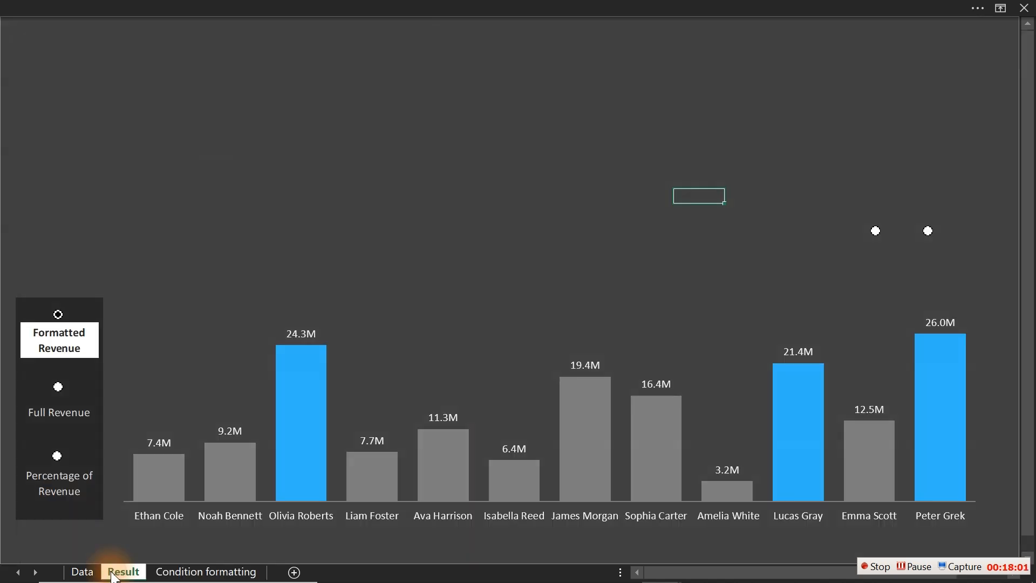
pyautogui.click(606, 229)
pyautogui.rightClick(607, 230)
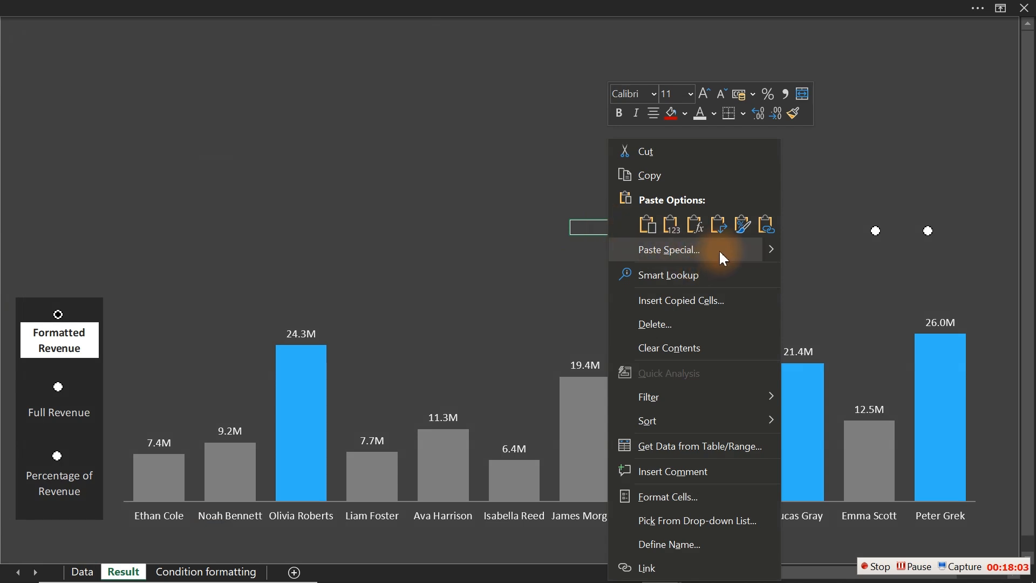
pyautogui.moveTo(770, 251)
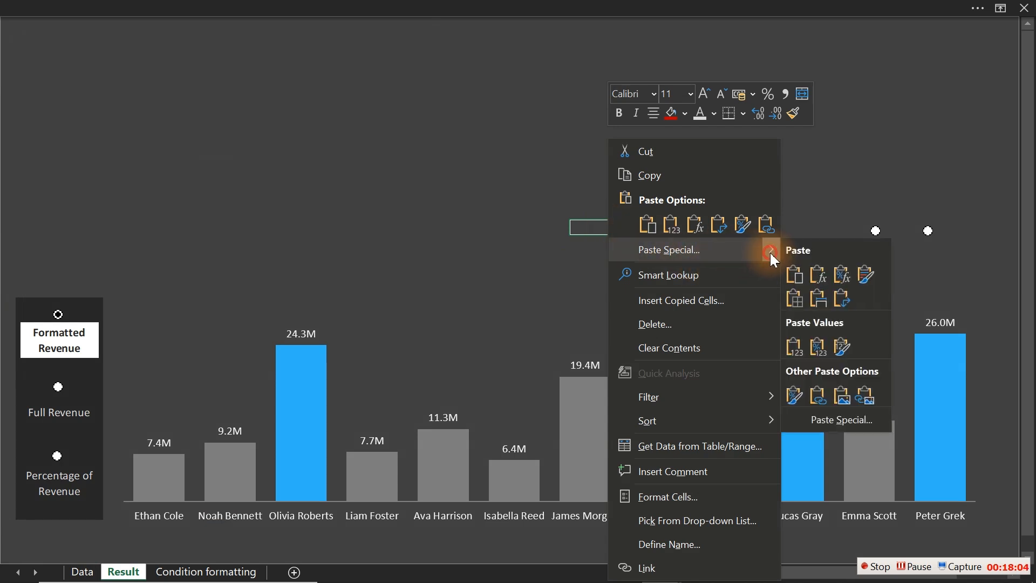
pyautogui.click(866, 392)
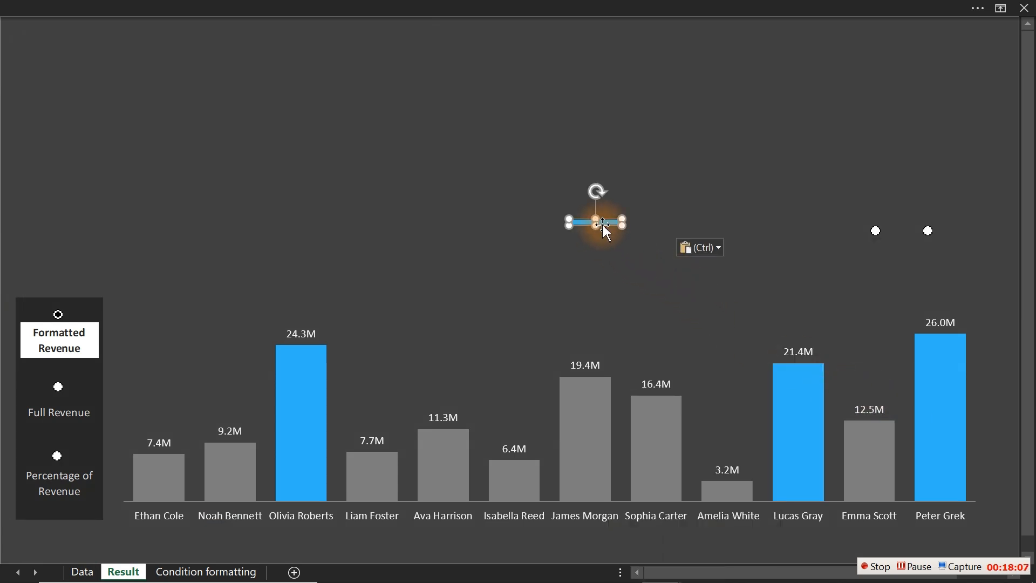
pyautogui.moveTo(607, 221); pyautogui.dragTo(887, 242)
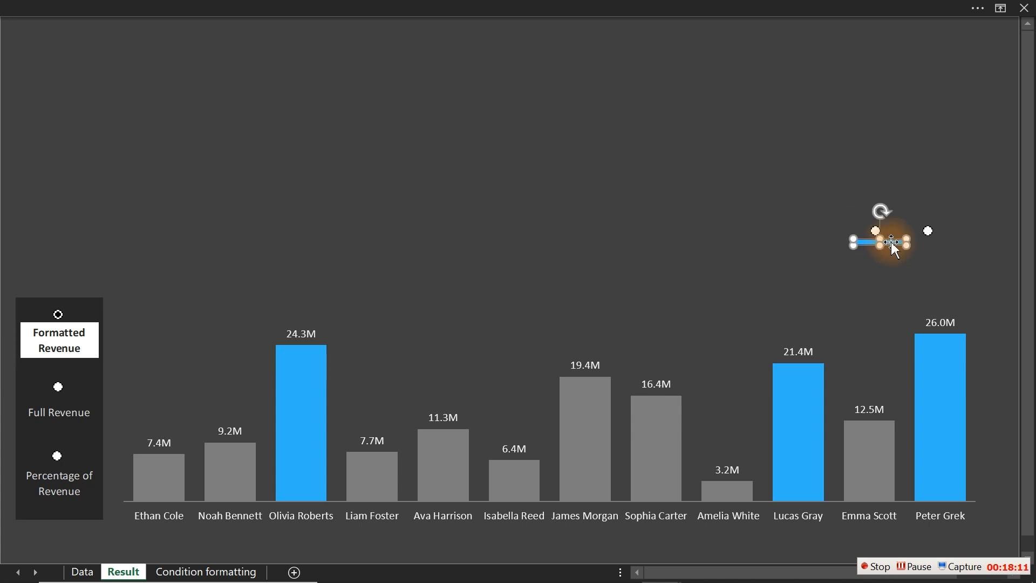
pyautogui.press('Delete')
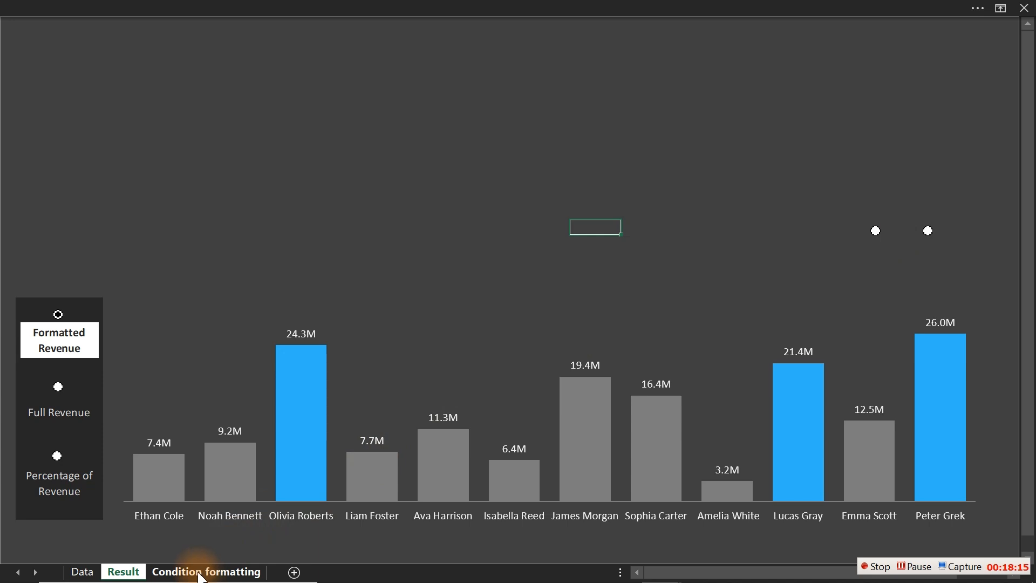
# - Narrow column K on the Condition formatting sheet to shorten the indicator bars
pyautogui.click(178, 572)
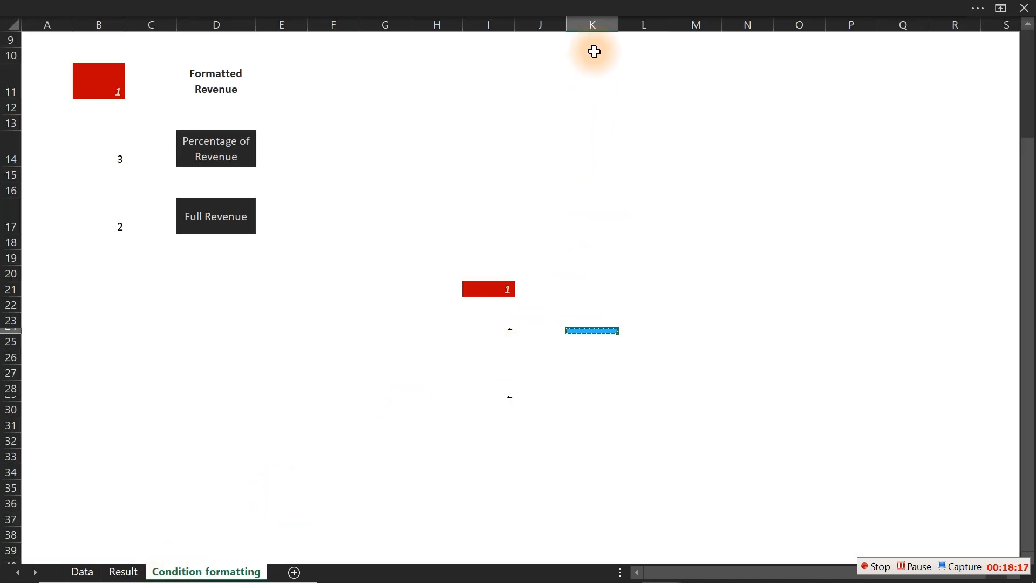
pyautogui.click(594, 25)
pyautogui.moveTo(618, 25); pyautogui.dragTo(601, 25)
# - Paste the shortened blue bar from K24 as a linked picture on the Result sheet and place it centered beneath the first option button
pyautogui.click(588, 332)
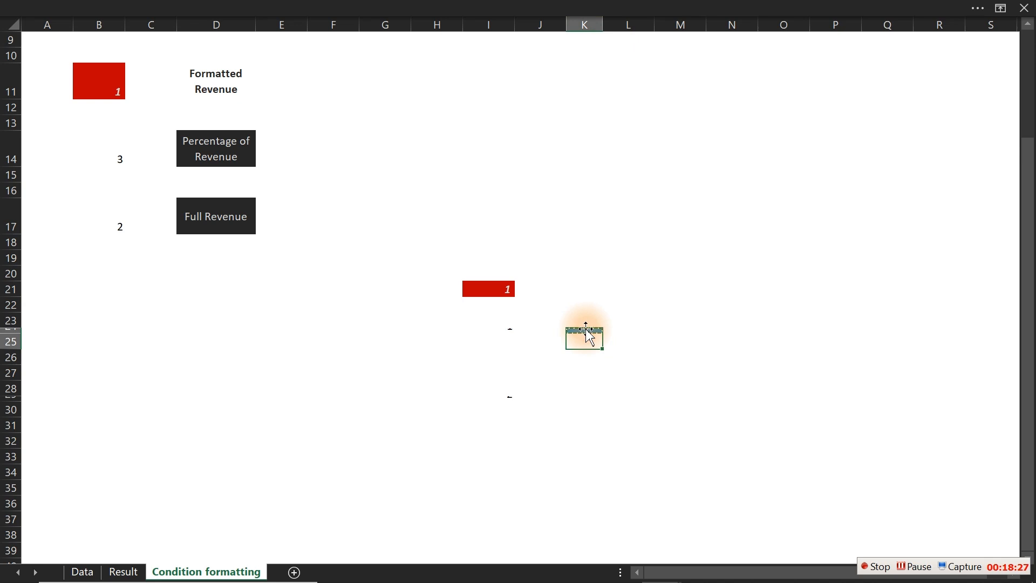
pyautogui.press('Up')
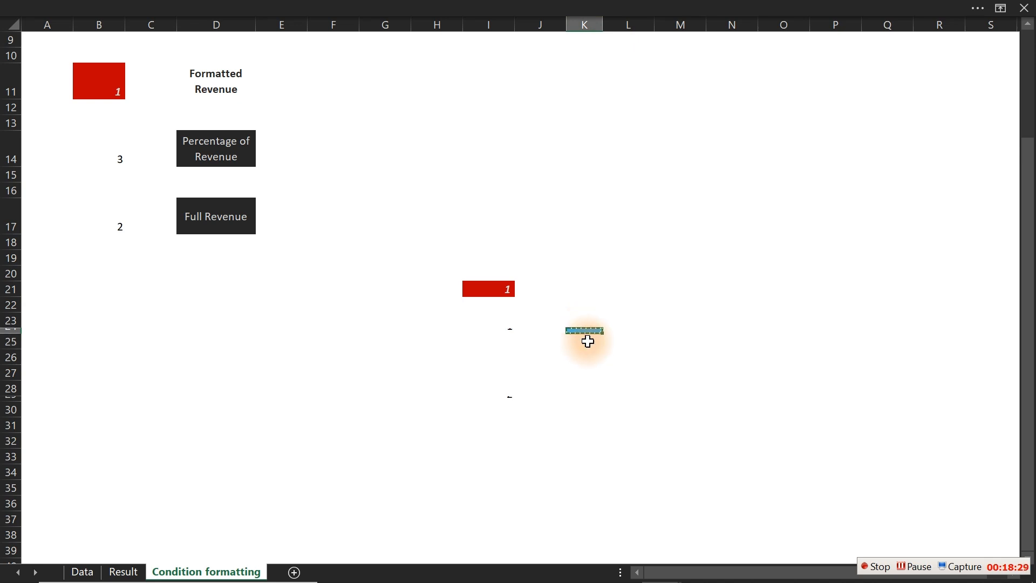
pyautogui.click(123, 573)
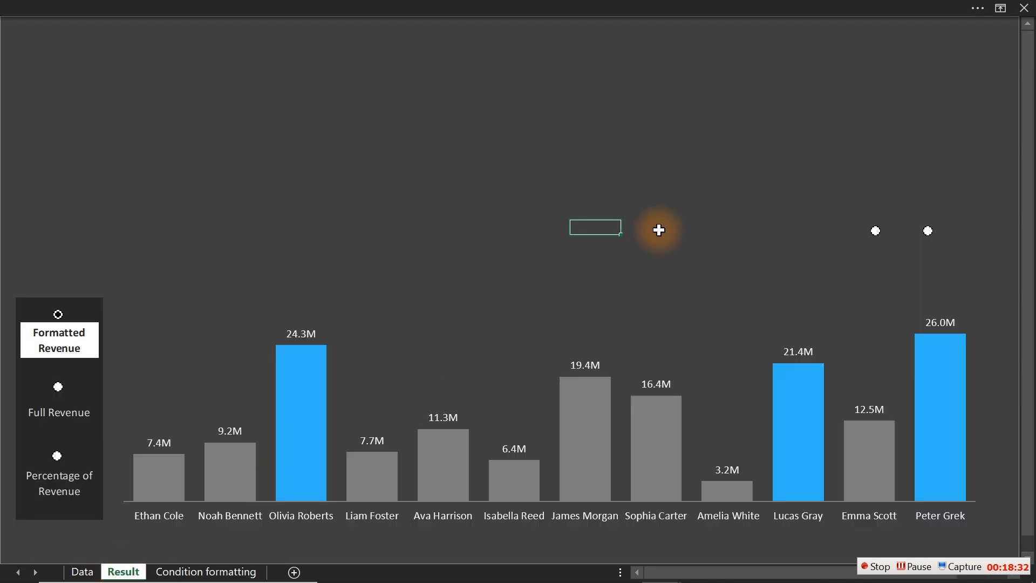
pyautogui.rightClick(600, 231)
pyautogui.moveTo(768, 252)
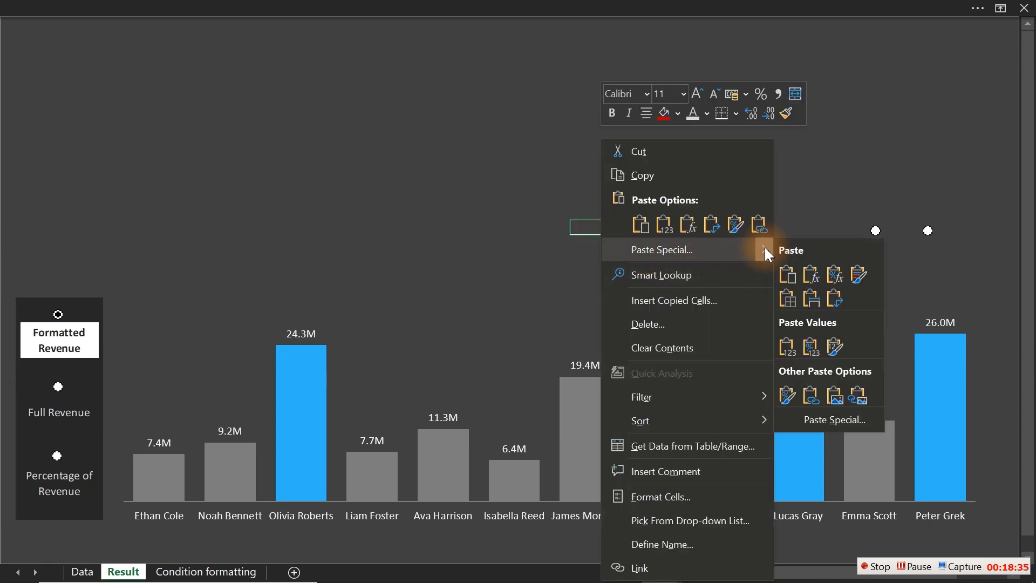
pyautogui.click(858, 394)
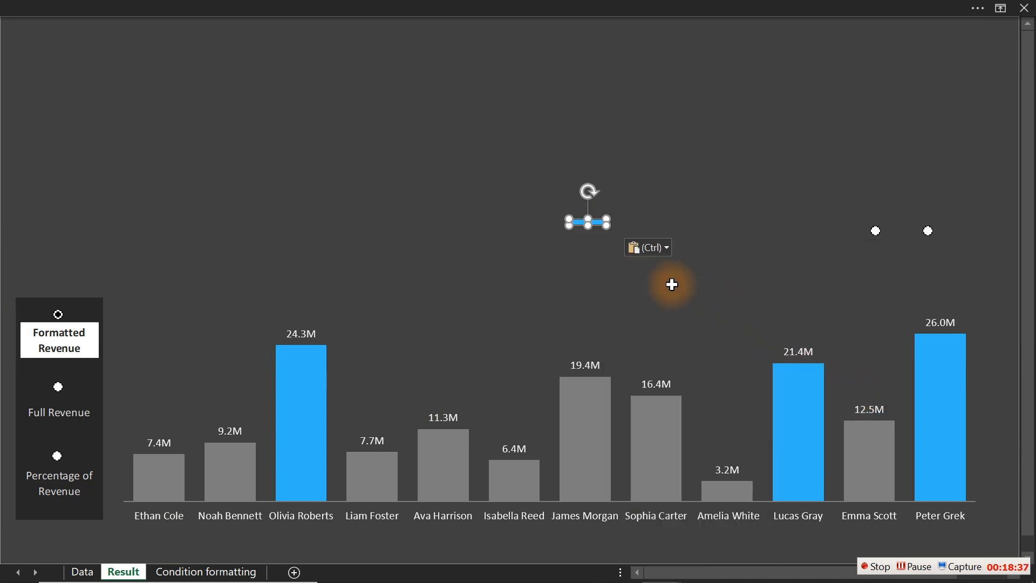
pyautogui.moveTo(598, 222); pyautogui.dragTo(886, 243)
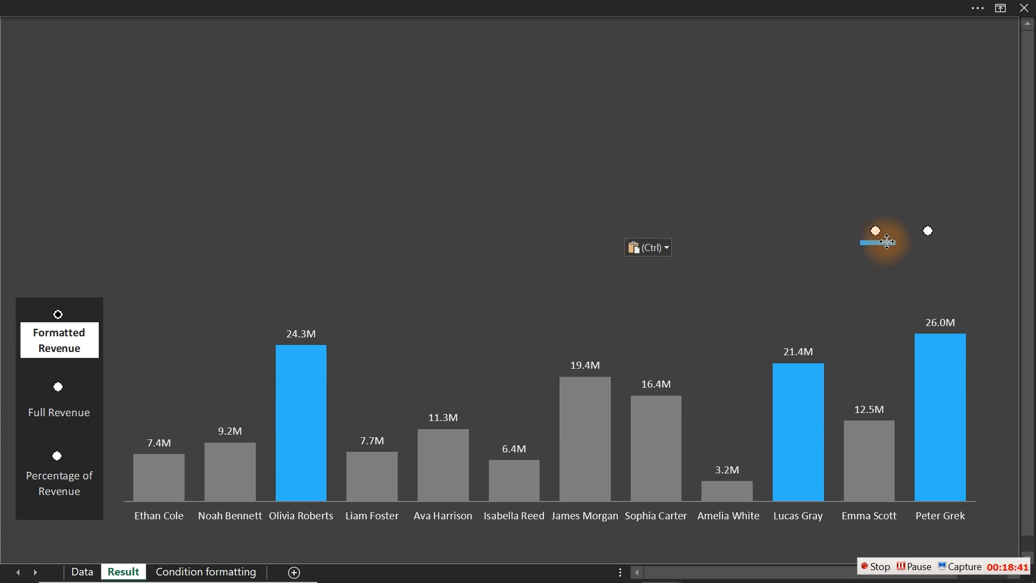
pyautogui.moveTo(886, 241); pyautogui.dragTo(886, 242)
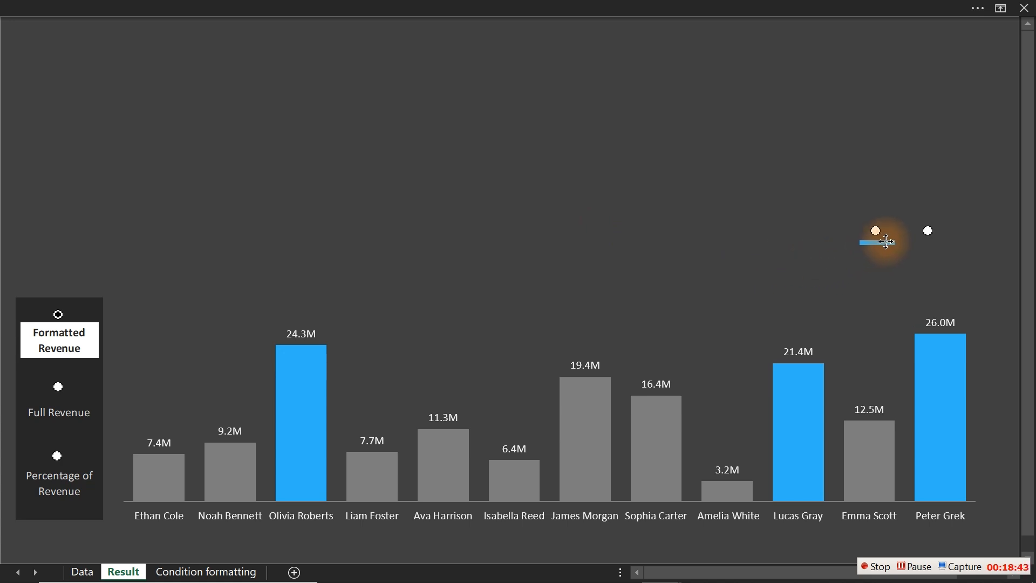
# - Switch between the two option buttons above the chart to check how the blue indicator bar responds
pyautogui.click(786, 237)
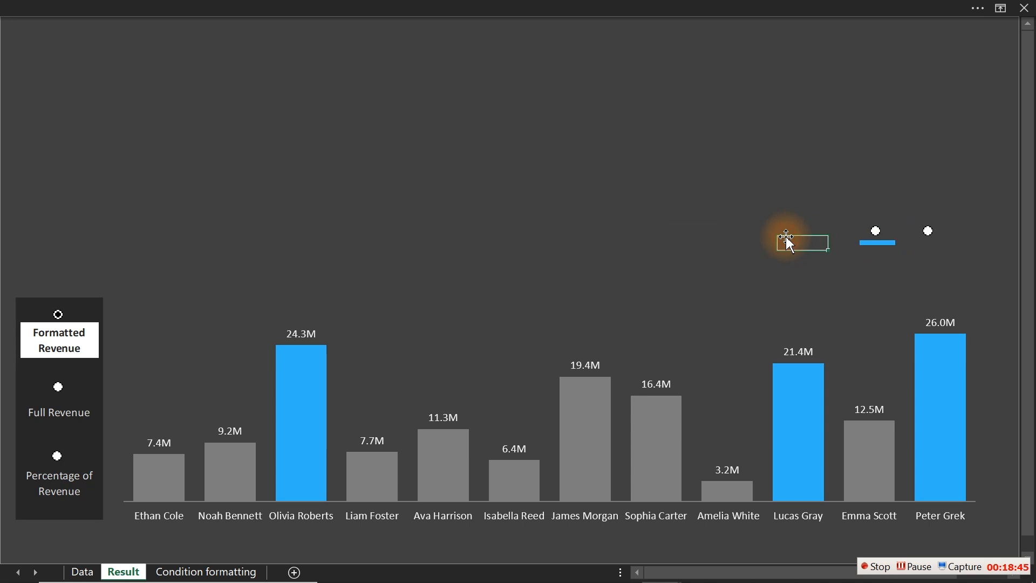
pyautogui.click(926, 237)
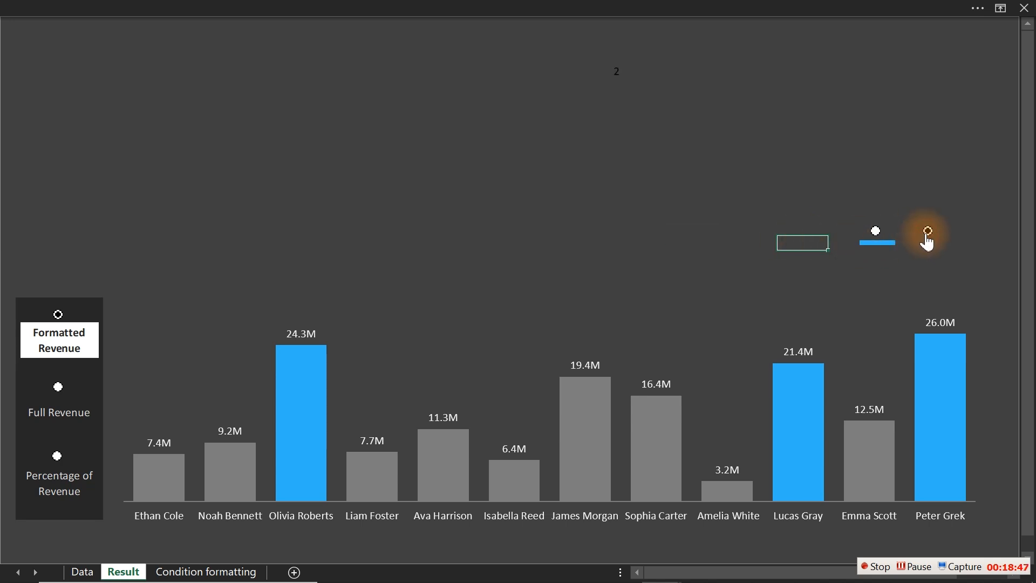
pyautogui.click(875, 232)
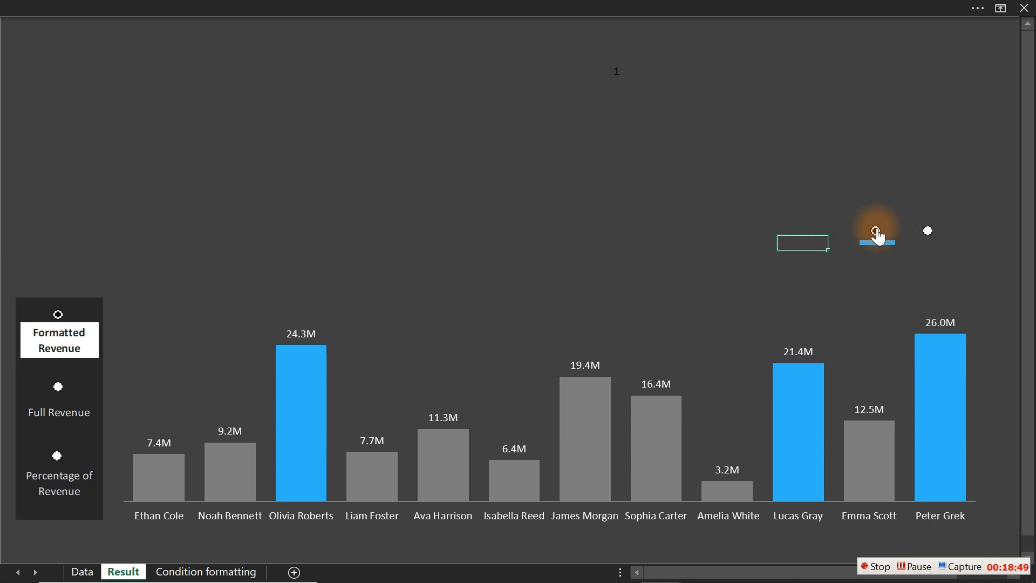
pyautogui.click(921, 233)
# - Change the cell link of the second option button above the chart to cell L4 on the Data sheet
pyautogui.rightClick(928, 238)
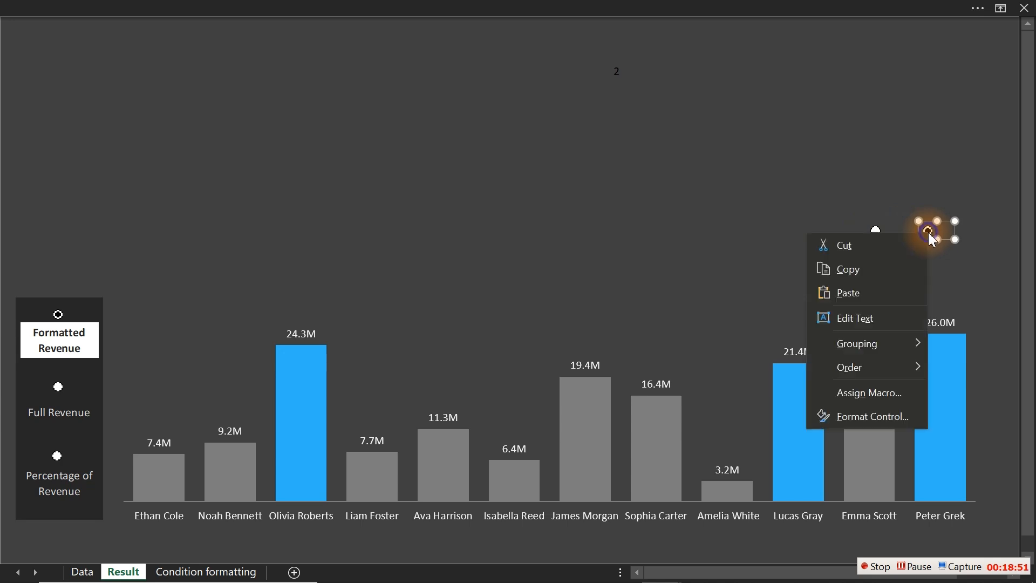
pyautogui.click(876, 417)
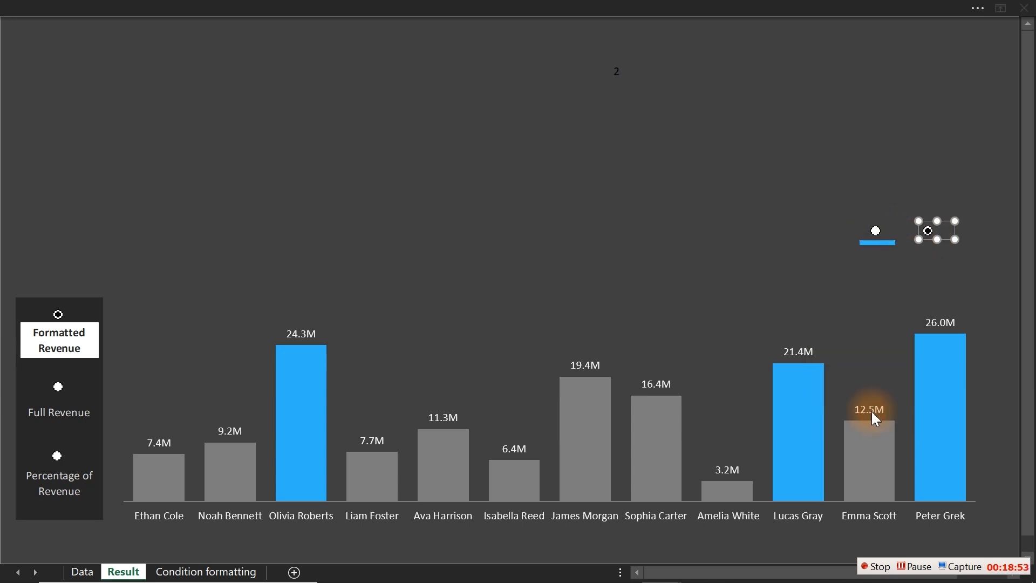
pyautogui.click(726, 153)
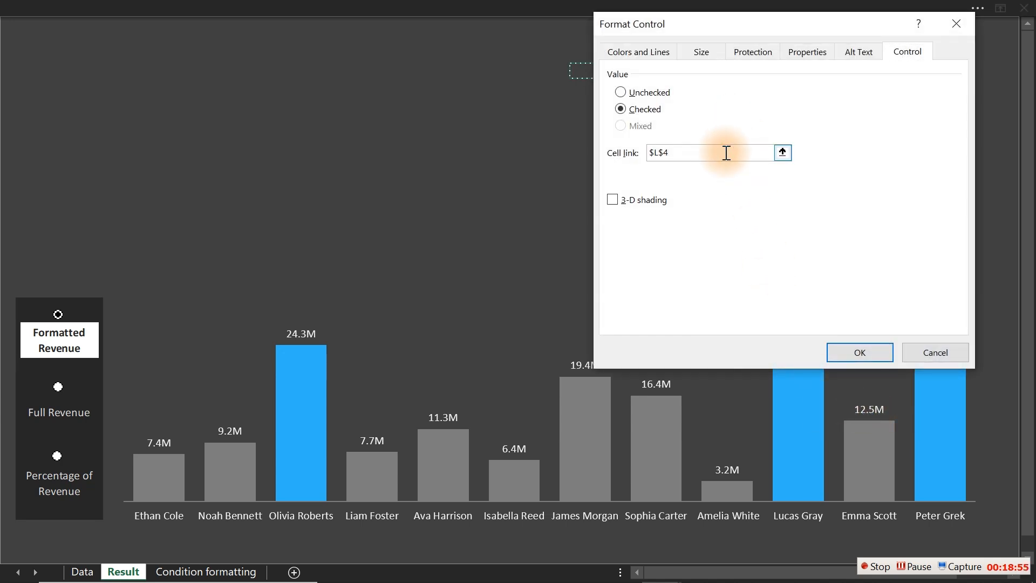
pyautogui.moveTo(684, 21); pyautogui.dragTo(769, 111)
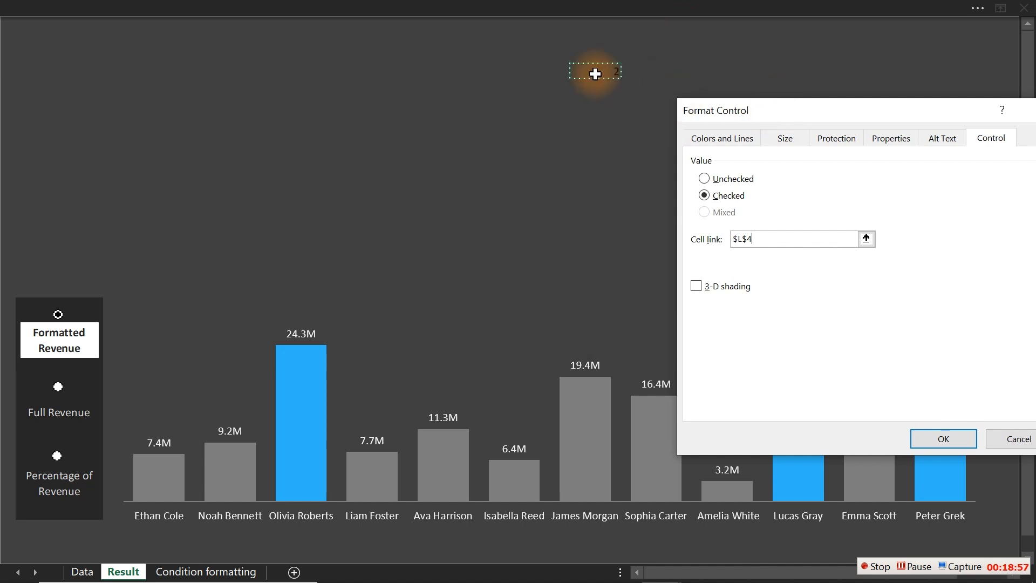
pyautogui.click(93, 576)
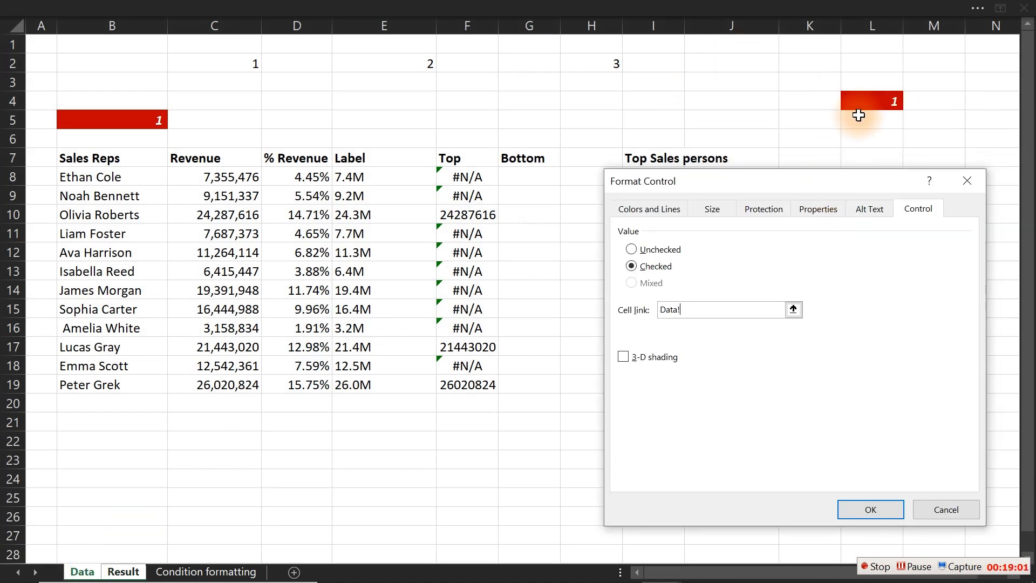
pyautogui.click(862, 103)
pyautogui.click(878, 517)
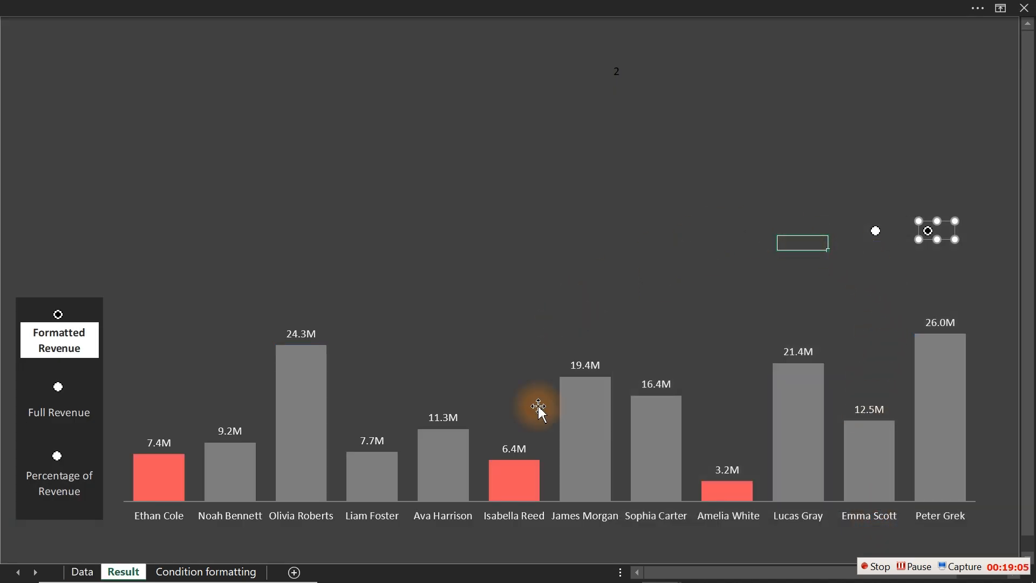
pyautogui.click(565, 259)
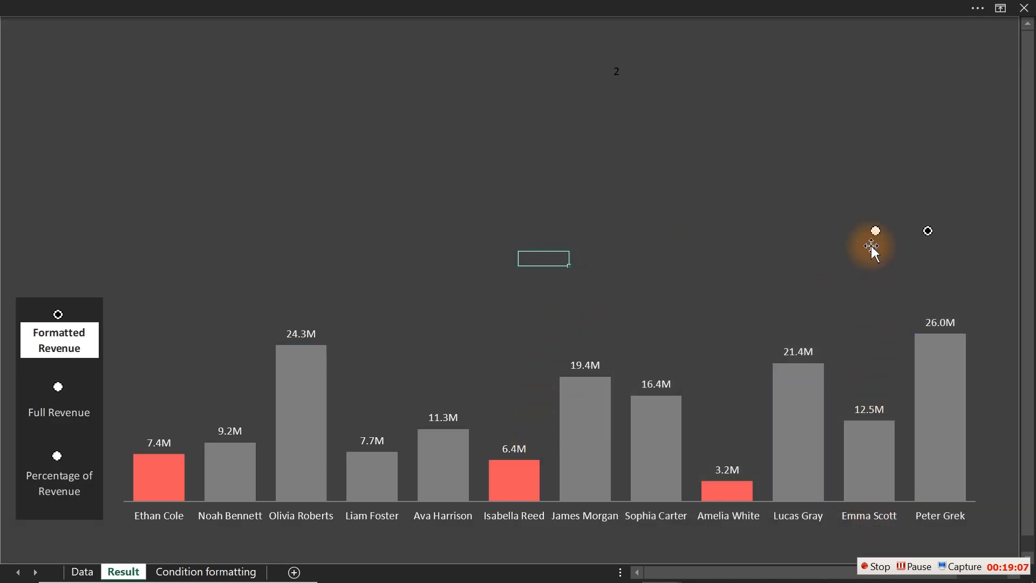
# - Copy the red bar cell K29 from the Condition formatting sheet and paste it as a linked picture beneath the second option button on Result
pyautogui.click(233, 575)
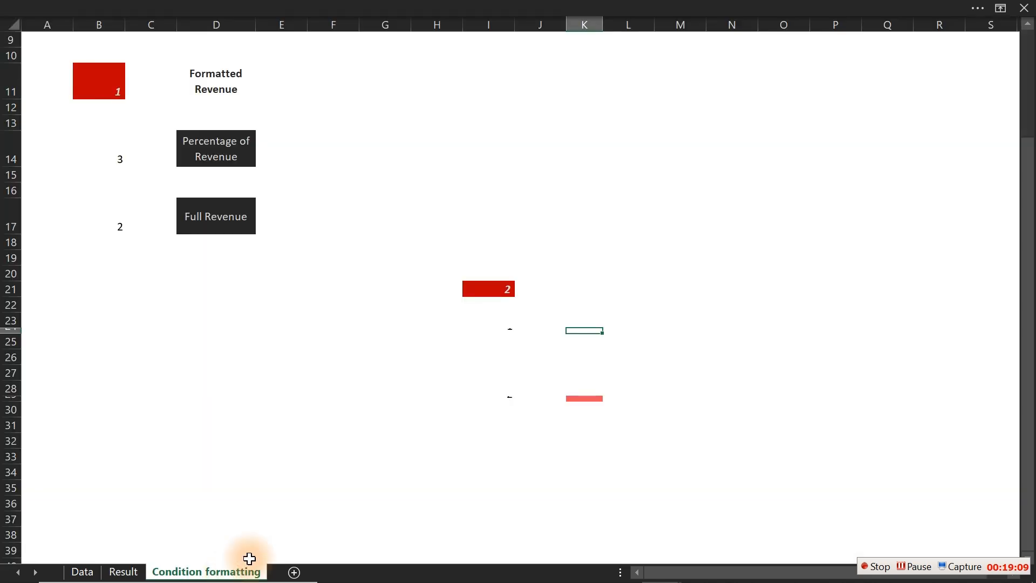
pyautogui.click(577, 399)
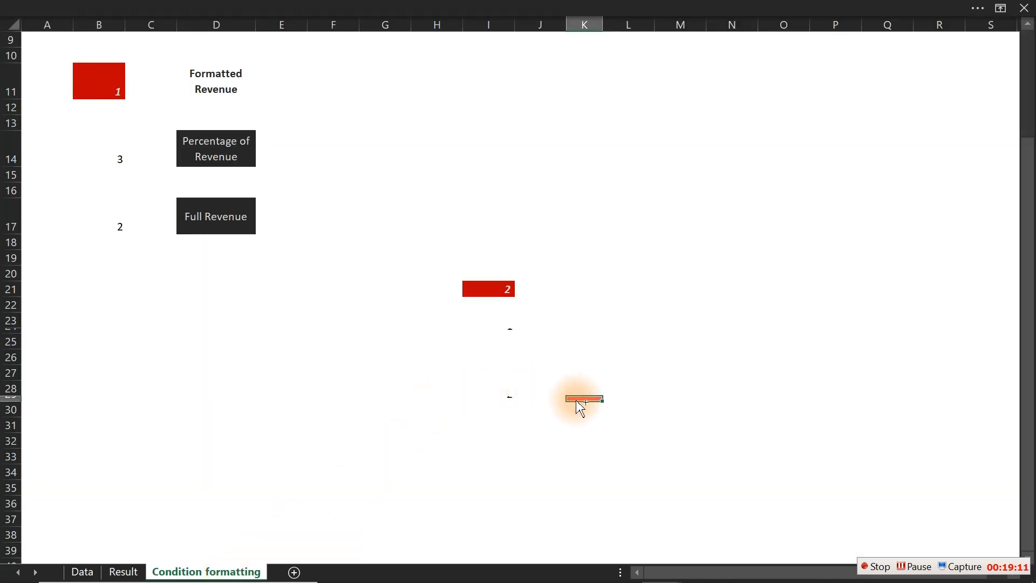
pyautogui.click(110, 573)
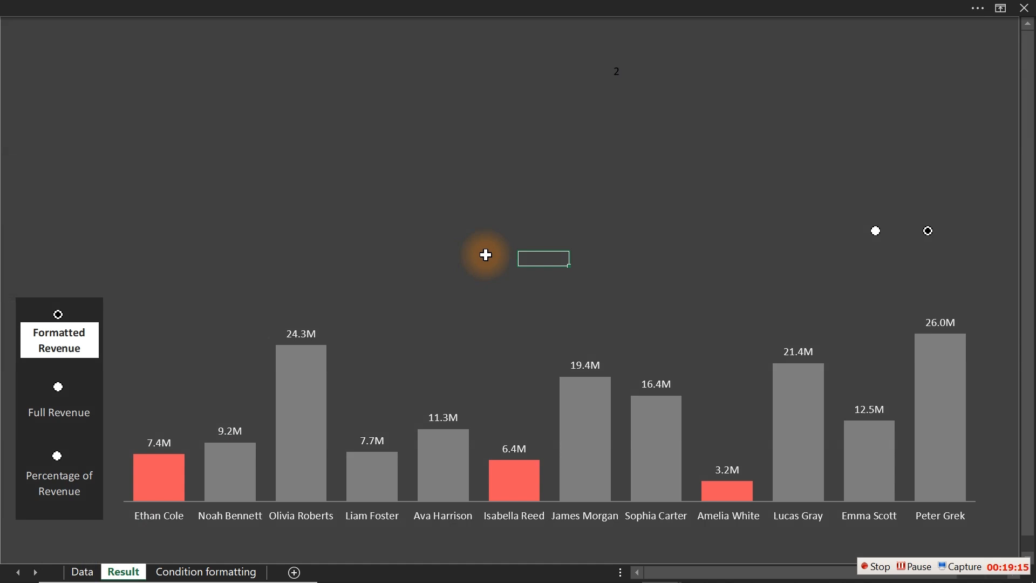
pyautogui.rightClick(546, 259)
pyautogui.moveTo(710, 251)
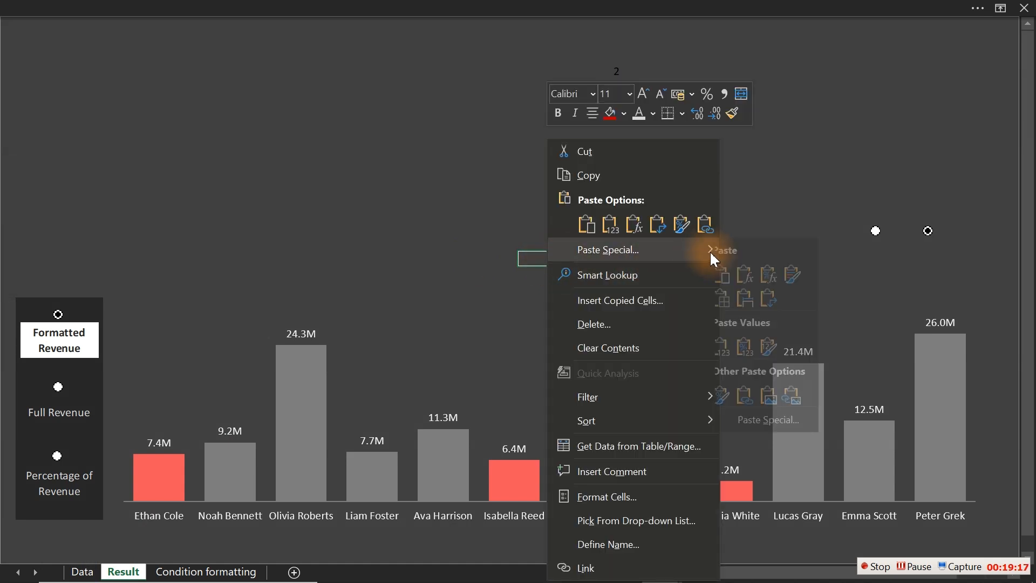
pyautogui.click(804, 397)
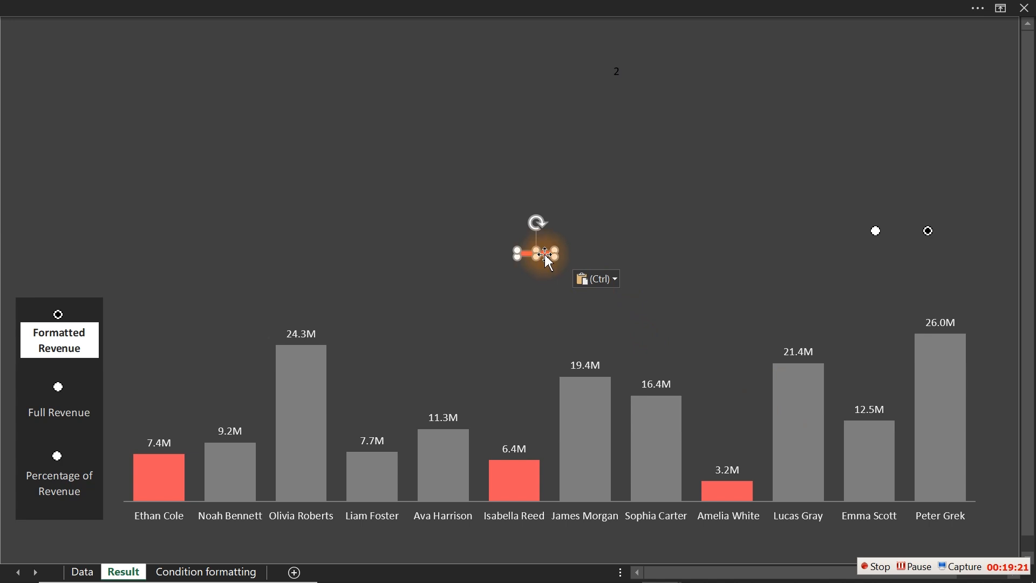
pyautogui.moveTo(547, 257); pyautogui.dragTo(938, 254)
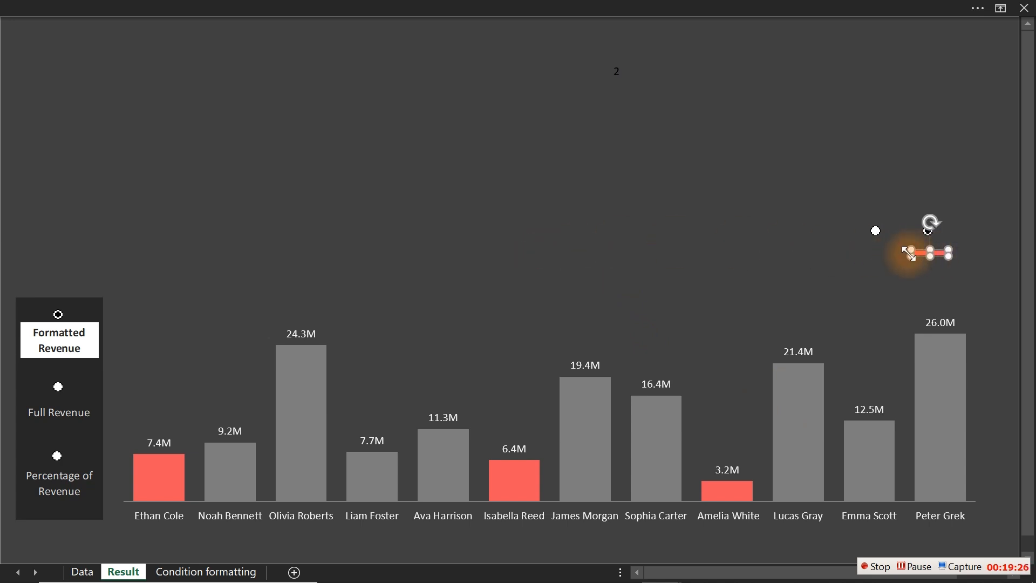
pyautogui.keyDown('ctrl'); pyautogui.click(880, 249); pyautogui.keyUp('ctrl')
pyautogui.keyDown('ctrl'); pyautogui.click(880, 249); pyautogui.keyUp('ctrl')
pyautogui.keyDown('ctrl'); pyautogui.click(880, 253); pyautogui.keyUp('ctrl')
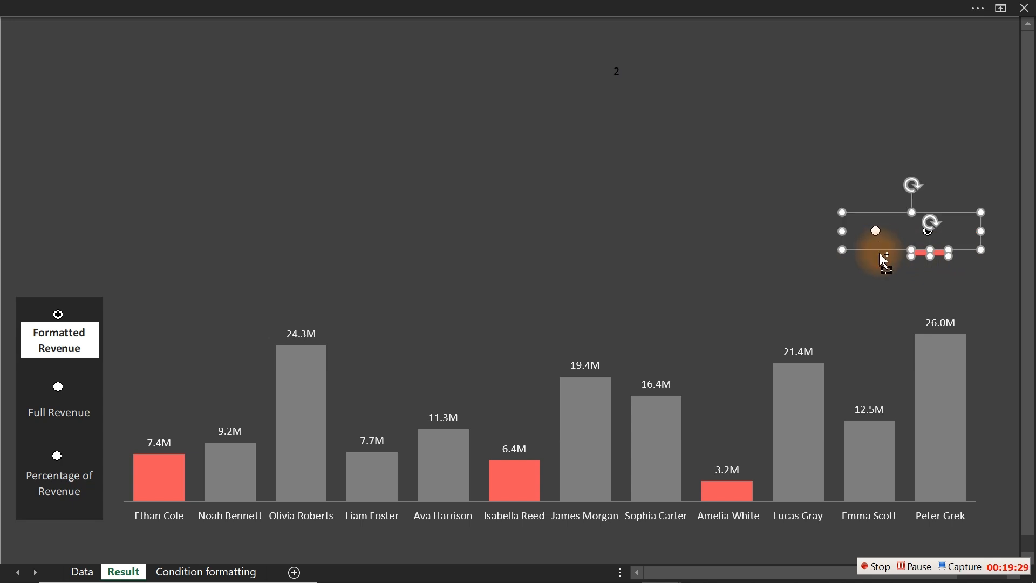
pyautogui.keyDown('ctrl'); pyautogui.click(880, 253); pyautogui.keyUp('ctrl')
pyautogui.keyDown('ctrl'); pyautogui.click(880, 252); pyautogui.keyUp('ctrl')
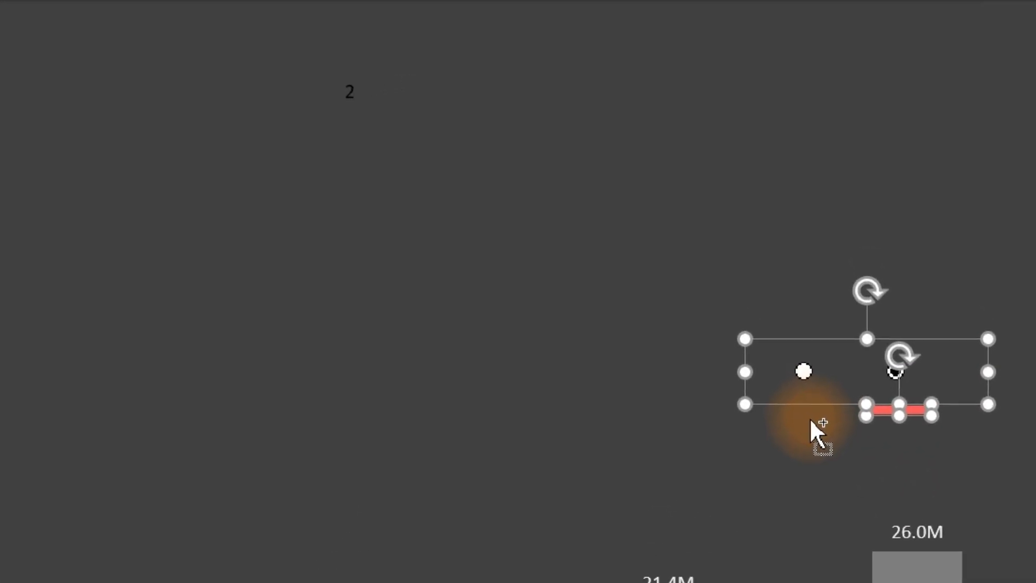
pyautogui.keyDown('ctrl'); pyautogui.click(881, 253); pyautogui.keyUp('ctrl')
pyautogui.click(499, 463)
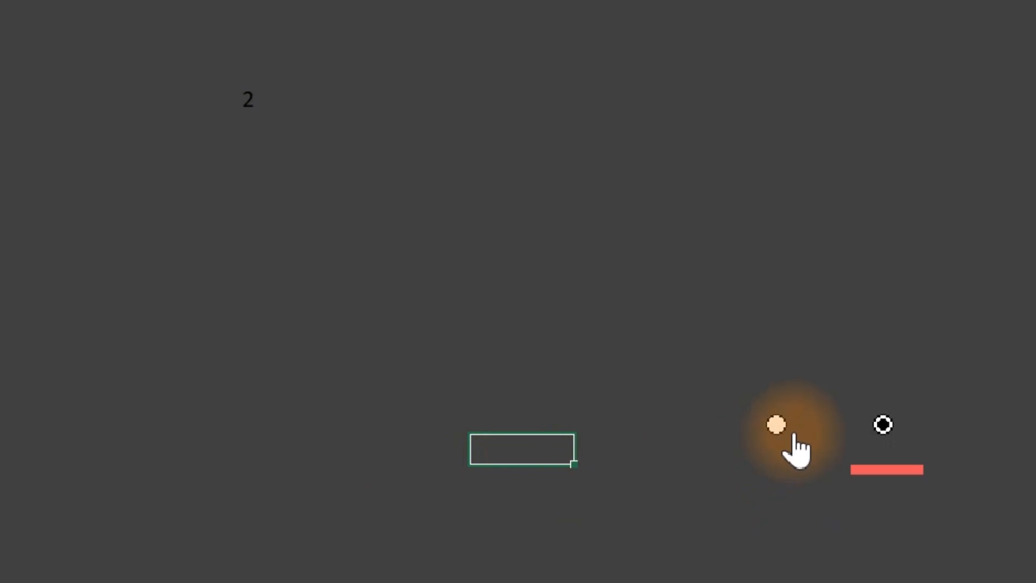
# - Select the first option, then align the tops of the blue and red indicator bar pictures
pyautogui.click(777, 425)
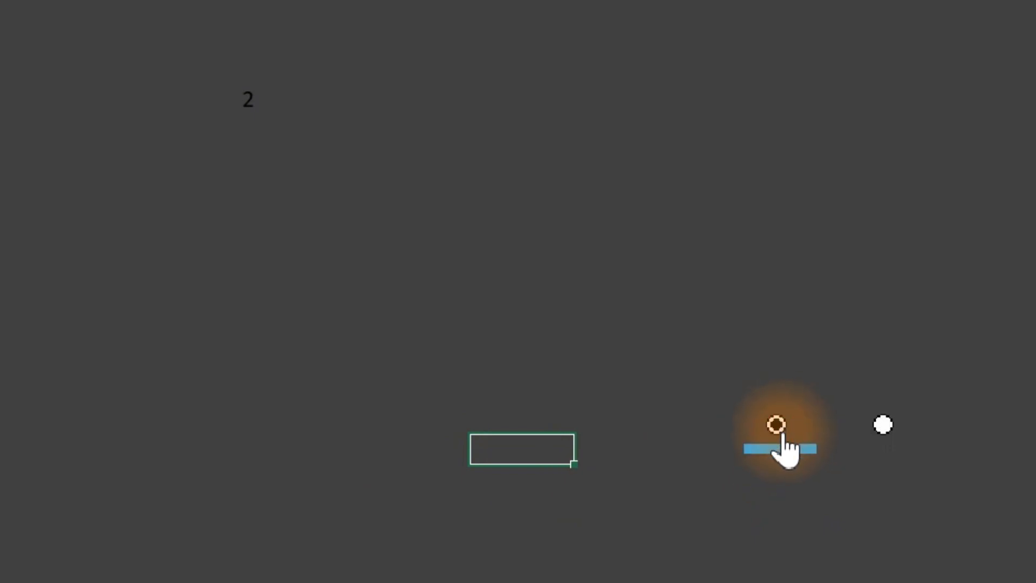
pyautogui.click(783, 449)
pyautogui.keyDown('ctrl'); pyautogui.click(873, 472); pyautogui.keyUp('ctrl')
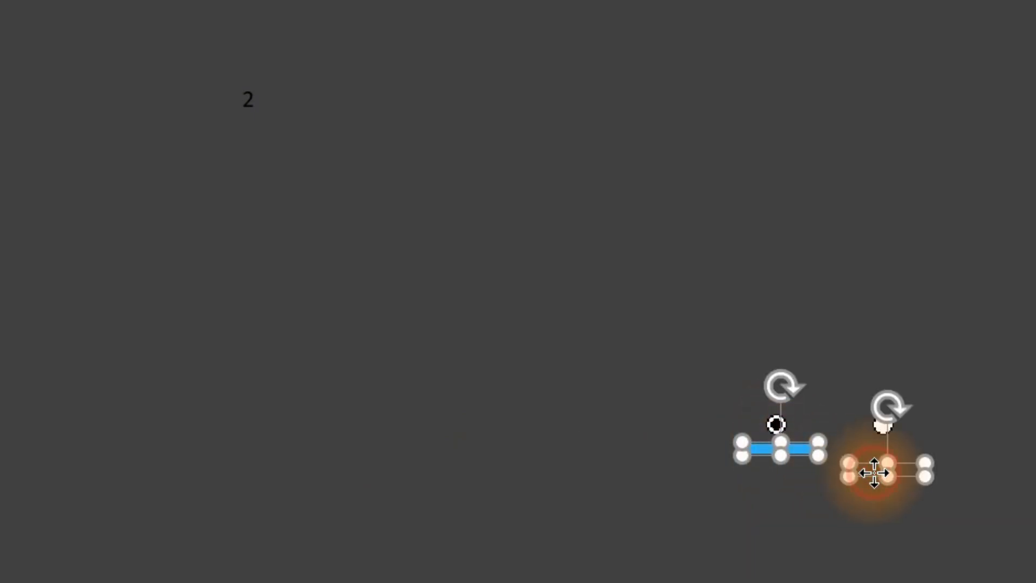
pyautogui.click(245, 1)
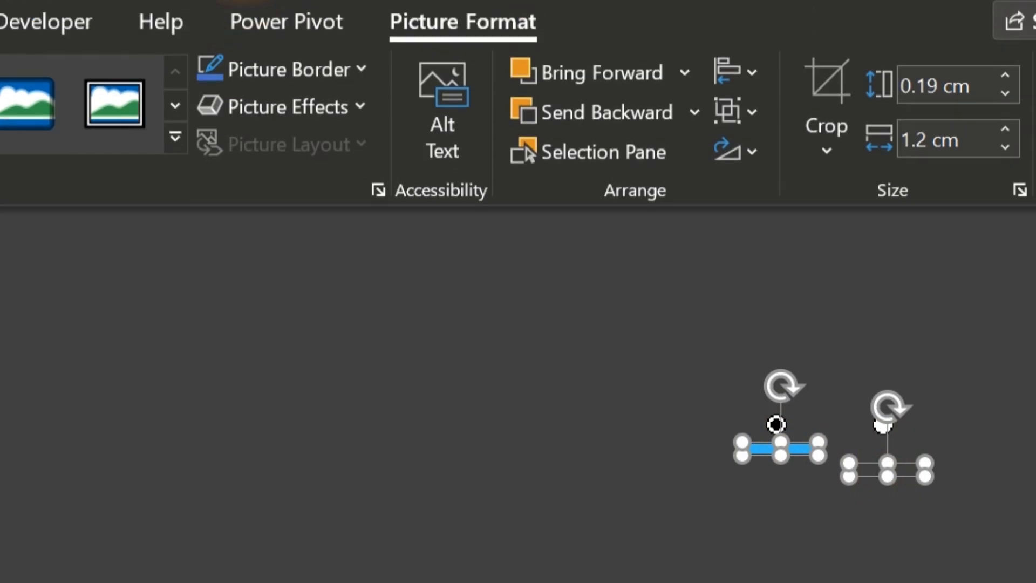
pyautogui.click(753, 91)
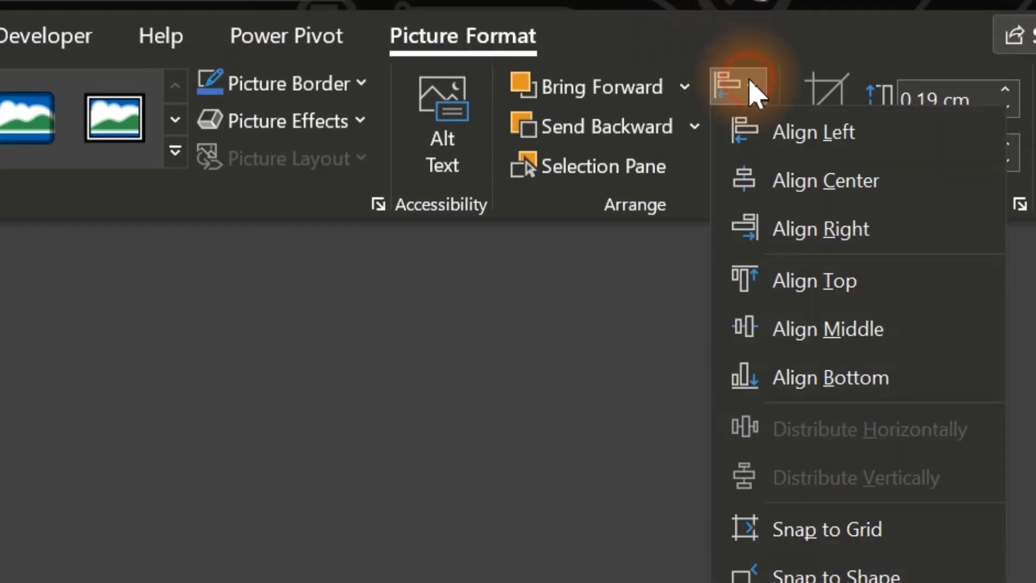
pyautogui.click(826, 275)
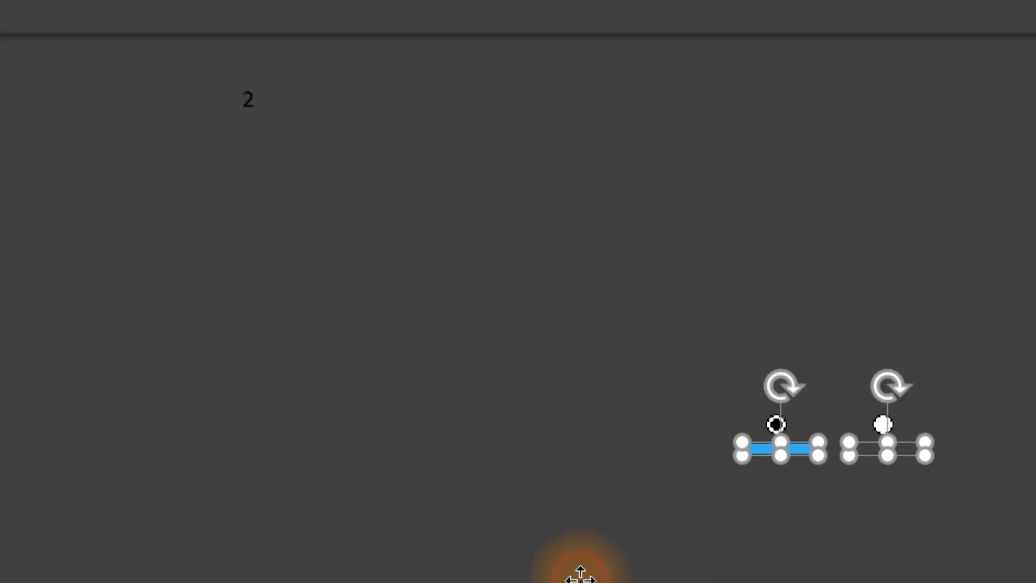
# - Test the second and first option buttons to check the aligned indicator bars, leaving the first option selected
pyautogui.click(111, 394)
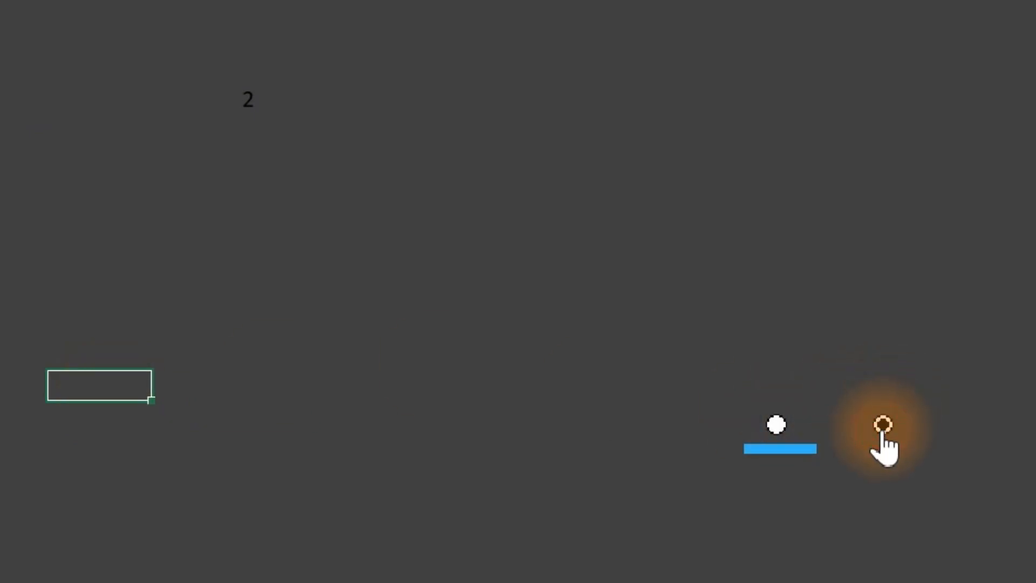
pyautogui.click(883, 425)
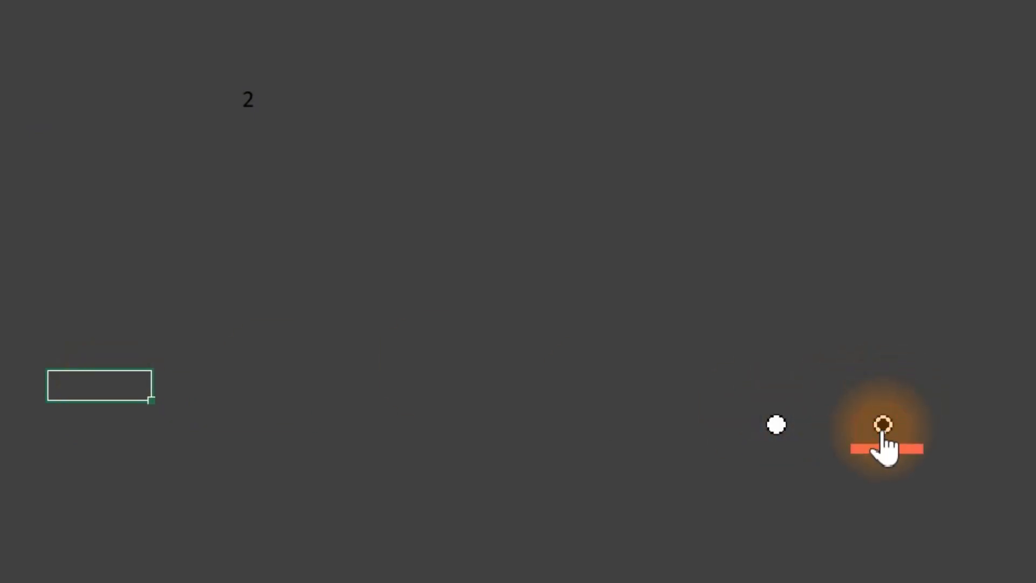
pyautogui.click(777, 425)
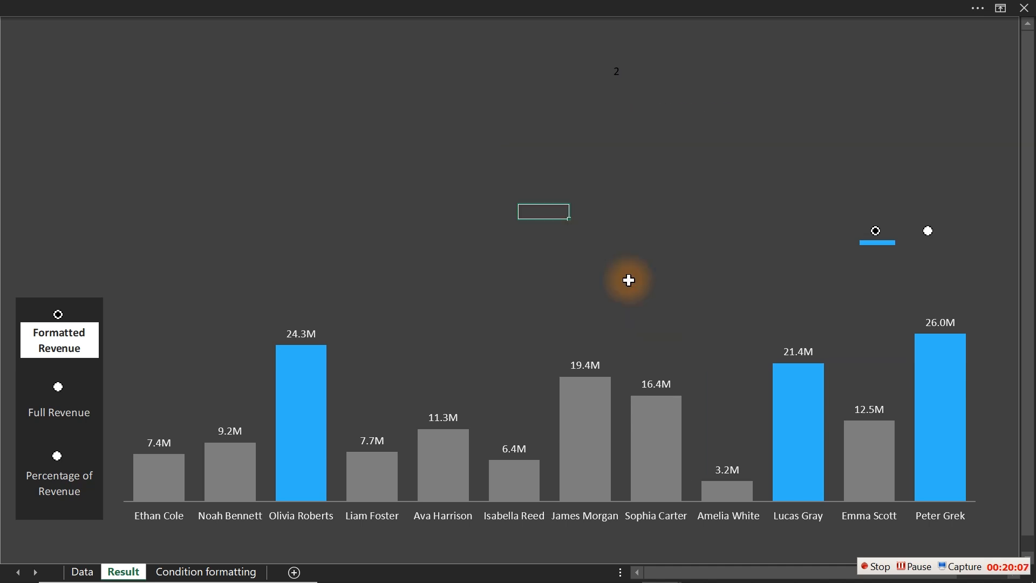
# - Insert the stock bar chart icon with descending right-hand bars and place it above the Formatted Revenue selector
pyautogui.click(75, 118)
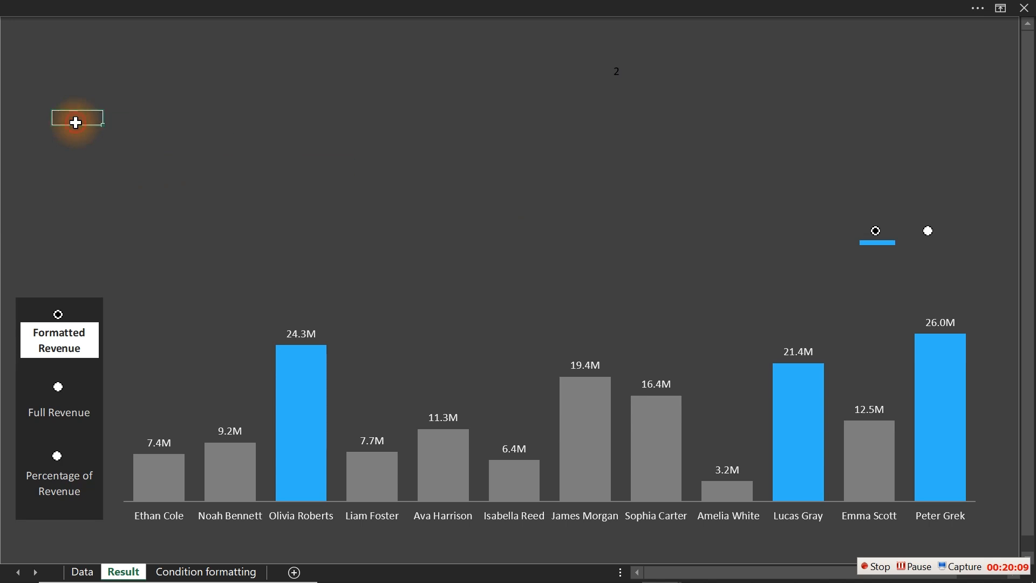
pyautogui.click(255, 8)
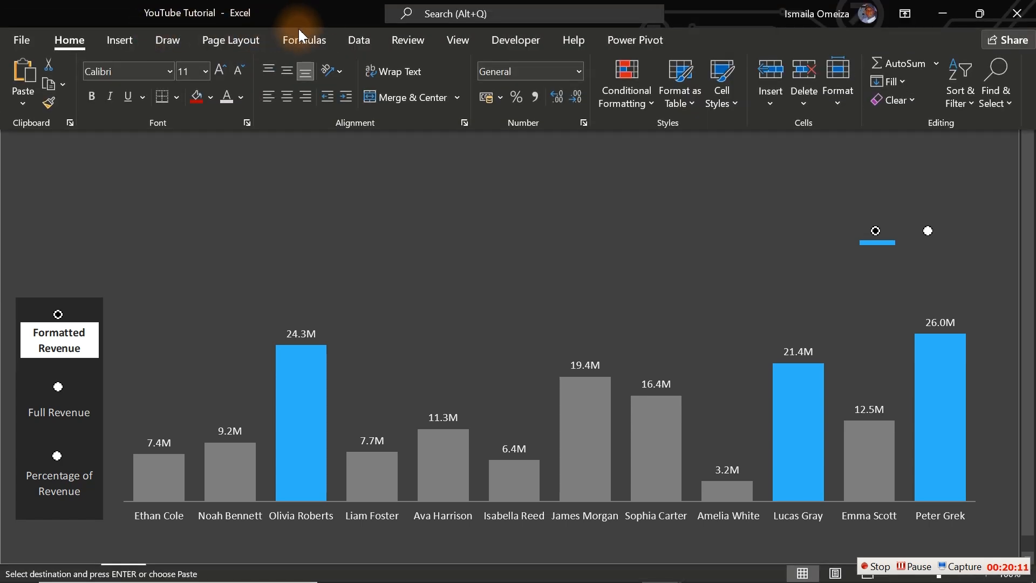
pyautogui.click(113, 40)
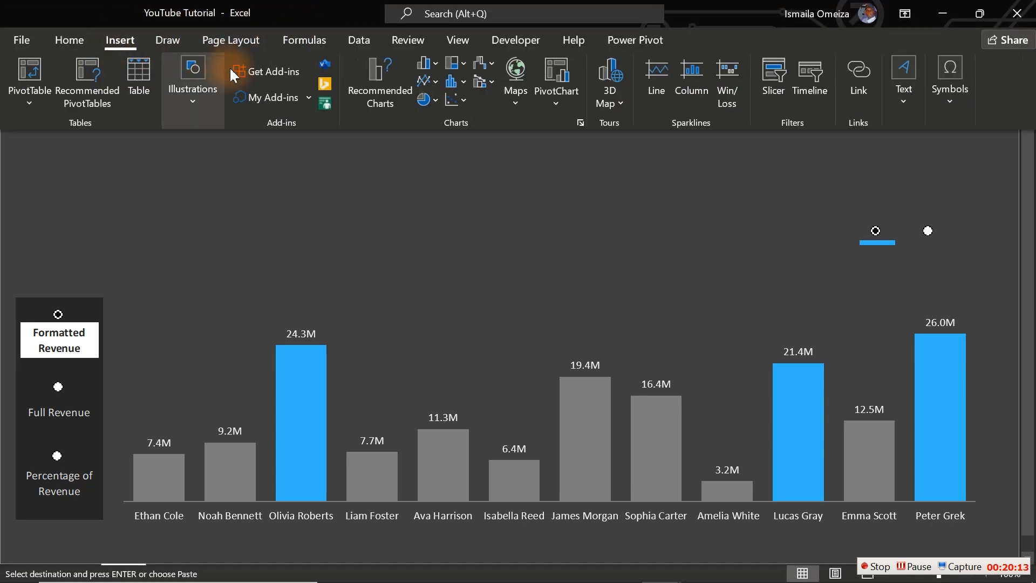
pyautogui.click(186, 99)
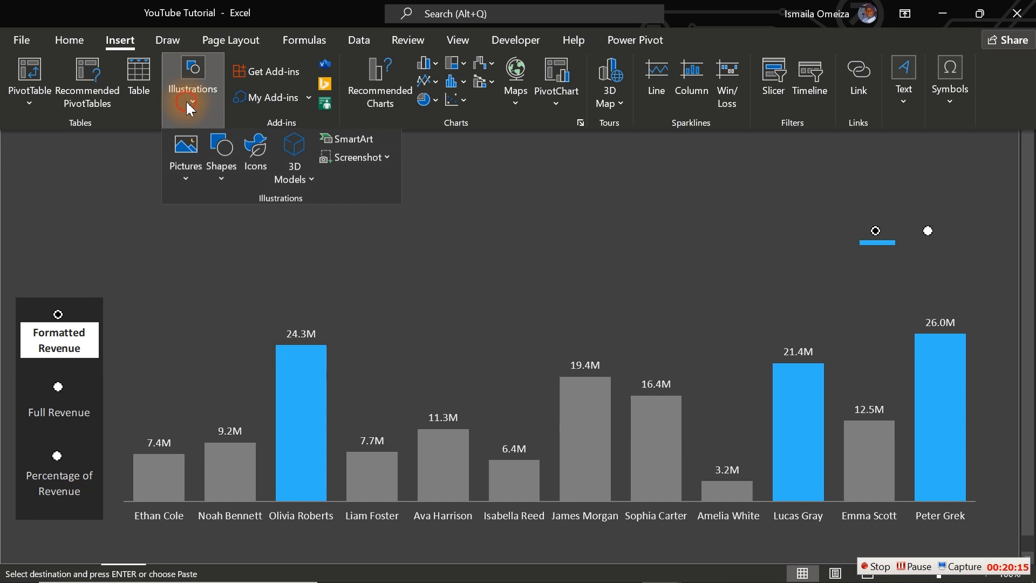
pyautogui.click(258, 143)
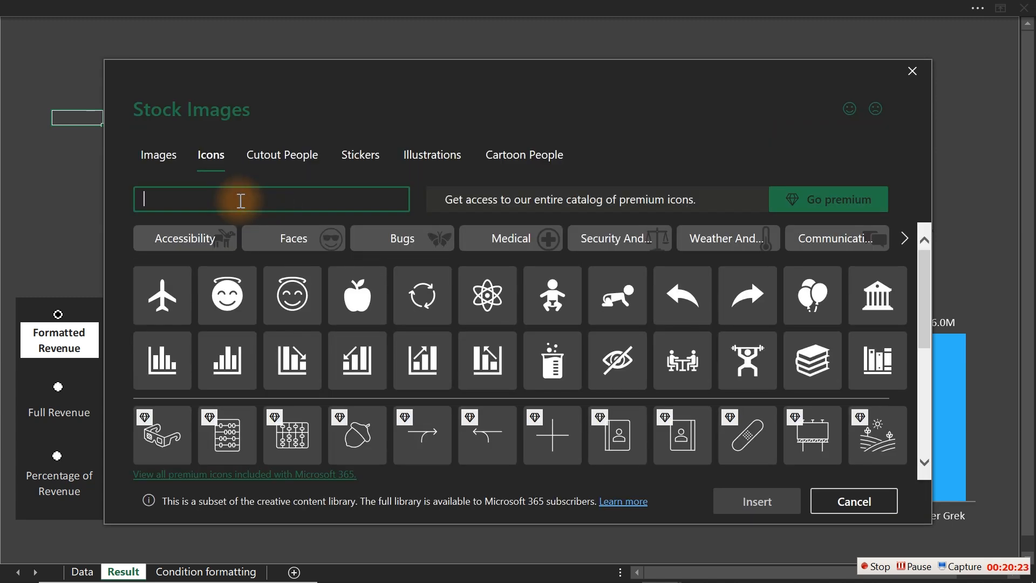
pyautogui.click(173, 361)
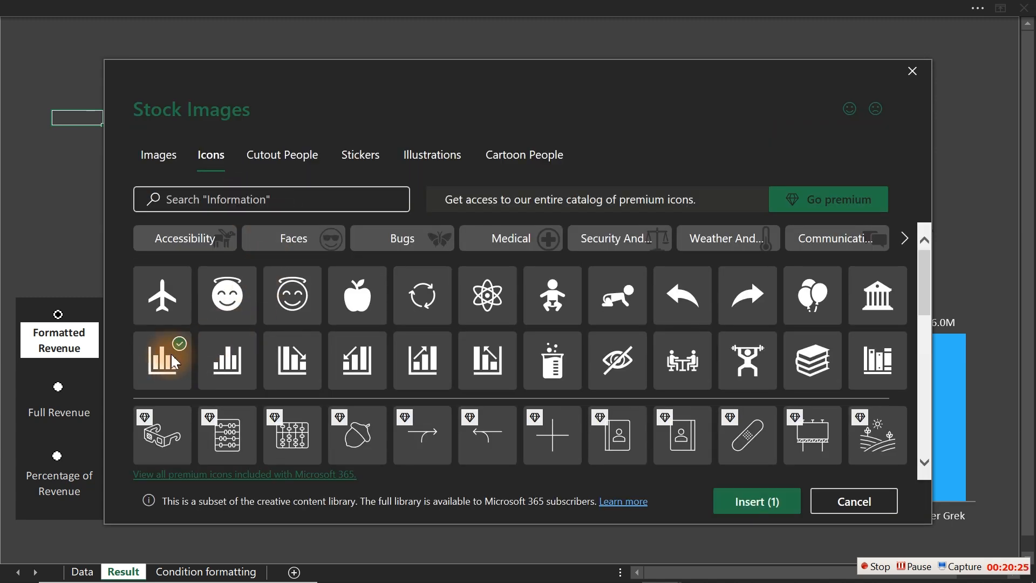
pyautogui.click(756, 501)
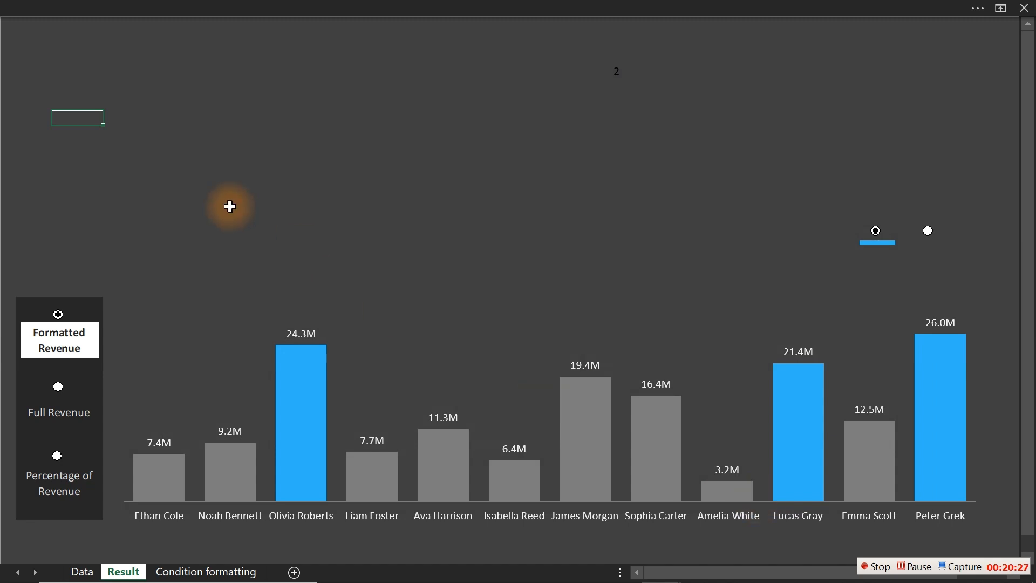
pyautogui.moveTo(83, 158); pyautogui.dragTo(92, 203)
pyautogui.click(343, 146)
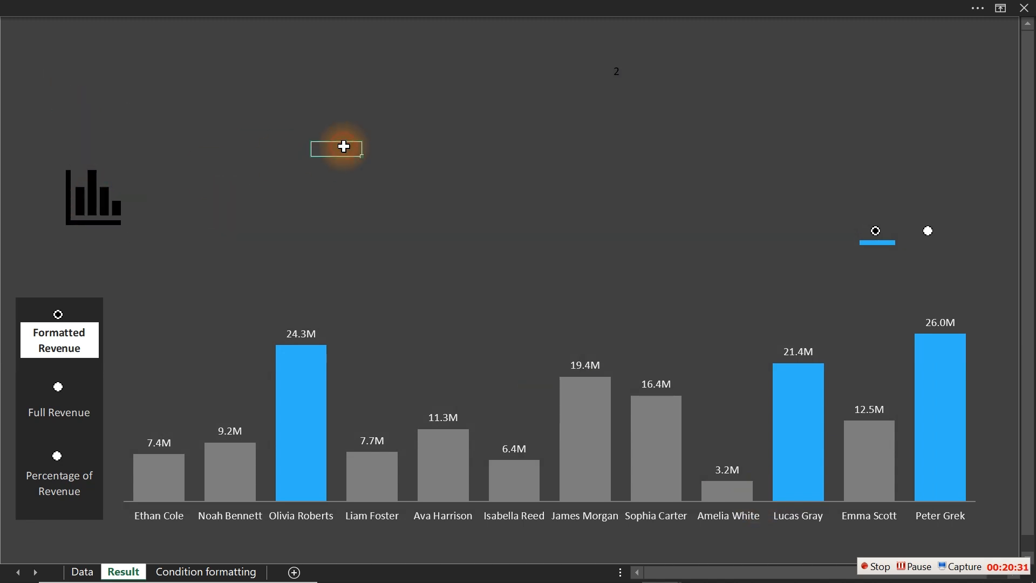
# - Duplicate the dark rectangle behind the revenue selector and stretch the copy into a header banner across the top of the sheet
pyautogui.click(96, 306)
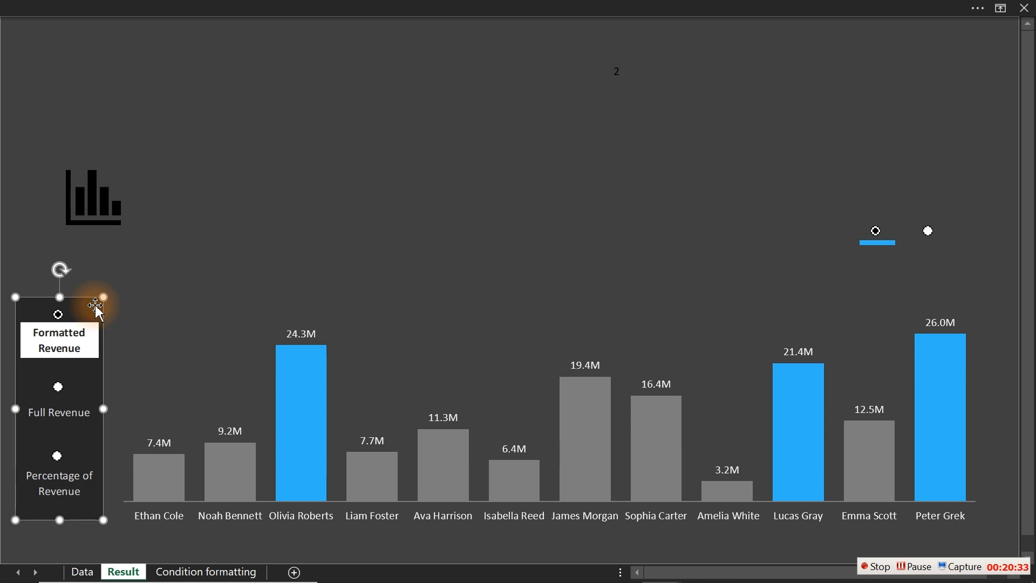
pyautogui.moveTo(96, 306); pyautogui.dragTo(46, 10)
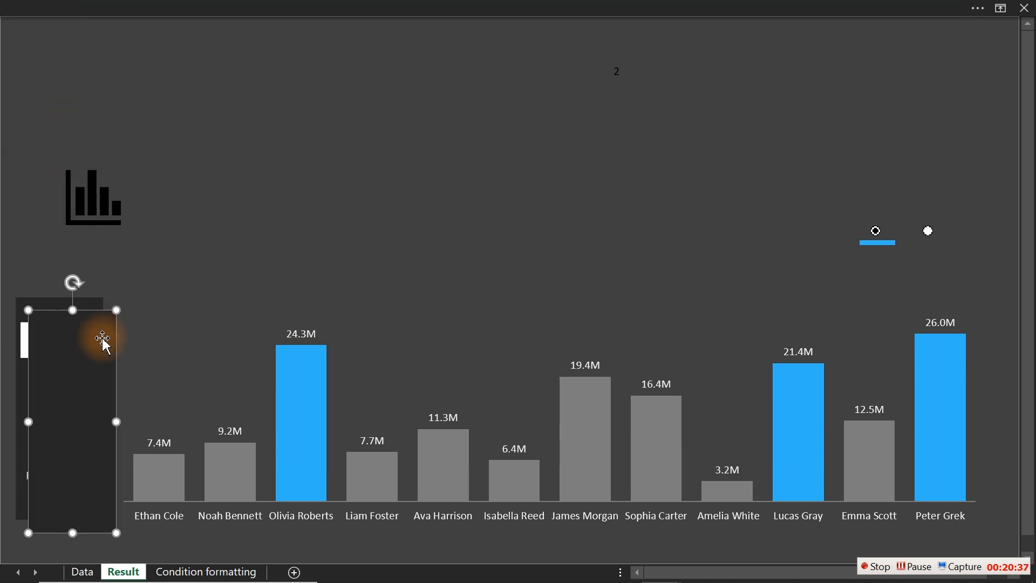
pyautogui.moveTo(104, 342); pyautogui.dragTo(58, 30)
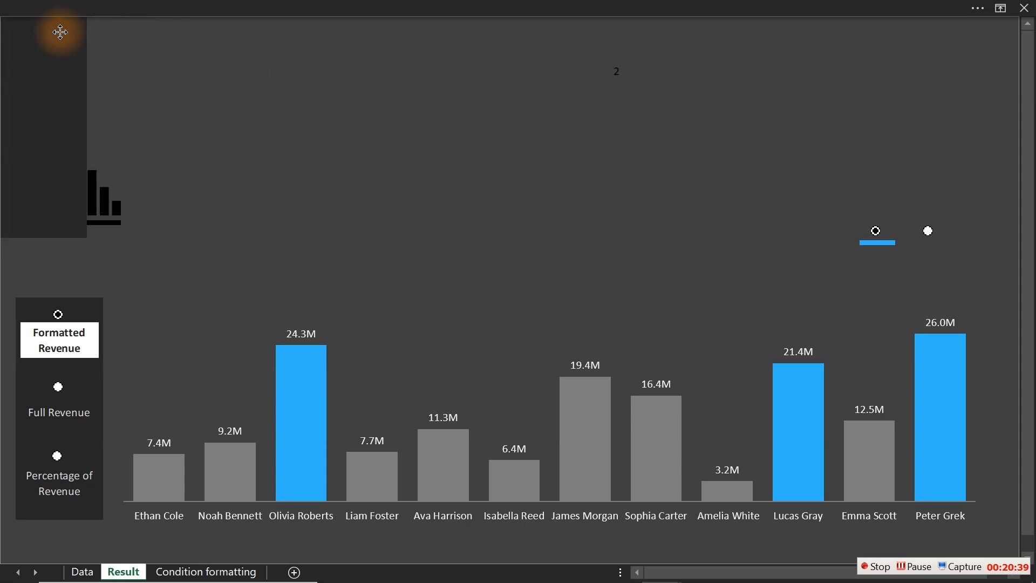
pyautogui.moveTo(87, 238); pyautogui.dragTo(1010, 73)
pyautogui.moveTo(763, 575); pyautogui.dragTo(500, 569)
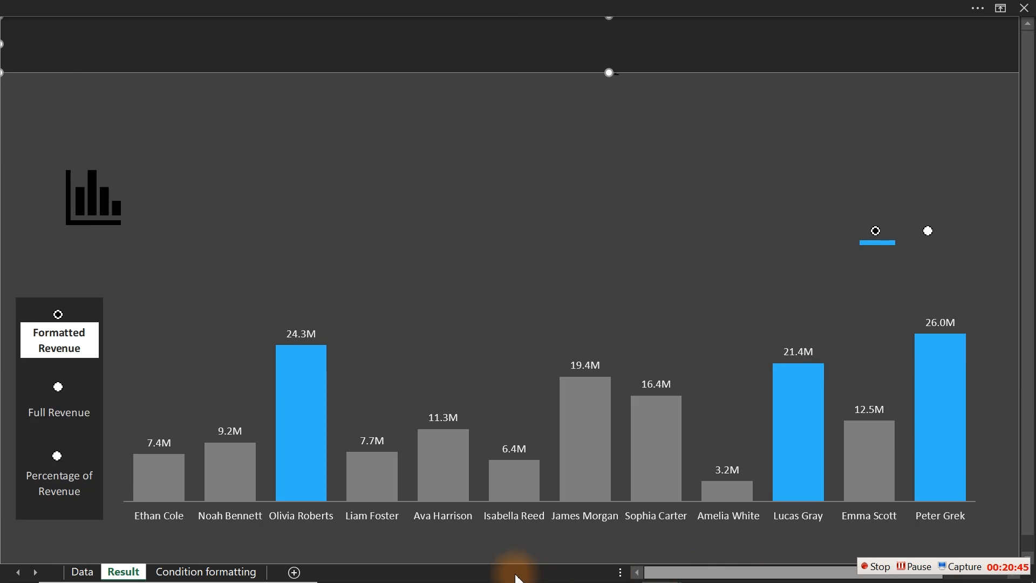
pyautogui.click(480, 204)
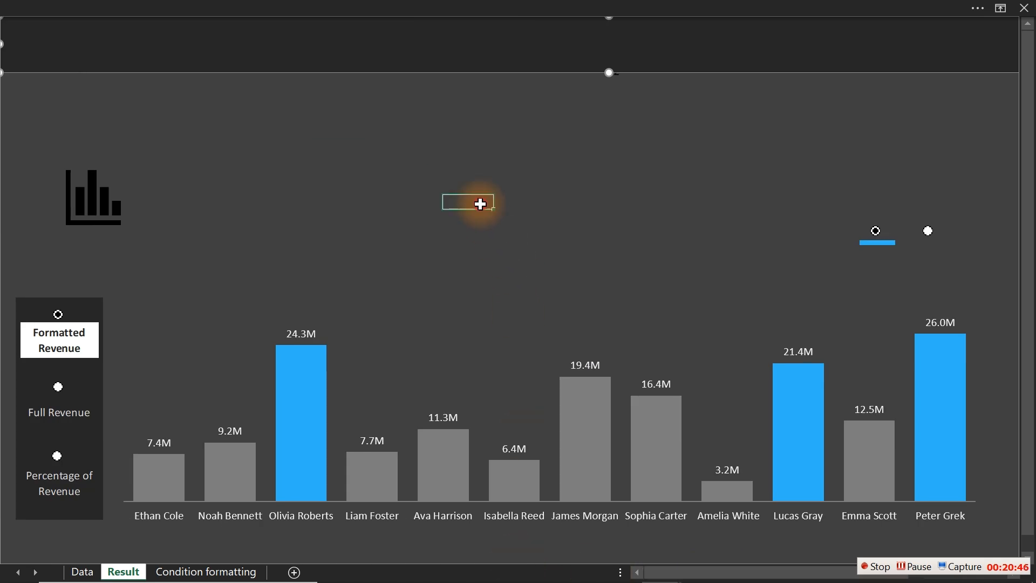
pyautogui.click(409, 40)
pyautogui.click(296, 162)
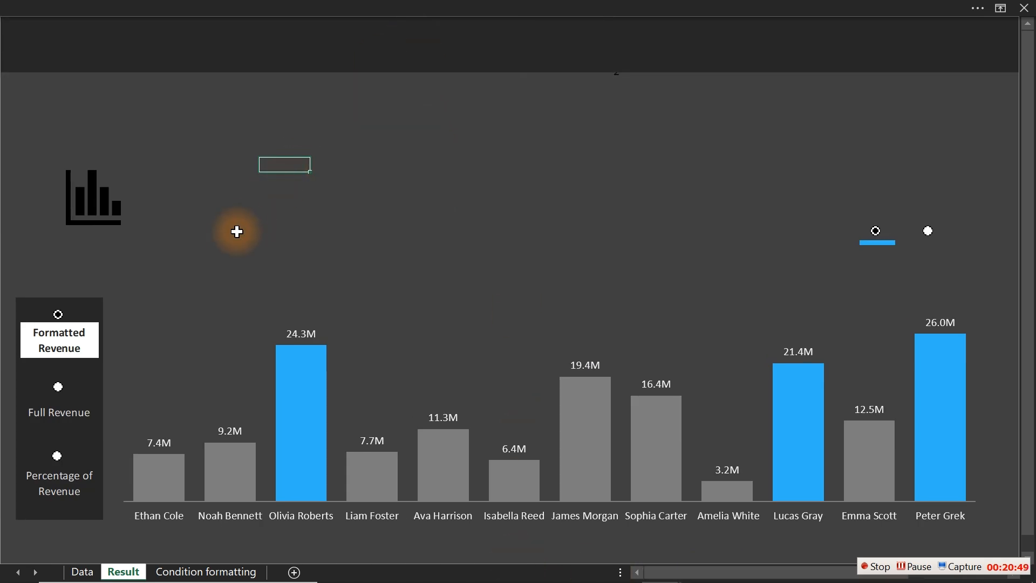
# - Insert a text box above the column chart containing the title "Simple Sales Dashboard"
pyautogui.click(41, 7)
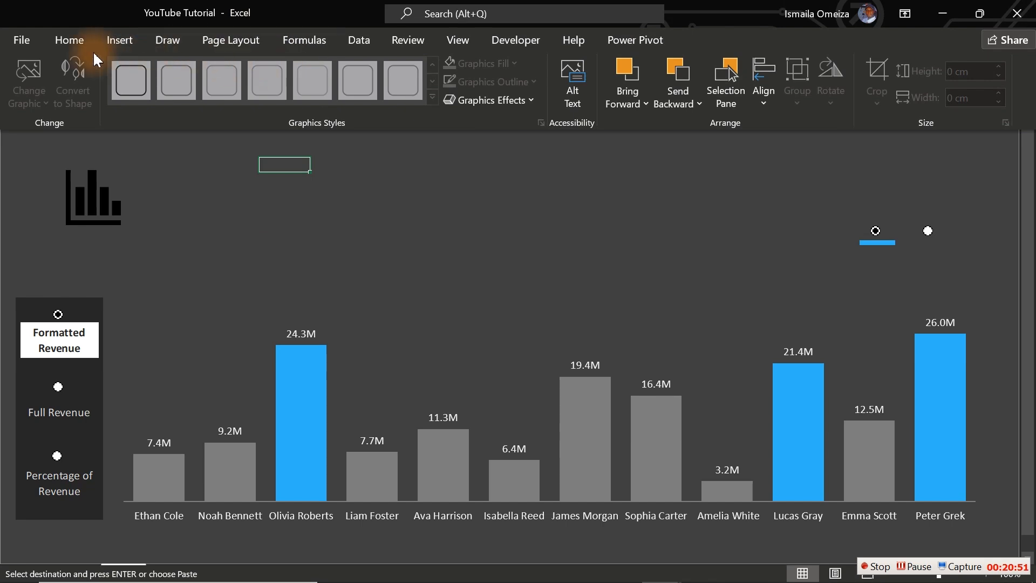
pyautogui.click(119, 39)
pyautogui.click(903, 81)
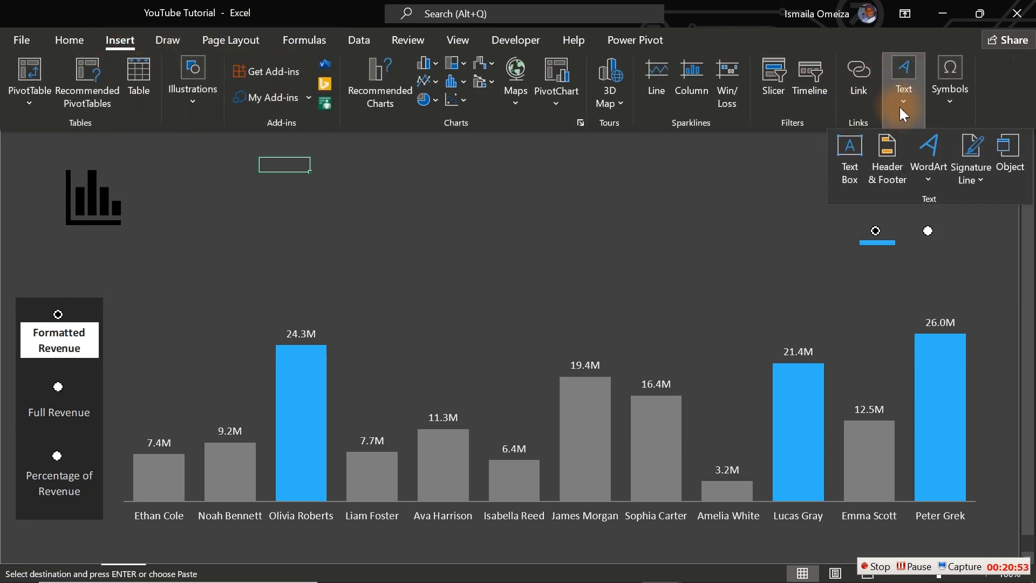
pyautogui.click(843, 158)
pyautogui.moveTo(414, 184); pyautogui.dragTo(606, 241)
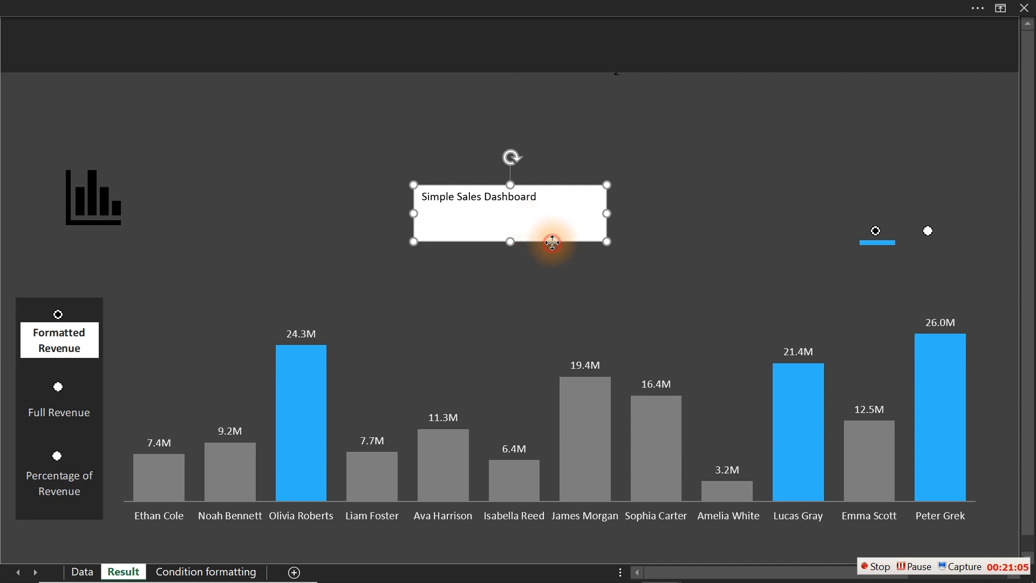
# - Format the title text at size 28 in light gray and widen its text box to fit on one line
pyautogui.click(553, 243)
pyautogui.click(145, 6)
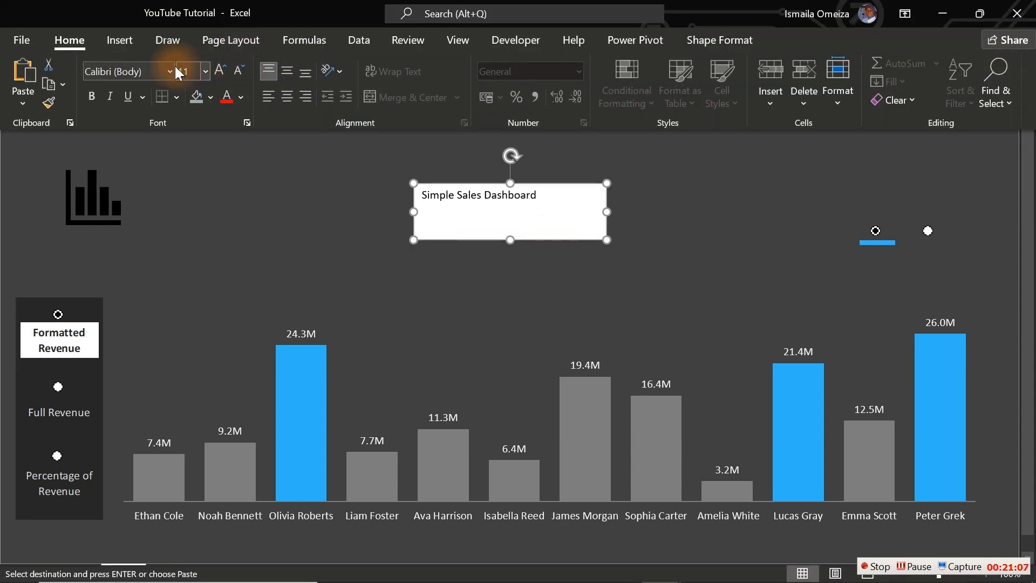
pyautogui.click(205, 72)
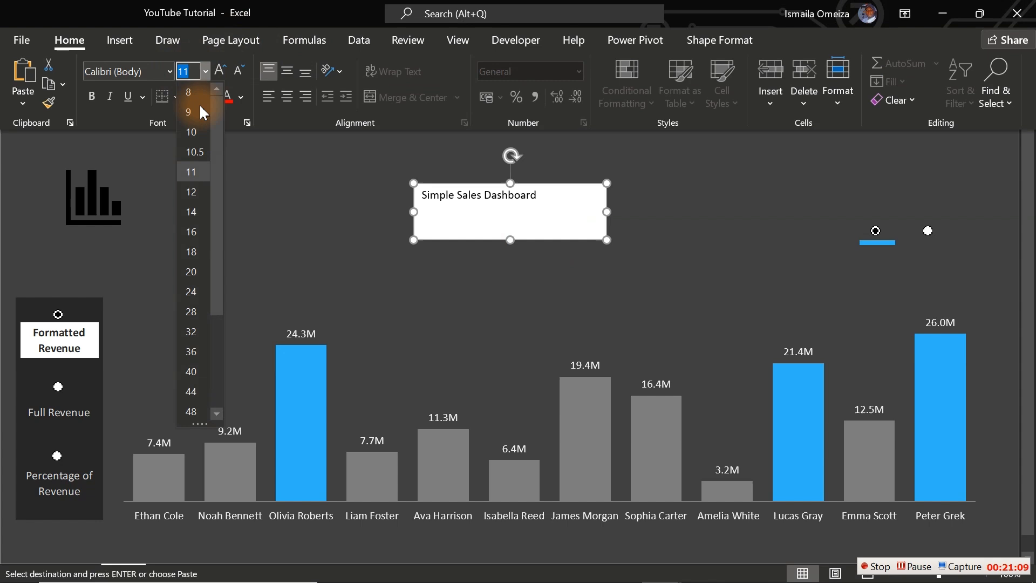
pyautogui.click(190, 271)
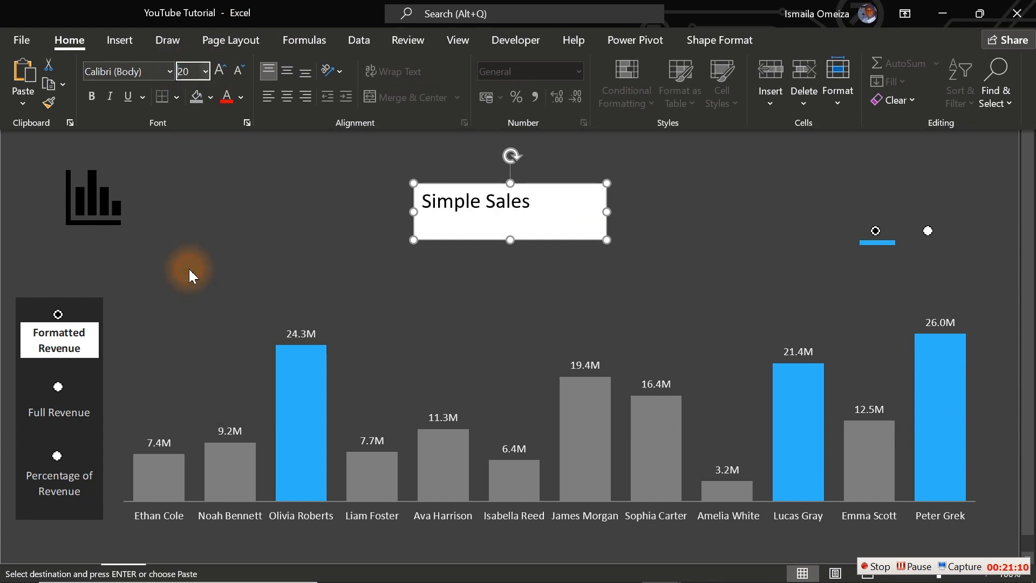
pyautogui.click(221, 71)
pyautogui.click(221, 70)
pyautogui.click(221, 70)
pyautogui.click(221, 71)
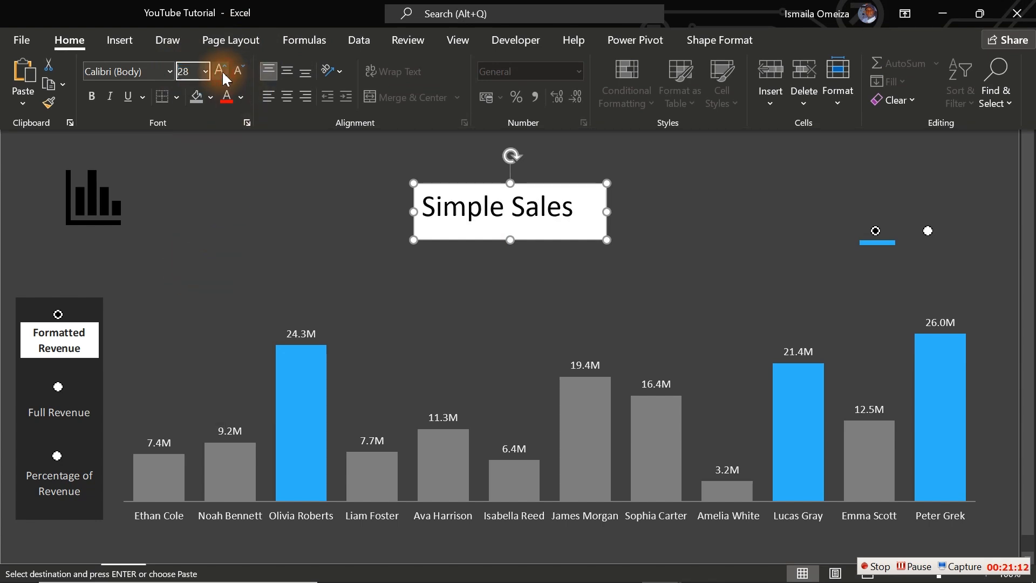
pyautogui.click(241, 97)
pyautogui.click(225, 199)
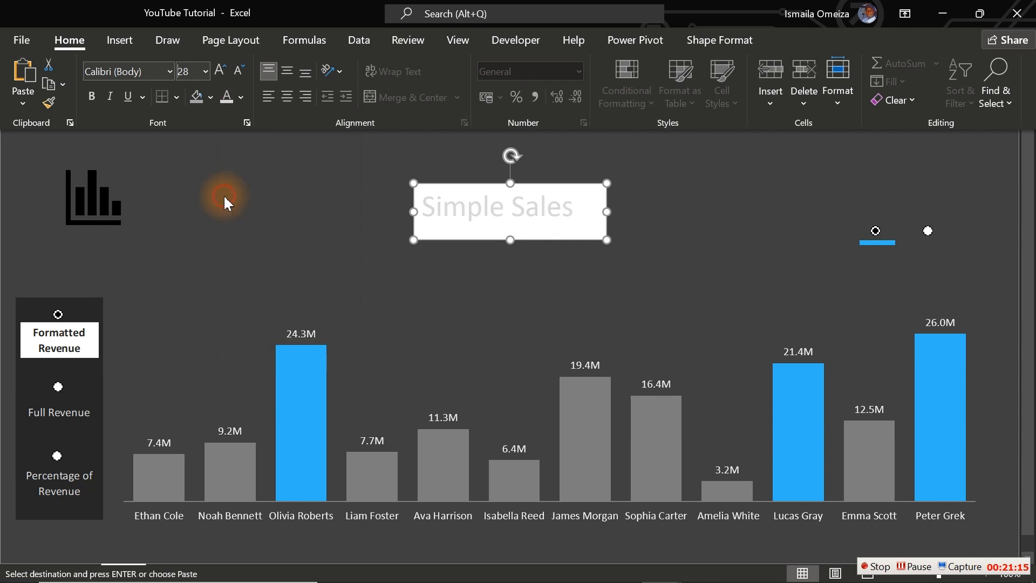
pyautogui.hotkey('ctrl', 'shift', 'F1')
pyautogui.moveTo(606, 212); pyautogui.dragTo(764, 214)
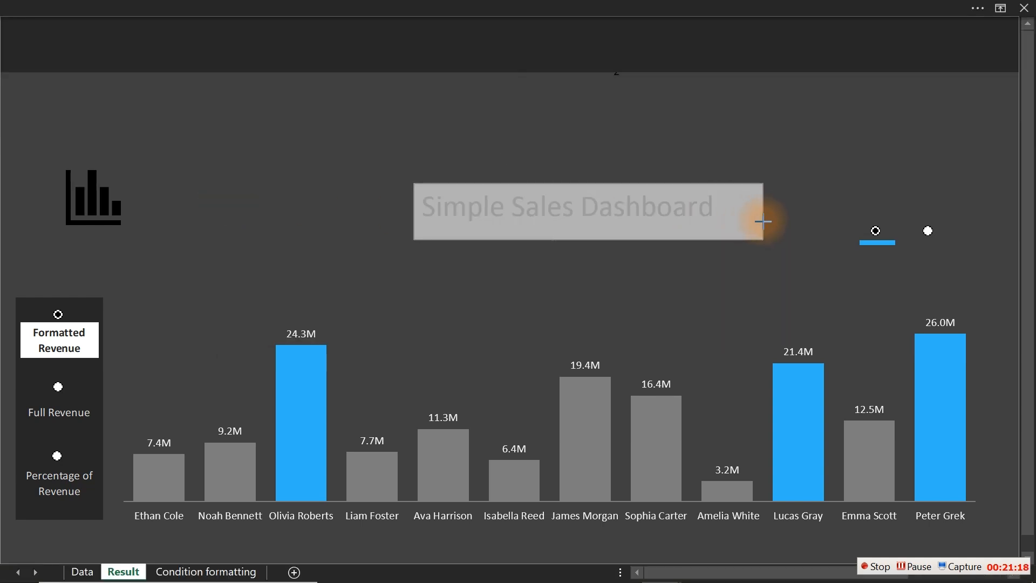
# - Remove the title text box's outline and fill, and move it onto the left end of the dark header banner
pyautogui.doubleClick(711, 238)
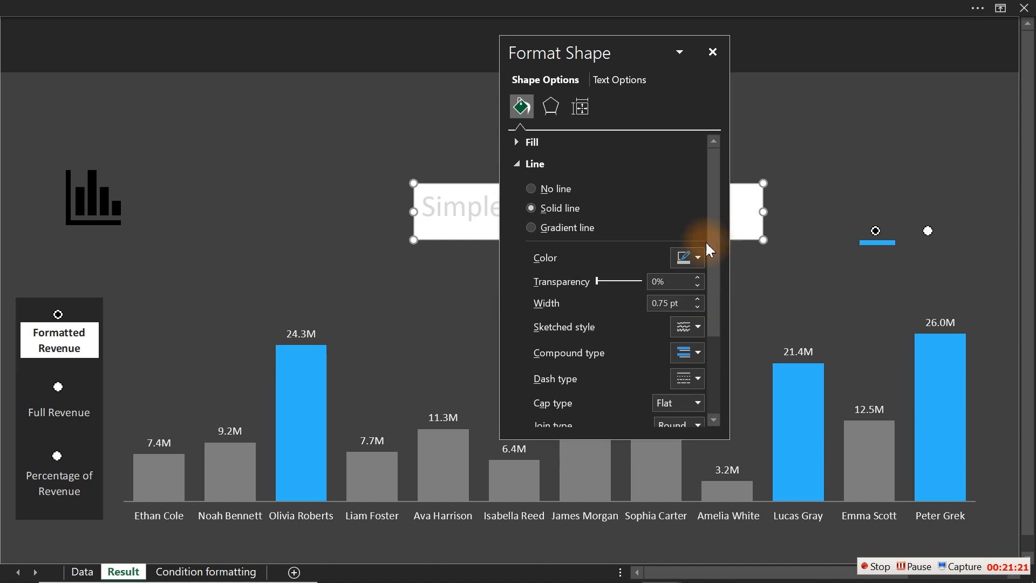
pyautogui.click(532, 189)
pyautogui.click(532, 163)
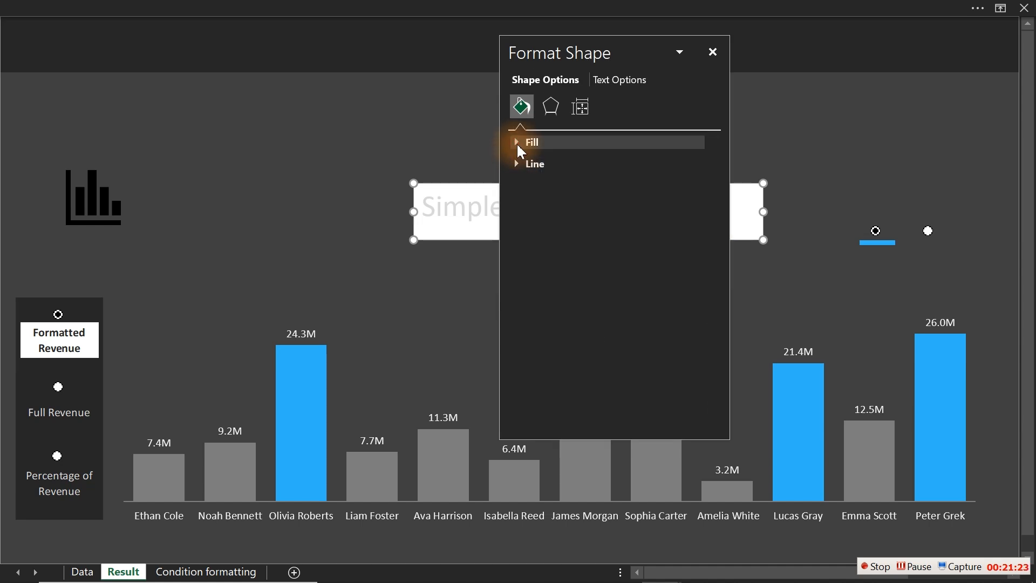
pyautogui.click(519, 142)
pyautogui.click(549, 168)
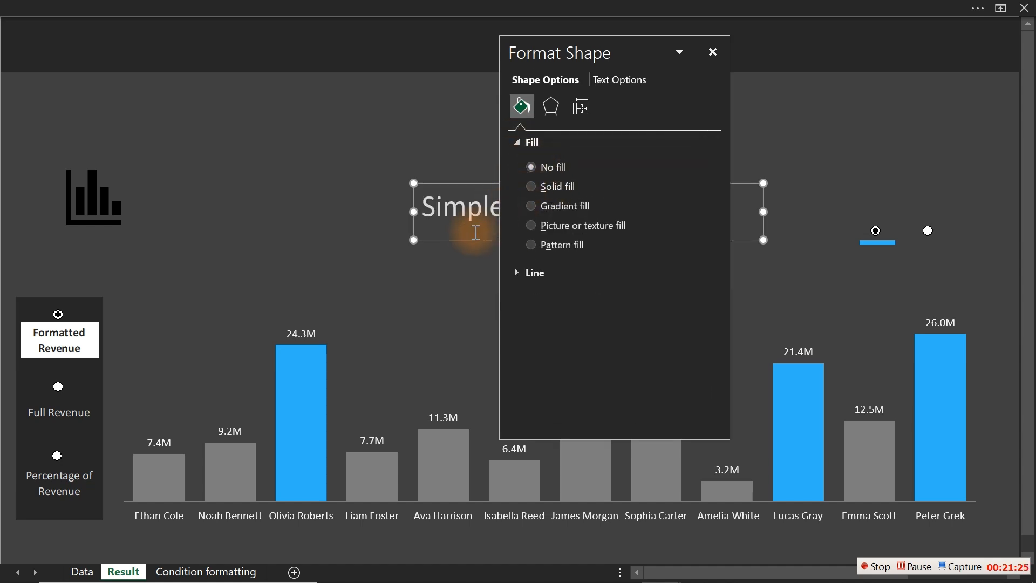
pyautogui.moveTo(484, 239); pyautogui.dragTo(87, 77)
pyautogui.click(86, 77)
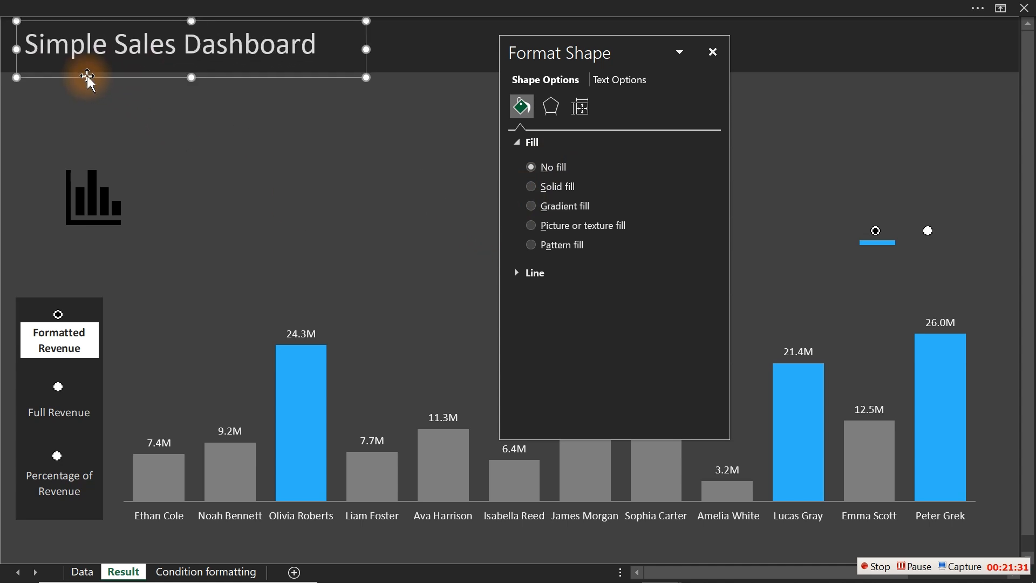
# - Duplicate the title text box below the banner, replace its text with "Total Revenue", and narrow the box
pyautogui.moveTo(87, 77); pyautogui.dragTo(247, 197)
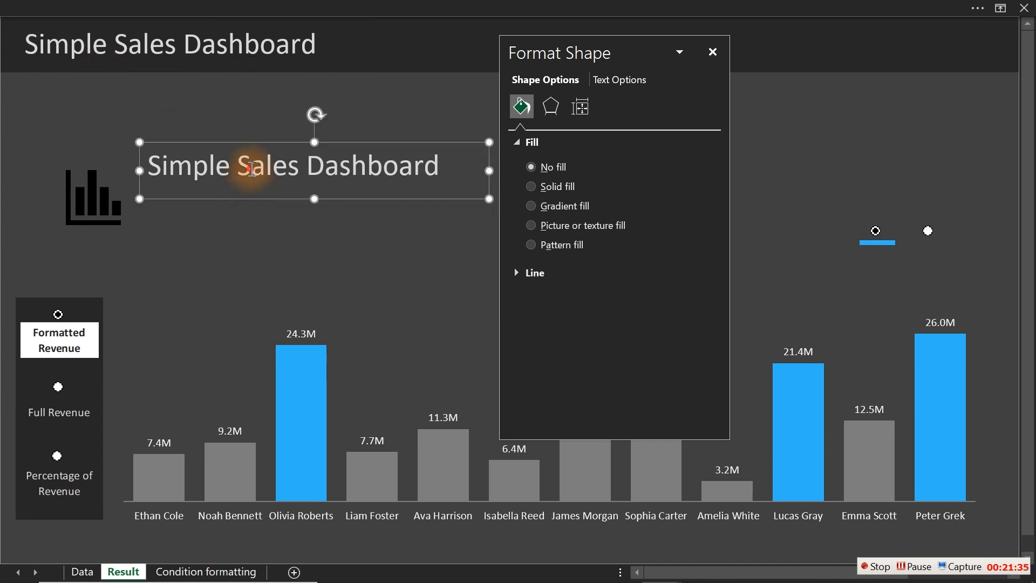
pyautogui.tripleClick(252, 170)
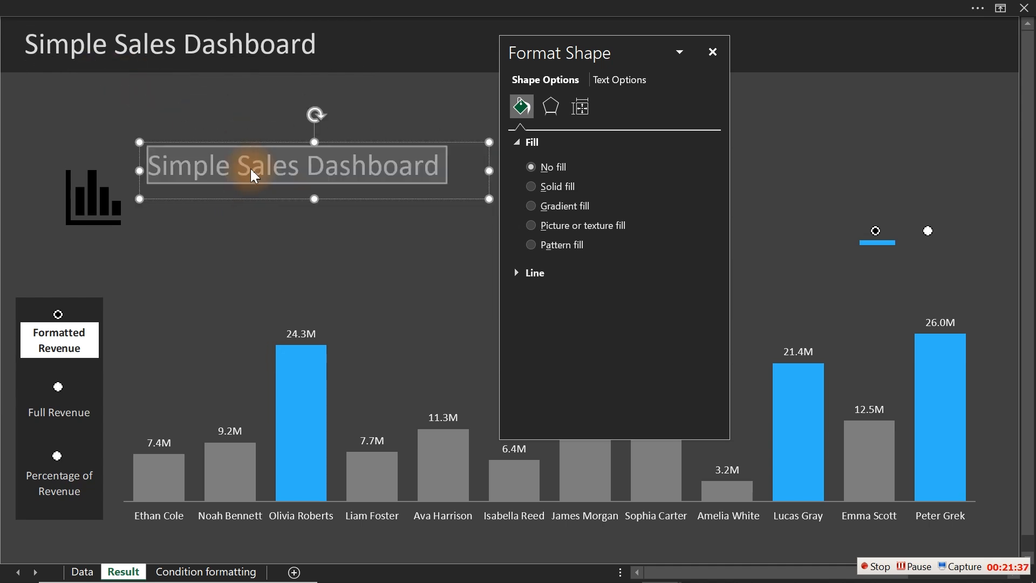
pyautogui.write('Total Revenue')
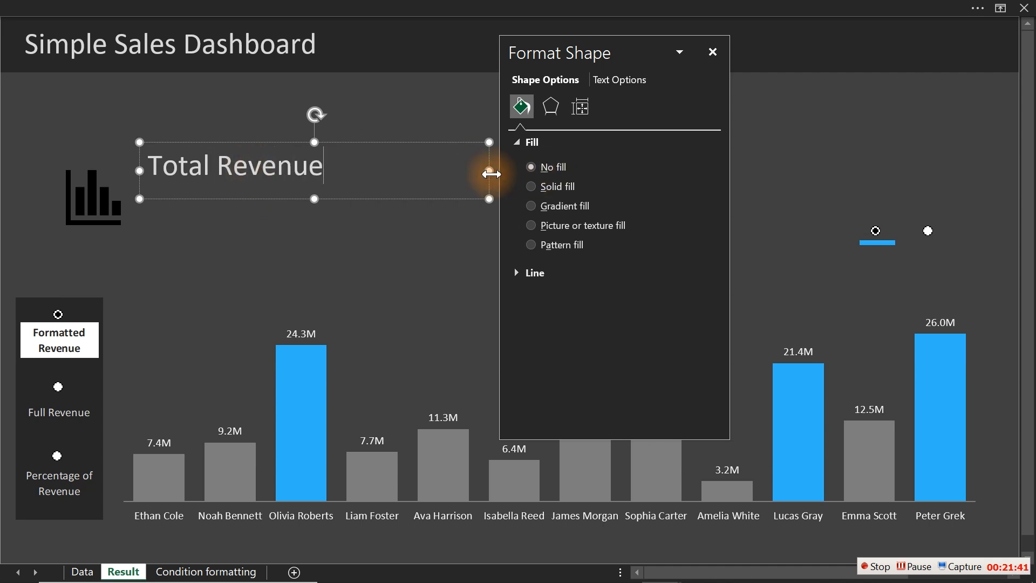
pyautogui.moveTo(491, 174); pyautogui.dragTo(354, 173)
# - Set the Total Revenue label to font size 14 and move it up just beneath the header banner
pyautogui.click(213, 7)
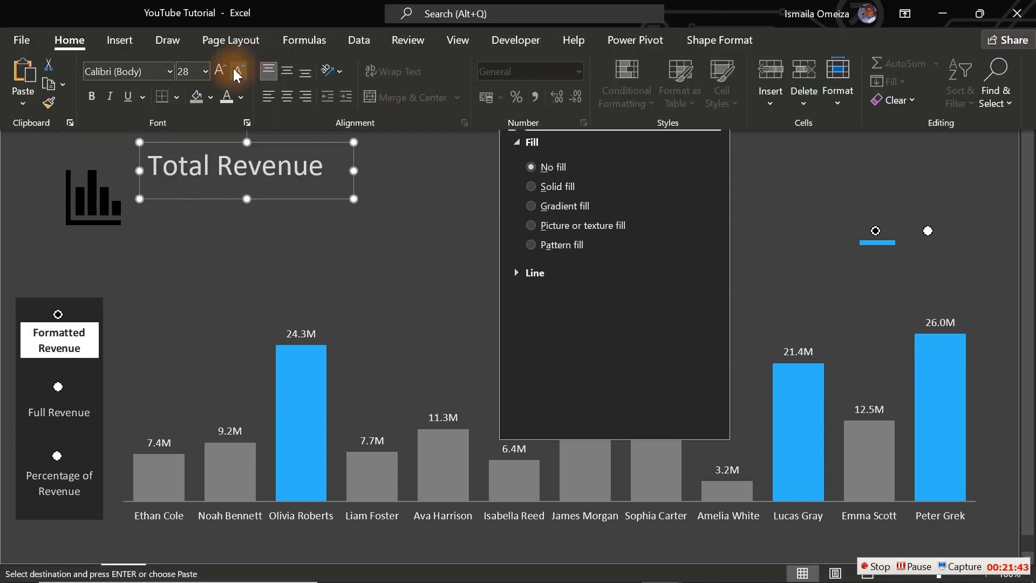
pyautogui.click(206, 70)
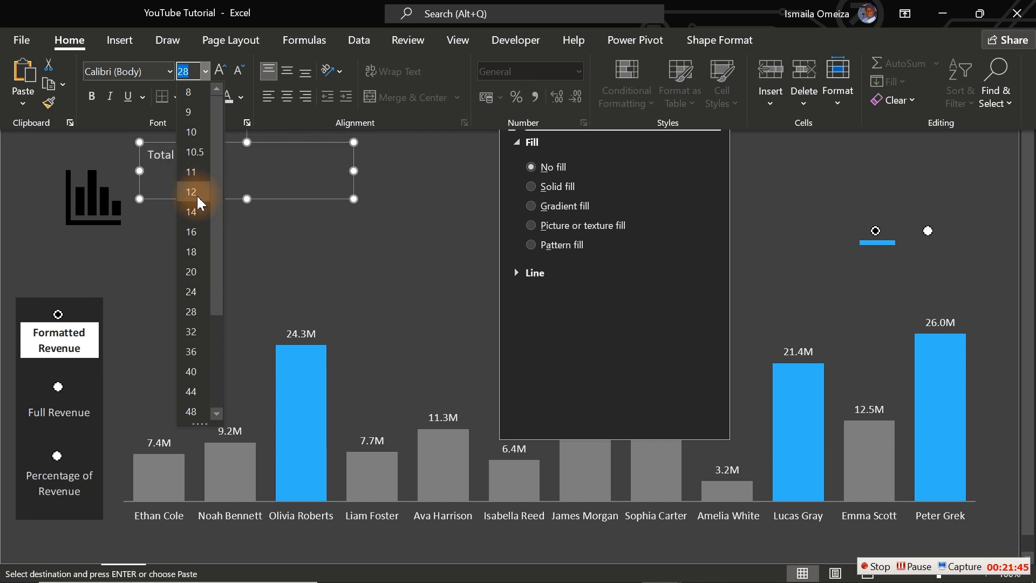
pyautogui.click(195, 211)
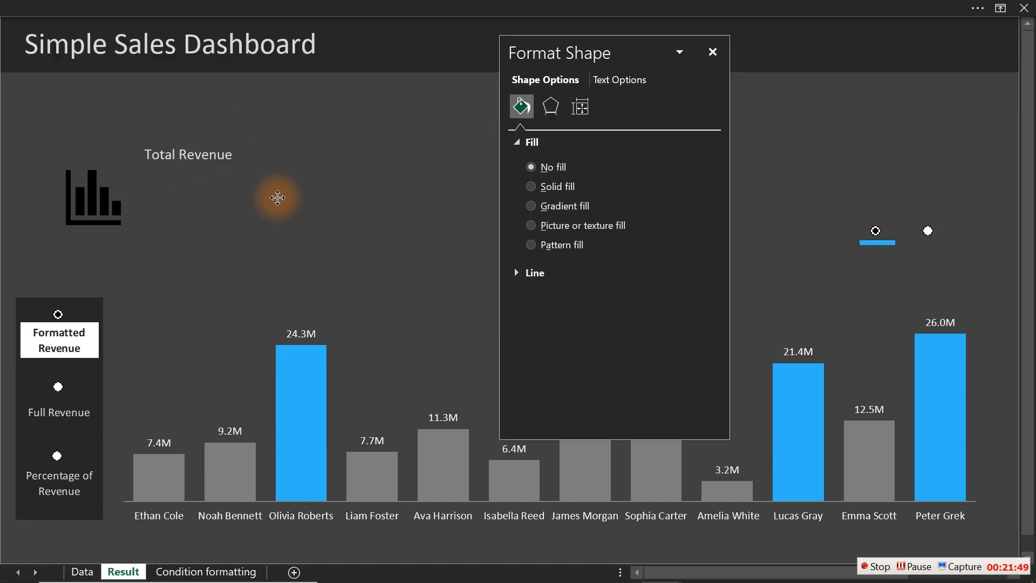
pyautogui.moveTo(354, 199); pyautogui.dragTo(181, 134)
# - Shrink the bar chart icon, place it left of the Total Revenue label, and fill it with light gray
pyautogui.click(115, 212)
pyautogui.moveTo(132, 236); pyautogui.dragTo(69, 140)
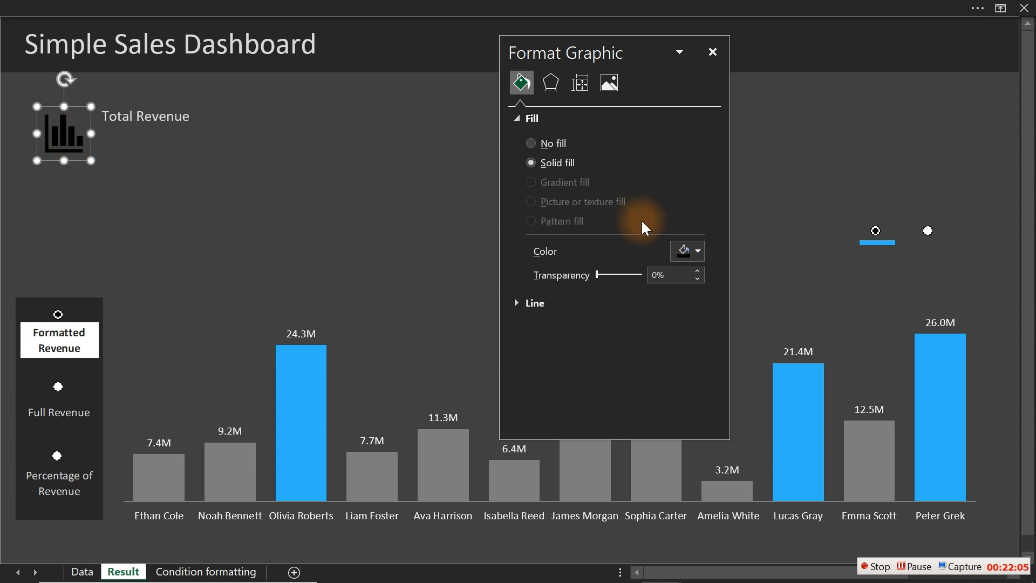
pyautogui.click(691, 254)
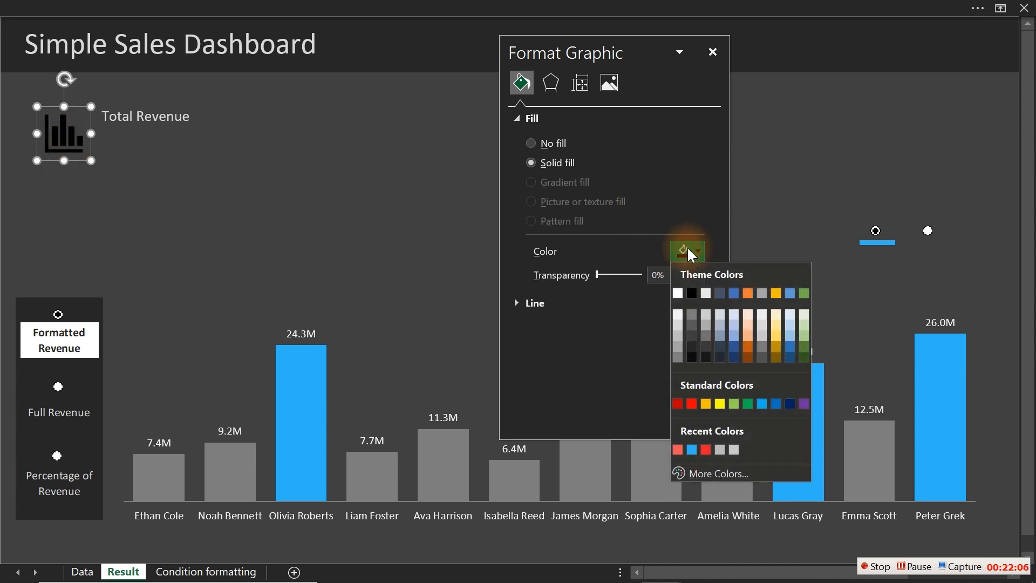
pyautogui.click(678, 333)
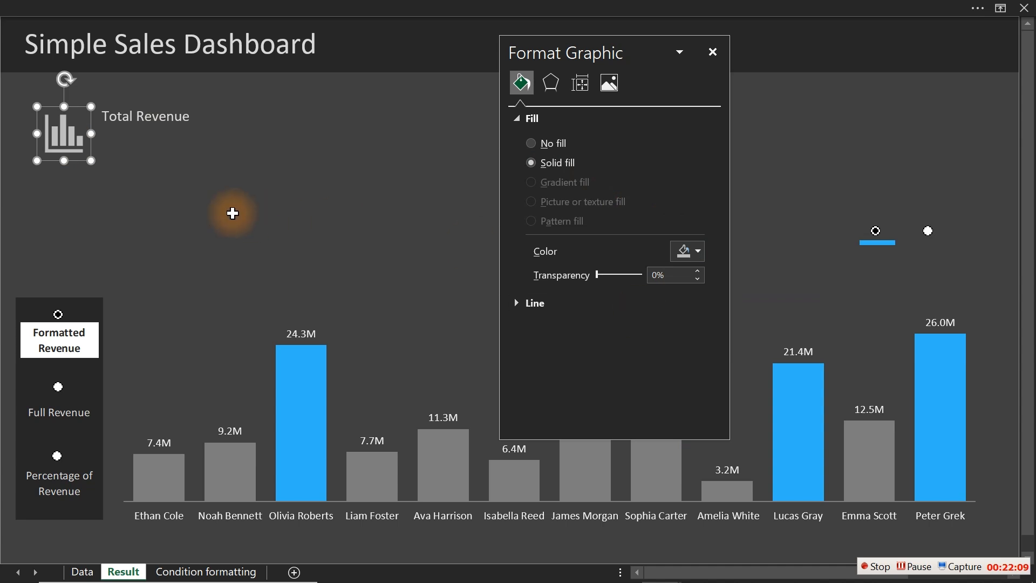
# - Recolor the chart icon beside the Total Revenue label with the darkest grey shade of the white theme color
pyautogui.click(690, 252)
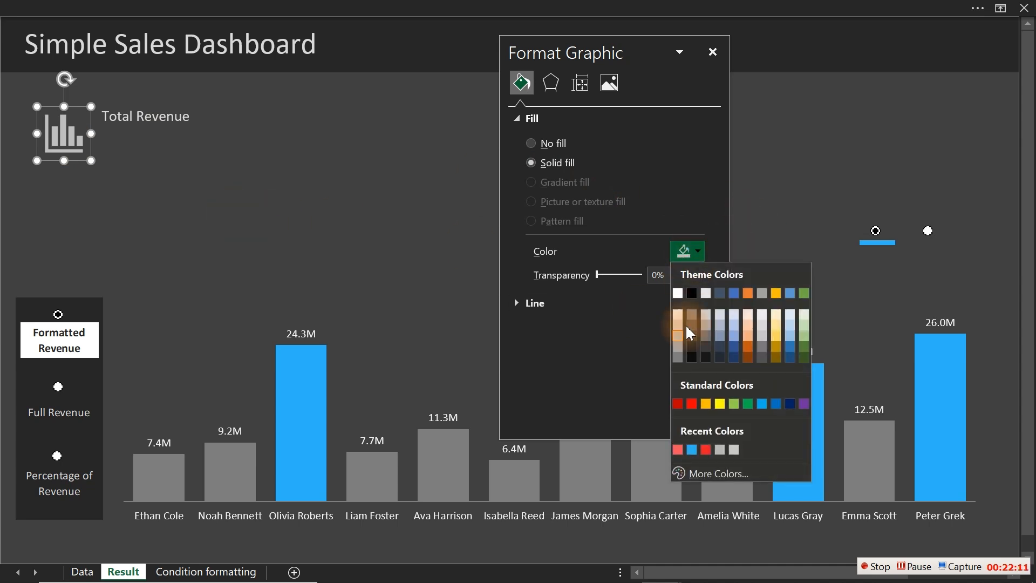
pyautogui.click(679, 356)
pyautogui.click(294, 256)
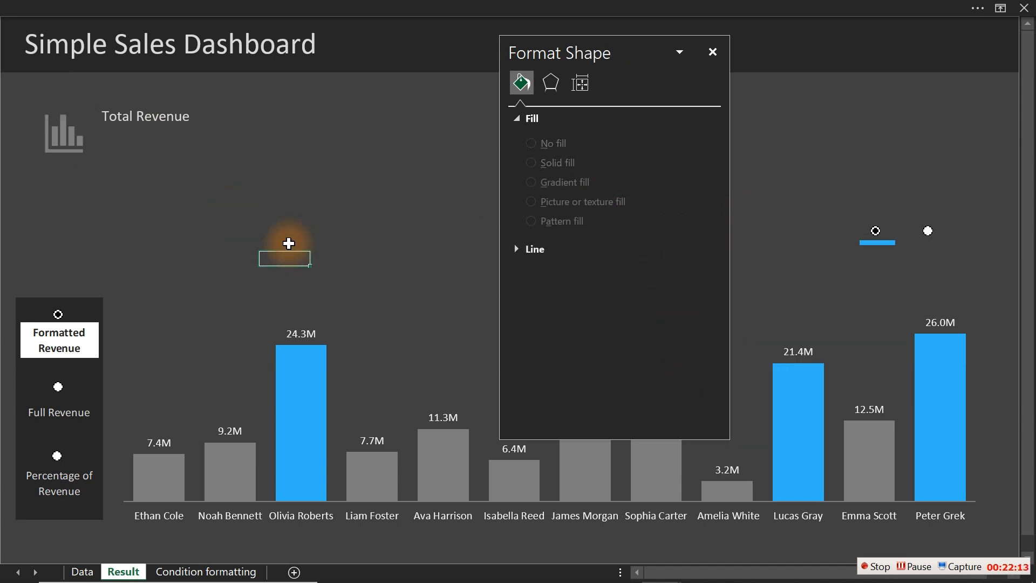
# - Duplicate the Total Revenue text box, place the copy directly beneath the original and widen it
pyautogui.click(166, 116)
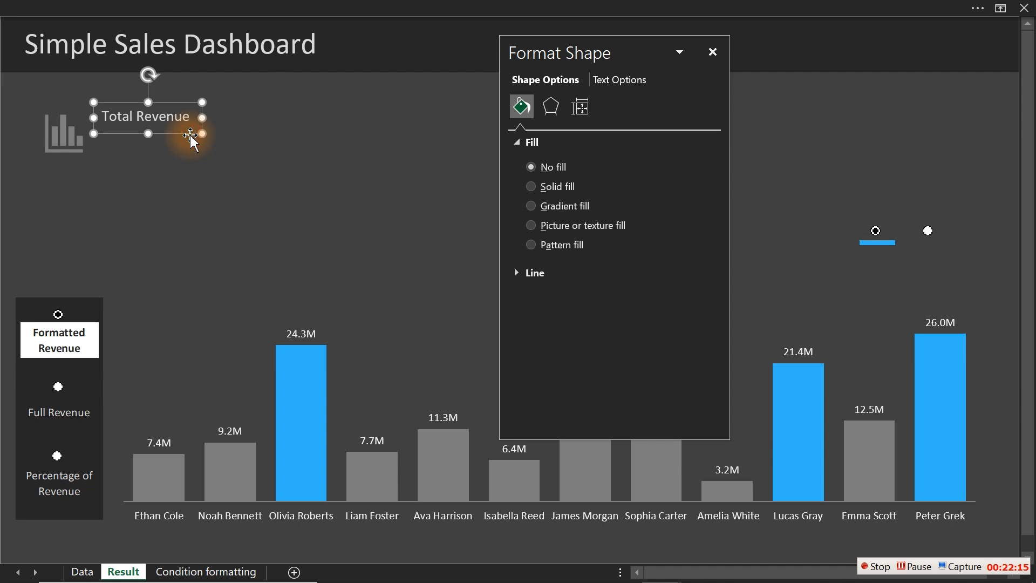
pyautogui.hotkey('ctrl', 'd')
pyautogui.moveTo(189, 148); pyautogui.dragTo(244, 142)
# - Turn on the display of the formula bar
pyautogui.click(195, 5)
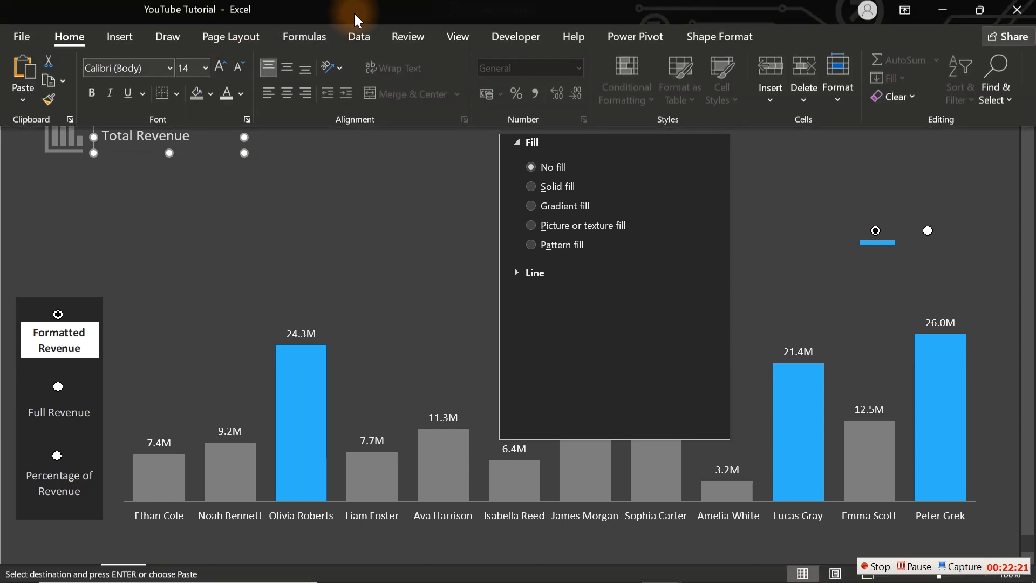
pyautogui.click(458, 43)
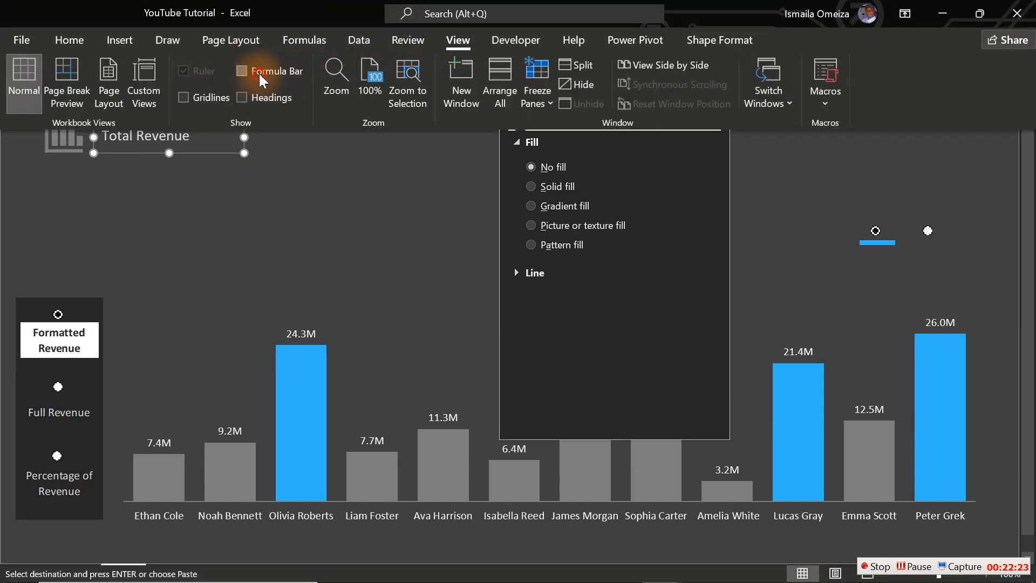
pyautogui.click(242, 71)
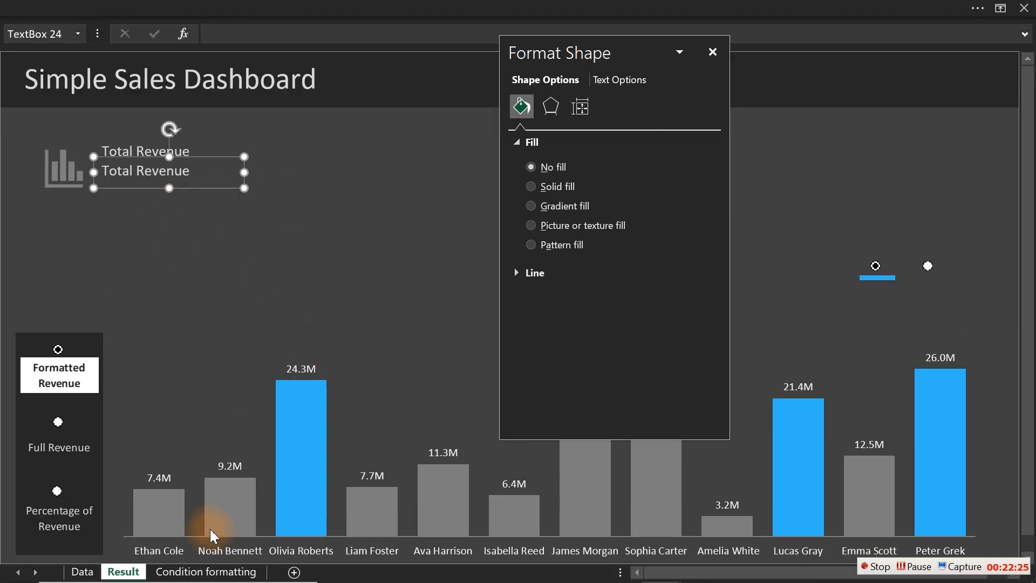
# - On the Data sheet, label B21 Total and sum the revenue column in C21 with =SUM(C8:C19)
pyautogui.click(82, 572)
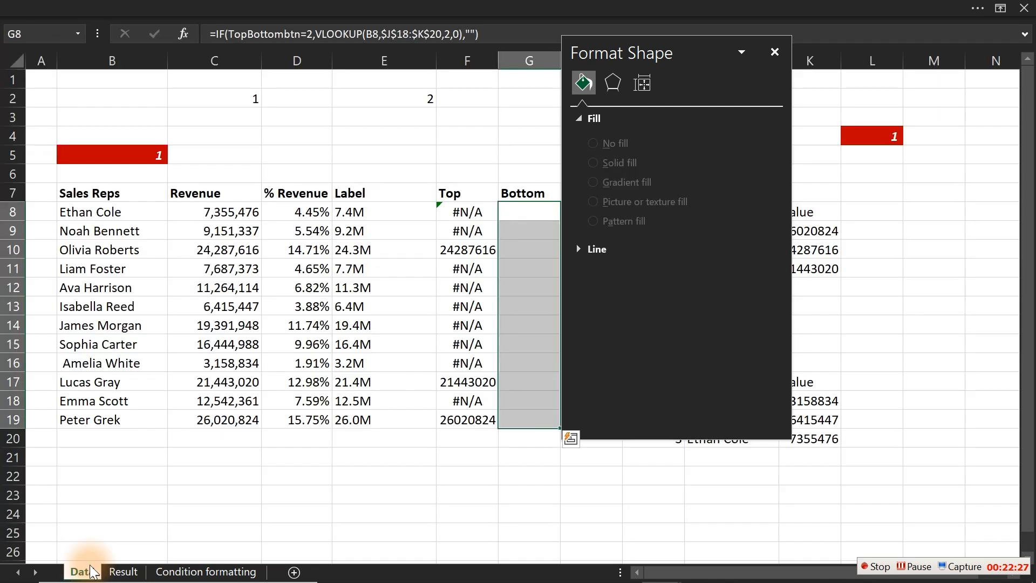
pyautogui.click(208, 477)
pyautogui.click(132, 459)
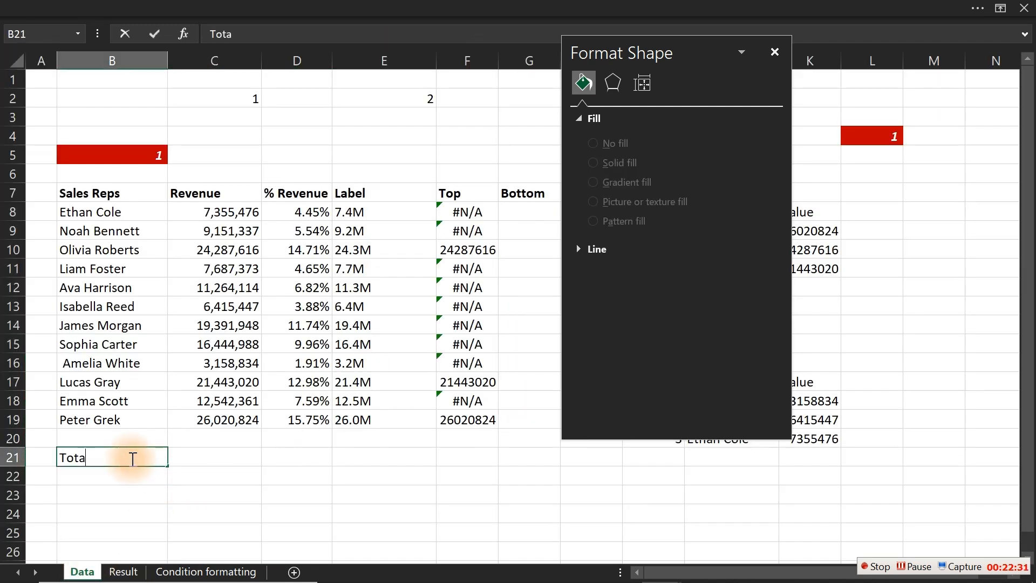
pyautogui.press('Tab')
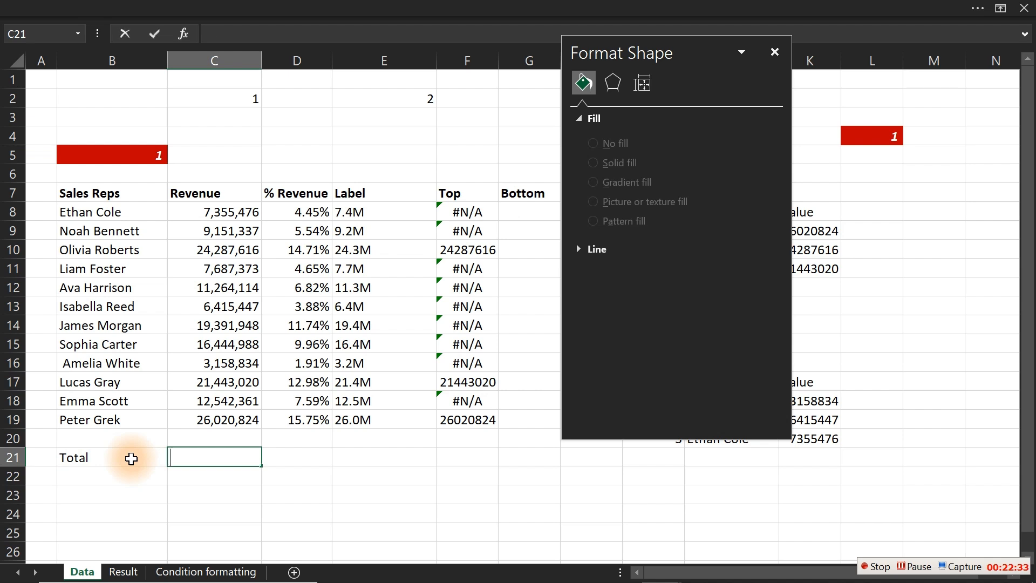
pyautogui.write('=sum')
pyautogui.press('Tab')
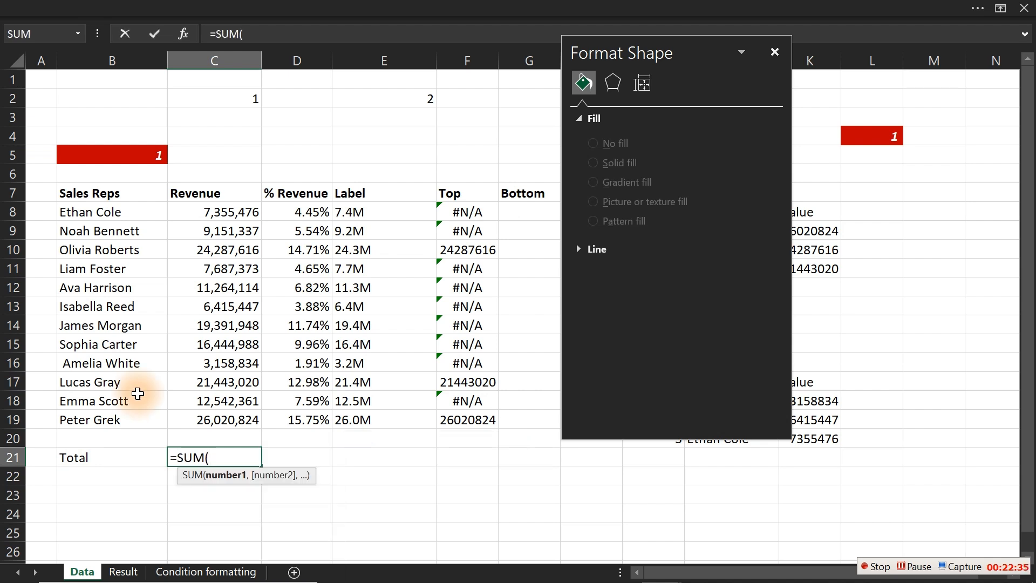
pyautogui.moveTo(220, 212); pyautogui.dragTo(225, 413)
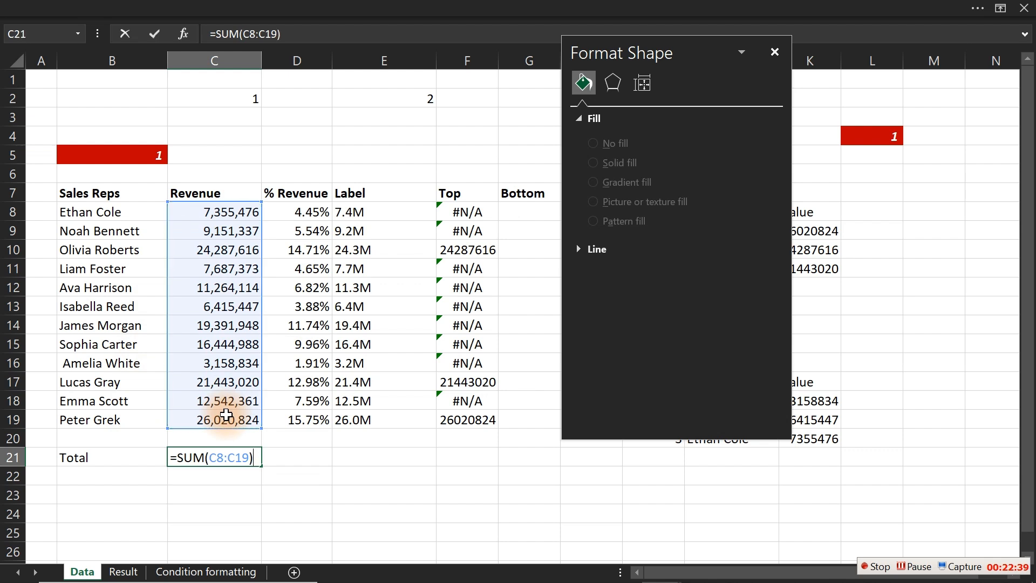
pyautogui.press('Return')
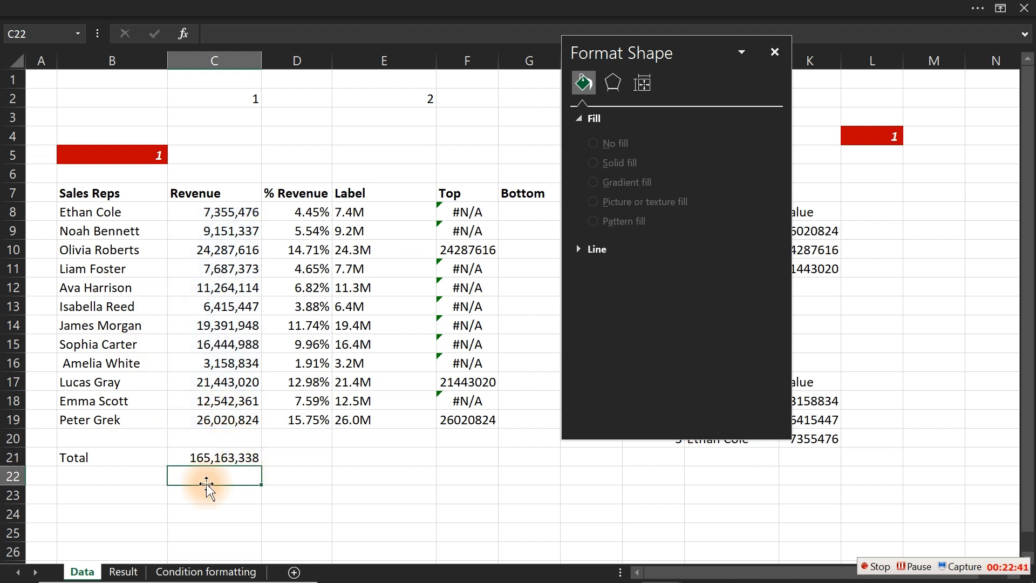
# - On the Result sheet, link the duplicated Total Revenue text box to the summed revenue with =Data!C21
pyautogui.click(128, 573)
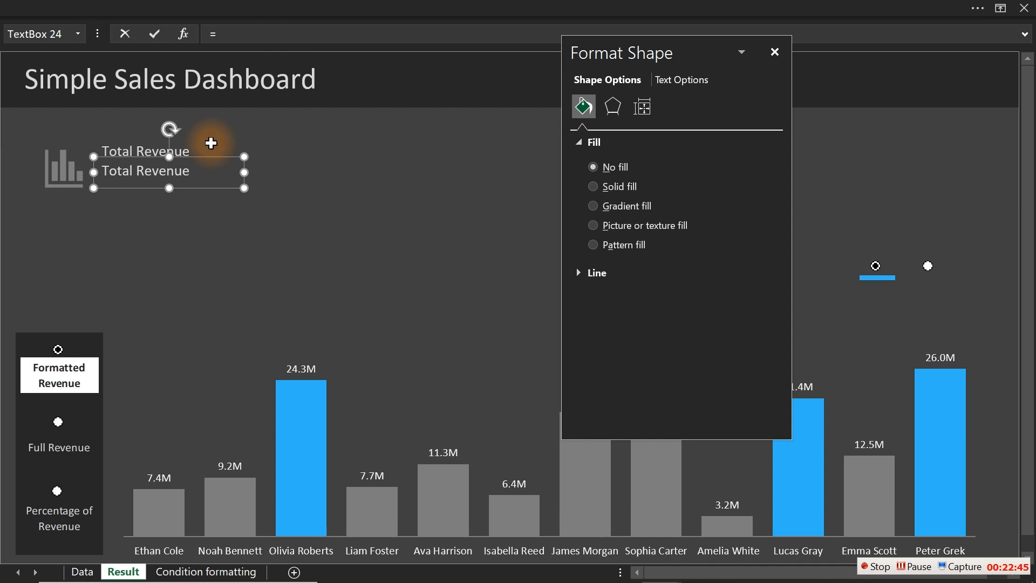
pyautogui.click(188, 573)
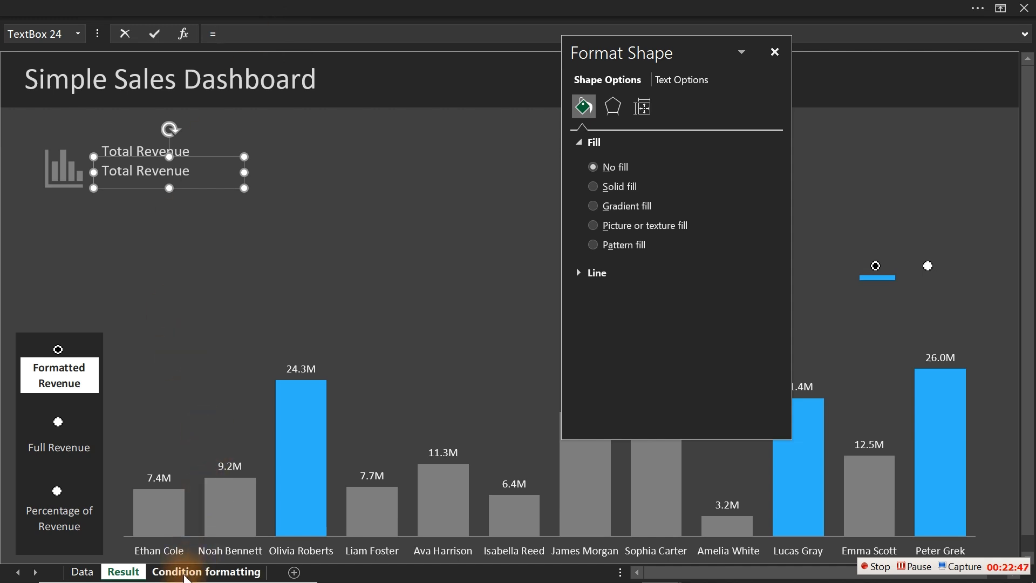
pyautogui.click(82, 572)
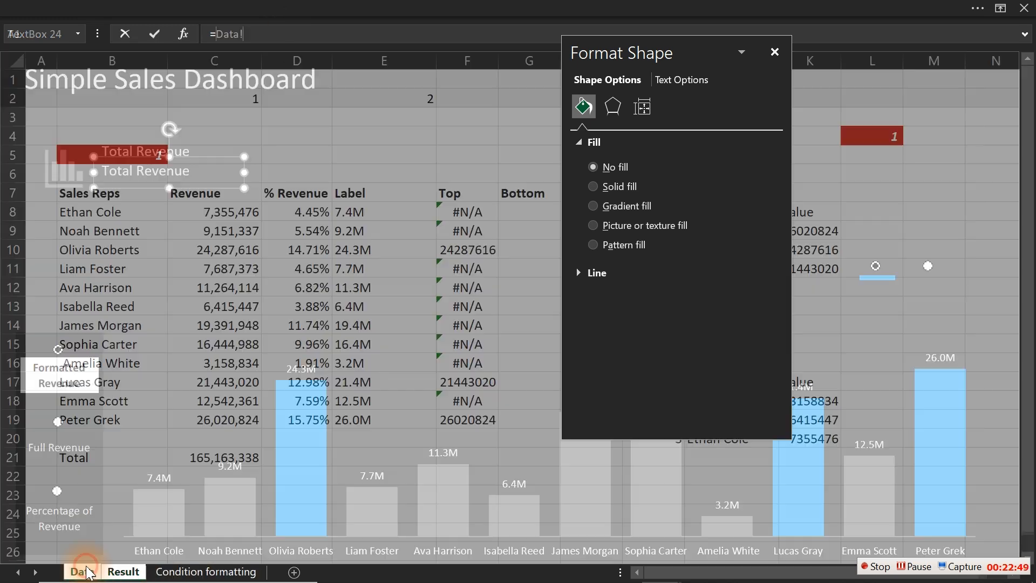
pyautogui.click(200, 457)
pyautogui.press('Return')
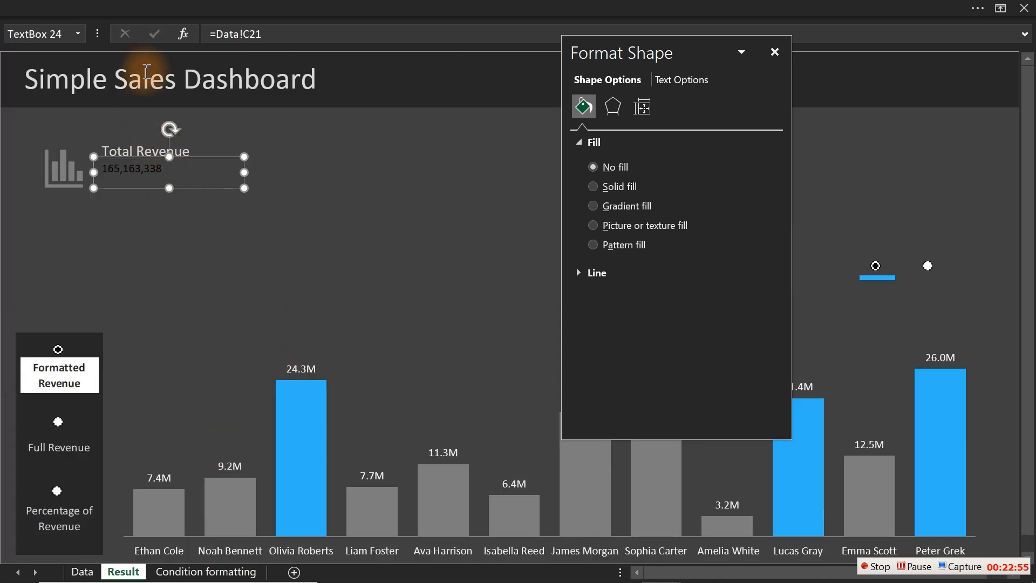
# - Copy the formatting of the Simple Sales Dashboard title onto the linked revenue value with Format Painter
pyautogui.click(143, 78)
pyautogui.click(264, 112)
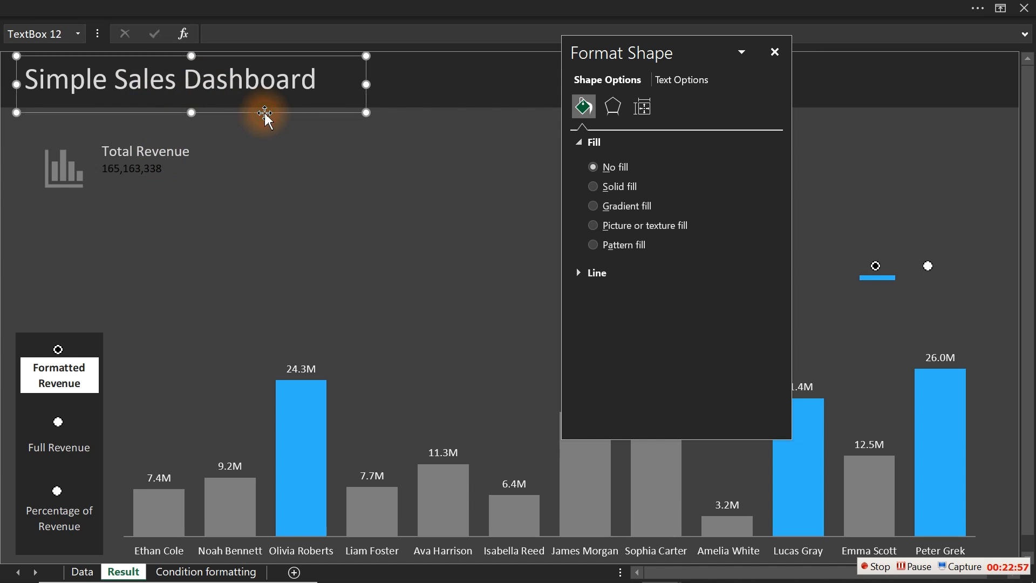
pyautogui.click(33, 6)
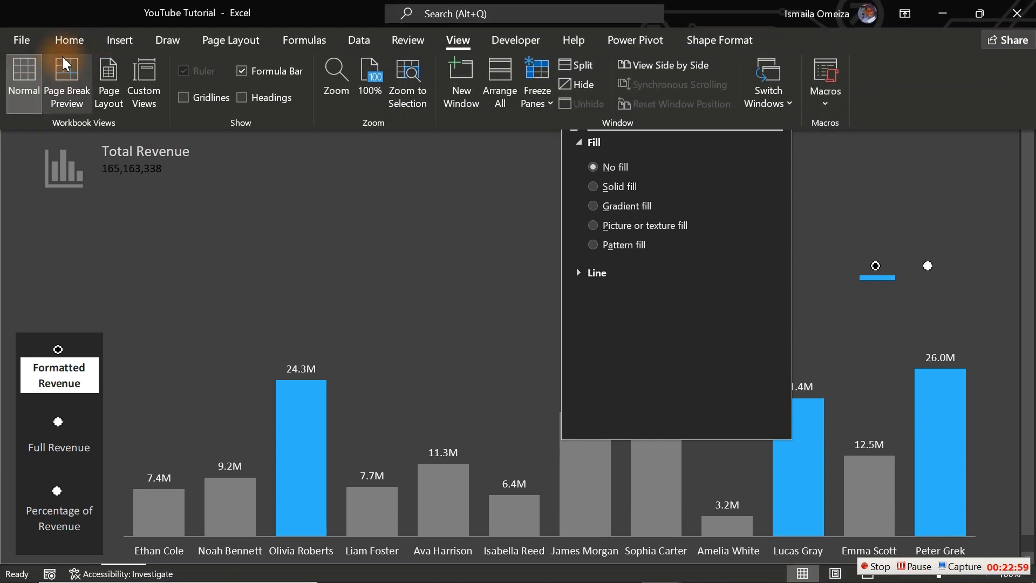
pyautogui.click(68, 41)
pyautogui.click(50, 105)
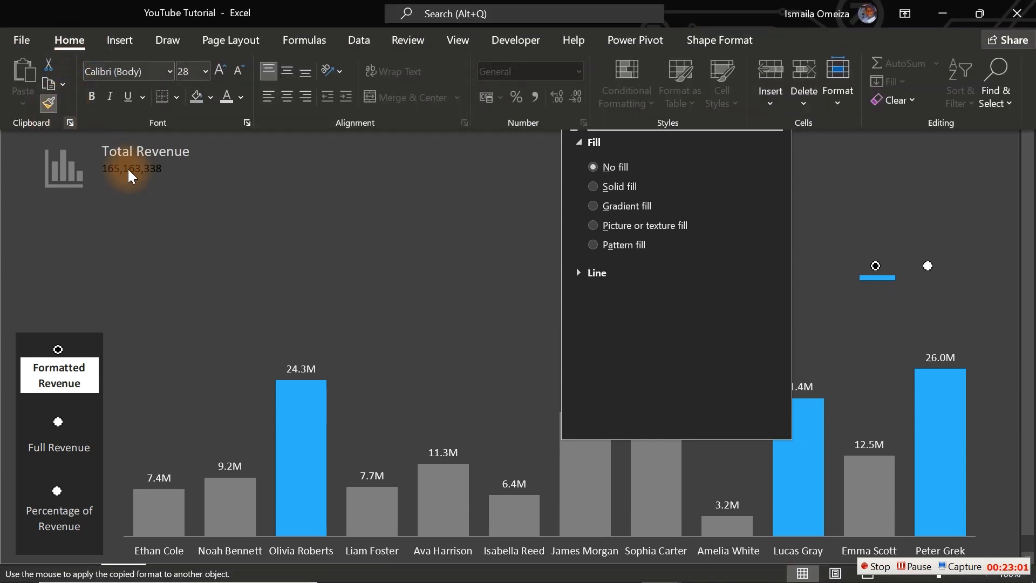
pyautogui.click(139, 176)
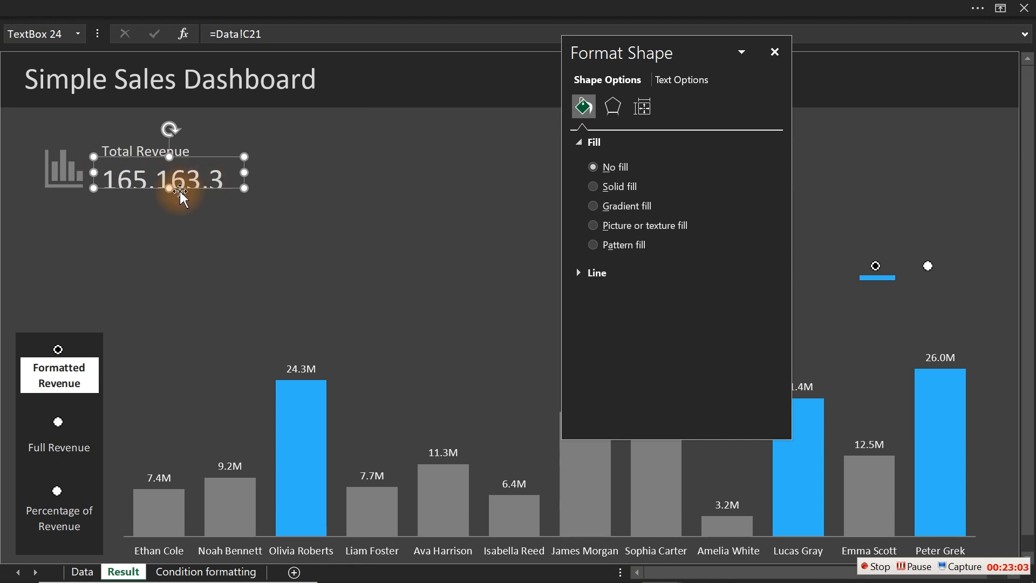
# - Set the revenue value's font size to 32 and enlarge its text box so the full number fits under the label
pyautogui.moveTo(169, 188); pyautogui.dragTo(169, 202)
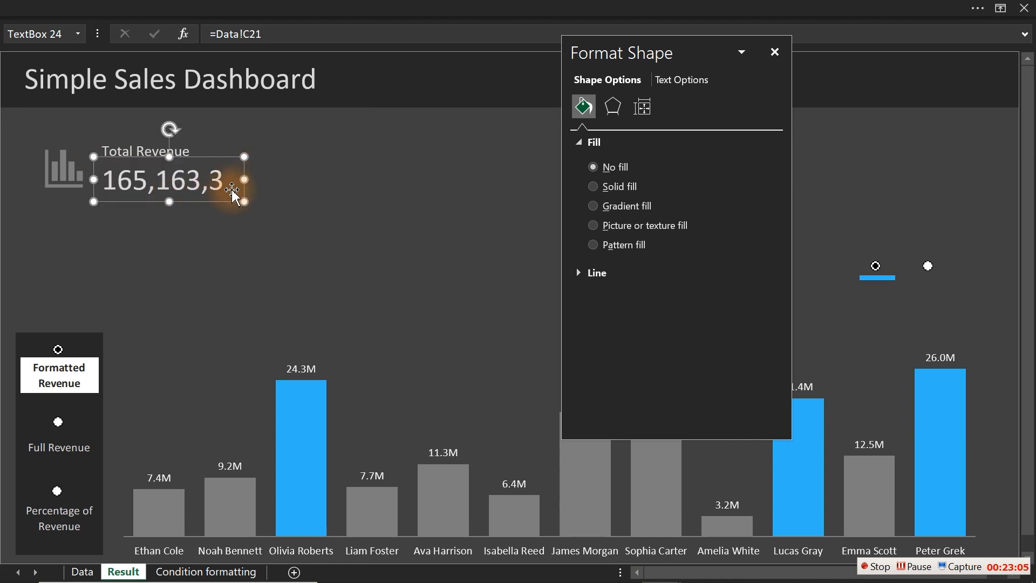
pyautogui.click(231, 9)
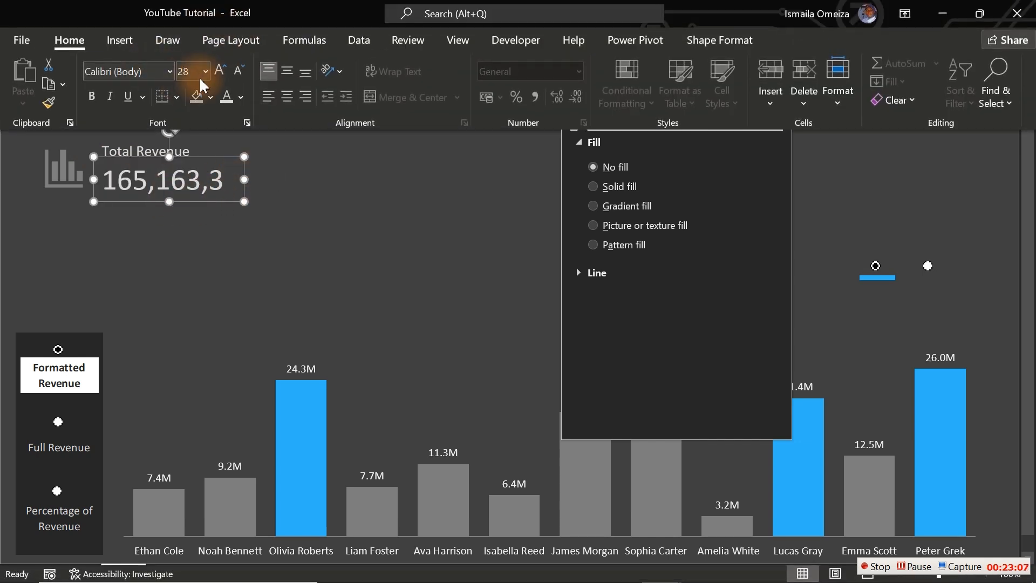
pyautogui.click(219, 70)
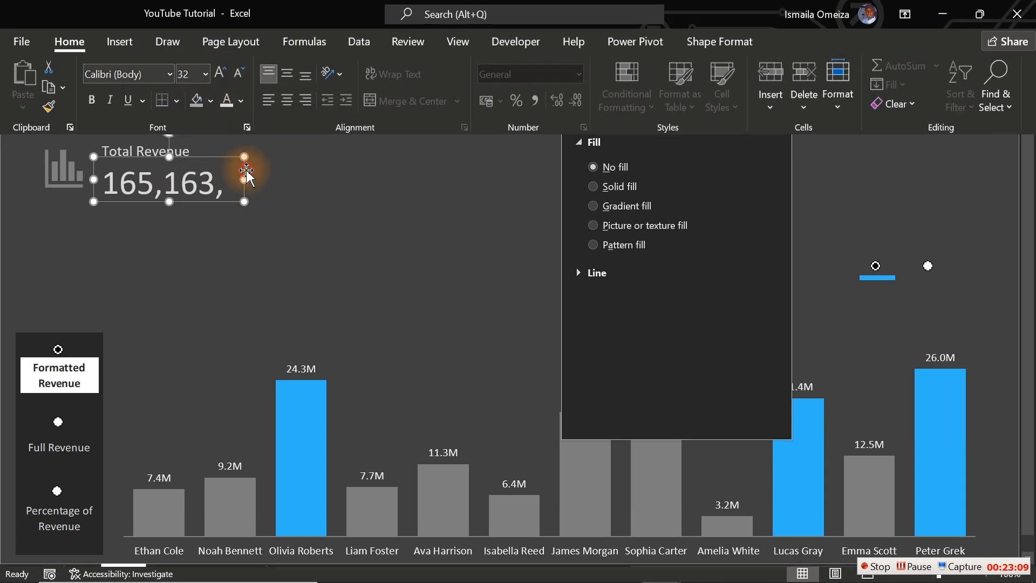
pyautogui.moveTo(244, 183)
pyautogui.mouseDown()
pyautogui.moveTo(289, 180)
pyautogui.moveTo(254, 193)
pyautogui.mouseUp()
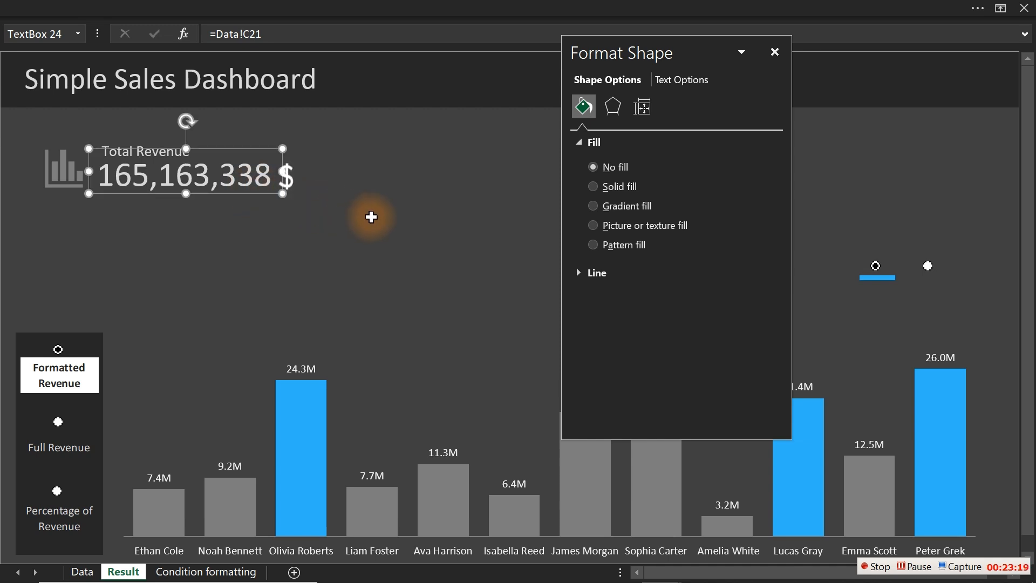
# - Move the chart icon, Total Revenue label and revenue value together slightly up toward the title bar
pyautogui.keyDown('shift'); pyautogui.click(63, 168); pyautogui.keyUp('shift')
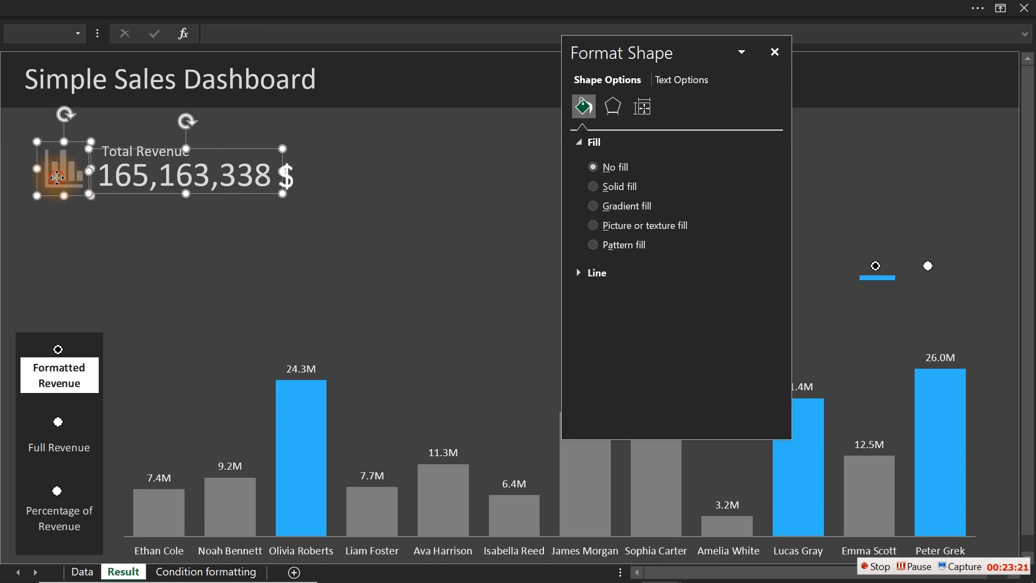
pyautogui.keyDown('shift'); pyautogui.click(118, 139); pyautogui.keyUp('shift')
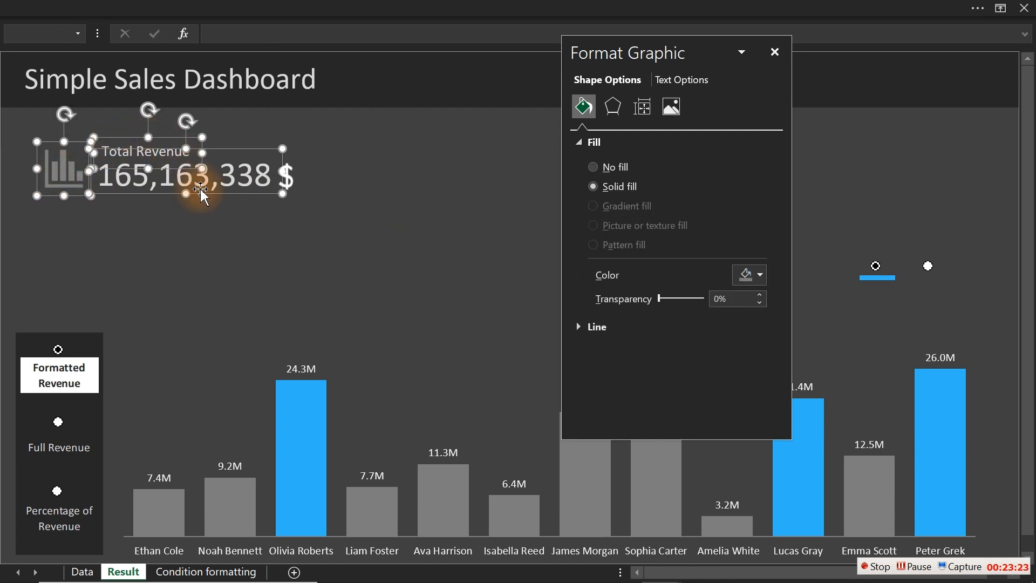
pyautogui.moveTo(203, 193); pyautogui.dragTo(201, 181)
pyautogui.click(380, 202)
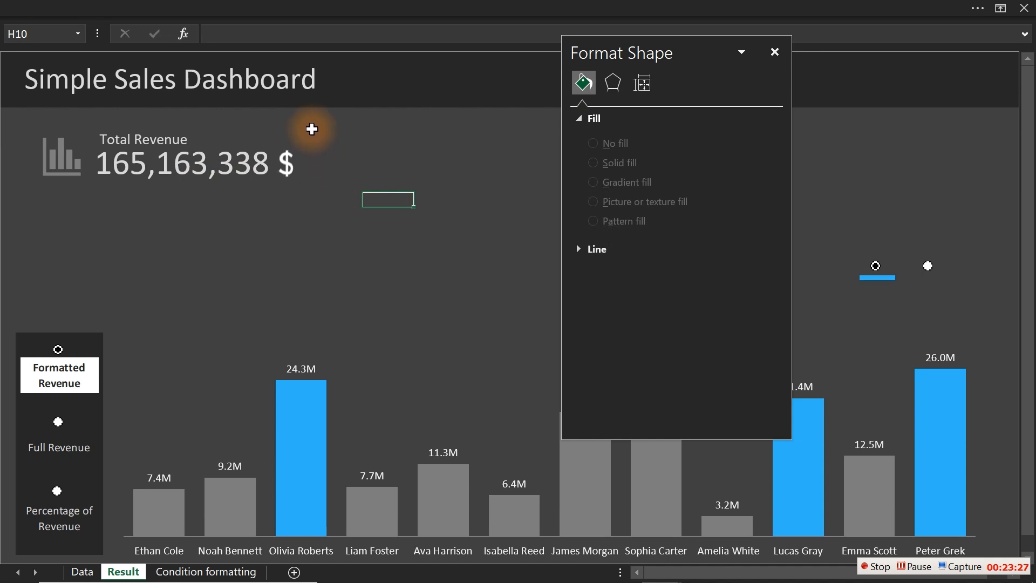
# - Place a widened copy of the Total Revenue label above the bar chart, reading "Total Revenue by Sales Persons"
pyautogui.click(174, 129)
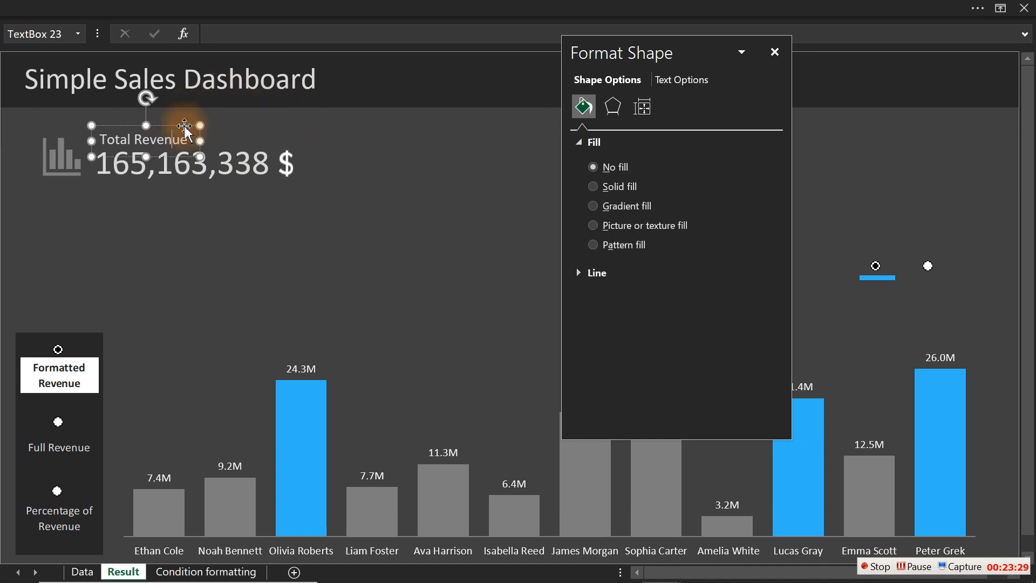
pyautogui.moveTo(183, 129); pyautogui.dragTo(409, 257)
pyautogui.click(327, 258)
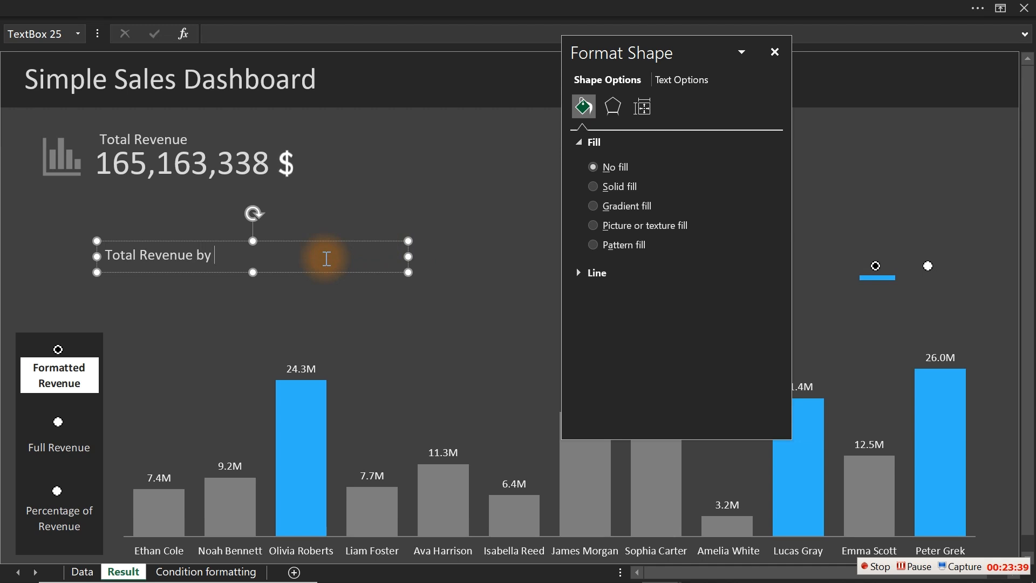
pyautogui.write('by Sales R')
pyautogui.press('BackSpace')
pyautogui.press('BackSpace')
pyautogui.write('Pwer')
pyautogui.press('BackSpace')
pyautogui.press('BackSpace')
pyautogui.press('BackSpace')
pyautogui.write('ersons')
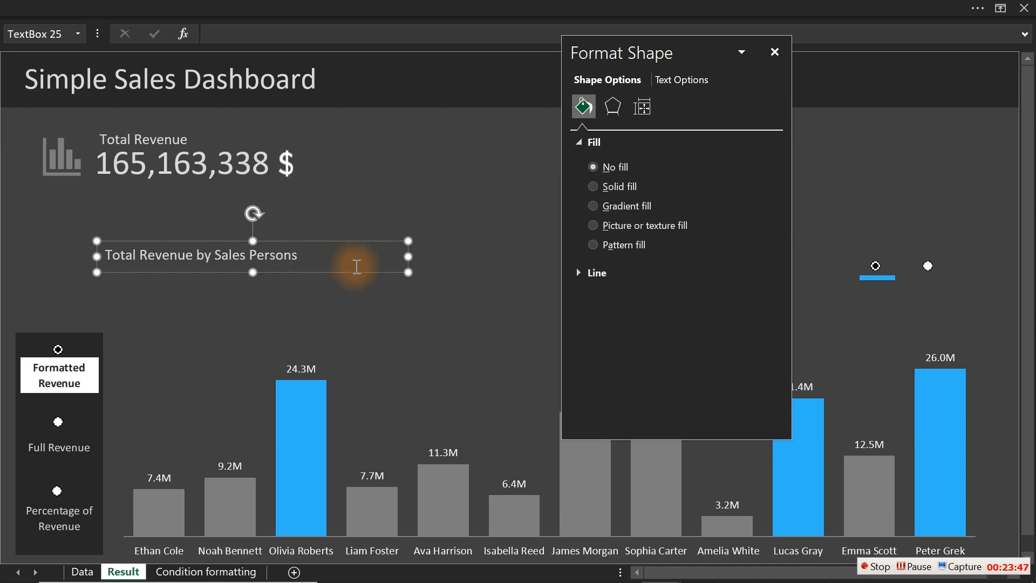
# - Increase the "Total Revenue by Sales Persons" heading to font size 18 and nudge it slightly left
pyautogui.click(338, 273)
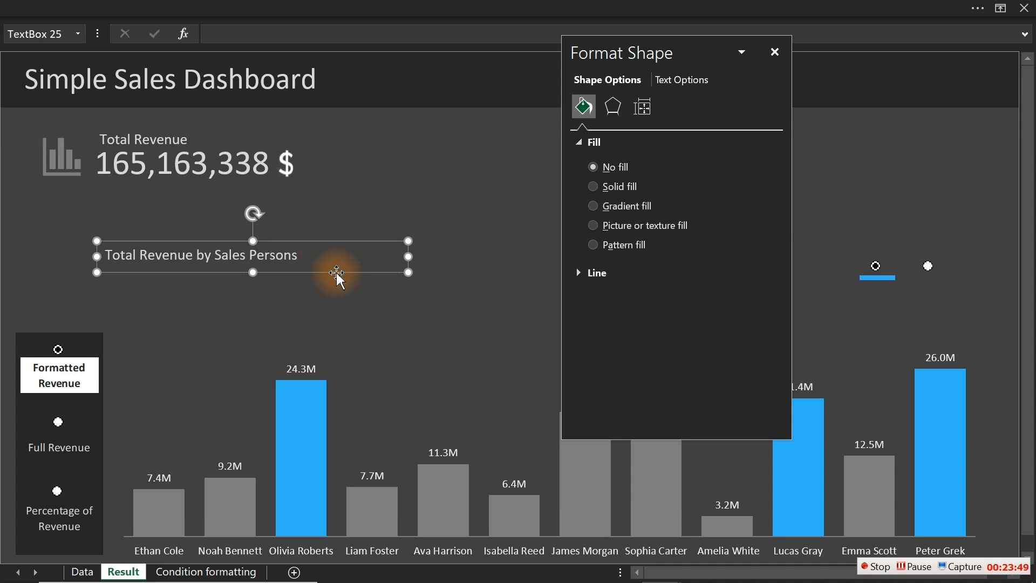
pyautogui.click(162, 7)
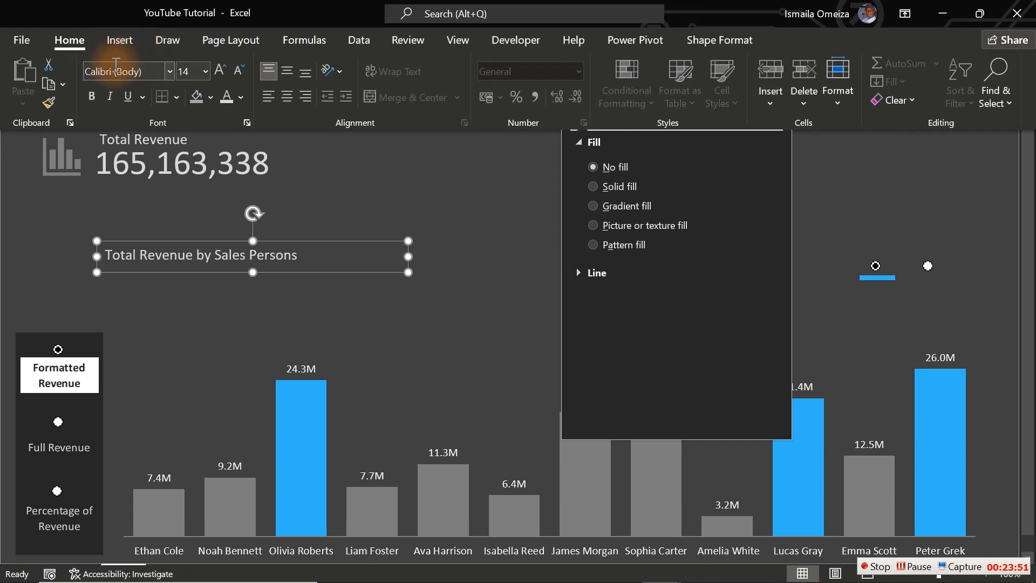
pyautogui.click(218, 75)
pyautogui.click(217, 75)
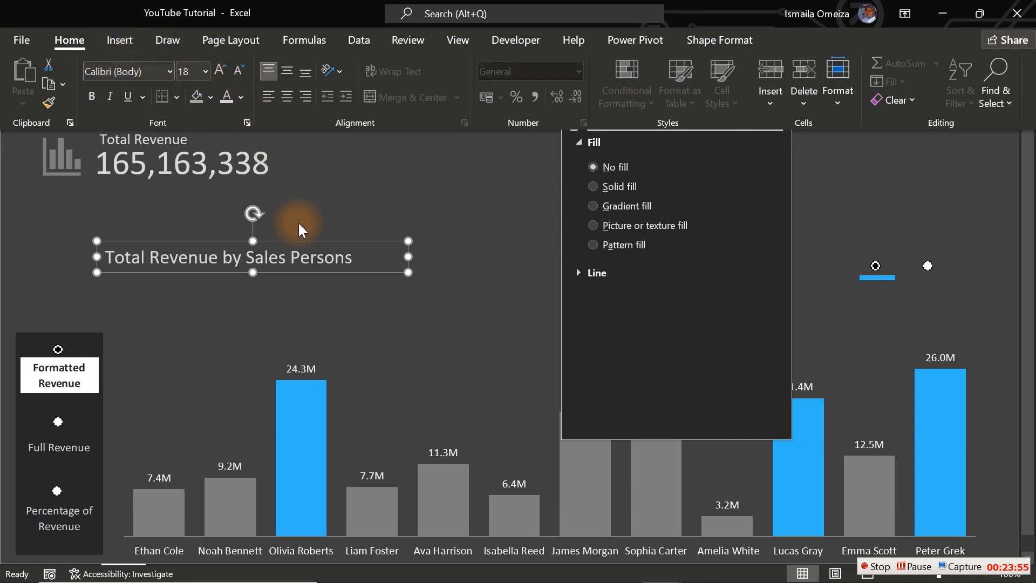
pyautogui.click(311, 241)
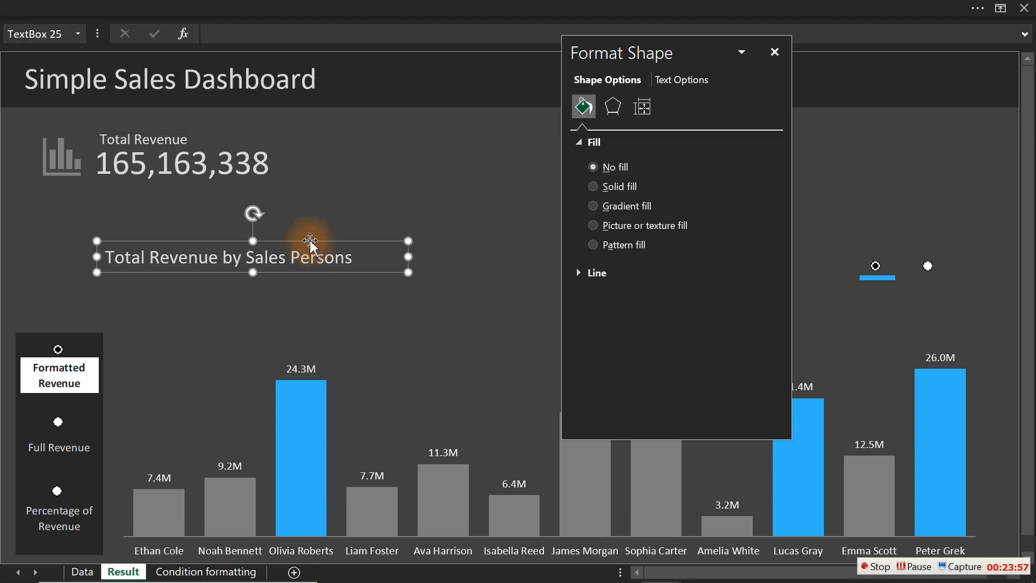
pyautogui.moveTo(311, 242); pyautogui.dragTo(302, 242)
pyautogui.click(308, 244)
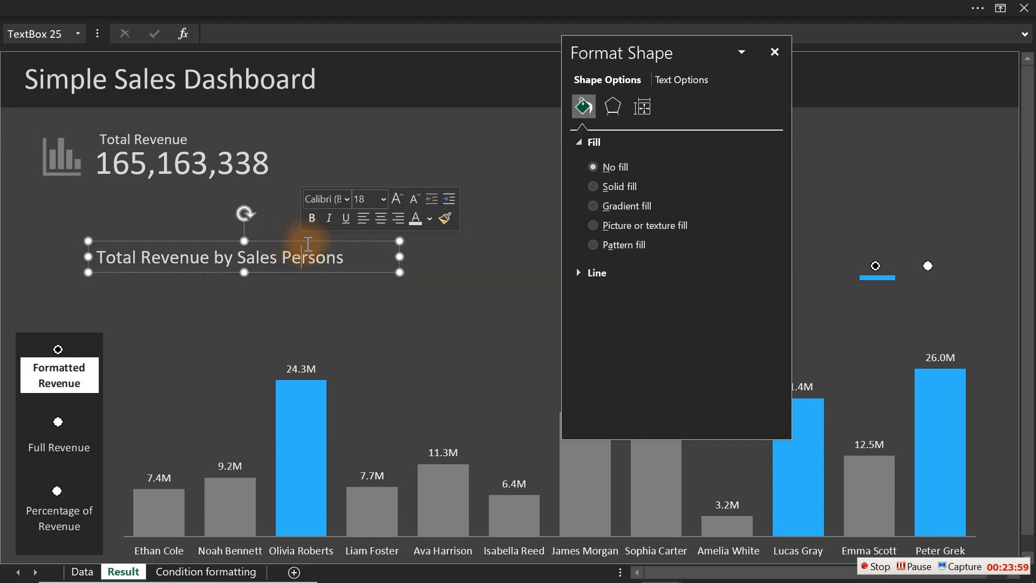
# - Move the "Total Revenue by Sales Persons" heading up and left so it lines up beneath the chart icon
pyautogui.moveTo(326, 240); pyautogui.dragTo(270, 218)
pyautogui.click(287, 275)
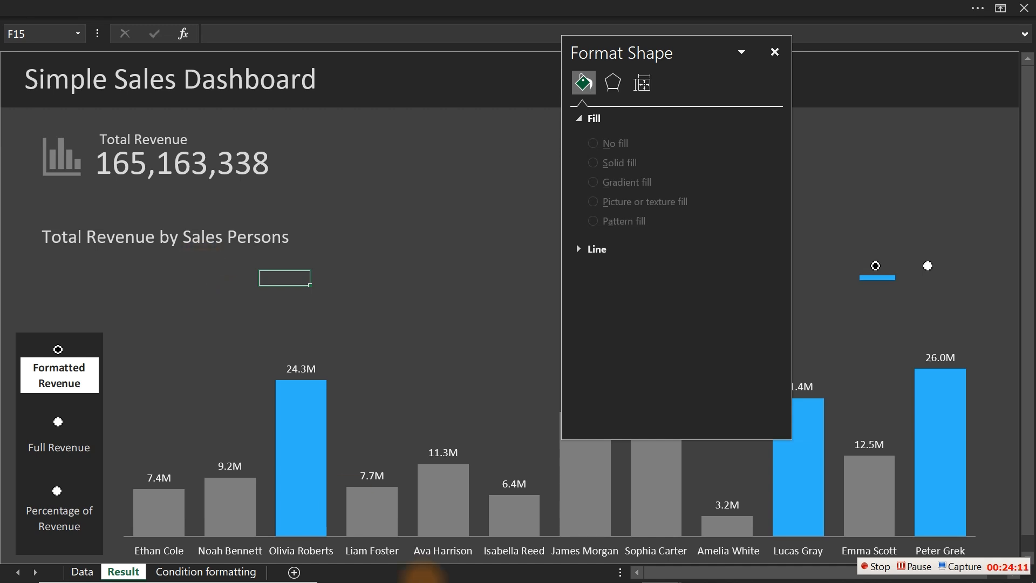
# - Switch to the finished example workbook, show its Top Sales Reps view to examine the summary text, and return to the YouTube Tutorial workbook
pyautogui.moveTo(452, 578)
pyautogui.moveTo(664, 577)
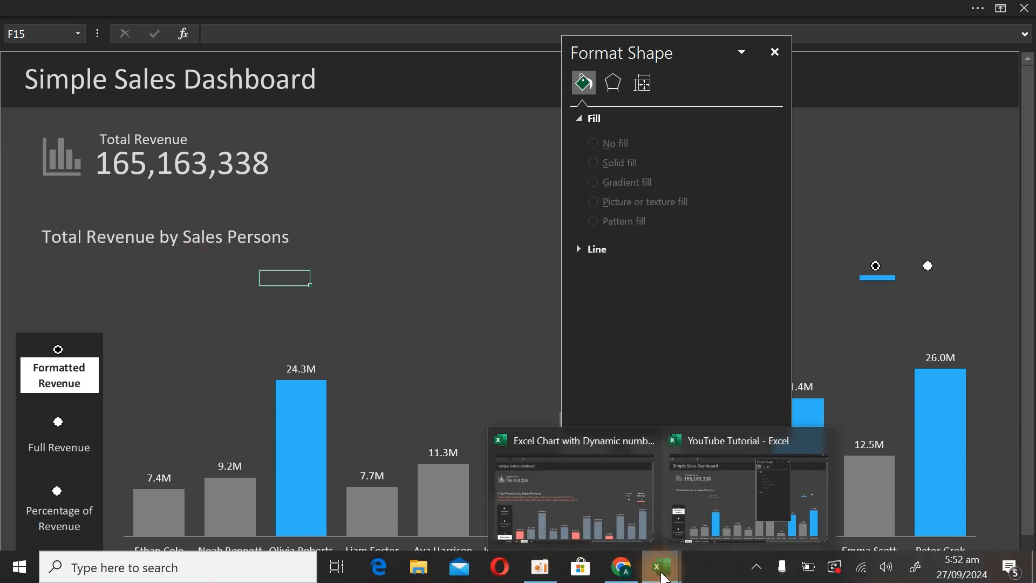
pyautogui.click(602, 526)
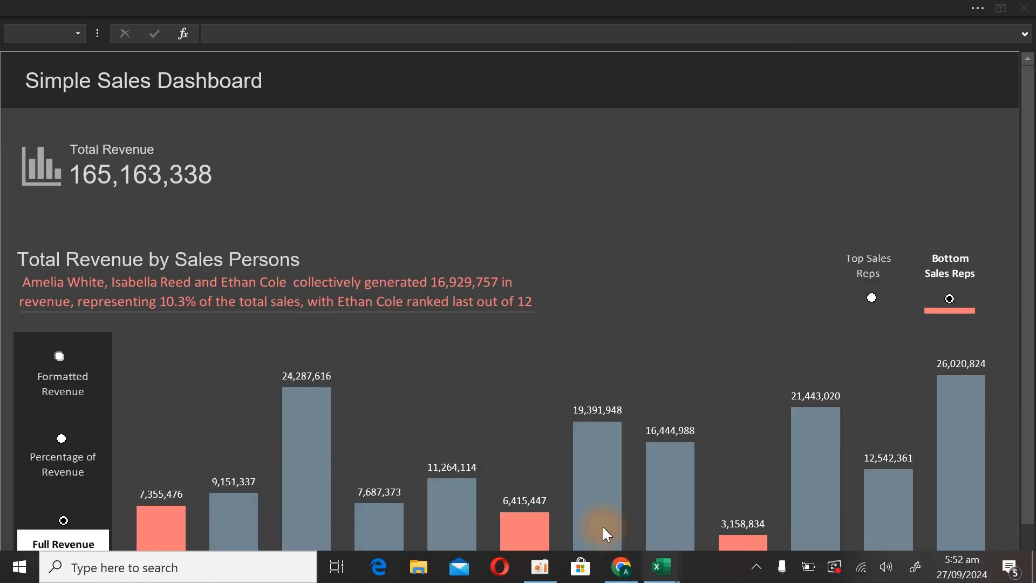
pyautogui.click(872, 299)
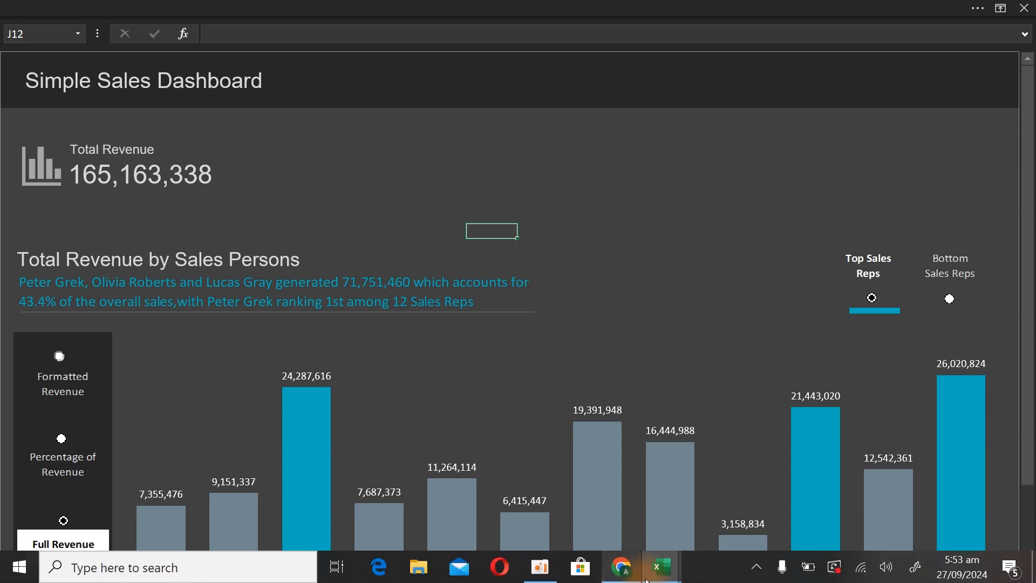
pyautogui.moveTo(664, 578)
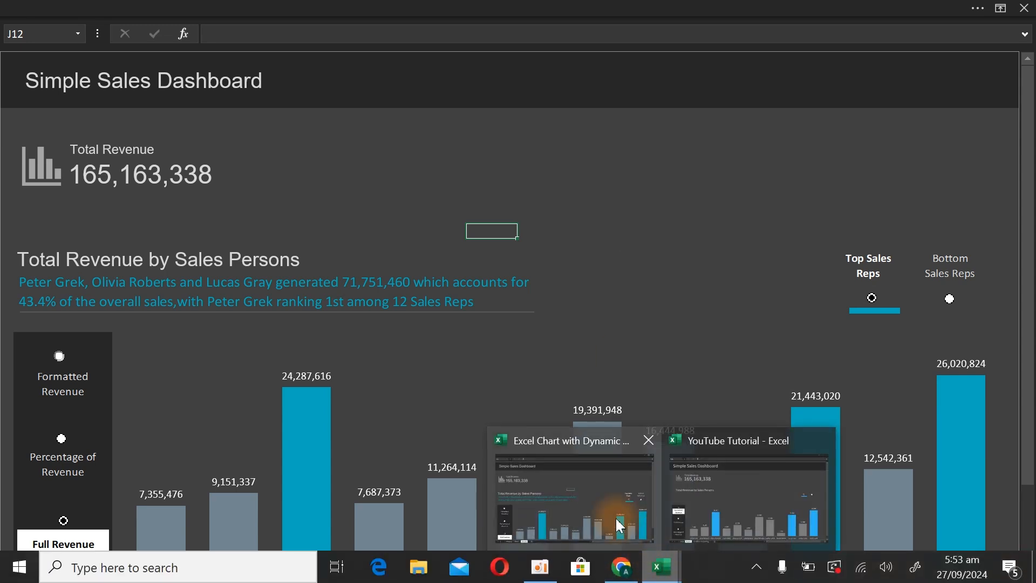
pyautogui.click(760, 501)
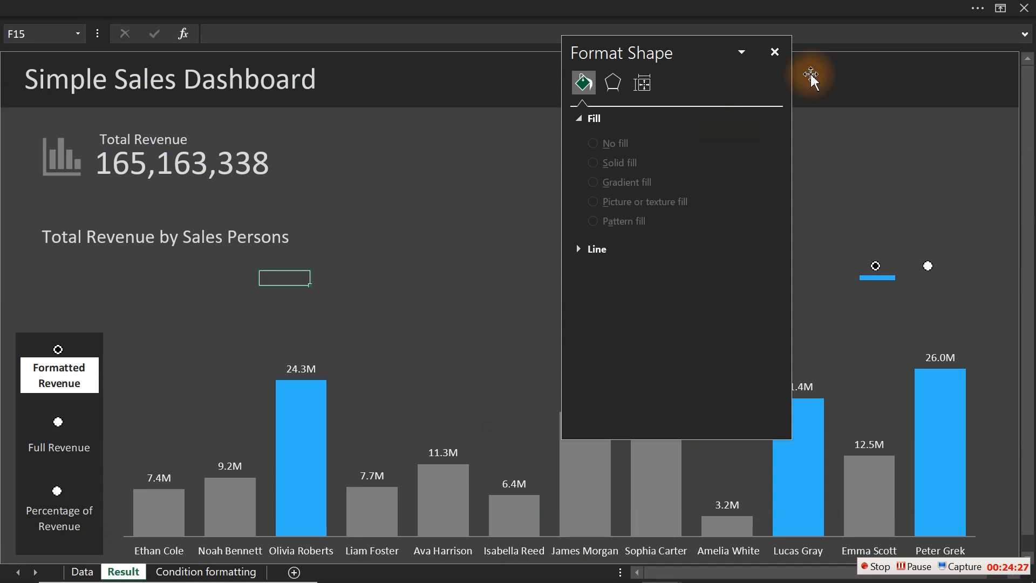
# - Close the shape formatting pane and, on the Data sheet, enter the labels "Max Total" in J12 and "Total Revenue" in J13
pyautogui.click(775, 52)
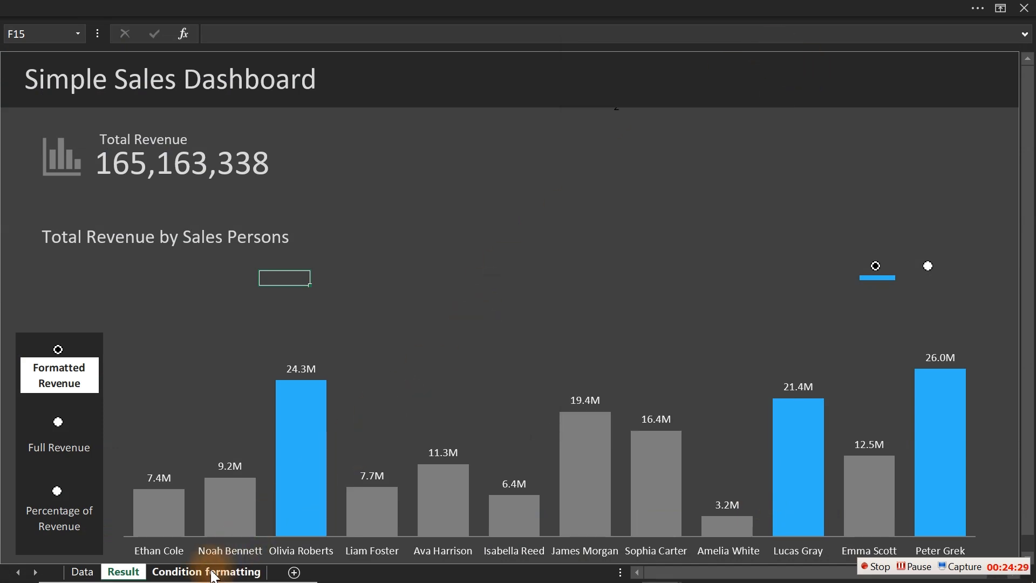
pyautogui.click(81, 573)
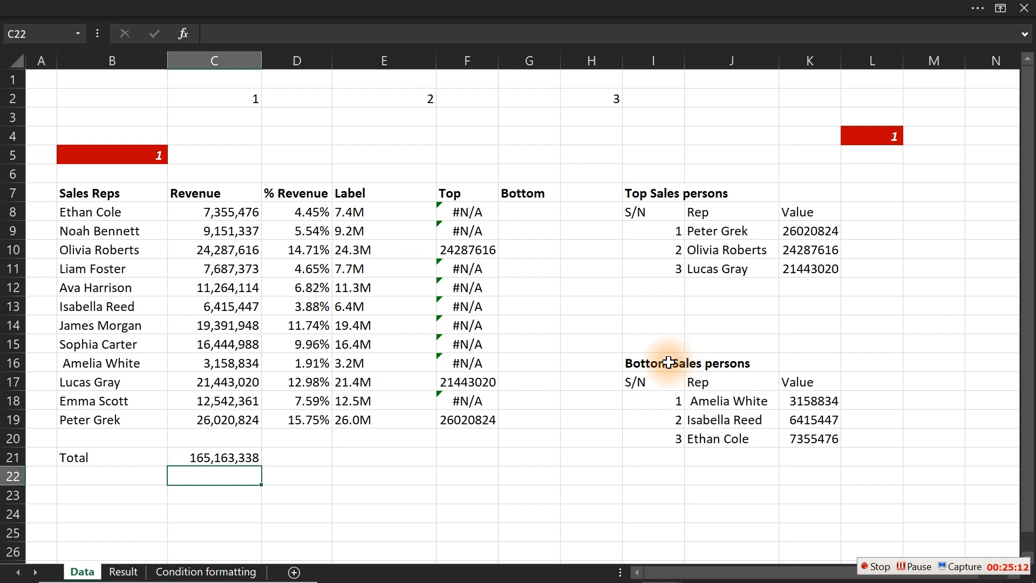
pyautogui.click(708, 287)
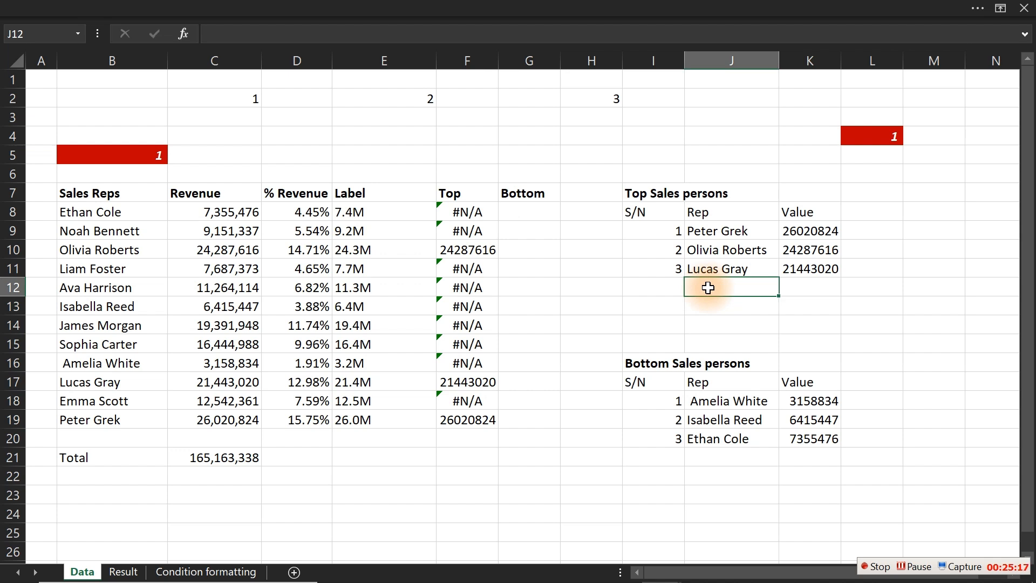
pyautogui.write('Max Total')
pyautogui.press('Return')
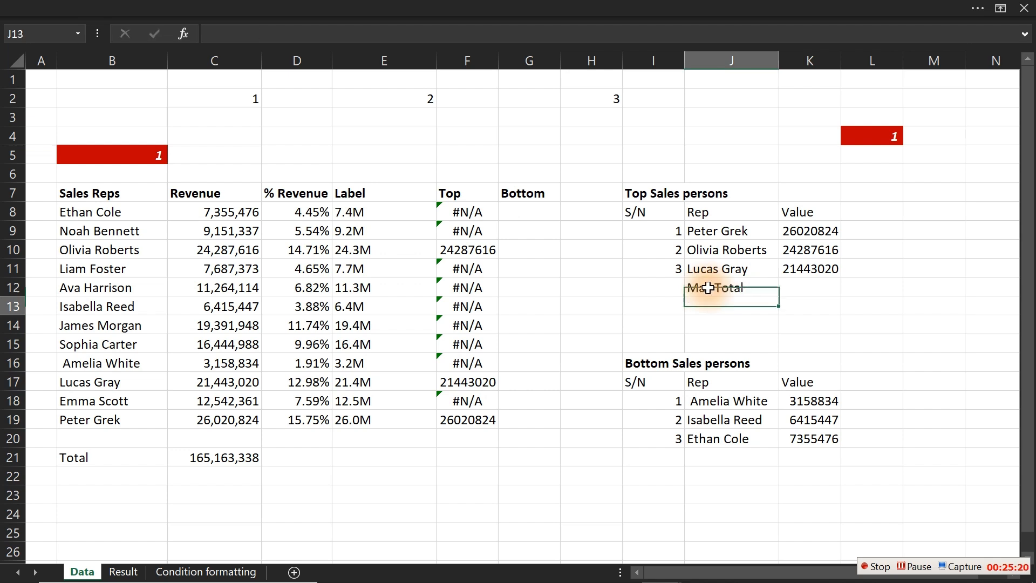
pyautogui.write('To')
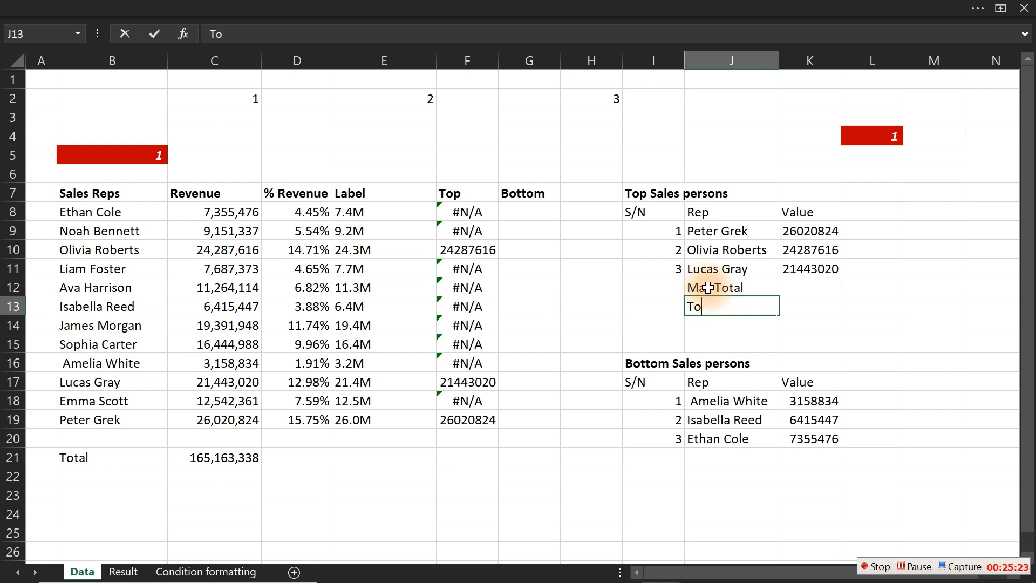
pyautogui.write('tal Revenue')
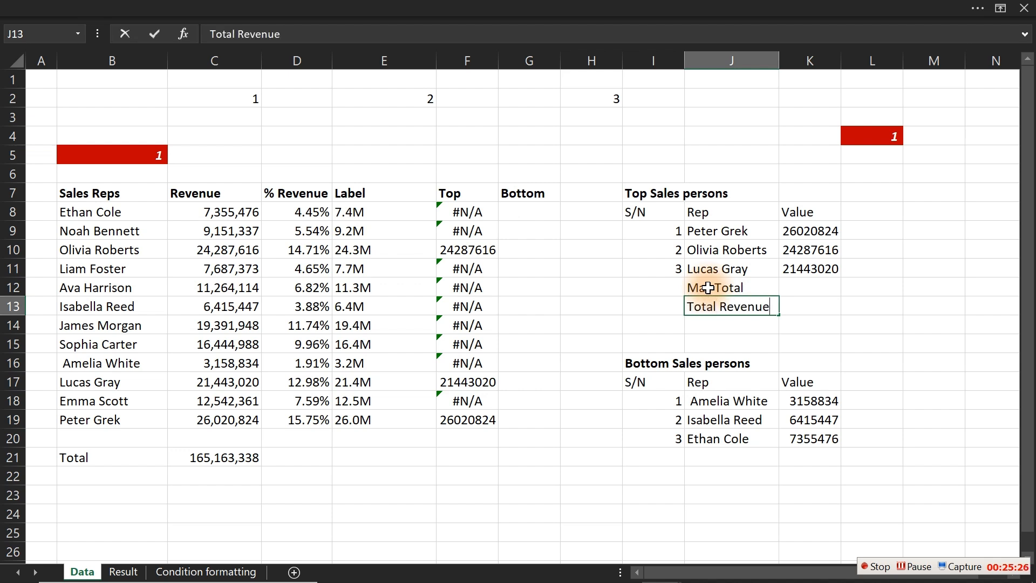
# - Copy the Max Total and Total Revenue labels to J21:J22 below the Bottom Sales persons table
pyautogui.click(708, 288)
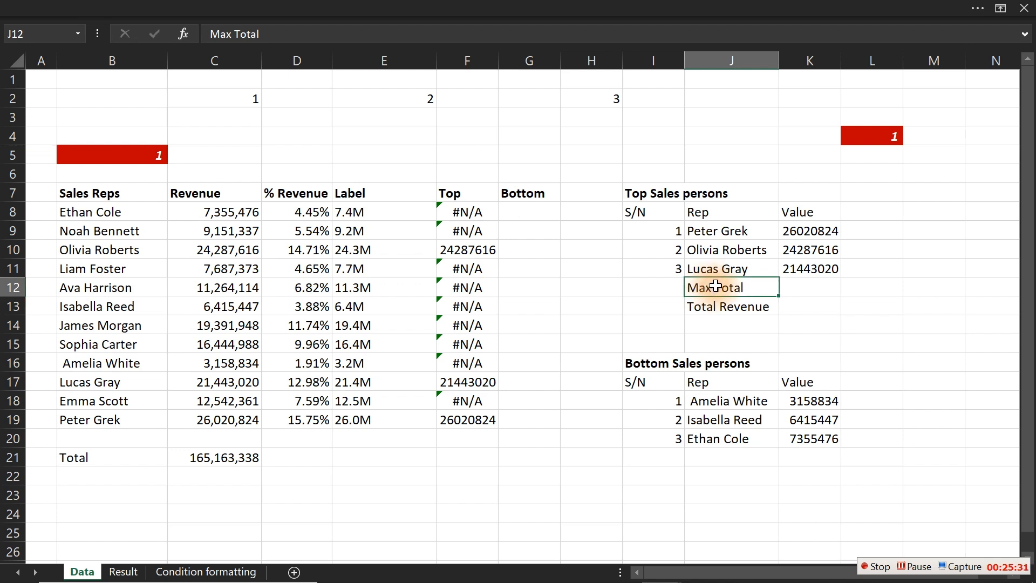
pyautogui.moveTo(708, 287); pyautogui.dragTo(712, 300)
pyautogui.hotkey('ctrl', 'c')
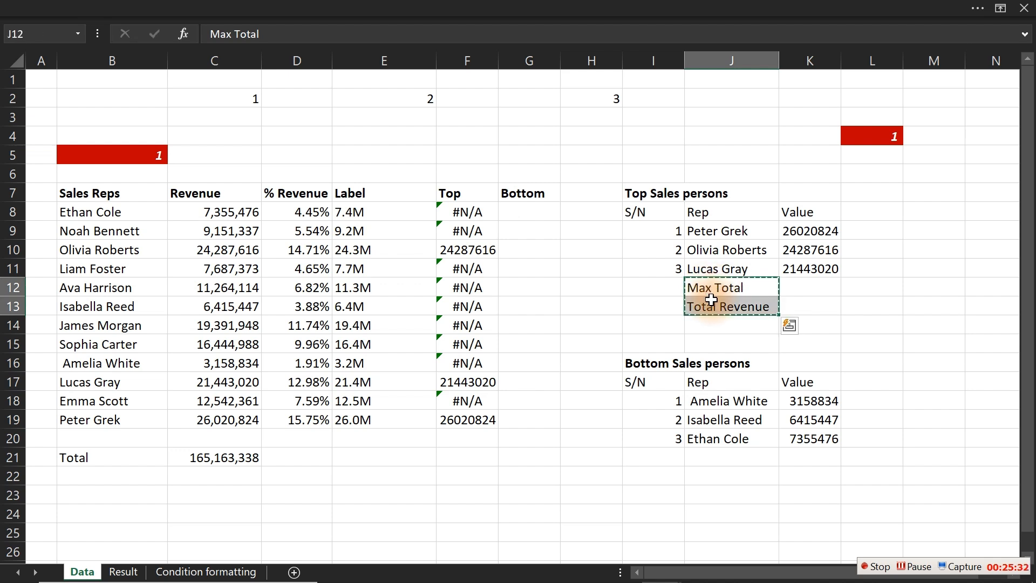
pyautogui.click(709, 462)
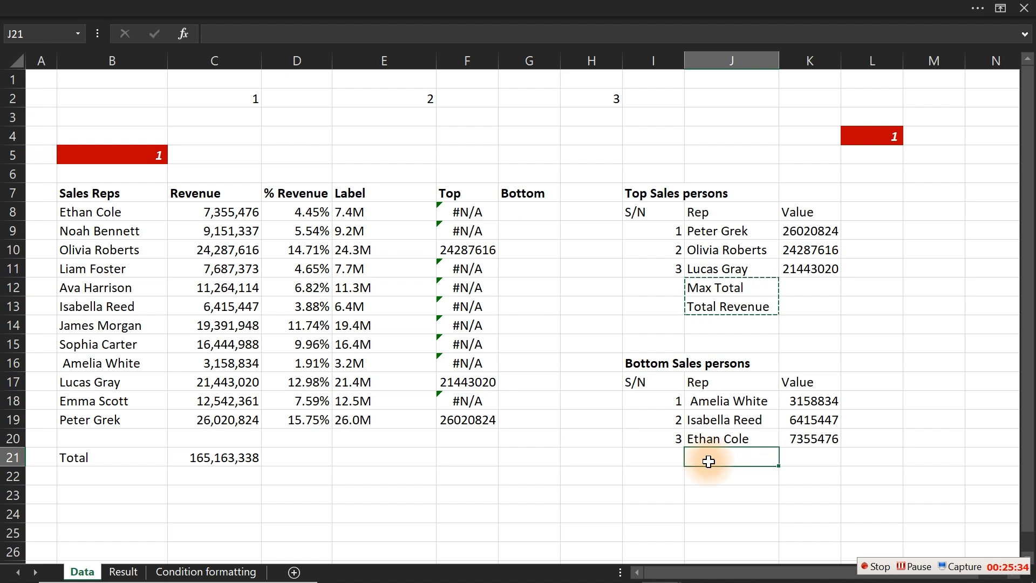
pyautogui.hotkey('ctrl', 'v')
# - Change the copied label in J21 to "Min Total"
pyautogui.doubleClick(710, 461)
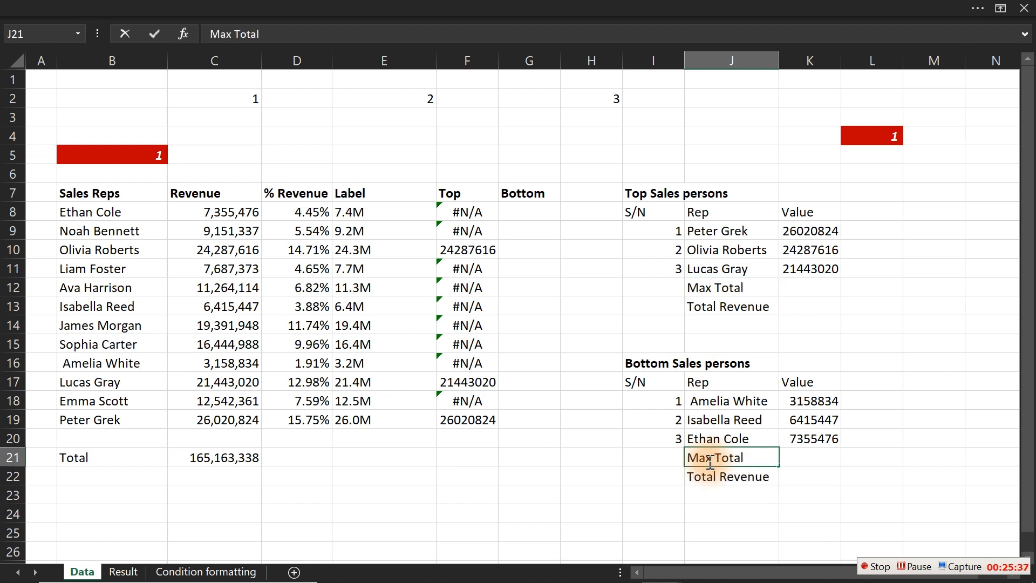
pyautogui.press('BackSpace')
pyautogui.press('BackSpace')
pyautogui.press('BackSpace')
pyautogui.write('Min')
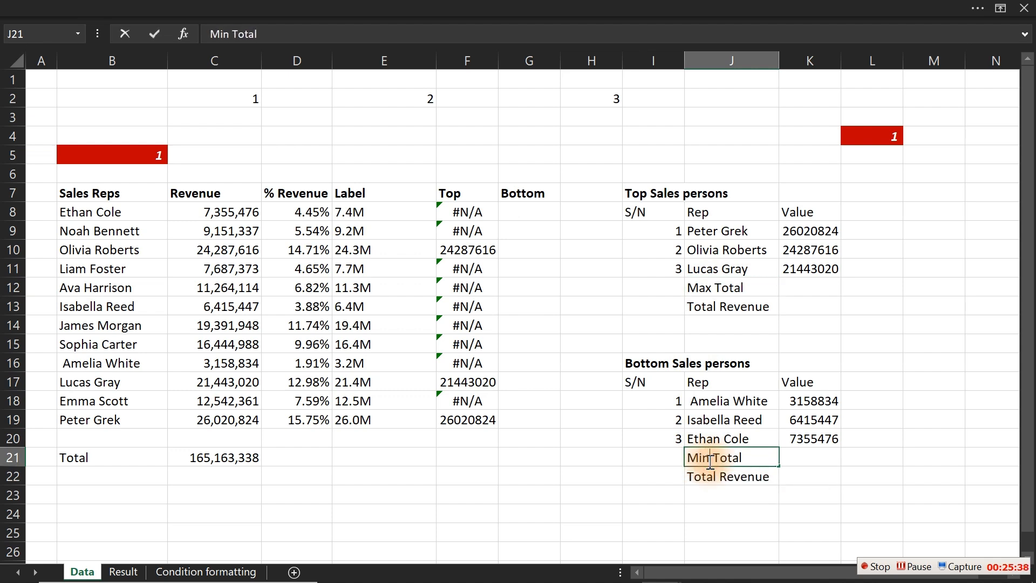
pyautogui.press('BackSpace')
pyautogui.write('n')
pyautogui.click(838, 480)
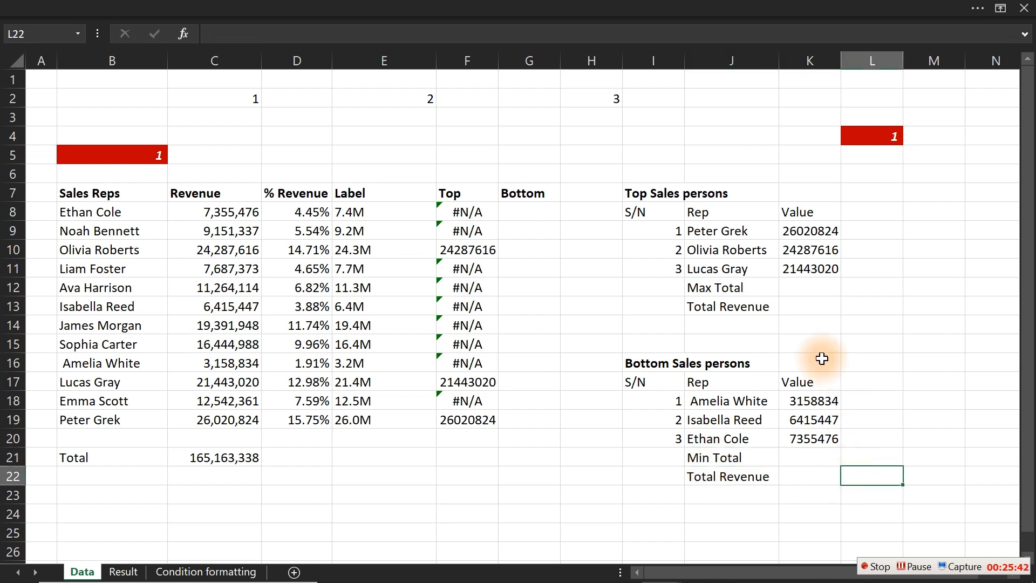
# - Sum the top three values K9:K11 in K12 and link K13 to the overall total with =C21
pyautogui.click(793, 287)
pyautogui.write('=sum')
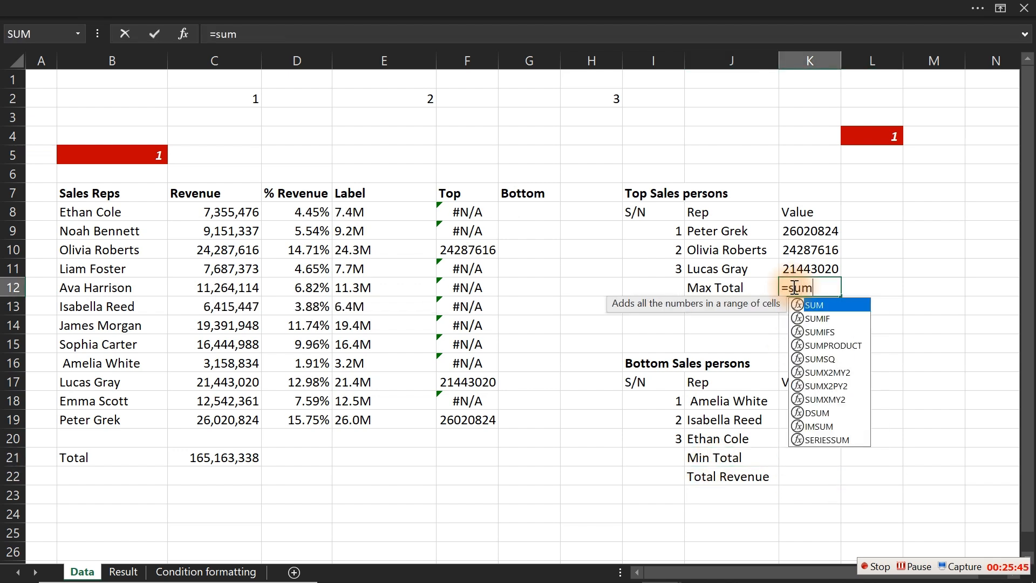
pyautogui.press('Tab')
pyautogui.moveTo(798, 231); pyautogui.dragTo(806, 261)
pyautogui.press('Return')
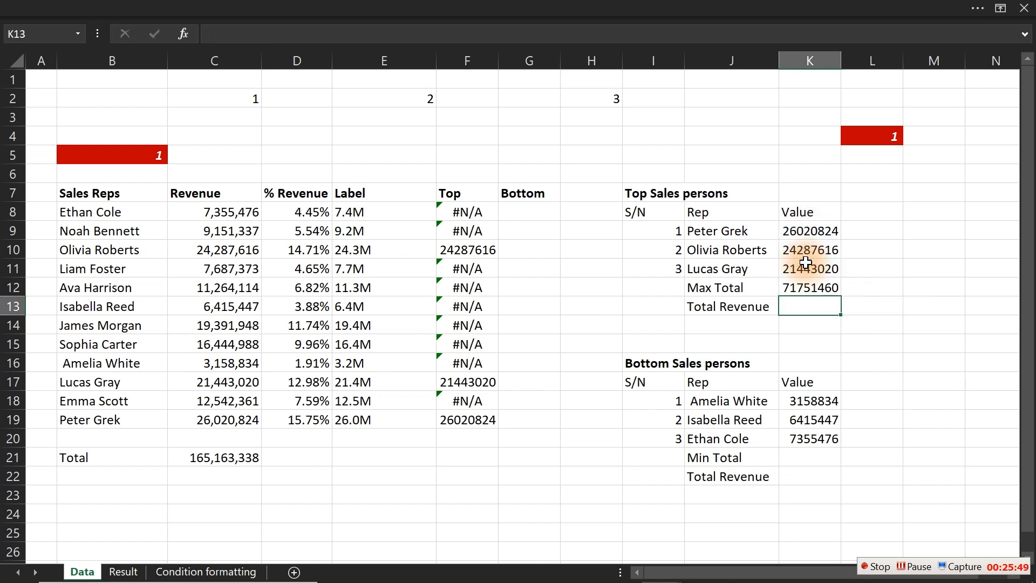
pyautogui.write('=')
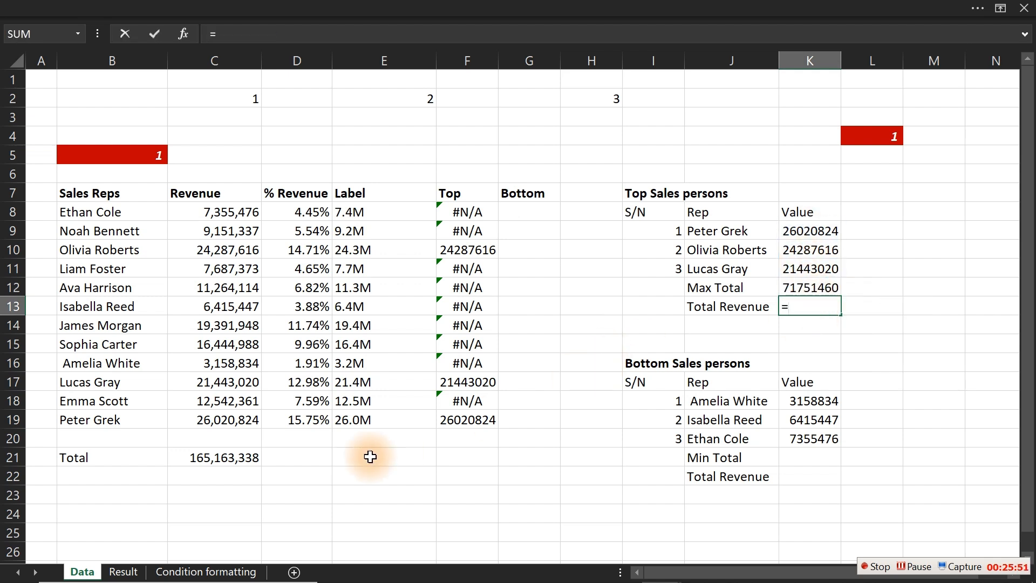
pyautogui.click(207, 459)
pyautogui.press('Return')
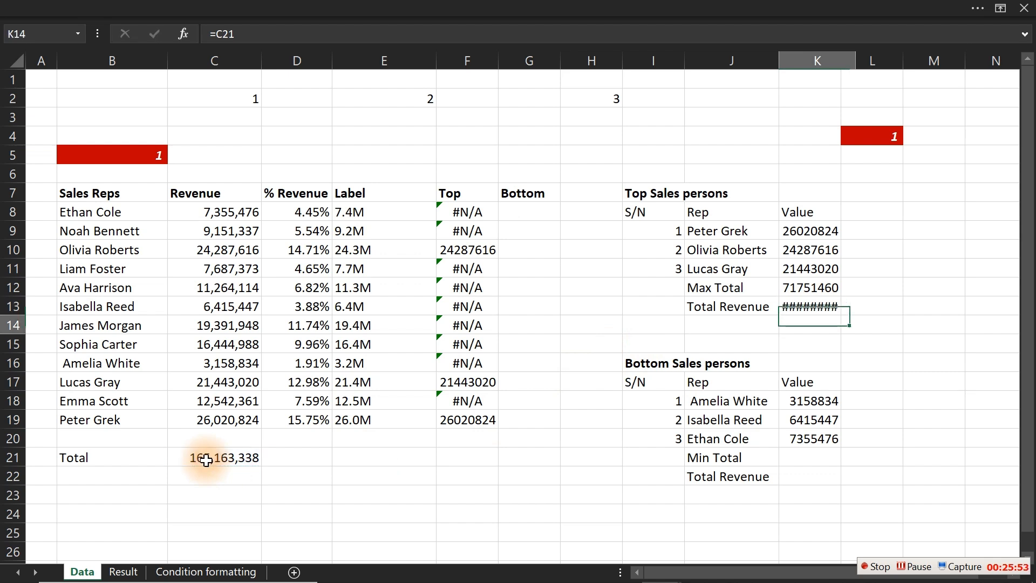
# - Sum the bottom three values K18:K20 in K21 and link K22 to the overall total in C21
pyautogui.click(817, 458)
pyautogui.write('=sum')
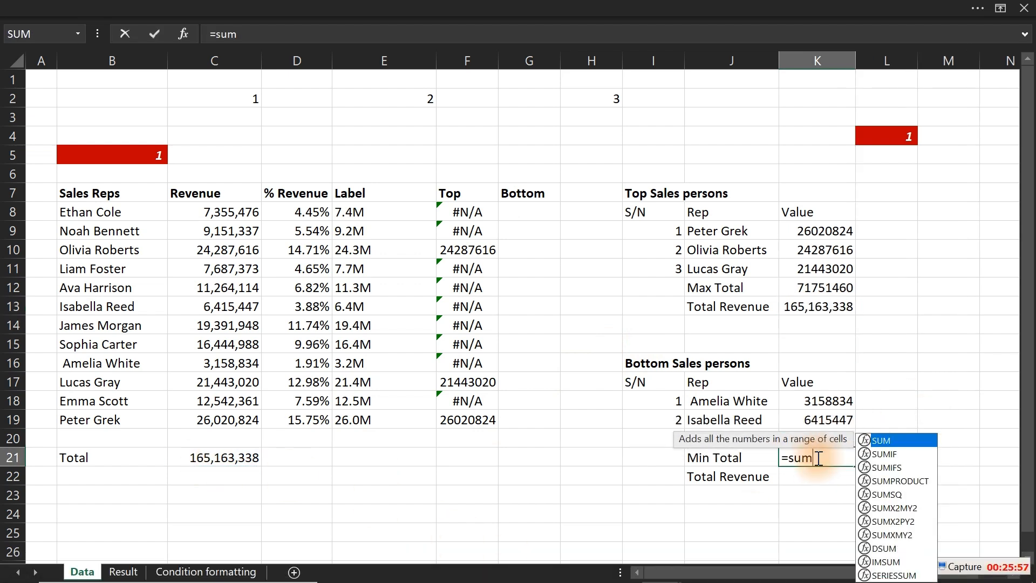
pyautogui.press('Tab')
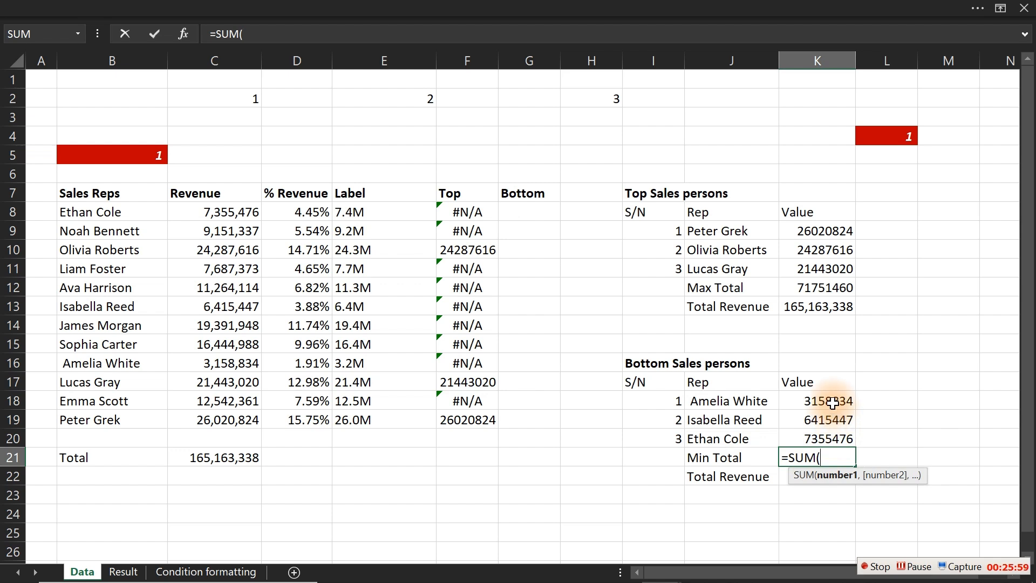
pyautogui.moveTo(828, 402); pyautogui.dragTo(835, 434)
pyautogui.press('Return')
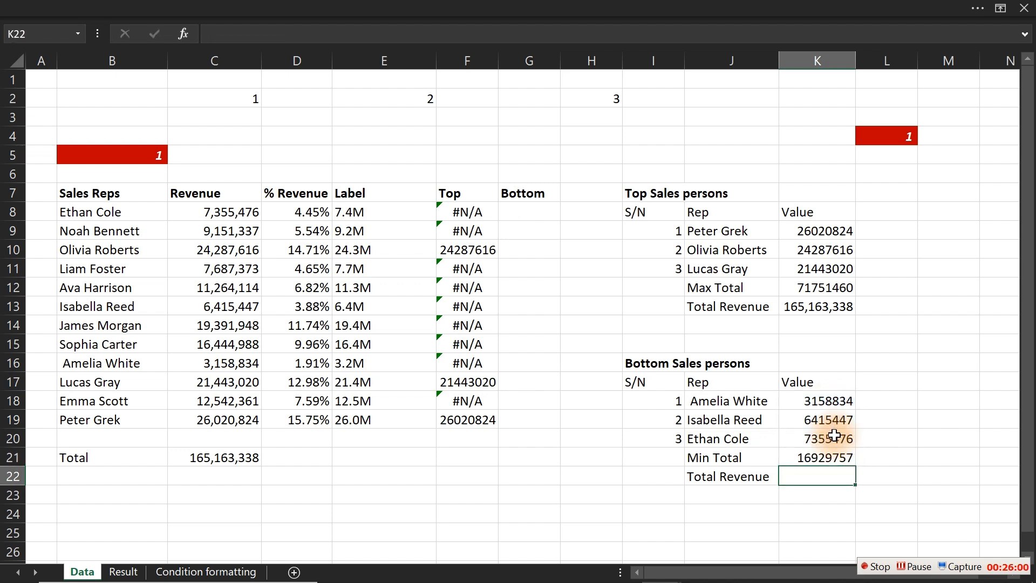
pyautogui.write('=')
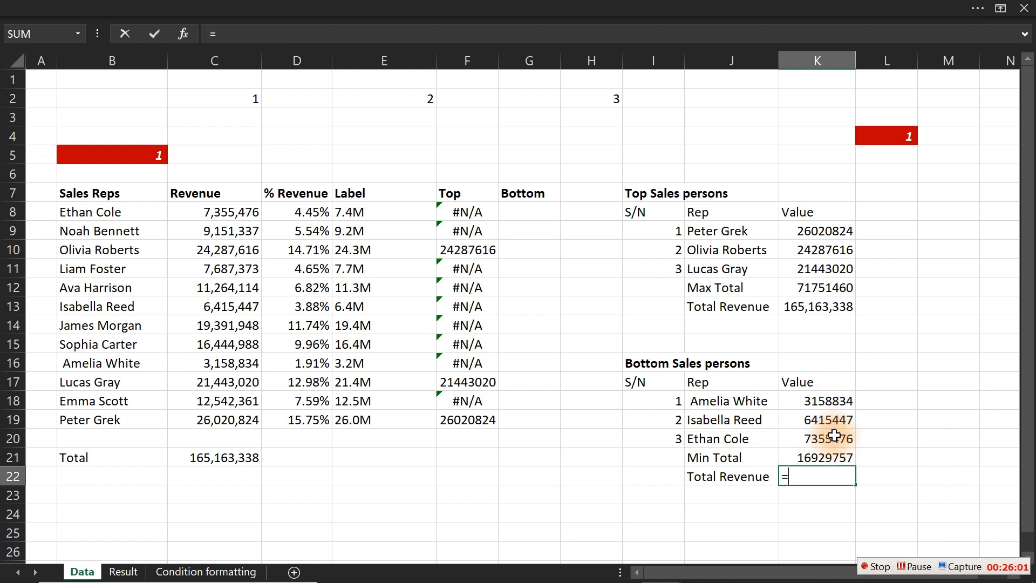
pyautogui.click(239, 458)
pyautogui.press('Return')
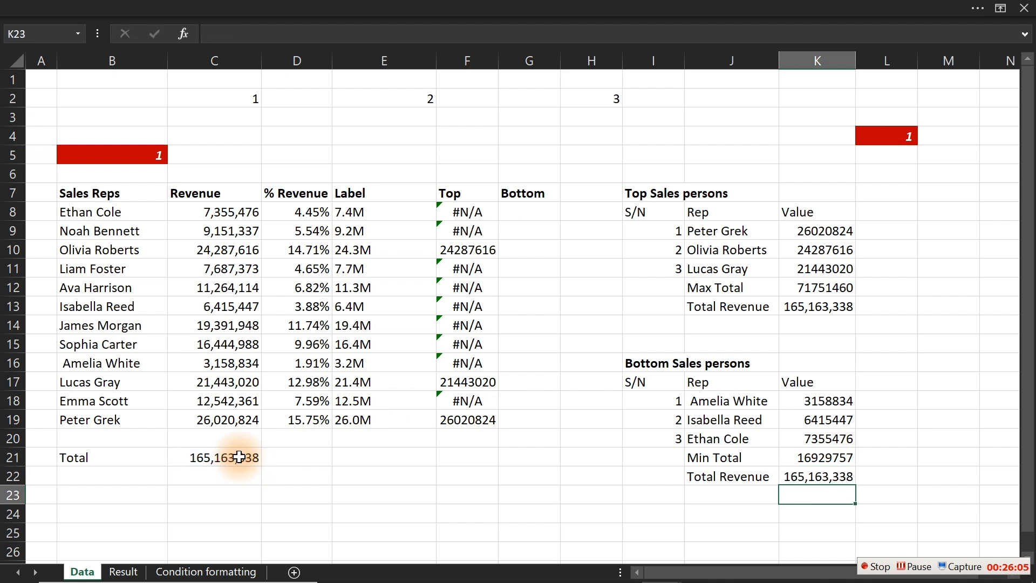
# - Make the Max Total, Min Total and both Total Revenue labels in column J bold
pyautogui.click(735, 457)
pyautogui.moveTo(735, 457); pyautogui.dragTo(728, 474)
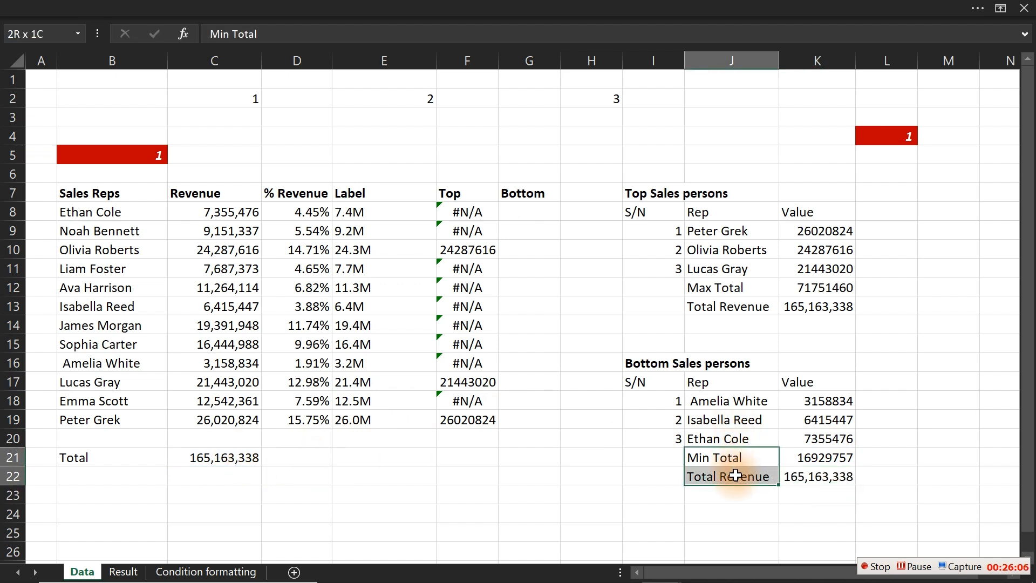
pyautogui.keyDown('ctrl'); pyautogui.click(713, 289); pyautogui.keyUp('ctrl')
pyautogui.moveTo(713, 291); pyautogui.dragTo(718, 307)
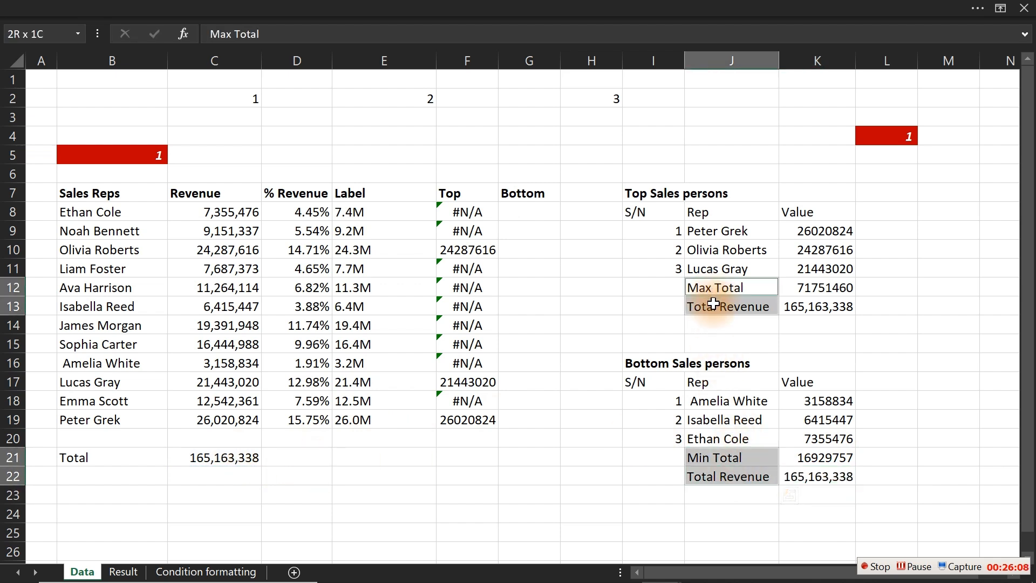
pyautogui.hotkey('ctrl', 'b')
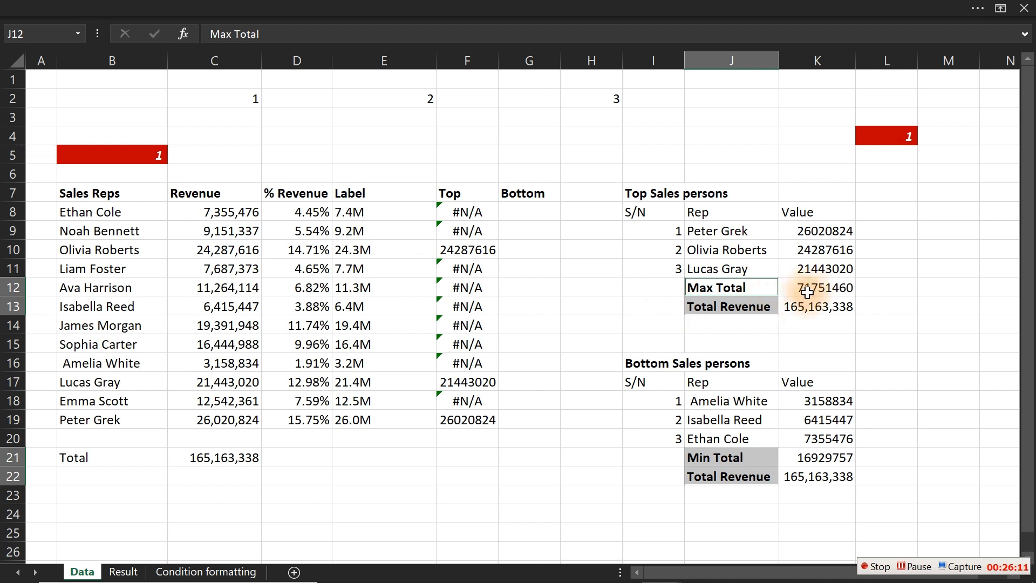
# - Italicize the total values in K12:K13 and K21:K22, and autofit column K to show them fully
pyautogui.moveTo(818, 288); pyautogui.dragTo(820, 306)
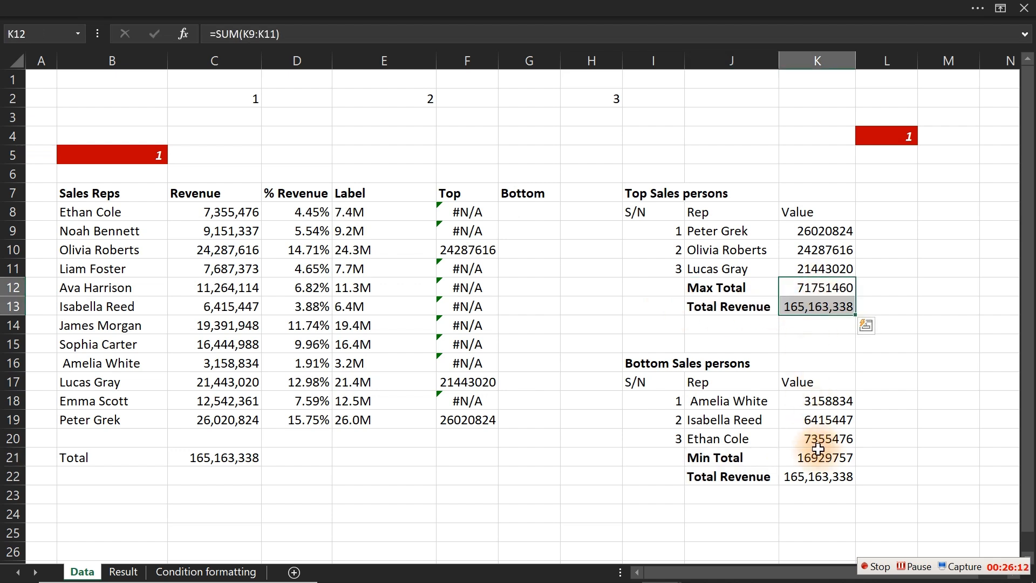
pyautogui.keyDown('ctrl'); pyautogui.moveTo(821, 458); pyautogui.dragTo(822, 477); pyautogui.keyUp('ctrl')
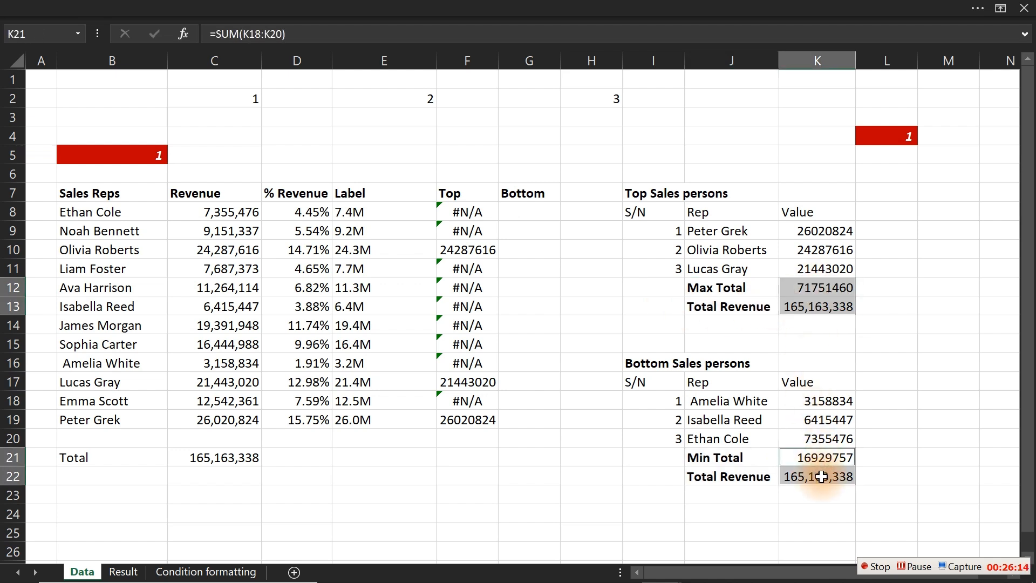
pyautogui.hotkey('ctrl', 'i')
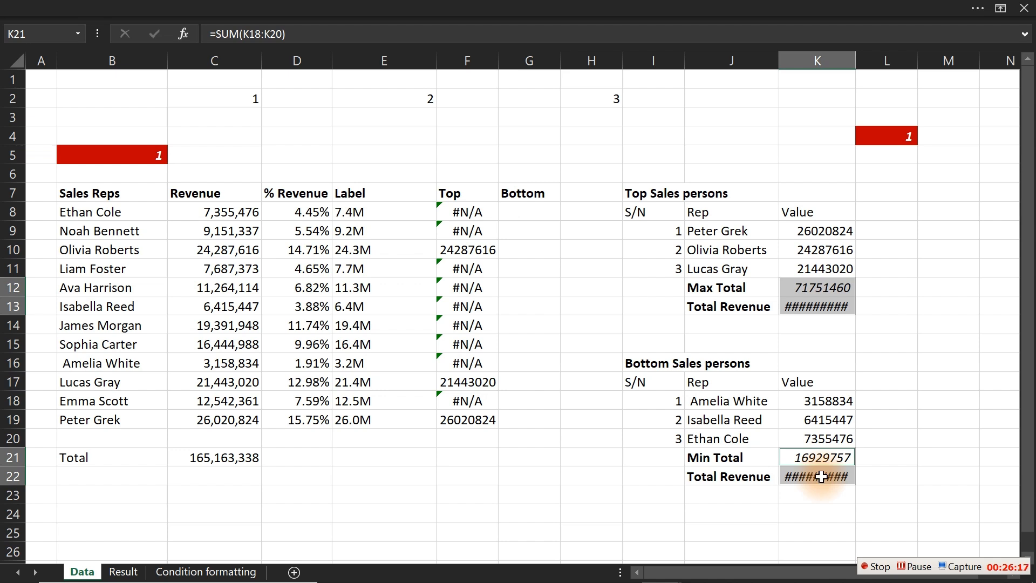
pyautogui.doubleClick(856, 62)
pyautogui.click(925, 367)
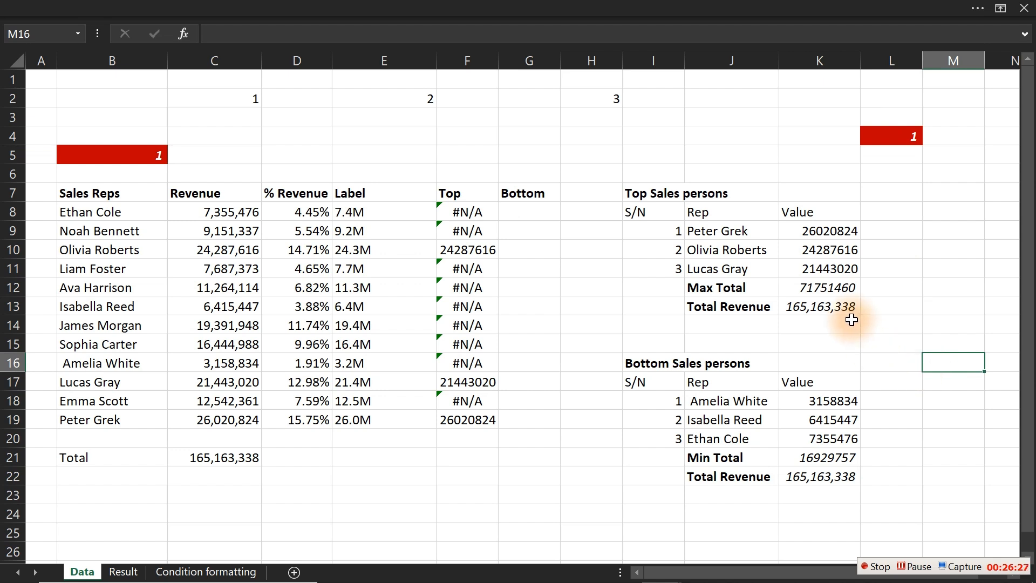
# - Calculate the top sales persons' share of total revenue in K14 with =K12/K13
pyautogui.click(799, 323)
pyautogui.write('=')
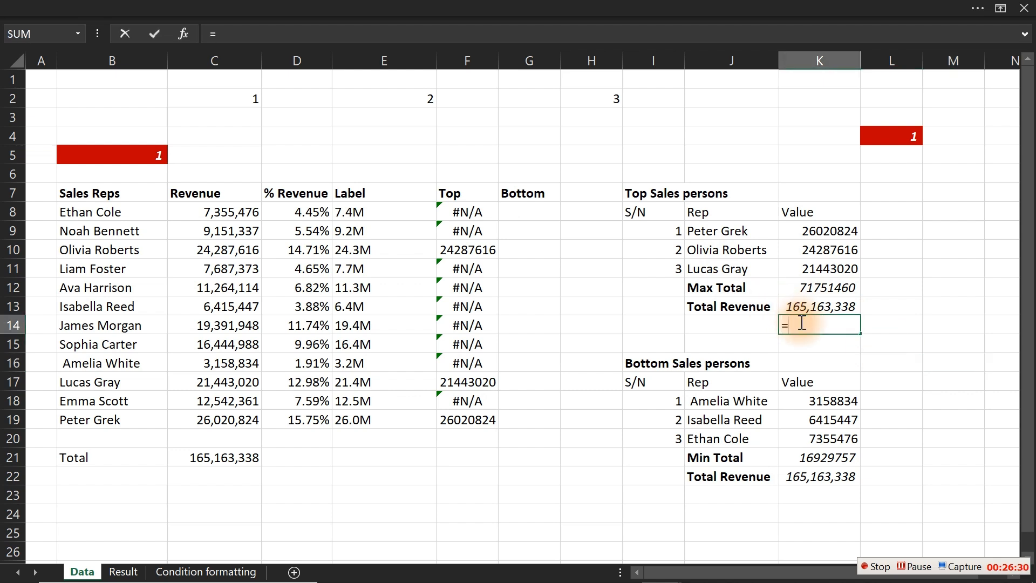
pyautogui.click(830, 289)
pyautogui.write('/')
pyautogui.click(828, 305)
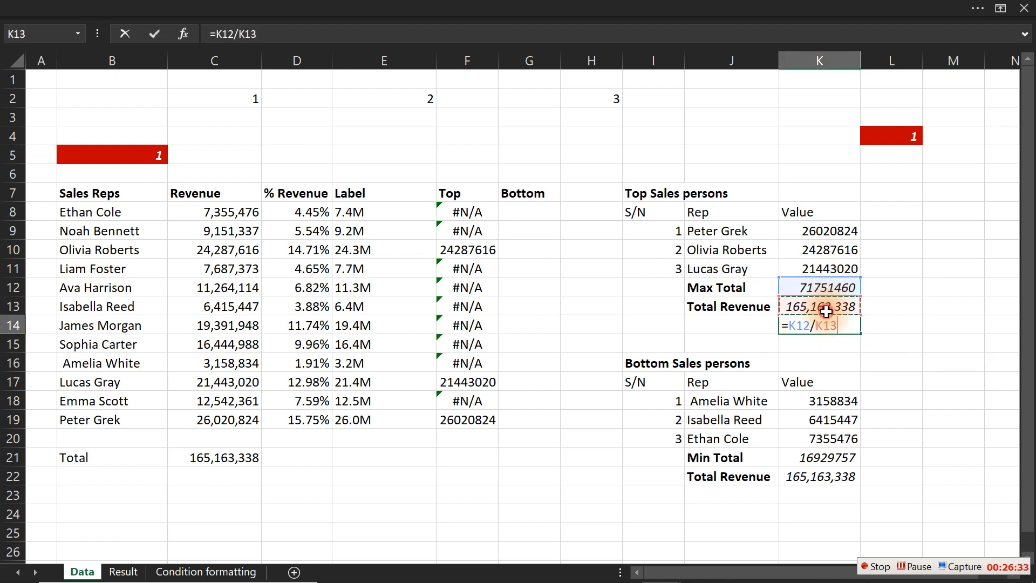
pyautogui.press('Return')
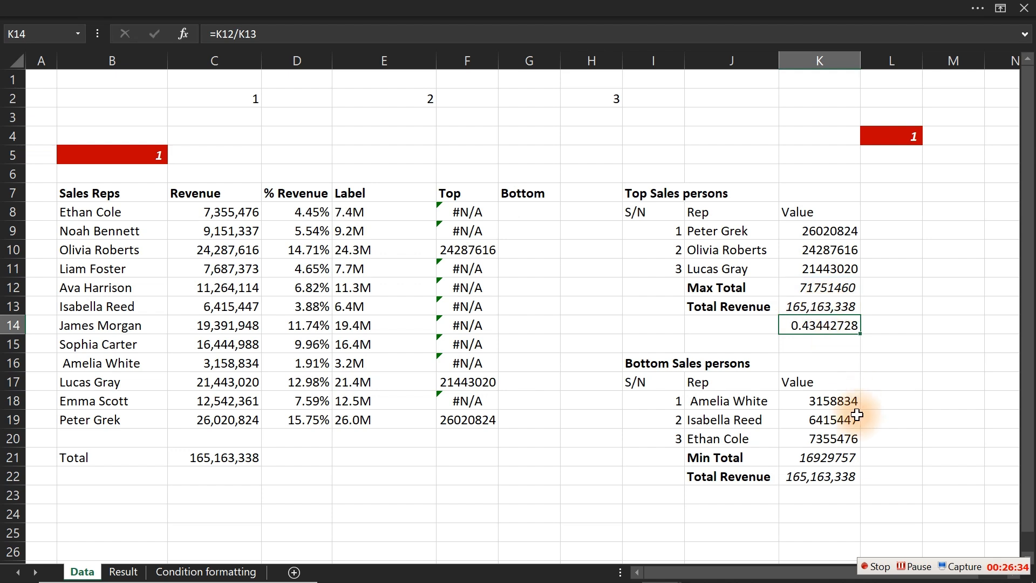
# - Calculate the bottom sales persons' share of total revenue in K23 with =K21/K22
pyautogui.click(823, 495)
pyautogui.write('=')
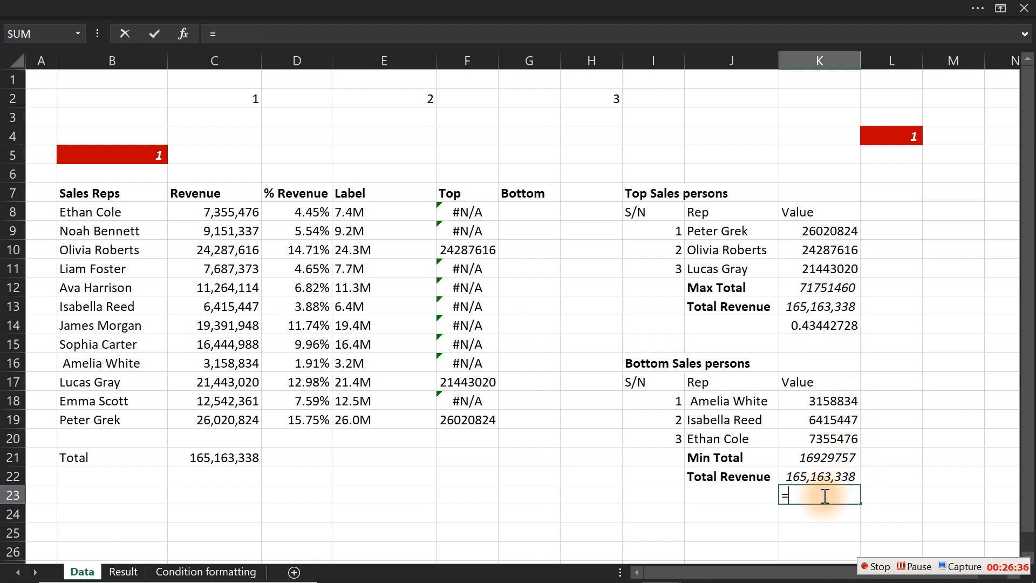
pyautogui.click(826, 459)
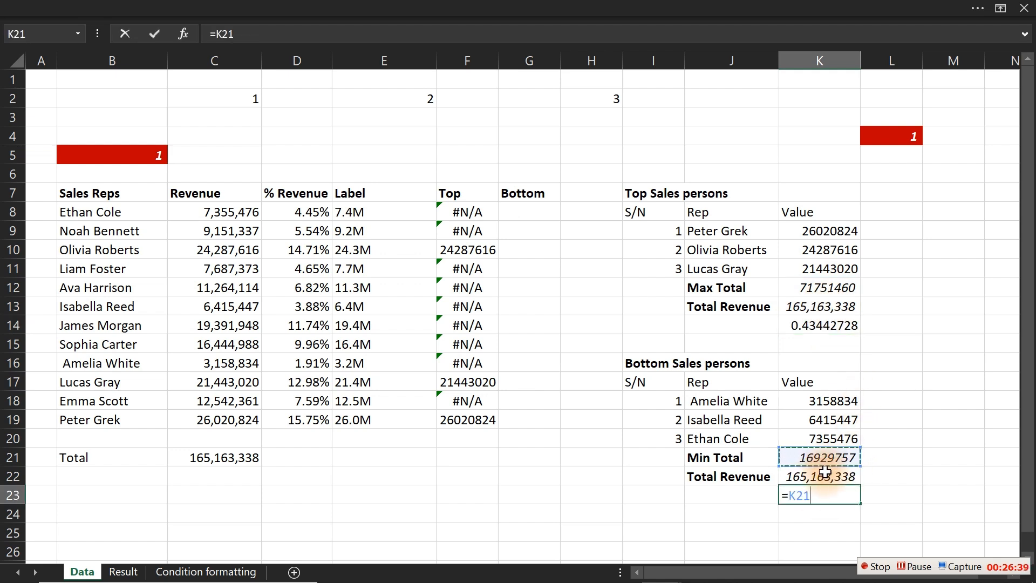
pyautogui.write('/')
pyautogui.click(824, 475)
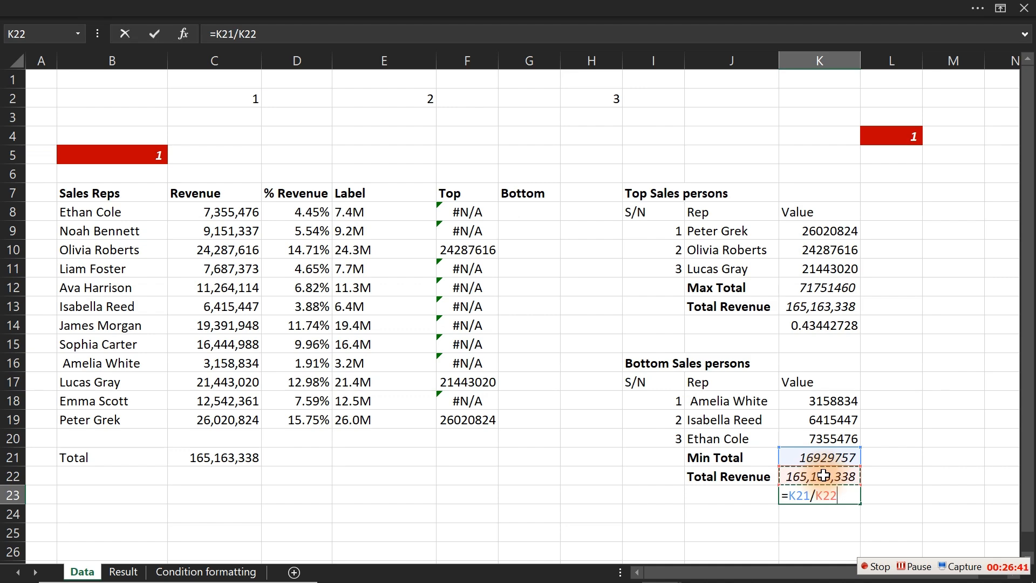
pyautogui.press('Return')
# - Format the share values in K14 and K23 as percentages with two decimal places
pyautogui.moveTo(822, 494); pyautogui.dragTo(819, 326)
pyautogui.click(820, 326)
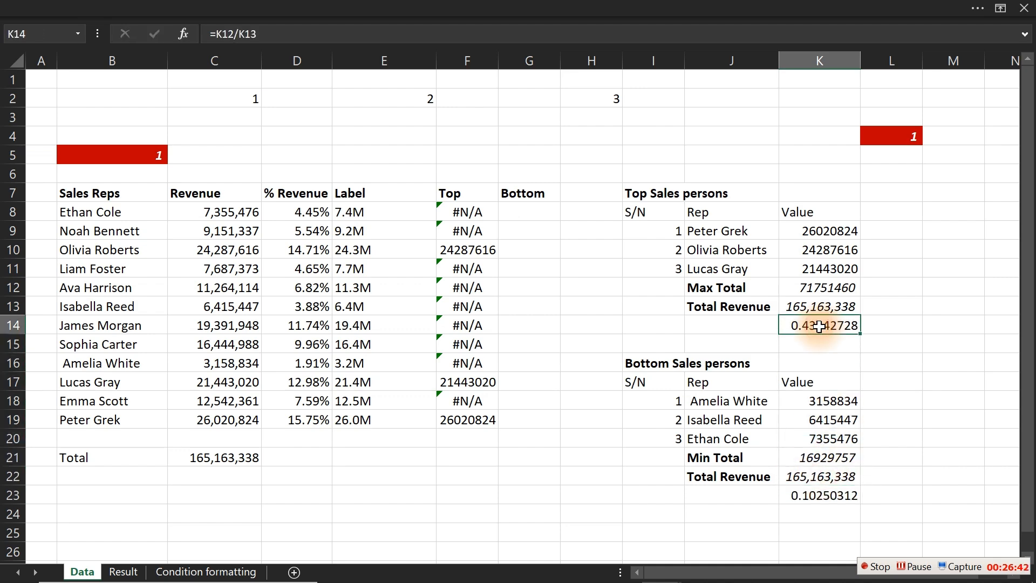
pyautogui.keyDown('ctrl'); pyautogui.click(816, 495); pyautogui.keyUp('ctrl')
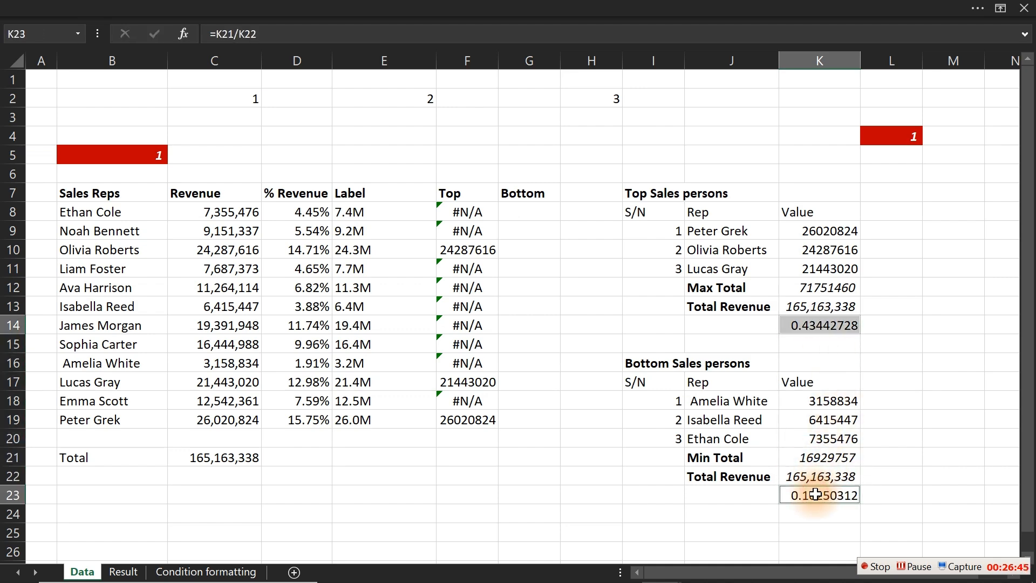
pyautogui.hotkey('ctrl', '1')
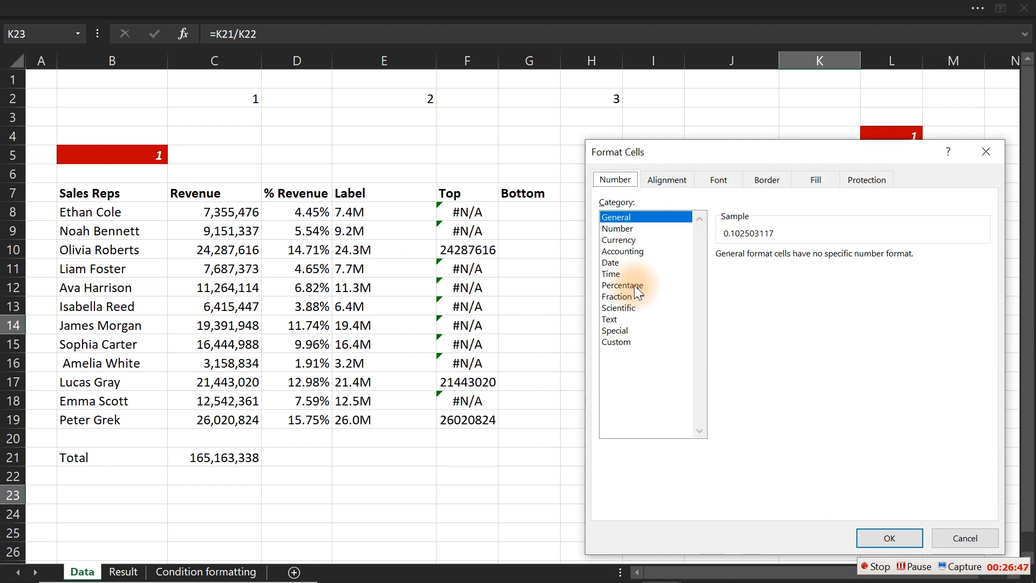
pyautogui.click(635, 289)
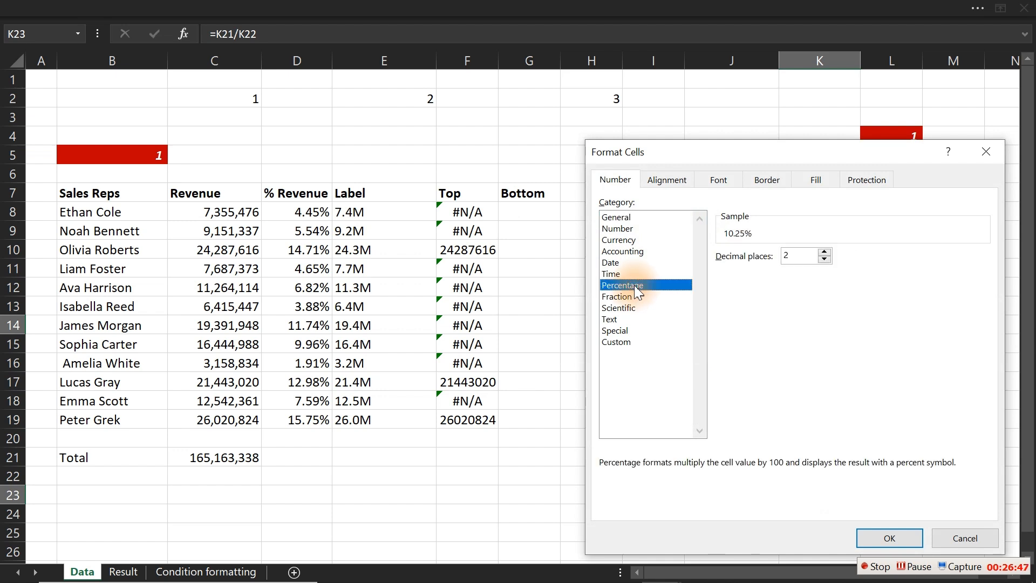
pyautogui.click(888, 538)
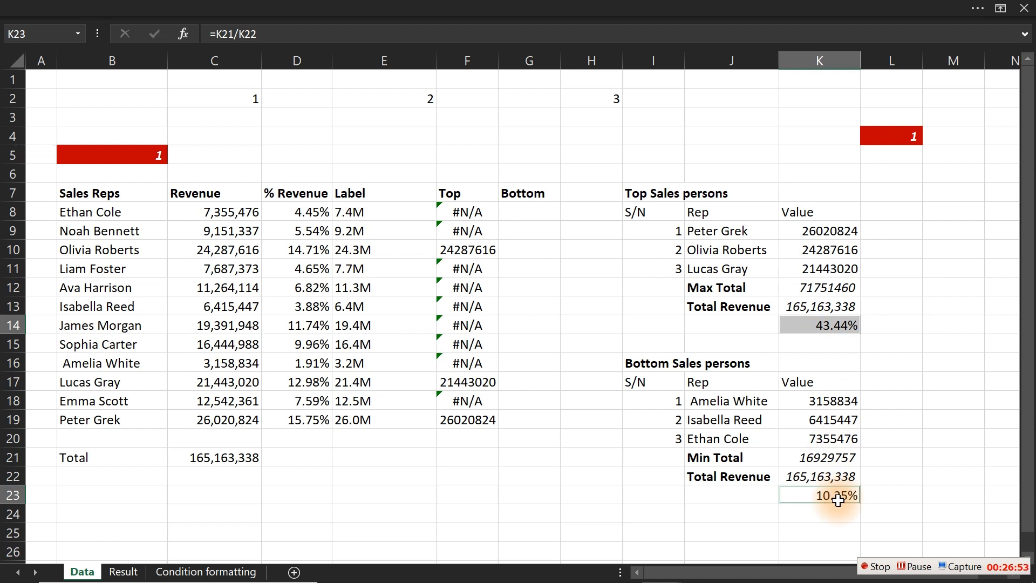
pyautogui.click(873, 475)
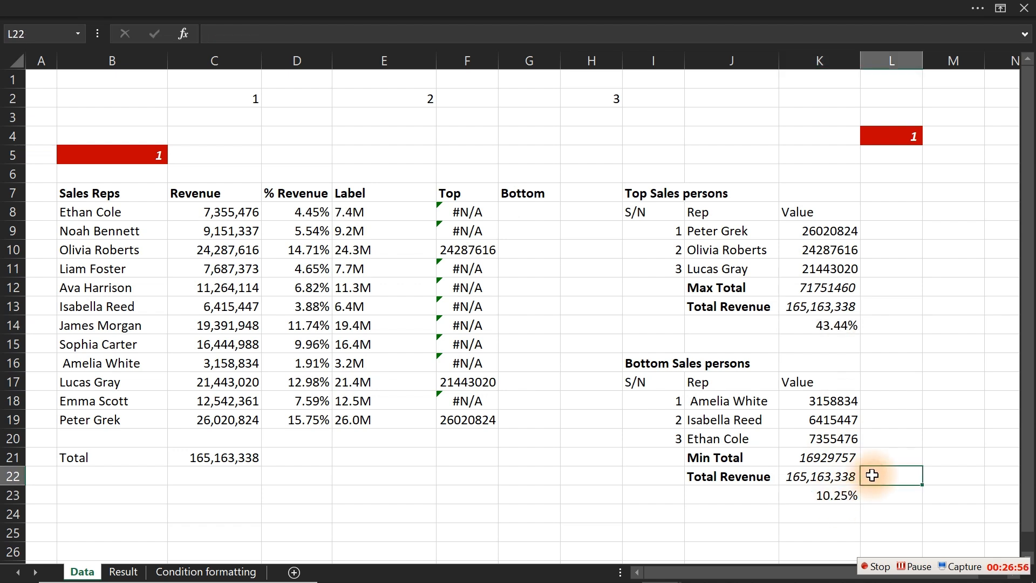
pyautogui.click(958, 400)
pyautogui.press('Right')
pyautogui.press('Right')
pyautogui.press('Right')
pyautogui.press('Right')
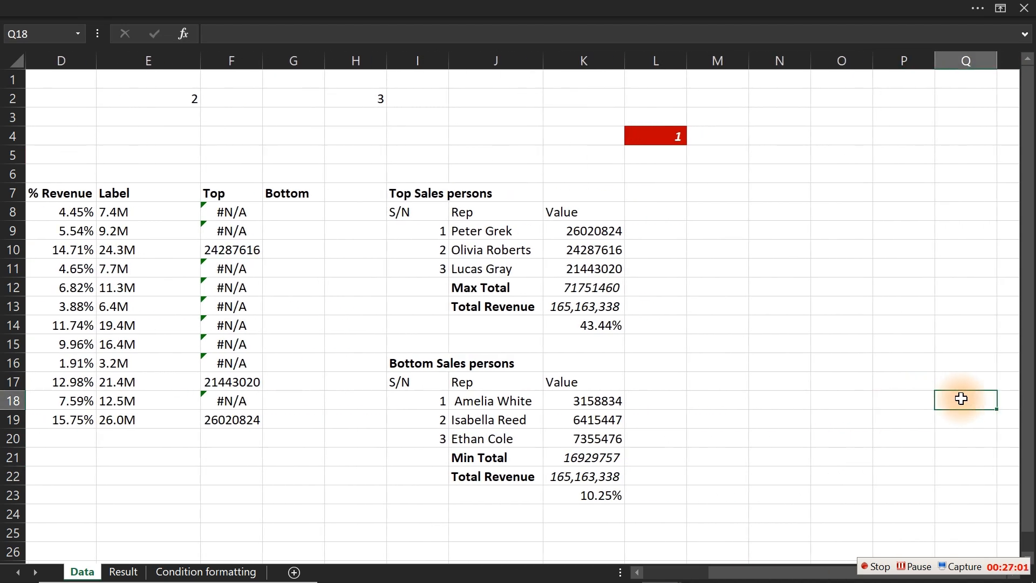
pyautogui.press('Right')
pyautogui.press('Right')
pyautogui.press('Right')
pyautogui.press('Right')
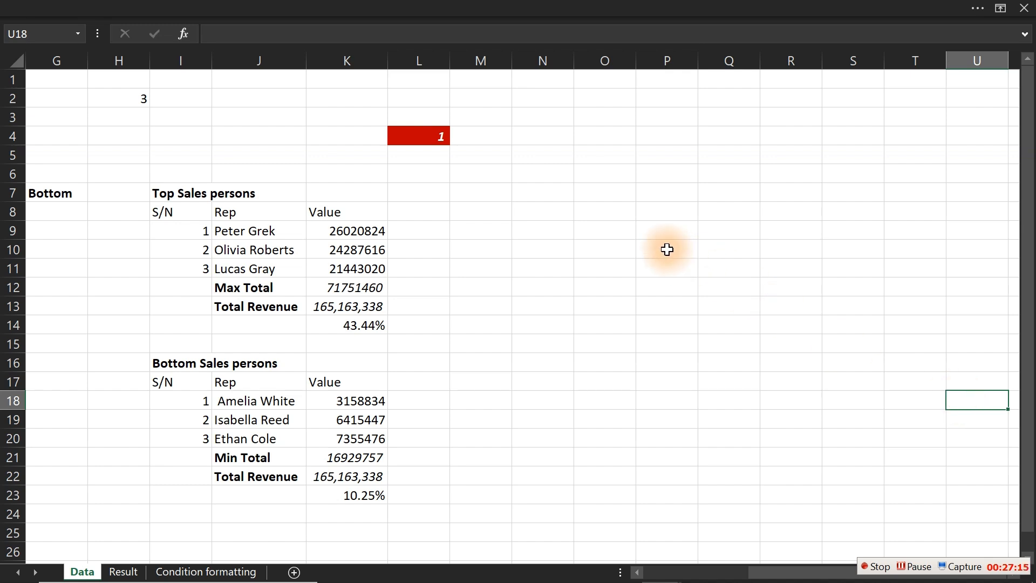
# - Examine the summary text under Total Revenue by Sales Persons in the finished dashboard workbook, and return to the YouTube Tutorial workbook
pyautogui.click(494, 236)
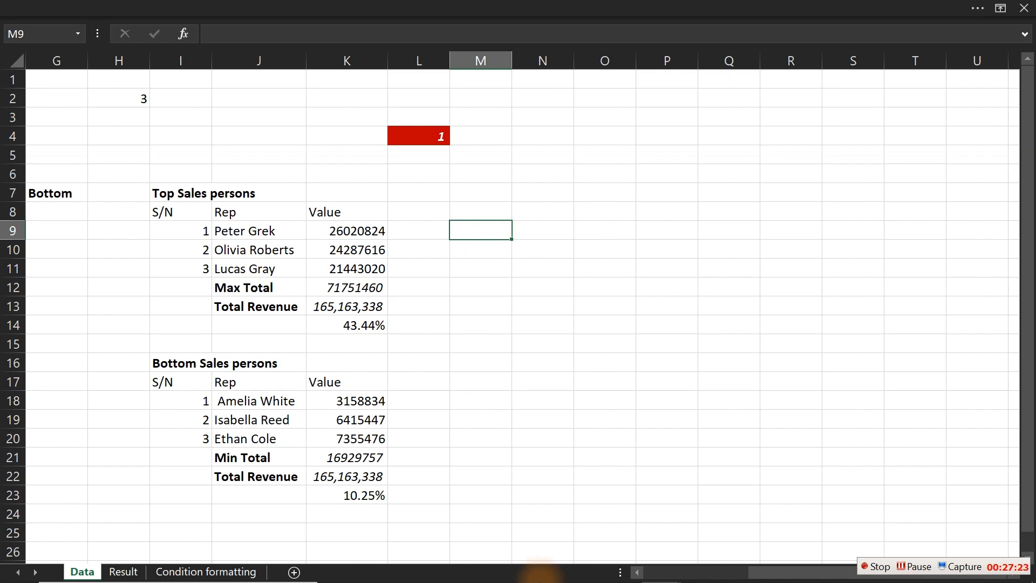
pyautogui.click(624, 569)
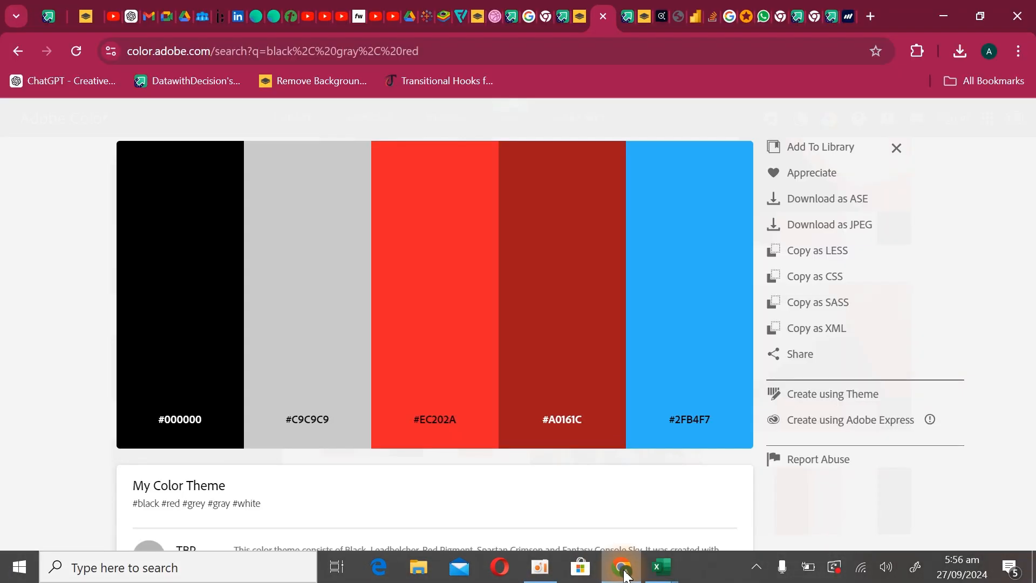
pyautogui.click(622, 567)
pyautogui.moveTo(659, 566)
pyautogui.click(558, 511)
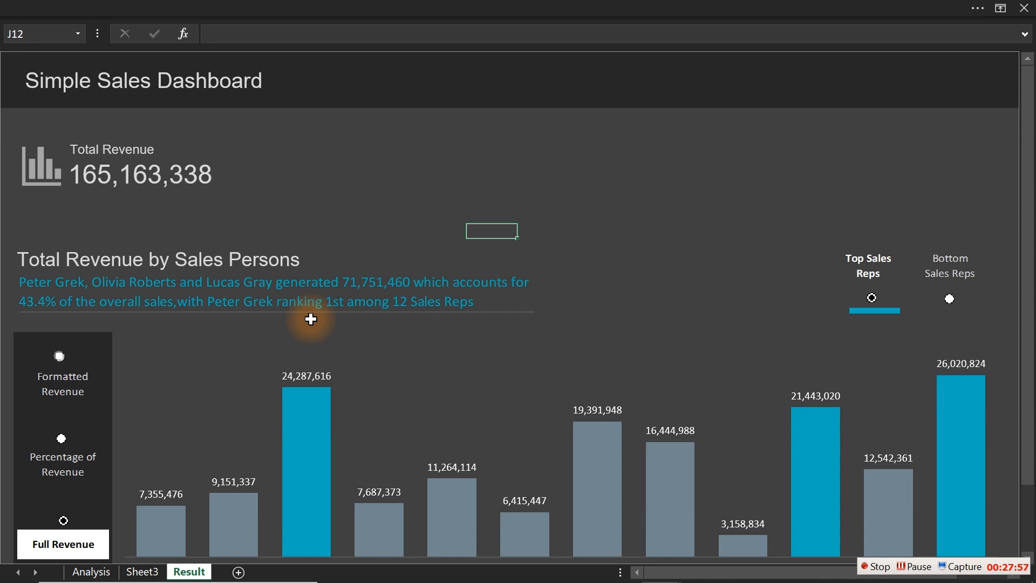
pyautogui.moveTo(659, 576)
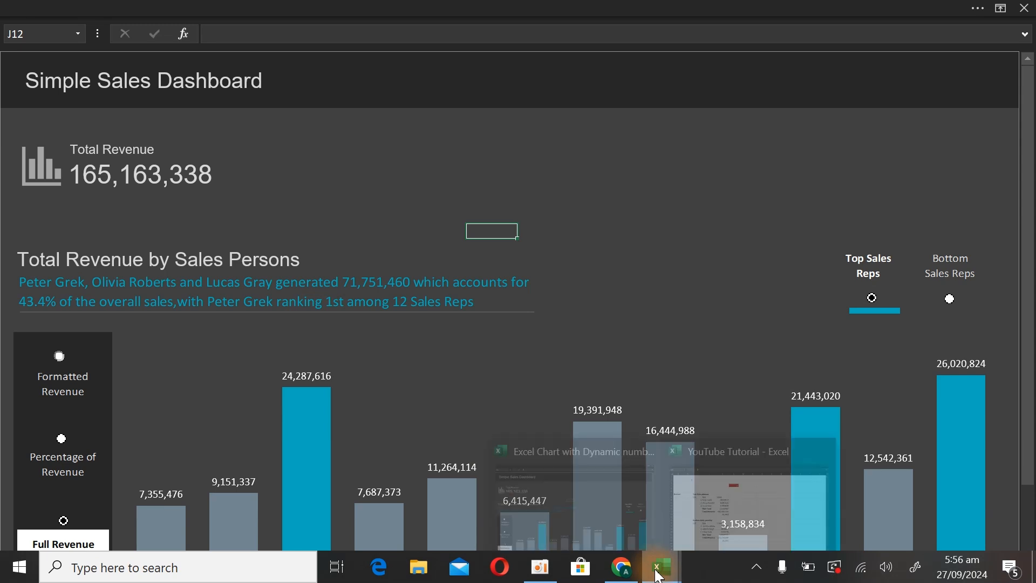
pyautogui.click(694, 493)
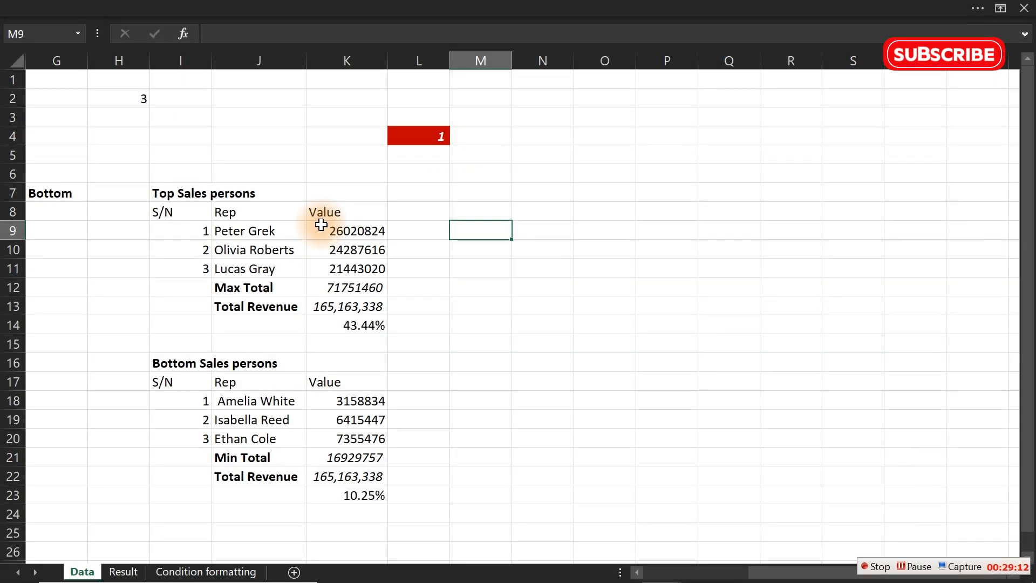
# - Enter in H5 the sample sentence "H, I, and J generated $8,000, making up 60% of the total sales, with H holding the top spot out of 5 places."
pyautogui.click(190, 156)
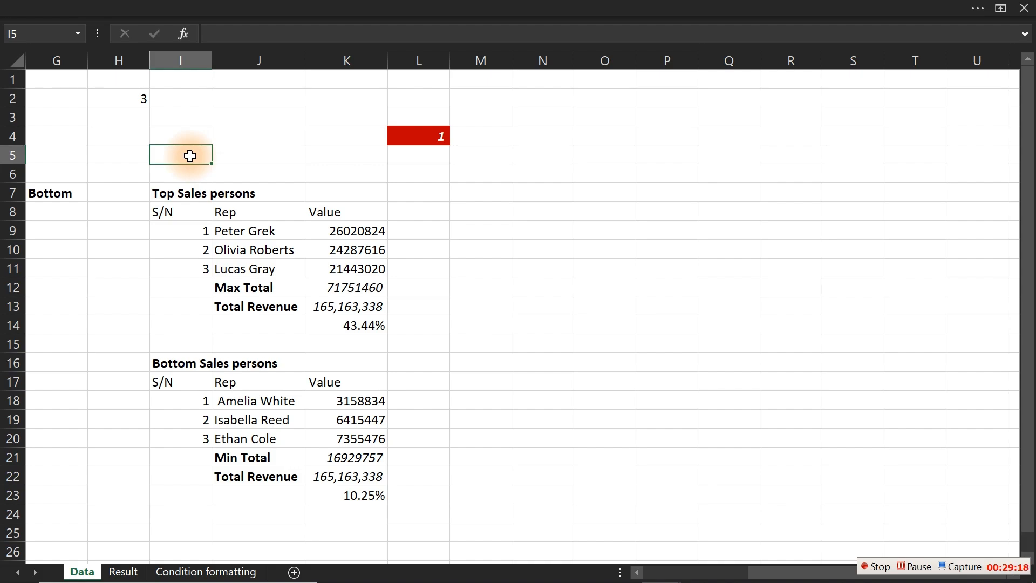
pyautogui.press('Left')
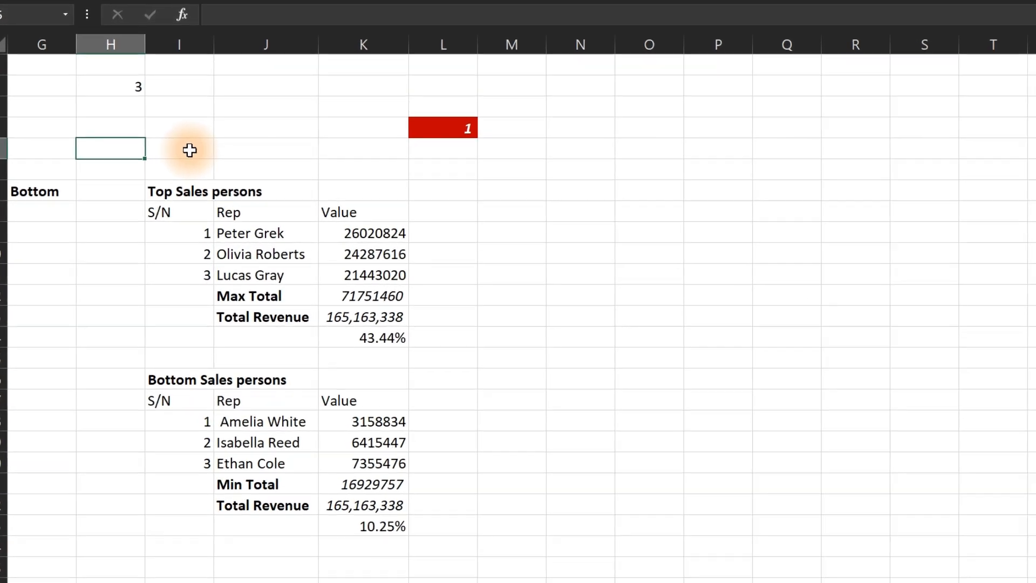
pyautogui.write('H, I, and J generated $8,000, making up 60% of the total sales, with H holding the top spot out of 5 places.')
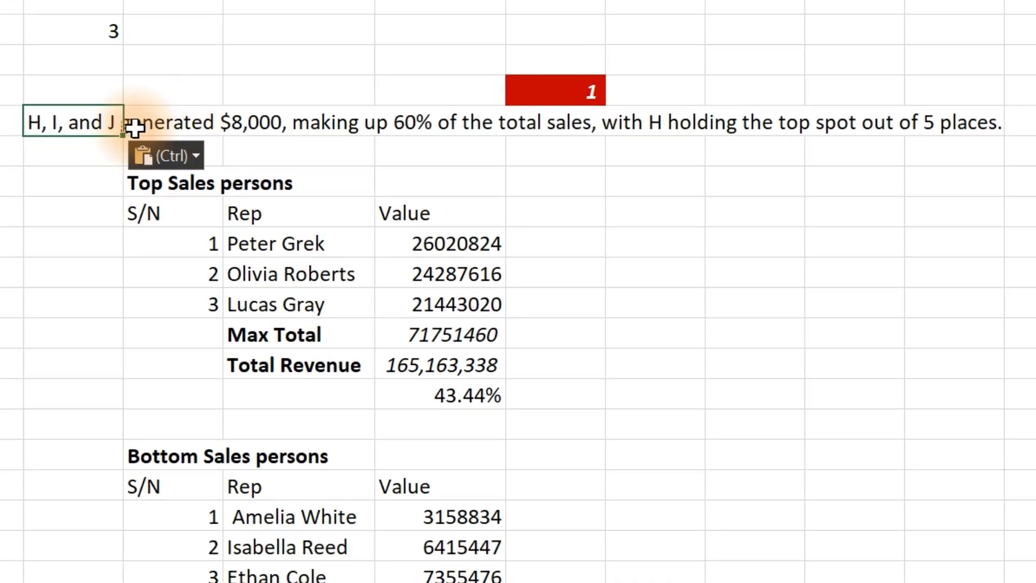
pyautogui.click(95, 186)
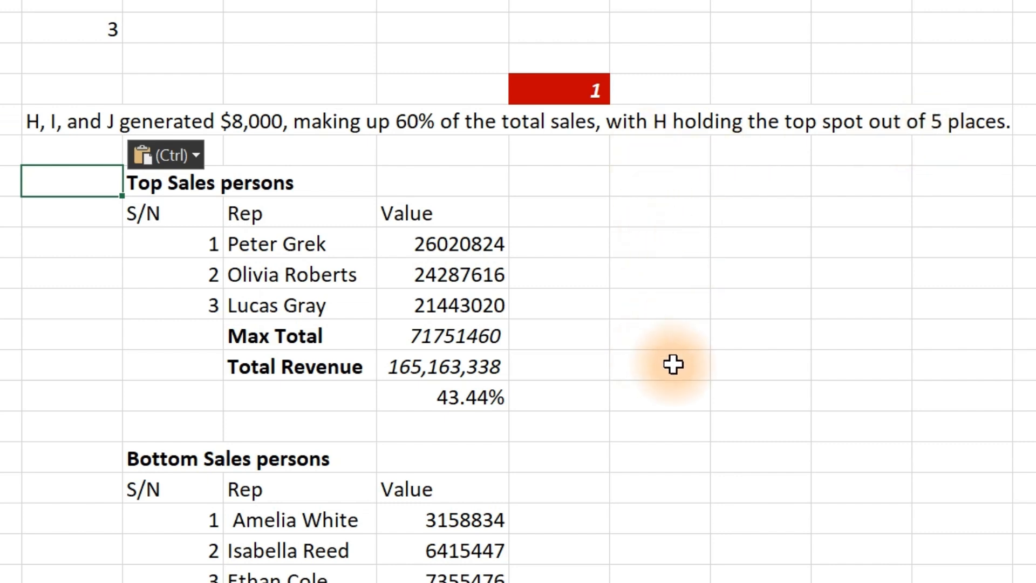
pyautogui.click(677, 396)
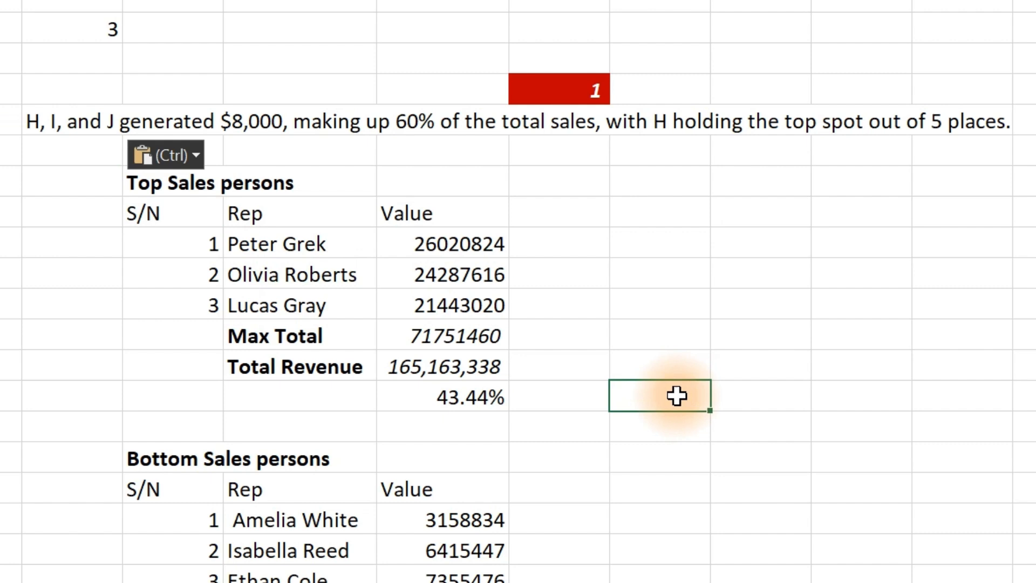
# - Start a TEXTJOIN formula in M11 with a space " " as delimiter and the ignore_empty argument left blank
pyautogui.click(656, 313)
pyautogui.write('=')
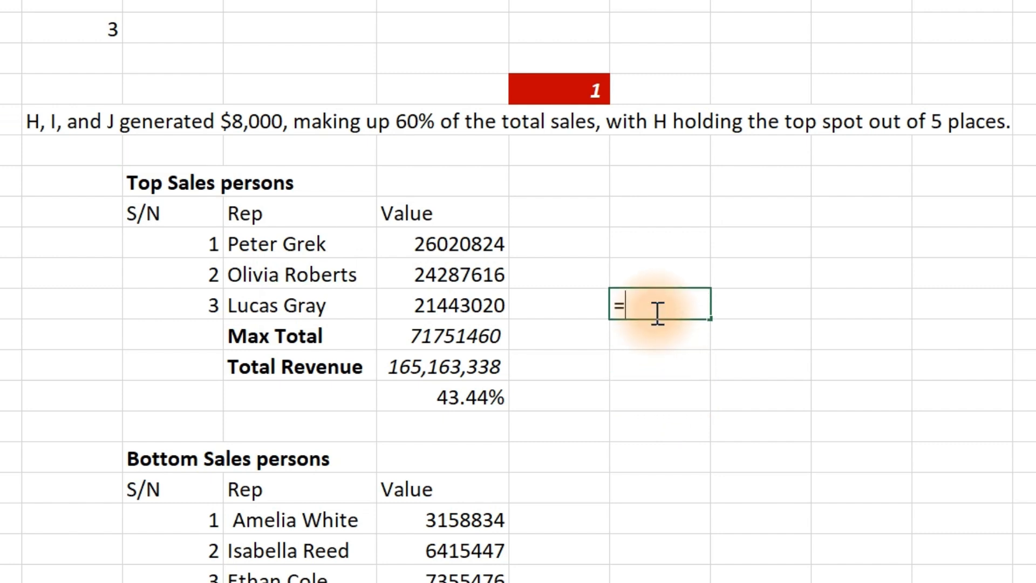
pyautogui.write('tex')
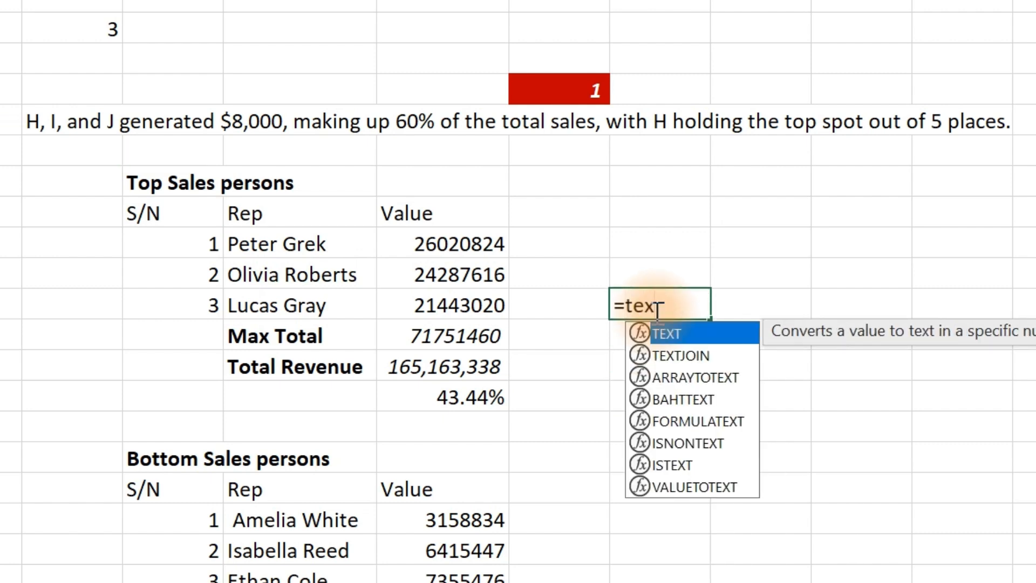
pyautogui.press('Down')
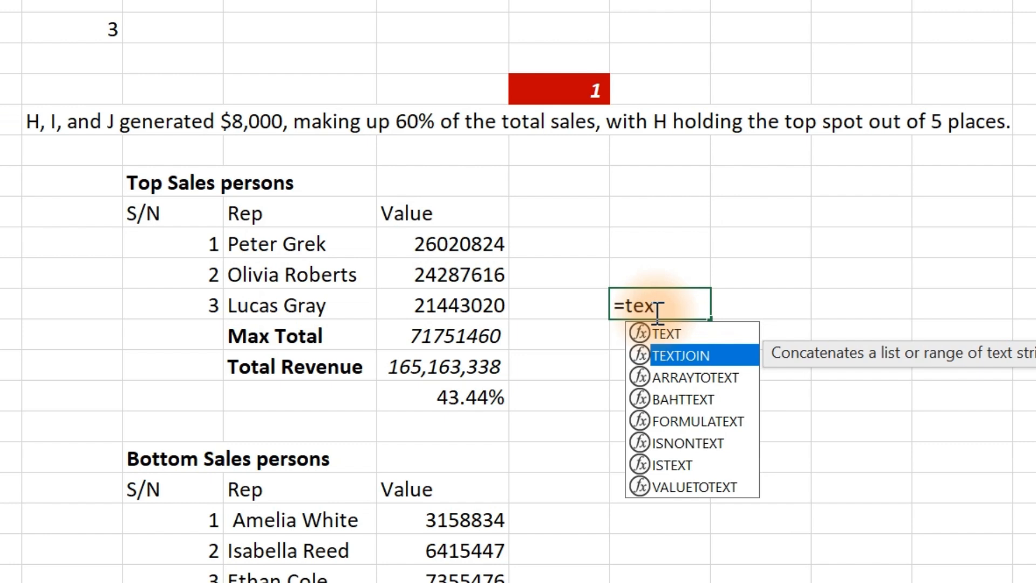
pyautogui.press('Tab')
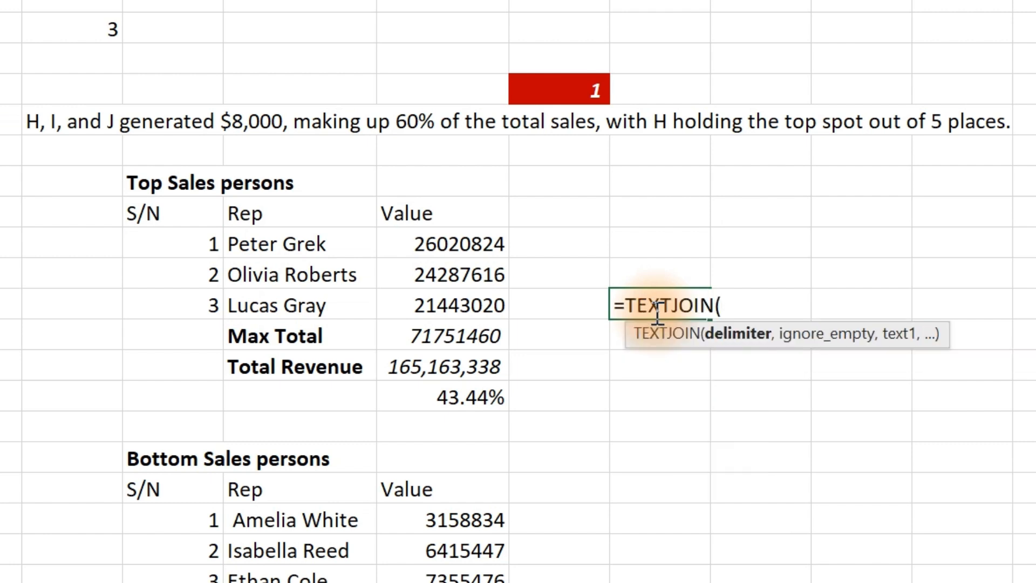
pyautogui.write('" ",,')
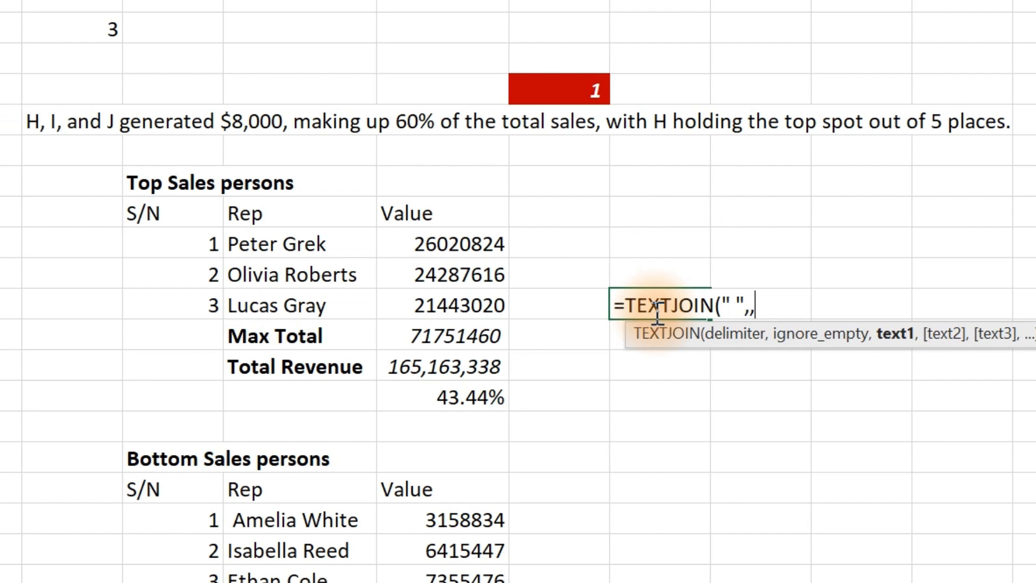
# - Join the first two top sales reps as J9&", "&J10, add "and " as the next text argument, and commit the formula
pyautogui.click(320, 250)
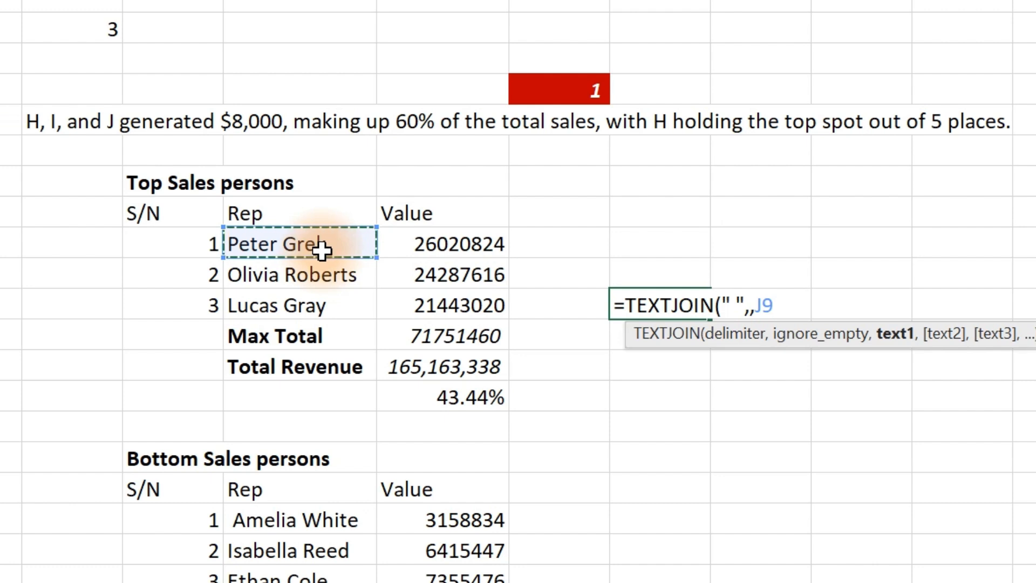
pyautogui.write('&",')
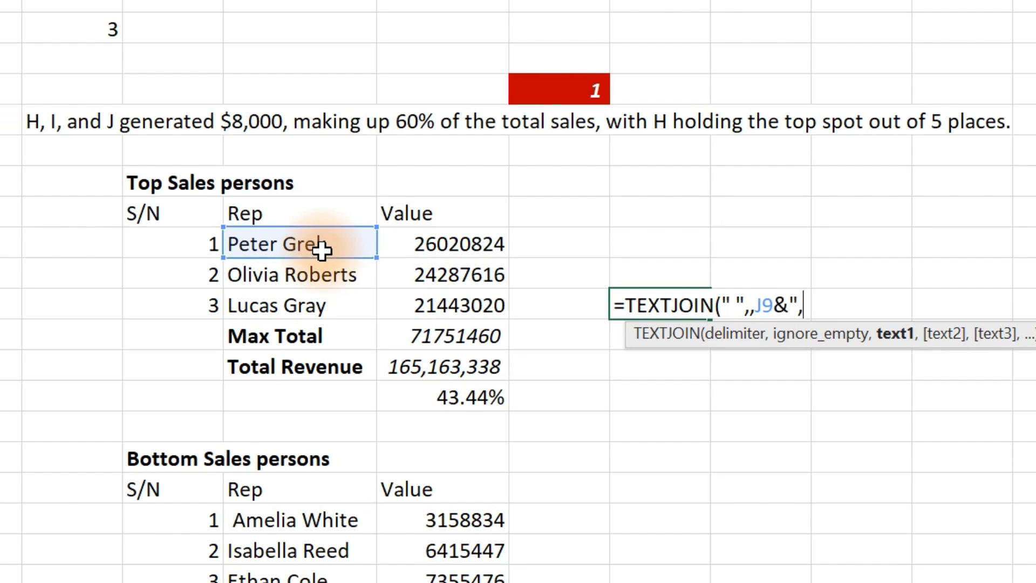
pyautogui.write(' "&')
pyautogui.click(282, 277)
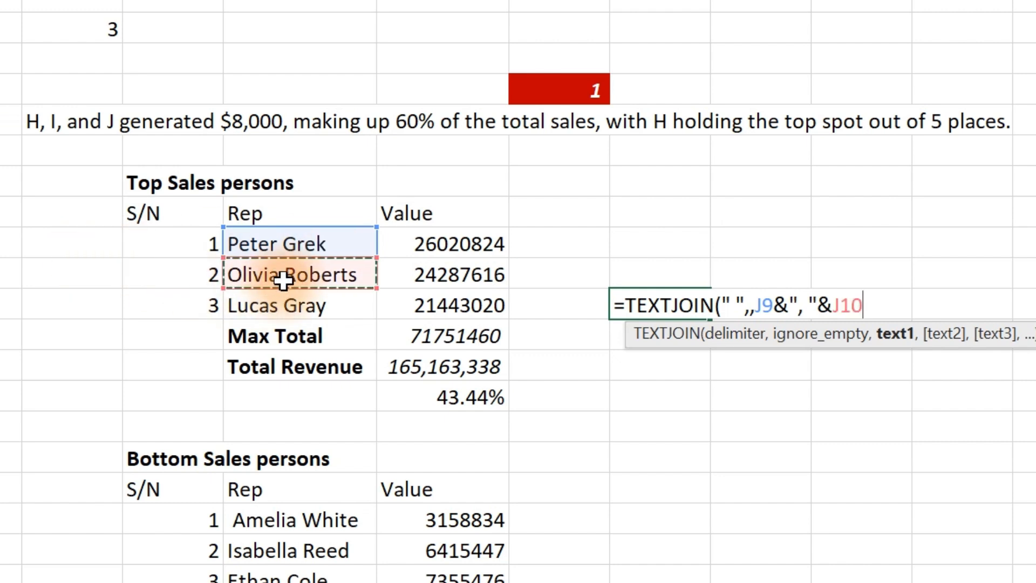
pyautogui.write(',')
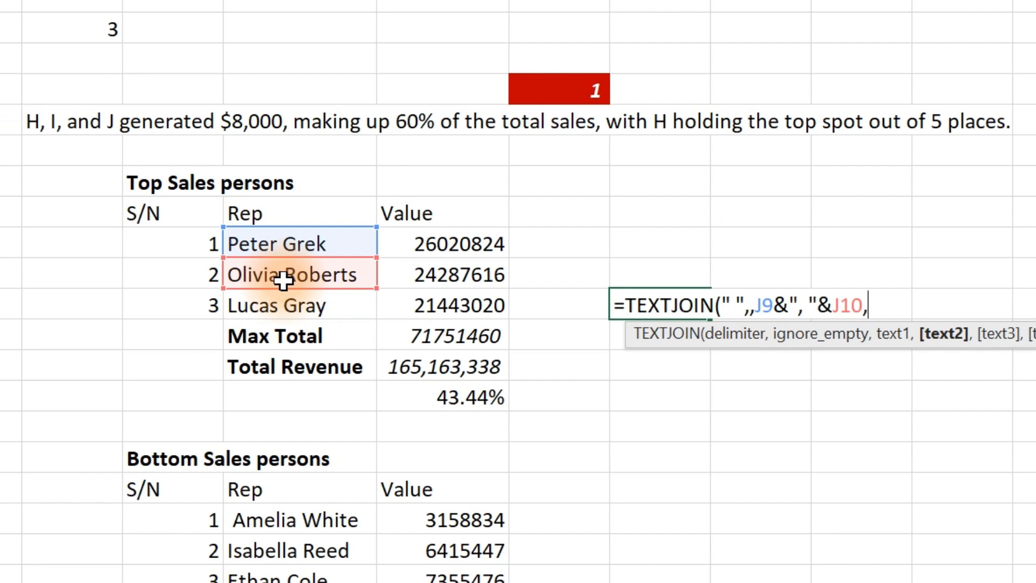
pyautogui.write('"and "&')
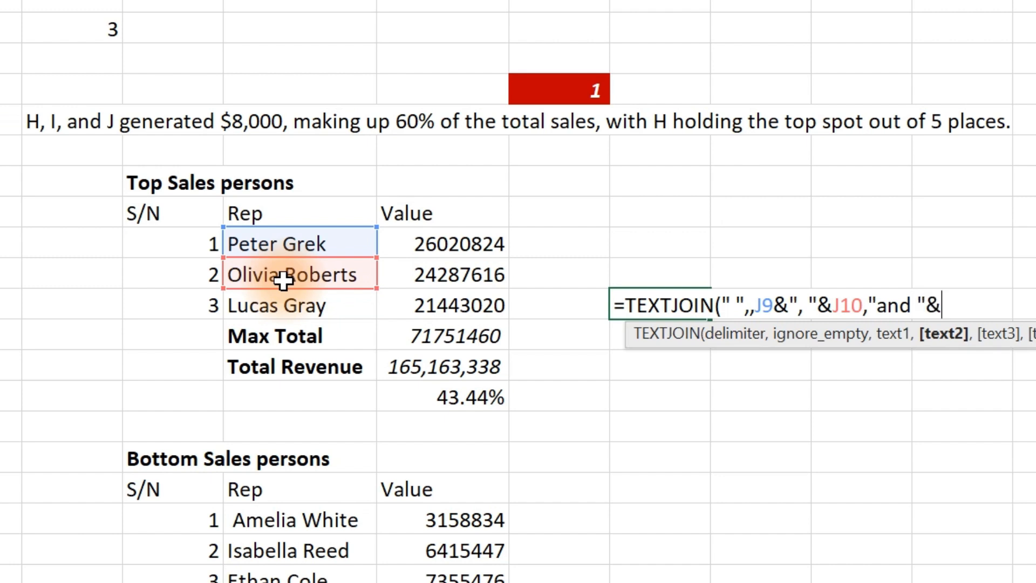
pyautogui.press('Return')
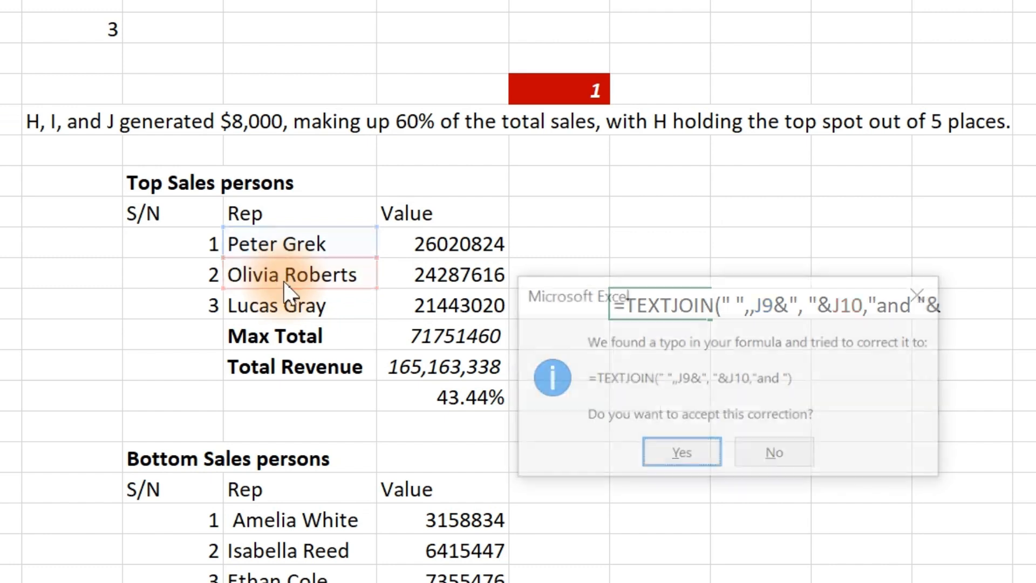
pyautogui.press('Return')
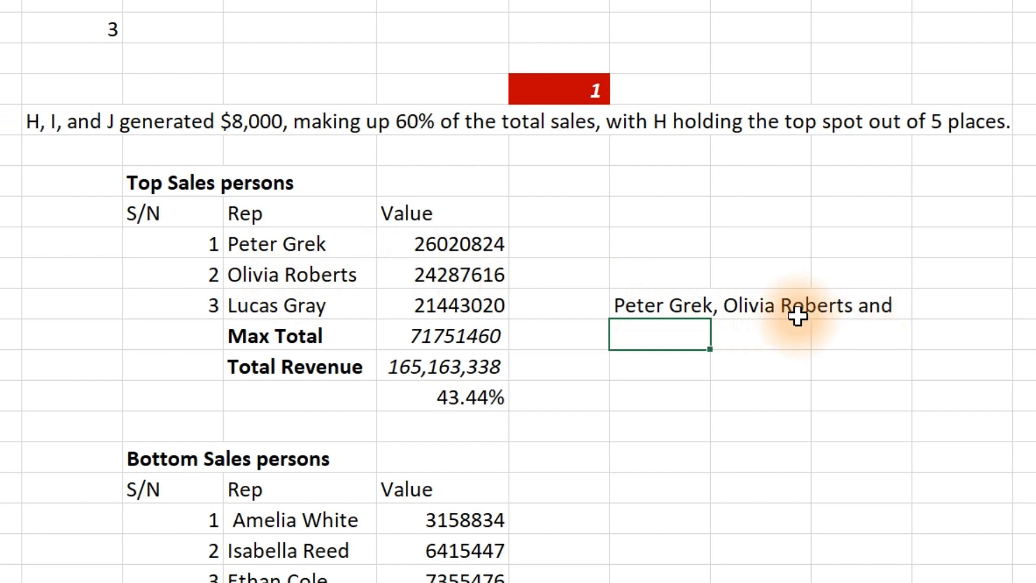
# - Extend the "and " argument of the TEXTJOIN formula in M11 with &J11 to include the third top sales rep
pyautogui.doubleClick(663, 303)
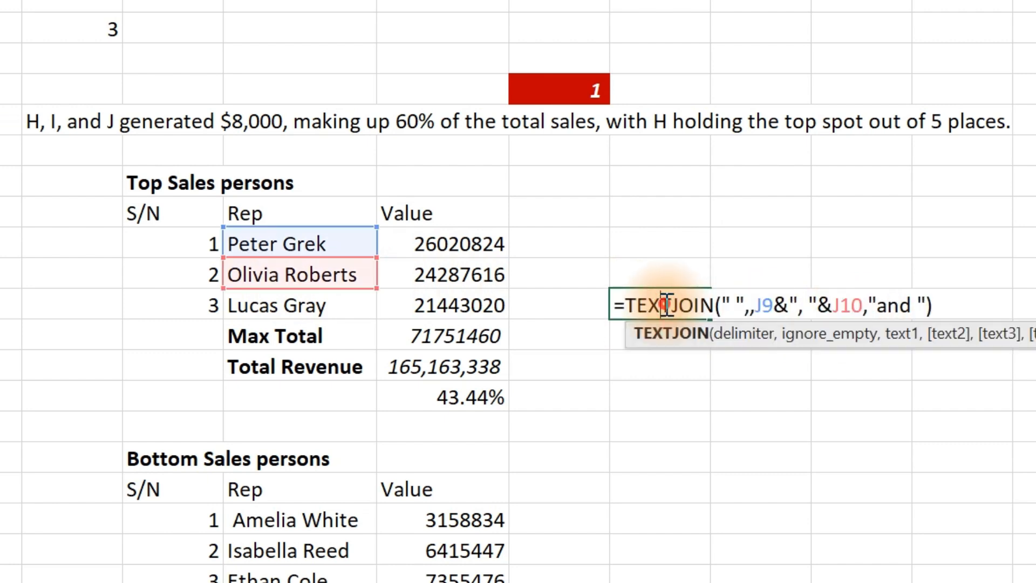
pyautogui.click(926, 305)
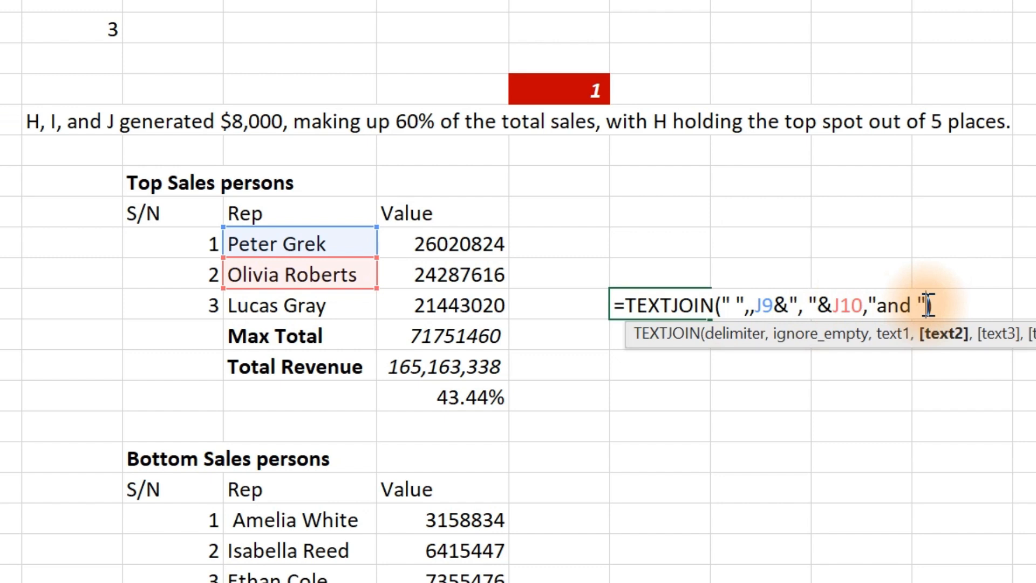
pyautogui.write('&')
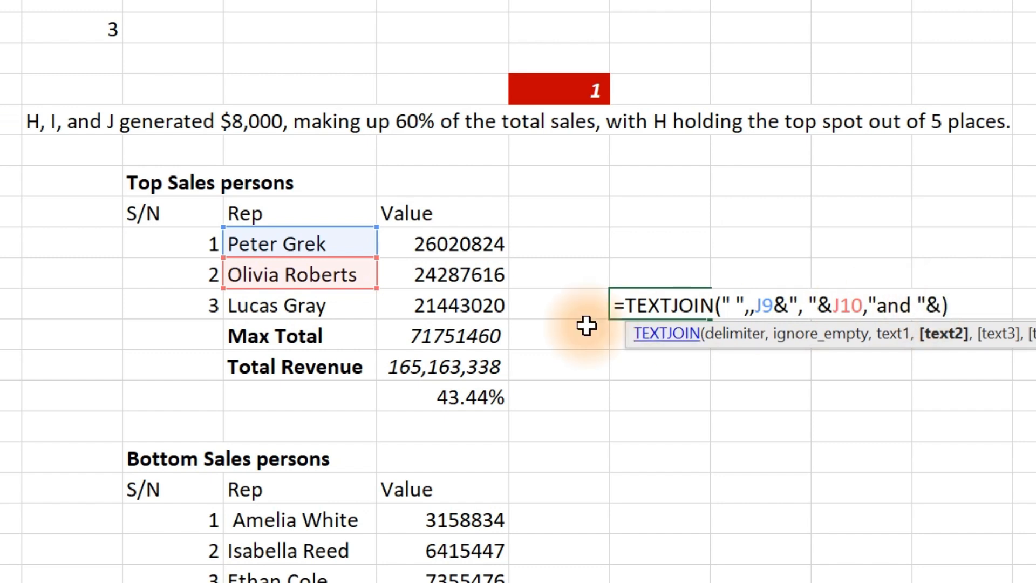
pyautogui.click(319, 306)
pyautogui.press('Return')
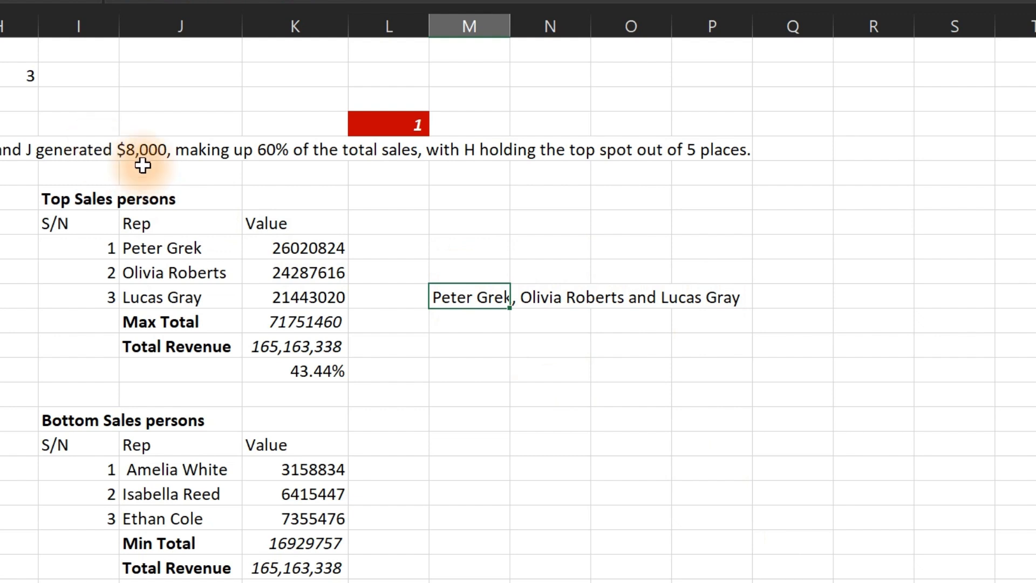
pyautogui.doubleClick(448, 301)
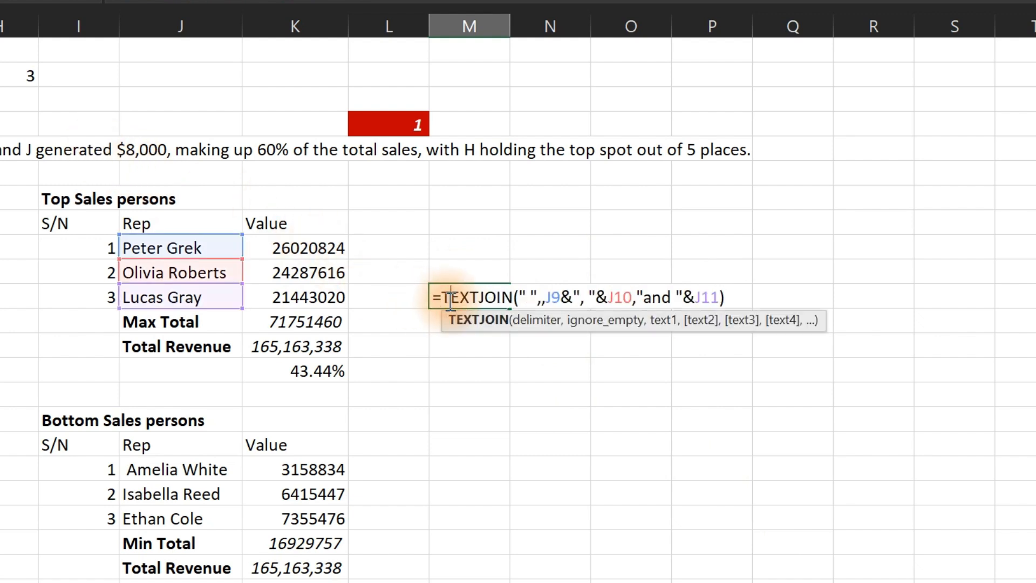
pyautogui.click(675, 300)
pyautogui.click(733, 297)
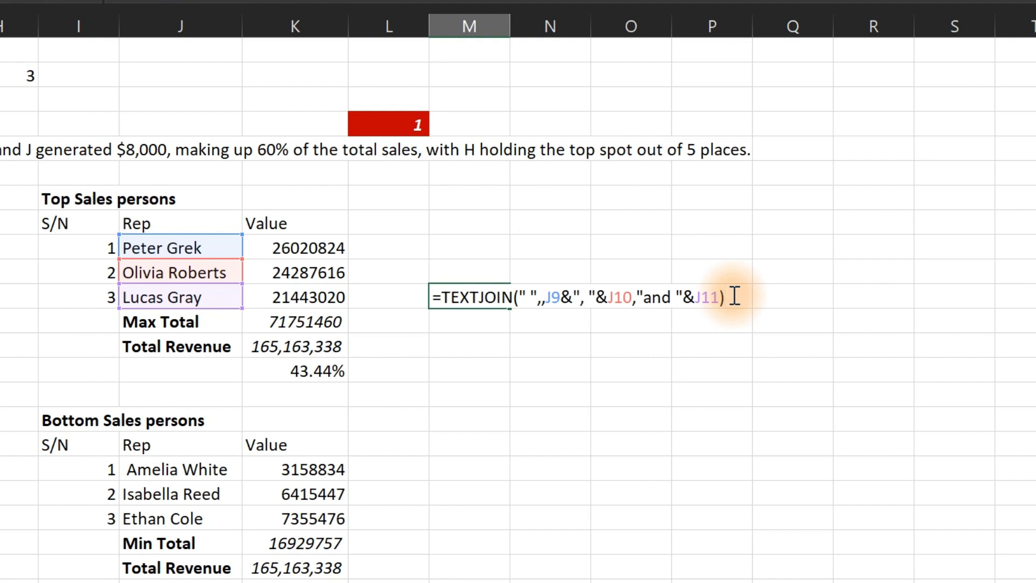
pyautogui.click(715, 296)
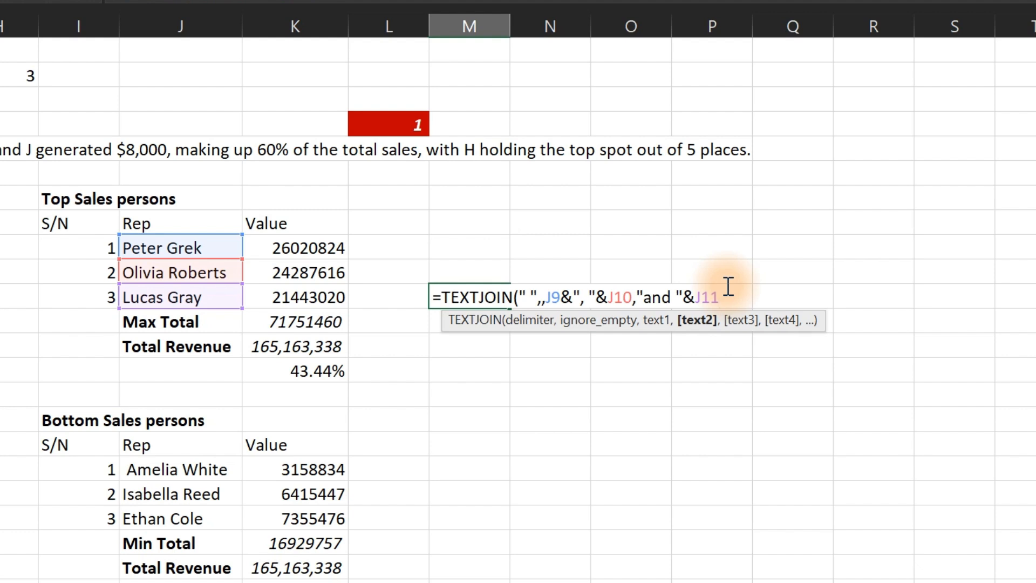
pyautogui.hotkey('ctrl', 'Return')
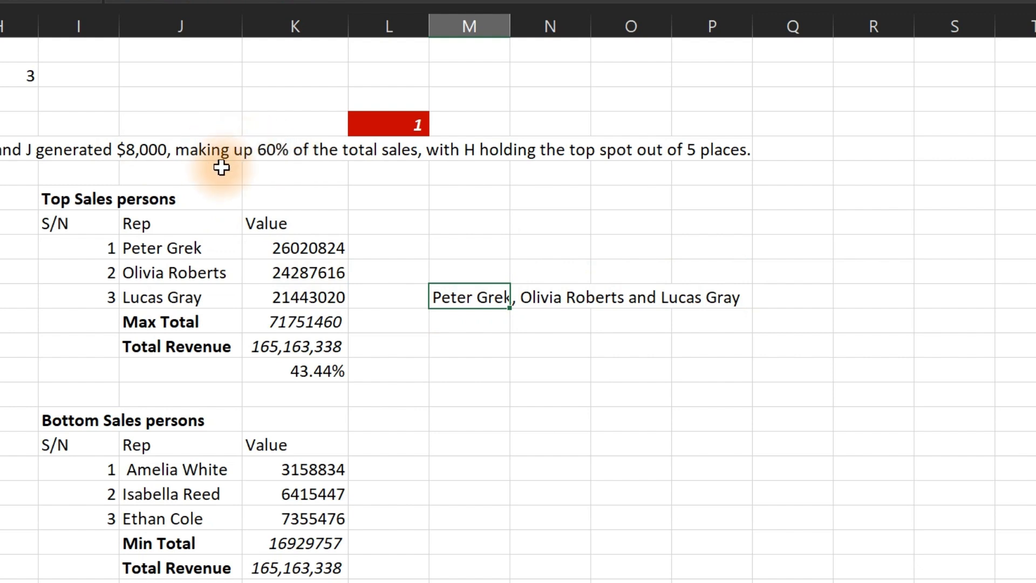
# - Add TEXT(K12,"#,##") as the third text argument of the M11 formula to show the top sales total with thousands separators
pyautogui.doubleClick(443, 298)
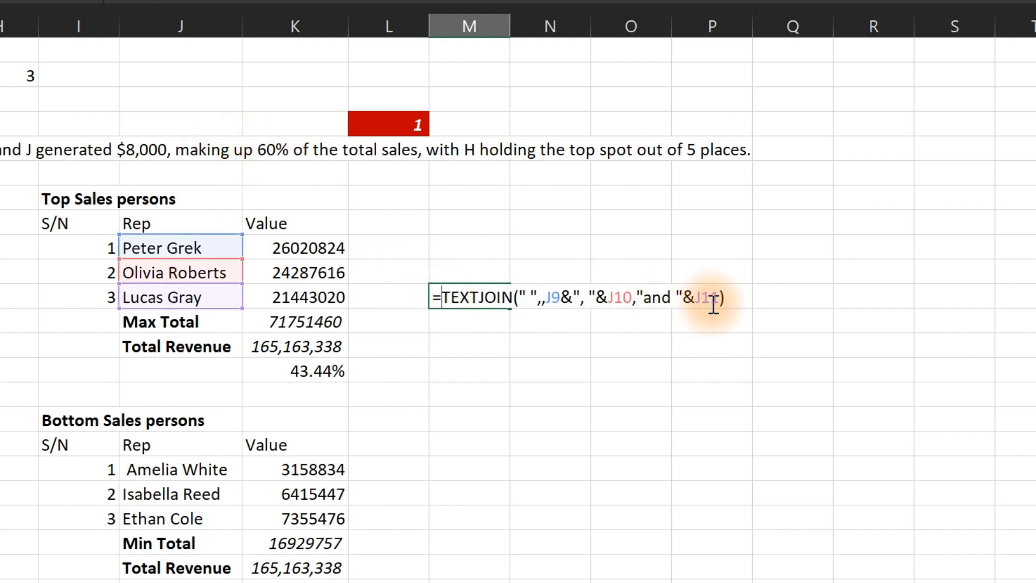
pyautogui.press('BackSpace')
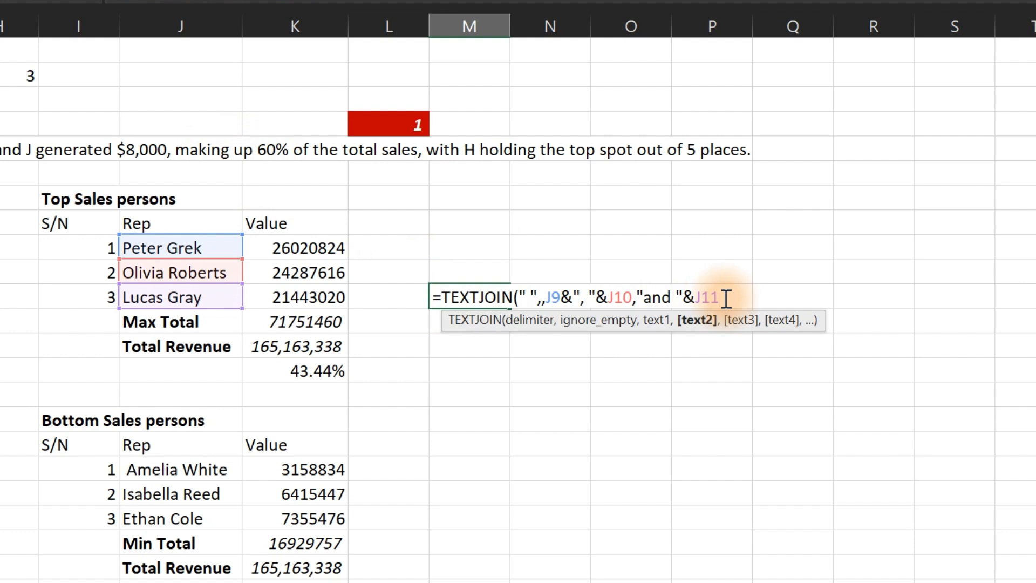
pyautogui.write(',')
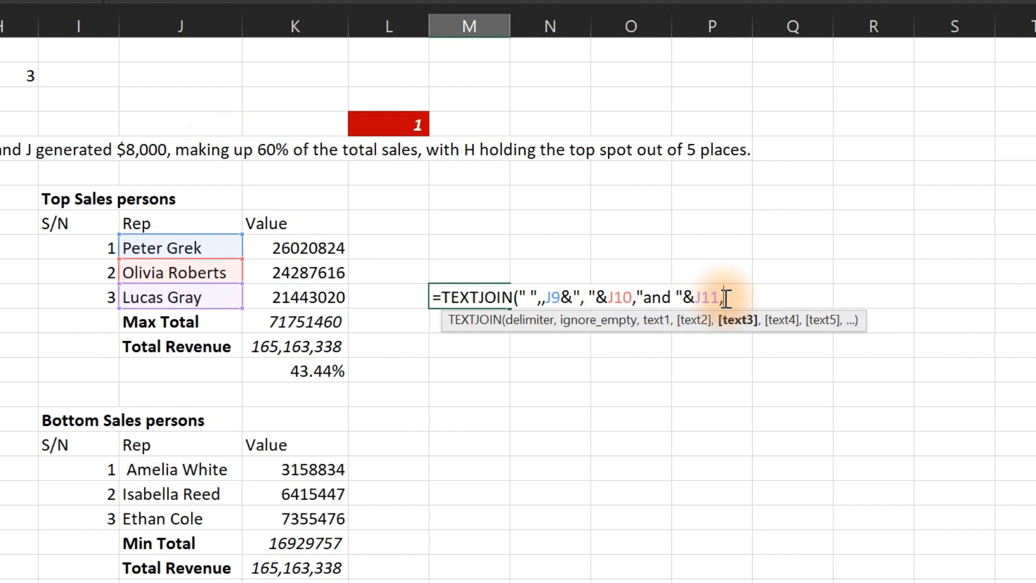
pyautogui.write('Tex')
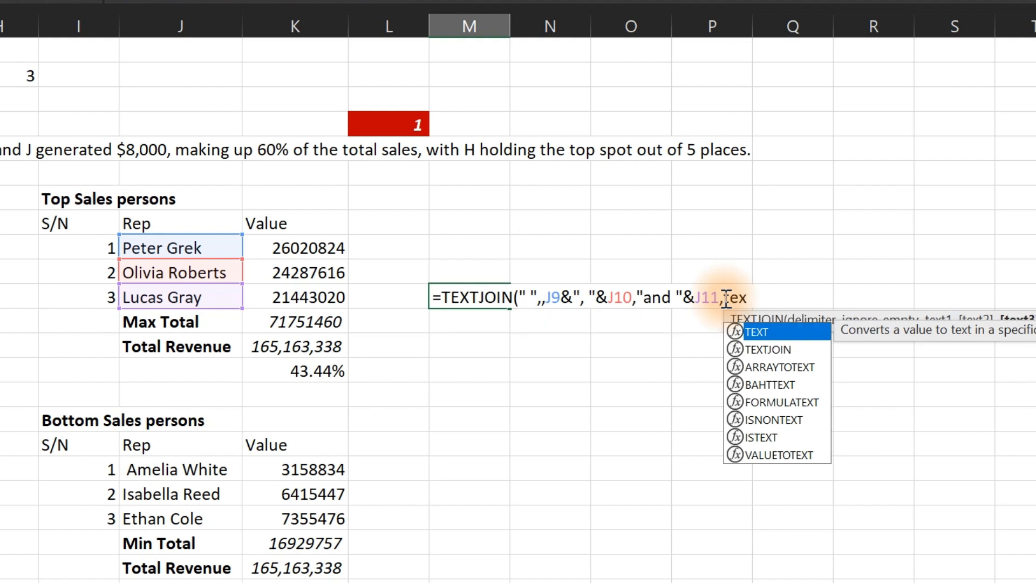
pyautogui.press('Tab')
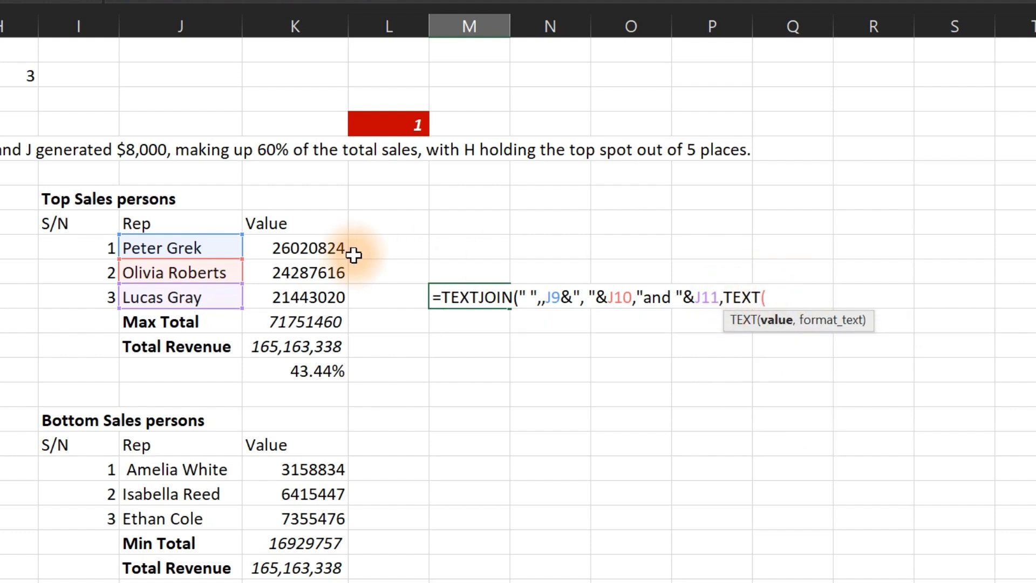
pyautogui.click(313, 324)
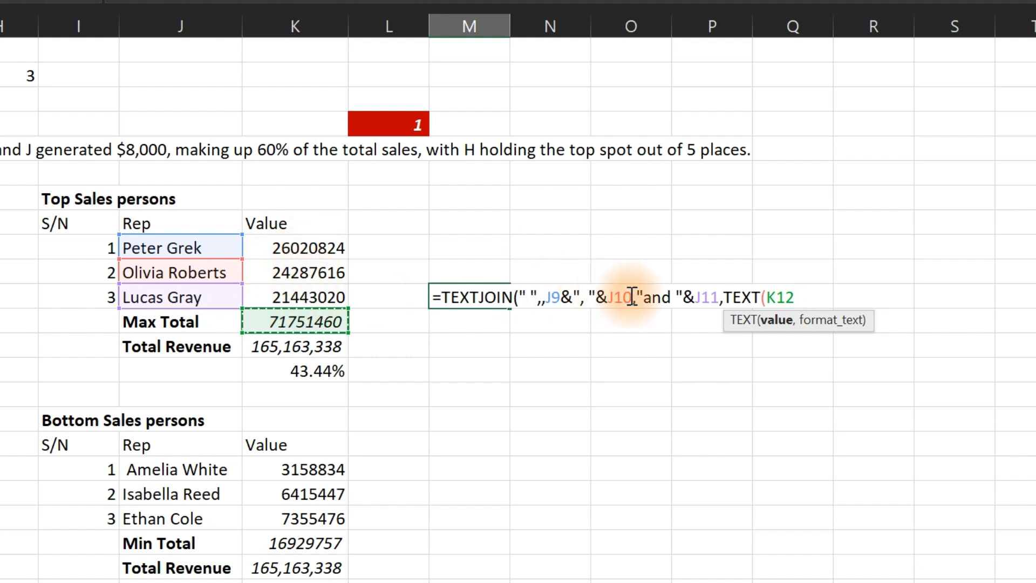
pyautogui.write(',"#')
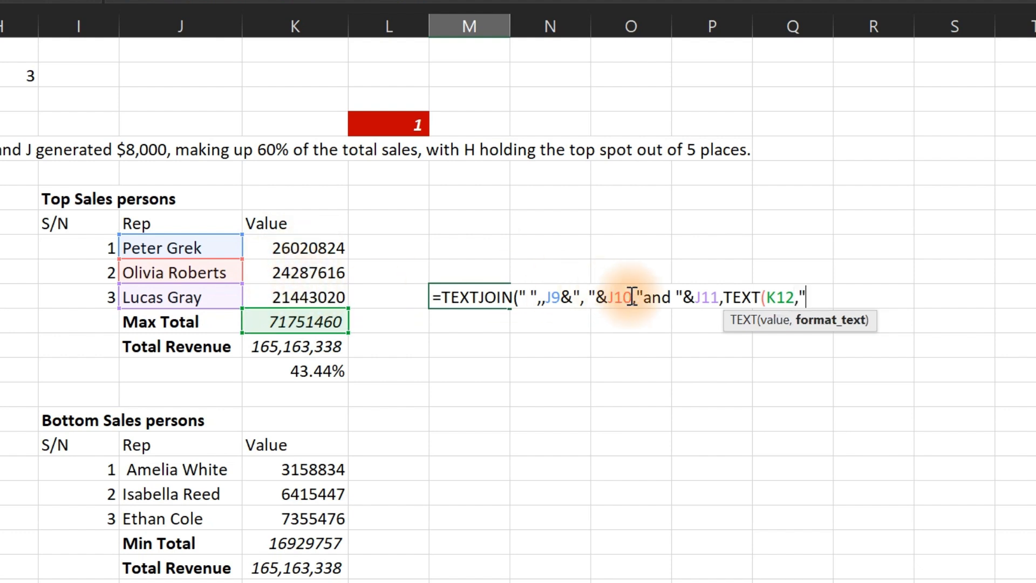
pyautogui.write(',##")')
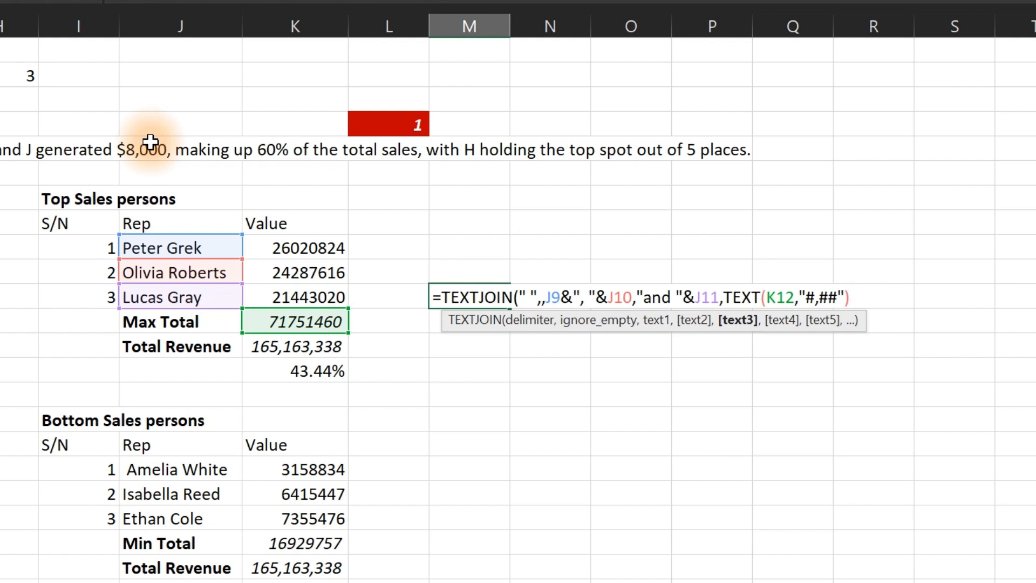
# - Append &", "& to the formatted total and add "making up" as the following text argument
pyautogui.write(',')
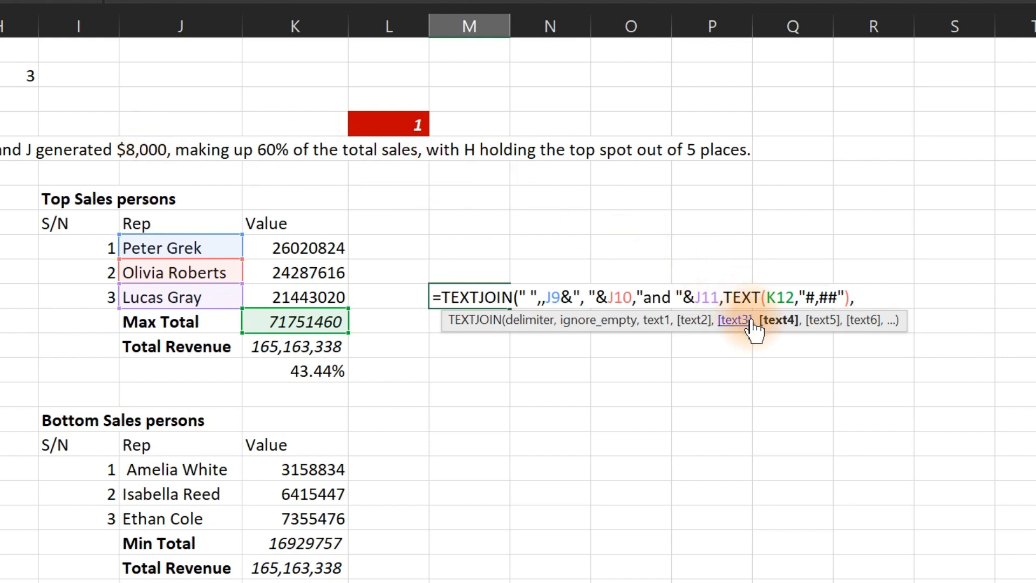
pyautogui.press('BackSpace')
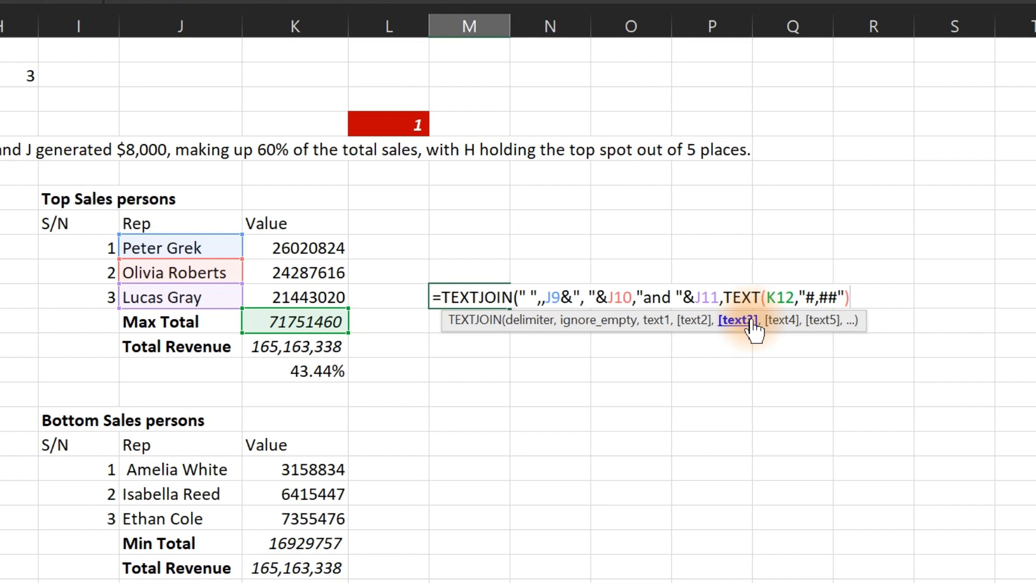
pyautogui.write('&", "&')
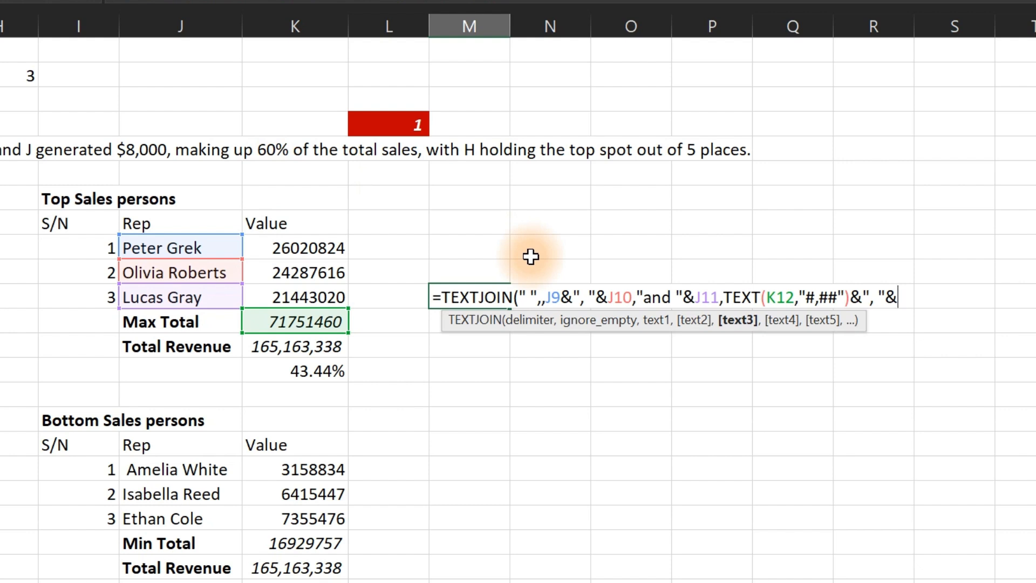
pyautogui.write(',')
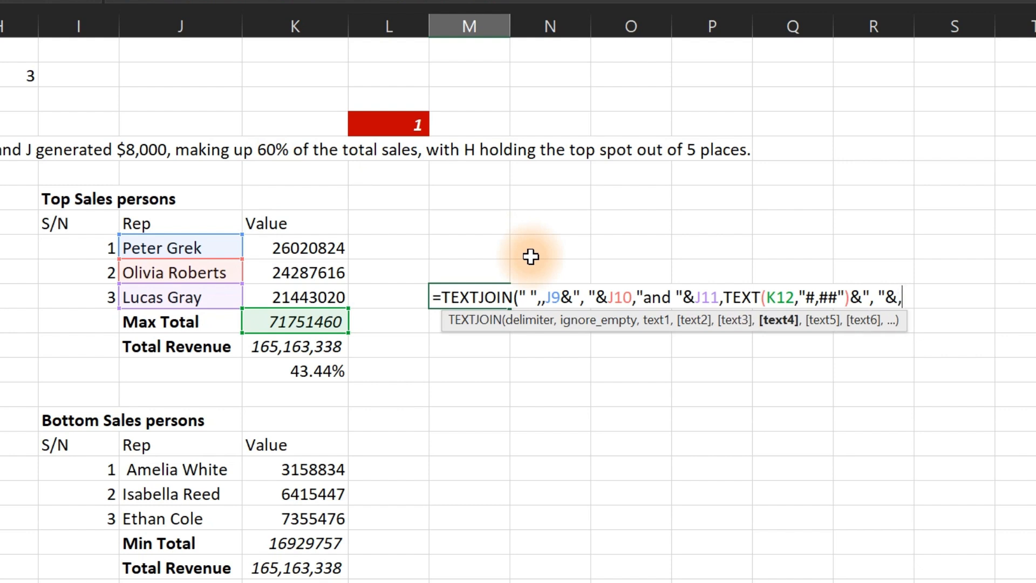
pyautogui.write('"making p')
pyautogui.press('BackSpace')
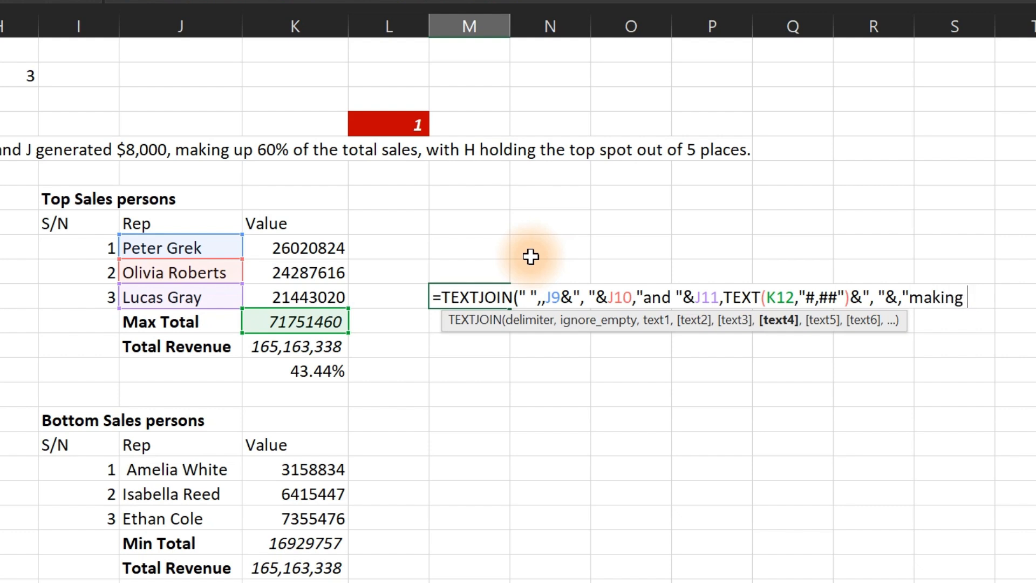
pyautogui.write('up')
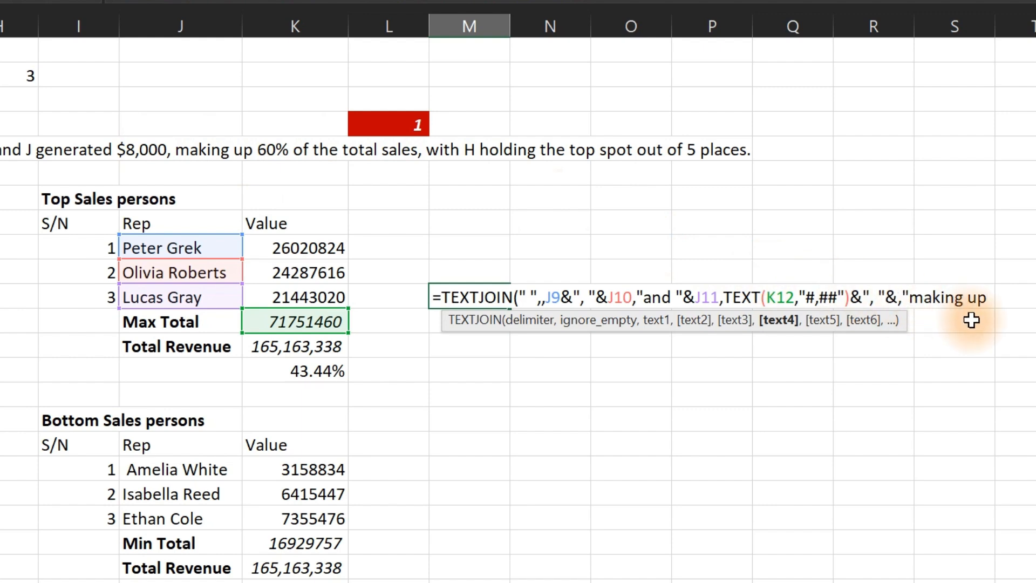
# - Add TEXT(K14,"0.0%") as the next argument to show the top sales share as a percentage with one decimal place
pyautogui.write('",t')
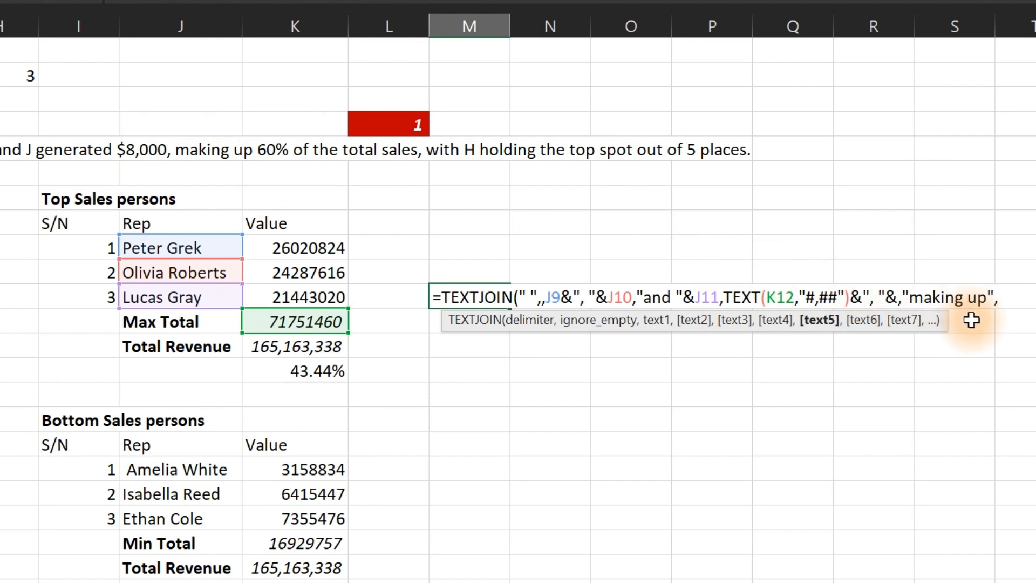
pyautogui.write('ex')
pyautogui.press('Tab')
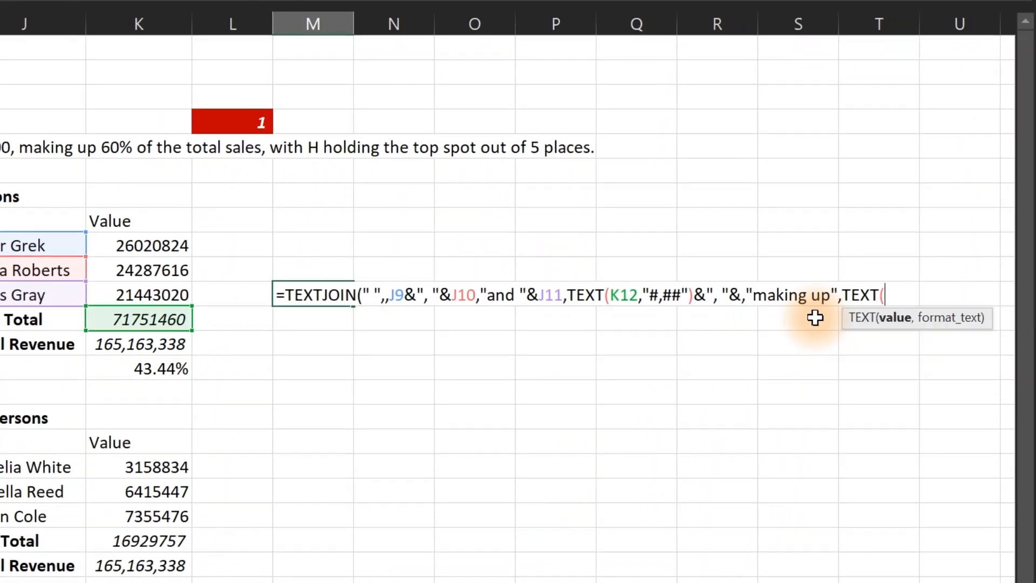
pyautogui.click(156, 370)
pyautogui.write(',')
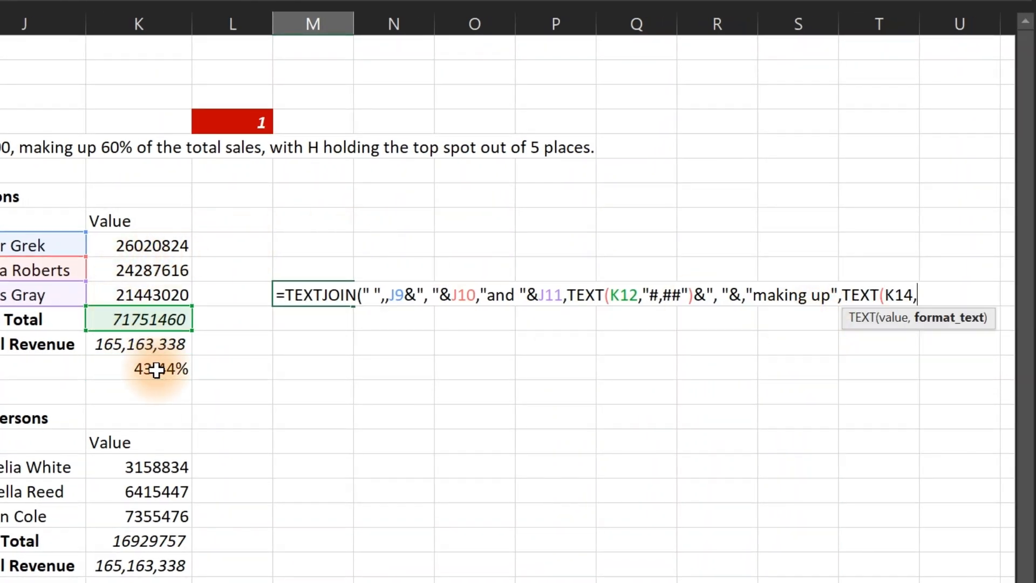
pyautogui.write('"0.0%")')
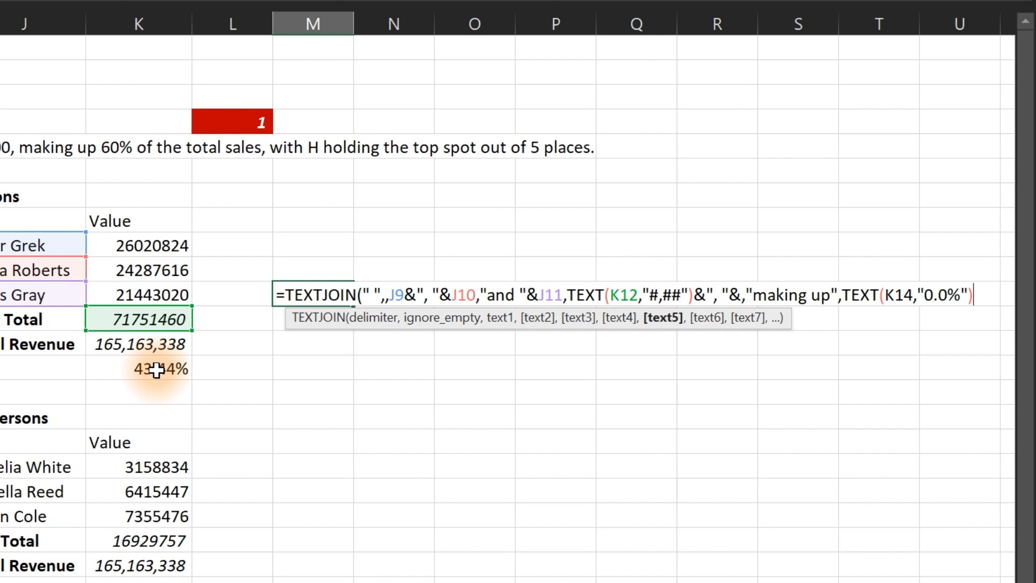
# - Add "of the total revenue"&", "& as the next text argument of the TEXTJOIN formula in M11
pyautogui.write(',"')
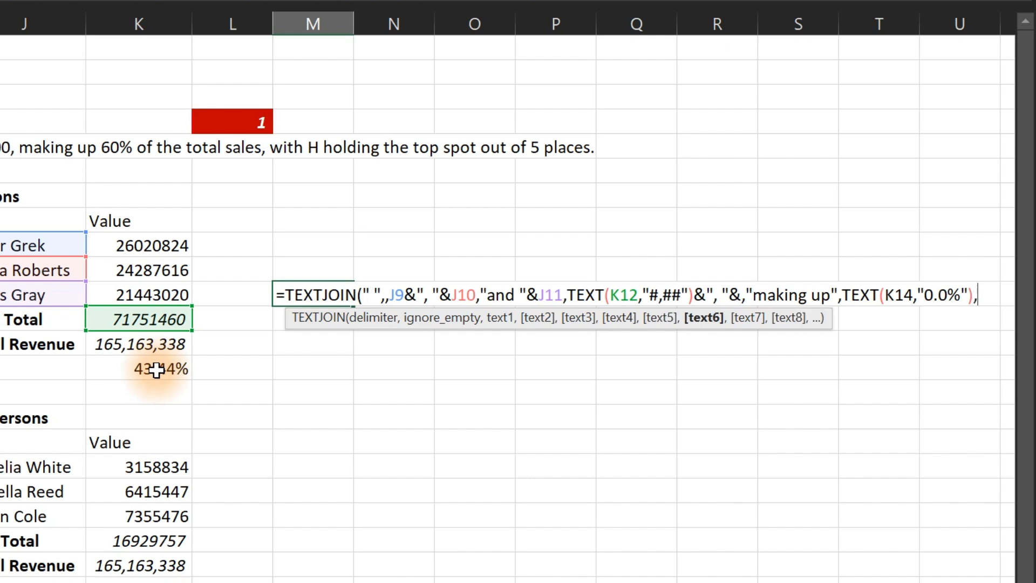
pyautogui.write('of the ')
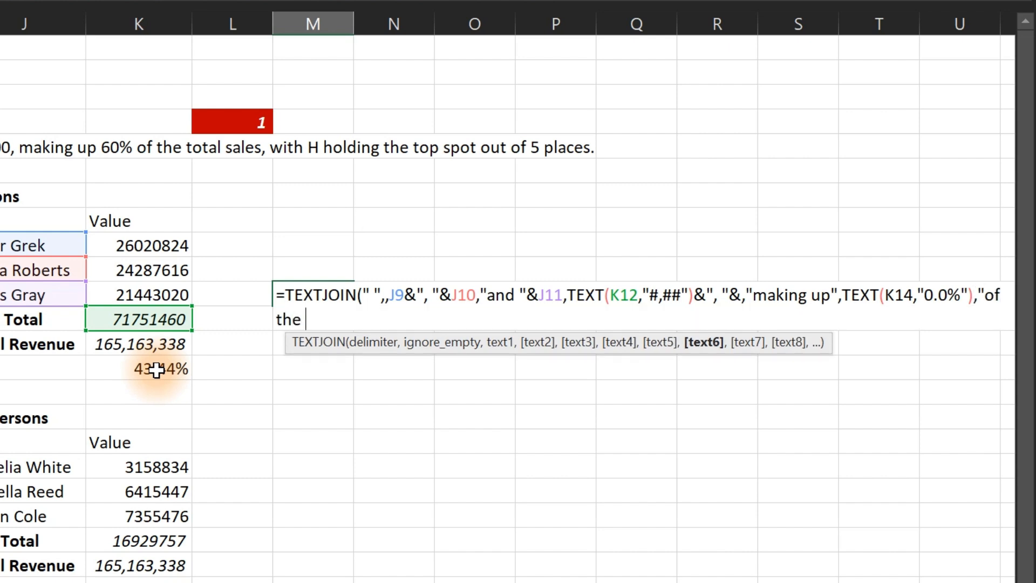
pyautogui.write('total Re')
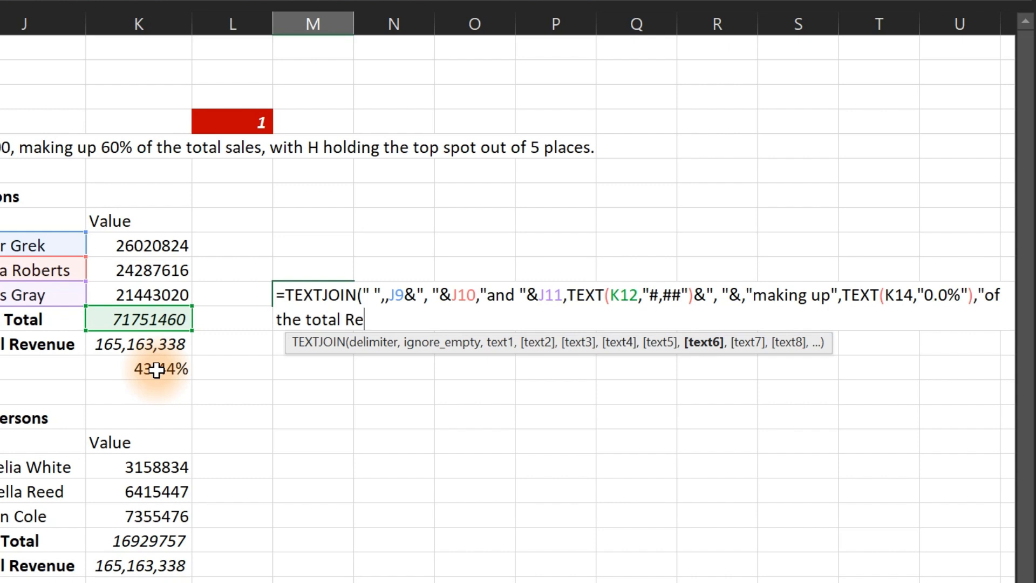
pyautogui.press('BackSpace')
pyautogui.press('BackSpace')
pyautogui.write('revenue')
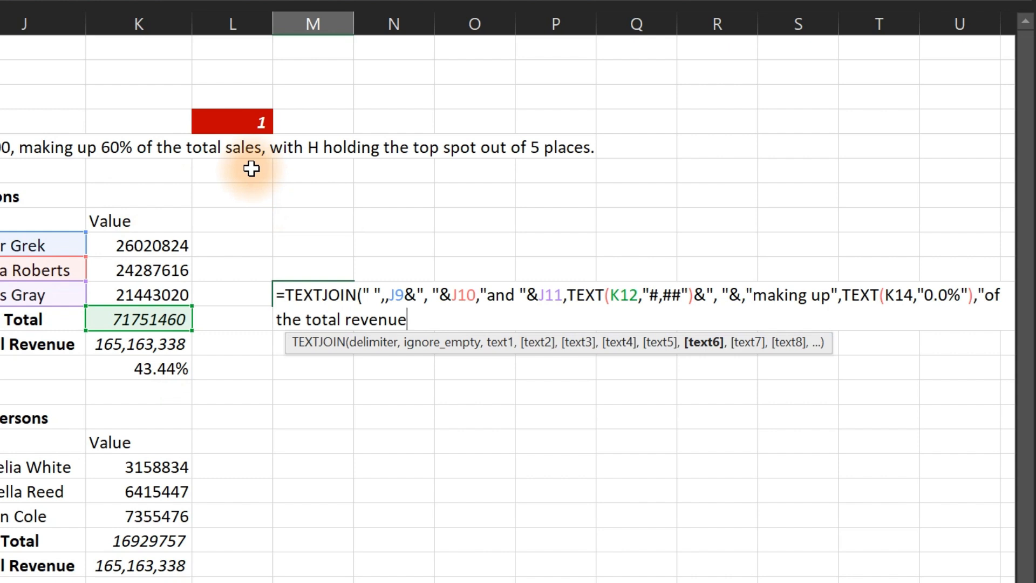
pyautogui.write('"&", "&')
pyautogui.write(',')
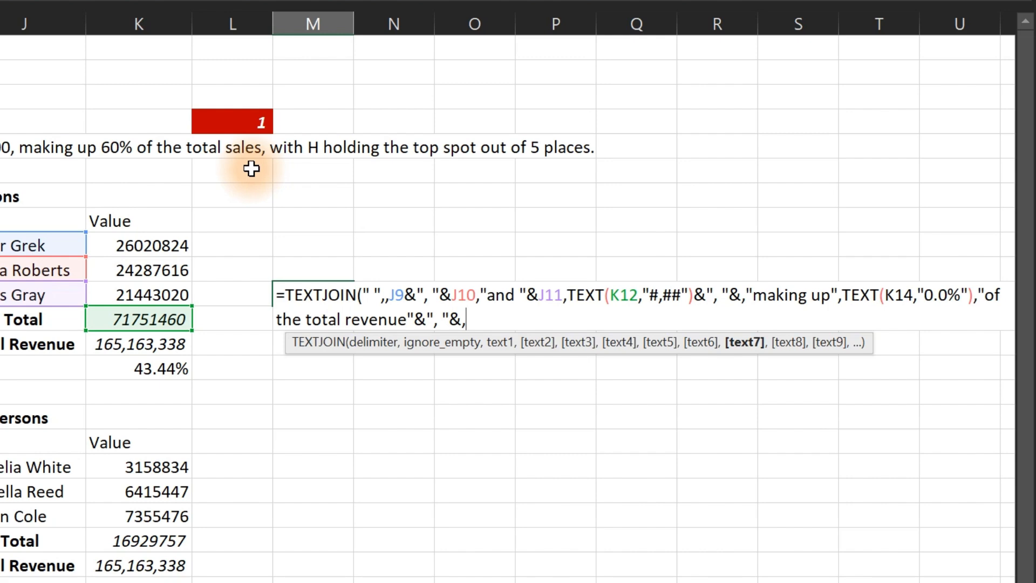
# - Add "with" and the top sales rep's cell J9 as the next two arguments of the M11 formula
pyautogui.write('"with')
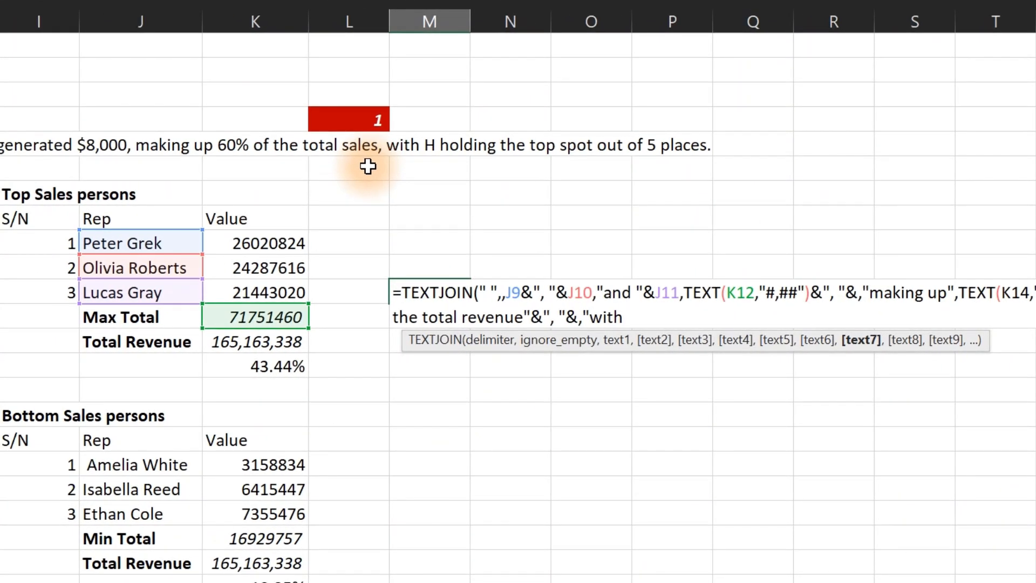
pyautogui.press('BackSpace')
pyautogui.write('",')
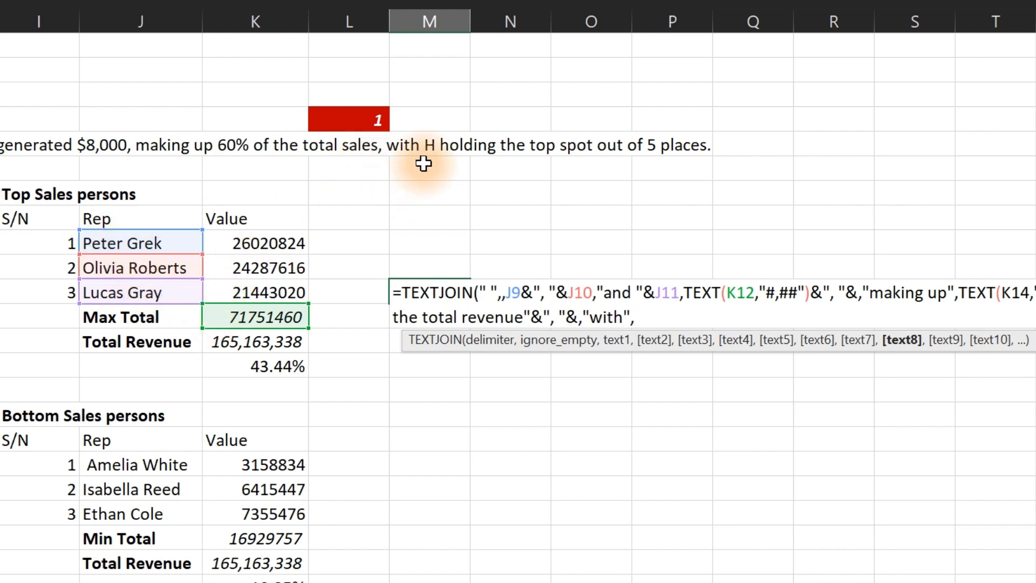
pyautogui.click(129, 243)
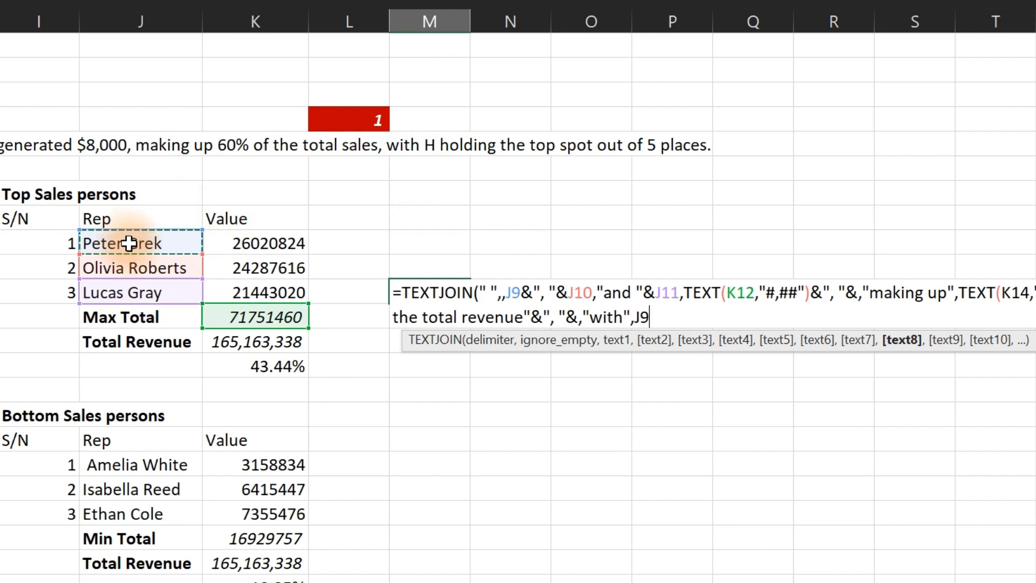
pyautogui.write(',')
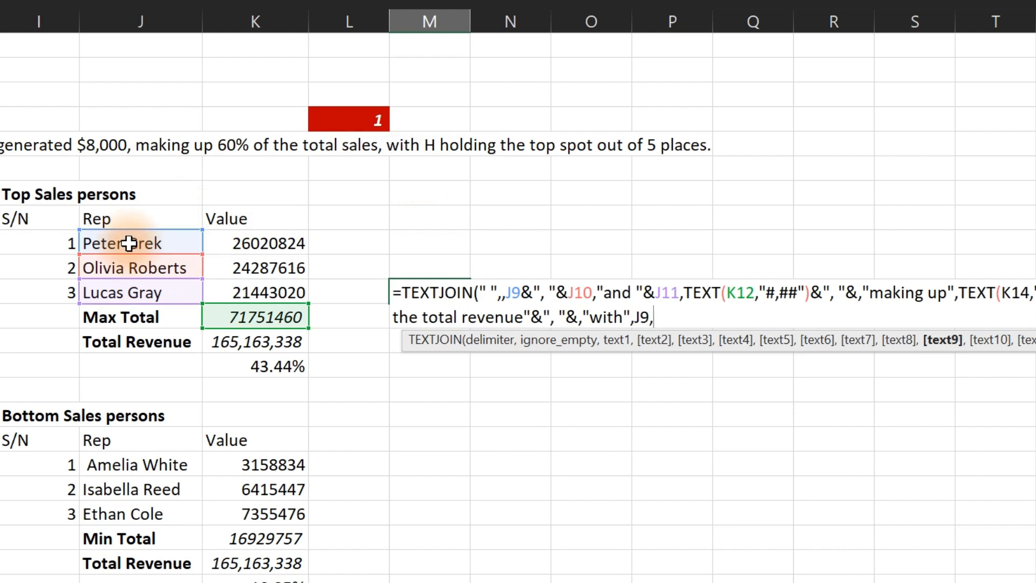
# - Add "holding the top spot out of 12 Sales Reps" as the final text argument of the M11 formula
pyautogui.write('"holding the to')
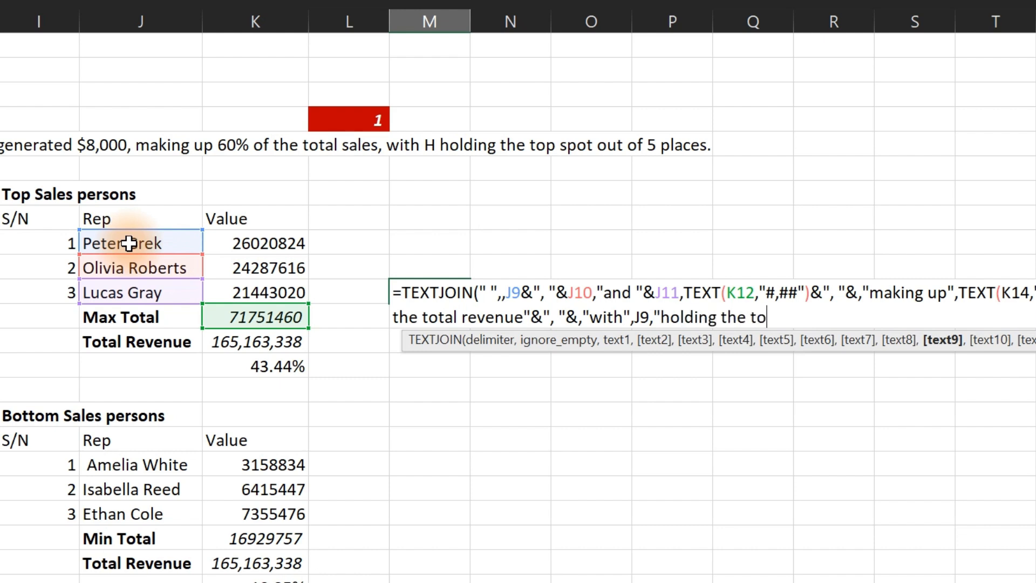
pyautogui.write('p spot out of')
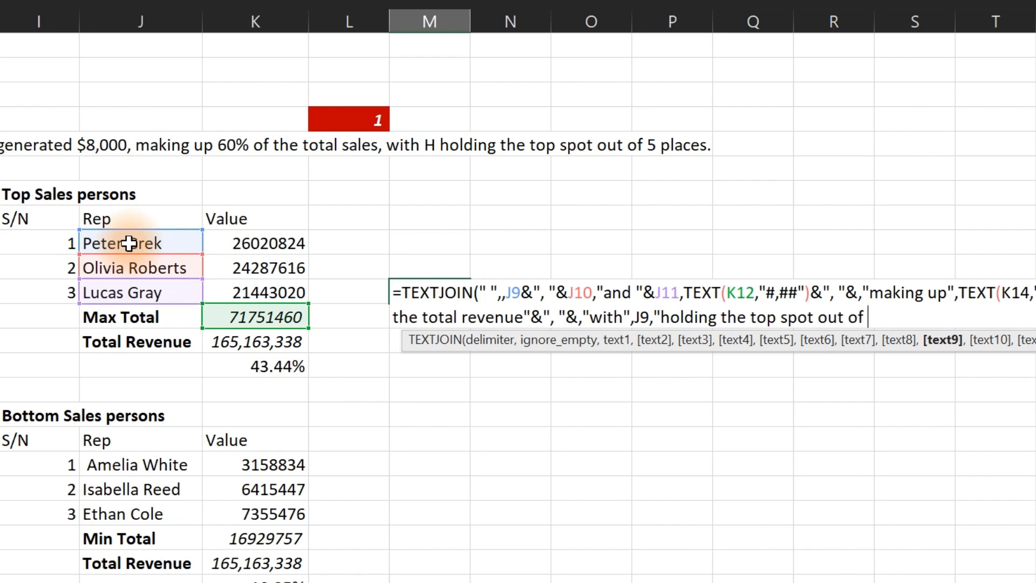
pyautogui.hscroll(-6, 518, 292)
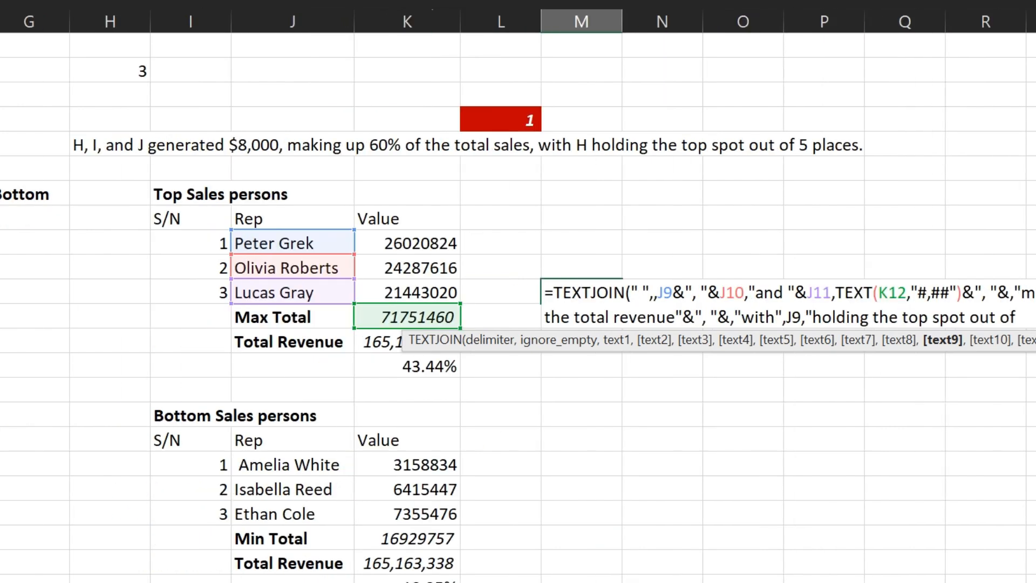
pyautogui.hscroll(6, 518, 291)
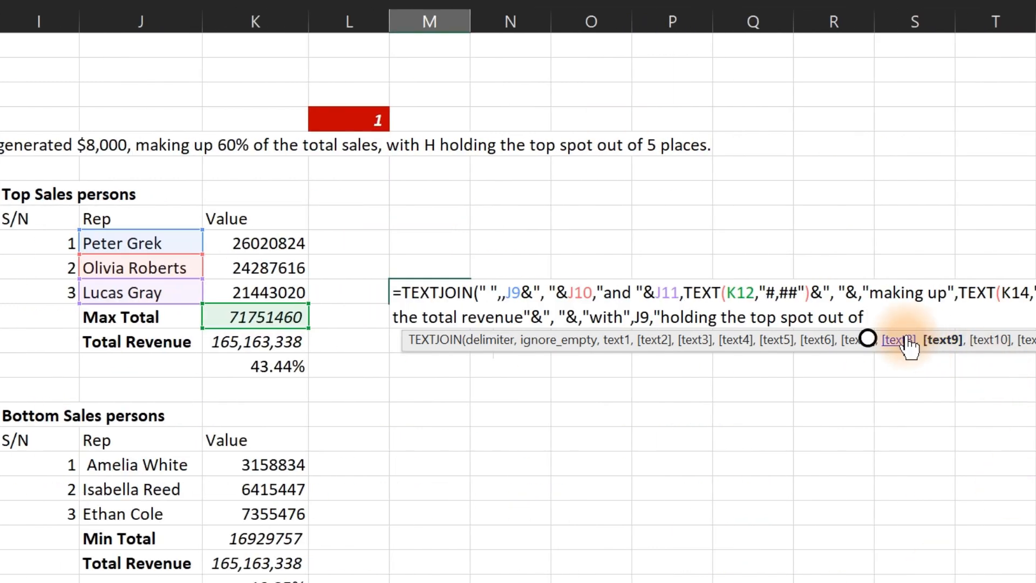
pyautogui.write('12 sales Rep')
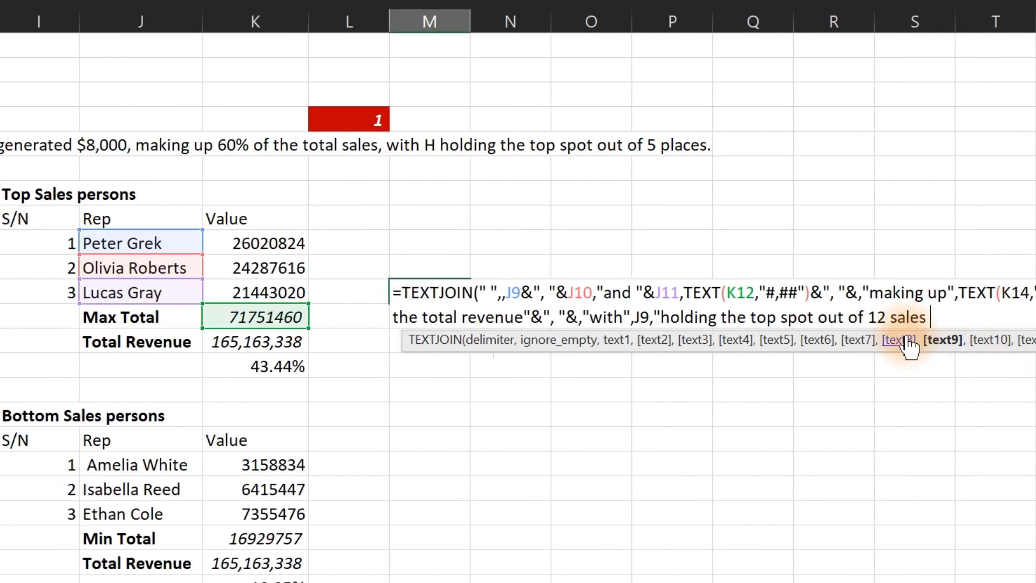
pyautogui.press('BackSpace')
pyautogui.press('BackSpace')
pyautogui.press('BackSpace')
pyautogui.press('BackSpace')
pyautogui.press('BackSpace')
pyautogui.press('BackSpace')
pyautogui.press('BackSpace')
pyautogui.press('BackSpace')
pyautogui.press('BackSpace')
pyautogui.write('Sales Re ')
pyautogui.write('s')
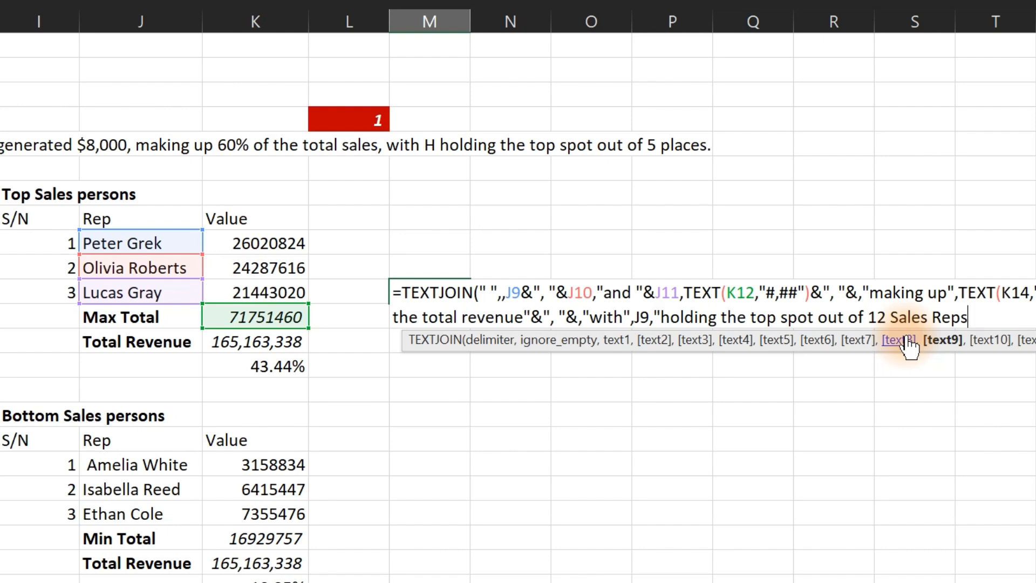
pyautogui.write('"')
# - Remove the stray & after both ", " strings in the M11 formula and commit it with its closing parenthesis
pyautogui.press('Return')
pyautogui.press('Return')
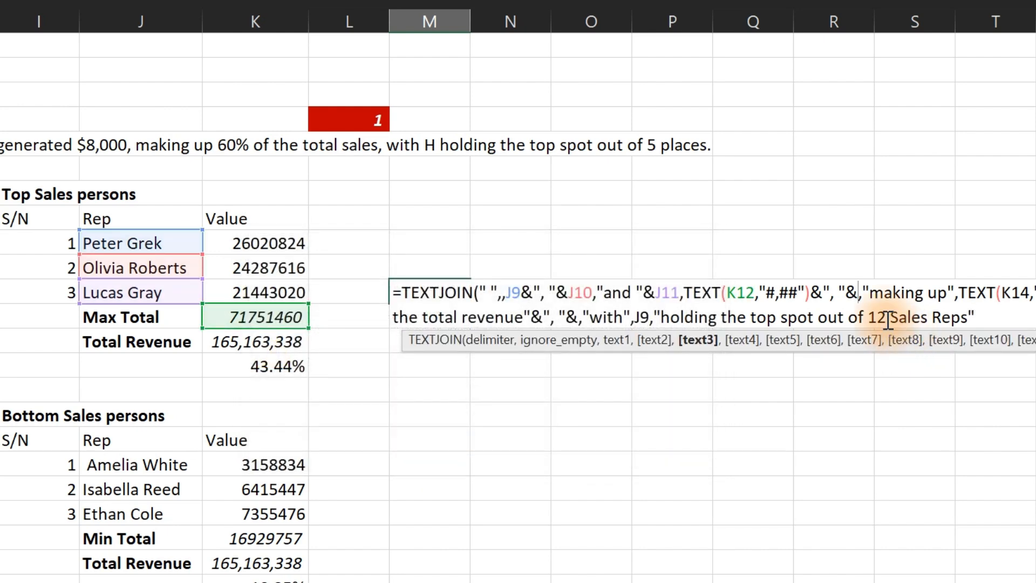
pyautogui.press('BackSpace')
pyautogui.press('Return')
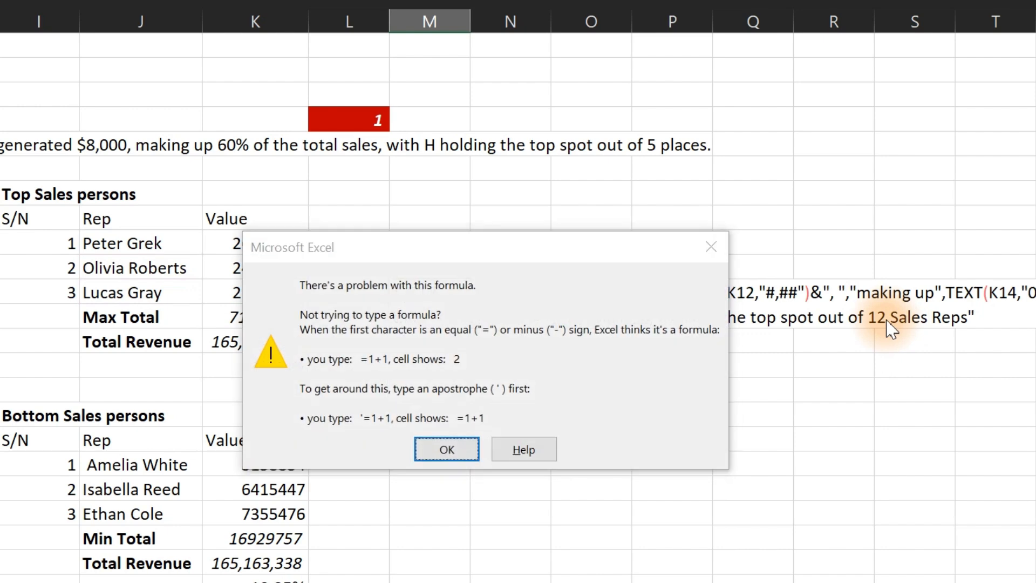
pyautogui.press('Return')
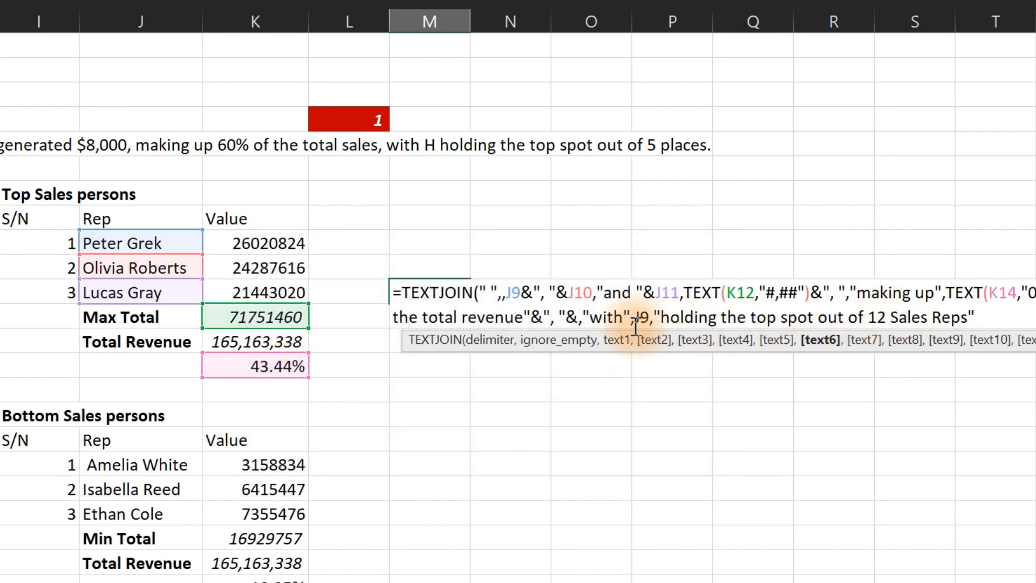
pyautogui.press('BackSpace')
pyautogui.press('Return')
pyautogui.press('Return')
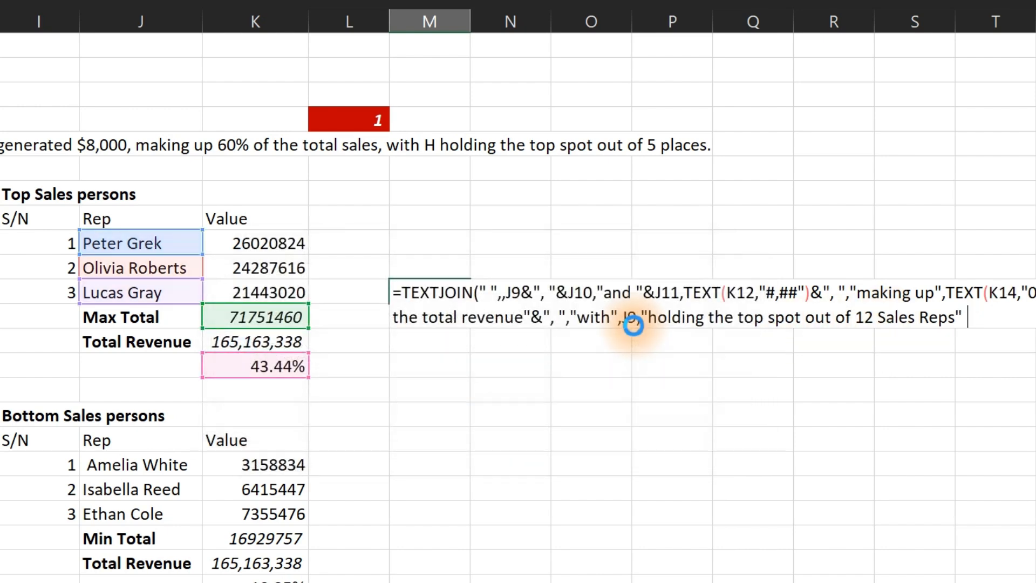
# - Review the arguments of the finished TEXTJOIN formula in M11 without changing it
pyautogui.click(409, 292)
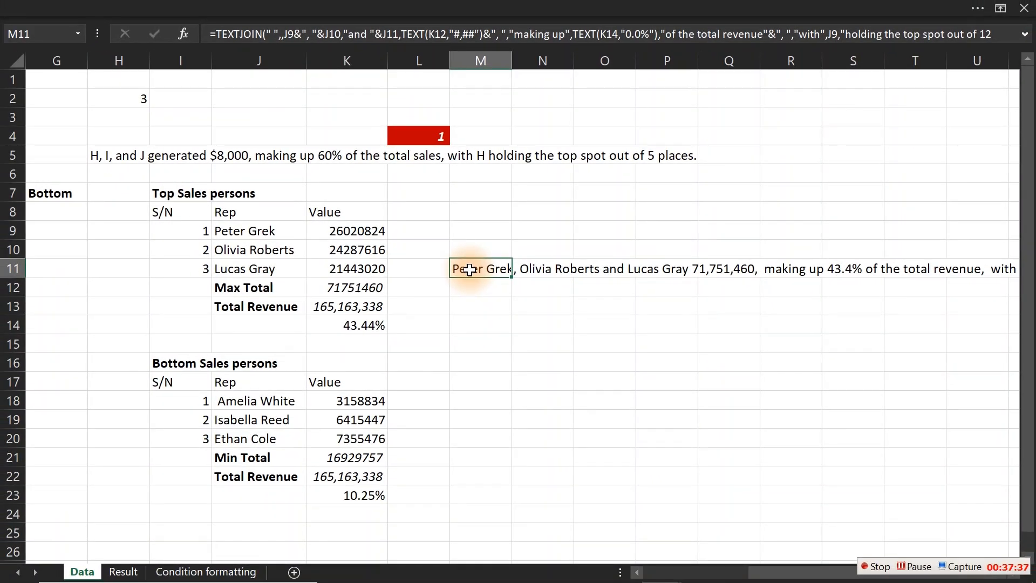
pyautogui.doubleClick(453, 277)
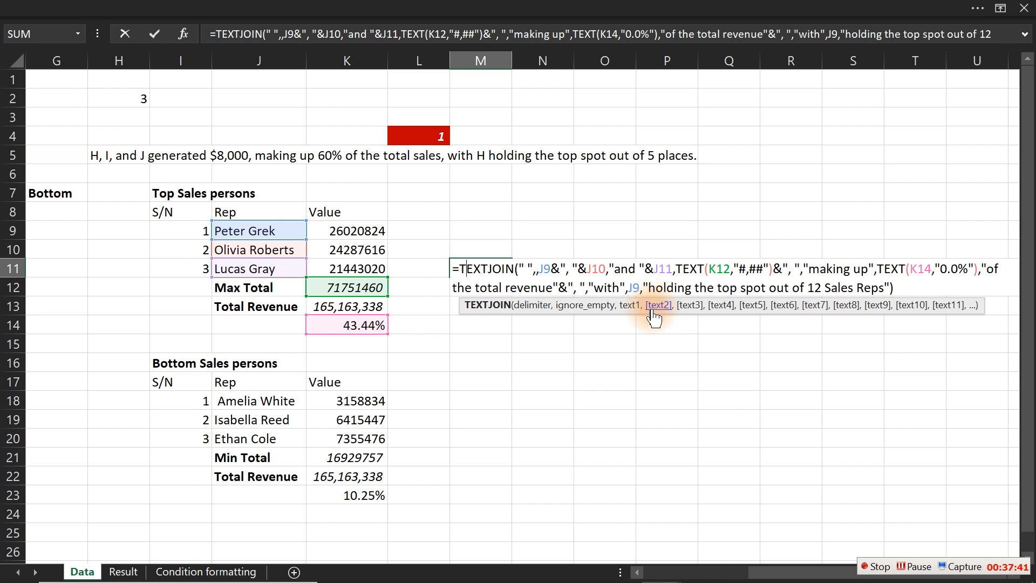
pyautogui.moveTo(650, 314); pyautogui.dragTo(665, 389)
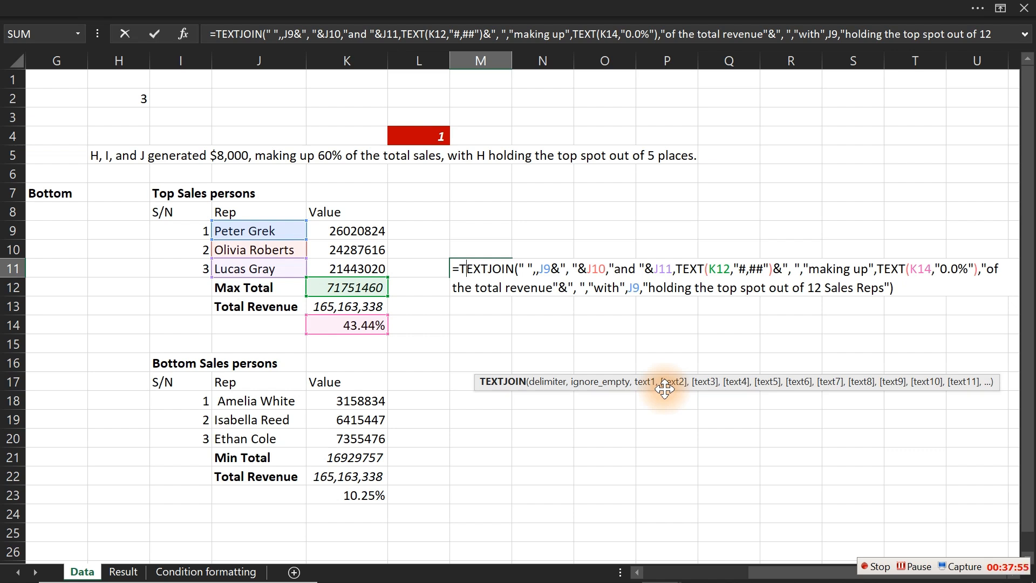
pyautogui.hotkey('ctrl', 'Return')
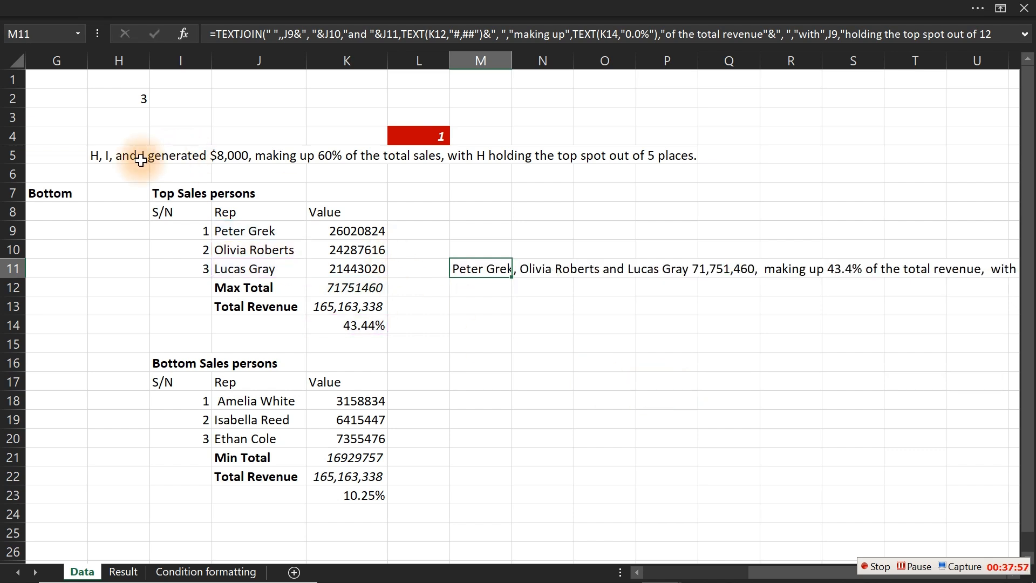
# - Set H5 to "the underperfomance R, S, and T generated $850, which is 4% of total revenue, with T ranked at the bottom in 4 places."
pyautogui.click(108, 152)
pyautogui.press('Delete')
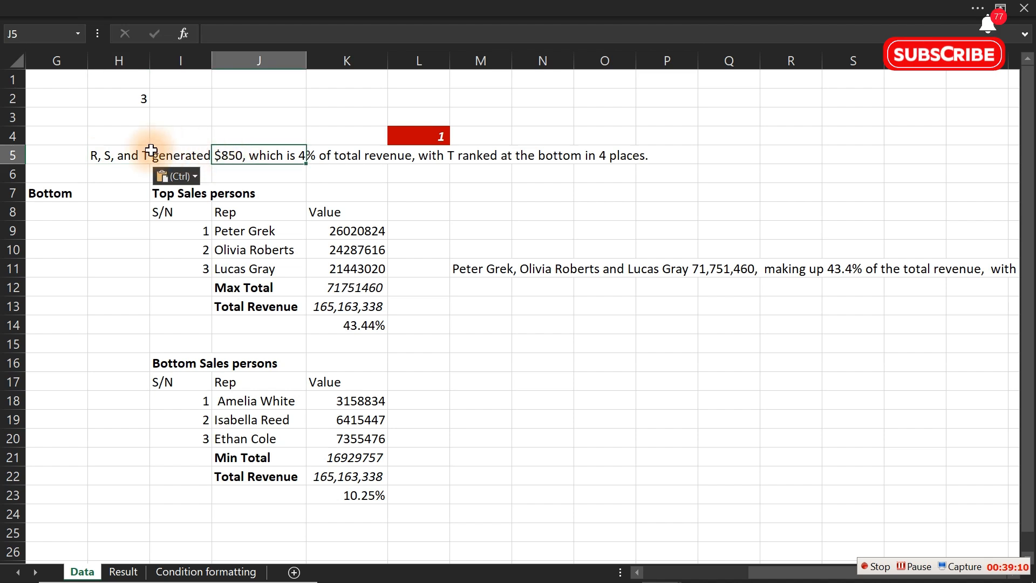
pyautogui.click(209, 36)
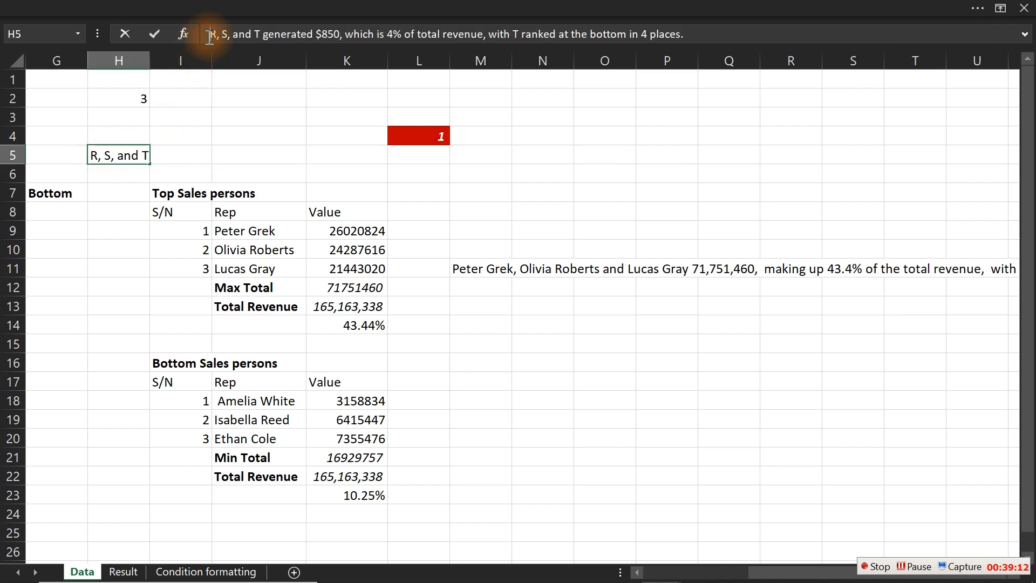
pyautogui.write('the Un')
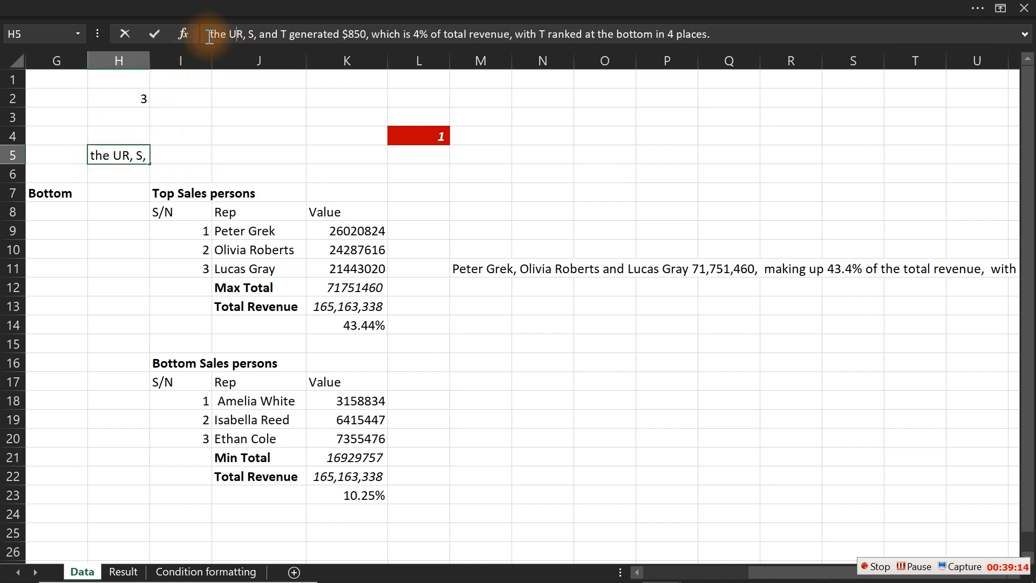
pyautogui.press('BackSpace')
pyautogui.press('BackSpace')
pyautogui.write('underp')
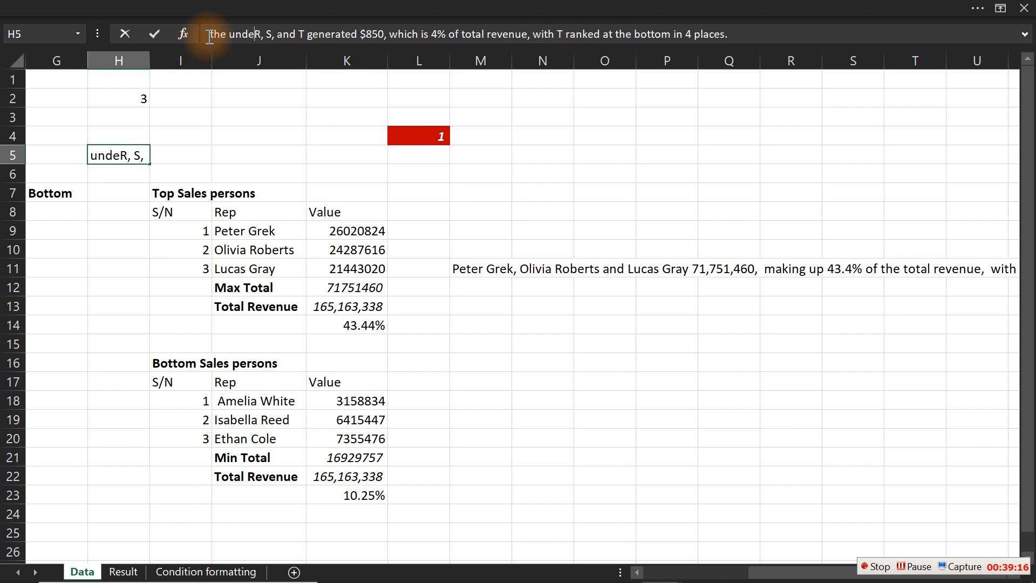
pyautogui.write('erfoman')
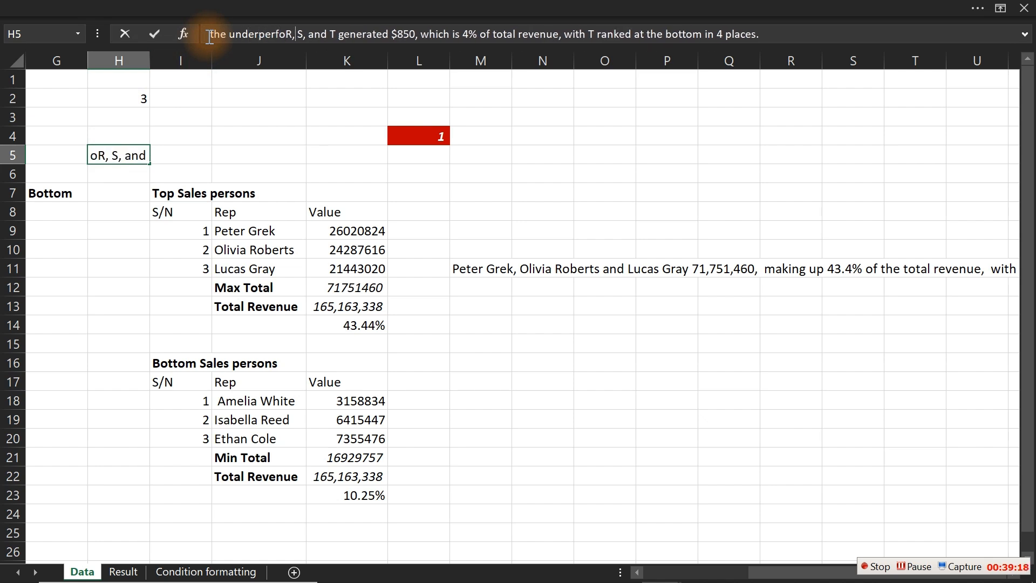
pyautogui.write('ce')
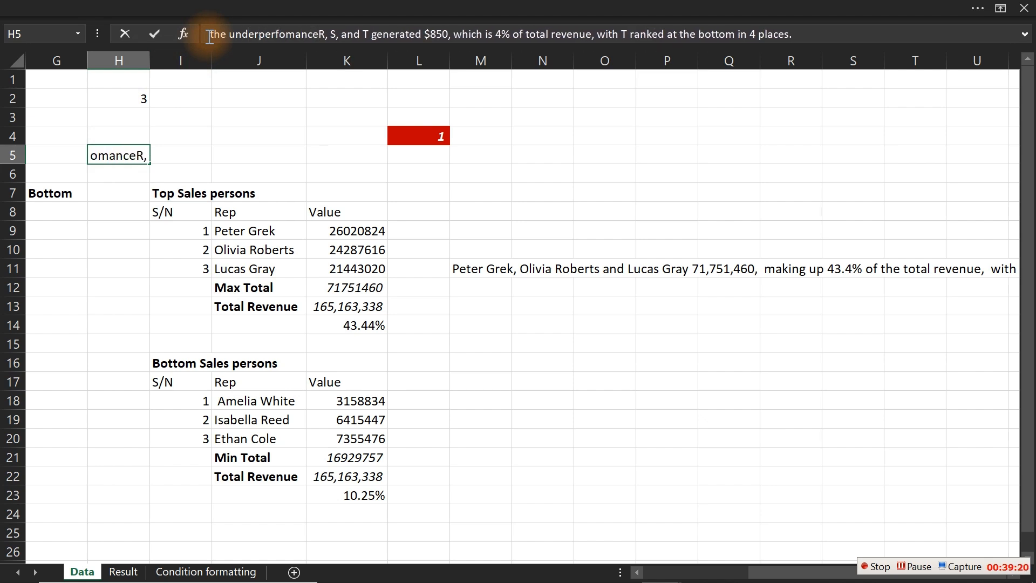
pyautogui.press('Return')
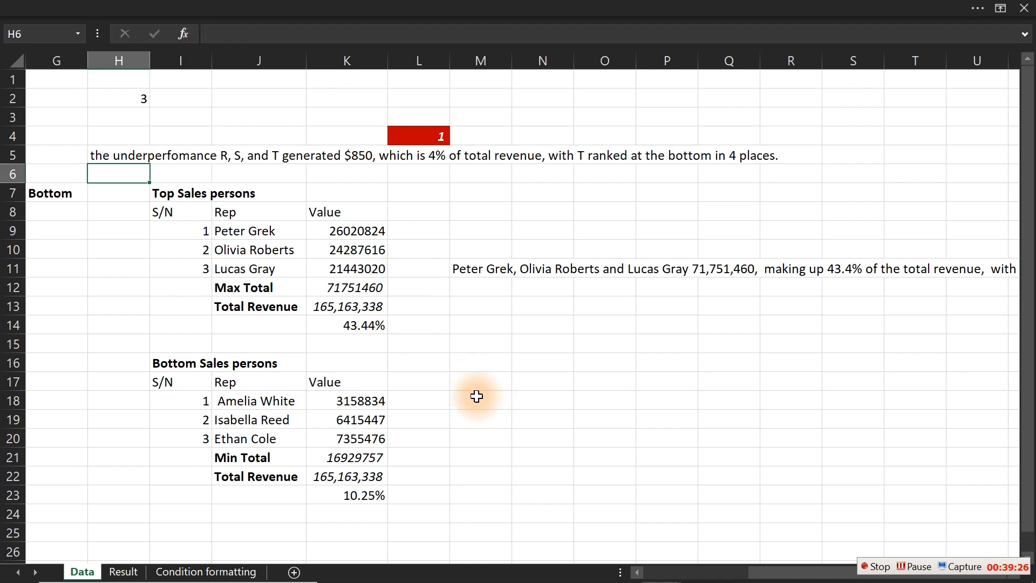
# - Start a TEXTJOIN formula in M19 with a space " " as delimiter and the ignore_empty argument left blank
pyautogui.click(476, 424)
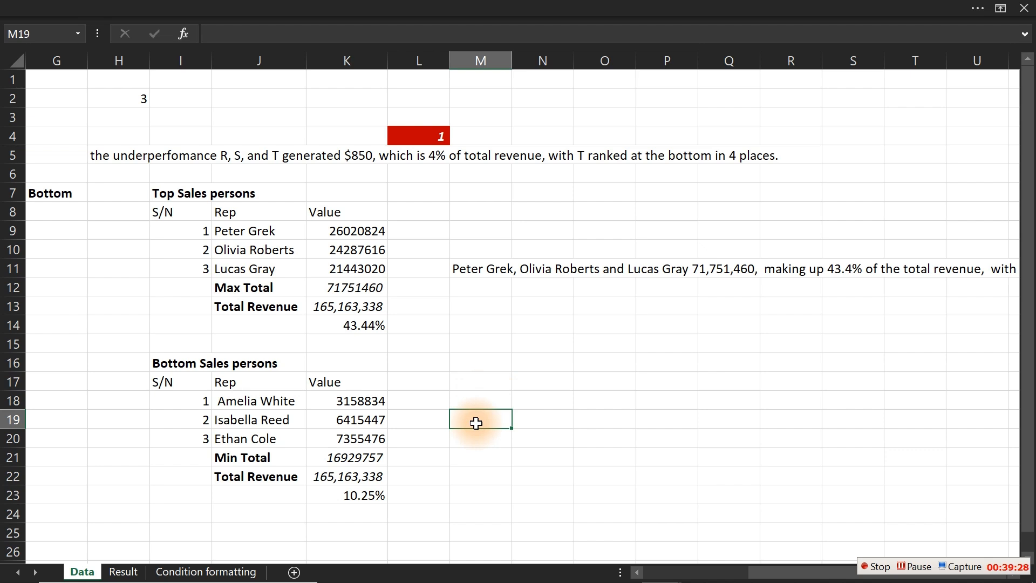
pyautogui.write('=tex')
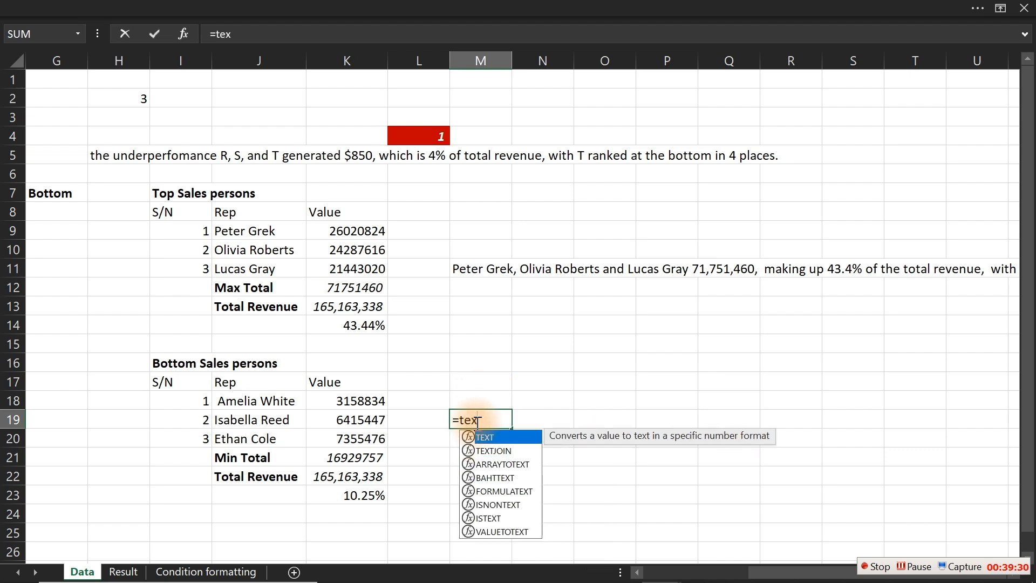
pyautogui.press('Down')
pyautogui.press('Tab')
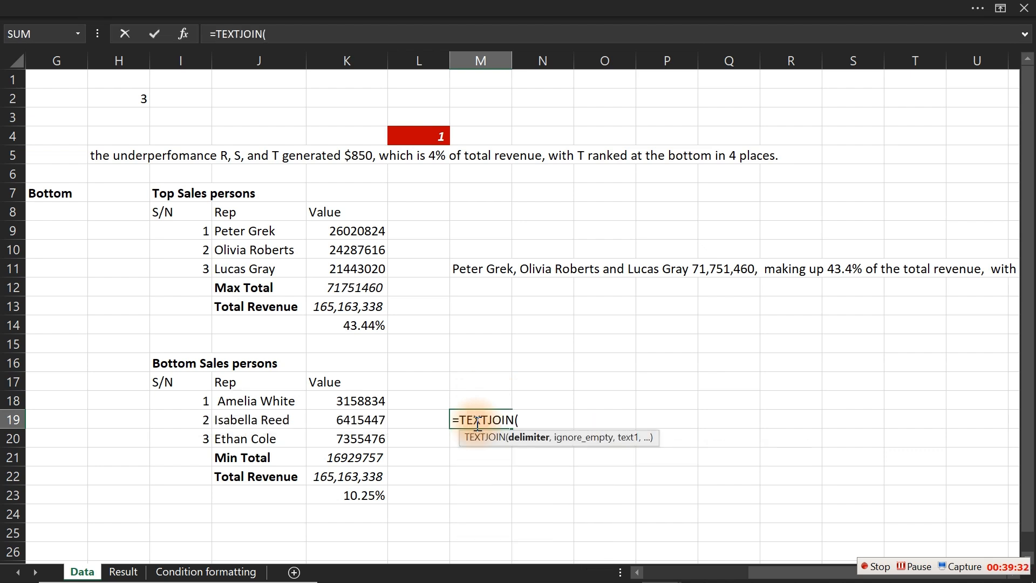
pyautogui.write('" ",,')
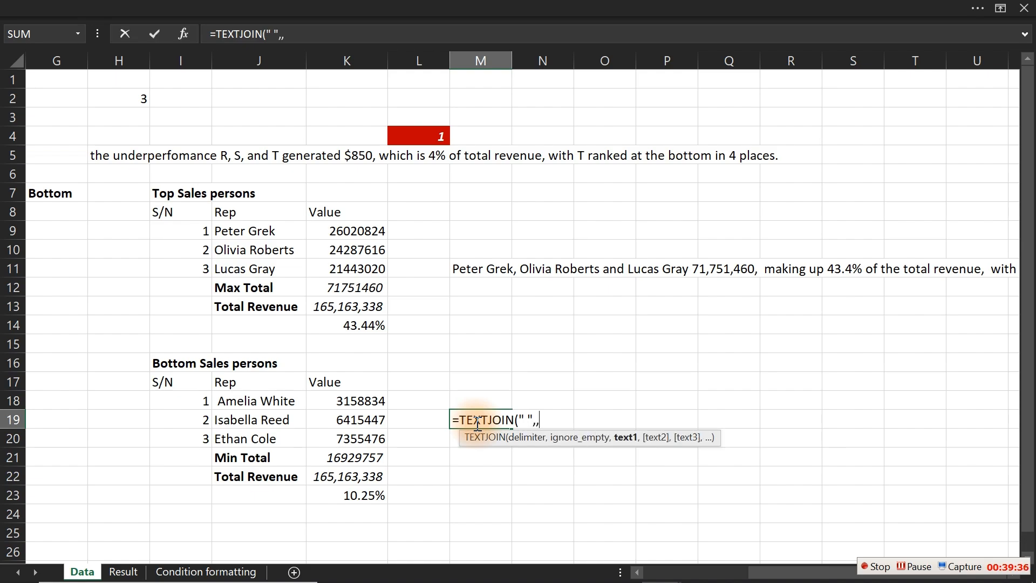
# - Add "The under-performance which is: " as the first text argument of the M19 formula
pyautogui.write('"')
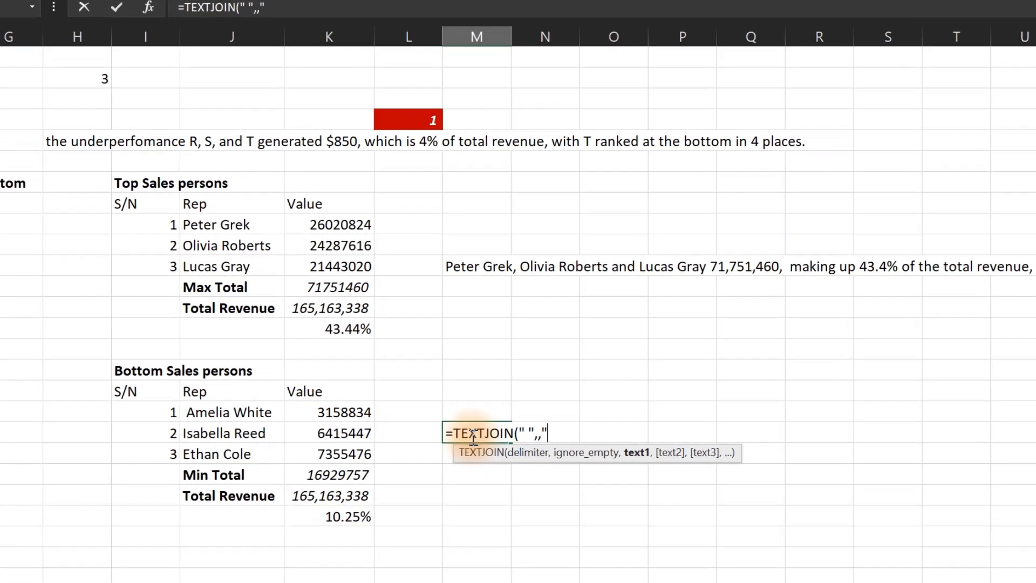
pyautogui.write('The under')
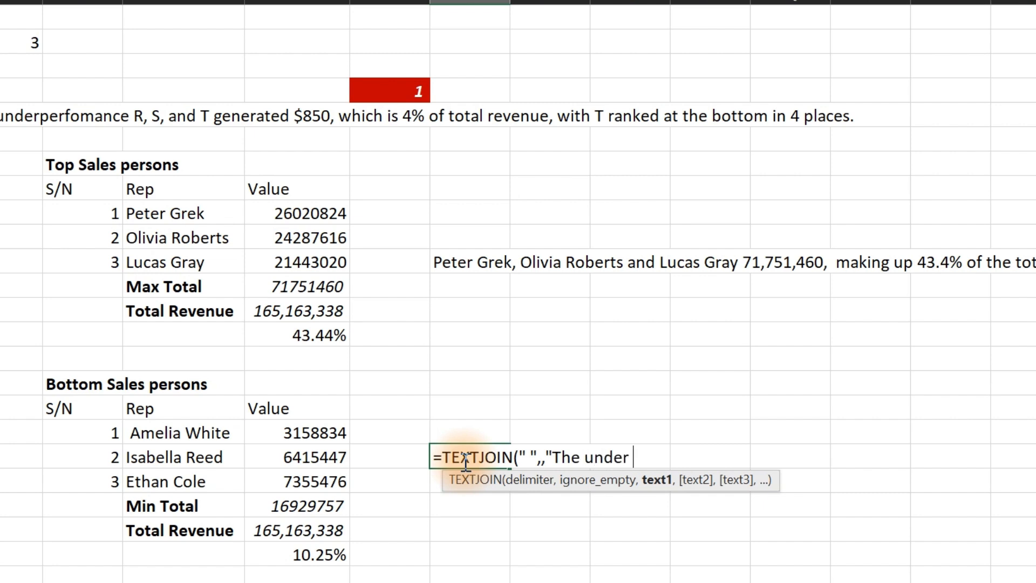
pyautogui.press('BackSpace')
pyautogui.write('-performance')
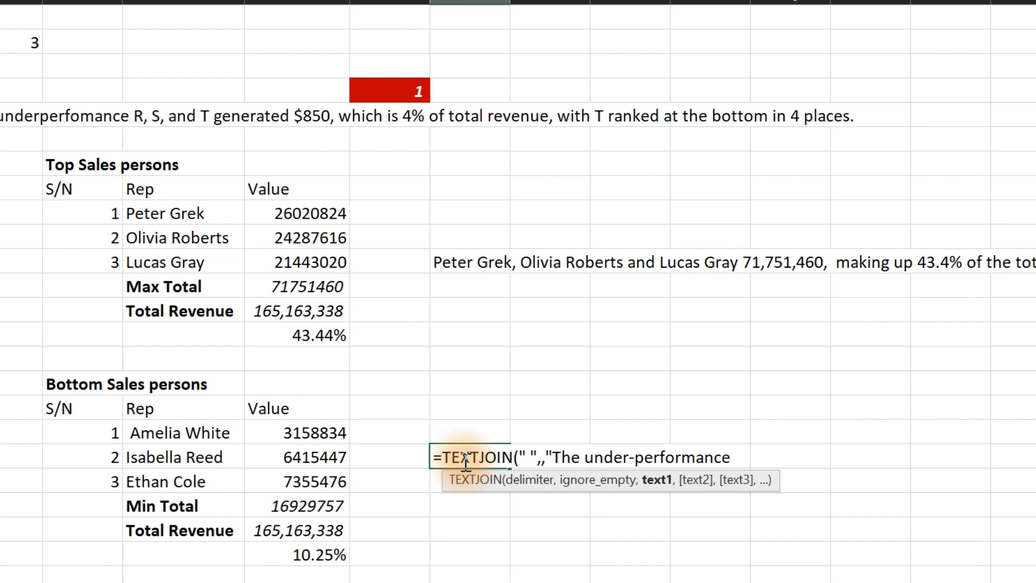
pyautogui.write('which is: "')
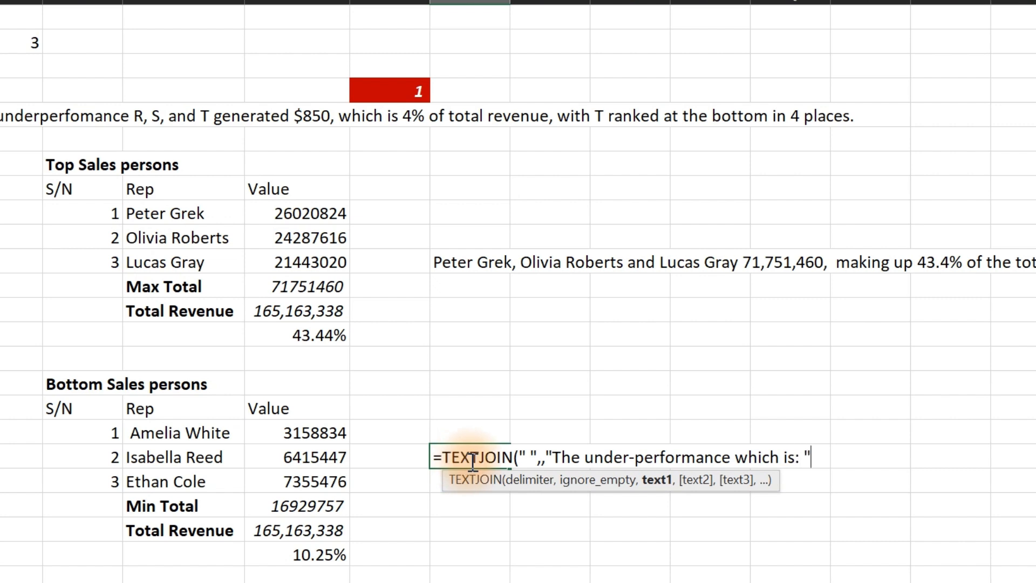
pyautogui.write(',')
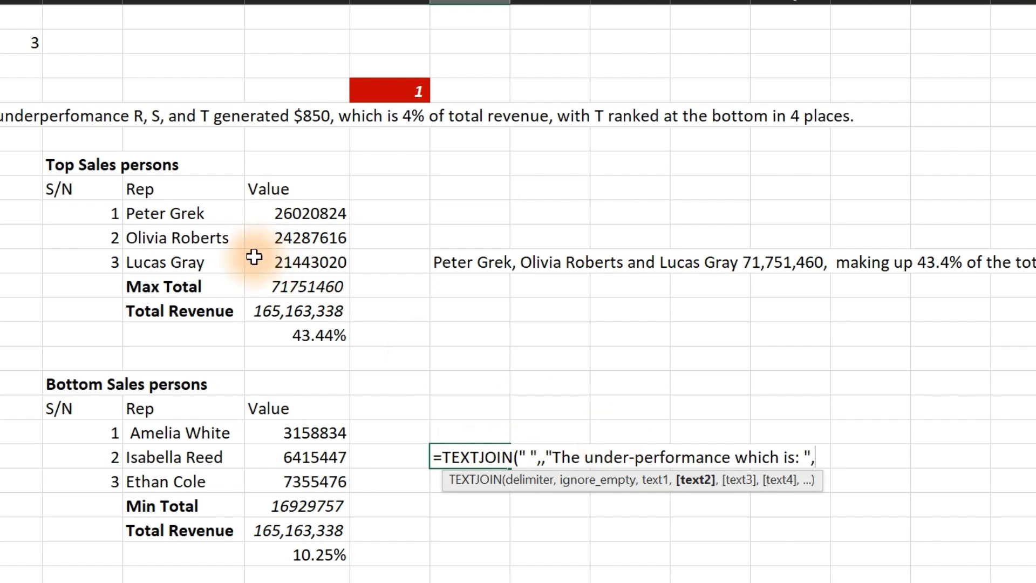
# - Add the three bottom rep cells J18, J19 and J20 as separate text arguments and commit the M19 formula
pyautogui.click(142, 433)
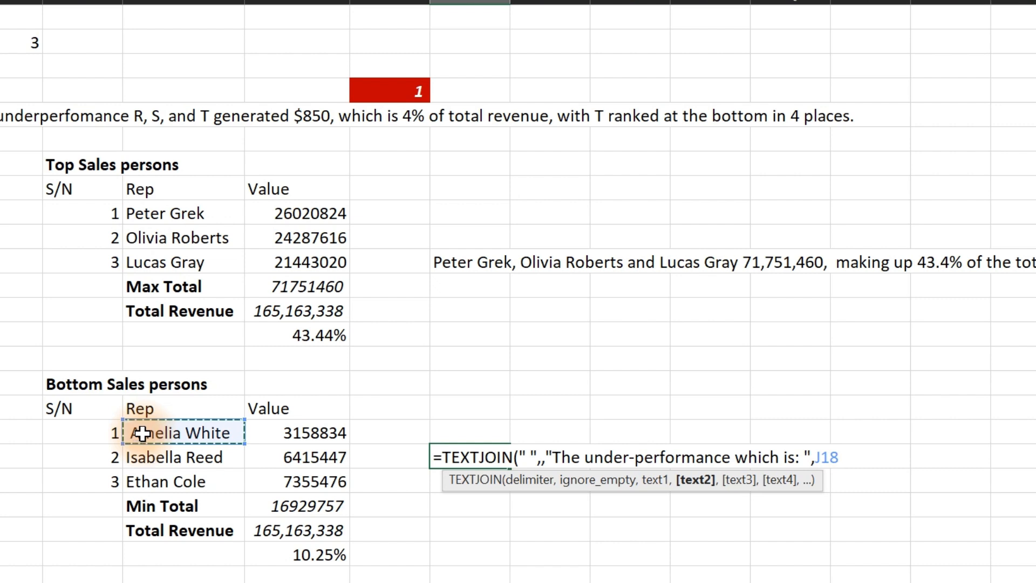
pyautogui.write(',')
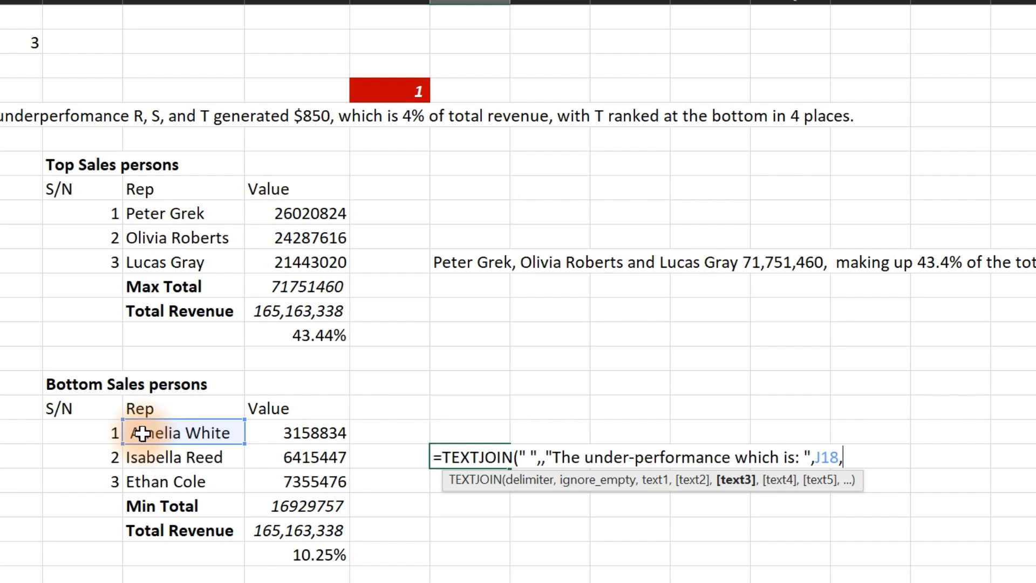
pyautogui.click(150, 458)
pyautogui.write(',')
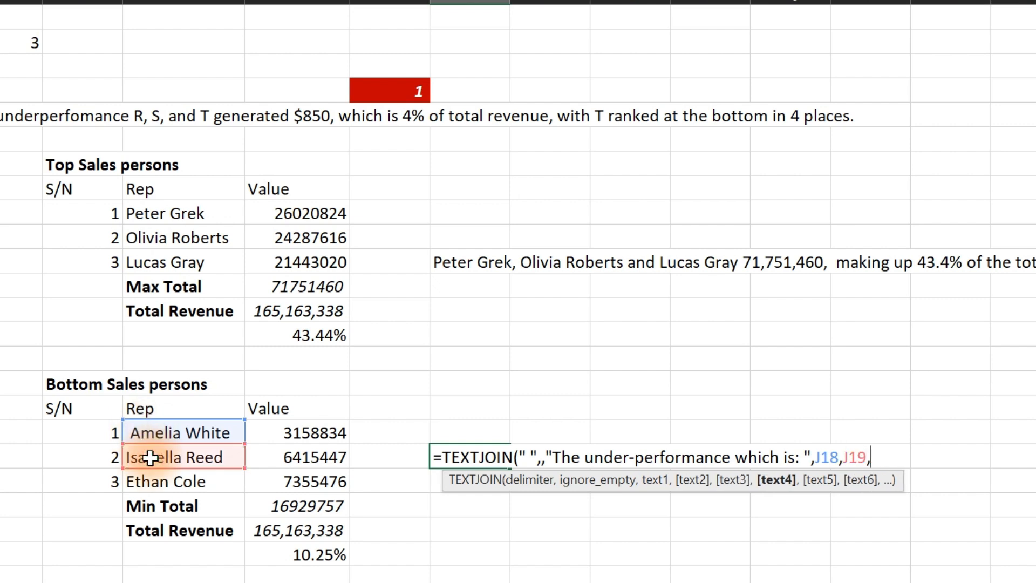
pyautogui.click(153, 482)
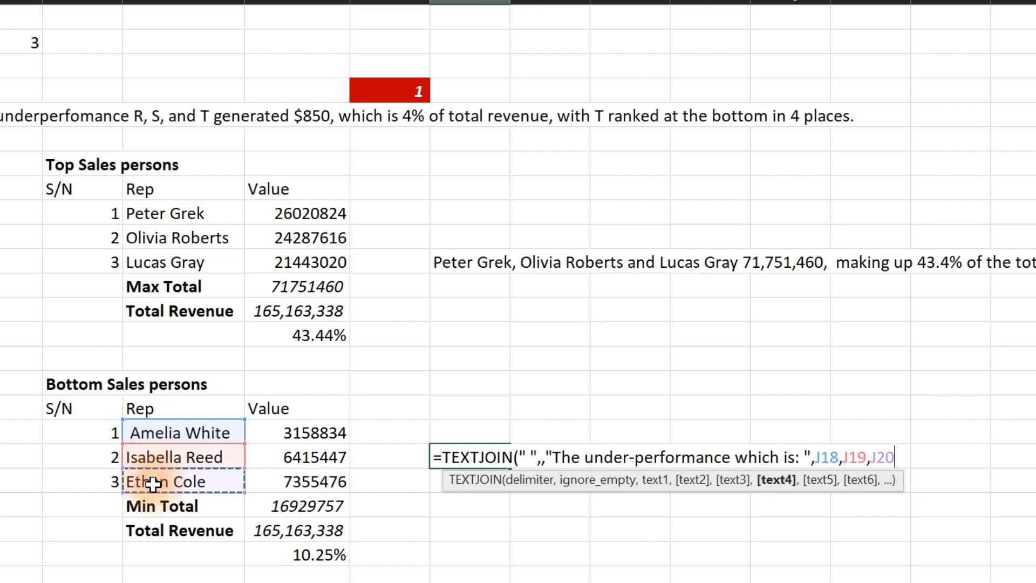
pyautogui.write(')')
pyautogui.press('Return')
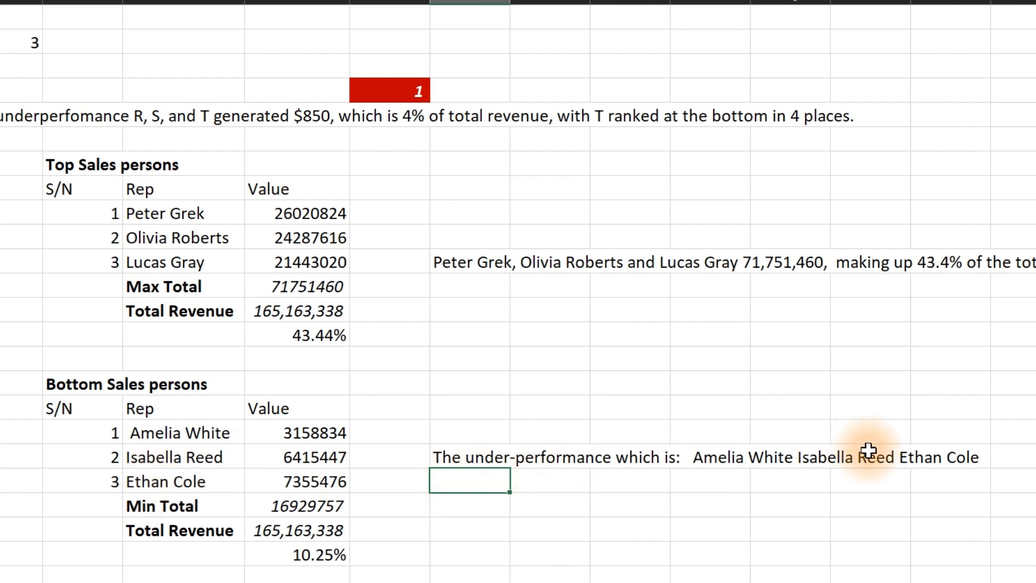
# - Check how the M11 formula separates the rep names, and remove everything after J18 from the M19 formula
pyautogui.click(454, 261)
pyautogui.doubleClick(453, 261)
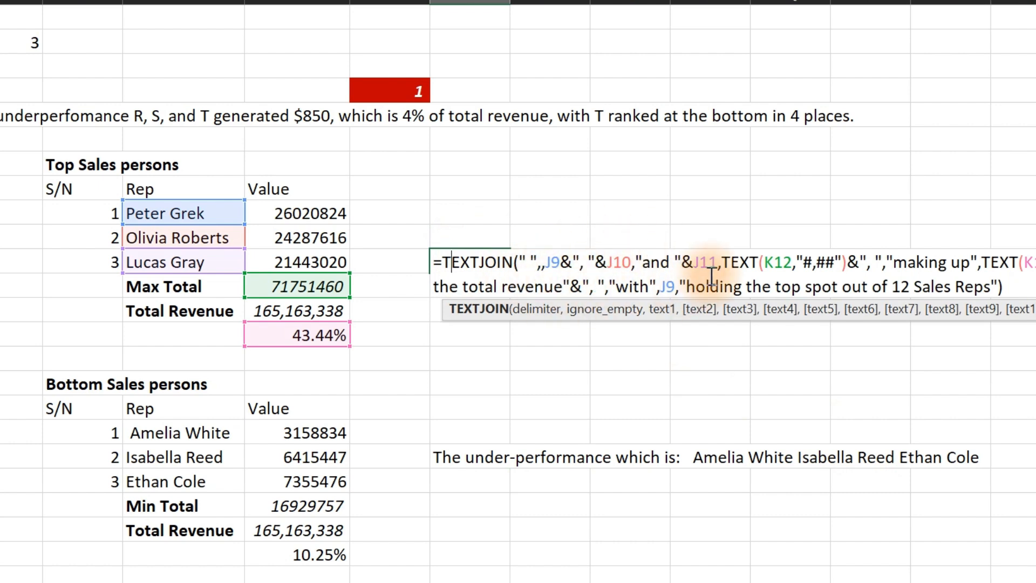
pyautogui.press('Escape')
pyautogui.click(458, 455)
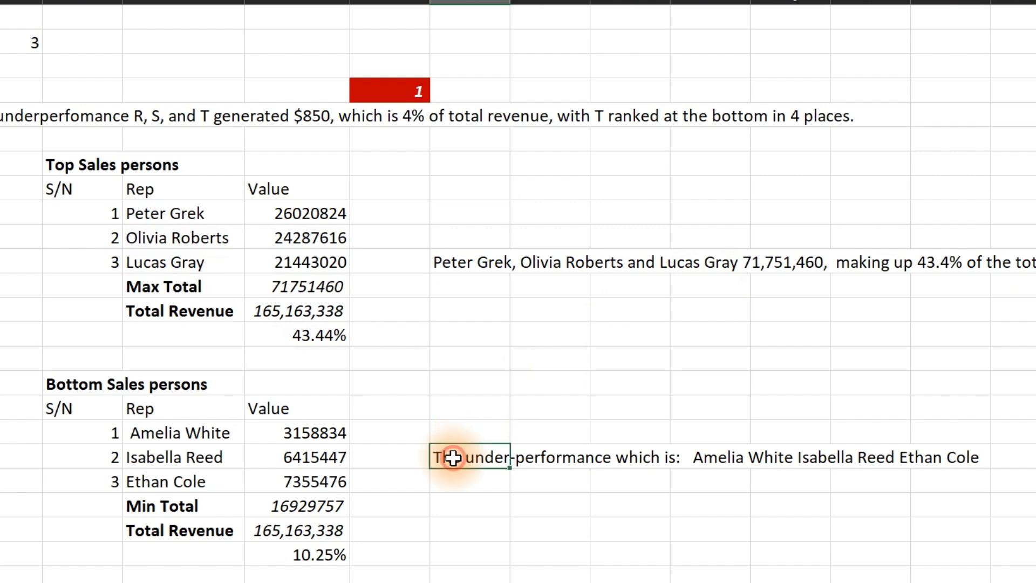
pyautogui.doubleClick(457, 455)
pyautogui.moveTo(896, 456); pyautogui.dragTo(845, 456)
pyautogui.press('Delete')
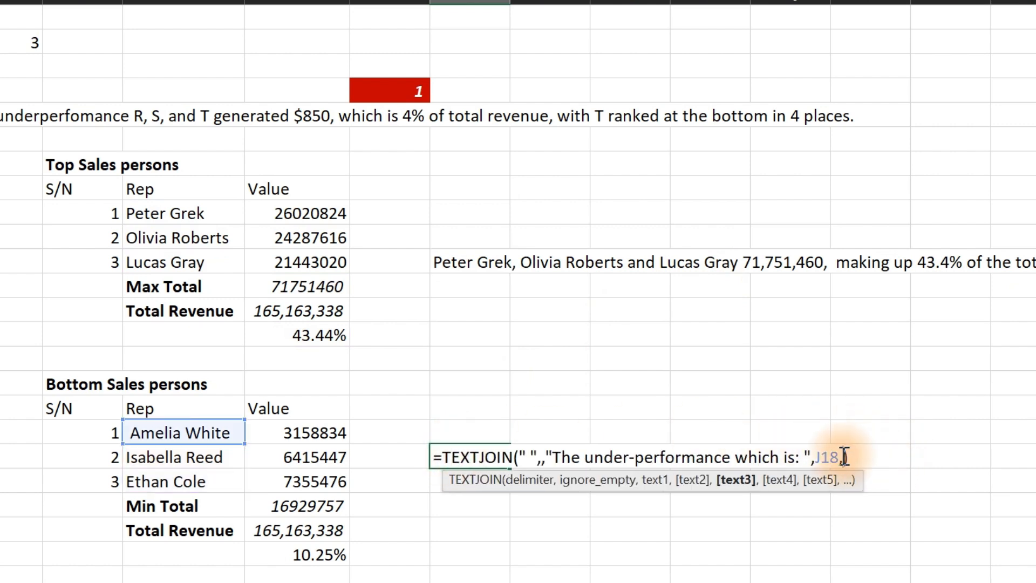
pyautogui.press('BackSpace')
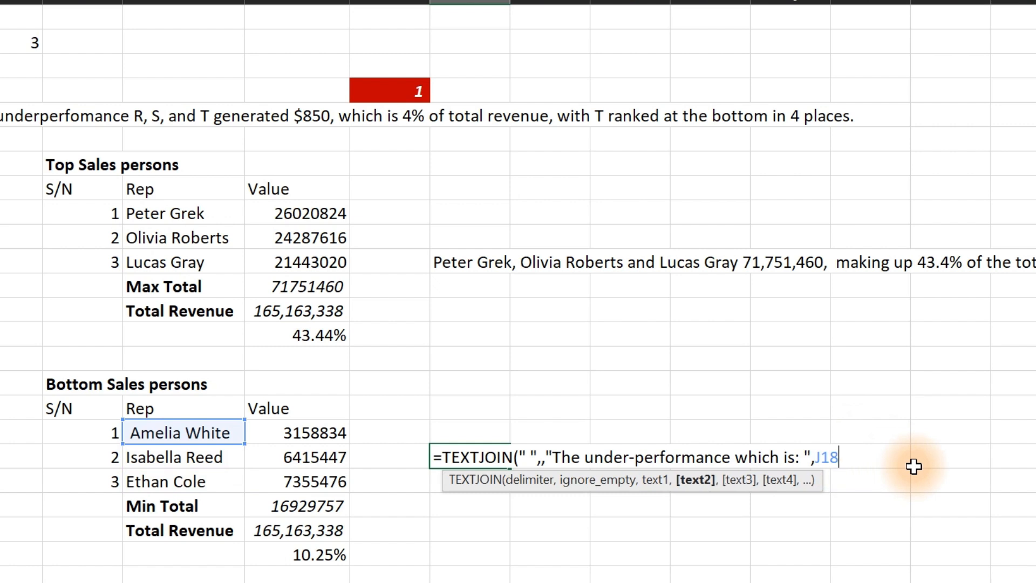
# - Append &", " to J18 in the M19 formula and end that argument with a comma
pyautogui.write('&"')
pyautogui.press('BackSpace')
pyautogui.write(', "&,')
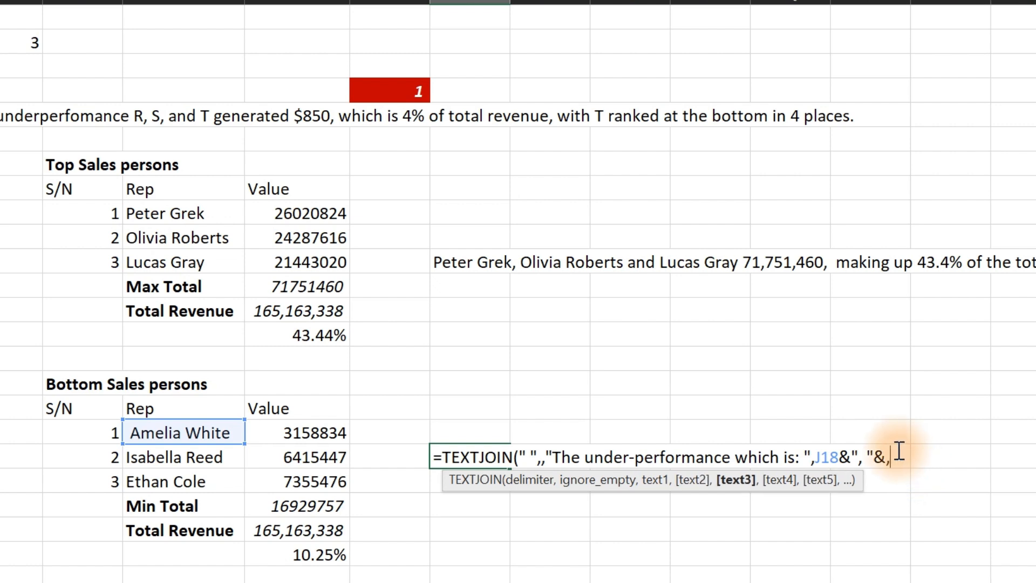
pyautogui.press('BackSpace')
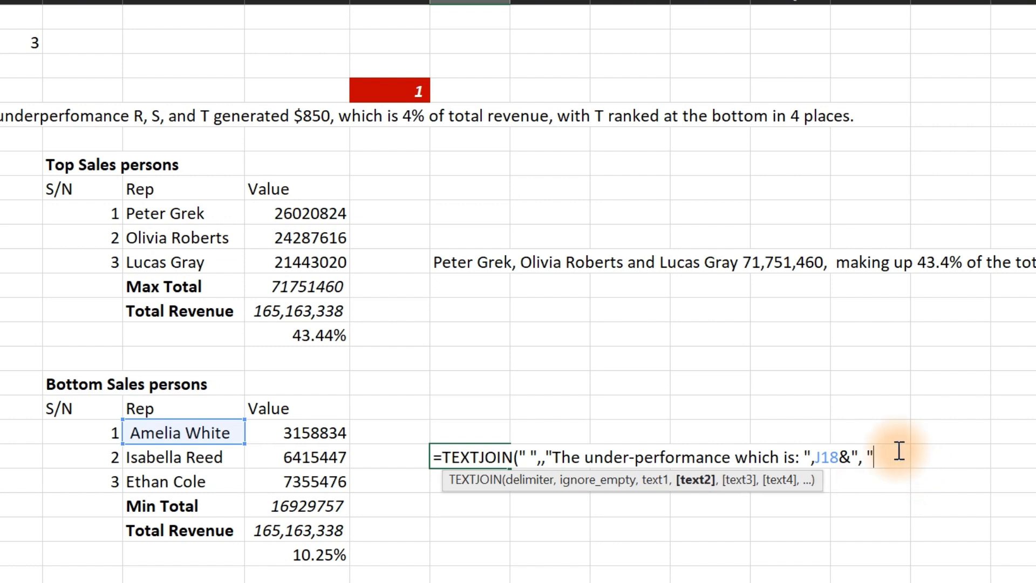
pyautogui.write(',')
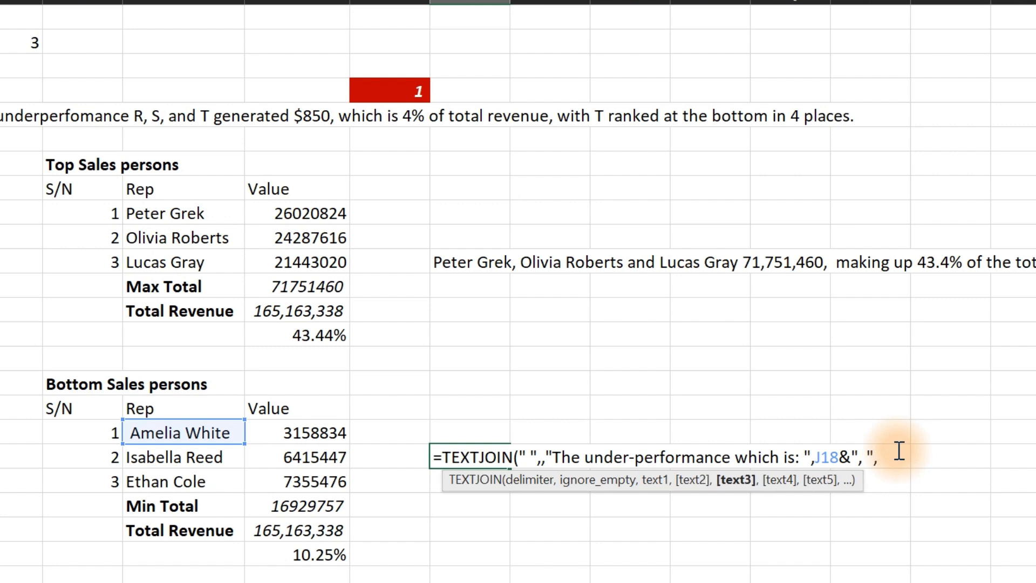
# - Add J19&"and " and J20 as the following text arguments of the M19 formula
pyautogui.click(201, 460)
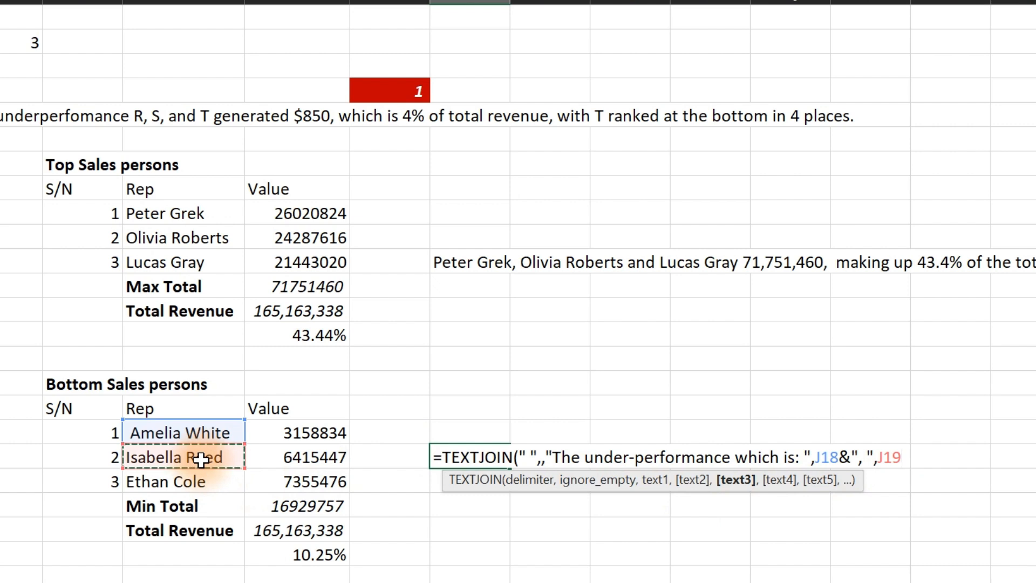
pyautogui.write('&')
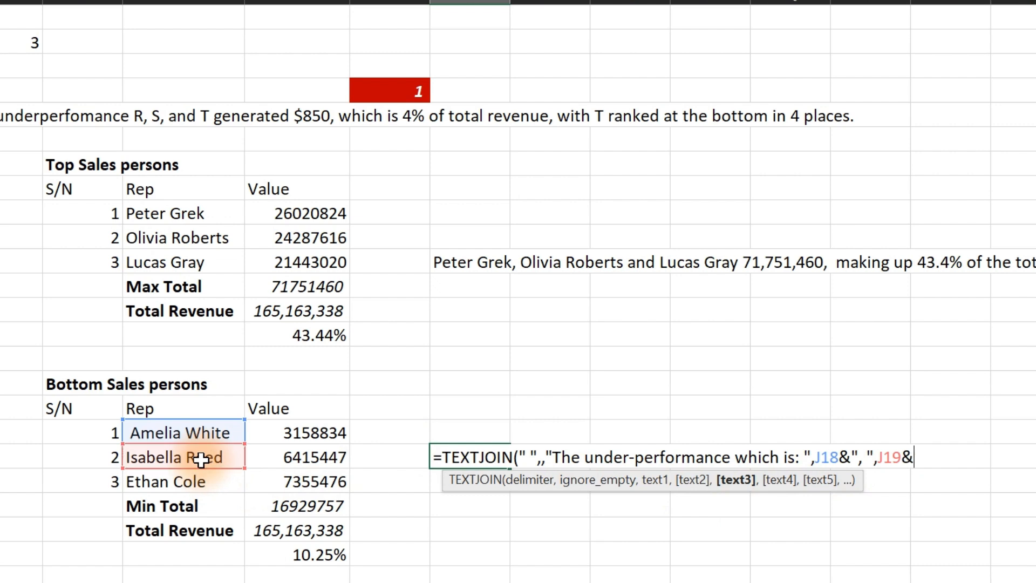
pyautogui.write('"and ",')
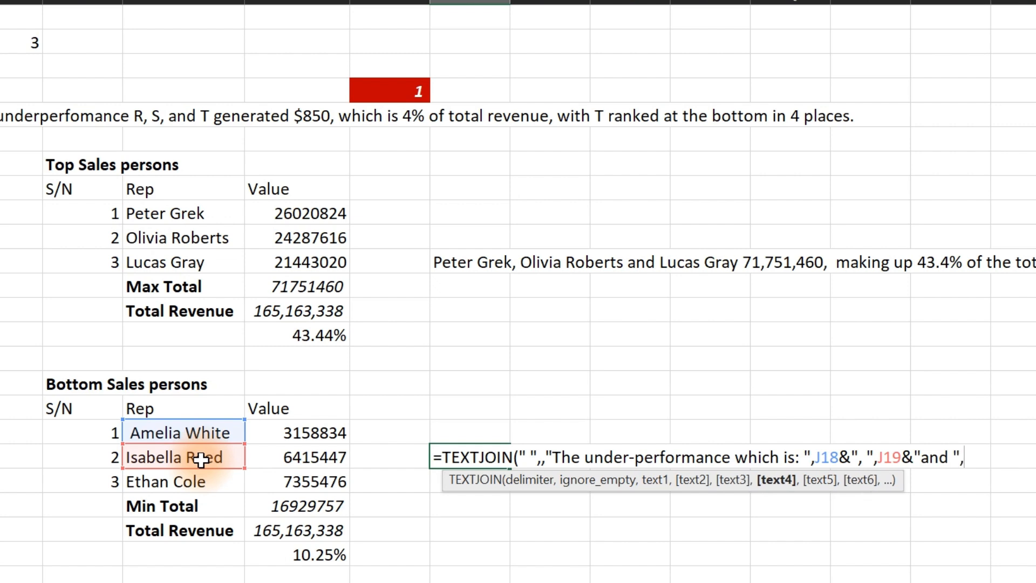
pyautogui.click(167, 481)
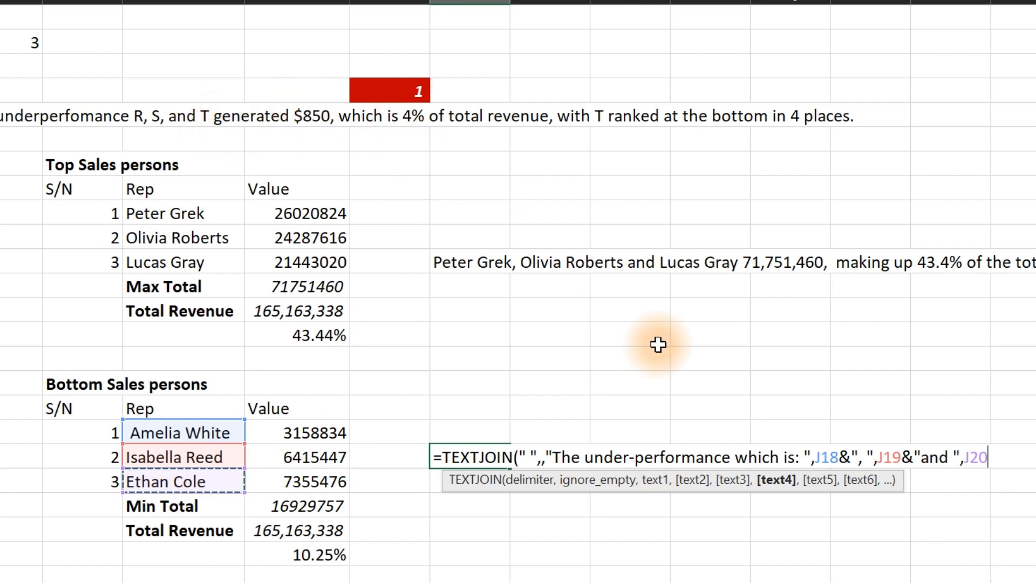
# - Add "generated" as the text argument following J20 in the M19 formula
pyautogui.write(',"')
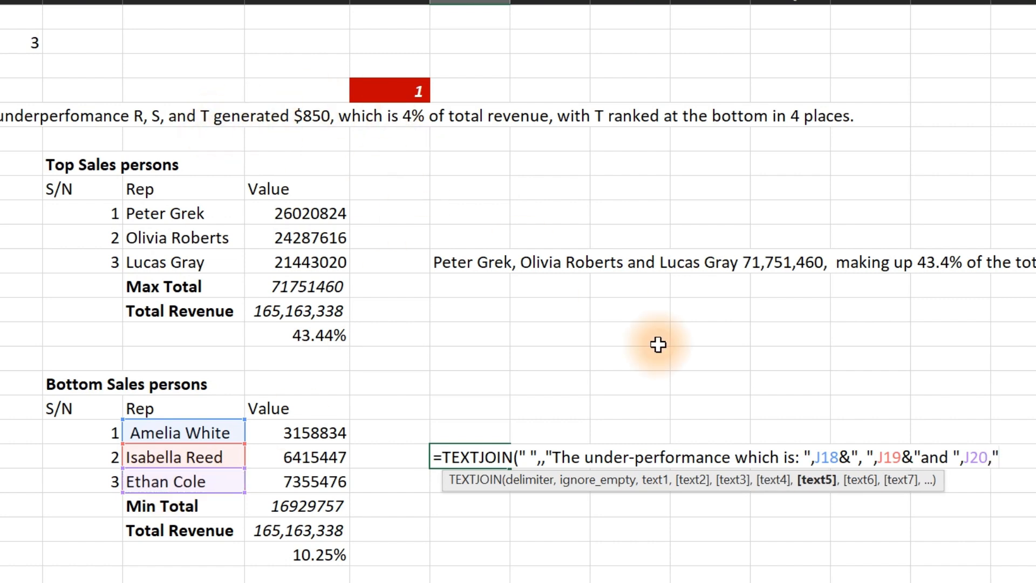
pyautogui.write('generated')
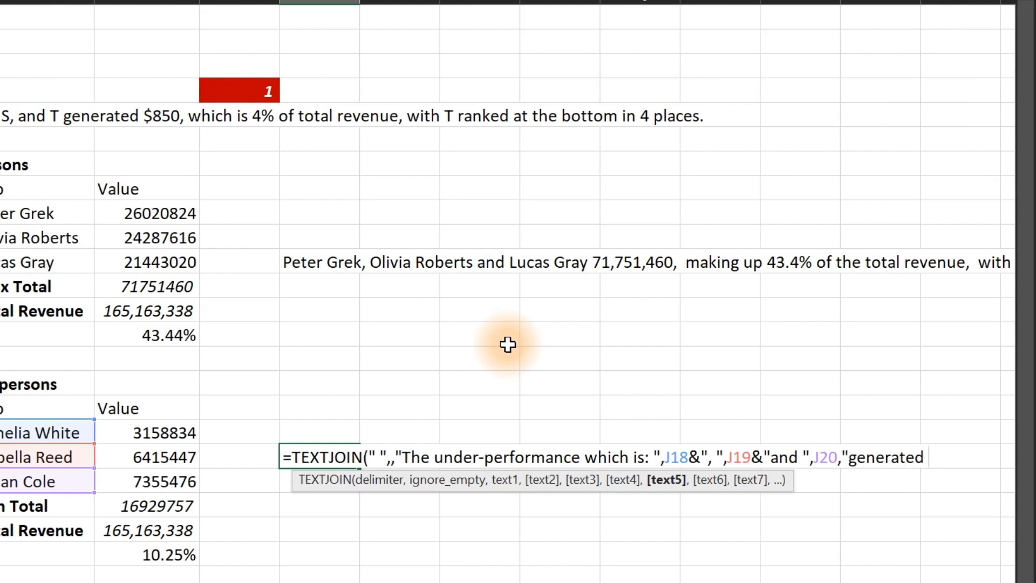
pyautogui.press('BackSpace')
pyautogui.write('",')
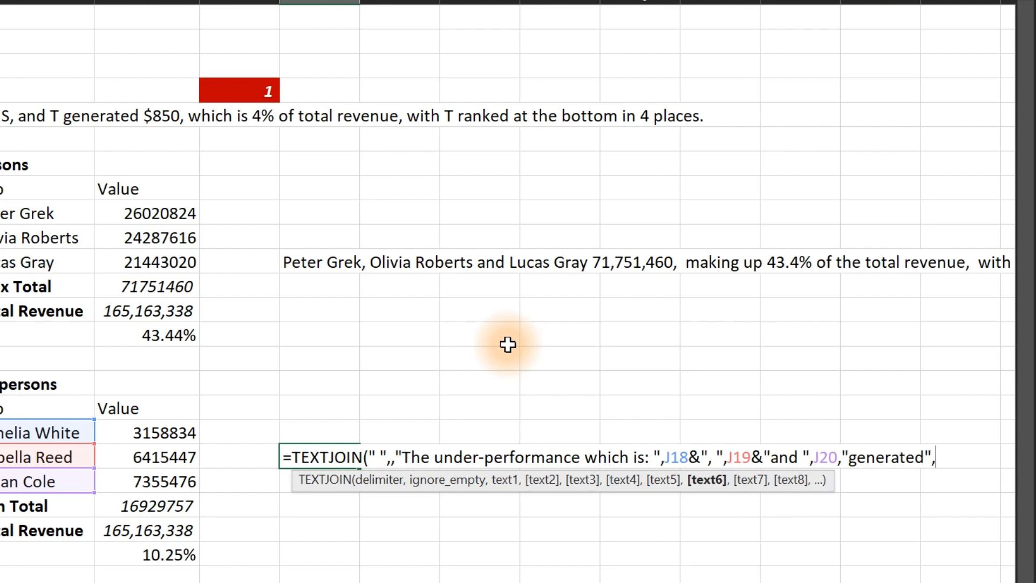
# - Add the bottom reps' total as TEXT(K21,"#,##") after "generated" in the M19 formula
pyautogui.write('te')
pyautogui.press('Tab')
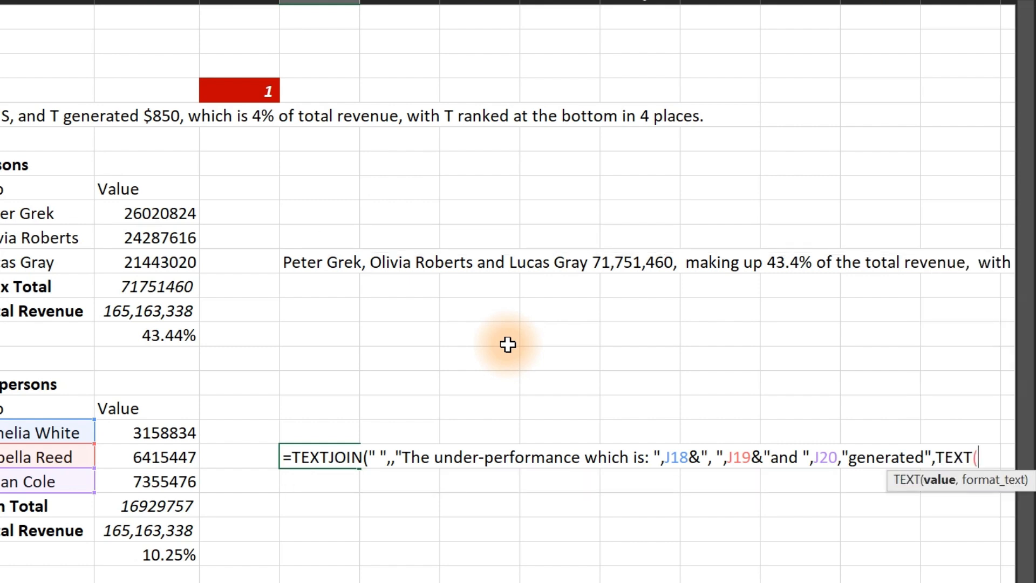
pyautogui.click(159, 508)
pyautogui.write(',')
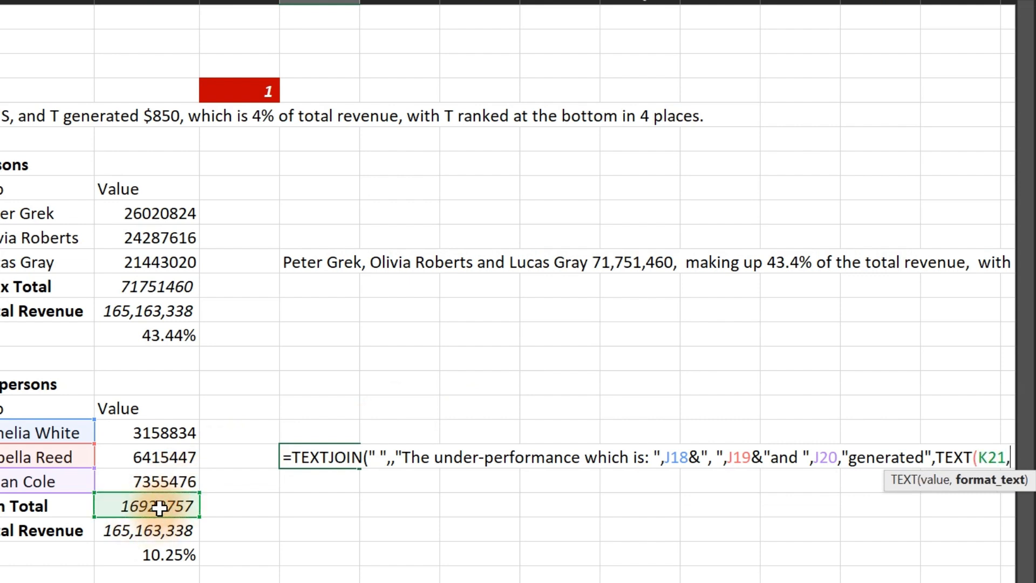
pyautogui.write('"')
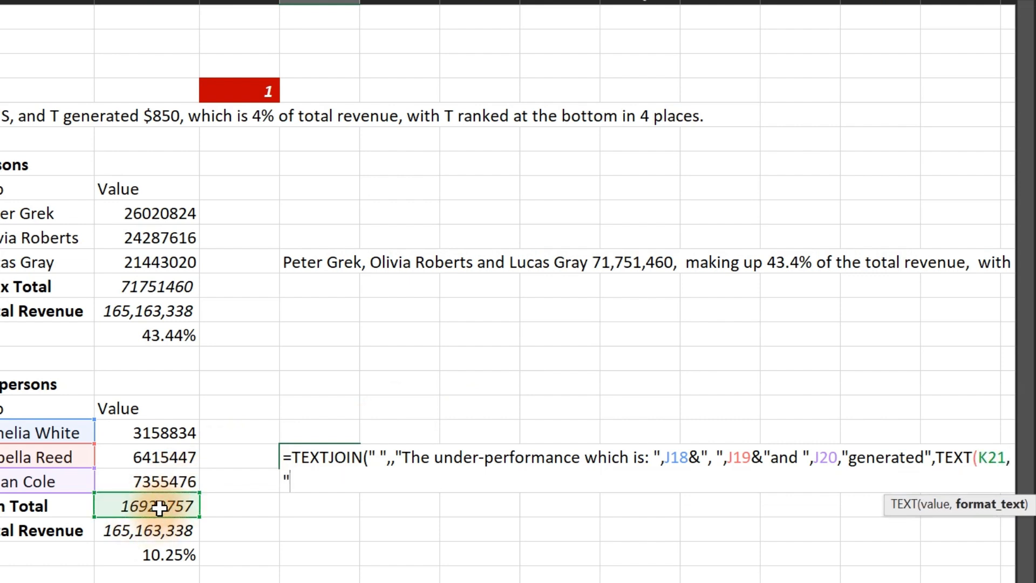
pyautogui.write('#,##")')
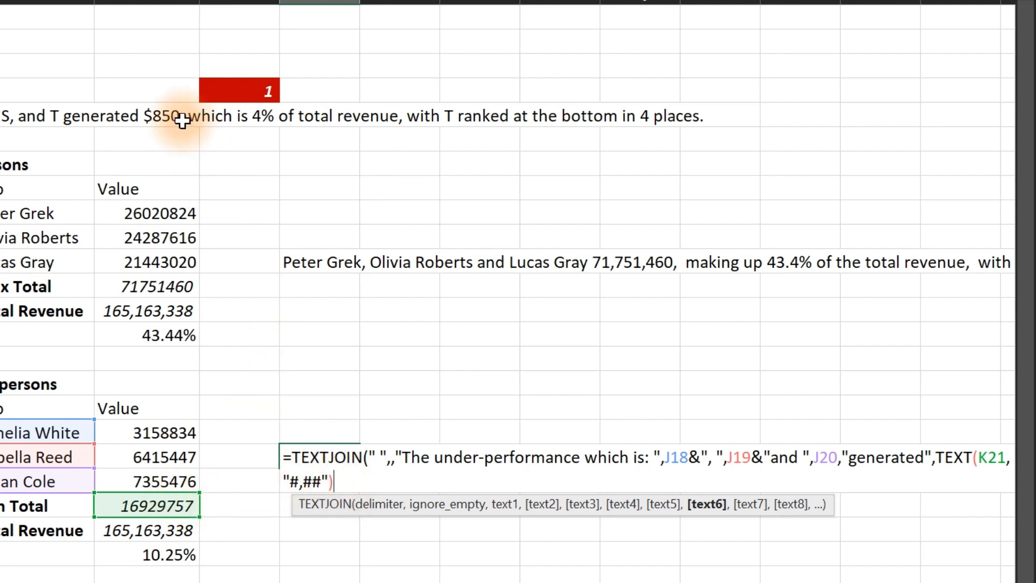
# - Add the text "which is " directly after the K21 TEXT function in the M19 formula, followed by a comma
pyautogui.write('"')
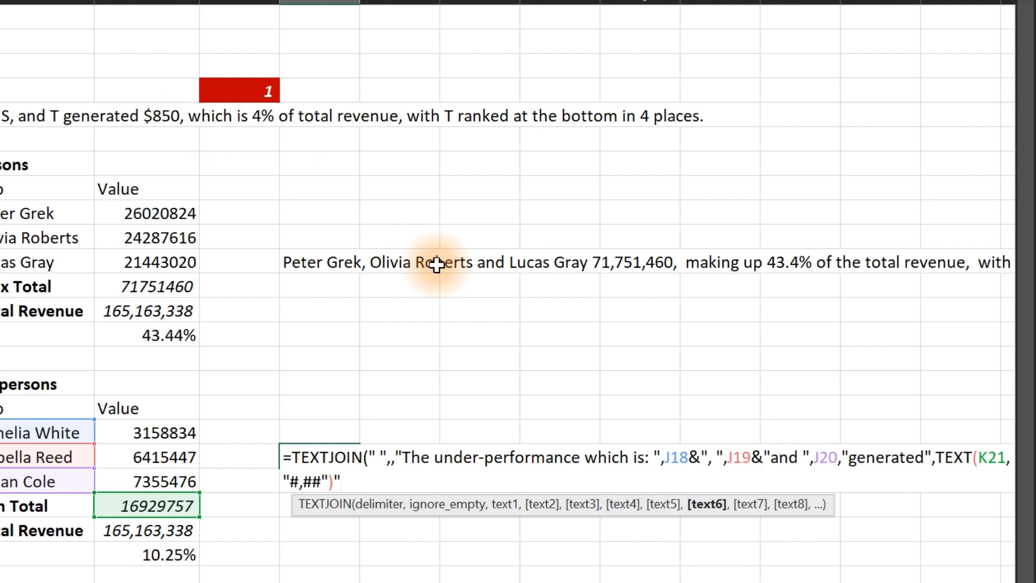
pyautogui.write('wih')
pyautogui.press('BackSpace')
pyautogui.press('BackSpace')
pyautogui.write('hich is ",')
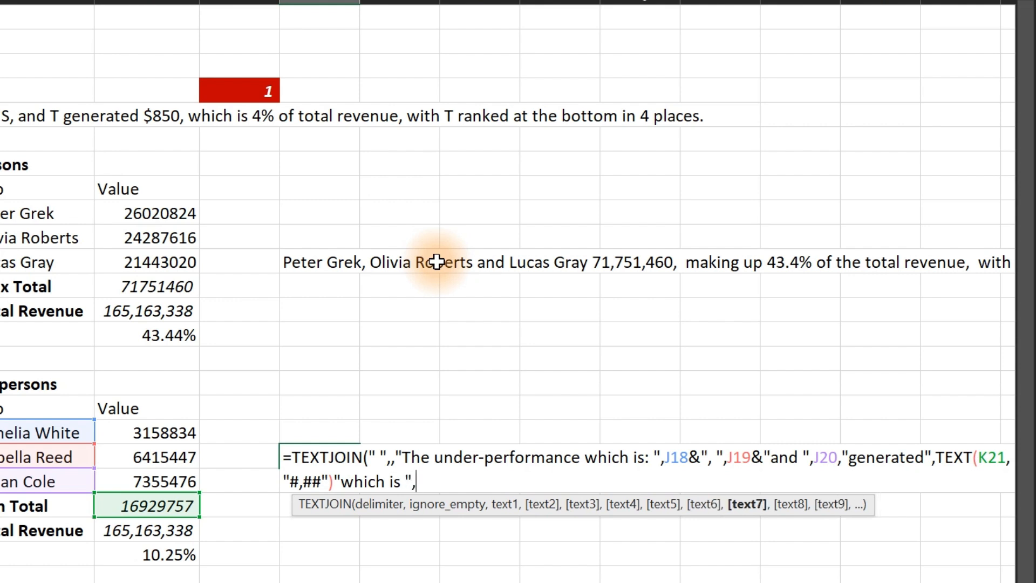
# - Add the bottom reps' revenue share as TEXT(K23,"0.0%") following "which is " in the M19 formula
pyautogui.write('f')
pyautogui.press('BackSpace')
pyautogui.write('te')
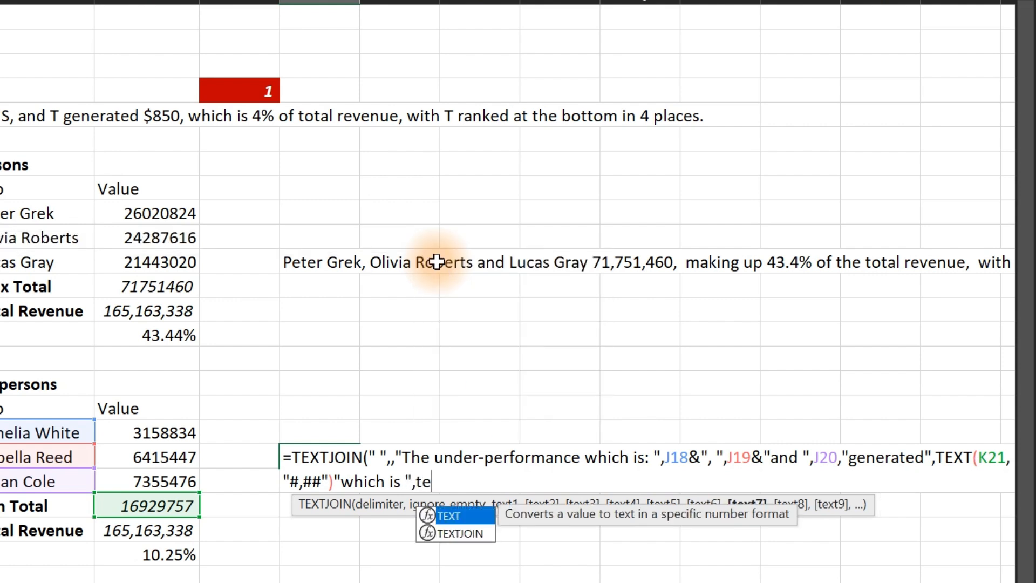
pyautogui.press('Tab')
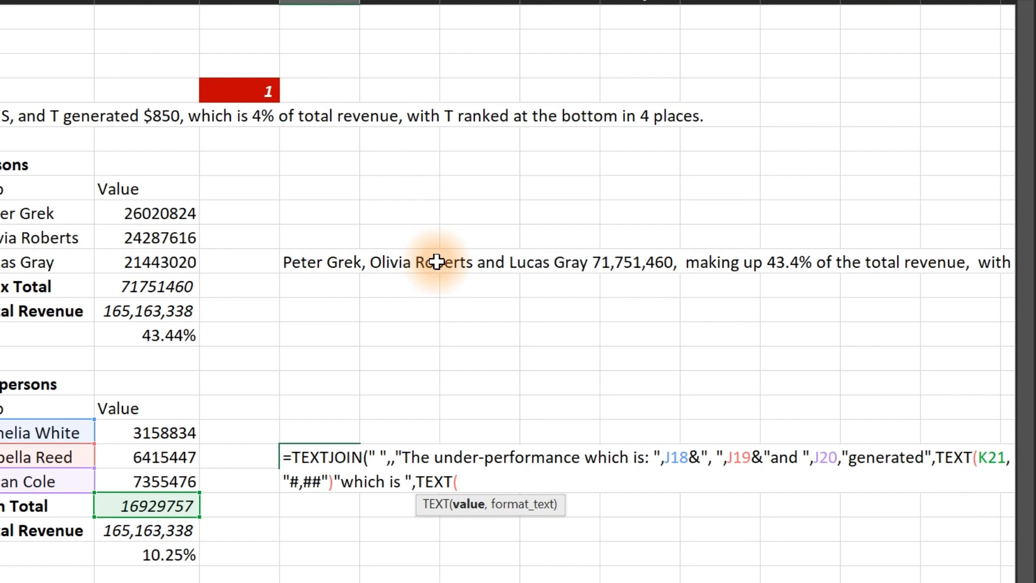
pyautogui.click(180, 556)
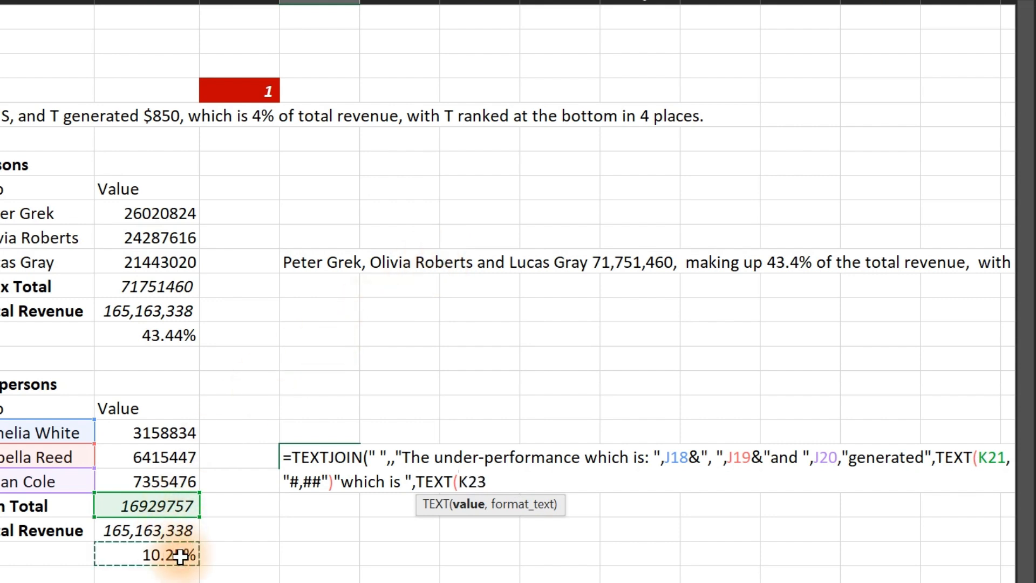
pyautogui.write(',"')
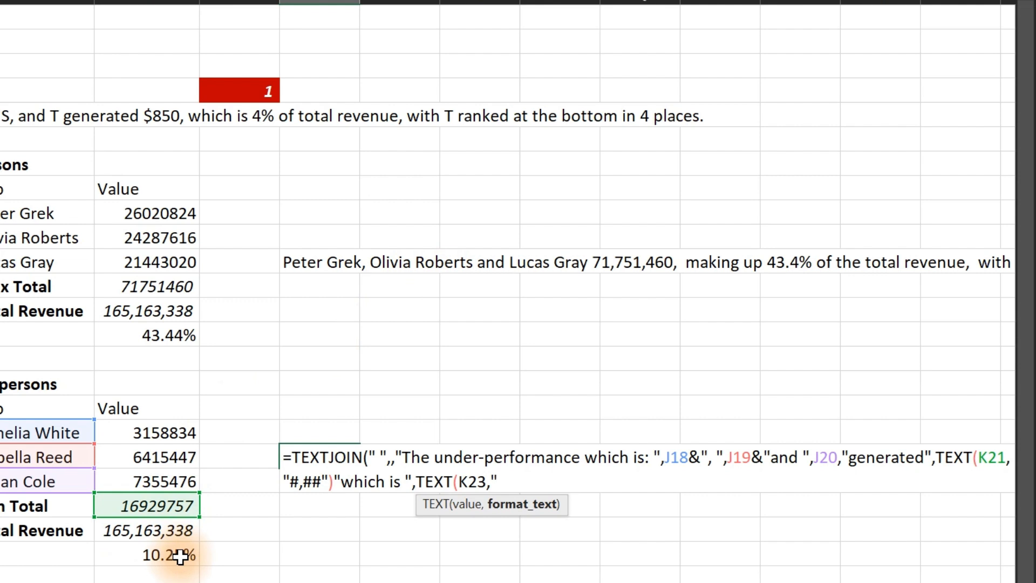
pyautogui.write('0.0%")')
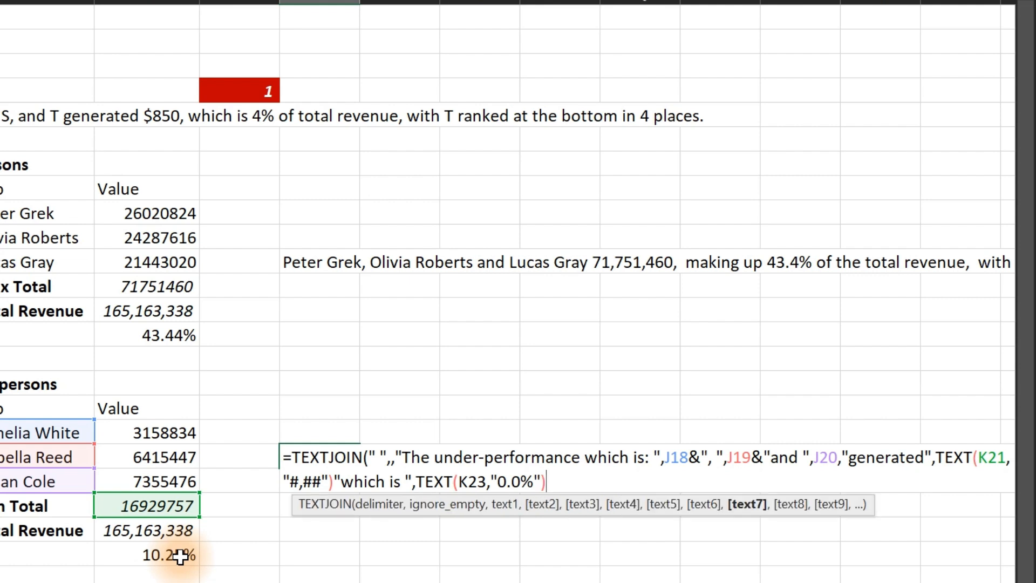
# - Add "of total revenue"&", " as the text argument following the K23 TEXT function in the M19 formula
pyautogui.write(',"')
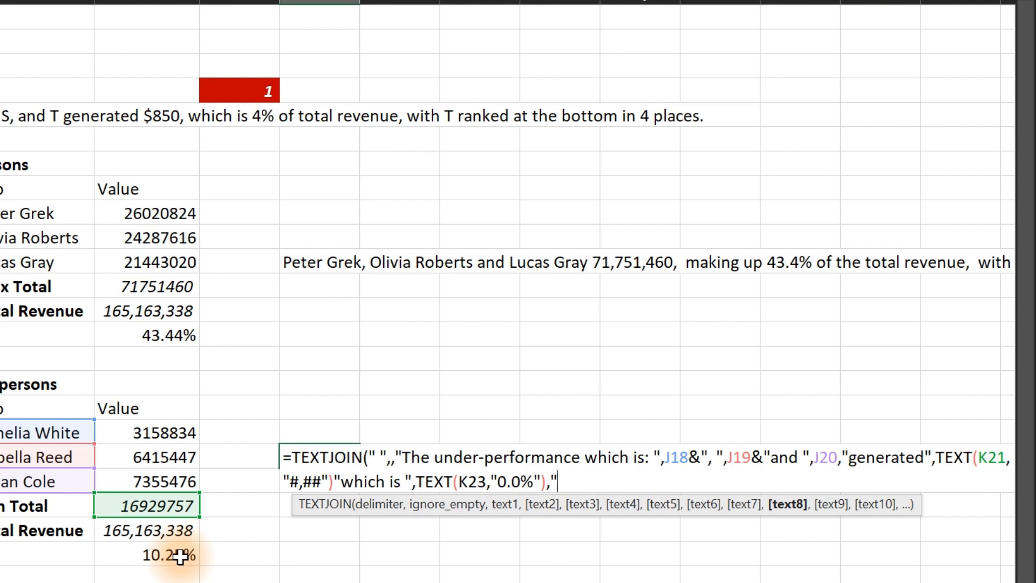
pyautogui.write('of total revenue')
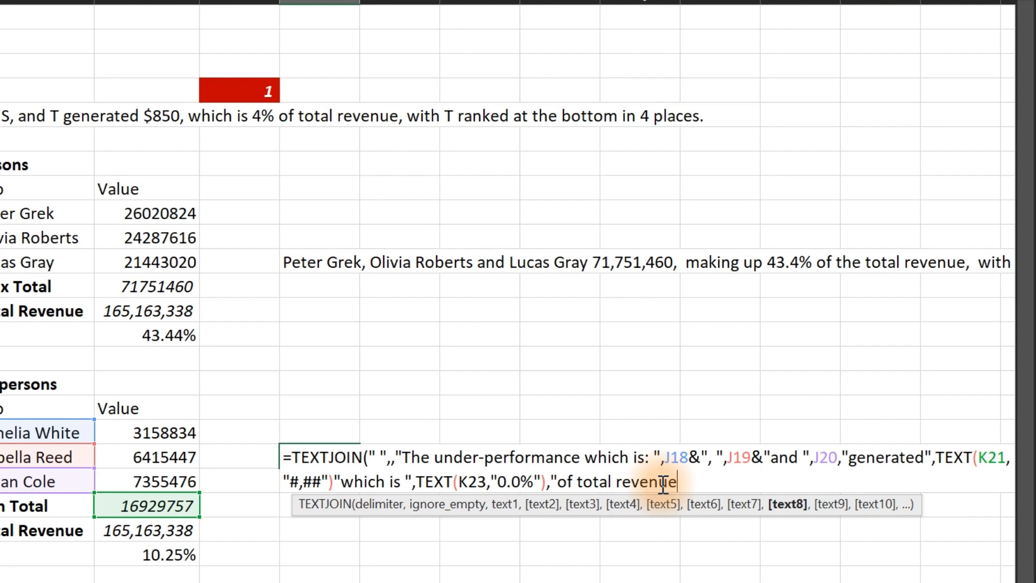
pyautogui.write('"&"')
pyautogui.press('BackSpace')
pyautogui.write(', ",')
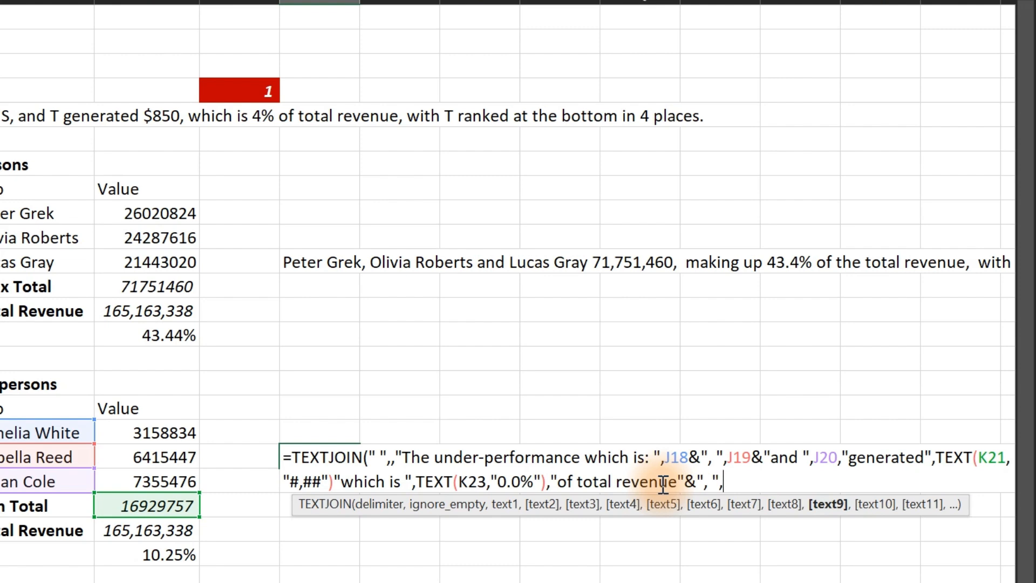
# - Add "with" and a reference to J20 as the following text arguments of the M19 formula
pyautogui.write('"with')
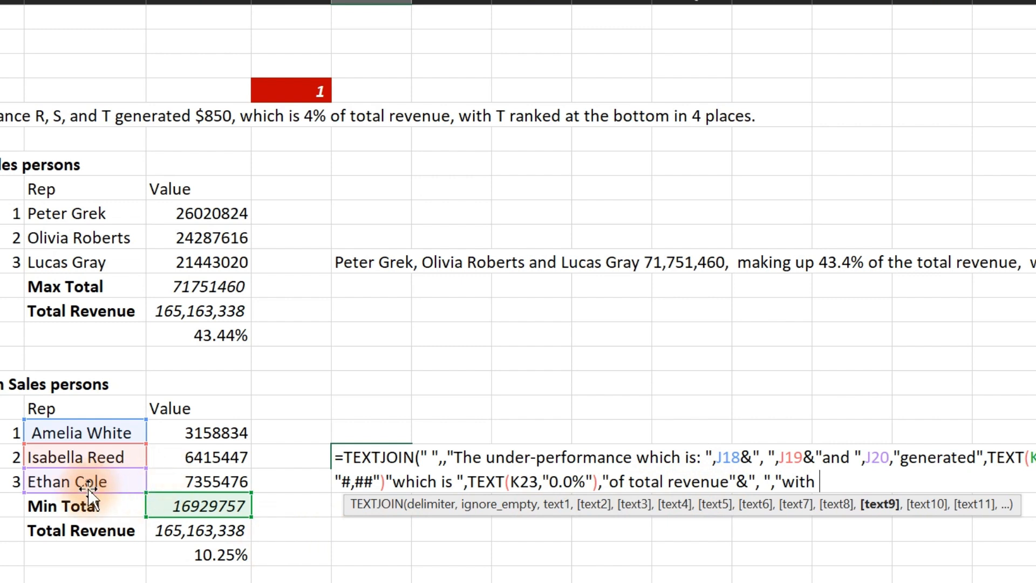
pyautogui.press('BackSpace')
pyautogui.write('"')
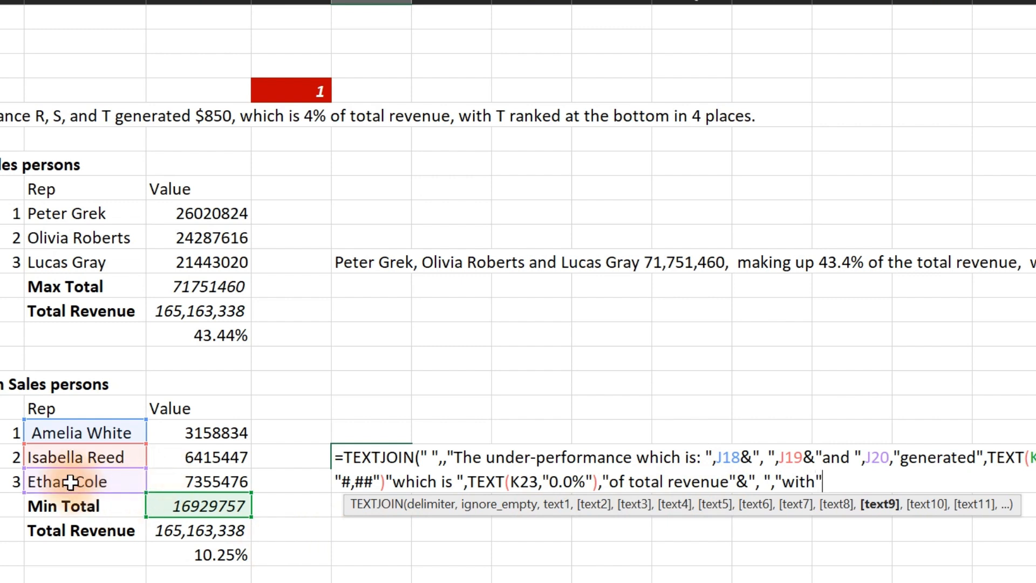
pyautogui.write(',')
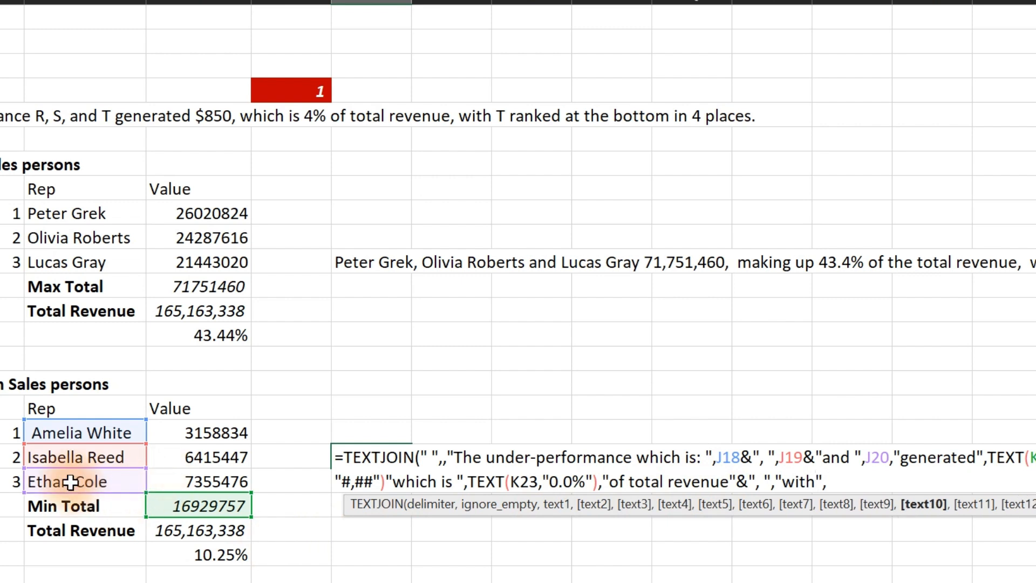
pyautogui.click(72, 482)
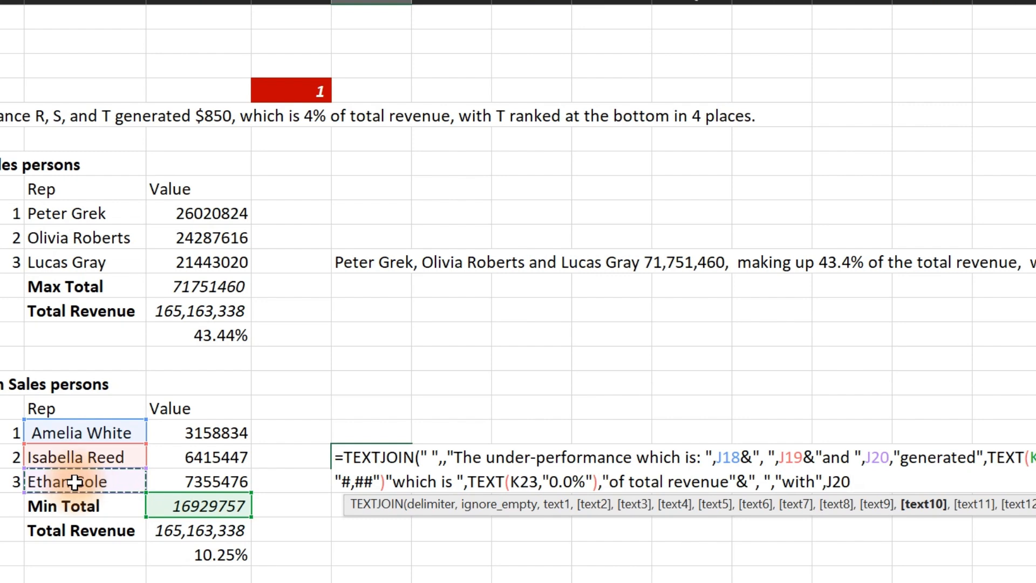
# - Add "at the bottom among the 12 Sales Persons" as the final text argument and close the M19 formula's parenthesis
pyautogui.write(',"')
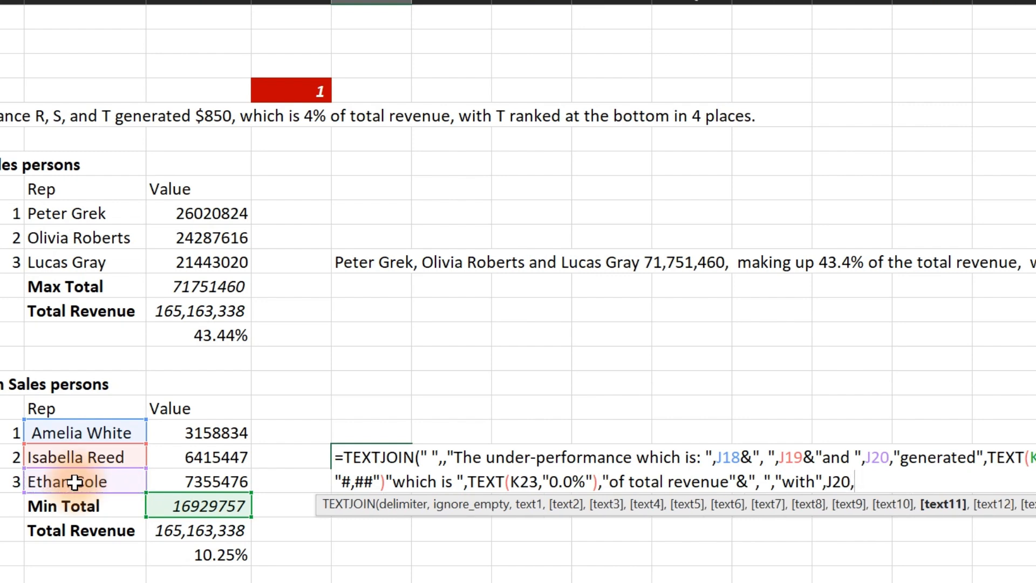
pyautogui.write('at the bo')
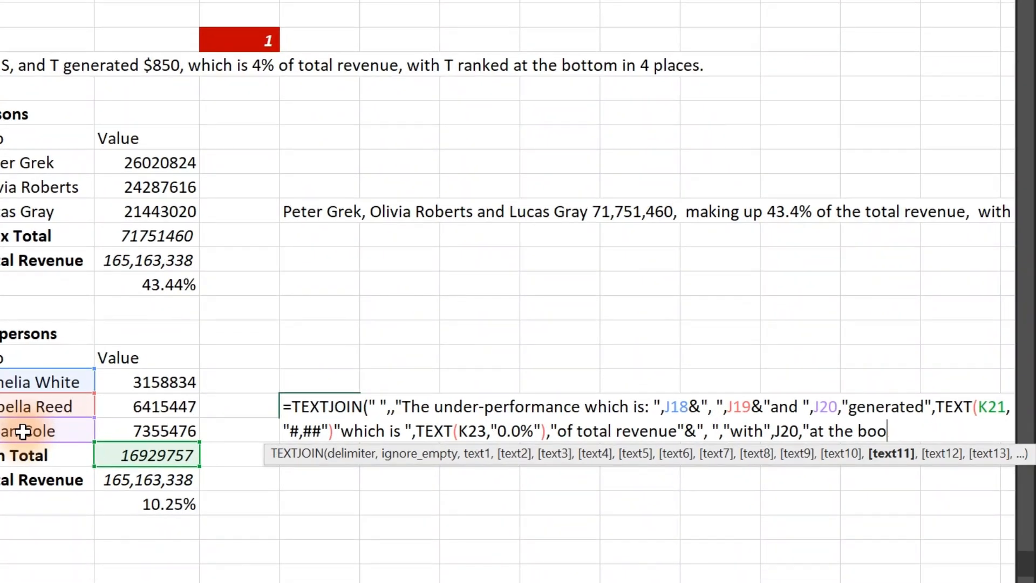
pyautogui.write('ttom')
pyautogui.write(' in')
pyautogui.press('BackSpace')
pyautogui.press('BackSpace')
pyautogui.press('BackSpace')
pyautogui.write('amo')
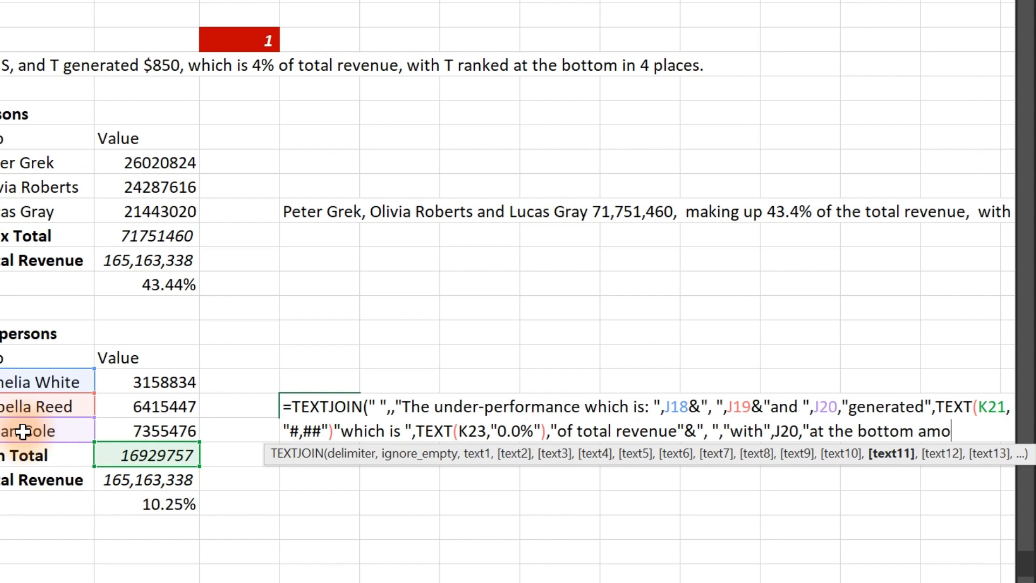
pyautogui.write('ng the')
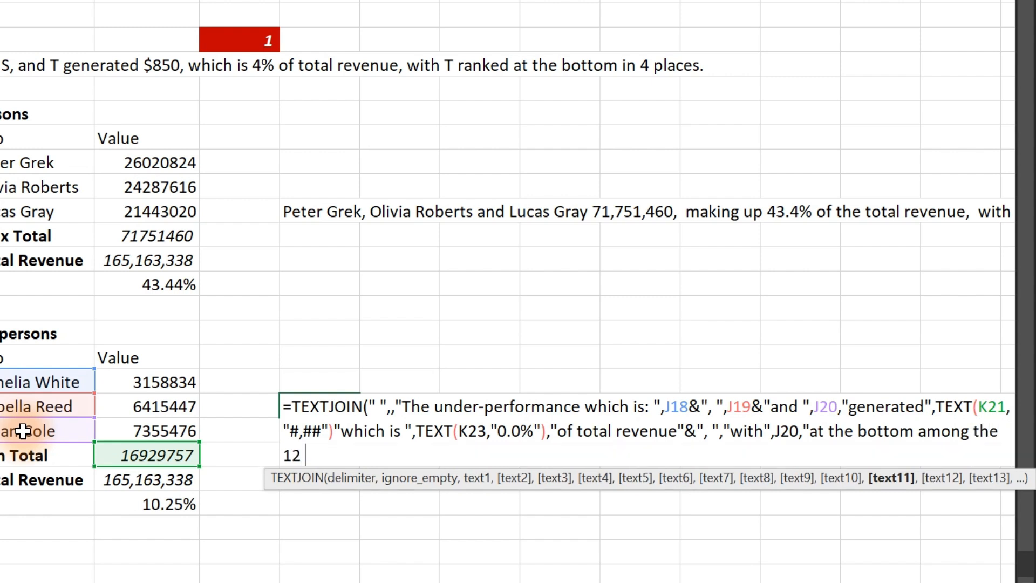
pyautogui.write('sale')
pyautogui.press('BackSpace')
pyautogui.press('BackSpace')
pyautogui.press('BackSpace')
pyautogui.write('Sales Persons')
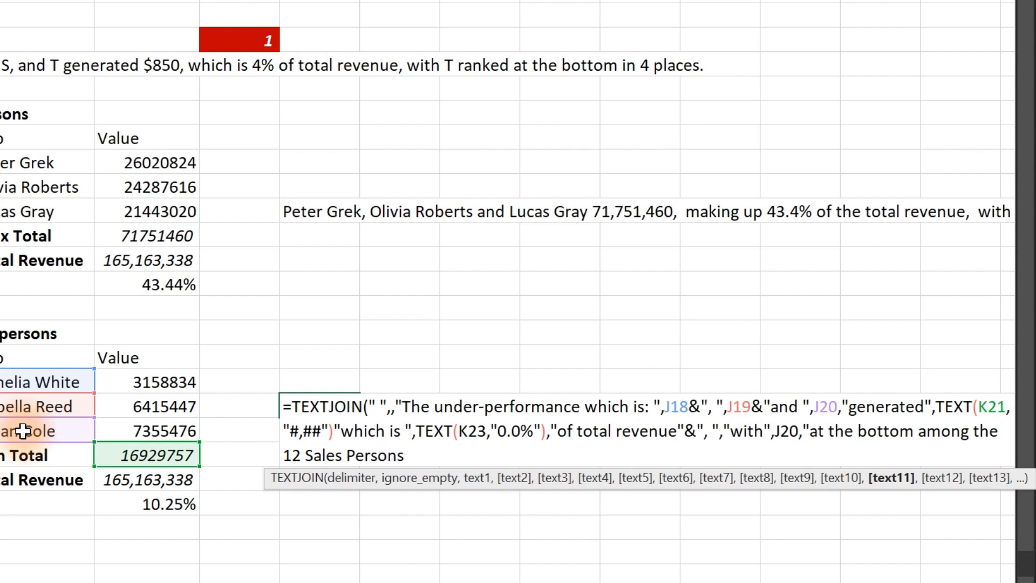
pyautogui.write('")')
# - Insert the missing comma between the K21 TEXT function and "which is " and enter the M19 formula
pyautogui.click(339, 432)
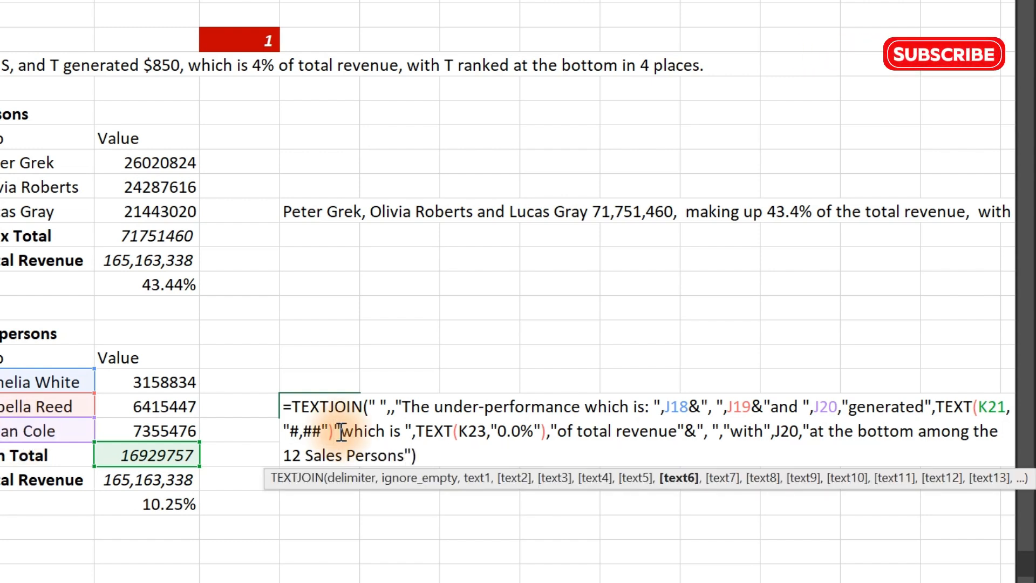
pyautogui.press('Return')
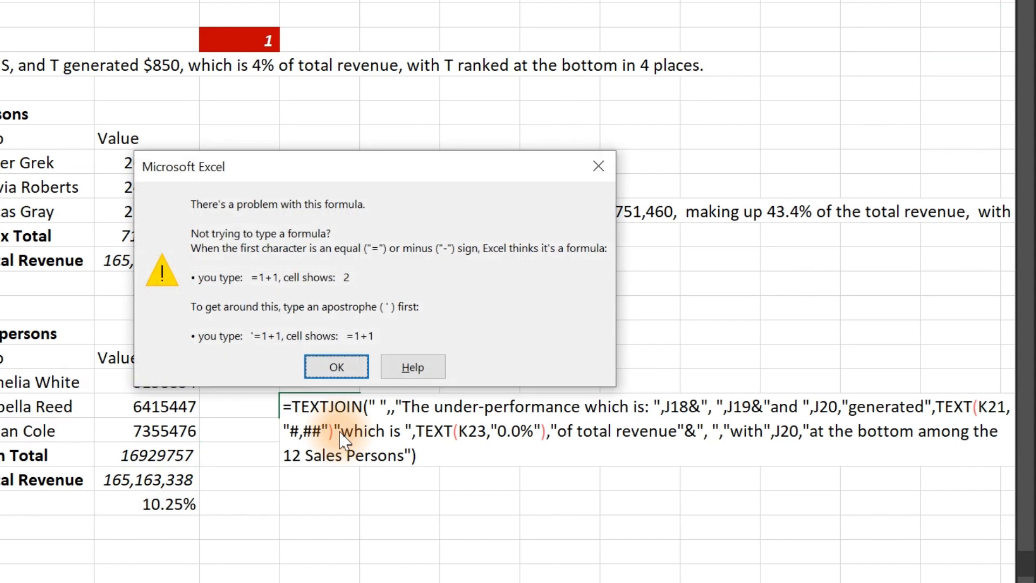
pyautogui.press('Return')
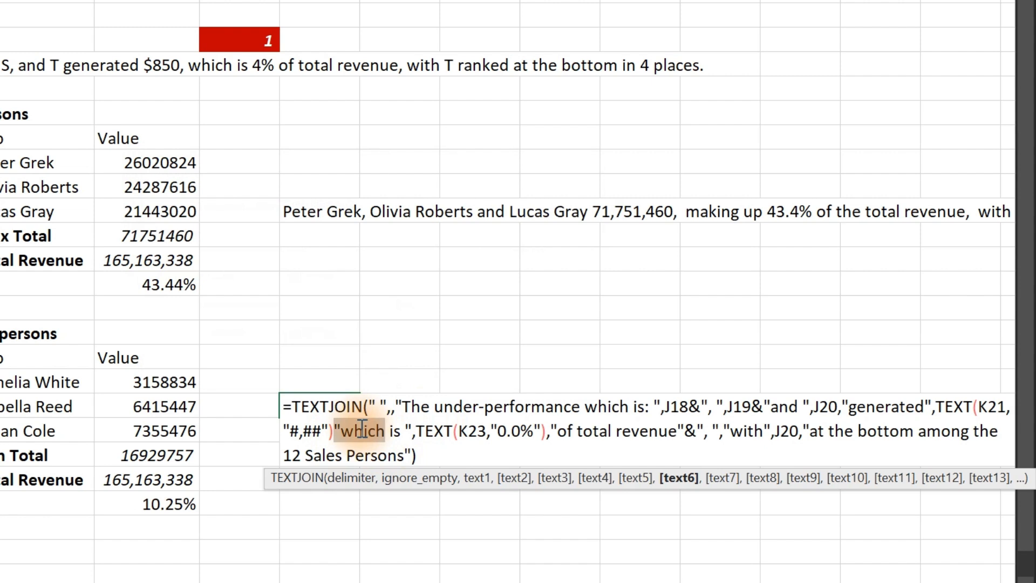
pyautogui.click(335, 431)
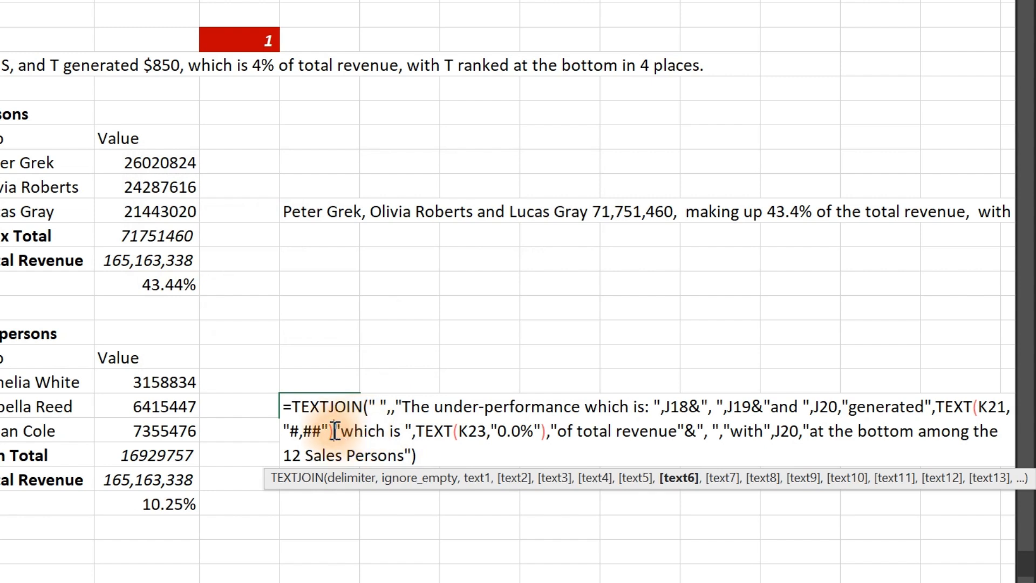
pyautogui.write(',')
pyautogui.press('Return')
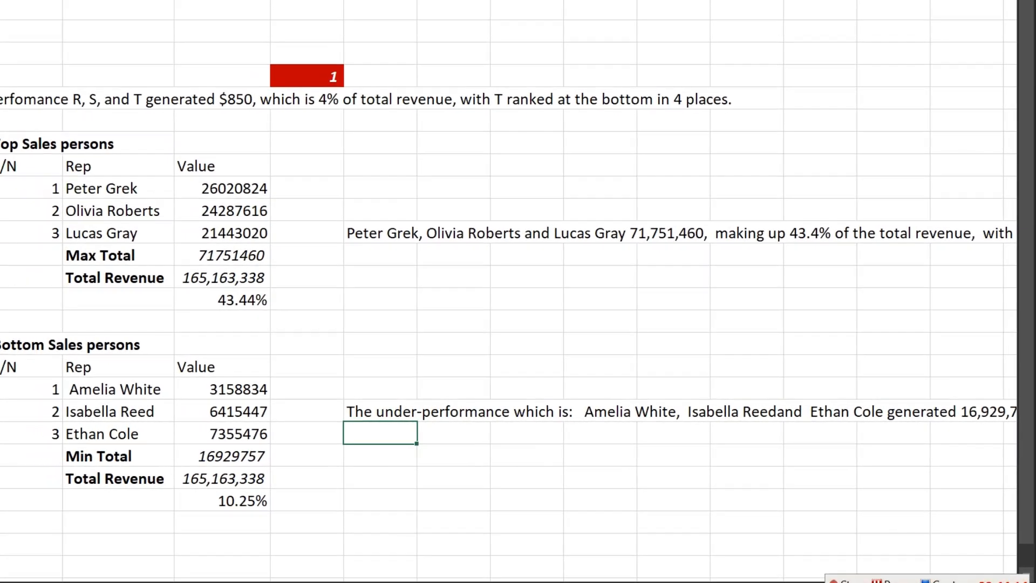
# - Clear the sample under-performance sentence from cell H5
pyautogui.click(49, 136)
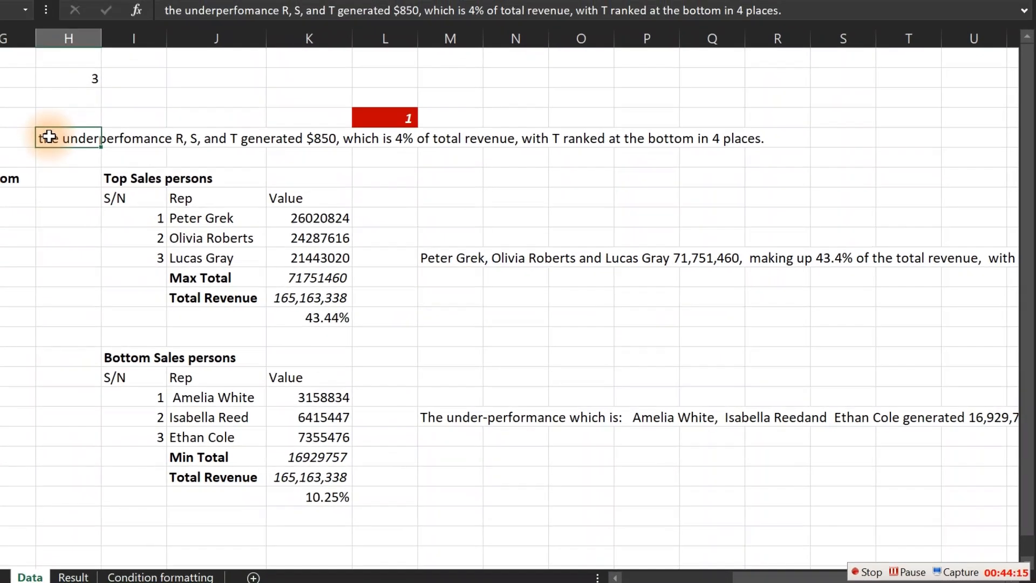
pyautogui.press('Delete')
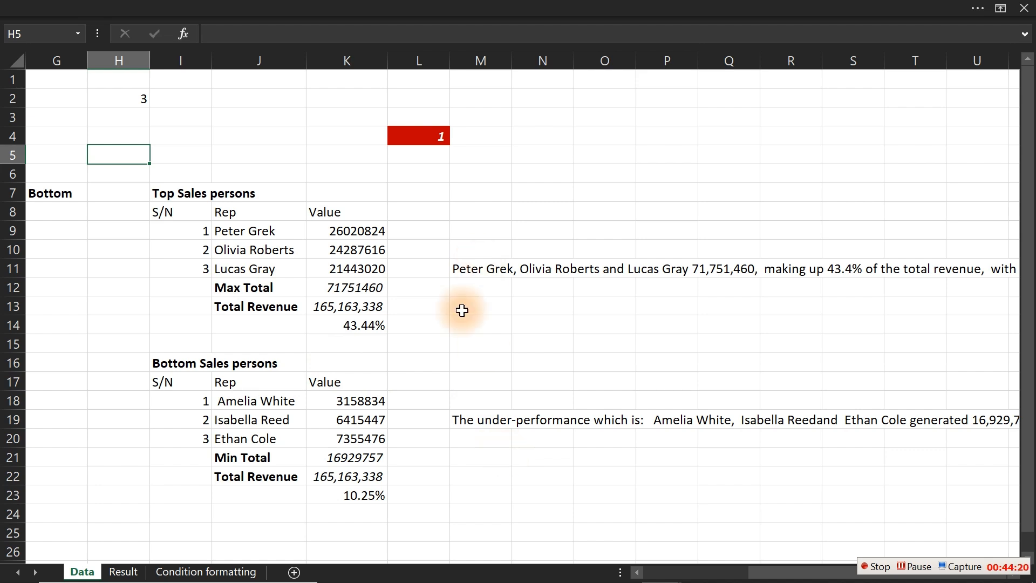
# - Enter =IF(TopBottombtn=1,M11,M19) in M22 to switch between the top and bottom summary sentences
pyautogui.click(472, 479)
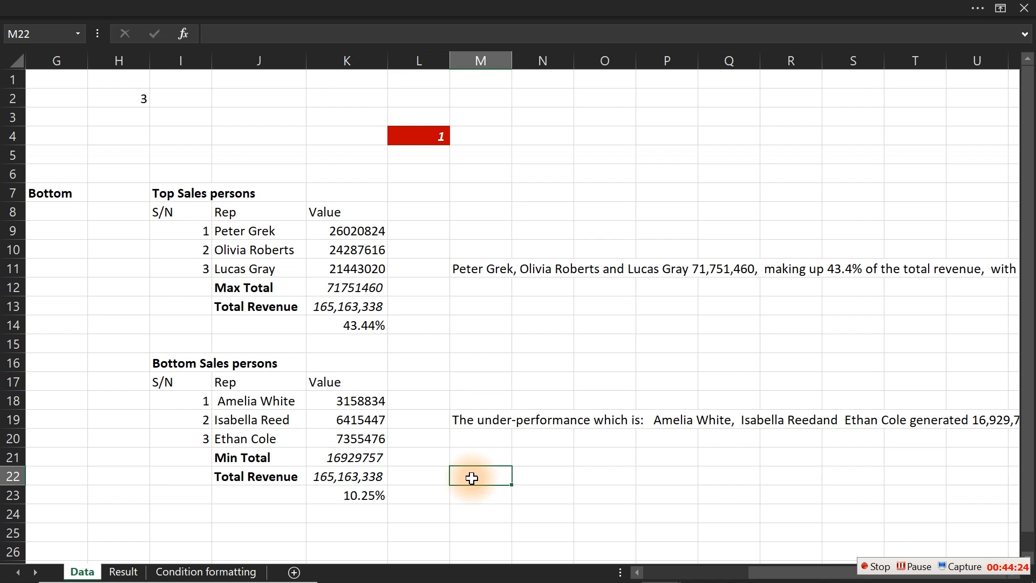
pyautogui.doubleClick(471, 478)
pyautogui.write('=IF(')
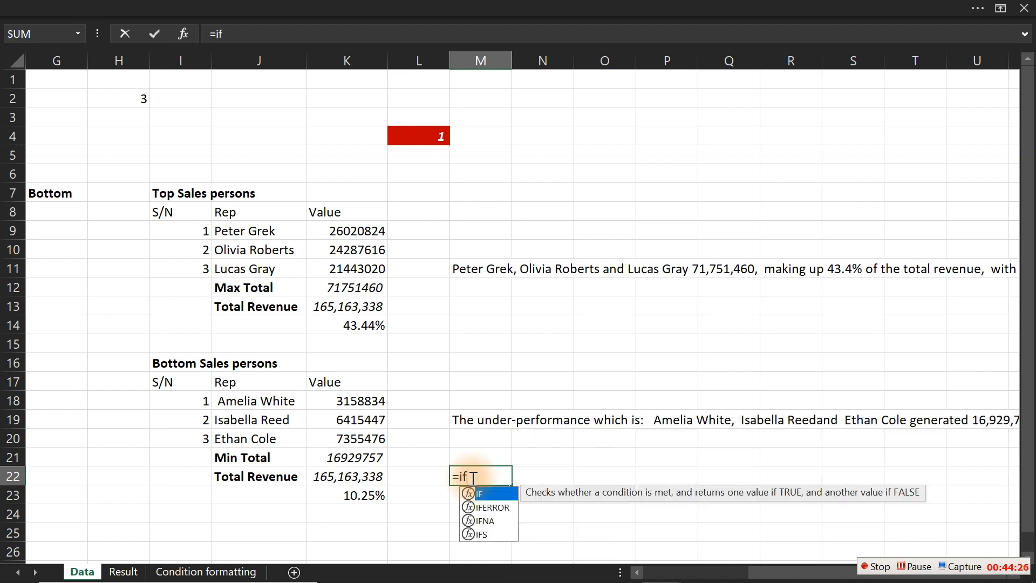
pyautogui.click(443, 136)
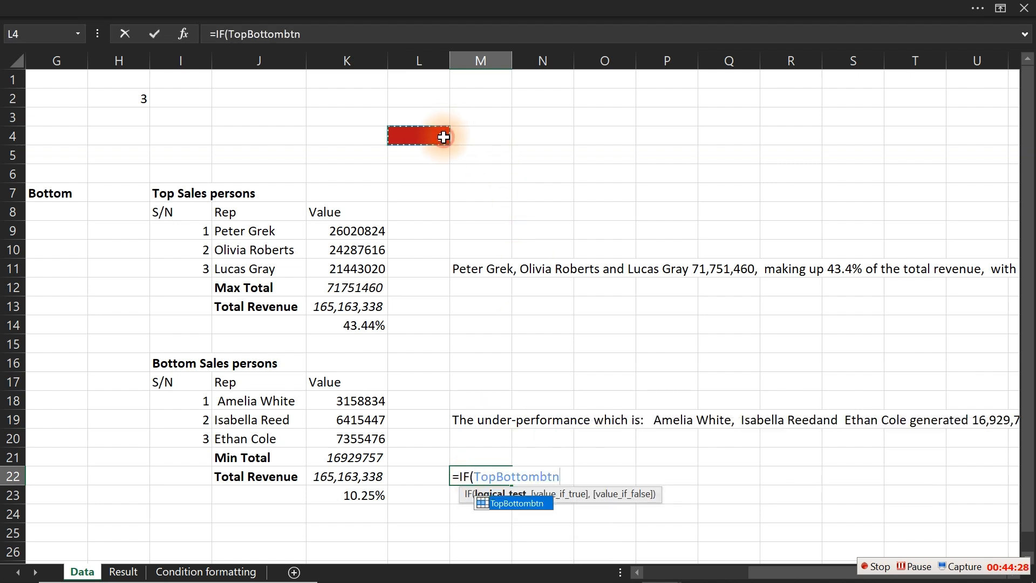
pyautogui.write('=1,')
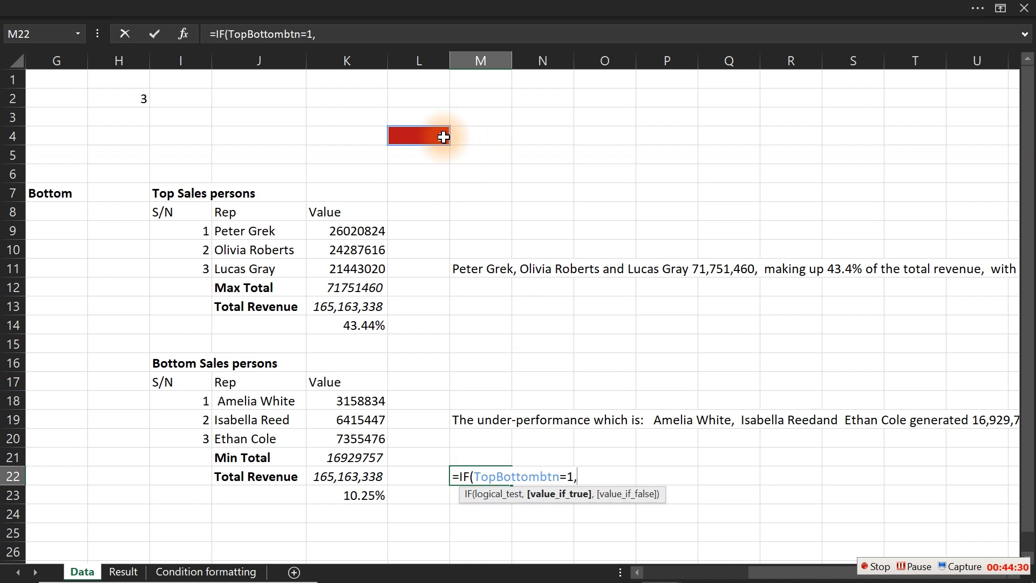
pyautogui.click(459, 269)
pyautogui.write(',')
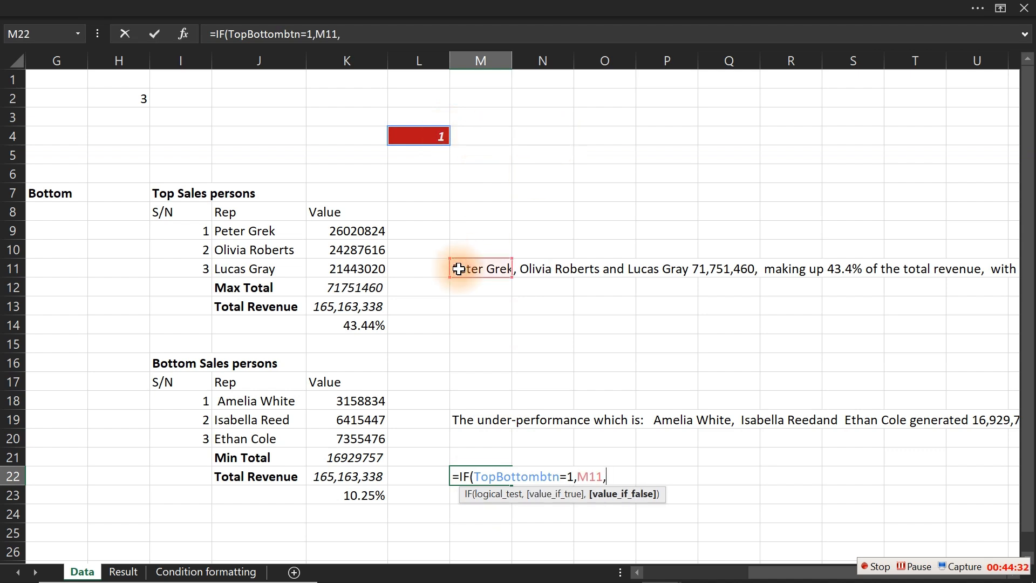
pyautogui.click(478, 420)
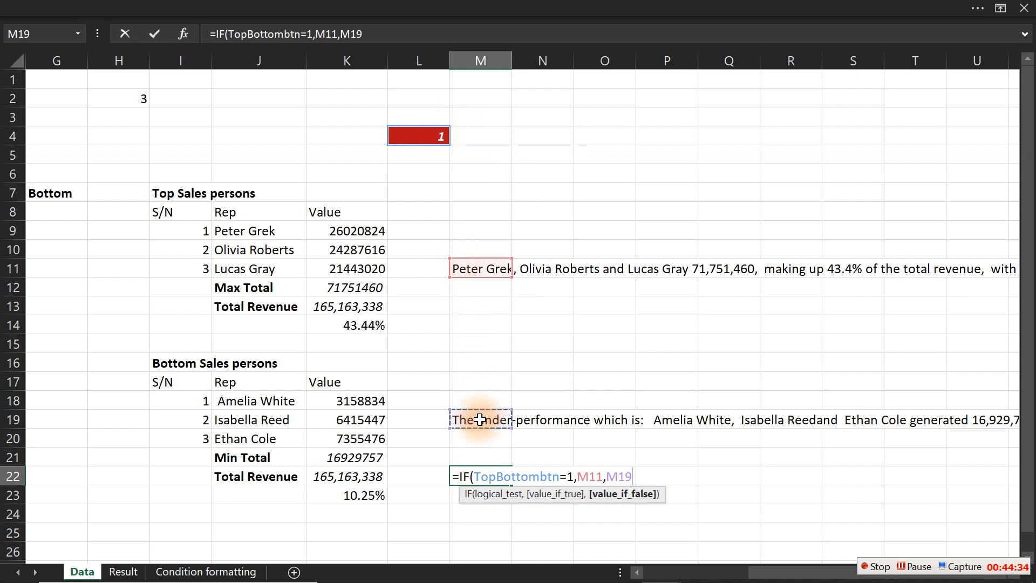
pyautogui.press('Return')
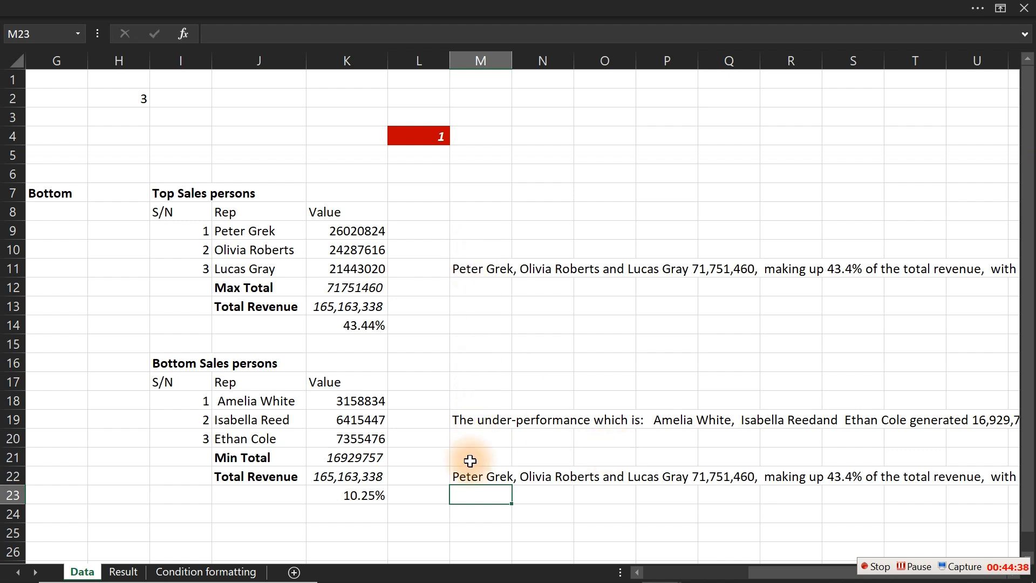
# - Wrap the text of the summary sentence in cell M22
pyautogui.click(469, 476)
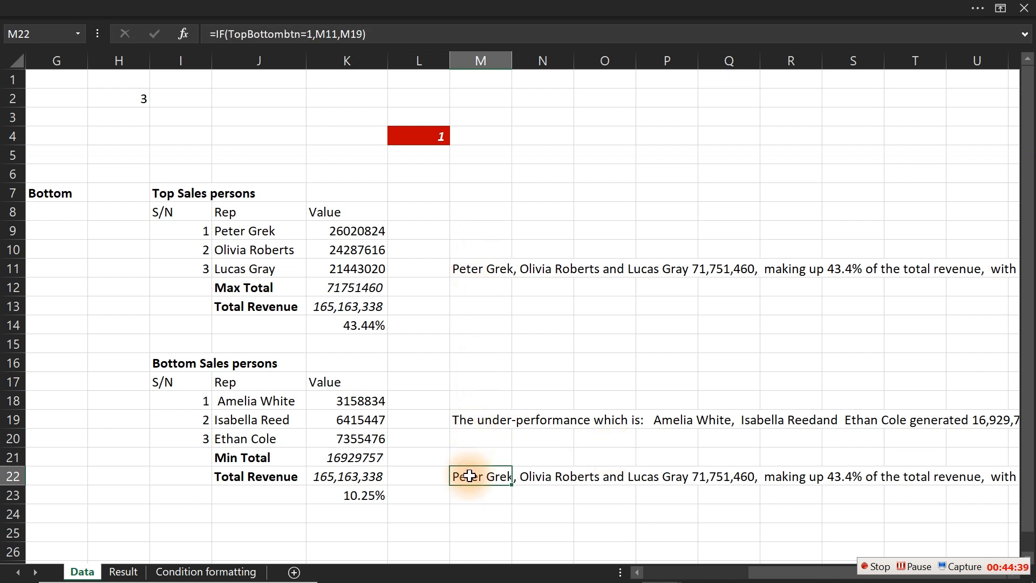
pyautogui.click(419, 6)
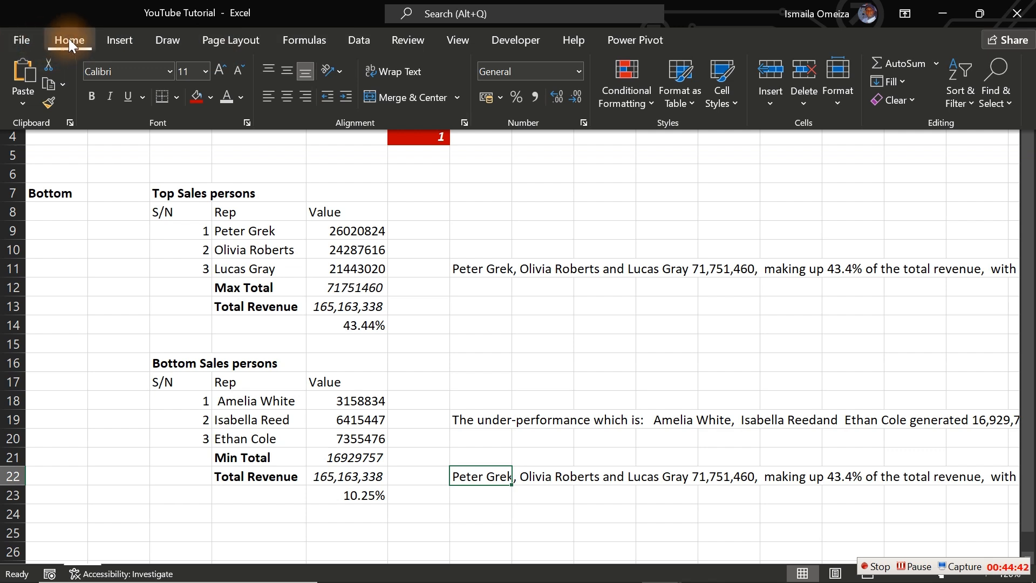
pyautogui.click(404, 68)
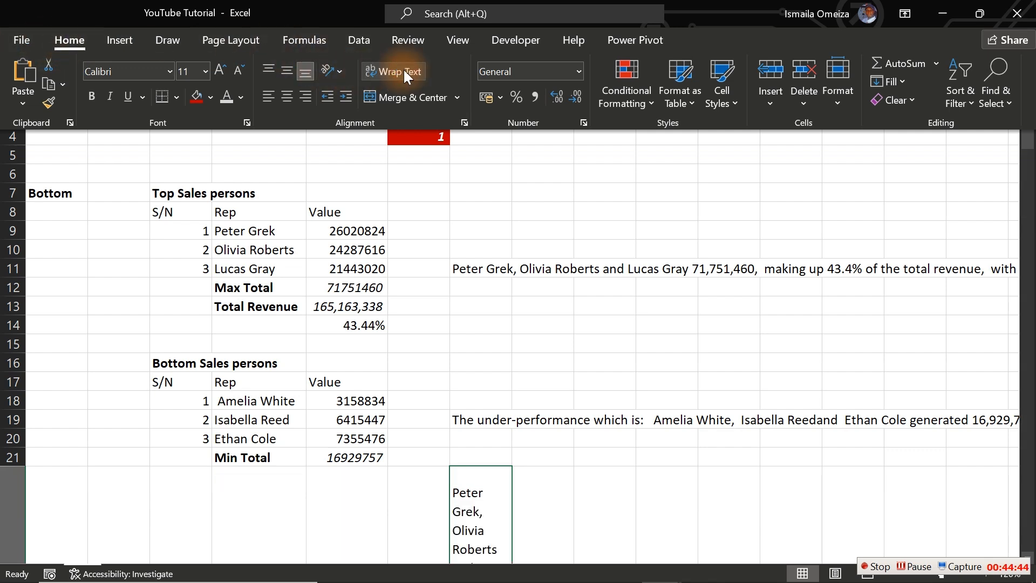
pyautogui.click(541, 455)
pyautogui.click(524, 173)
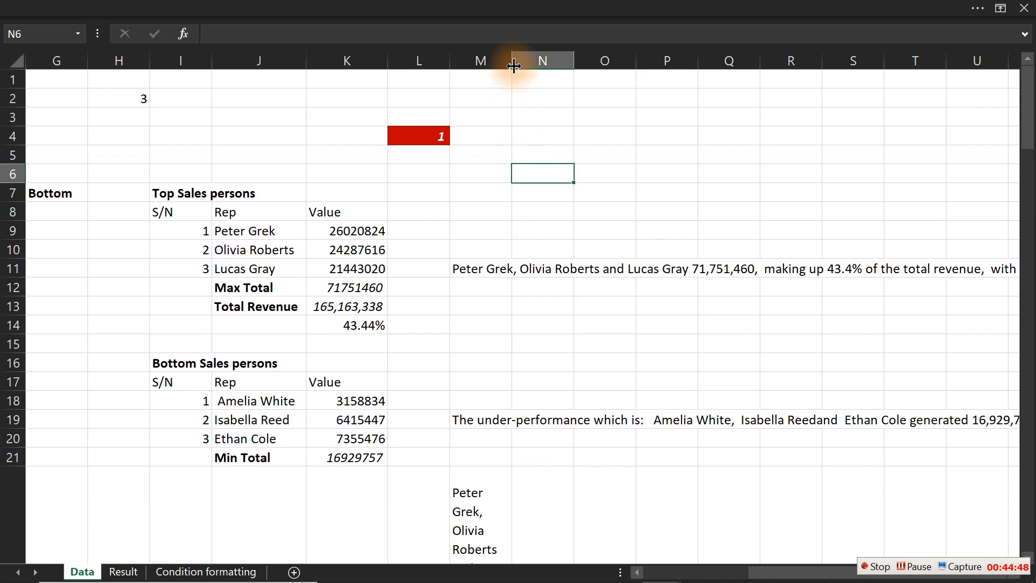
# - Widen column M until the wrapped summary sentence in M22 fits on two lines, and middle-align that cell vertically
pyautogui.moveTo(513, 65); pyautogui.dragTo(805, 81)
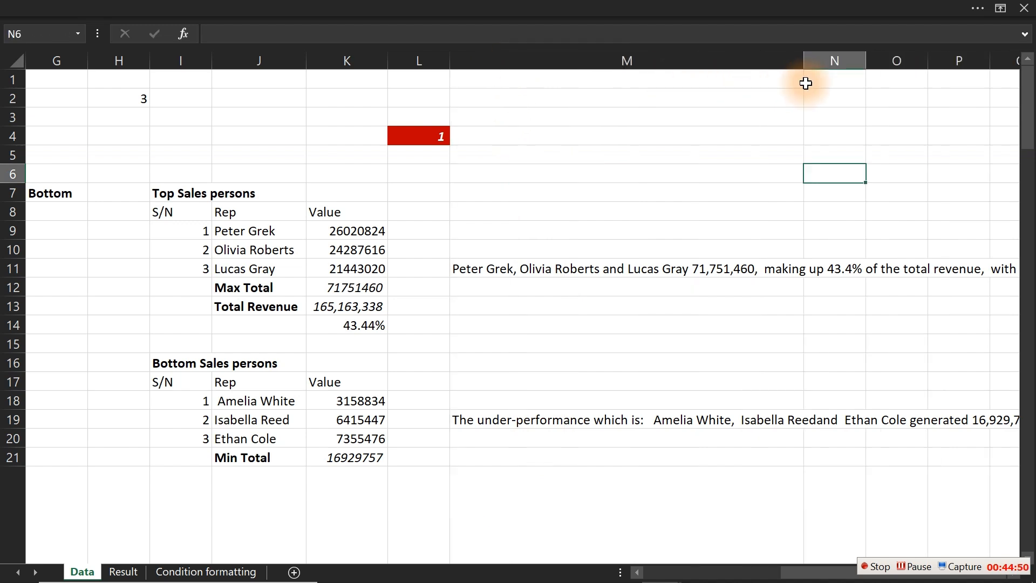
pyautogui.click(805, 81)
pyautogui.moveTo(1032, 127); pyautogui.dragTo(1031, 312)
pyautogui.click(662, 345)
pyautogui.click(232, 8)
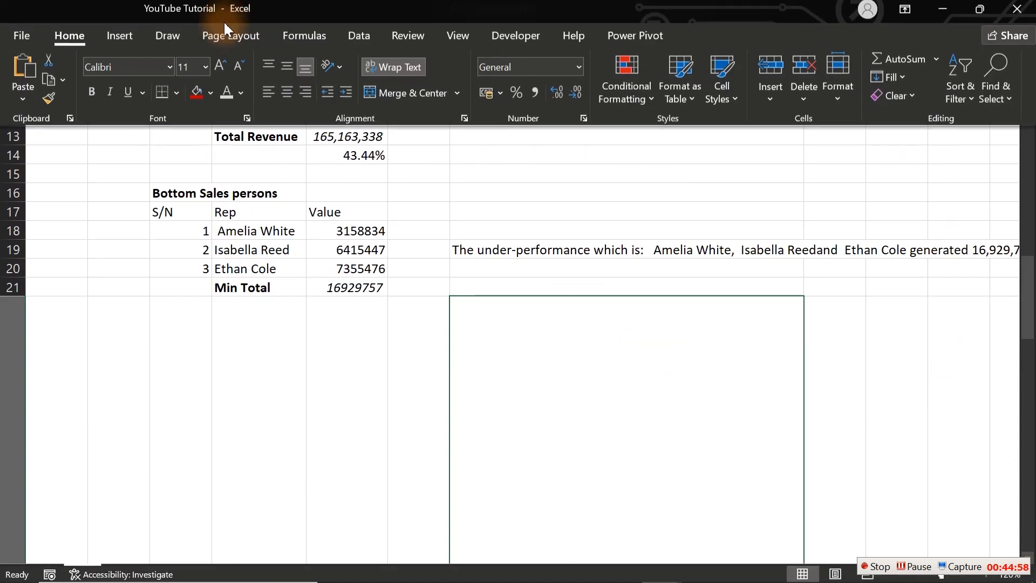
pyautogui.click(280, 74)
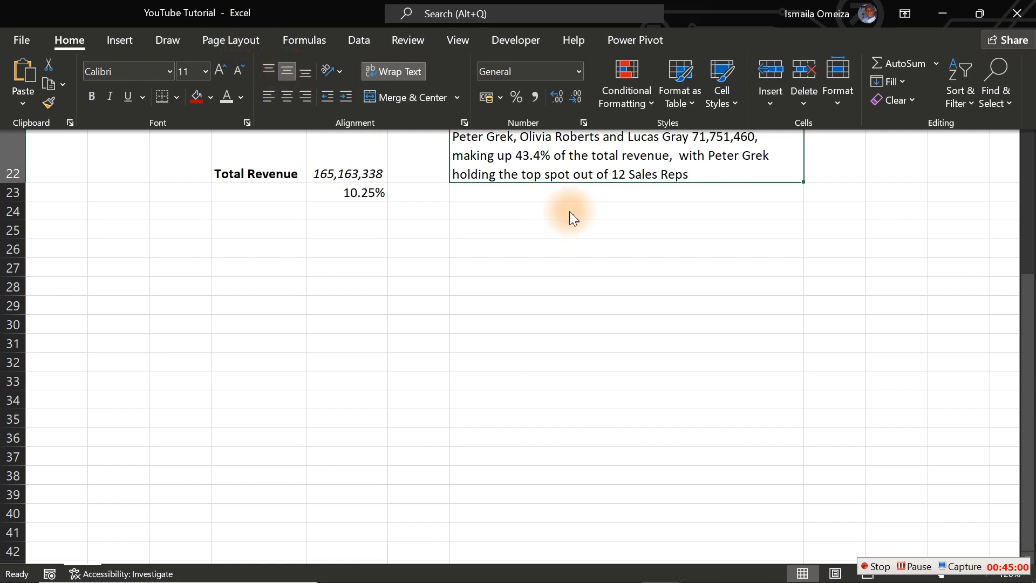
pyautogui.moveTo(1025, 415); pyautogui.dragTo(1017, 160)
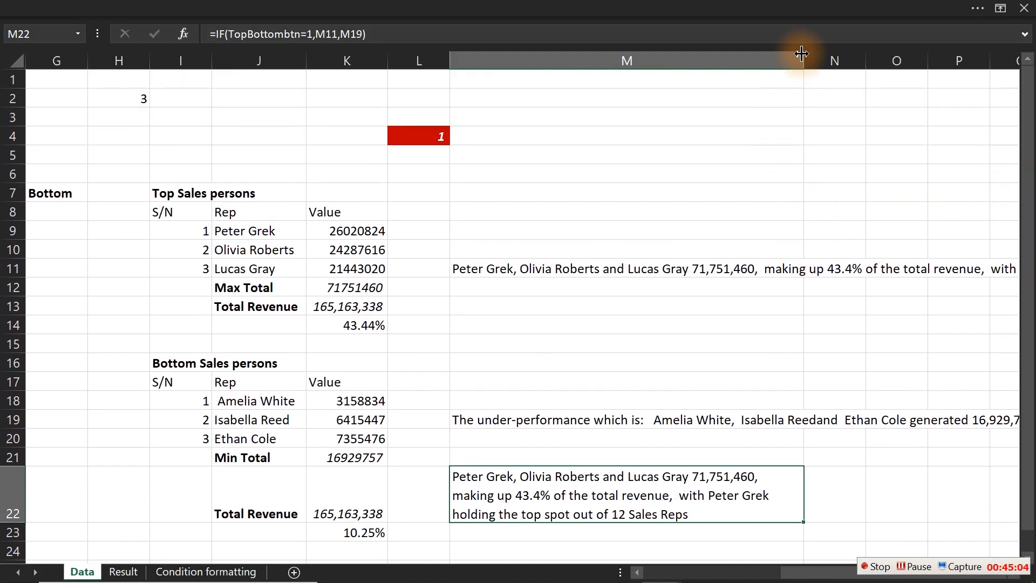
pyautogui.moveTo(803, 61); pyautogui.dragTo(949, 61)
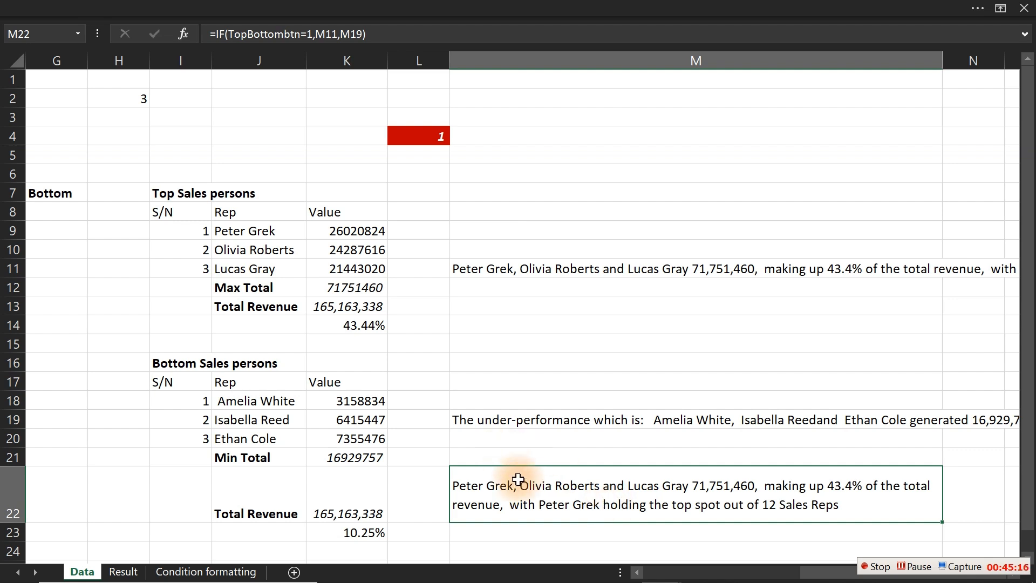
# - Check which fill colour the dashboard background uses on the Result sheet, and look at the Condition formatting sheet
pyautogui.click(131, 573)
pyautogui.click(191, 277)
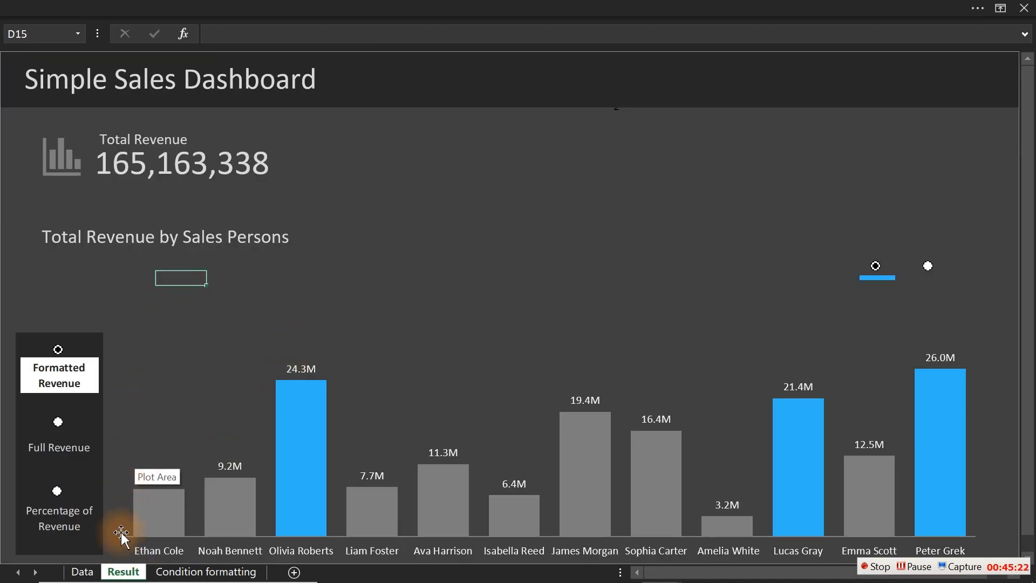
pyautogui.click(169, 5)
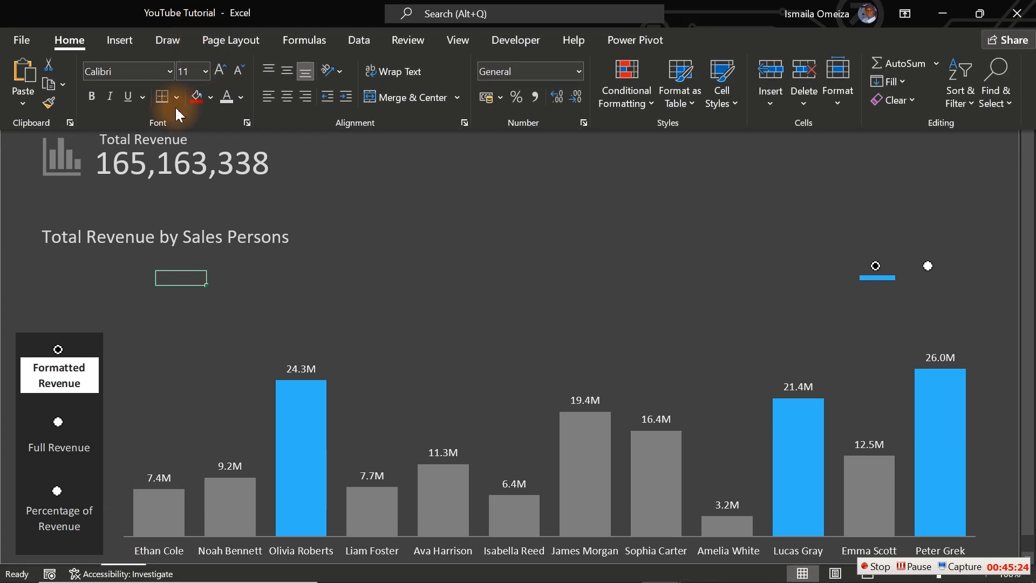
pyautogui.click(210, 97)
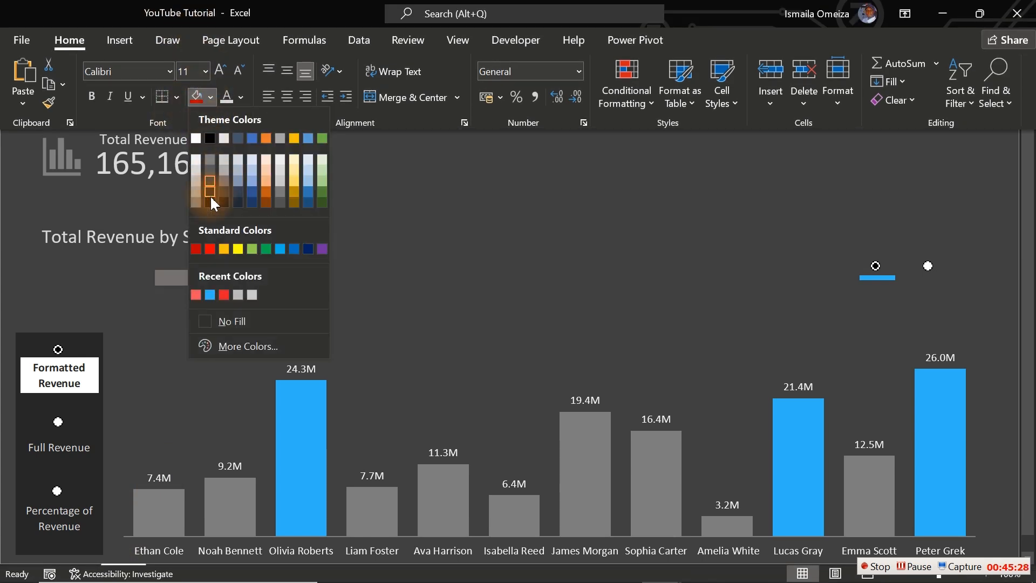
pyautogui.click(414, 320)
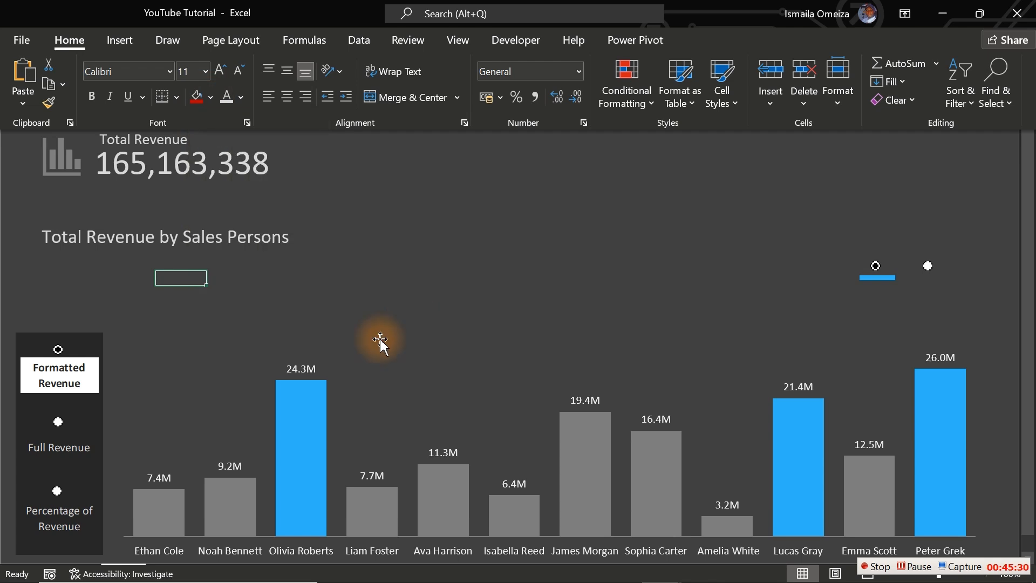
pyautogui.hotkey('ctrl', 'shift', 'F1')
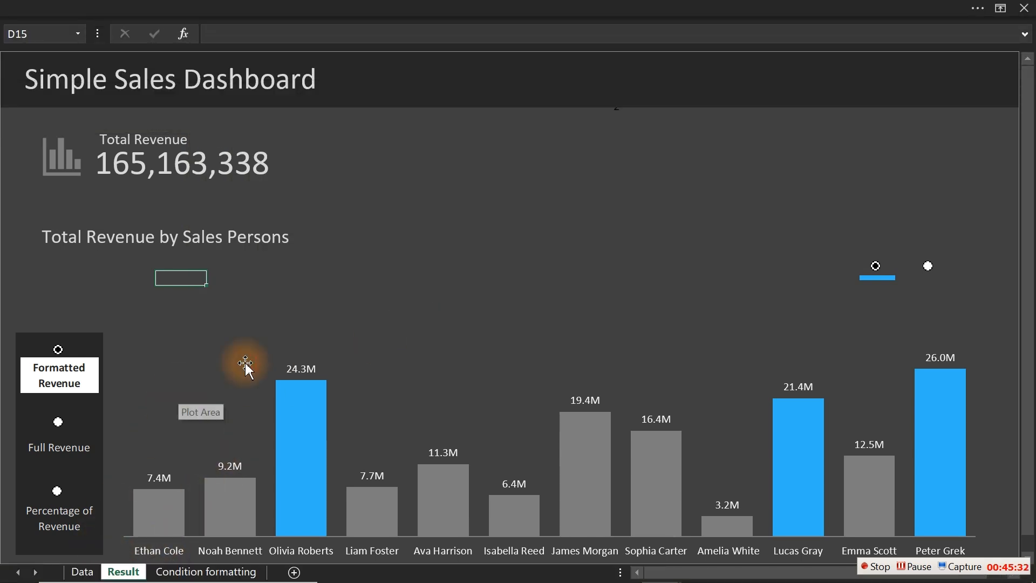
pyautogui.click(234, 571)
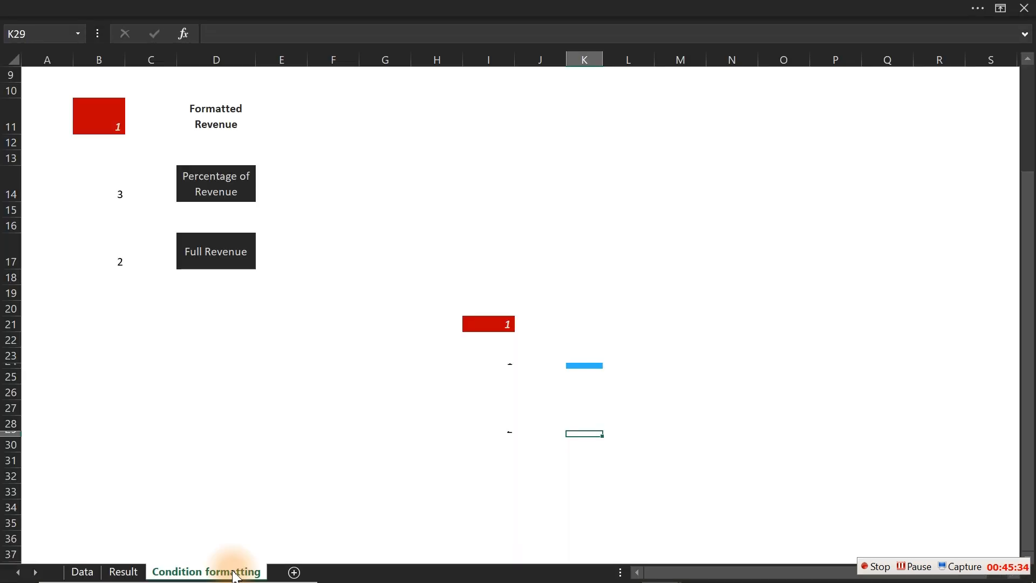
# - Fill cell M22 on the Data sheet with the dark grey theme colour that matches the dashboard background
pyautogui.click(81, 574)
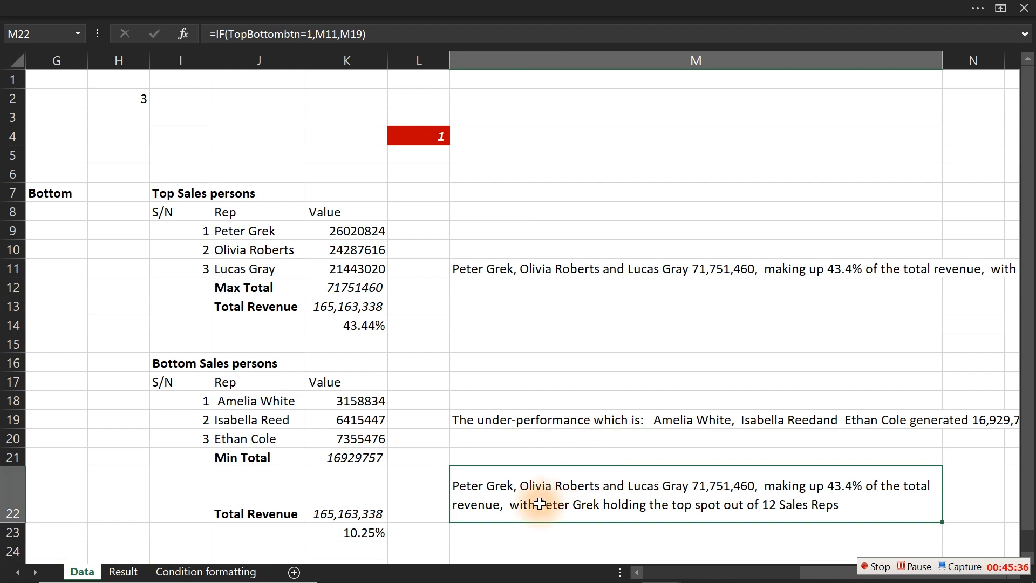
pyautogui.click(289, 6)
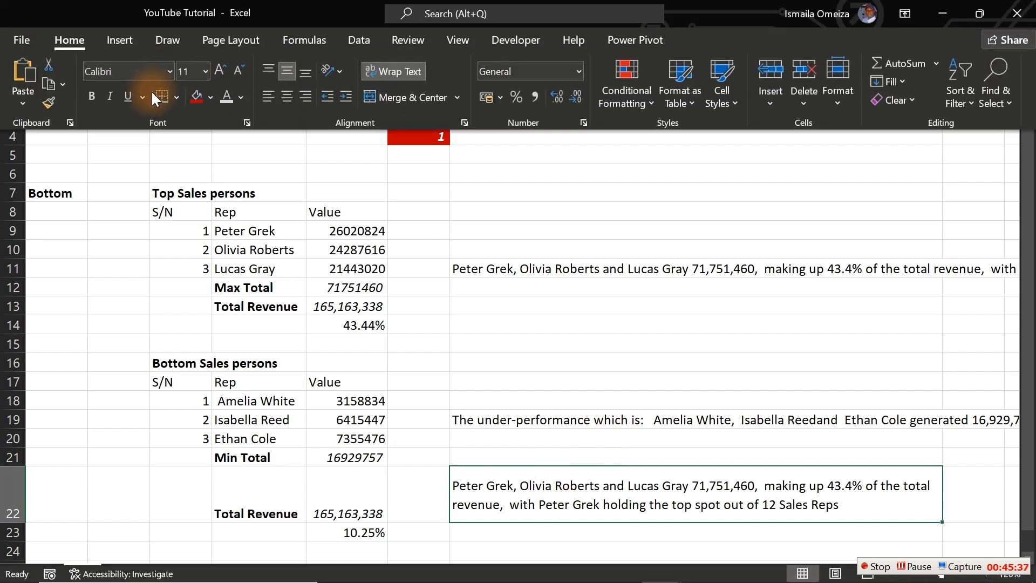
pyautogui.click(212, 96)
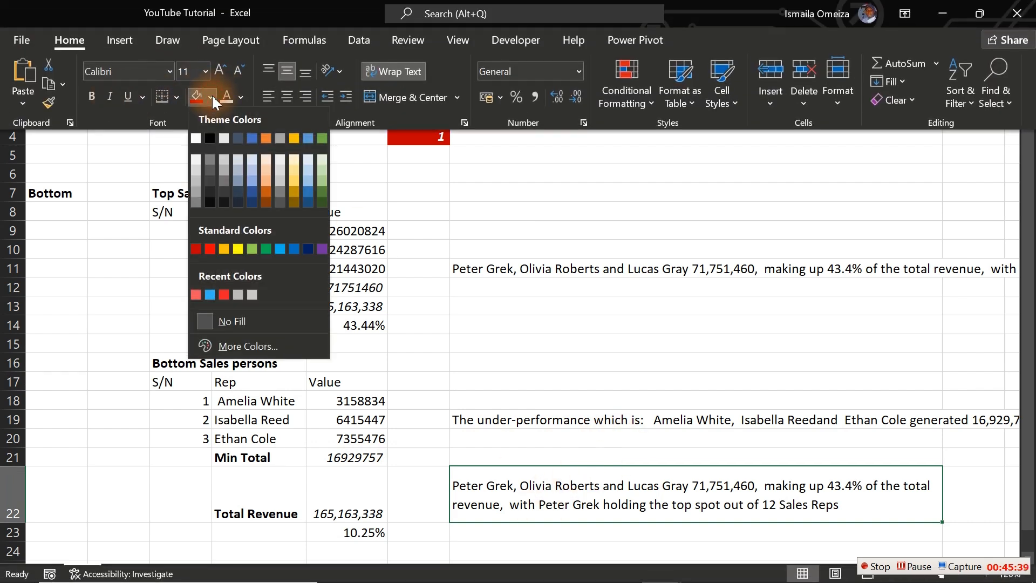
pyautogui.click(210, 181)
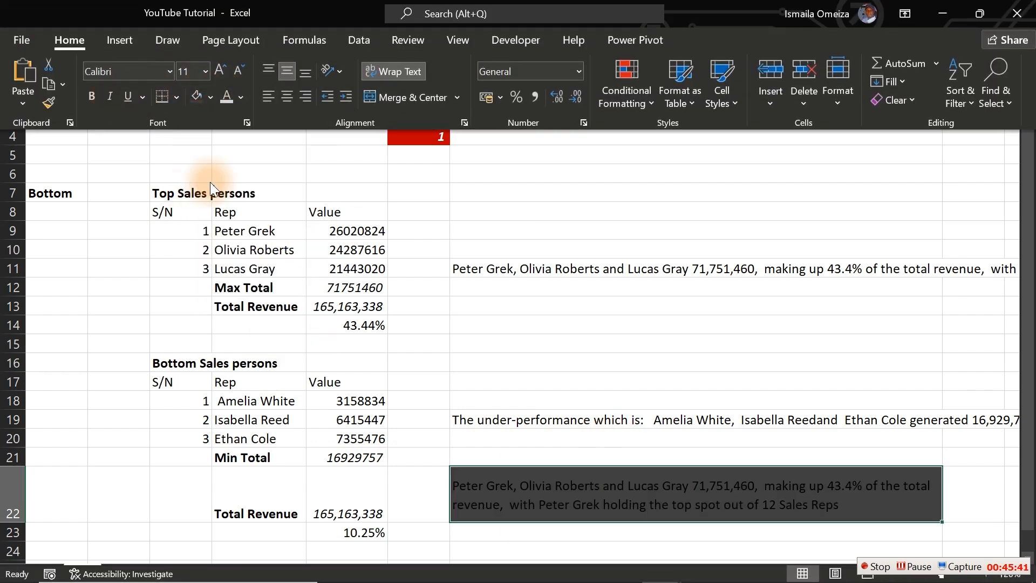
pyautogui.click(552, 348)
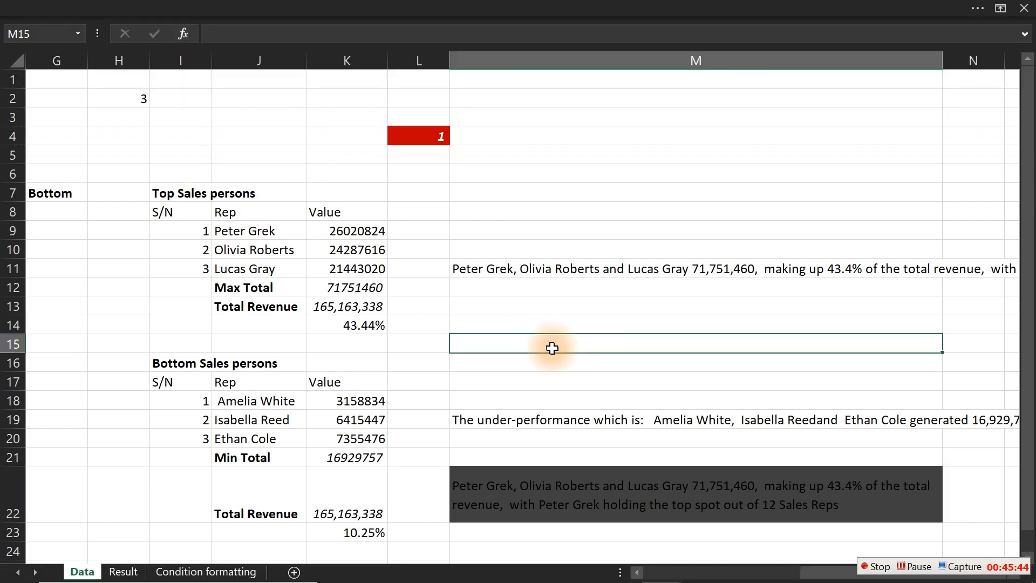
pyautogui.click(550, 496)
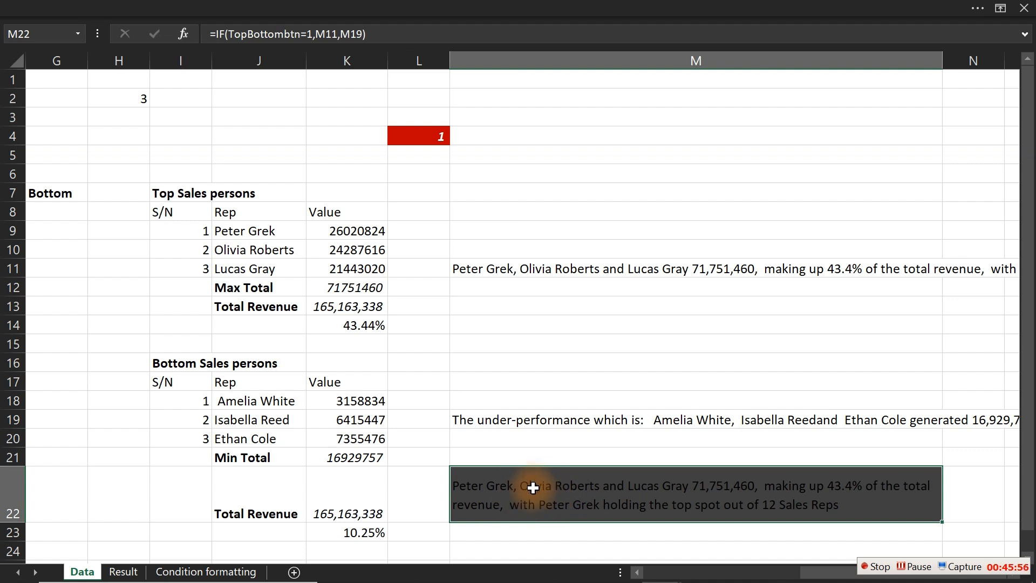
pyautogui.click(306, 5)
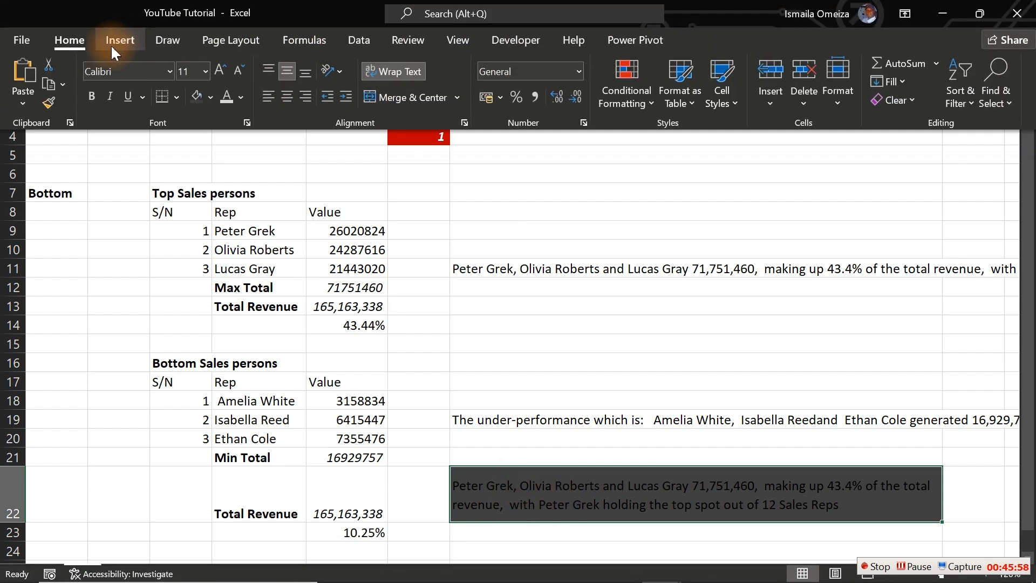
pyautogui.click(628, 100)
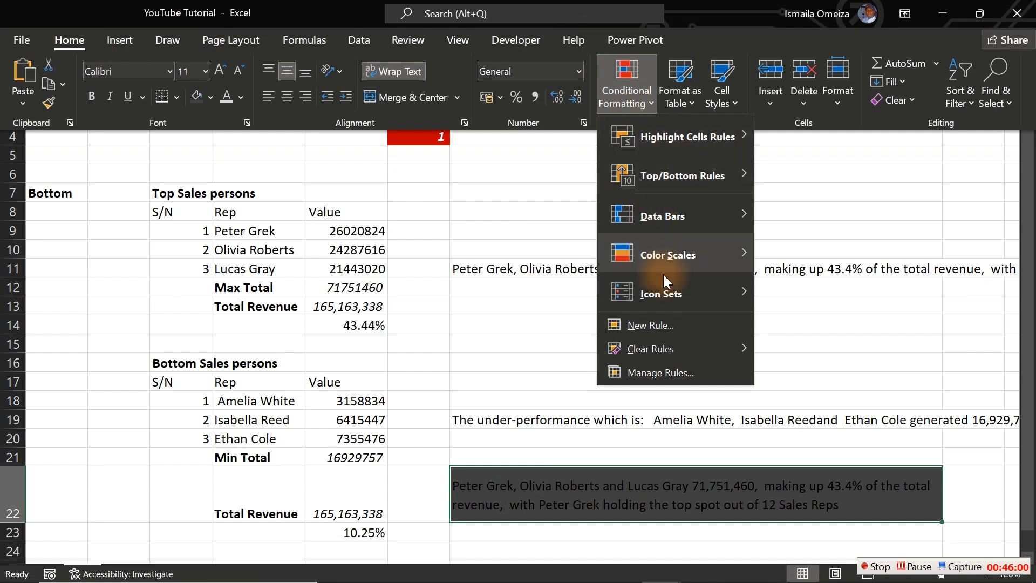
pyautogui.click(662, 322)
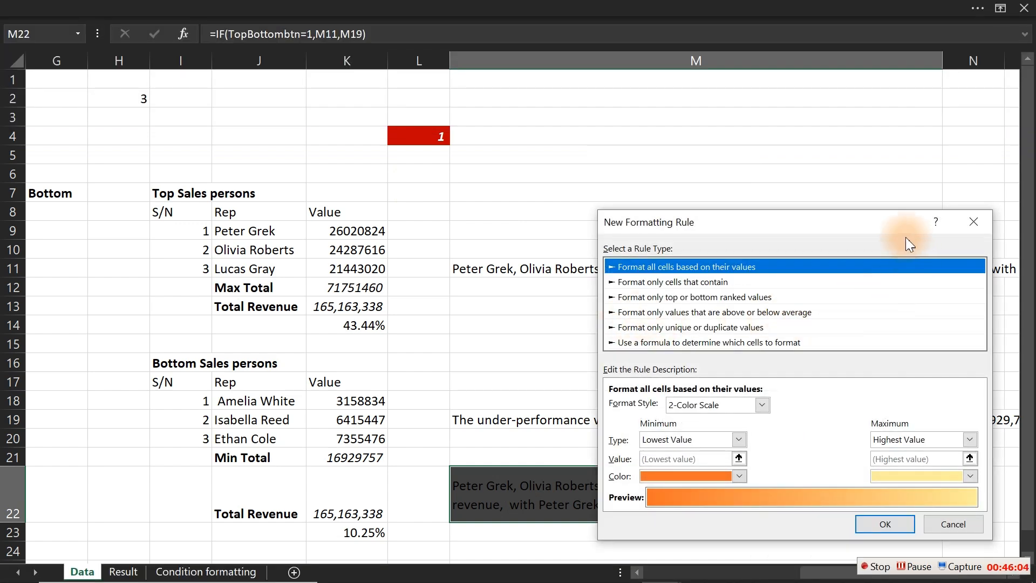
pyautogui.click(974, 222)
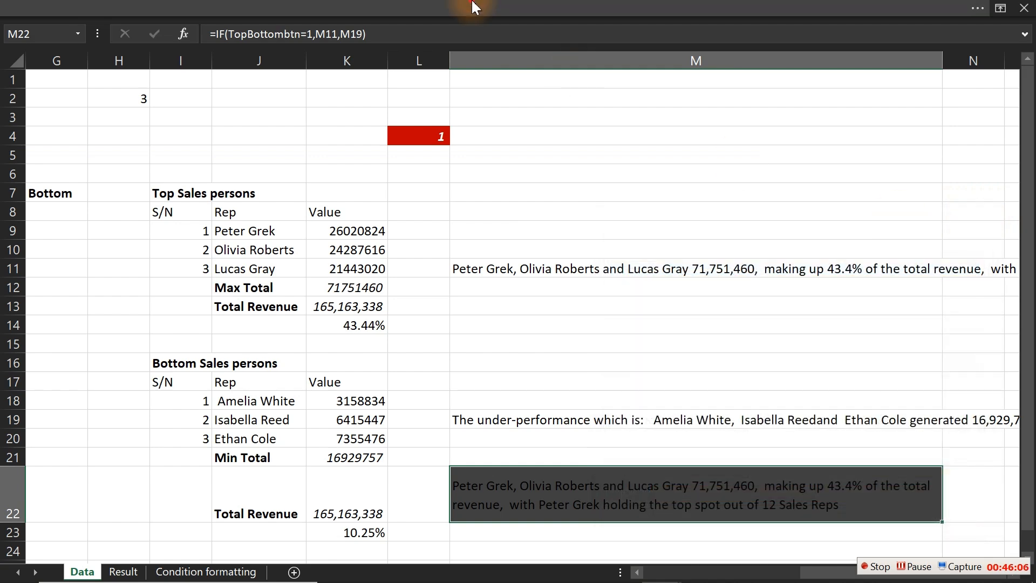
# - Start a new conditional formatting rule for M22 that uses a formula to determine which cells to format
pyautogui.click(645, 102)
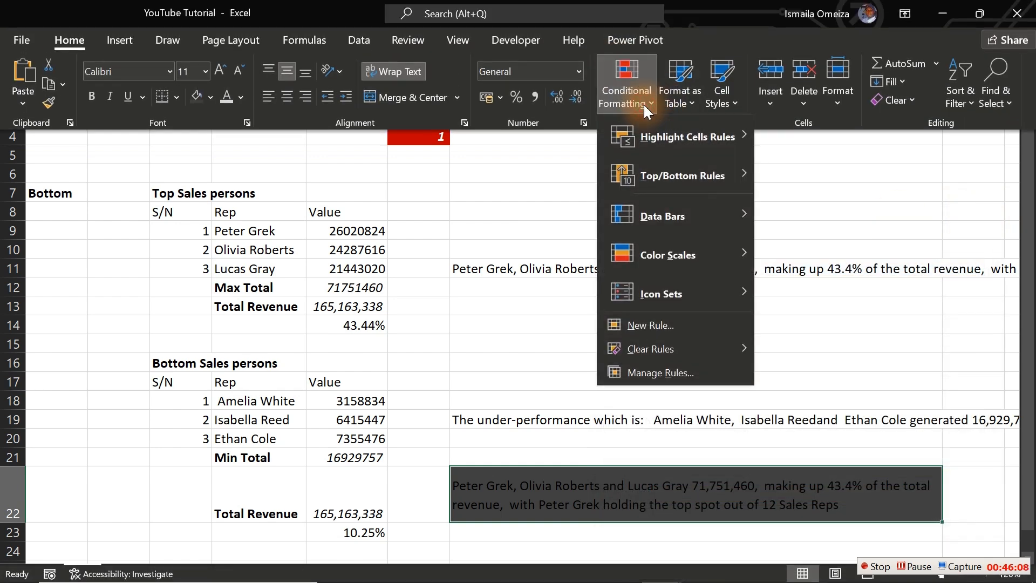
pyautogui.click(664, 374)
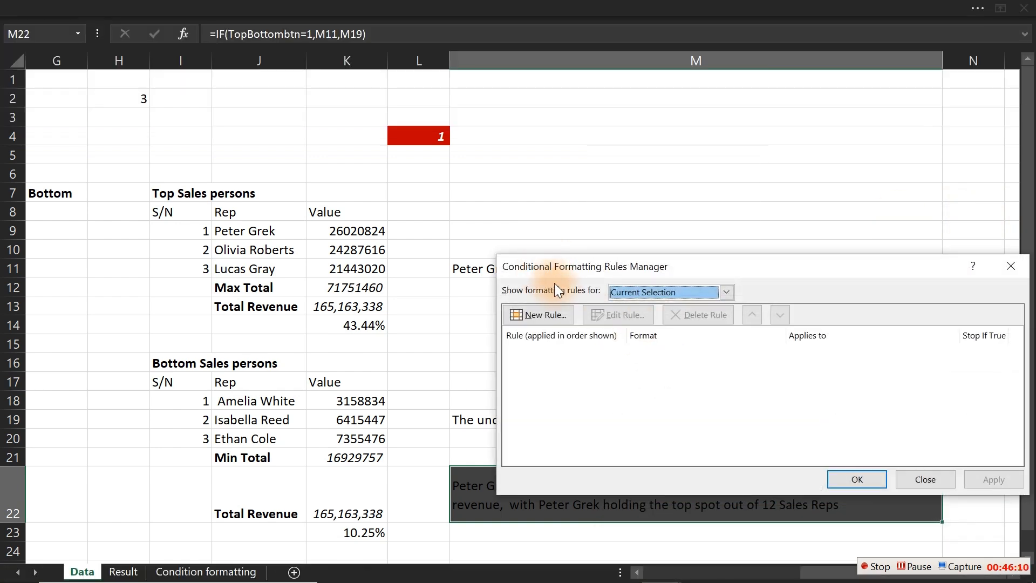
pyautogui.click(552, 315)
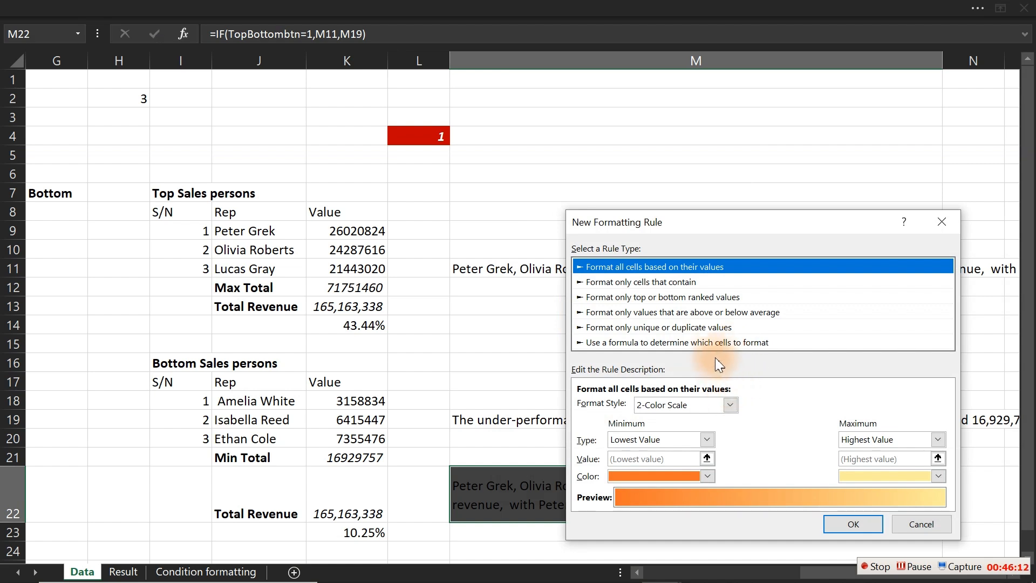
pyautogui.click(714, 342)
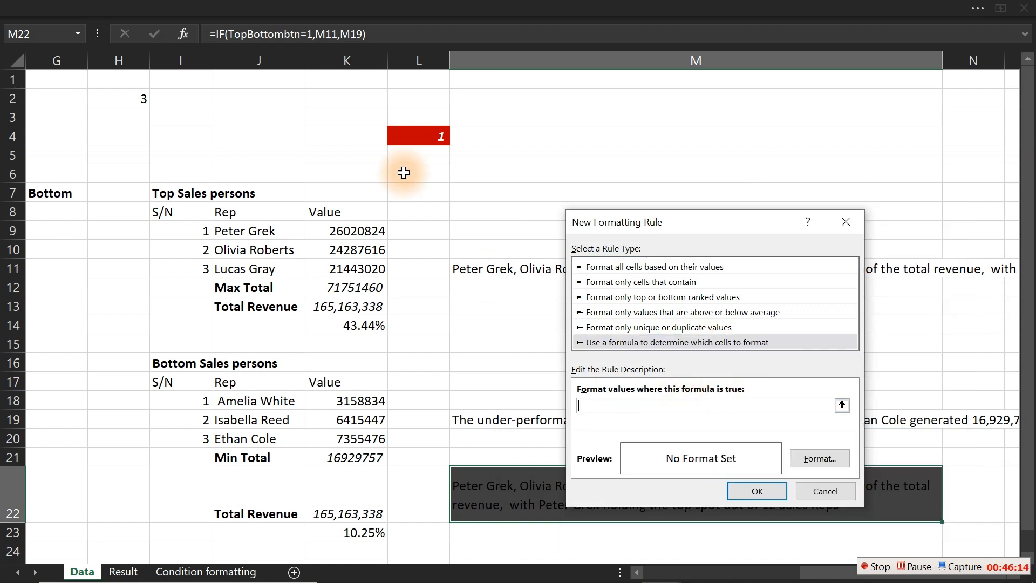
pyautogui.click(395, 136)
pyautogui.write('1')
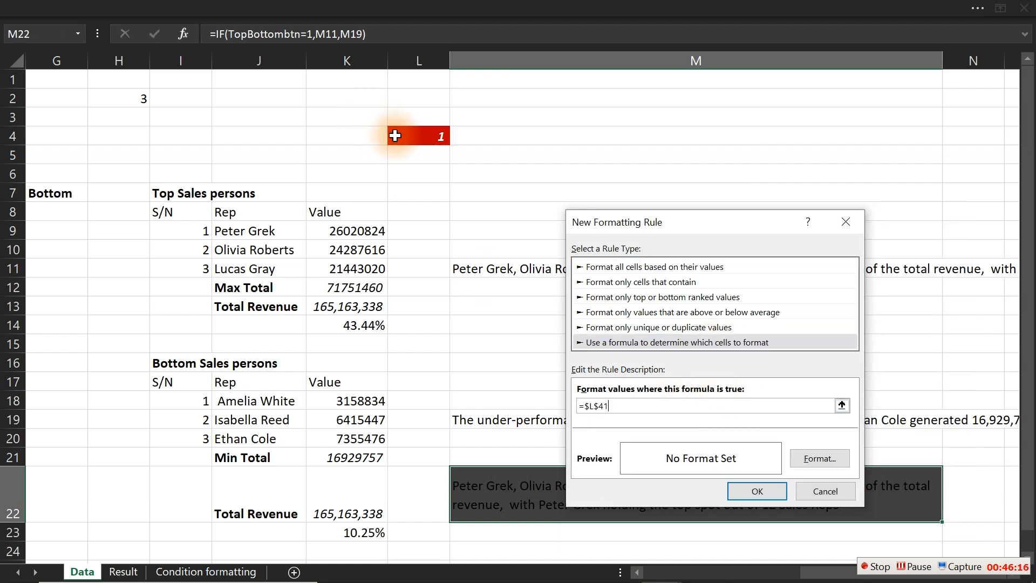
pyautogui.click(799, 459)
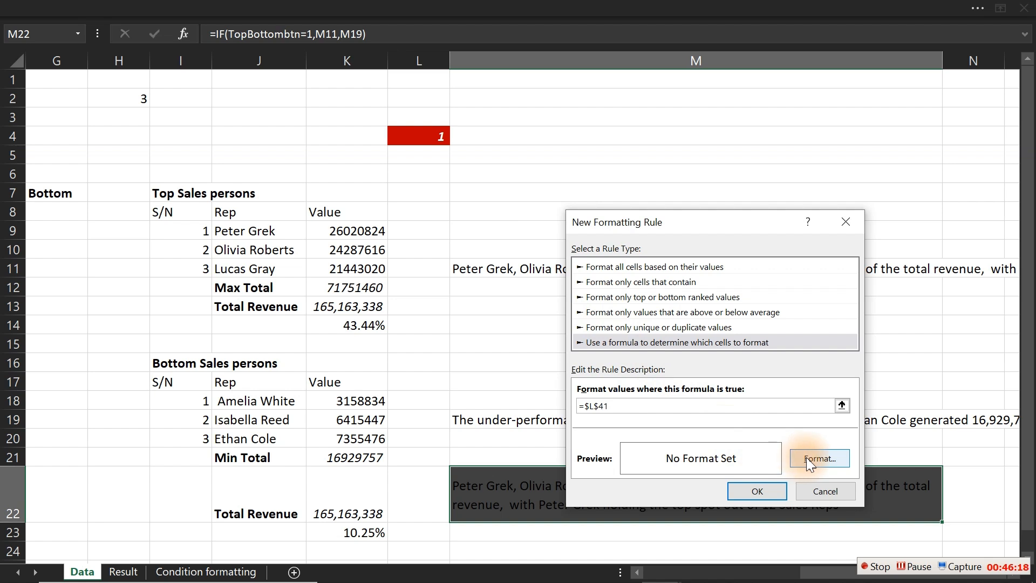
pyautogui.click(646, 411)
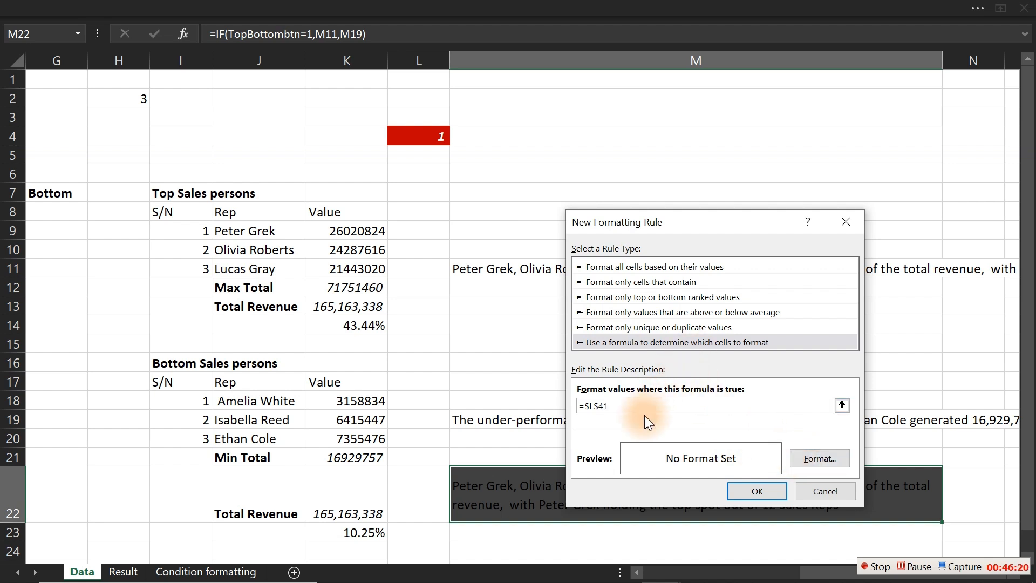
pyautogui.press('BackSpace')
pyautogui.press('BackSpace')
pyautogui.press('BackSpace')
pyautogui.press('BackSpace')
pyautogui.press('BackSpace')
pyautogui.press('BackSpace')
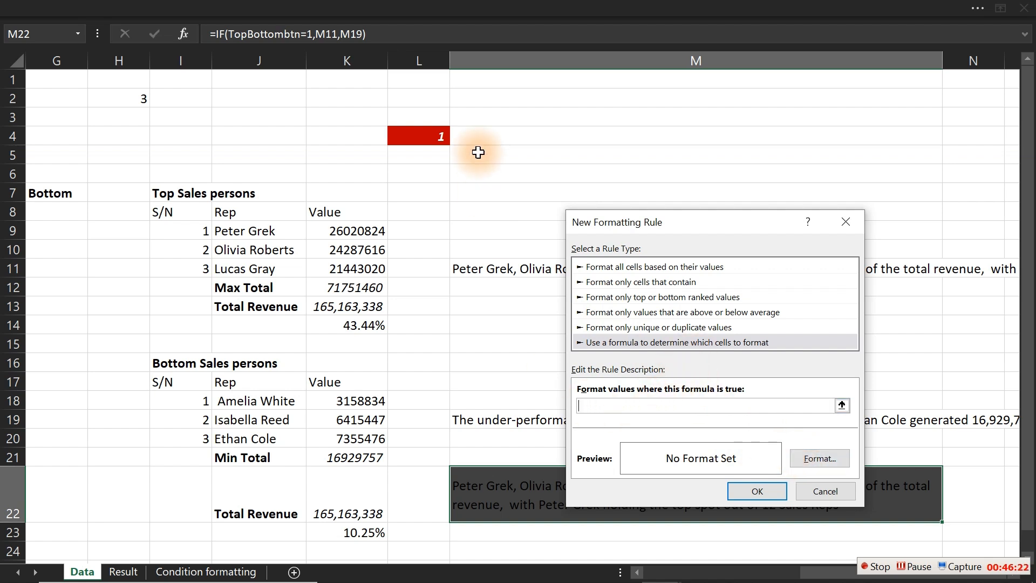
# - Define the M22 rule with the formula =$L$4=1 and format matching text in bold light blue
pyautogui.click(433, 136)
pyautogui.write('=')
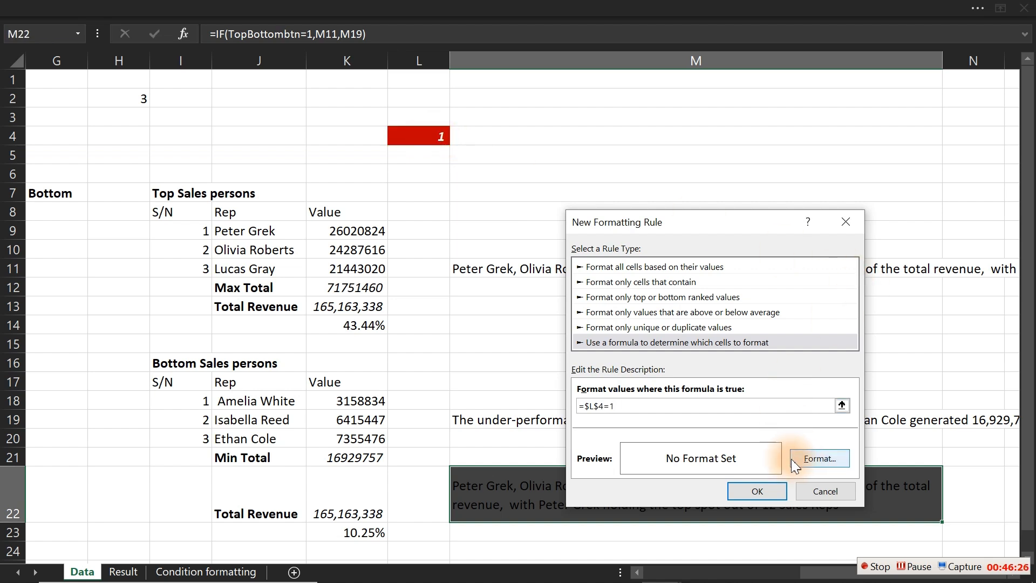
pyautogui.click(811, 462)
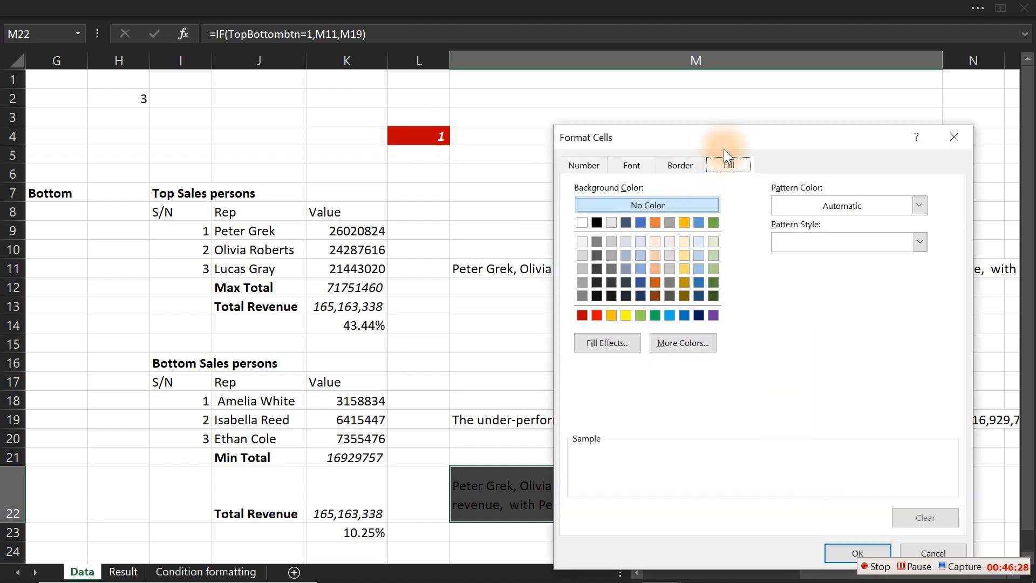
pyautogui.click(690, 166)
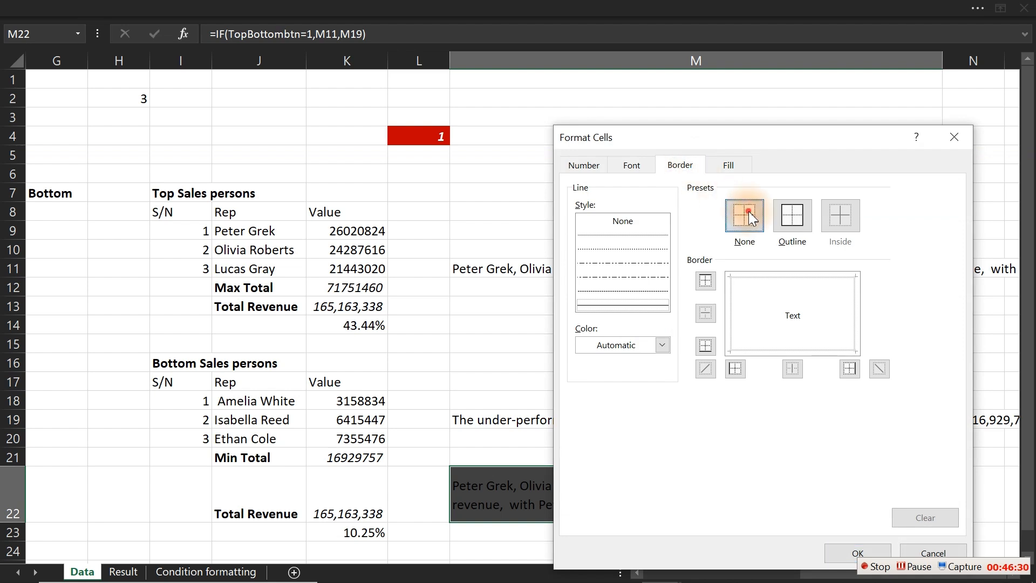
pyautogui.click(635, 169)
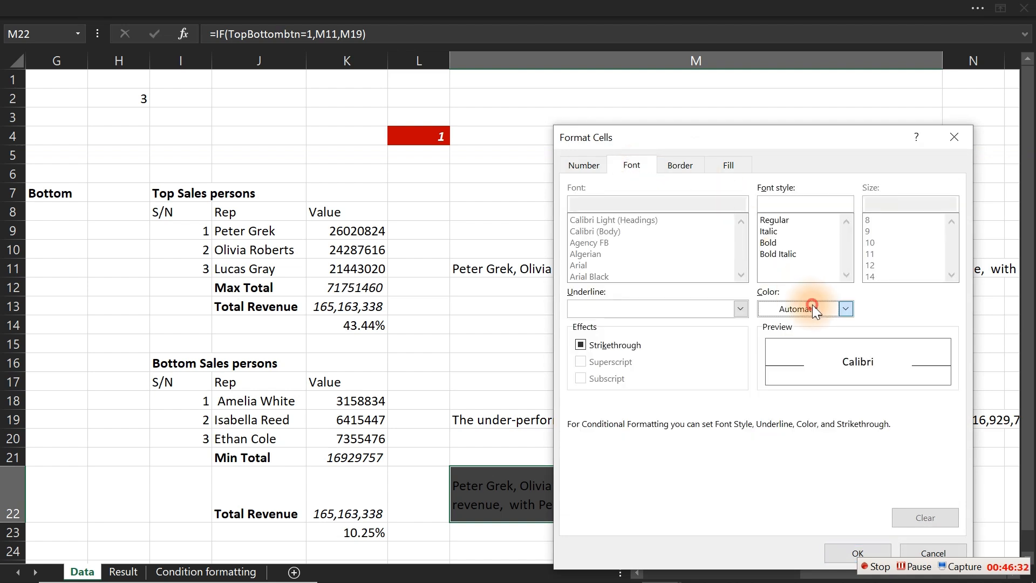
pyautogui.click(812, 306)
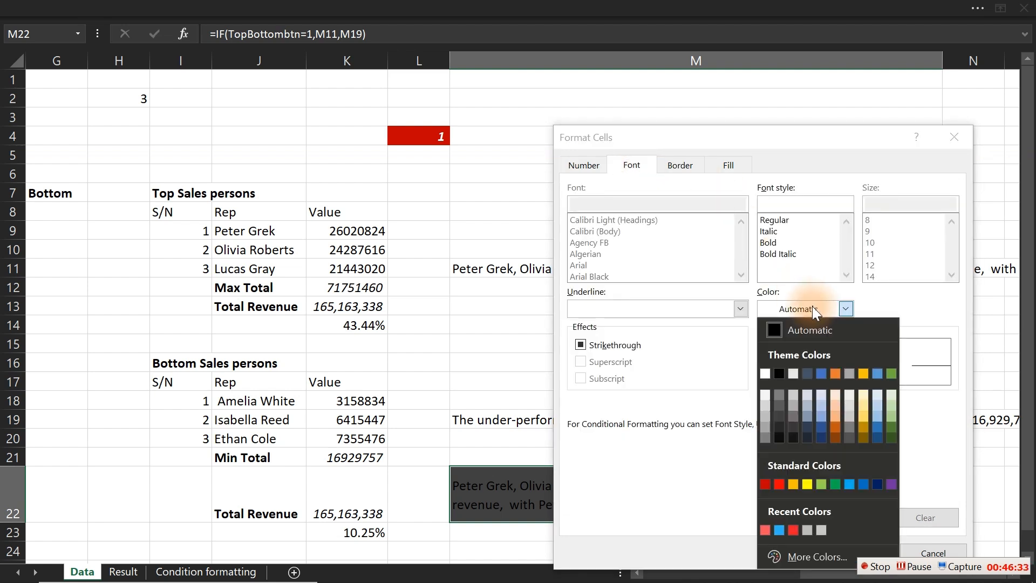
pyautogui.click(780, 530)
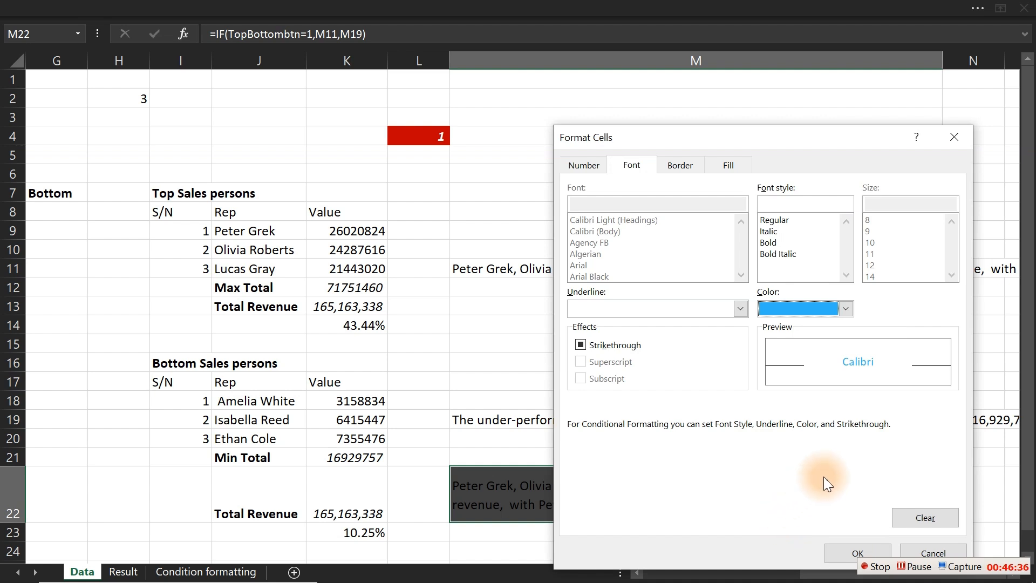
pyautogui.click(770, 243)
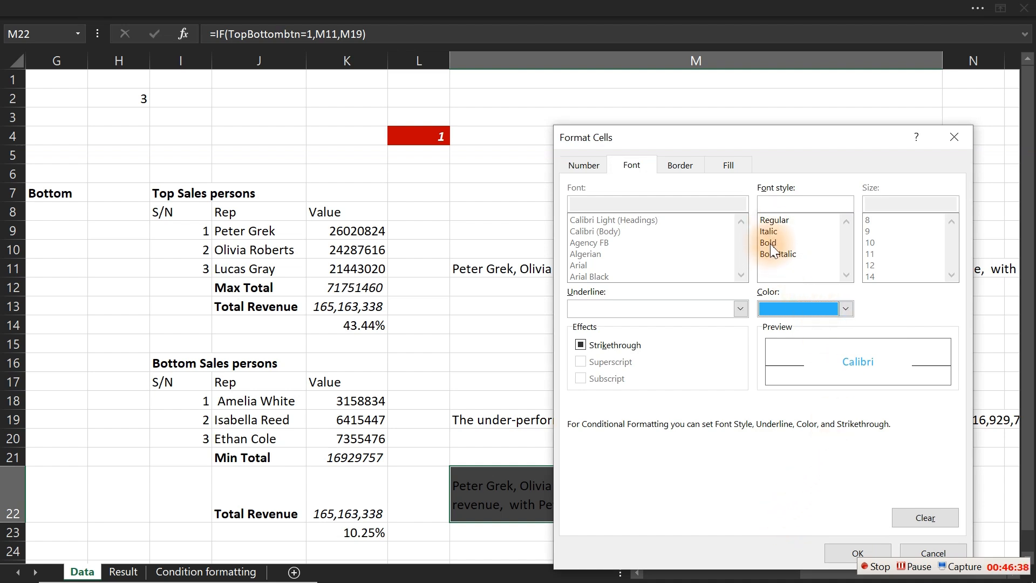
pyautogui.click(844, 551)
pyautogui.click(745, 488)
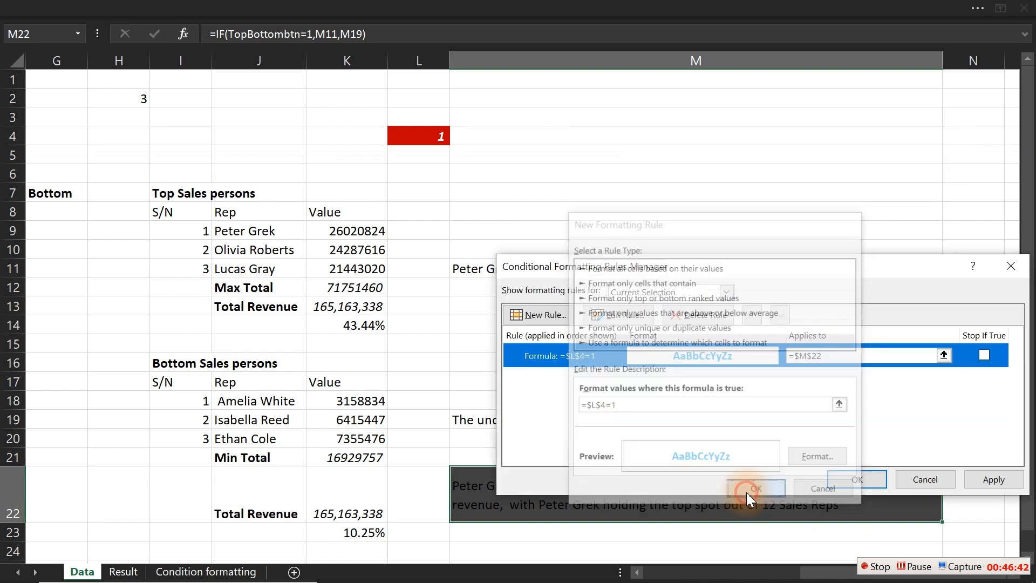
# - Add a second formula-based conditional formatting rule for M22 with the formula =$L$4=2
pyautogui.click(559, 317)
pyautogui.click(663, 341)
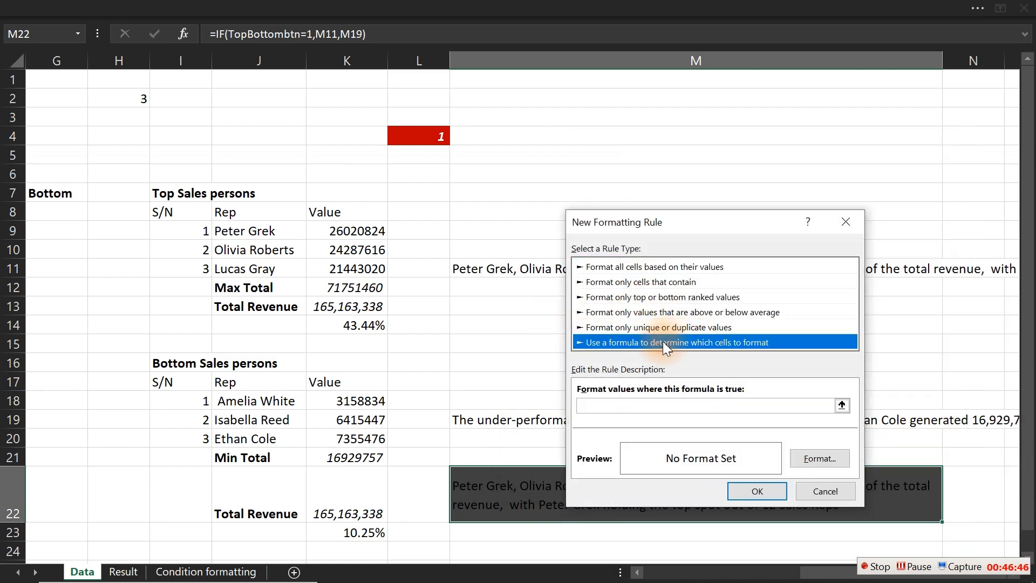
pyautogui.click(647, 406)
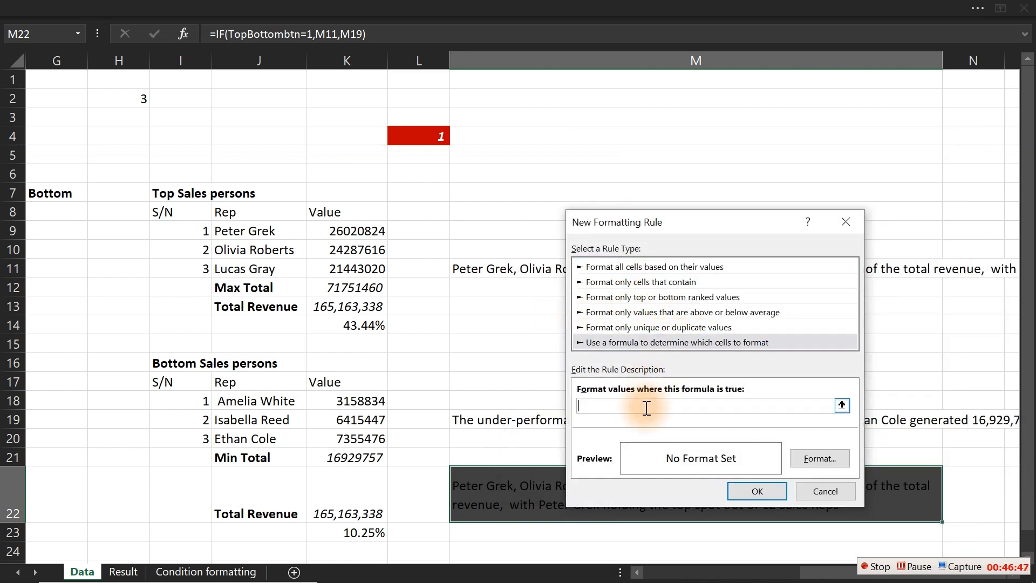
pyautogui.click(398, 135)
pyautogui.write('=')
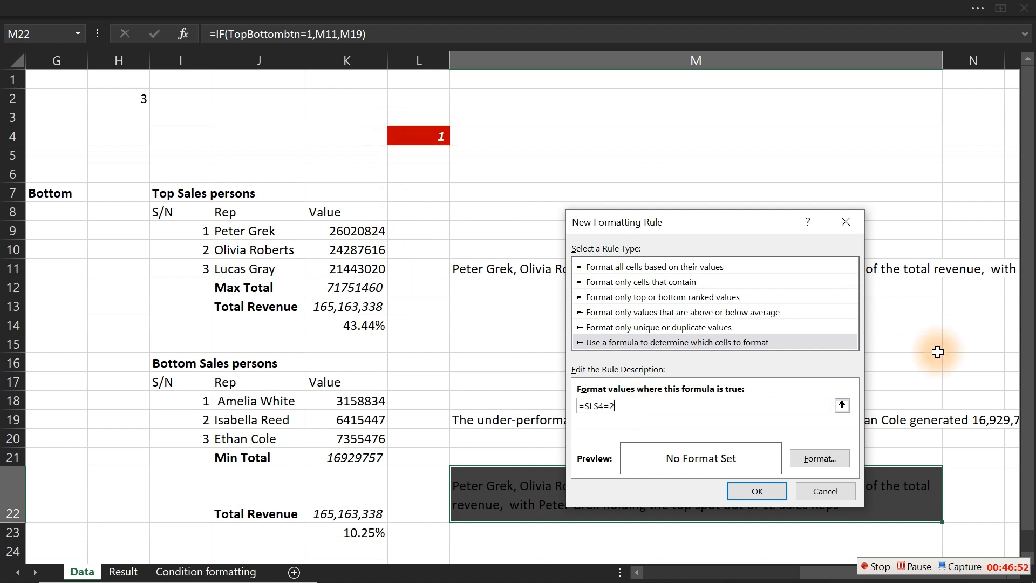
# - Give the =$L$4=2 rule the recent light red font colour and apply both rules to M22
pyautogui.click(826, 456)
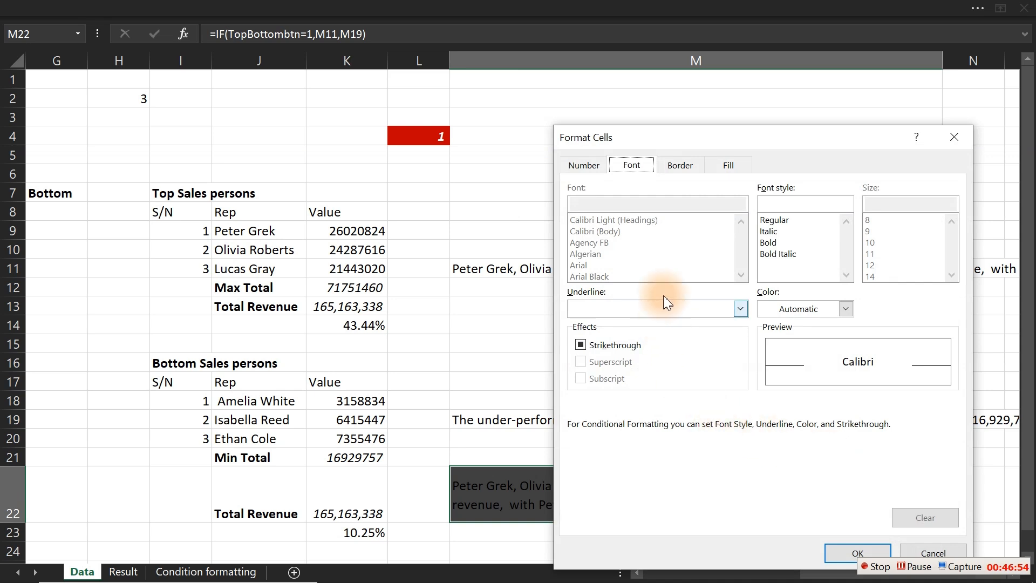
pyautogui.click(817, 313)
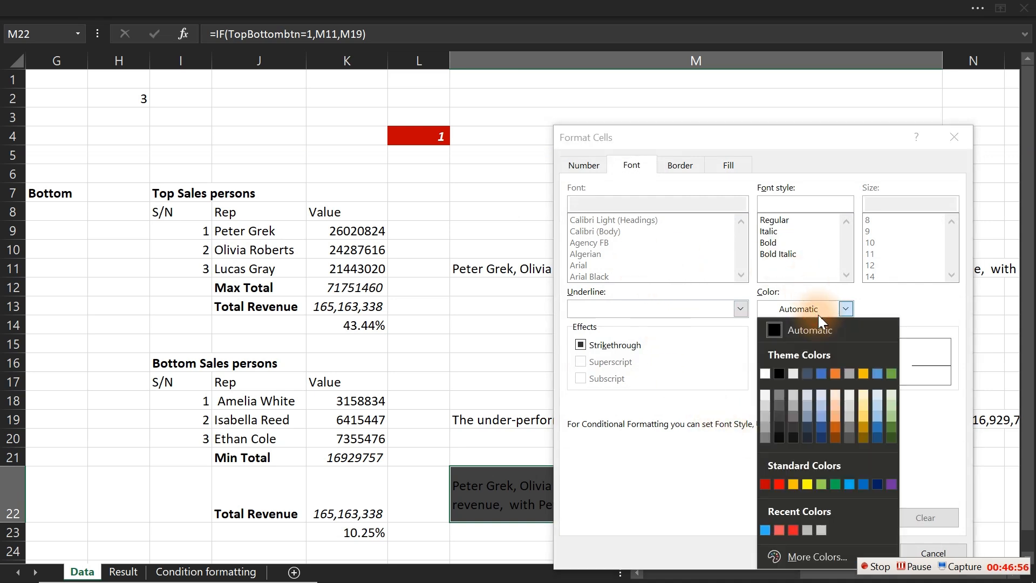
pyautogui.click(779, 530)
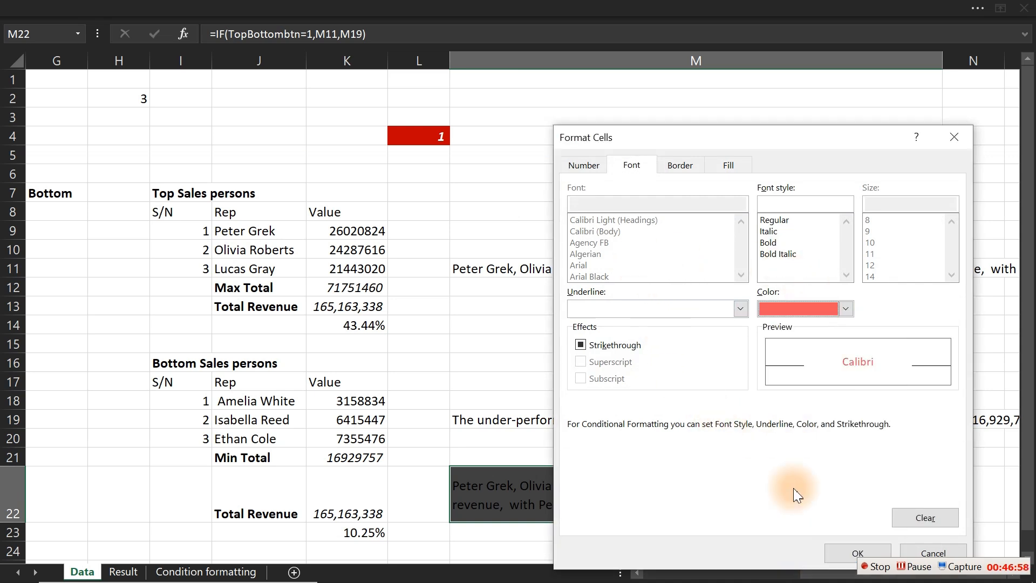
pyautogui.click(783, 242)
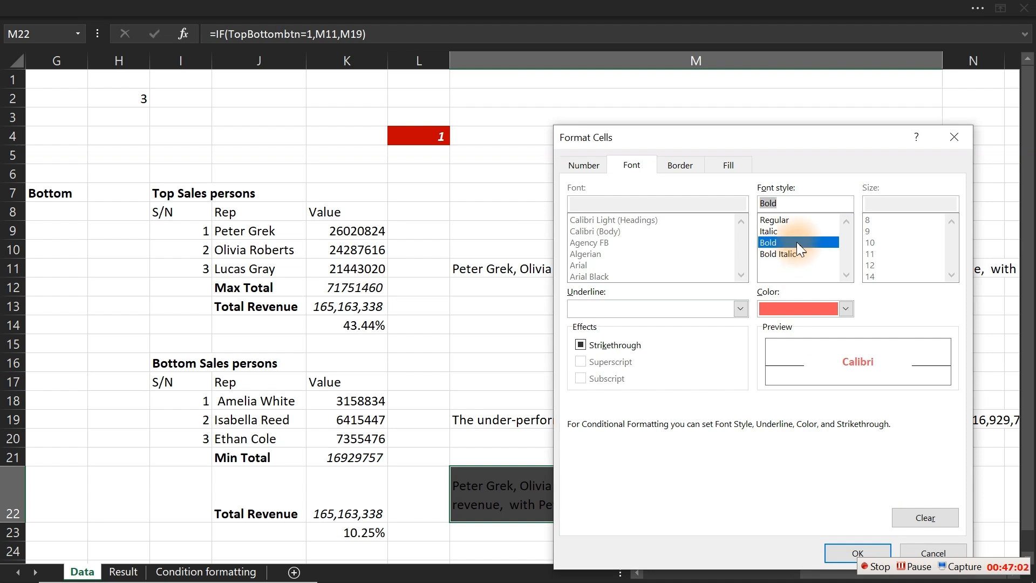
pyautogui.press('Return')
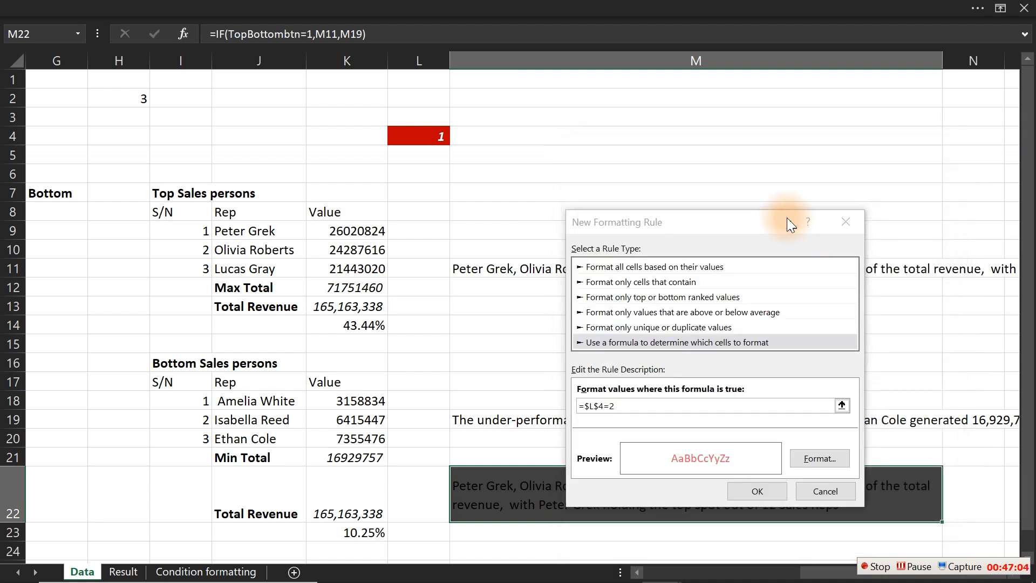
pyautogui.click(781, 497)
pyautogui.click(833, 481)
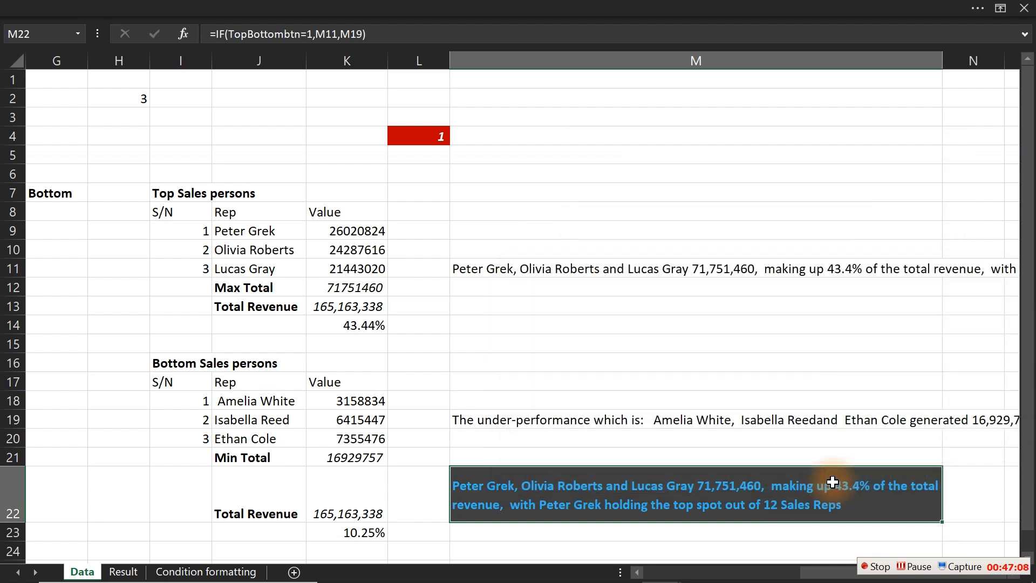
# - Copy M22 to the Result sheet as a linked picture and place it just below the "Total Revenue by Sales Persons" heading
pyautogui.click(633, 366)
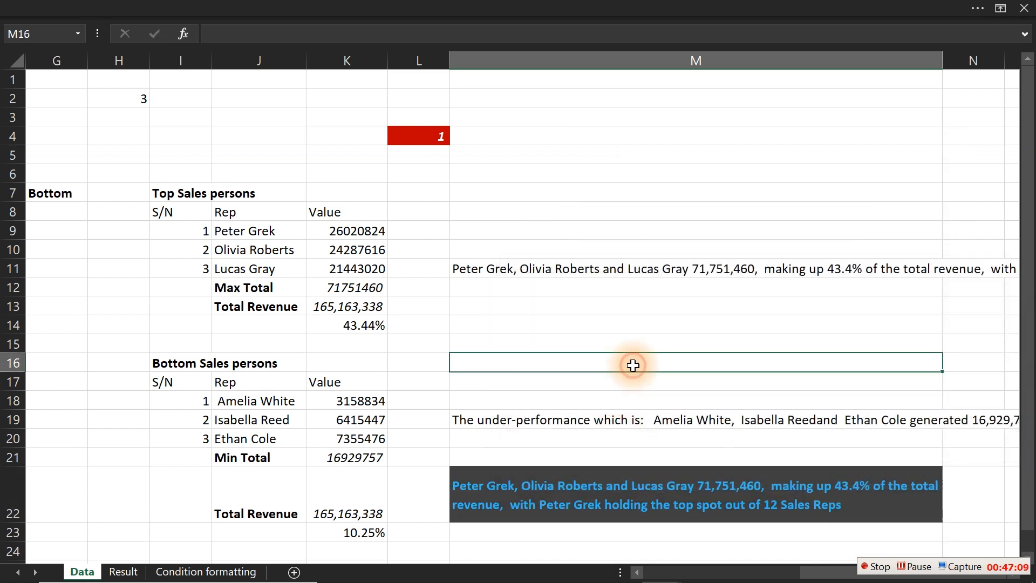
pyautogui.click(490, 476)
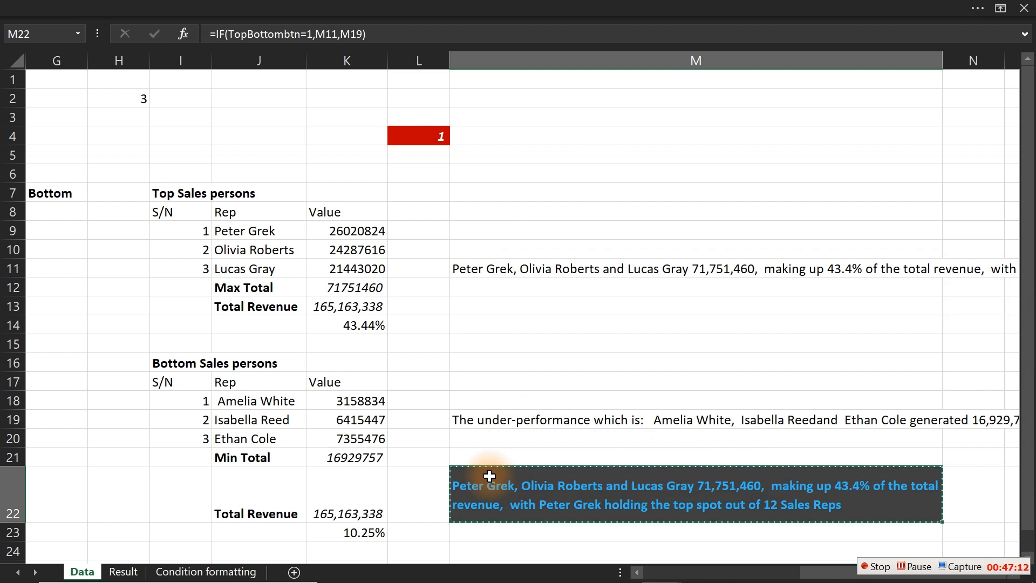
pyautogui.click(123, 571)
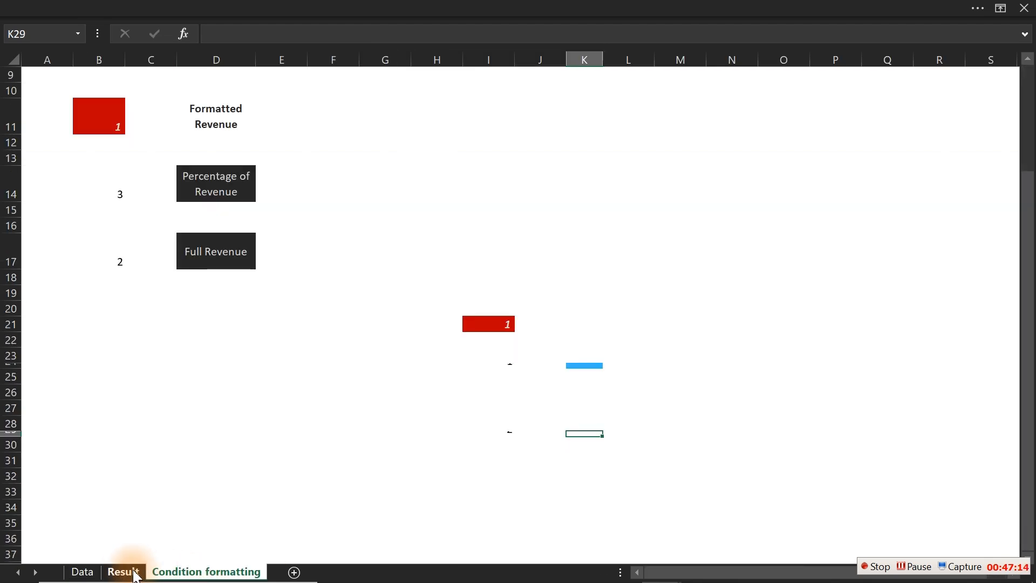
pyautogui.rightClick(393, 185)
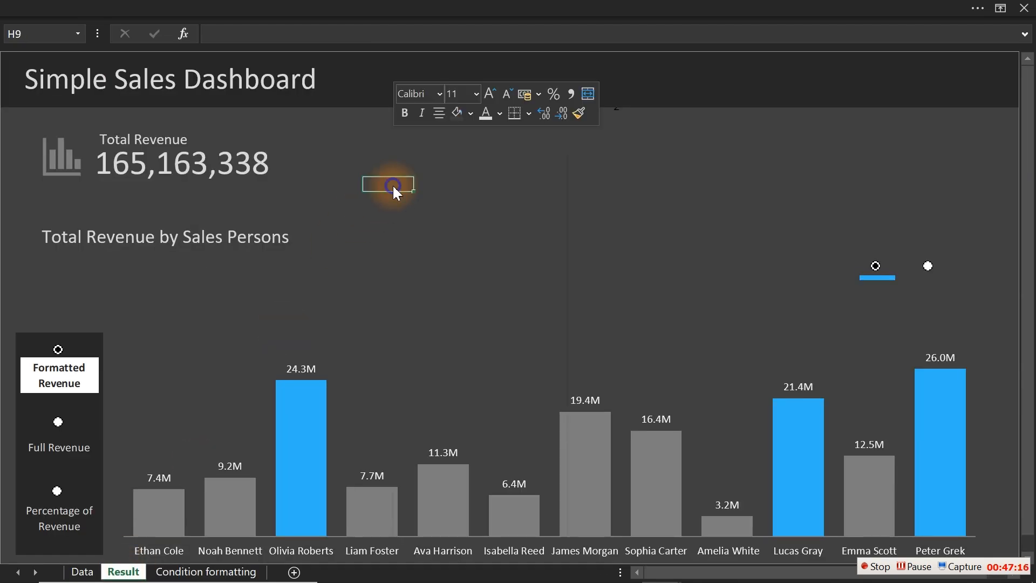
pyautogui.moveTo(559, 250)
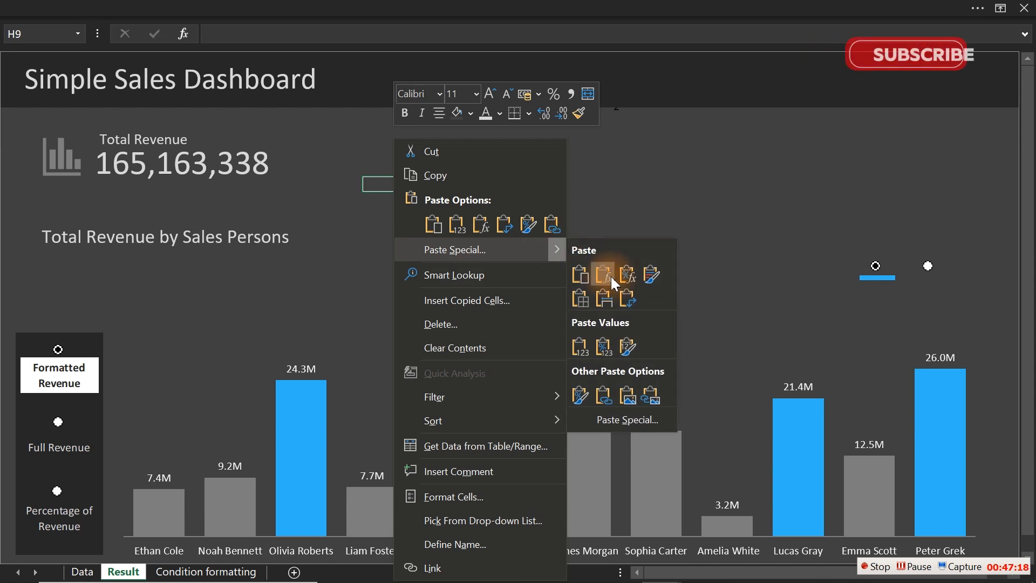
pyautogui.click(643, 394)
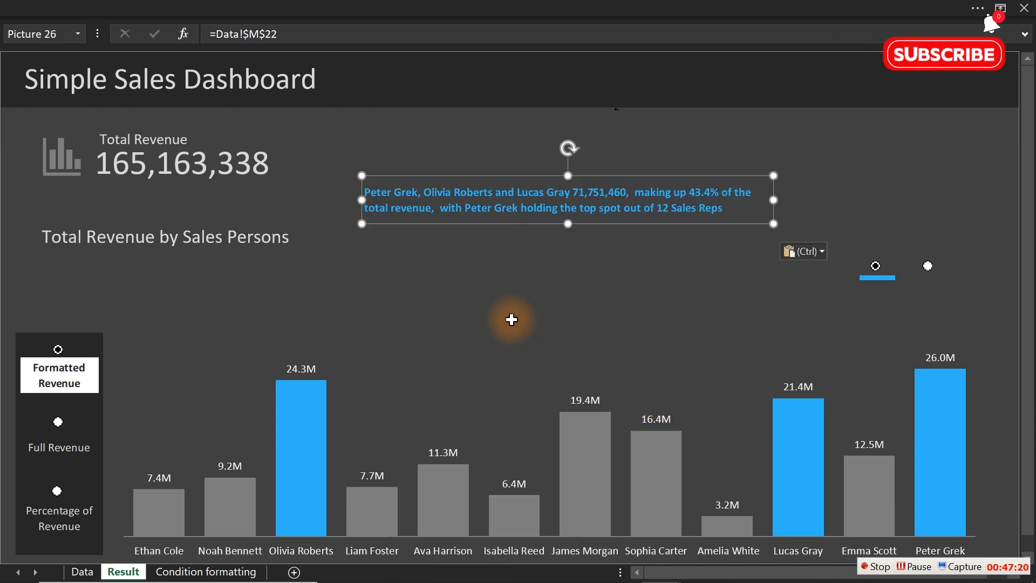
pyautogui.moveTo(538, 181); pyautogui.dragTo(218, 265)
pyautogui.click(541, 230)
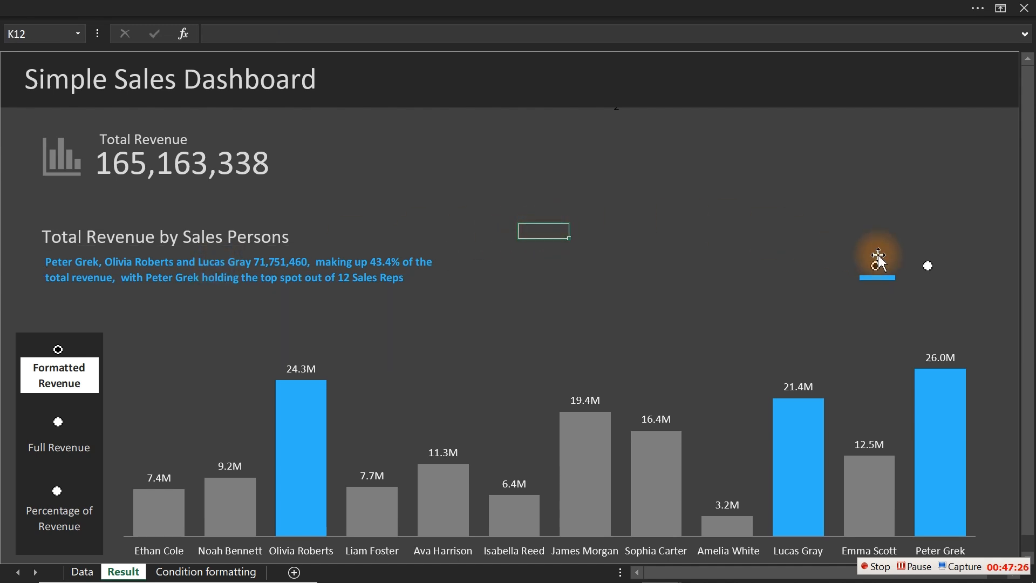
# - Test the linked summary by switching the dashboard's top/bottom option to bottom, back to top, and to bottom again
pyautogui.click(929, 266)
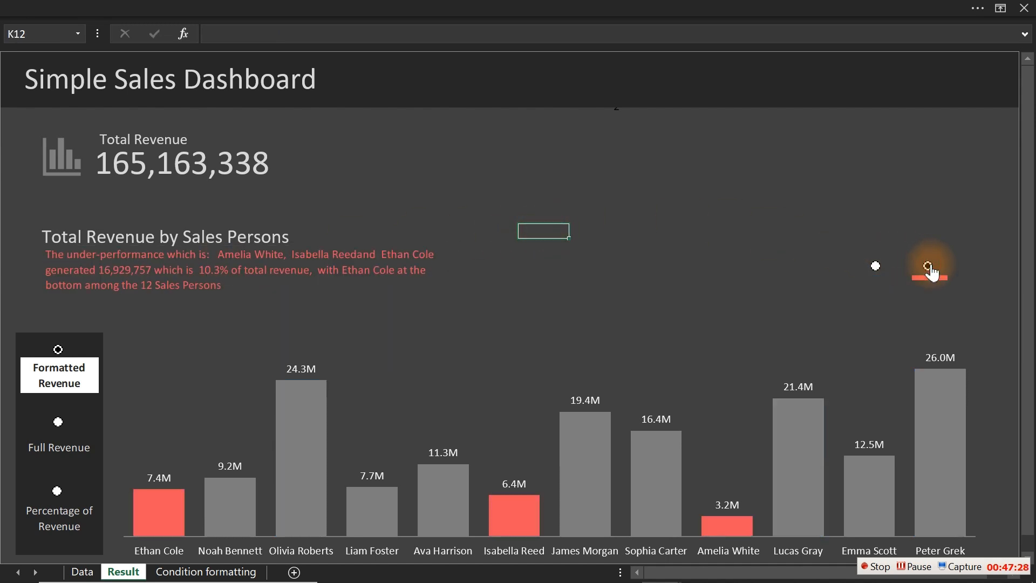
pyautogui.click(874, 268)
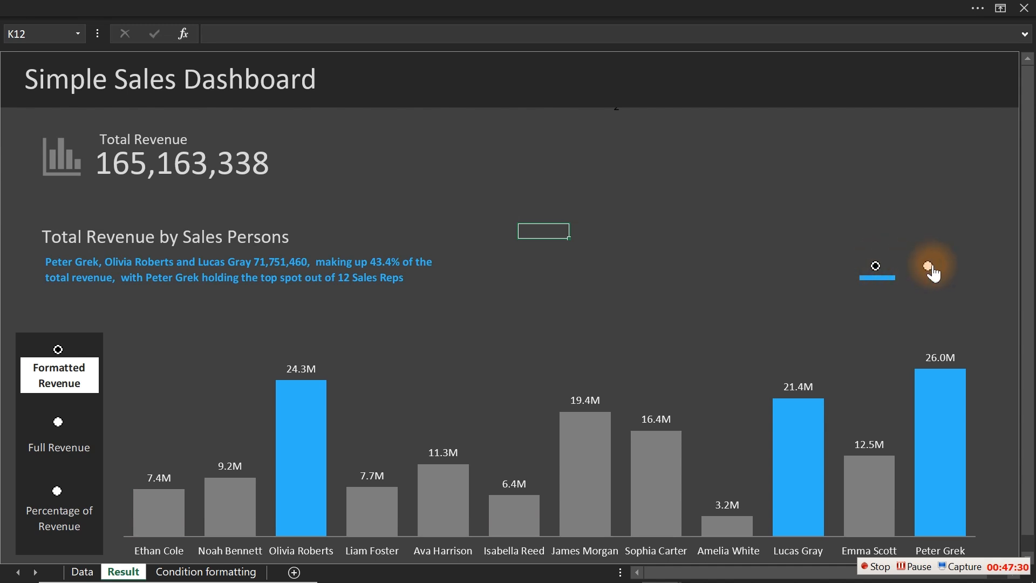
pyautogui.click(928, 267)
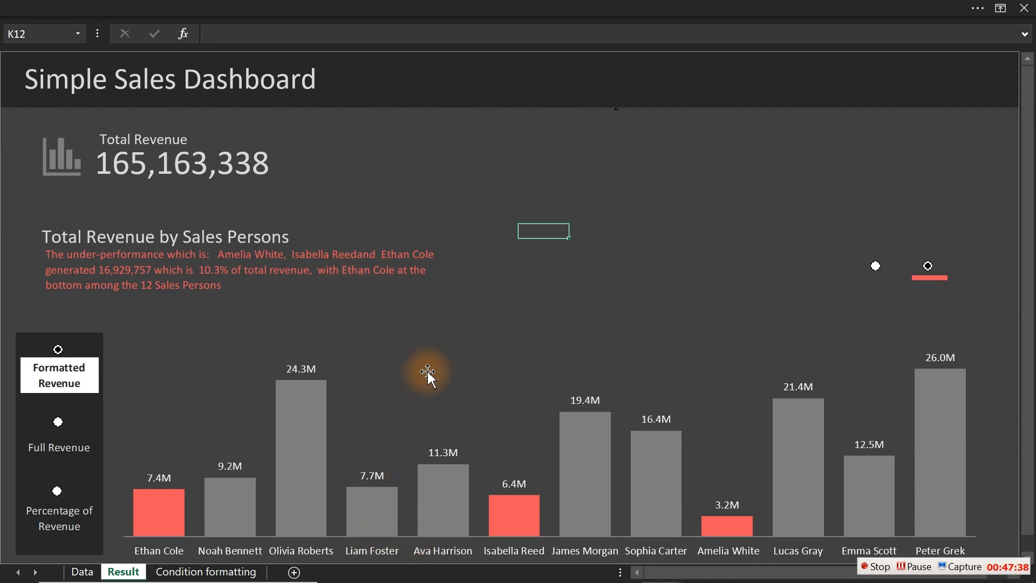
# - Edit the =$L$4=2 conditional formatting rule of M22 on the Data sheet to use a bold font style
pyautogui.click(82, 571)
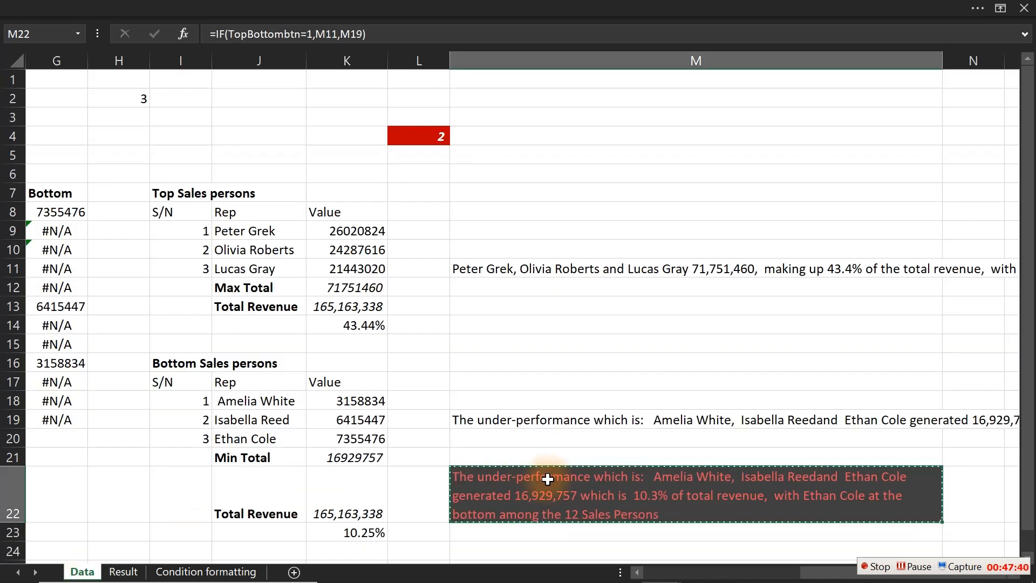
pyautogui.click(313, 4)
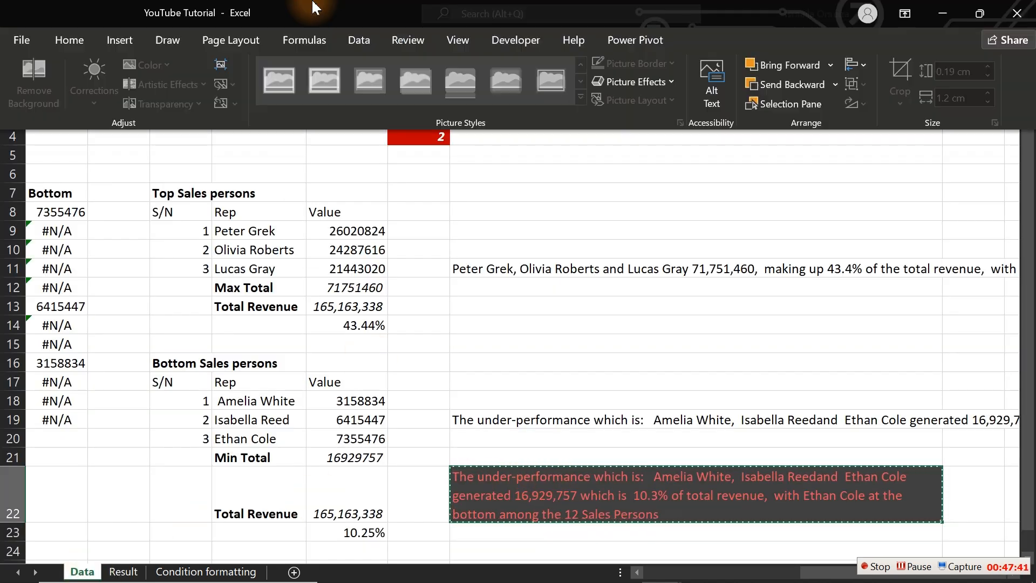
pyautogui.click(69, 40)
pyautogui.click(620, 103)
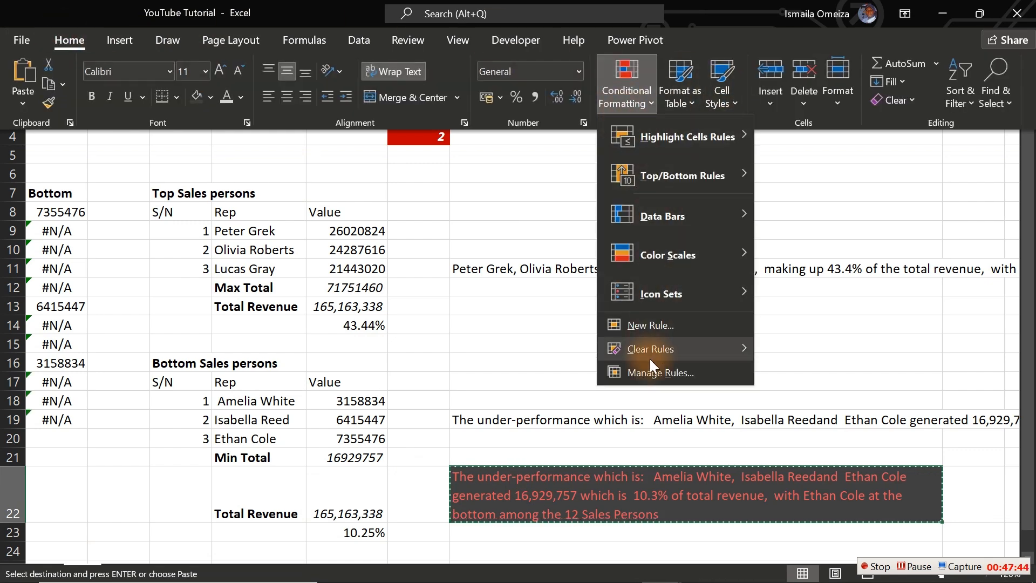
pyautogui.click(642, 372)
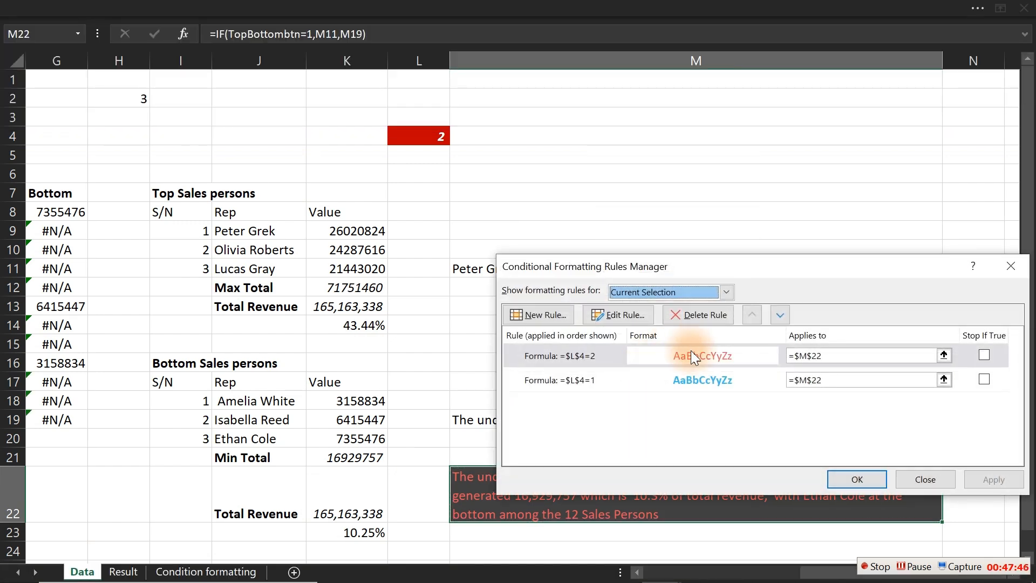
pyautogui.doubleClick(691, 356)
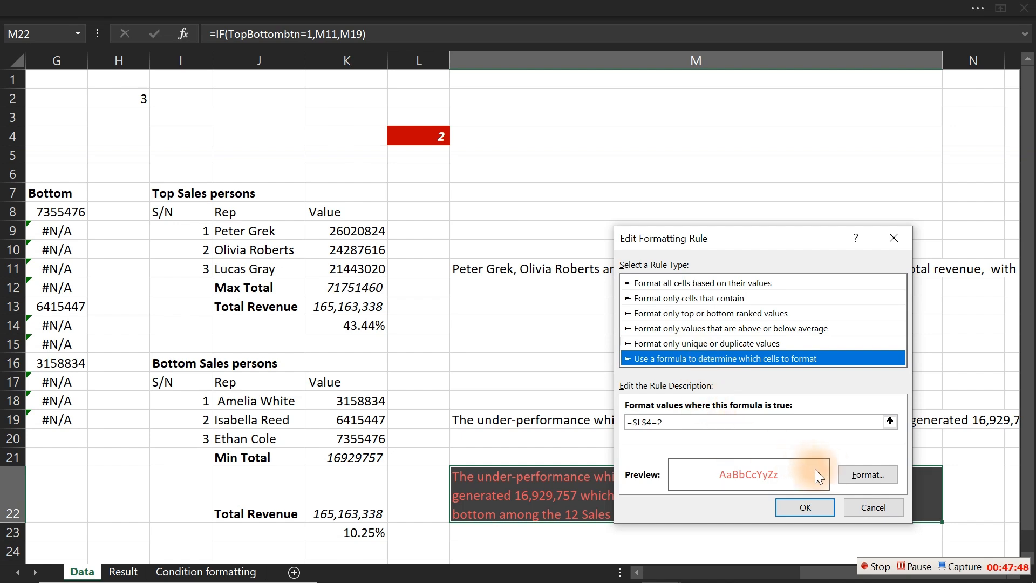
pyautogui.click(855, 474)
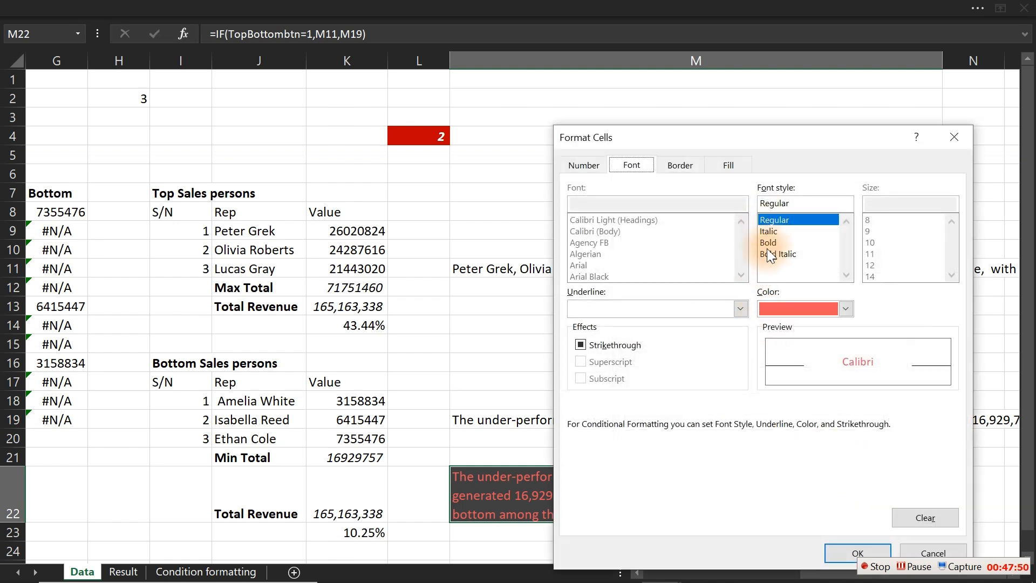
pyautogui.click(867, 552)
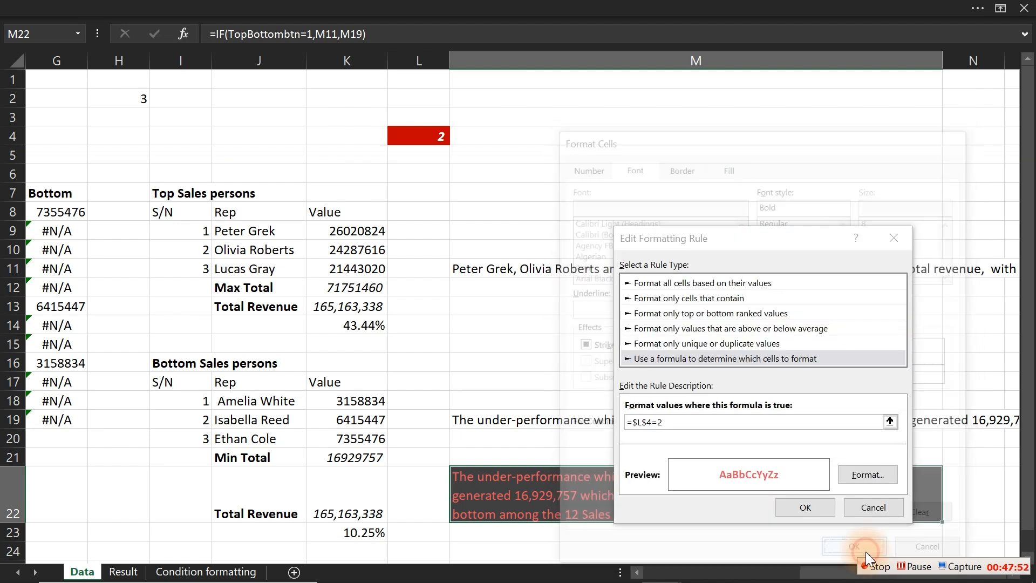
pyautogui.click(817, 513)
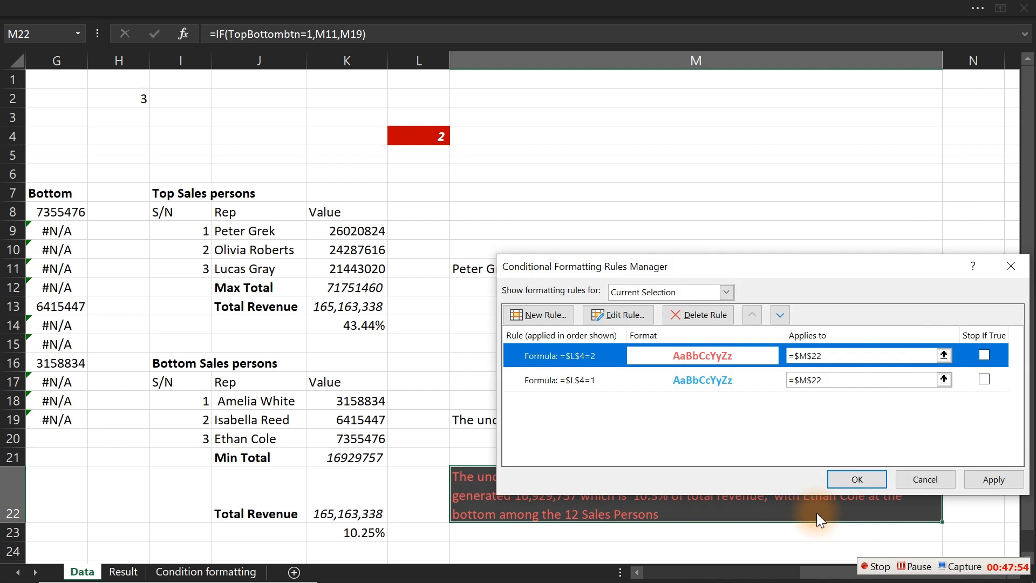
pyautogui.click(851, 478)
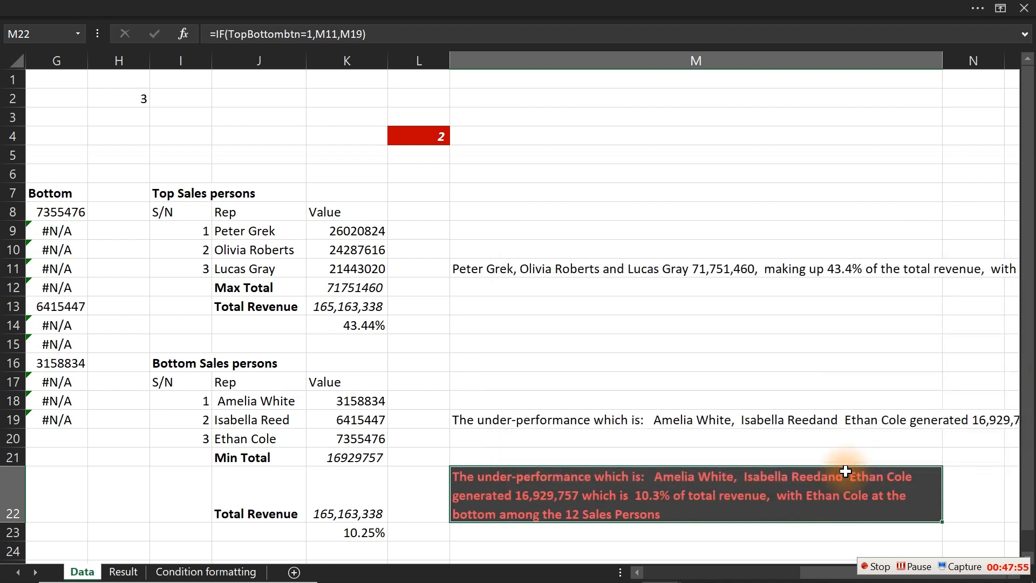
# - Check the linked summary on the Result sheet by switching the dashboard to the top reps and back to the bottom reps
pyautogui.click(207, 571)
pyautogui.click(130, 573)
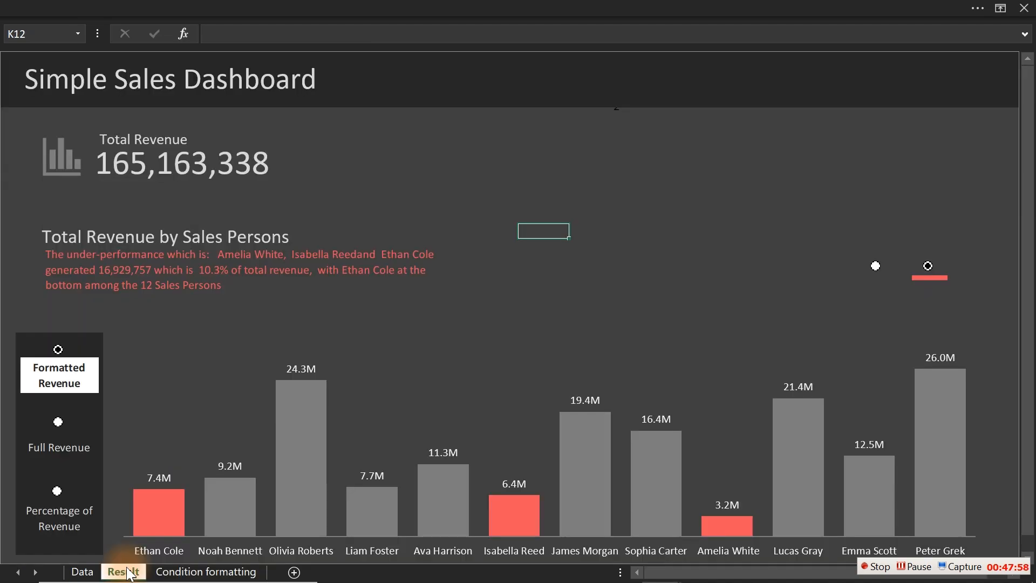
pyautogui.hotkey('ctrl', 'pageup')
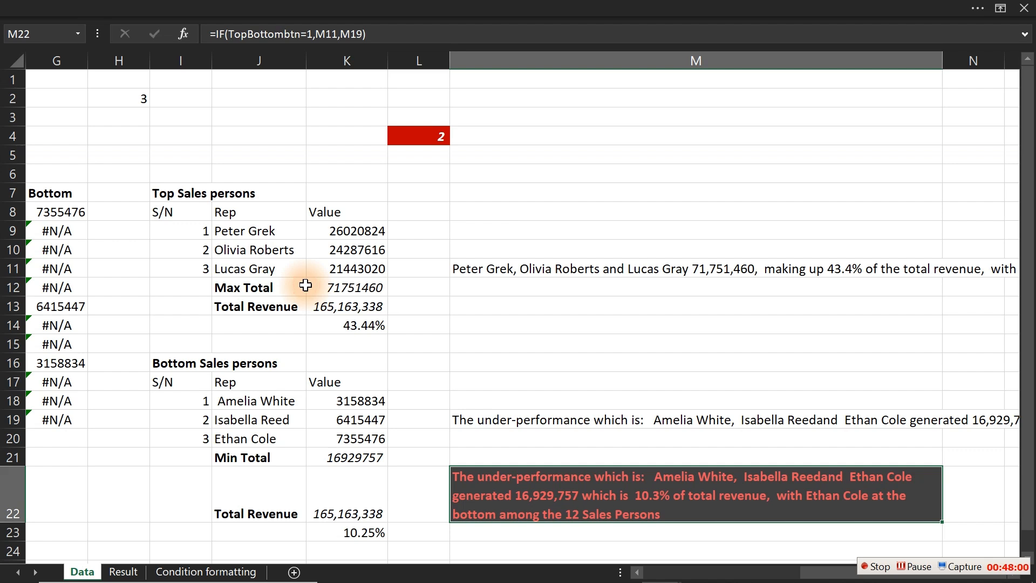
pyautogui.click(626, 328)
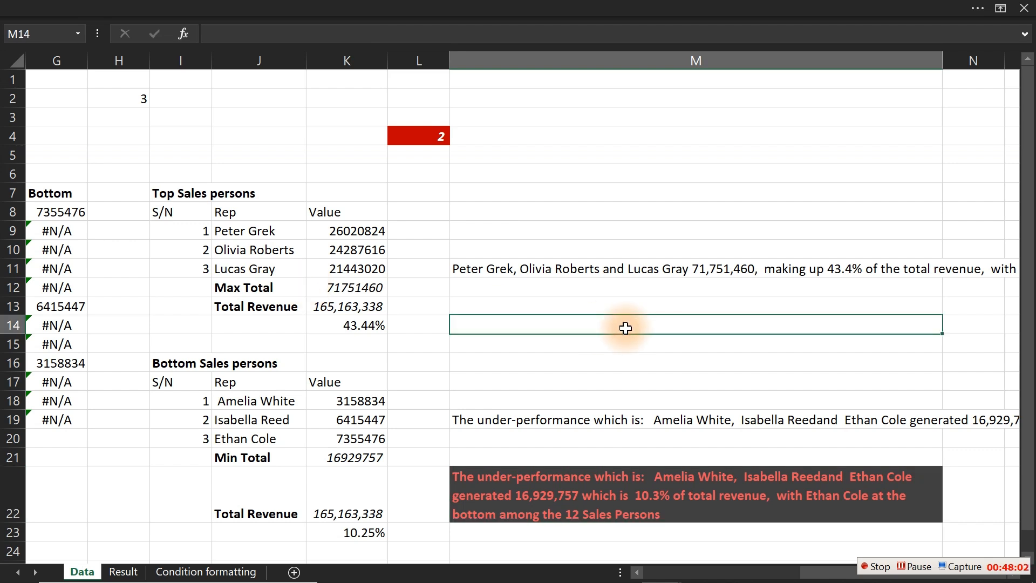
pyautogui.click(128, 572)
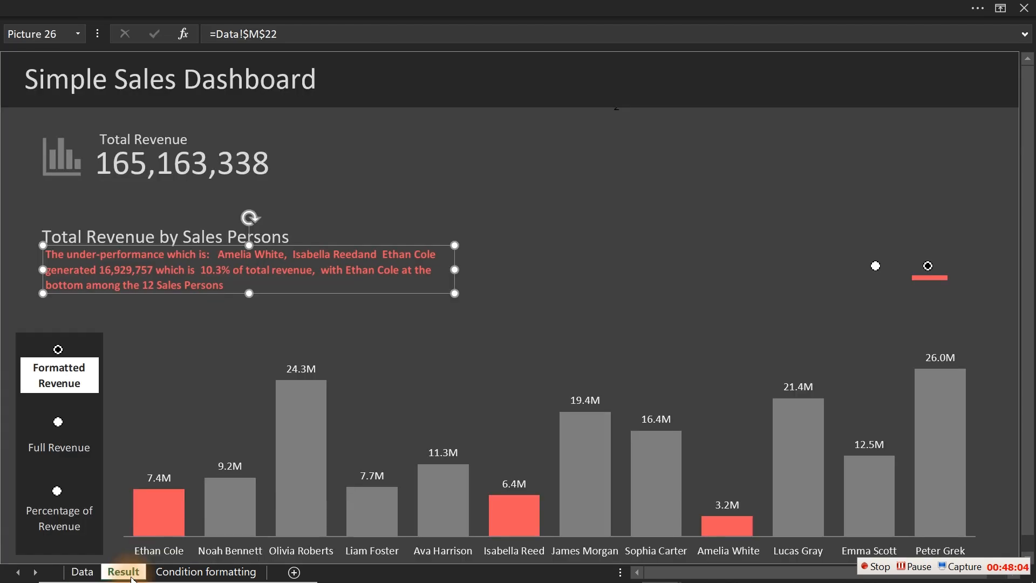
pyautogui.click(560, 170)
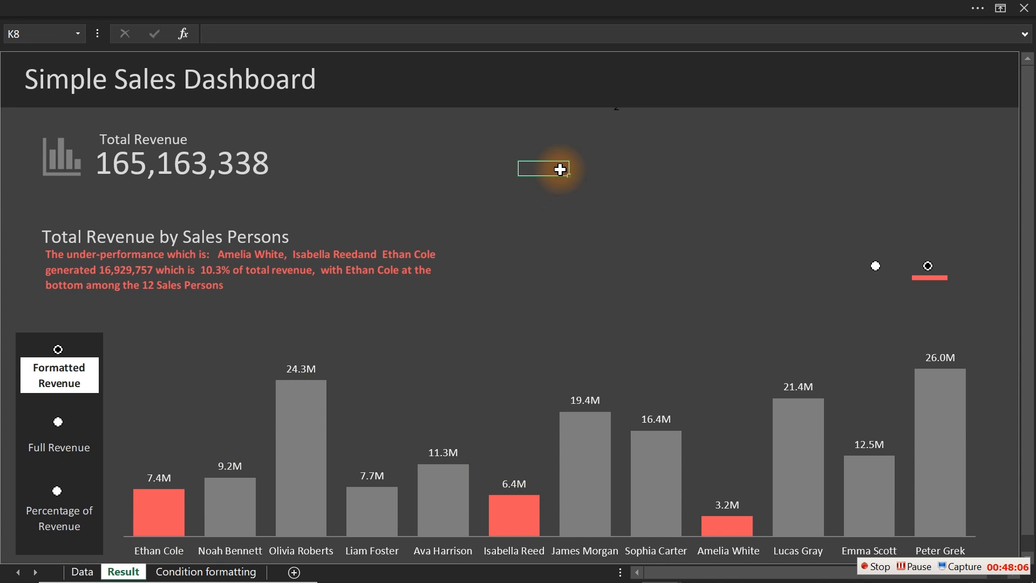
pyautogui.click(876, 272)
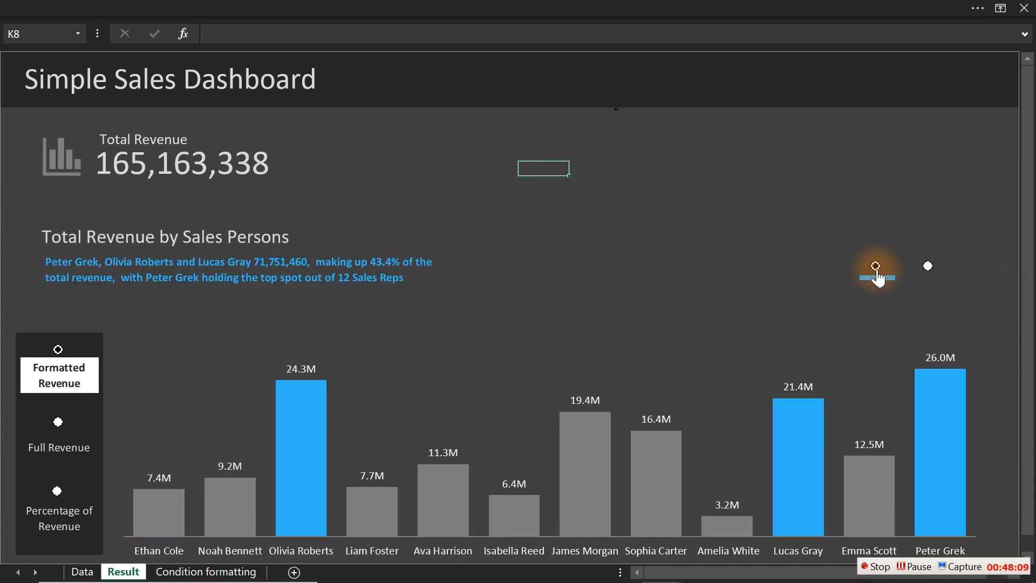
pyautogui.click(929, 269)
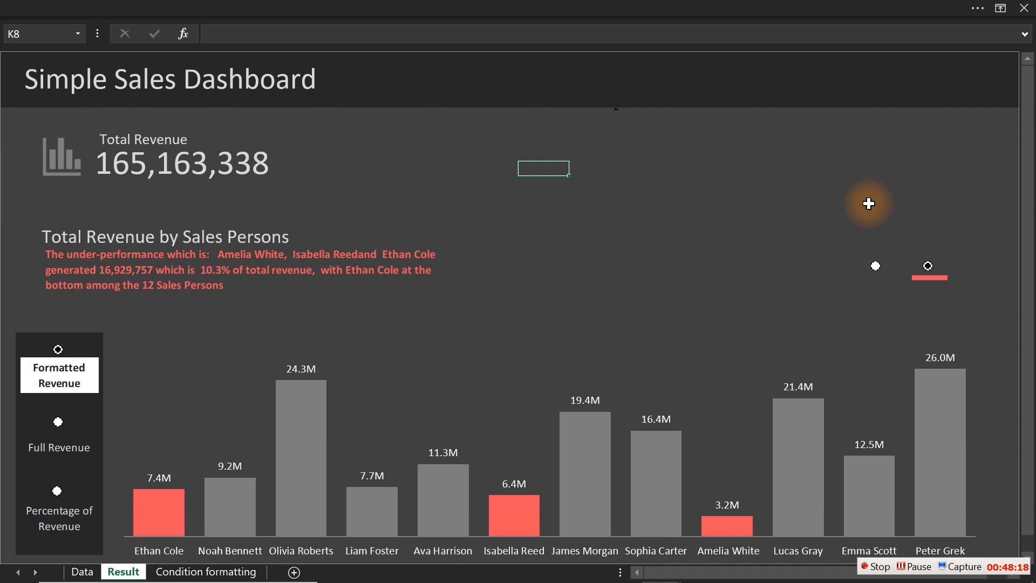
# - Inspect the separator line under the summary in the "Excel Chart with Dynamic ..." reference workbook, and return to the YouTube Tutorial workbook
pyautogui.moveTo(642, 577)
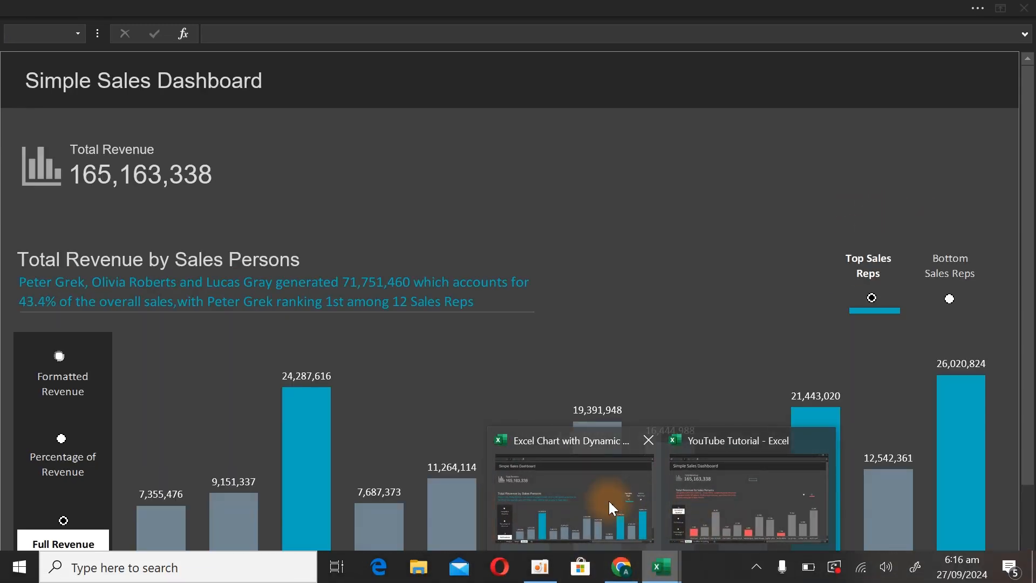
pyautogui.click(608, 501)
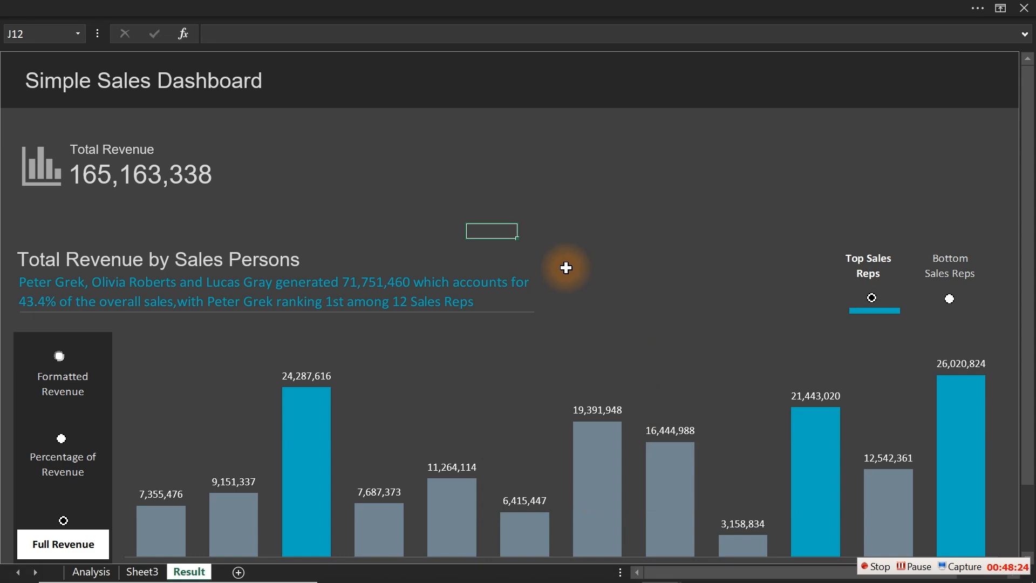
pyautogui.click(555, 233)
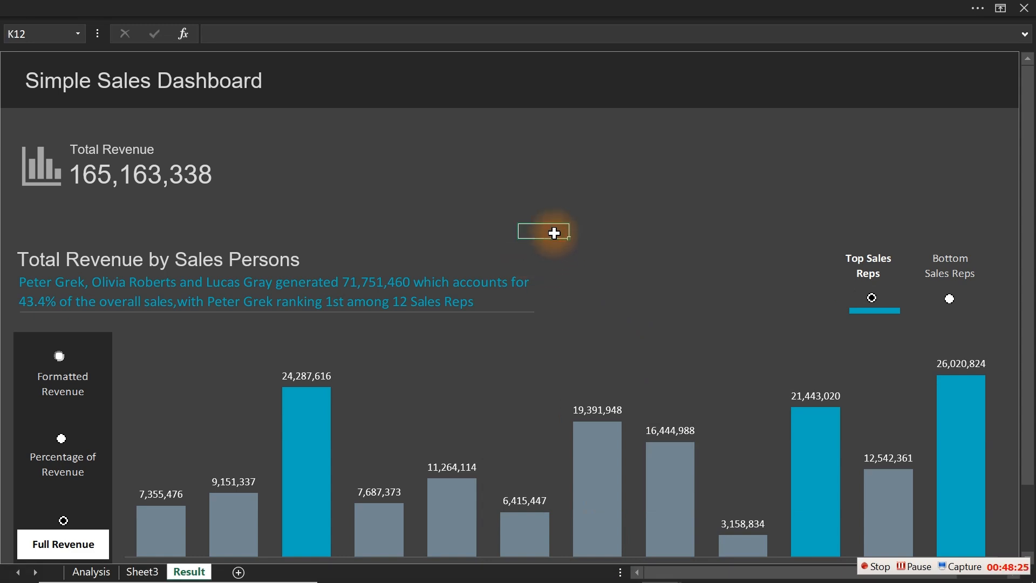
pyautogui.click(521, 312)
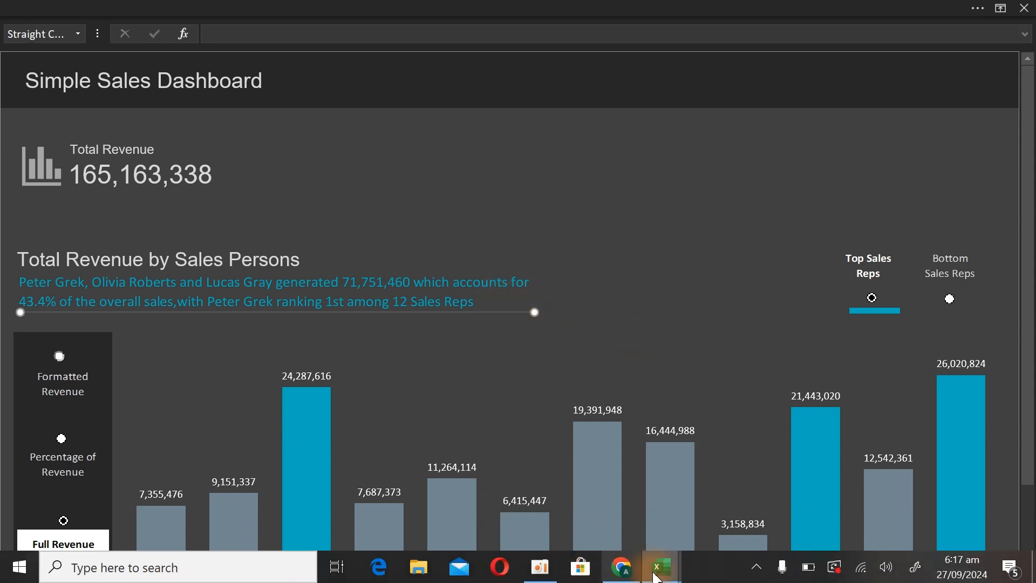
pyautogui.moveTo(667, 576)
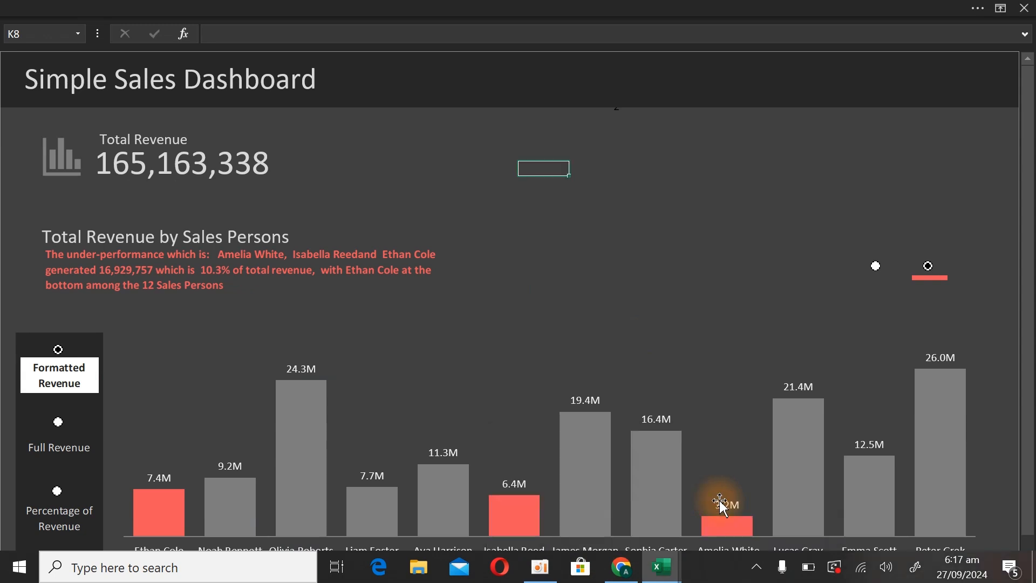
pyautogui.click(719, 500)
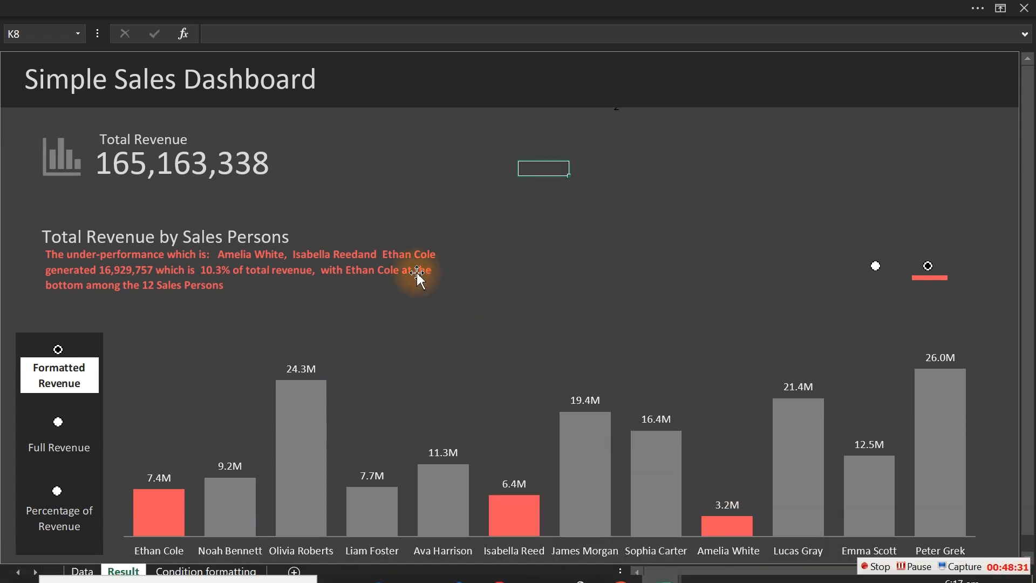
# - Widen column M on the Data sheet slightly and check the linked summary's wider layout on the Result sheet
pyautogui.click(83, 572)
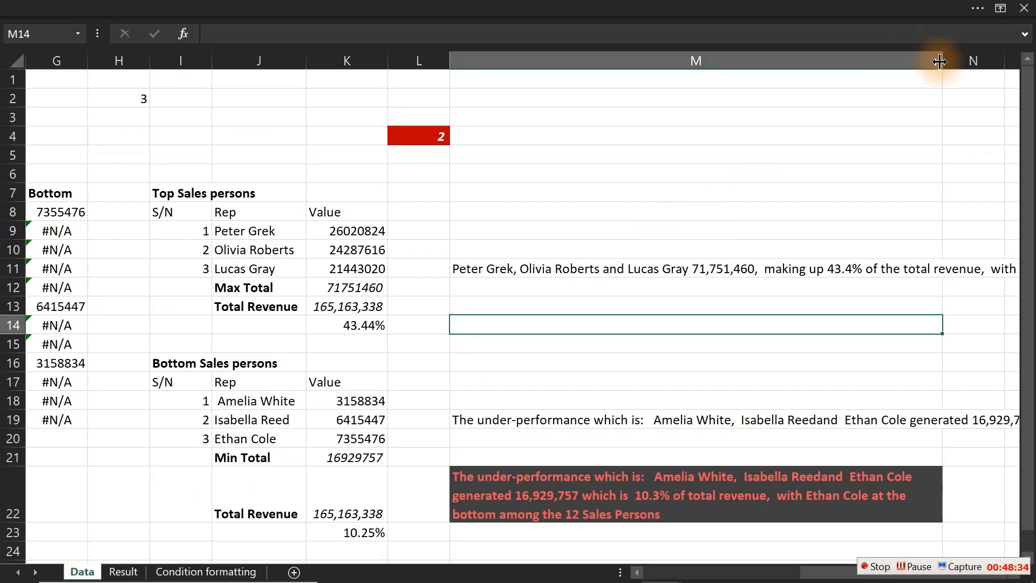
pyautogui.moveTo(943, 63); pyautogui.dragTo(992, 64)
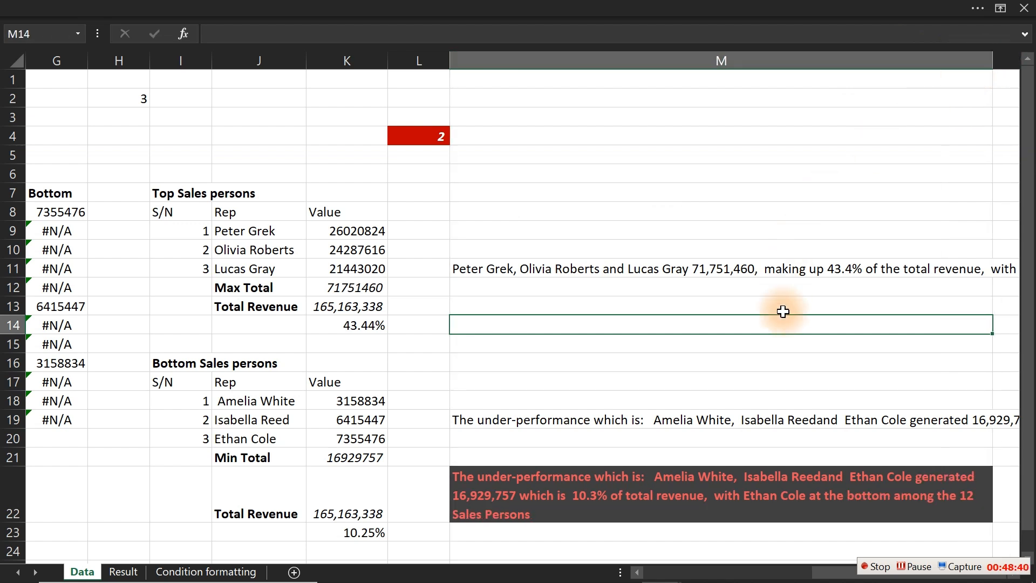
pyautogui.click(122, 573)
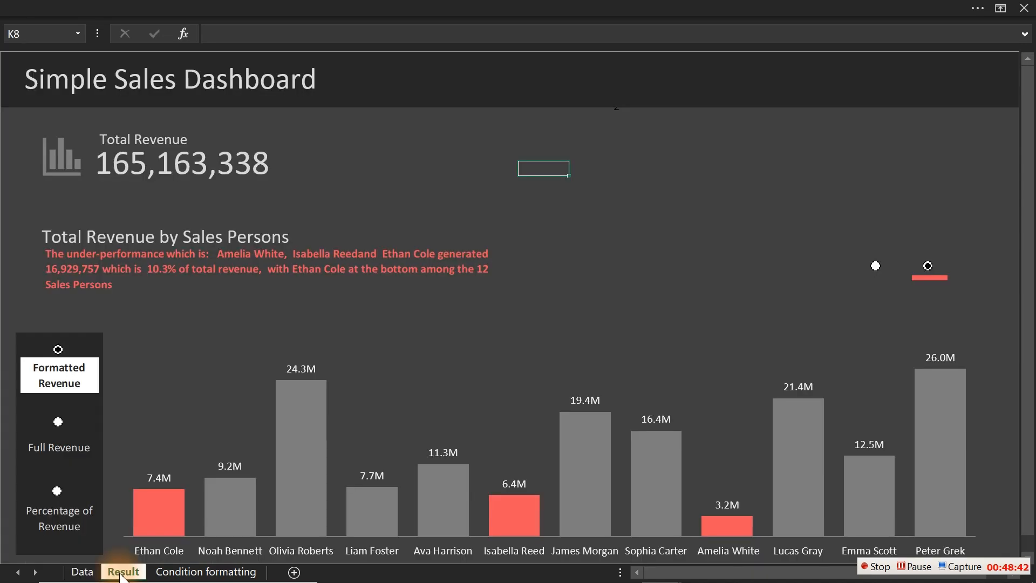
pyautogui.doubleClick(412, 271)
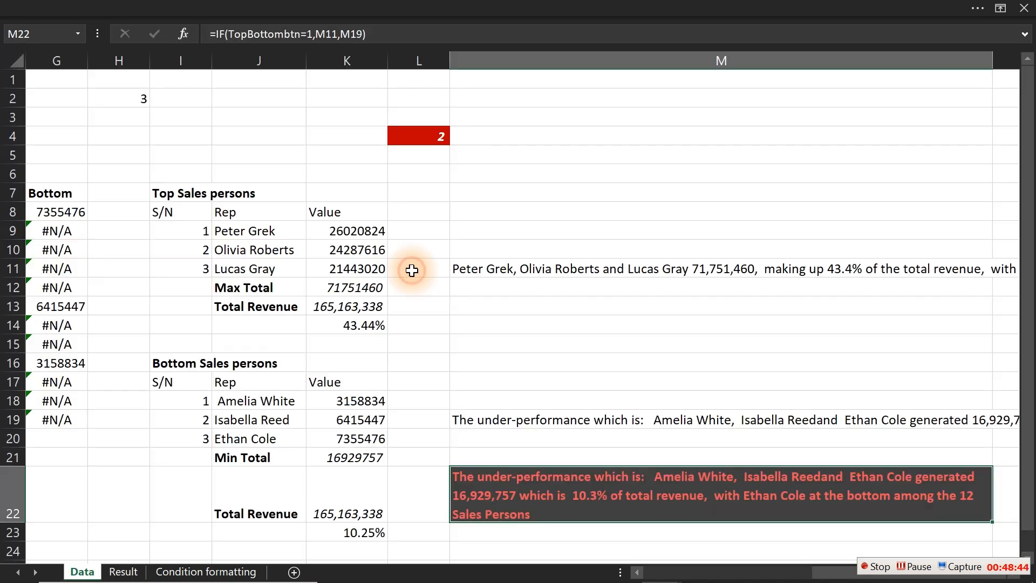
pyautogui.click(559, 341)
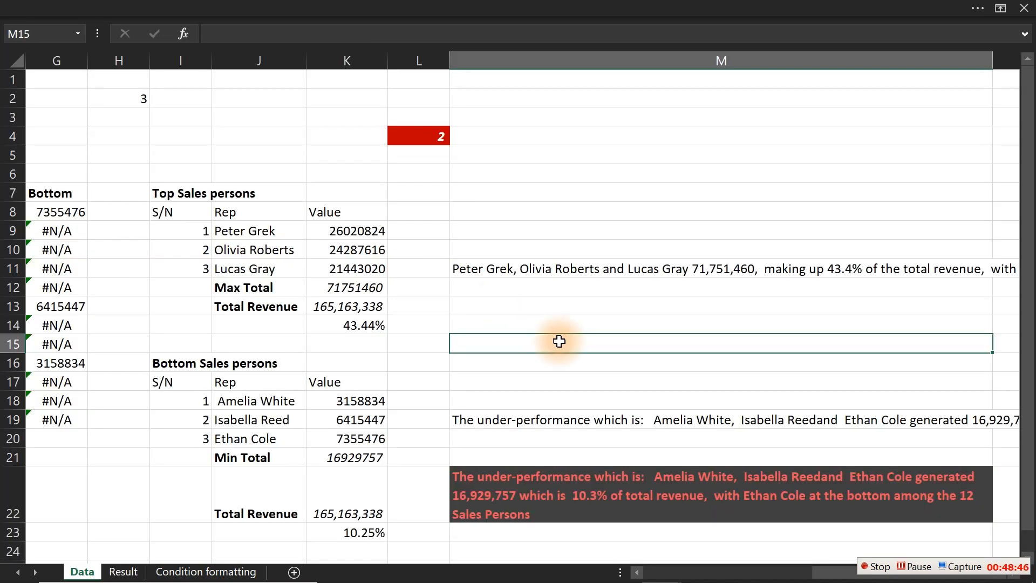
pyautogui.click(124, 572)
pyautogui.click(521, 182)
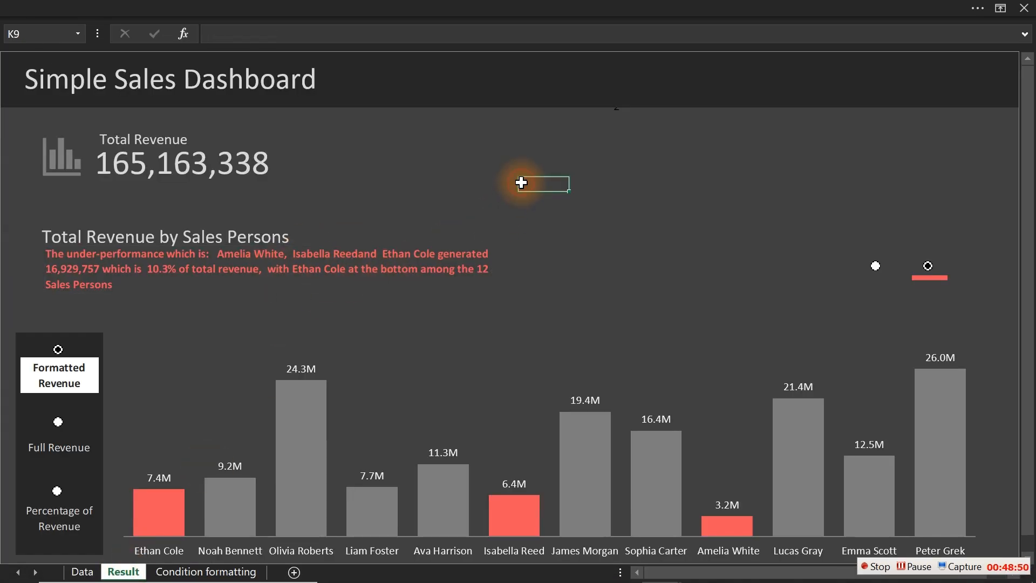
# - Draw a straight horizontal line directly beneath the linked summary text, spanning about its full width
pyautogui.click(201, 5)
pyautogui.click(107, 43)
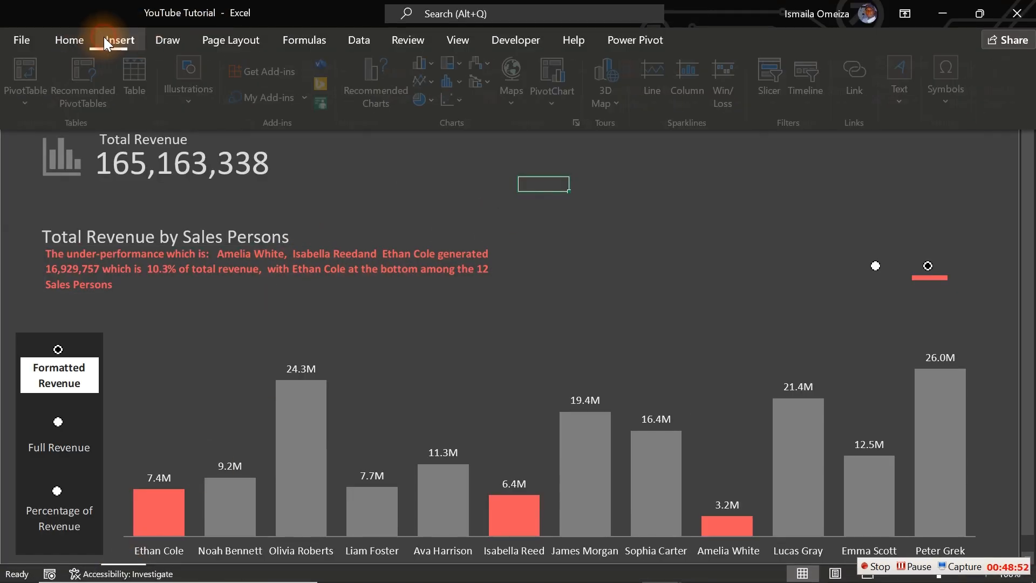
pyautogui.click(179, 101)
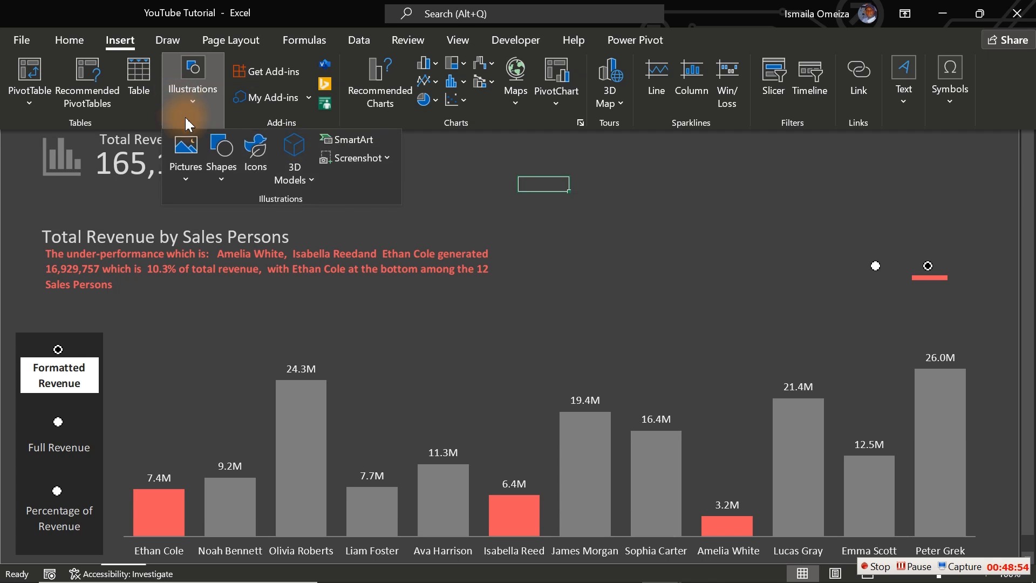
pyautogui.click(218, 171)
pyautogui.click(231, 221)
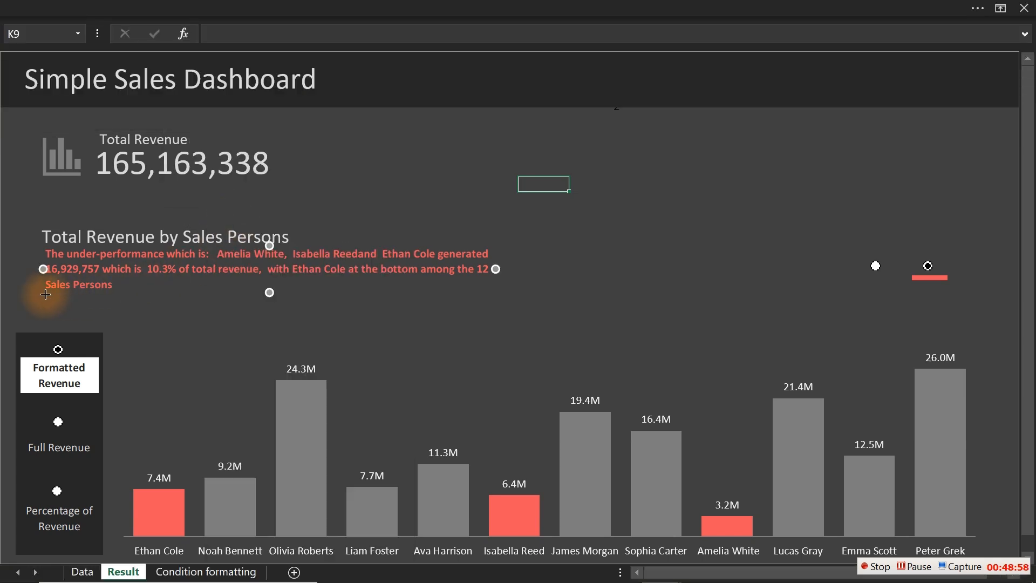
pyautogui.moveTo(45, 294); pyautogui.dragTo(498, 297)
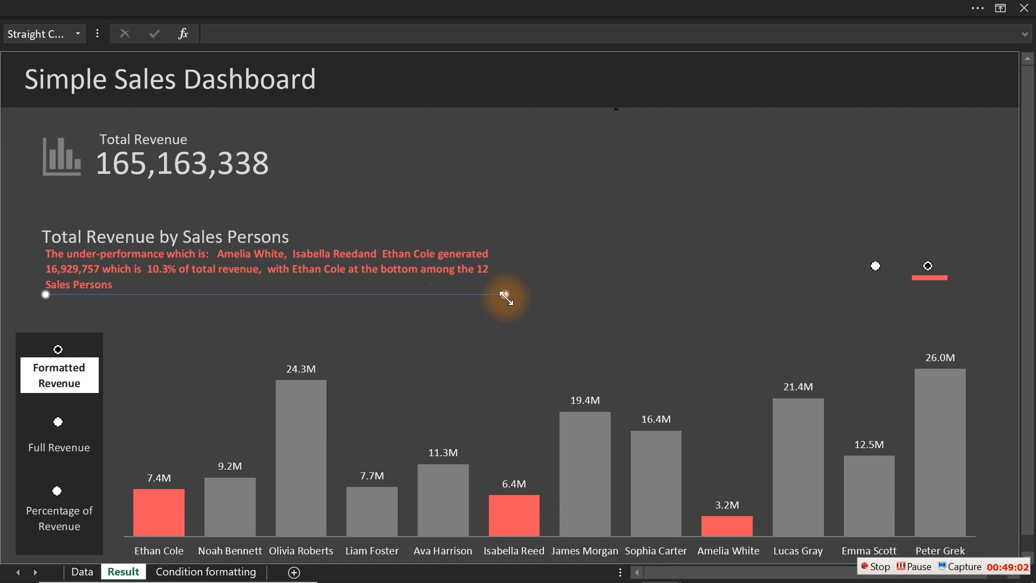
# - Recolour the new separator line with a dark grey shade from the white theme colours
pyautogui.moveTo(506, 297); pyautogui.dragTo(504, 294)
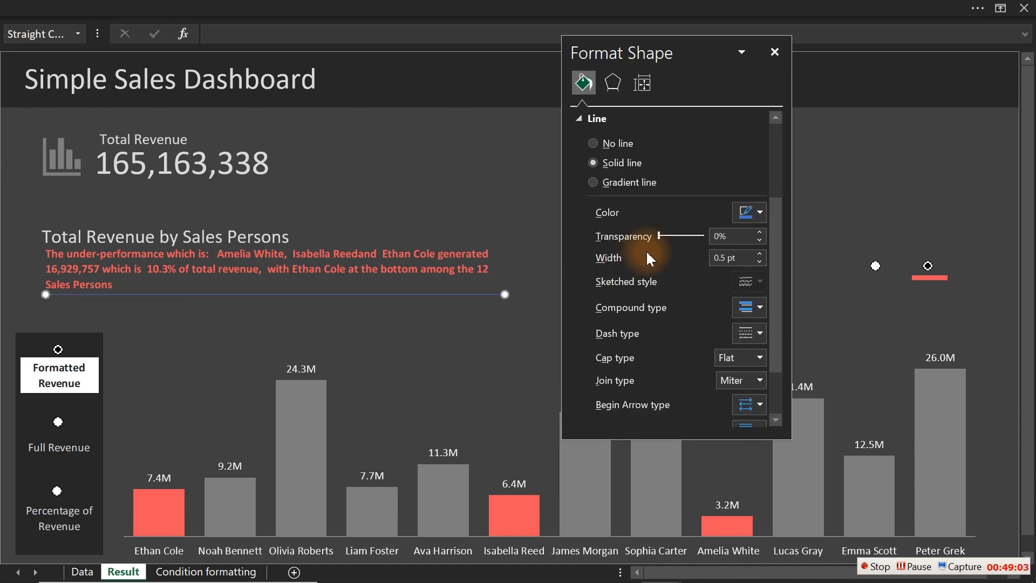
pyautogui.click(753, 207)
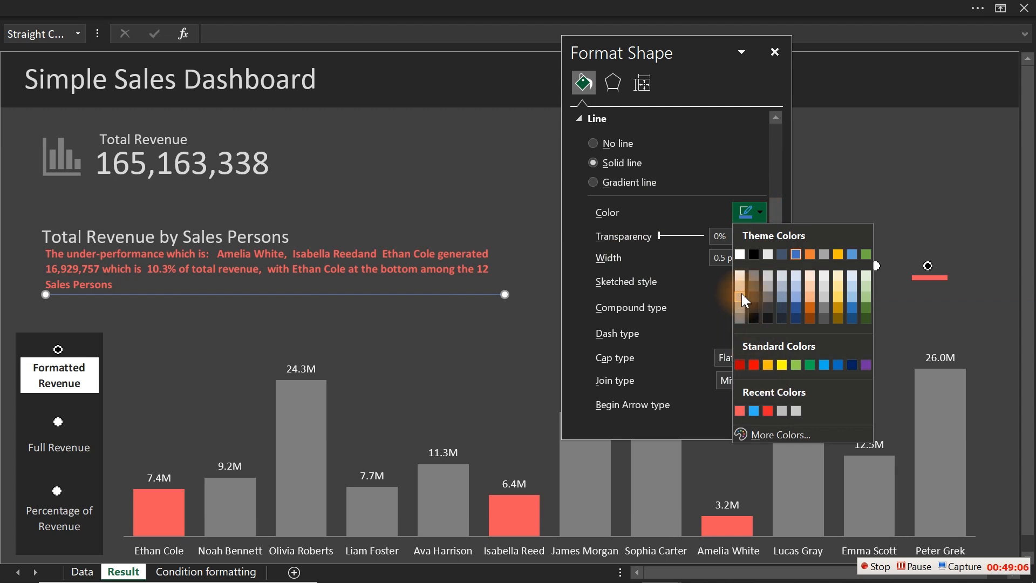
pyautogui.click(739, 314)
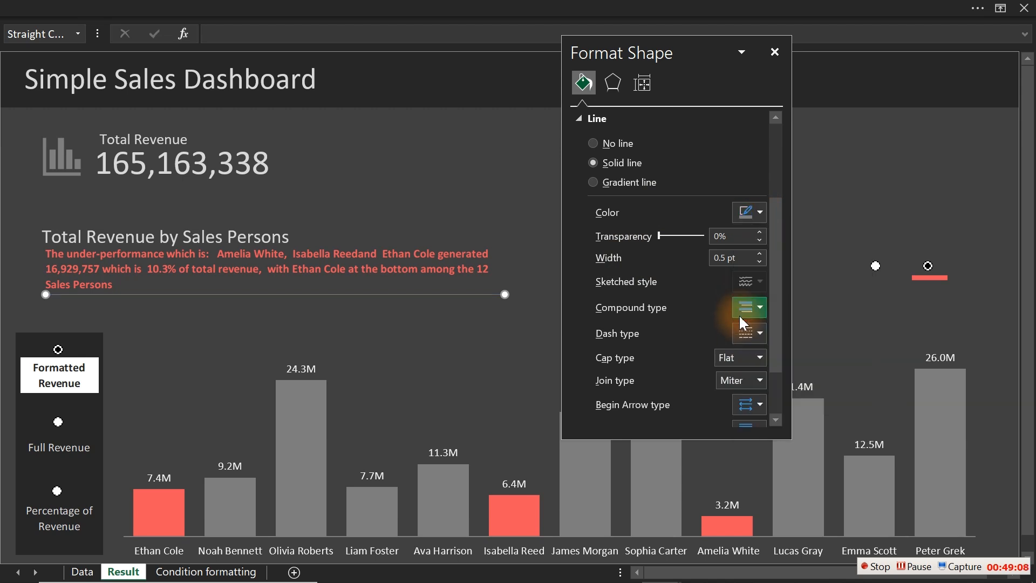
# - Close the line formatting, compare the Bottom and Top Sales Reps views in the "Excel Chart with Dynamic ..." reference workbook, and return to YouTube Tutorial
pyautogui.click(418, 163)
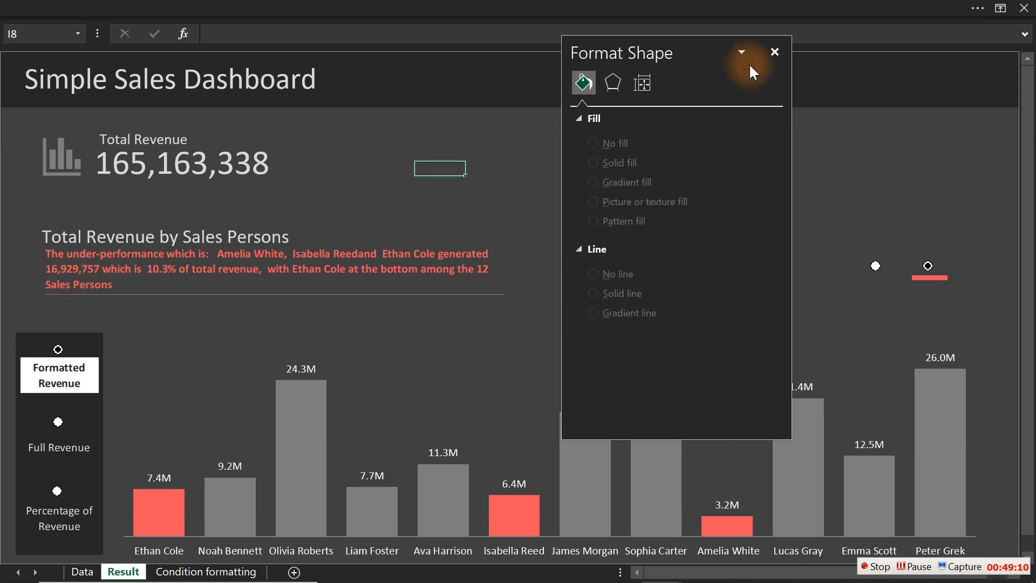
pyautogui.click(775, 51)
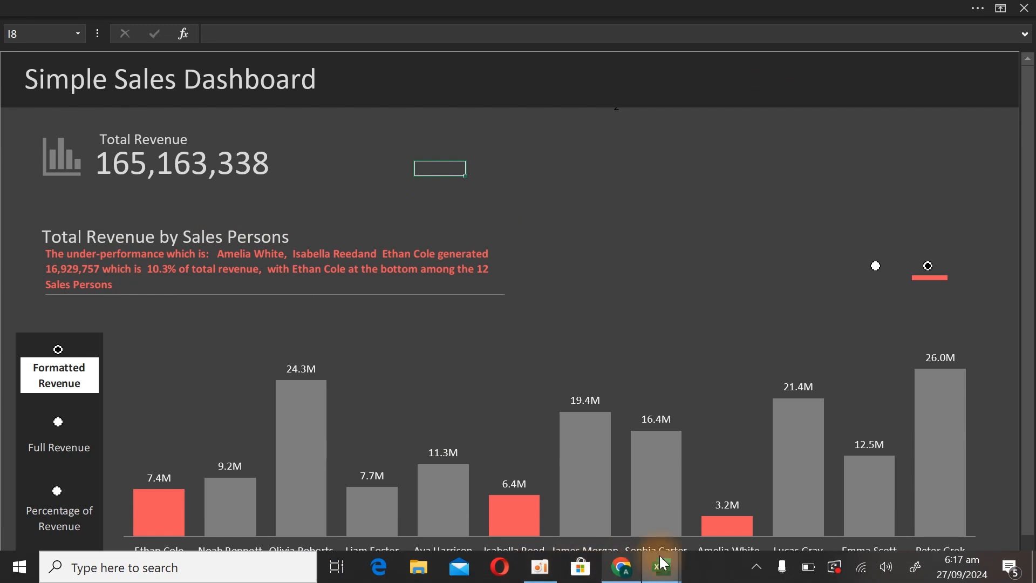
pyautogui.moveTo(662, 564)
pyautogui.click(591, 481)
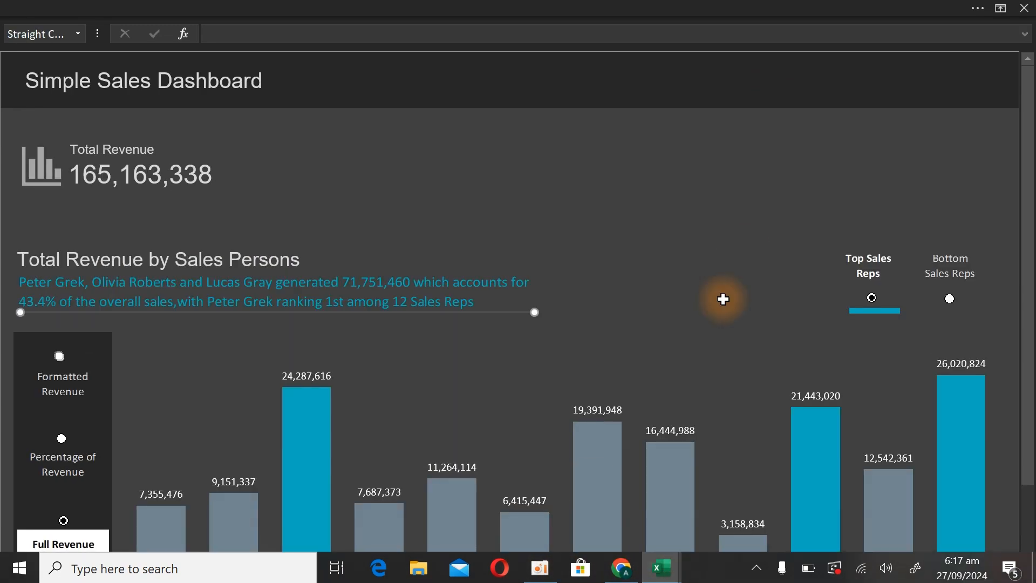
pyautogui.click(753, 199)
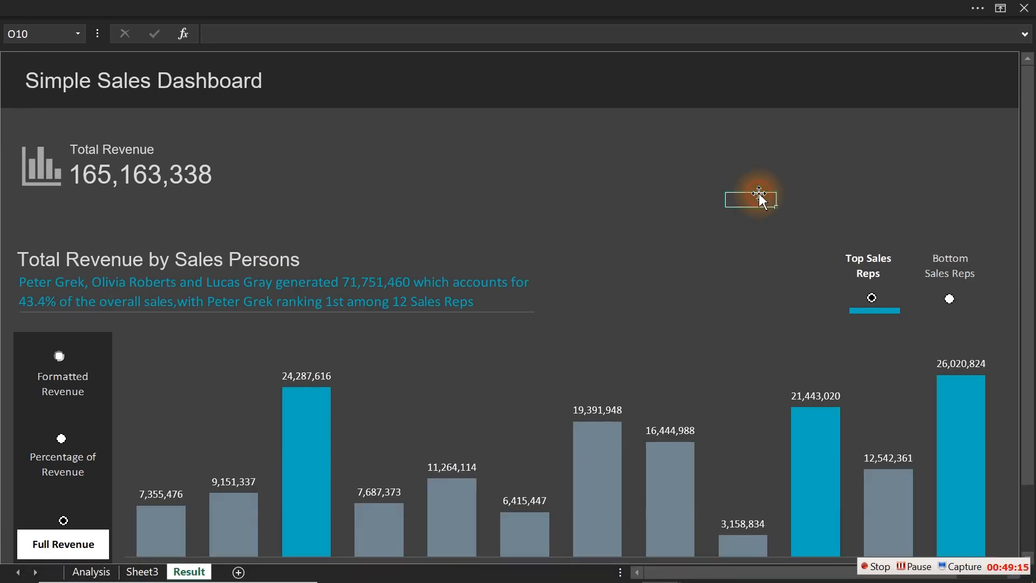
pyautogui.click(952, 306)
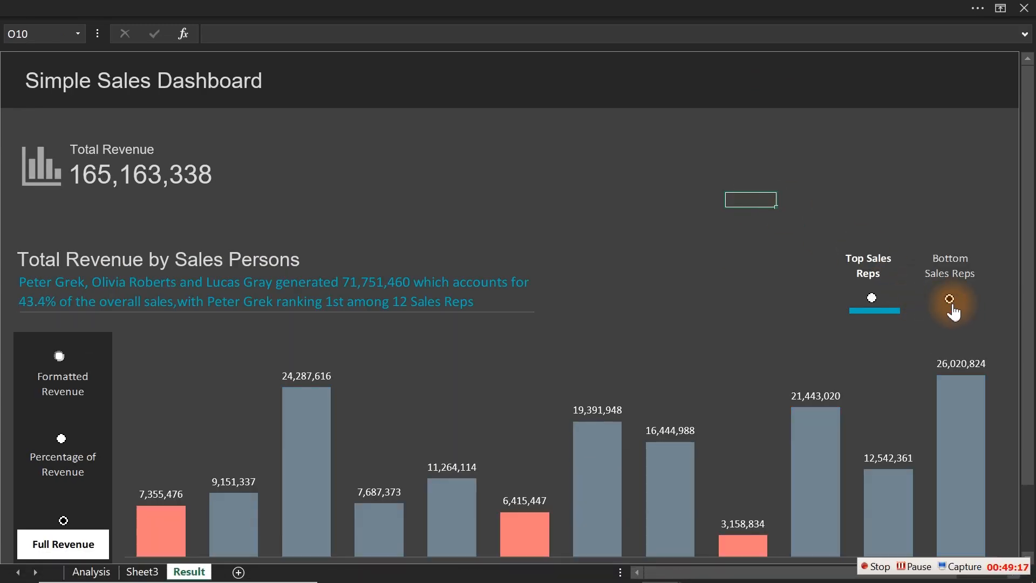
pyautogui.click(871, 302)
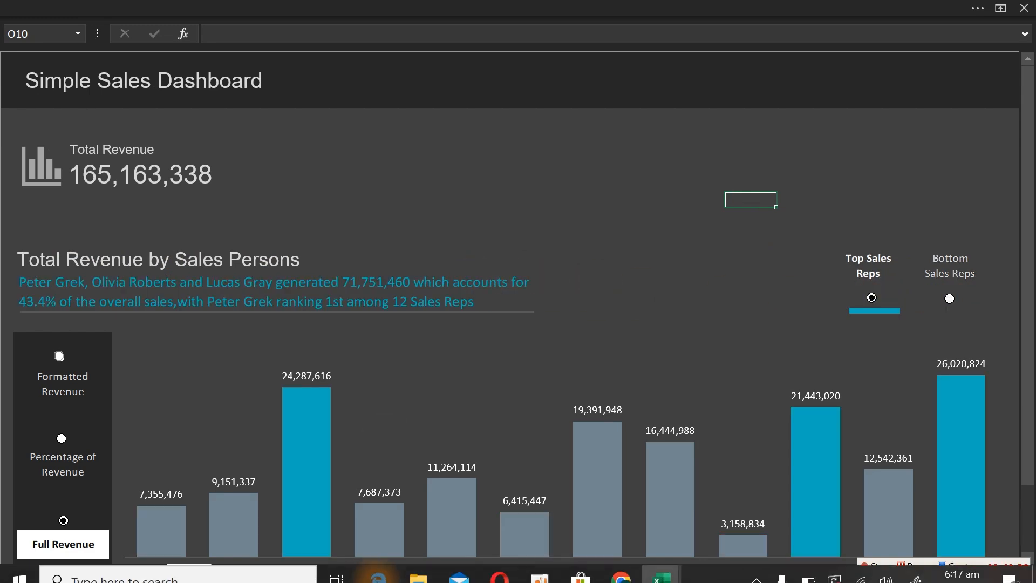
pyautogui.moveTo(682, 578)
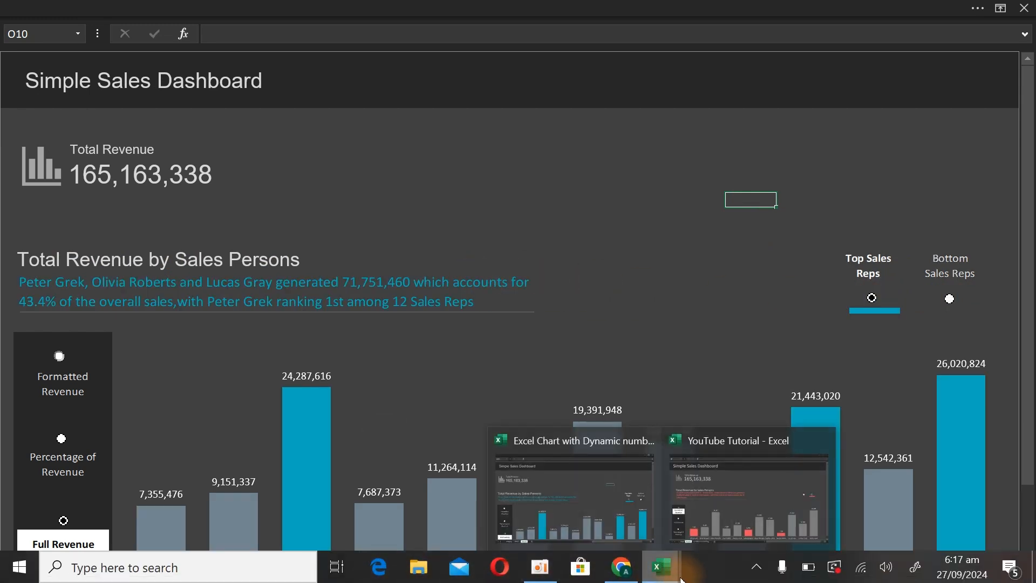
pyautogui.click(722, 512)
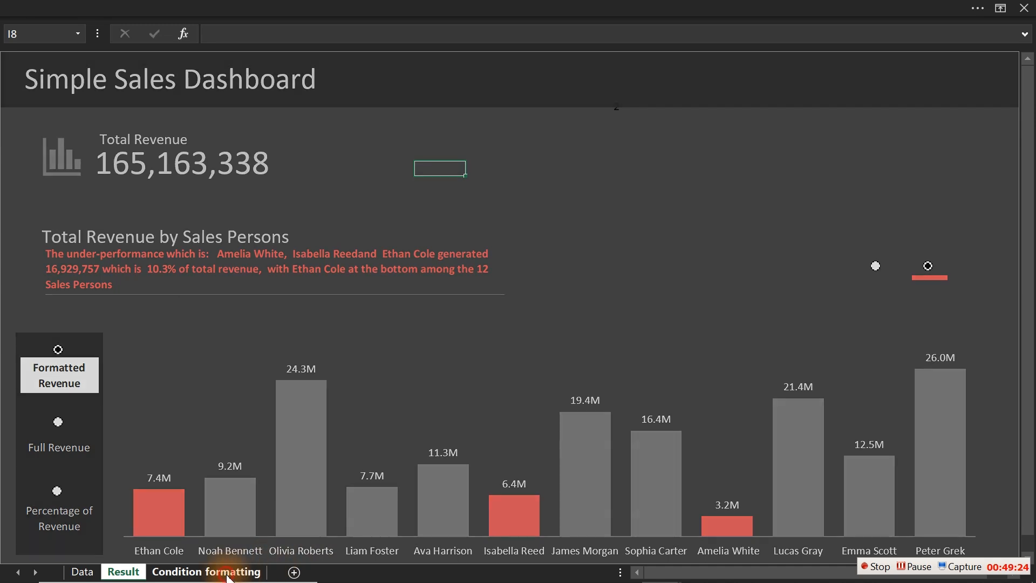
# - Enlarge the summary text in cell M22 of the Data sheet to 14 pt, and move the Result sheet's separator line down just beneath it
pyautogui.click(221, 571)
pyautogui.click(82, 572)
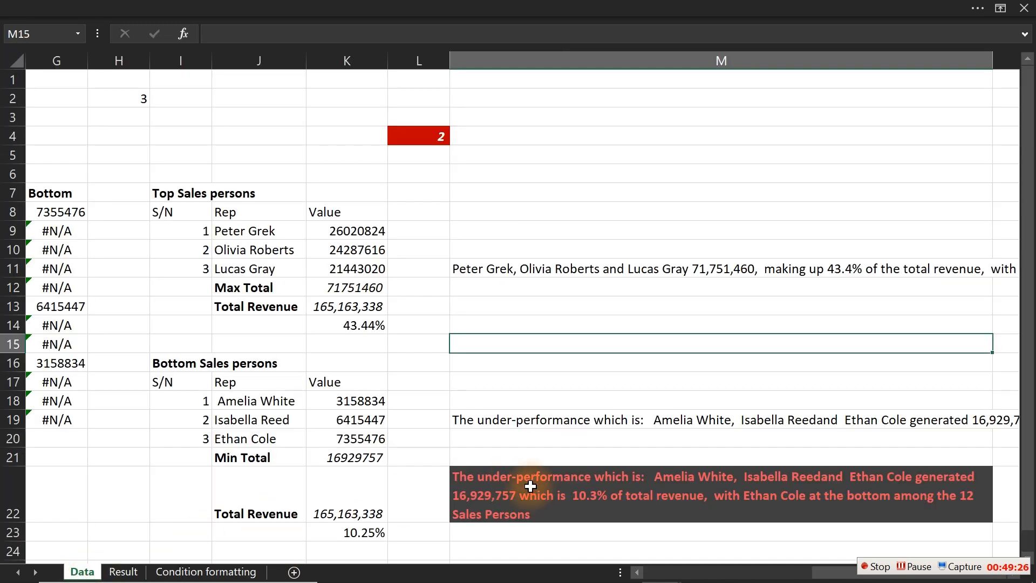
pyautogui.click(536, 489)
pyautogui.click(139, 6)
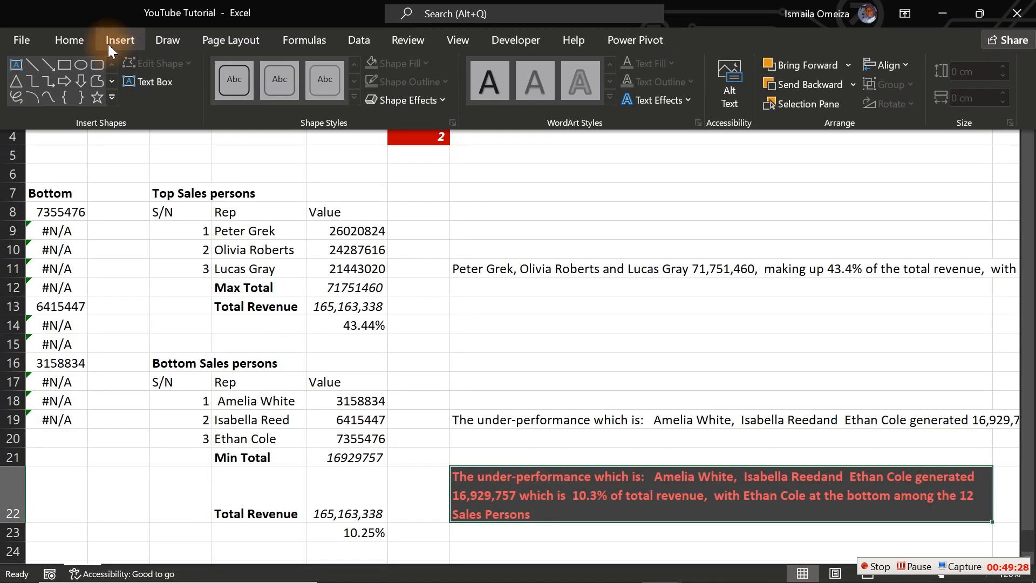
pyautogui.click(68, 41)
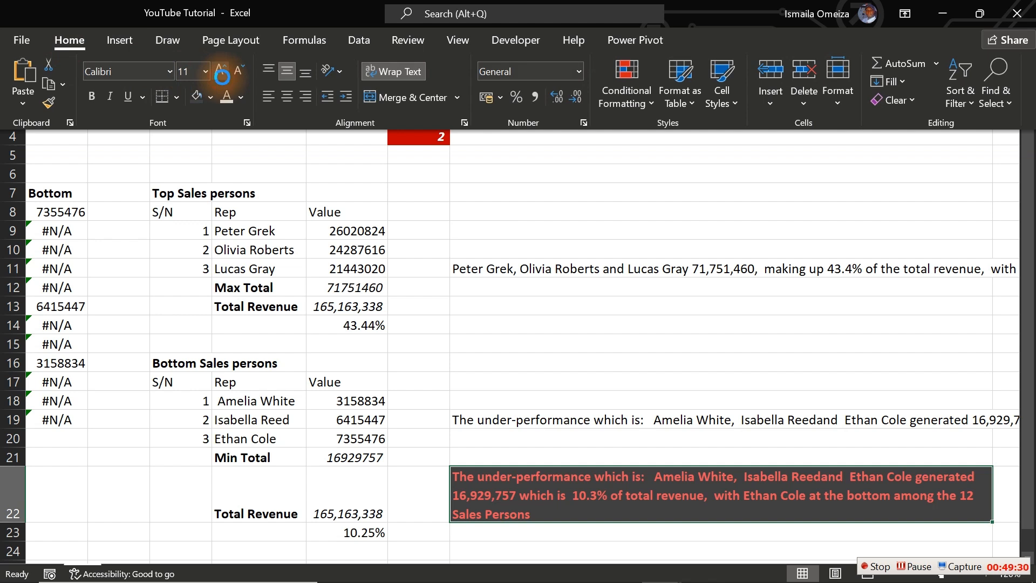
pyautogui.click(221, 71)
pyautogui.click(220, 71)
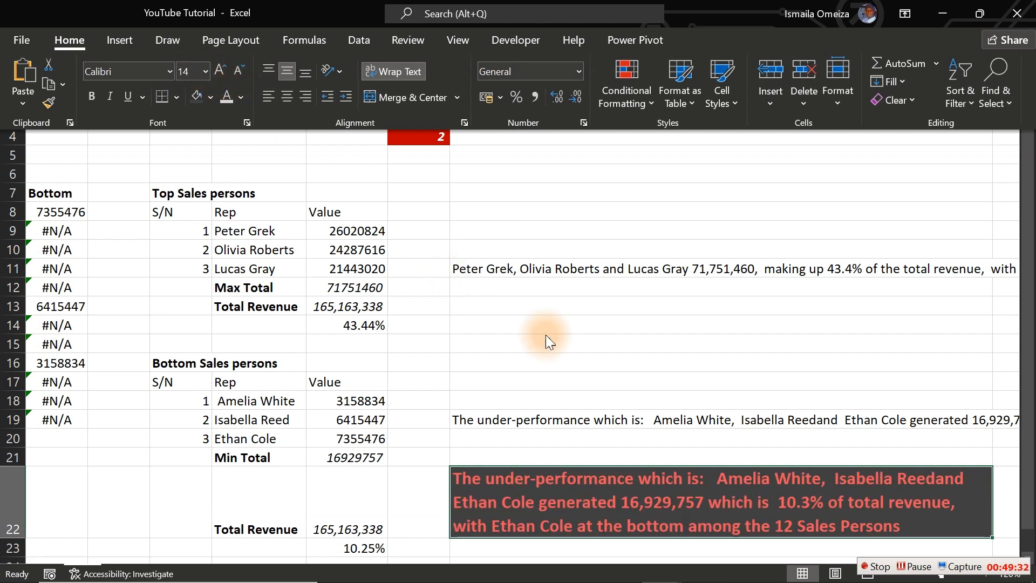
pyautogui.click(532, 387)
pyautogui.click(576, 334)
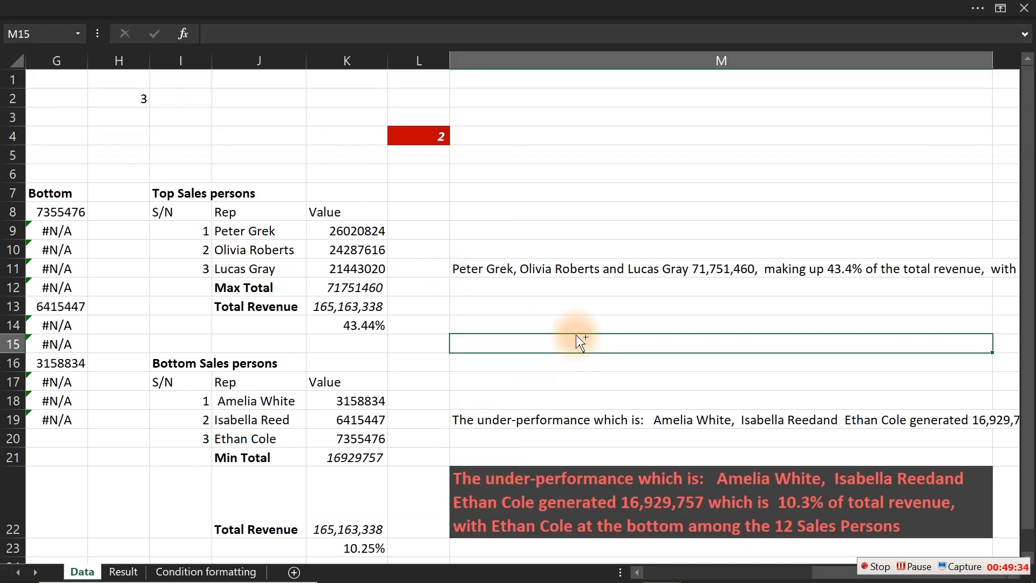
pyautogui.click(121, 573)
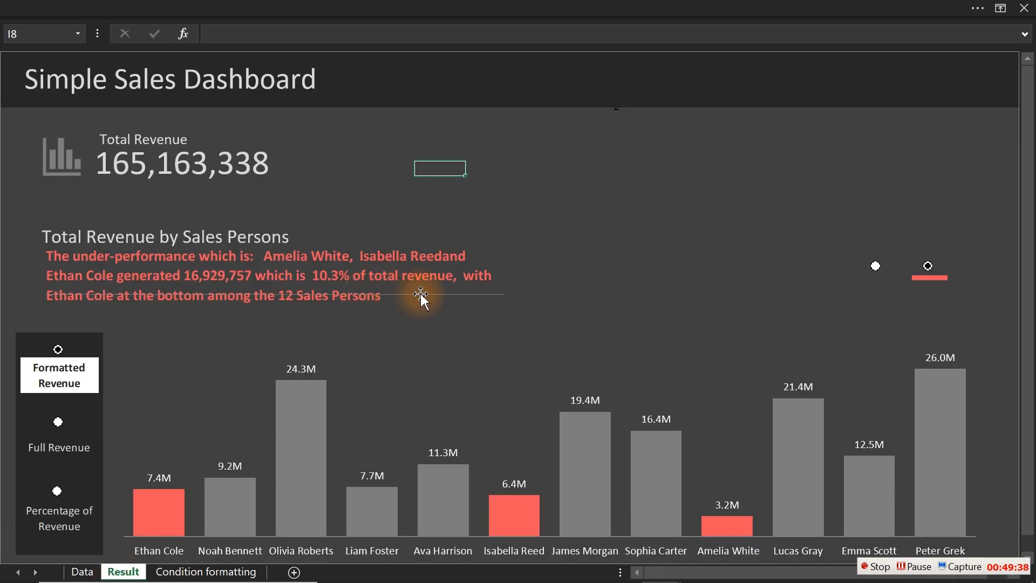
pyautogui.moveTo(421, 295); pyautogui.dragTo(418, 308)
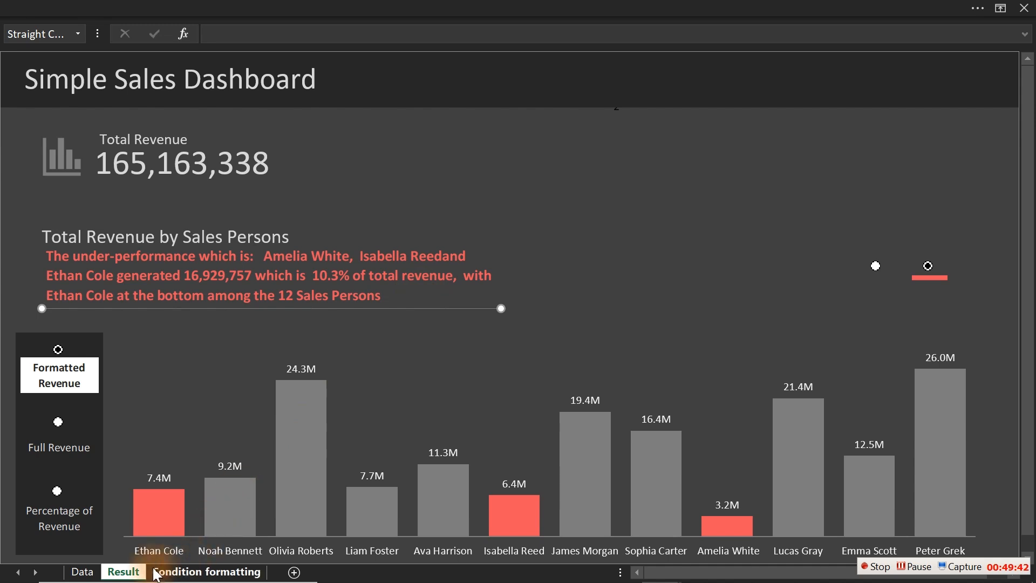
# - Widen column M on the Data sheet by roughly a fifth to give the summary longer lines, and return to the Result sheet
pyautogui.click(80, 572)
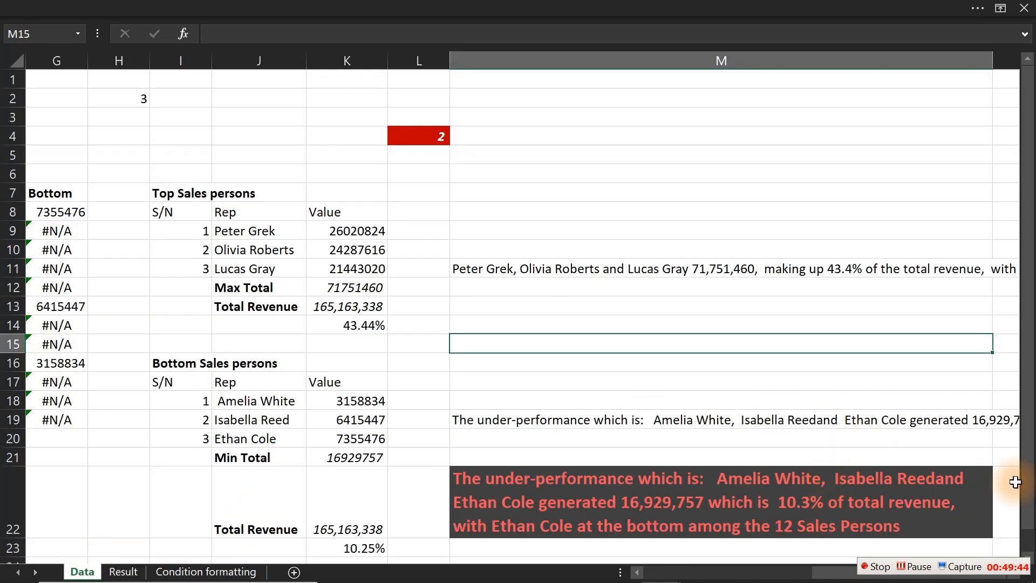
pyautogui.click(984, 475)
pyautogui.press('Right')
pyautogui.press('Right')
pyautogui.press('Right')
pyautogui.press('Right')
pyautogui.press('Right')
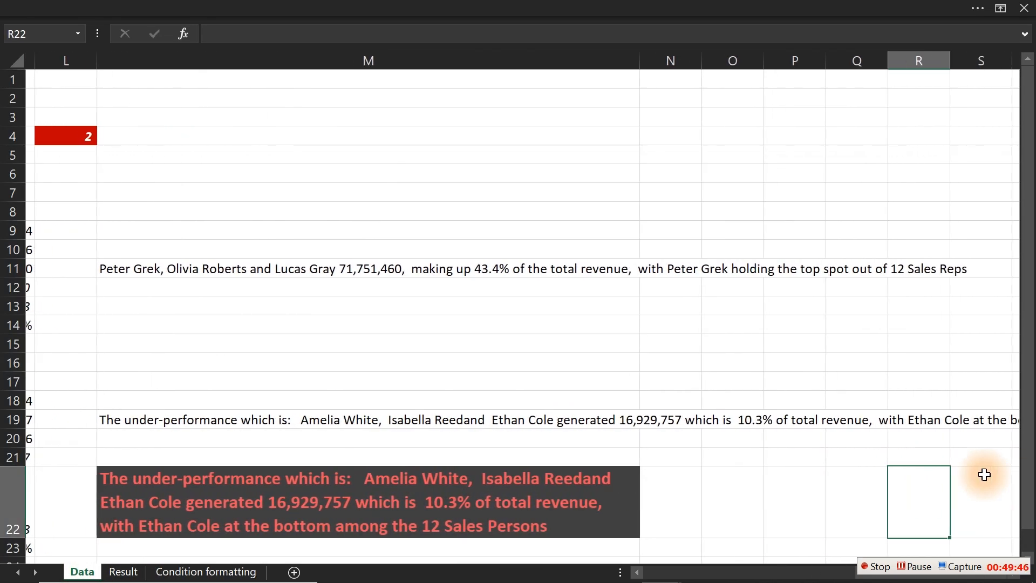
pyautogui.moveTo(630, 64); pyautogui.dragTo(732, 63)
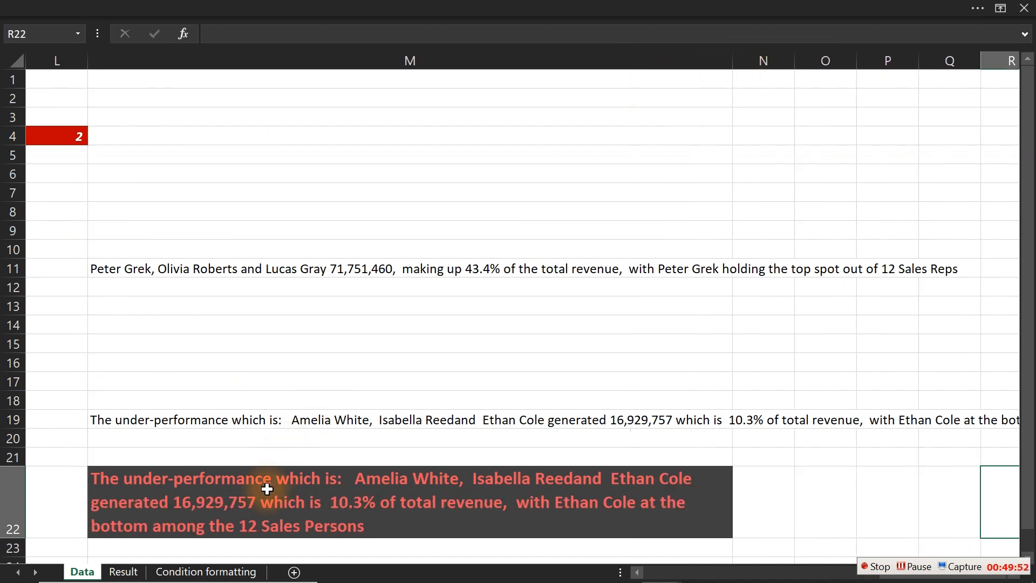
pyautogui.click(391, 327)
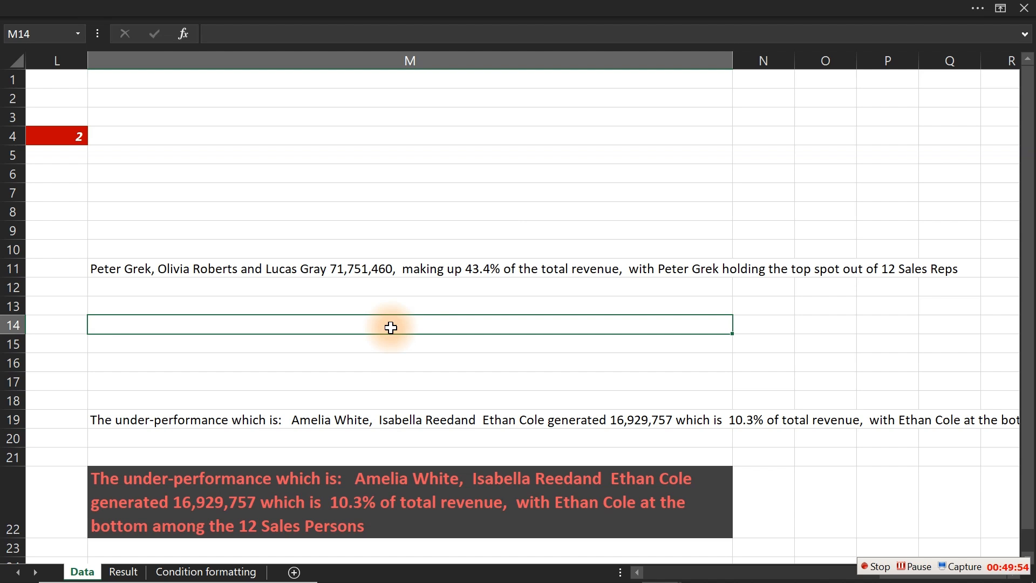
pyautogui.click(124, 572)
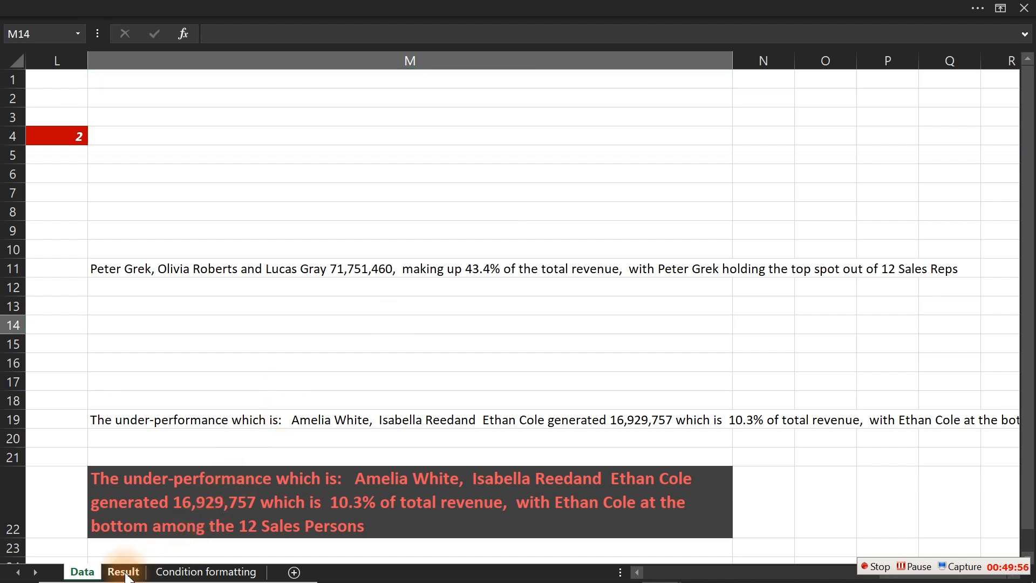
# - Trace the linked summary picture to its source cell M22, and check the Result dashboard with the top sales reps option selected
pyautogui.click(439, 275)
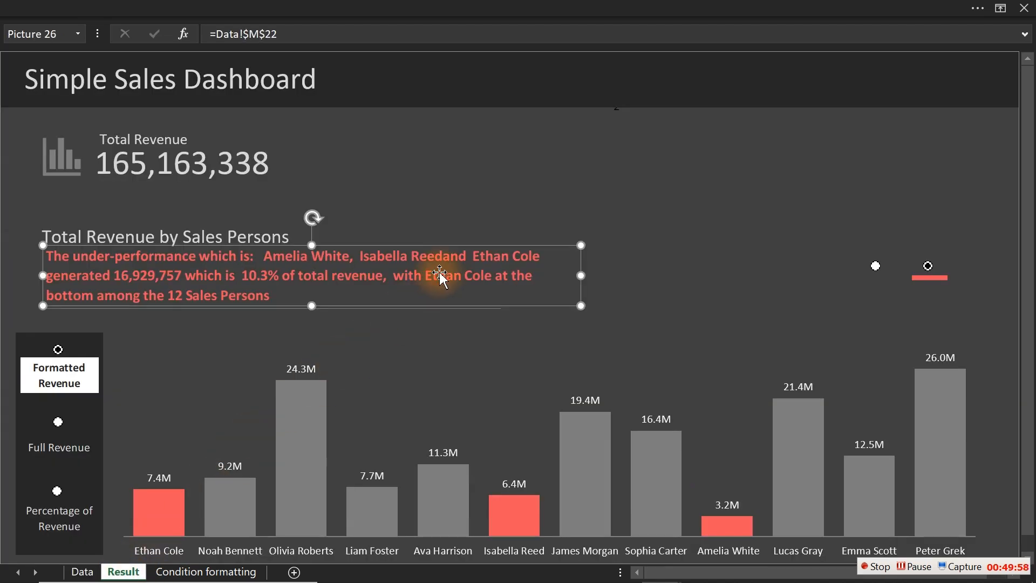
pyautogui.doubleClick(440, 273)
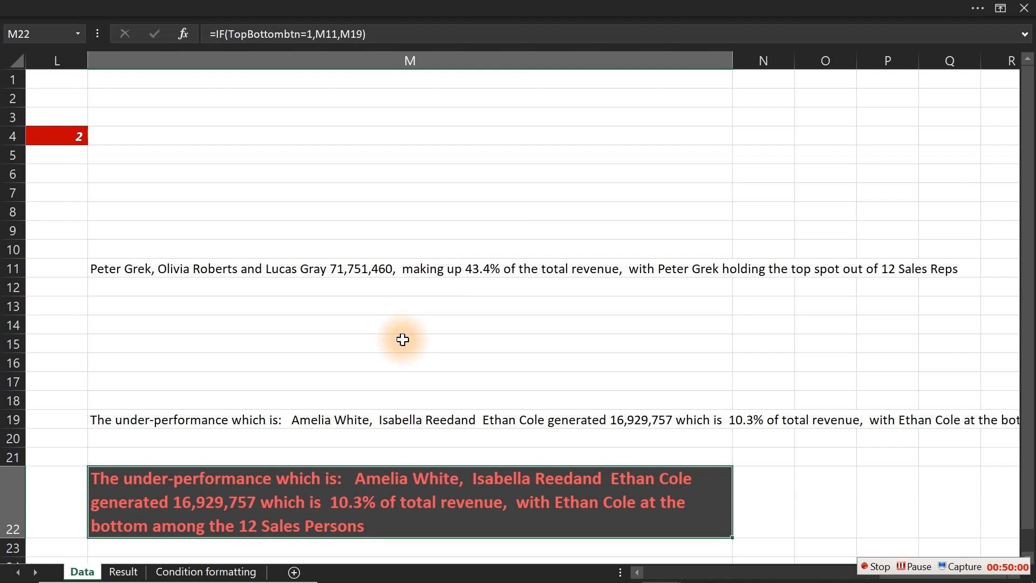
pyautogui.click(124, 572)
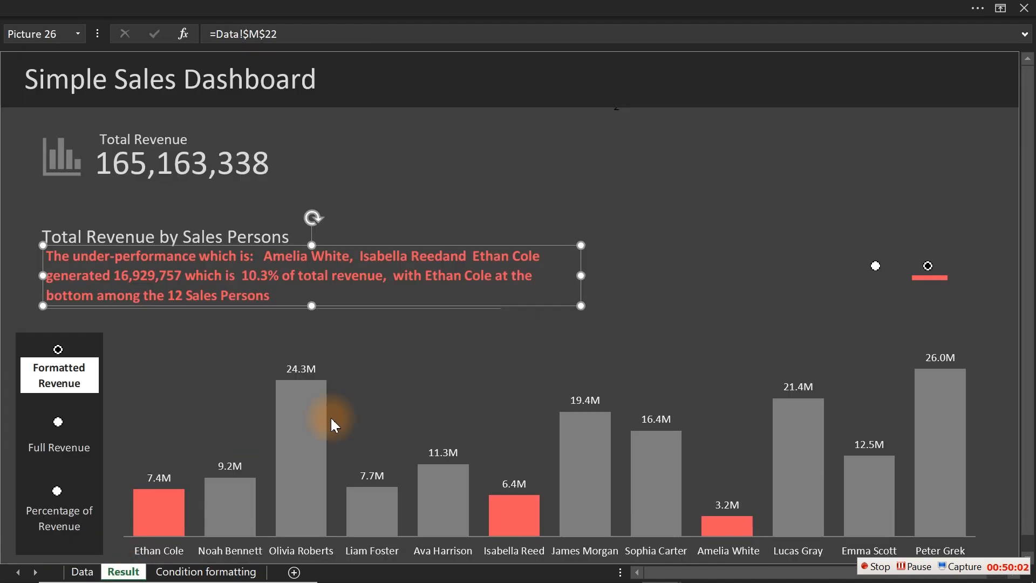
pyautogui.click(729, 266)
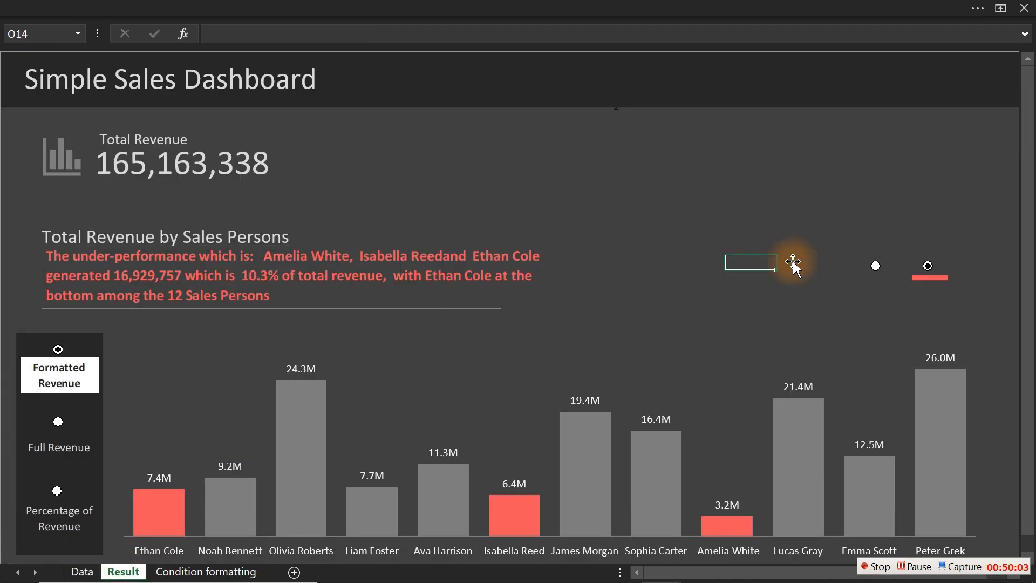
pyautogui.click(875, 267)
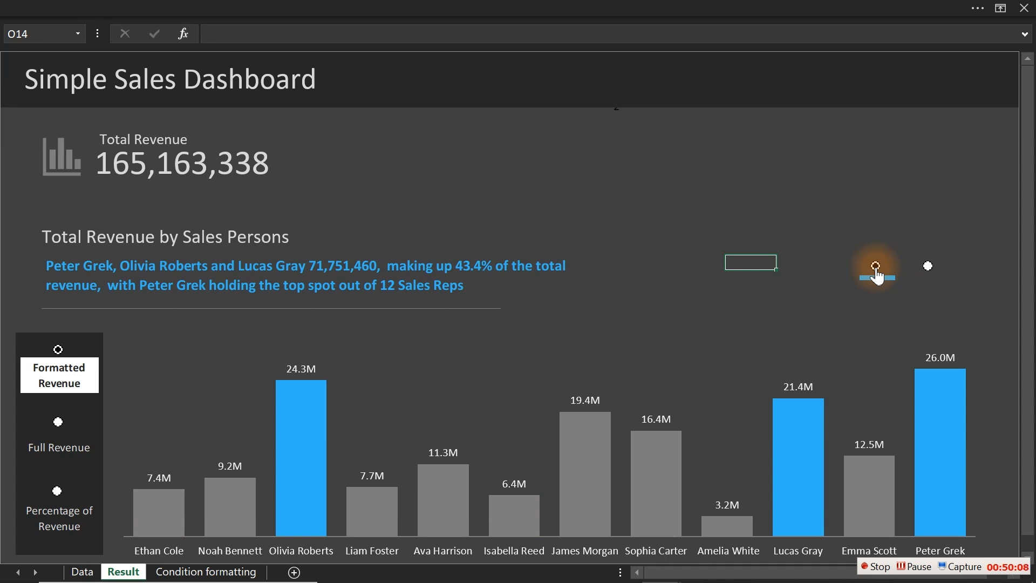
# - Switch to the reference workbook and review its Bottom Sales Reps view with the Formatted Revenue and Percentage of Revenue labels
pyautogui.moveTo(779, 582)
pyautogui.moveTo(664, 576)
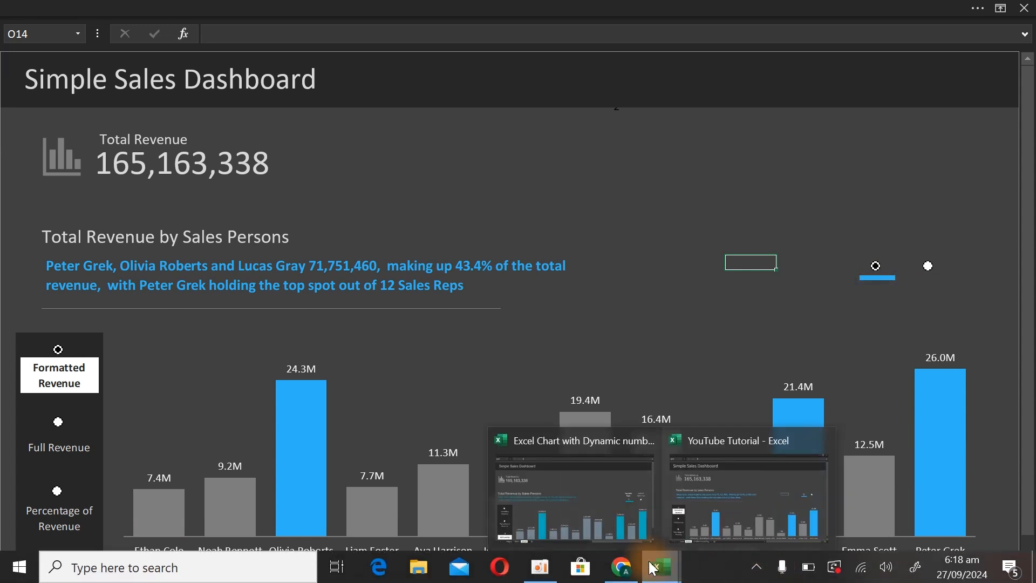
pyautogui.click(598, 510)
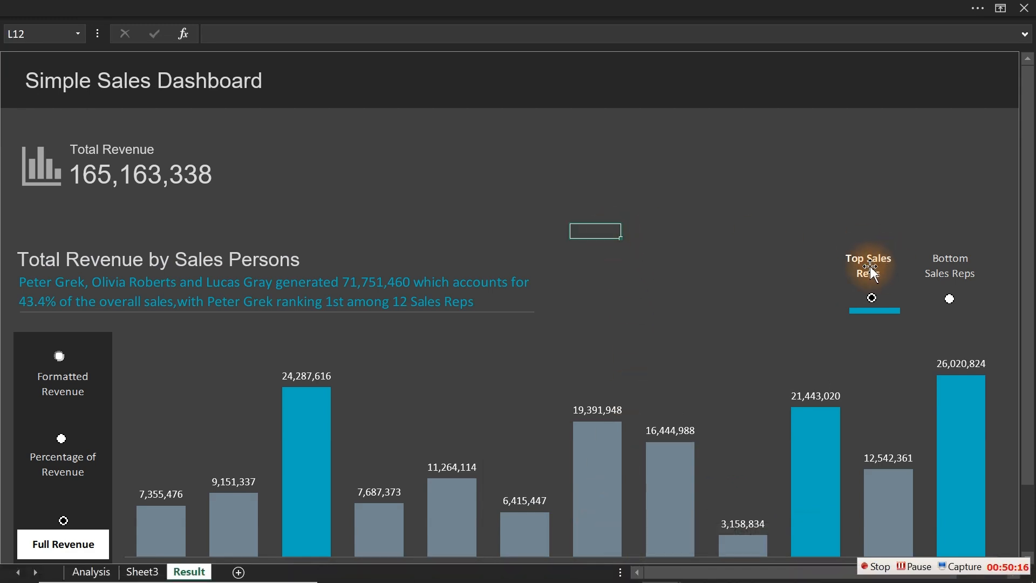
pyautogui.click(951, 301)
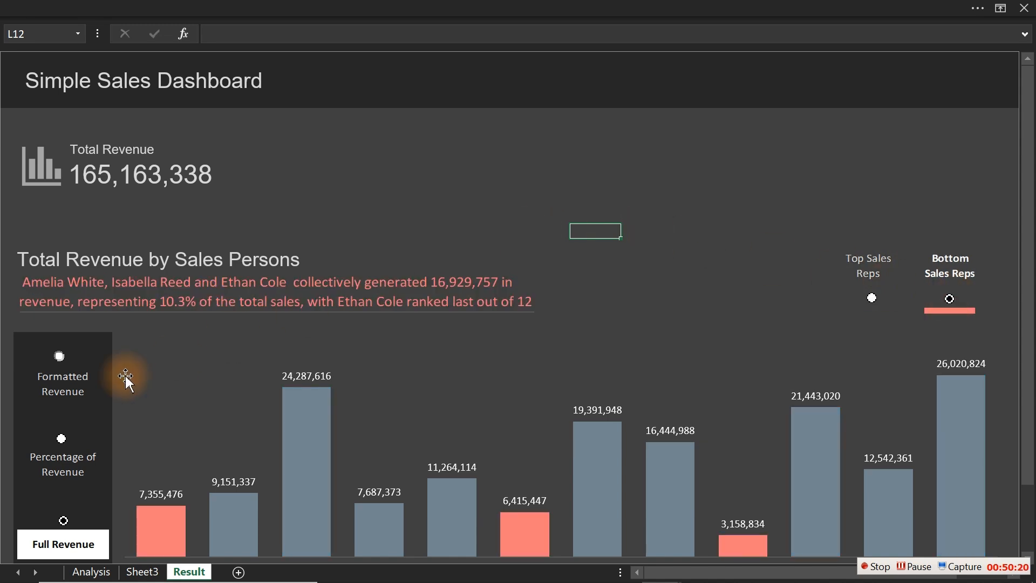
pyautogui.click(59, 358)
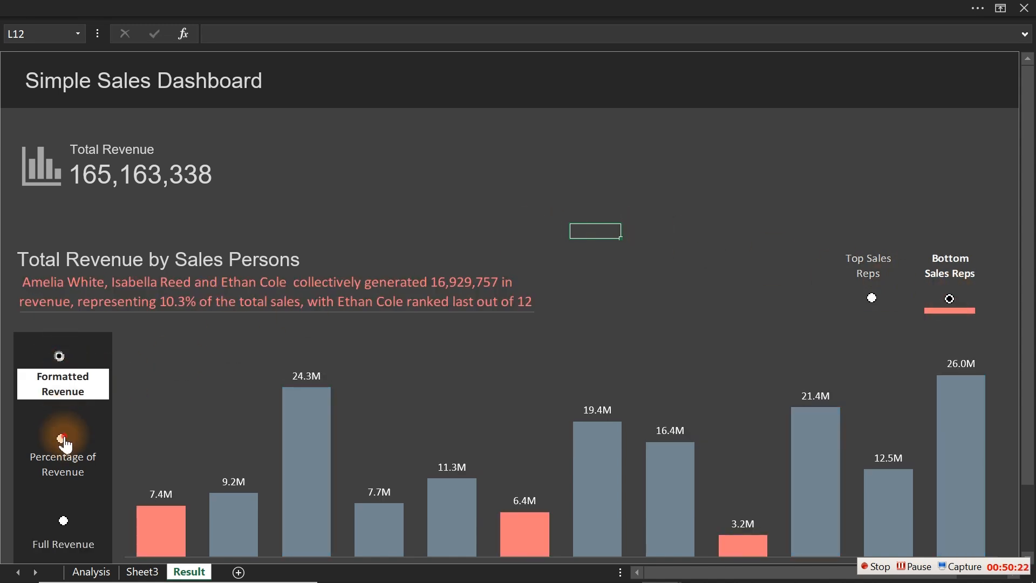
pyautogui.click(62, 440)
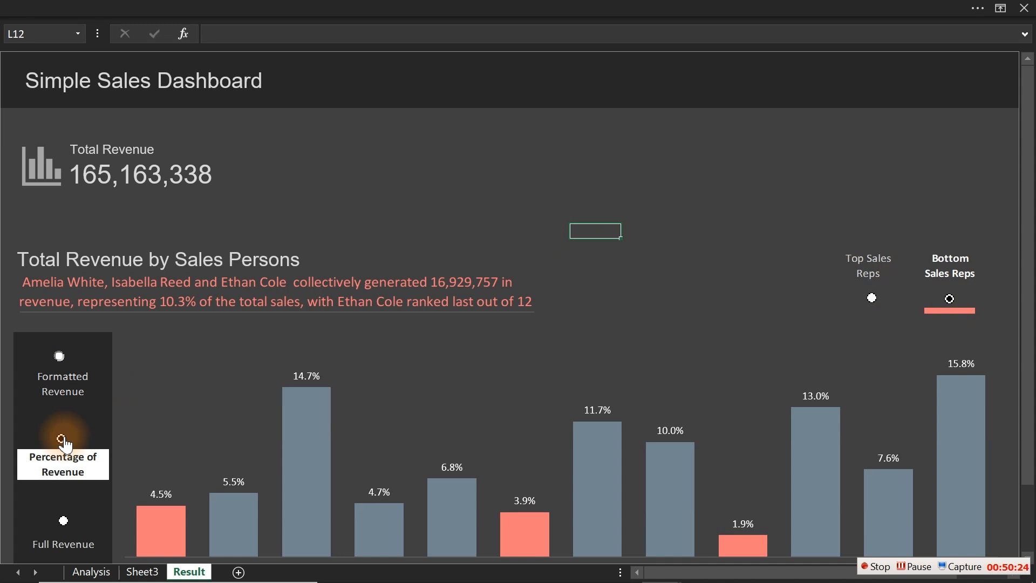